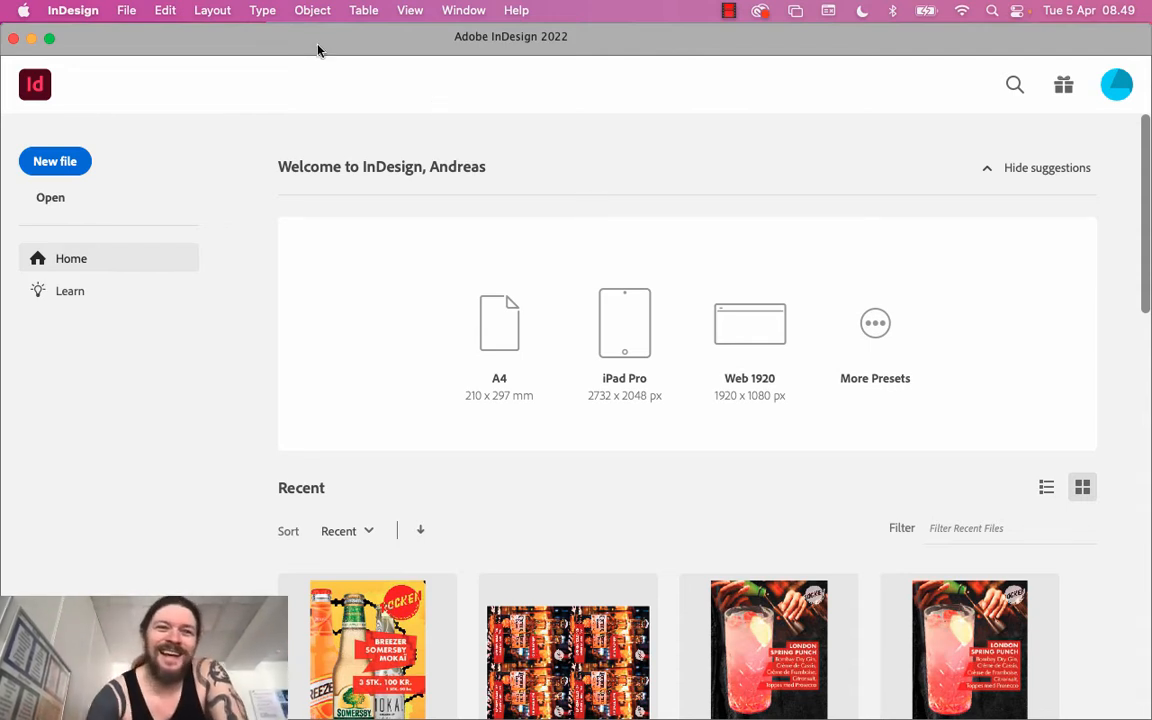
# Open the settings for creating a new document and move the dialog fully into view
pyautogui.click(118, 9)
pyautogui.moveTo(128, 37)
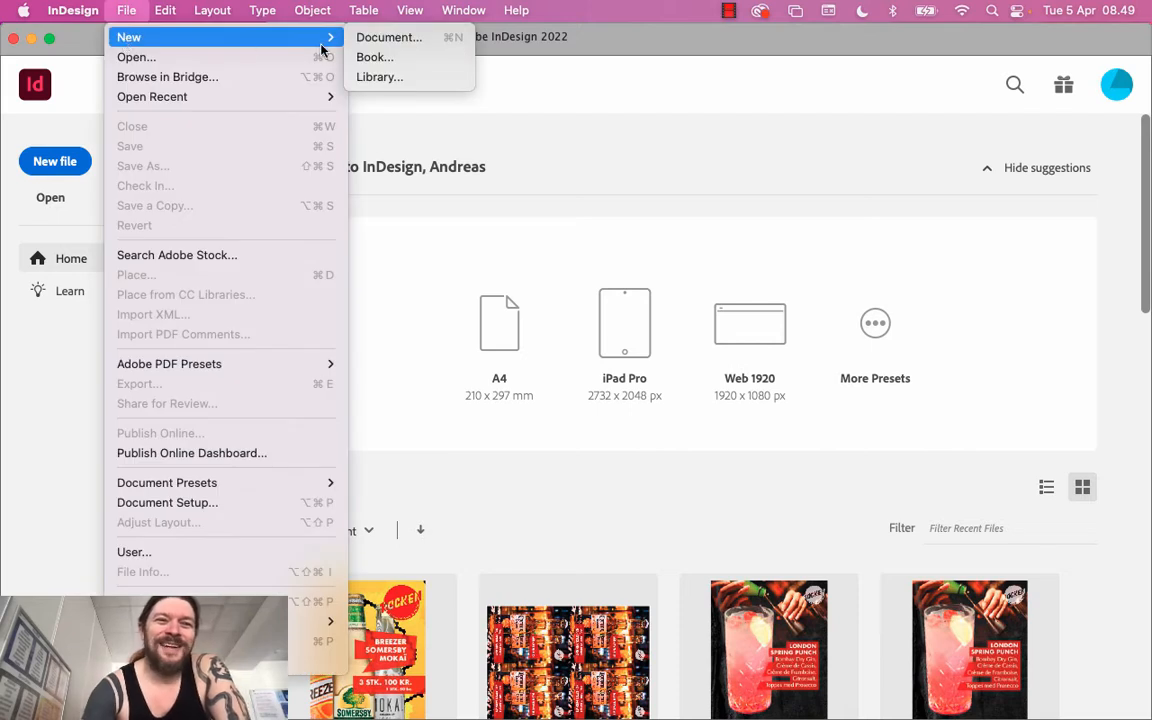
pyautogui.click(390, 46)
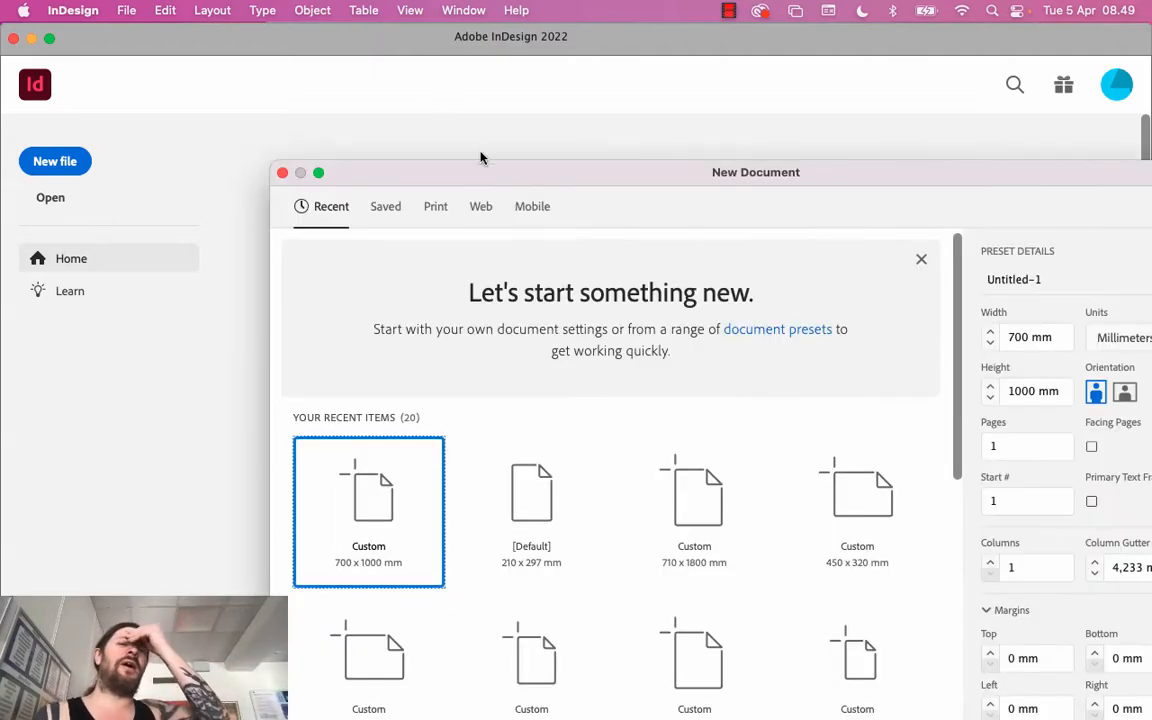
pyautogui.moveTo(487, 185); pyautogui.dragTo(309, 63)
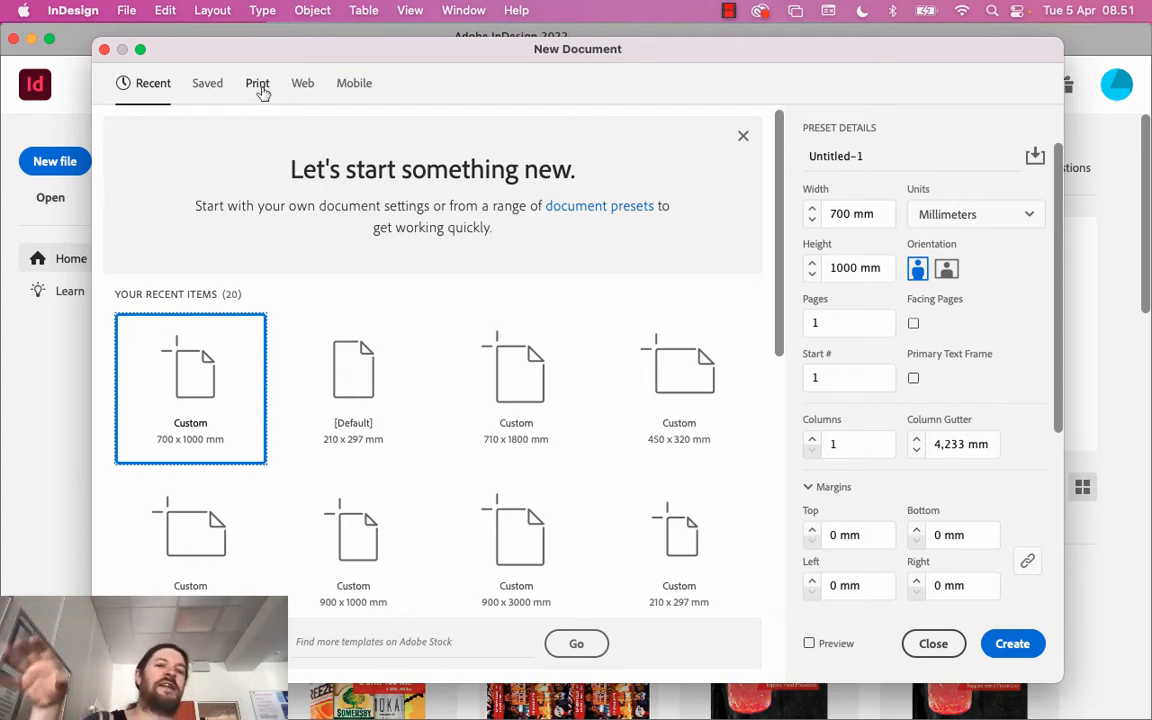
# Choose the A4 print preset for the new document and set it to landscape orientation
pyautogui.click(386, 404)
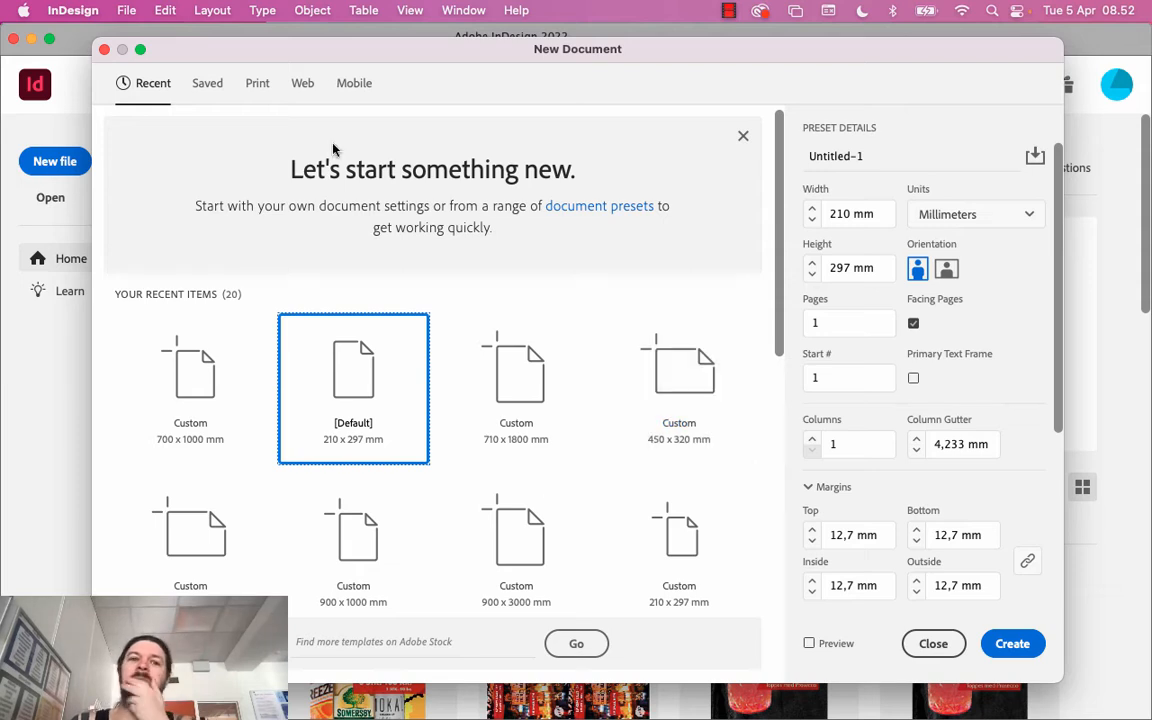
pyautogui.click(258, 85)
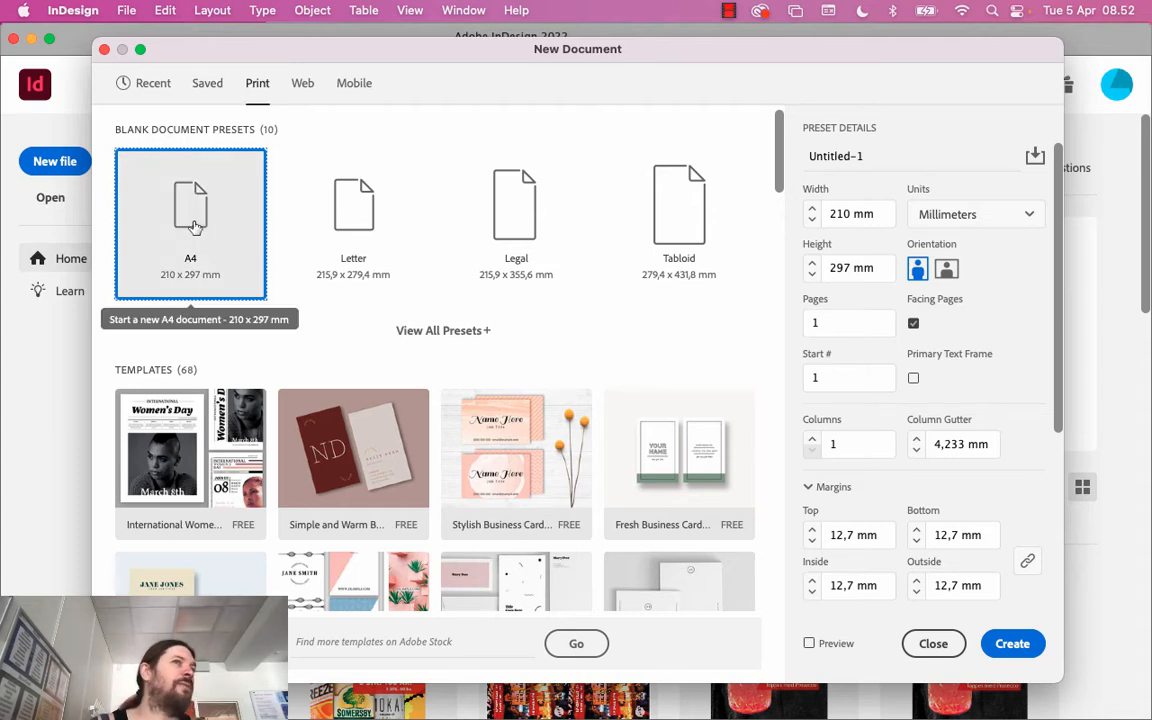
pyautogui.click(946, 269)
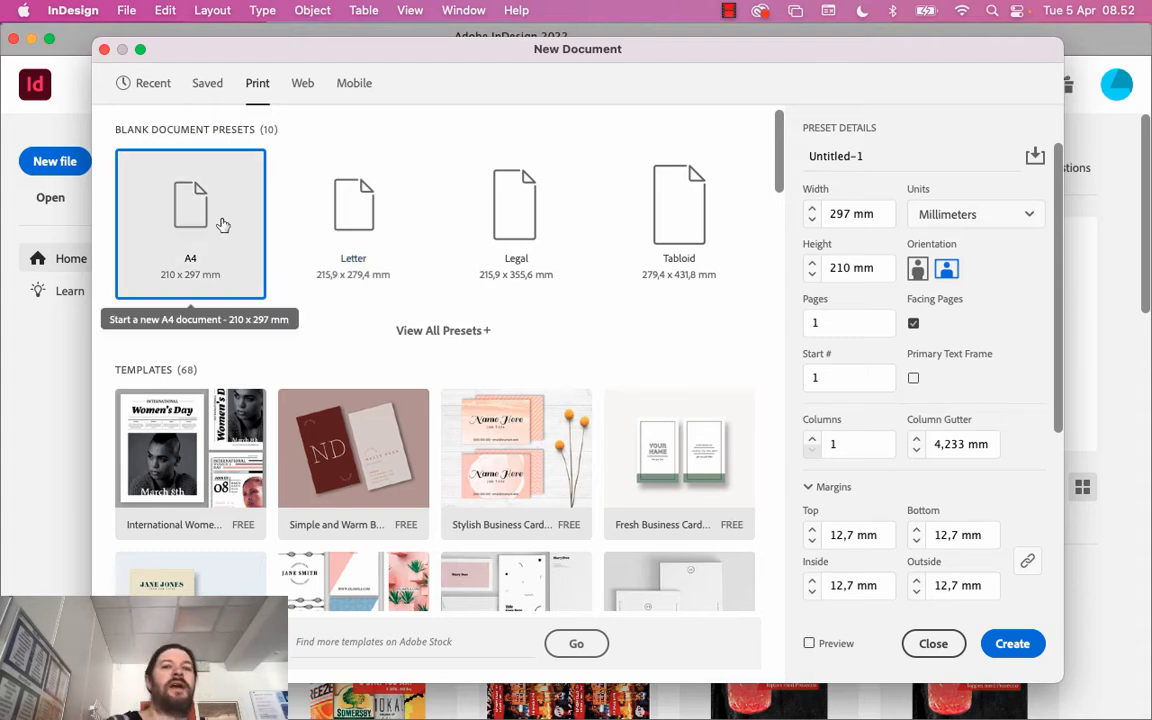
# Choose the A4 web preset for the new document and set it to landscape orientation
pyautogui.click(303, 84)
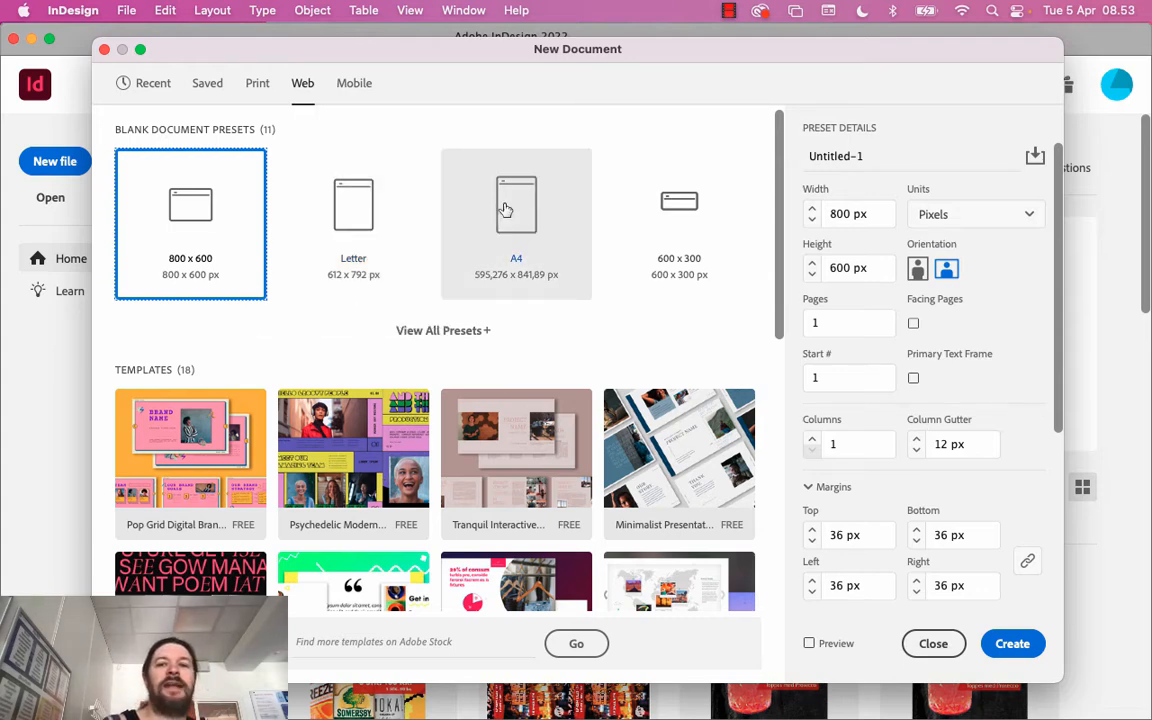
pyautogui.click(470, 273)
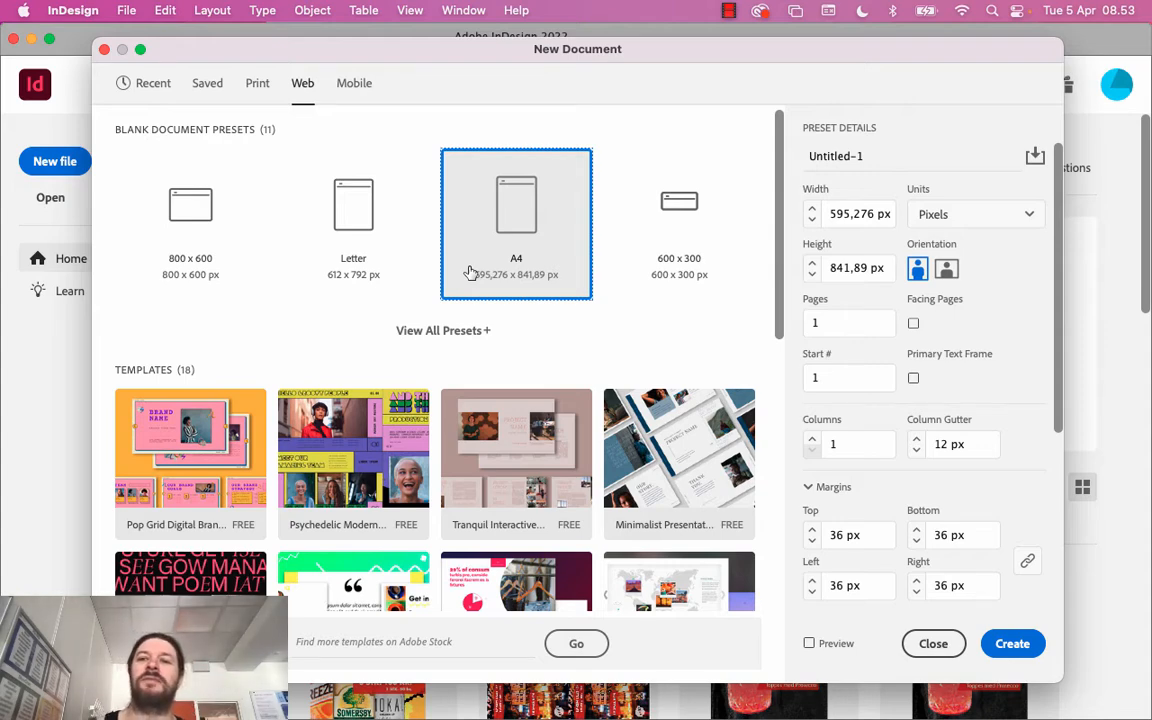
pyautogui.click(946, 268)
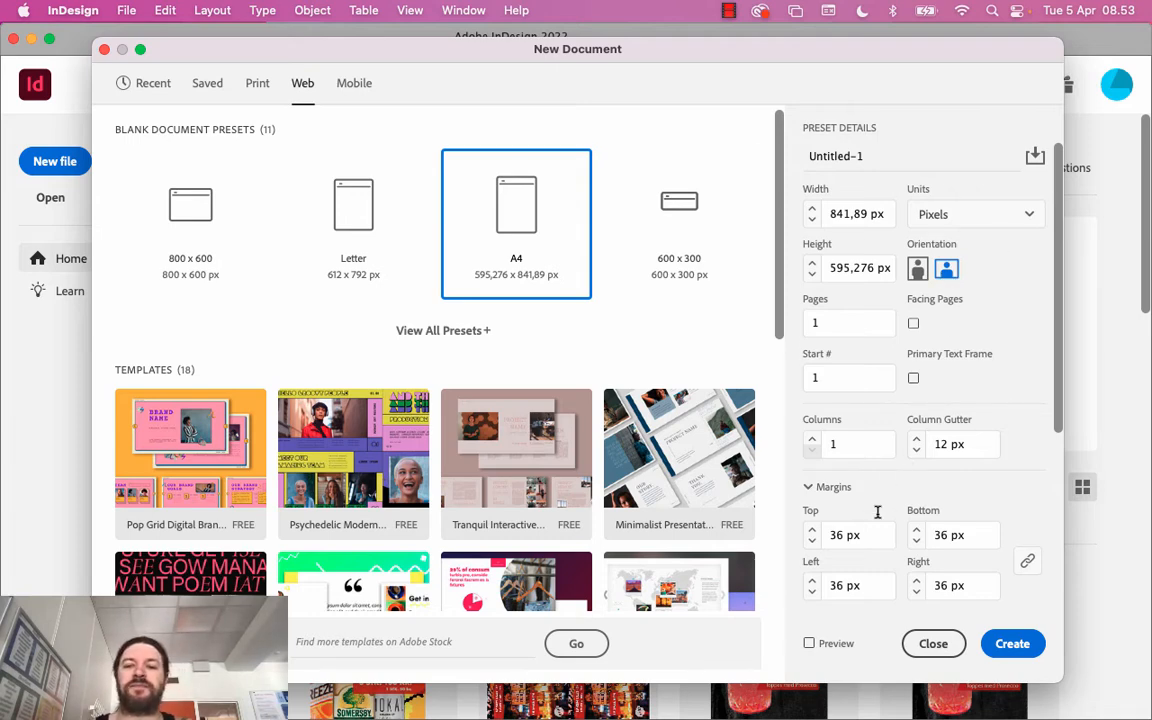
# Set all four page margins of the new document to 48 px
pyautogui.click(846, 534)
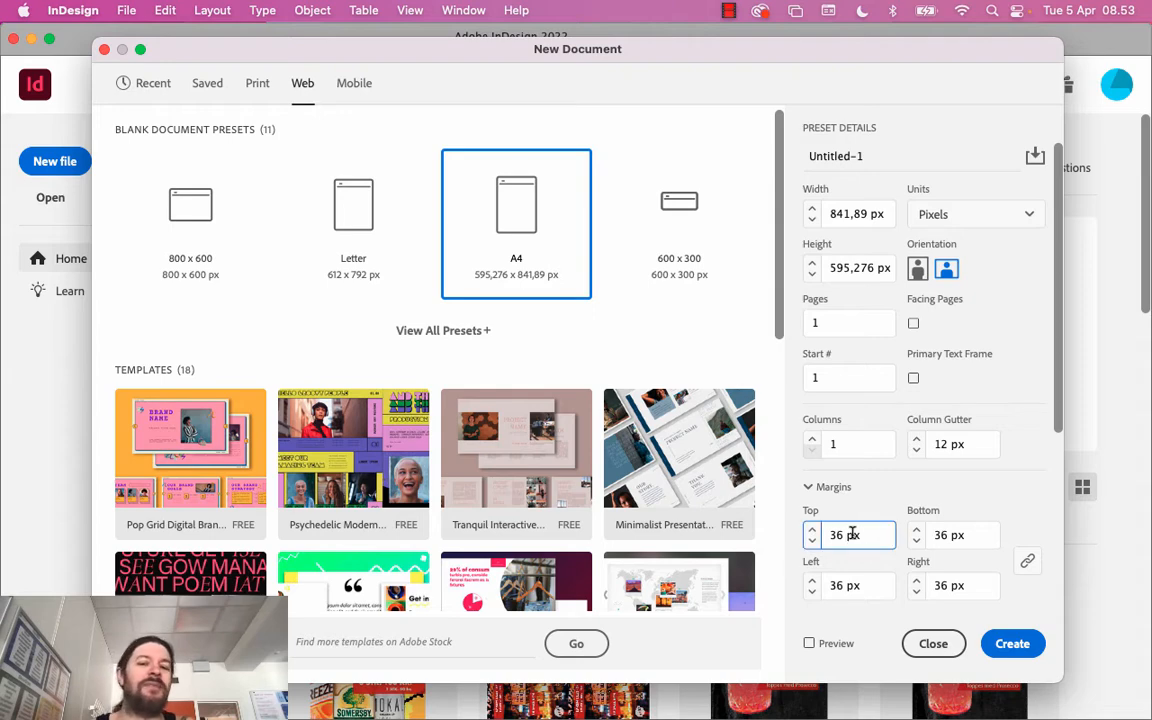
pyautogui.scroll(-3, 855, 515)
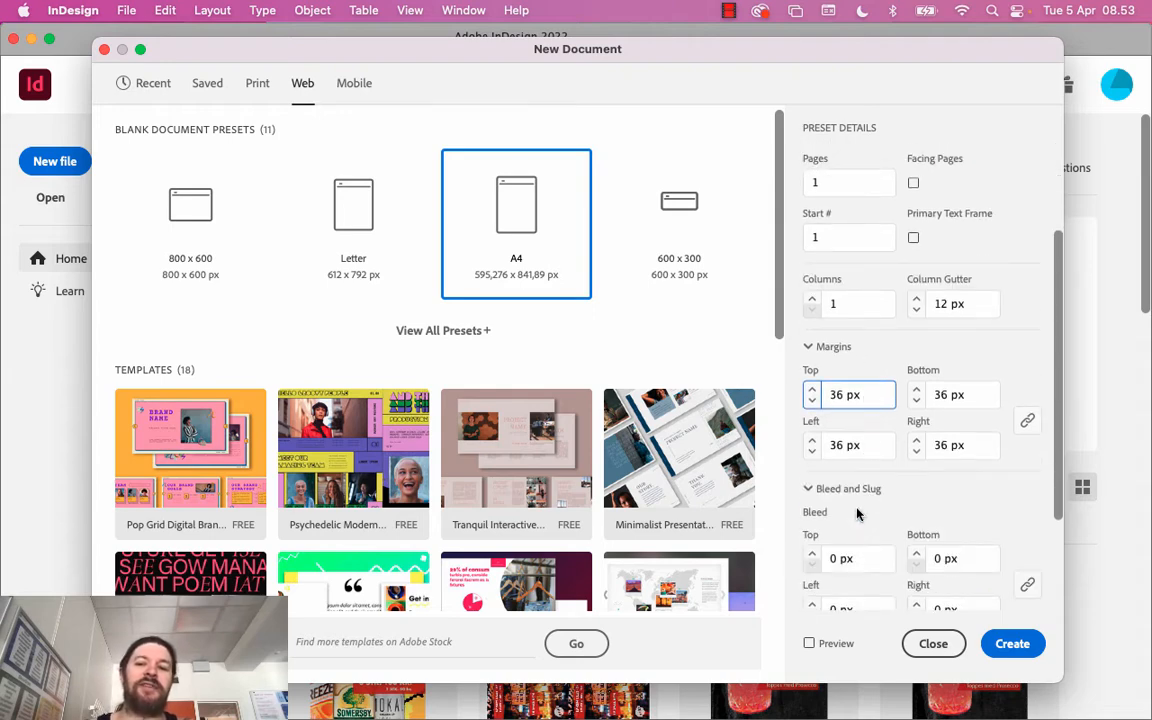
pyautogui.doubleClick(840, 394)
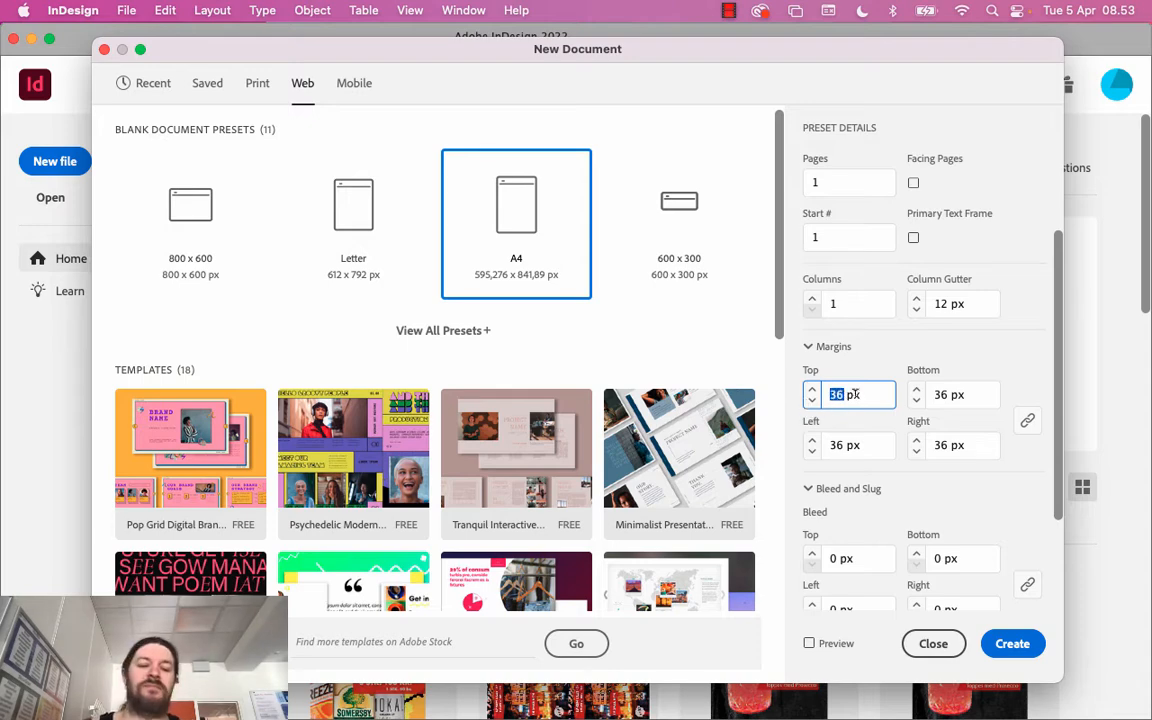
pyautogui.write('48')
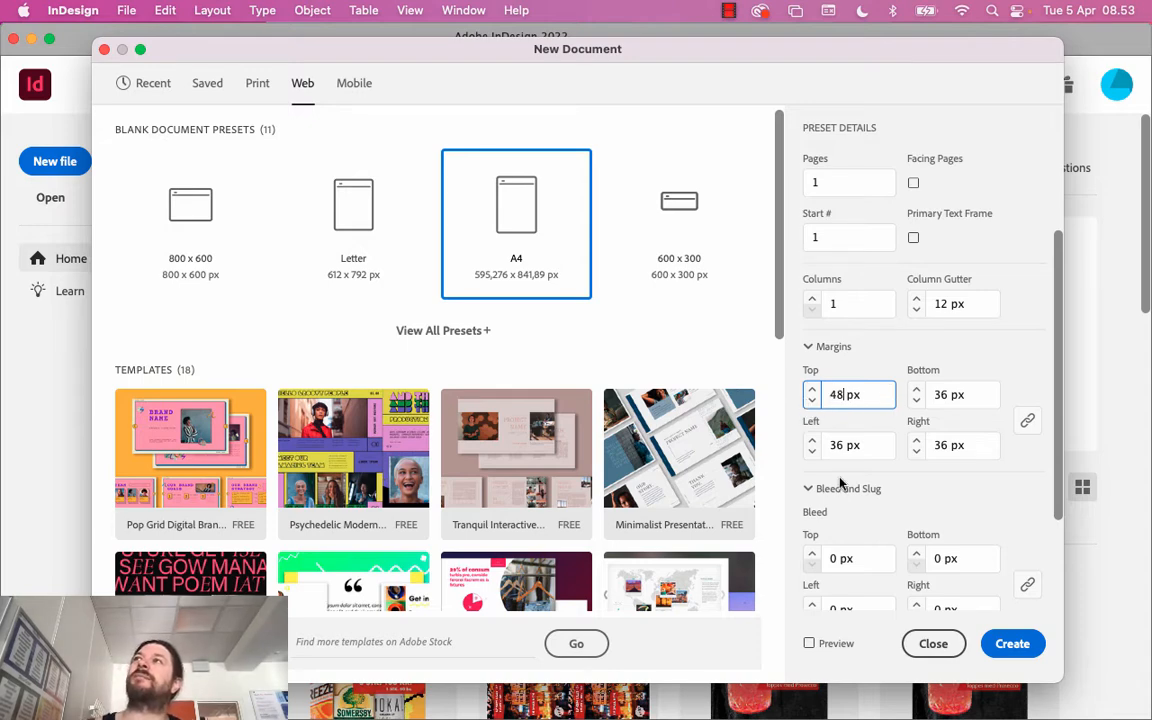
pyautogui.click(855, 444)
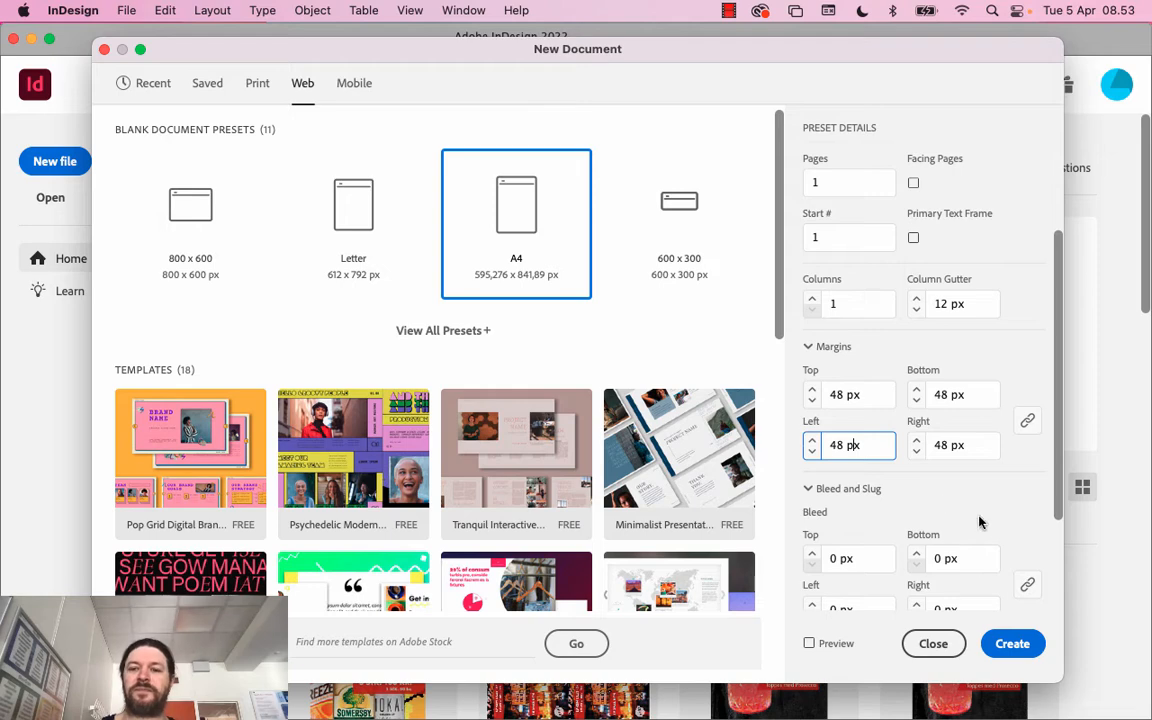
pyautogui.scroll(-2, 975, 528)
pyautogui.scroll(-4, 975, 528)
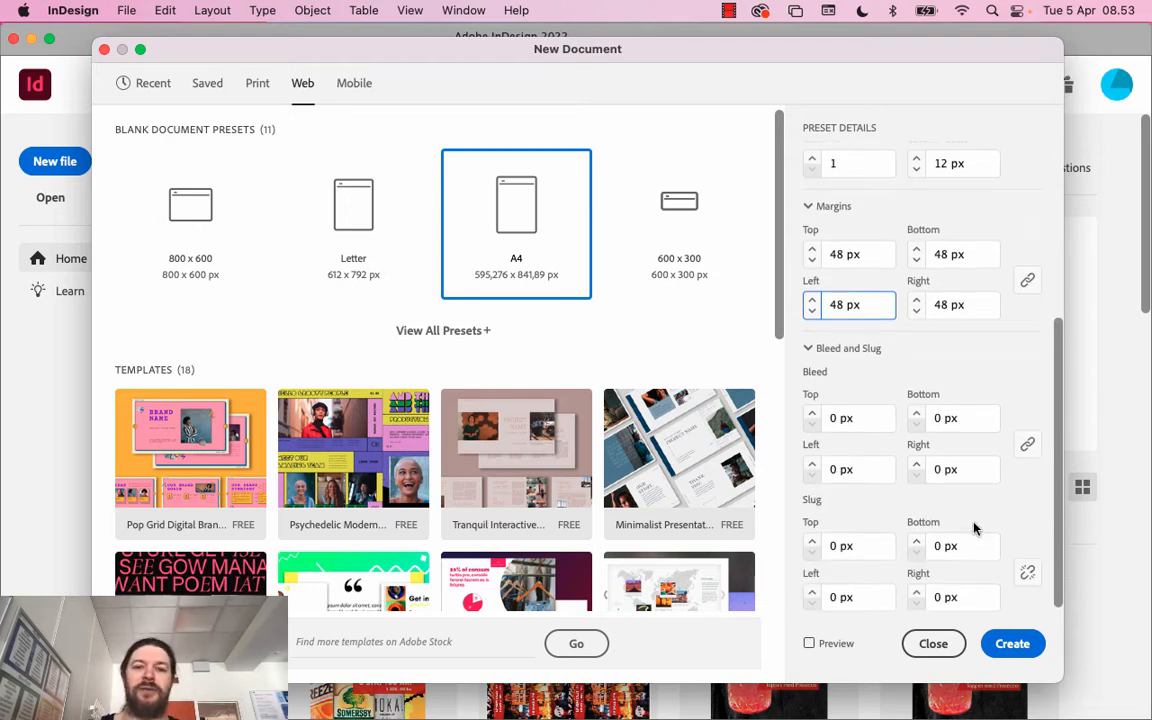
pyautogui.scroll(12, 975, 528)
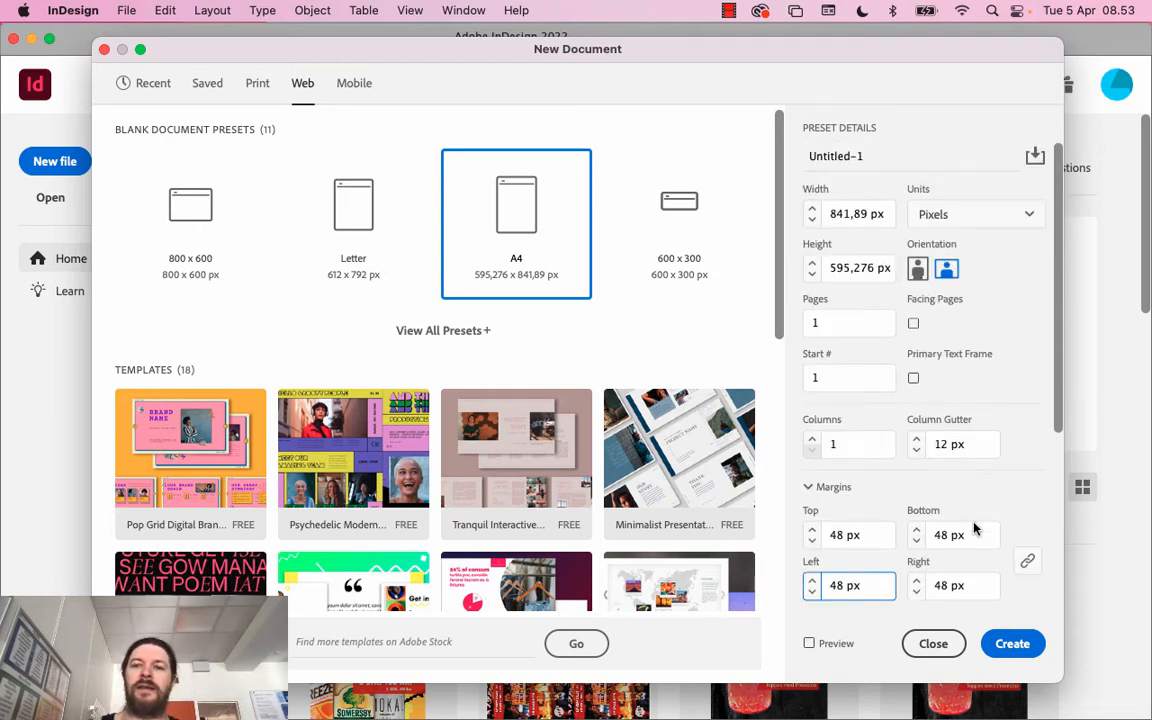
# Name the new document "Design Guide" and create it
pyautogui.click(866, 155)
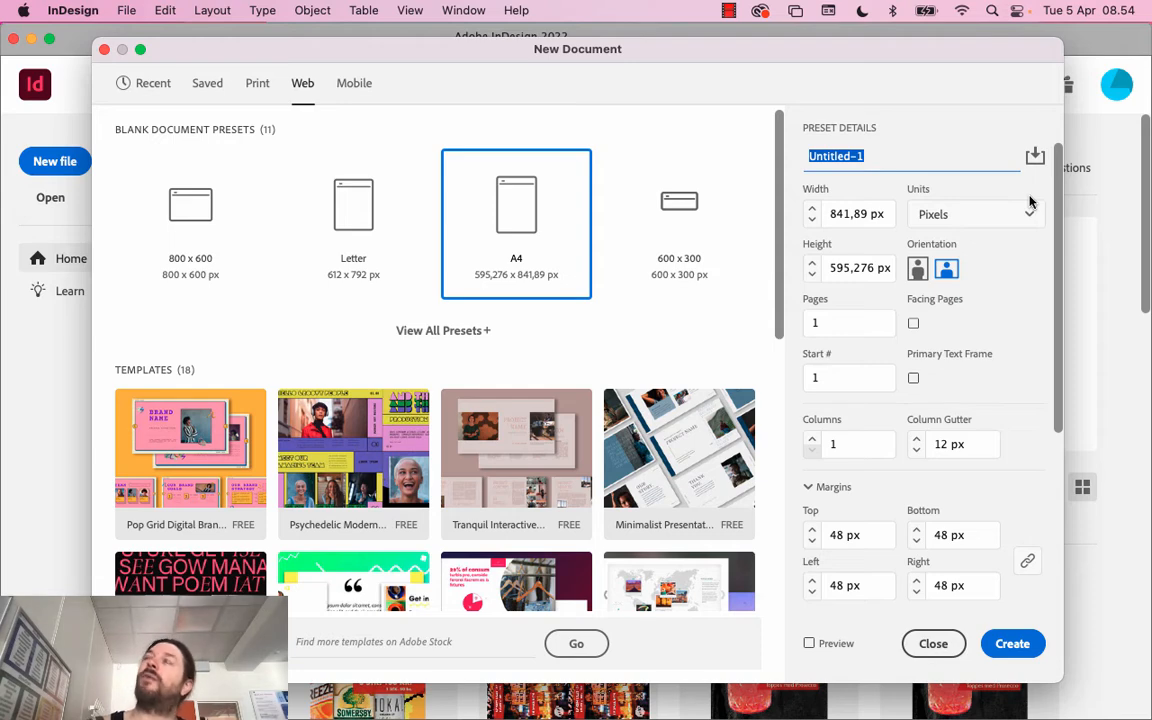
pyautogui.write('Design')
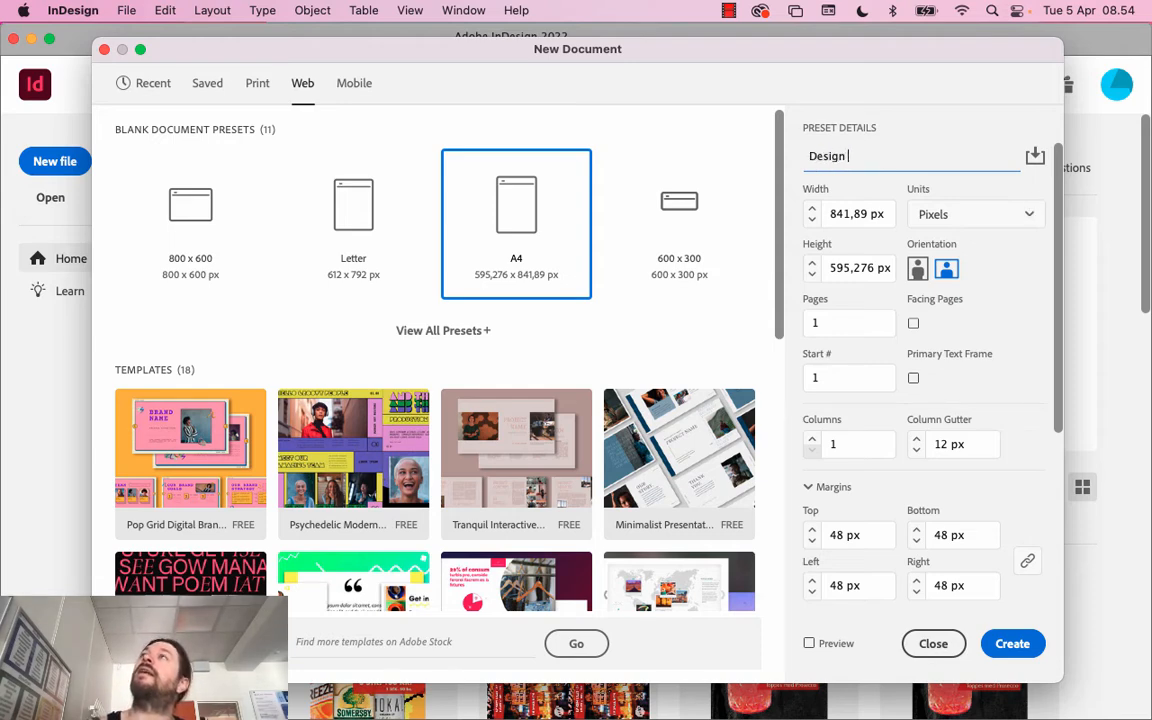
pyautogui.write(' Guide')
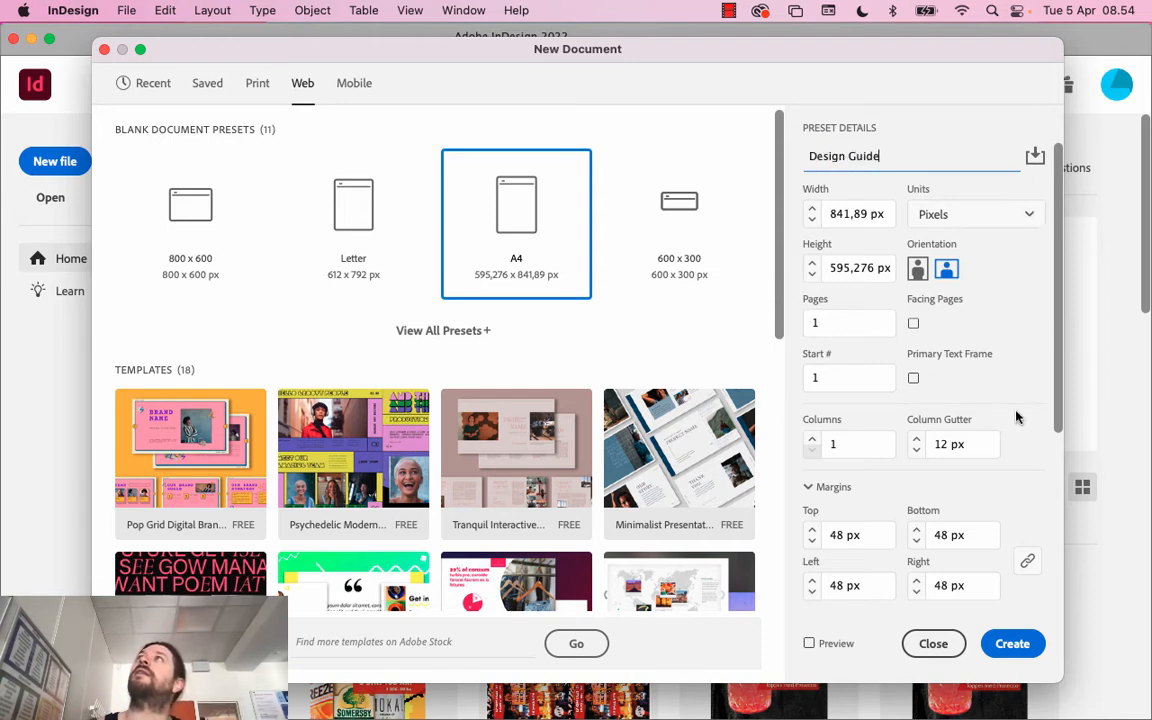
pyautogui.click(1036, 647)
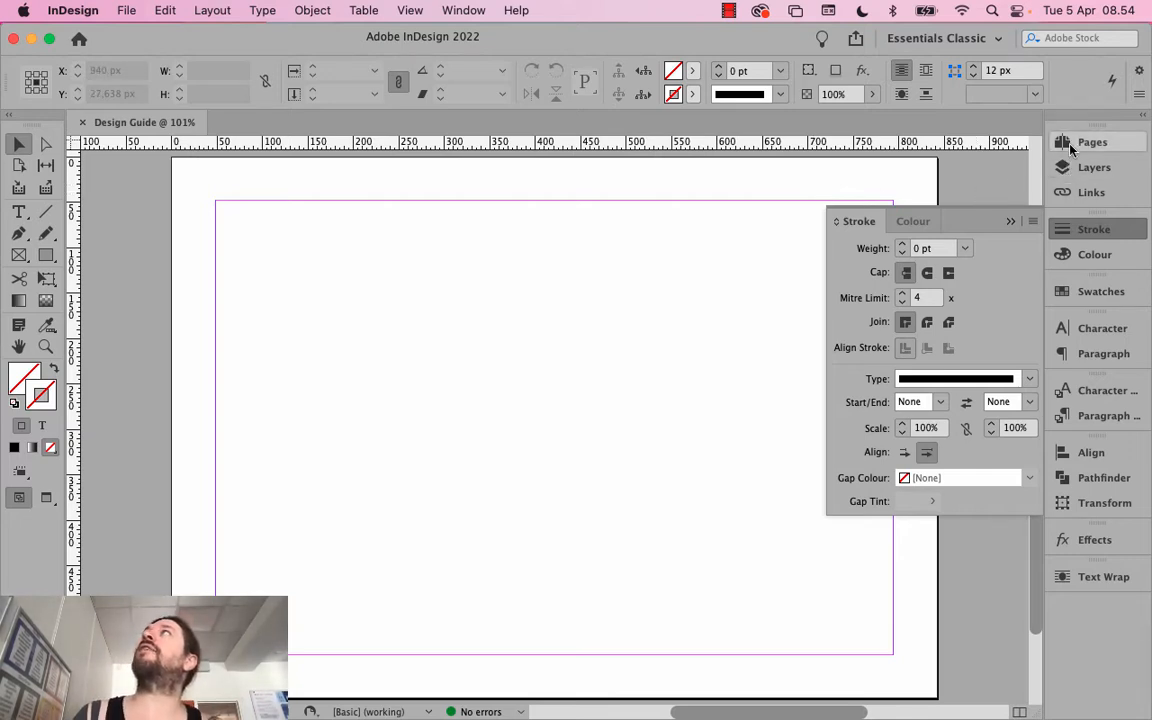
# Reset the Essentials Classic workspace, then undock CC Libraries and close it
pyautogui.click(463, 10)
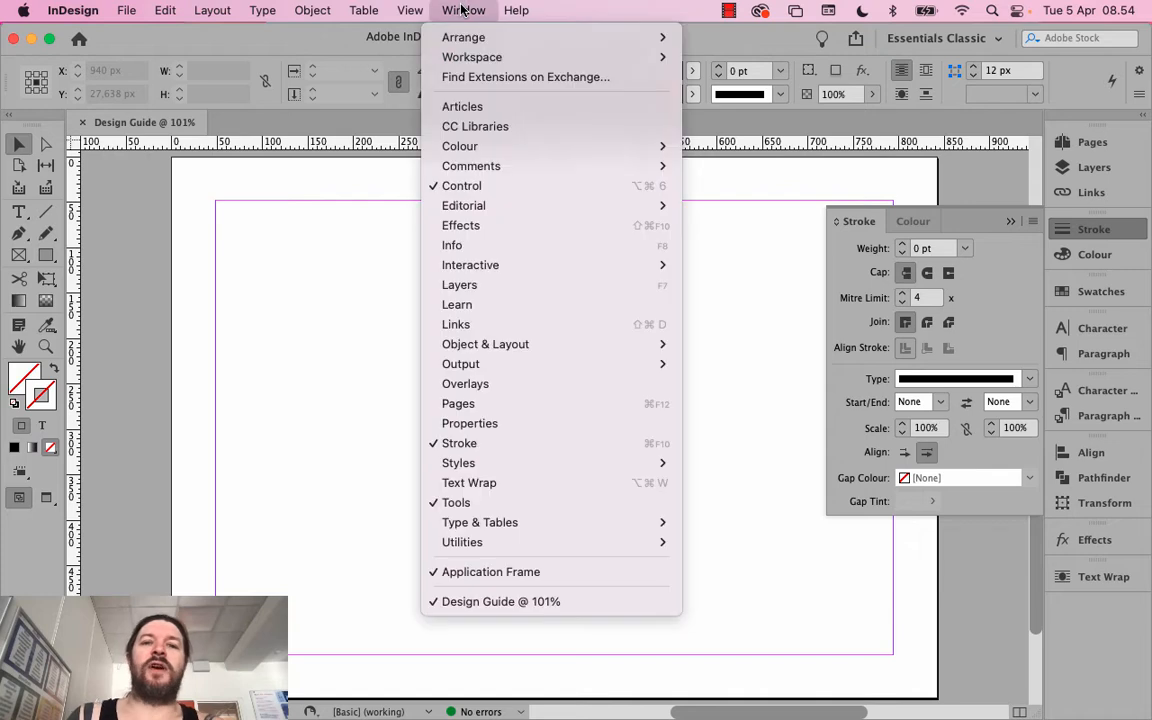
pyautogui.moveTo(471, 63)
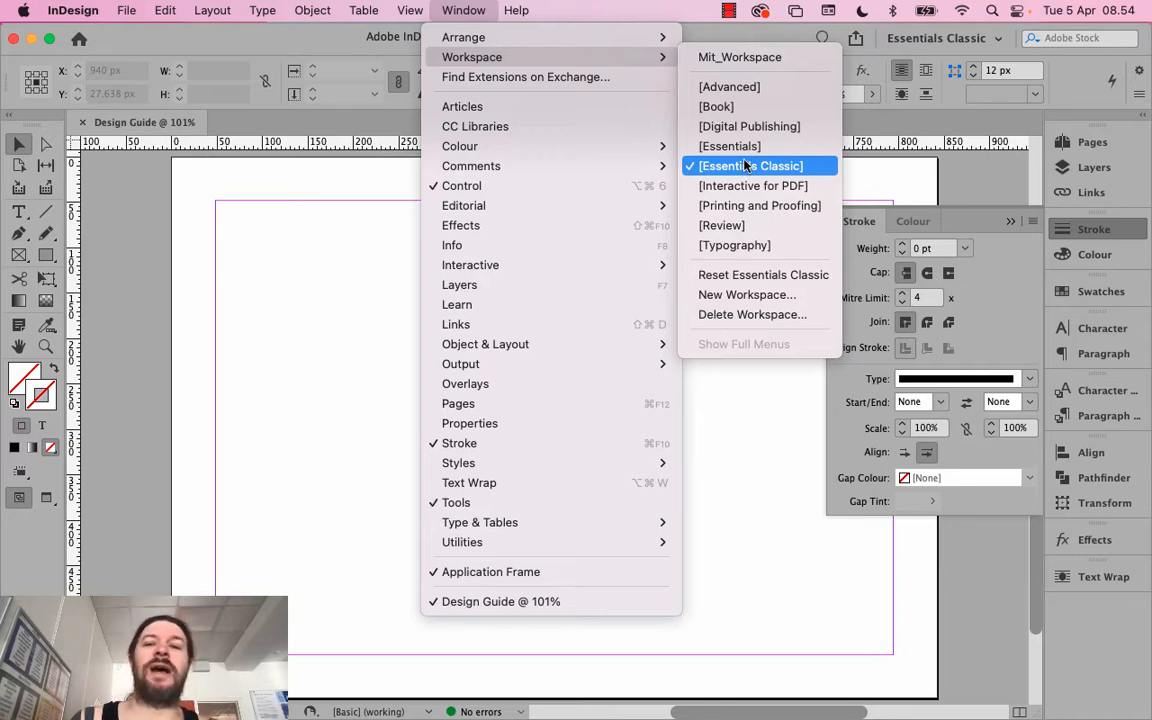
pyautogui.click(752, 275)
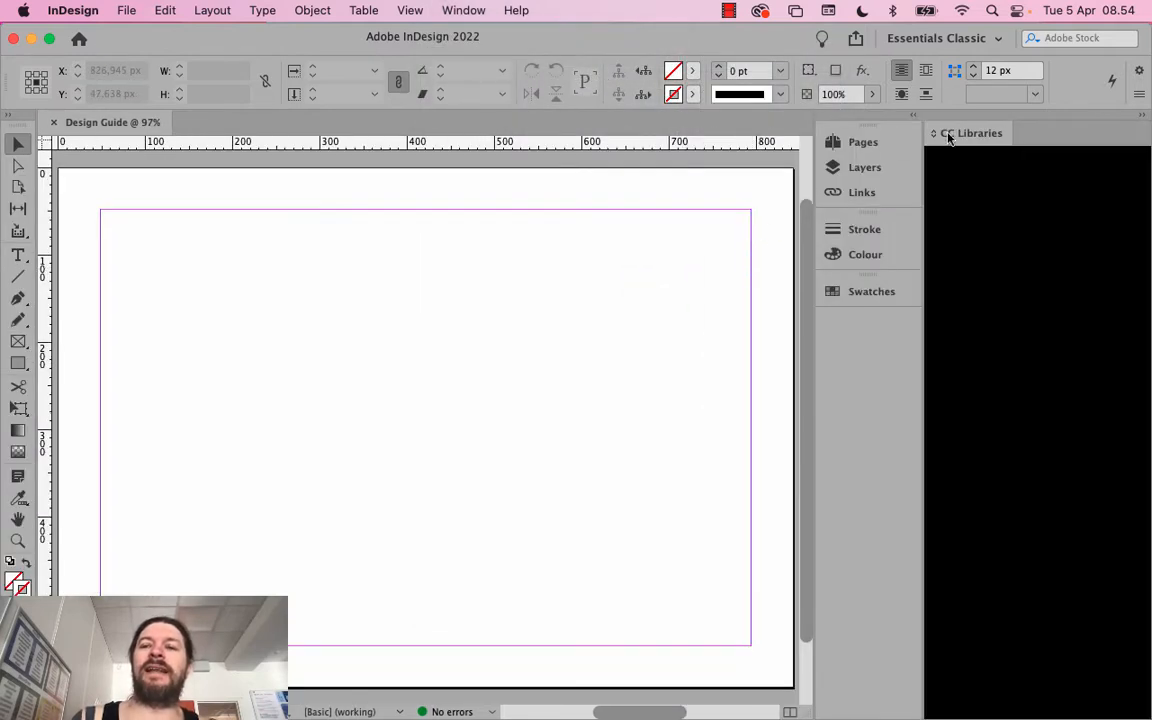
pyautogui.moveTo(969, 134); pyautogui.dragTo(368, 196)
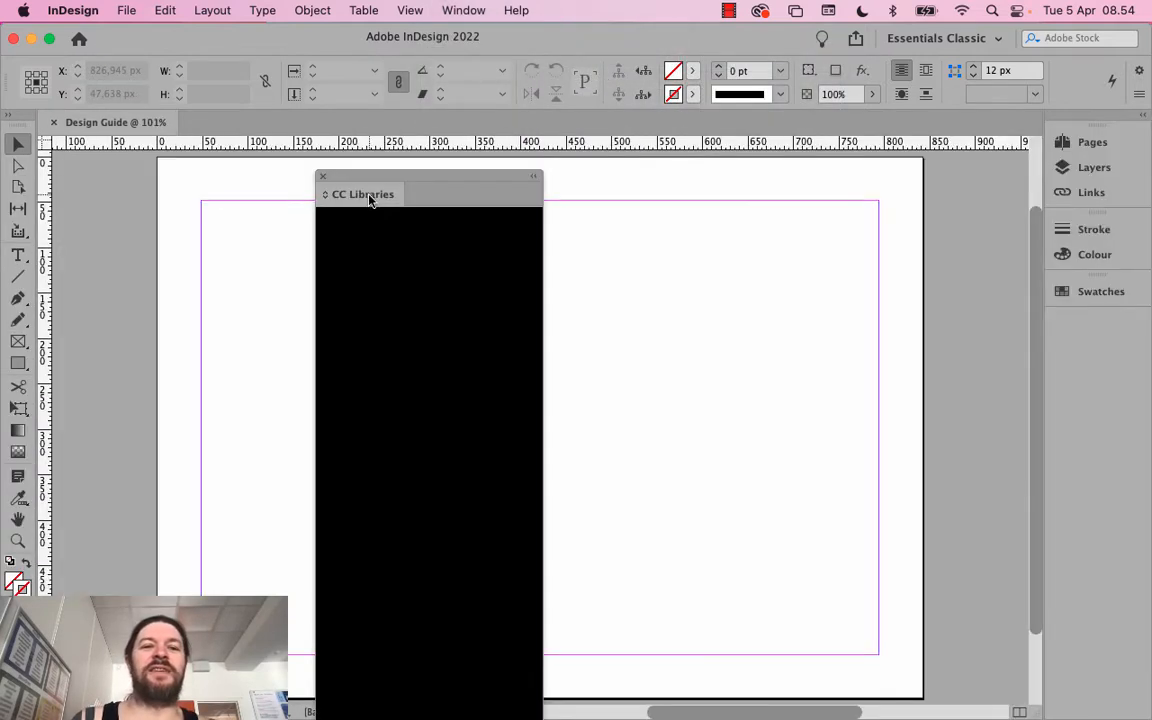
pyautogui.click(322, 177)
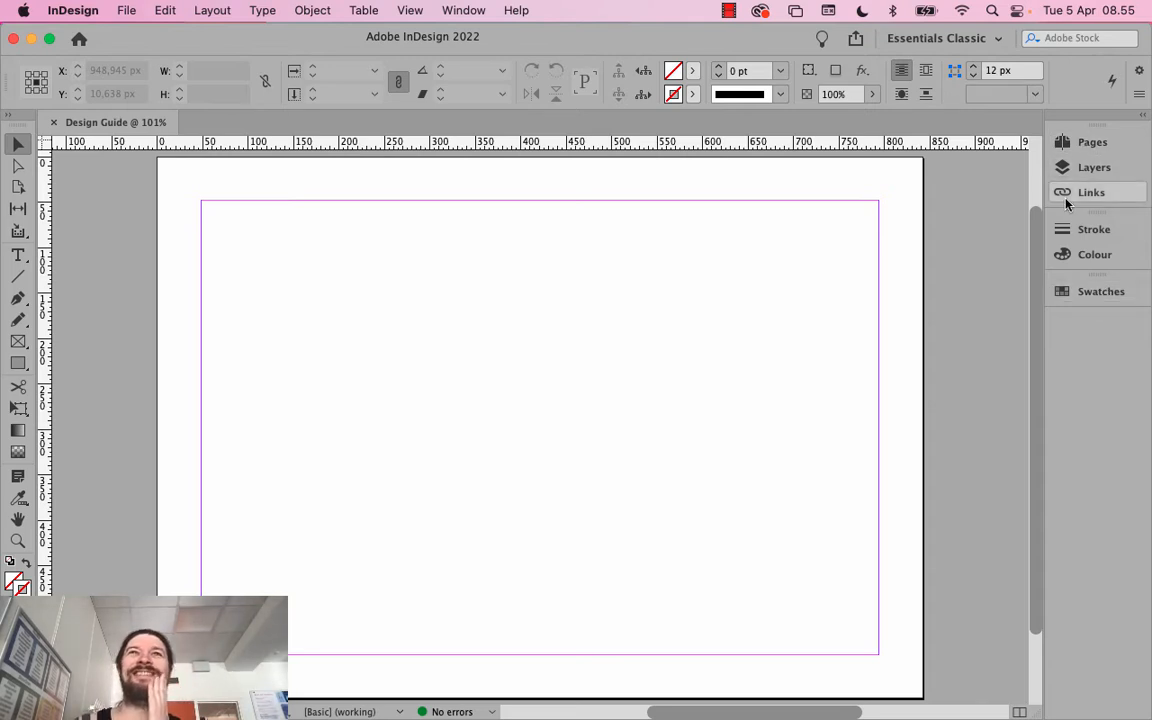
# Show Character Styles and Paragraph Styles, and dock the pair below Swatches
pyautogui.click(470, 9)
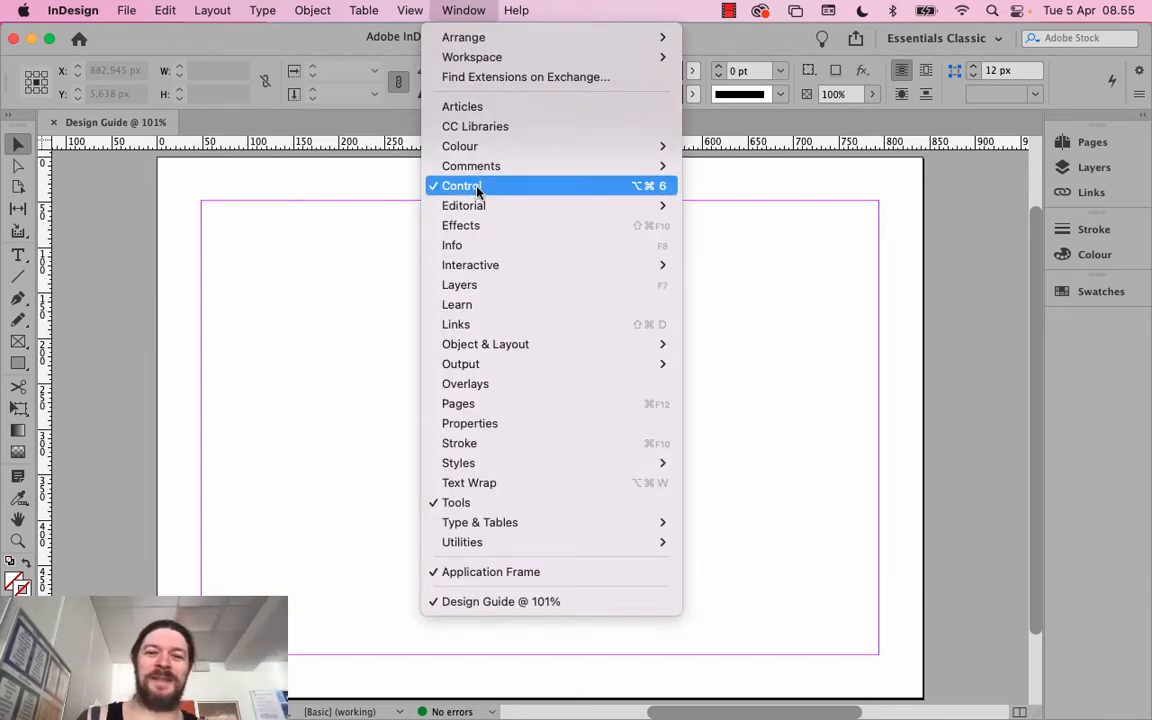
pyautogui.moveTo(481, 522)
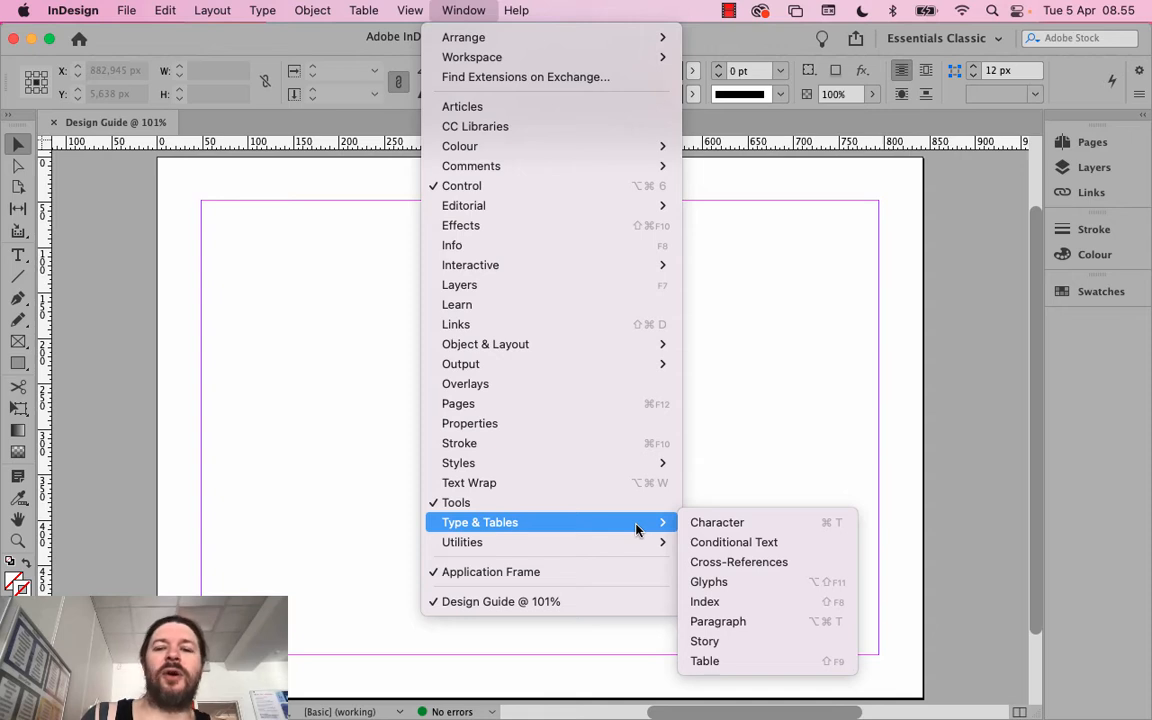
pyautogui.moveTo(628, 462)
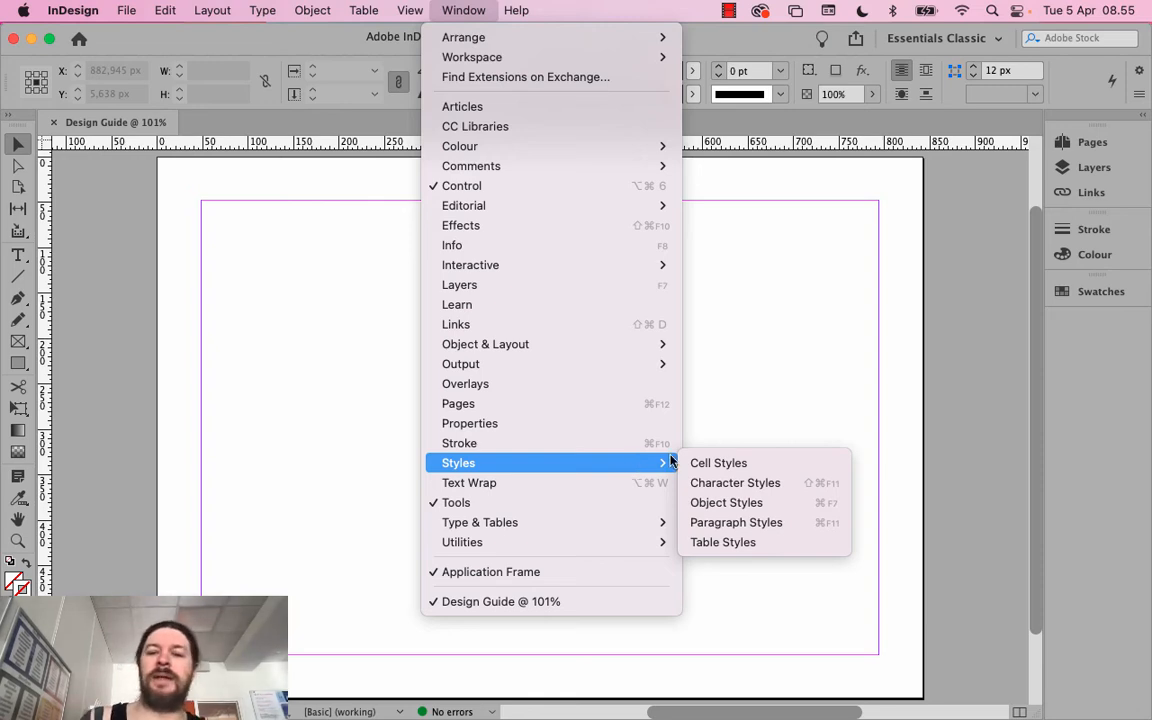
pyautogui.click(712, 482)
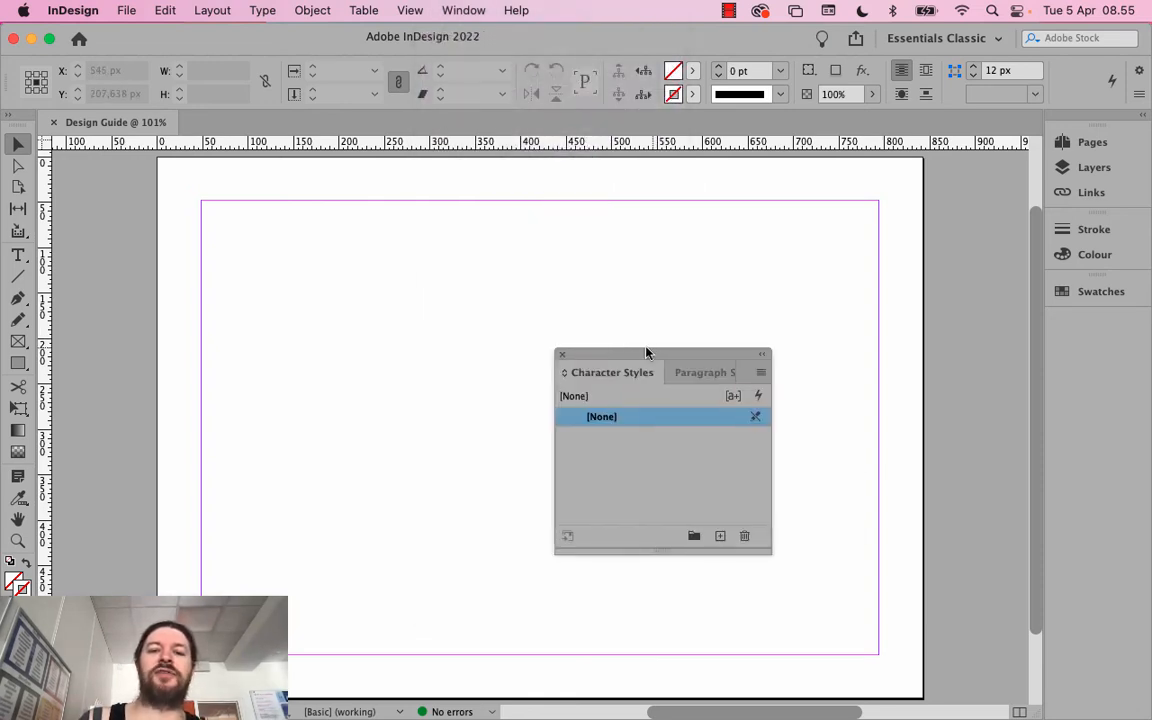
pyautogui.moveTo(648, 352); pyautogui.dragTo(309, 216)
pyautogui.click(350, 239)
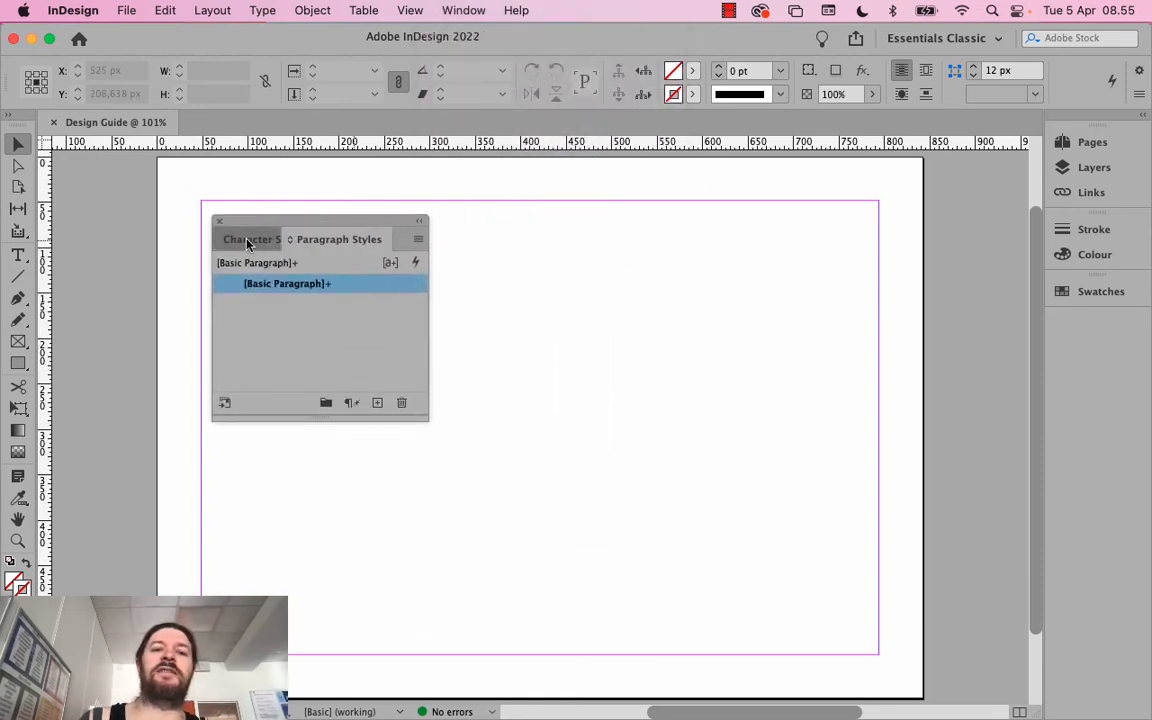
pyautogui.click(280, 239)
pyautogui.click(332, 243)
pyautogui.moveTo(324, 224); pyautogui.dragTo(1100, 300)
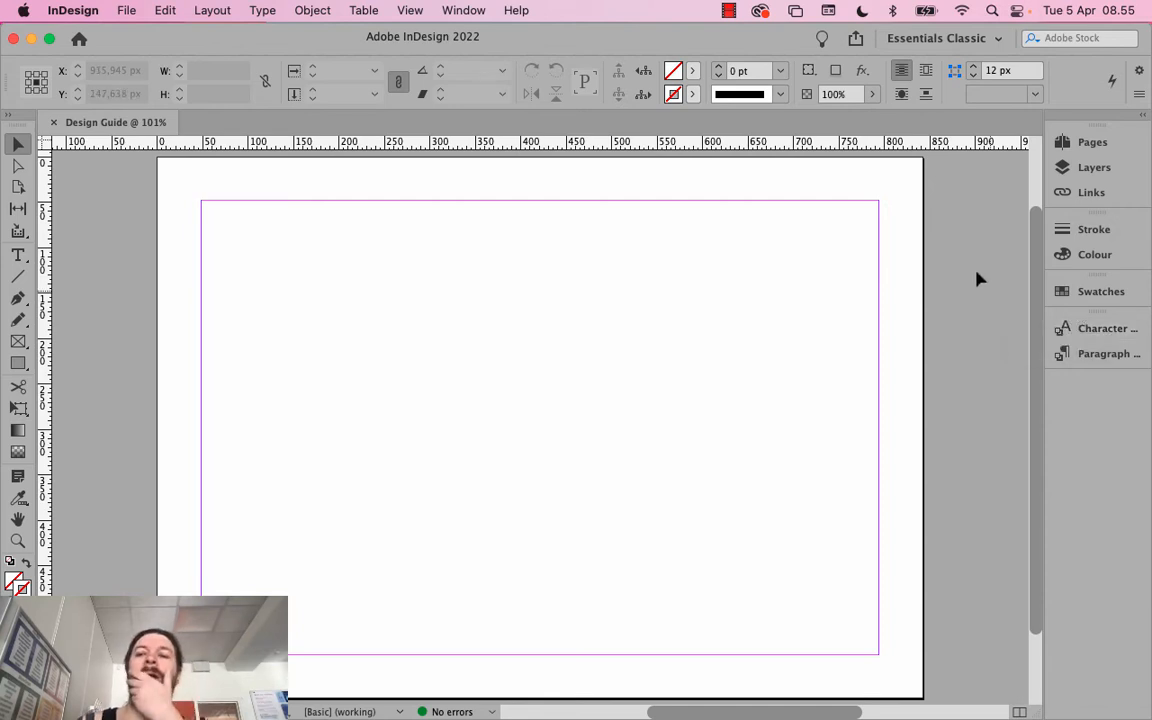
# Show the Align and Pathfinder panels and dock the pair as a group below Paragraph Styles
pyautogui.click(463, 10)
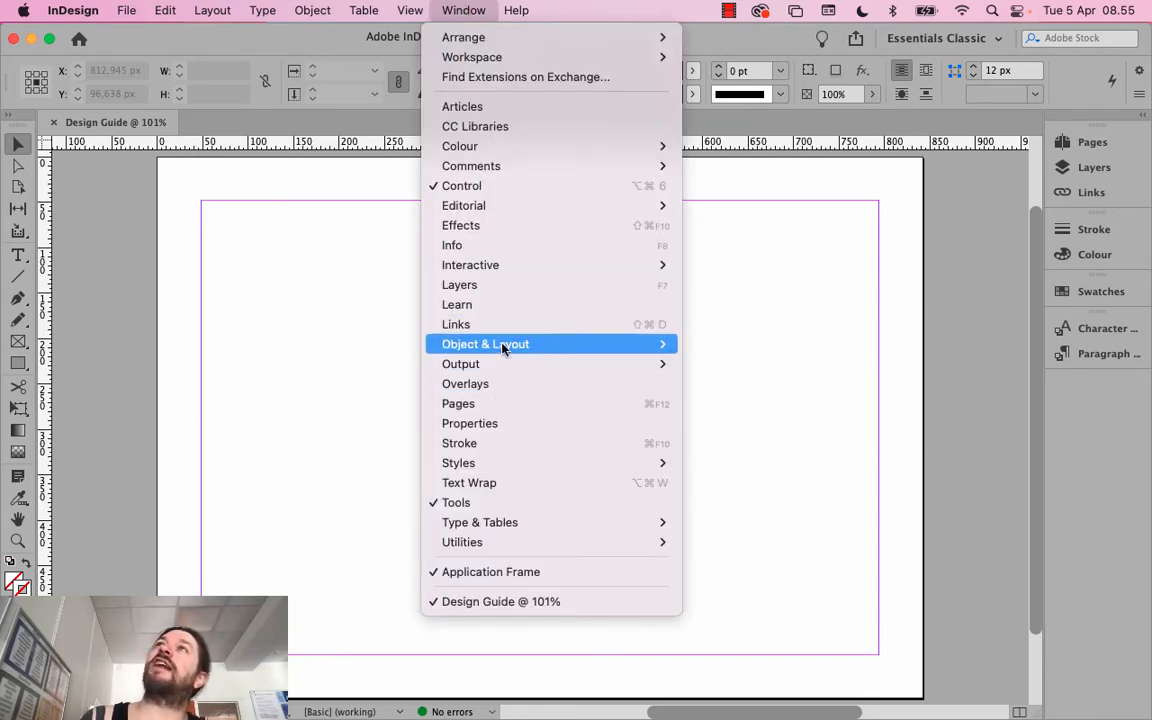
pyautogui.moveTo(496, 218)
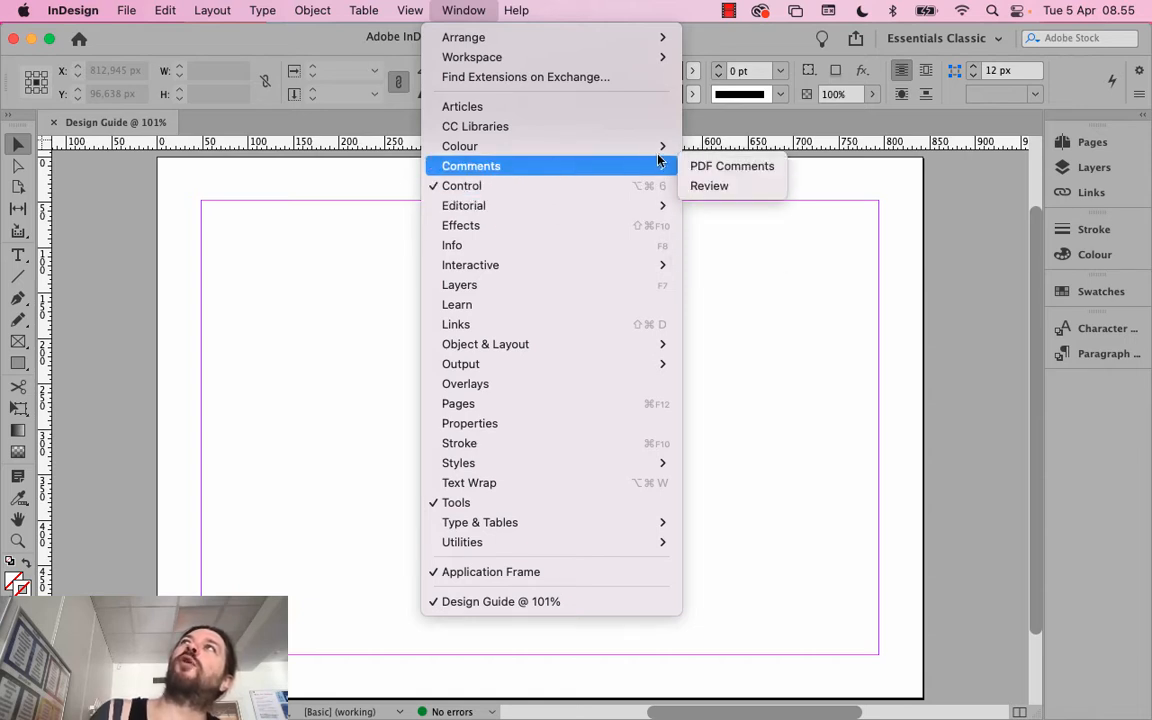
pyautogui.moveTo(562, 148)
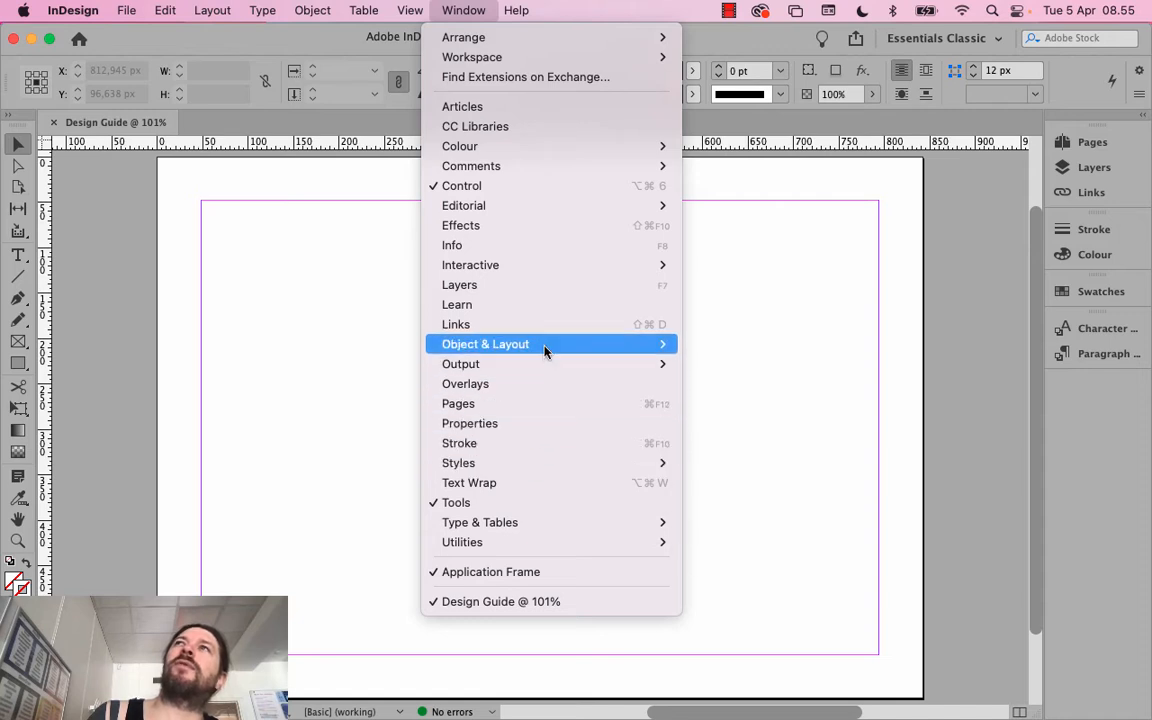
pyautogui.moveTo(533, 461)
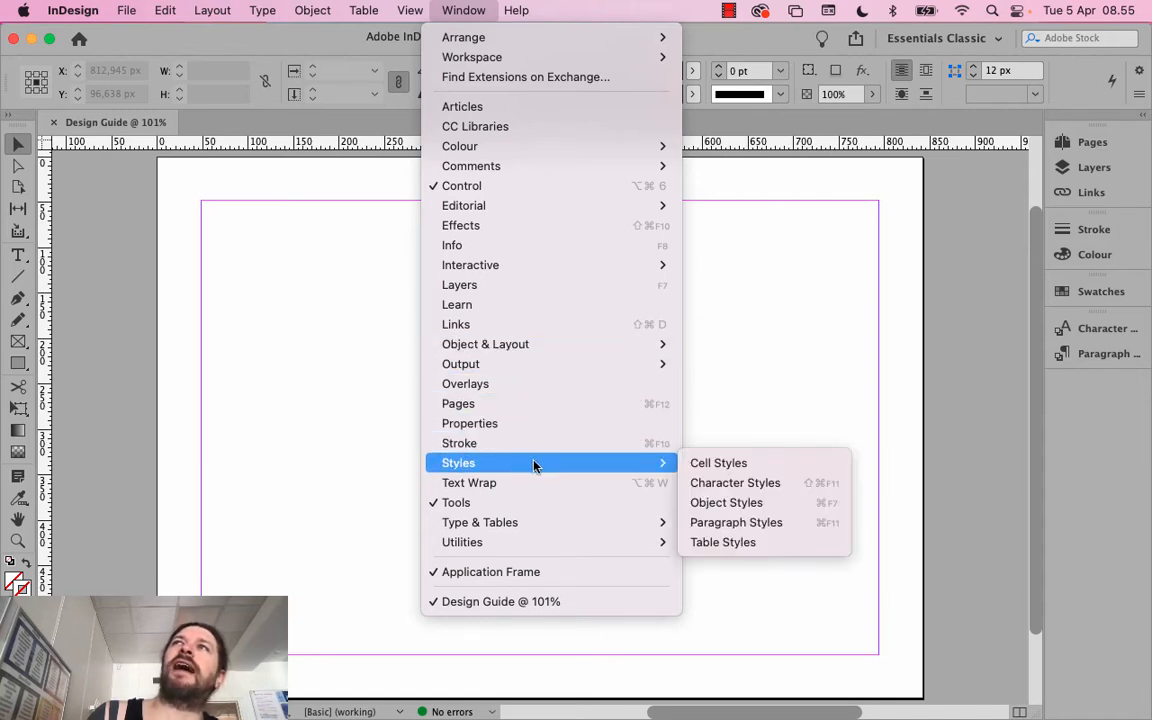
pyautogui.moveTo(526, 527)
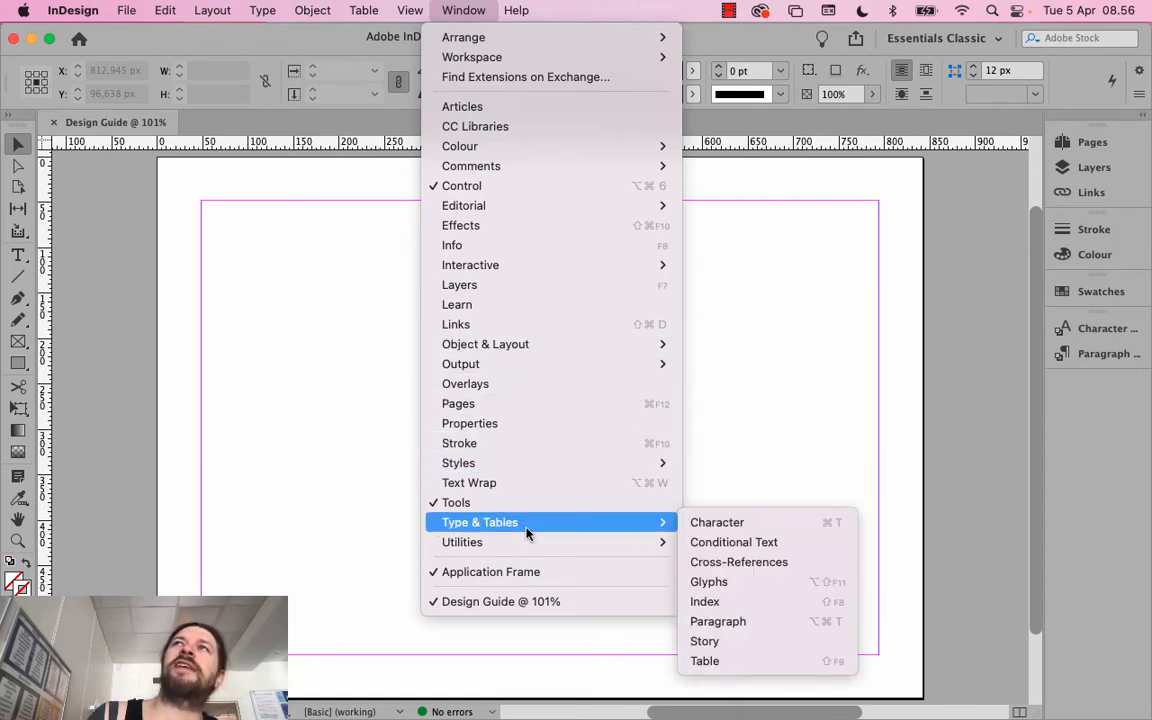
pyautogui.moveTo(540, 348)
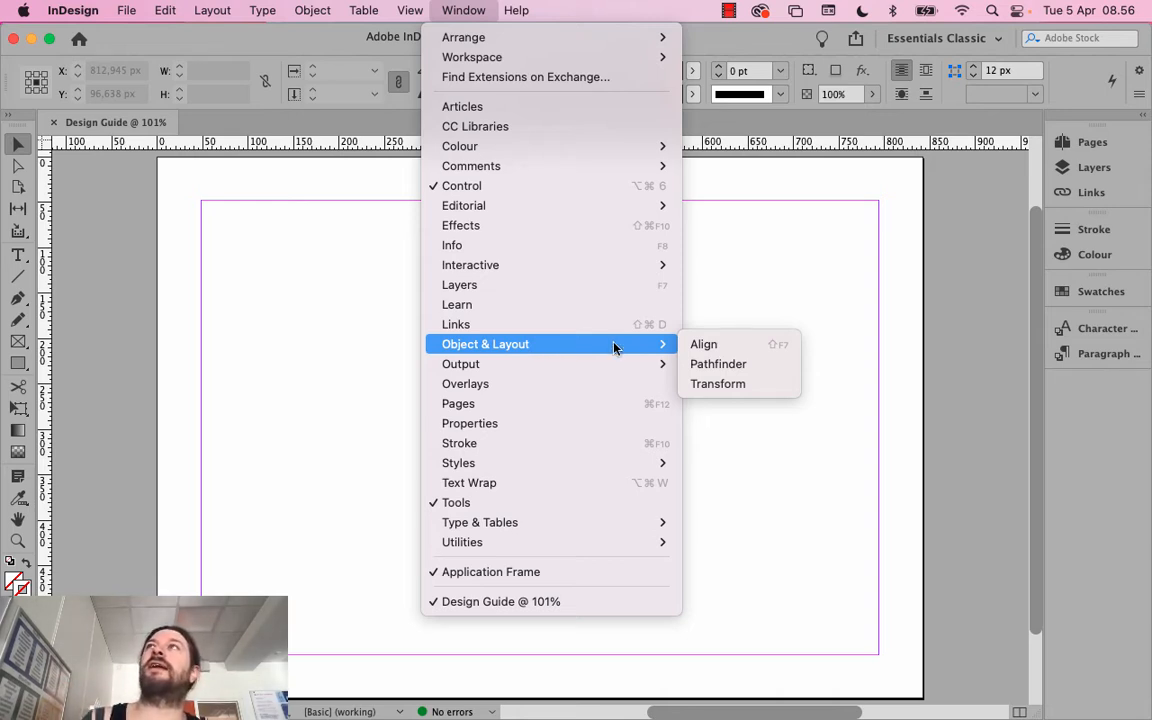
pyautogui.click(755, 344)
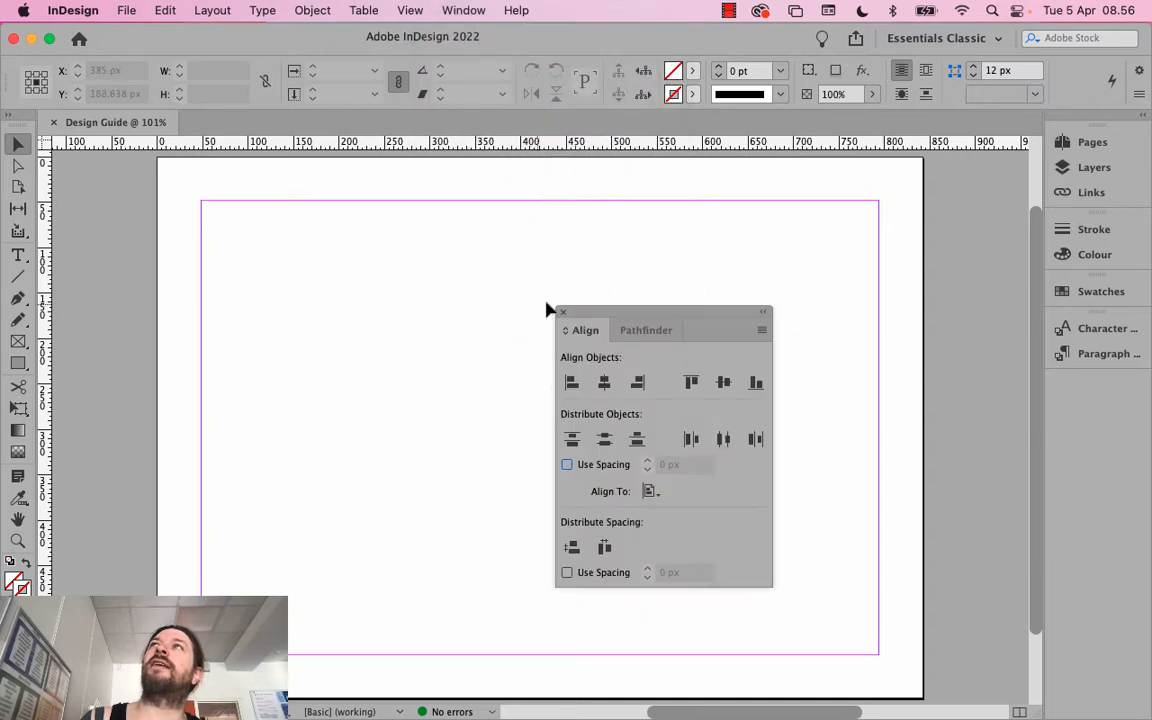
pyautogui.moveTo(645, 328); pyautogui.dragTo(1095, 378)
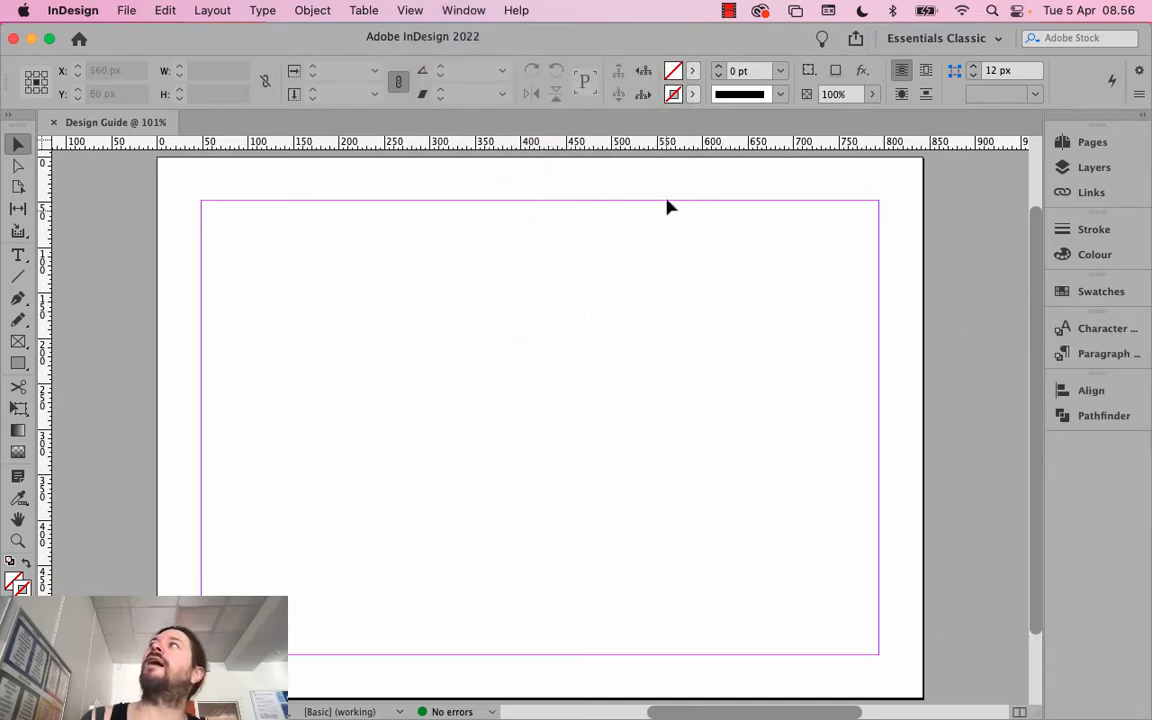
# Show the Transform panel and dock it in the group with Align and Pathfinder
pyautogui.click(455, 10)
pyautogui.moveTo(478, 343)
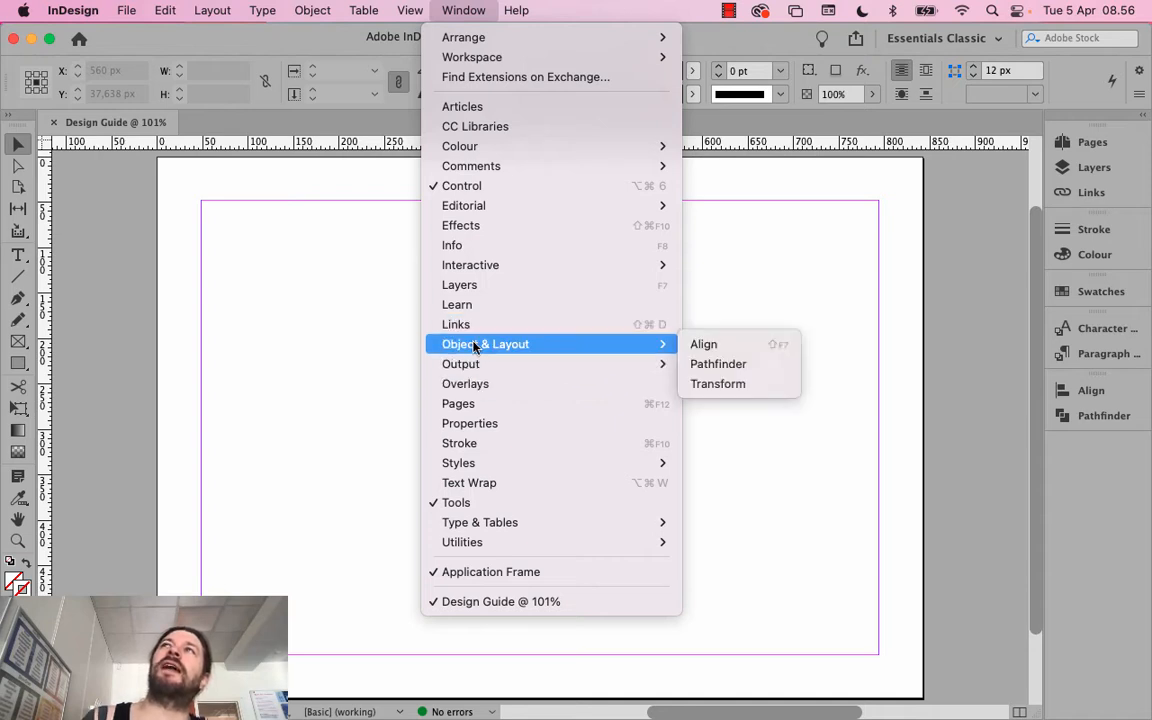
pyautogui.click(710, 386)
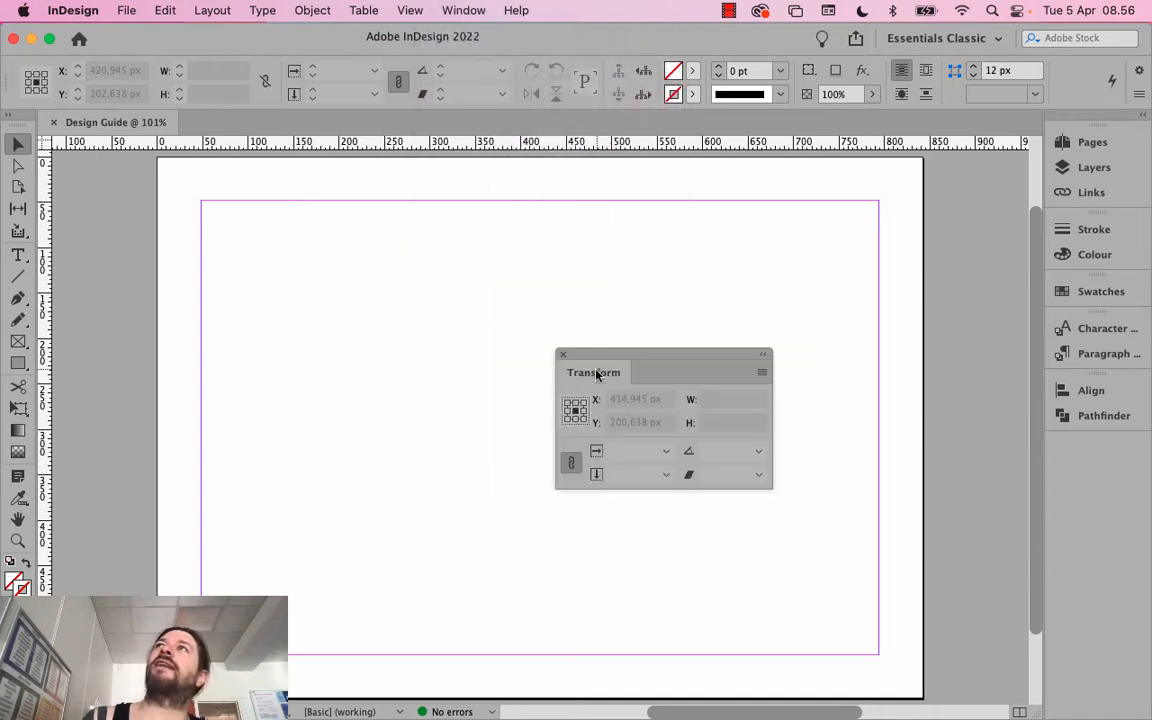
pyautogui.moveTo(596, 375); pyautogui.dragTo(1085, 434)
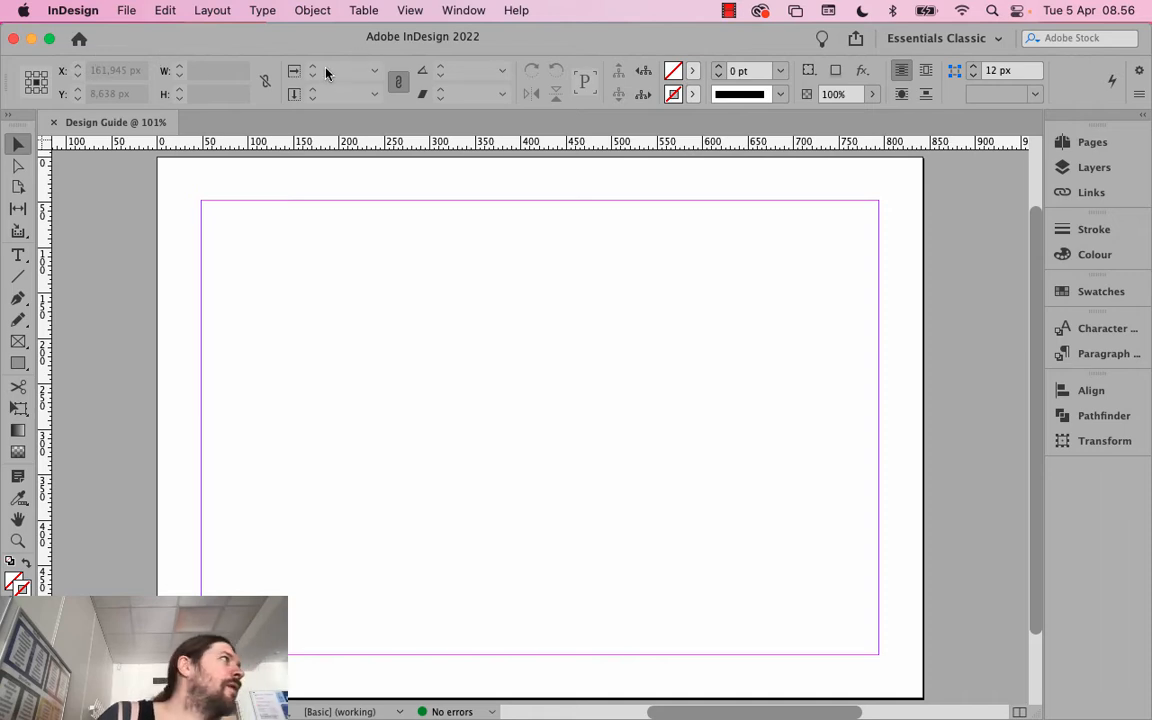
# Examine the options in the Align, Pathfinder and Transform panels, collapsing each one again
pyautogui.click(1090, 390)
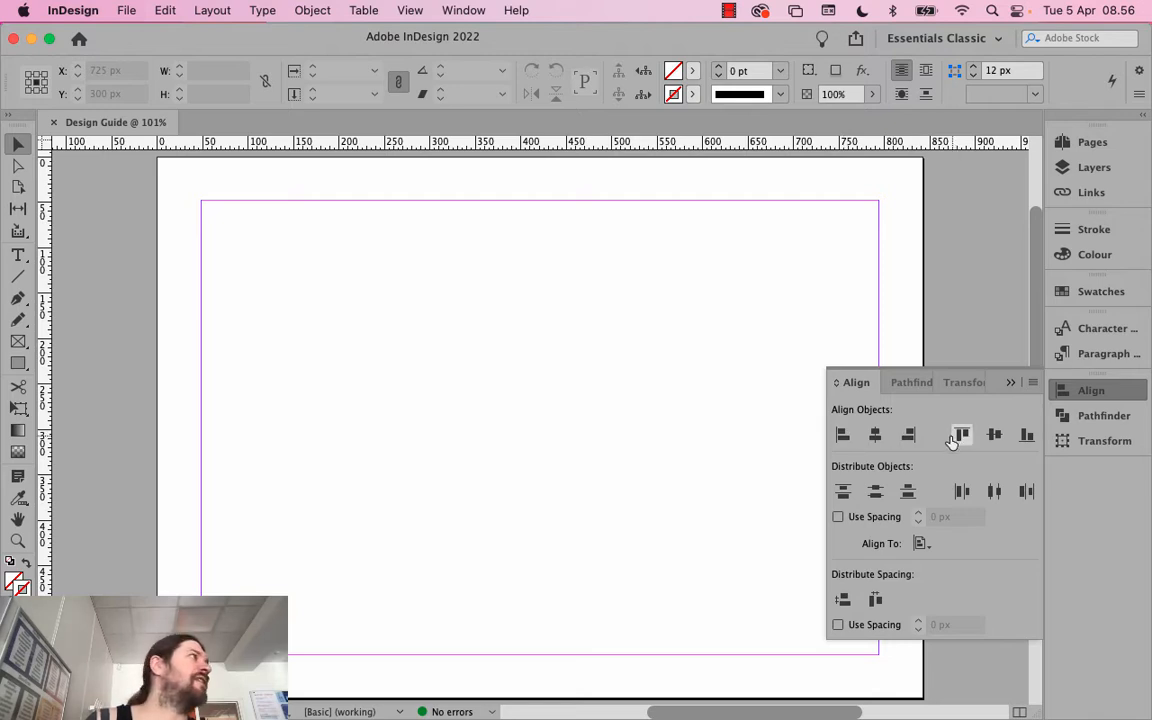
pyautogui.click(1010, 383)
pyautogui.click(1092, 415)
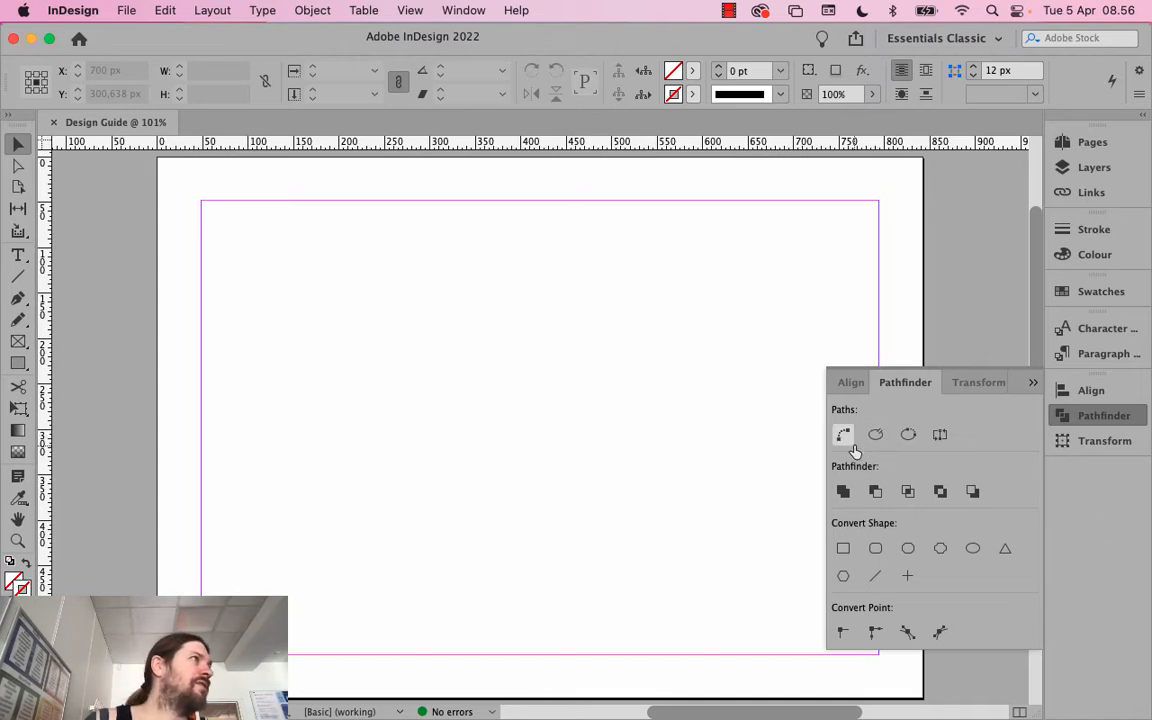
pyautogui.click(1028, 385)
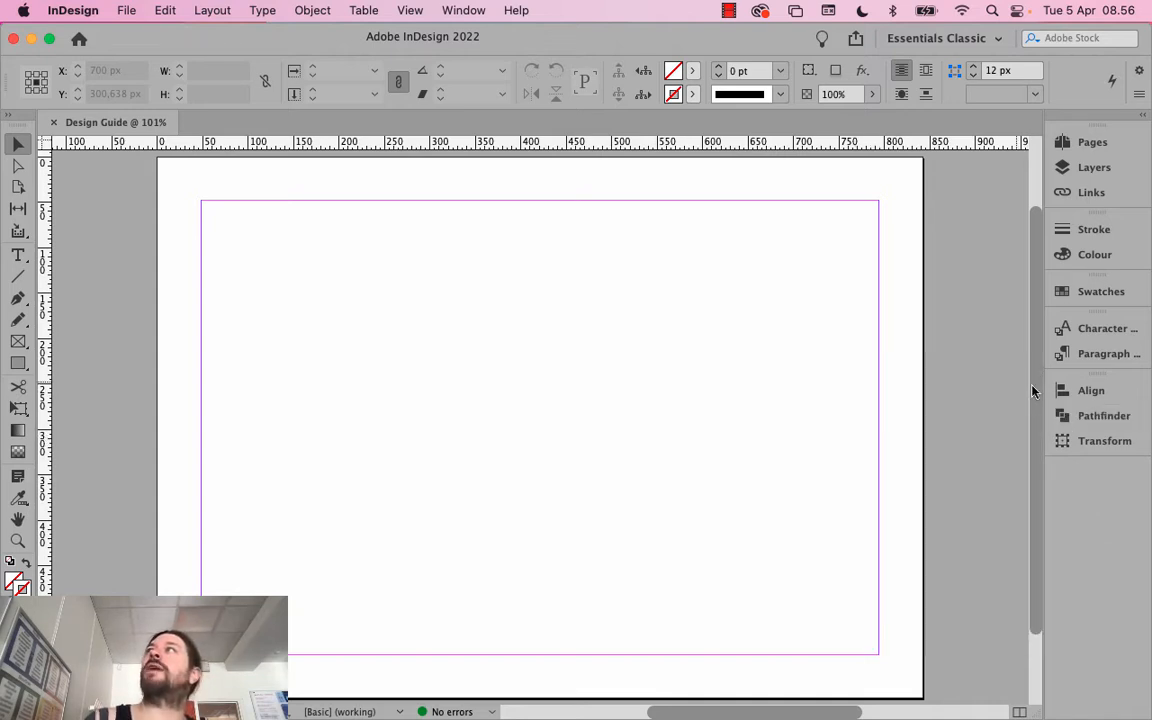
pyautogui.click(1115, 442)
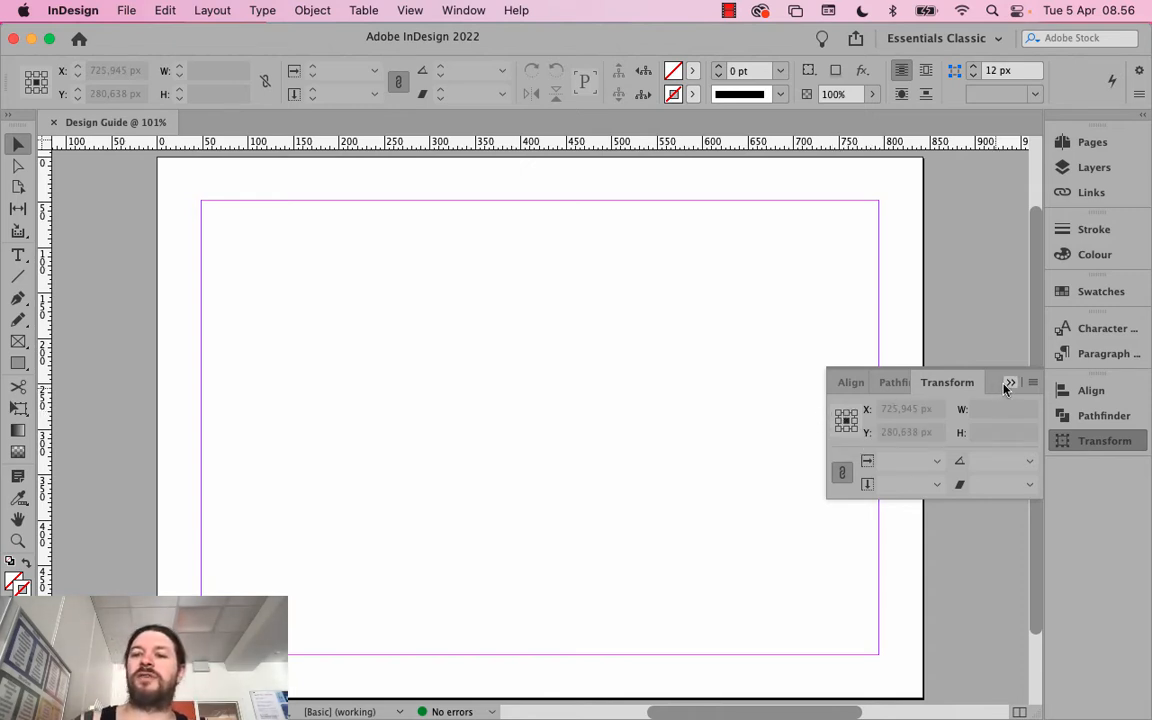
pyautogui.click(1009, 384)
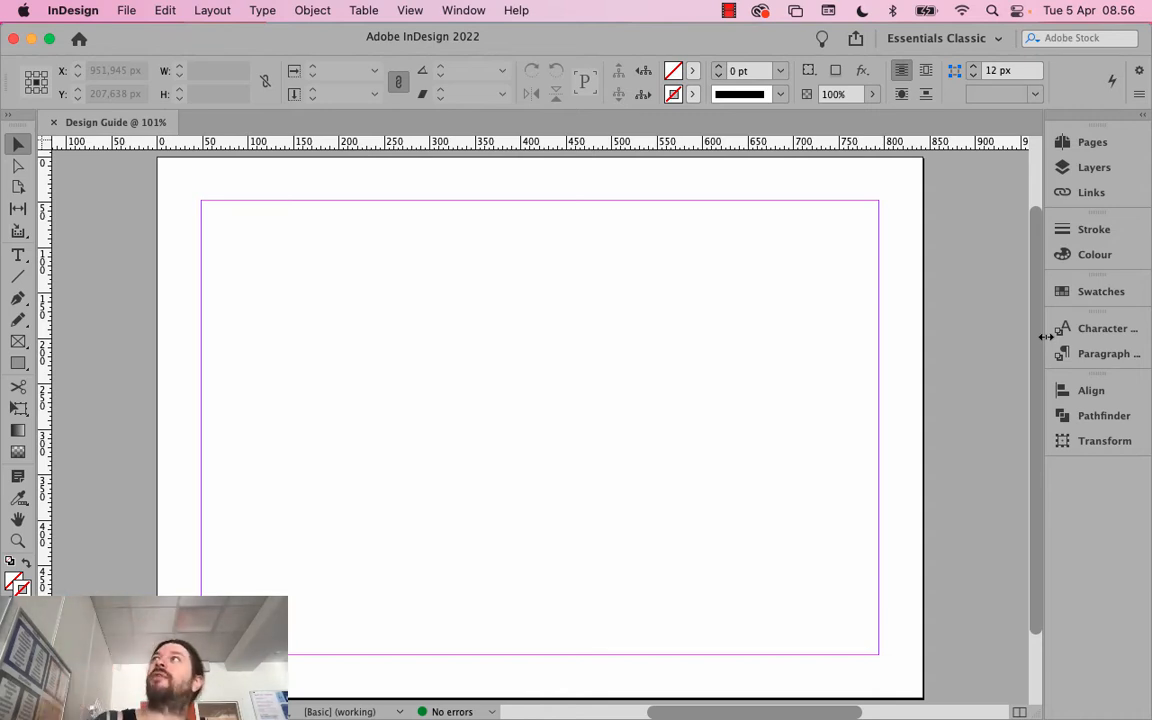
# Show the Character and Paragraph panels for type settings
pyautogui.click(462, 10)
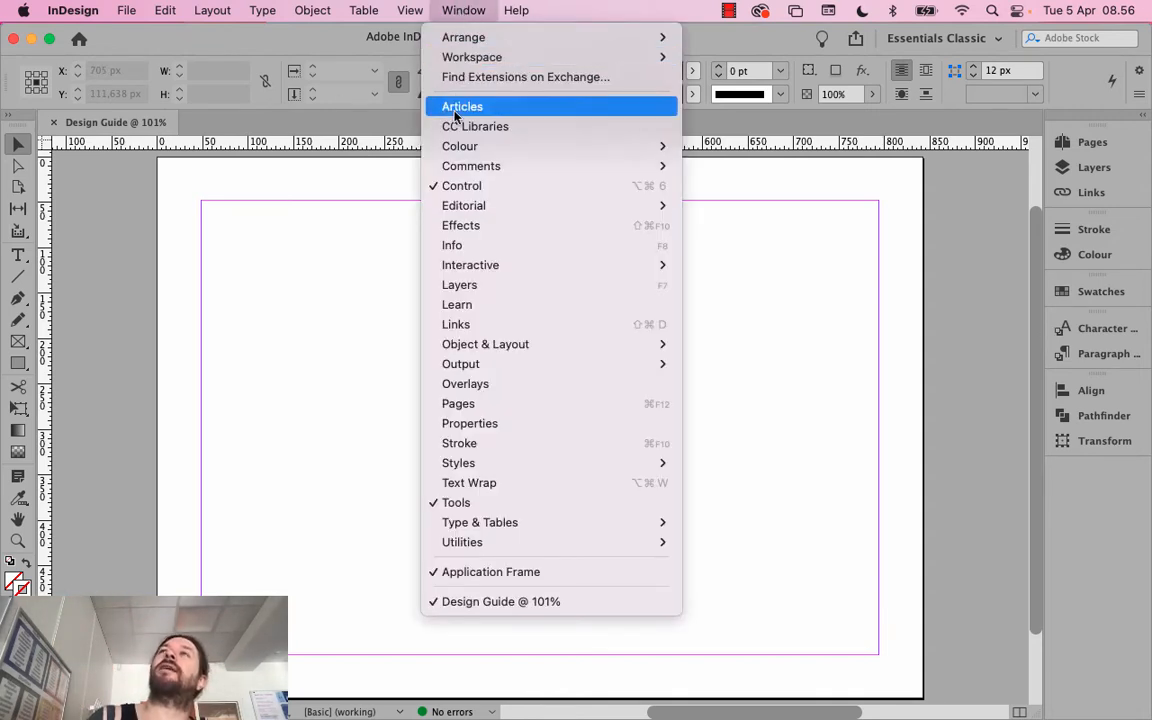
pyautogui.moveTo(480, 265)
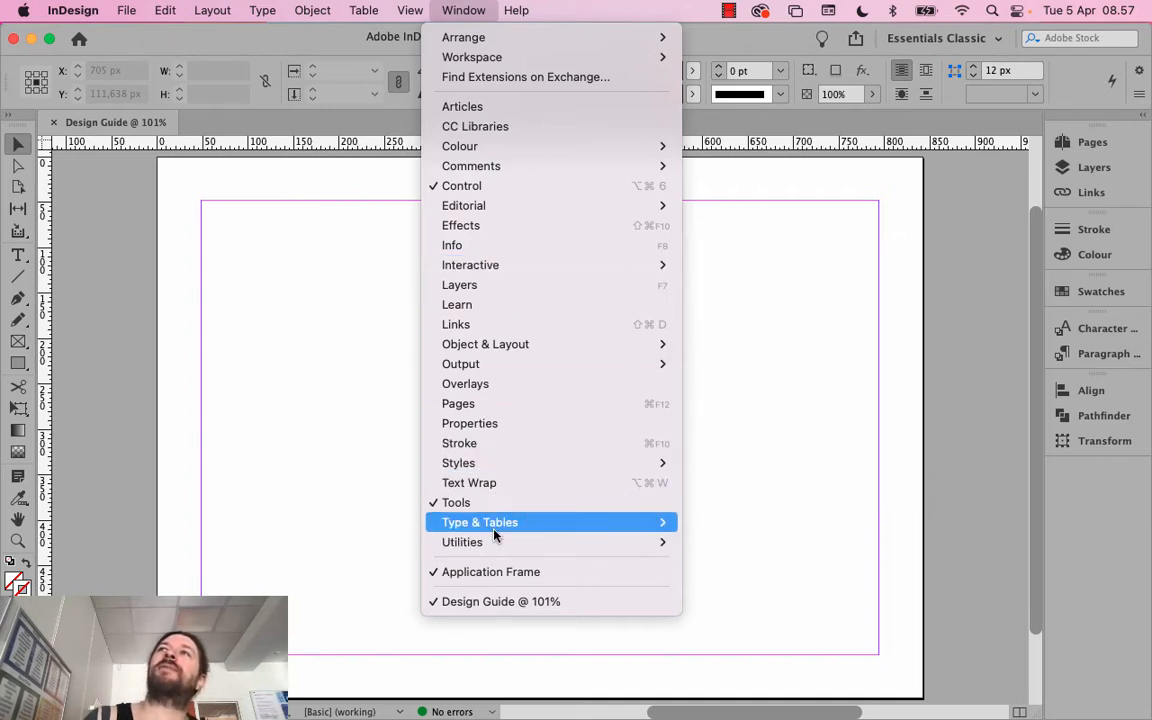
pyautogui.moveTo(480, 524)
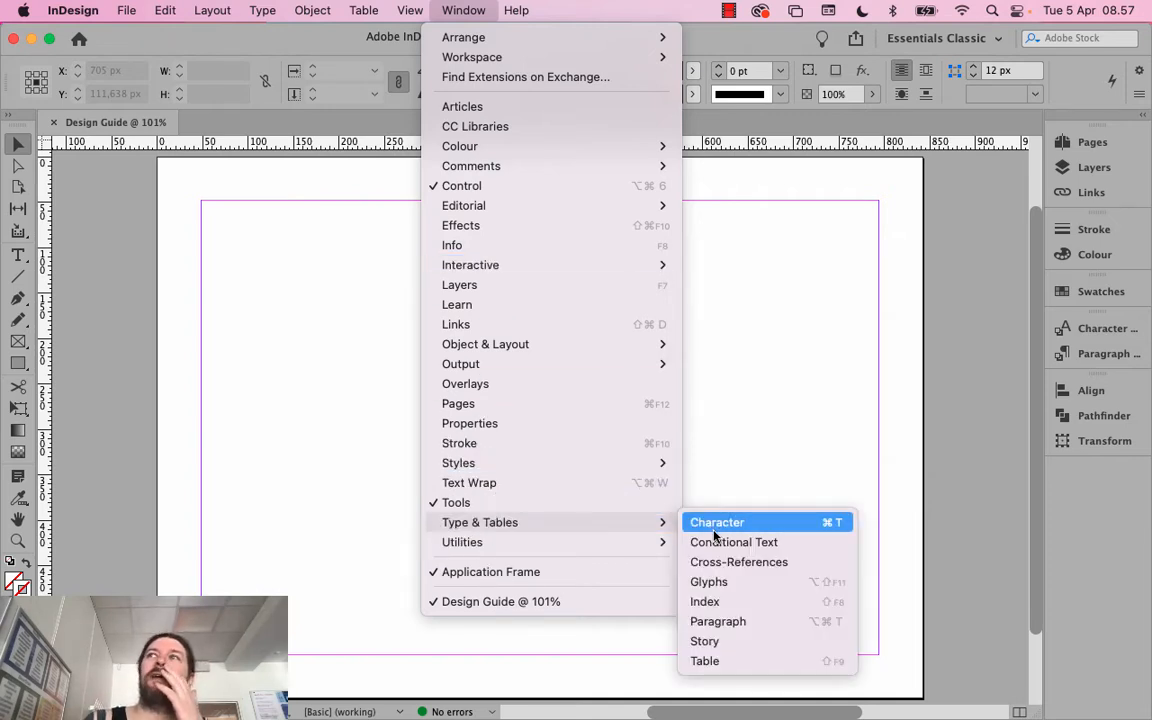
pyautogui.click(716, 525)
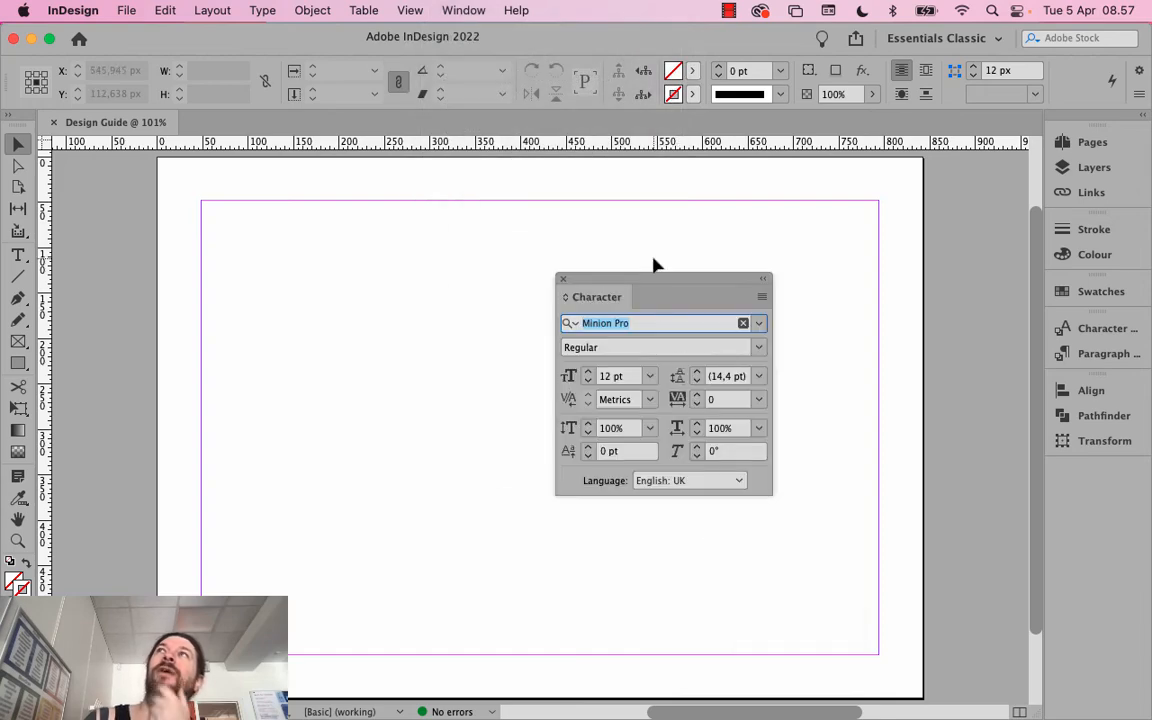
pyautogui.click(460, 10)
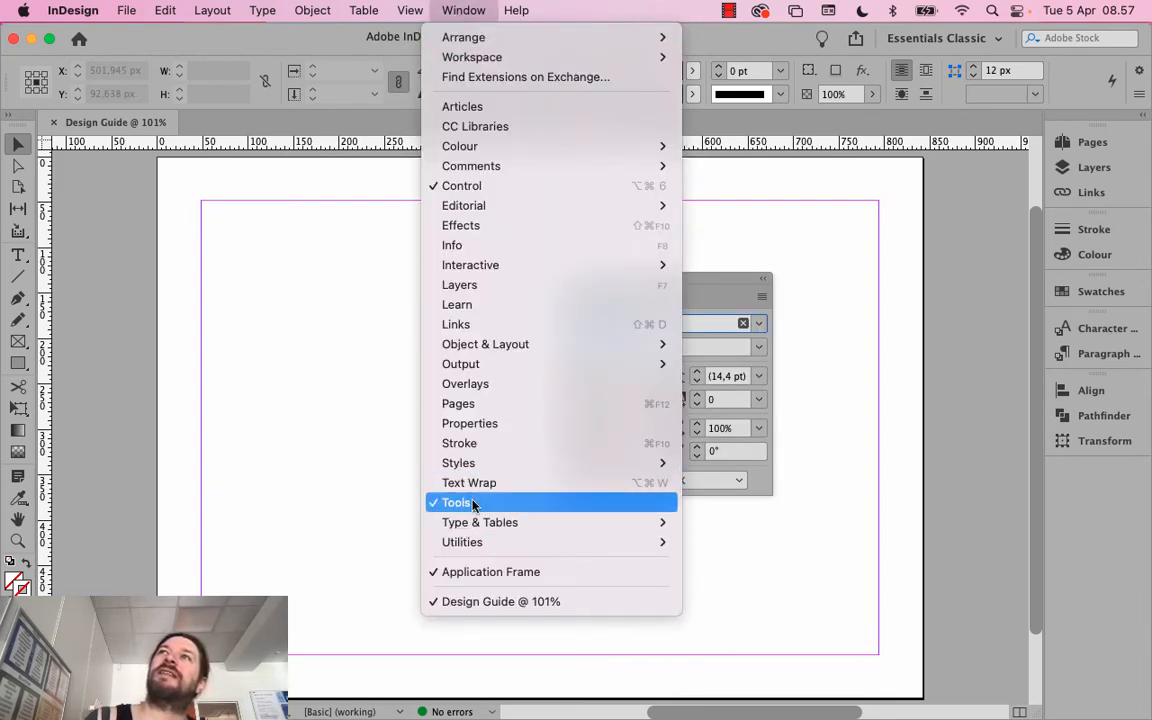
pyautogui.moveTo(481, 521)
pyautogui.click(690, 622)
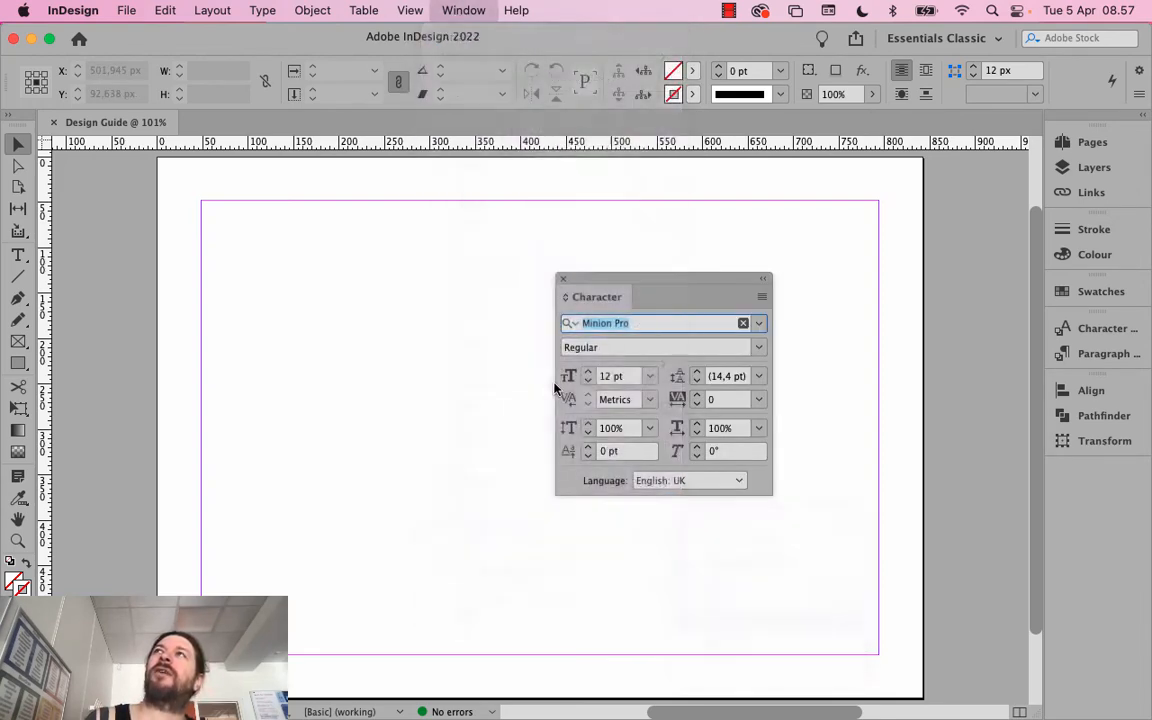
# Dock Character and Paragraph as their own group between Swatches and the Character Styles and Paragraph Styles pair
pyautogui.moveTo(596, 308); pyautogui.dragTo(1108, 330)
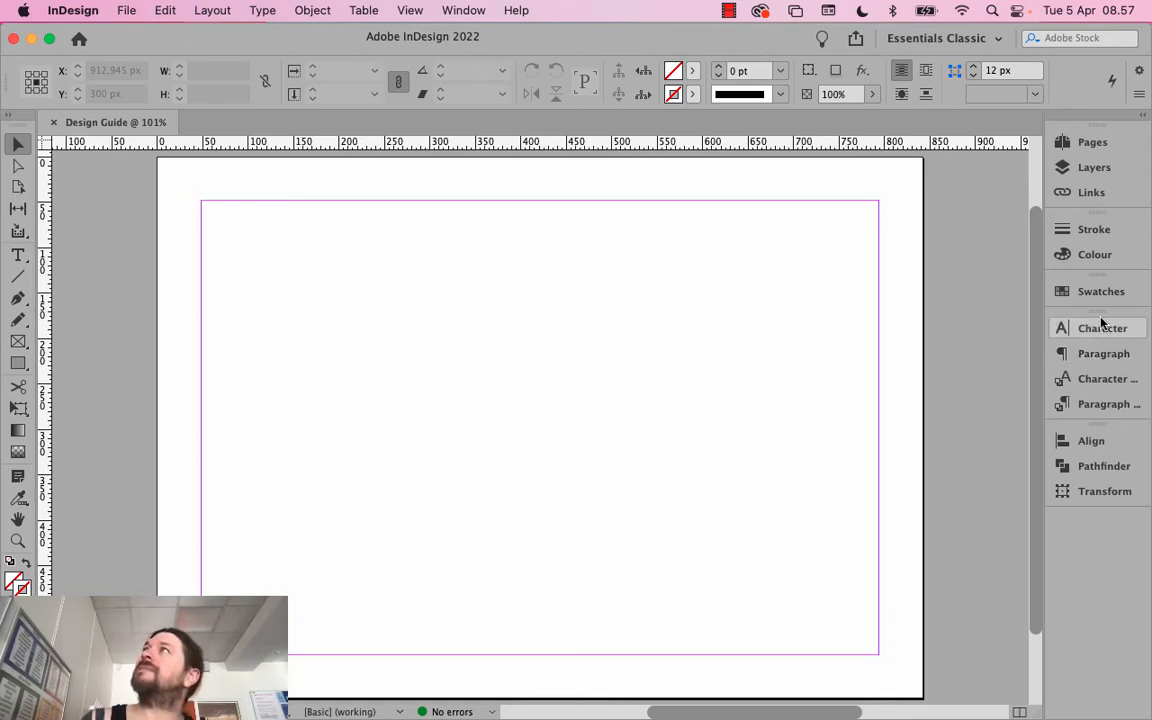
pyautogui.moveTo(1098, 327); pyautogui.dragTo(899, 307)
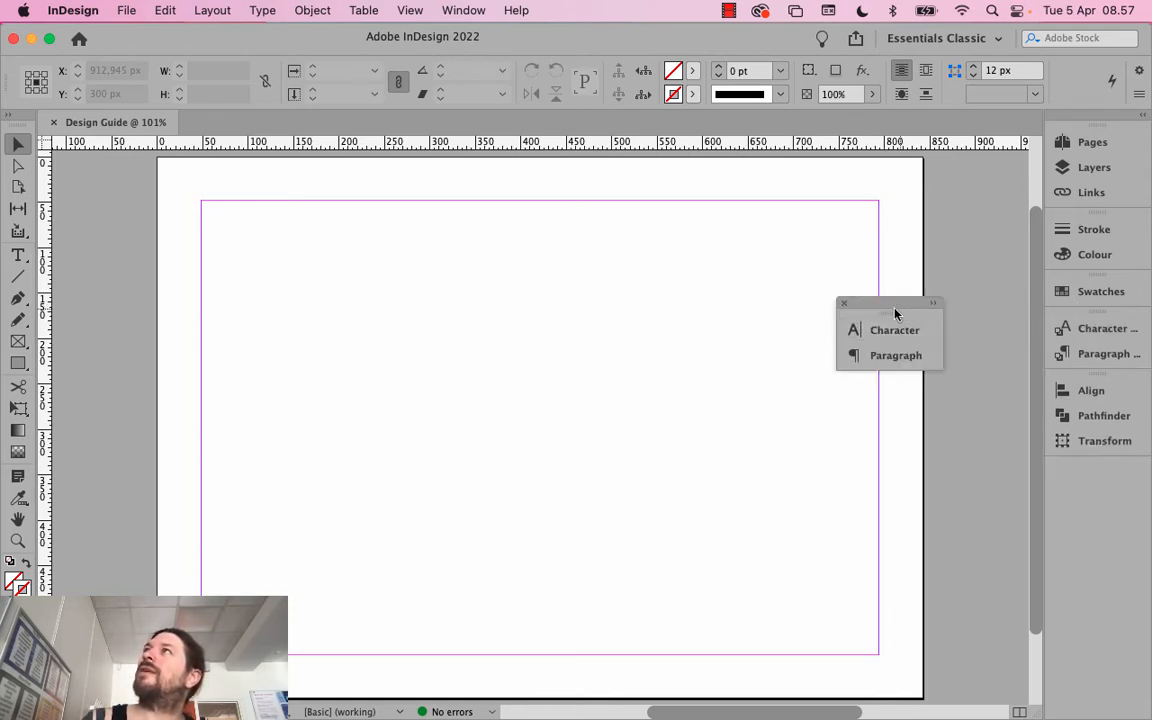
pyautogui.moveTo(877, 301); pyautogui.dragTo(1066, 307)
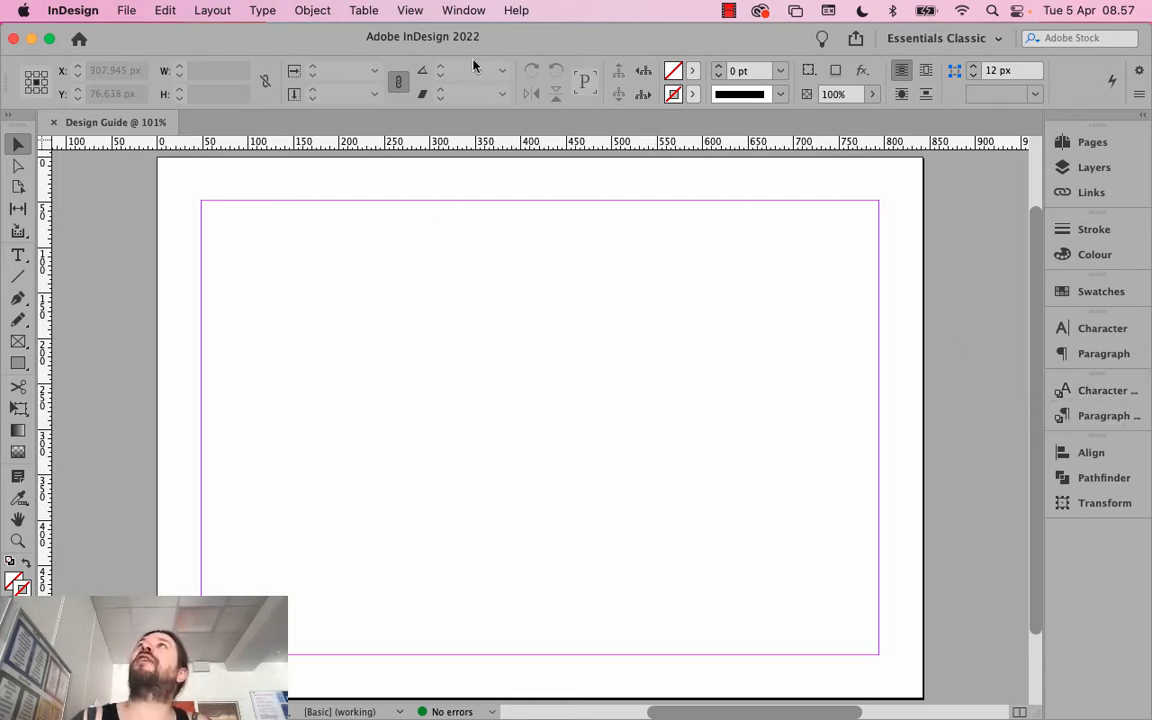
# Show the Effects panel, dock it as its own group below Transform, and check its options before collapsing it
pyautogui.click(461, 11)
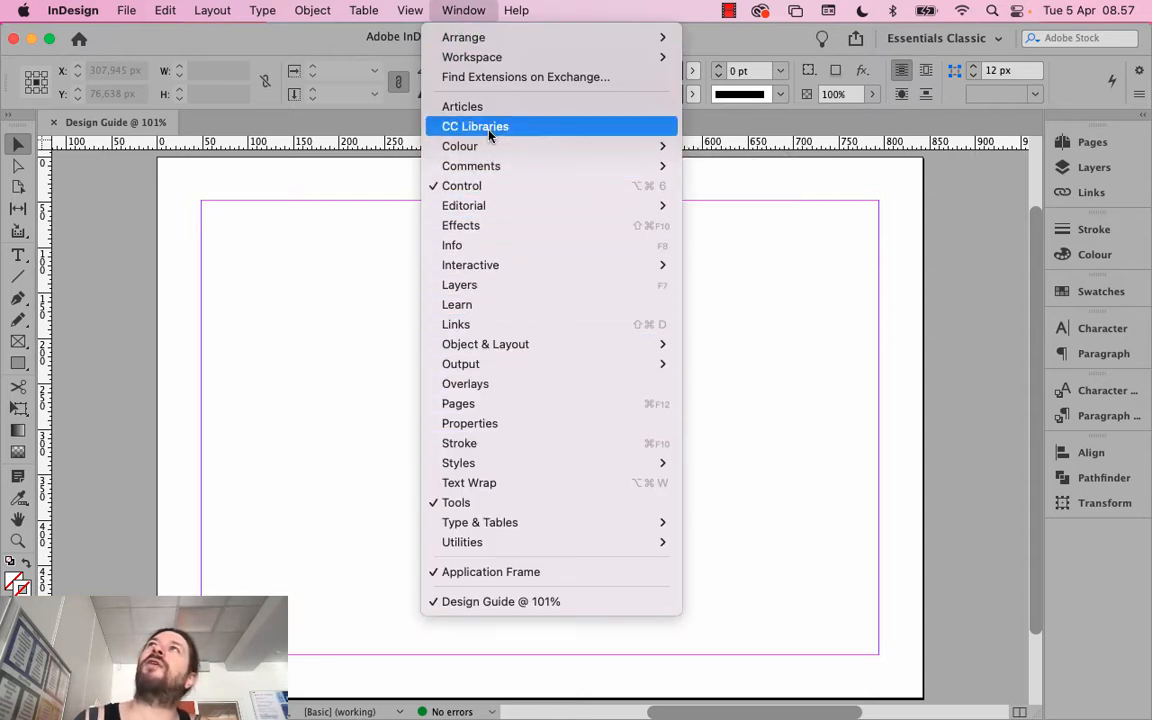
pyautogui.click(462, 226)
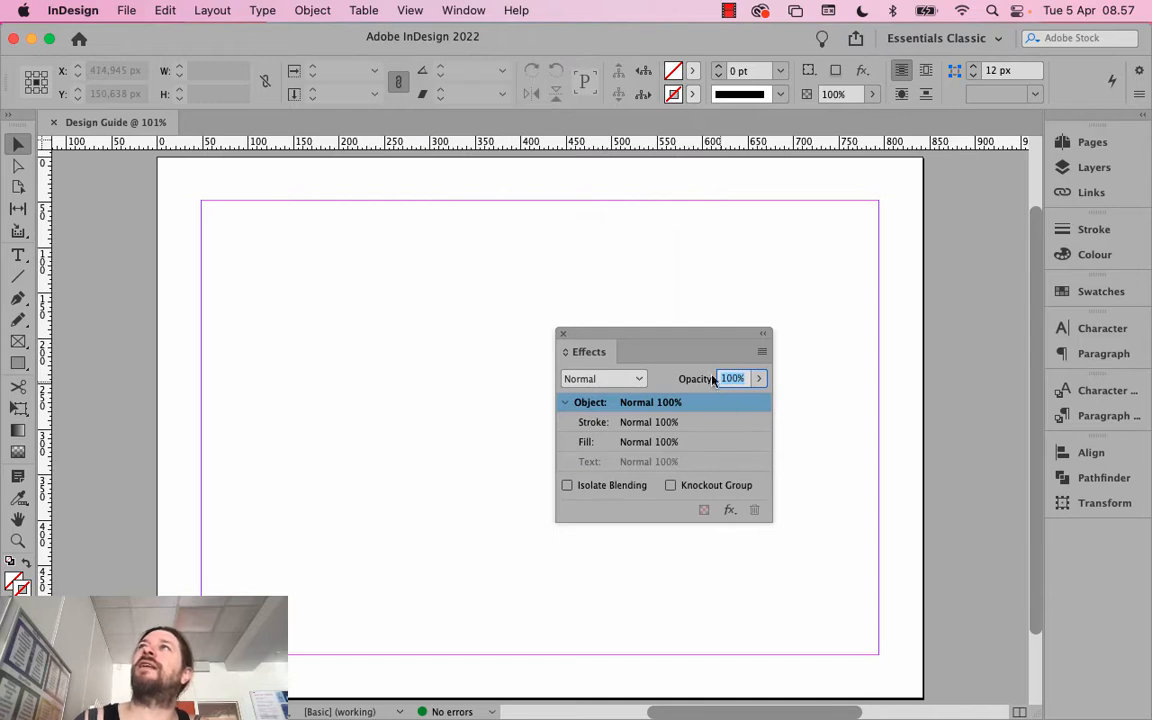
pyautogui.moveTo(658, 338); pyautogui.dragTo(1000, 533)
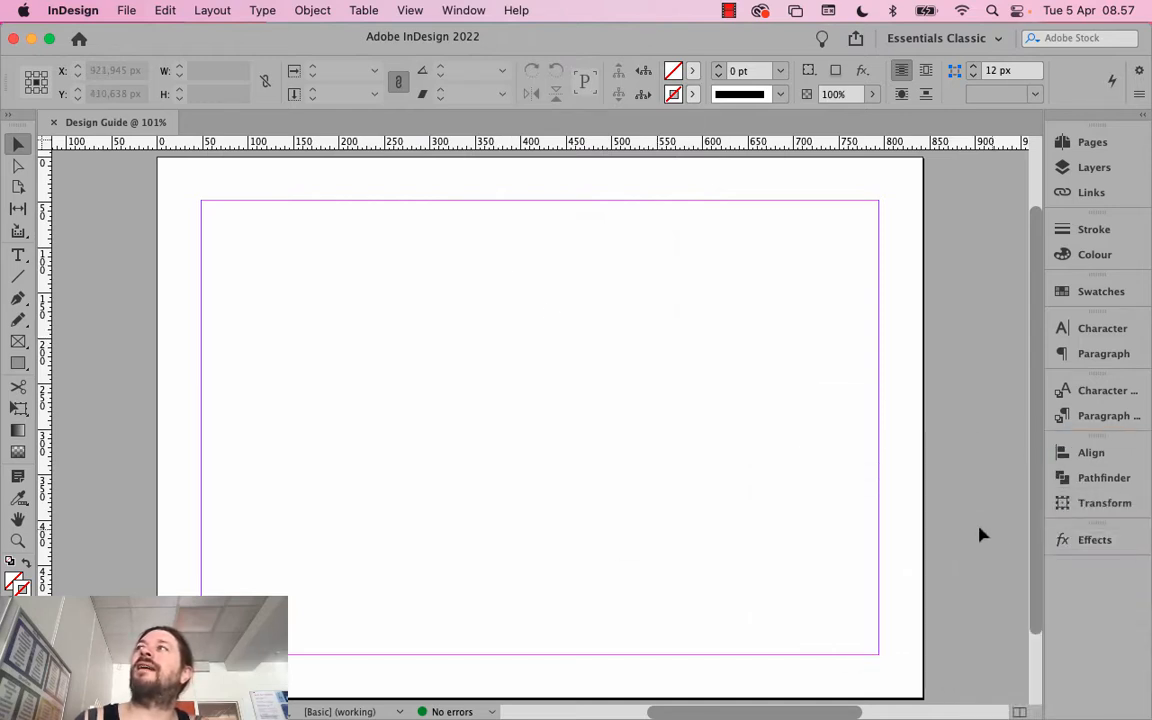
pyautogui.click(1098, 540)
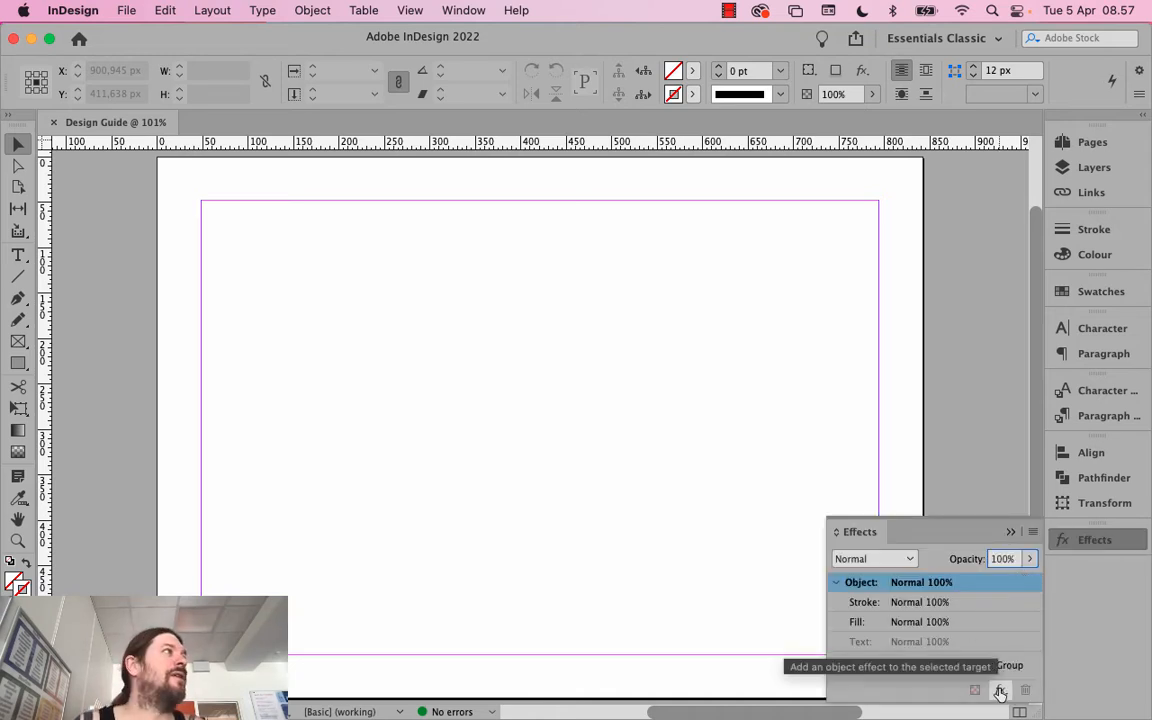
pyautogui.click(1009, 533)
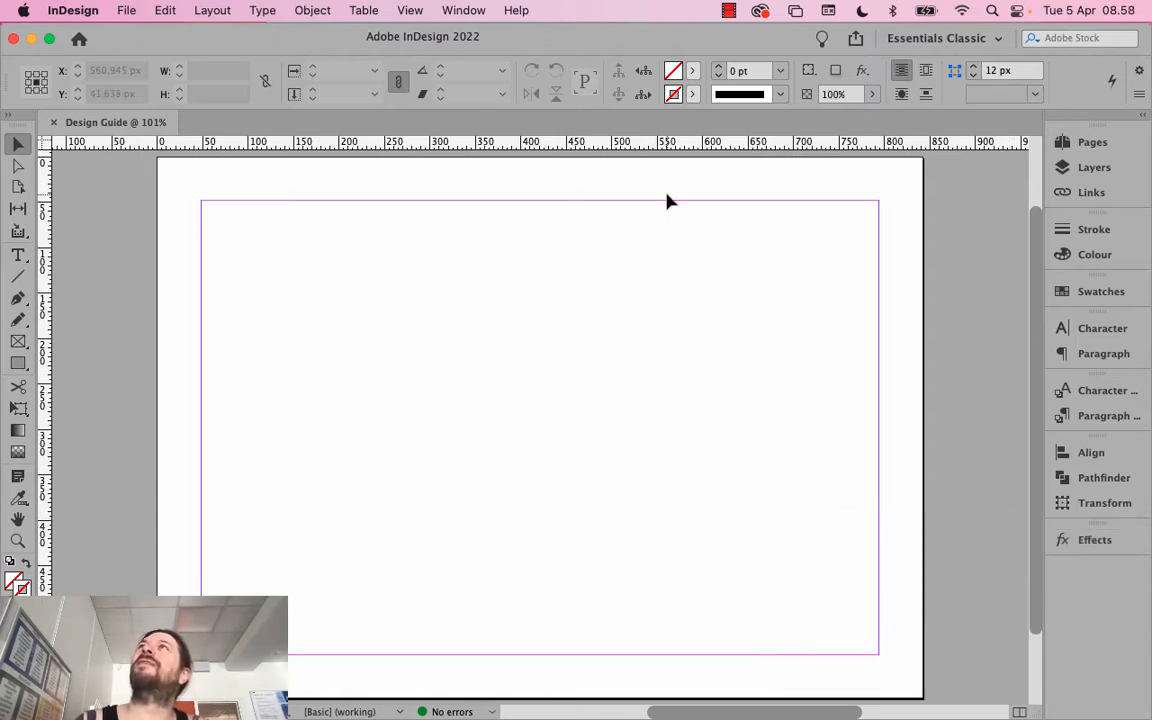
# Show the Text Wrap panel, dock it as its own group below Effects, and check its options before collapsing it
pyautogui.click(480, 11)
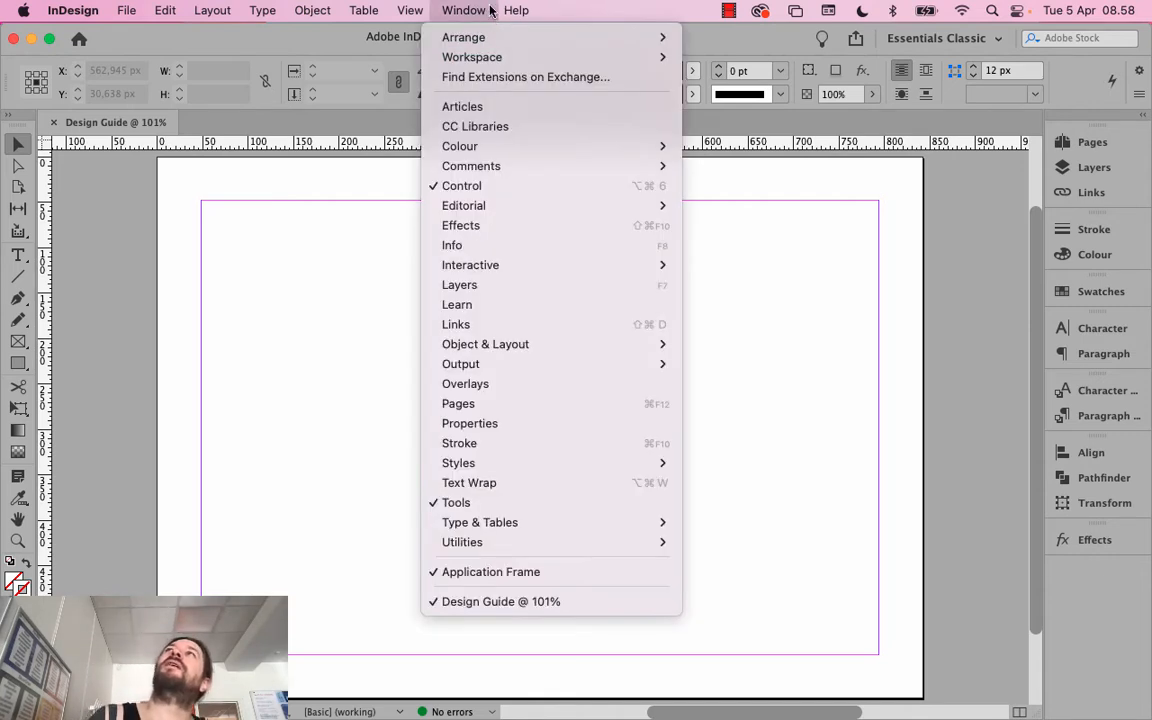
pyautogui.moveTo(516, 475)
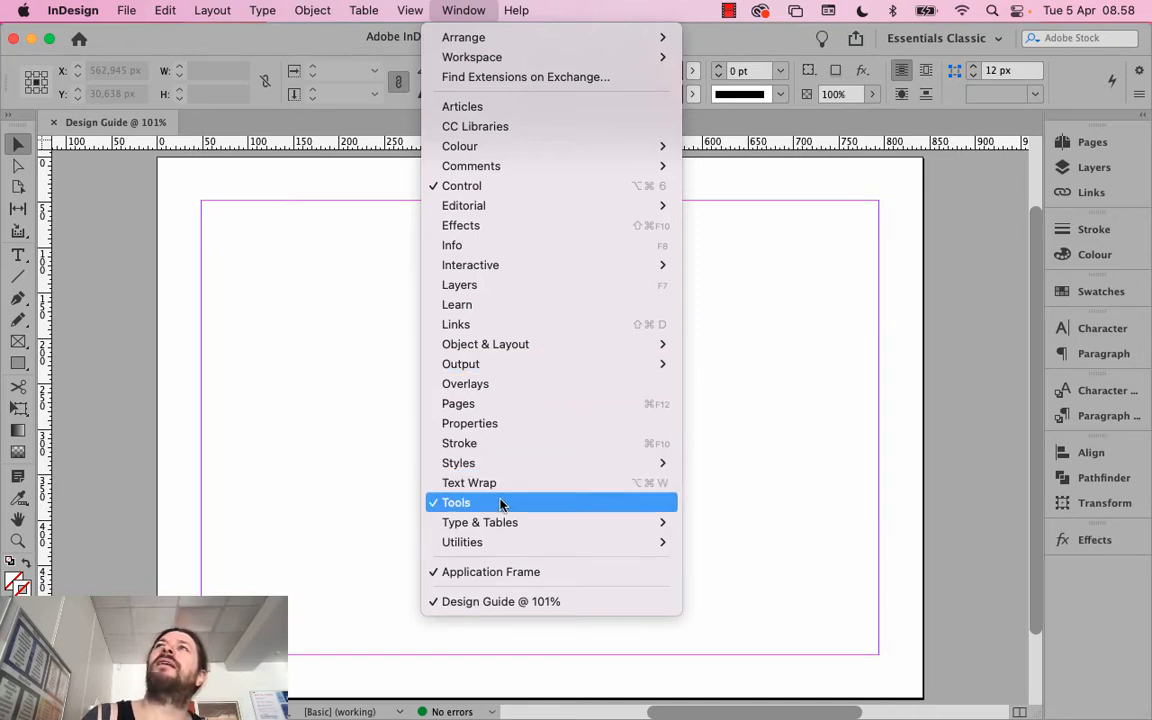
pyautogui.moveTo(508, 215)
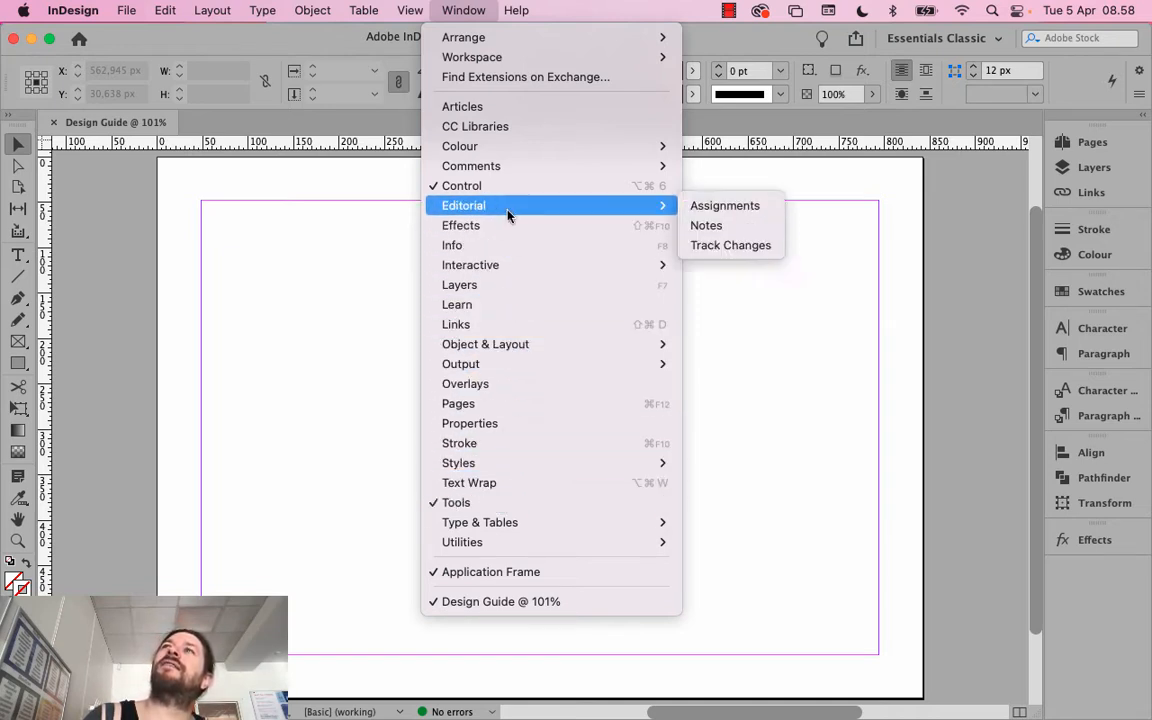
pyautogui.moveTo(555, 527)
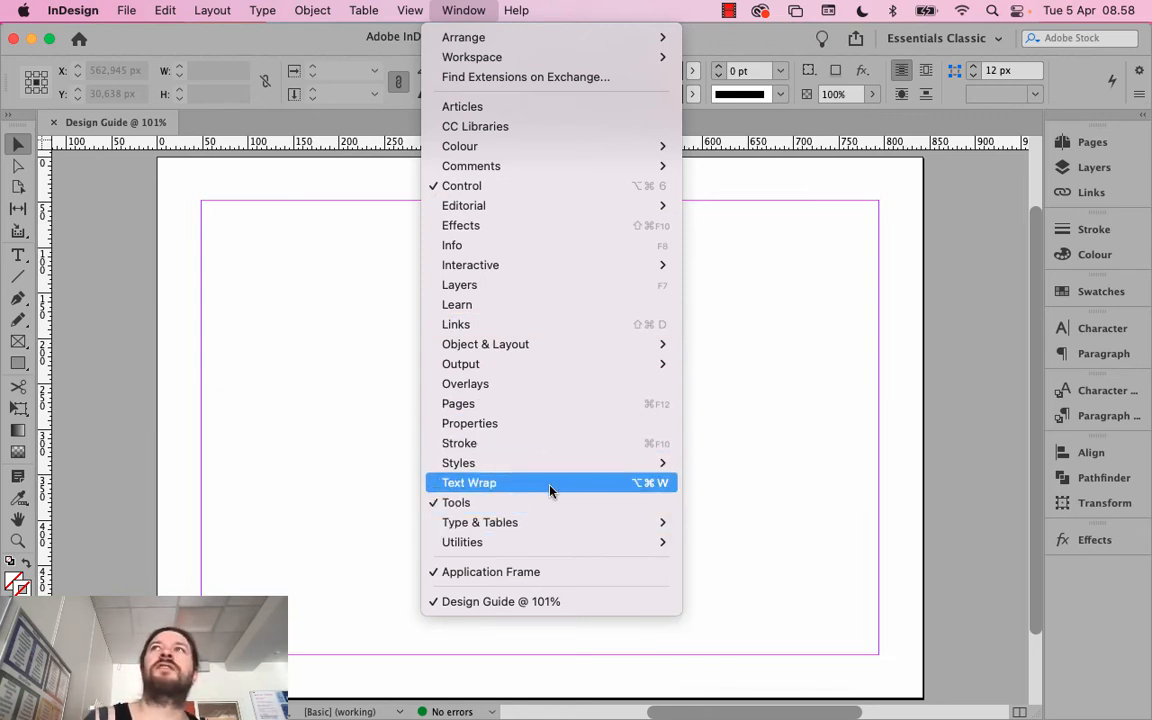
pyautogui.click(549, 490)
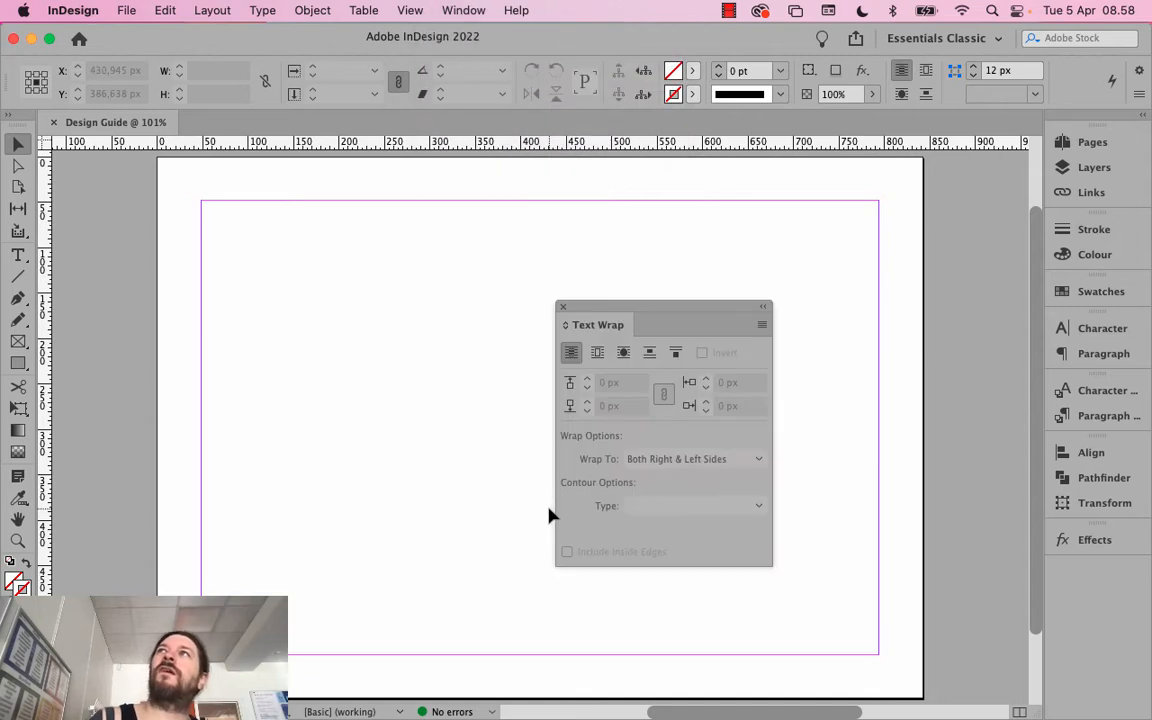
pyautogui.moveTo(600, 318); pyautogui.dragTo(1062, 572)
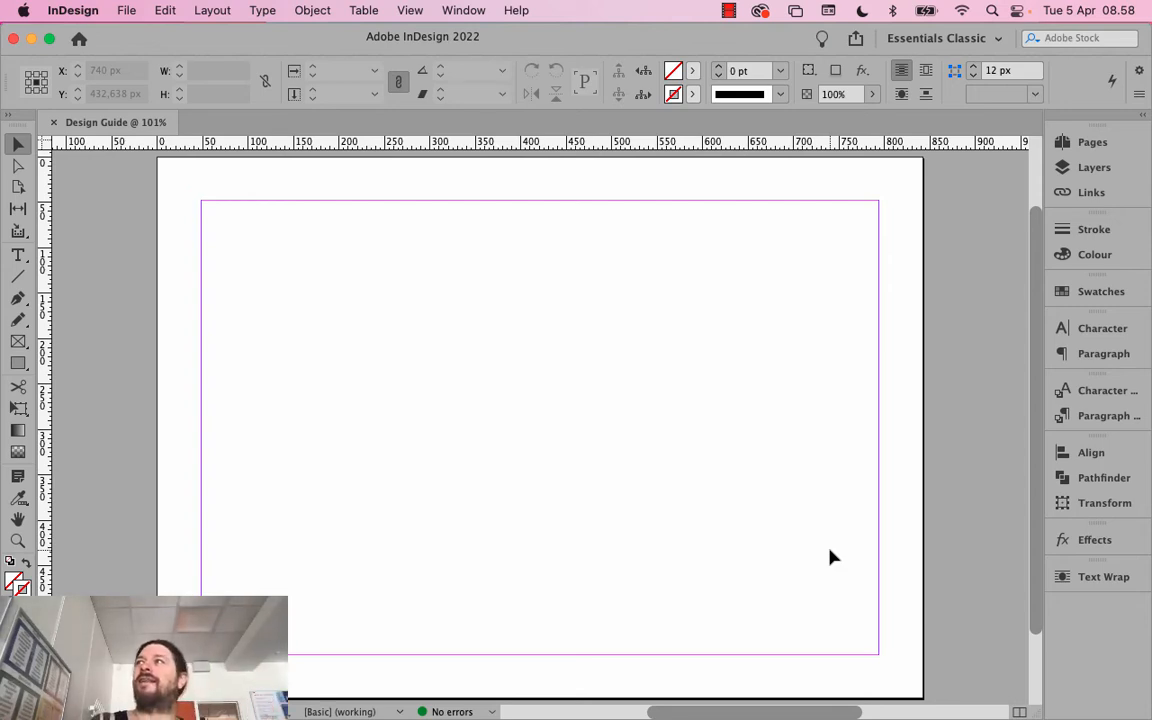
pyautogui.click(1072, 575)
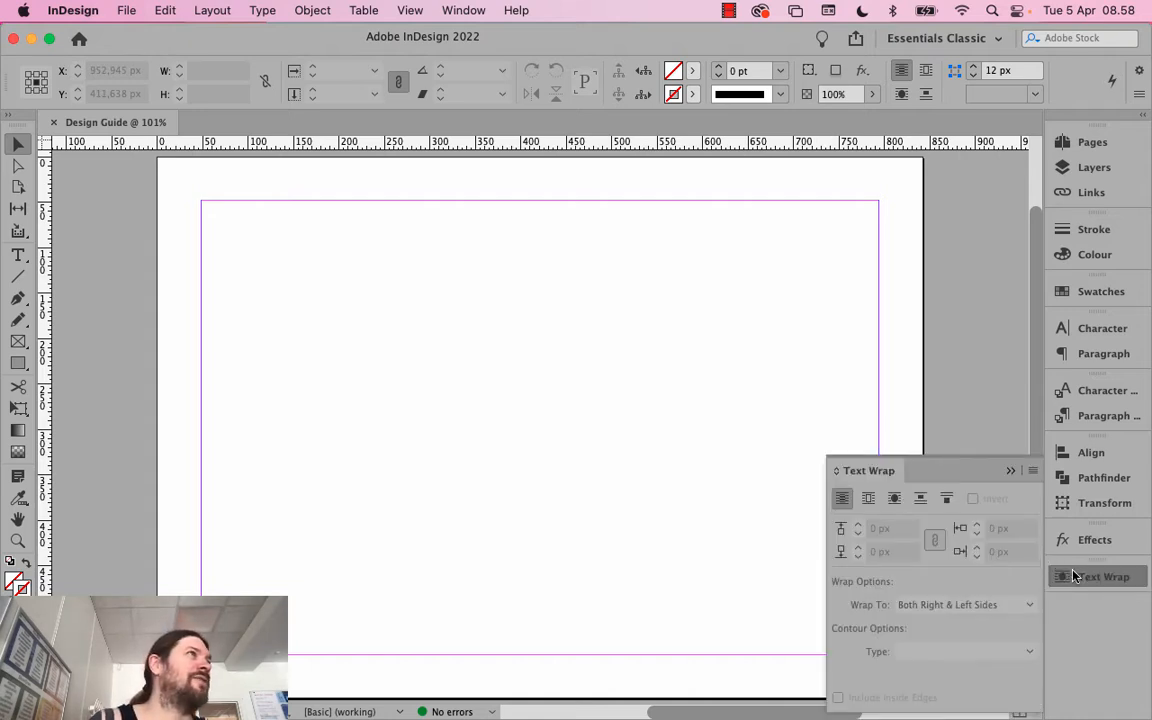
pyautogui.click(1012, 471)
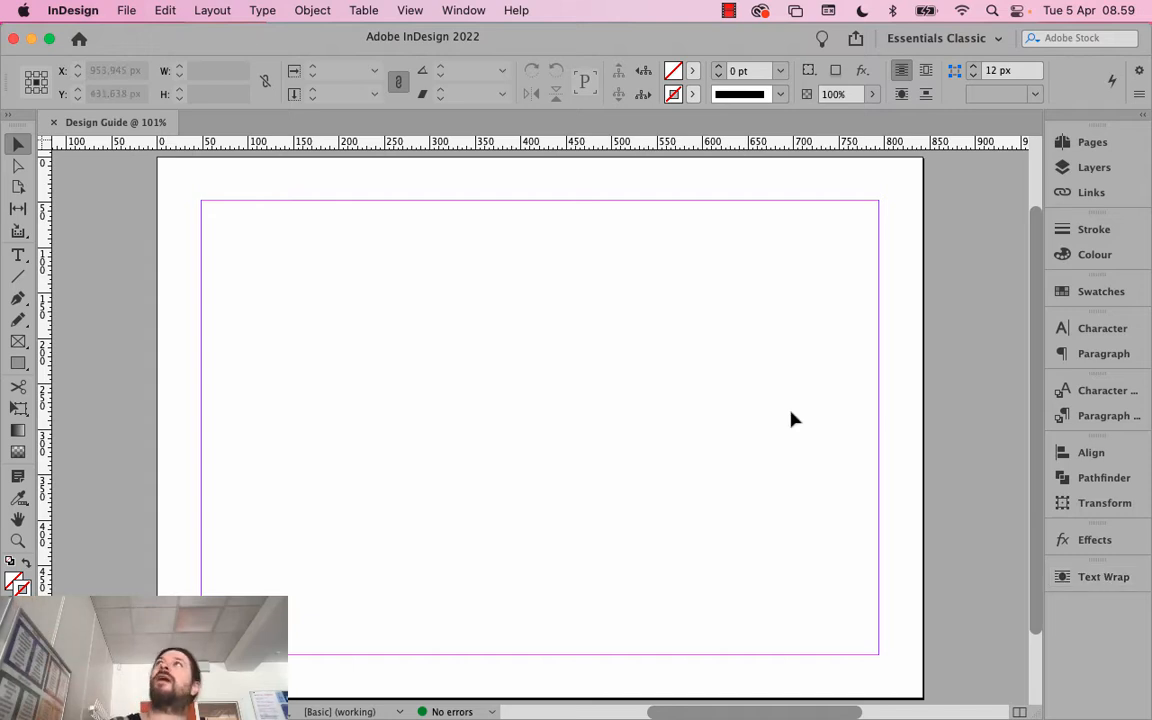
# Save the panel layout as a new workspace named "Workspace in ANNOs classes" with panel locations and menu customisation captured, and check the workspace list
pyautogui.click(463, 10)
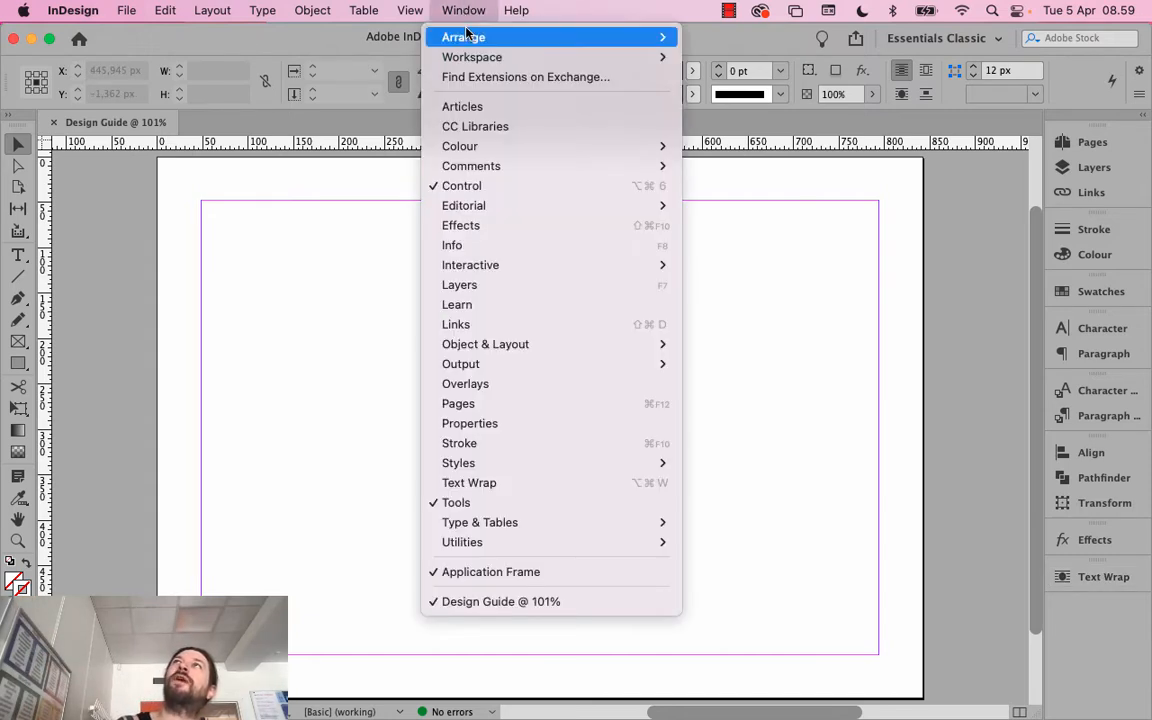
pyautogui.moveTo(470, 57)
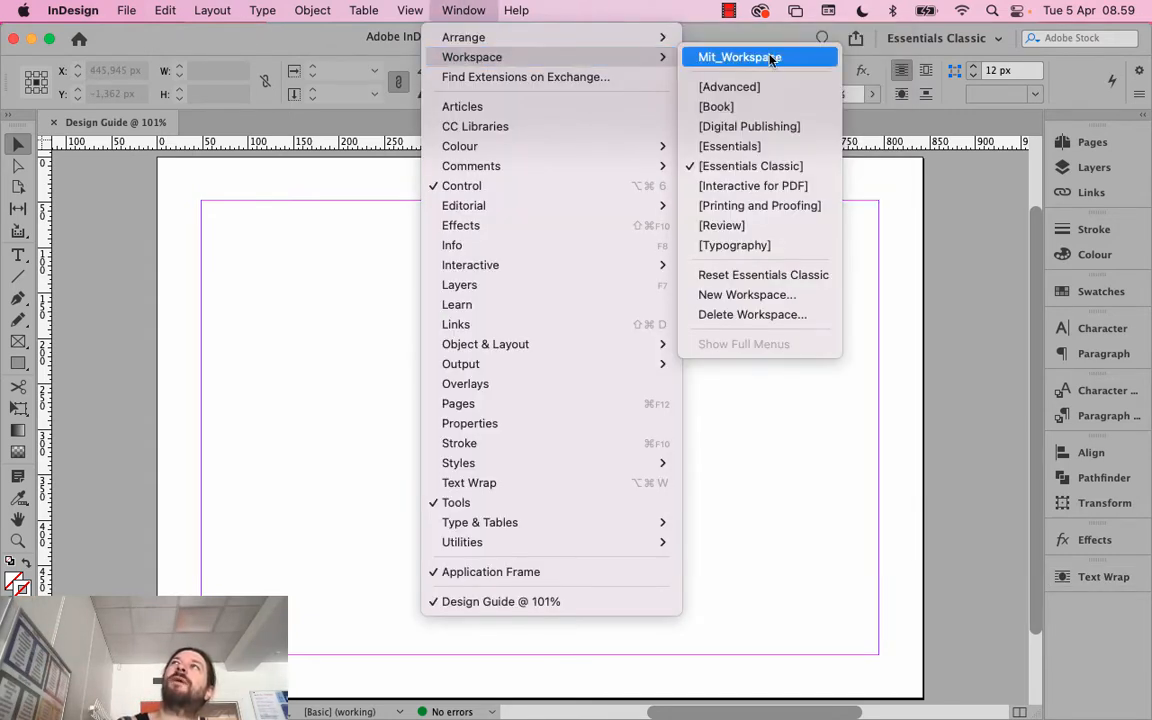
pyautogui.click(758, 295)
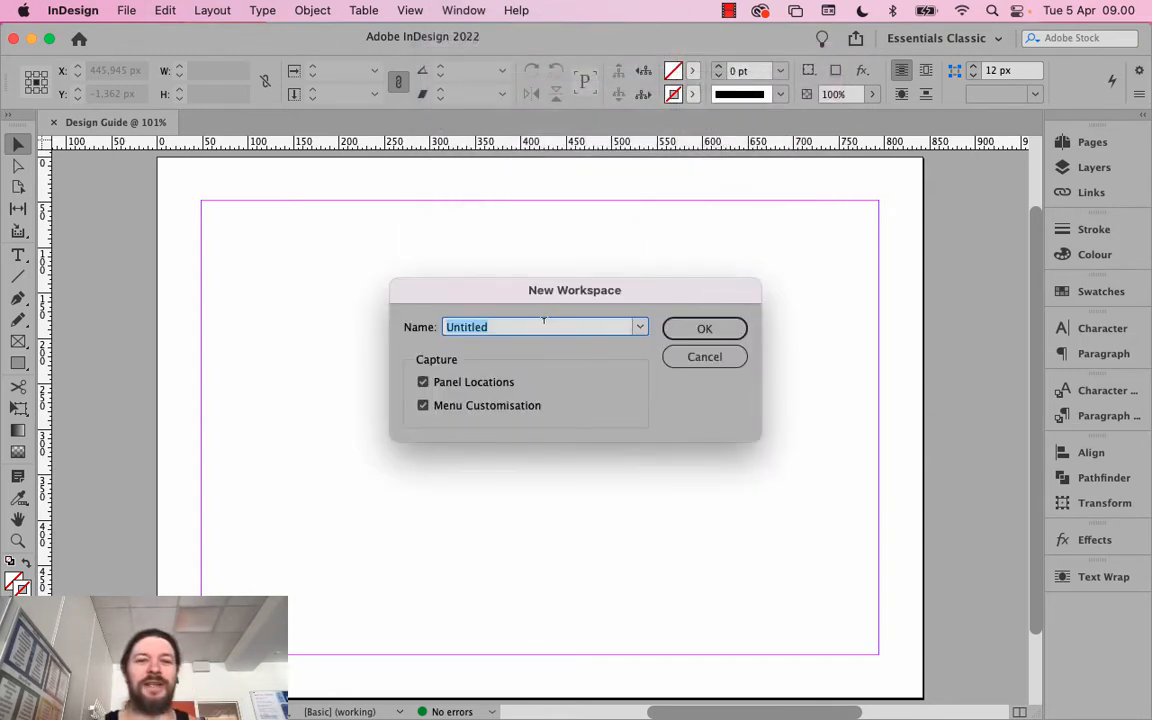
pyautogui.write('Worksh')
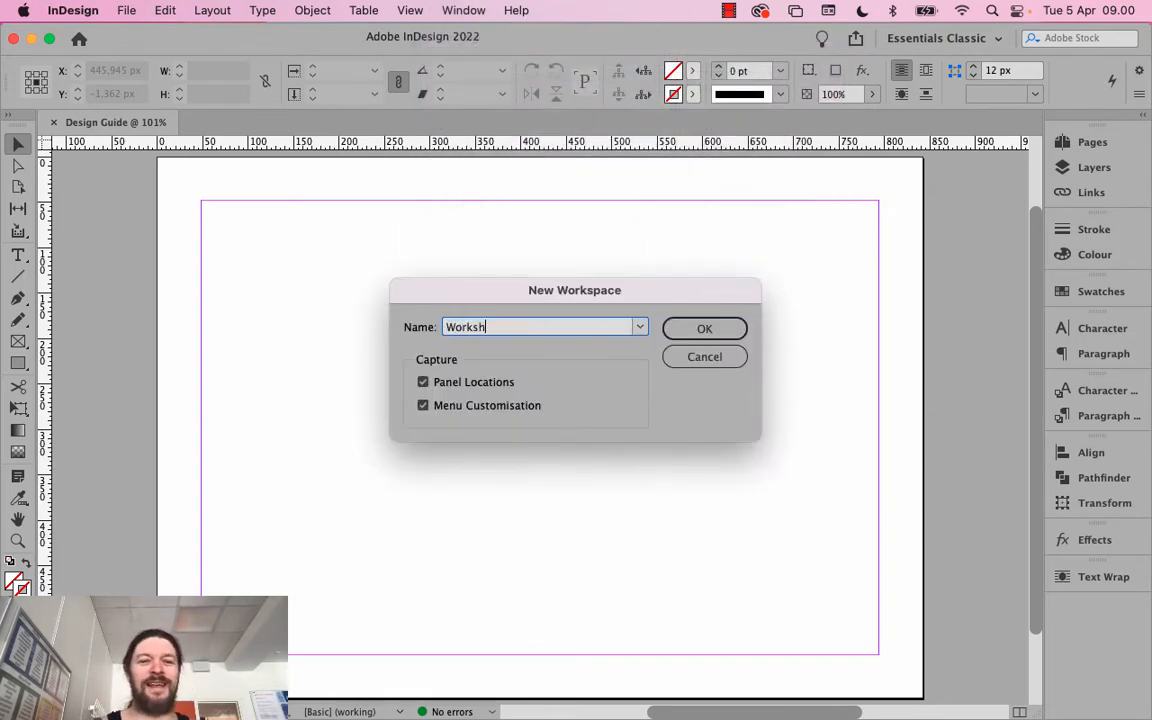
pyautogui.press('BackSpace')
pyautogui.write('pace')
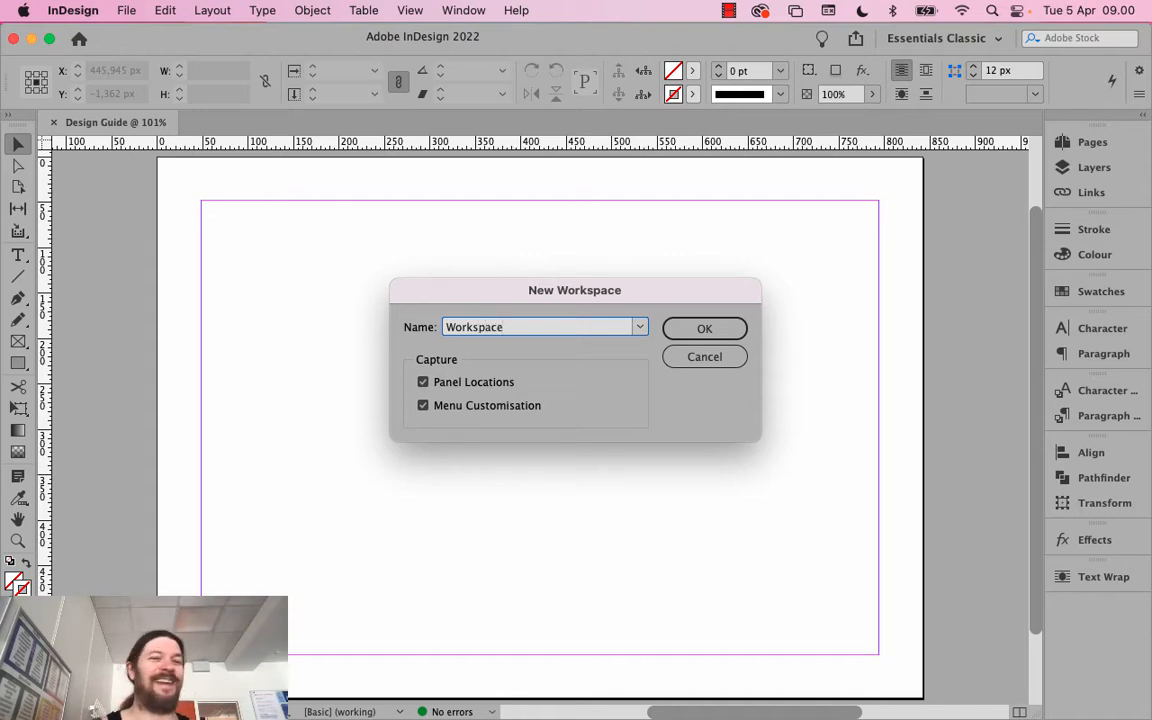
pyautogui.write(' in ANN')
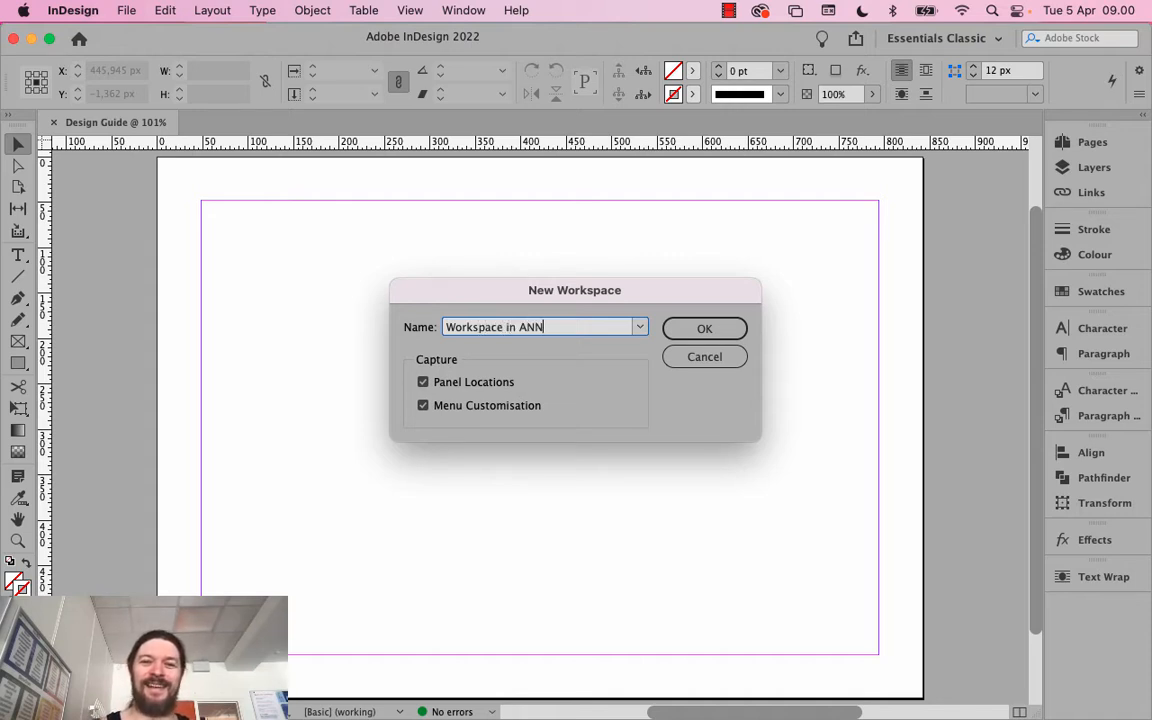
pyautogui.write('Os cla')
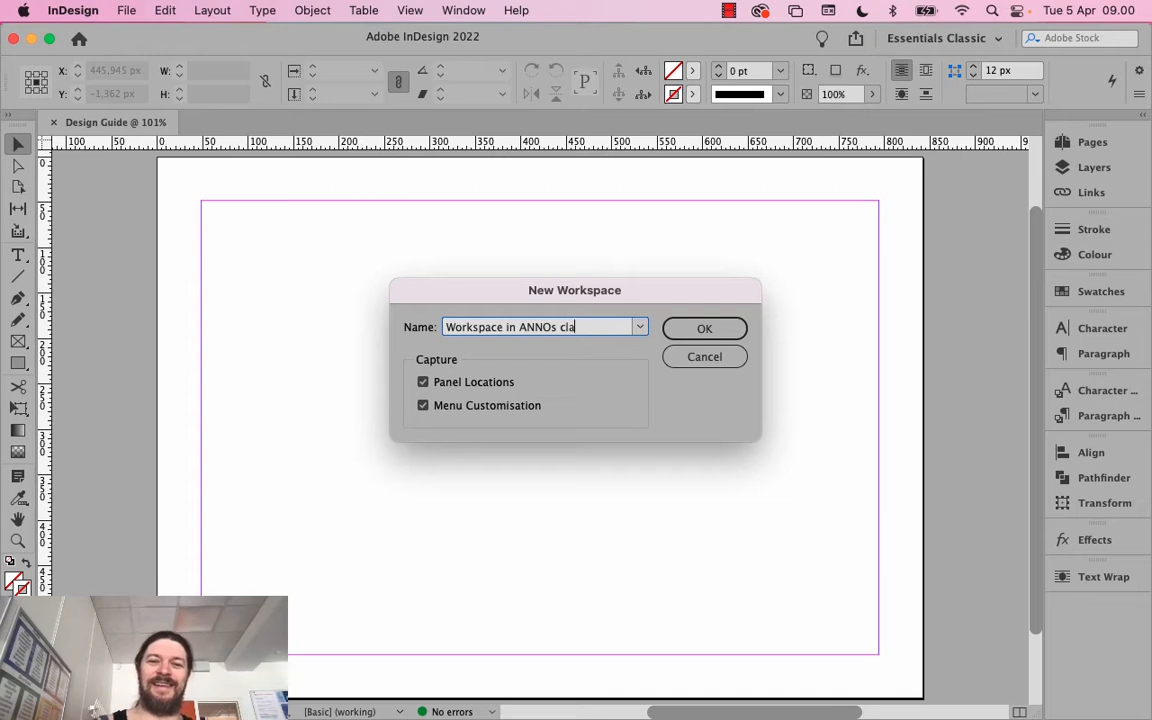
pyautogui.write('sses')
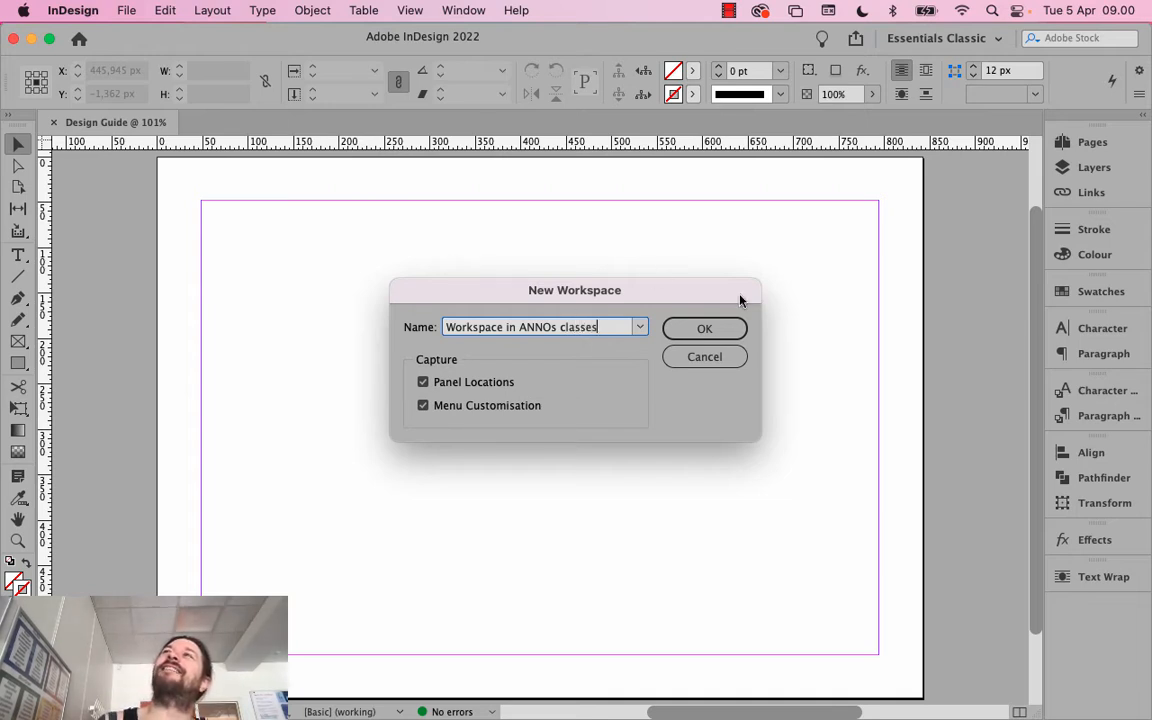
pyautogui.click(726, 331)
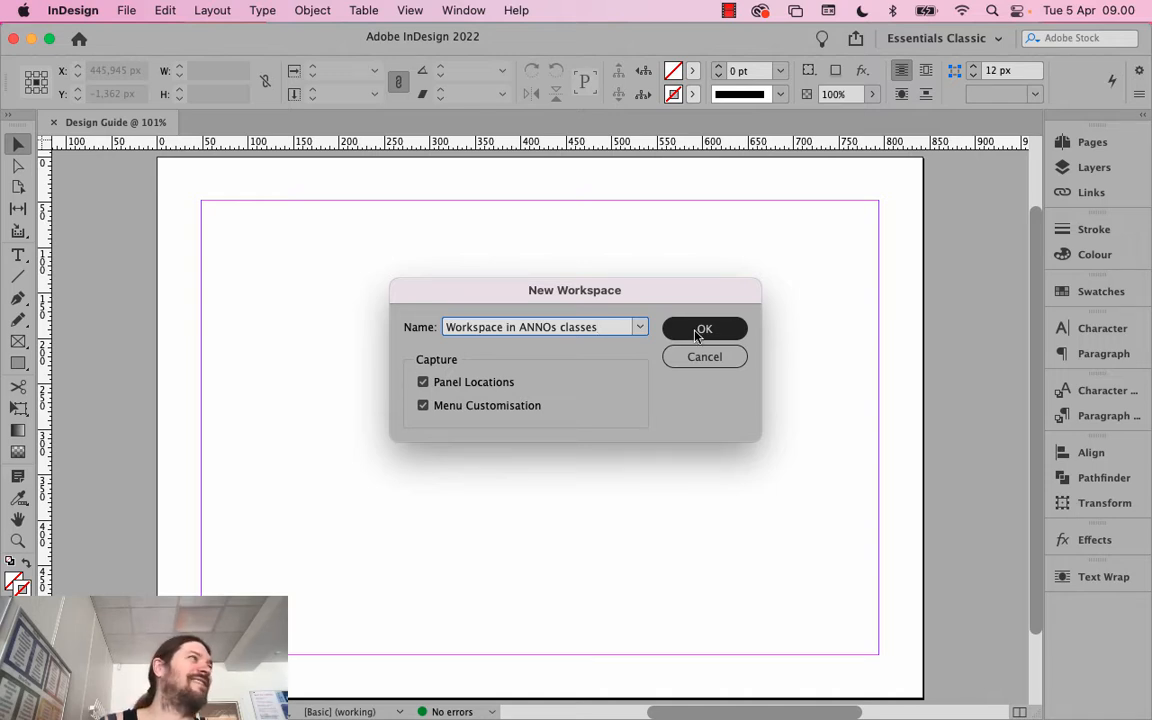
pyautogui.click(700, 331)
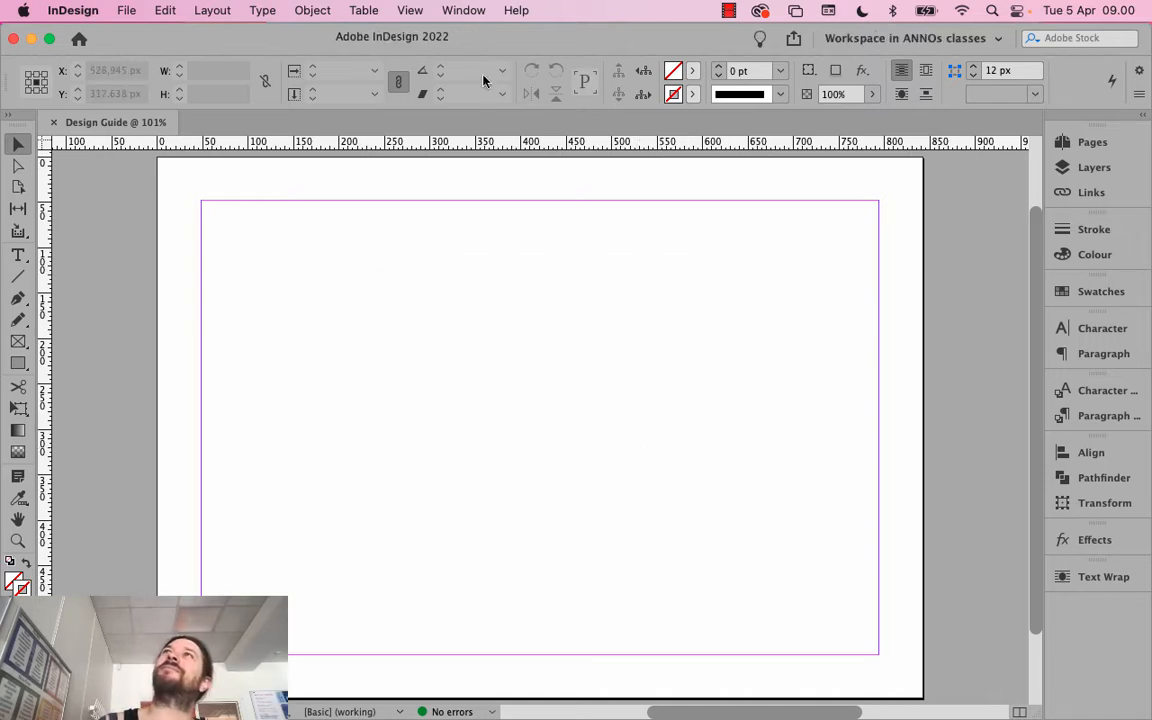
pyautogui.click(460, 10)
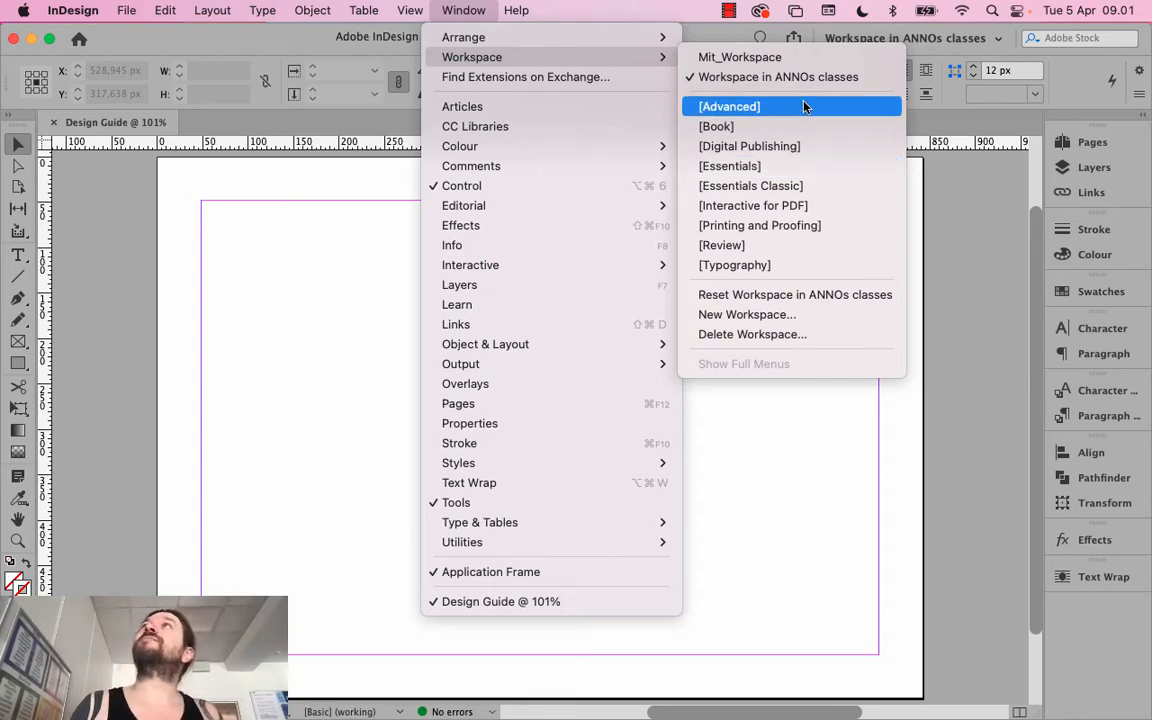
pyautogui.click(1001, 124)
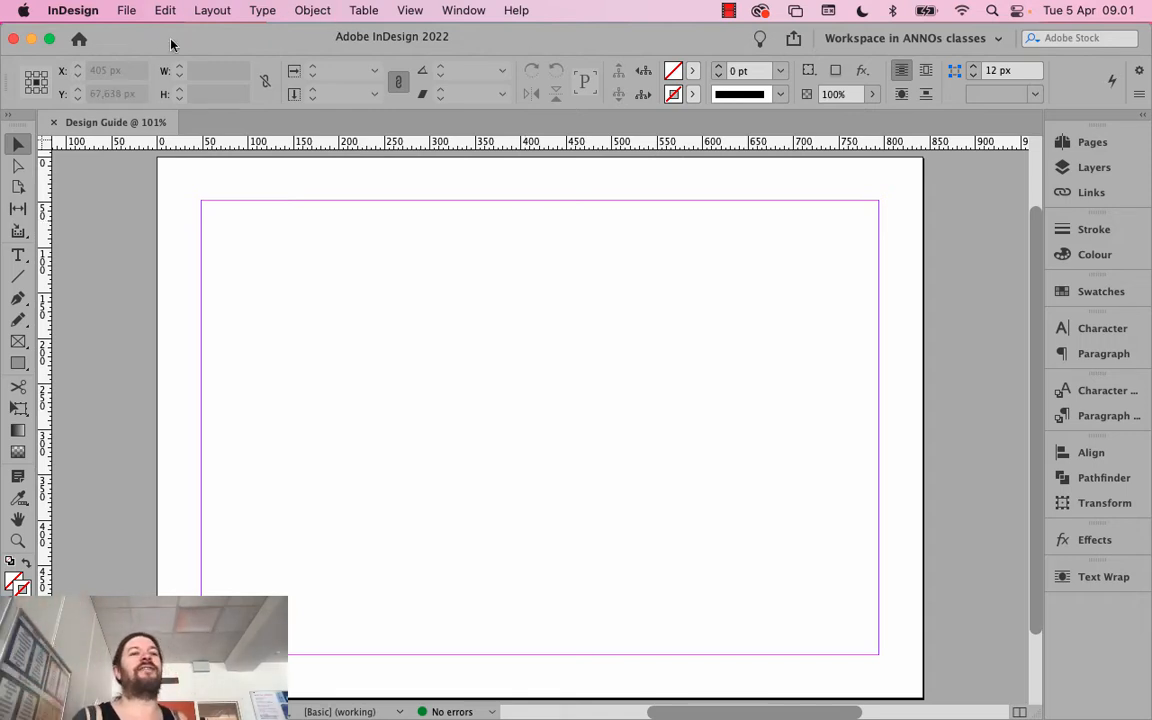
# Try the toolbox in single-column and double-column layouts, leaving it in two columns
pyautogui.click(10, 112)
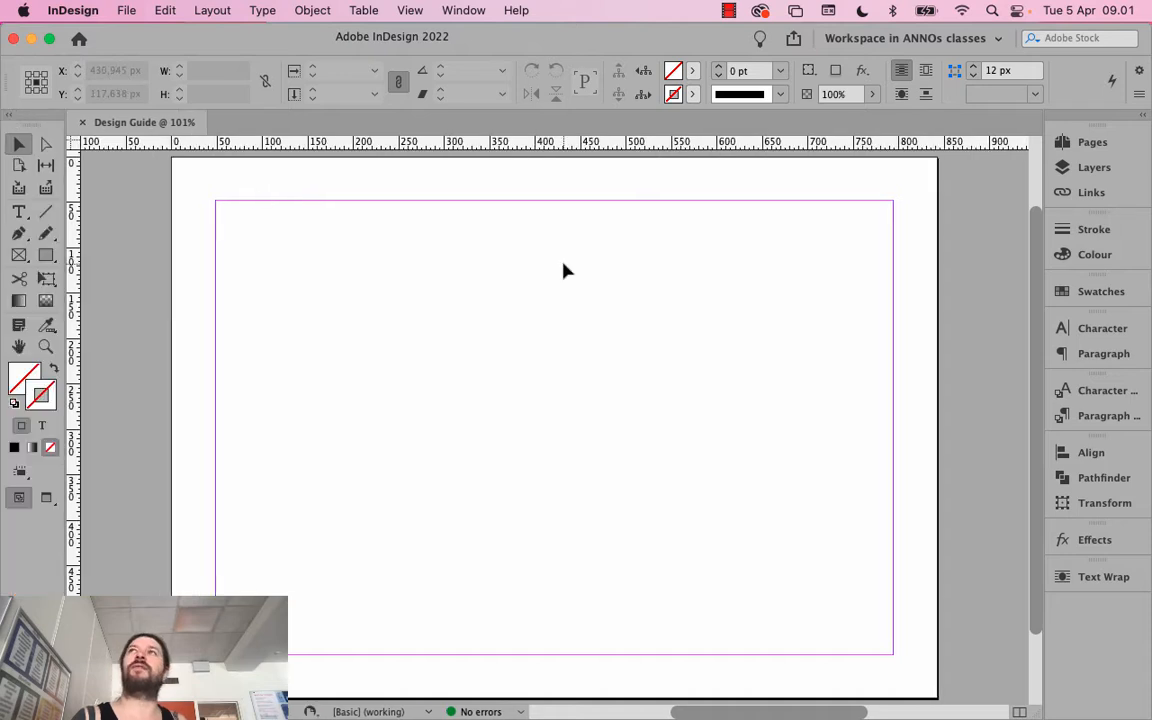
pyautogui.click(11, 113)
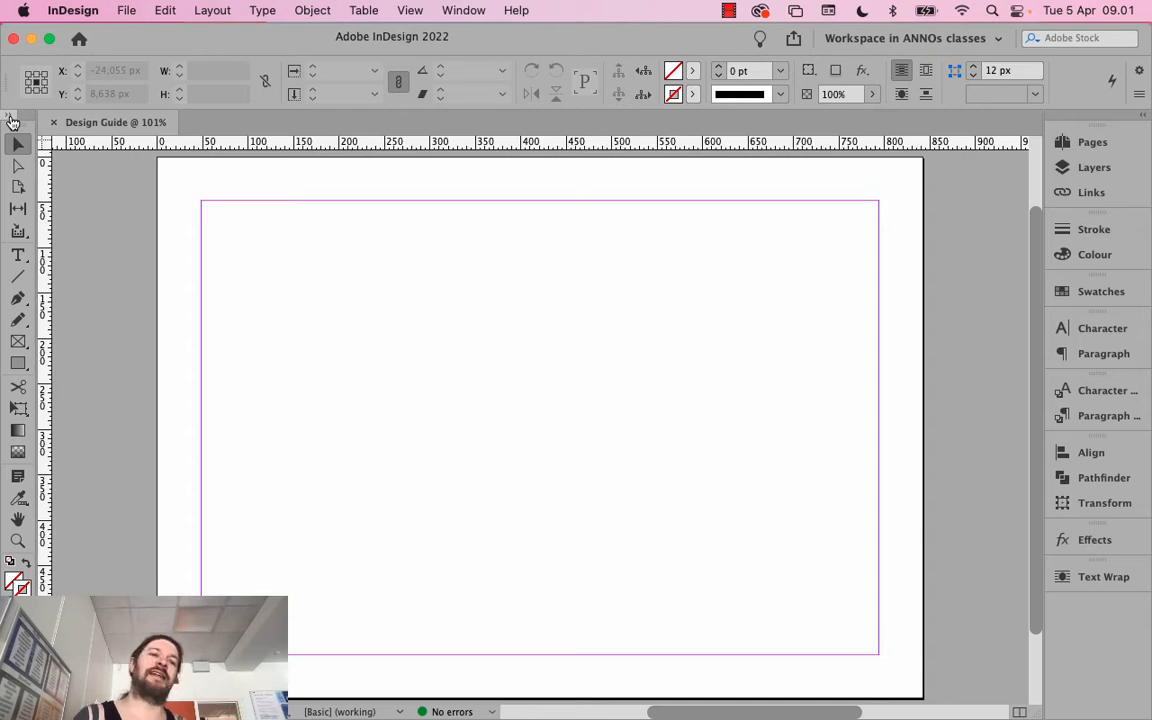
pyautogui.click(11, 116)
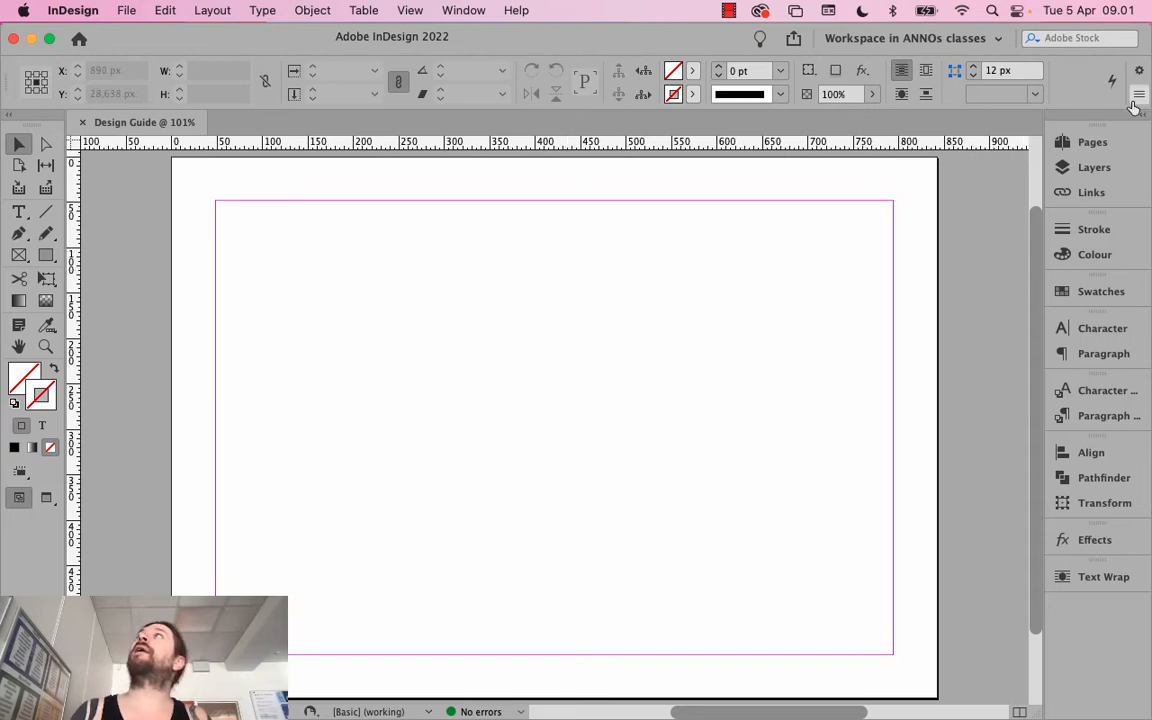
# Show the Pages panel, lengthen it downward, and alternate the selection between the A-Parent page and page 1, ending on page 1
pyautogui.click(1100, 143)
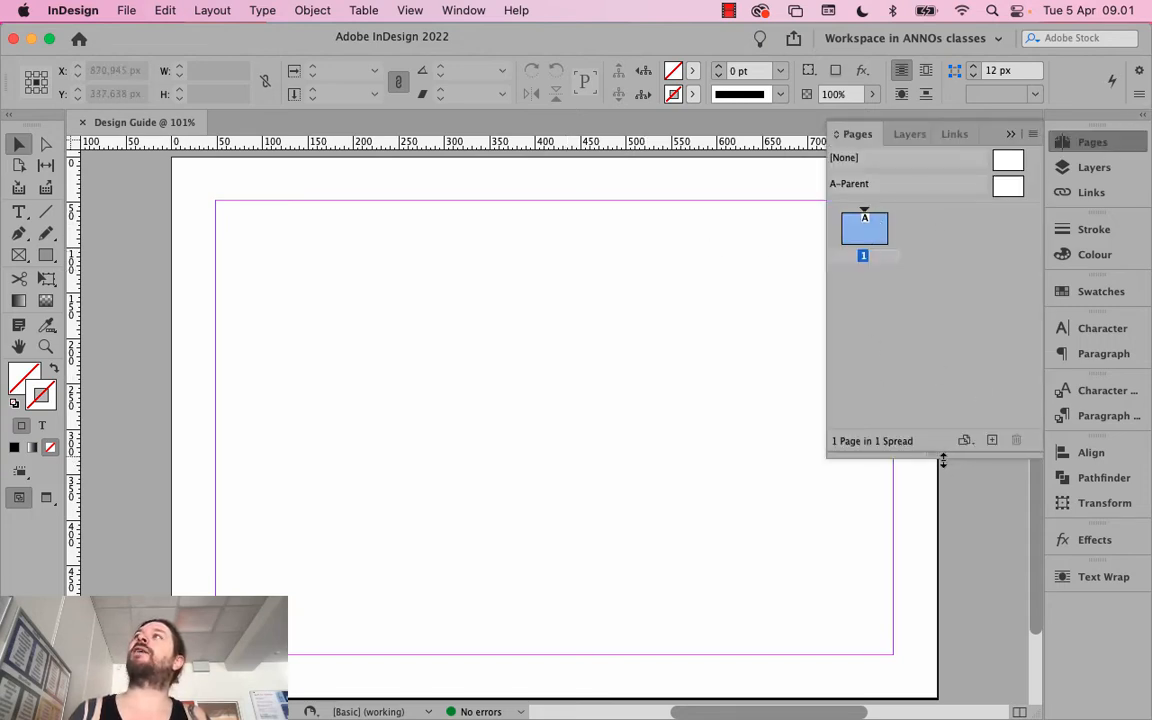
pyautogui.moveTo(930, 457); pyautogui.dragTo(931, 617)
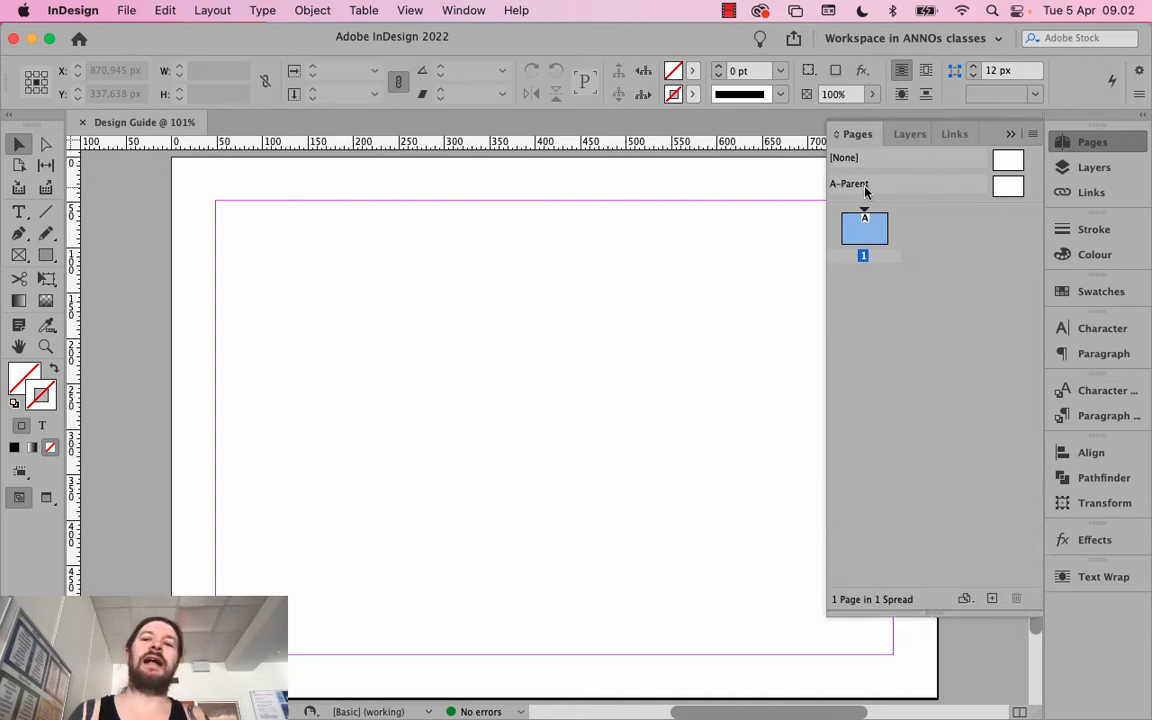
pyautogui.click(866, 190)
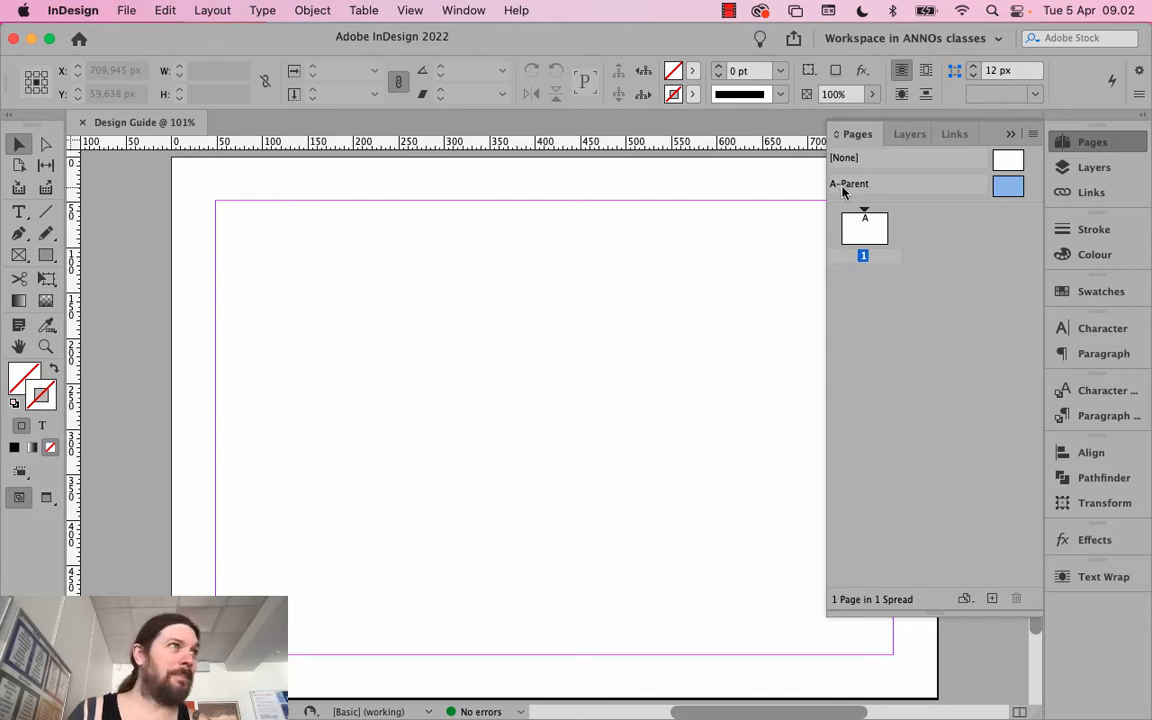
pyautogui.click(1012, 190)
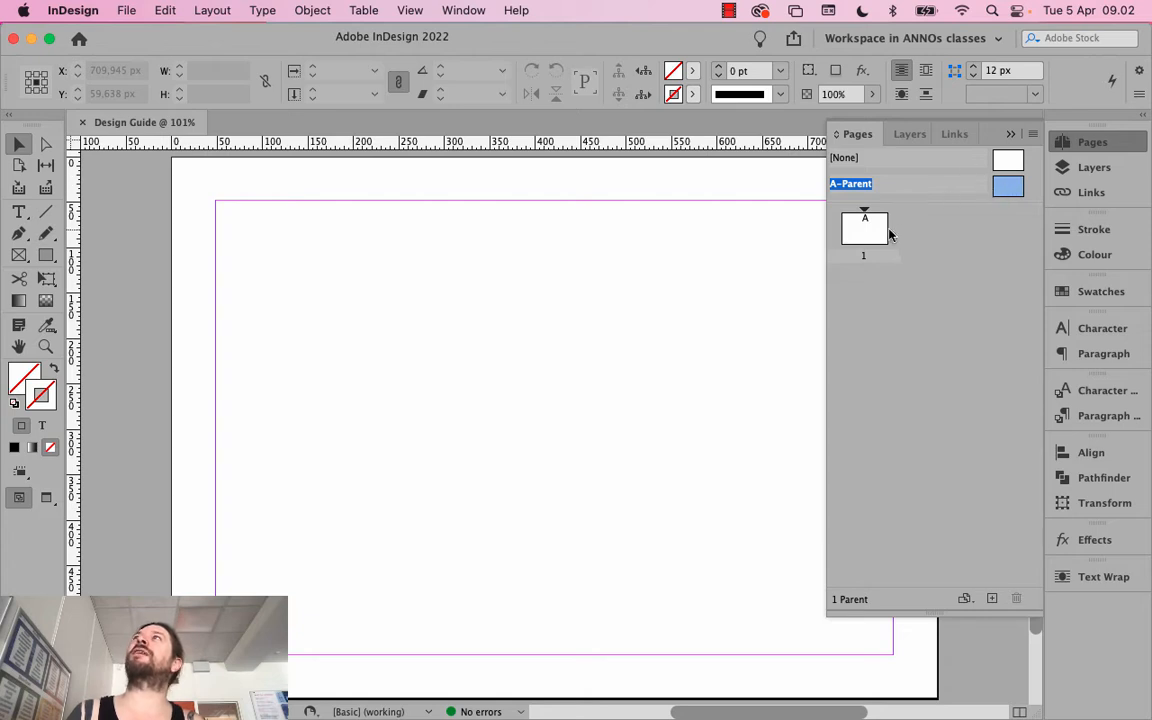
pyautogui.click(884, 230)
pyautogui.click(1010, 185)
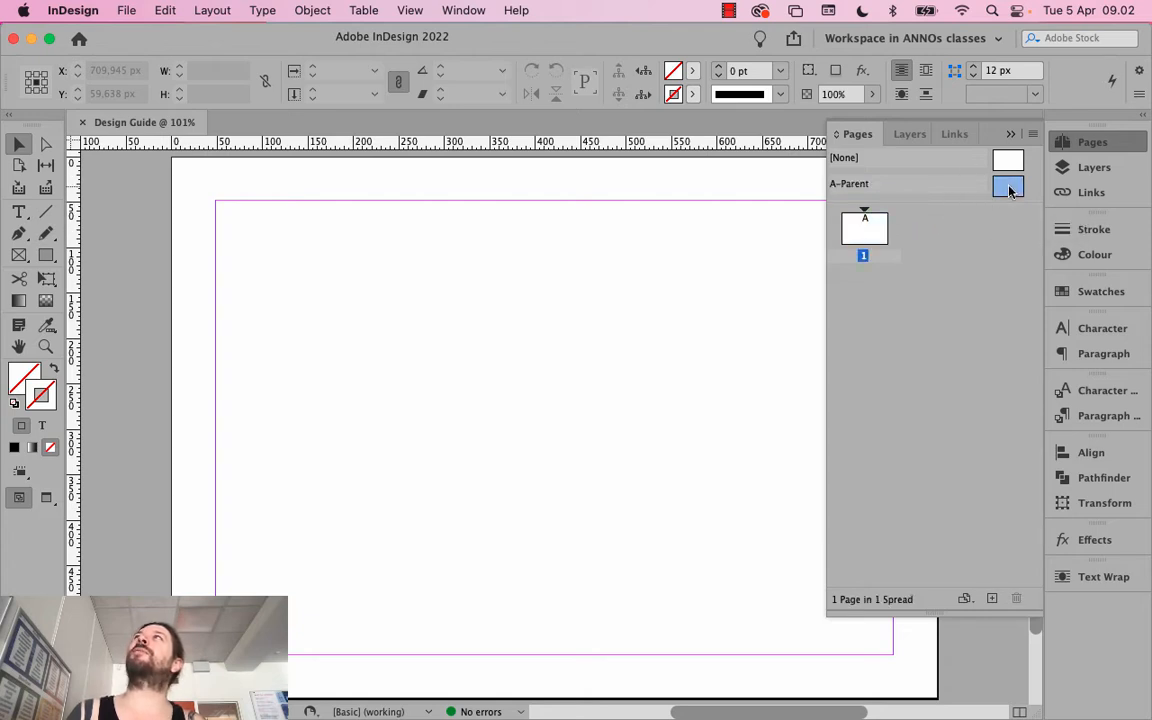
pyautogui.click(868, 240)
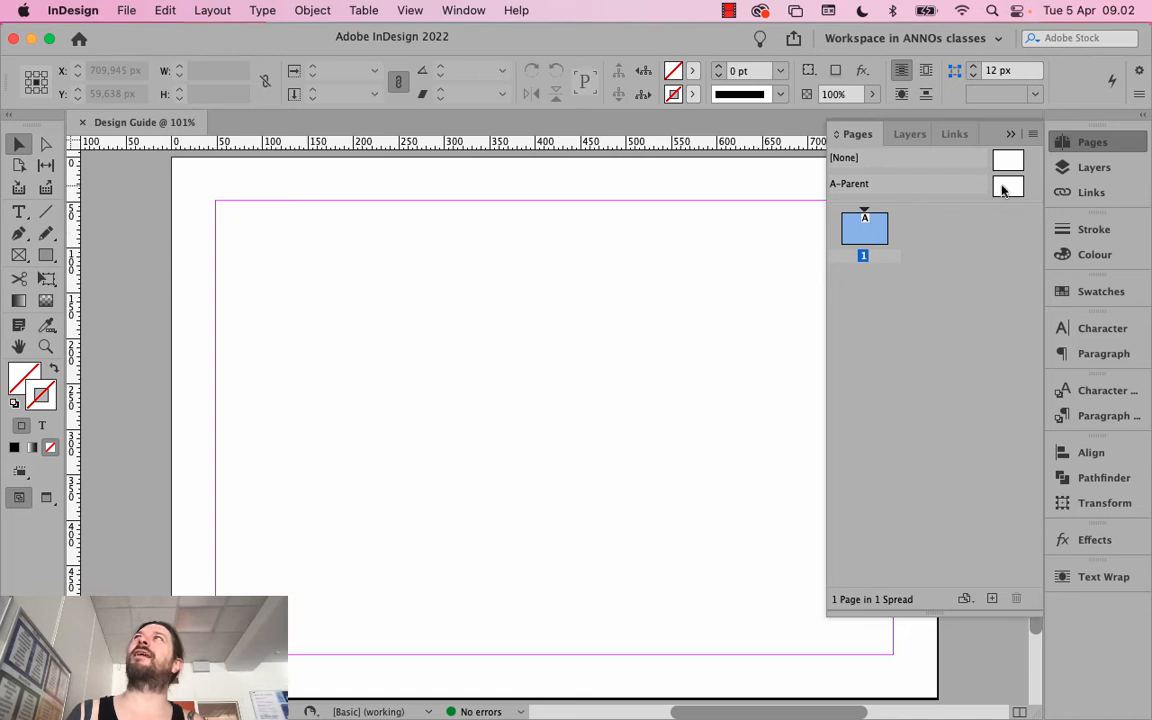
pyautogui.click(1008, 185)
pyautogui.click(878, 234)
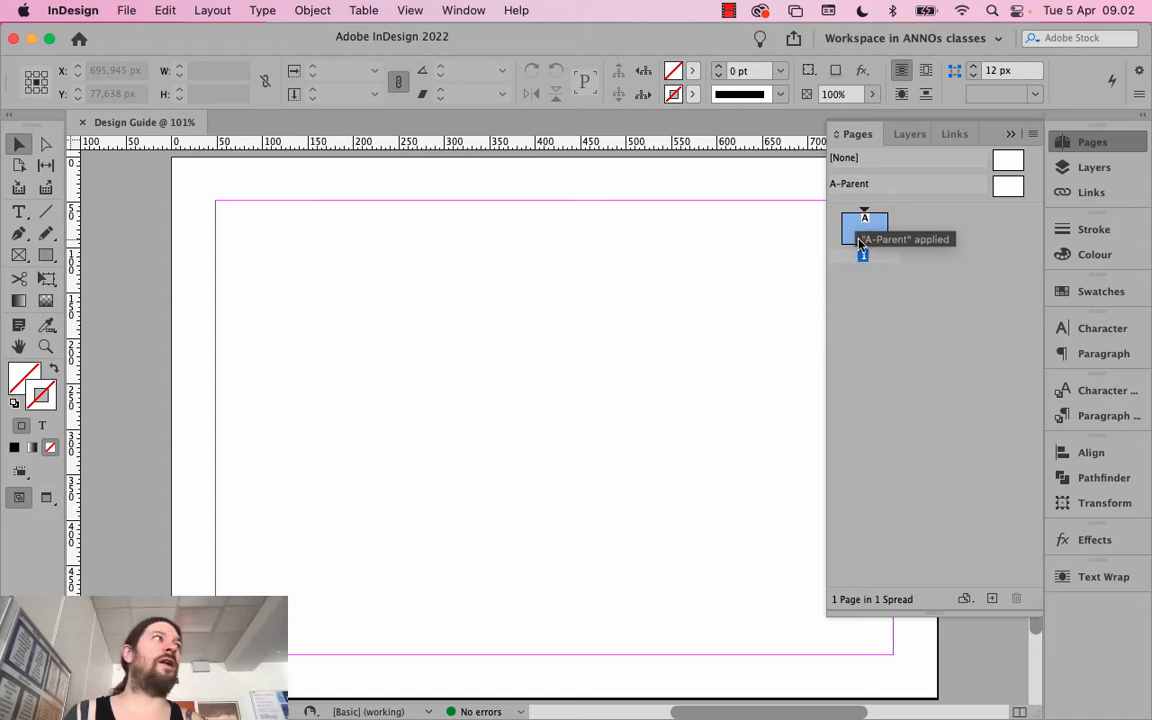
pyautogui.click(1008, 187)
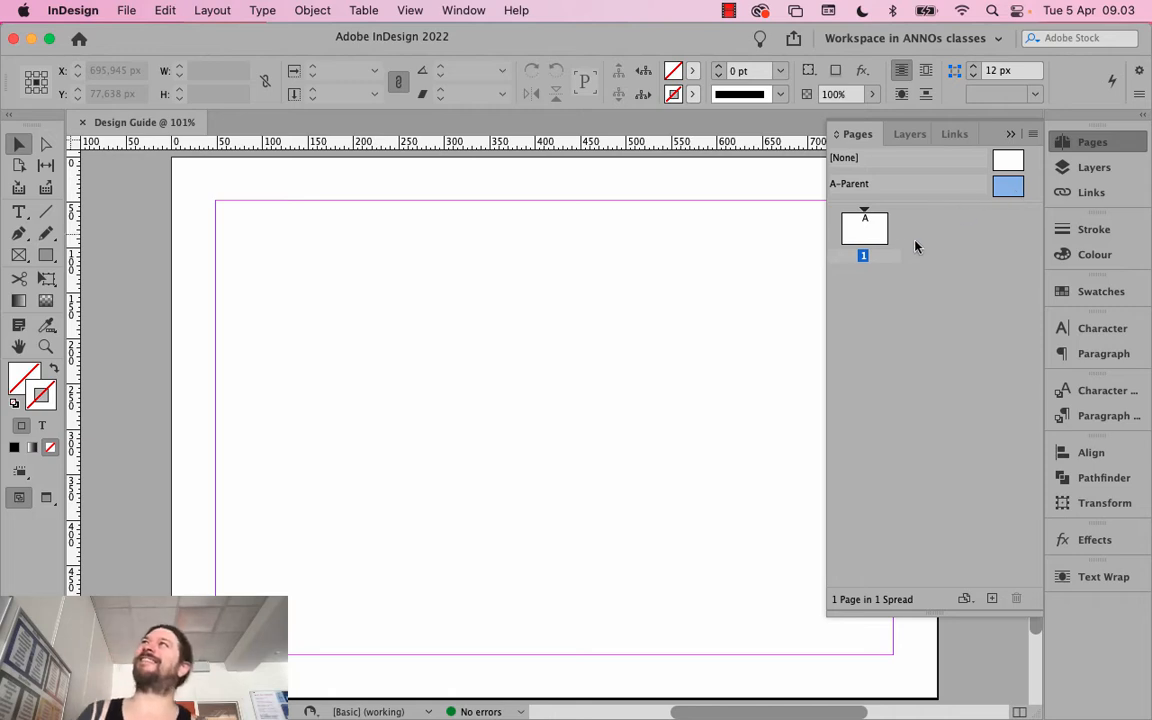
pyautogui.click(886, 242)
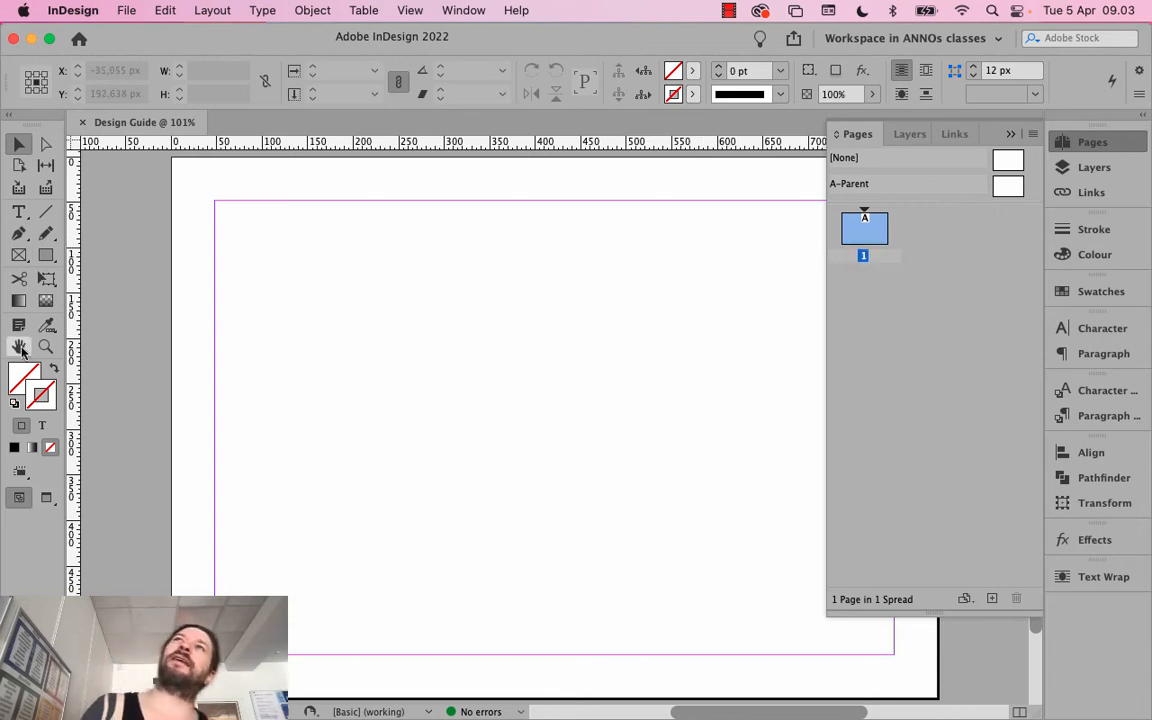
# Draw a rectangle about 221 × 147 px across the upper-left corner of page 1's margin frame and fill it with the black swatch
pyautogui.click(46, 255)
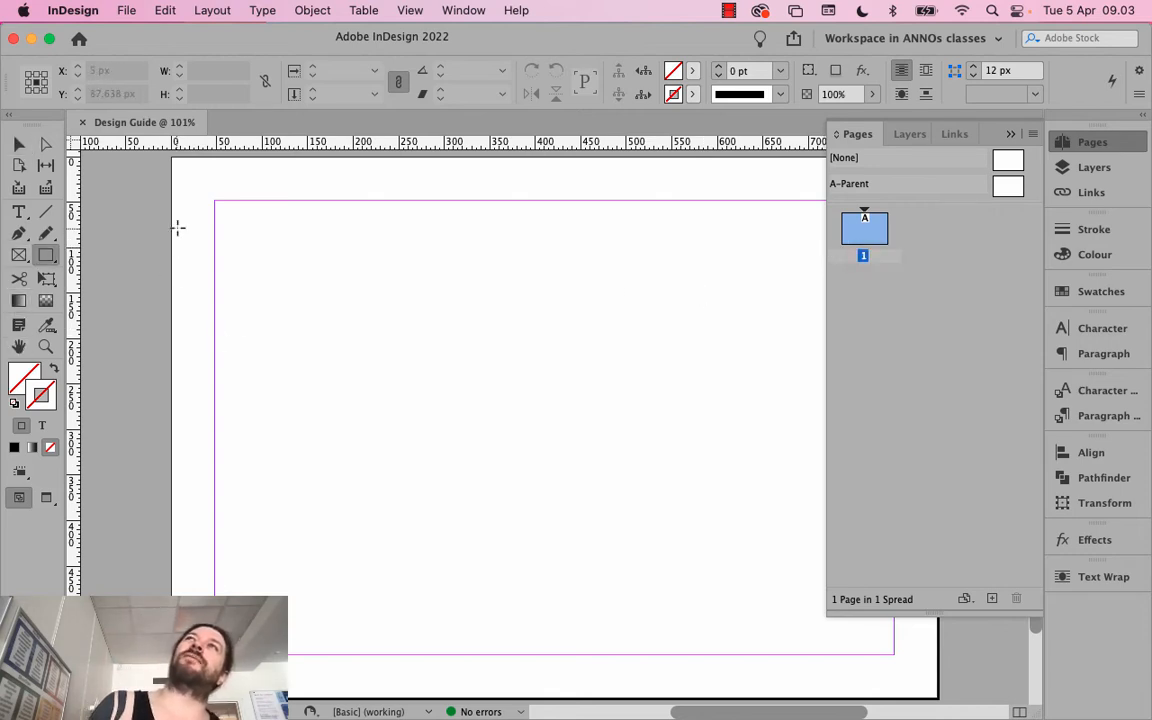
pyautogui.moveTo(205, 214); pyautogui.dragTo(406, 346)
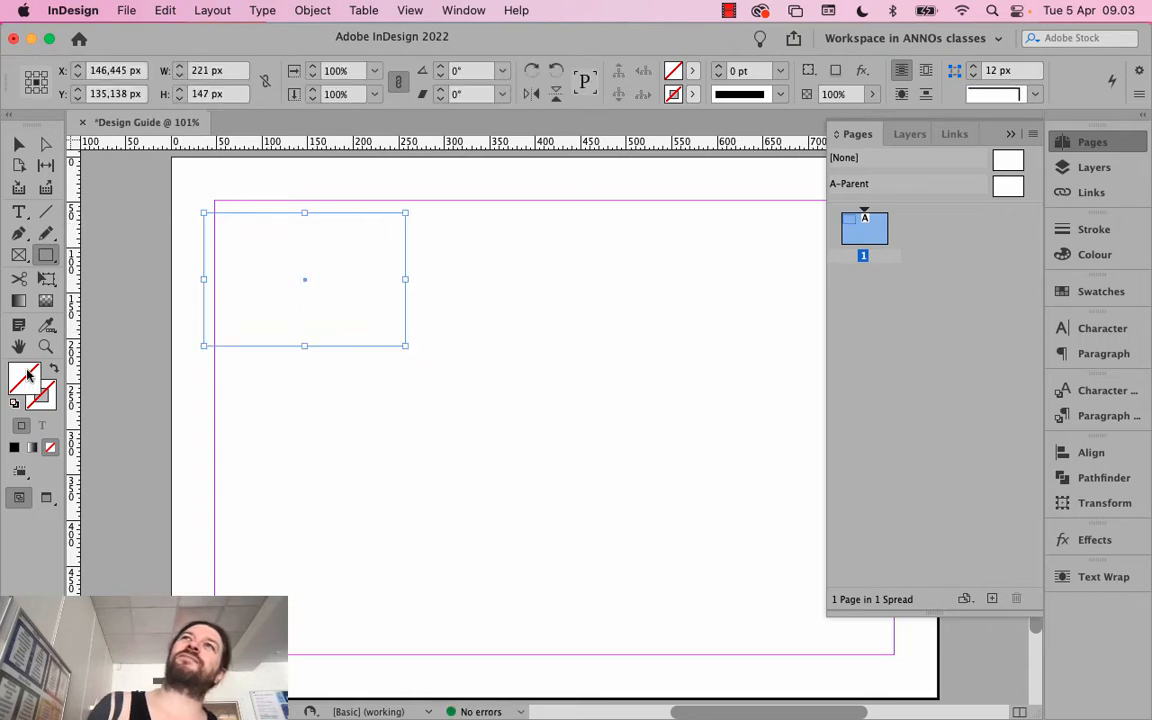
pyautogui.click(1070, 292)
pyautogui.click(878, 400)
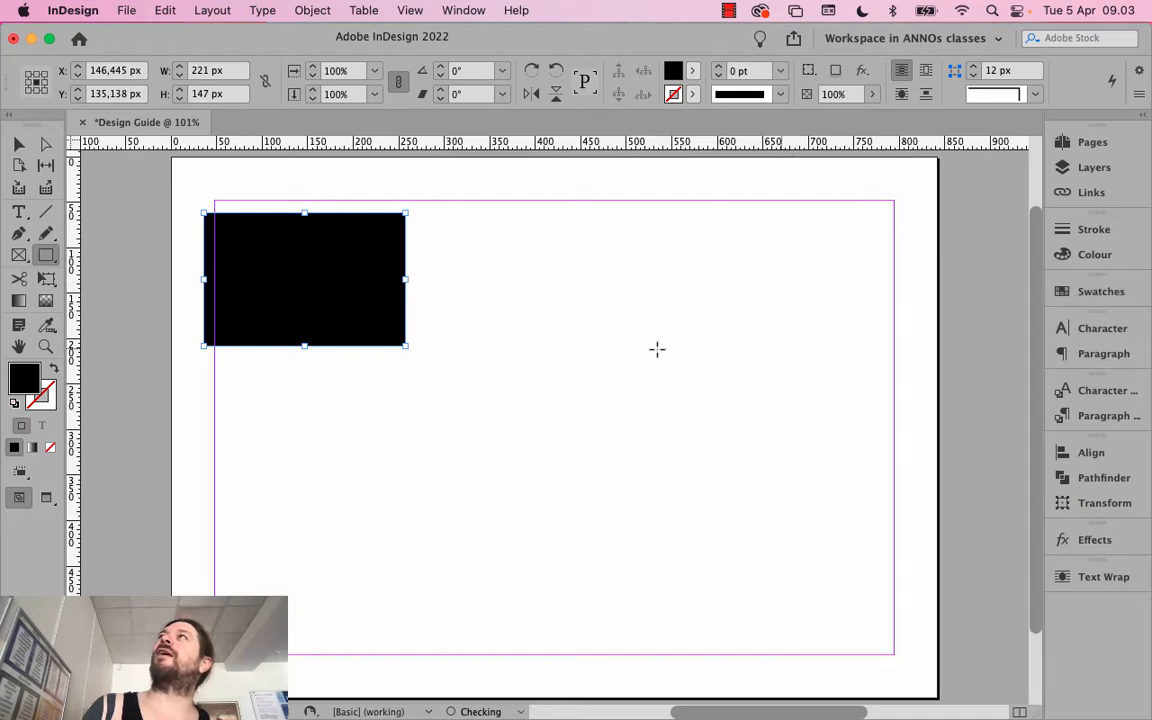
# Enlarge the black rectangle on page 1 to about 385 × 283 px and move it towards the middle of the page
pyautogui.click(19, 143)
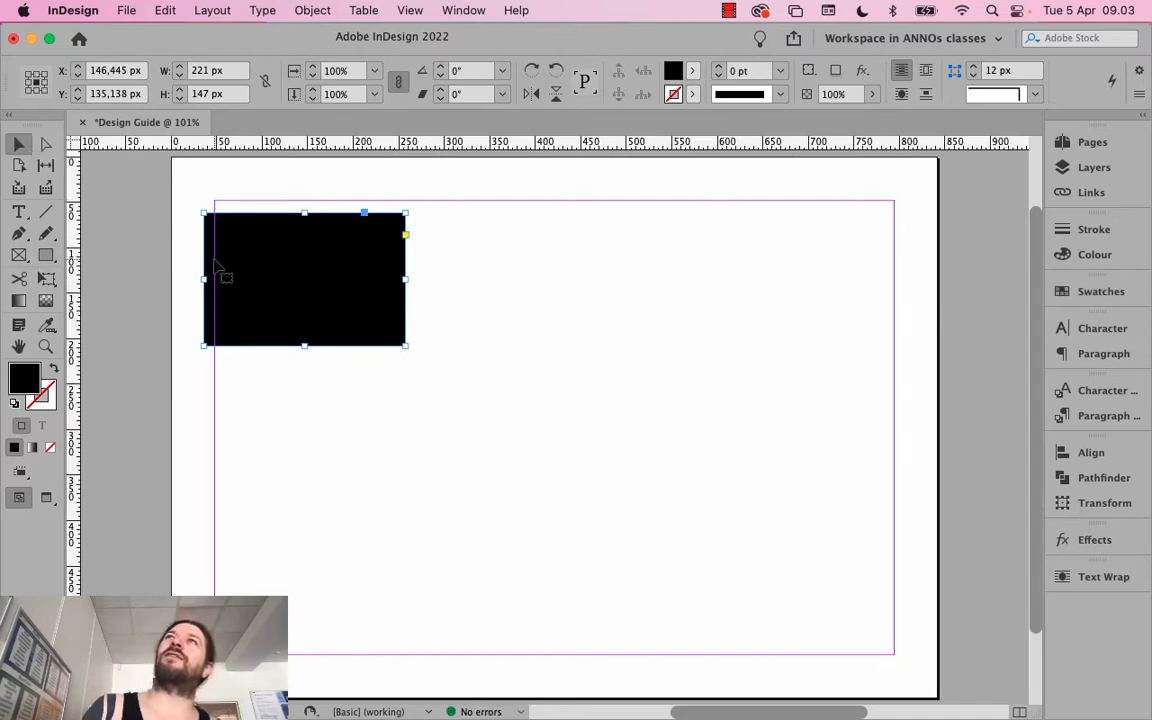
pyautogui.moveTo(405, 345); pyautogui.dragTo(554, 470)
pyautogui.moveTo(335, 338); pyautogui.dragTo(444, 402)
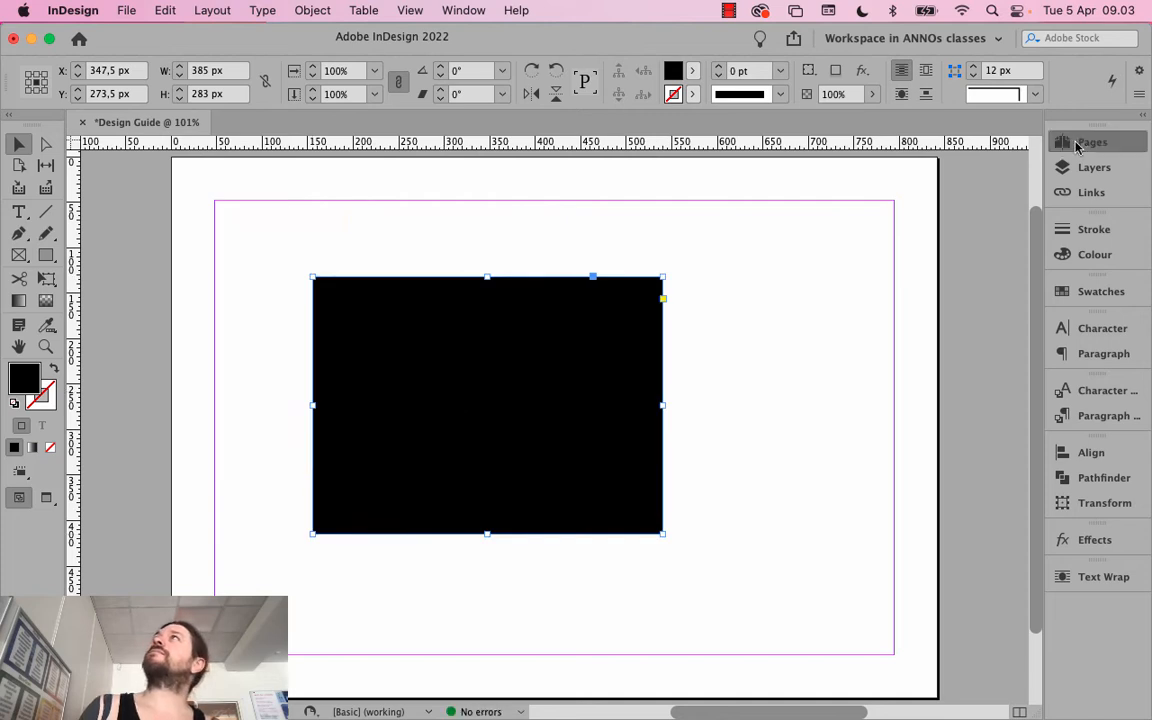
# On the A-Parent page, draw a tall rectangle about 162 × 495 px along the right margin and fill it with RGB Cyan
pyautogui.click(1092, 142)
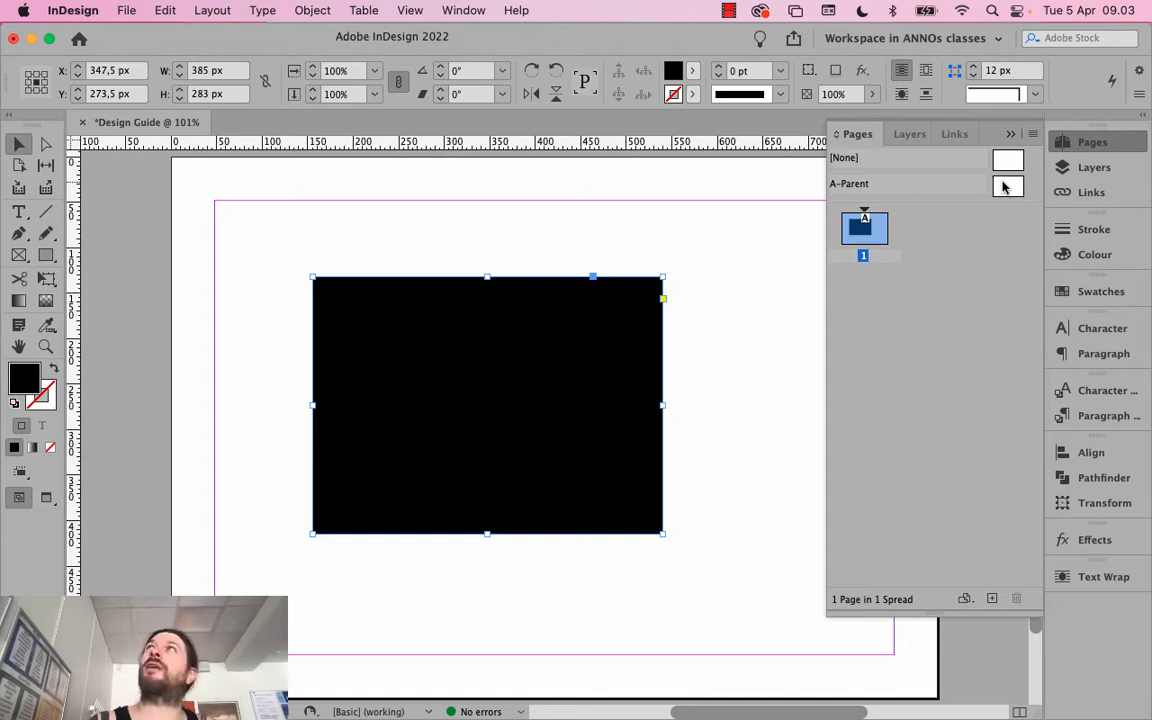
pyautogui.click(1010, 188)
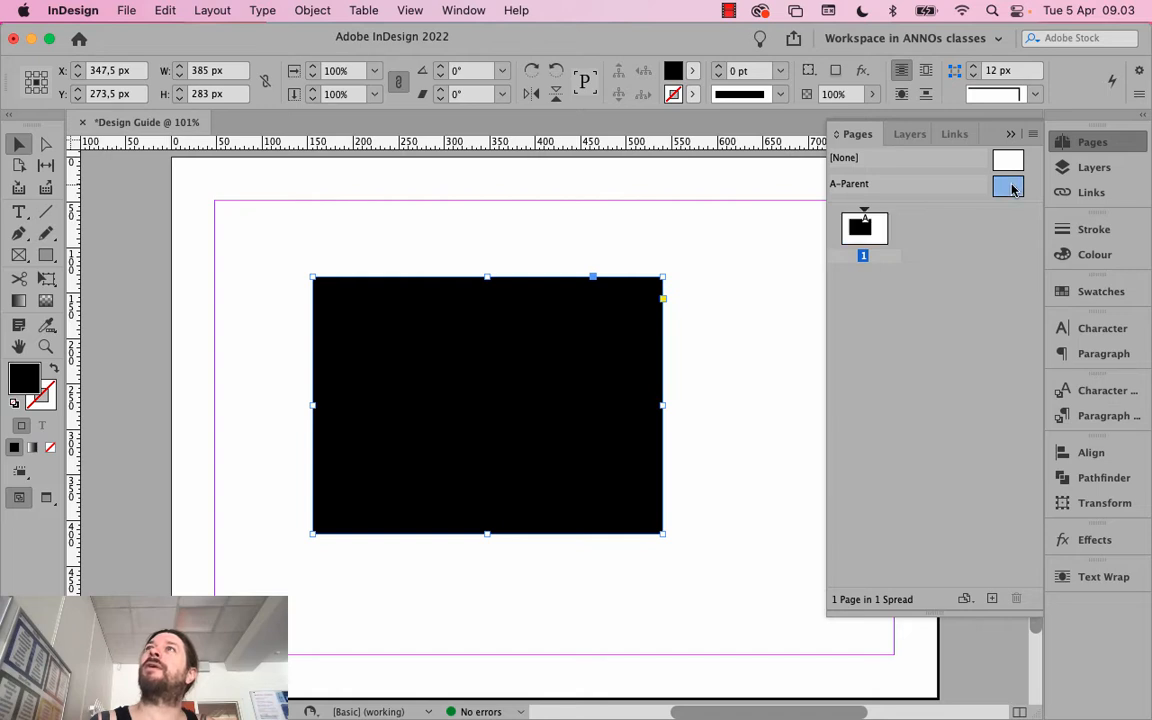
pyautogui.doubleClick(1012, 188)
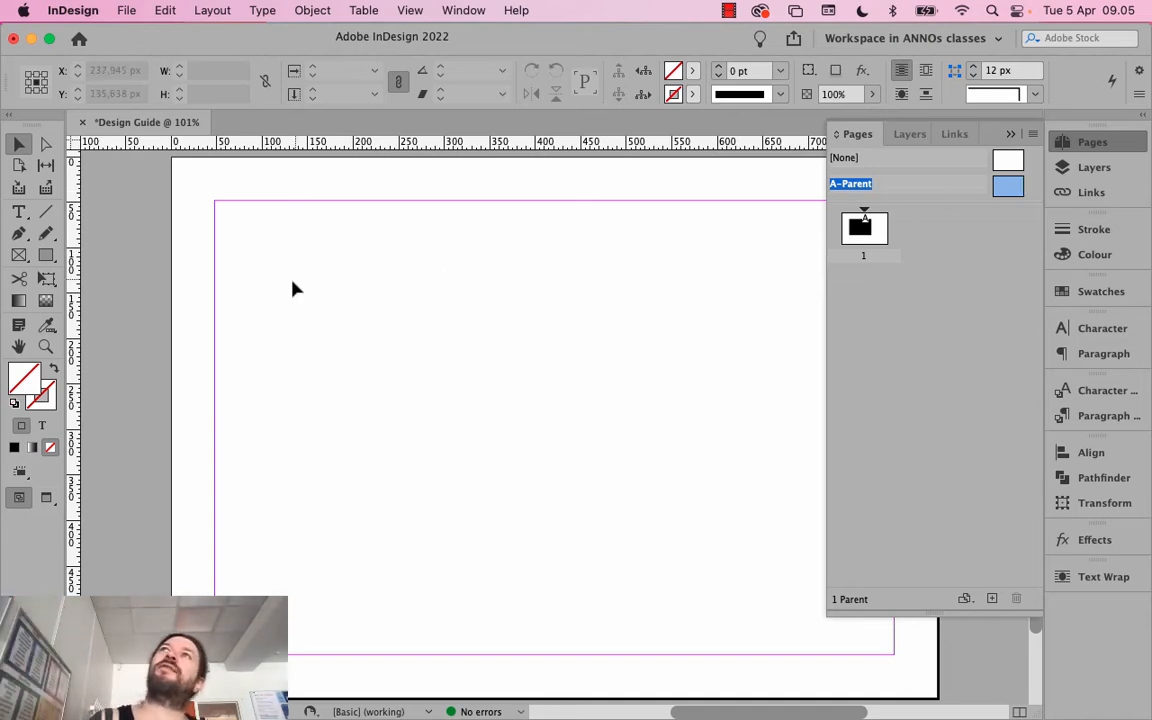
pyautogui.click(46, 255)
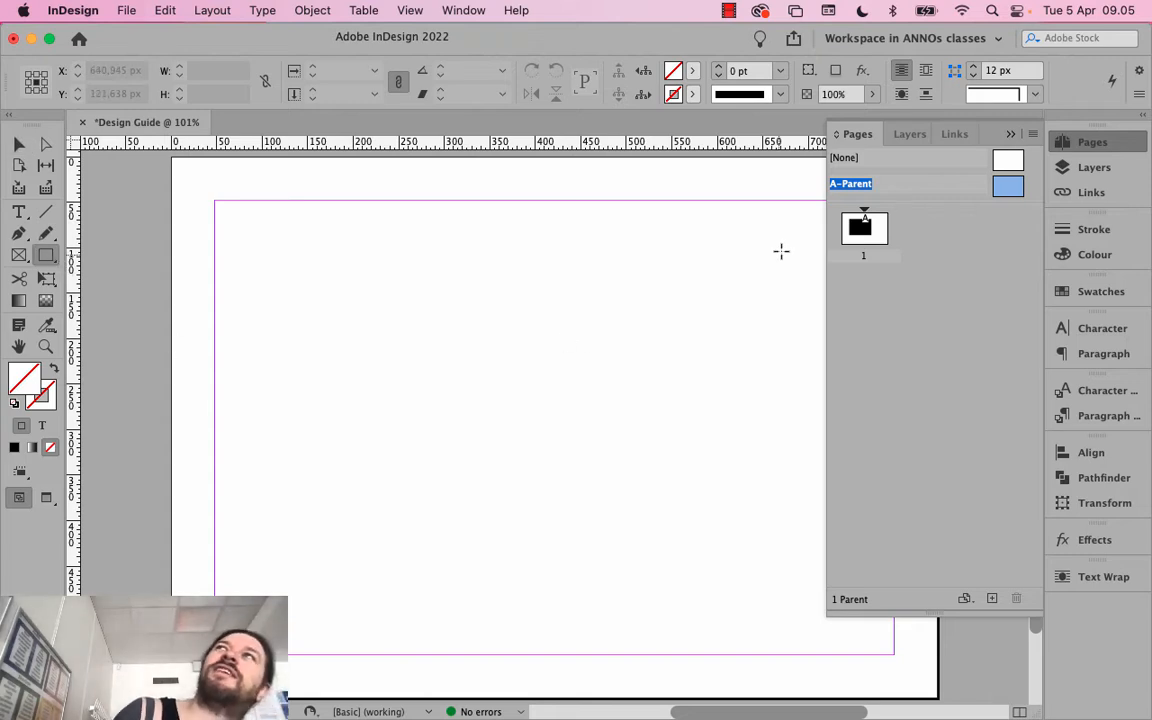
pyautogui.moveTo(731, 205); pyautogui.dragTo(878, 655)
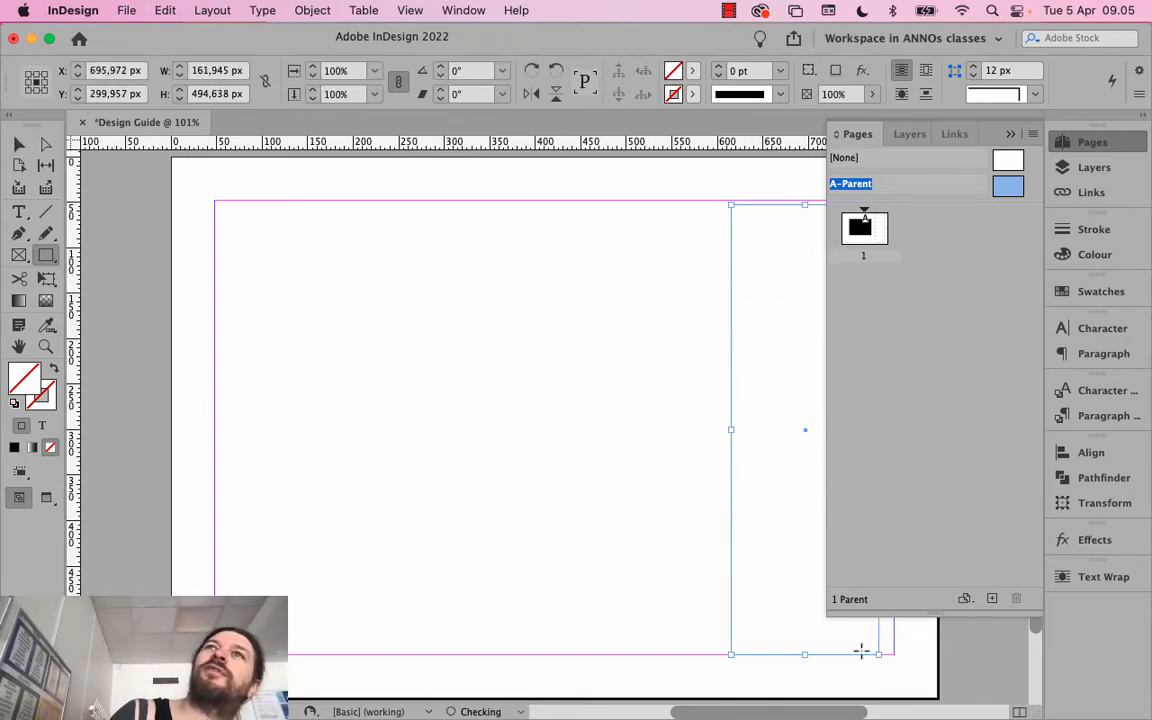
pyautogui.click(1075, 291)
pyautogui.click(885, 420)
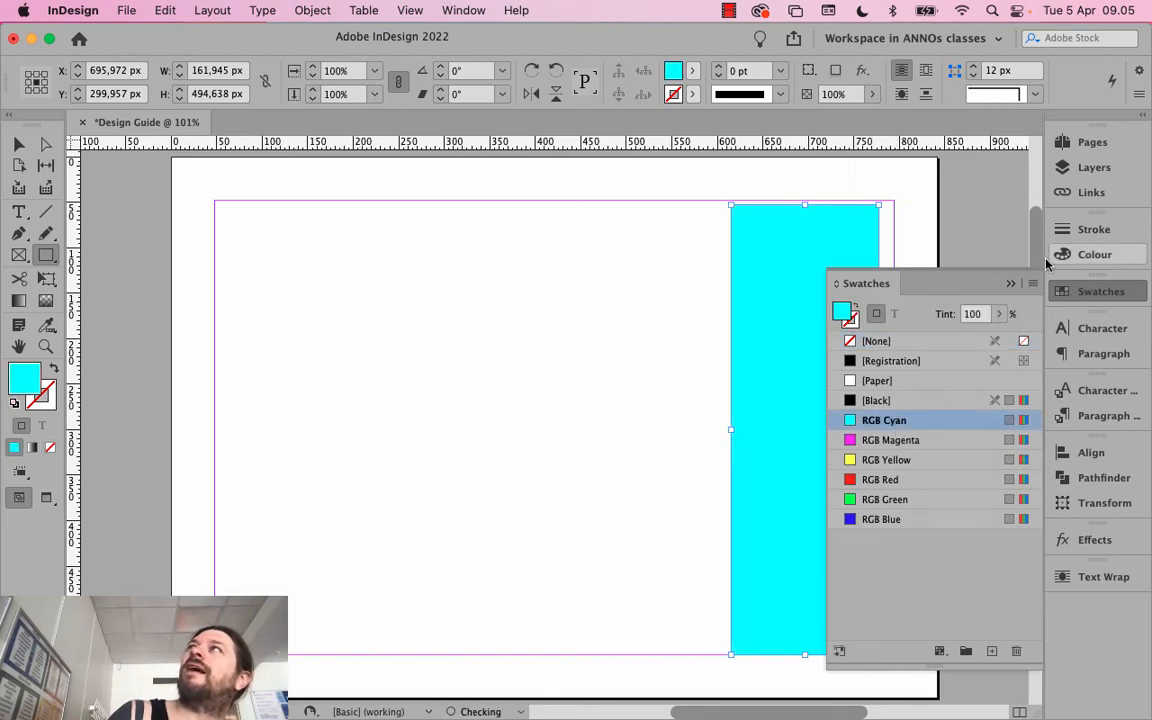
pyautogui.click(1010, 283)
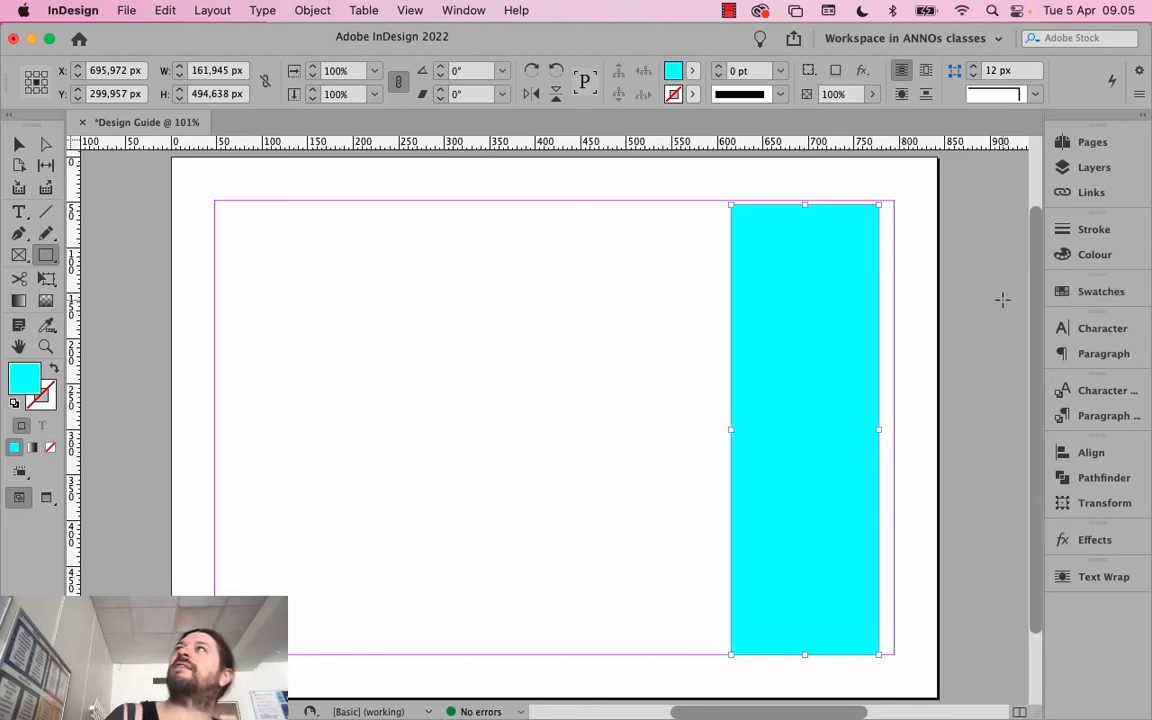
# Go back to document page 1 and check how the parent's cyan rectangle carries over to it
pyautogui.click(1088, 142)
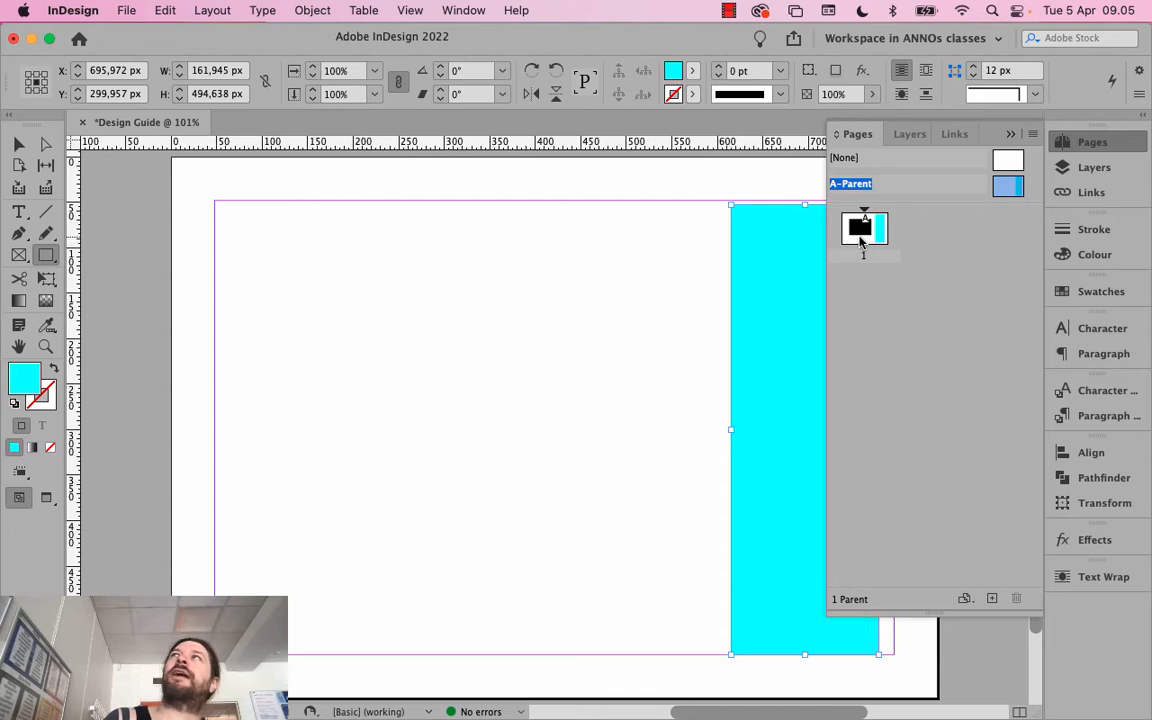
pyautogui.moveTo(862, 240); pyautogui.dragTo(862, 238)
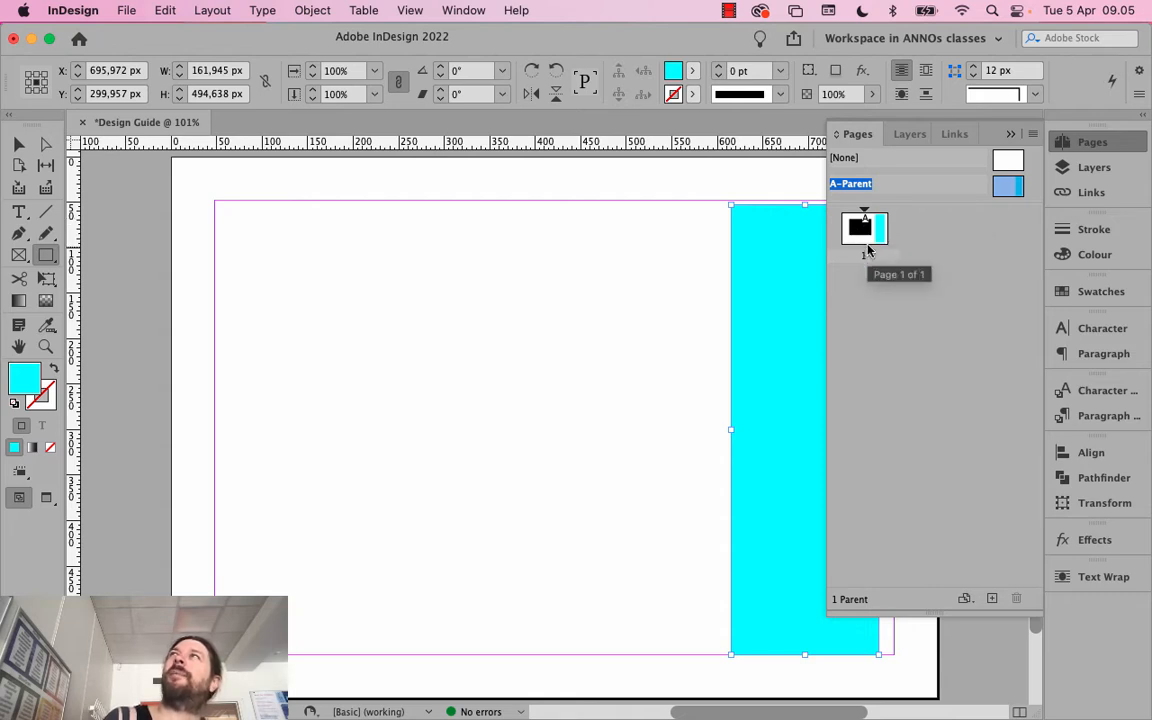
pyautogui.click(866, 233)
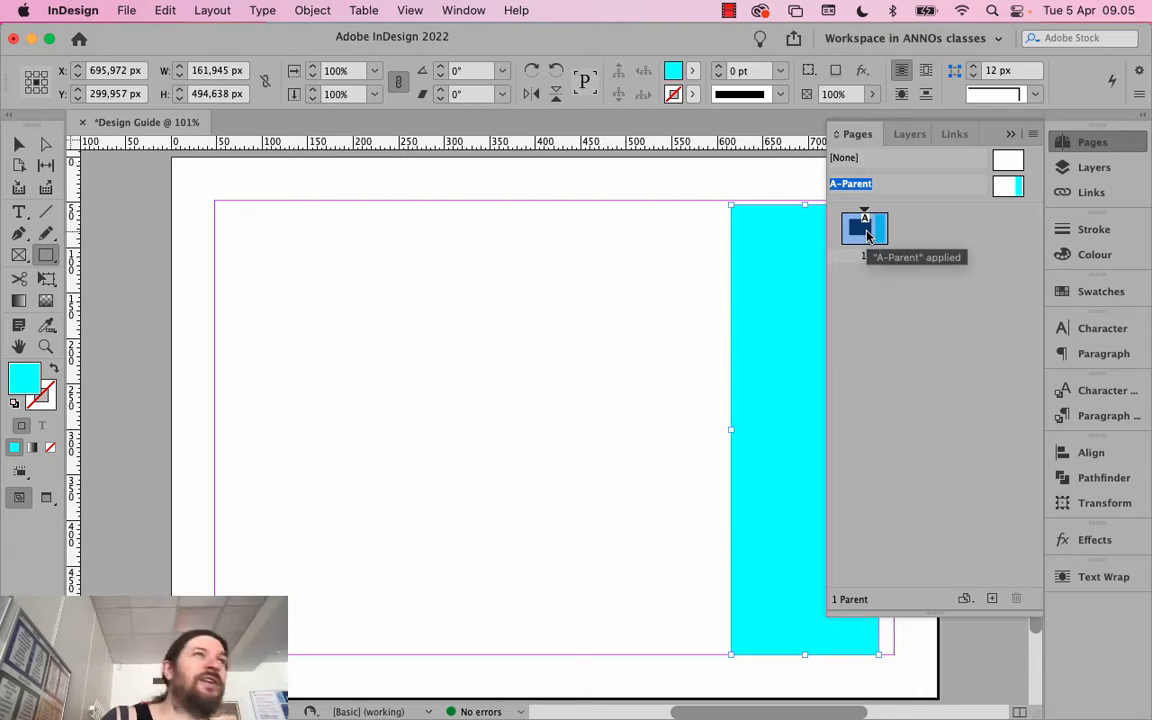
pyautogui.doubleClick(866, 233)
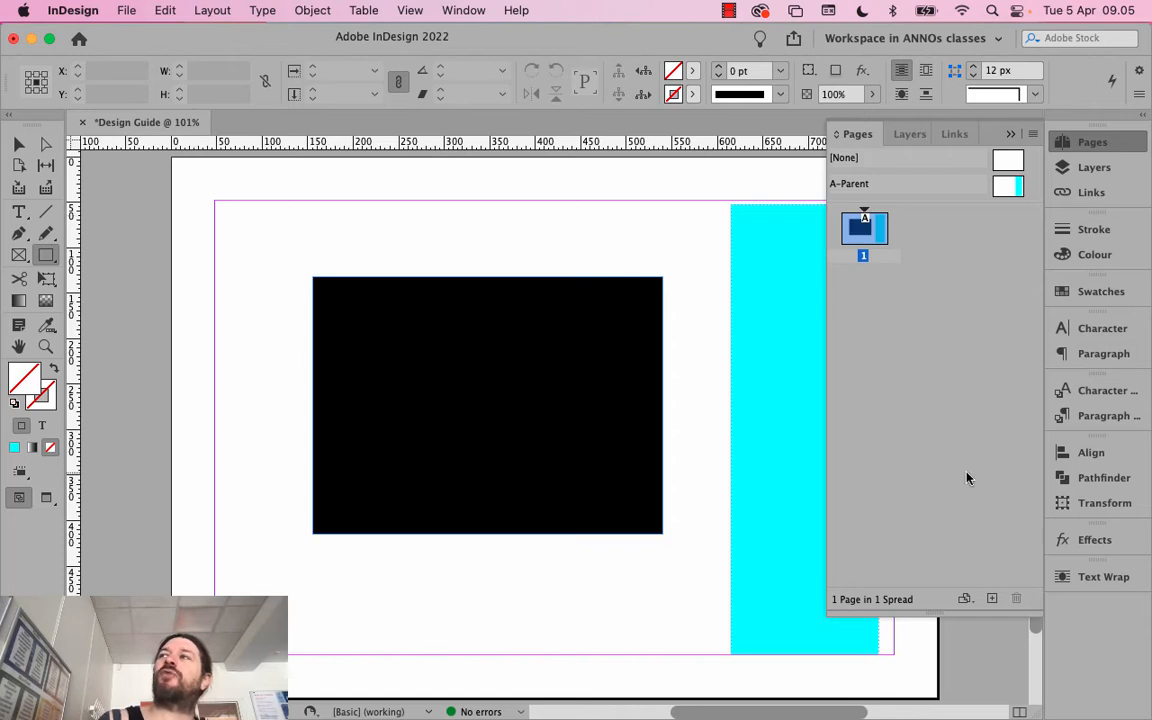
# Add five pages after page 1 and zoom out to show all six spreads together
pyautogui.click(992, 599)
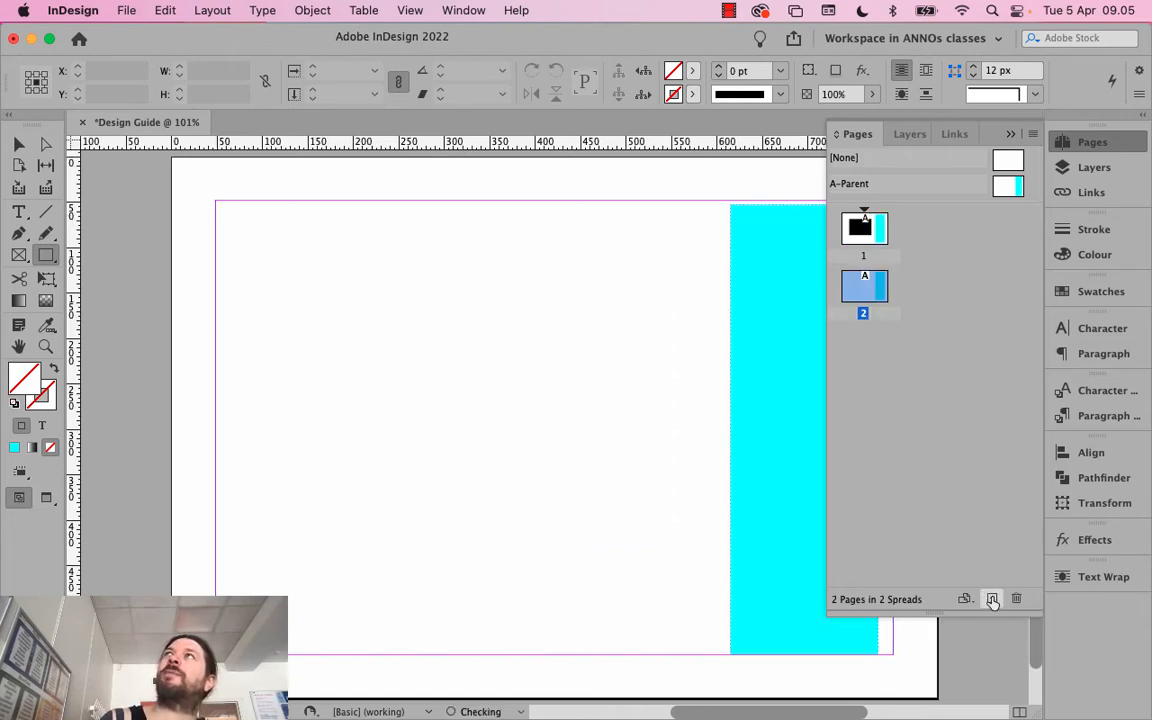
pyautogui.click(992, 599)
pyautogui.click(992, 599)
pyautogui.click(992, 599)
pyautogui.click(992, 599)
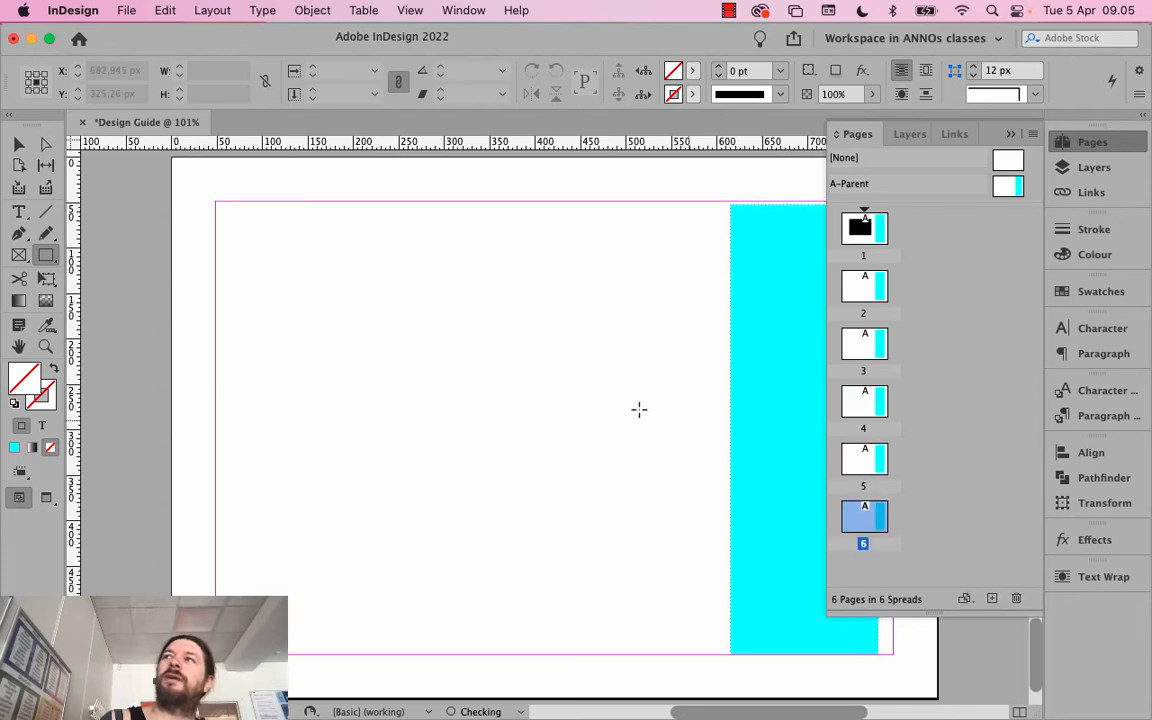
pyautogui.press('super+minus')
pyautogui.press('super+minus')
pyautogui.press('super+minus')
pyautogui.press('super+minus')
pyautogui.press('super+minus')
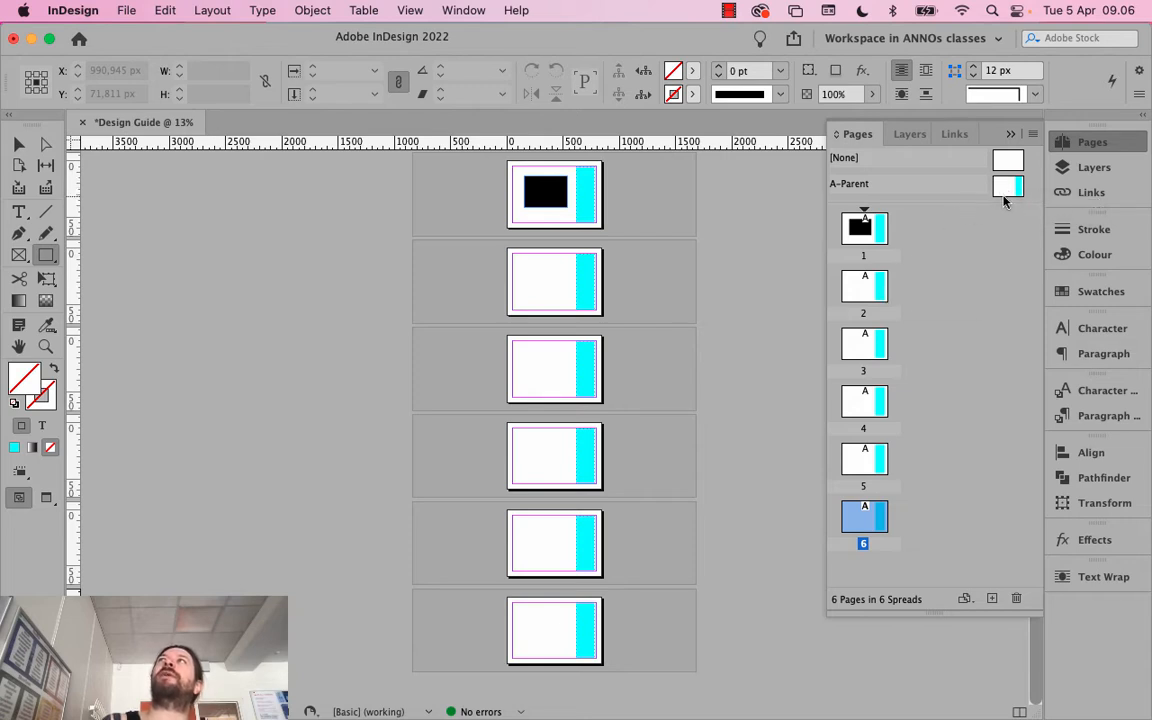
# On the A-Parent page, move the cyan rectangle to the page's horizontal centre, and check the change on the document pages from page 2
pyautogui.moveTo(882, 286); pyautogui.dragTo(853, 306)
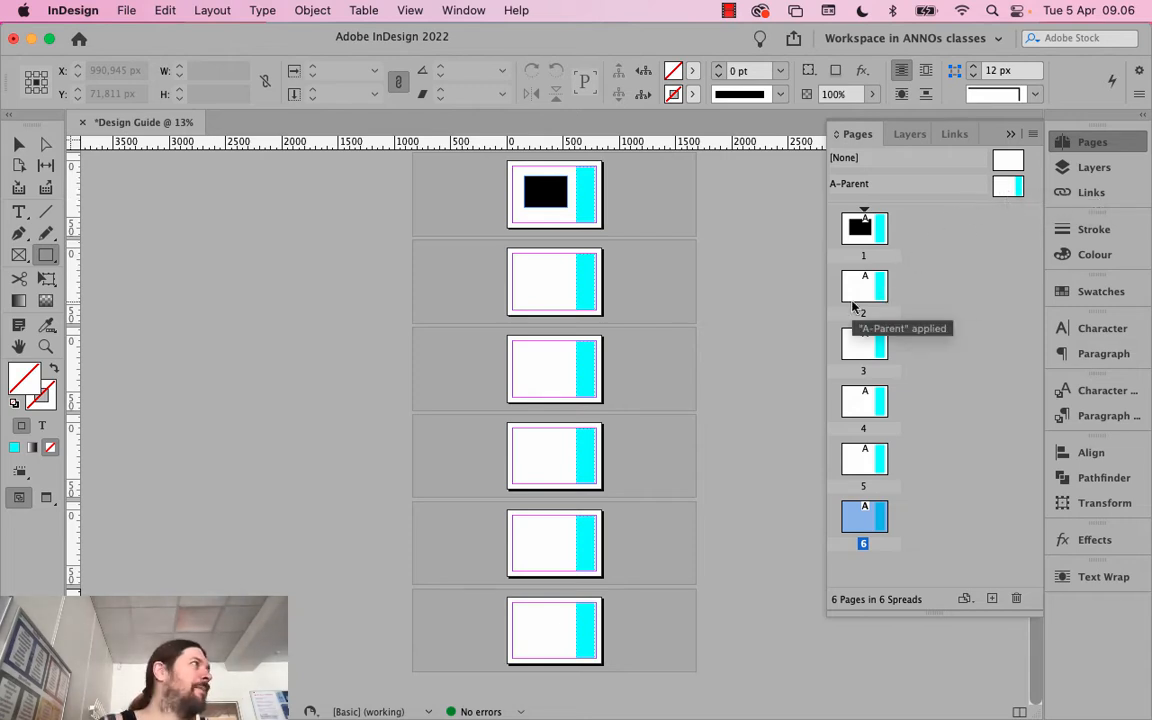
pyautogui.doubleClick(1017, 188)
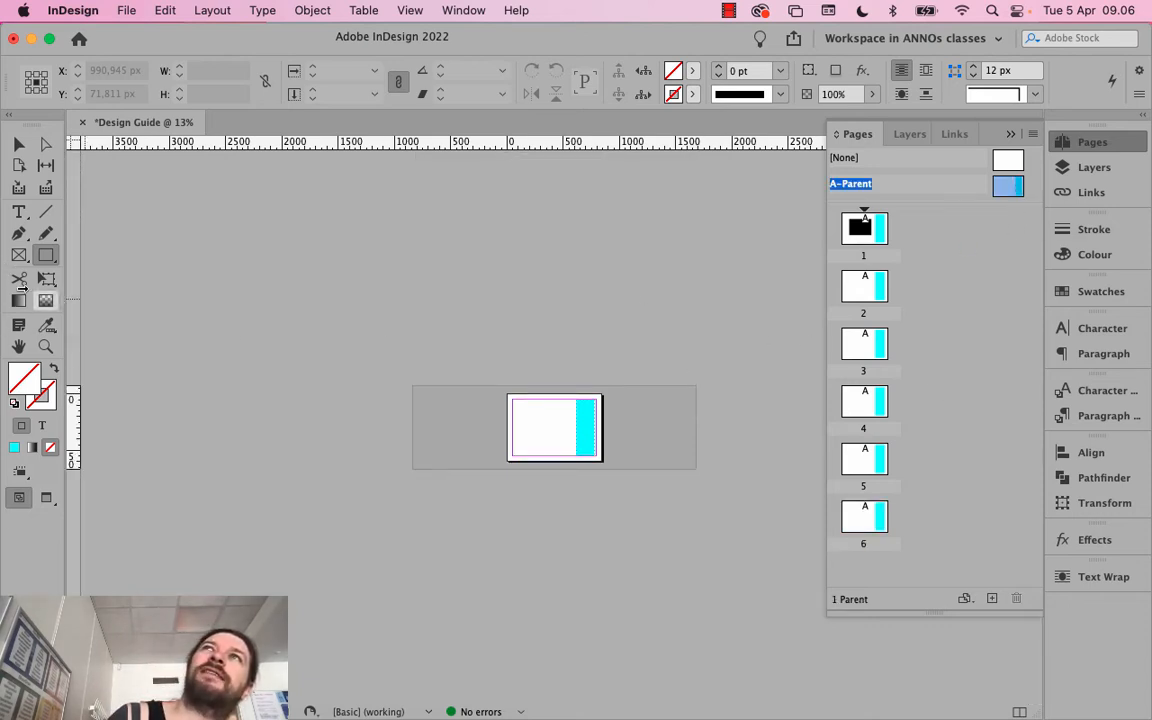
pyautogui.click(15, 165)
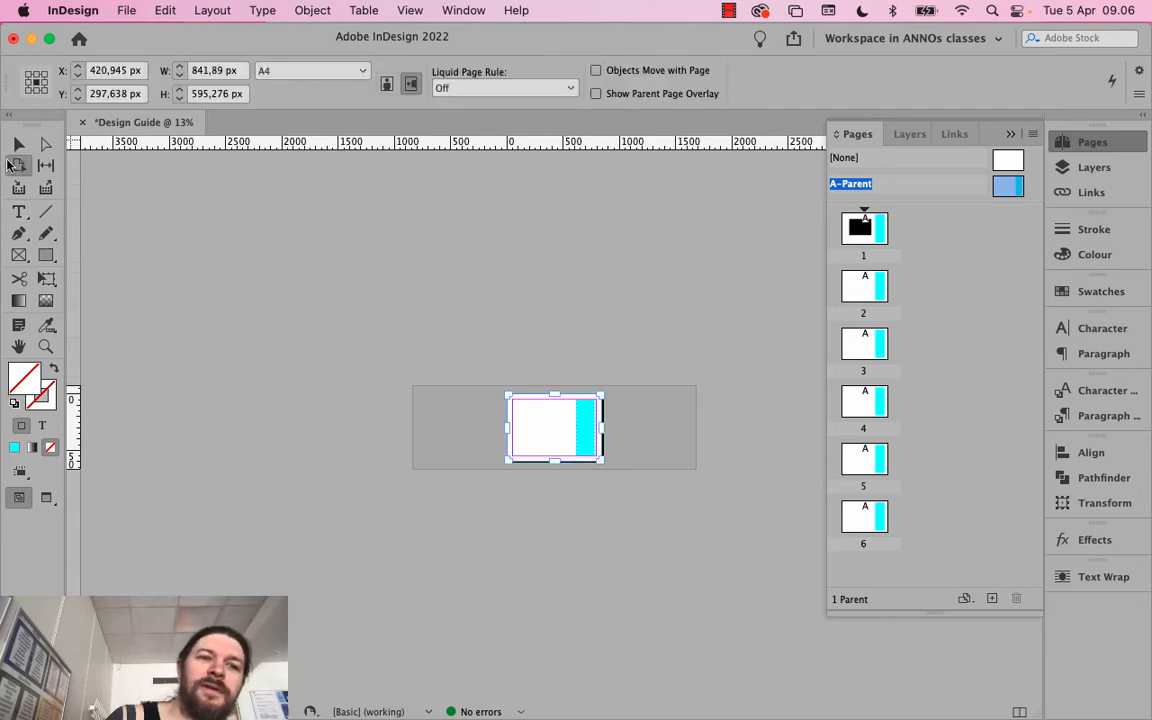
pyautogui.click(18, 147)
pyautogui.click(586, 432)
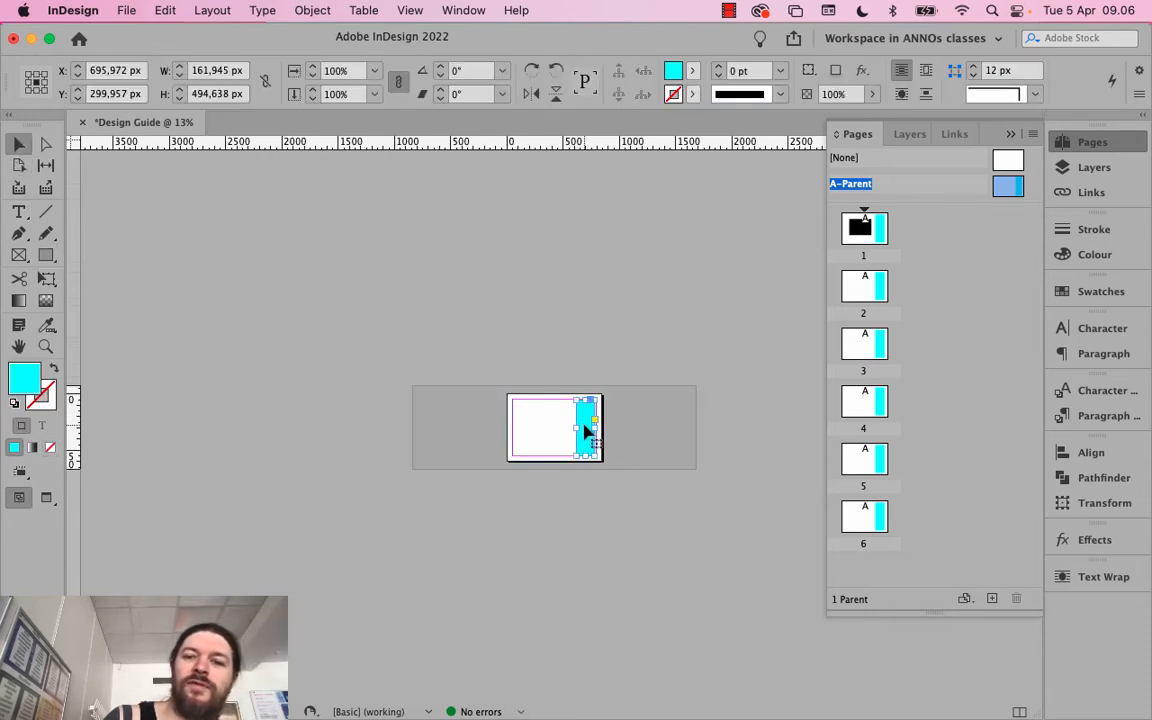
pyautogui.moveTo(586, 432); pyautogui.dragTo(555, 432)
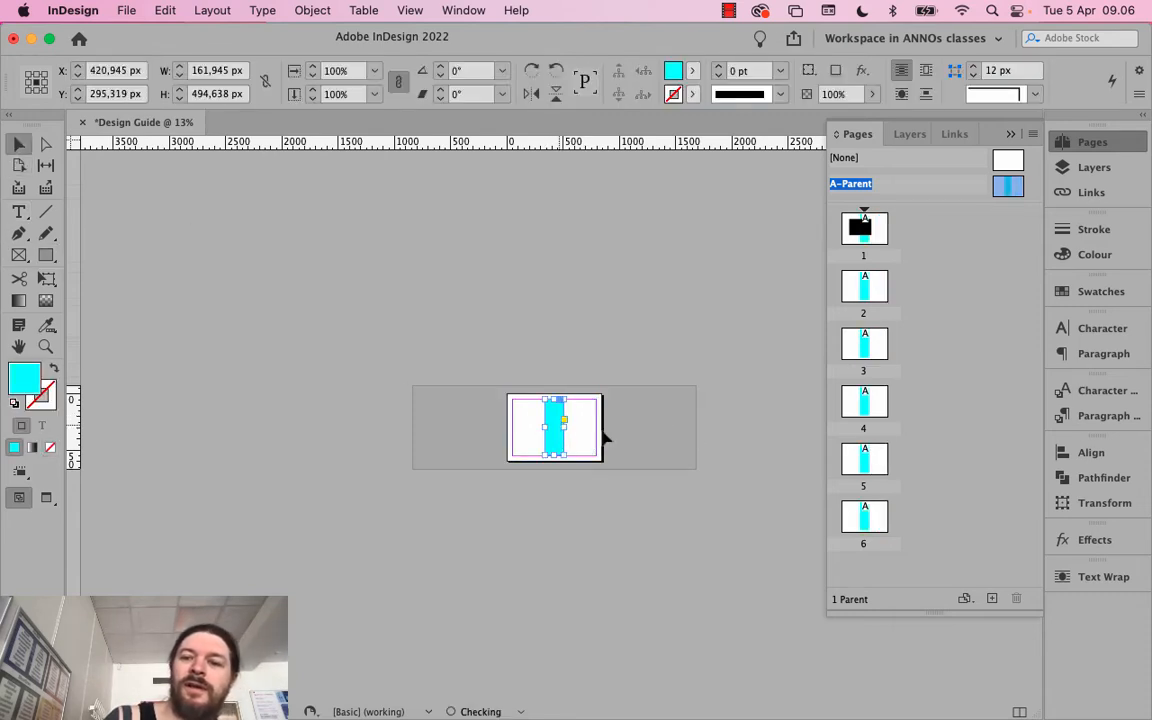
pyautogui.doubleClick(880, 289)
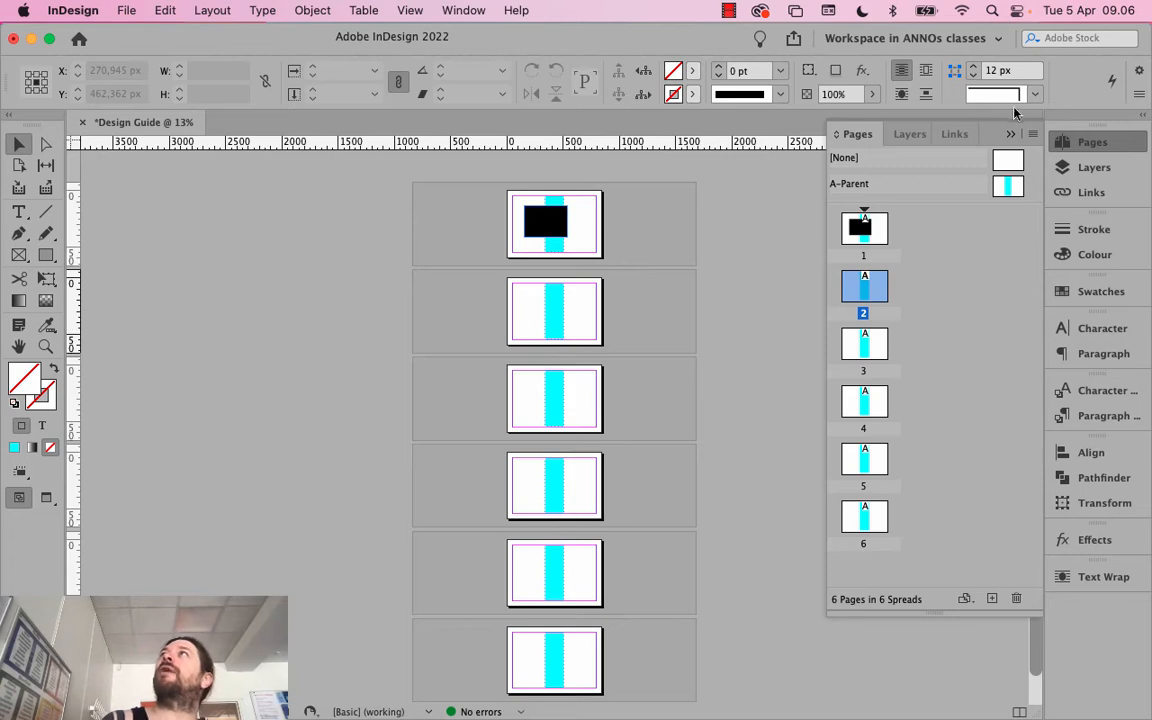
# Delete the cyan rectangle from the A-Parent page
pyautogui.doubleClick(1008, 186)
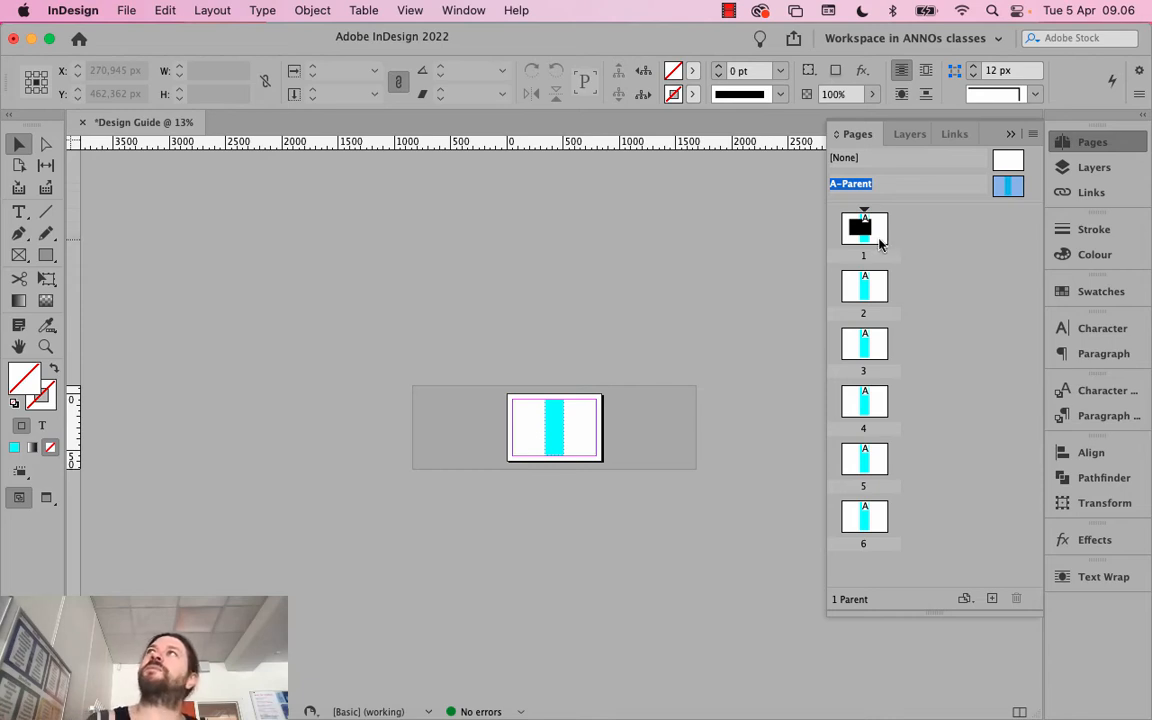
pyautogui.click(562, 418)
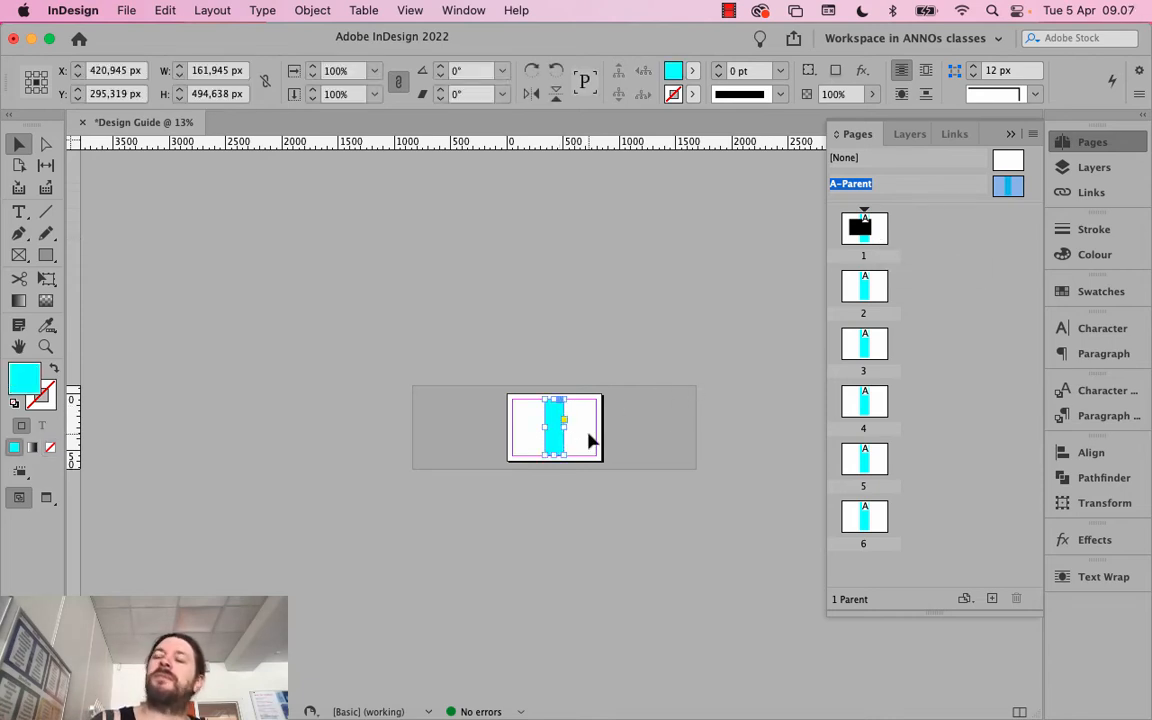
pyautogui.press('Delete')
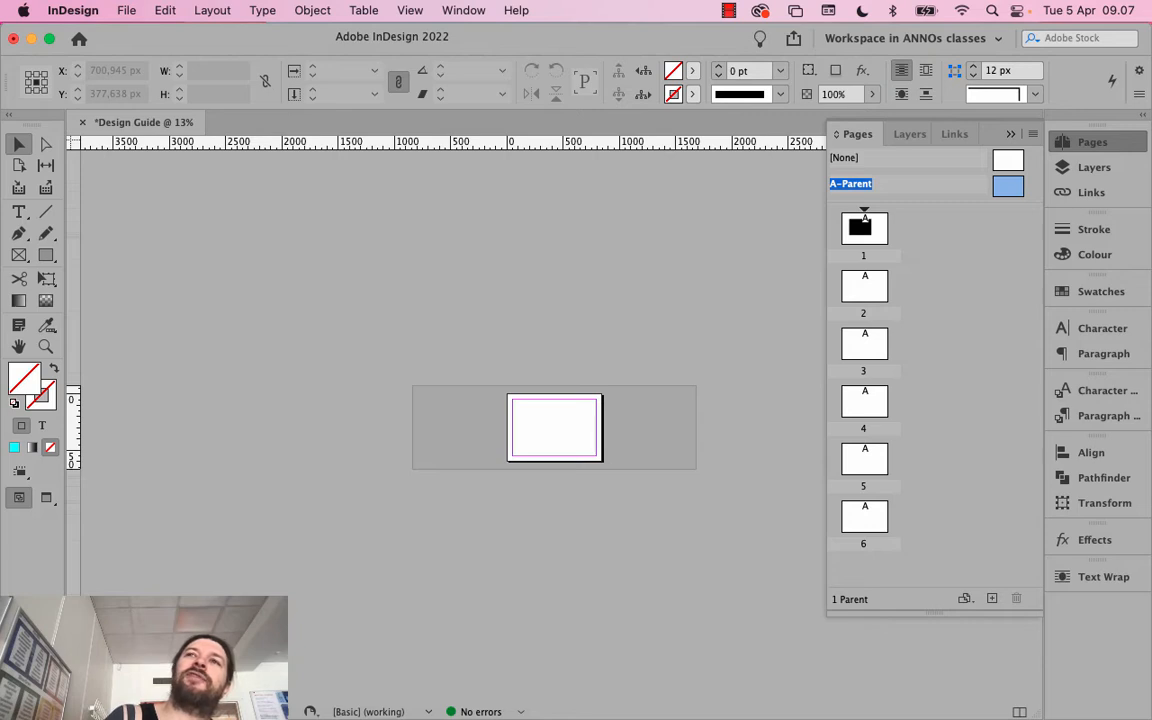
# Reopen the A-Parent page and fit it in the view, trying a 50% zoom in between
pyautogui.click(247, 712)
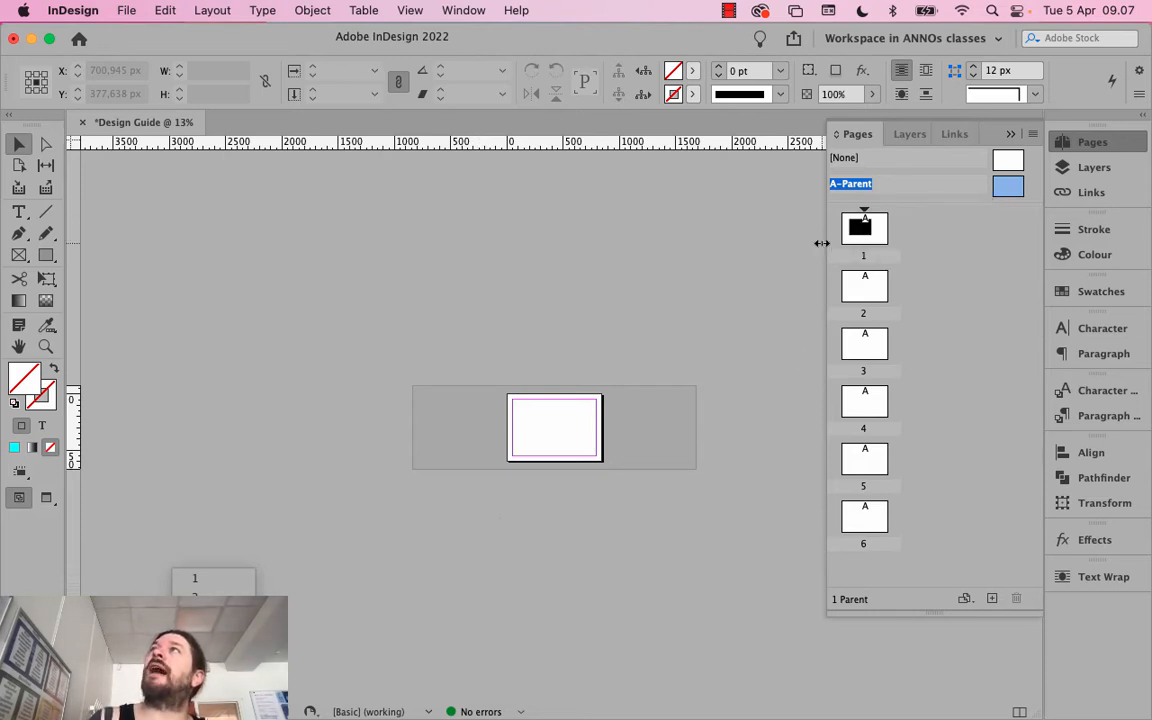
pyautogui.doubleClick(1019, 193)
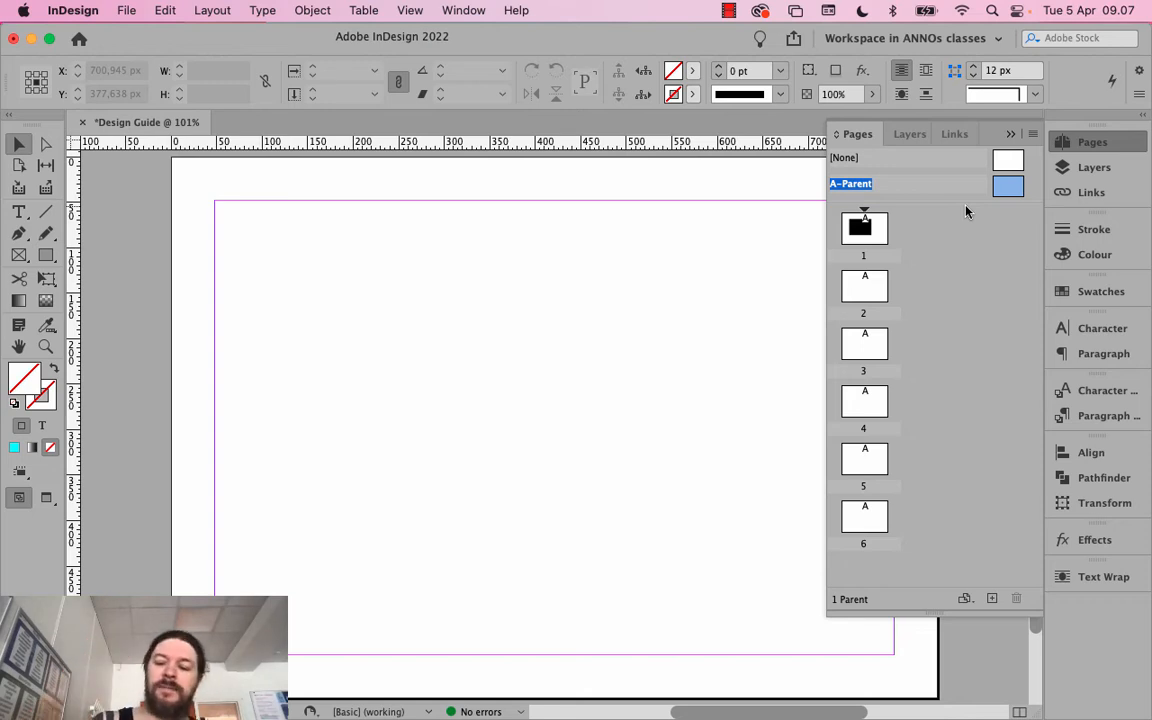
pyautogui.press('super+0')
pyautogui.press('super+minus')
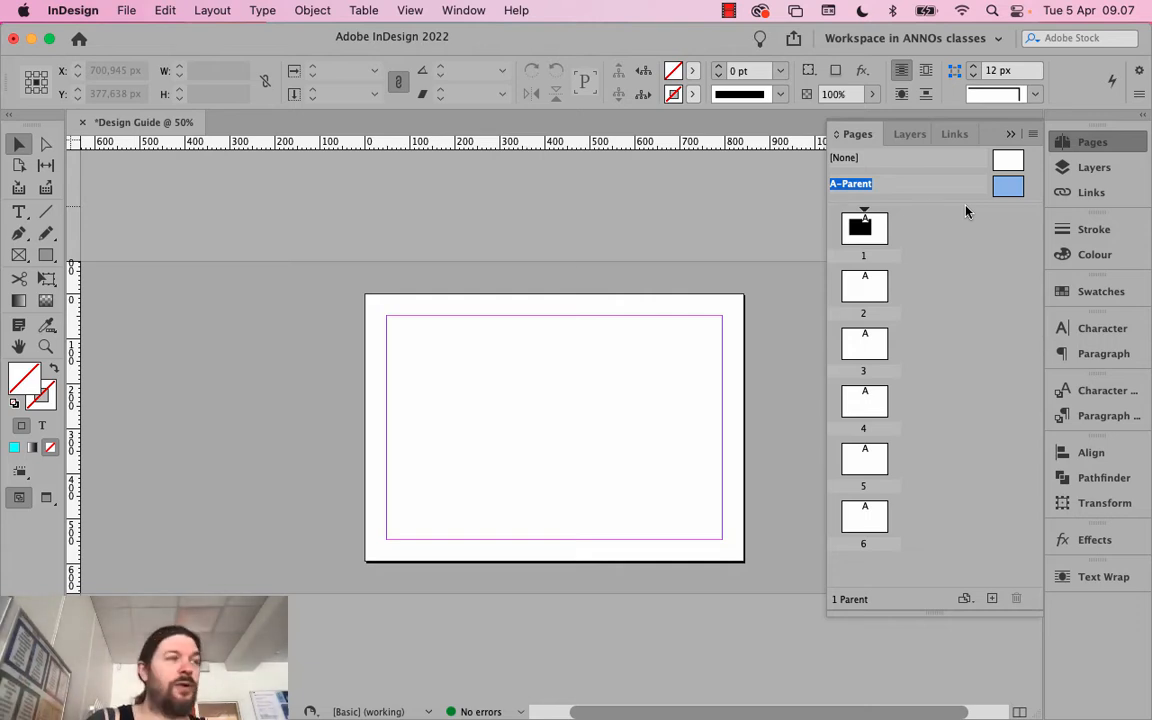
pyautogui.press('super+0')
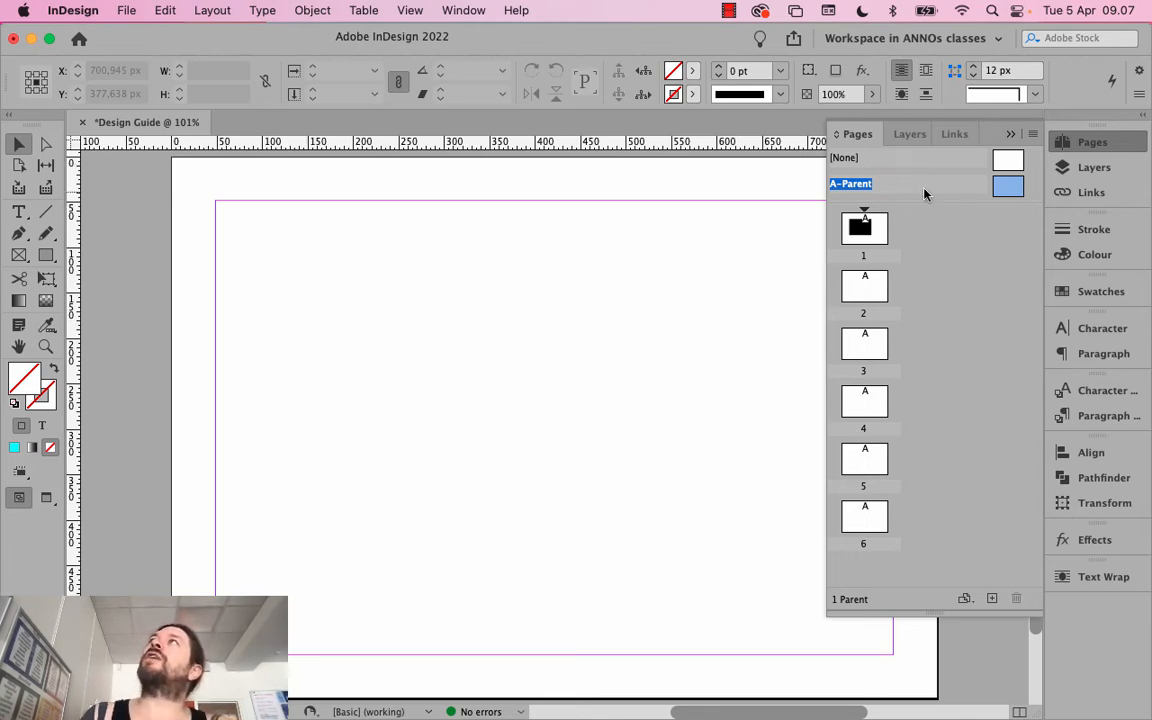
# Show the document's layers and add three new layers above Layer 1
pyautogui.click(1094, 167)
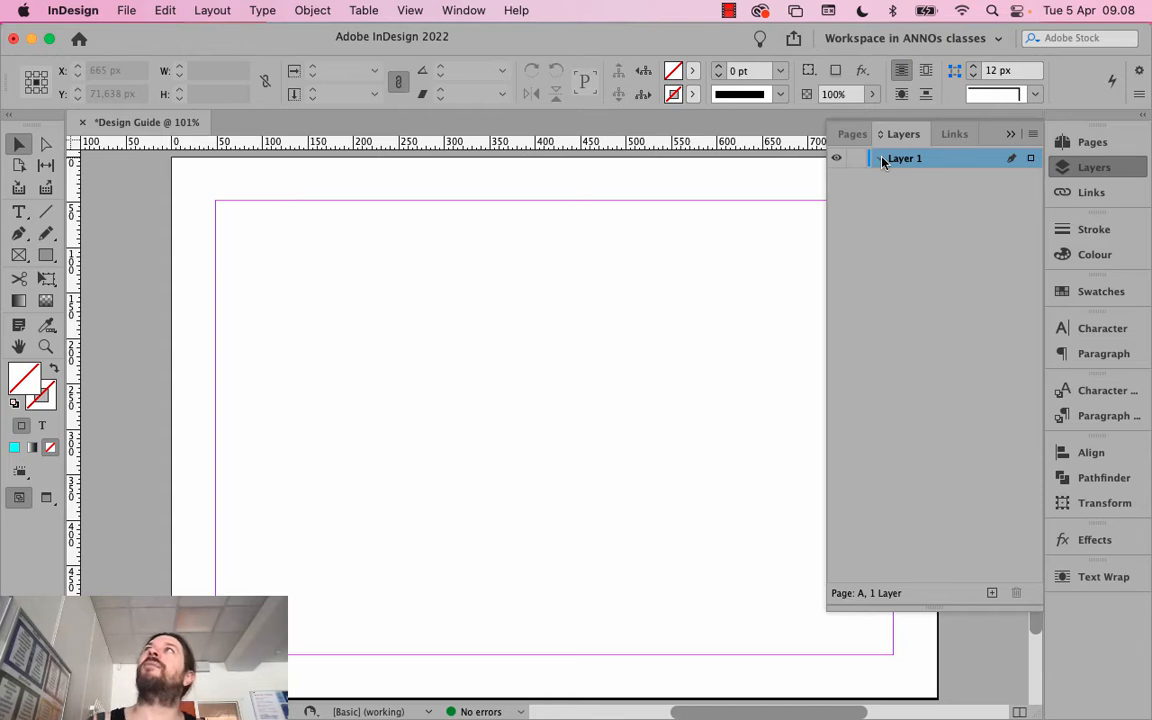
pyautogui.click(992, 594)
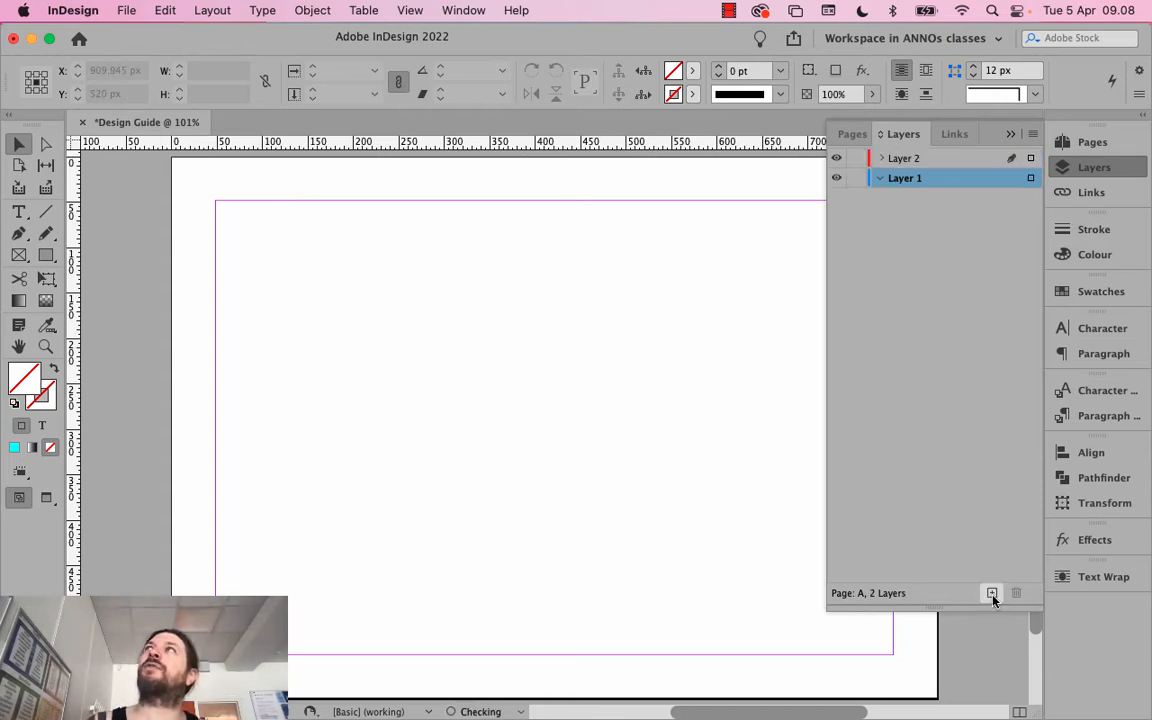
pyautogui.click(992, 594)
pyautogui.click(992, 594)
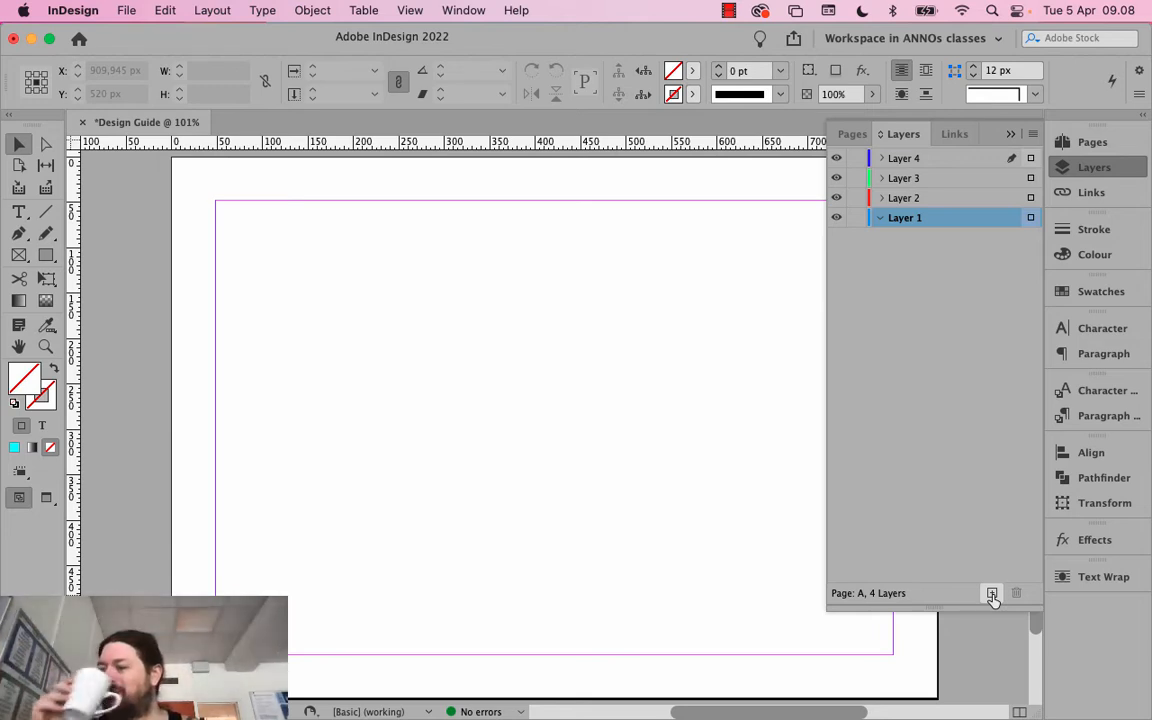
# Rename Layer 1 as "Background"
pyautogui.click(903, 218)
pyautogui.doubleClick(903, 218)
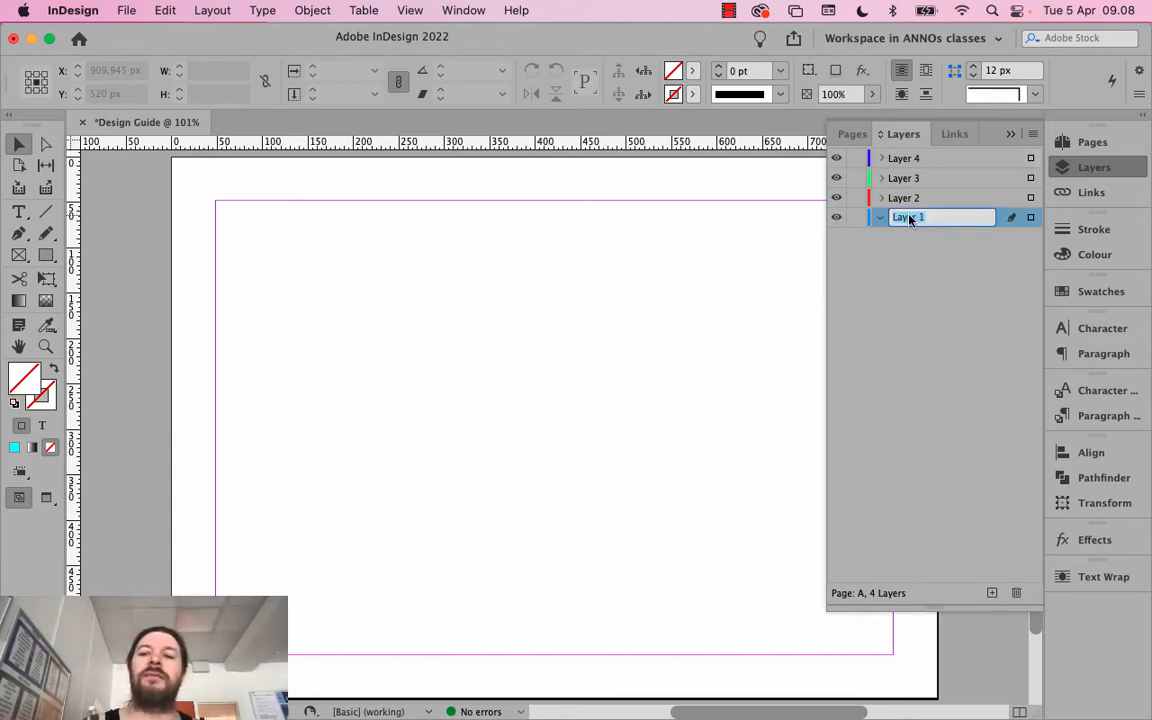
pyautogui.write('Background')
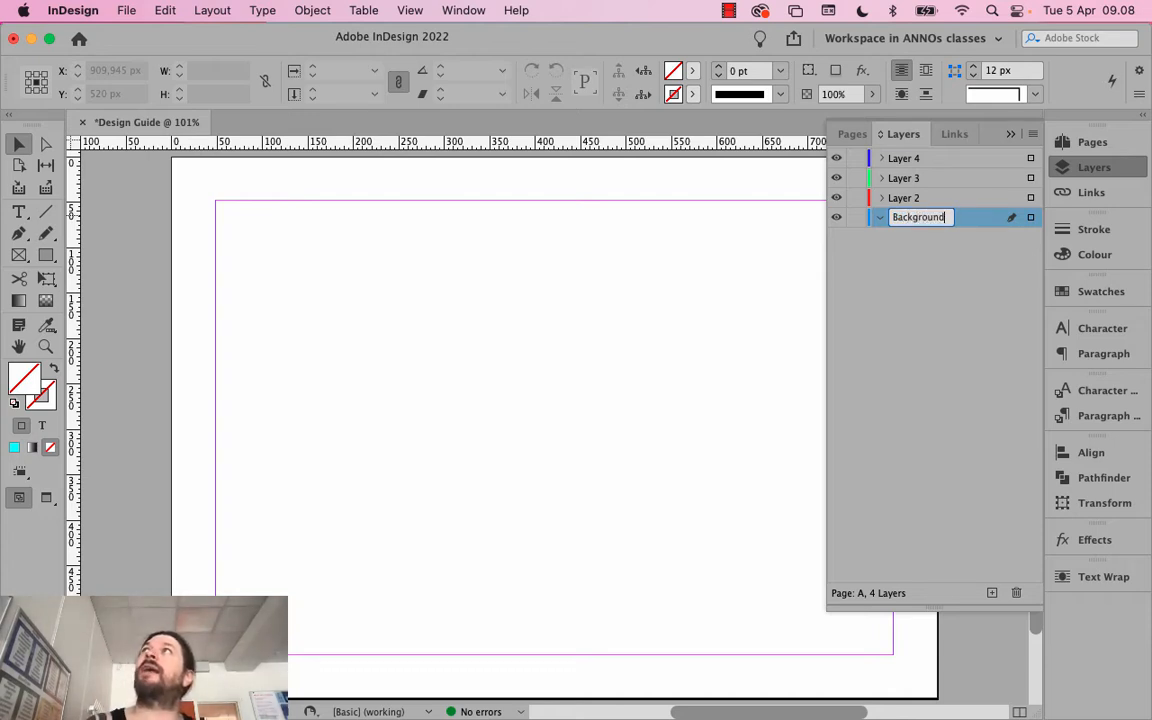
pyautogui.press('Return')
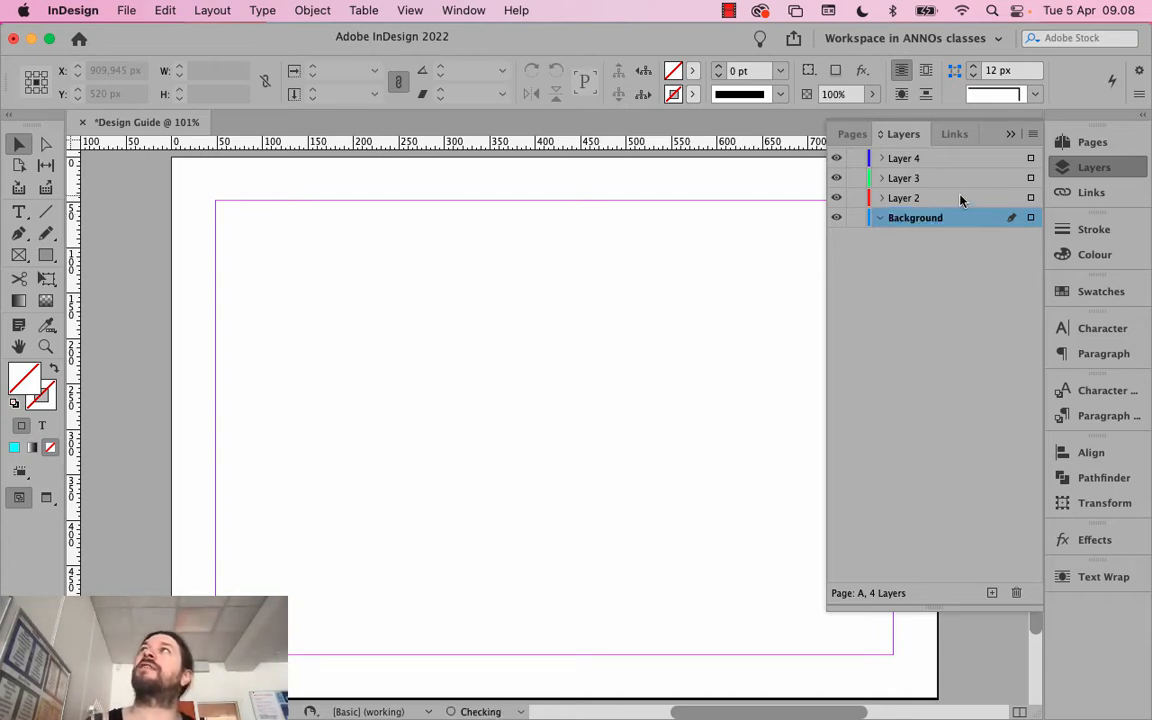
# Rename Layer 2 as "Text" and Layer 3 as "Graphic"
pyautogui.doubleClick(903, 198)
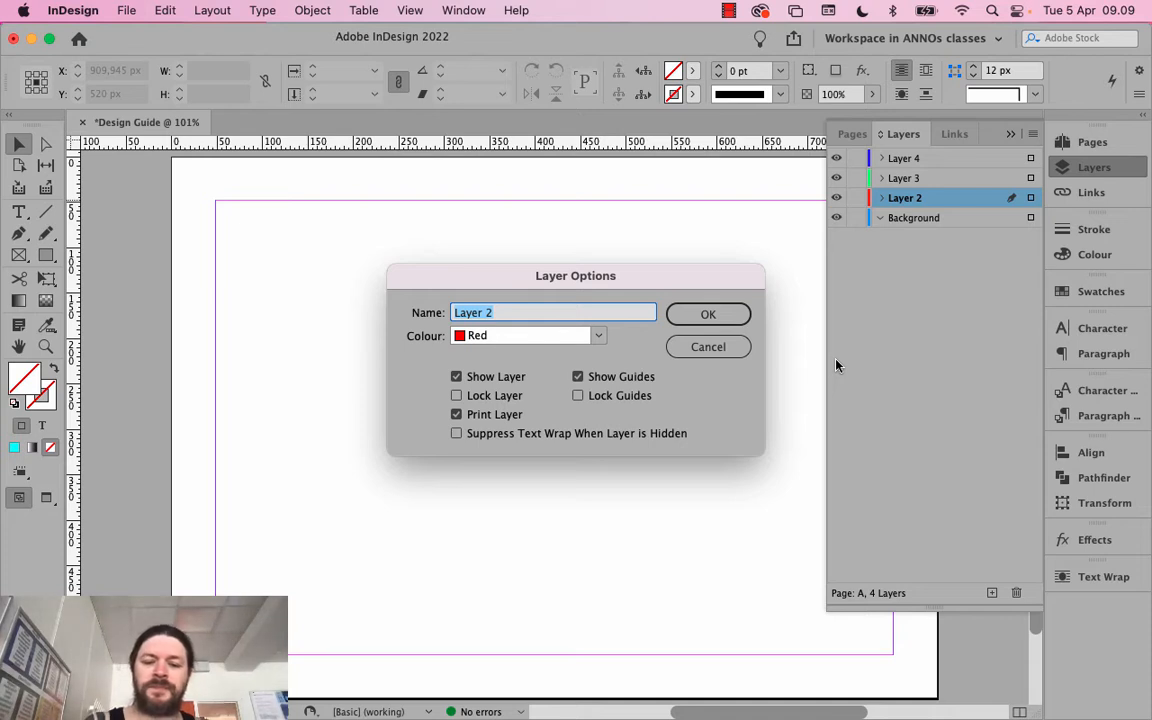
pyautogui.write('Text')
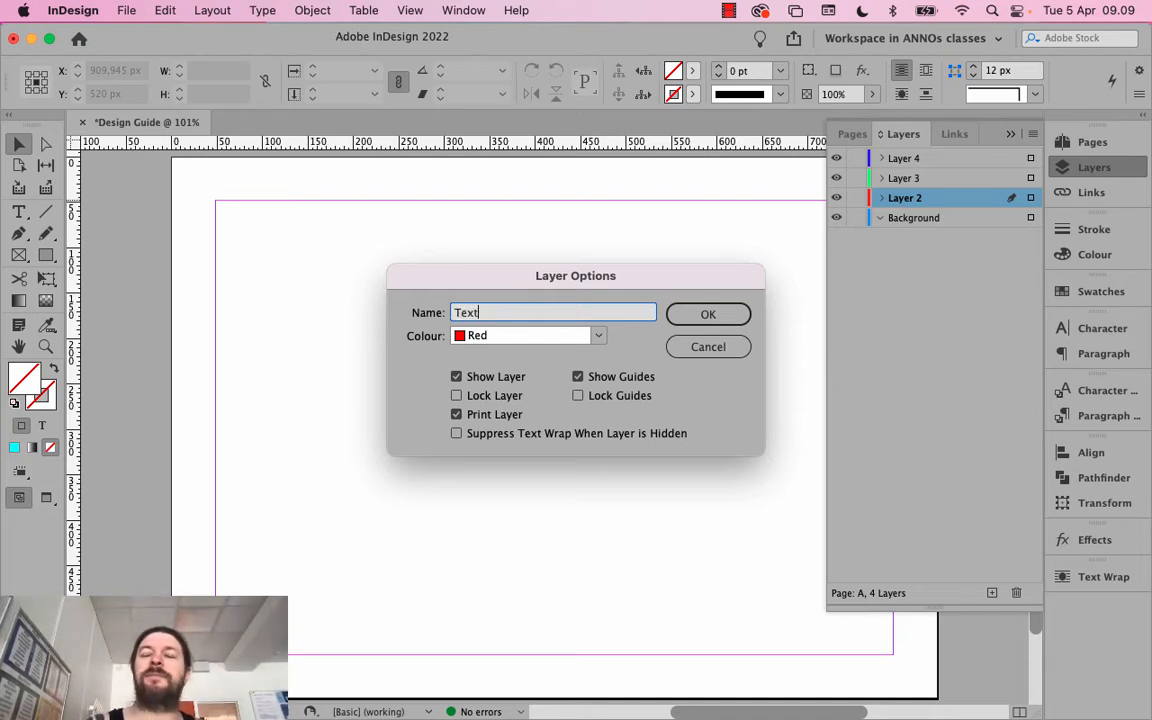
pyautogui.click(725, 313)
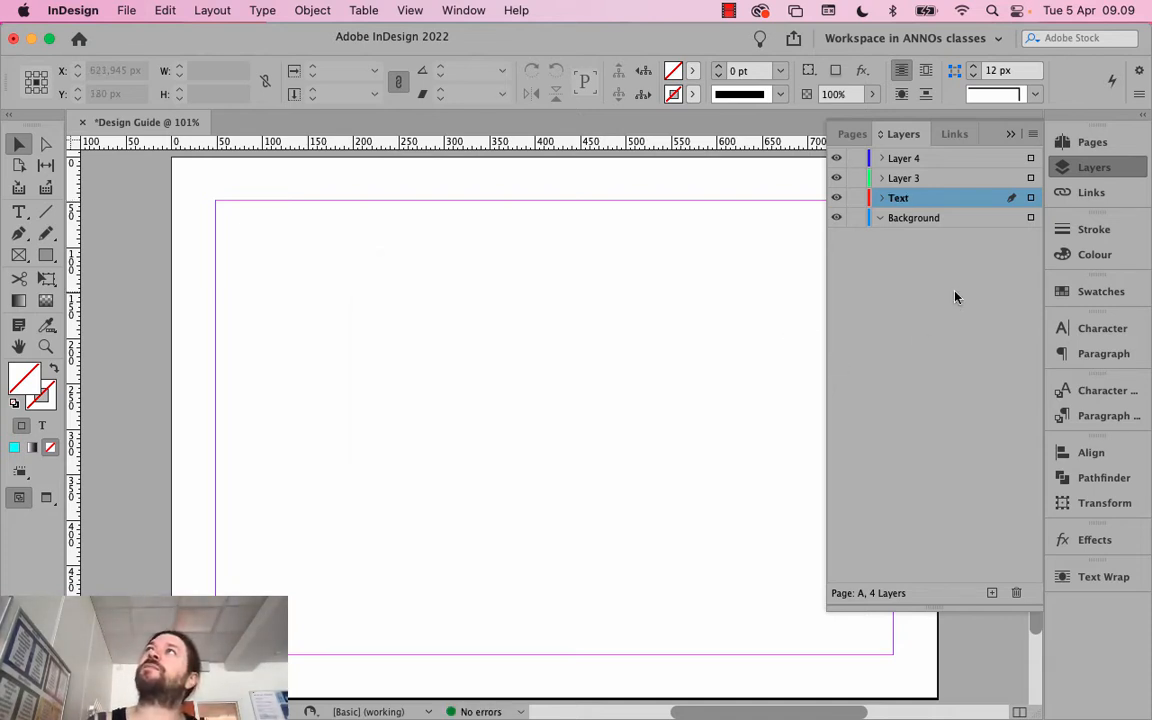
pyautogui.doubleClick(910, 181)
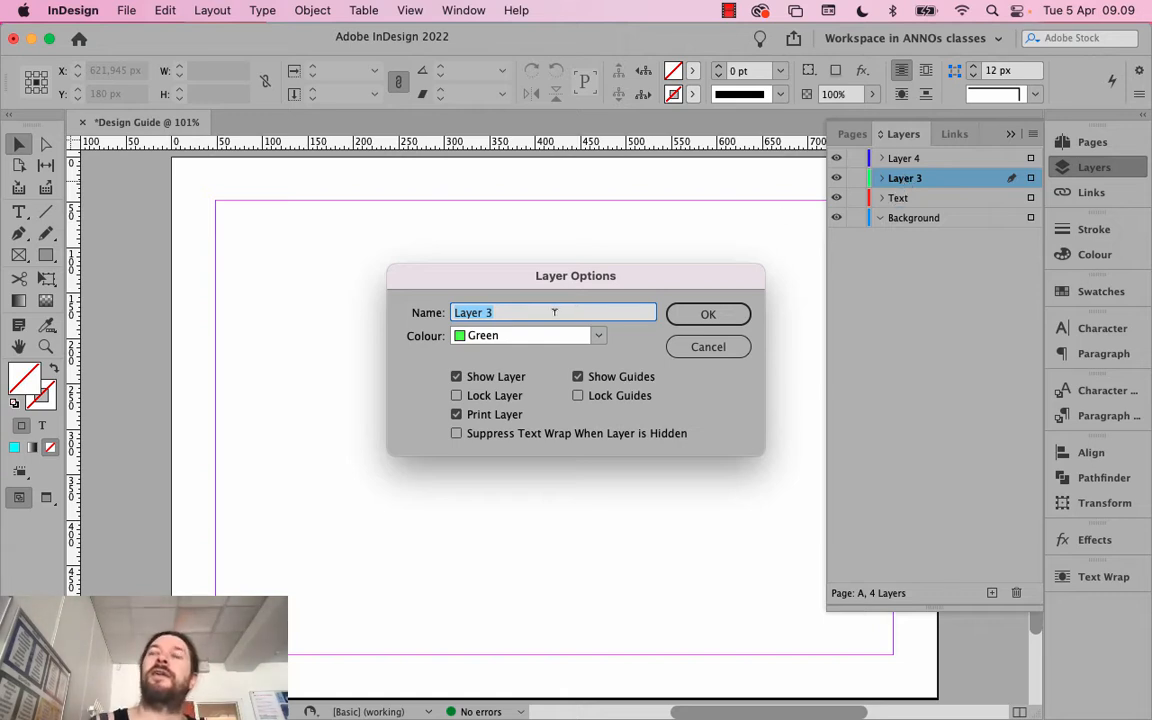
pyautogui.write('Graphic')
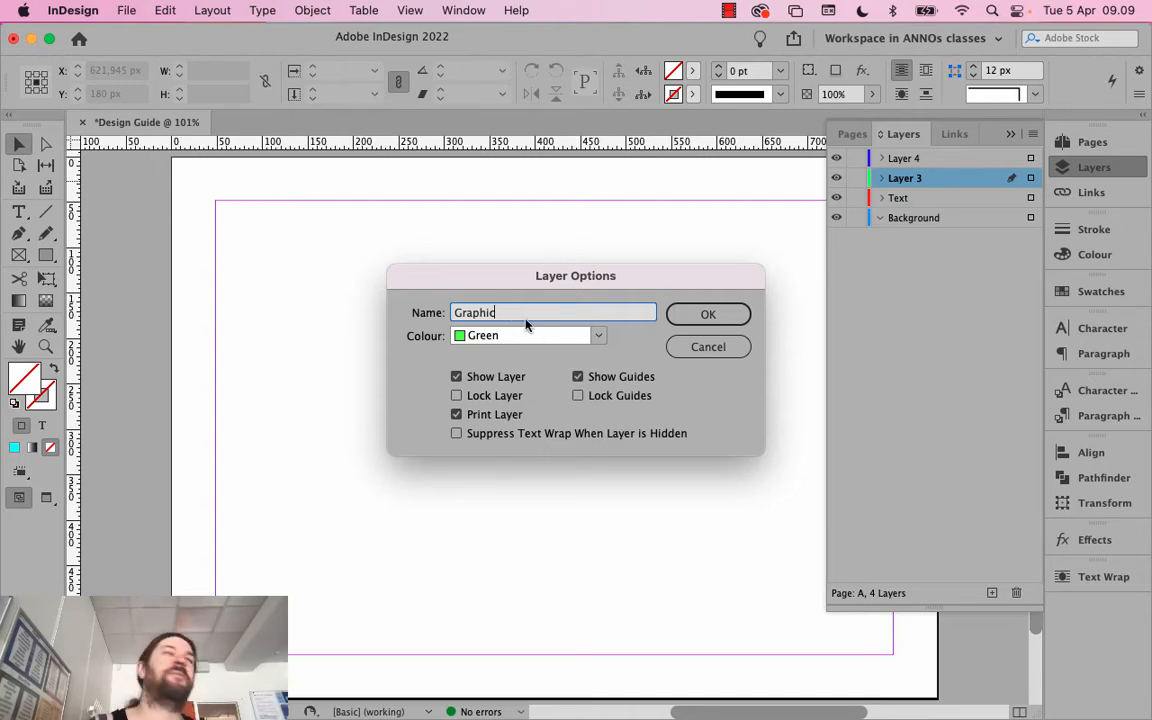
pyautogui.click(678, 316)
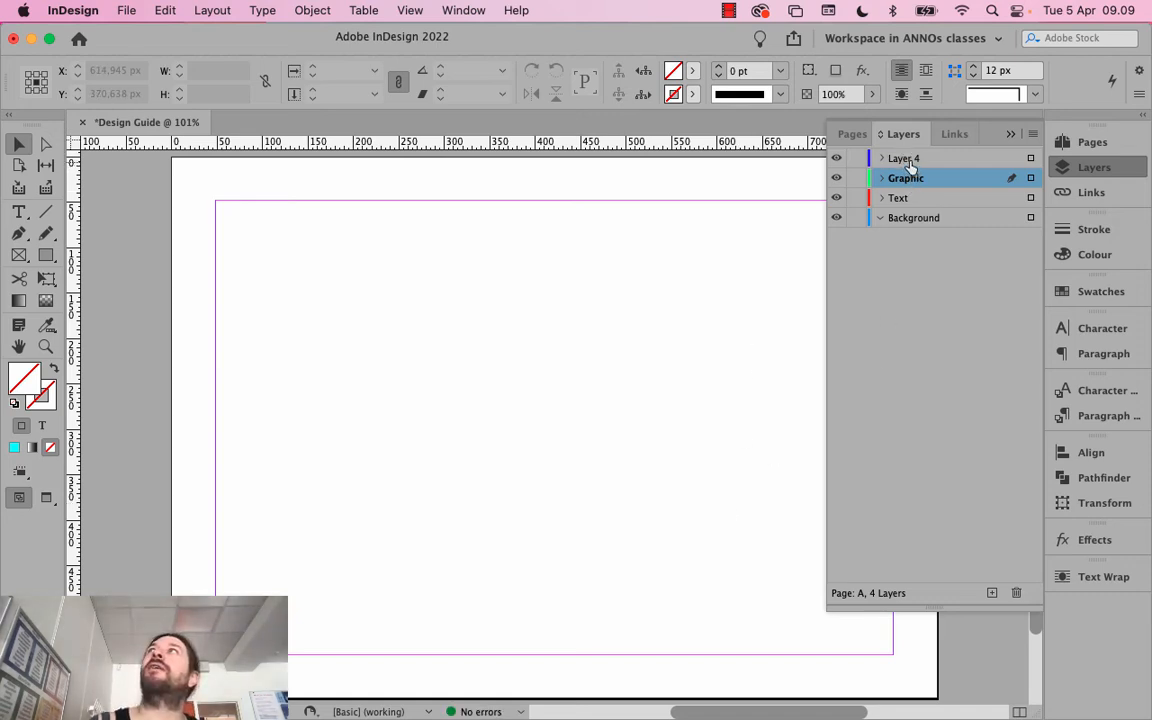
# Rename Layer 4 as "Header & Footers"
pyautogui.click(905, 160)
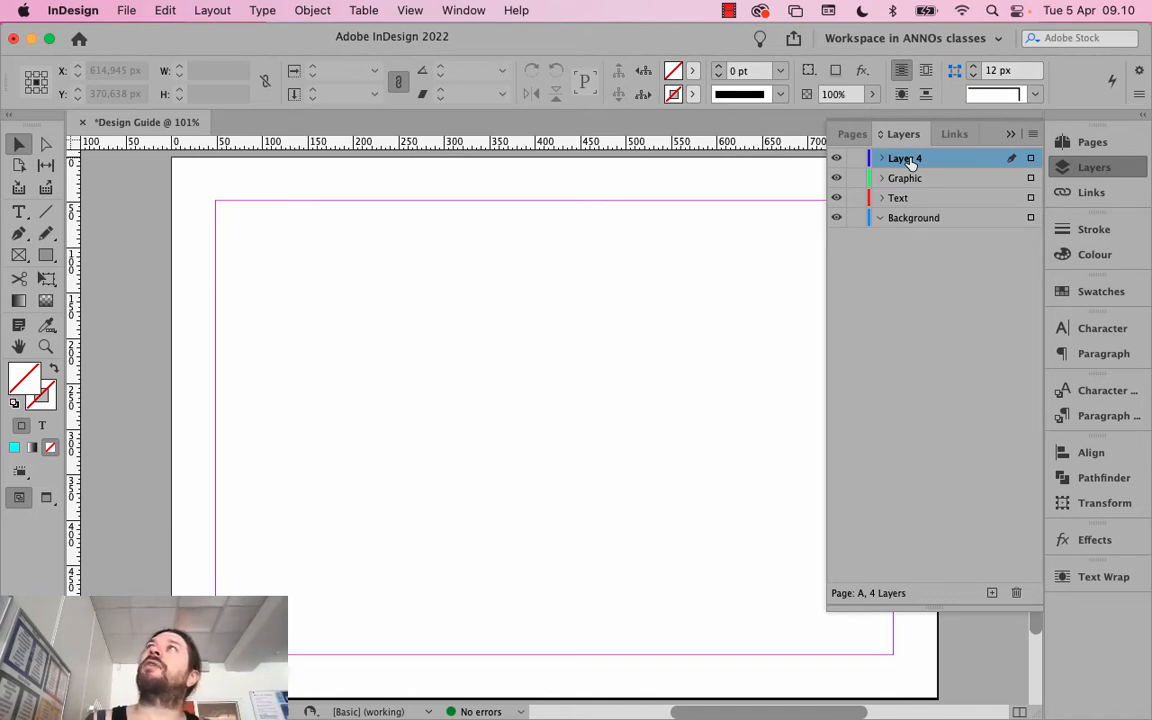
pyautogui.doubleClick(906, 160)
pyautogui.moveTo(591, 284); pyautogui.dragTo(540, 279)
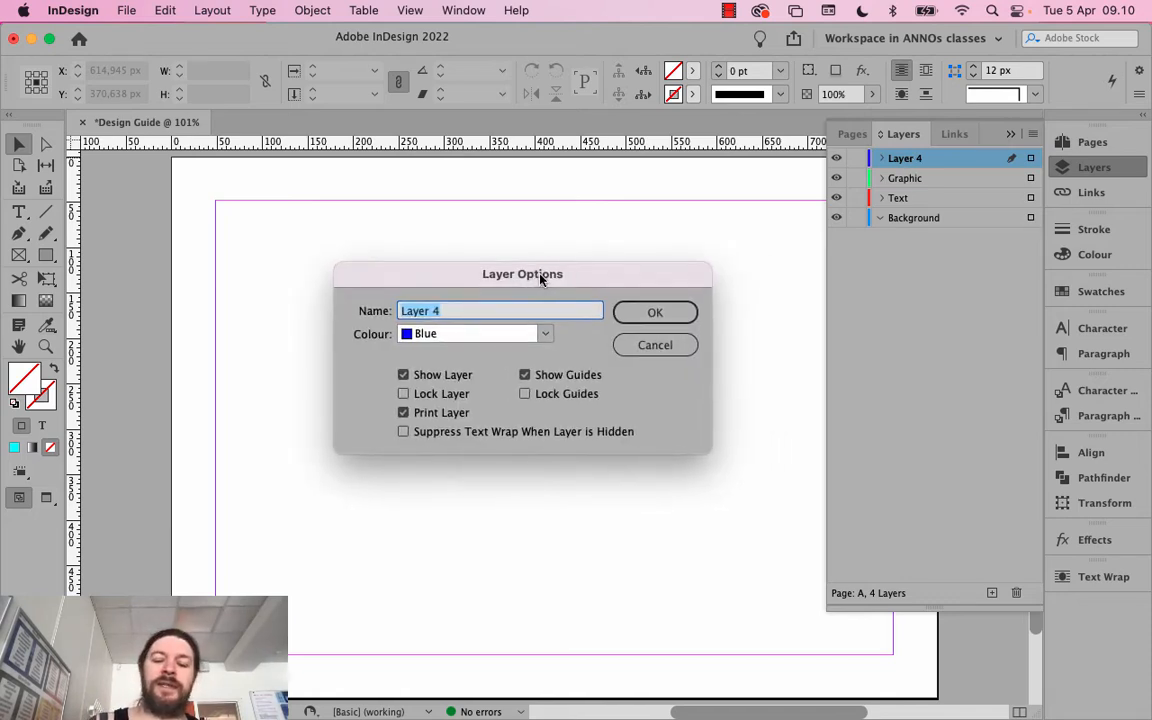
pyautogui.write('Header')
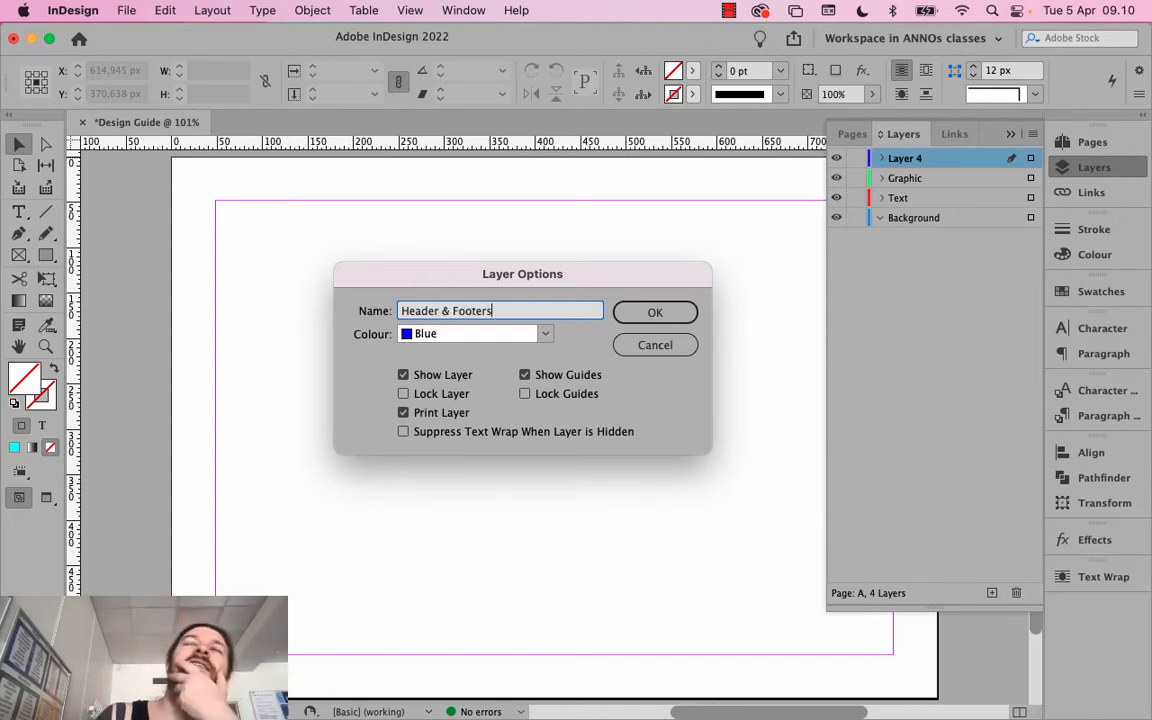
pyautogui.click(652, 313)
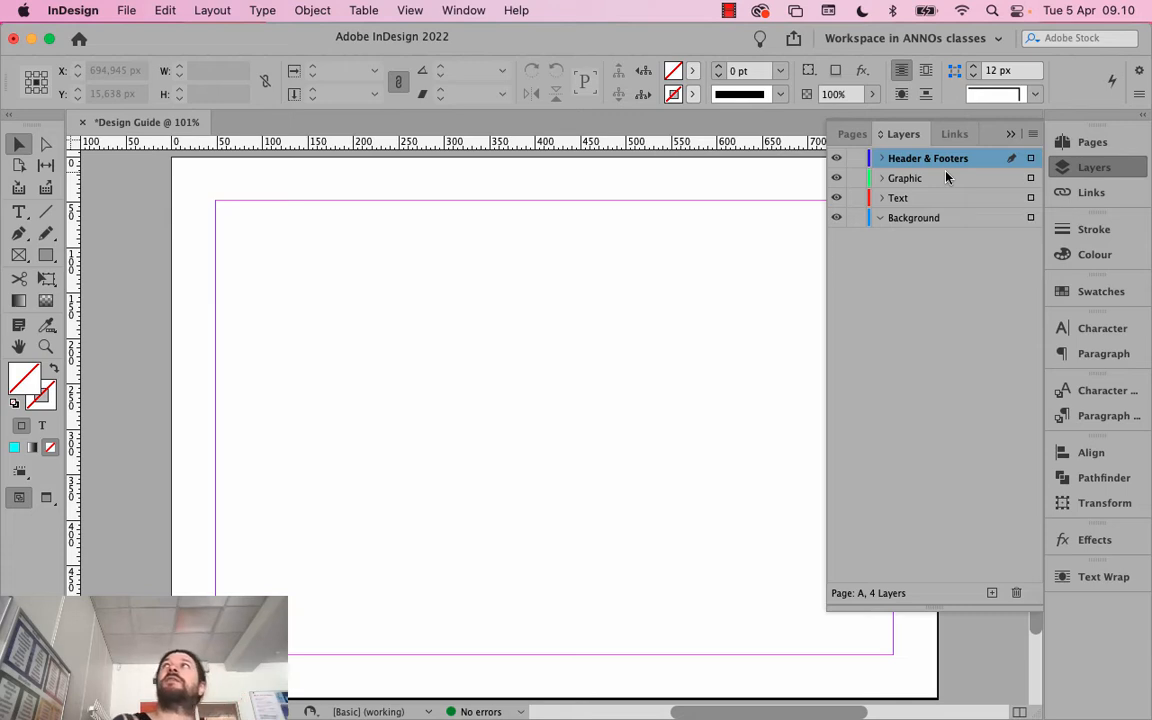
pyautogui.click(1075, 167)
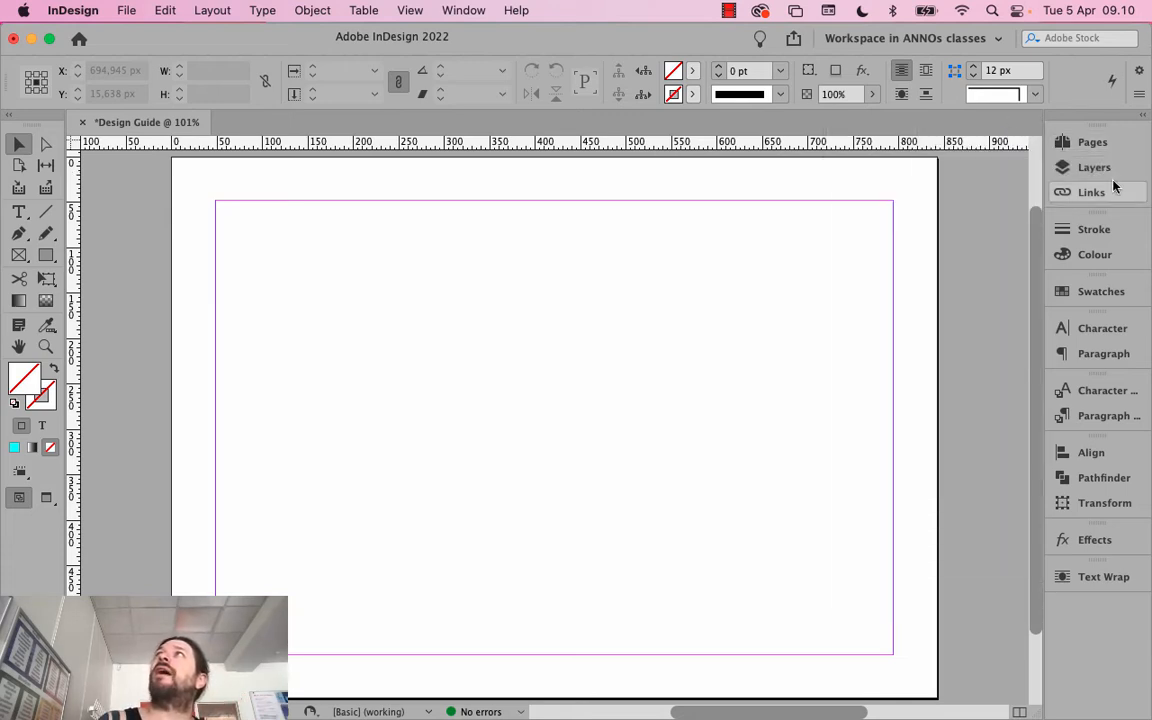
pyautogui.click(1072, 166)
pyautogui.click(1072, 145)
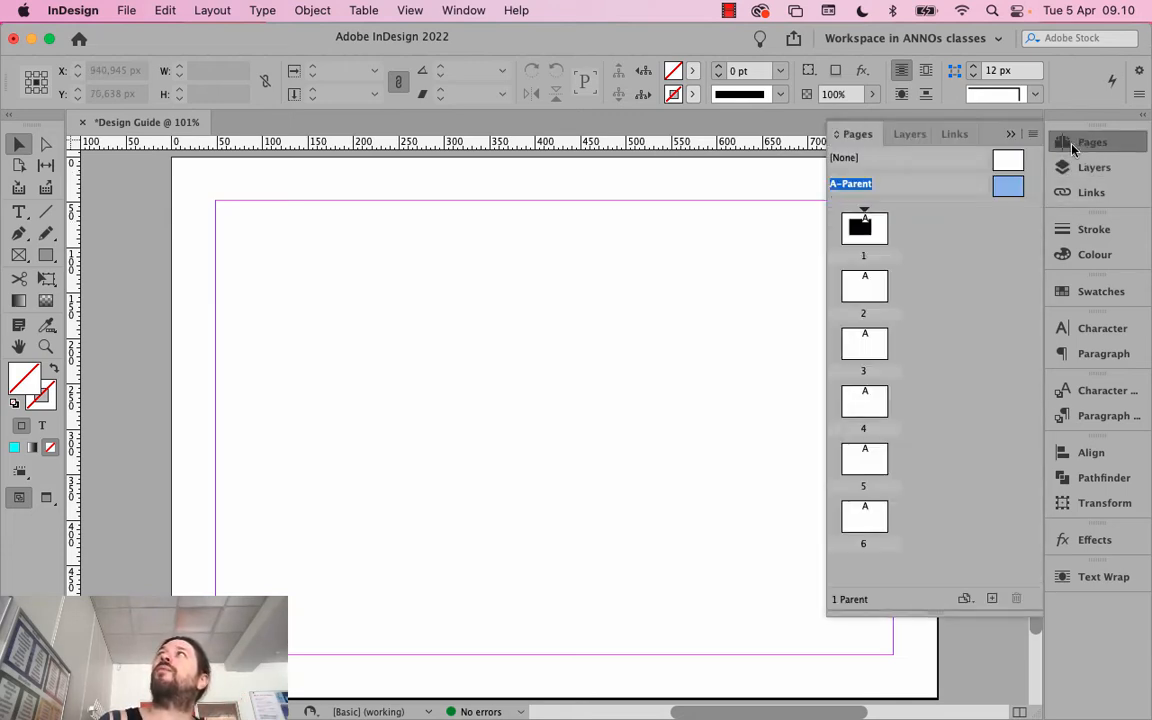
pyautogui.rightClick(852, 187)
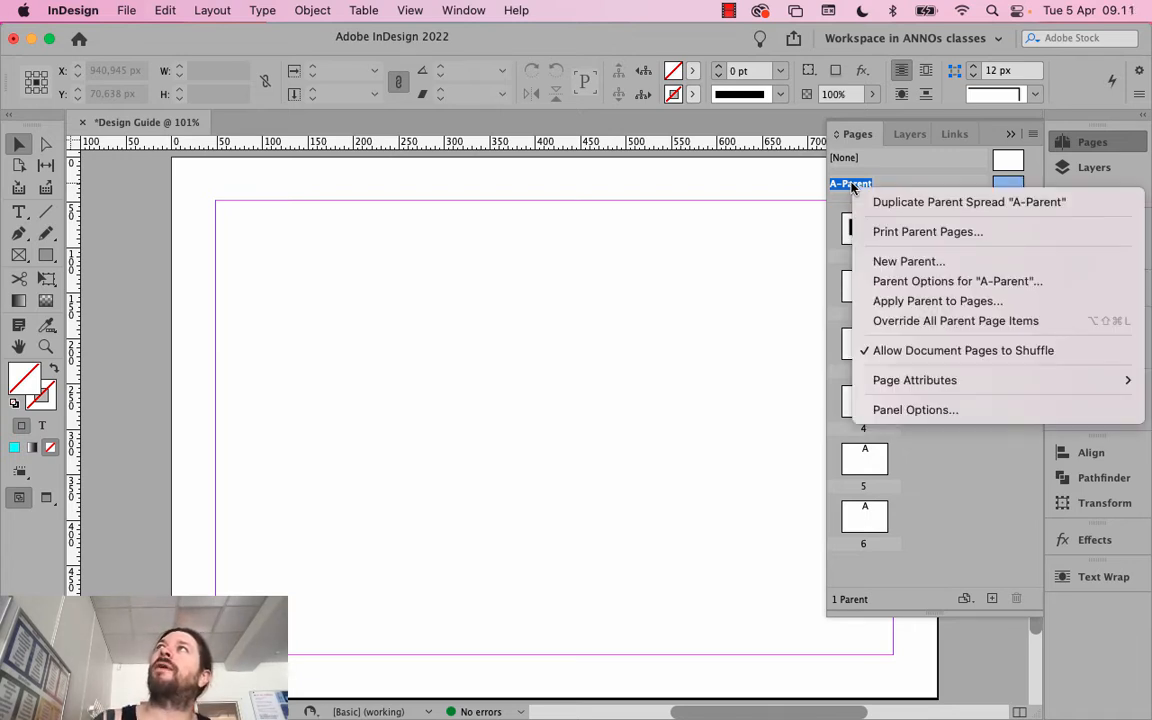
pyautogui.press('Escape')
pyautogui.click(1110, 166)
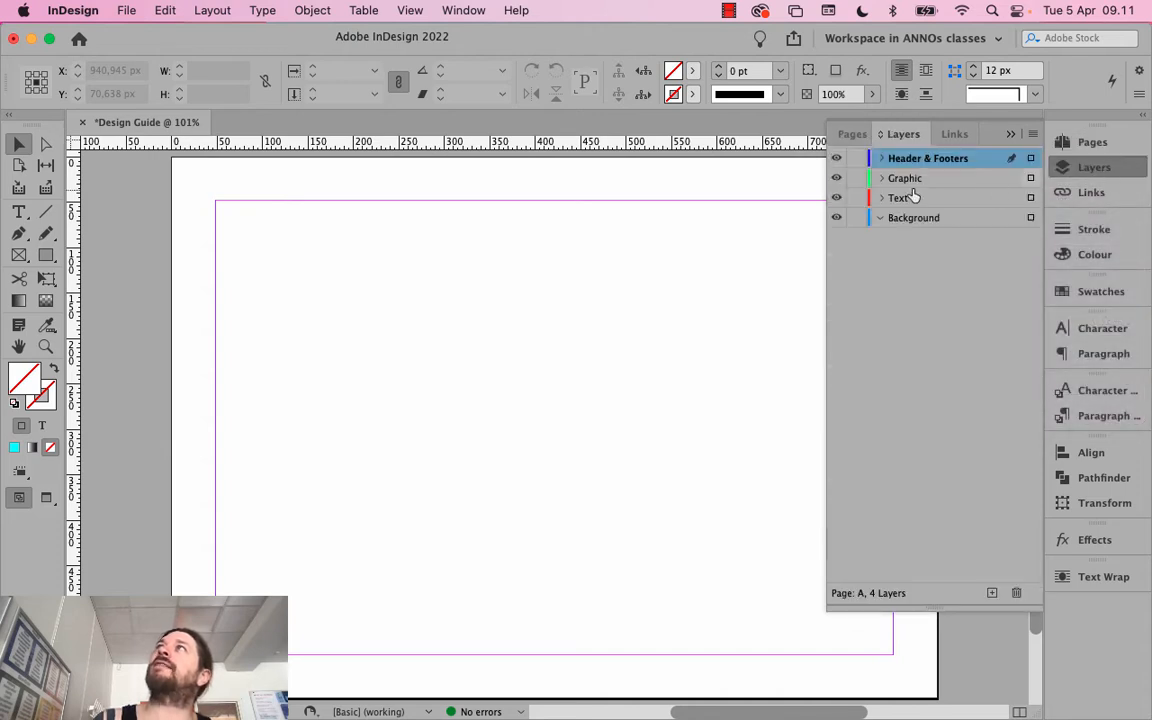
# Create a one-page landscape A4 parent with prefix B and name "Parent", and enlarge the parent page list to show it
pyautogui.click(1093, 144)
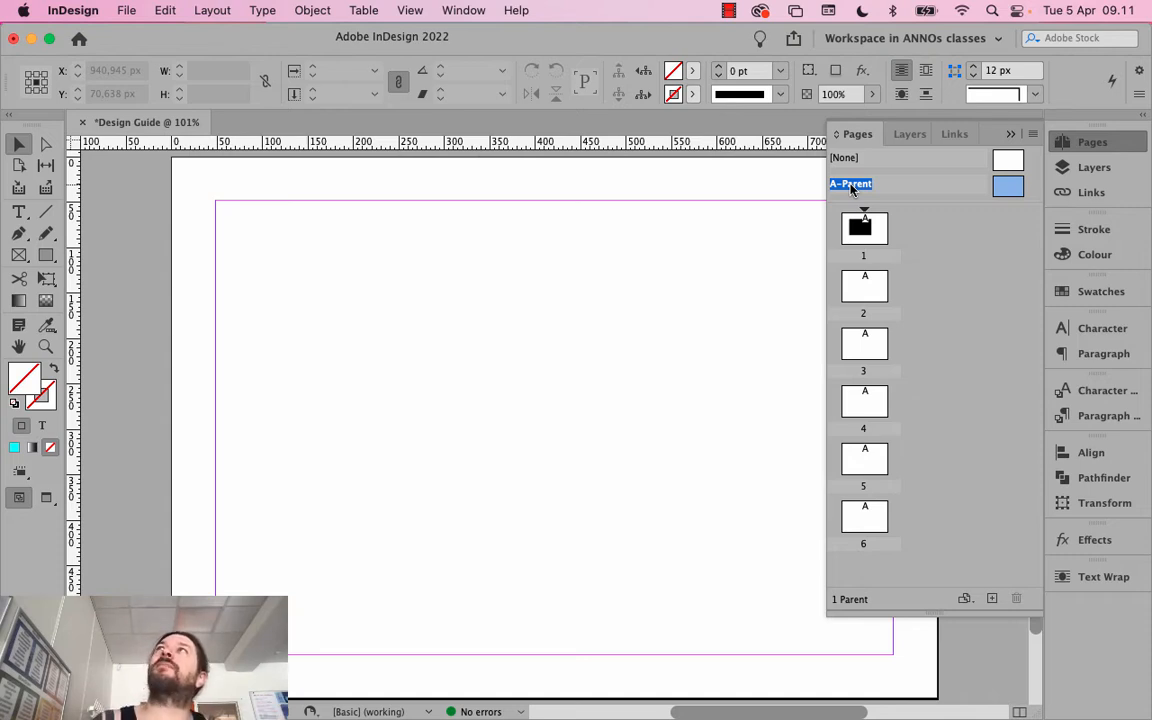
pyautogui.rightClick(847, 190)
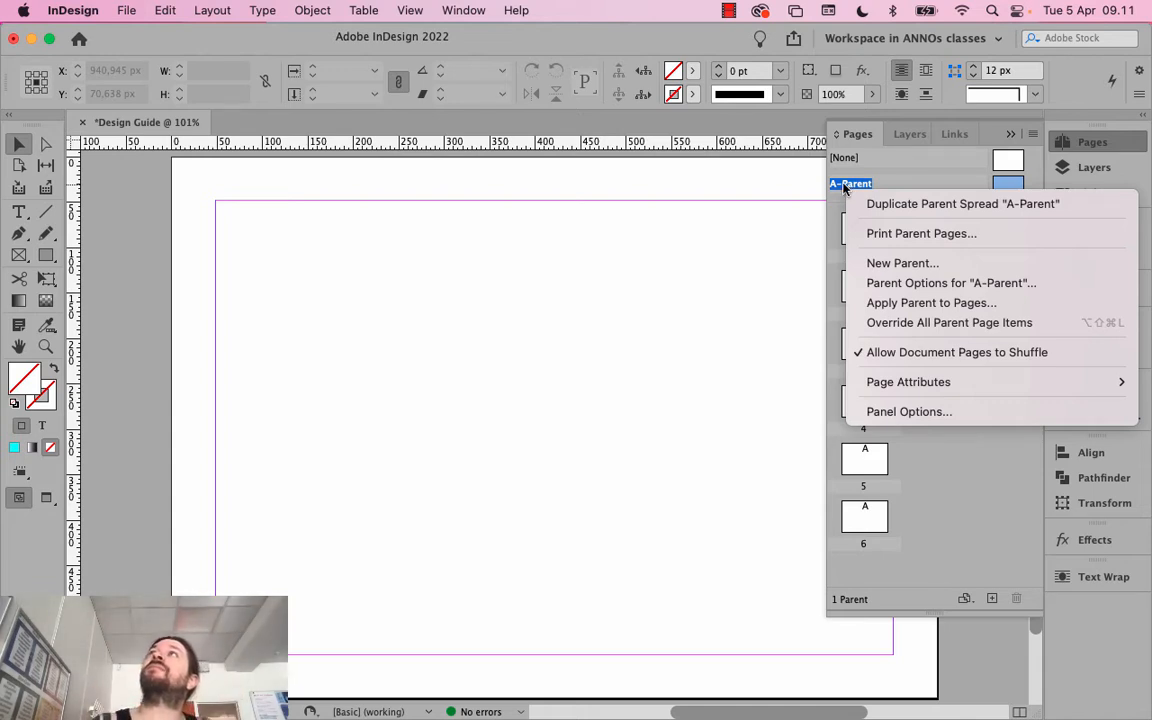
pyautogui.click(901, 264)
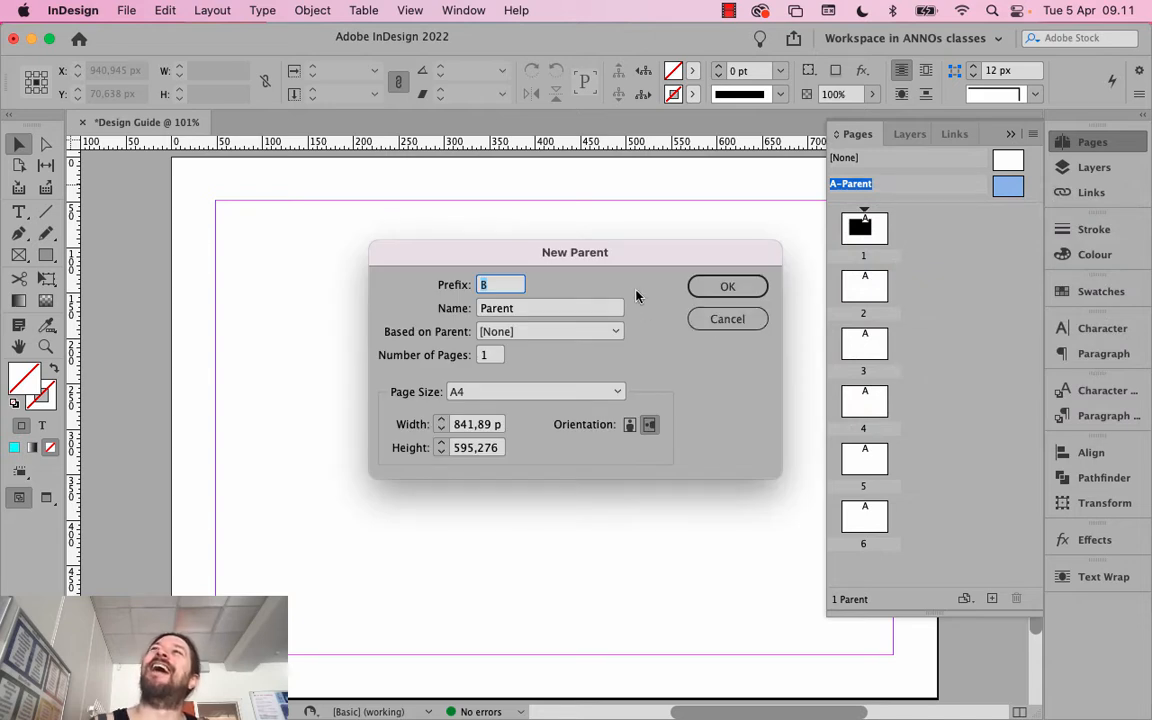
pyautogui.click(727, 286)
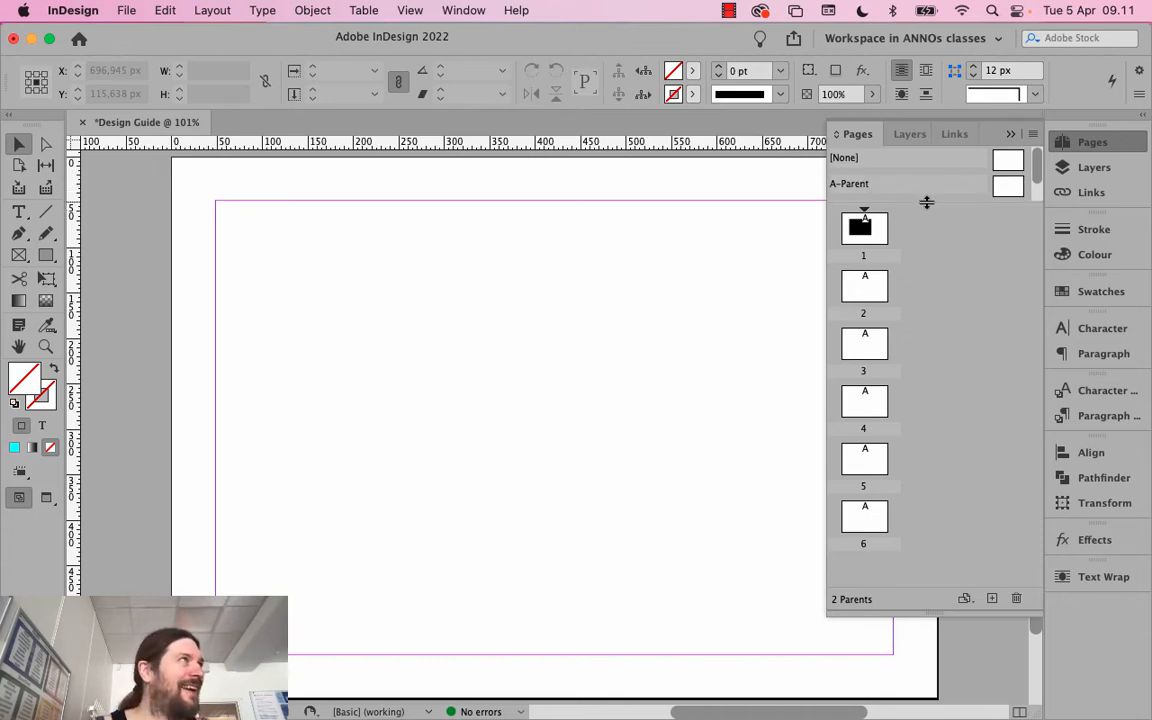
pyautogui.moveTo(920, 201); pyautogui.dragTo(923, 278)
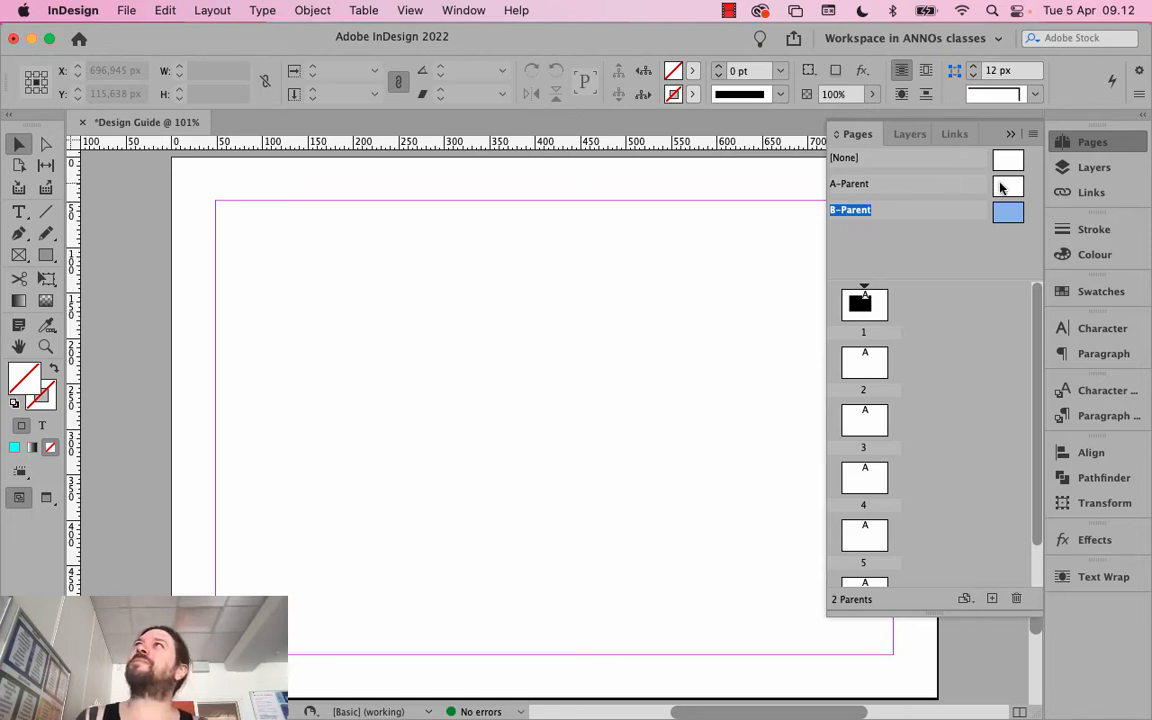
# In the options of the A-Parent page, set the prefix to C and the name to "Content"
pyautogui.click(848, 185)
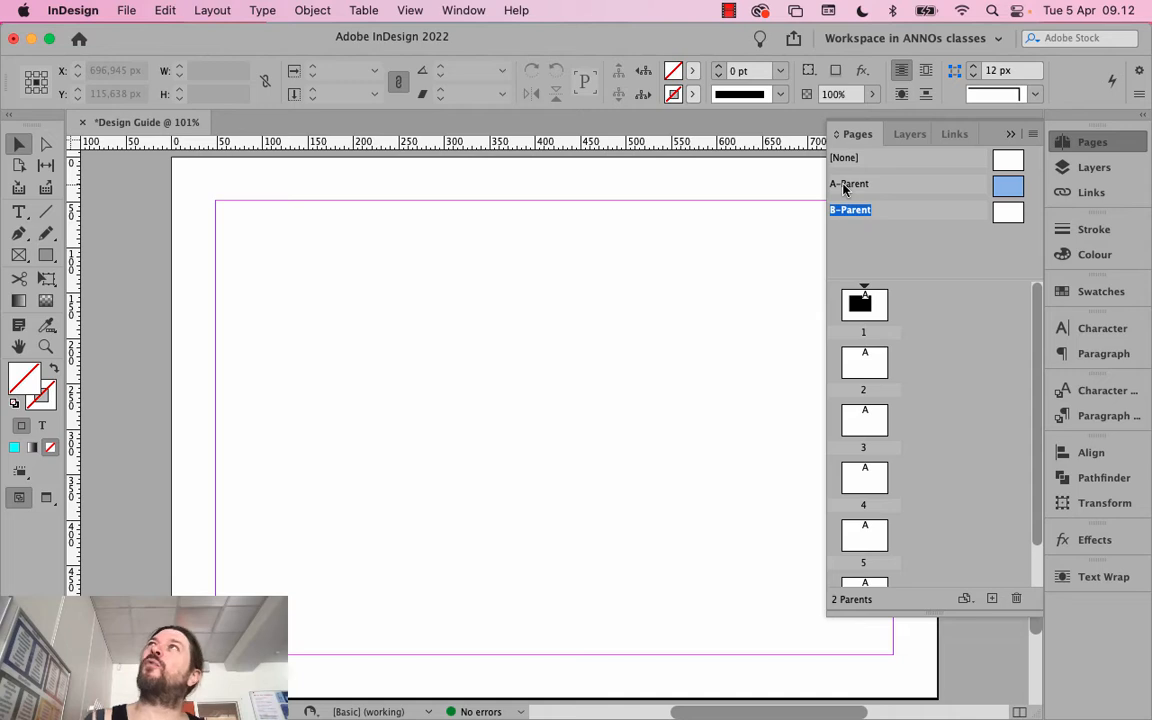
pyautogui.rightClick(845, 188)
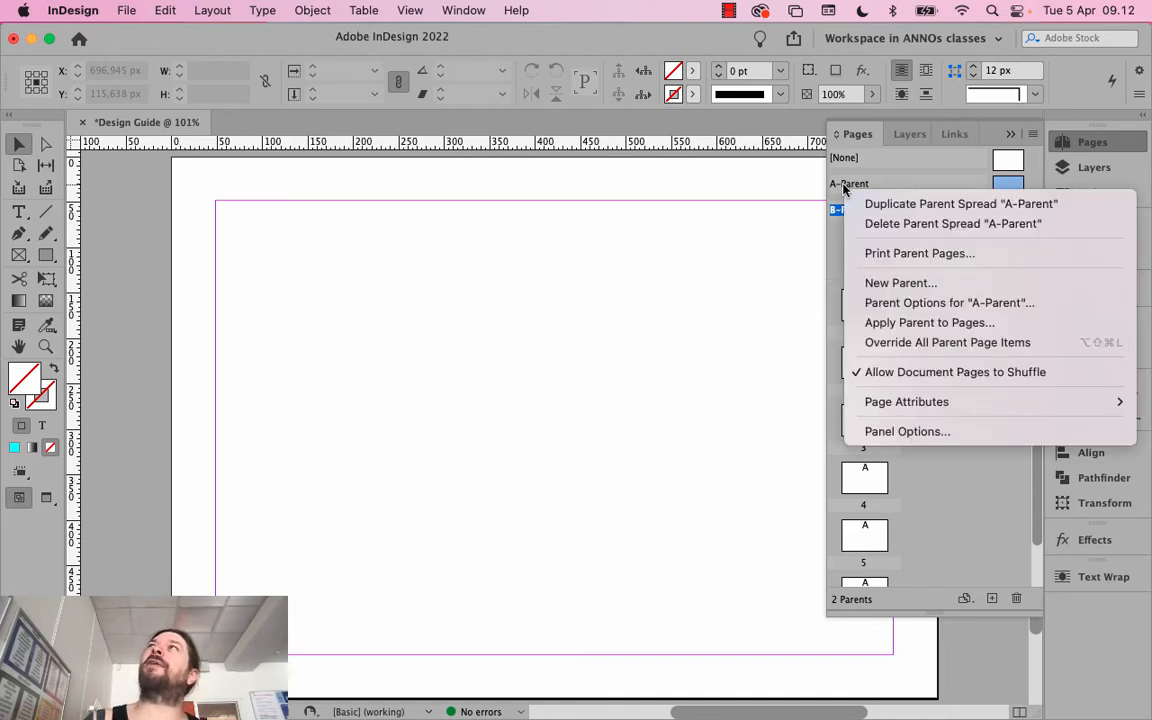
pyautogui.click(967, 310)
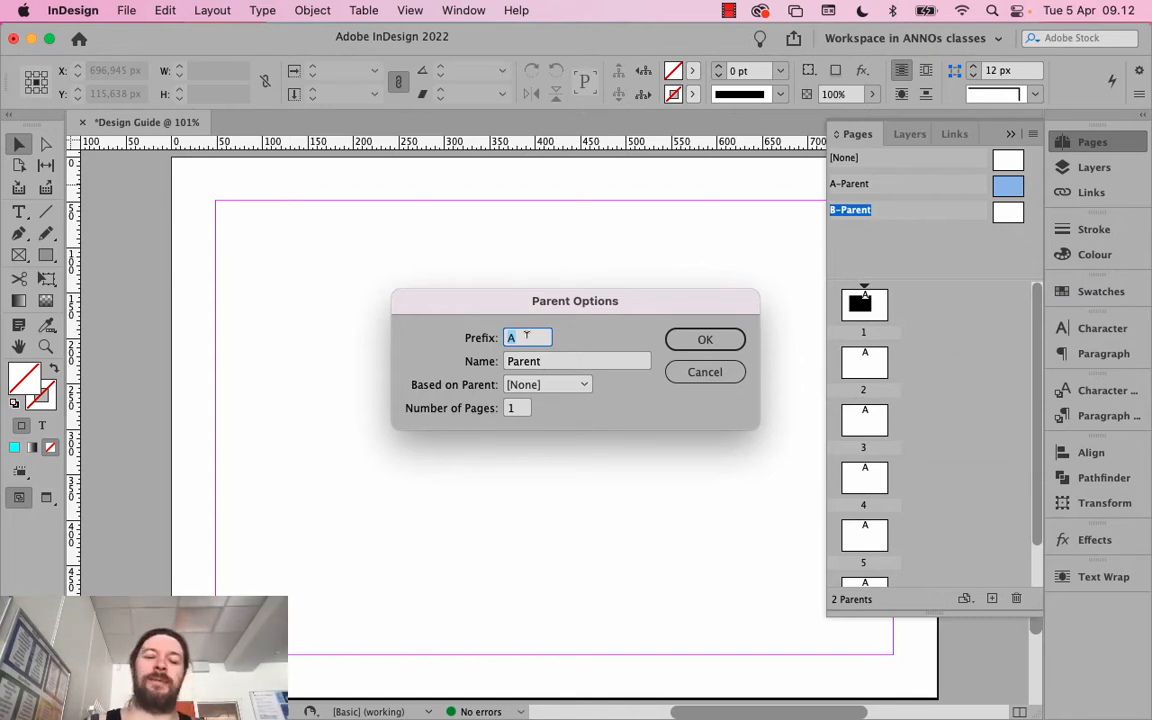
pyautogui.write('C')
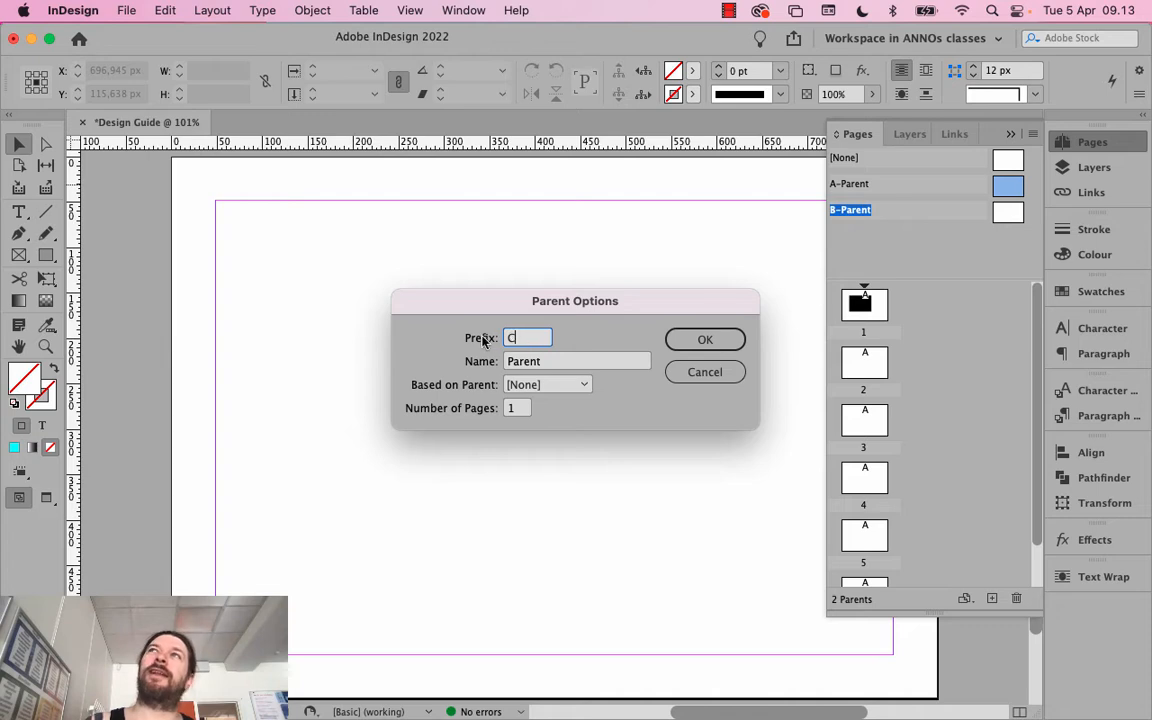
pyautogui.doubleClick(527, 364)
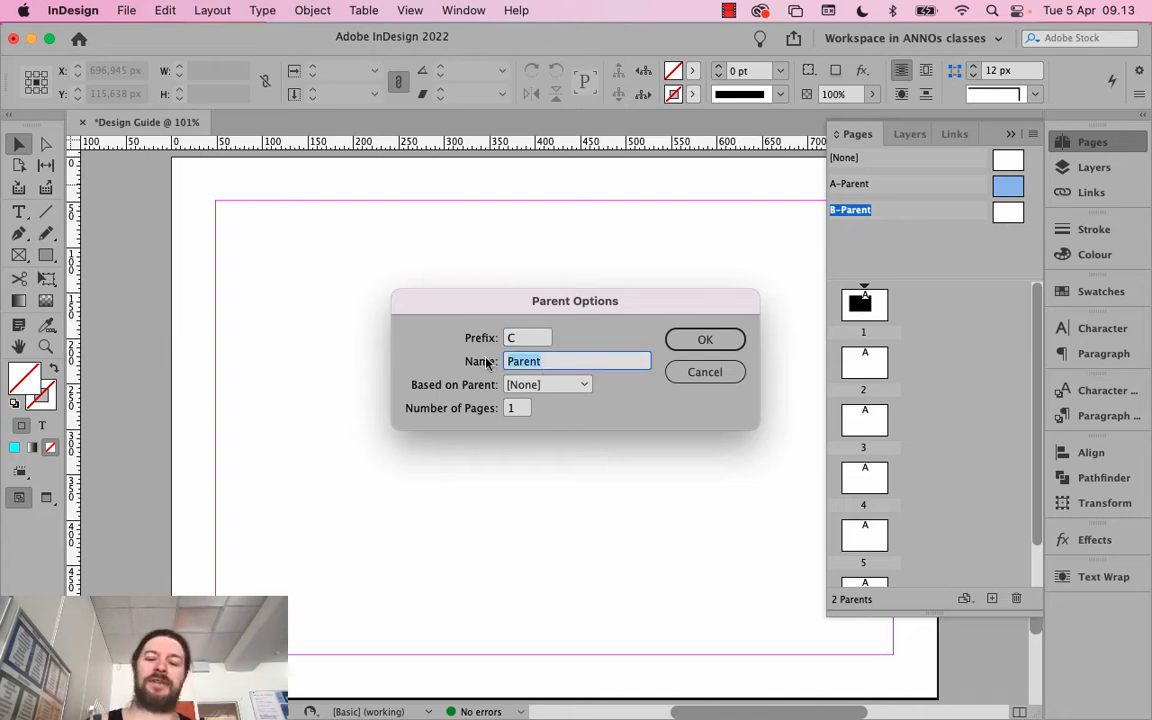
pyautogui.write('Content')
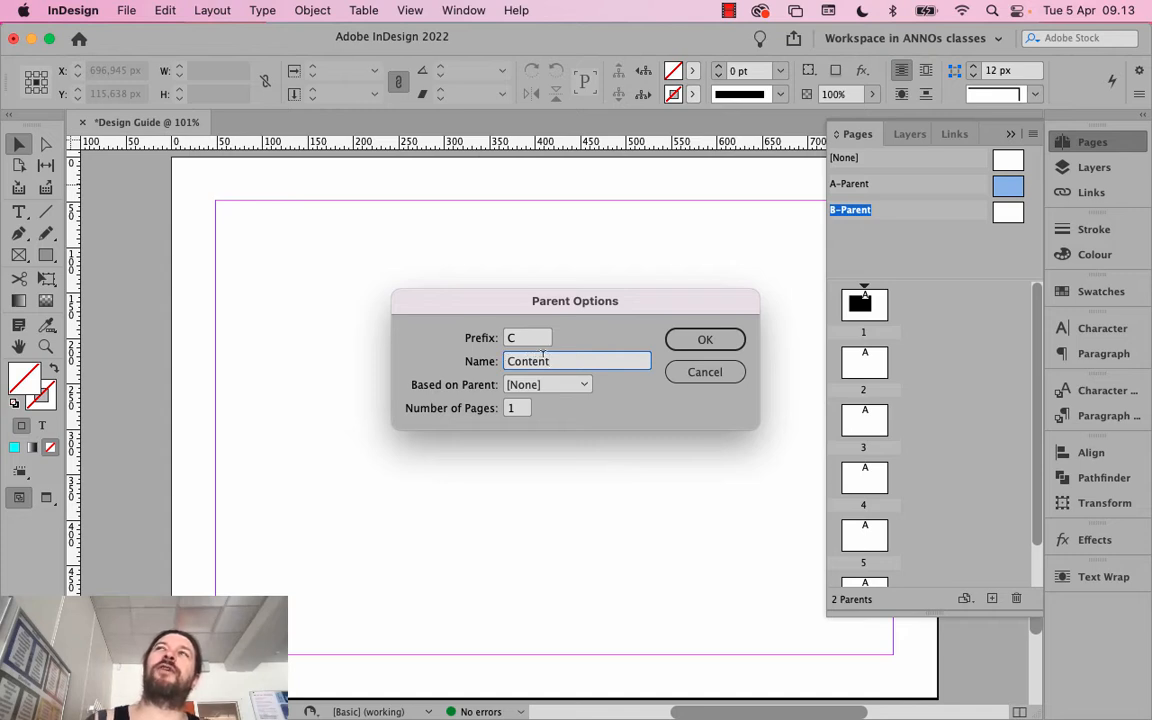
# Try the prefix I and the name "Indhold" for the same parent page
pyautogui.moveTo(516, 338); pyautogui.dragTo(500, 337)
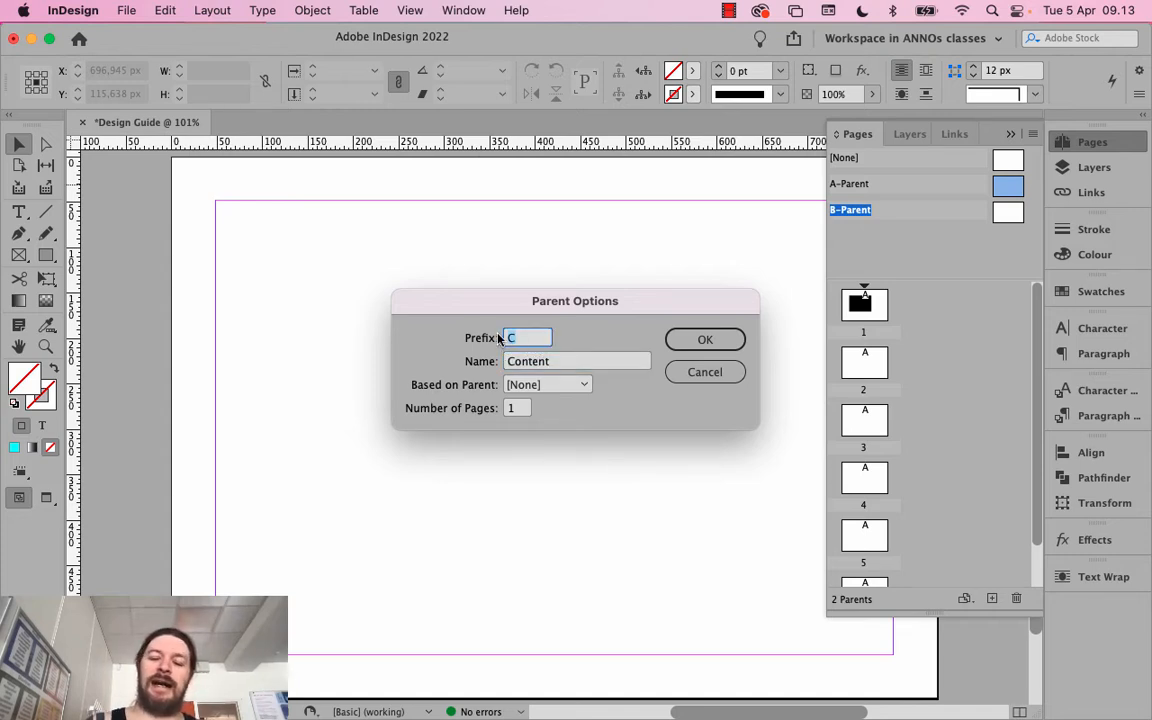
pyautogui.write('I')
pyautogui.doubleClick(535, 362)
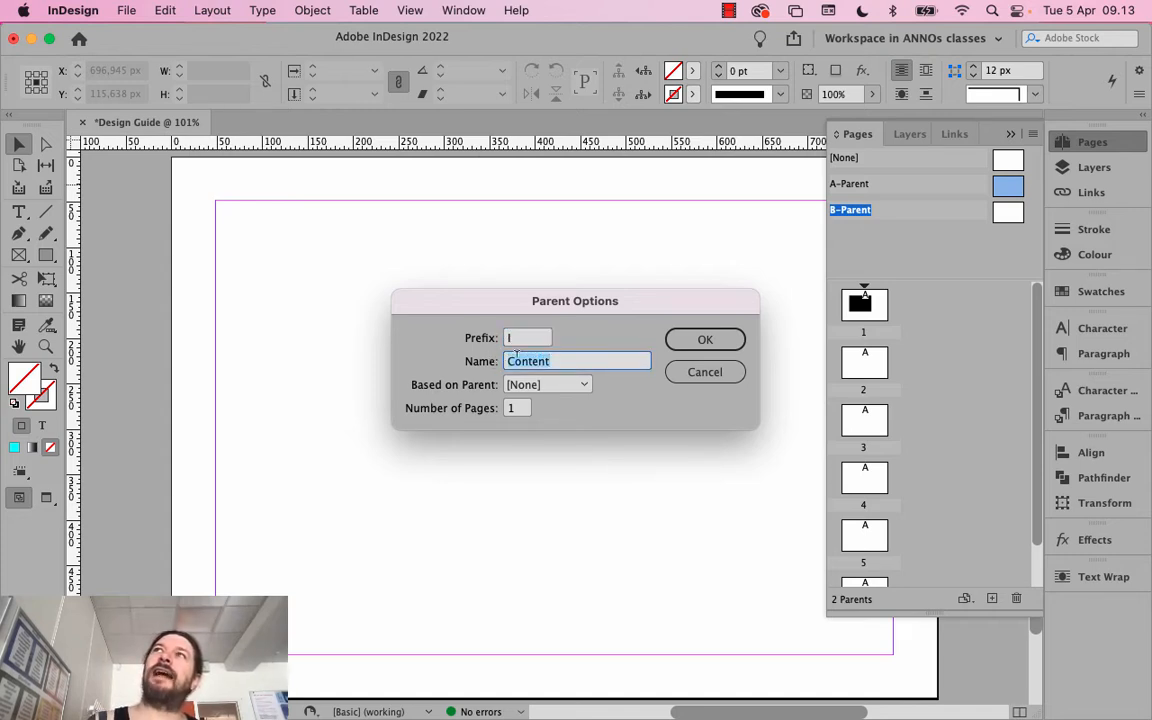
pyautogui.write('Indhold')
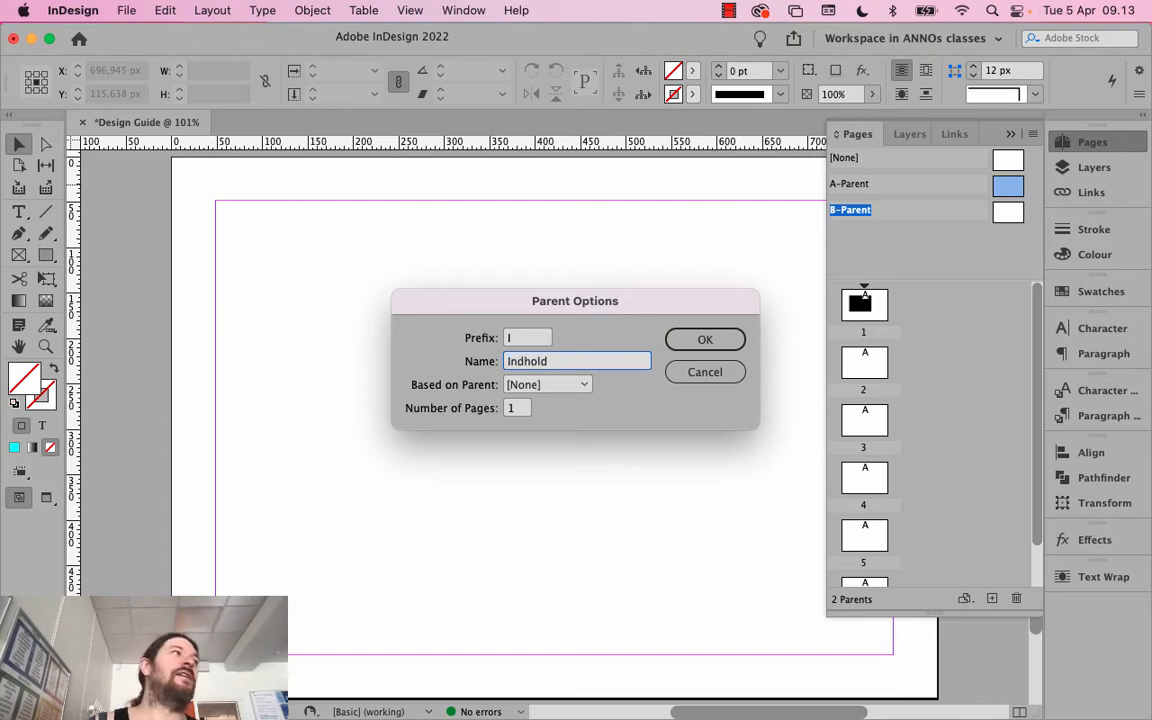
# Set the parent page's prefix back to C and its name to "Content", and apply the options
pyautogui.moveTo(530, 338); pyautogui.dragTo(506, 338)
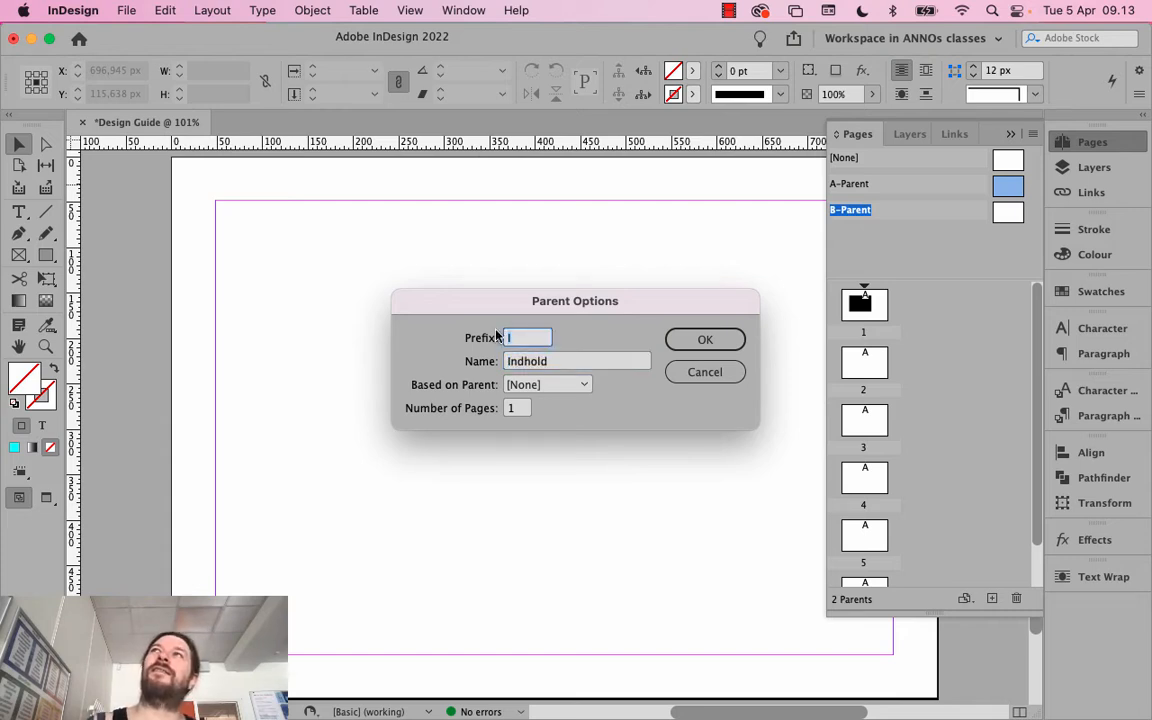
pyautogui.write('C')
pyautogui.doubleClick(545, 362)
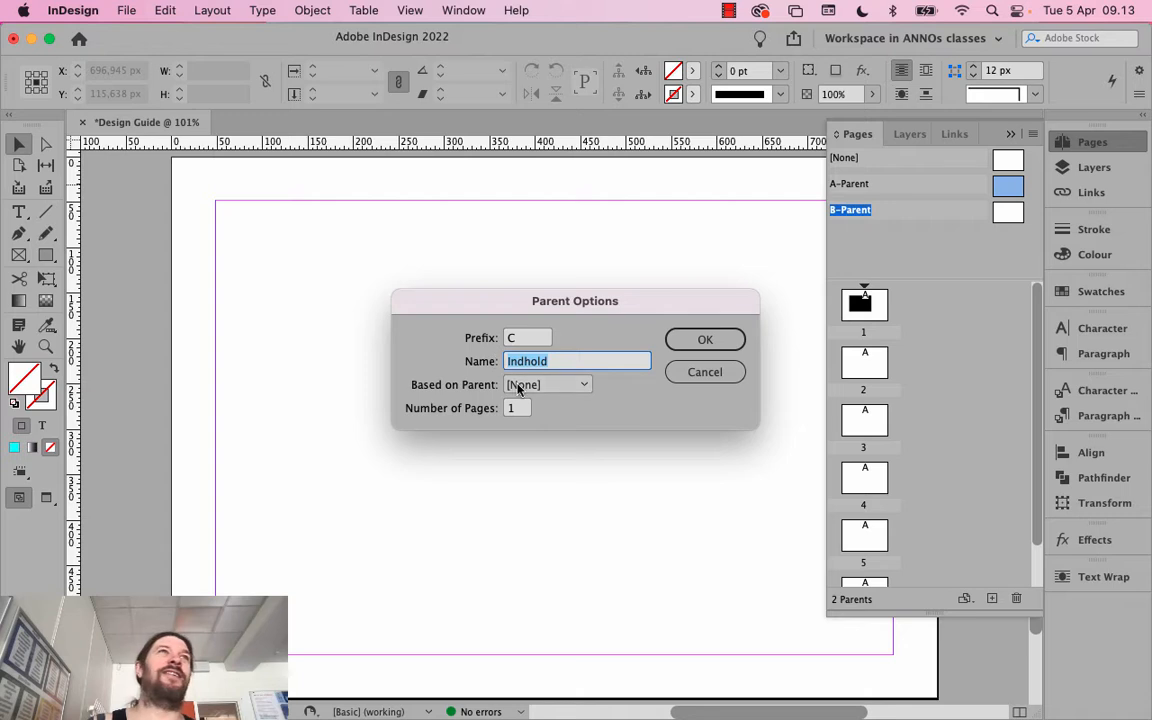
pyautogui.write('Contnt')
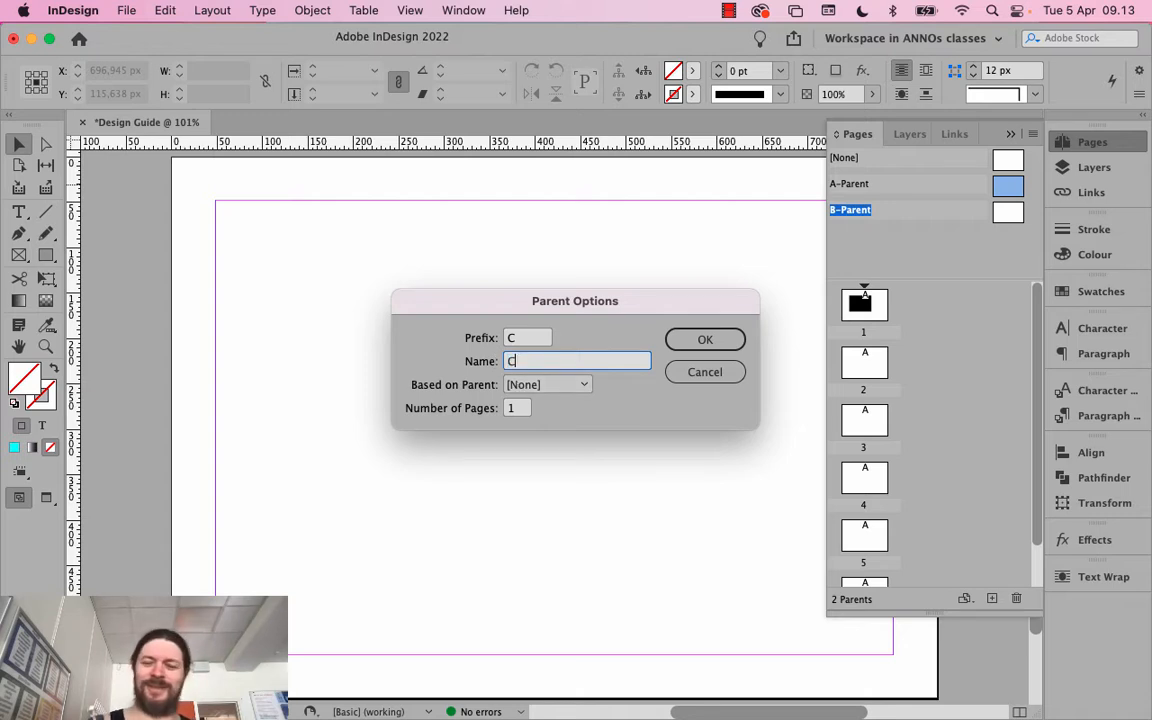
pyautogui.press('BackSpace')
pyautogui.press('BackSpace')
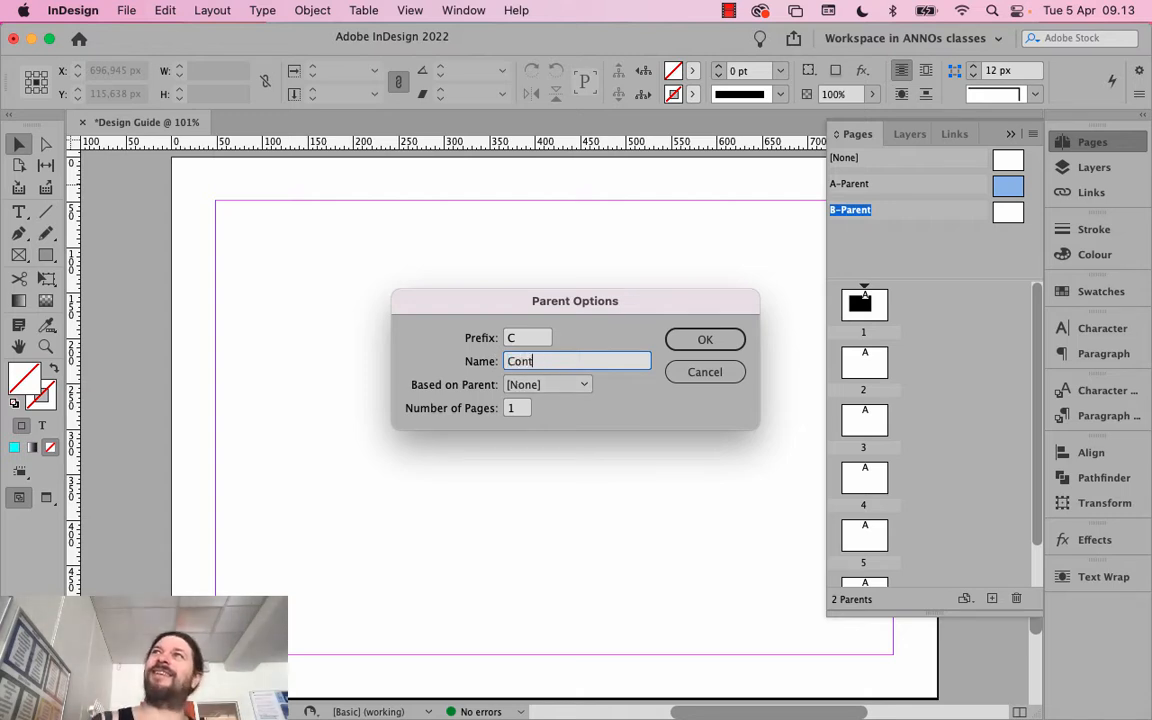
pyautogui.write('ent')
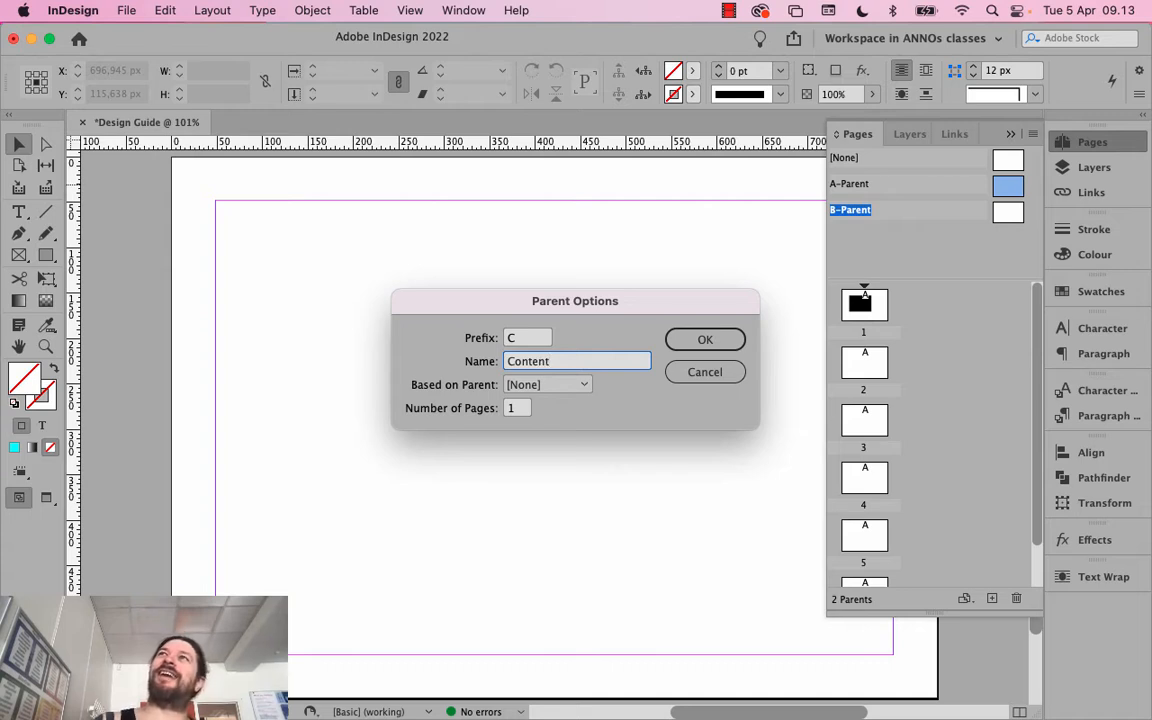
pyautogui.click(690, 340)
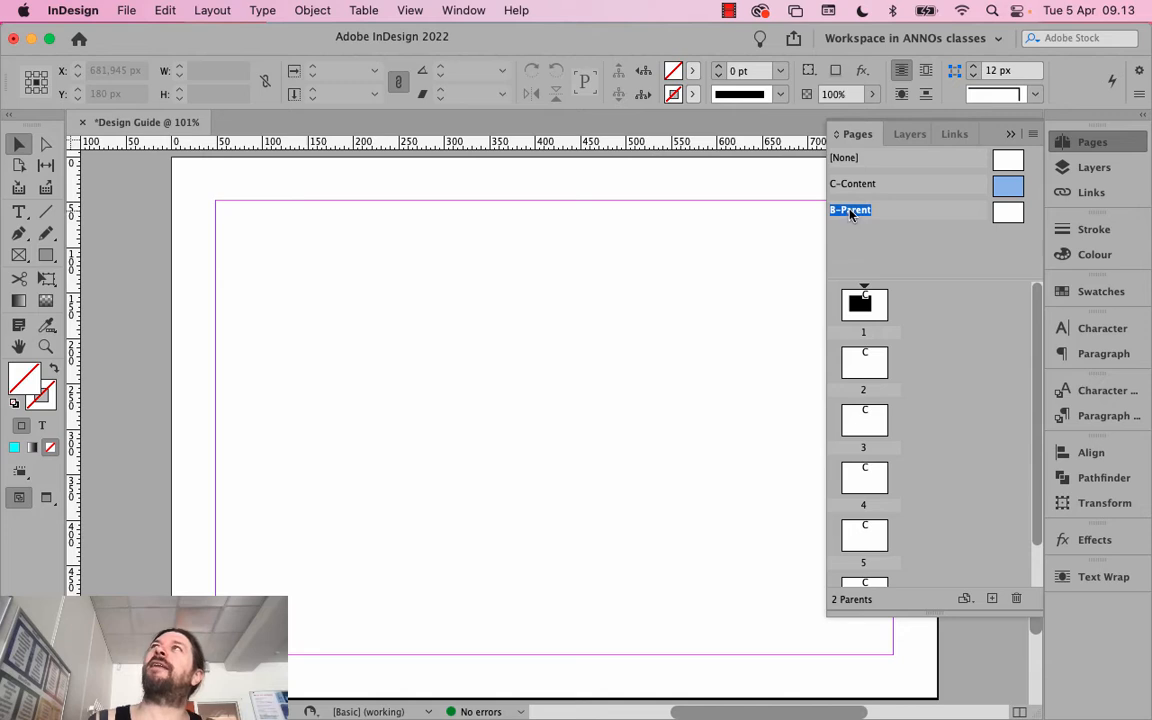
# Set the B-Parent page's prefix to G and its name to "Generic", and move it above the C-Content parent
pyautogui.rightClick(851, 215)
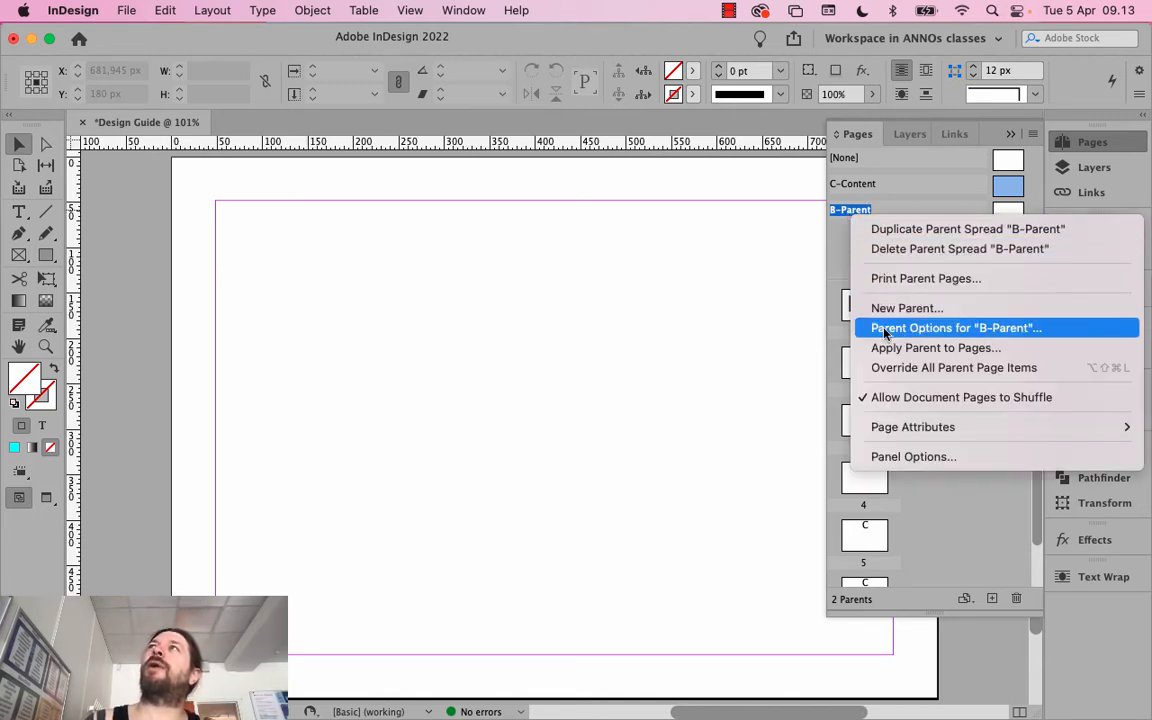
pyautogui.click(963, 332)
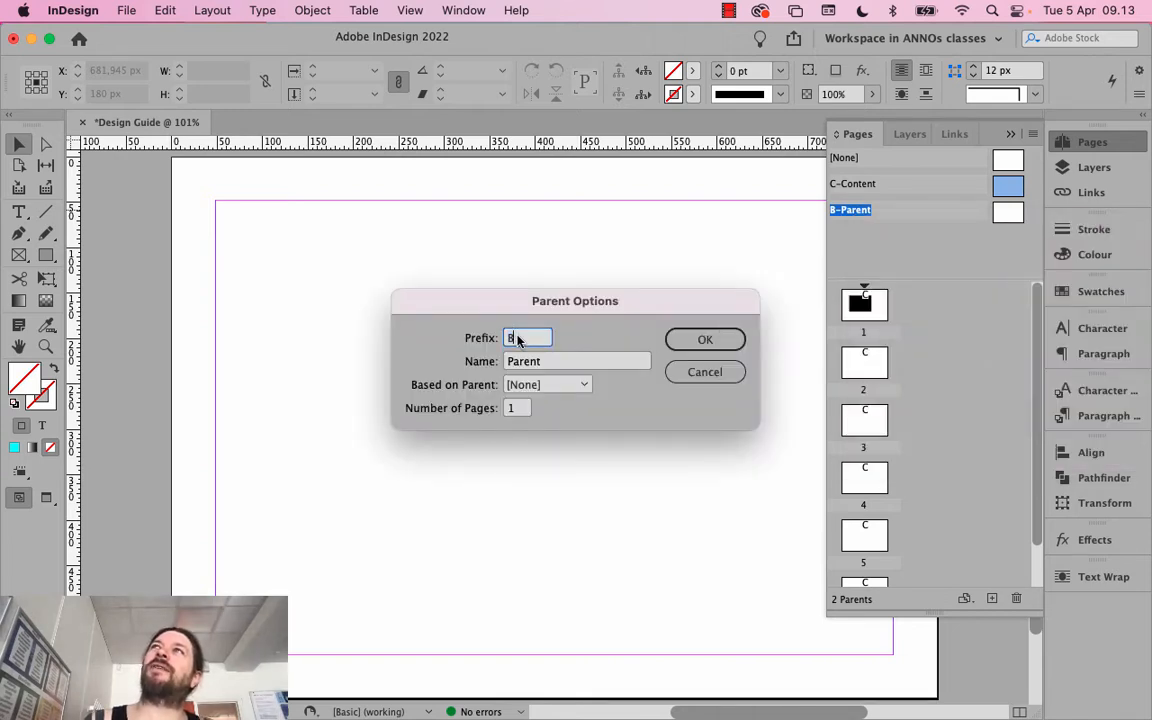
pyautogui.write('G')
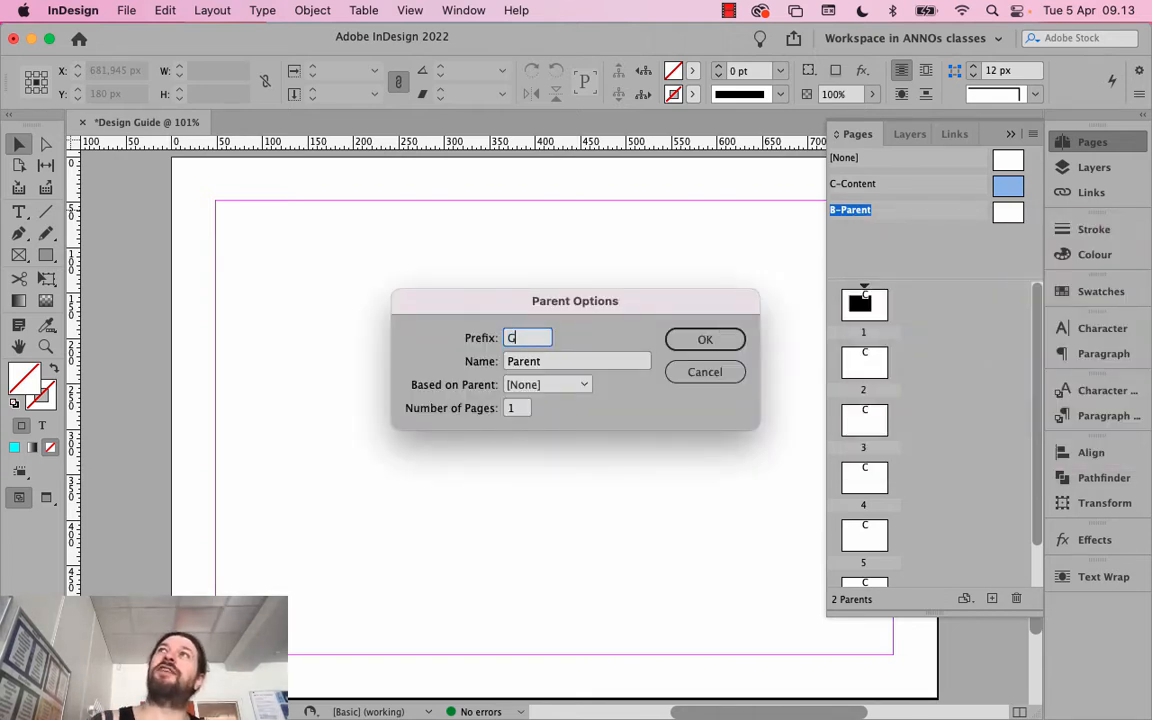
pyautogui.doubleClick(537, 361)
pyautogui.write('Ge')
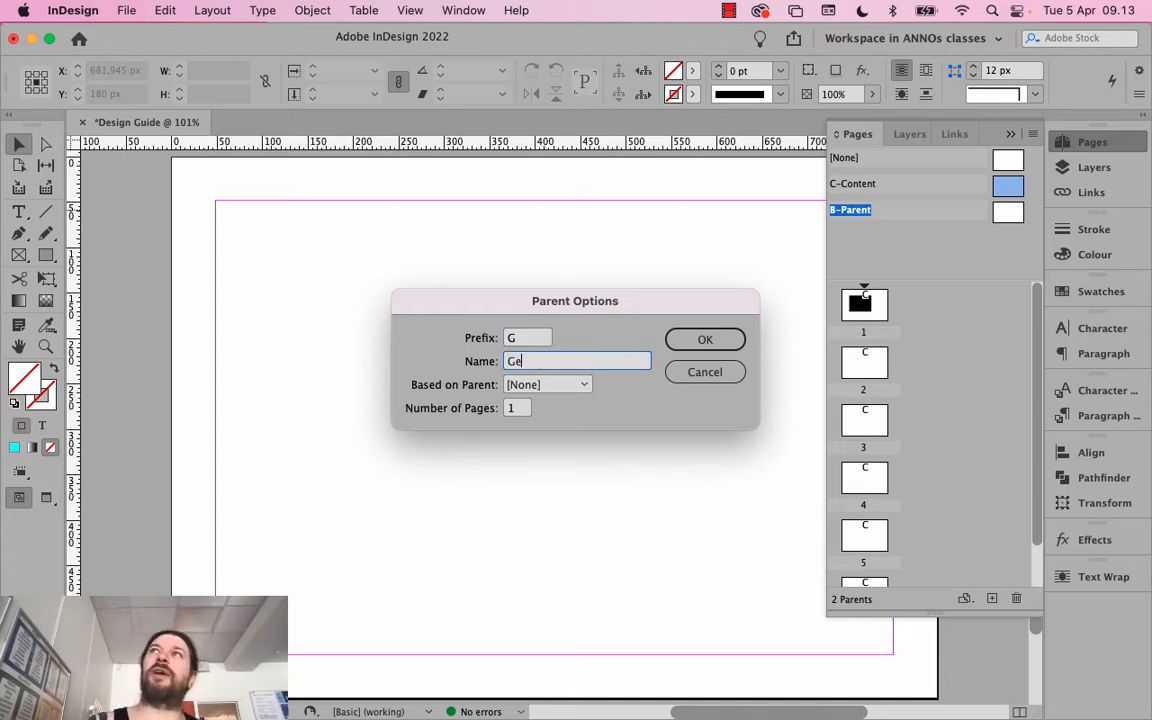
pyautogui.write('neric')
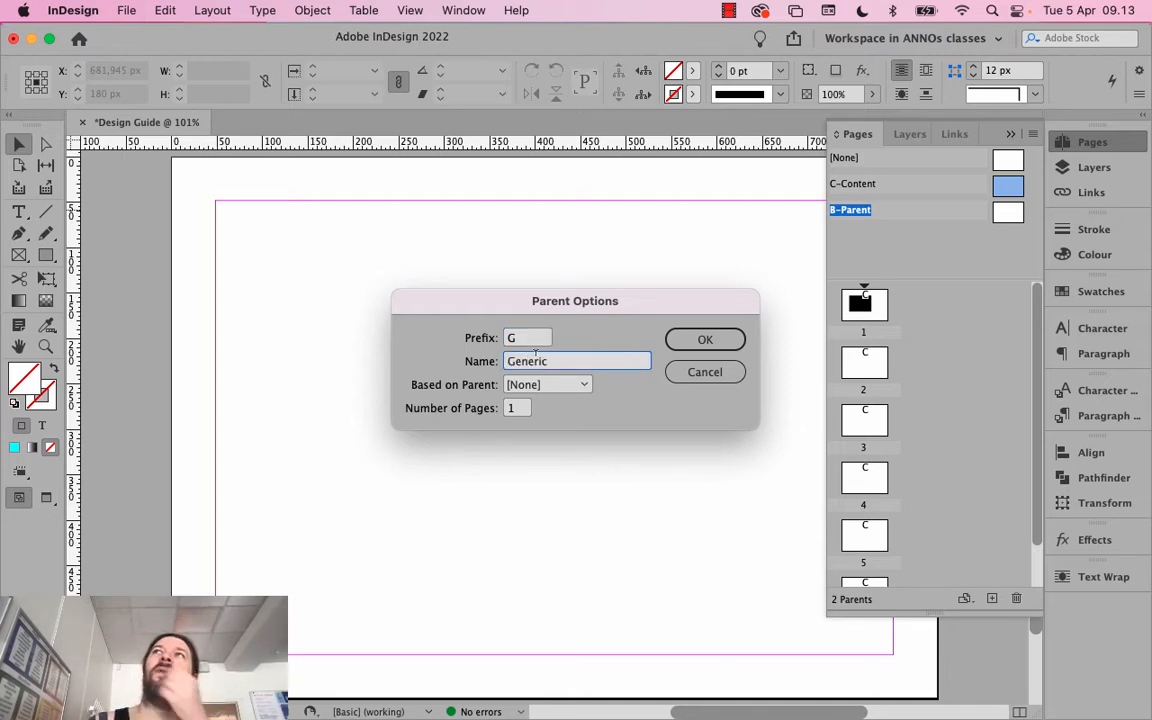
pyautogui.click(679, 341)
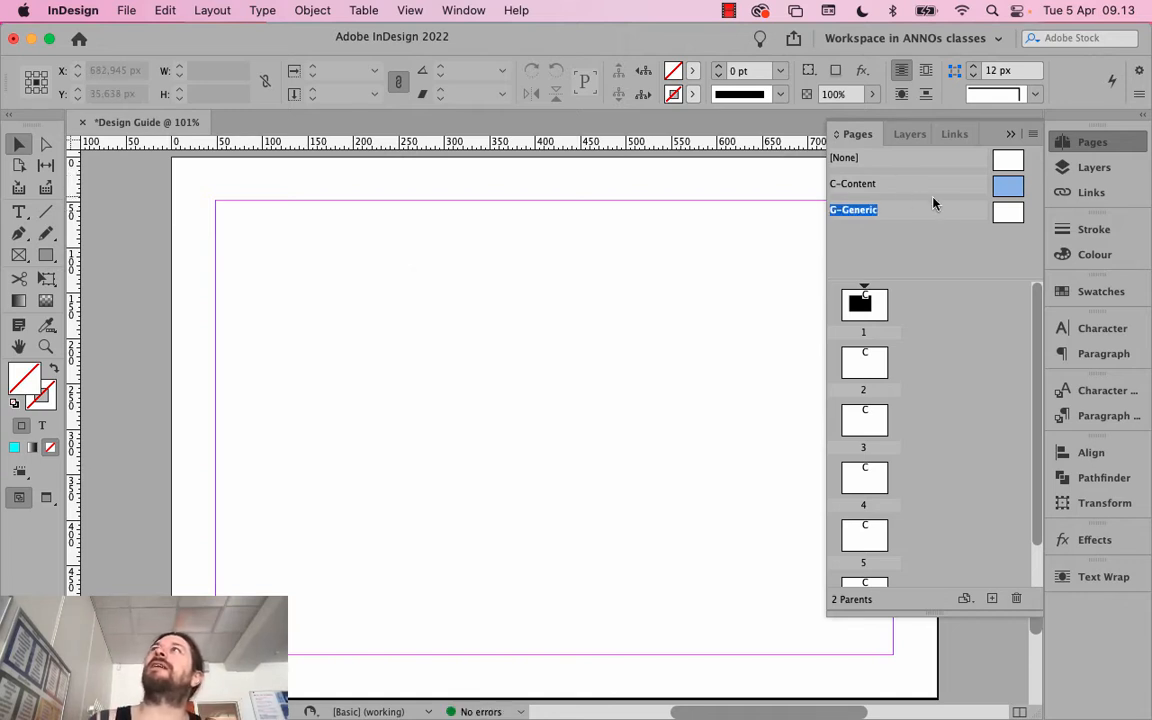
pyautogui.moveTo(871, 211); pyautogui.dragTo(868, 174)
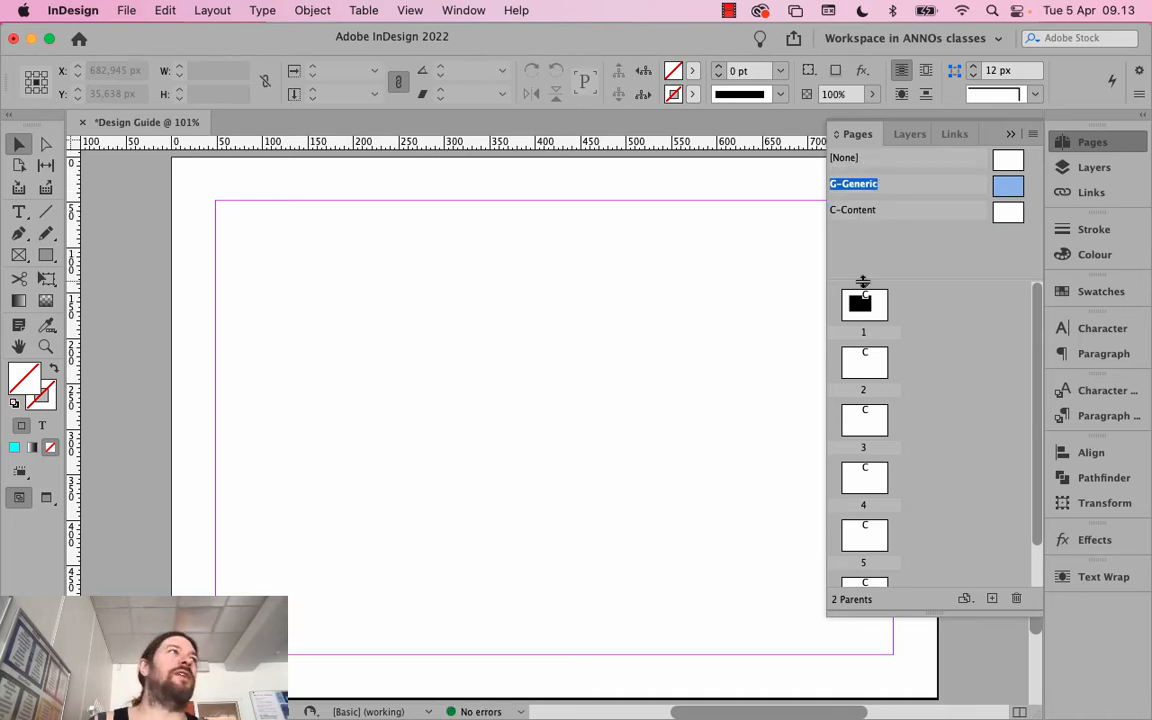
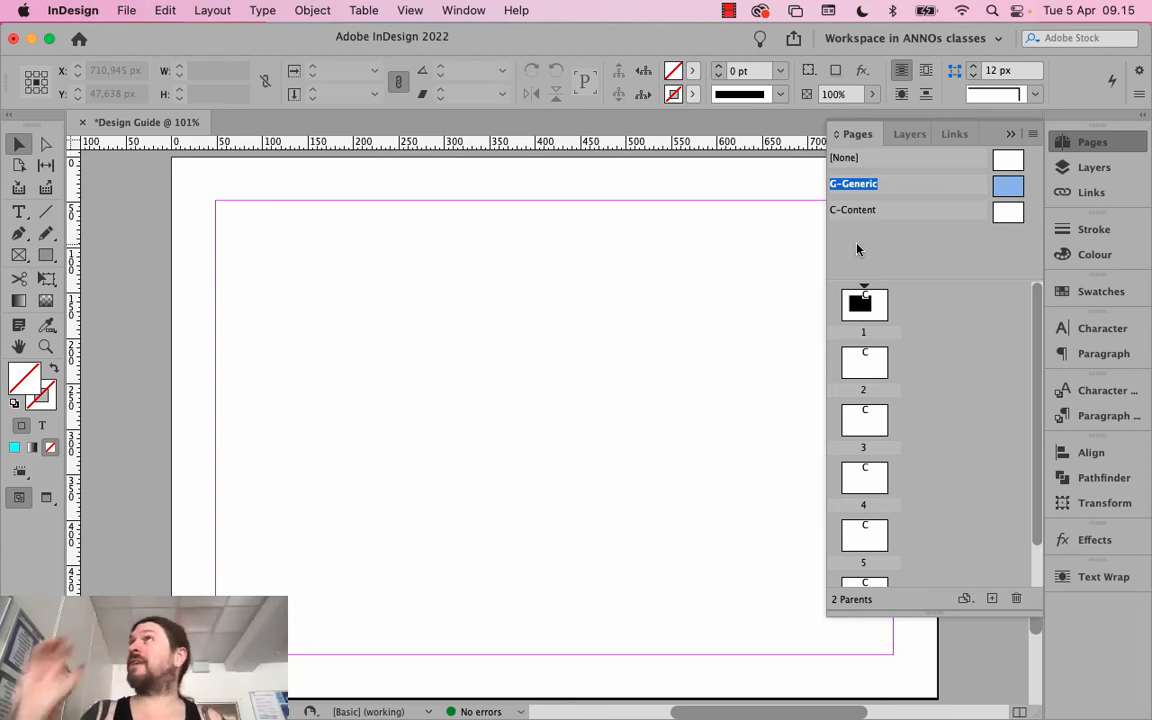
# Apply the [None] parent to page 1 of the document
pyautogui.click(866, 304)
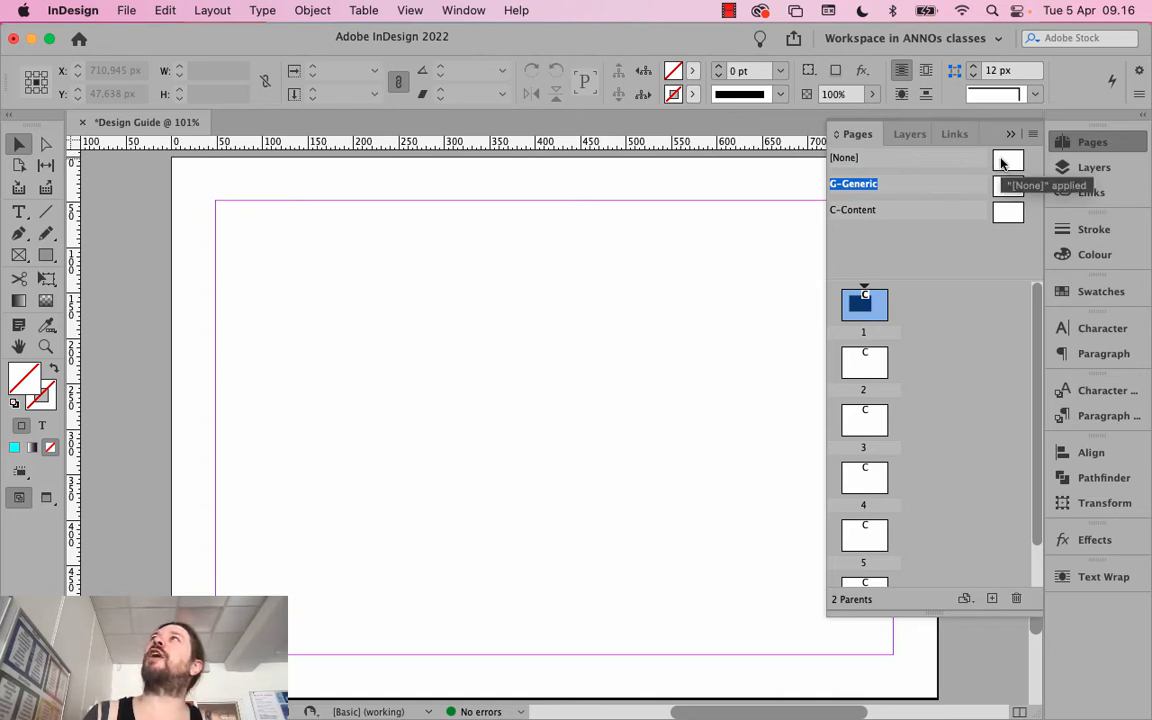
pyautogui.moveTo(1001, 163); pyautogui.dragTo(862, 300)
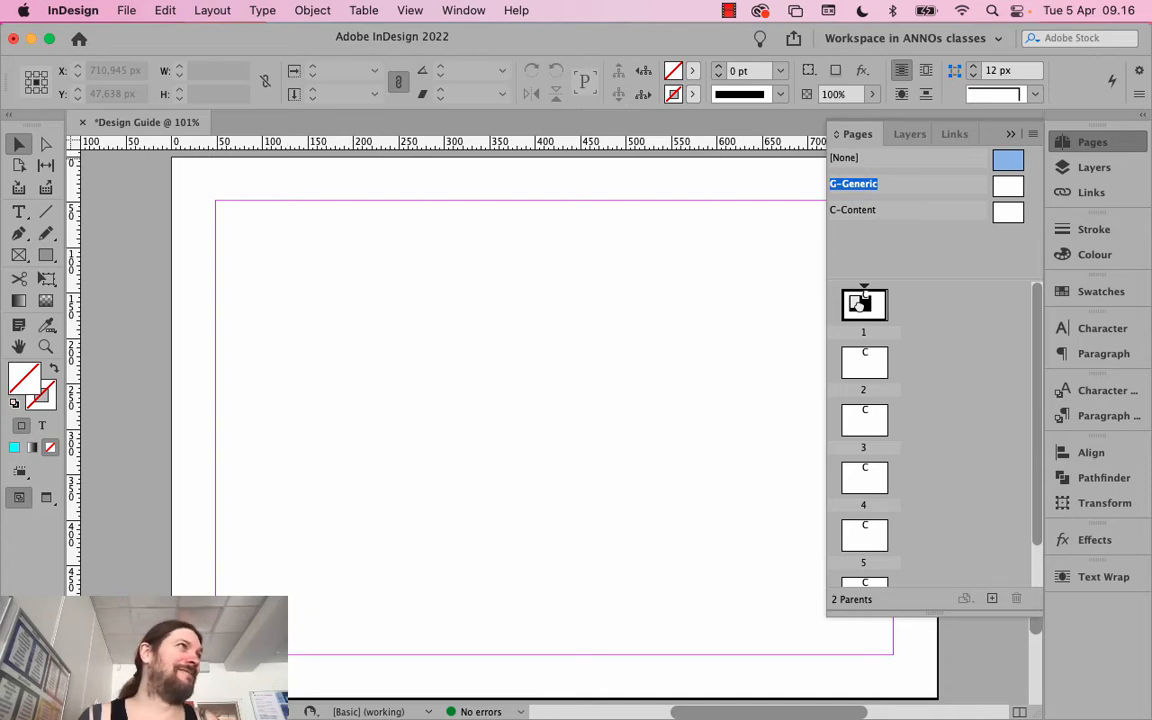
pyautogui.moveTo(862, 301); pyautogui.dragTo(860, 307)
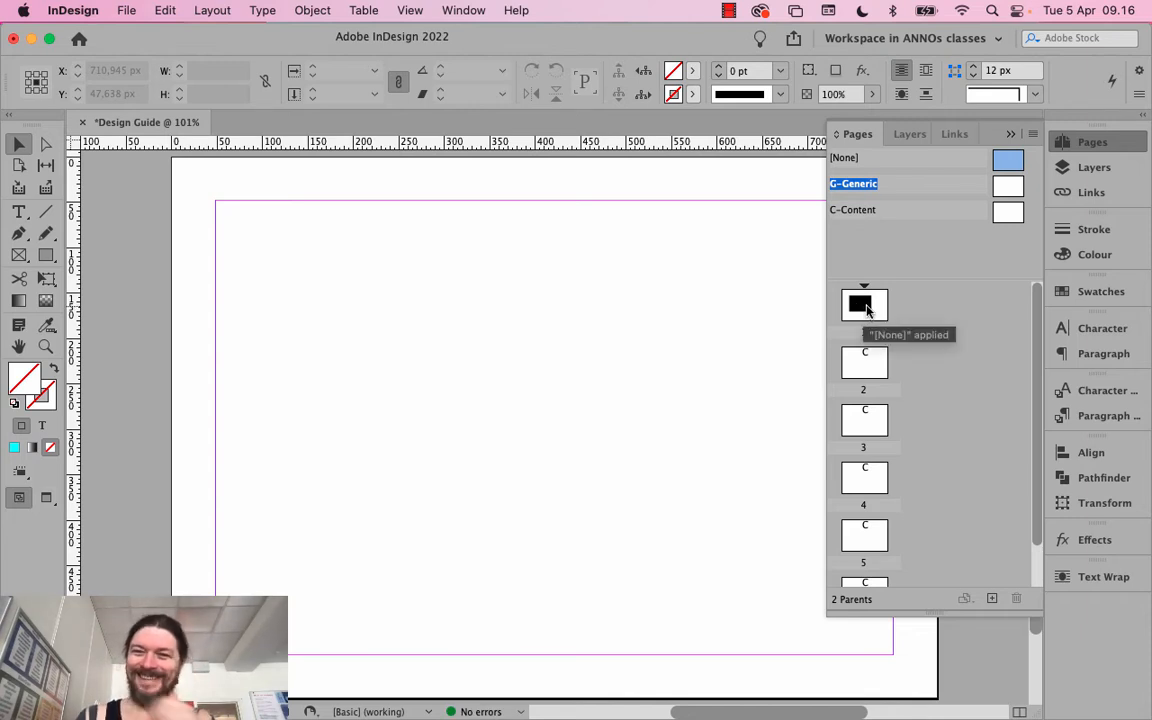
# Open page 1 and delete the black rectangle from it
pyautogui.doubleClick(864, 308)
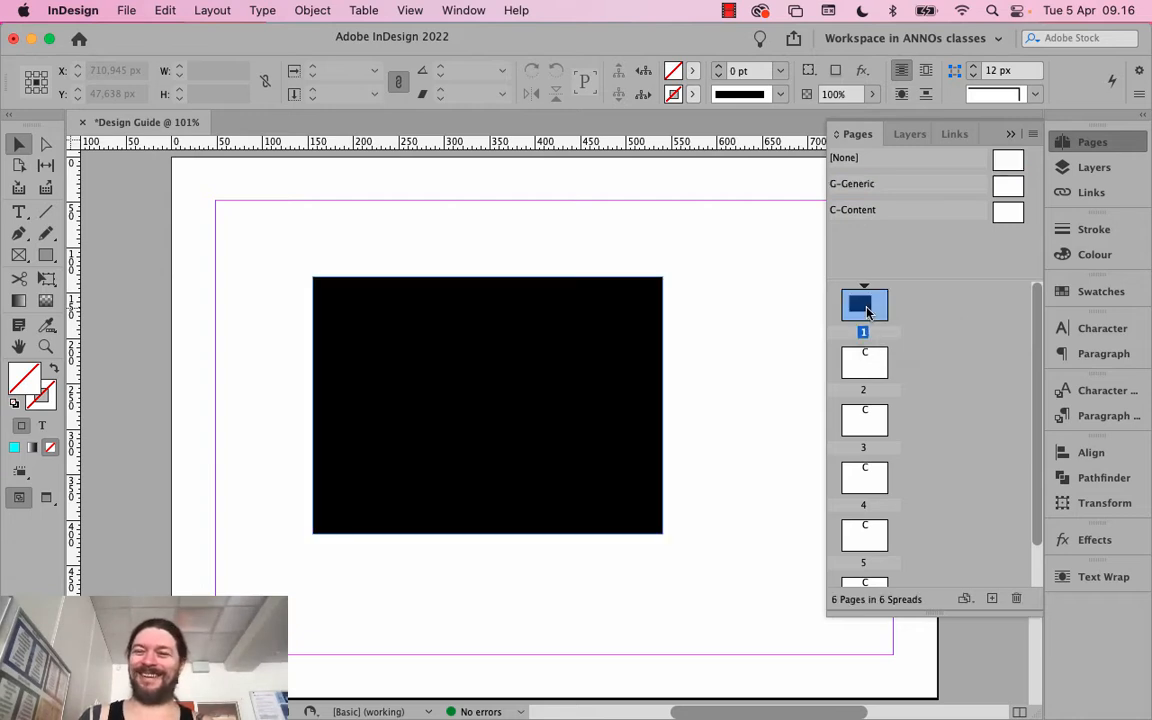
pyautogui.click(645, 345)
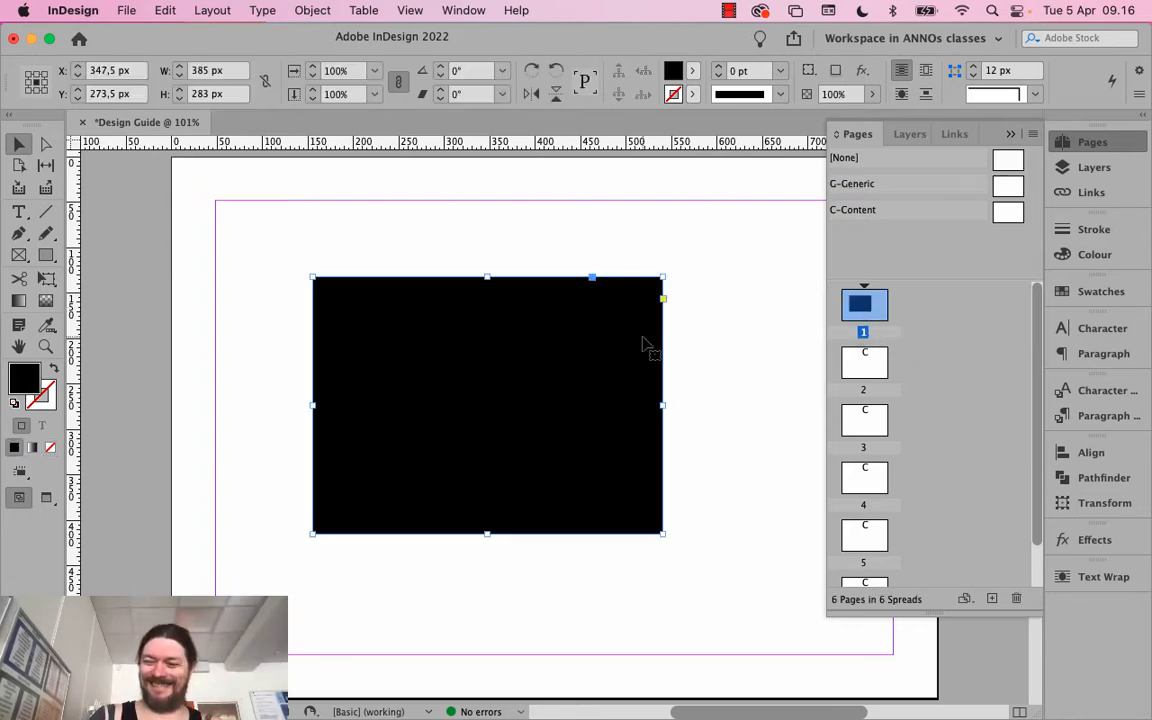
pyautogui.press('Delete')
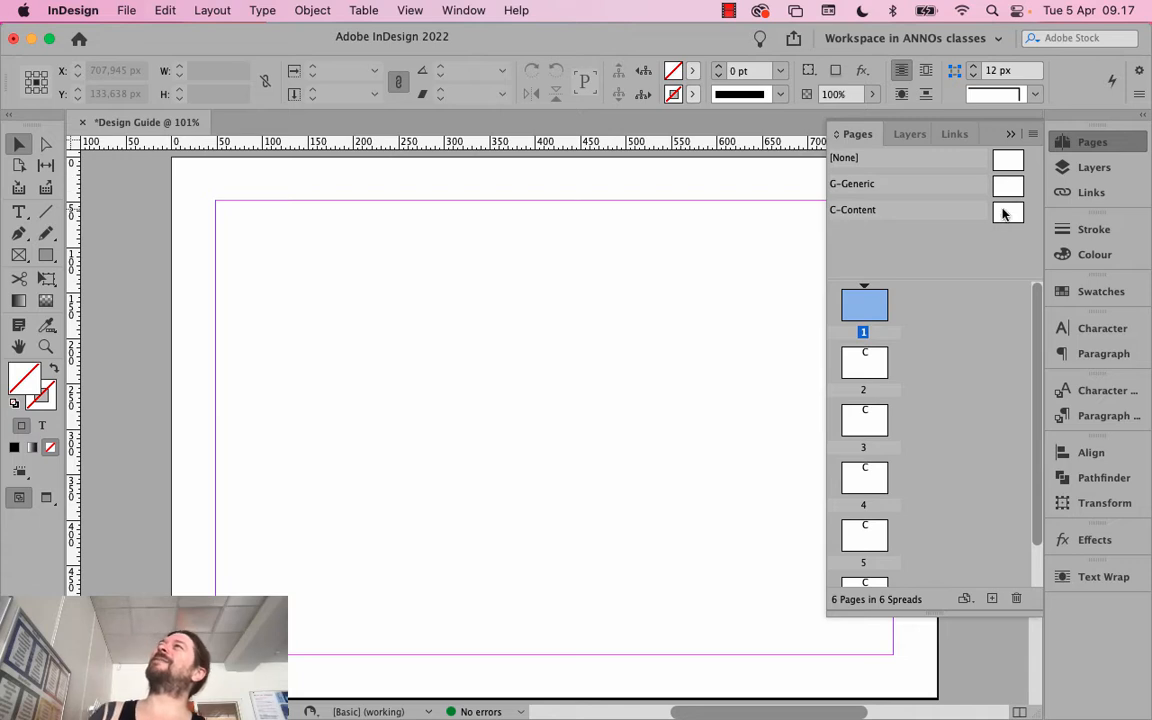
pyautogui.moveTo(858, 320); pyautogui.dragTo(870, 307)
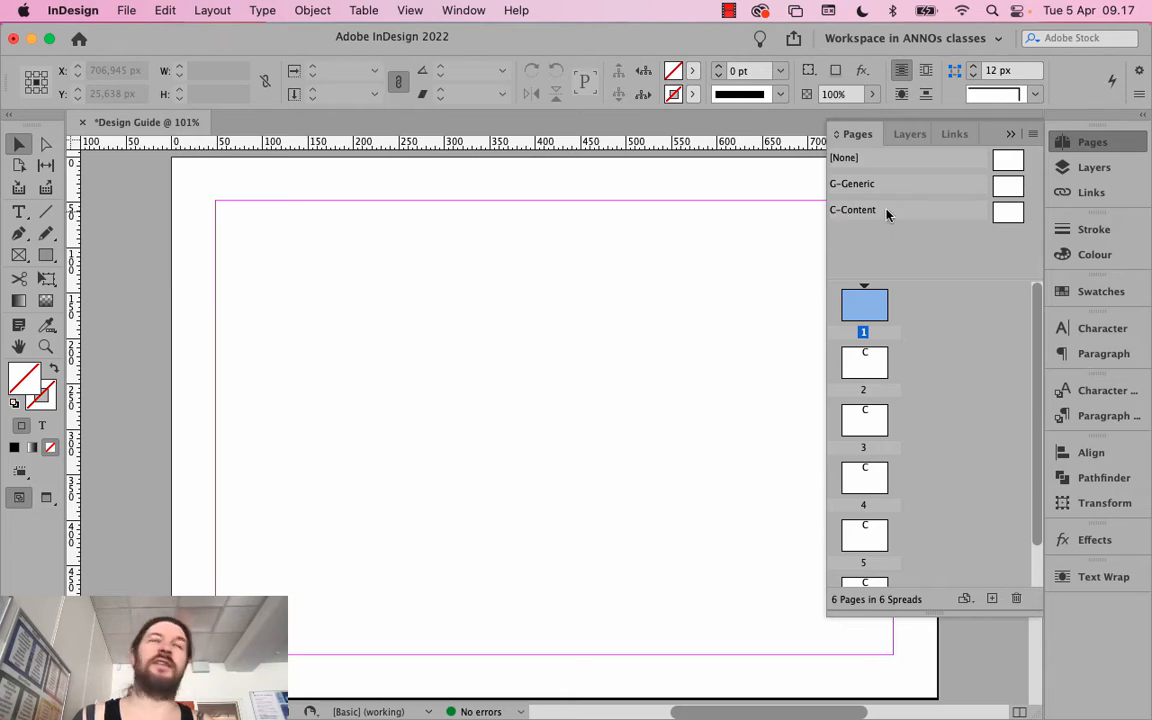
# Apply the G-Generic parent to pages 2 and 3 individually
pyautogui.click(866, 358)
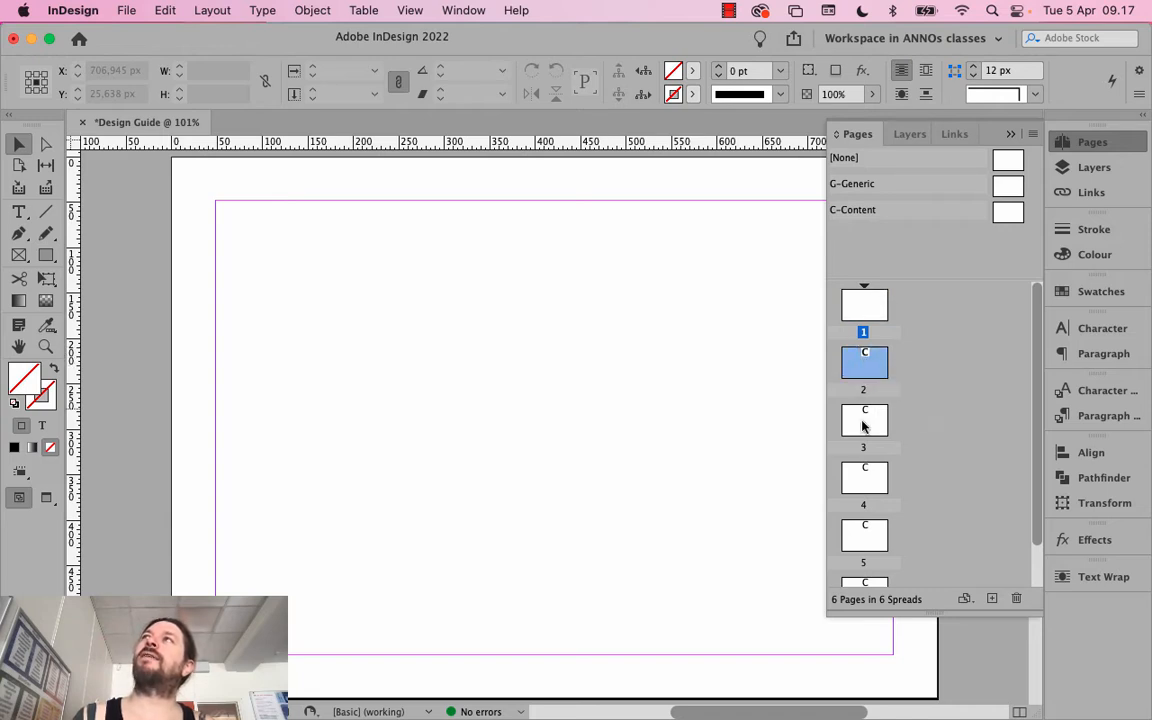
pyautogui.scroll(-2, 870, 485)
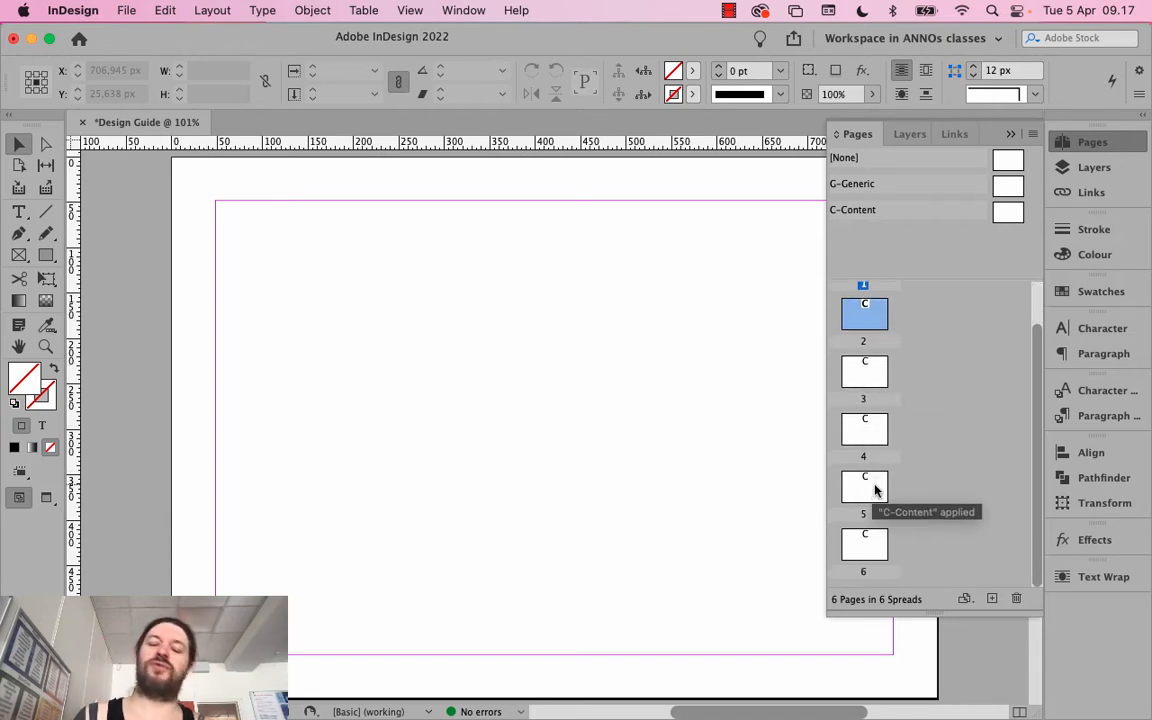
pyautogui.keyDown('shift'); pyautogui.click(870, 541); pyautogui.keyUp('shift')
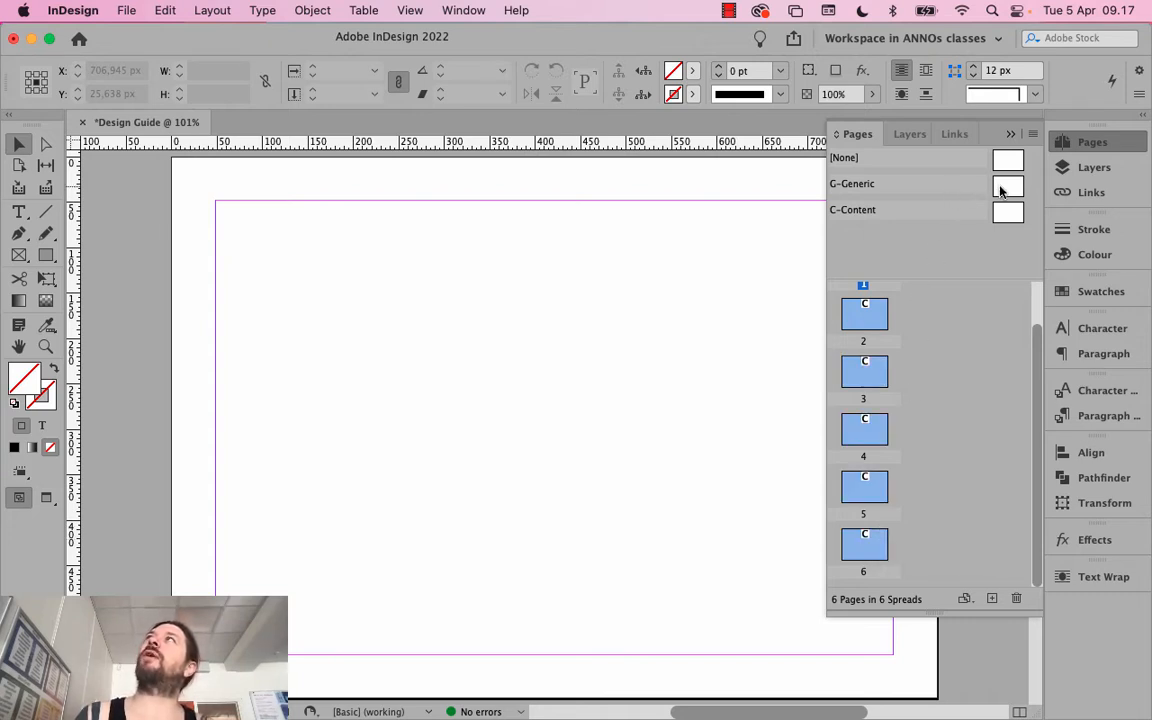
pyautogui.moveTo(1000, 190); pyautogui.dragTo(858, 322)
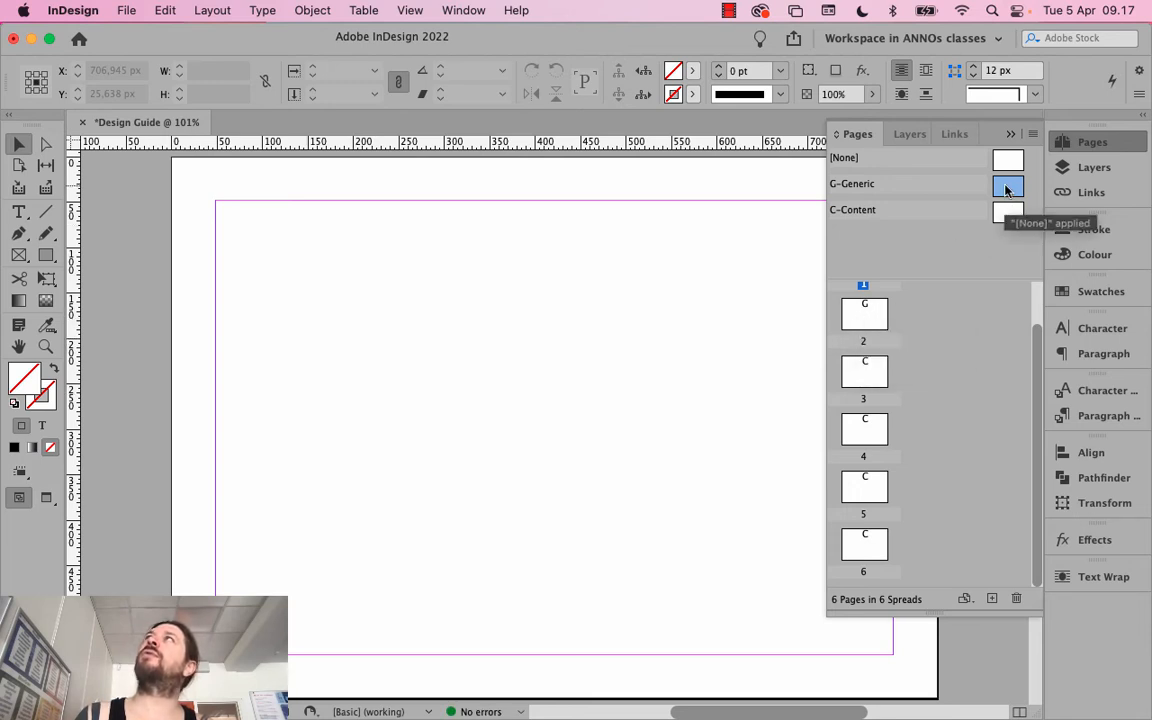
pyautogui.moveTo(1006, 190); pyautogui.dragTo(862, 385)
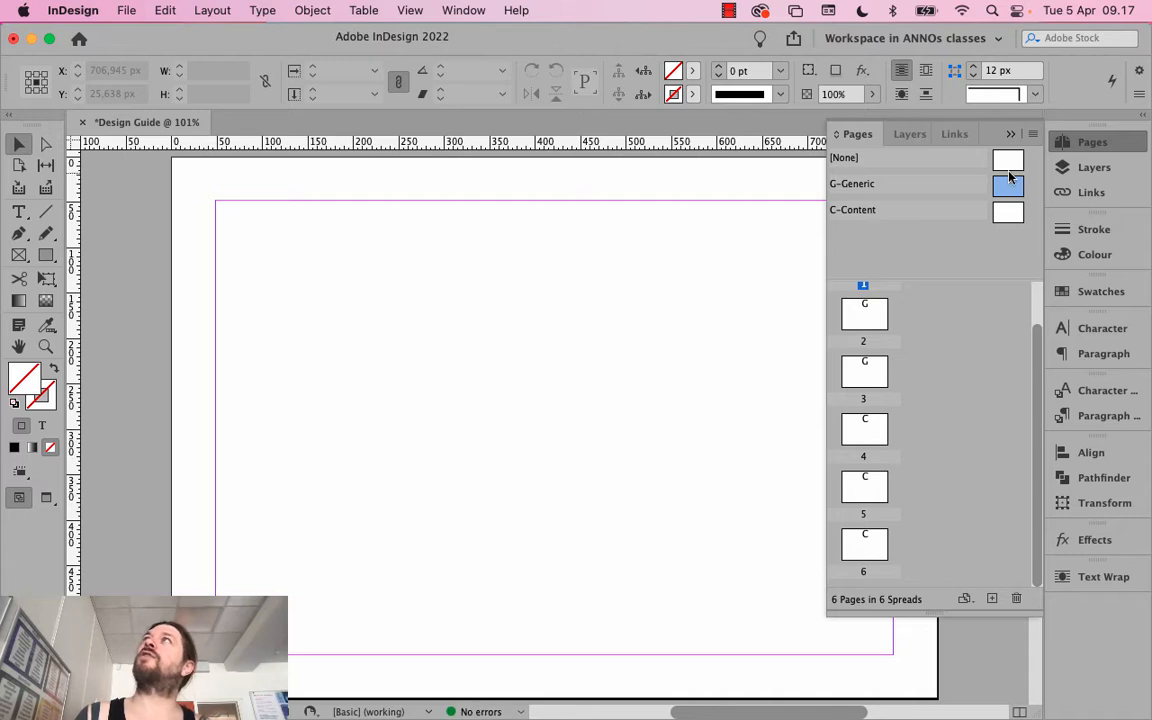
pyautogui.moveTo(1010, 176); pyautogui.dragTo(848, 463)
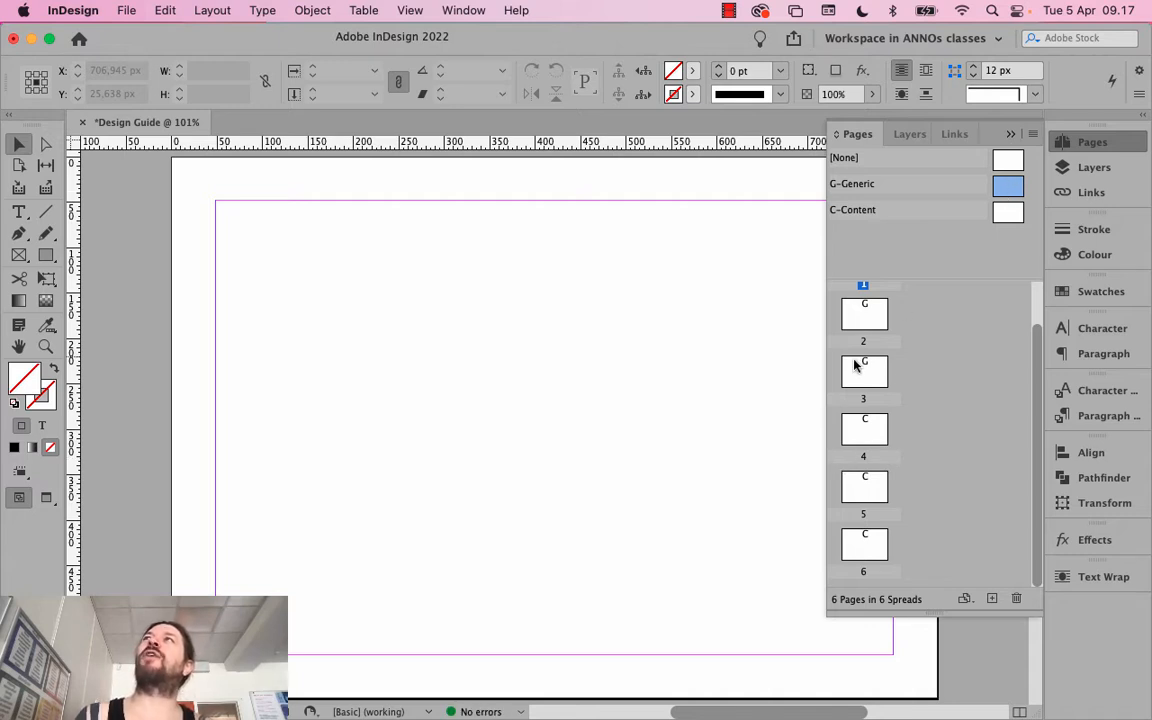
# Select pages 4 to 6 together and apply the C-Content parent to them
pyautogui.click(884, 428)
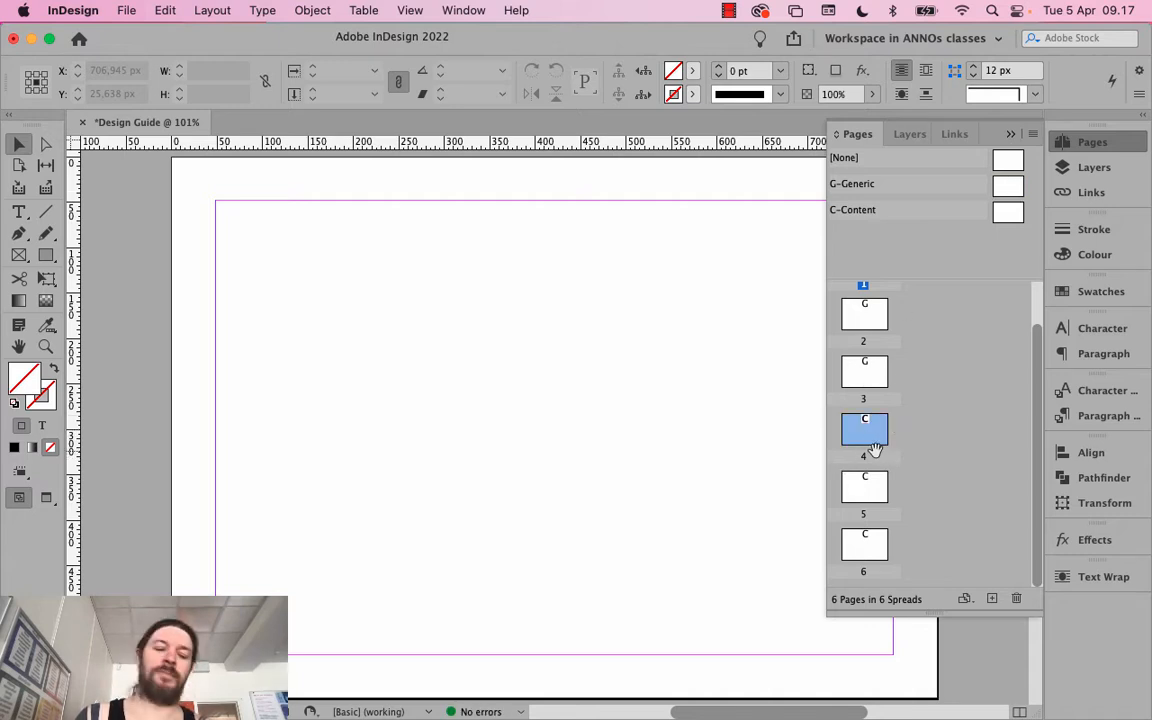
pyautogui.keyDown('shift'); pyautogui.click(862, 543); pyautogui.keyUp('shift')
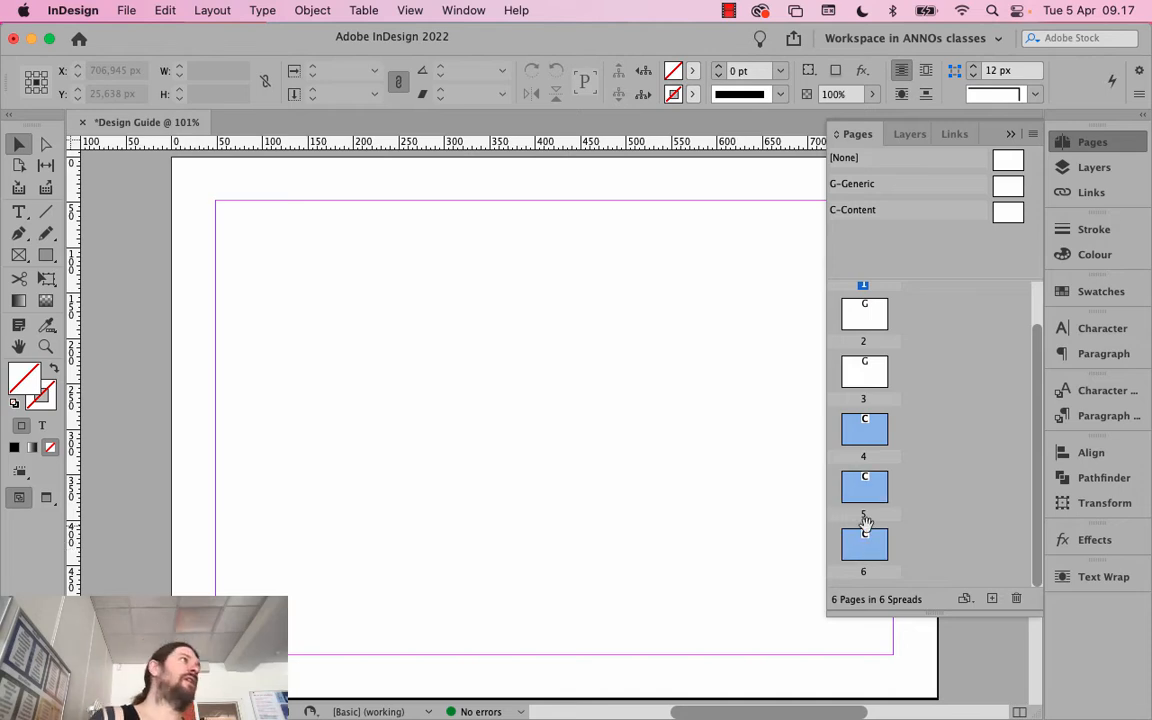
pyautogui.rightClick(860, 445)
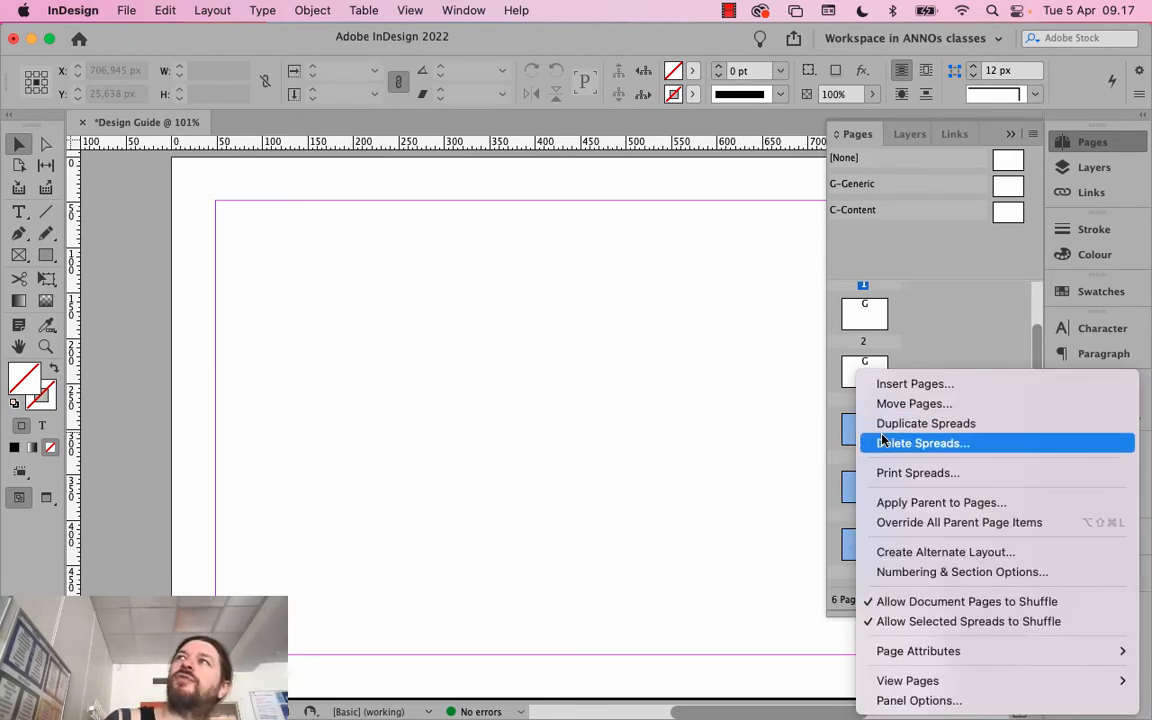
pyautogui.click(906, 507)
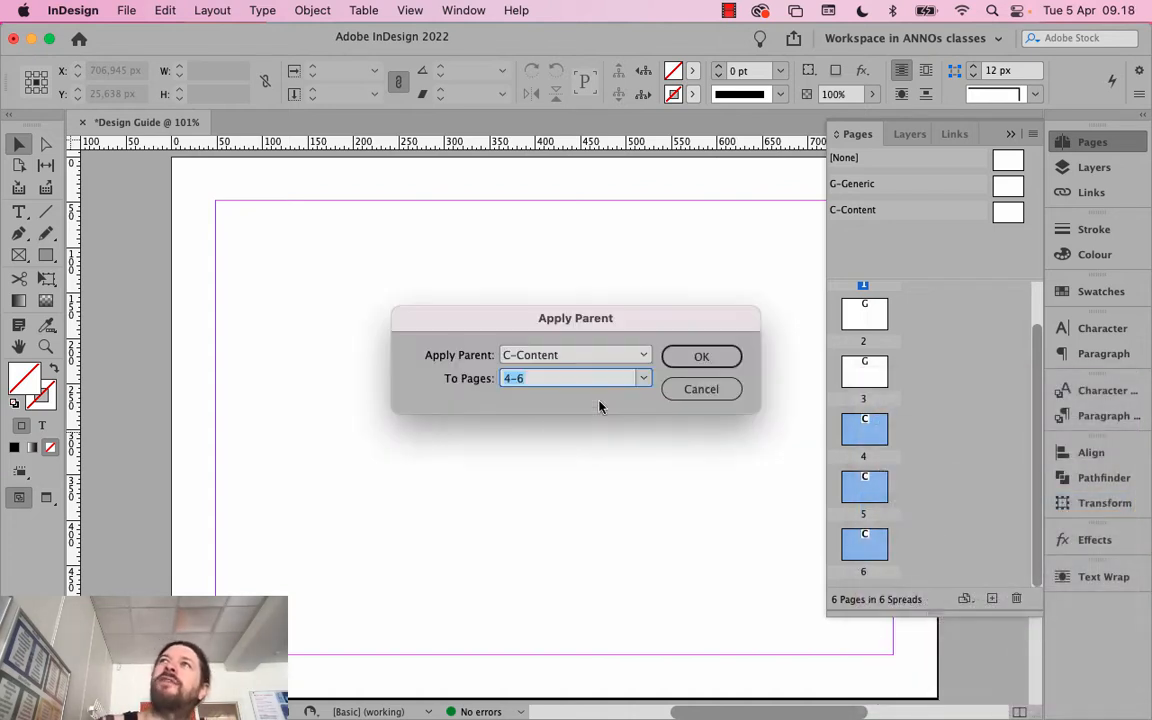
pyautogui.click(641, 355)
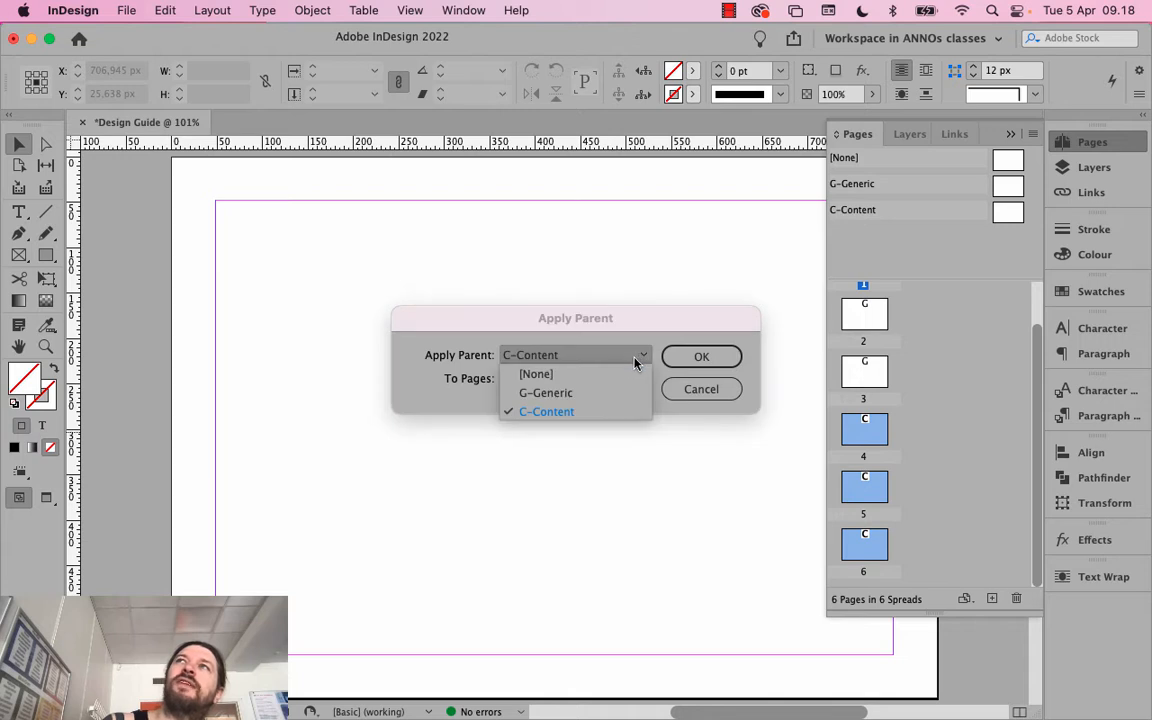
pyautogui.click(624, 416)
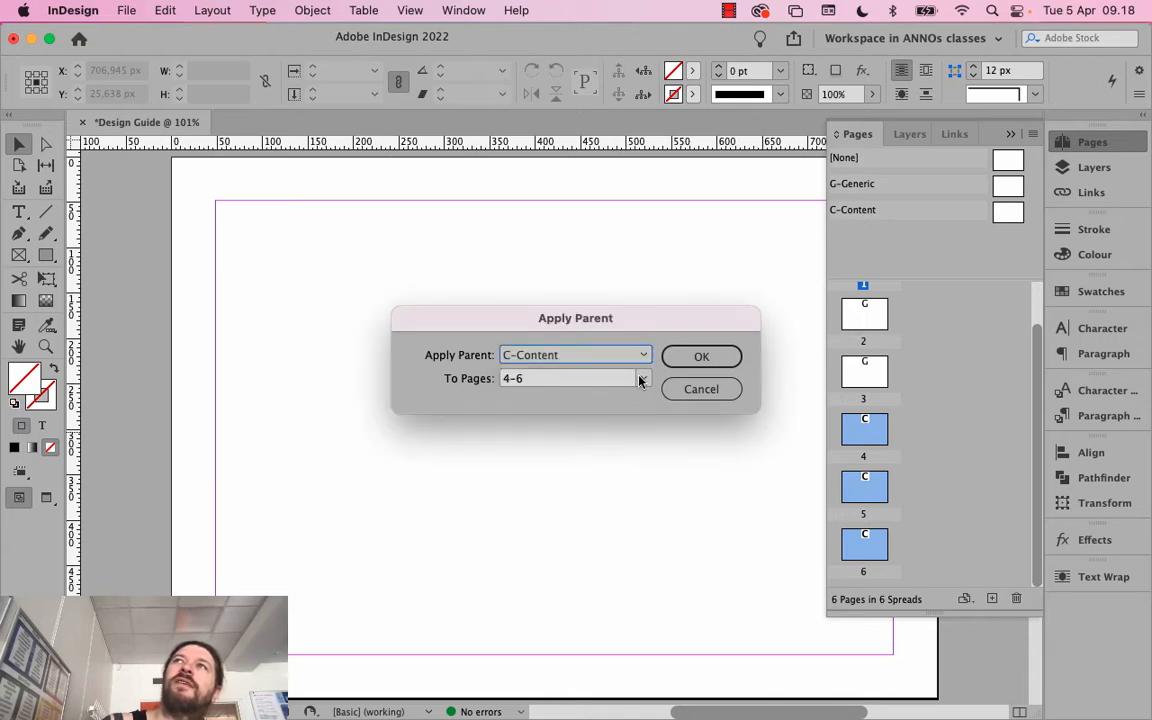
pyautogui.click(644, 379)
pyautogui.click(644, 379)
pyautogui.click(642, 379)
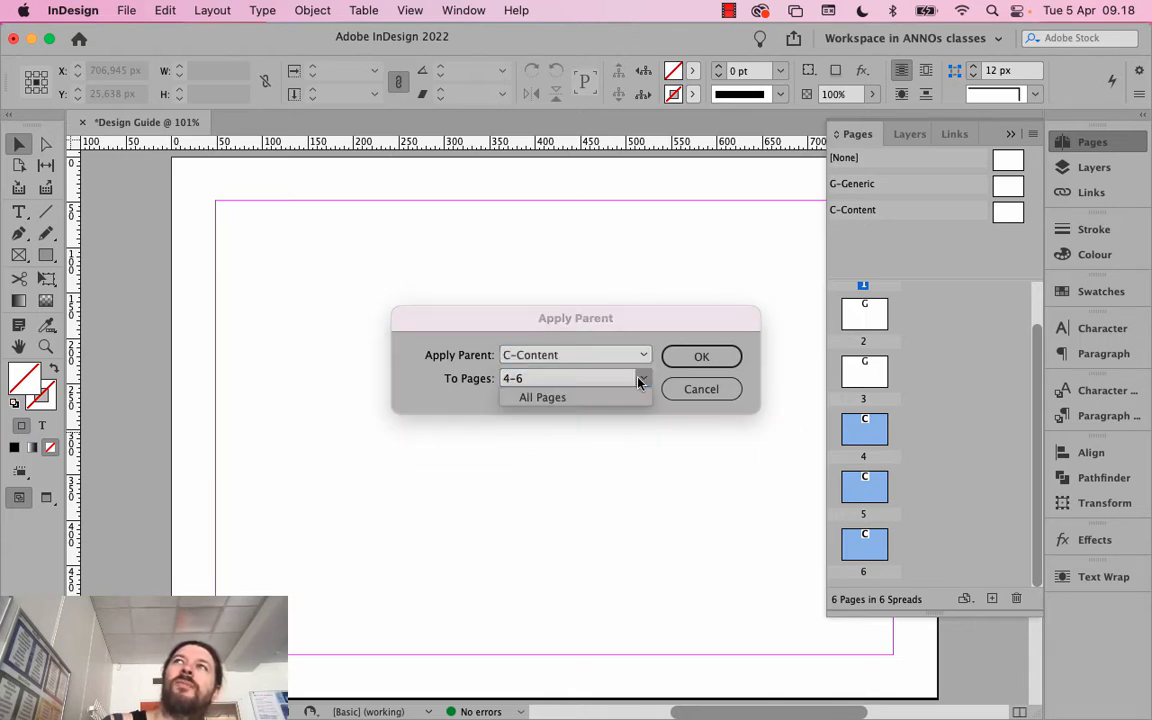
pyautogui.press('Return')
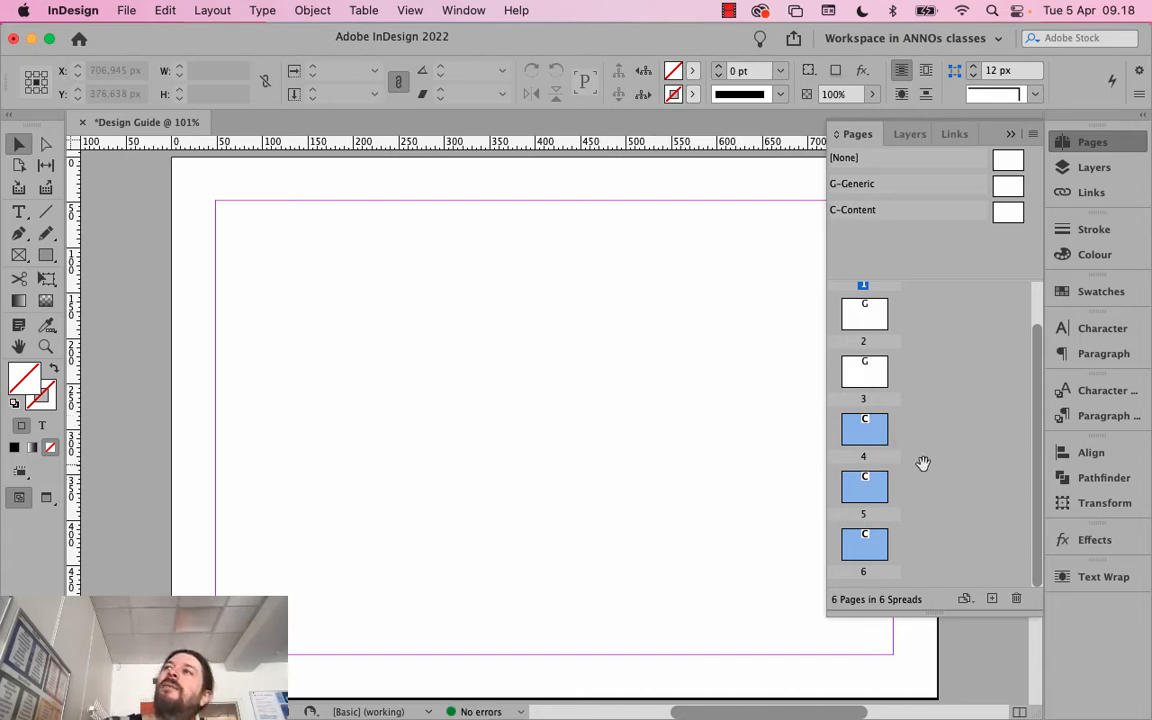
# Apply the G-Generic parent to the selected pages 4-6
pyautogui.rightClick(856, 446)
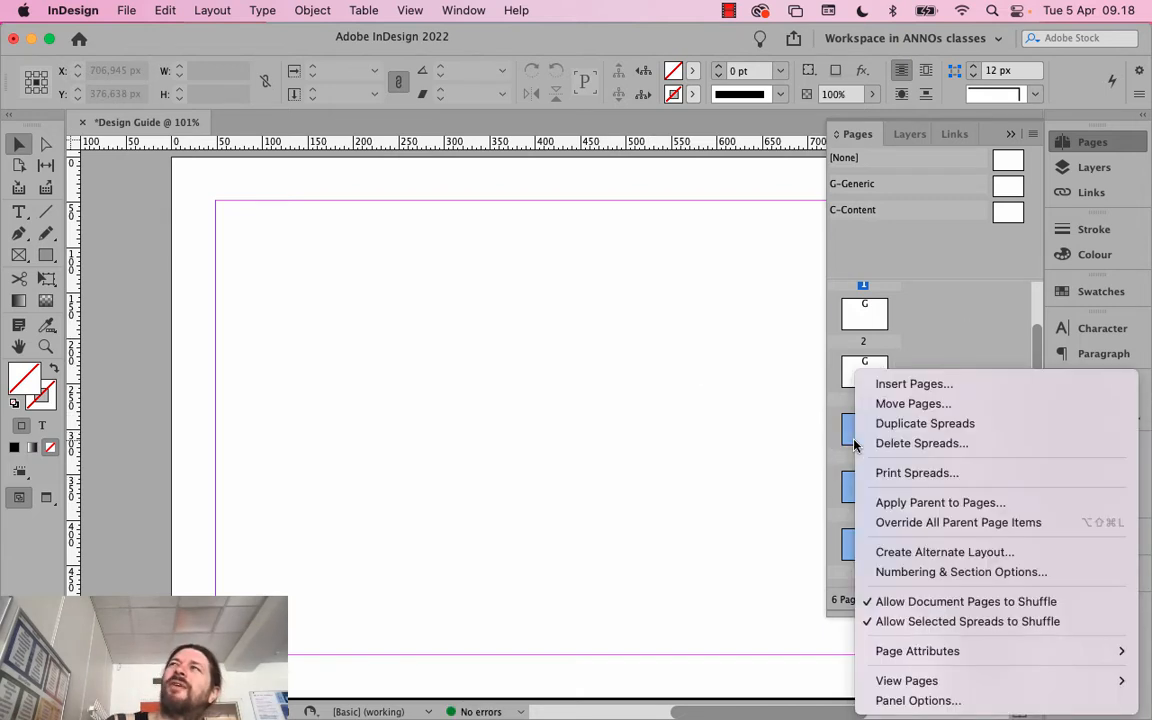
pyautogui.click(940, 503)
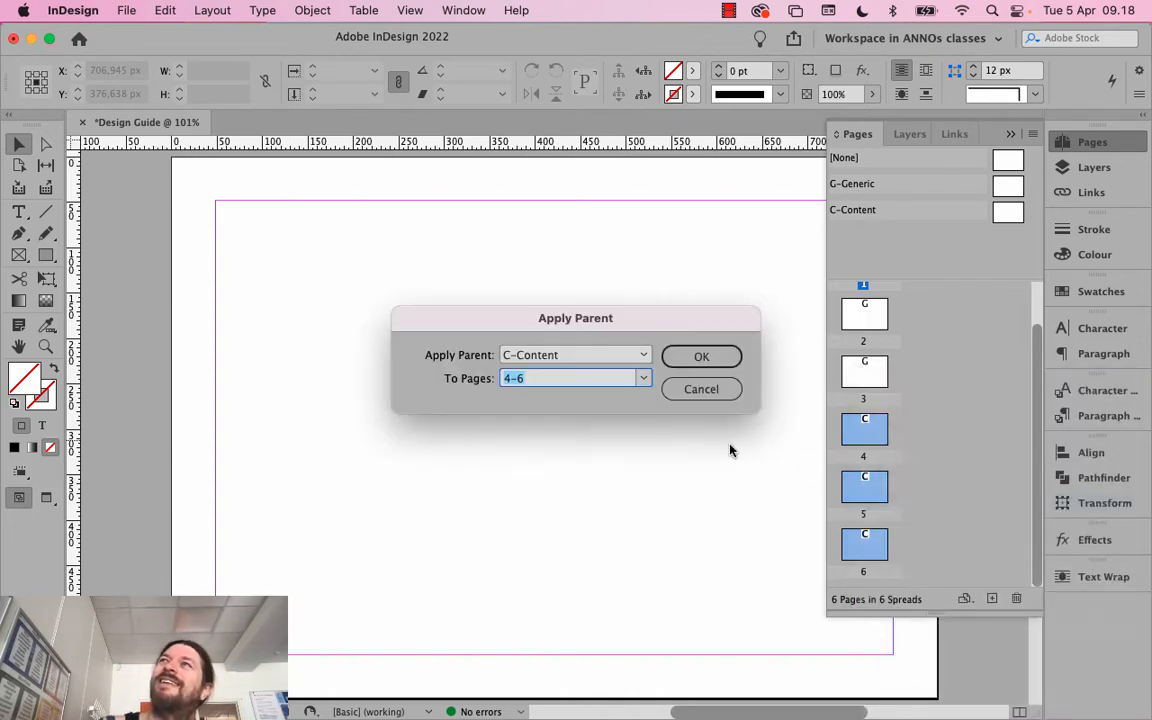
pyautogui.click(643, 356)
pyautogui.click(617, 410)
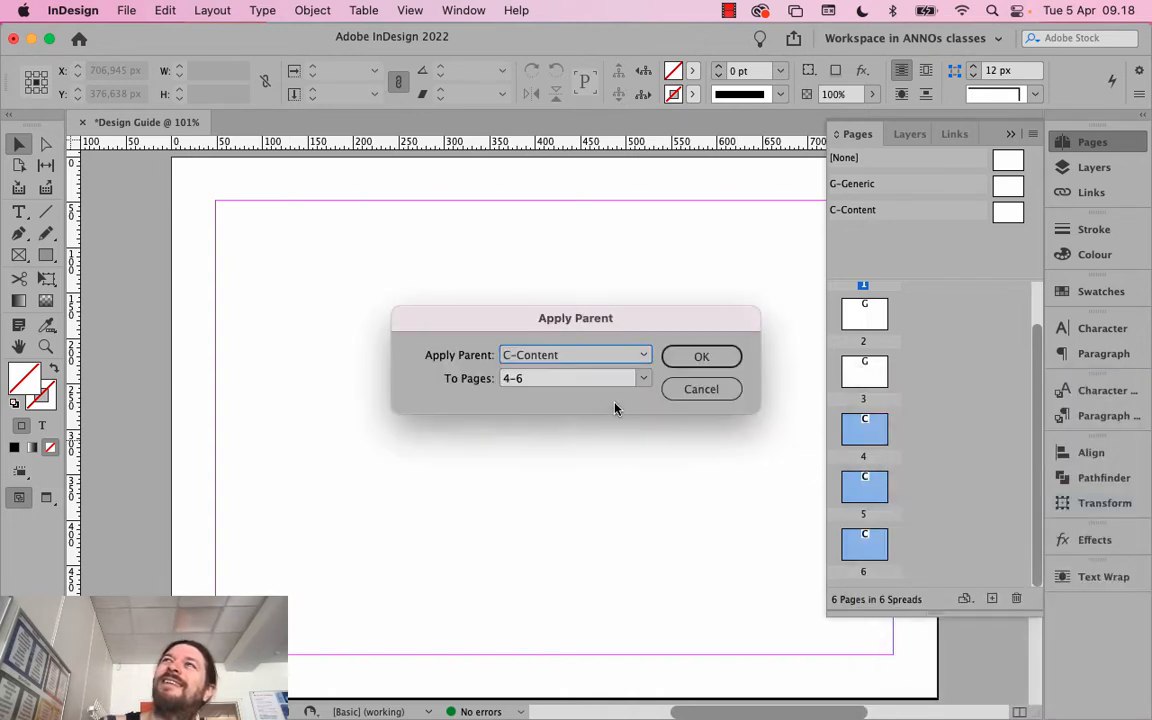
pyautogui.click(628, 354)
pyautogui.click(607, 393)
pyautogui.press('Return')
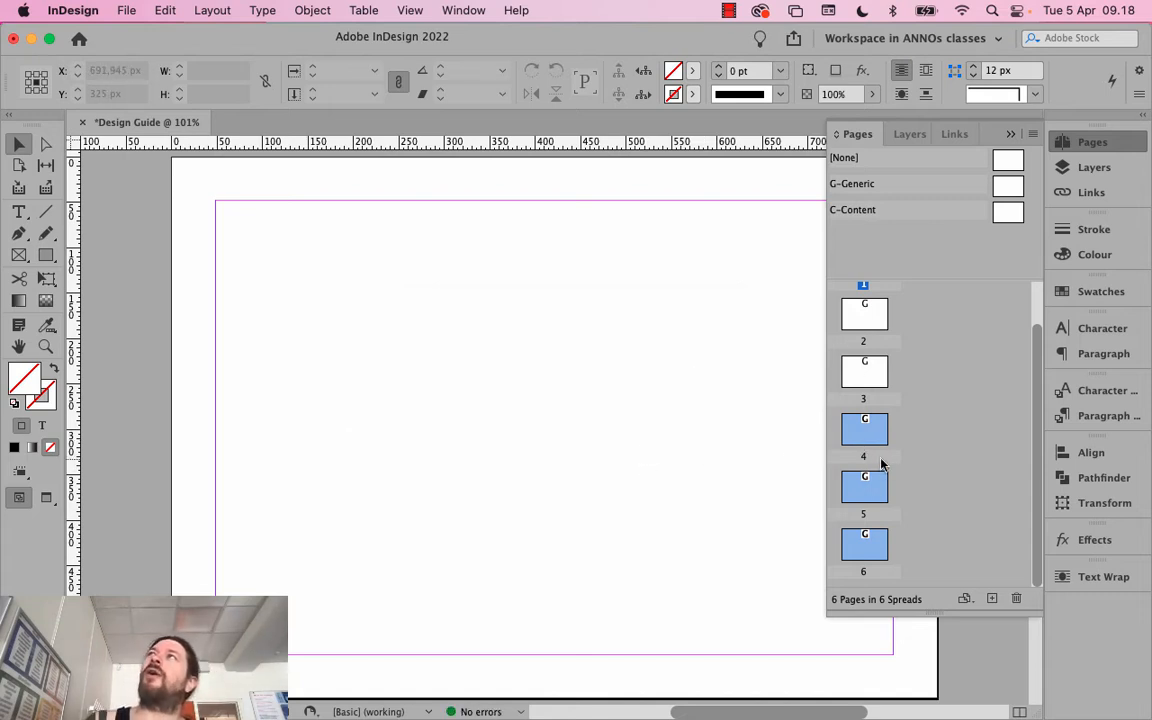
# Go back to page 1 in the page list, and open the G-Generic parent page
pyautogui.scroll(2, 878, 494)
pyautogui.click(872, 306)
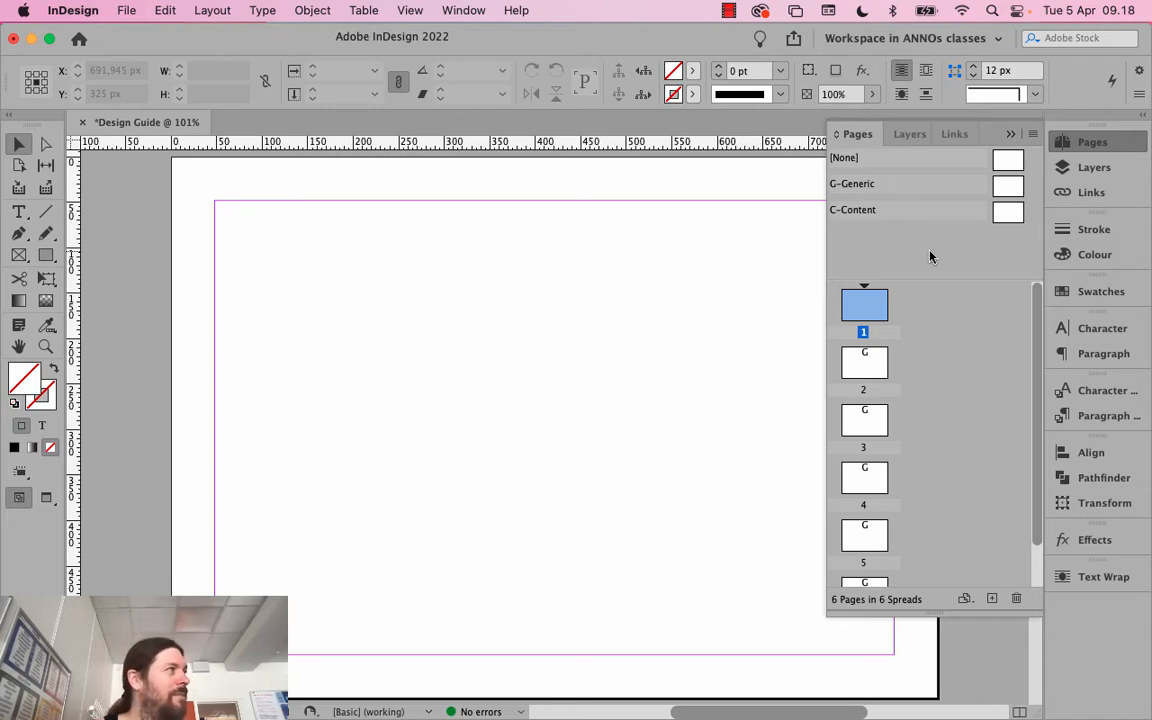
pyautogui.click(1014, 186)
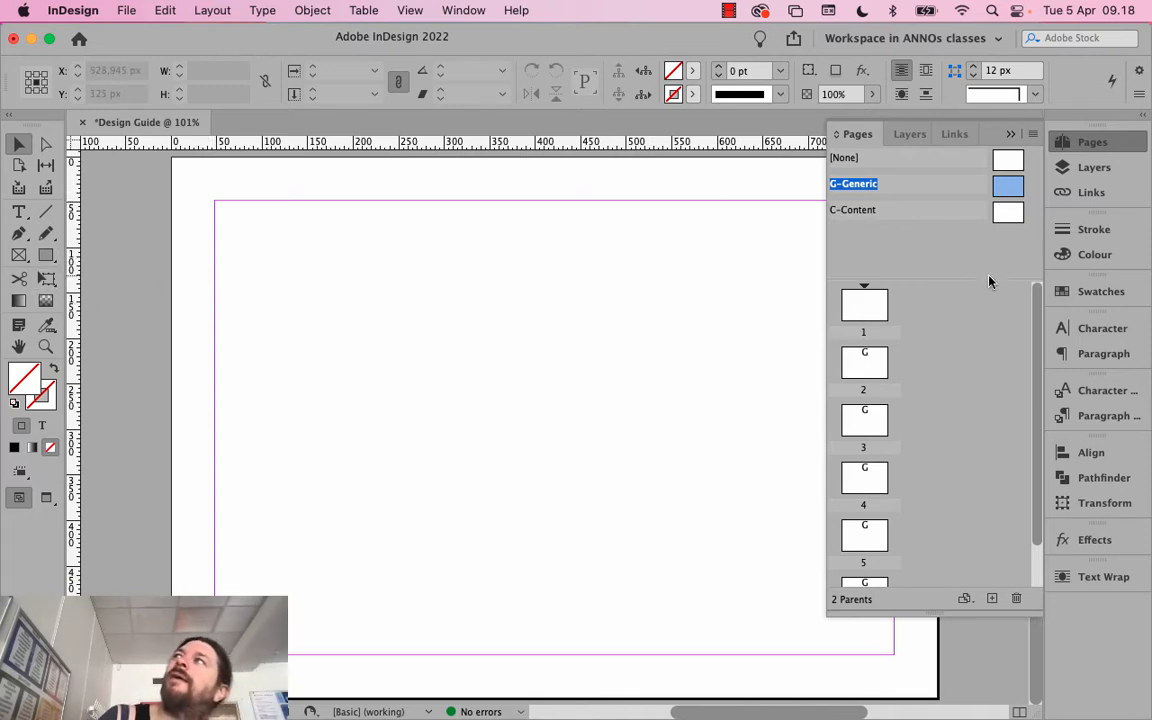
# Check which layer is active on the G-Generic parent page, and return to the page overview
pyautogui.click(1094, 168)
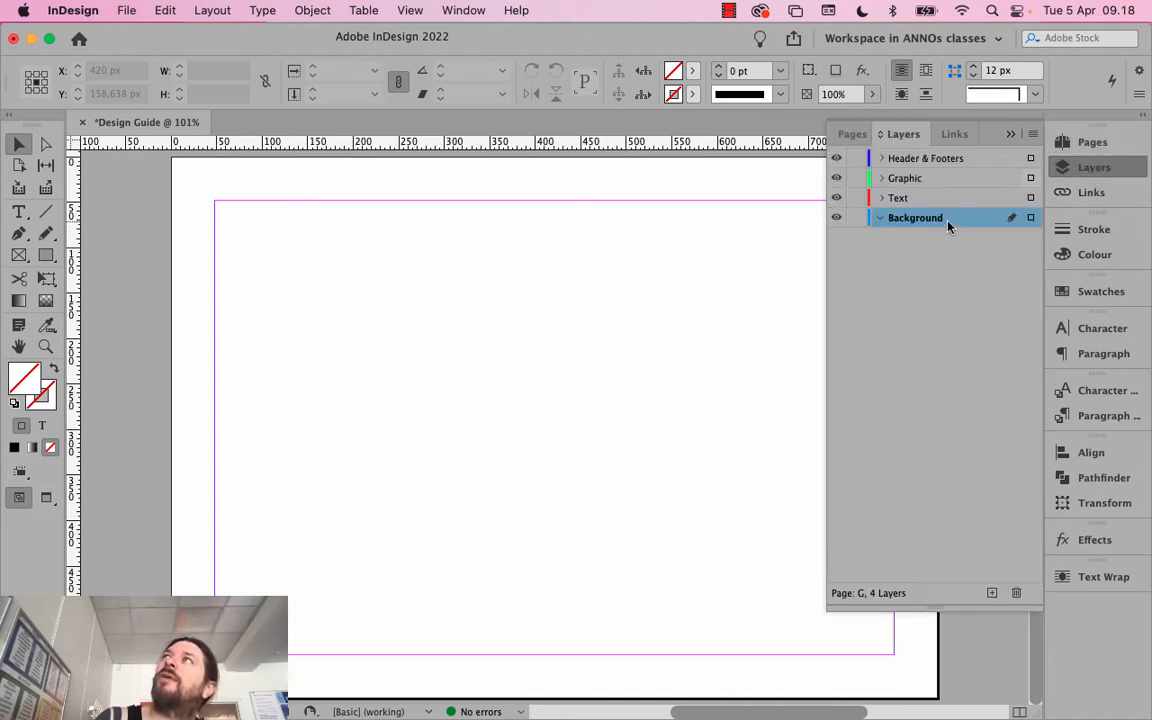
pyautogui.click(1092, 142)
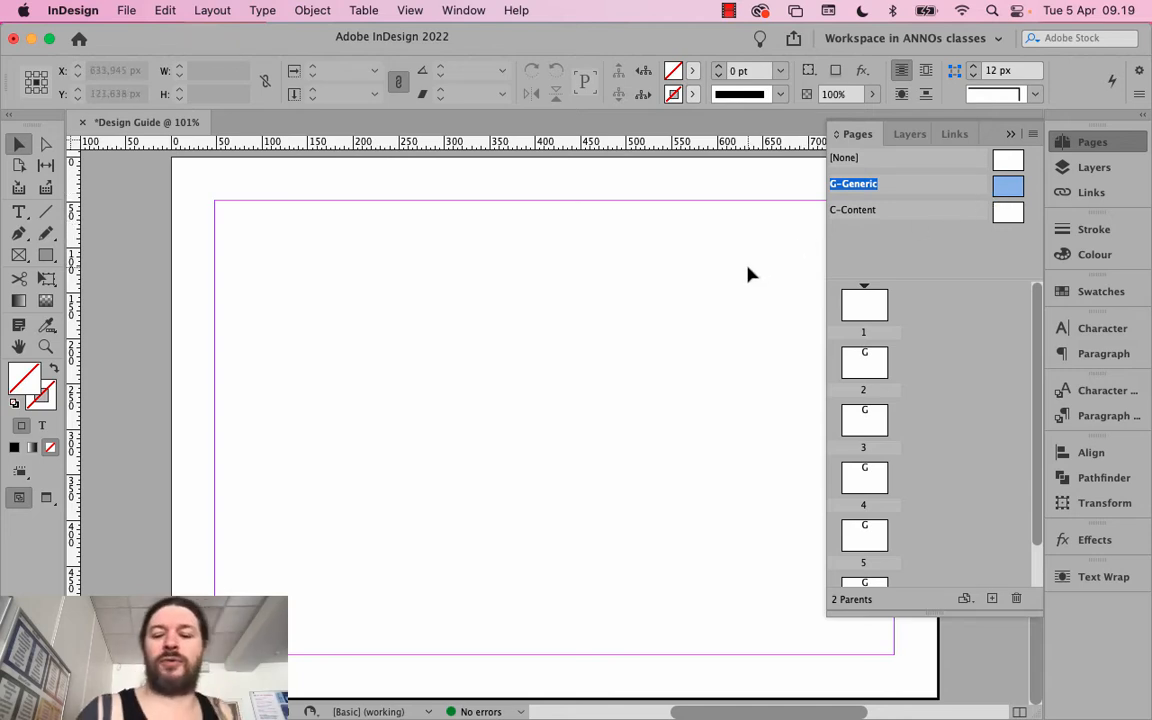
pyautogui.hscroll(3, 690, 270)
pyautogui.hscroll(2, 670, 266)
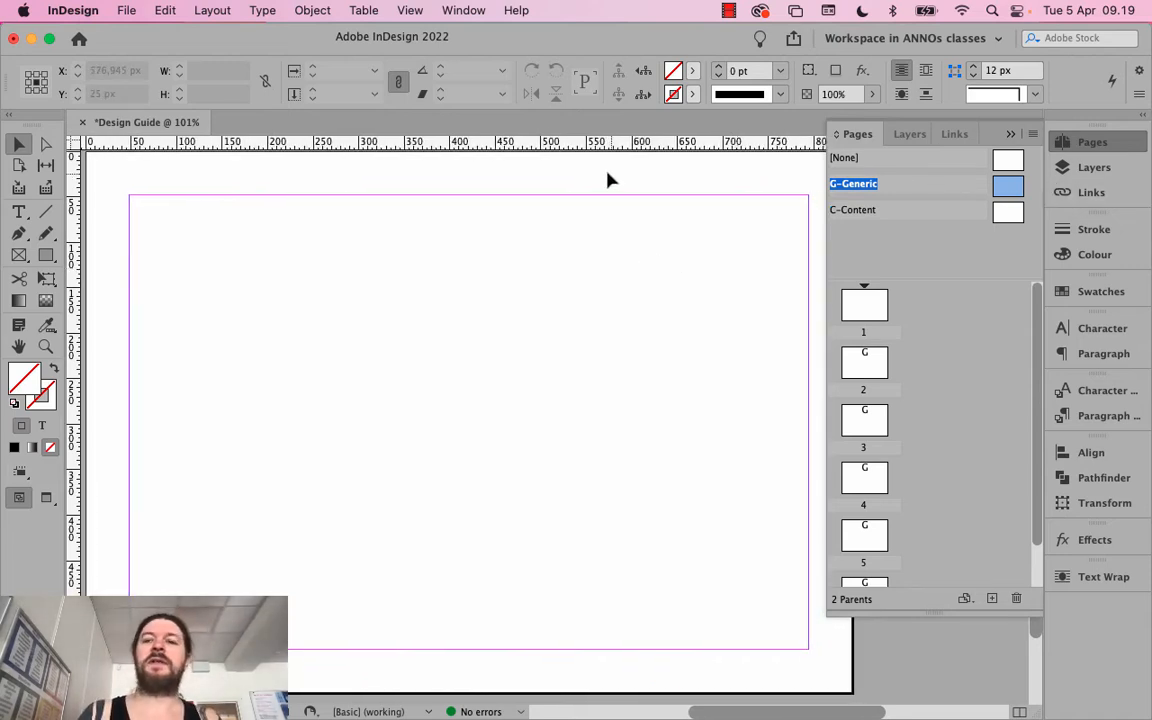
pyautogui.click(46, 255)
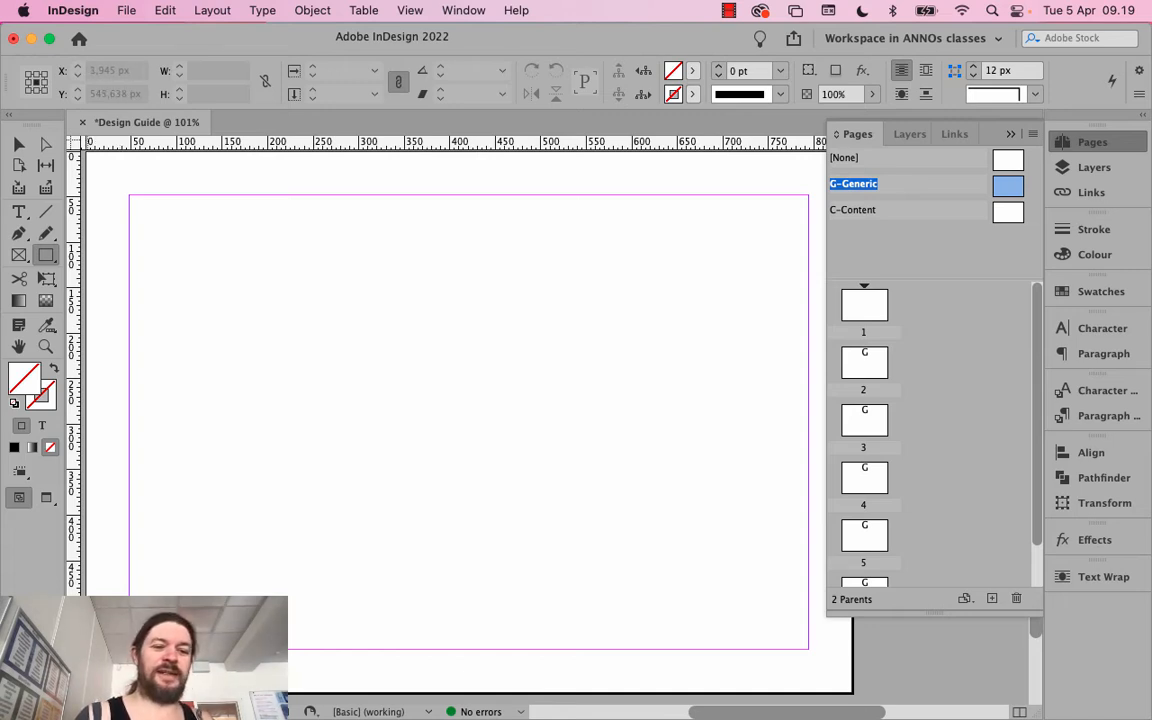
pyautogui.moveTo(94, 644); pyautogui.dragTo(846, 646)
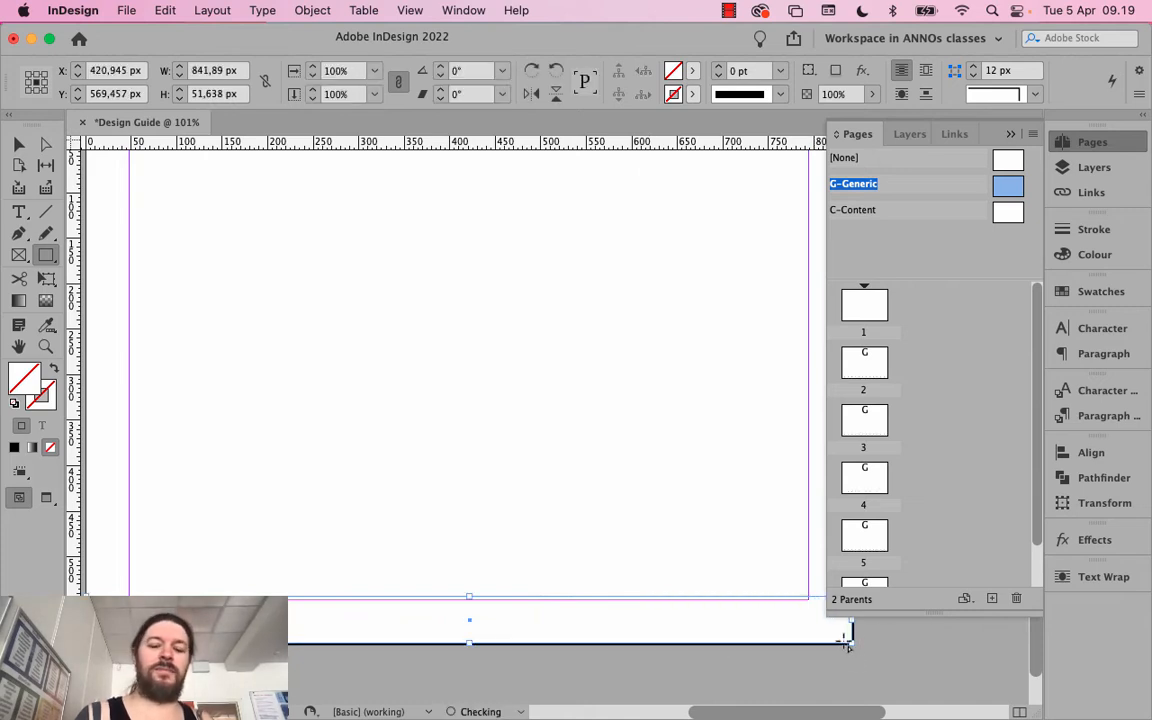
pyautogui.press('super+z')
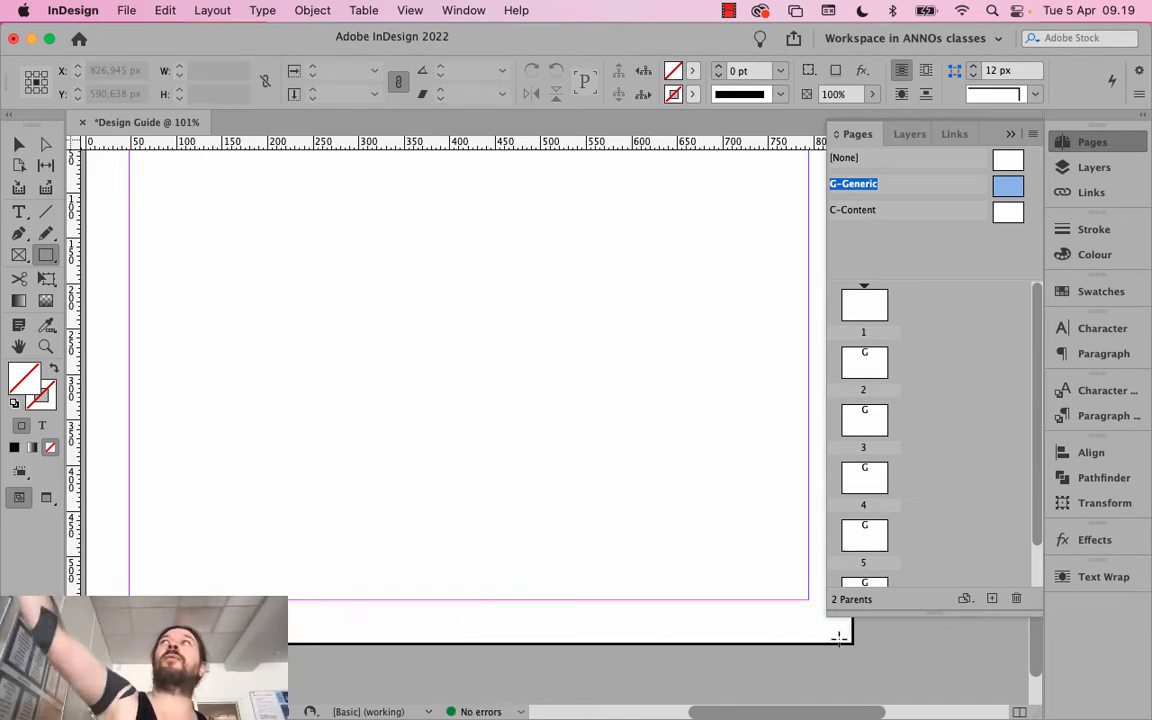
# Draw a full-width rectangle about 842 by 50 px along the bottom edge of the G-Generic parent page
pyautogui.click(51, 259)
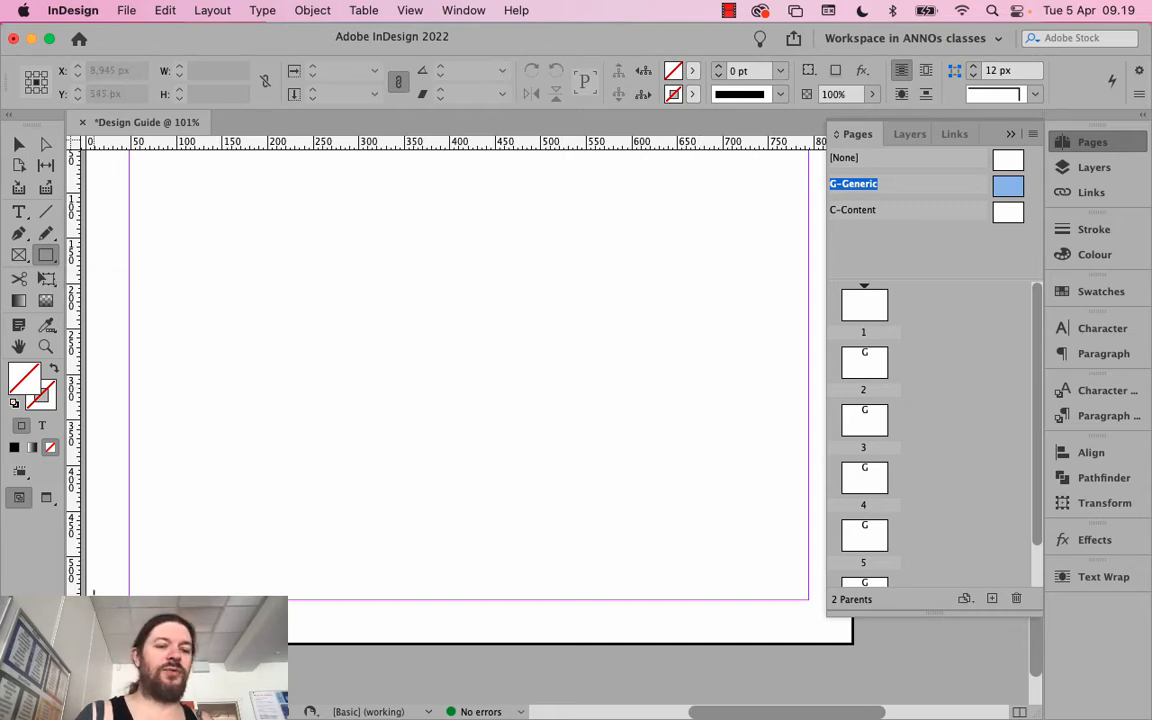
pyautogui.moveTo(89, 600); pyautogui.dragTo(851, 648)
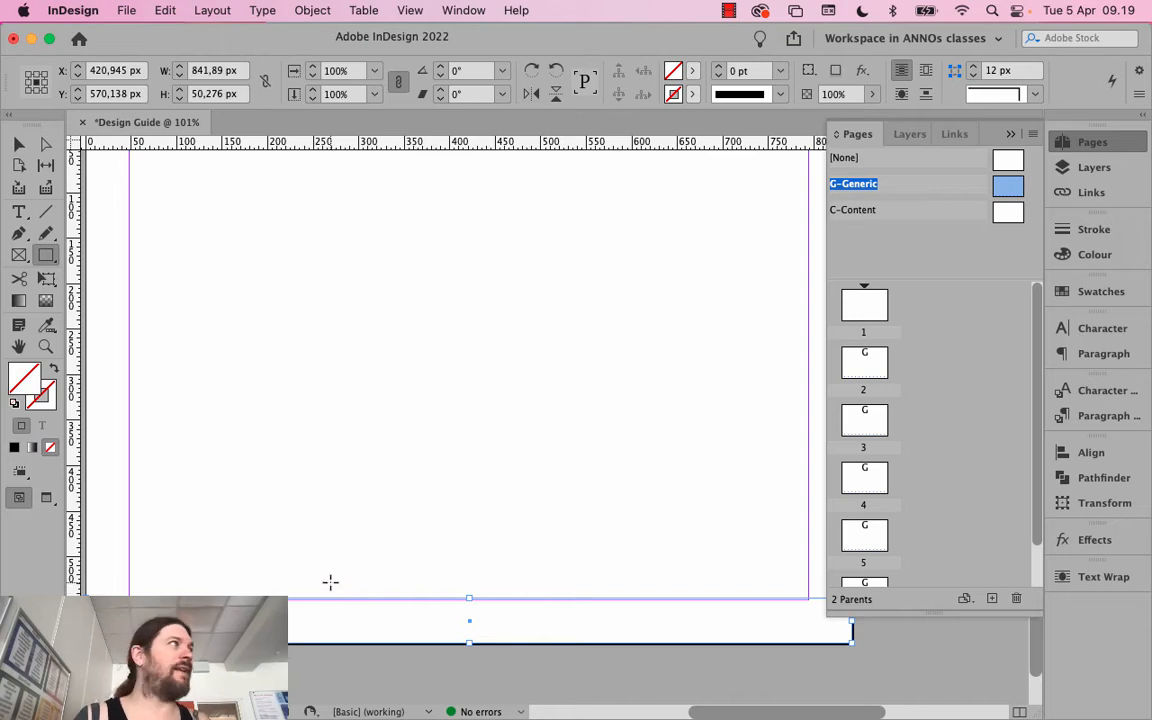
# Check the Snap to Guides and Smart Guides settings
pyautogui.click(412, 9)
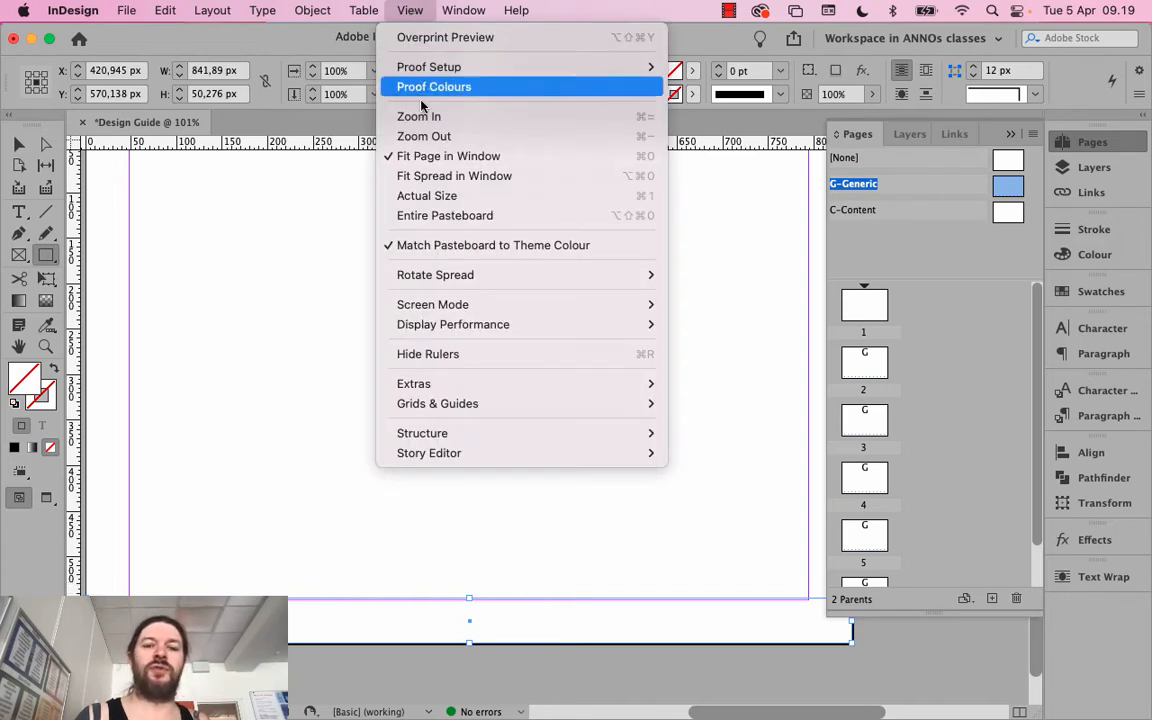
pyautogui.moveTo(440, 406)
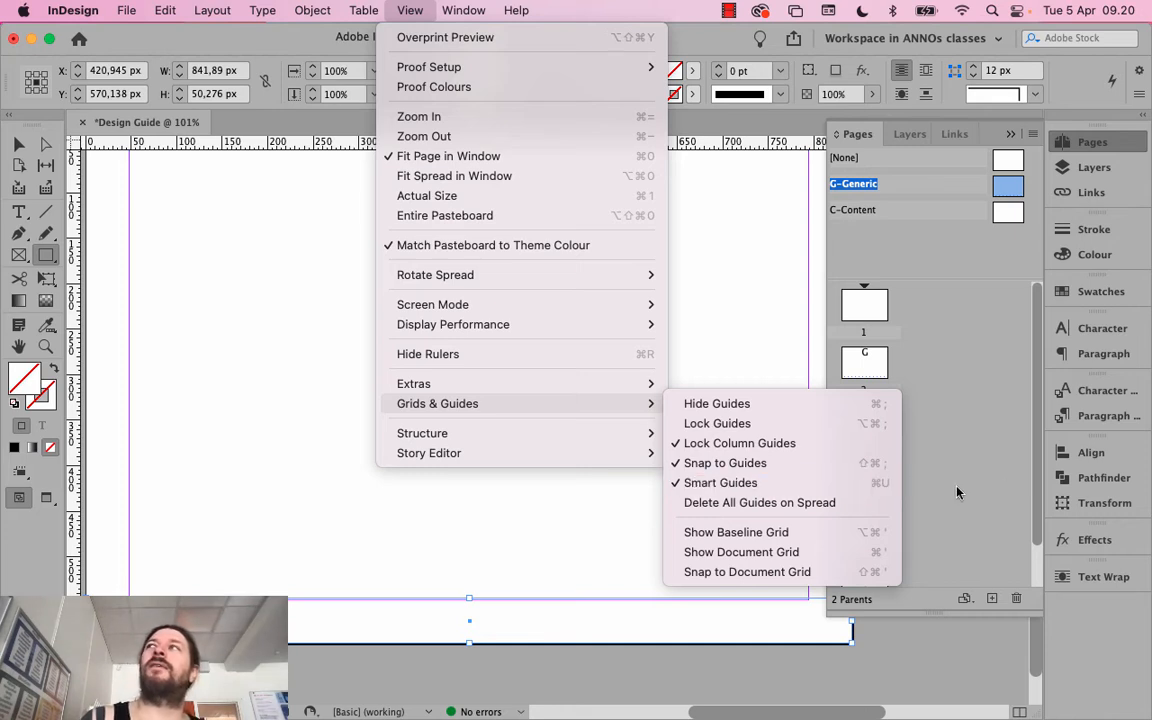
pyautogui.click(1041, 475)
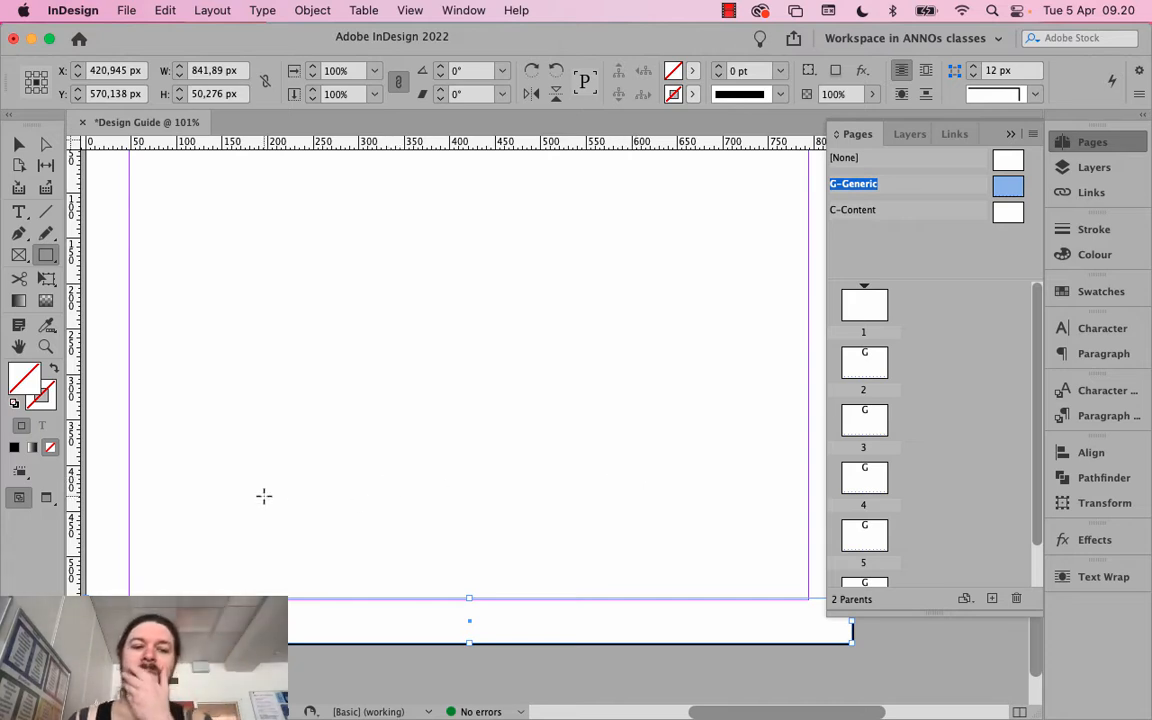
# Snap the footer rectangle's top edge to the bottom margin for a 48 px height, keeping its other edges on the page edges
pyautogui.click(26, 145)
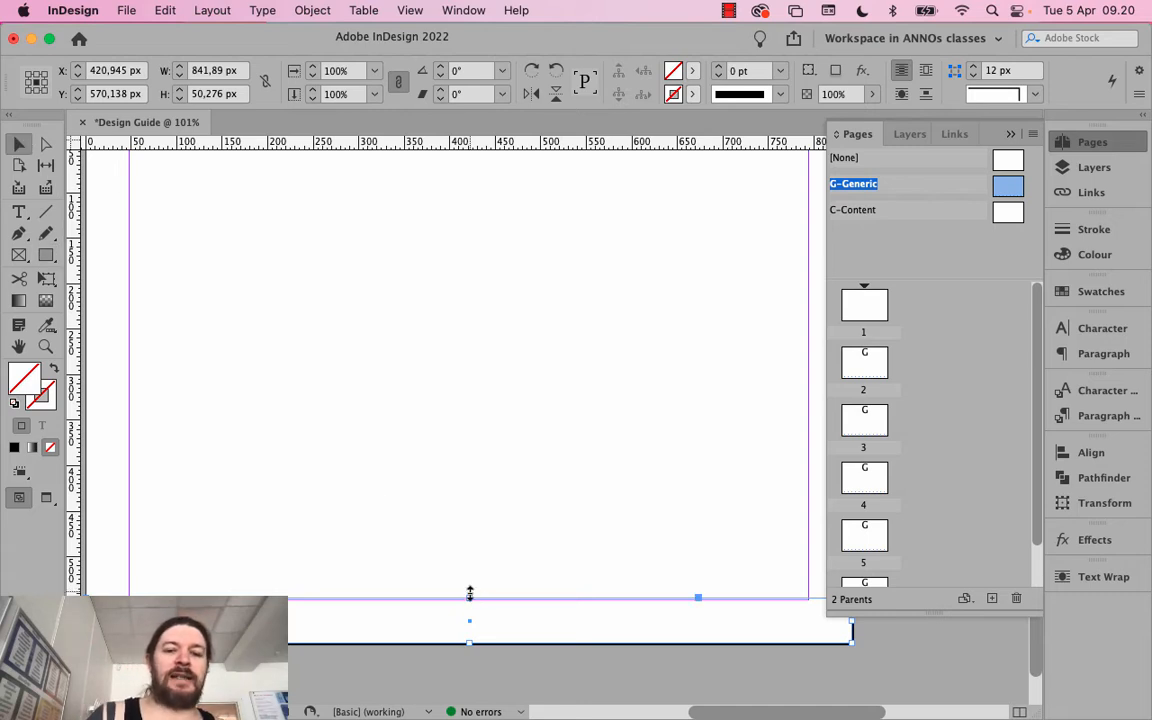
pyautogui.moveTo(470, 594)
pyautogui.mouseDown()
pyautogui.moveTo(467, 425)
pyautogui.moveTo(467, 600)
pyautogui.mouseUp()
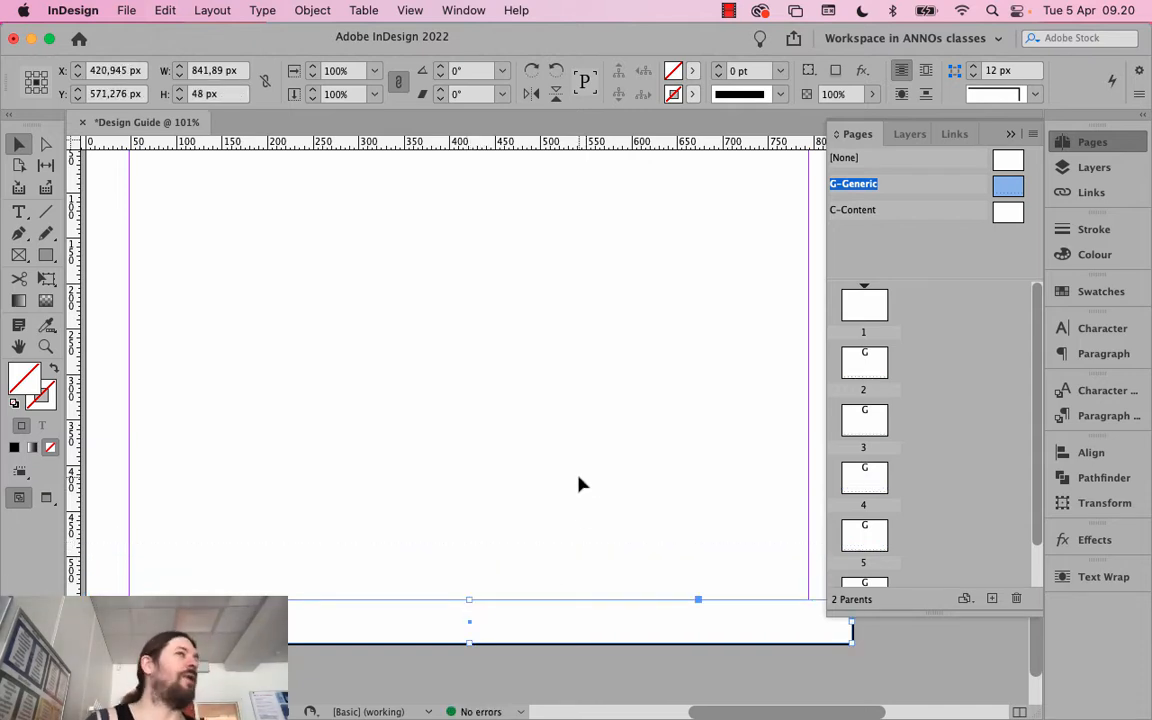
pyautogui.moveTo(469, 641)
pyautogui.mouseDown()
pyautogui.moveTo(470, 629)
pyautogui.moveTo(472, 644)
pyautogui.mouseUp()
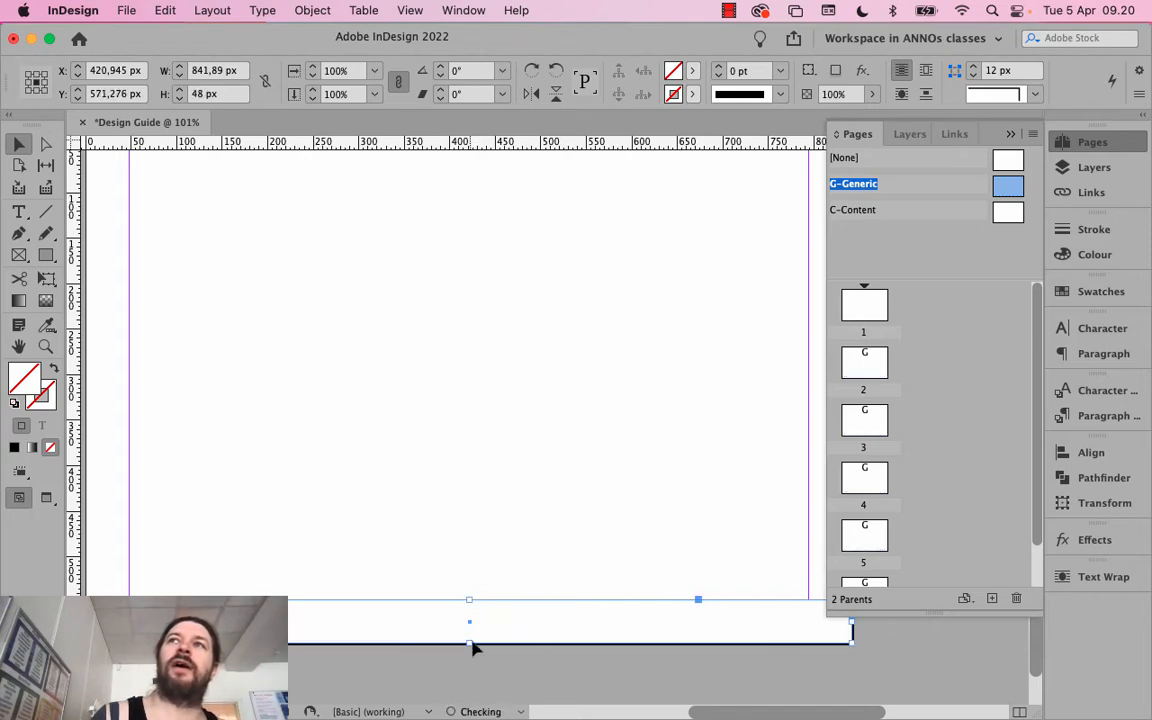
pyautogui.moveTo(852, 621)
pyautogui.mouseDown()
pyautogui.moveTo(772, 622)
pyautogui.moveTo(852, 622)
pyautogui.mouseUp()
pyautogui.moveTo(764, 711); pyautogui.dragTo(747, 712)
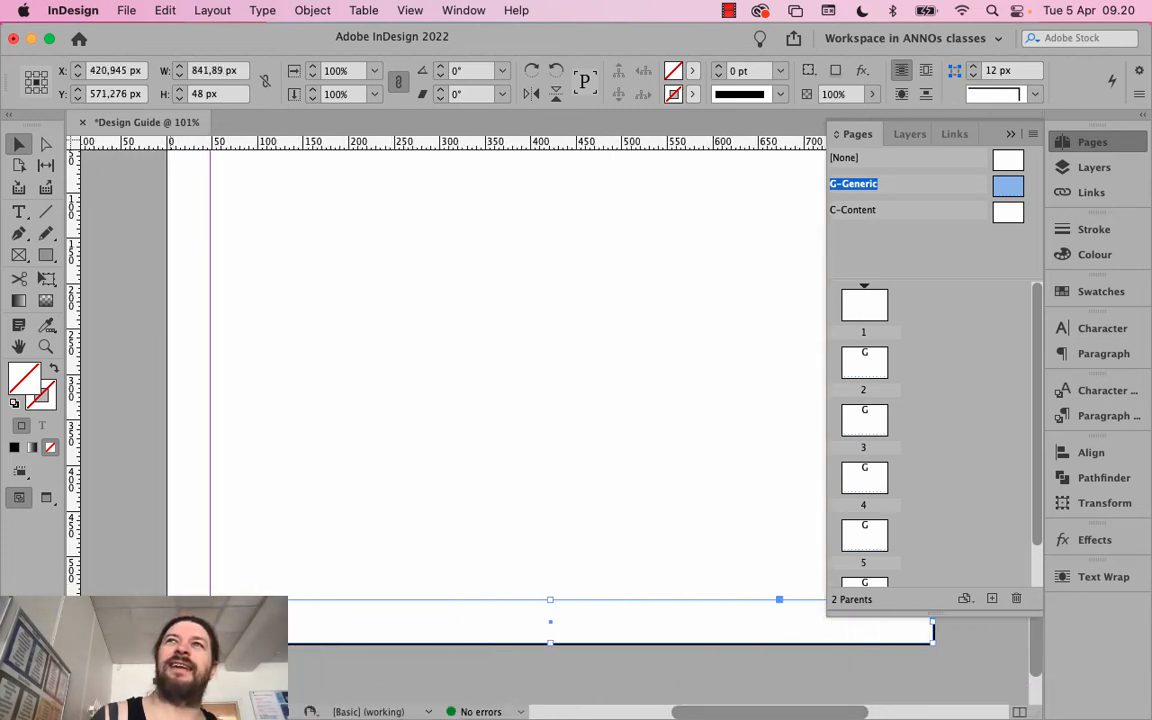
pyautogui.moveTo(168, 621)
pyautogui.mouseDown()
pyautogui.moveTo(178, 619)
pyautogui.moveTo(168, 621)
pyautogui.mouseUp()
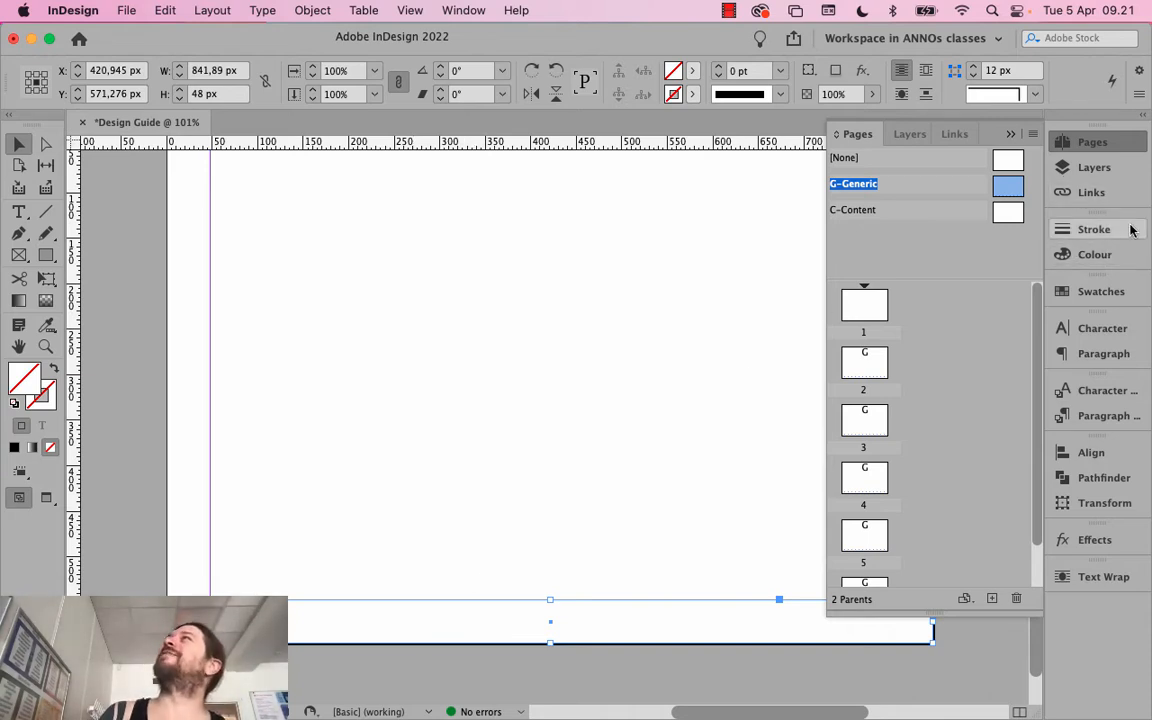
# Fill the footer rectangle with the RGB Red swatch
pyautogui.click(1095, 291)
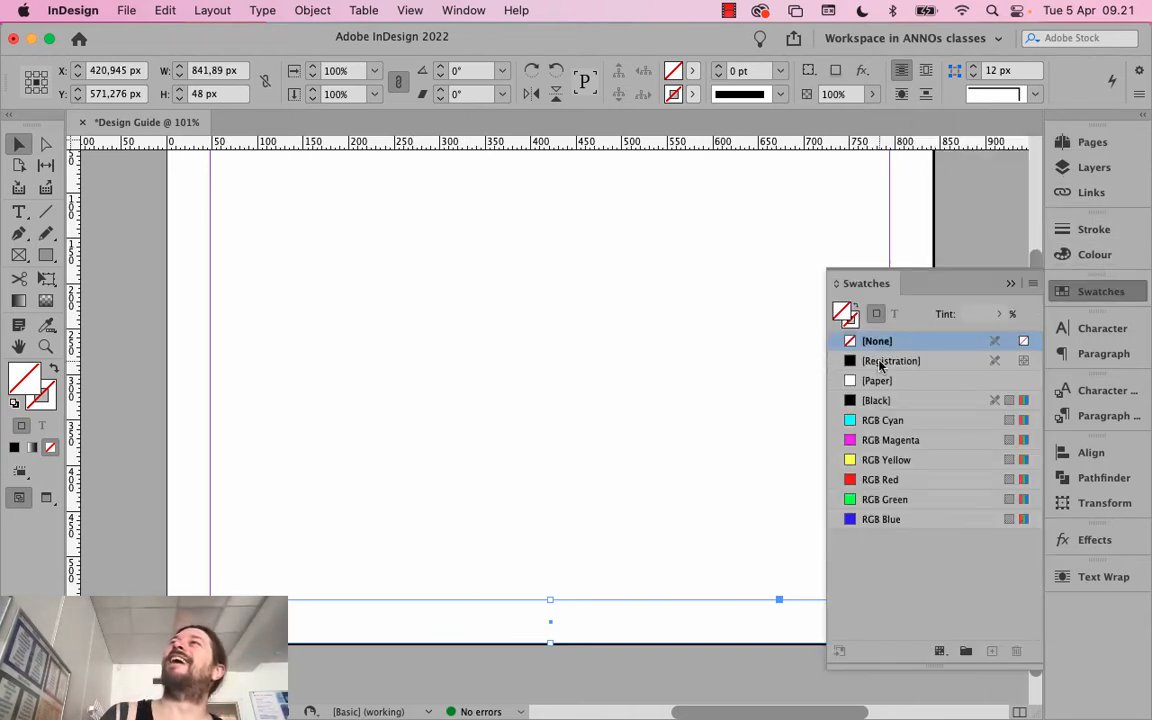
pyautogui.click(911, 480)
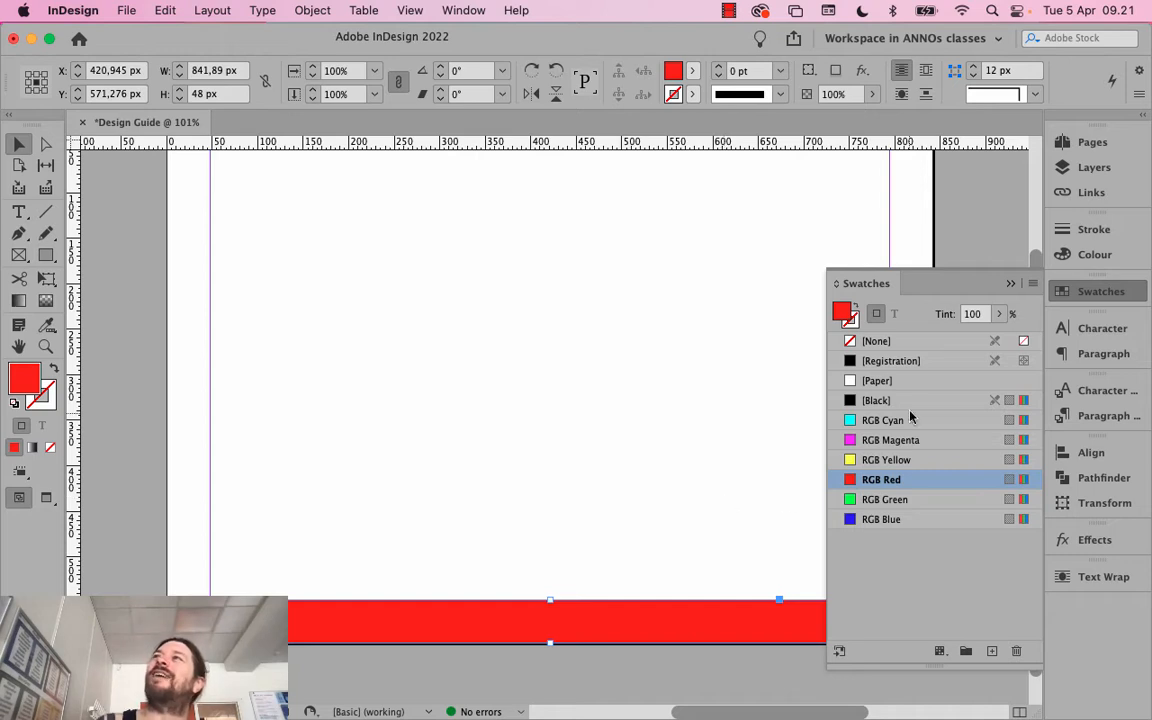
pyautogui.click(1032, 283)
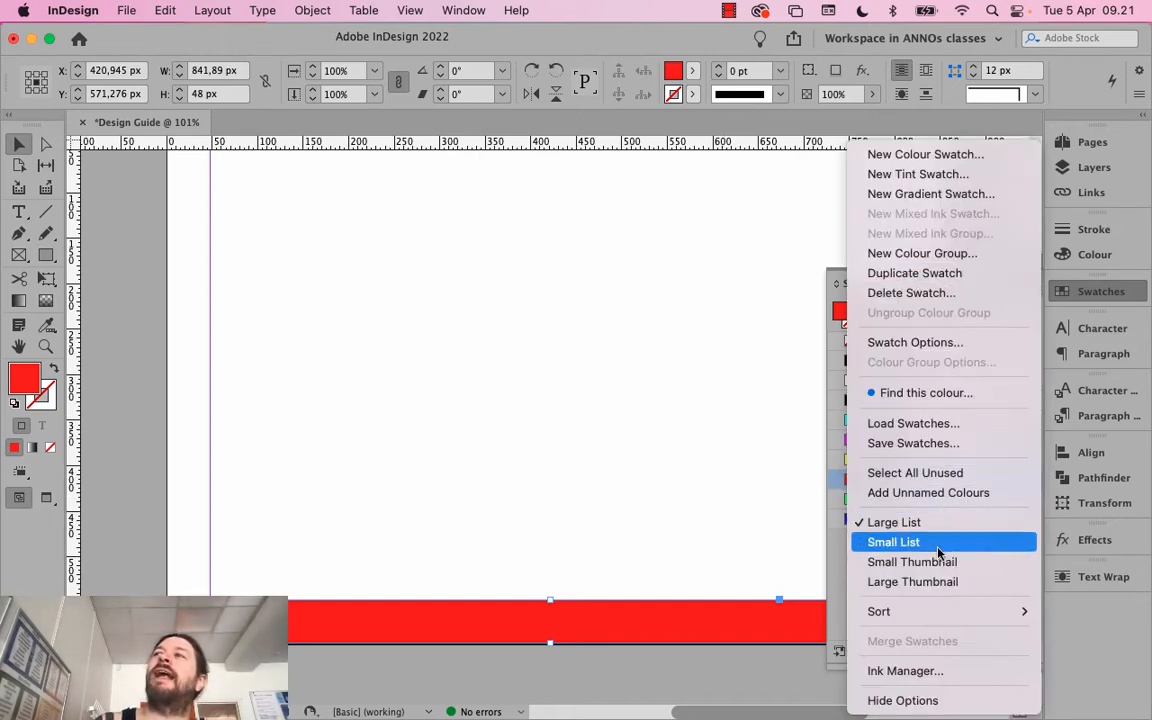
pyautogui.click(1112, 648)
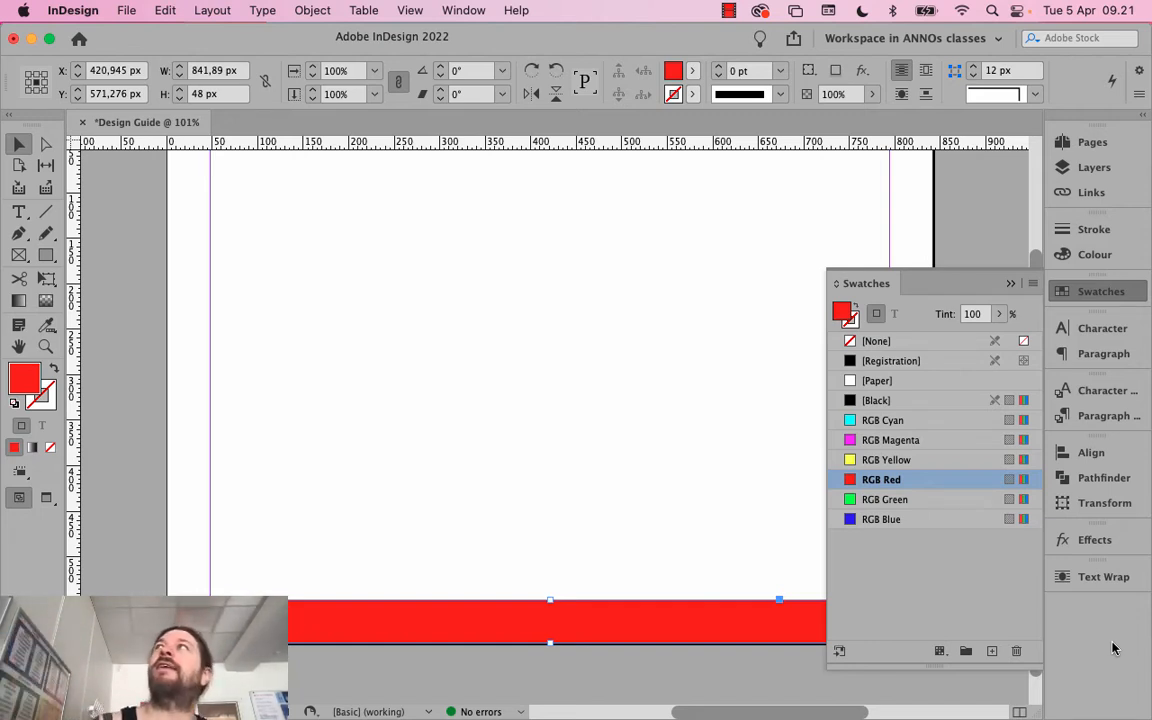
pyautogui.click(1032, 284)
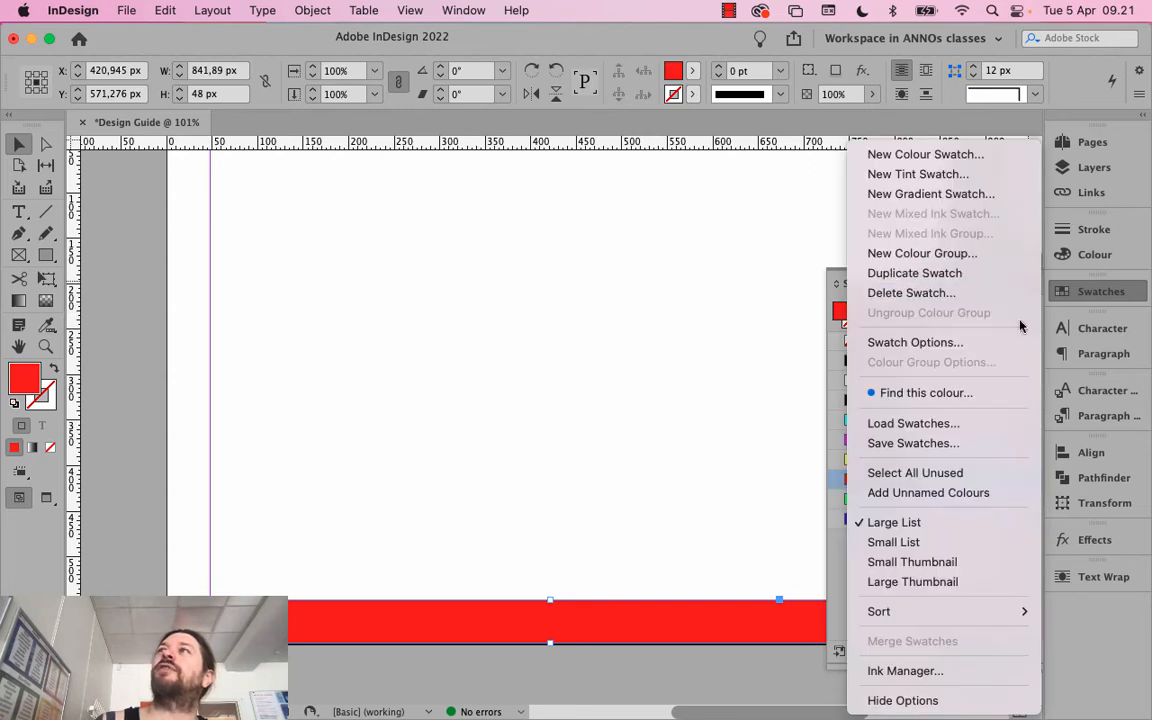
pyautogui.moveTo(975, 615)
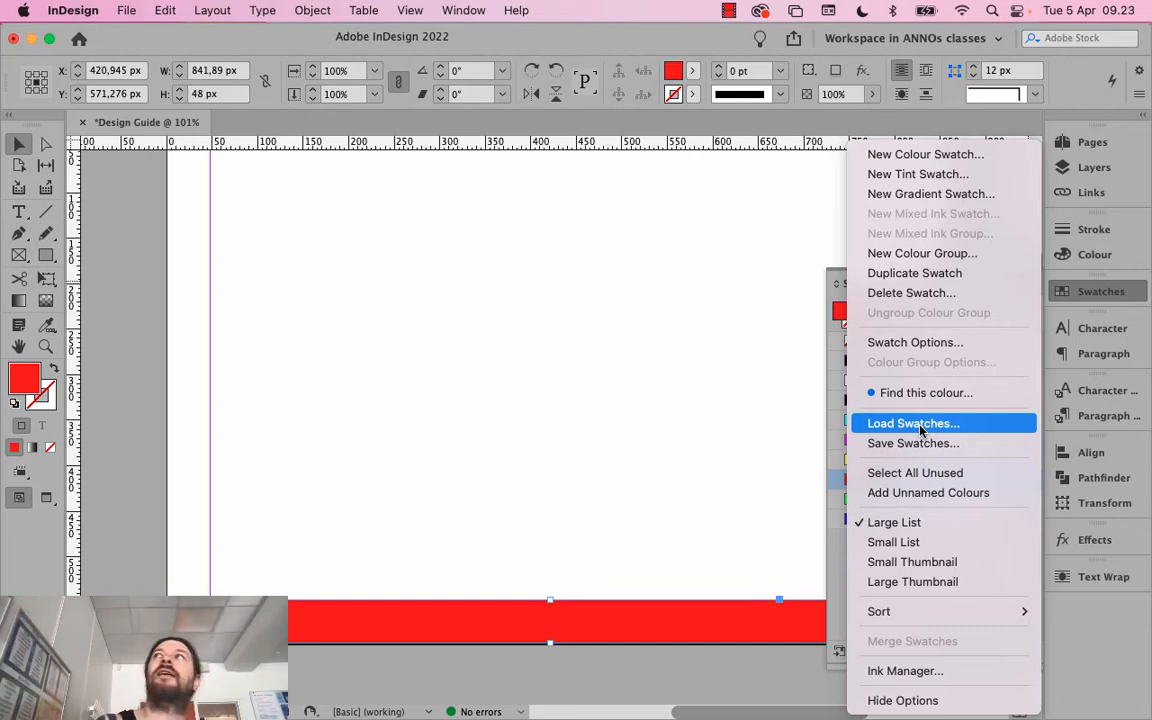
pyautogui.click(808, 432)
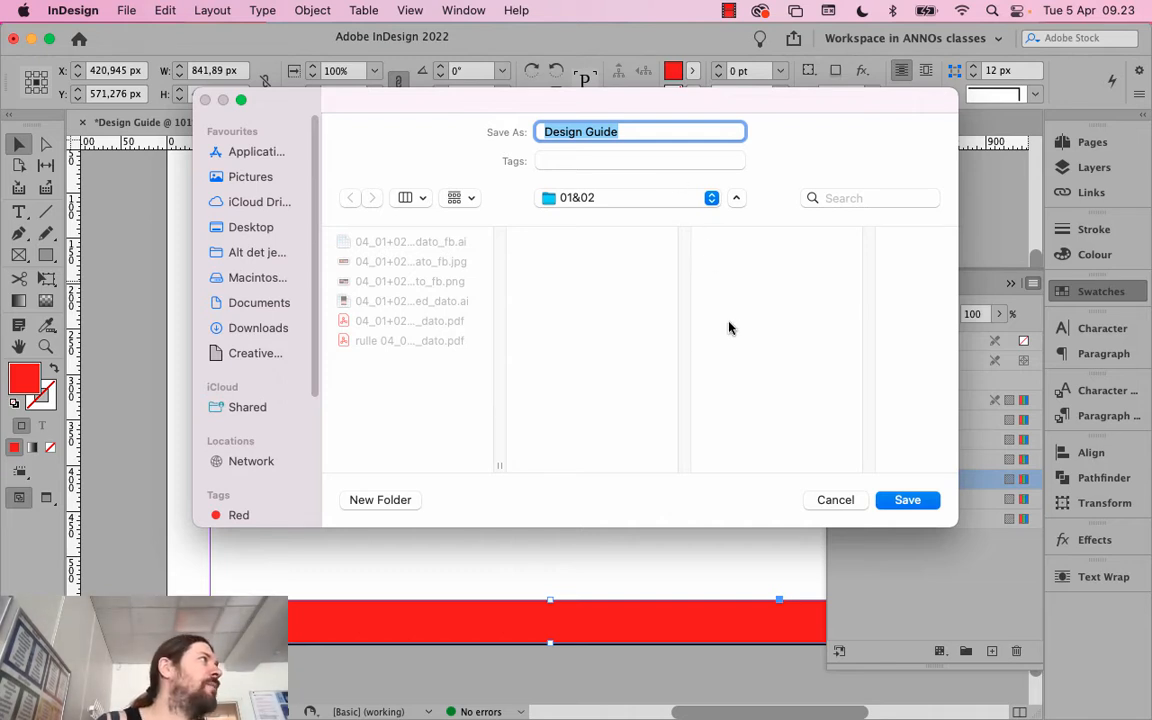
pyautogui.click(822, 497)
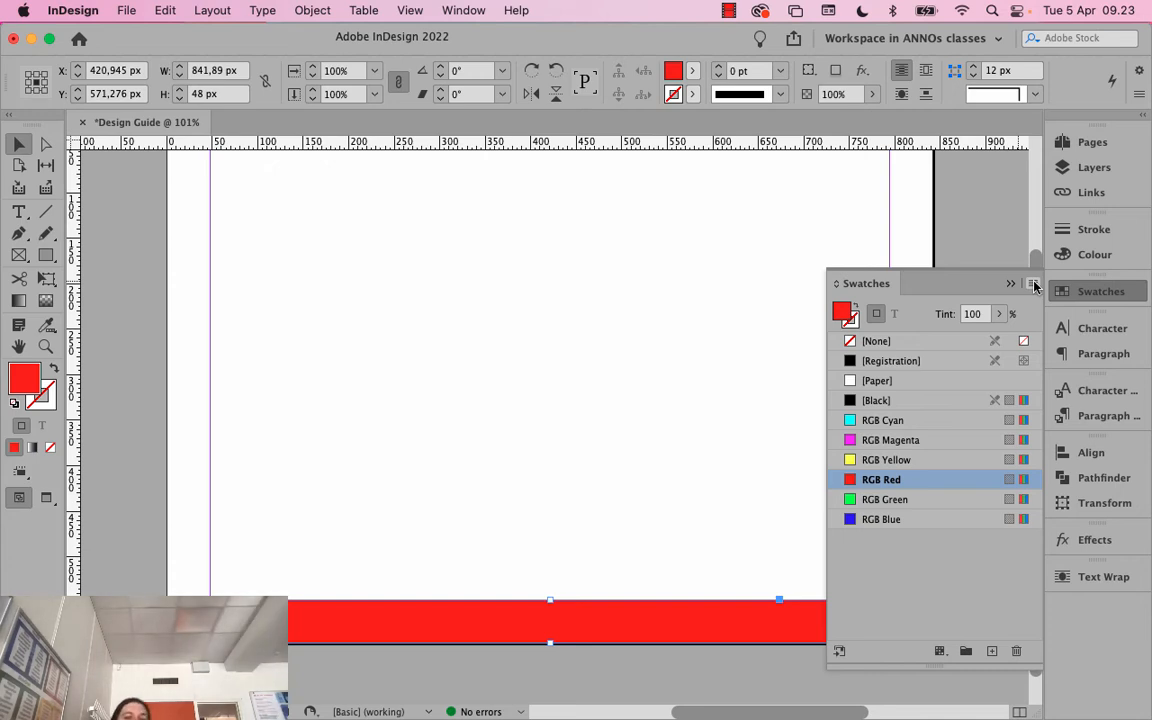
# View the available CC Libraries and close them again
pyautogui.click(447, 10)
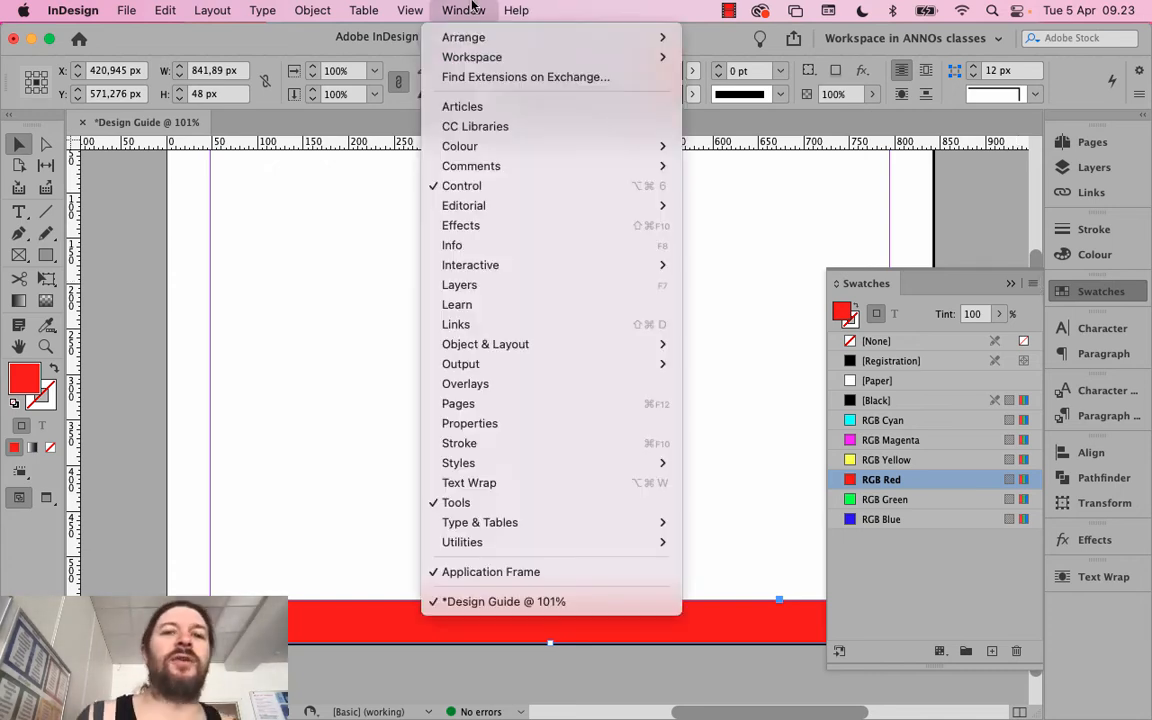
pyautogui.click(503, 131)
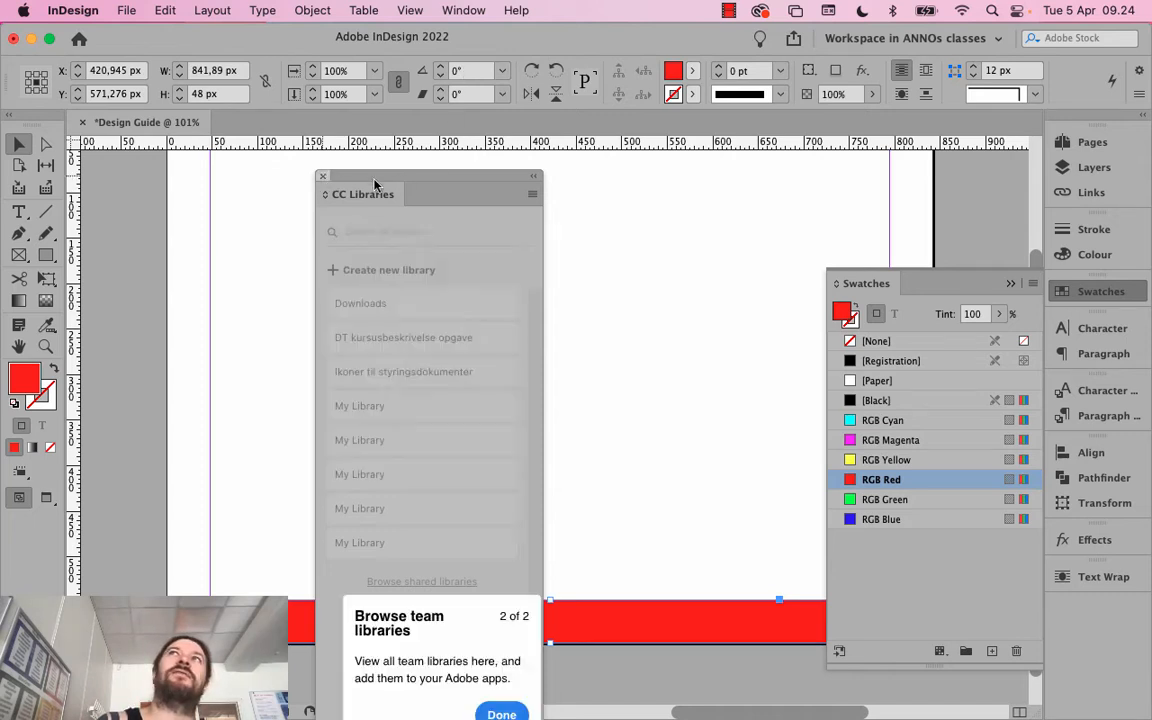
pyautogui.click(323, 177)
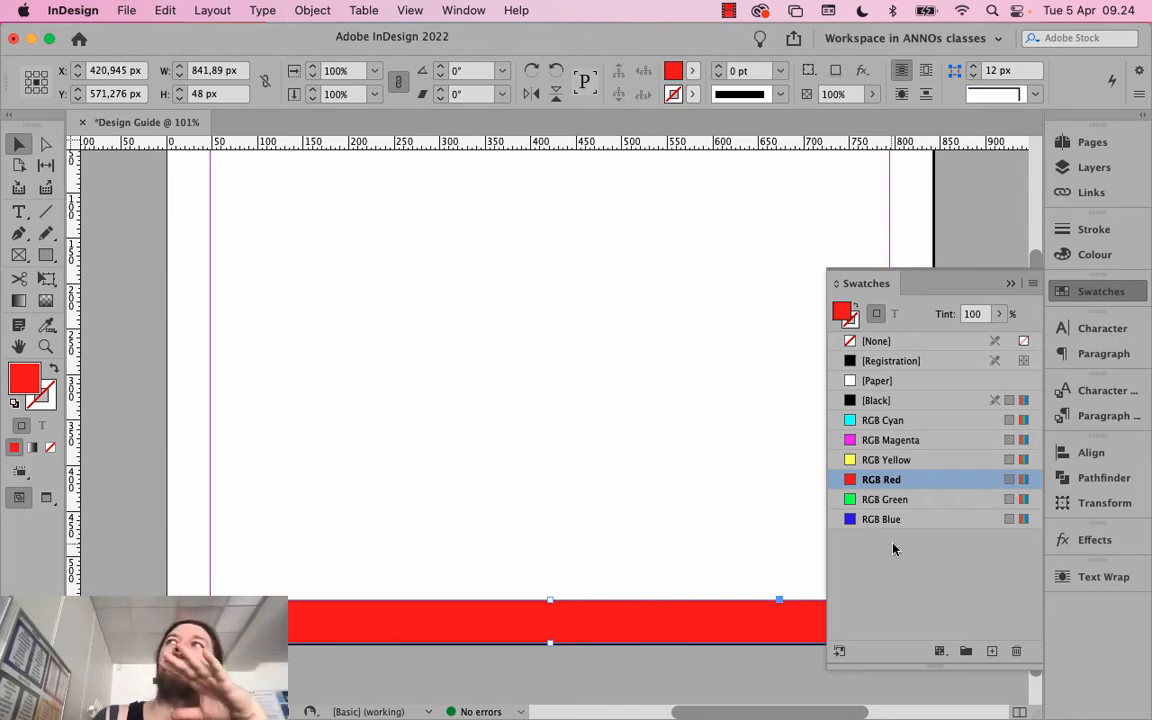
# Create an orange RGB process swatch with red 255, green 151 and blue 0 as the footer rectangle's fill
pyautogui.click(1032, 284)
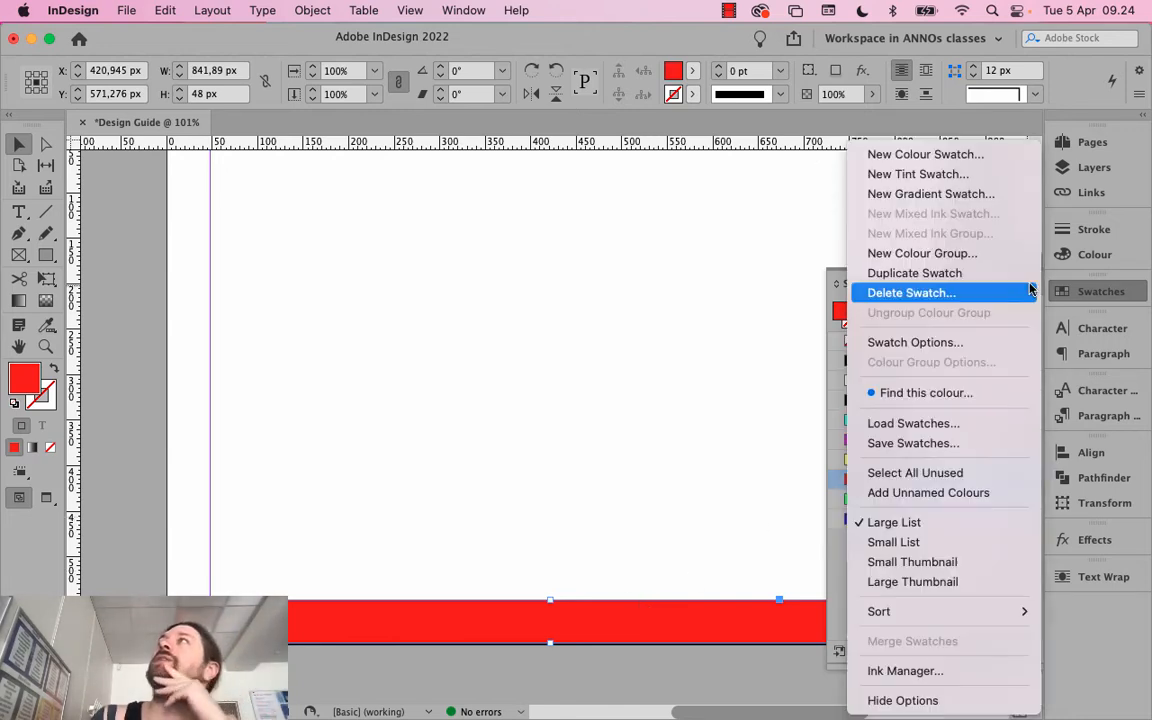
pyautogui.click(950, 156)
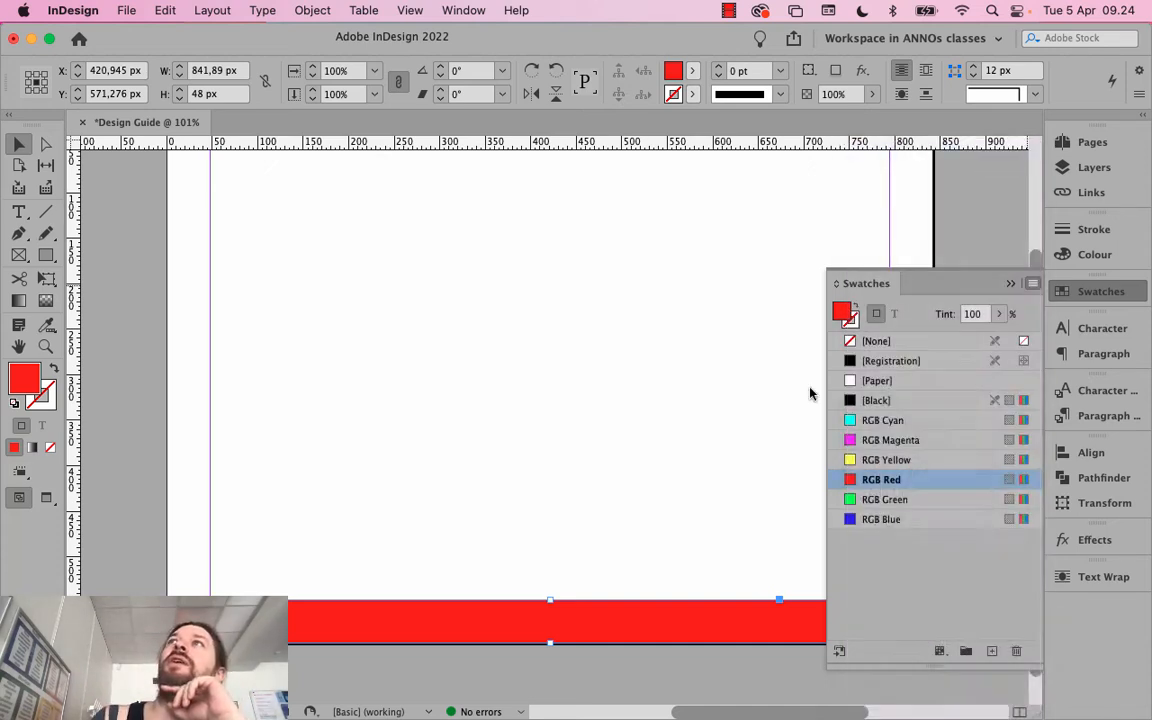
pyautogui.click(790, 543)
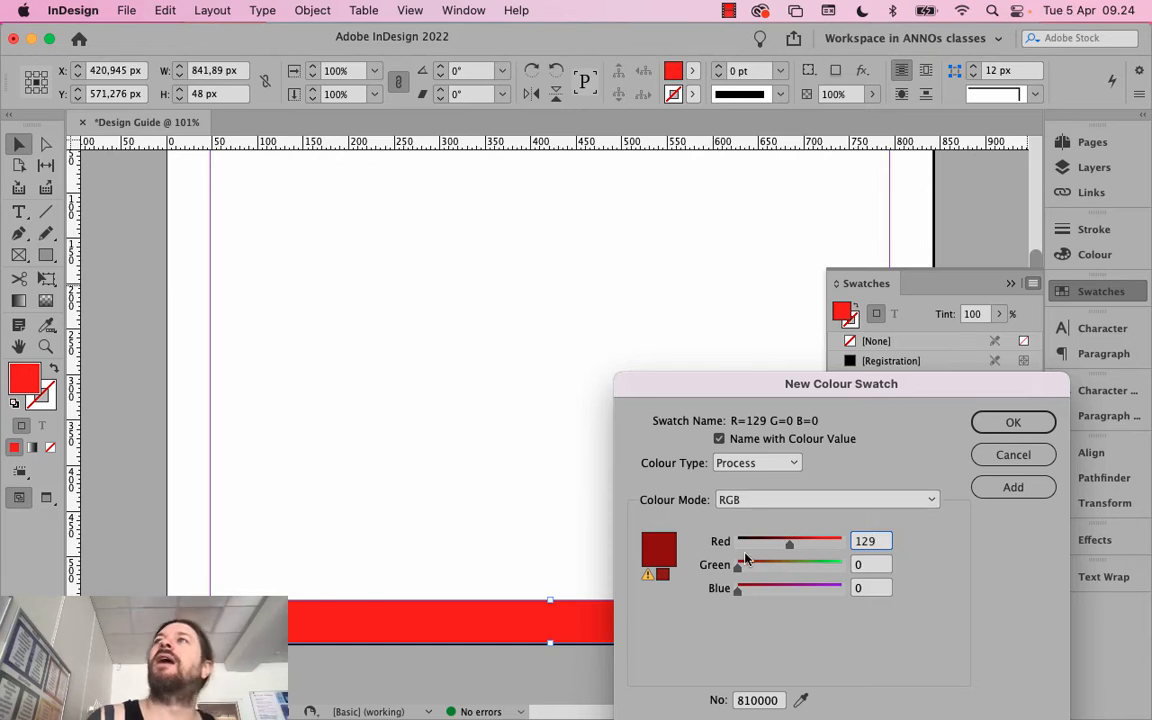
pyautogui.moveTo(741, 568); pyautogui.dragTo(845, 572)
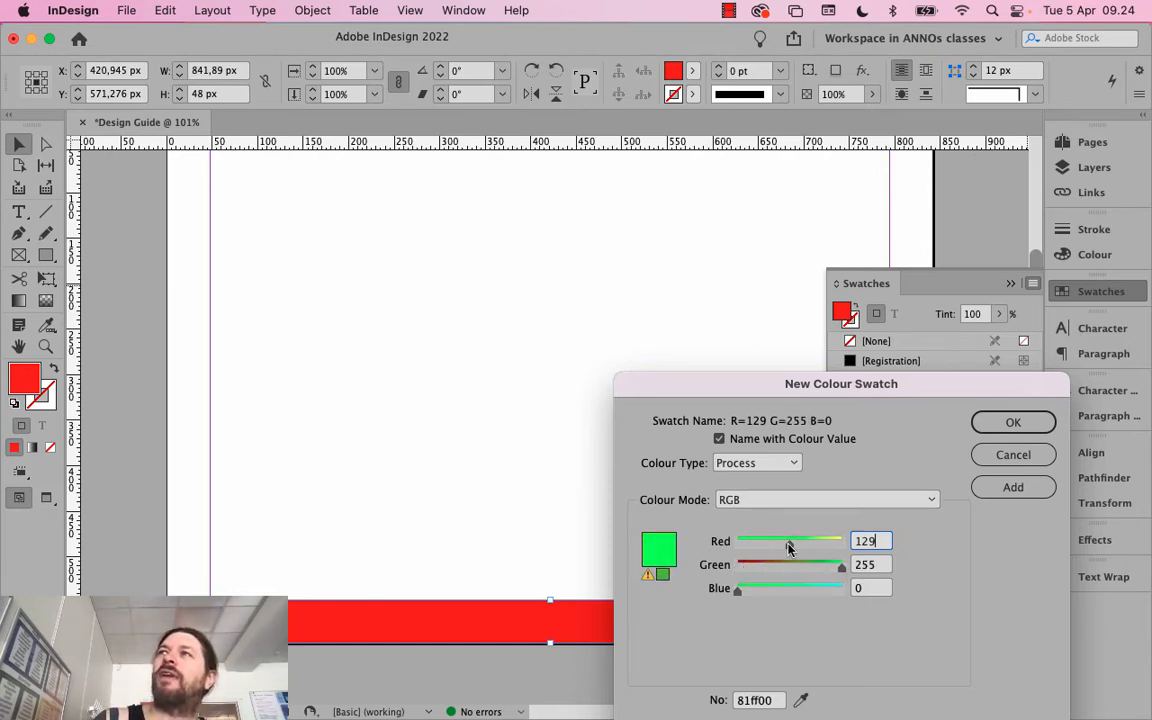
pyautogui.moveTo(789, 543); pyautogui.dragTo(799, 568)
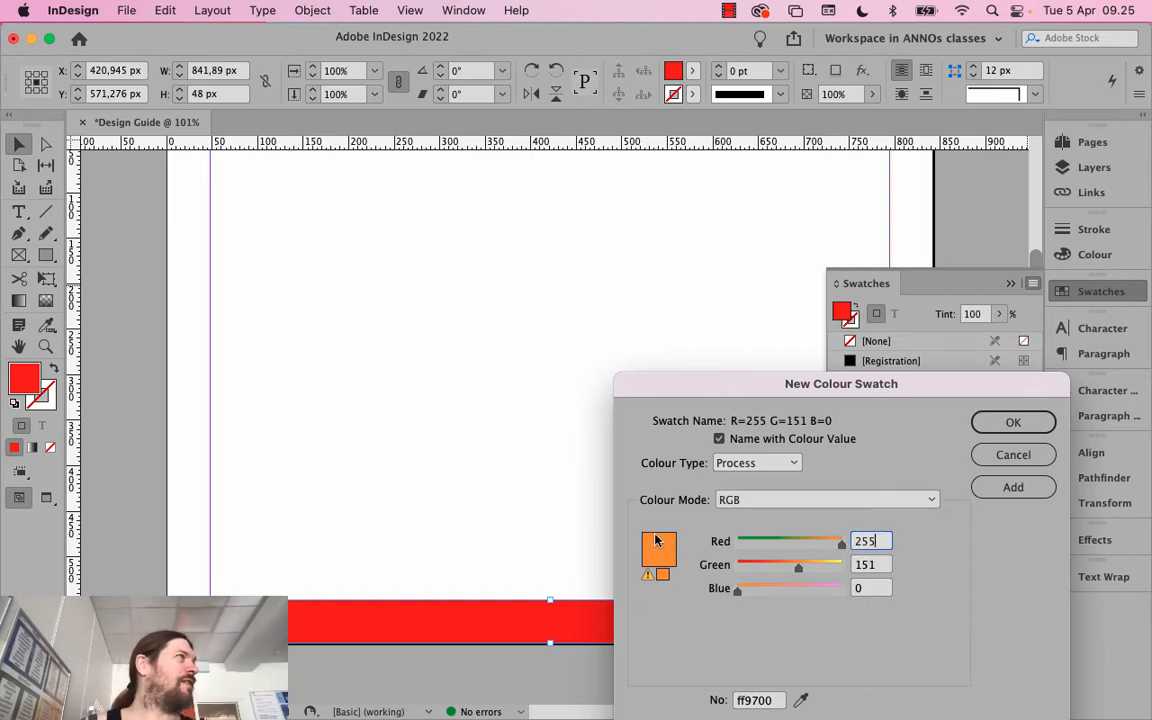
pyautogui.click(1013, 422)
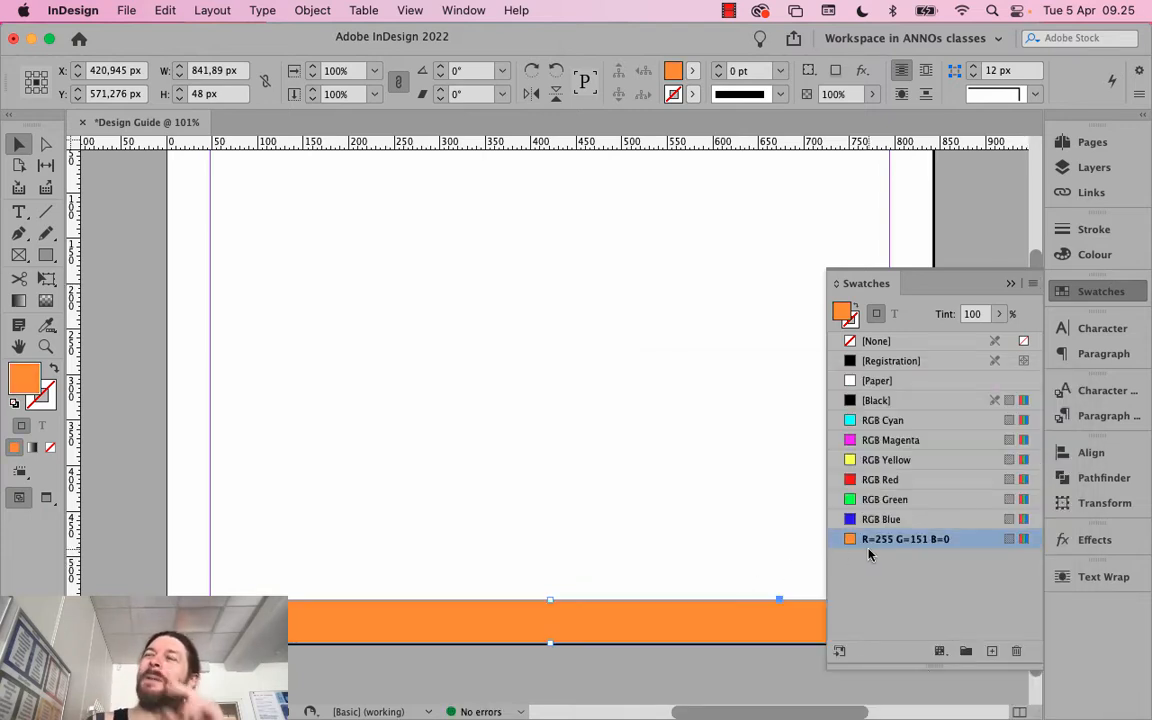
# Turn off naming with colour value for the orange swatch and rename it Orange
pyautogui.doubleClick(950, 540)
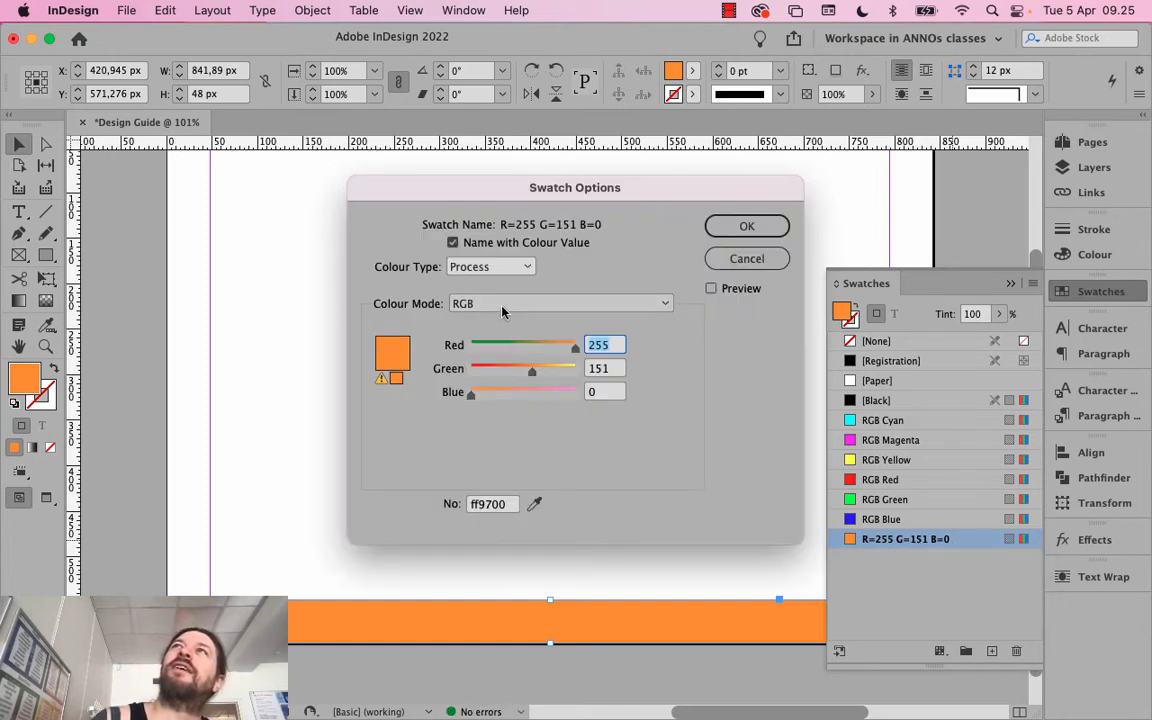
pyautogui.click(453, 243)
pyautogui.write('Orange')
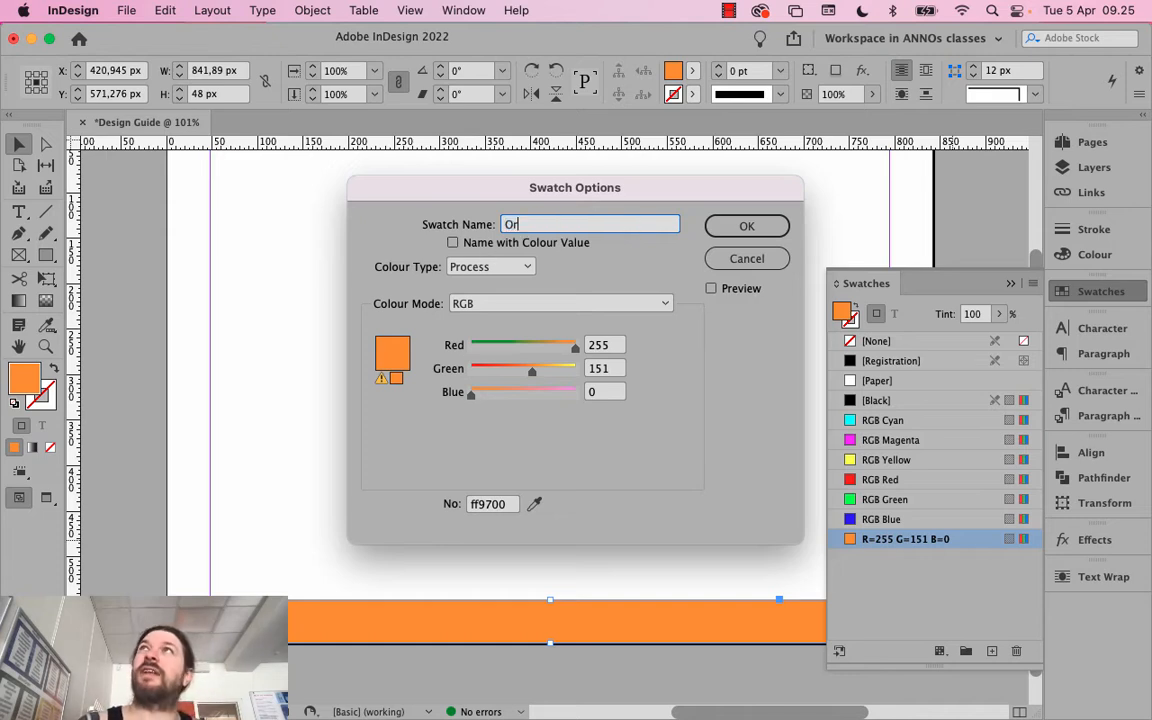
pyautogui.click(741, 227)
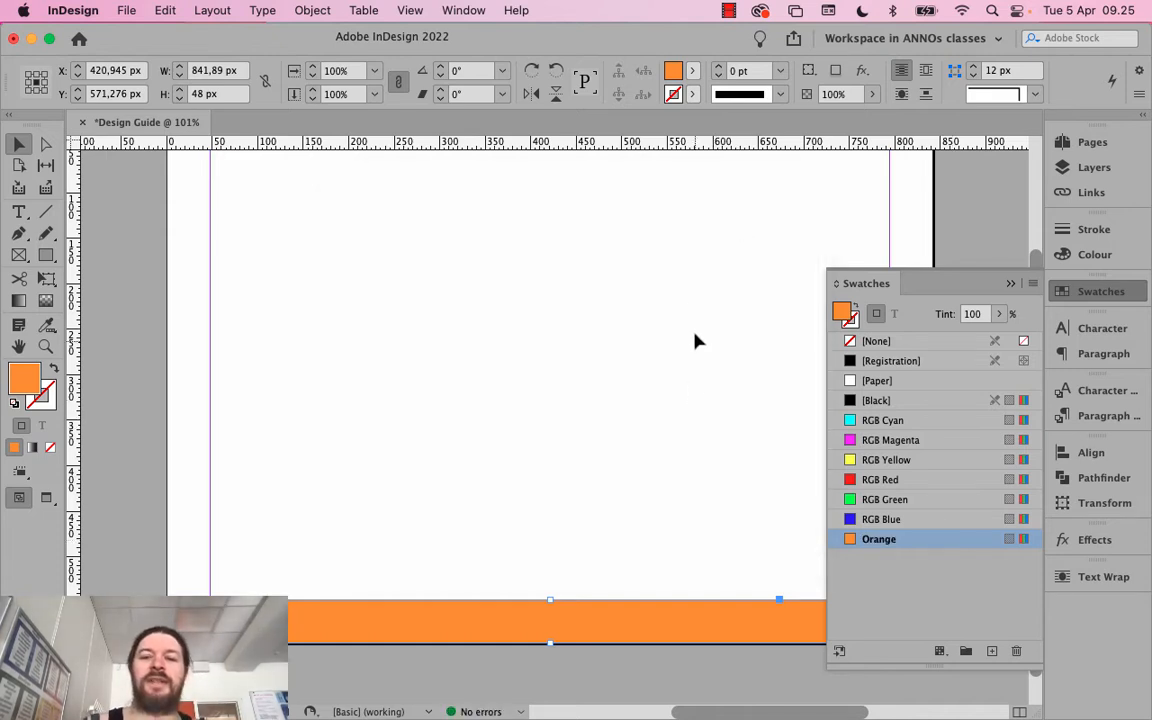
# Move the footer rectangle from the Background layer to the Header & Footers layer
pyautogui.scroll(2, 681, 308)
pyautogui.hscroll(2, 681, 308)
pyautogui.scroll(1, 658, 343)
pyautogui.hscroll(-1, 658, 343)
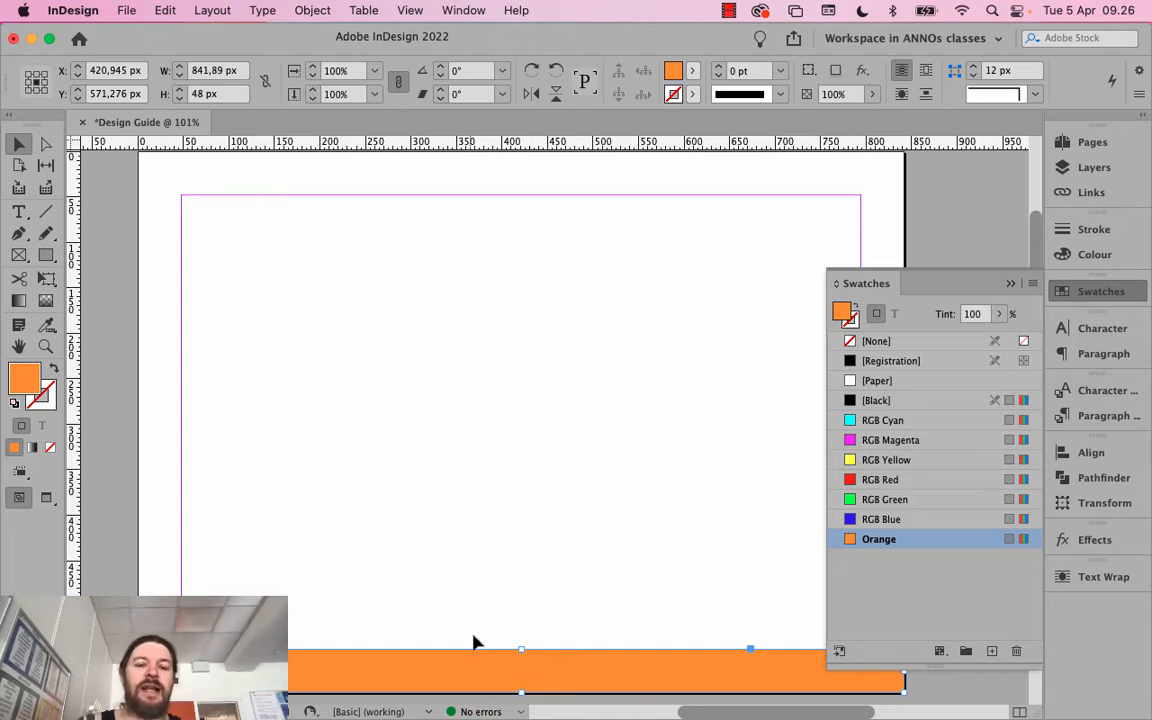
pyautogui.click(1092, 168)
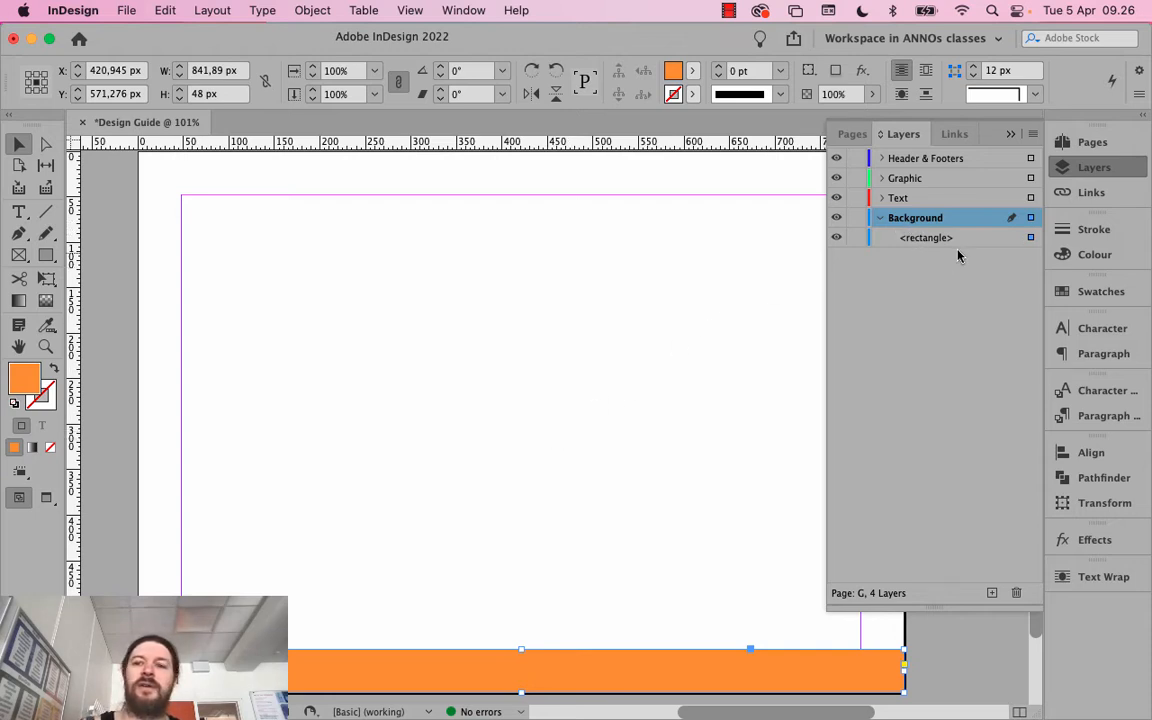
pyautogui.moveTo(963, 244); pyautogui.dragTo(956, 162)
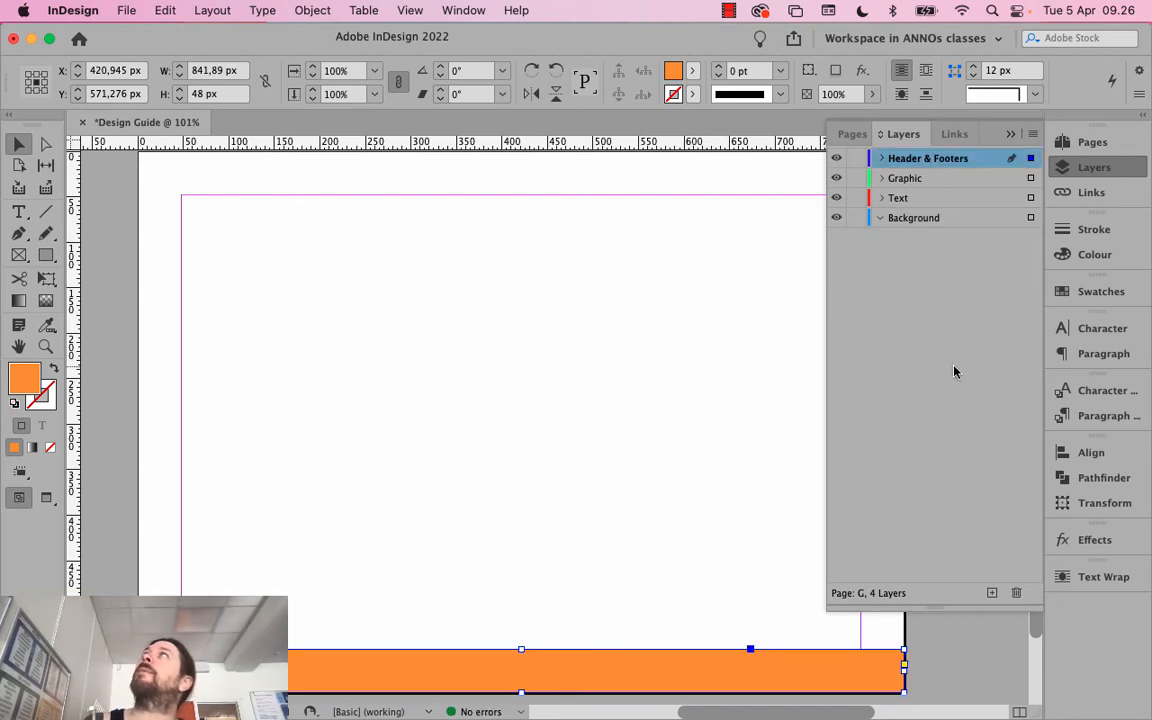
pyautogui.click(881, 158)
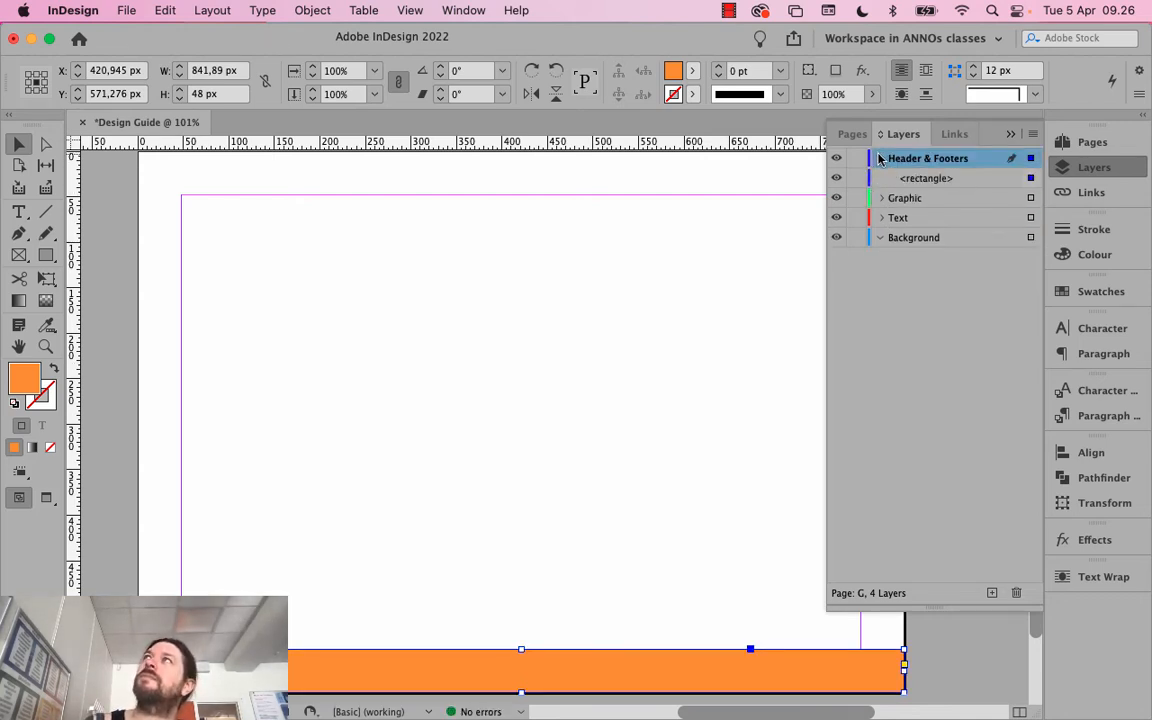
pyautogui.click(881, 158)
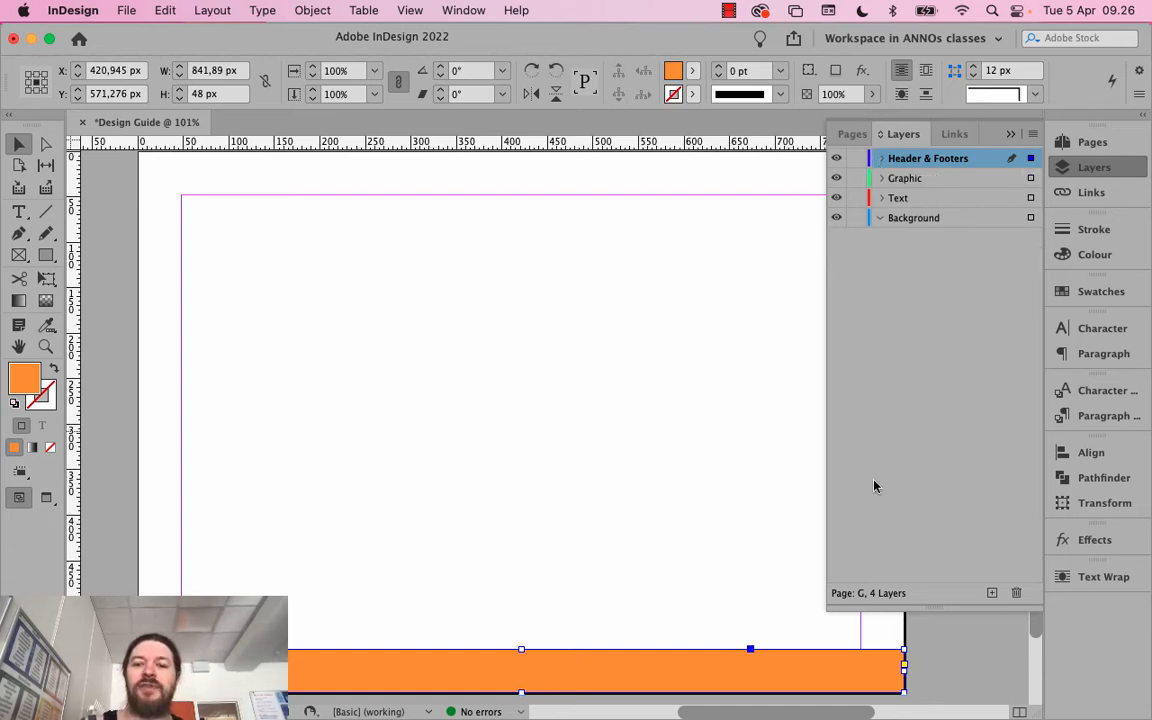
# Lock the footer rectangle within the Header & Footers layer, with the Type tool active
pyautogui.moveTo(761, 447); pyautogui.dragTo(684, 370)
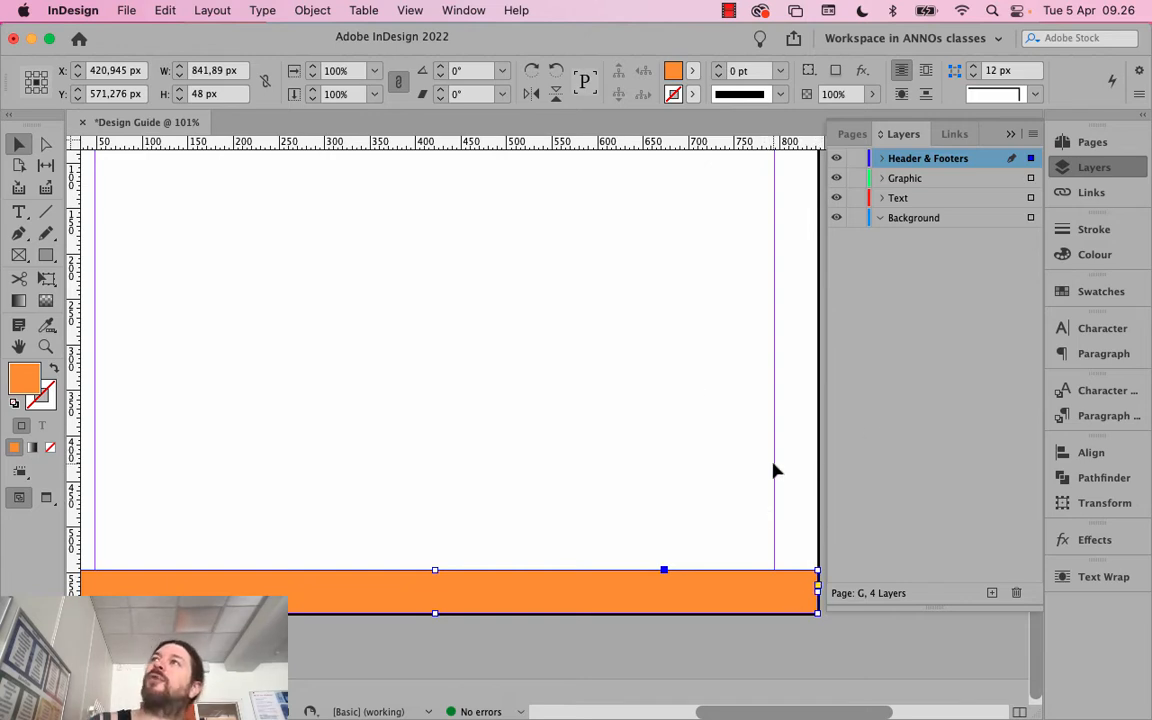
pyautogui.click(20, 215)
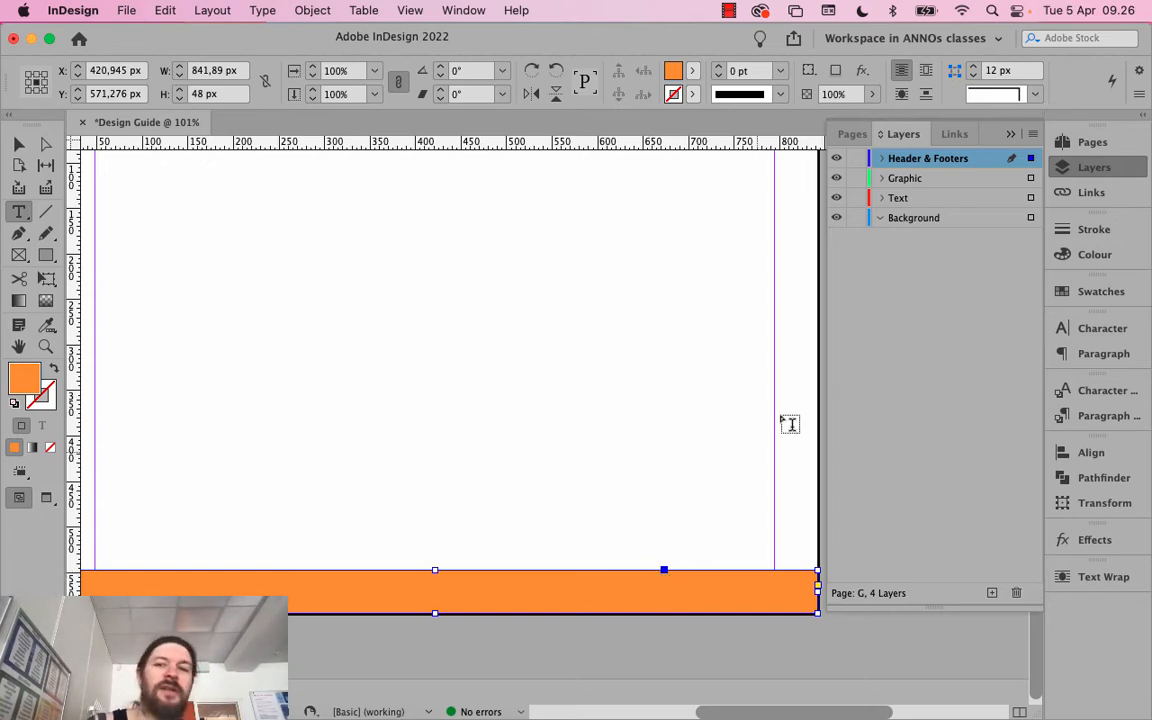
pyautogui.click(881, 158)
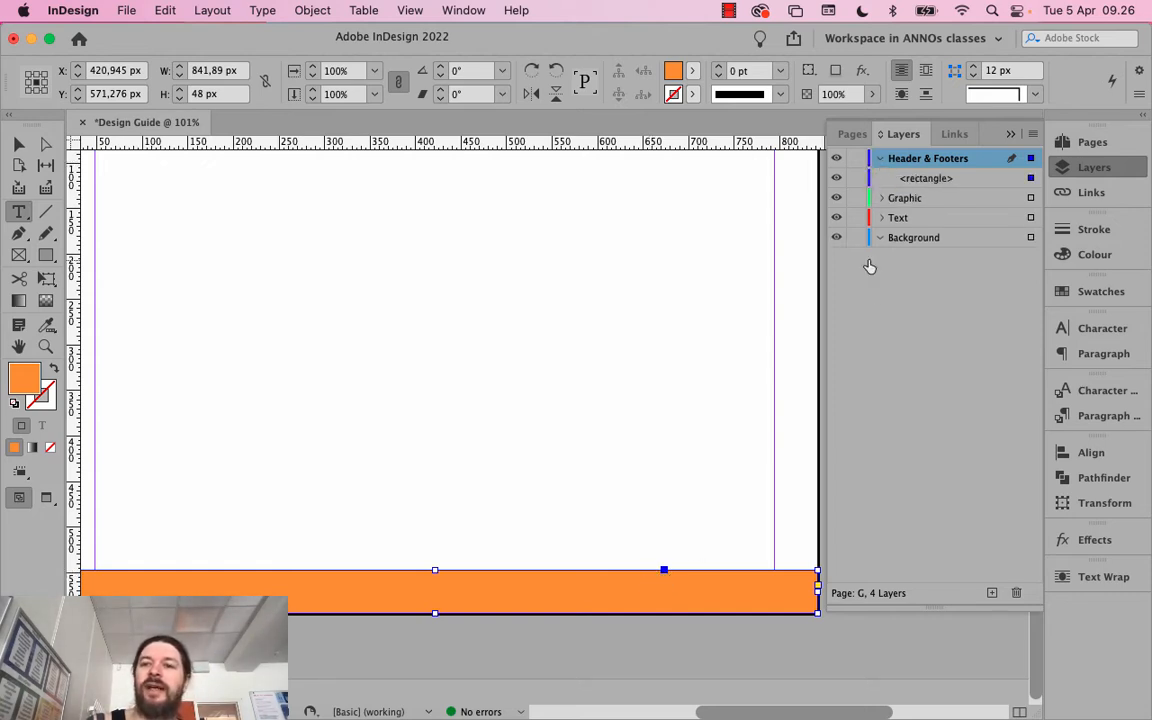
pyautogui.click(856, 178)
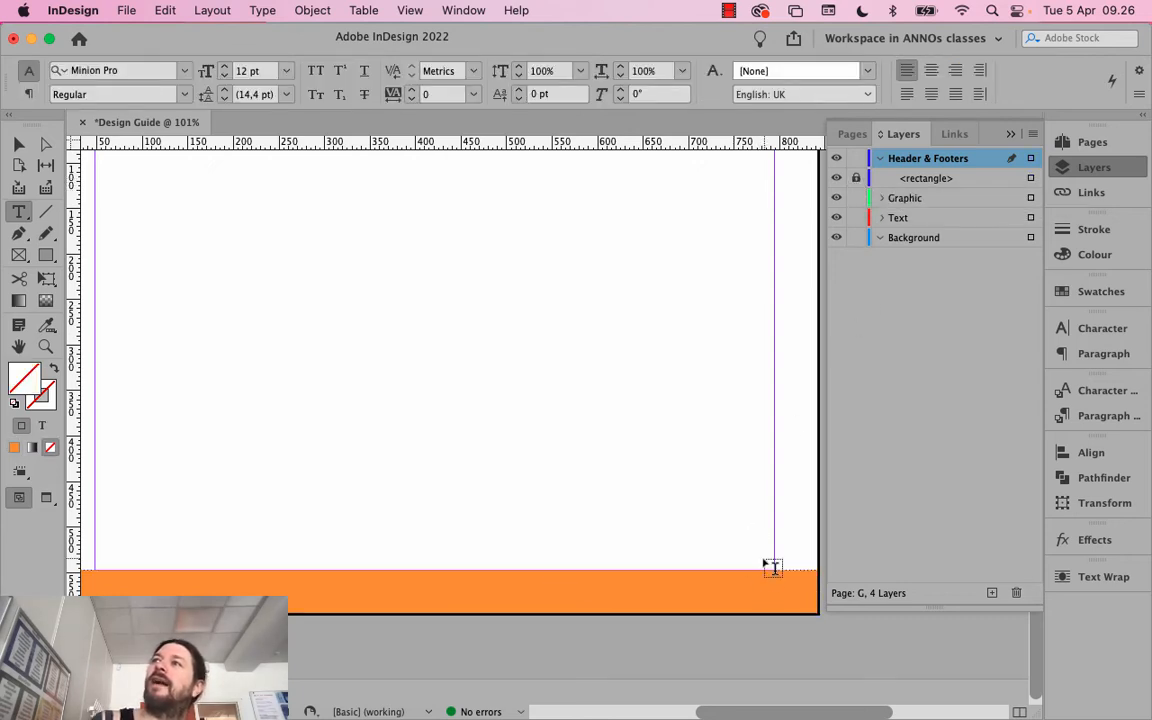
# Draw a text frame about 53 by 39 px at the footer bar's right end and set its font to Futura Bold
pyautogui.moveTo(748, 571); pyautogui.dragTo(797, 606)
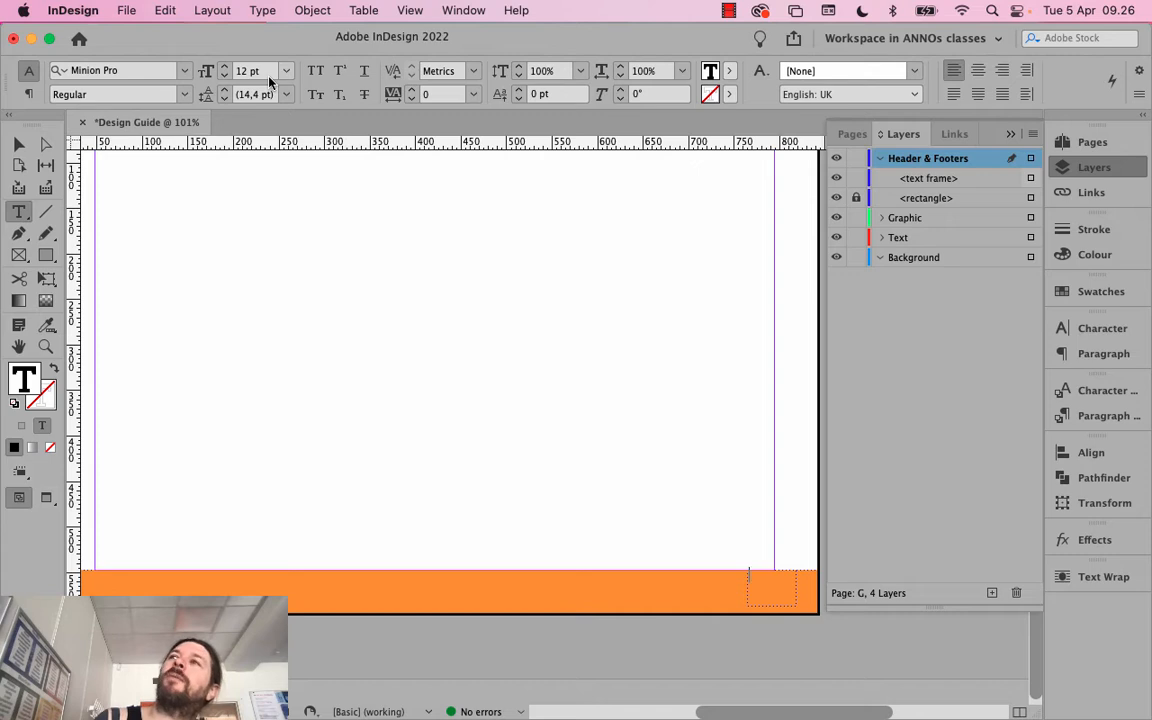
pyautogui.click(142, 64)
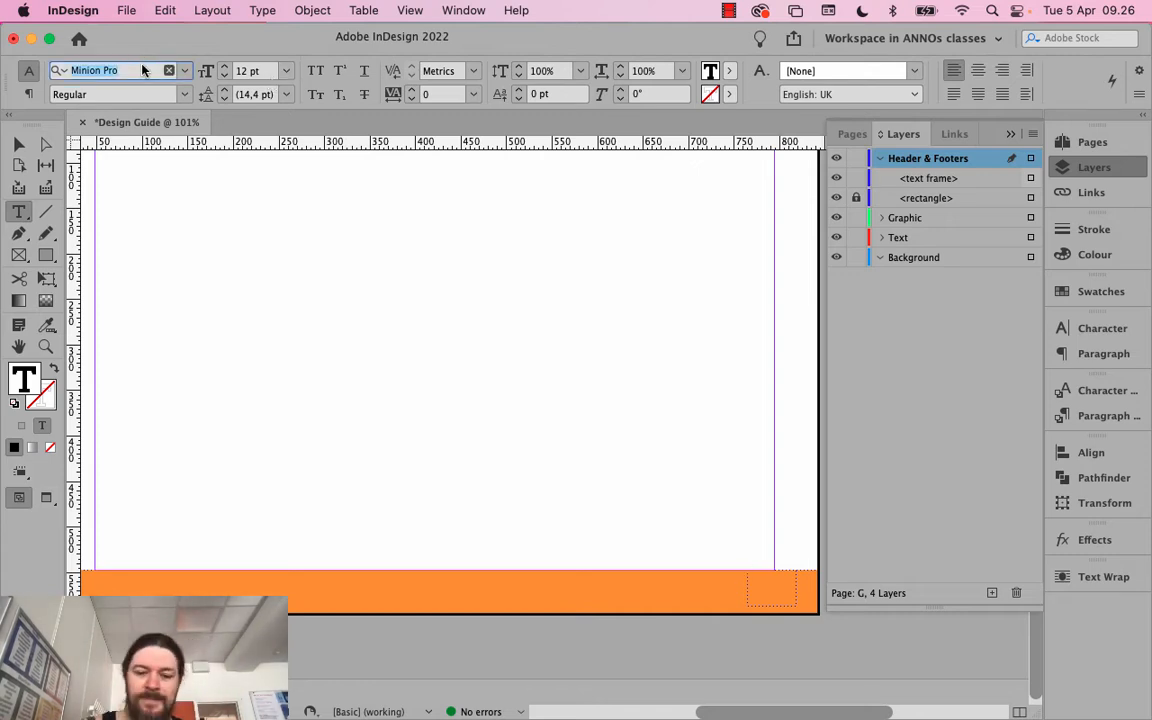
pyautogui.write('Futura')
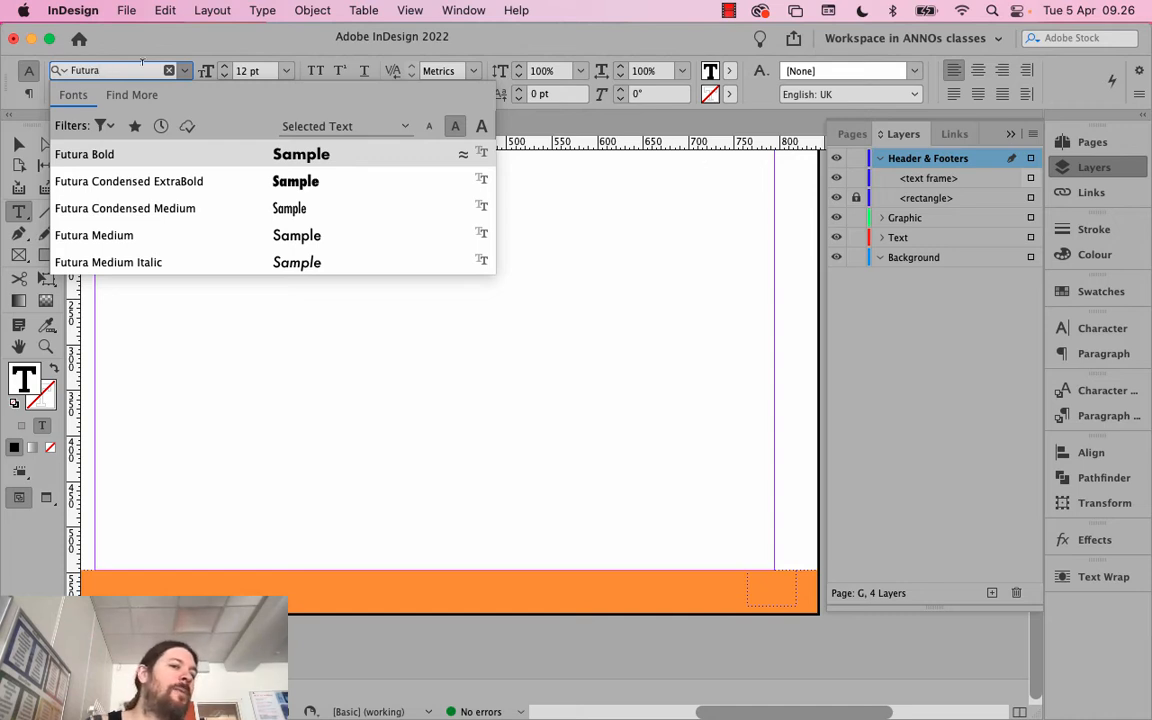
pyautogui.click(132, 156)
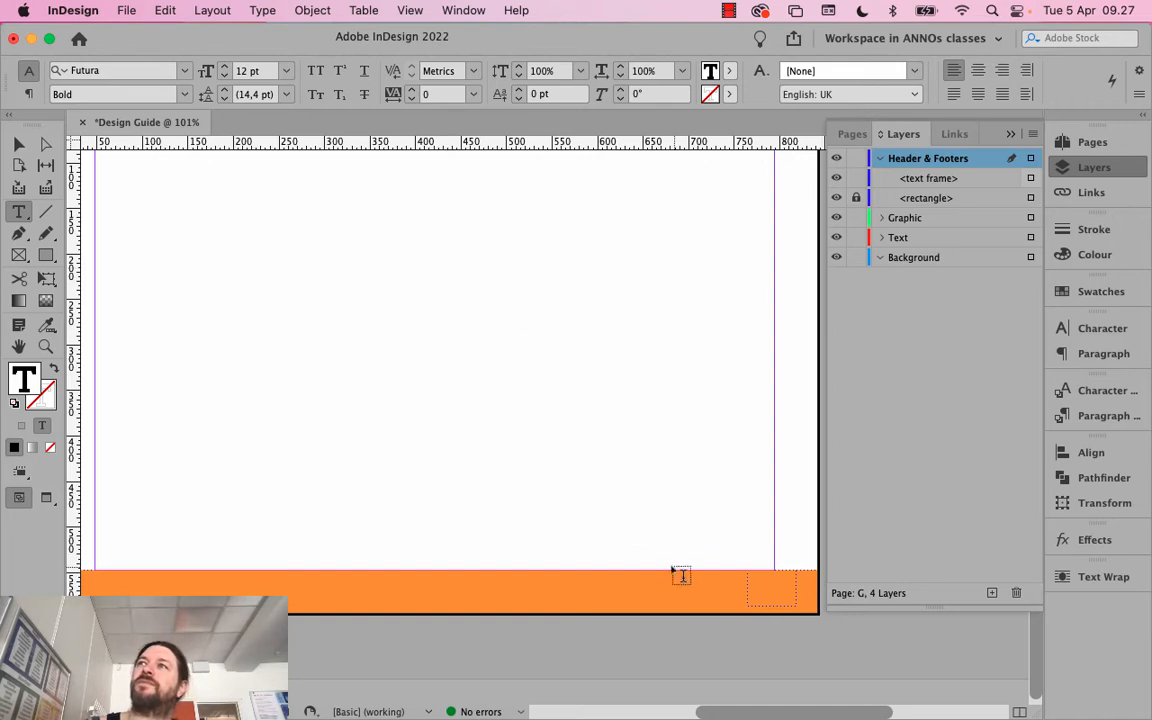
# Enter the placeholder number 123 in the footer text frame and set its font size to 26 pt
pyautogui.click(752, 579)
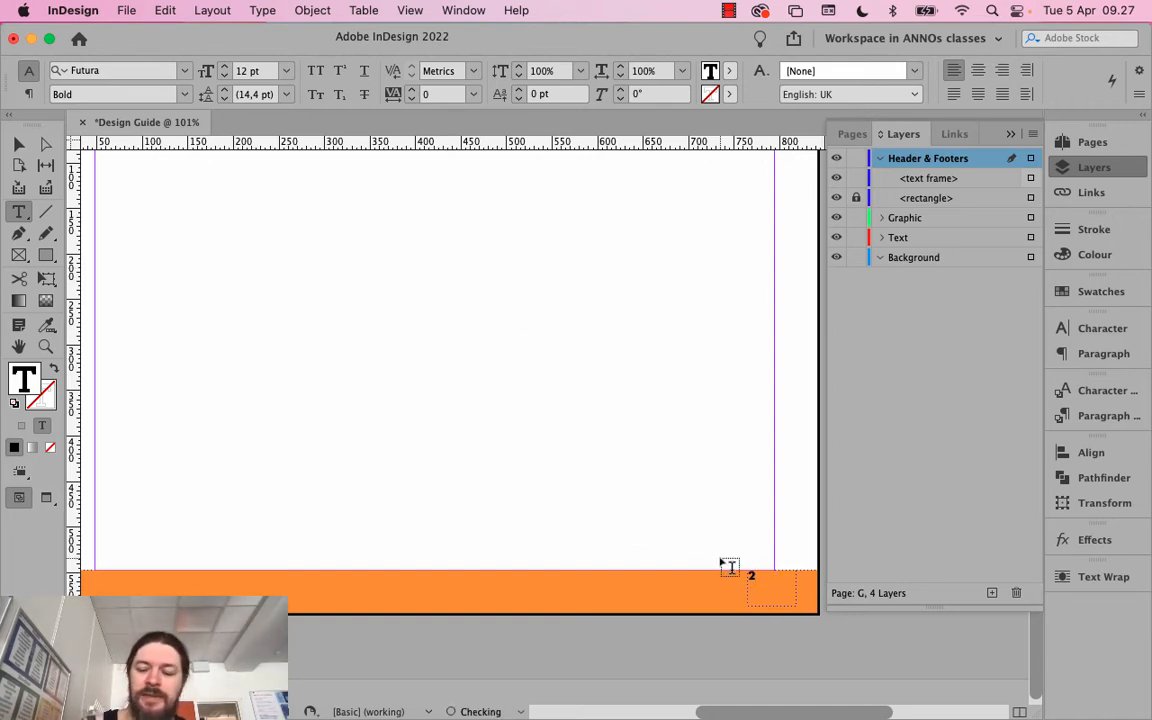
pyautogui.write('123')
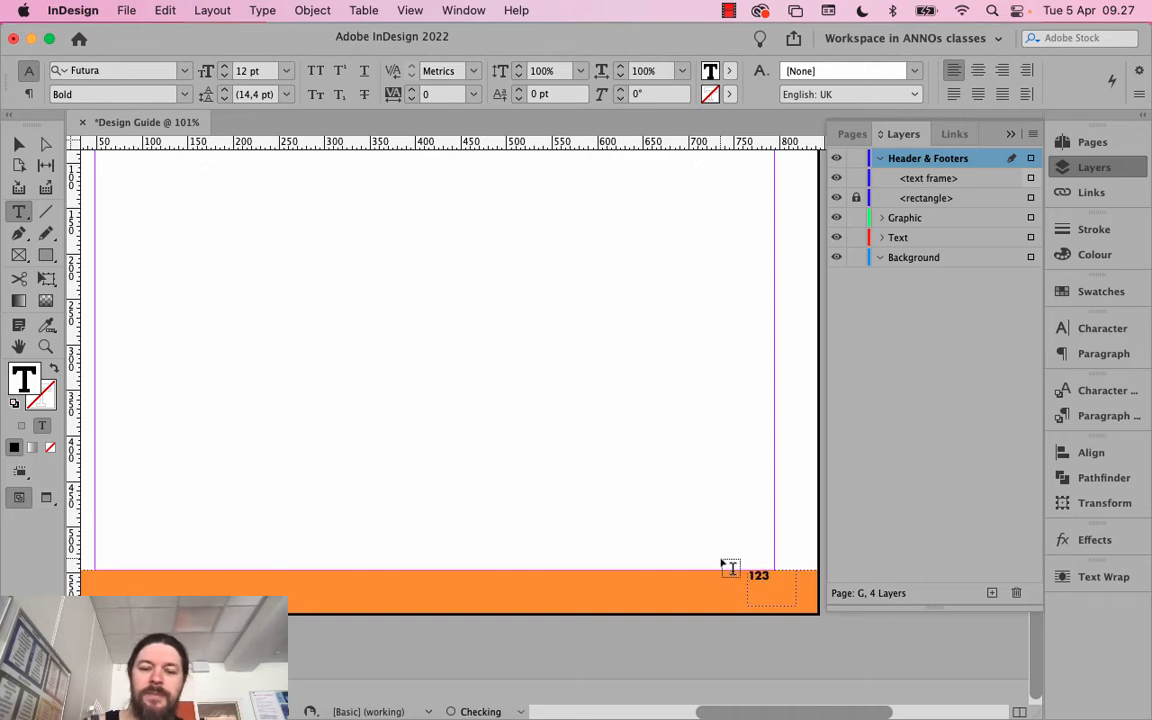
pyautogui.press('super+a')
pyautogui.click(224, 66)
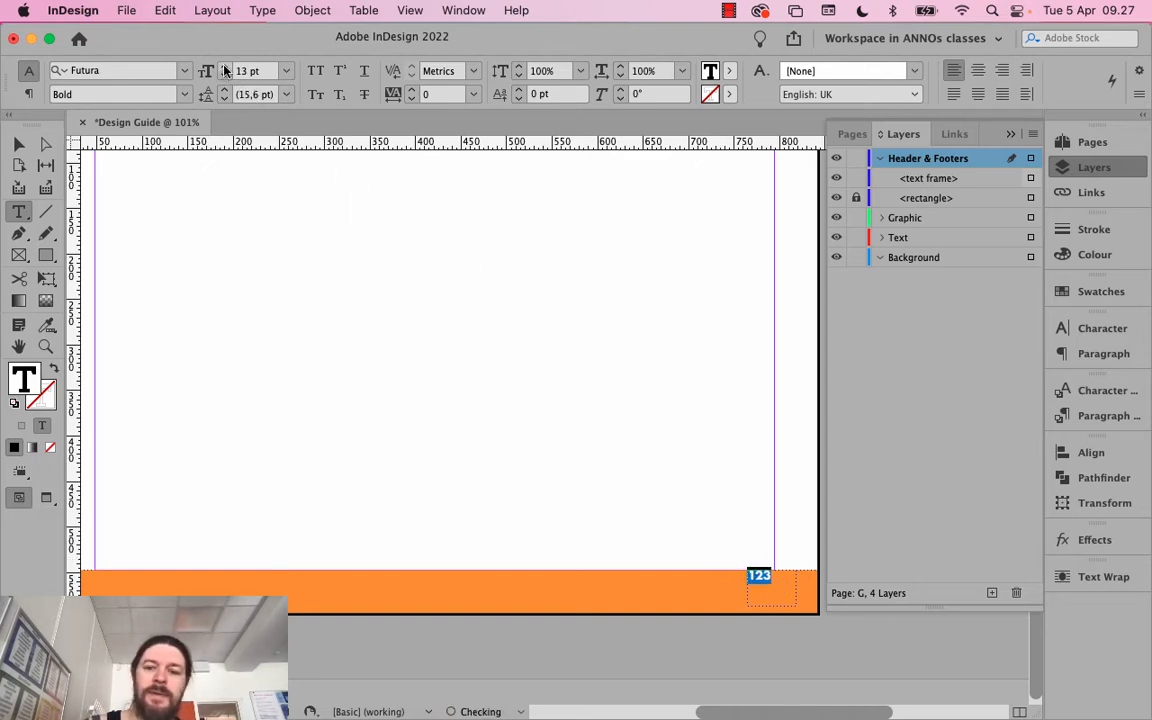
pyautogui.click(224, 66)
pyautogui.click(224, 66)
pyautogui.click(224, 66)
pyautogui.click(224, 66)
pyautogui.click(224, 66)
pyautogui.click(224, 66)
pyautogui.click(224, 66)
pyautogui.click(224, 66)
pyautogui.click(224, 66)
pyautogui.click(224, 66)
pyautogui.click(224, 66)
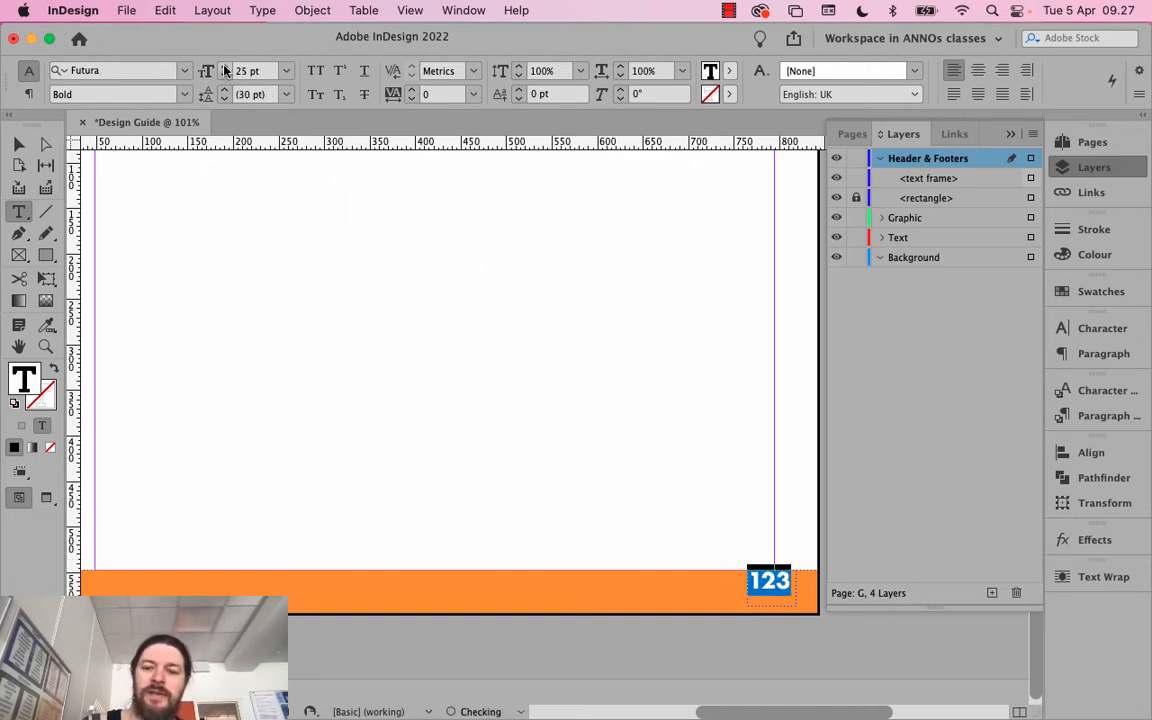
pyautogui.click(224, 66)
pyautogui.click(224, 66)
pyautogui.press('Escape')
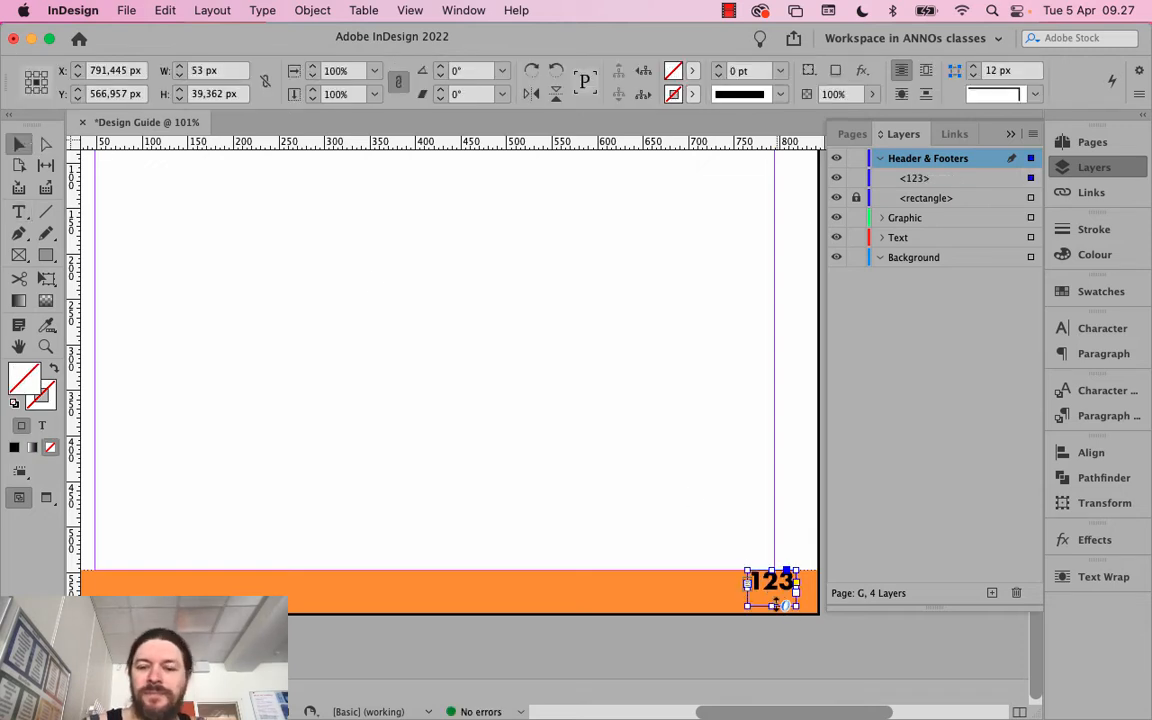
# Fit the 123 frame's height to its text and move it against the right margin, vertically centred on the footer bar
pyautogui.doubleClick(772, 606)
pyautogui.click(779, 657)
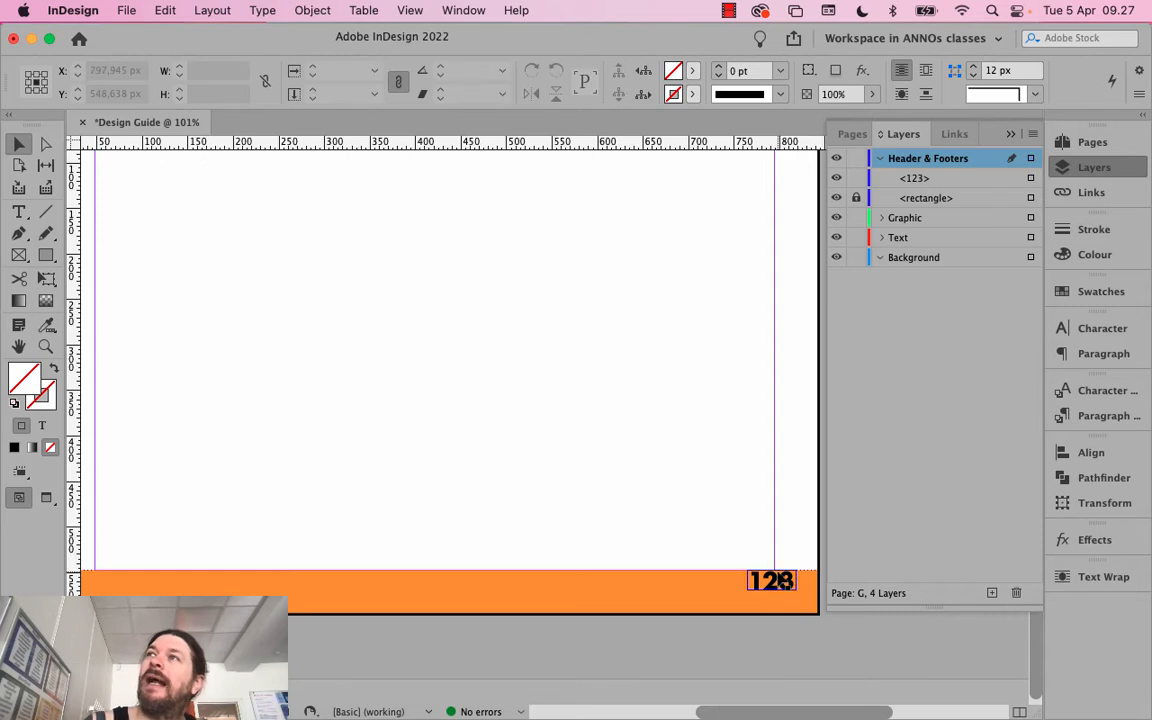
pyautogui.moveTo(780, 580); pyautogui.dragTo(758, 578)
pyautogui.click(791, 616)
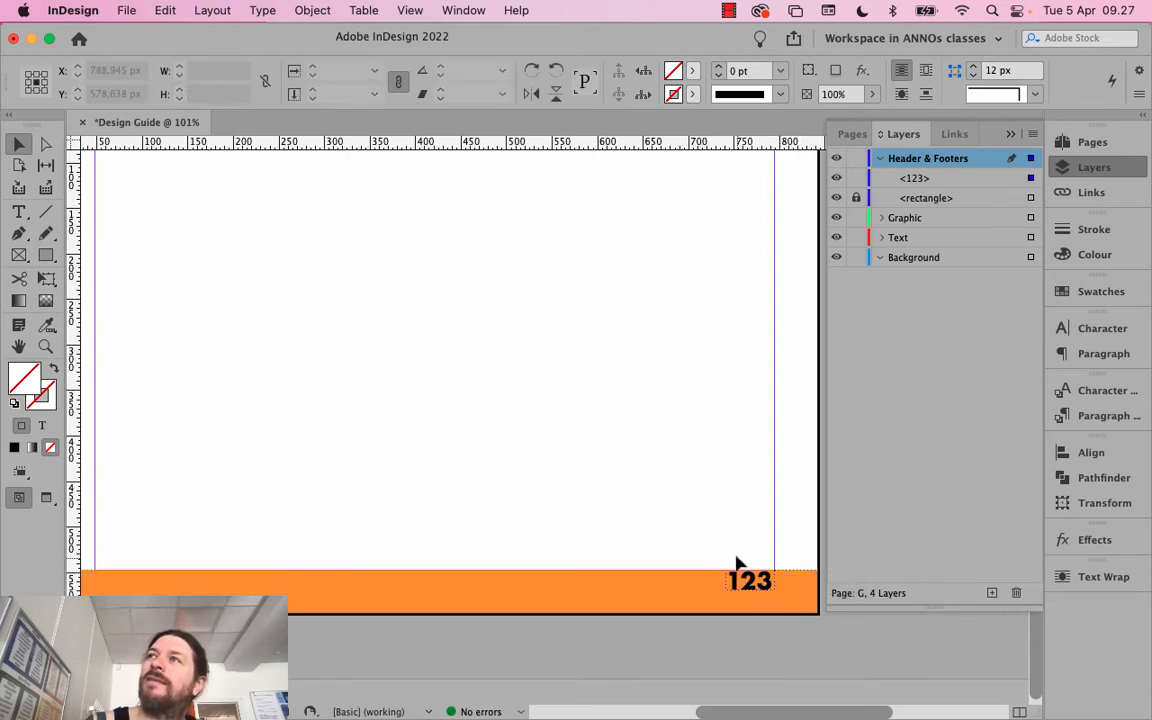
pyautogui.click(758, 583)
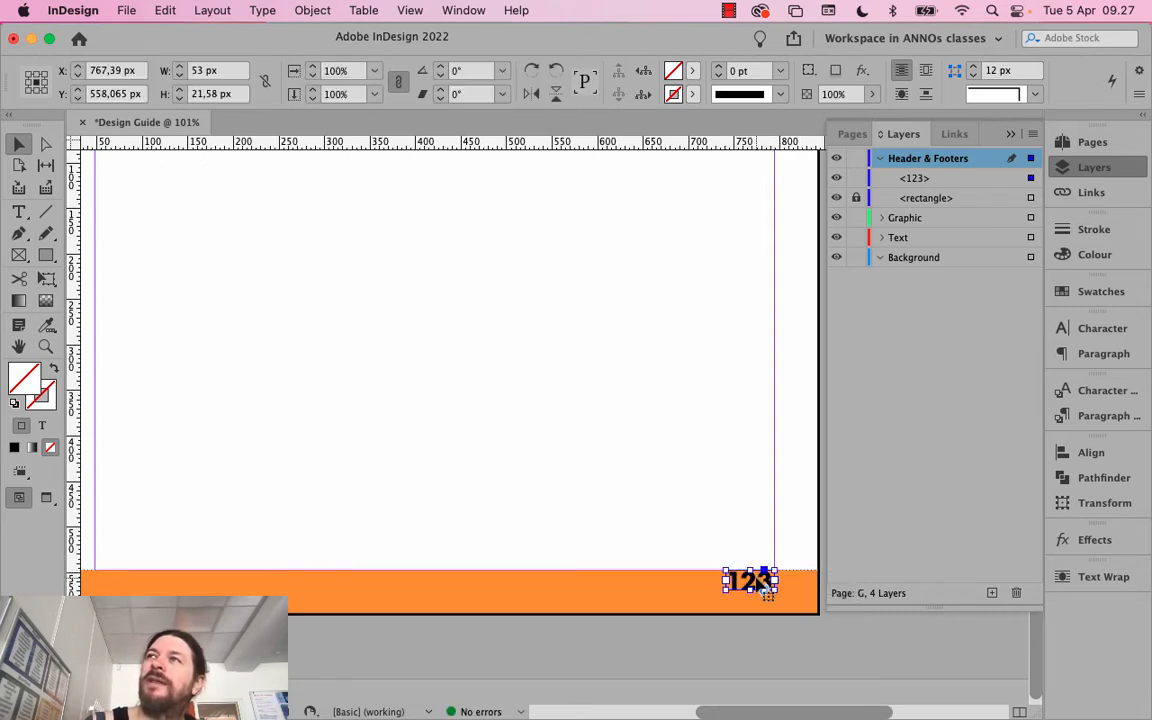
pyautogui.moveTo(762, 590); pyautogui.dragTo(754, 599)
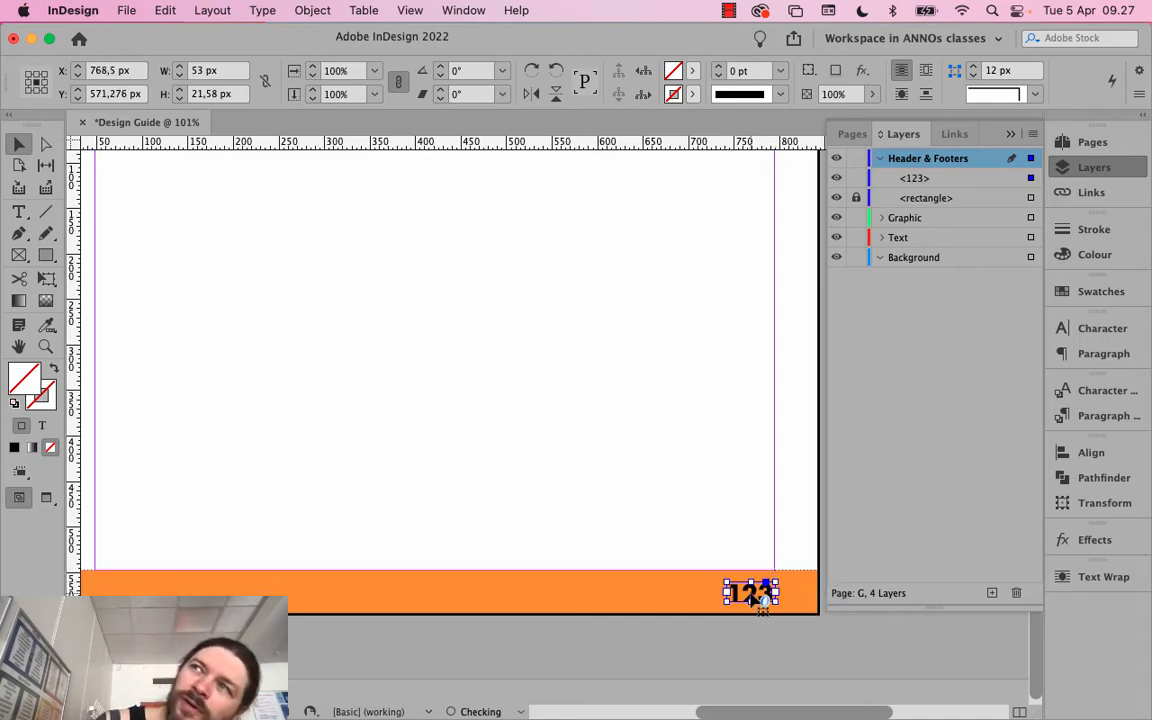
pyautogui.click(748, 633)
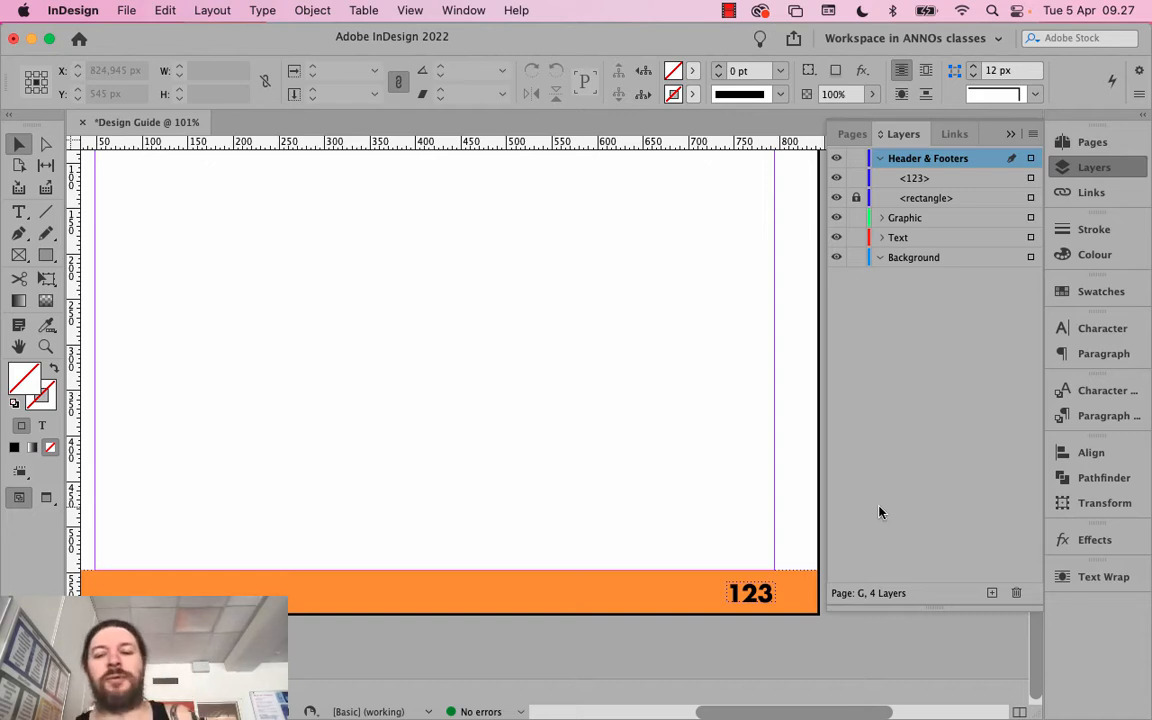
pyautogui.click(758, 595)
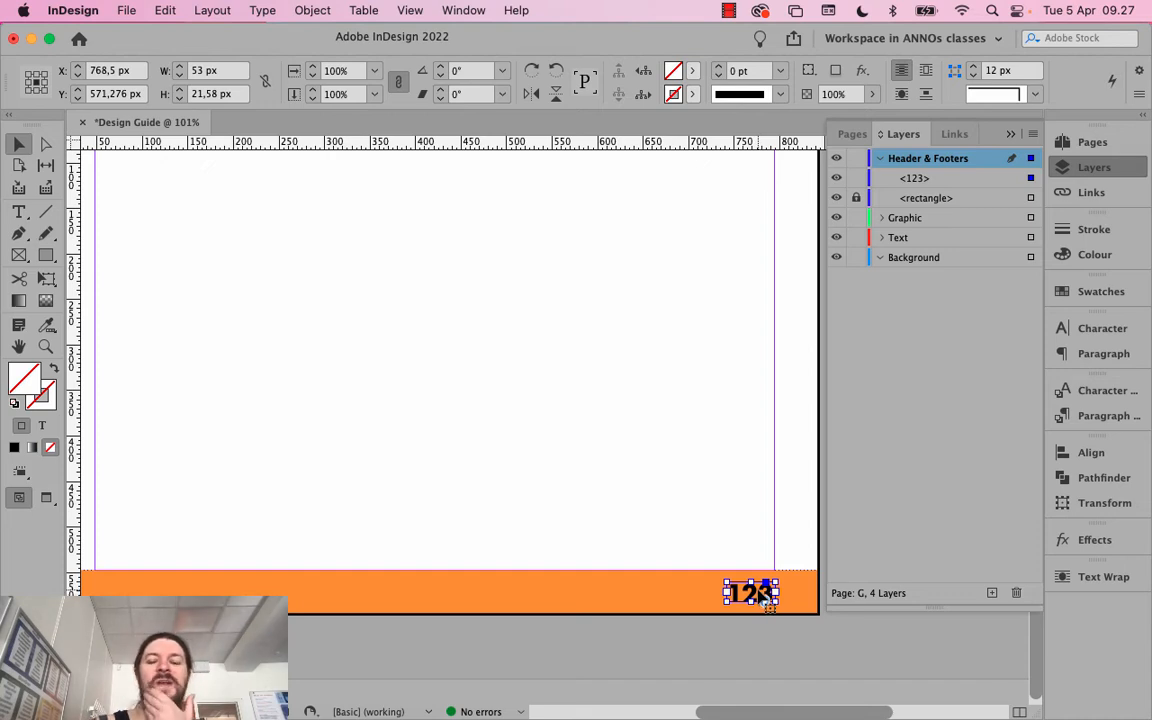
pyautogui.doubleClick(762, 592)
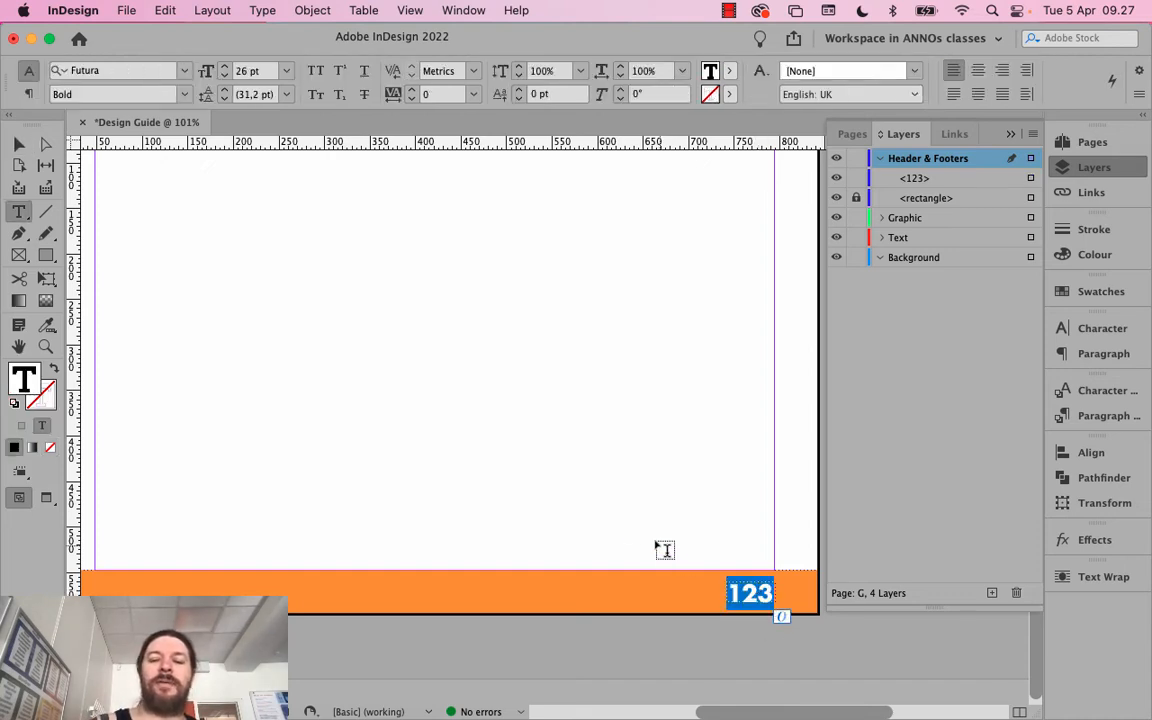
pyautogui.press('Escape')
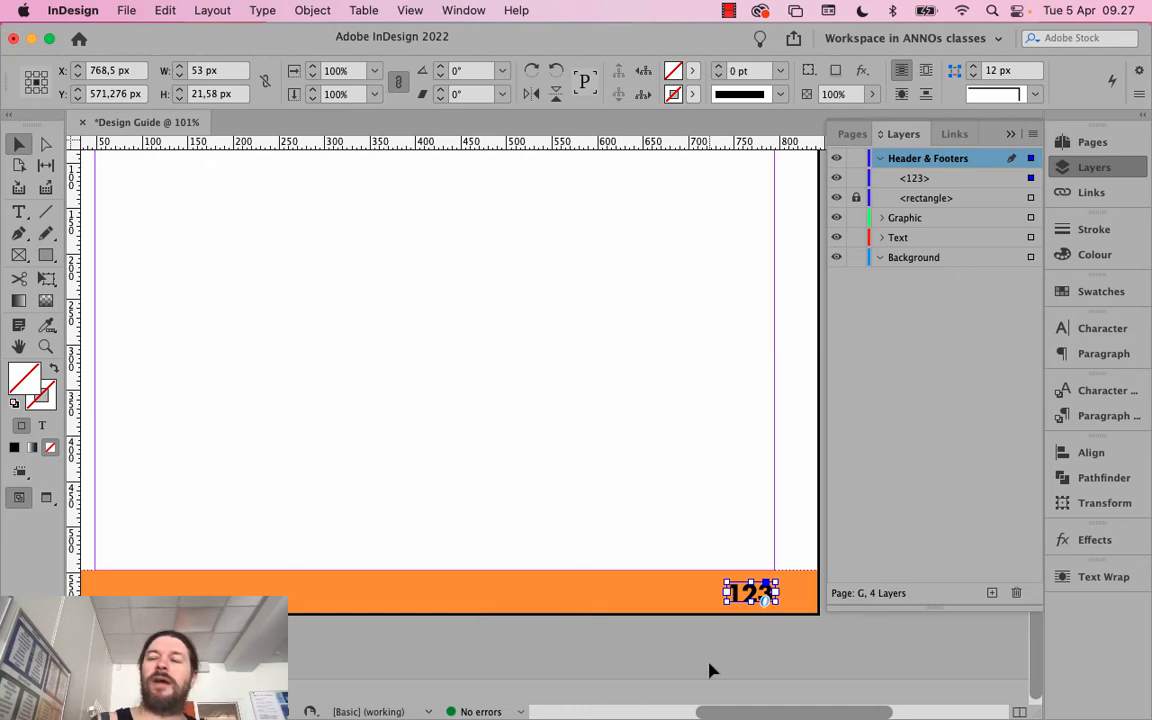
pyautogui.click(734, 638)
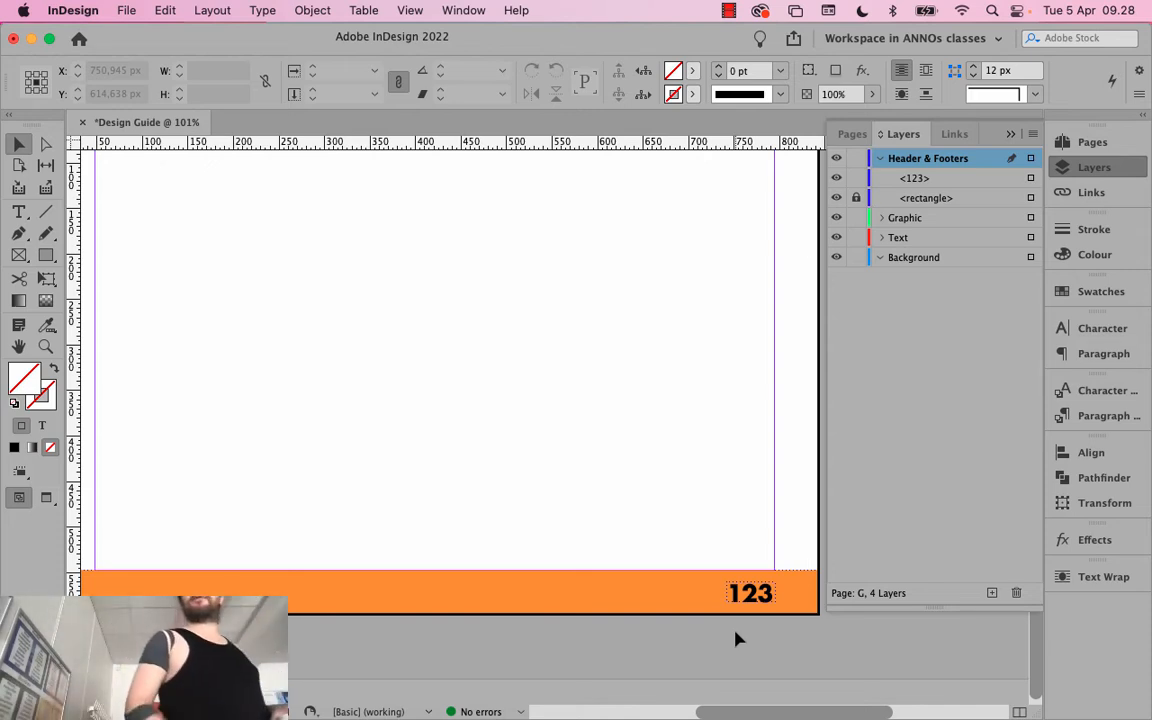
# Replace the 123 placeholder in the G-Generic footer frame with a Current Page Number marker
pyautogui.doubleClick(752, 597)
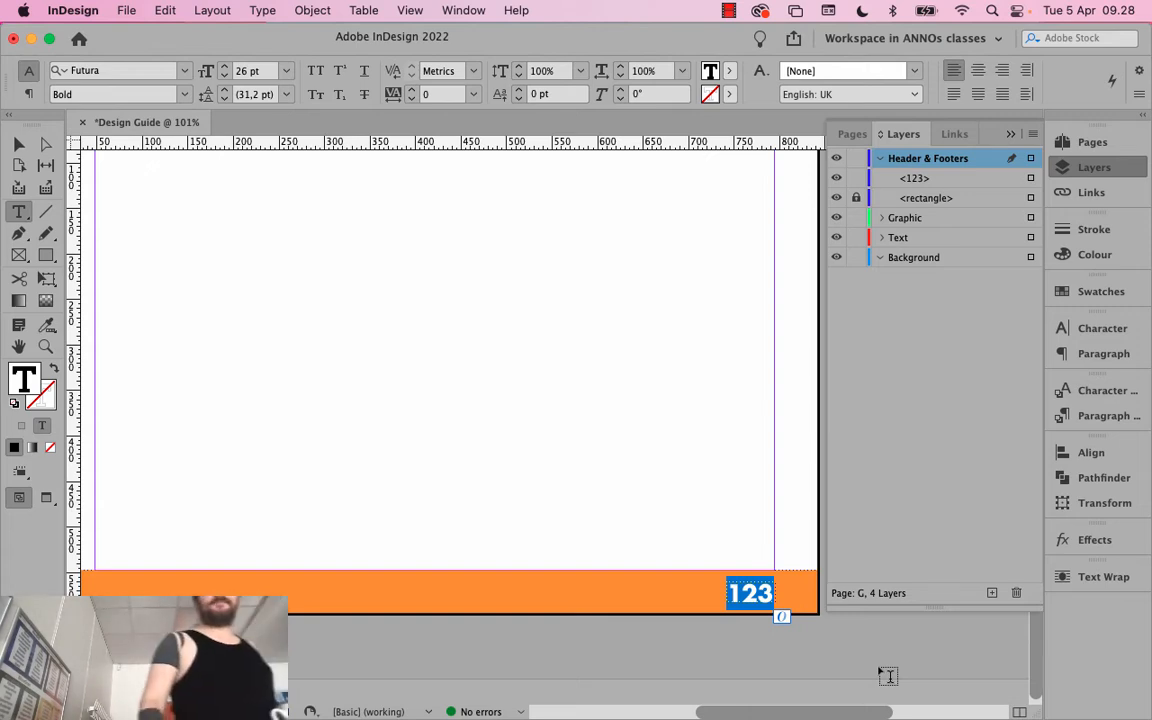
pyautogui.click(229, 8)
pyautogui.moveTo(252, 8)
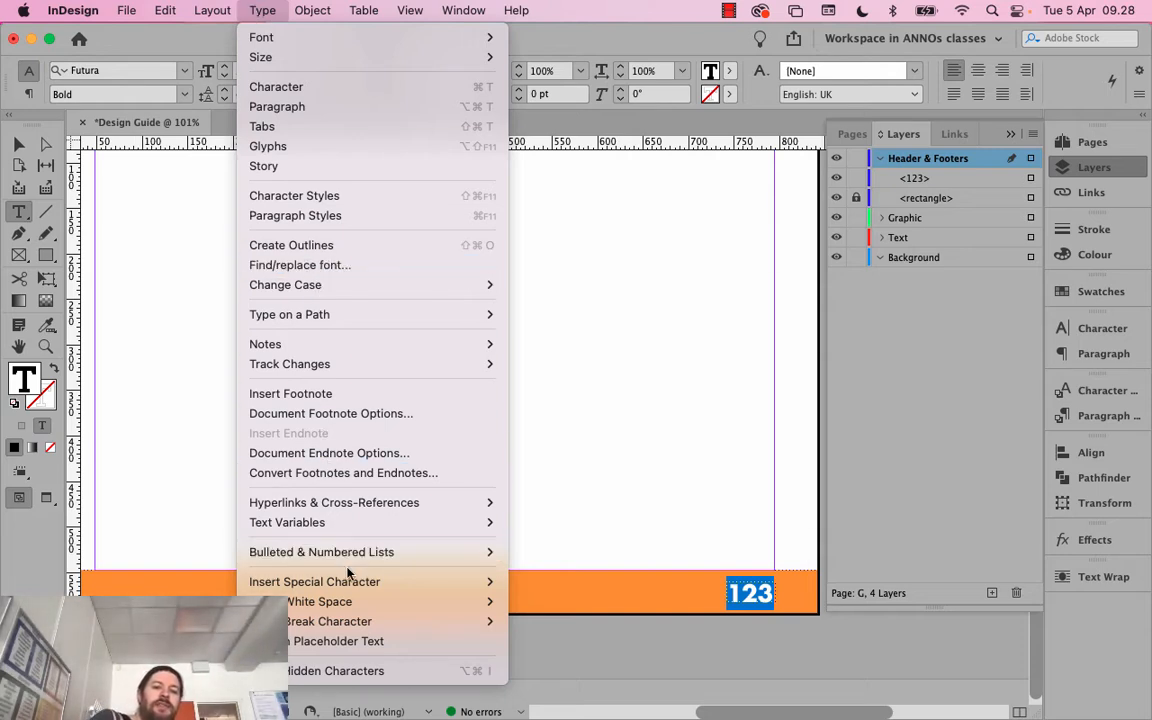
pyautogui.moveTo(350, 582)
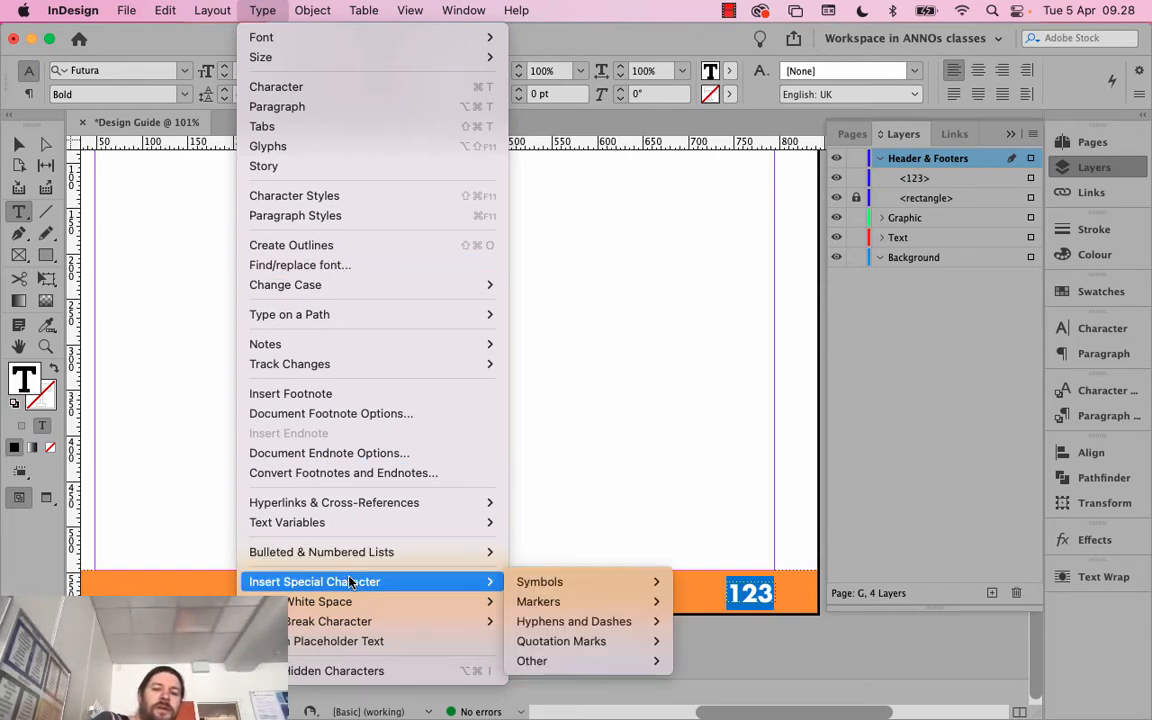
pyautogui.moveTo(540, 661)
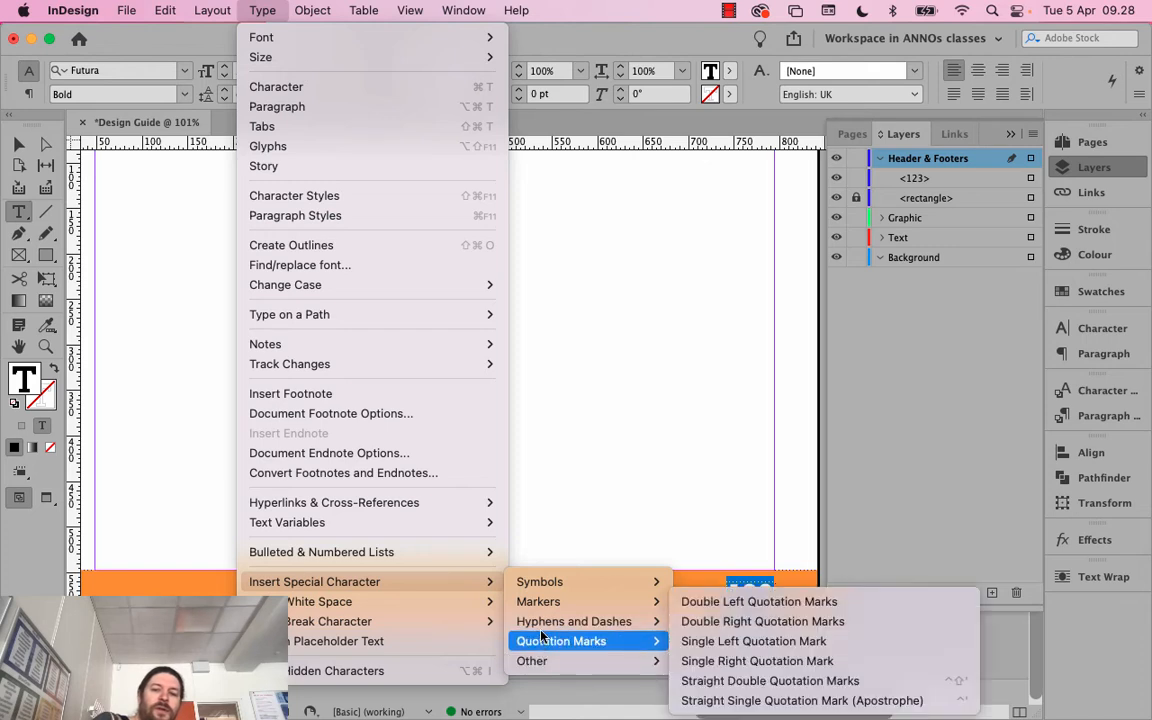
pyautogui.moveTo(543, 605)
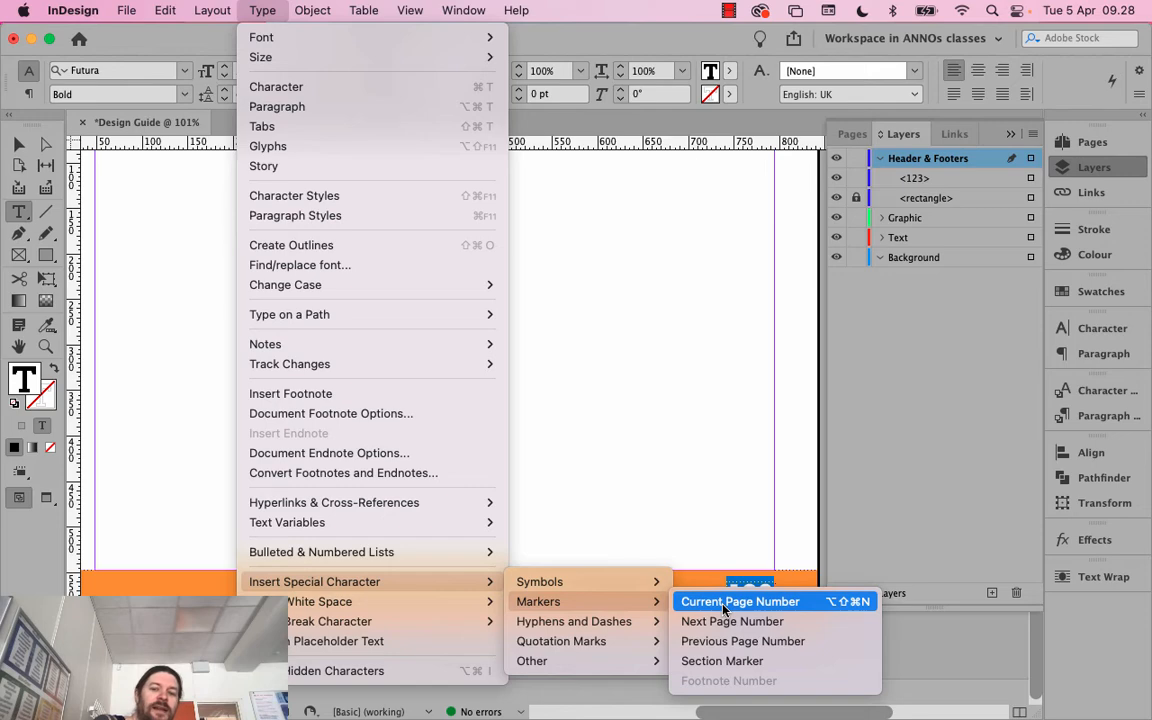
pyautogui.click(738, 601)
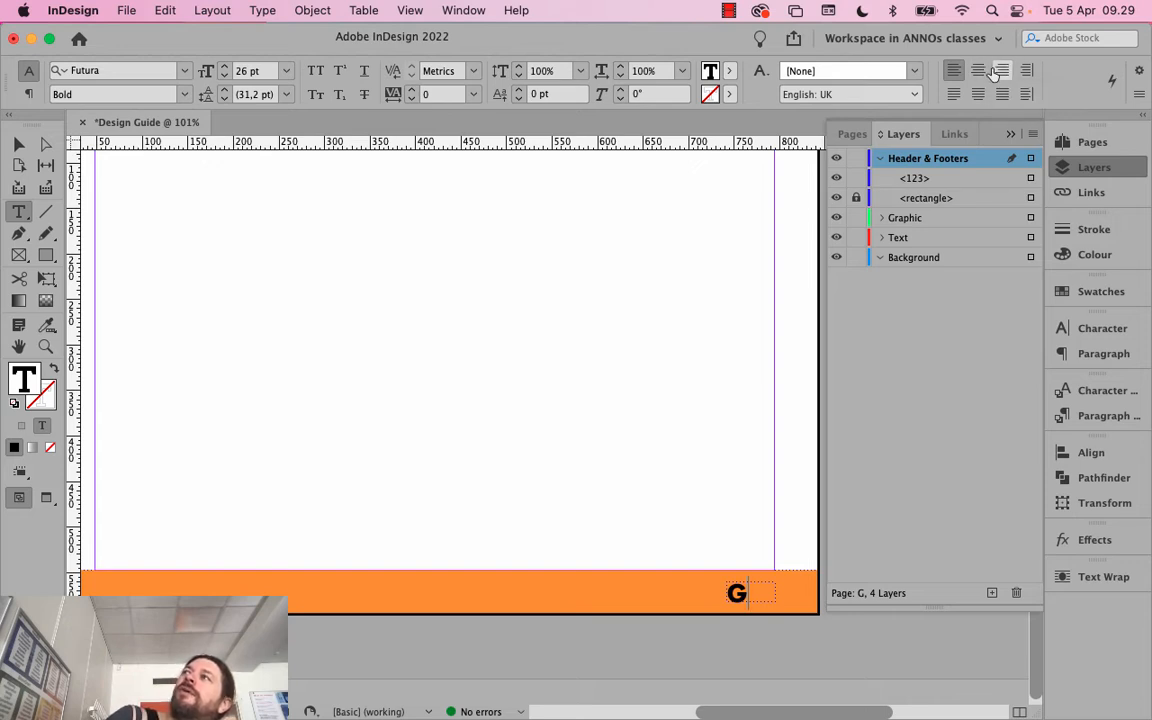
# Right-align the page number marker's paragraph within its footer text frame
pyautogui.click(1125, 334)
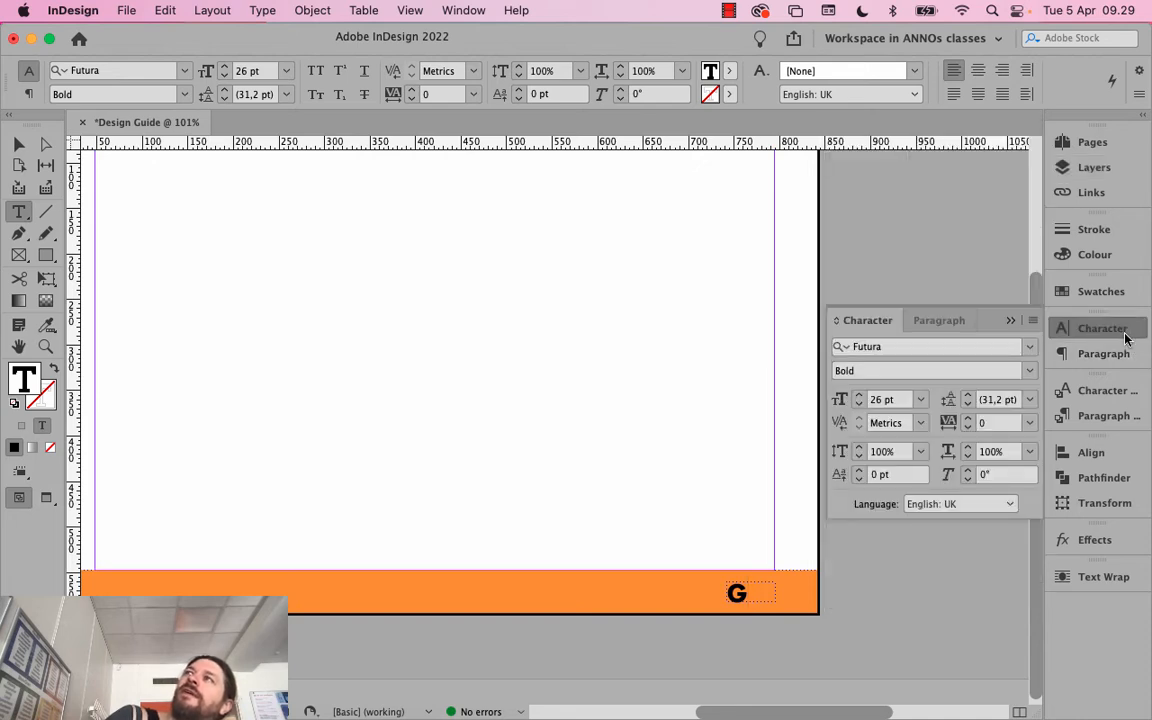
pyautogui.click(1122, 350)
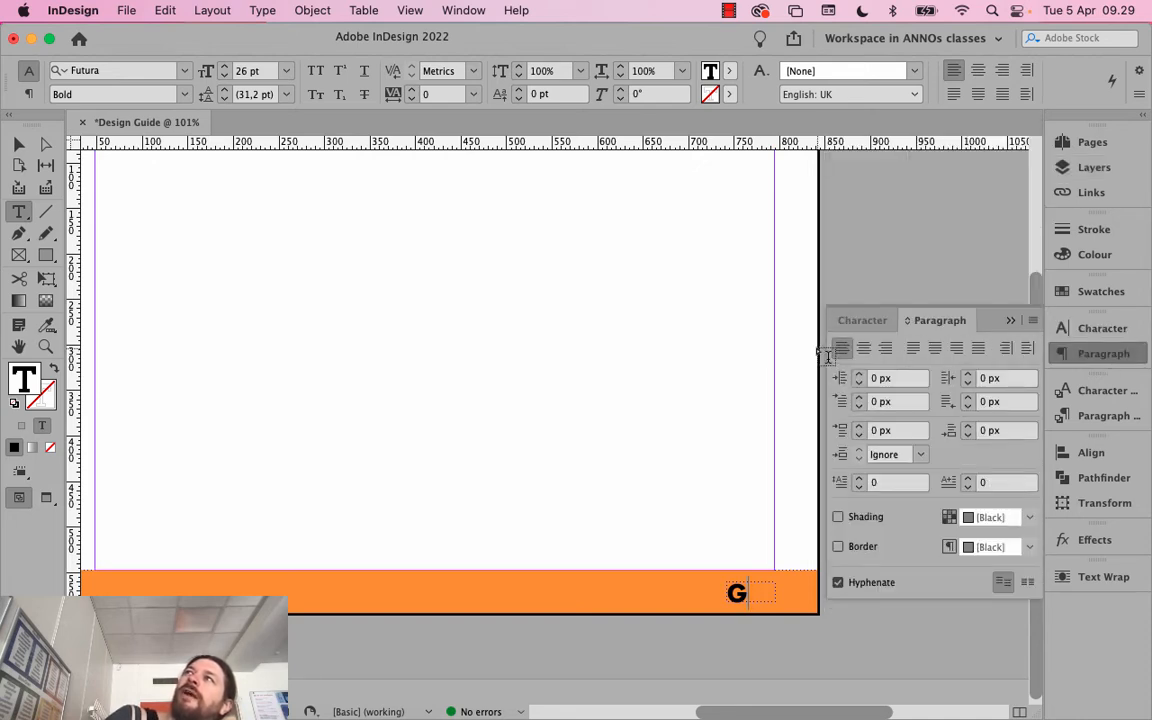
pyautogui.click(886, 348)
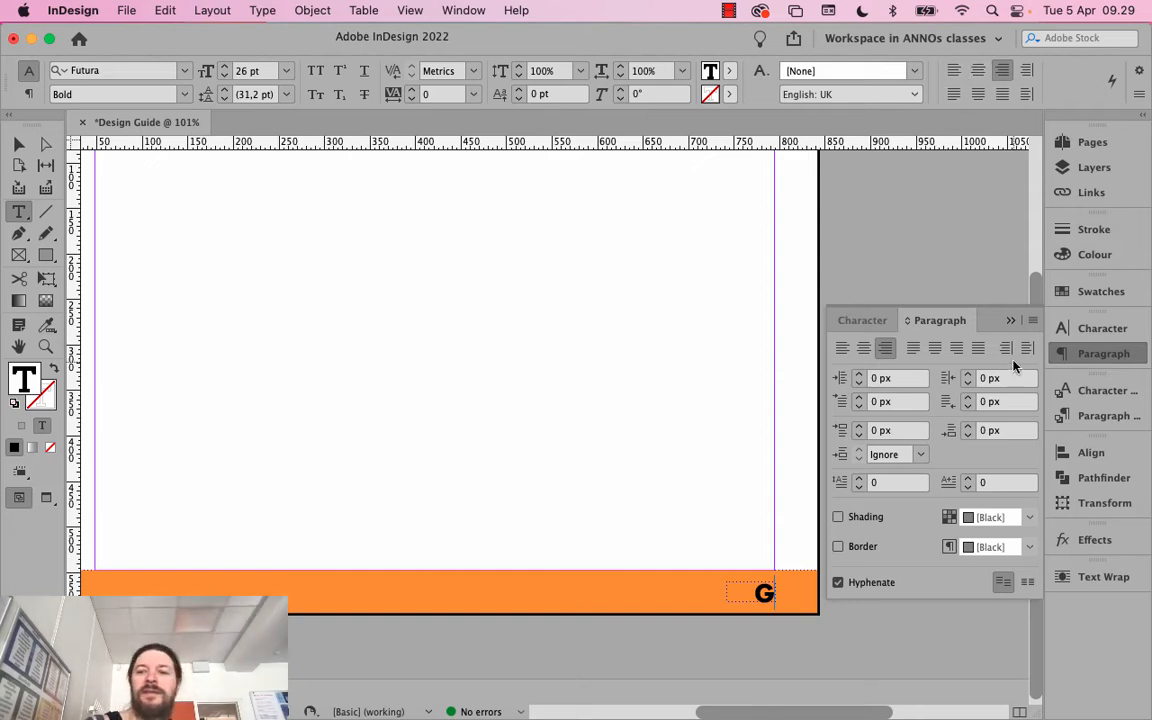
pyautogui.click(1011, 320)
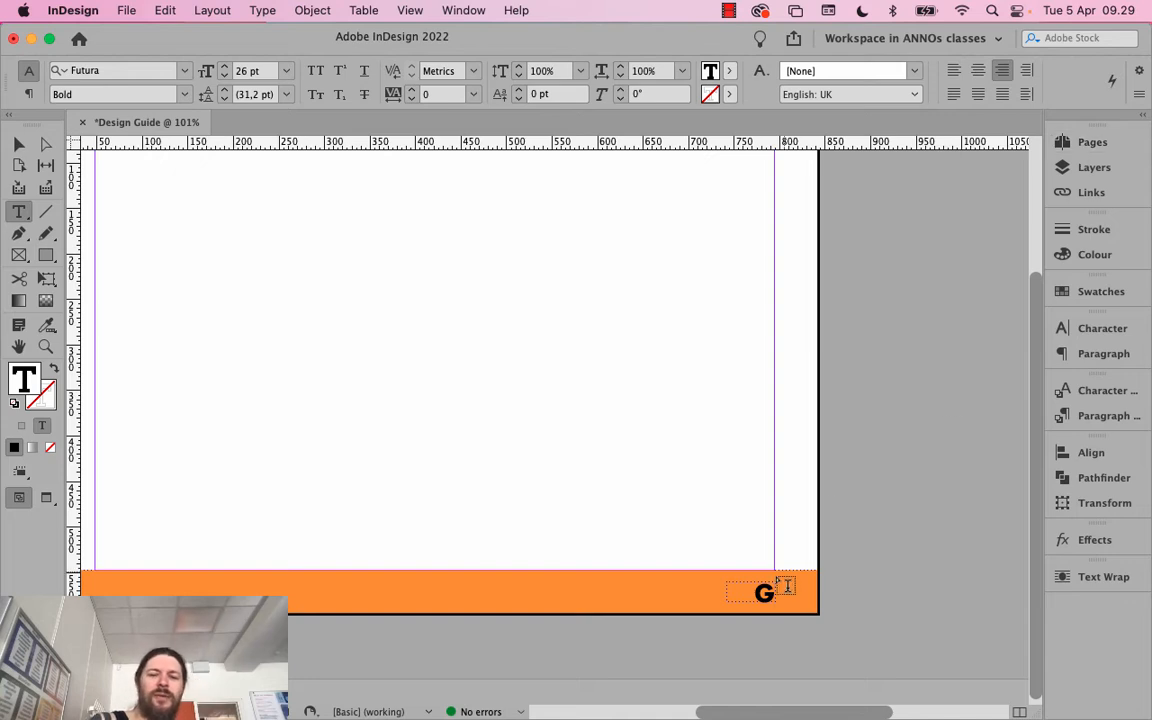
# Compare page 1 with the G-Generic parent and examine the footer page numbers on the document pages through page 5
pyautogui.click(1092, 142)
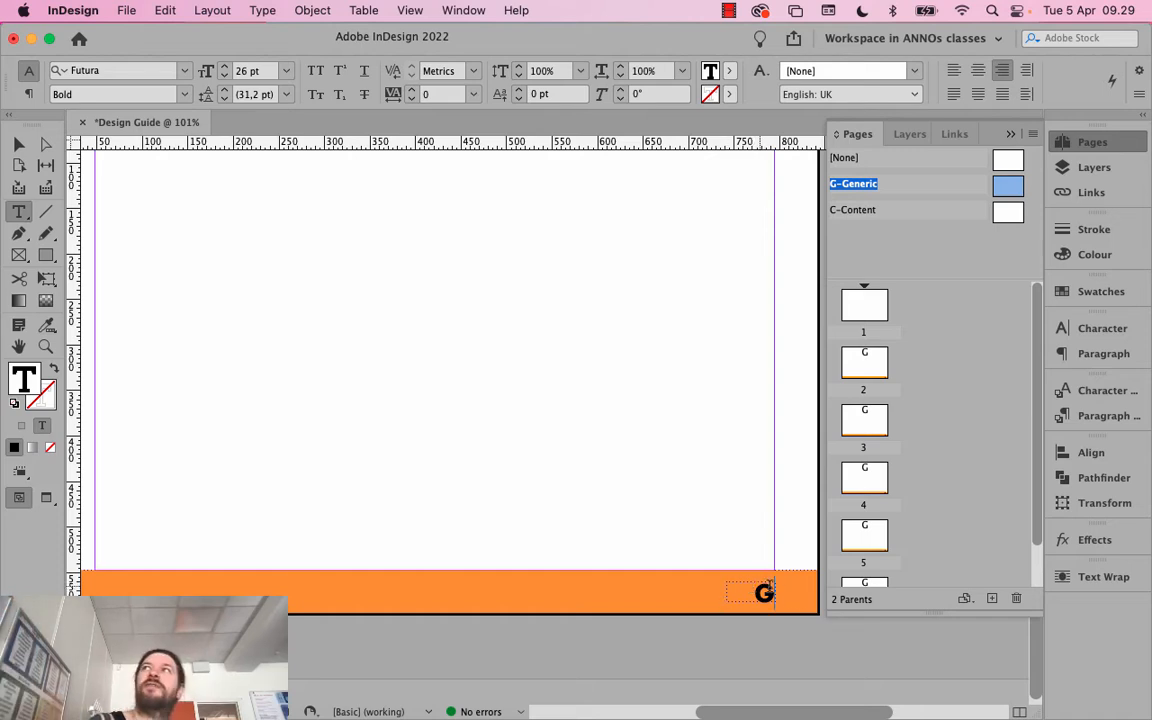
pyautogui.click(868, 312)
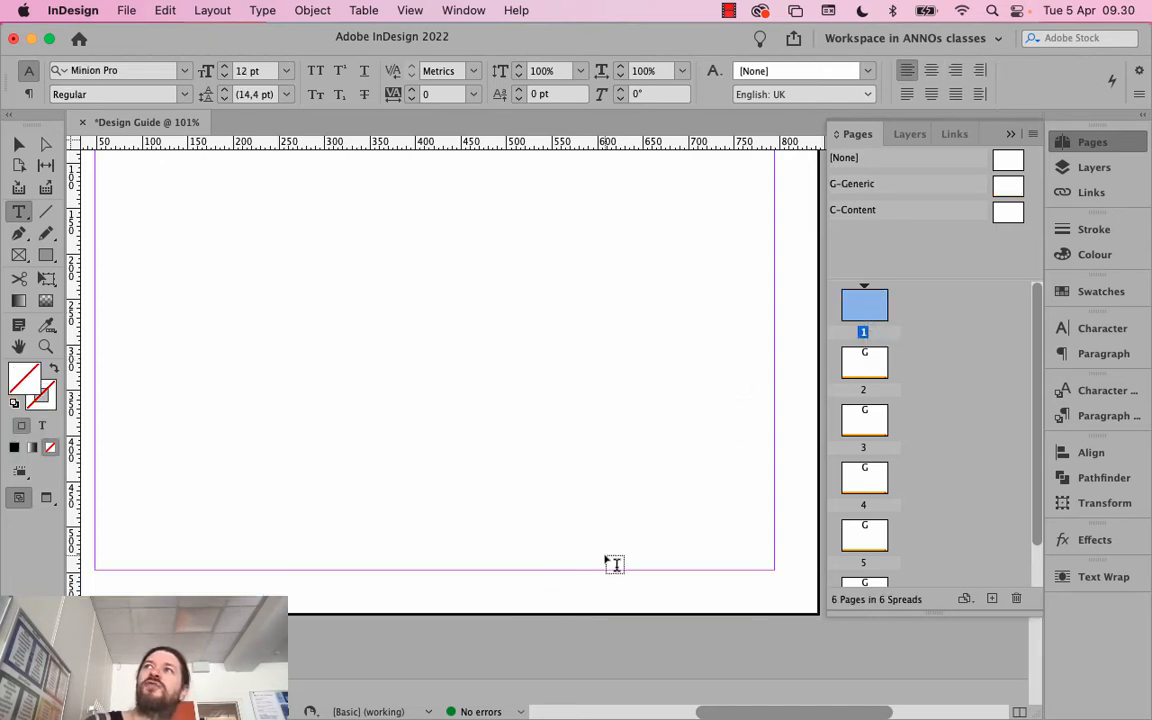
pyautogui.click(19, 144)
pyautogui.keyDown('alt'); pyautogui.click(1008, 186); pyautogui.keyUp('alt')
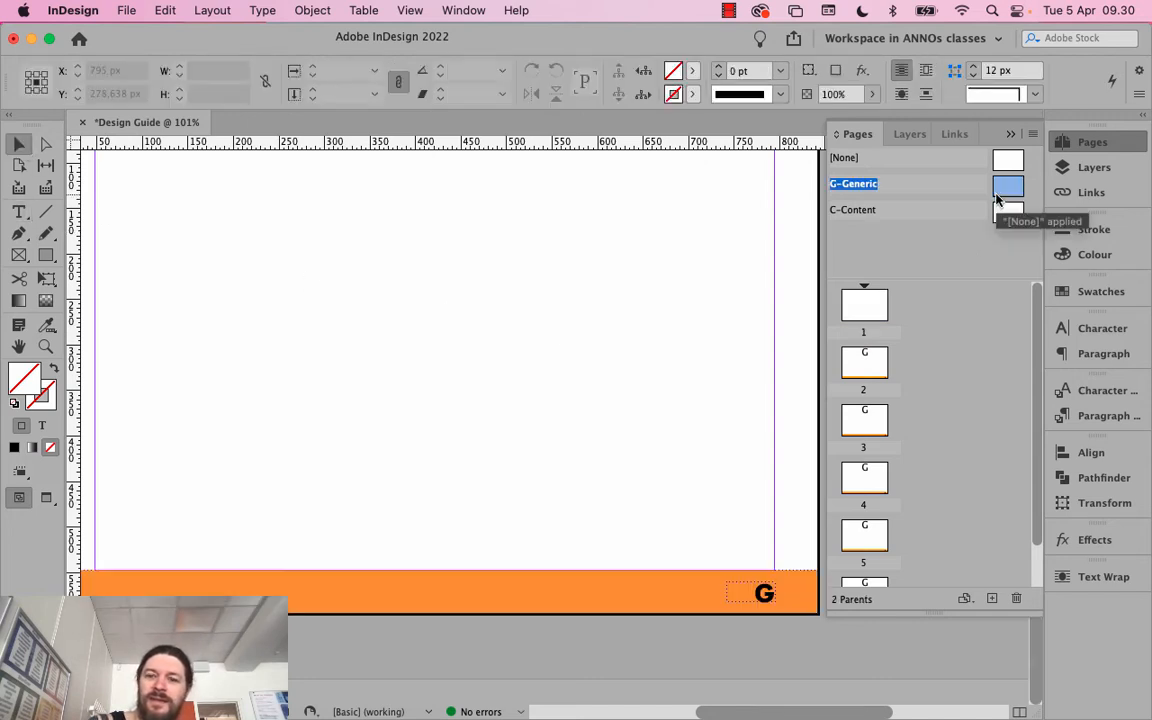
pyautogui.doubleClick(870, 308)
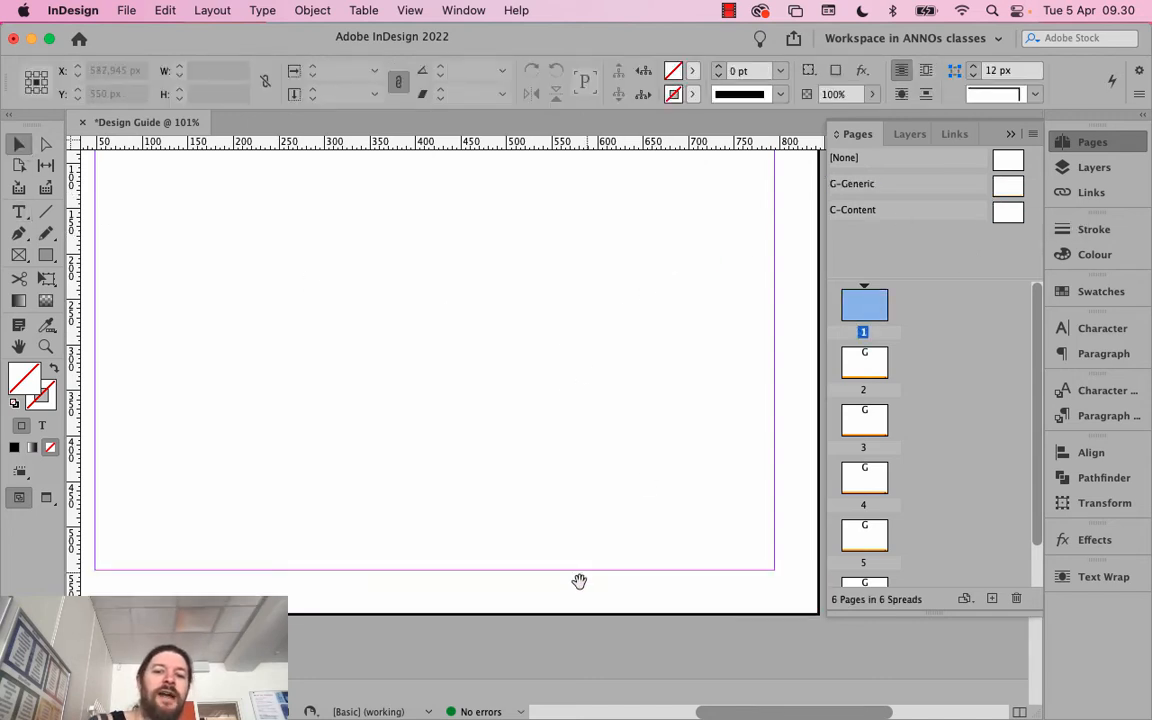
pyautogui.scroll(-5, 600, 450)
pyautogui.scroll(-12, 593, 516)
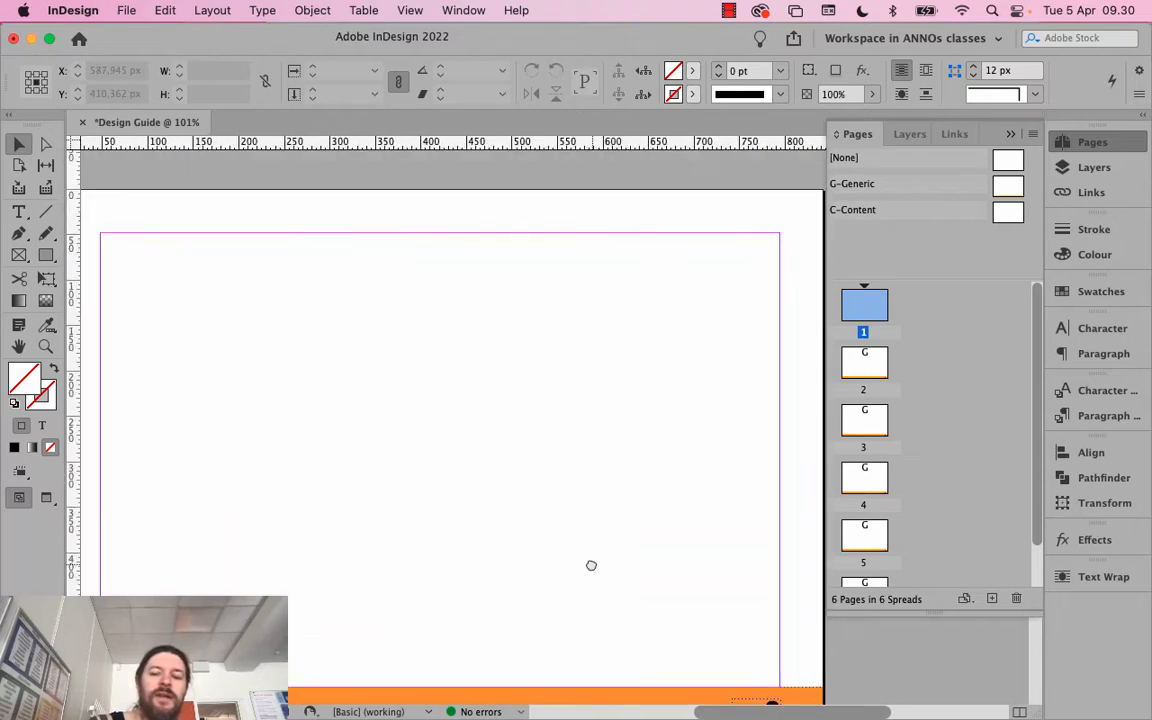
pyautogui.scroll(-15, 561, 531)
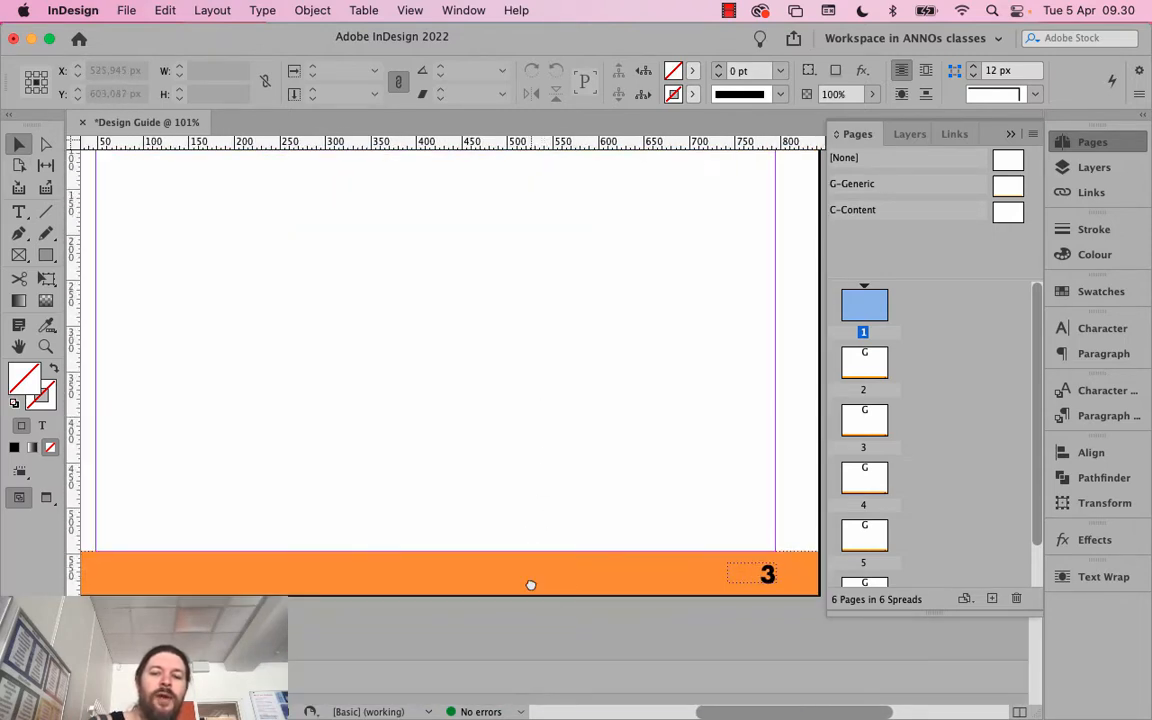
pyautogui.scroll(-15, 538, 589)
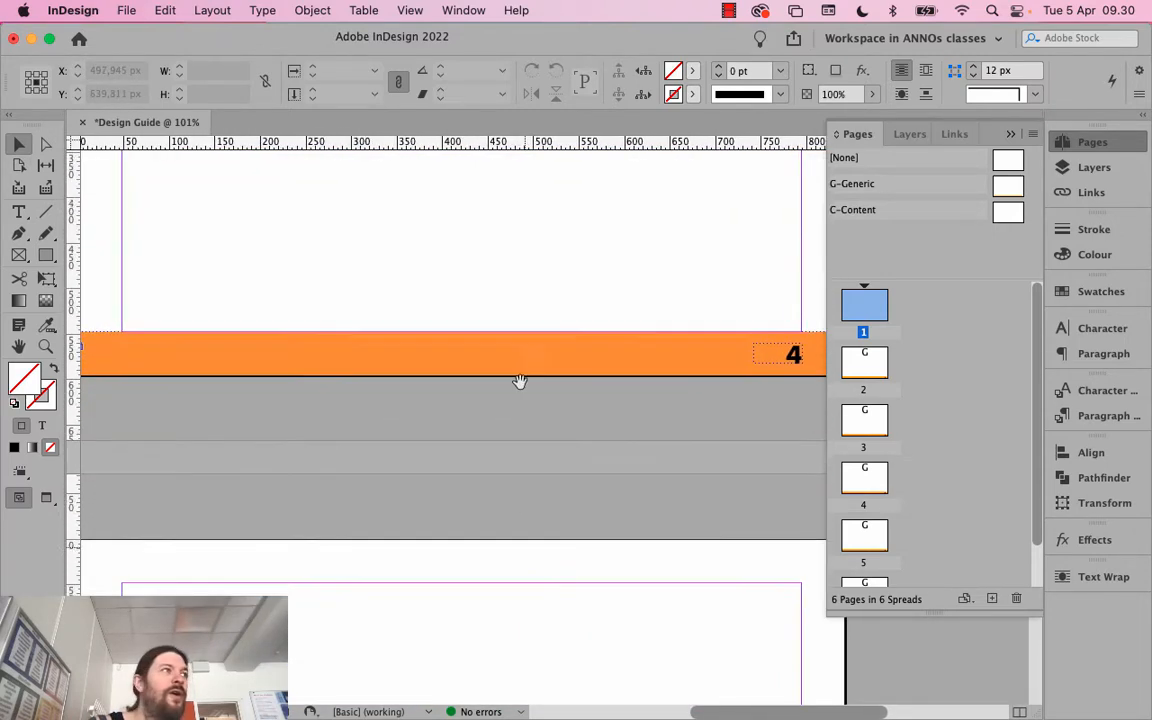
pyautogui.scroll(-5, 531, 336)
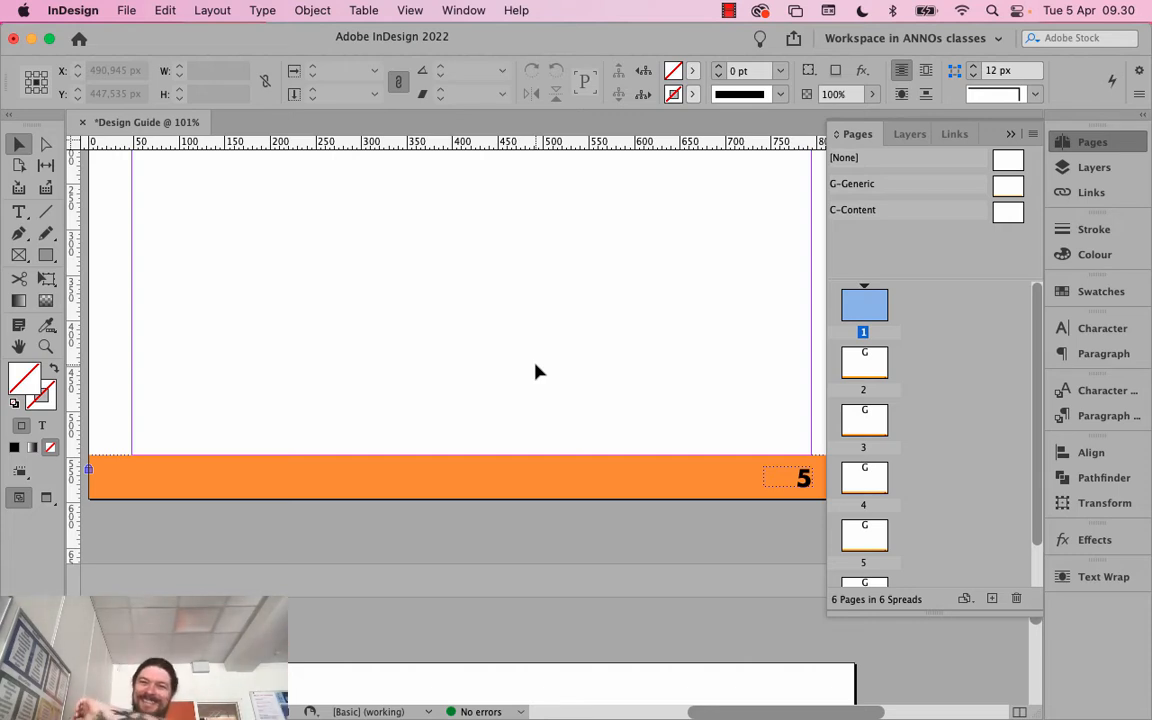
# Return to page 1, view it at 75% zoom, and compare its footer area with that of page 2
pyautogui.doubleClick(862, 312)
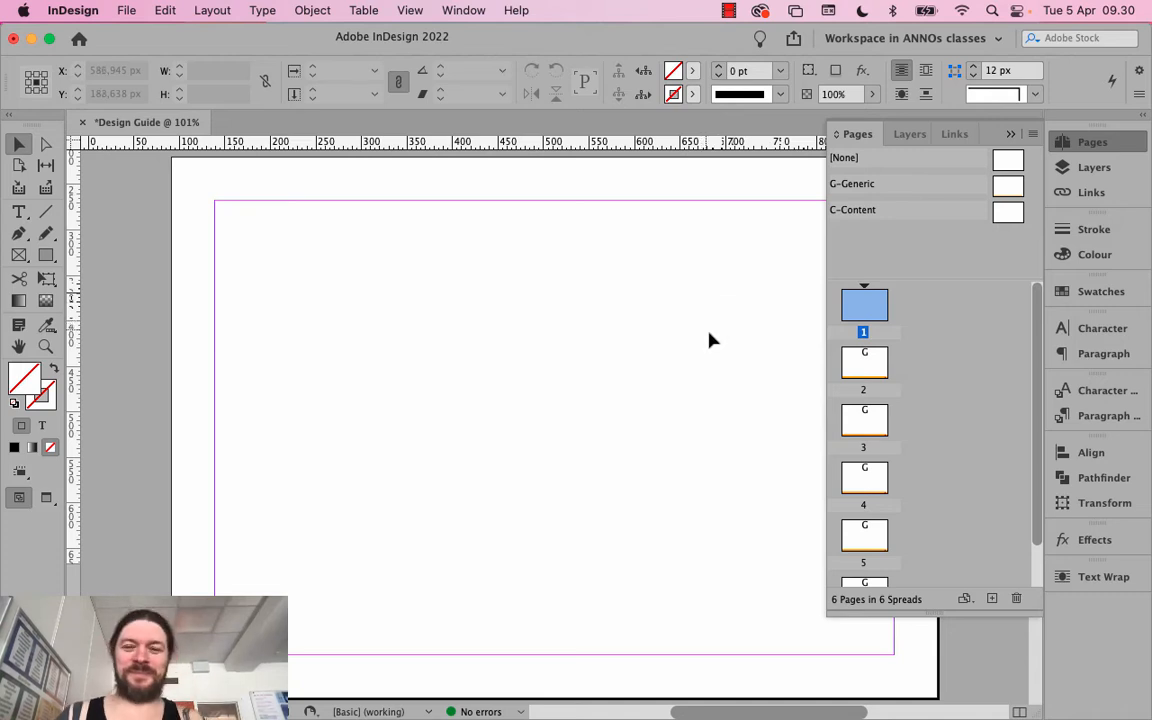
pyautogui.scroll(-1, 676, 324)
pyautogui.press('super+1')
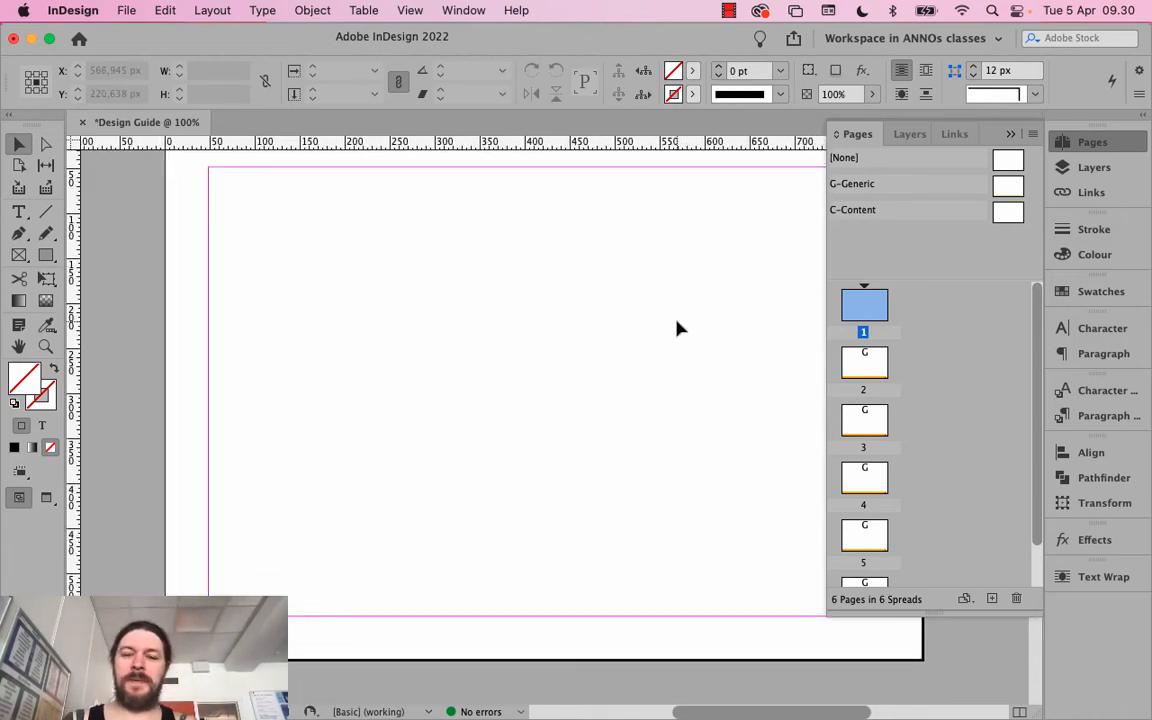
pyautogui.scroll(-1, 676, 328)
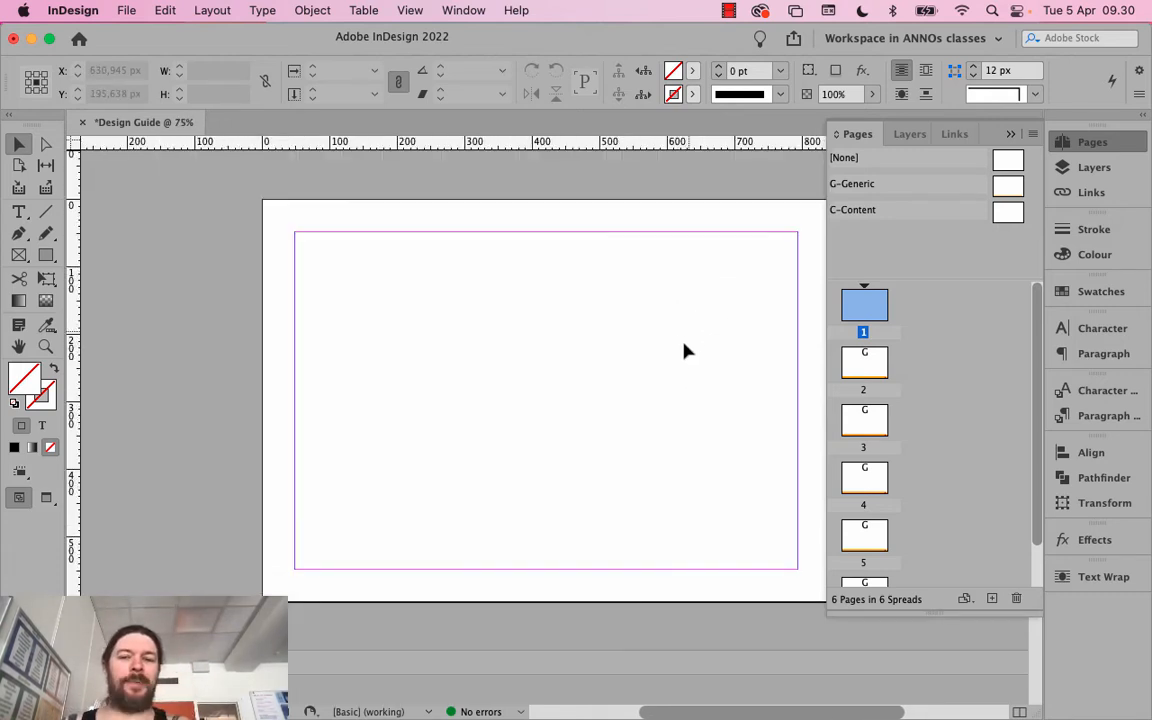
pyautogui.scroll(-10, 680, 417)
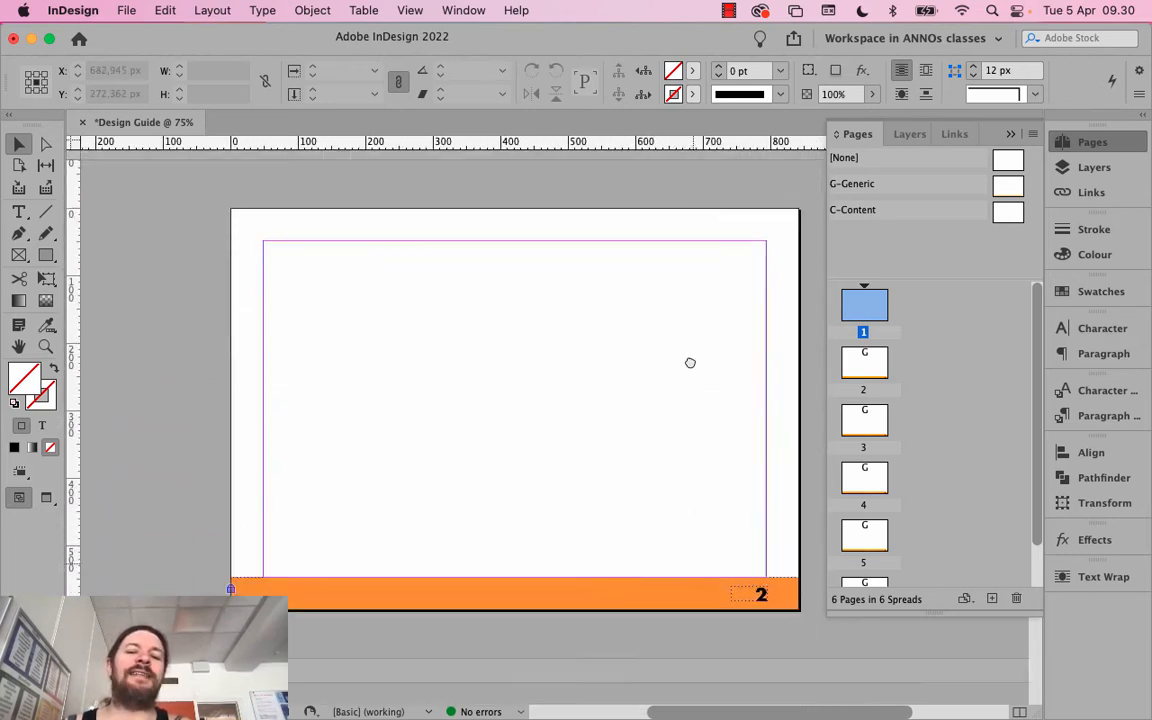
pyautogui.moveTo(731, 555); pyautogui.dragTo(730, 546)
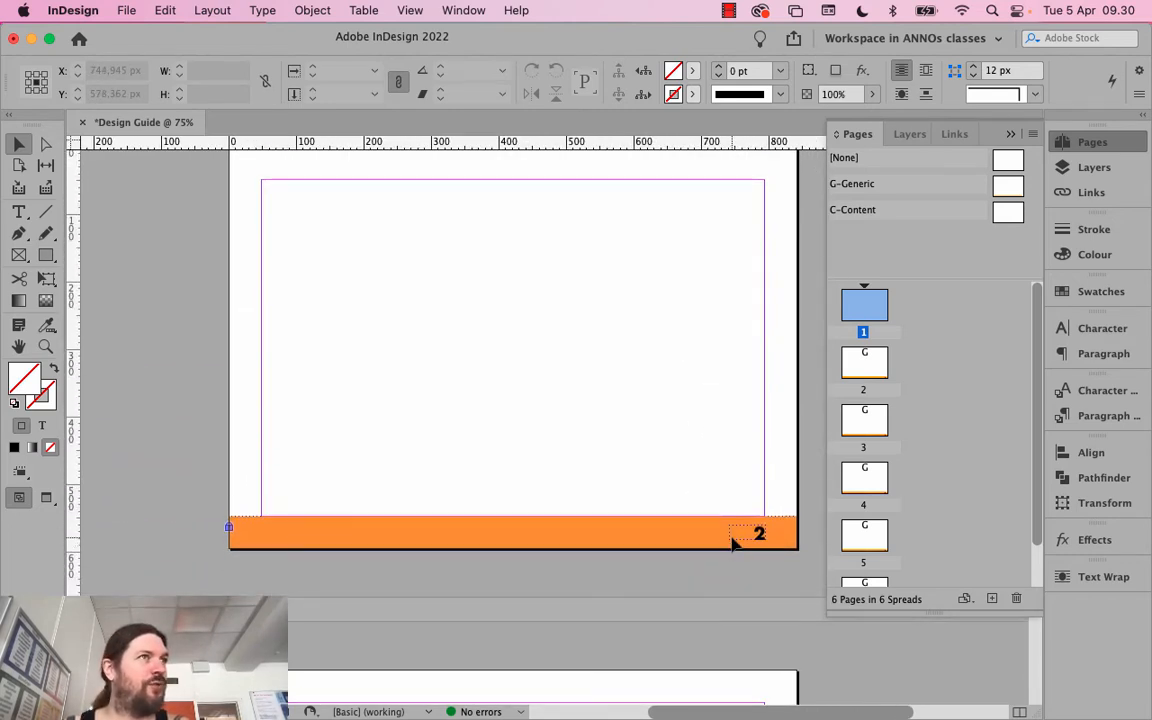
pyautogui.scroll(10, 722, 311)
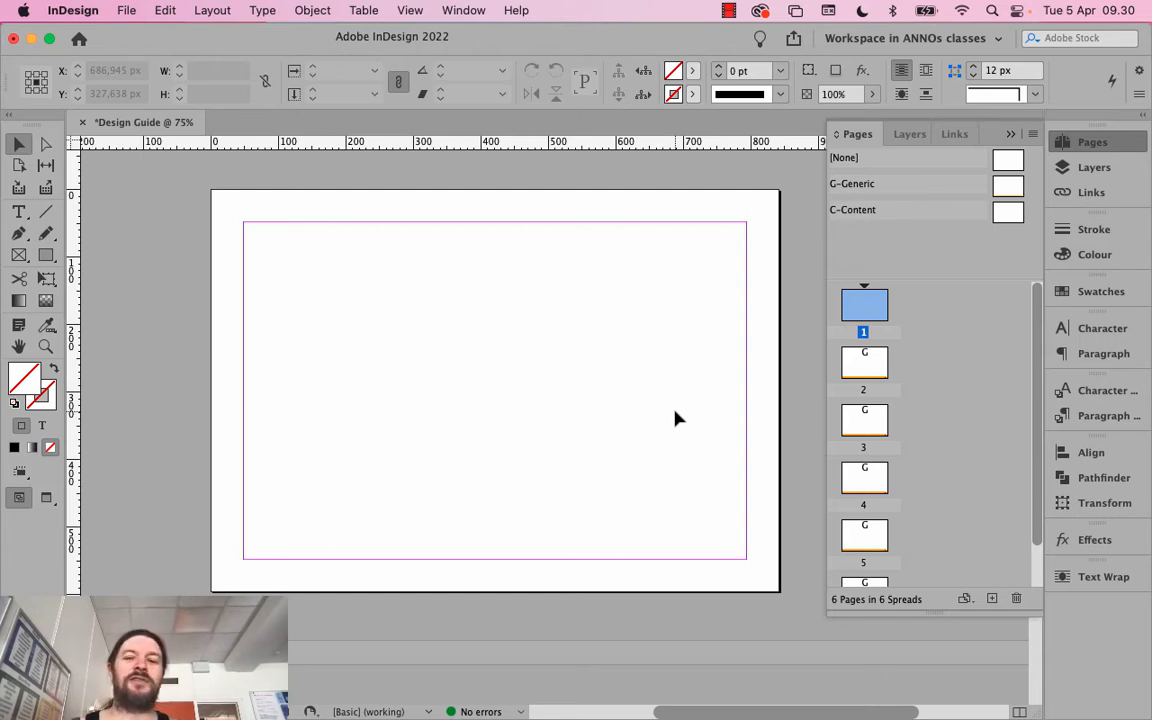
pyautogui.scroll(-10, 661, 470)
pyautogui.scroll(-5, 670, 473)
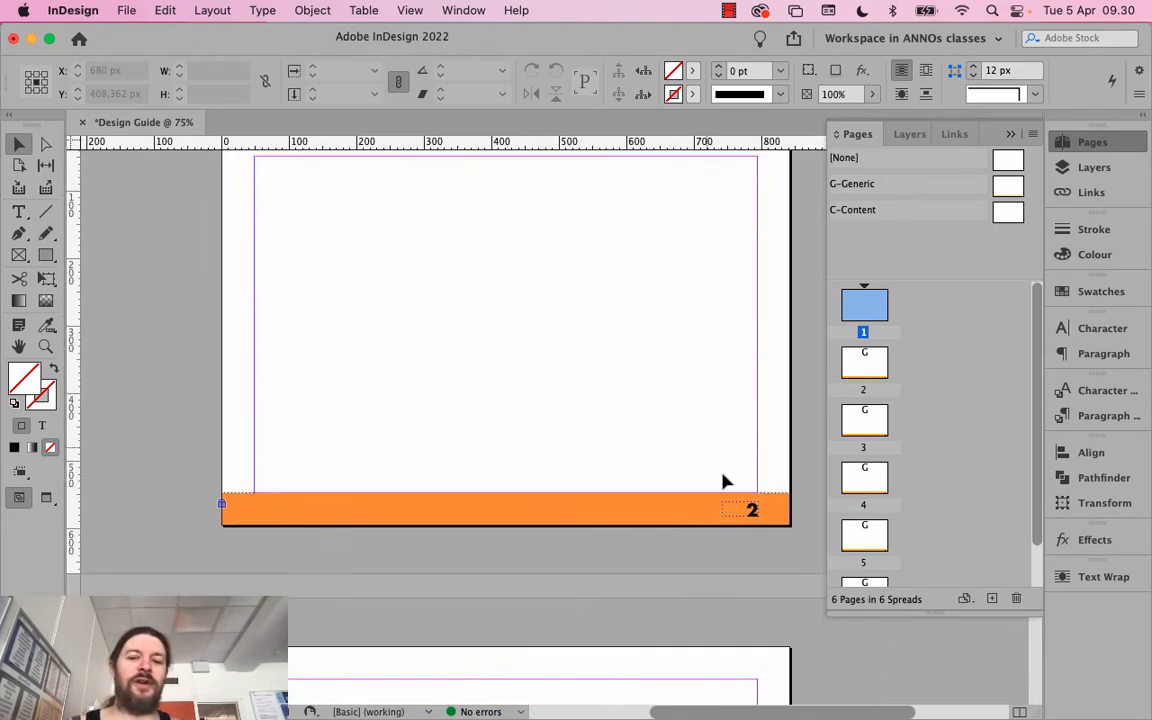
pyautogui.click(859, 365)
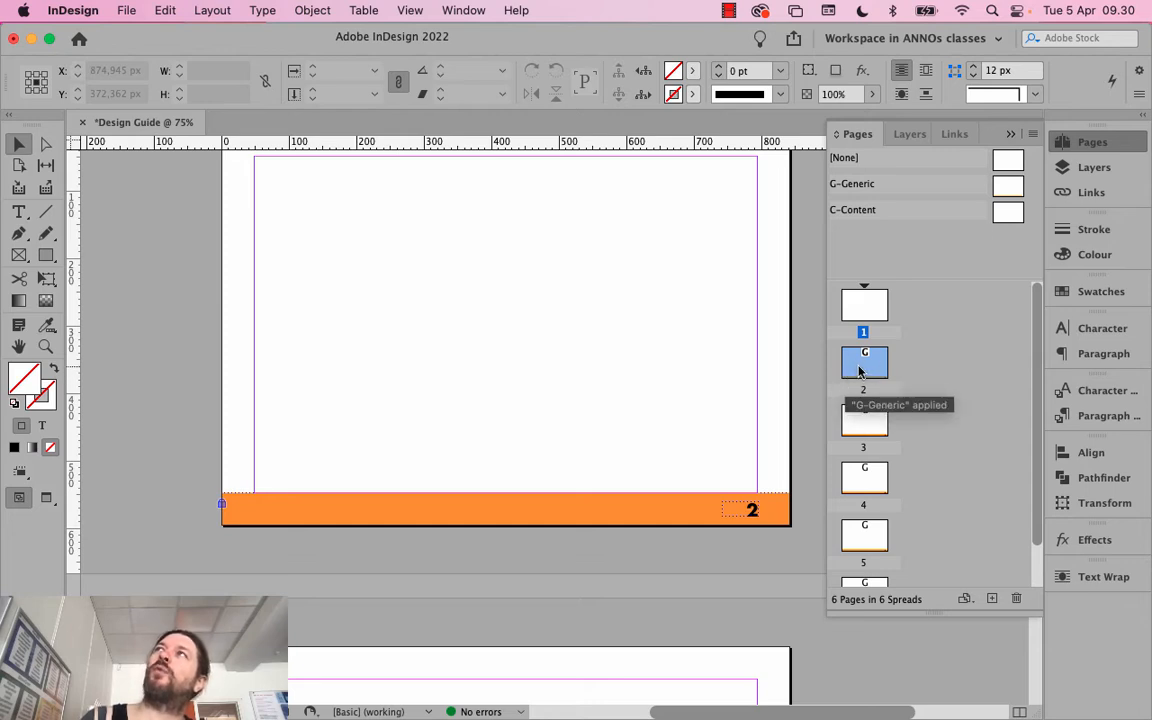
pyautogui.rightClick(859, 372)
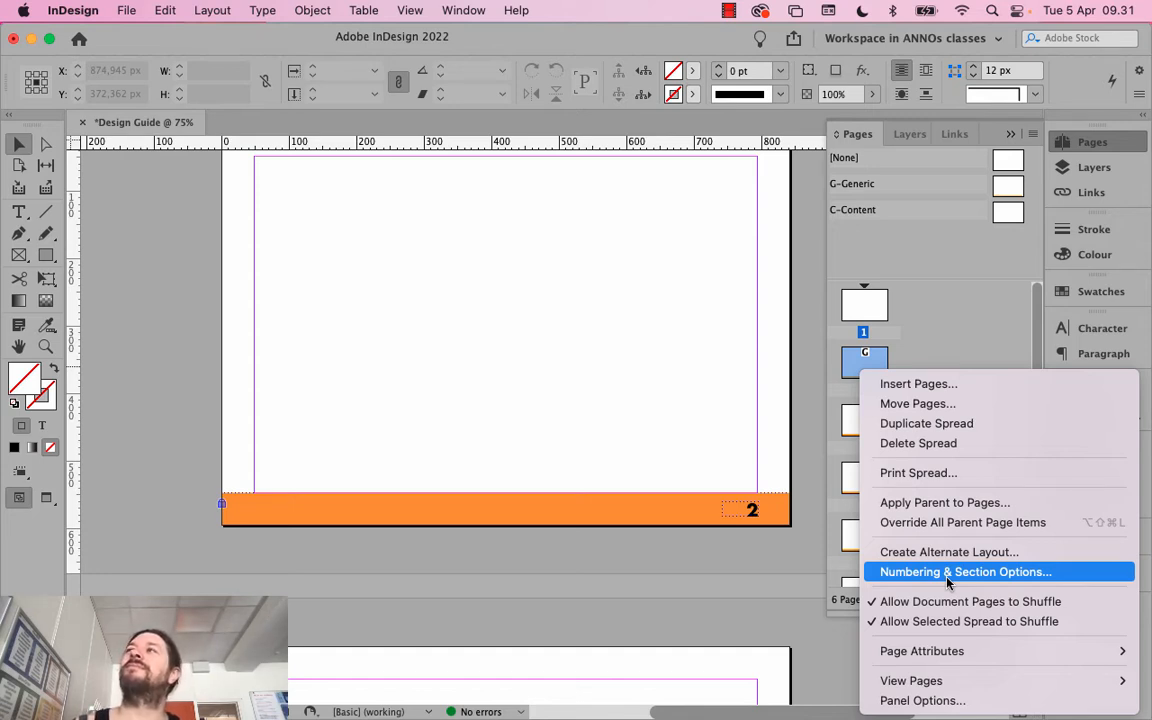
pyautogui.click(946, 304)
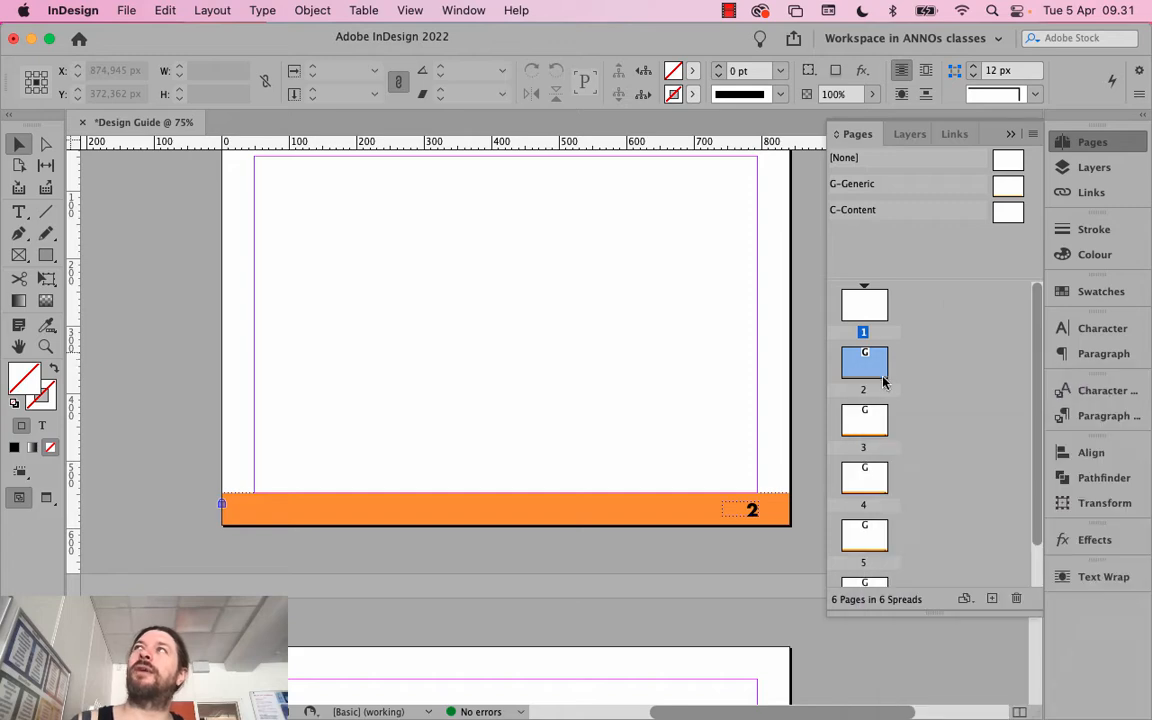
pyautogui.rightClick(874, 380)
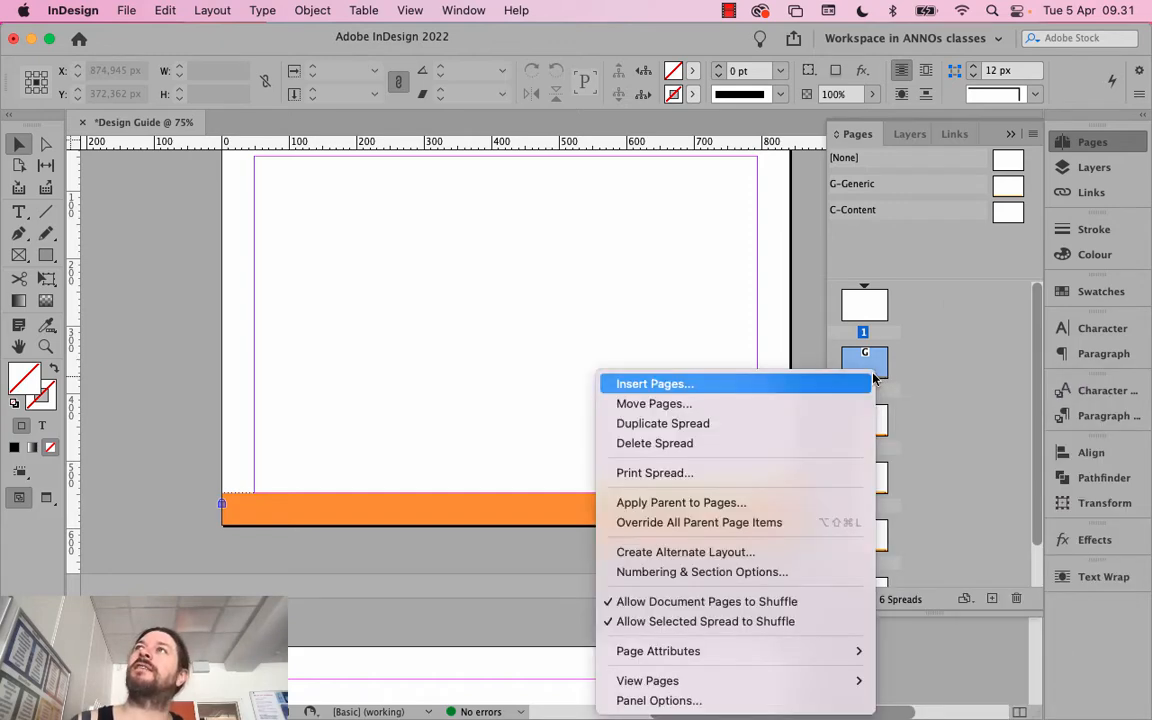
pyautogui.click(892, 370)
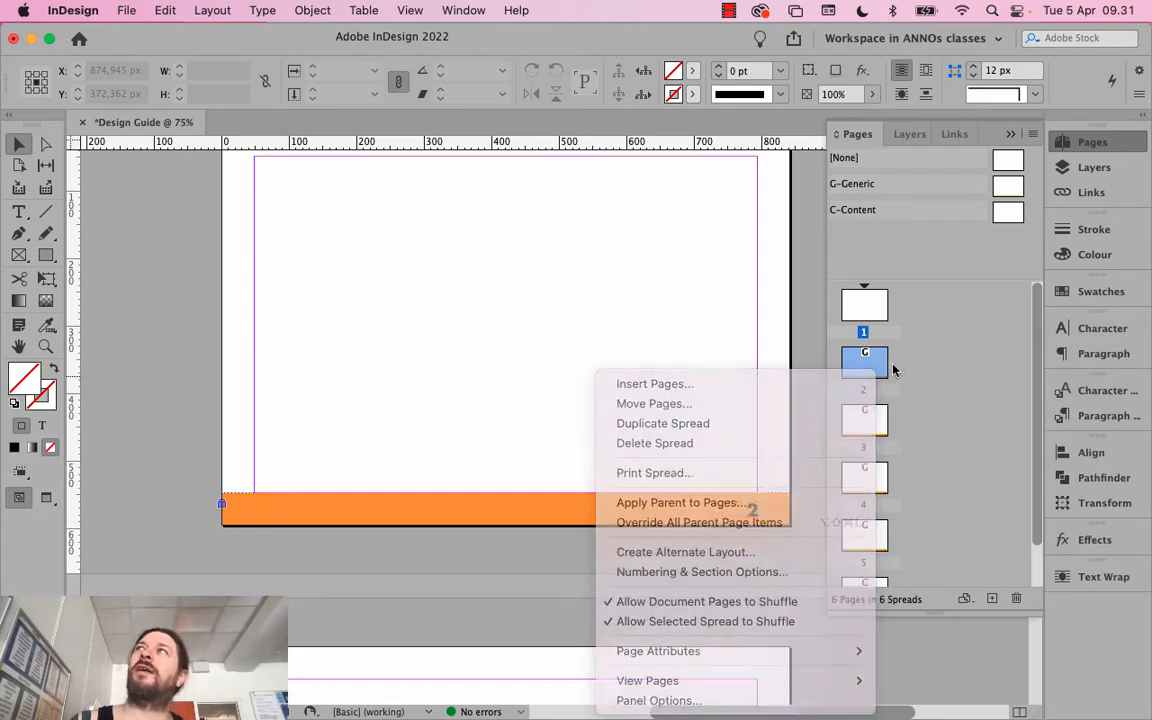
# Start a new section on the page after the cover with page numbering starting at 1, accepting the duplicate page number
pyautogui.rightClick(872, 367)
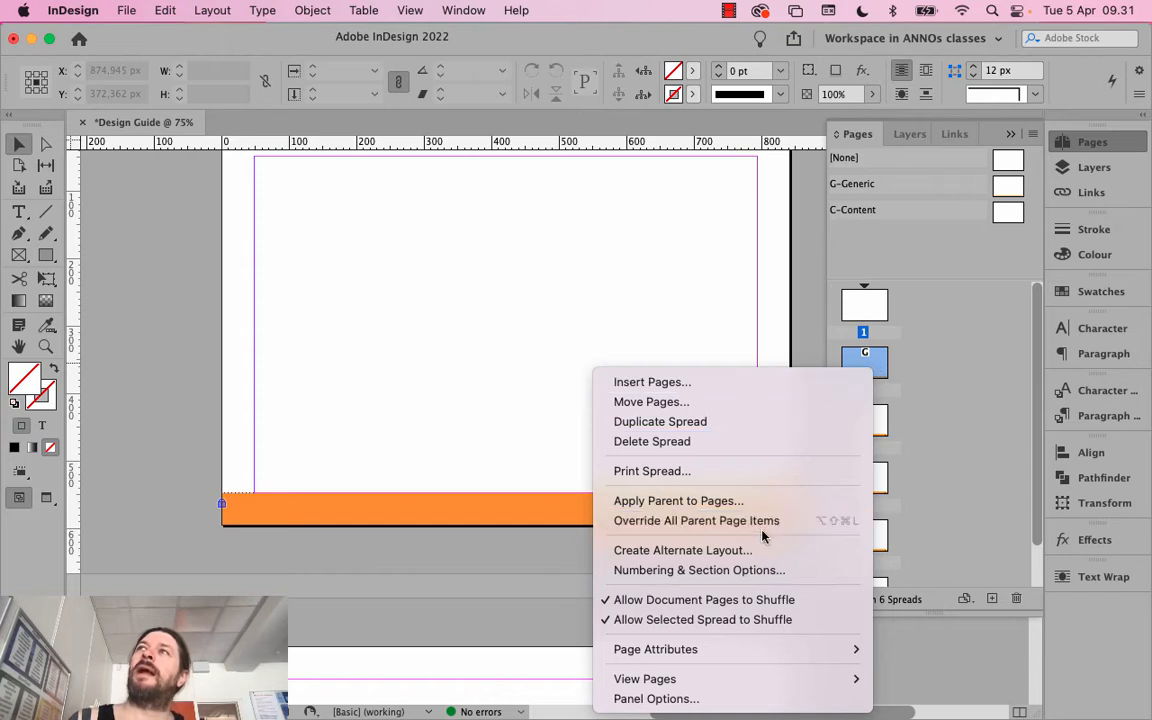
pyautogui.click(745, 570)
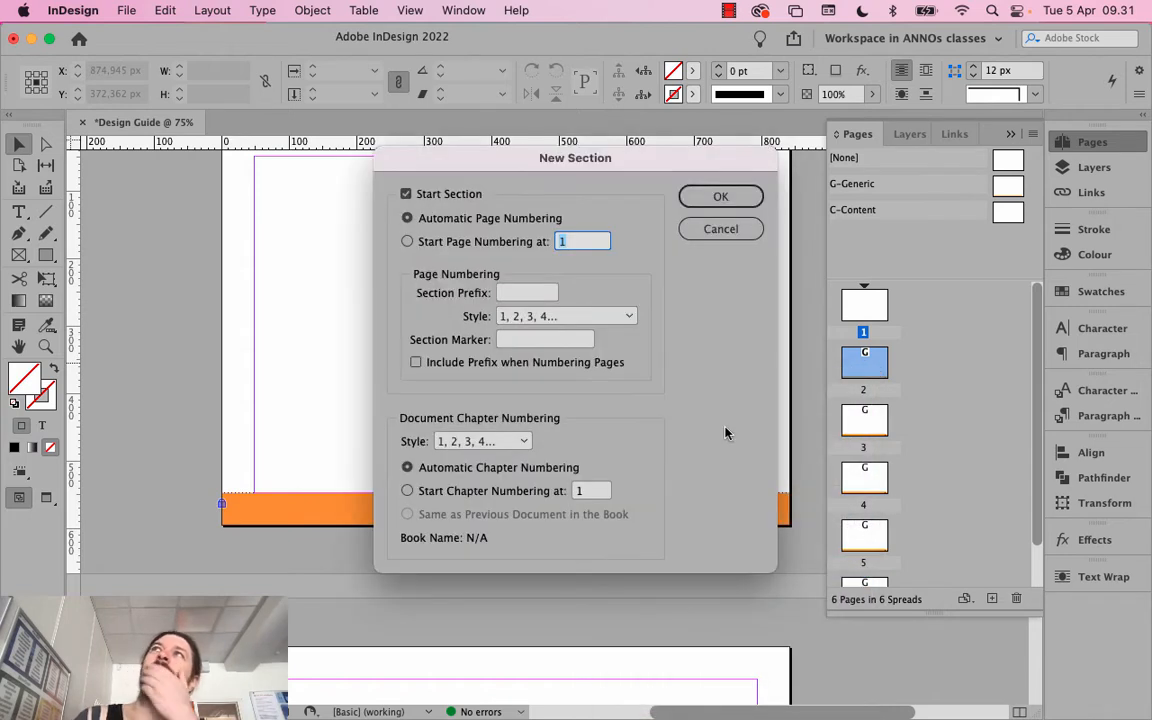
pyautogui.click(407, 243)
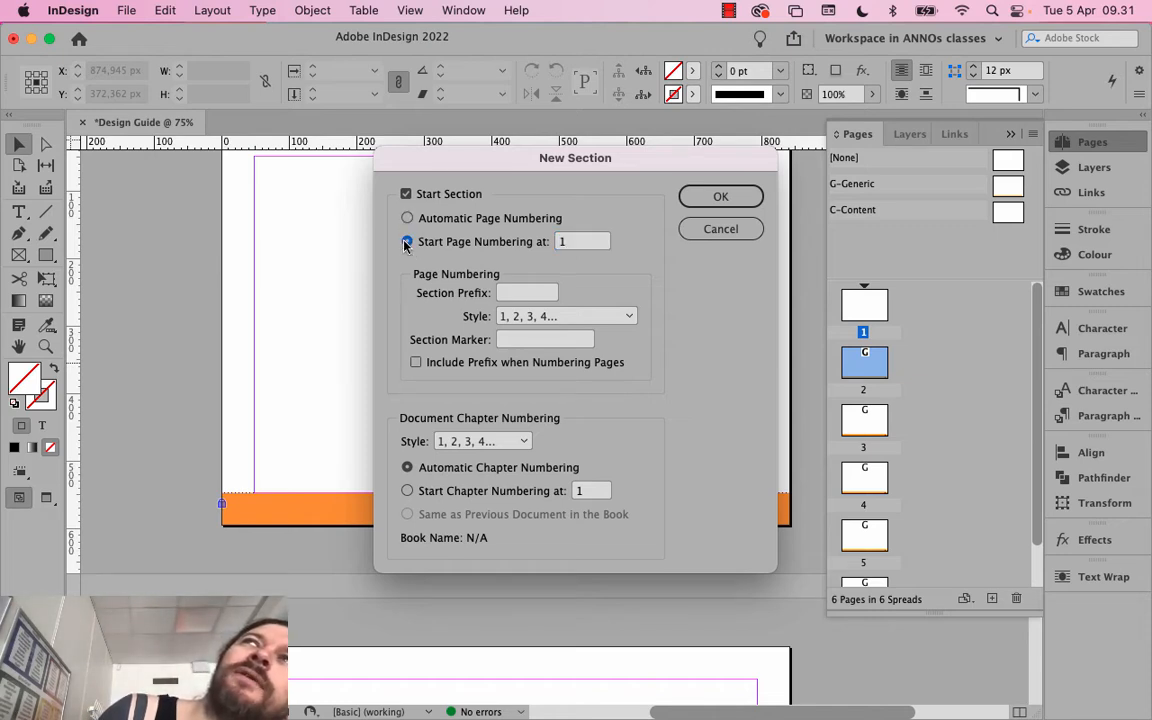
pyautogui.click(563, 243)
pyautogui.write('1')
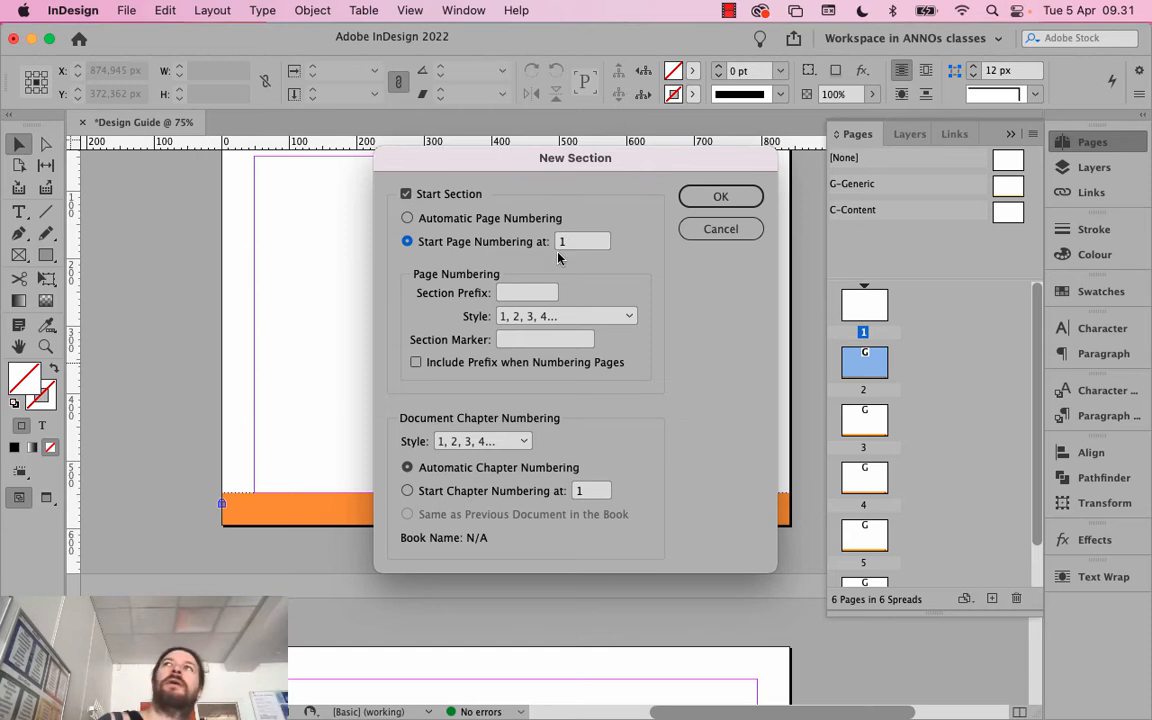
pyautogui.click(724, 196)
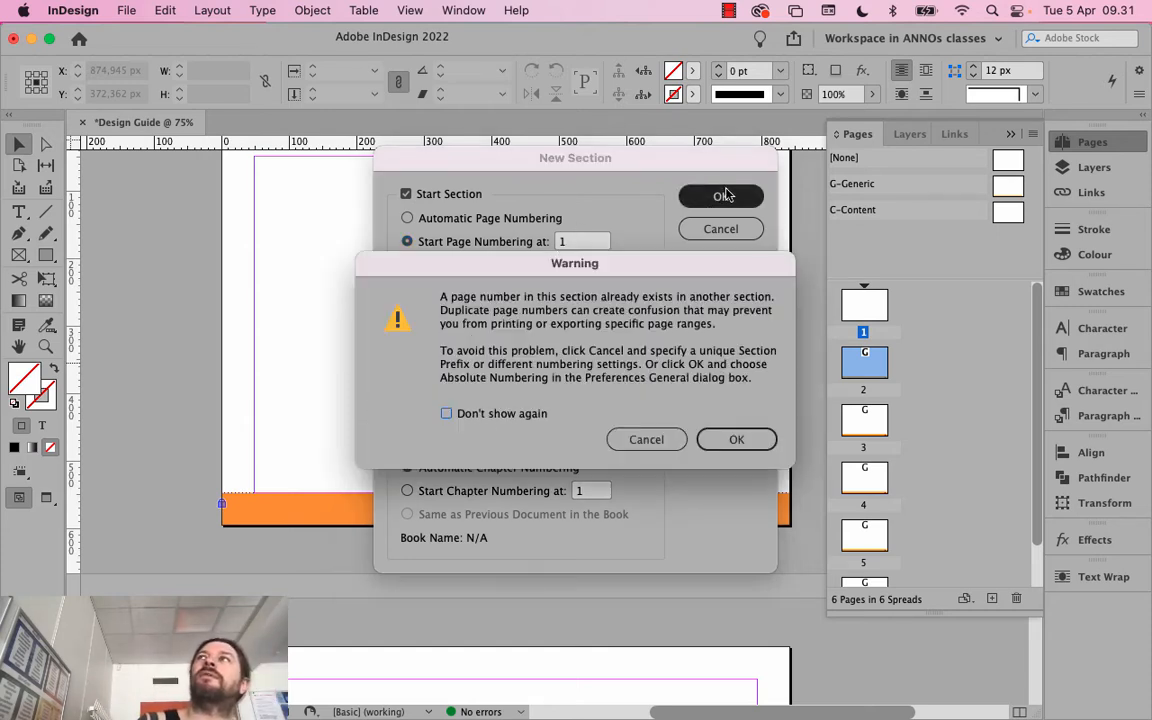
pyautogui.click(737, 439)
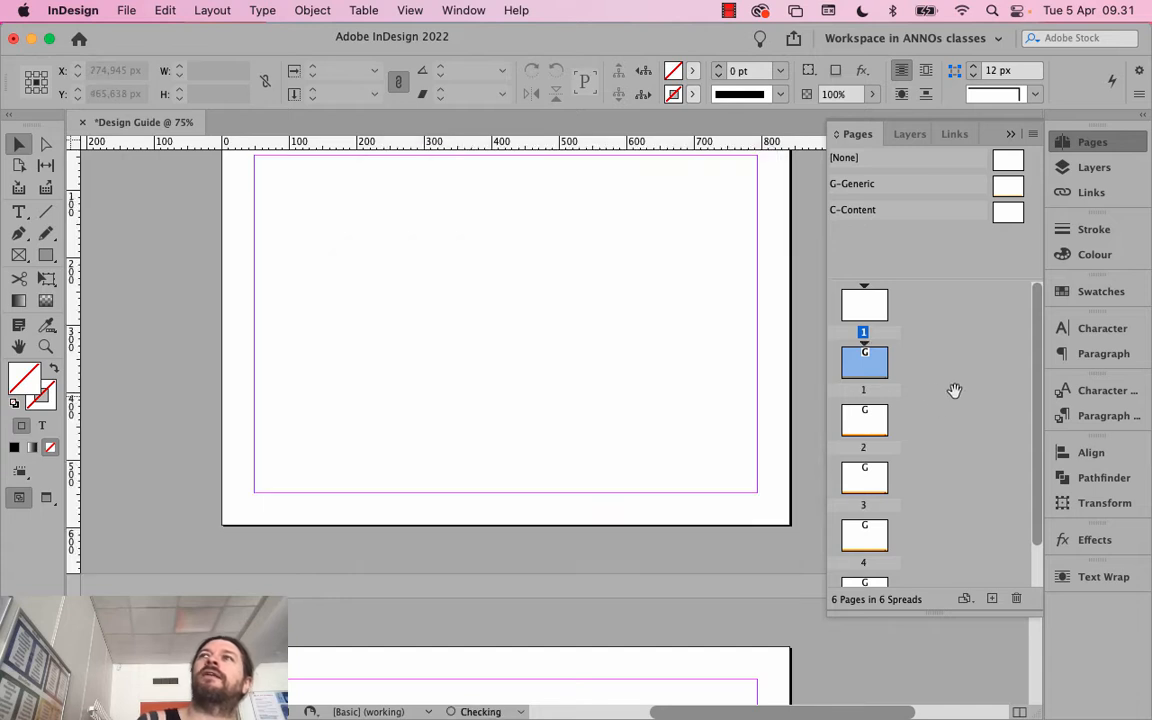
# Examine the footer page numbers on the pages following the cover, both in a whole-document overview and at 50% zoom
pyautogui.doubleClick(872, 362)
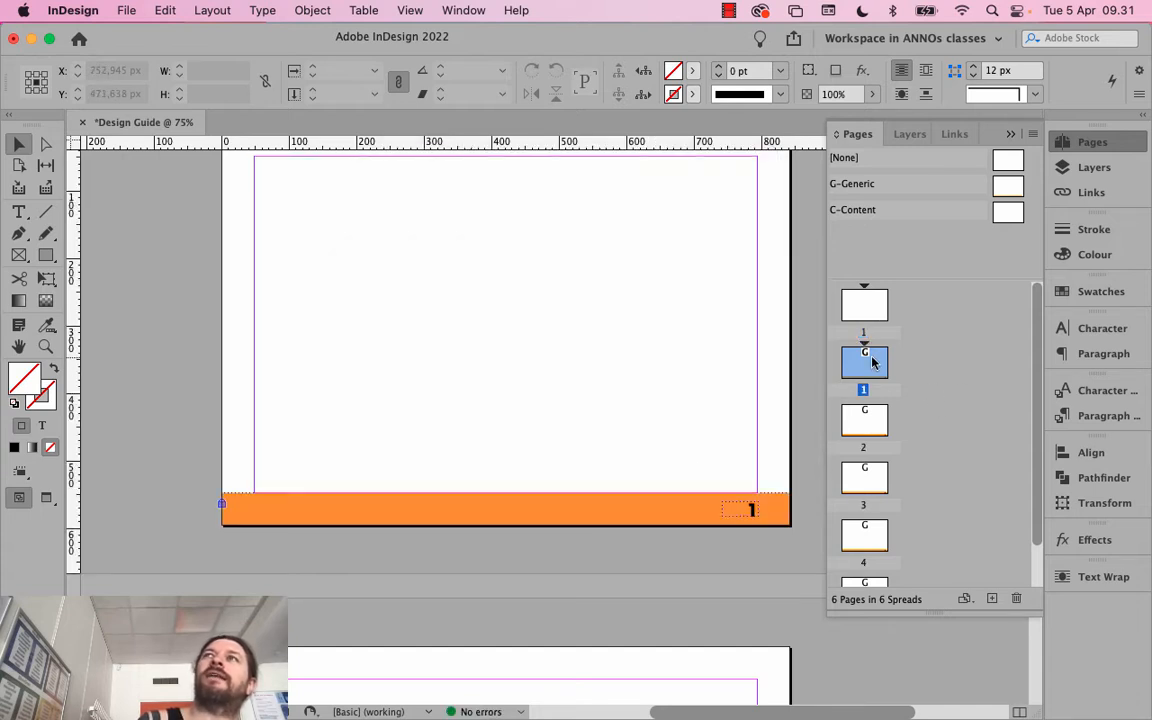
pyautogui.press('super+minus')
pyautogui.press('super+minus')
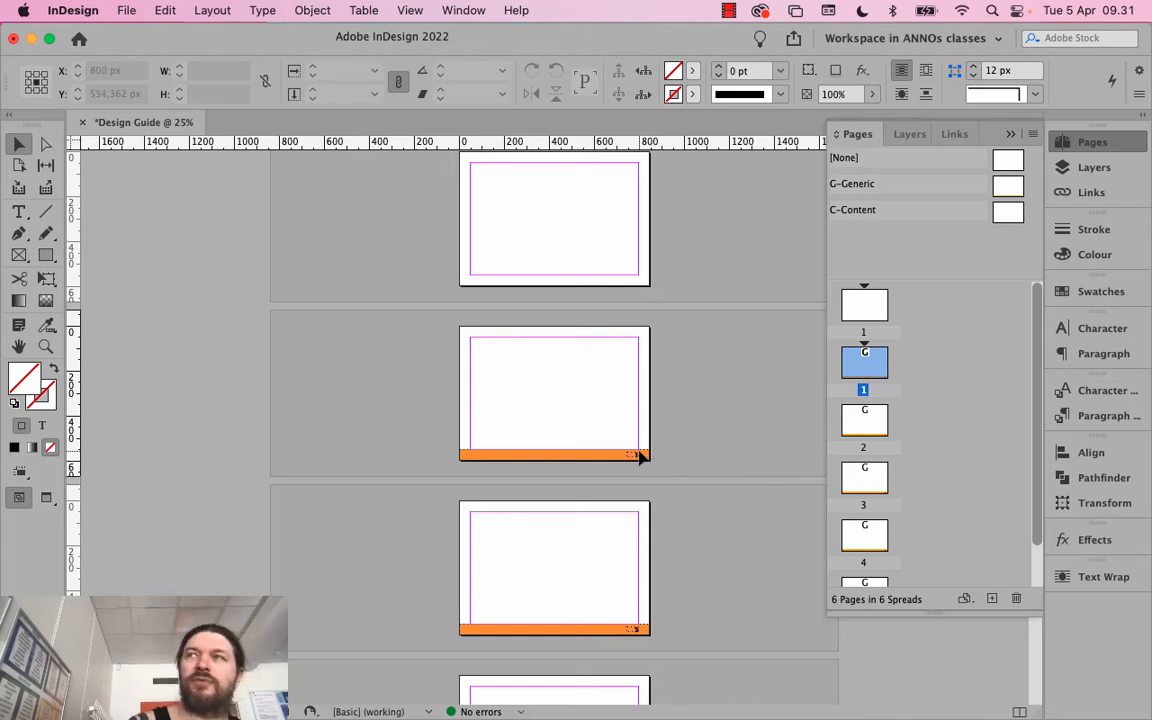
pyautogui.press('super+minus')
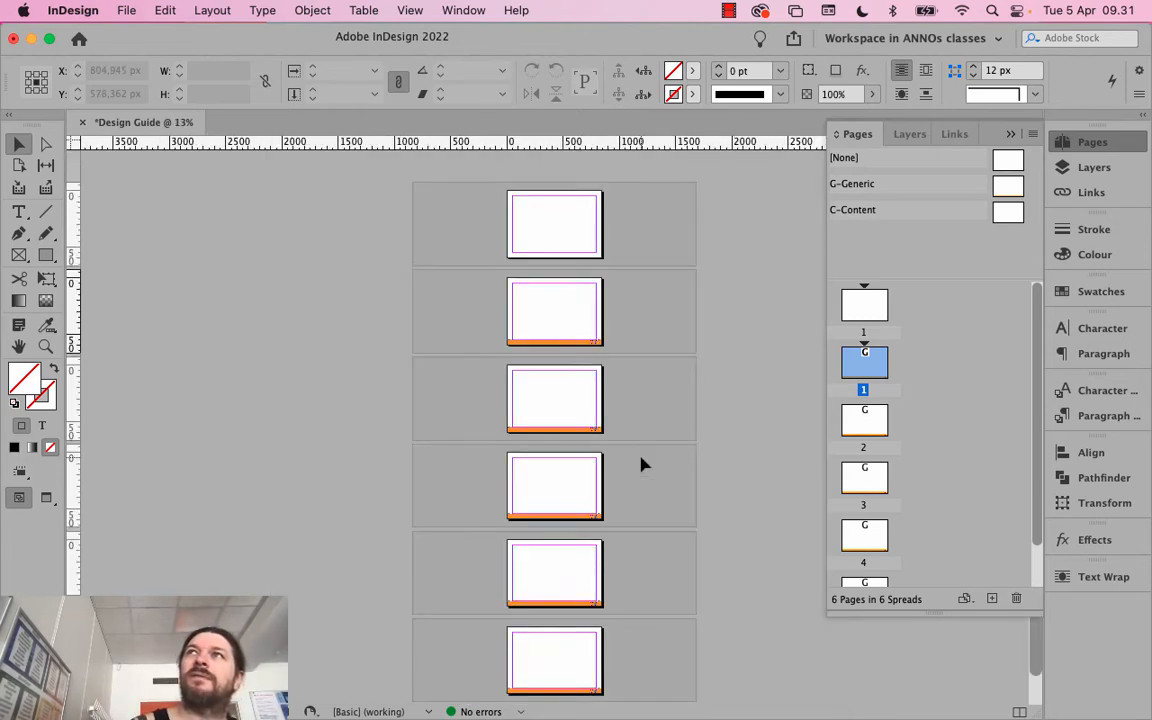
pyautogui.press('super+equal')
pyautogui.press('super+equal')
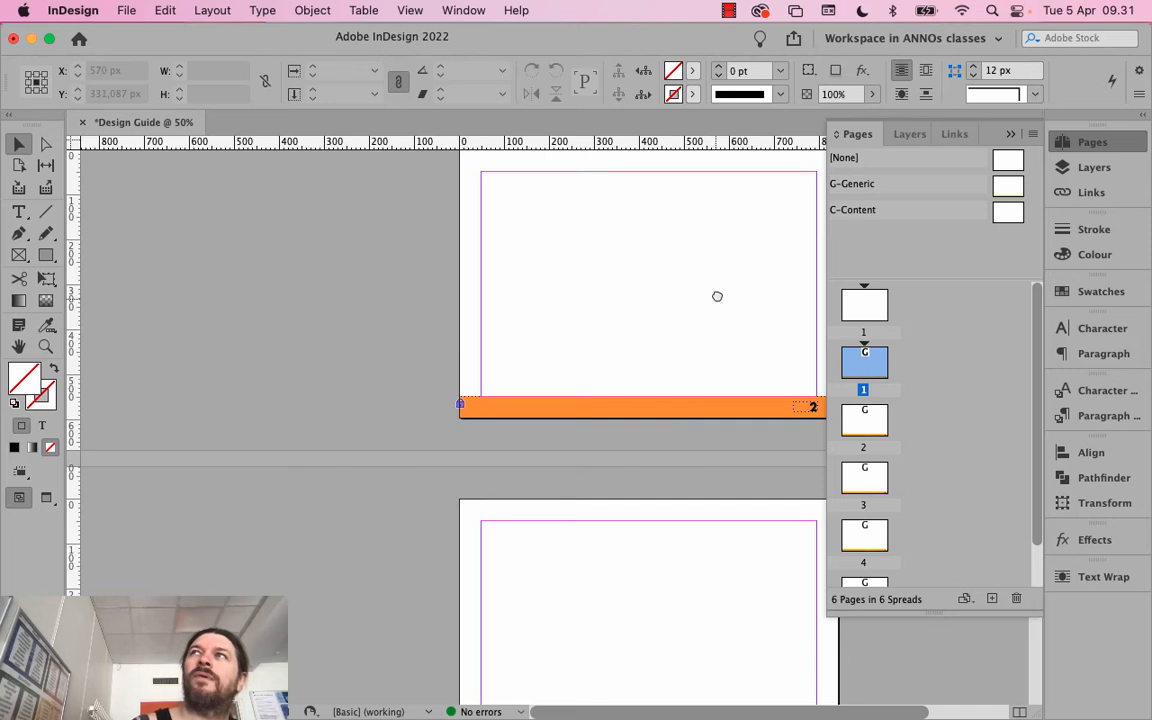
pyautogui.moveTo(717, 296); pyautogui.dragTo(673, 488)
pyautogui.scroll(5, 673, 488)
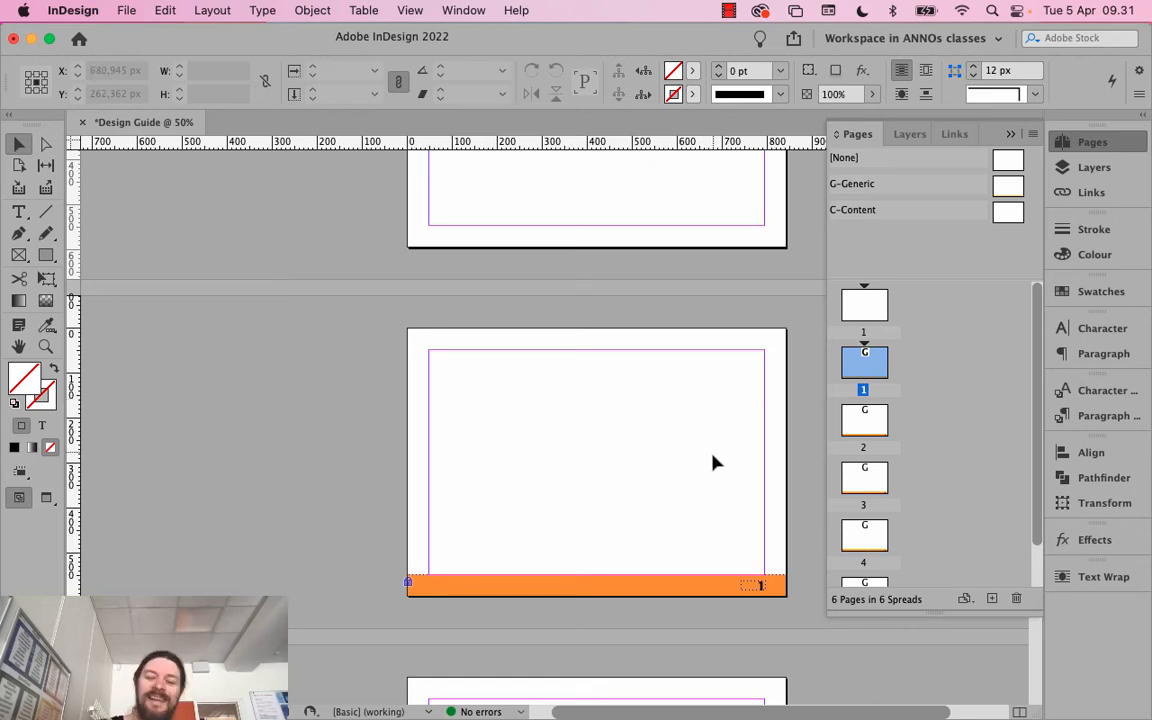
pyautogui.scroll(-6, 710, 478)
pyautogui.scroll(-2, 693, 350)
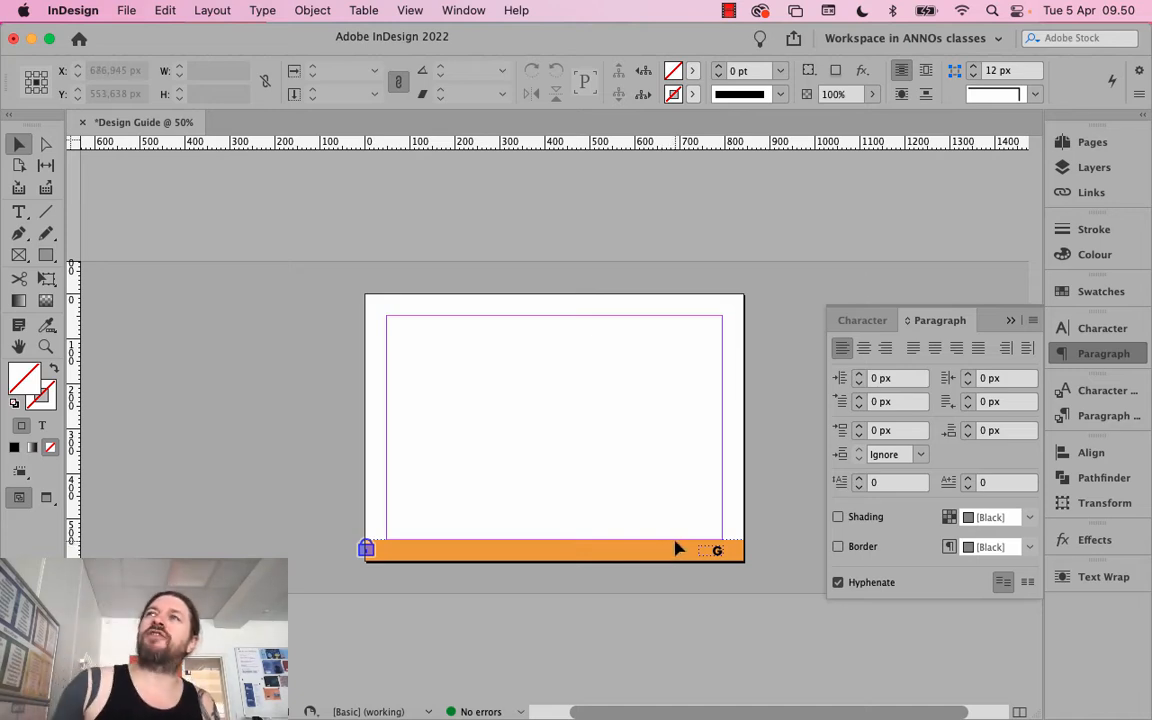
# Unlock the orange footer rectangle on the G-Generic parent page and leave it deselected
pyautogui.click(1092, 142)
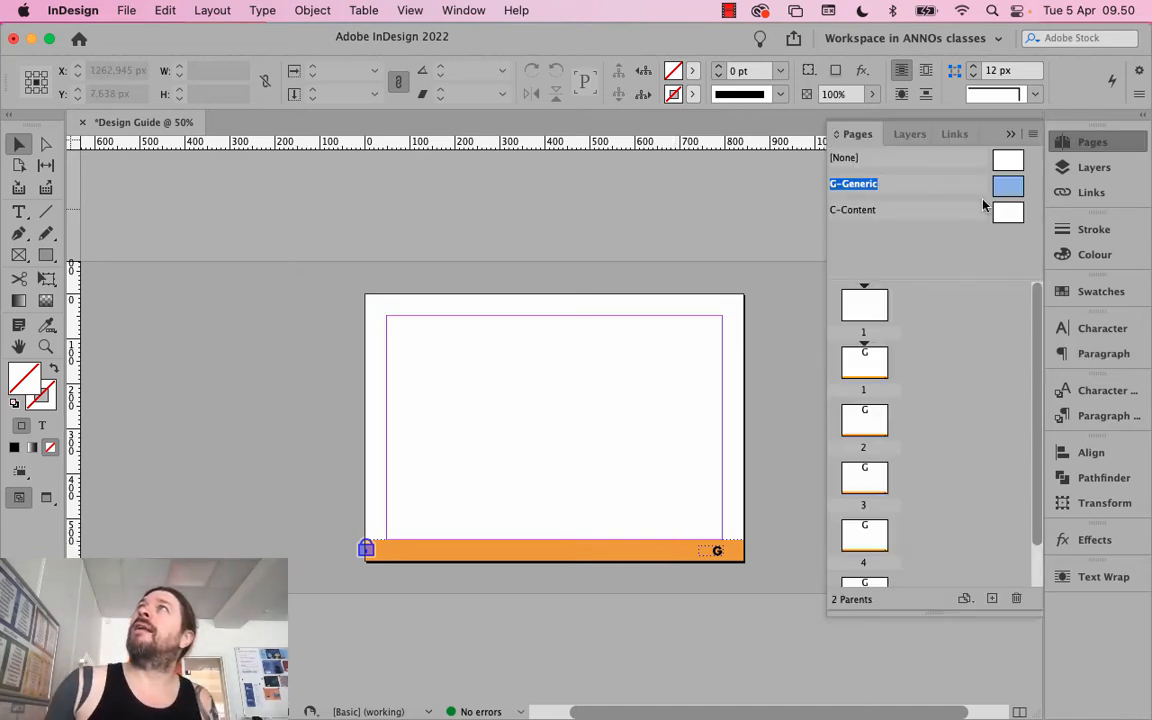
pyautogui.click(1092, 168)
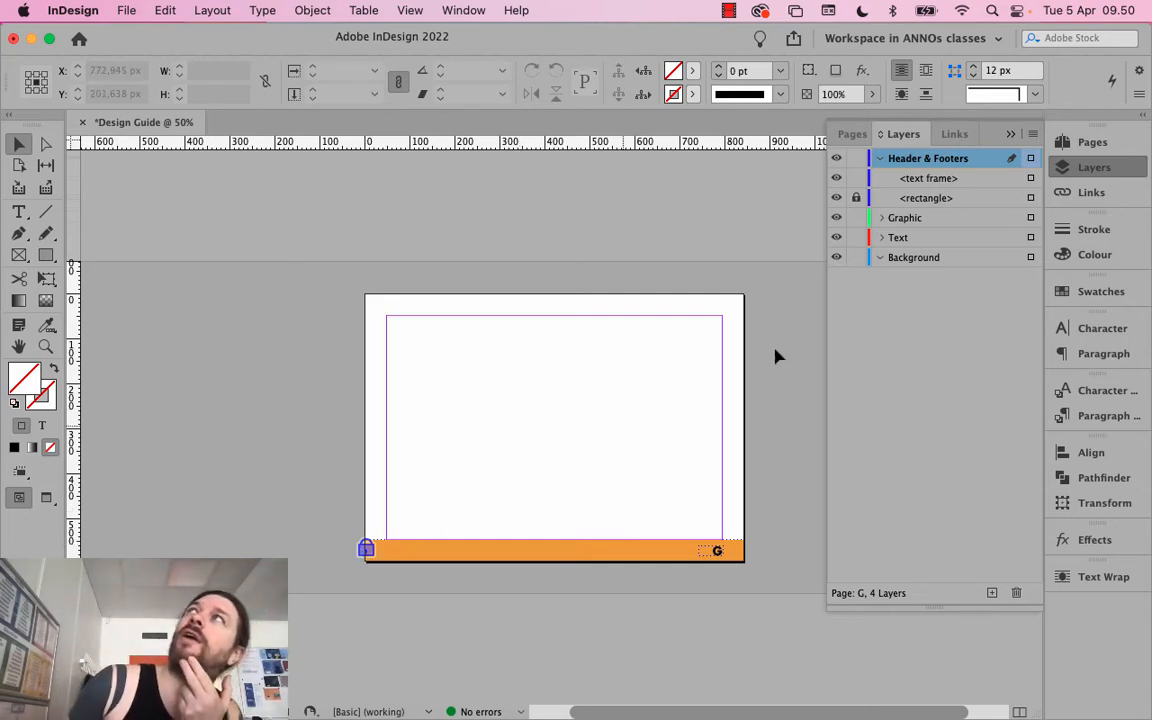
pyautogui.click(1075, 143)
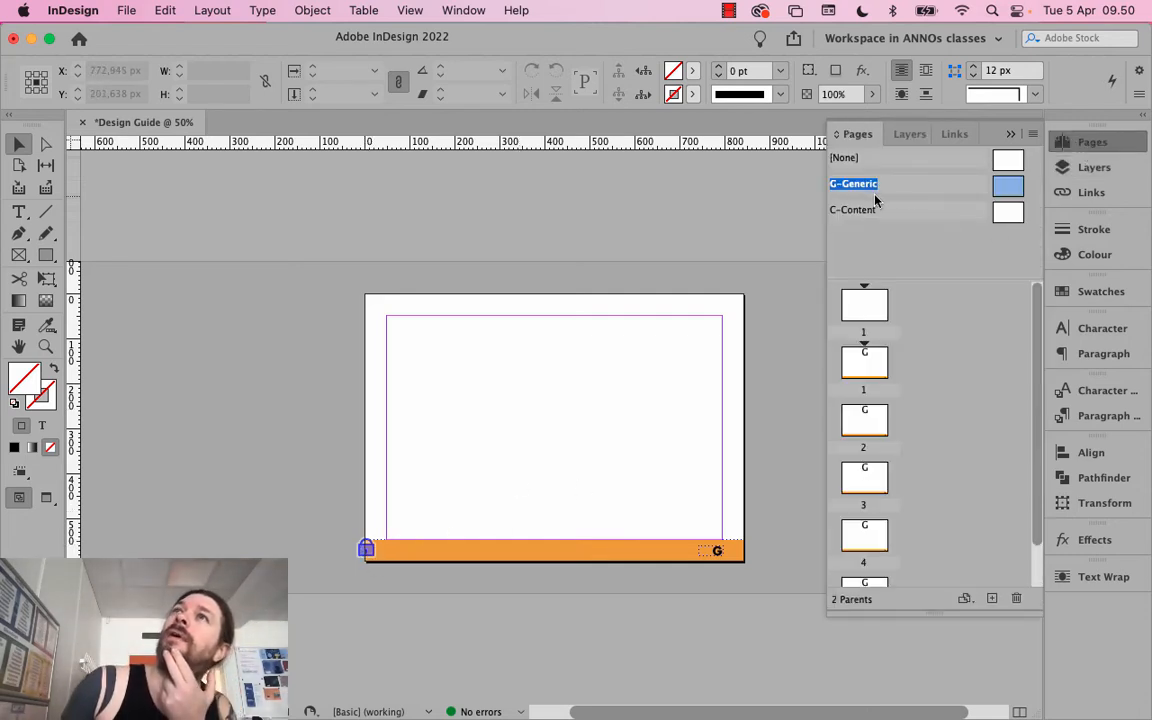
pyautogui.click(366, 549)
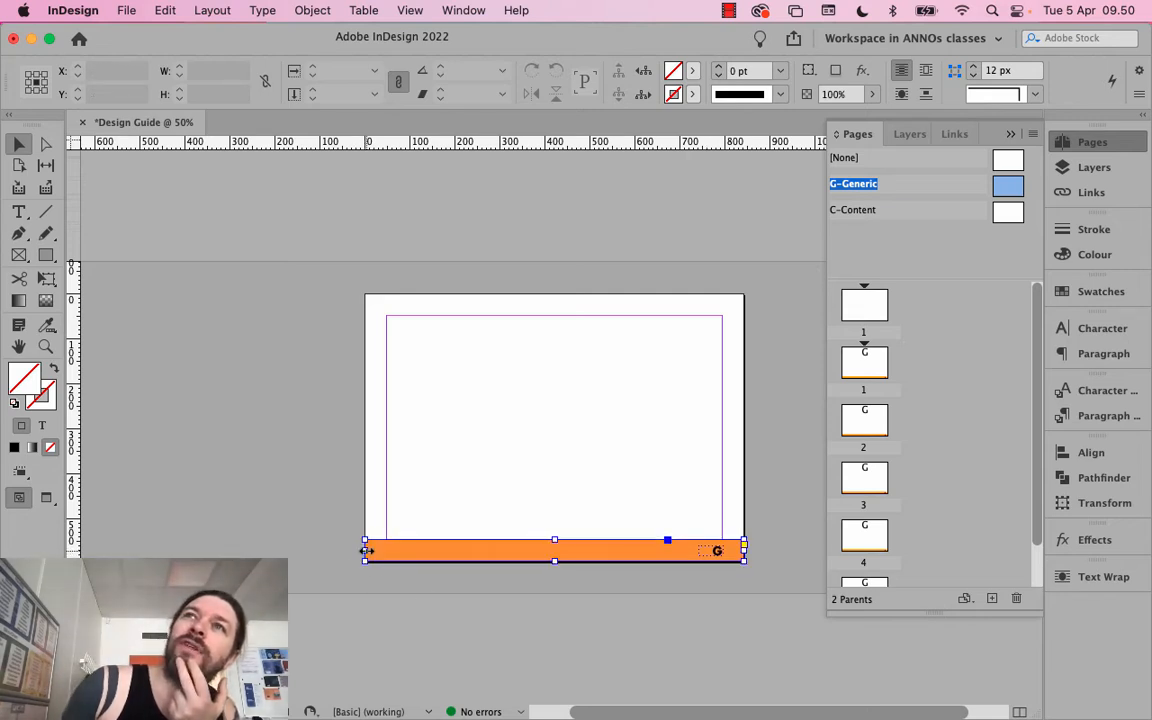
pyautogui.click(325, 490)
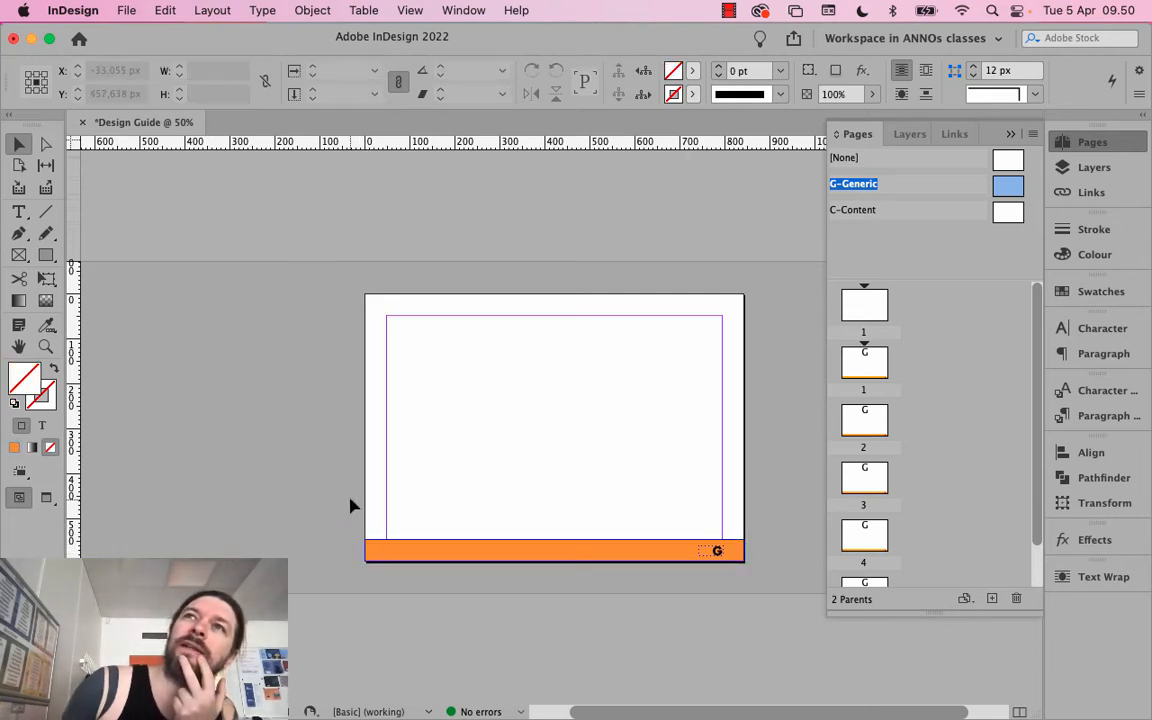
# Compare the footers on numbered pages 1 to 3 with the C-Content parent page, ending on the first page after the cover
pyautogui.doubleClick(874, 370)
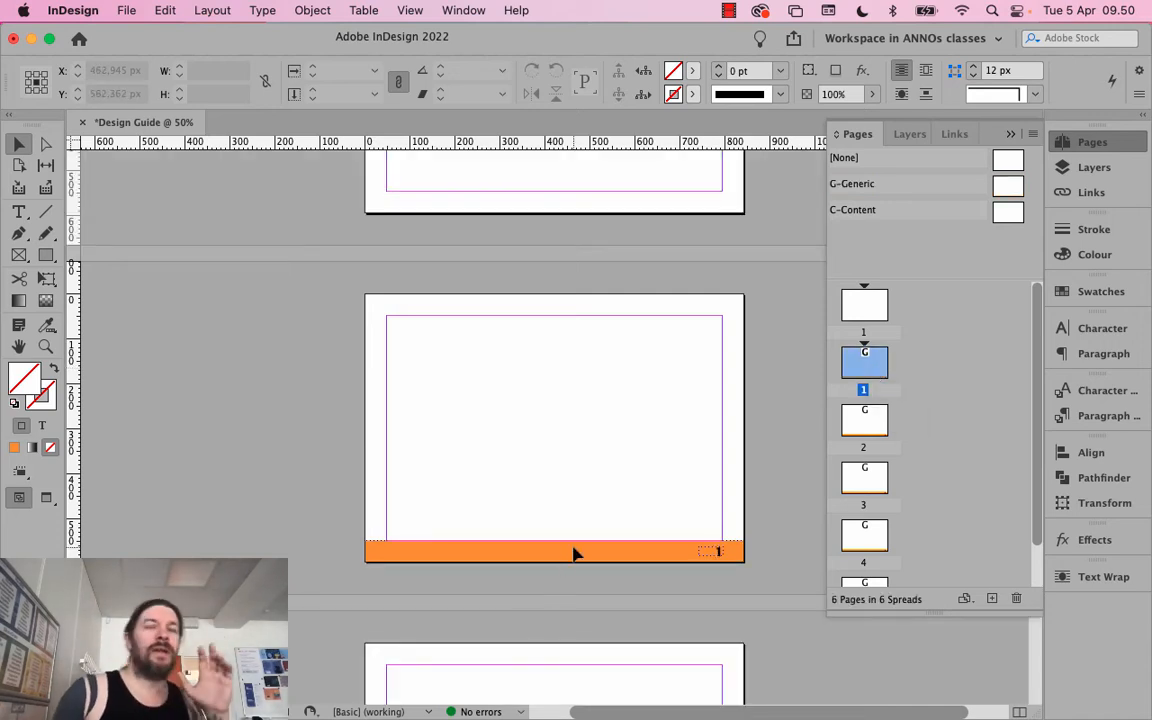
pyautogui.keyDown('alt'); pyautogui.doubleClick(874, 377); pyautogui.keyUp('alt')
pyautogui.doubleClick(874, 433)
pyautogui.click(870, 484)
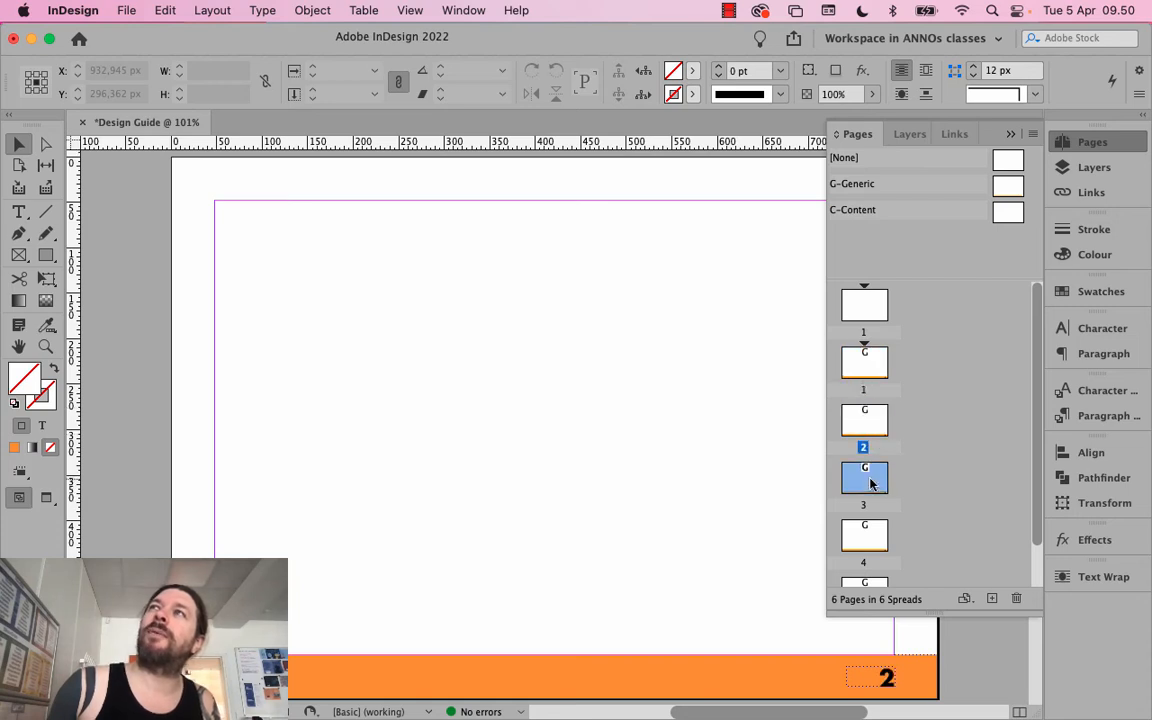
pyautogui.doubleClick(870, 484)
pyautogui.doubleClick(868, 422)
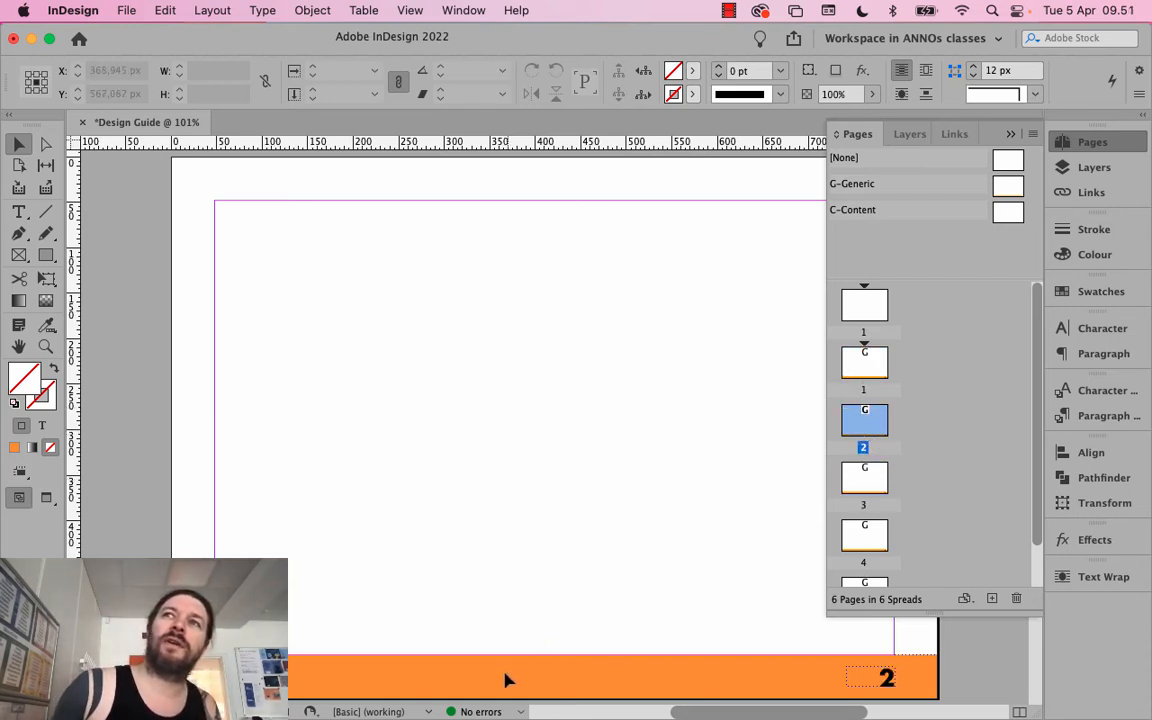
pyautogui.doubleClick(1010, 213)
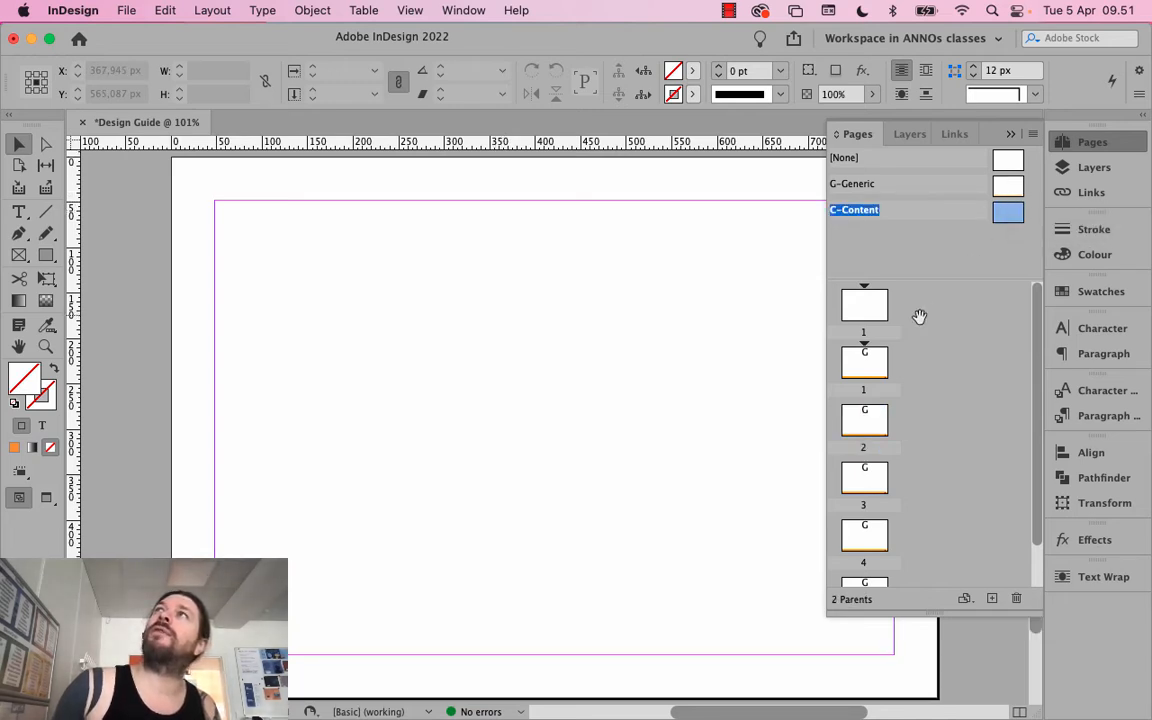
pyautogui.doubleClick(866, 368)
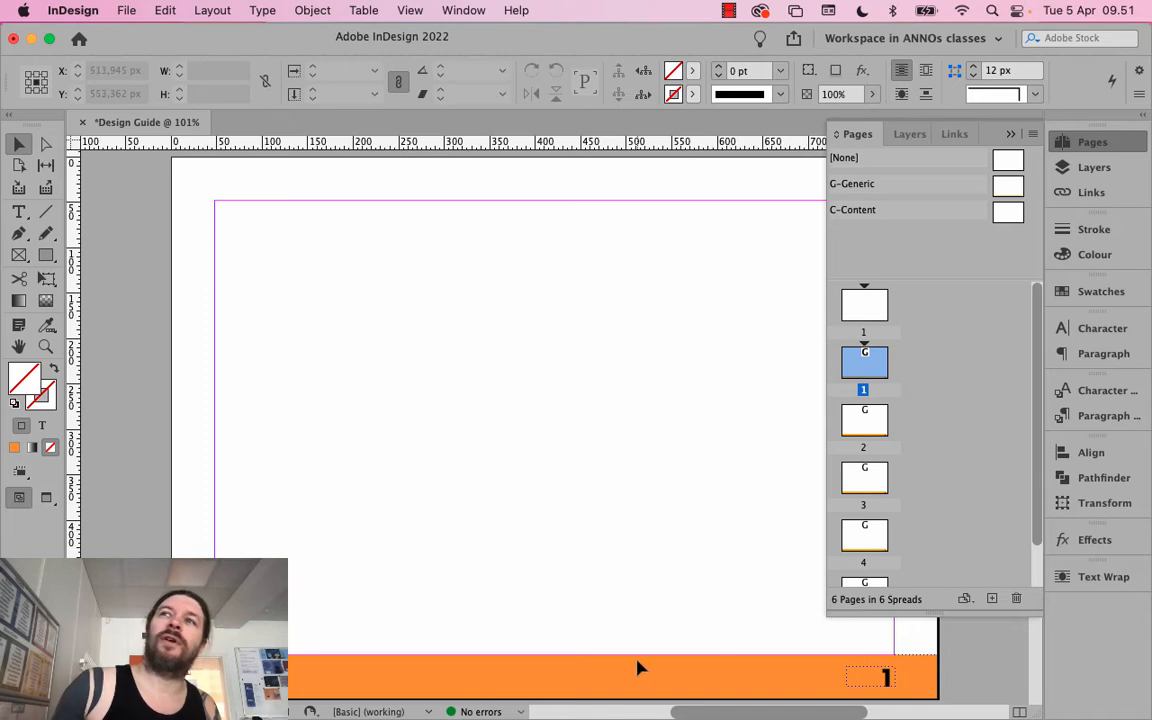
# Inspect the full width of the first numbered page's footer, continuing to the footer number on page 2
pyautogui.scroll(-3, 605, 520)
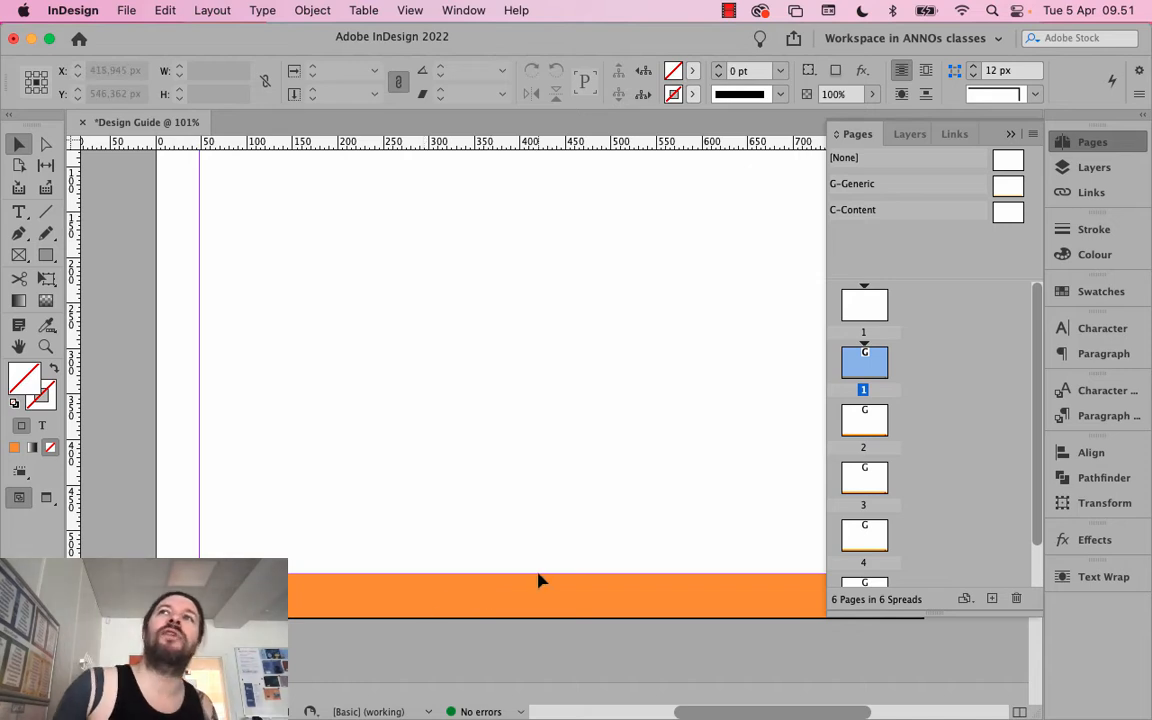
pyautogui.moveTo(593, 594); pyautogui.dragTo(466, 582)
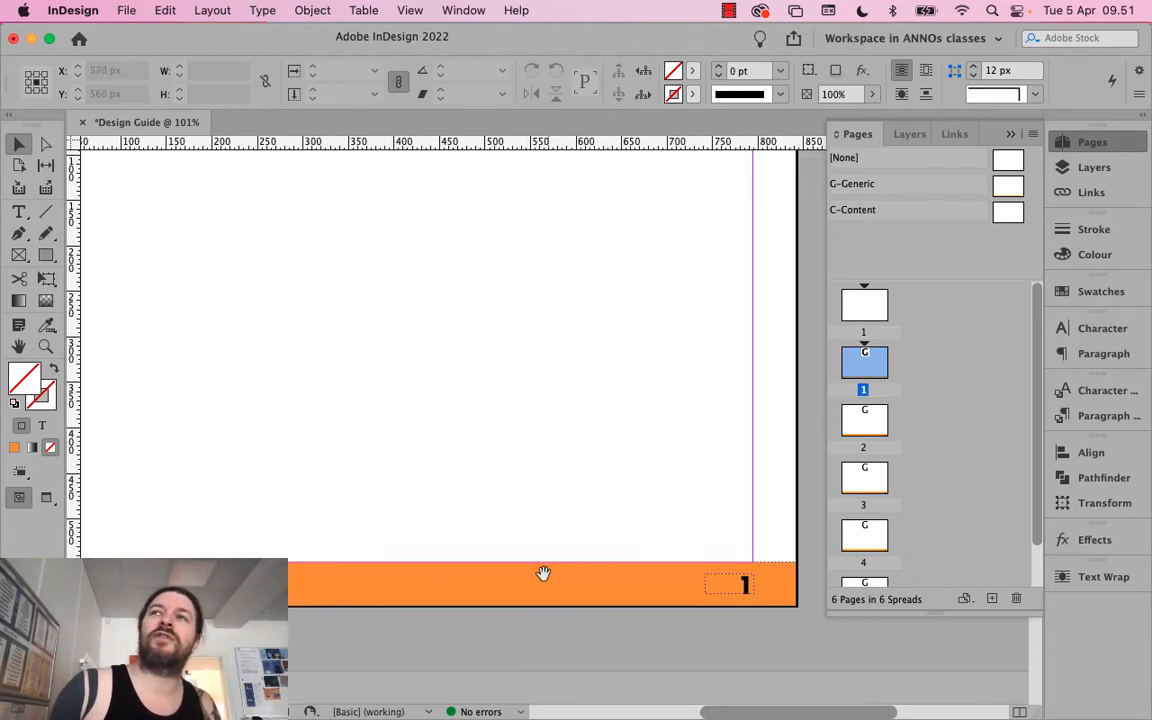
pyautogui.moveTo(535, 576); pyautogui.dragTo(636, 568)
pyautogui.scroll(-8, 597, 571)
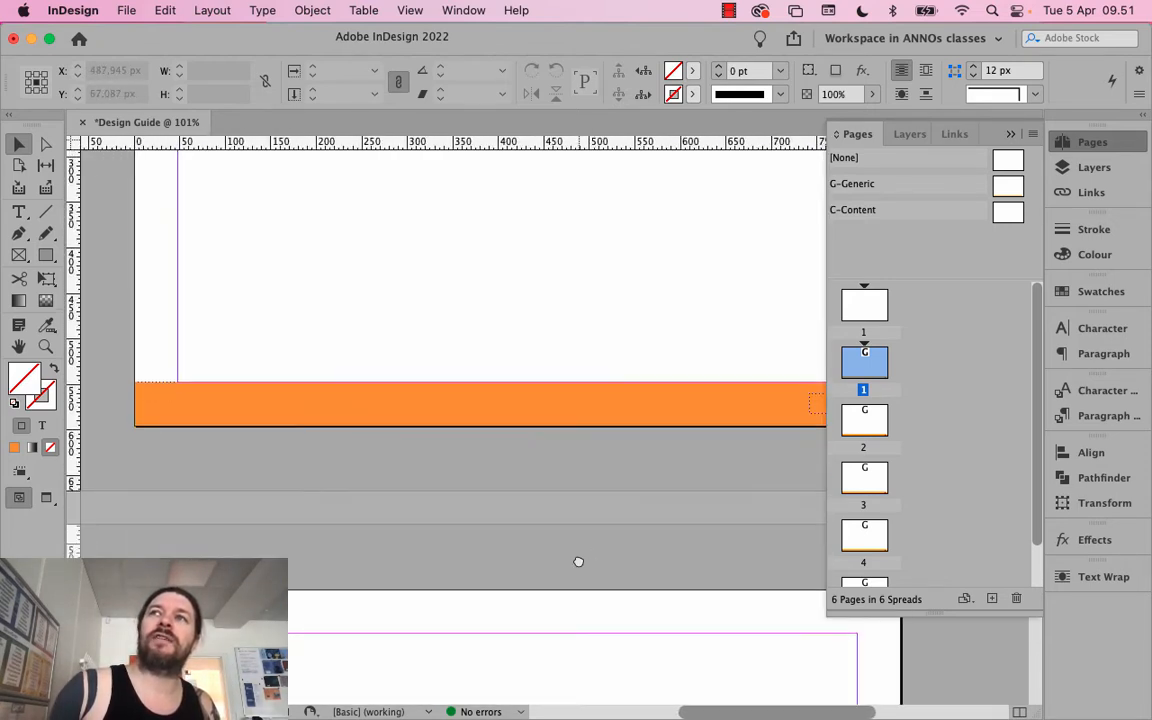
pyautogui.scroll(8, 570, 487)
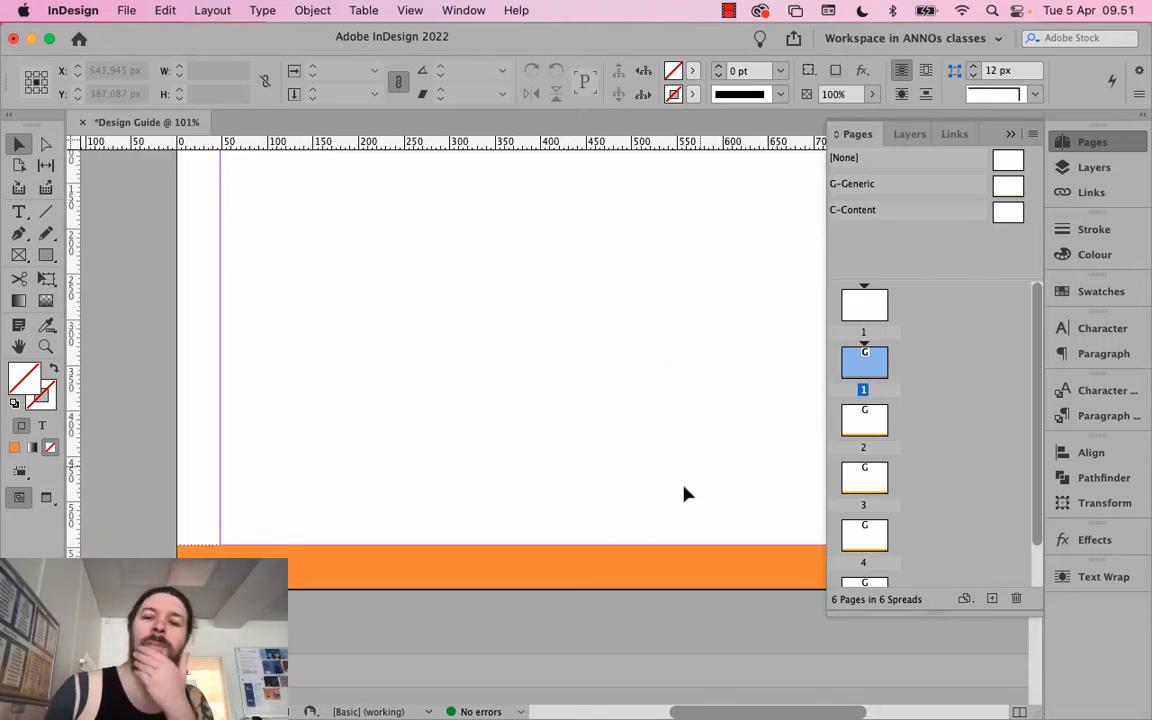
pyautogui.hotkey('alt', 'pagedown')
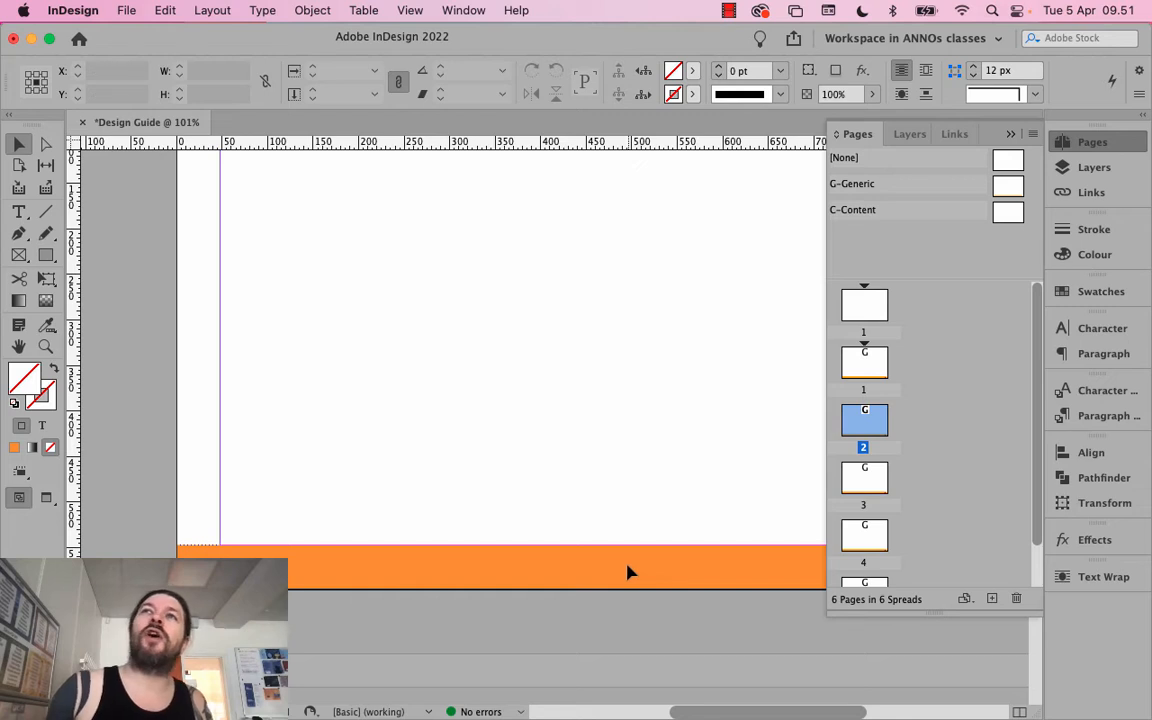
pyautogui.hscroll(4, 699, 499)
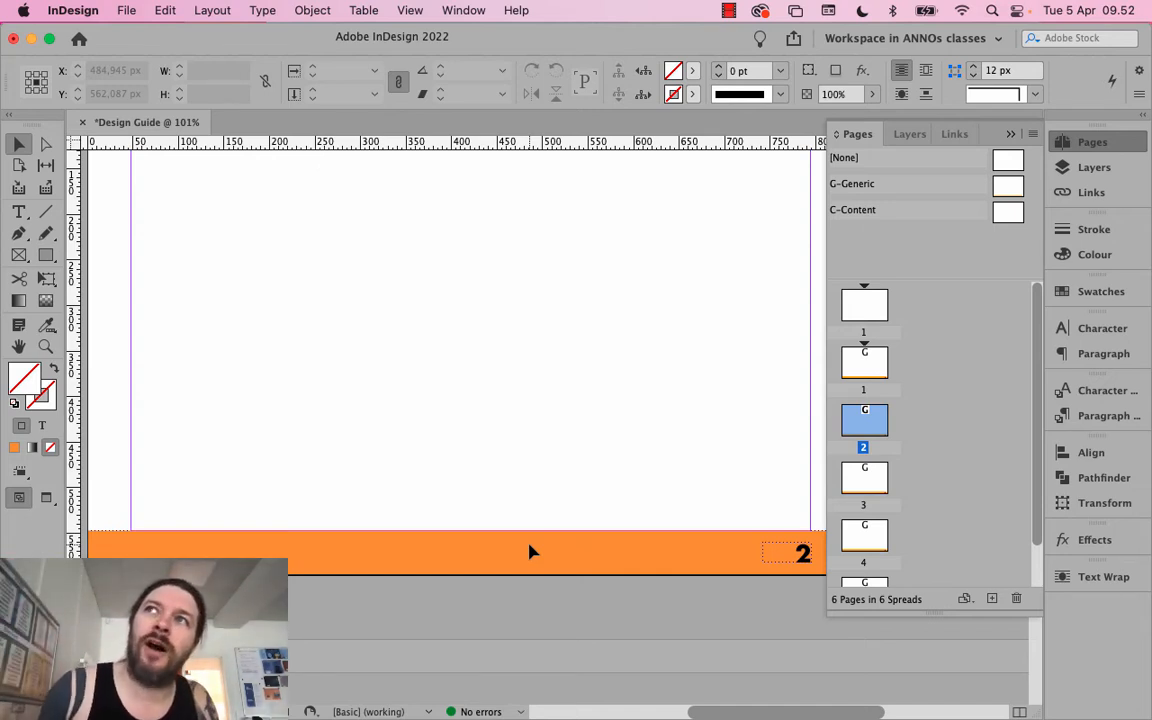
# Try overriding the parent footer items on page 2 and moving the orange bar up the page, and undo these changes
pyautogui.click(530, 551)
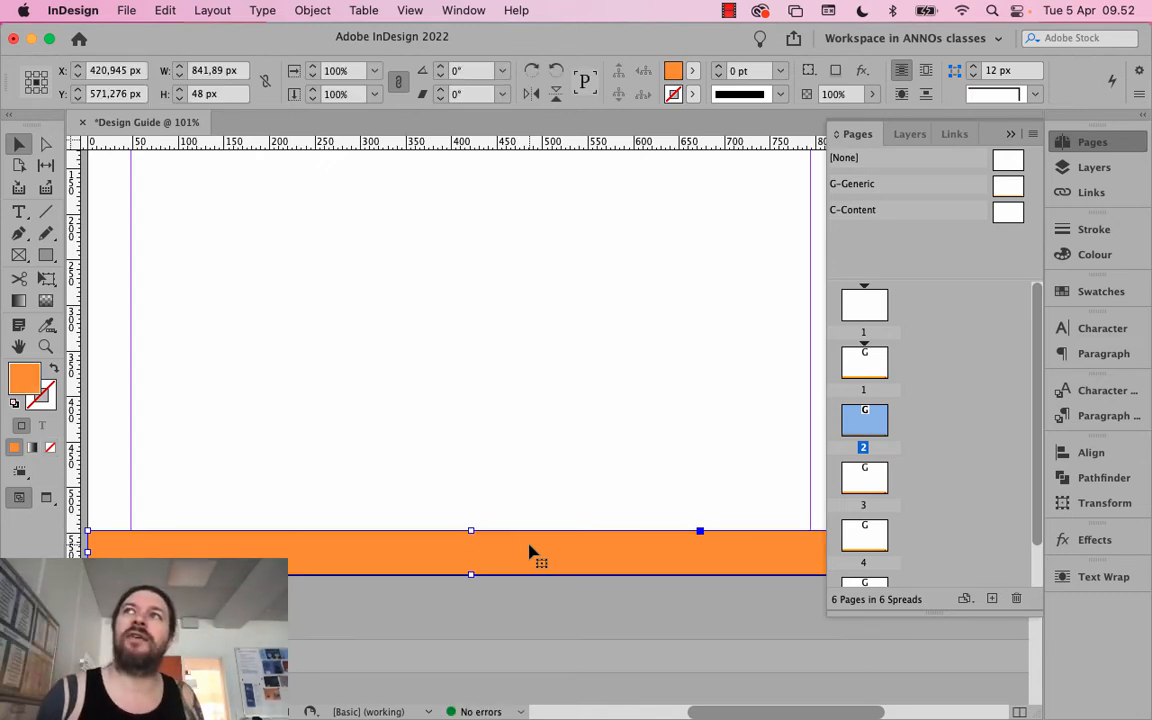
pyautogui.moveTo(530, 549); pyautogui.dragTo(517, 446)
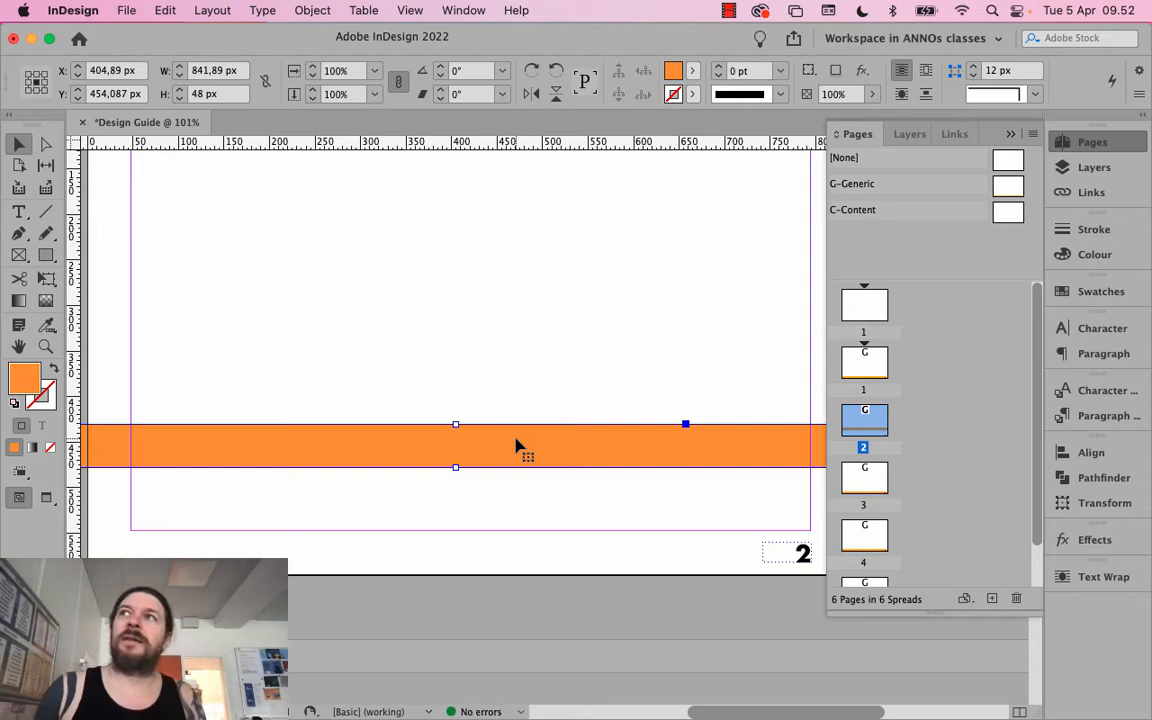
pyautogui.press('super+z')
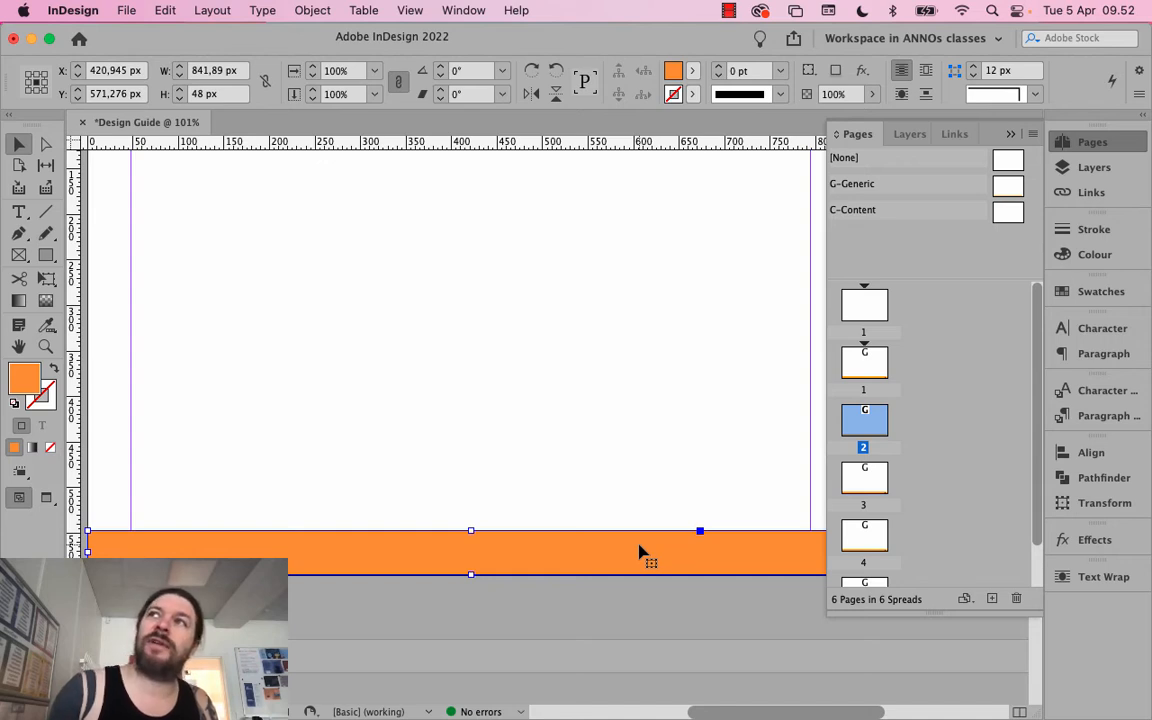
pyautogui.press('super+z')
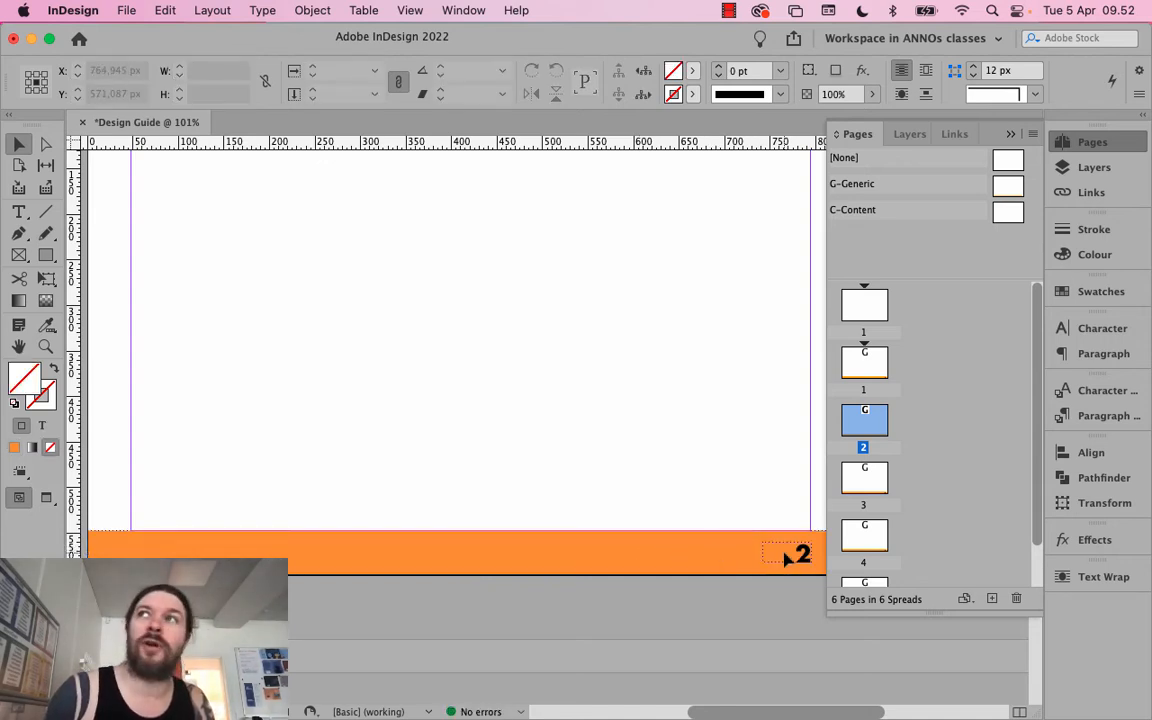
pyautogui.moveTo(685, 503); pyautogui.dragTo(787, 562)
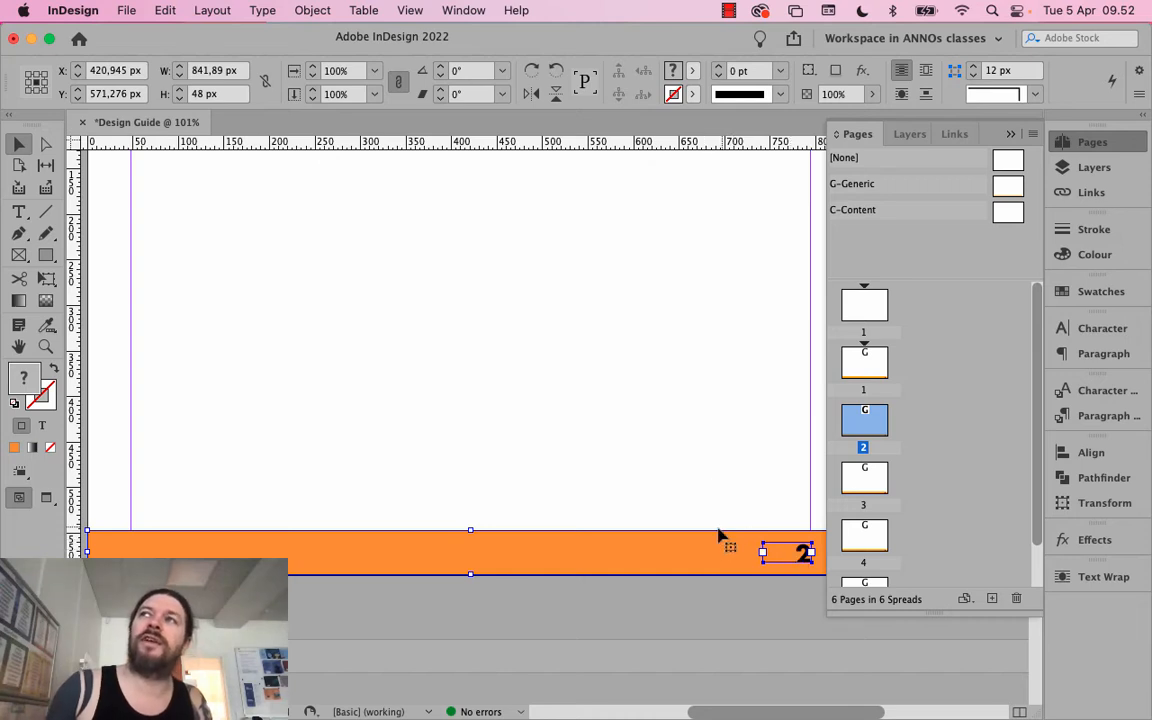
pyautogui.click(658, 556)
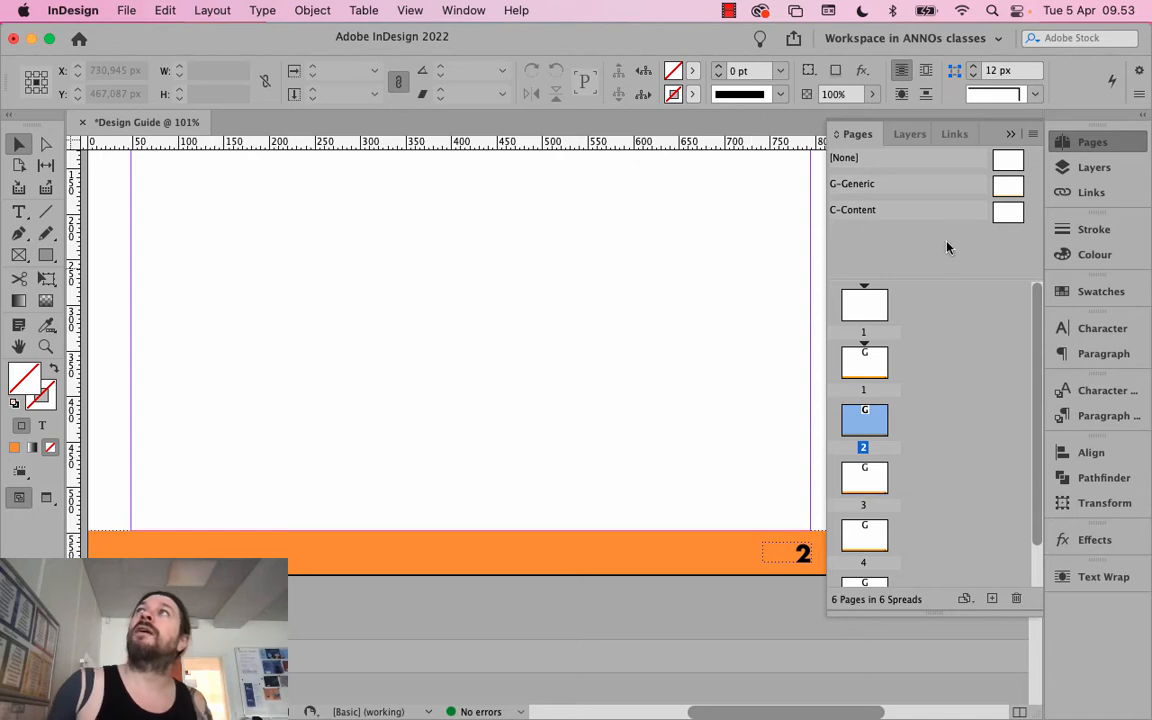
# On the G-Generic parent, create a layer named Page number and move the page number text frame from Header & Footers onto it
pyautogui.doubleClick(1000, 190)
pyautogui.click(802, 586)
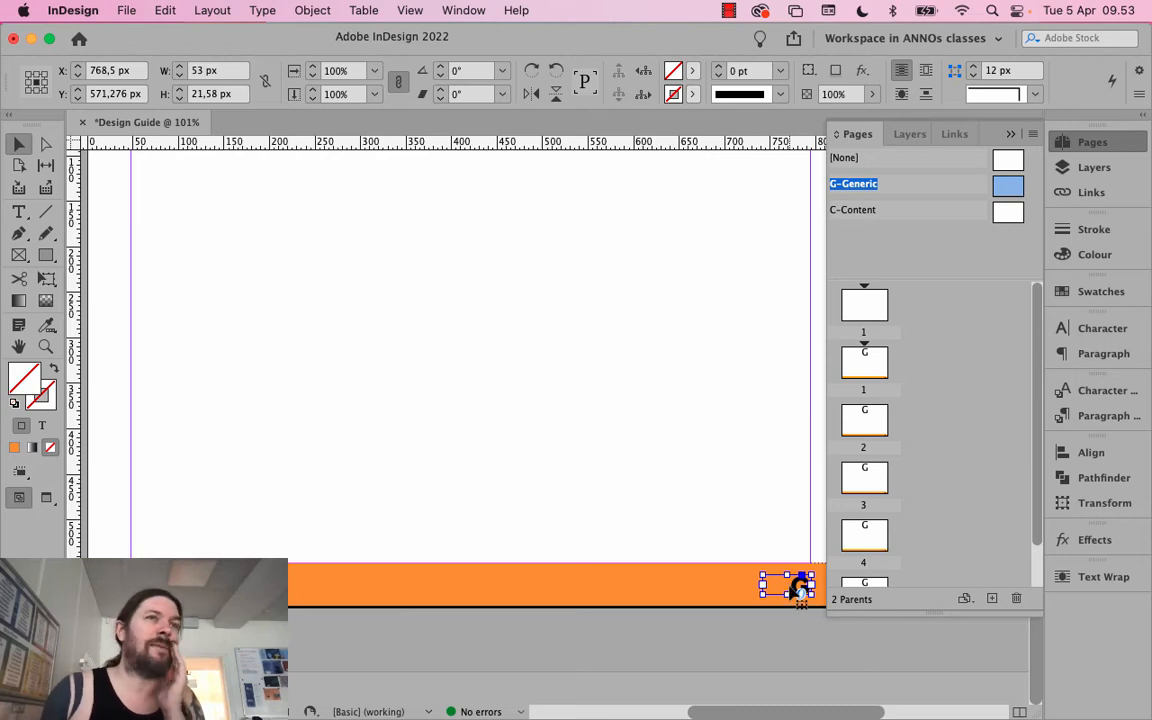
pyautogui.click(1085, 166)
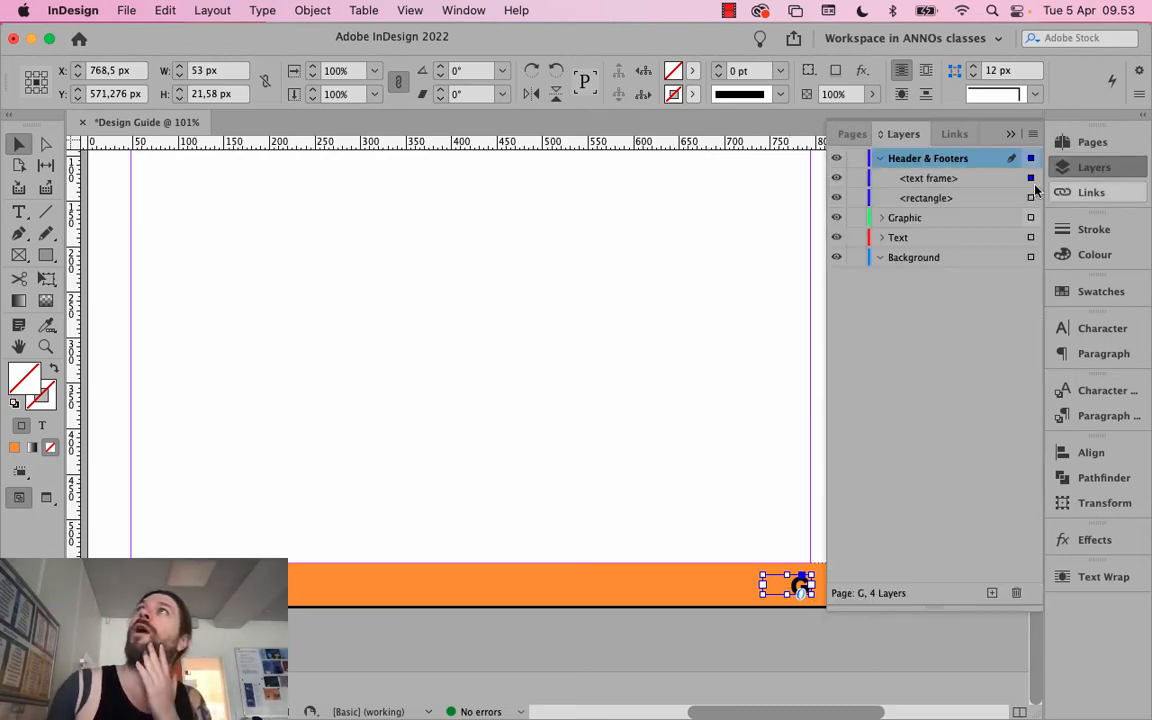
pyautogui.click(992, 595)
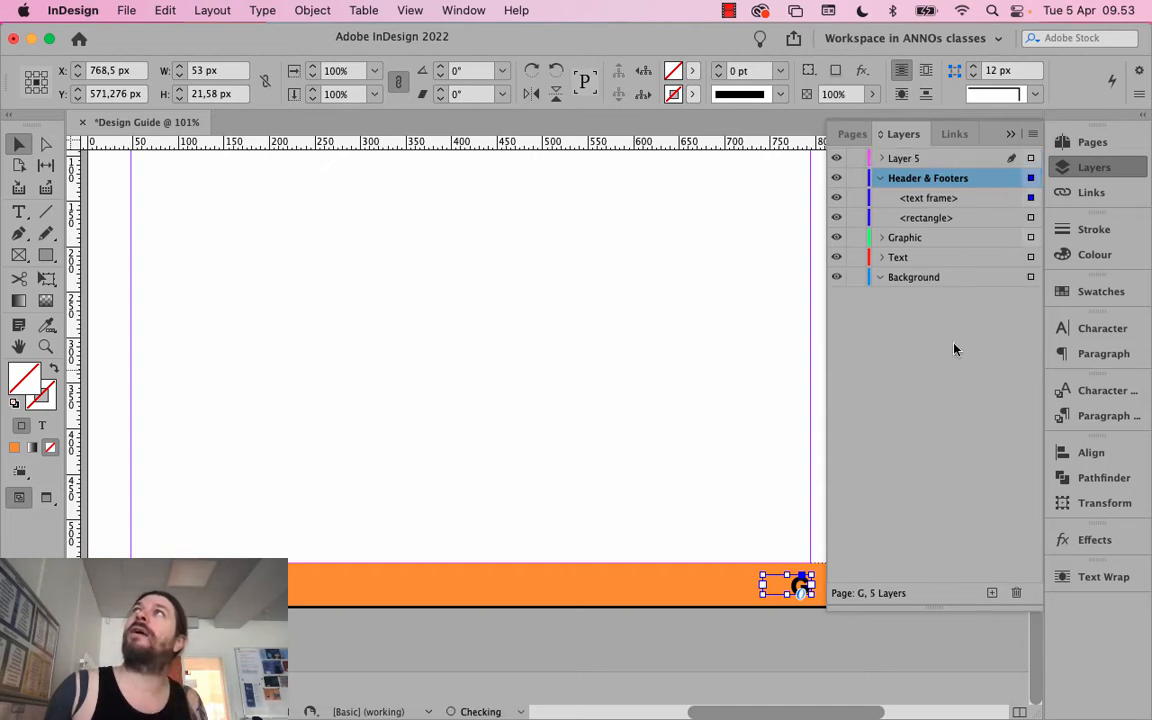
pyautogui.doubleClick(905, 159)
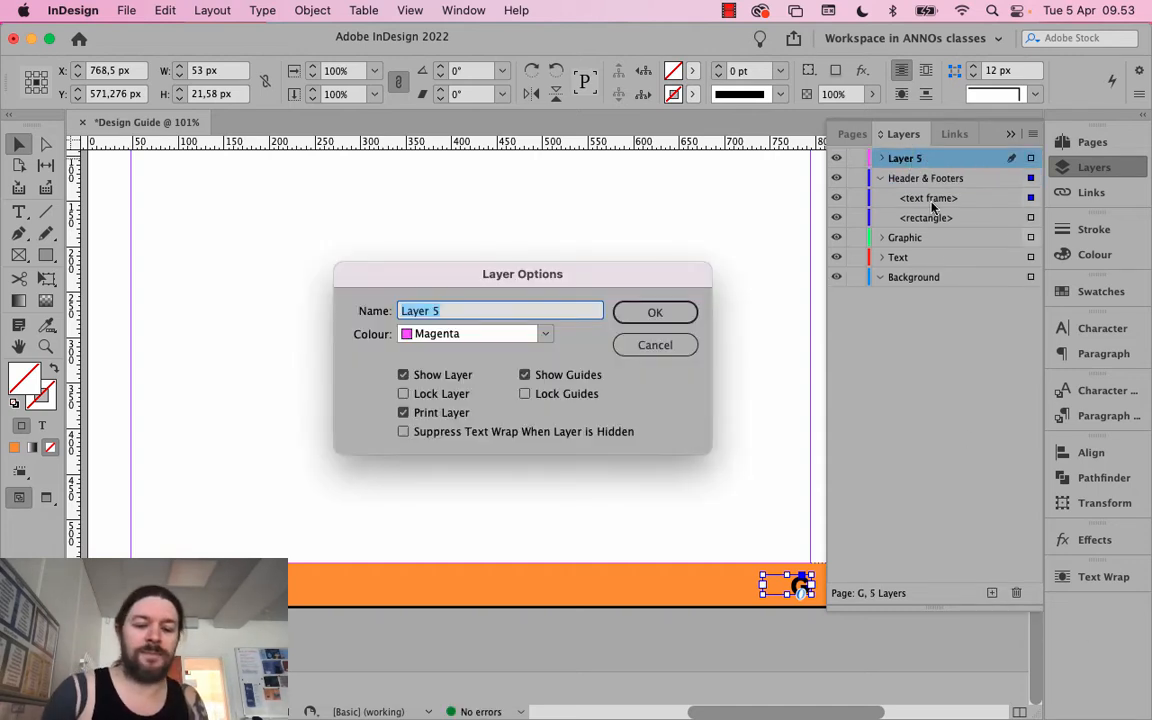
pyautogui.write('Page number')
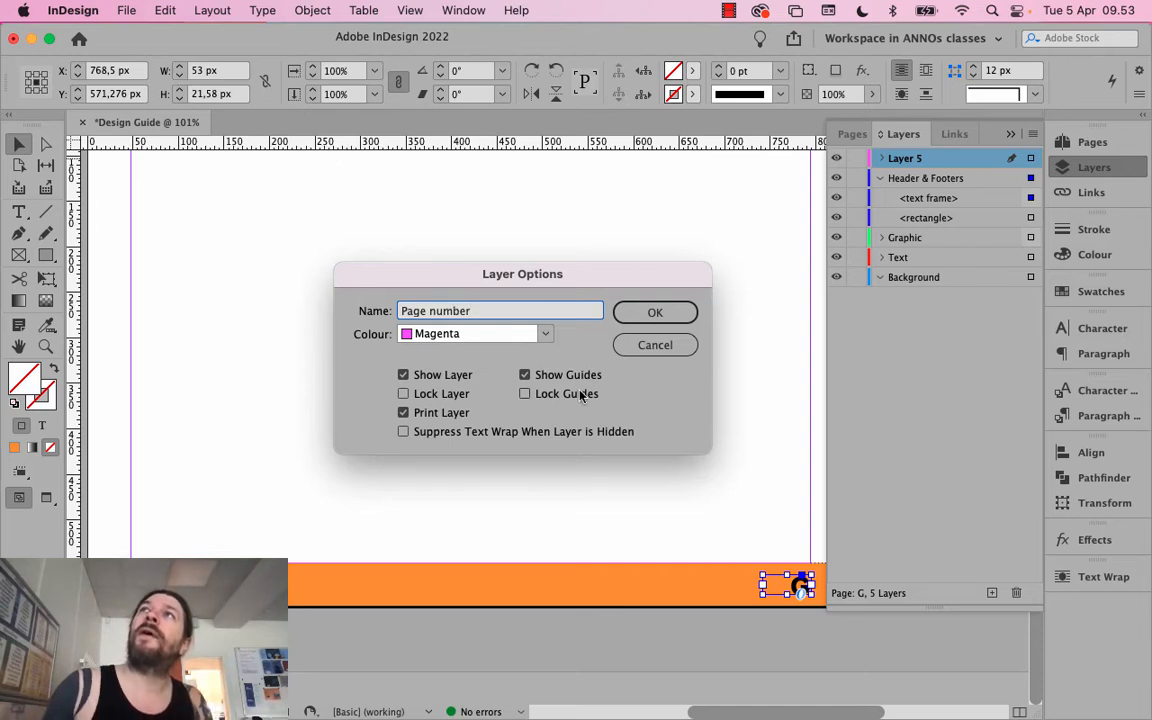
pyautogui.click(654, 312)
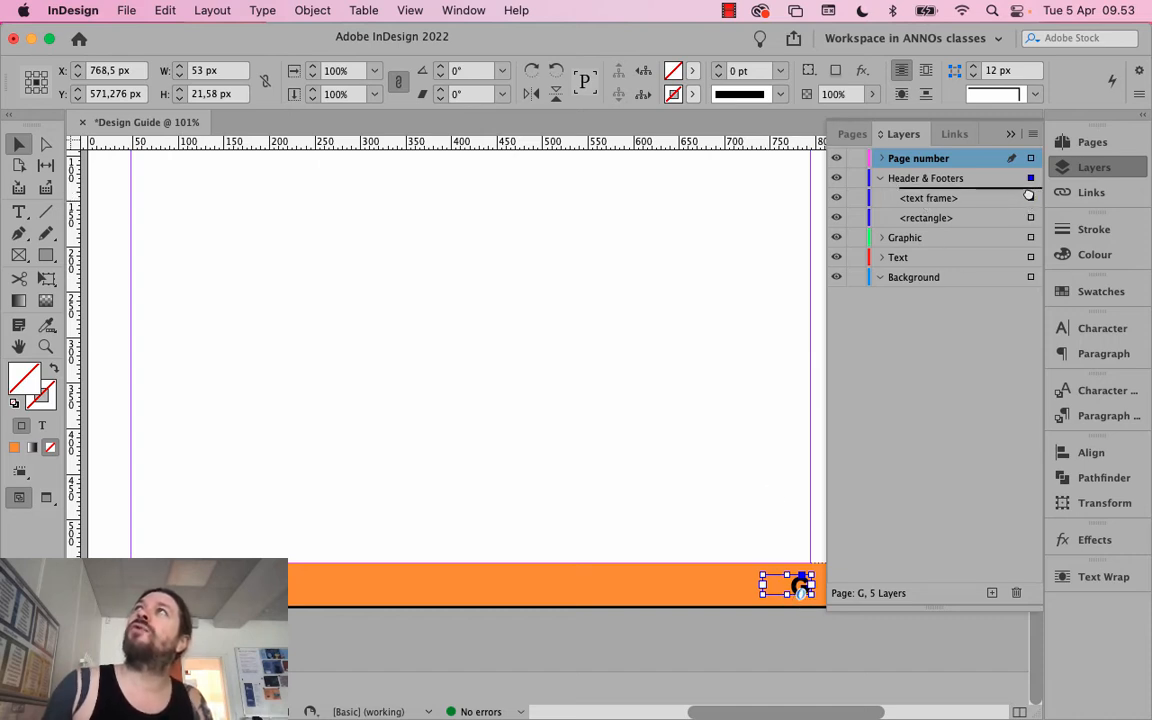
pyautogui.moveTo(1030, 197); pyautogui.dragTo(1029, 161)
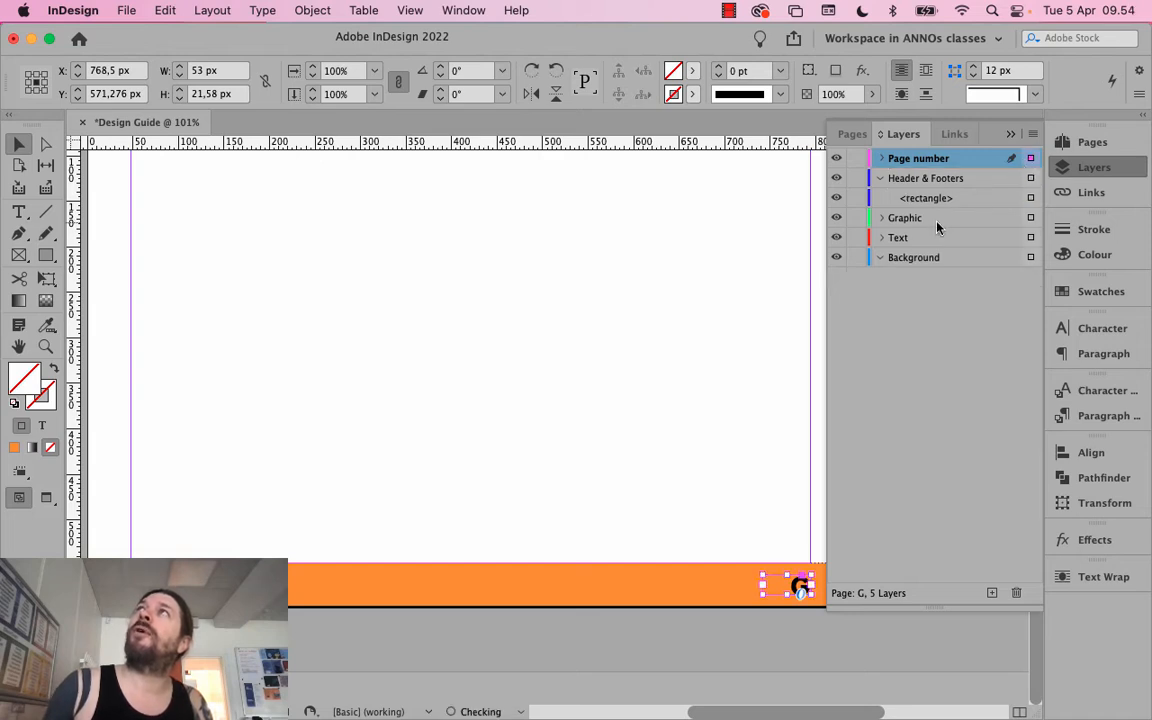
pyautogui.click(880, 158)
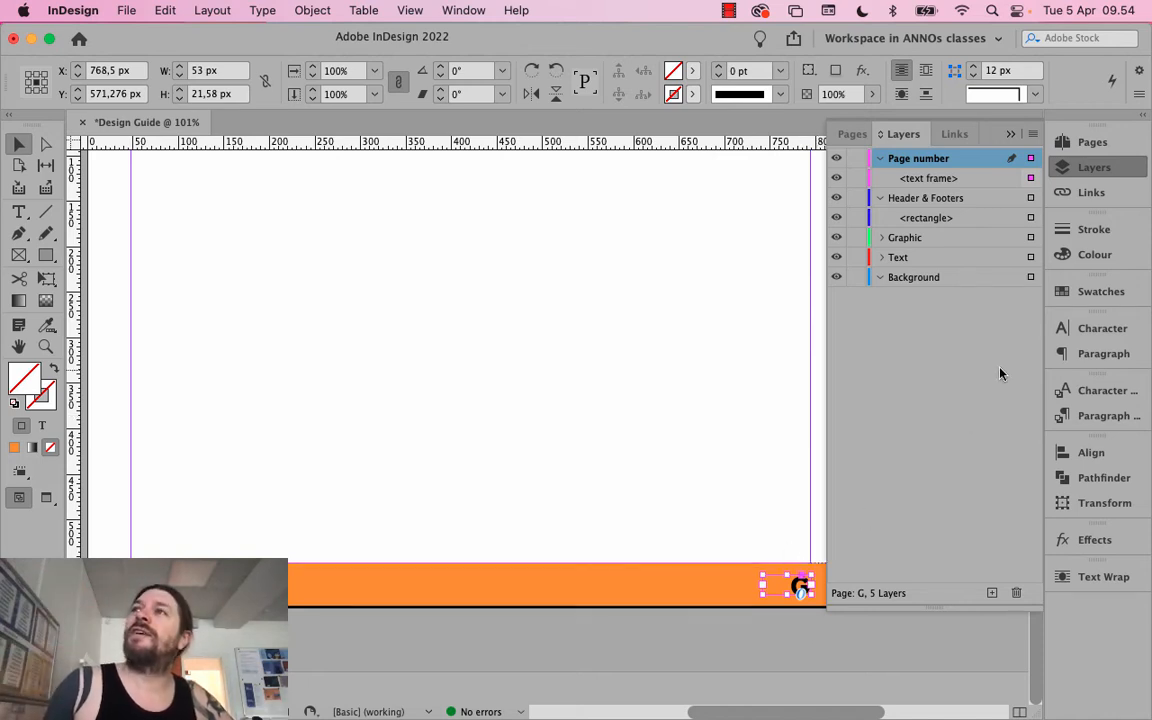
# Override the orange footer bar on the first G-Generic page, numbered 1, and fill it with the RGB Yellow swatch
pyautogui.click(1080, 144)
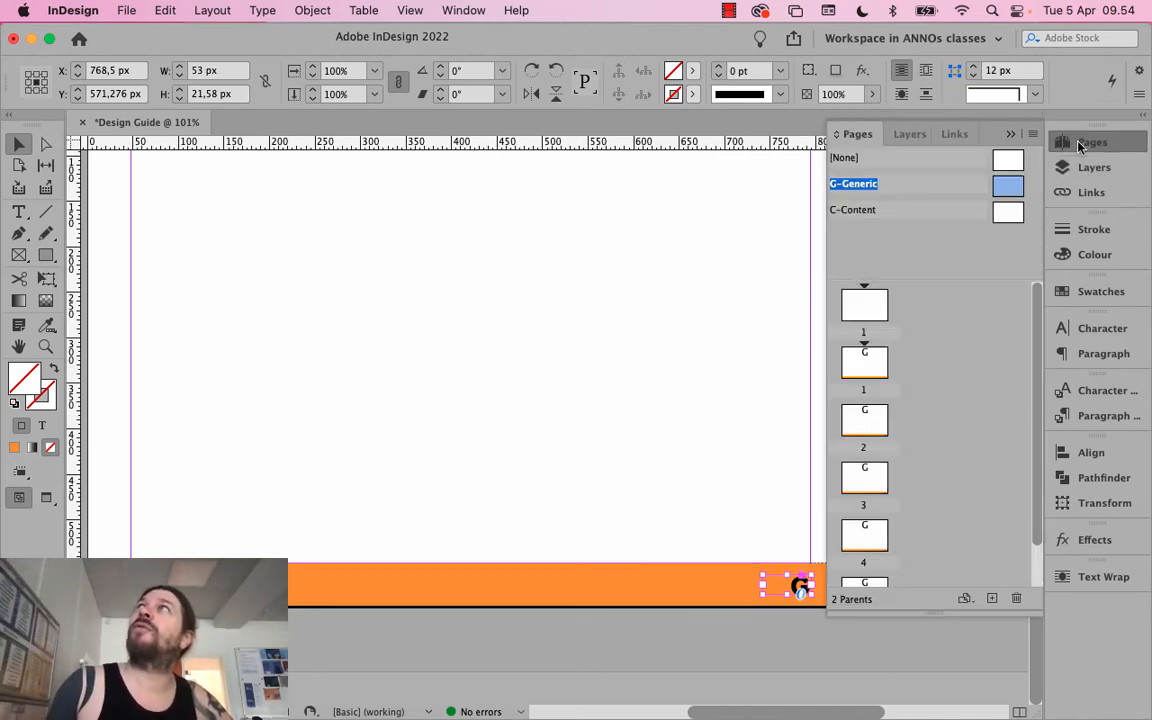
pyautogui.doubleClick(870, 370)
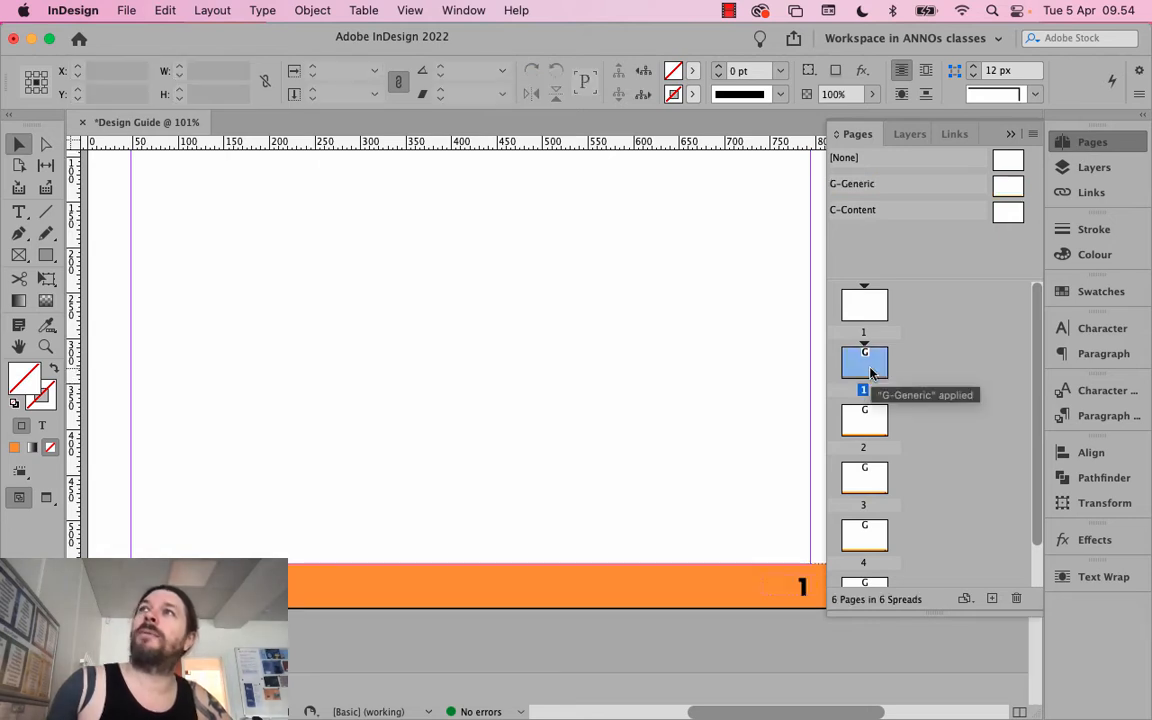
pyautogui.click(588, 594)
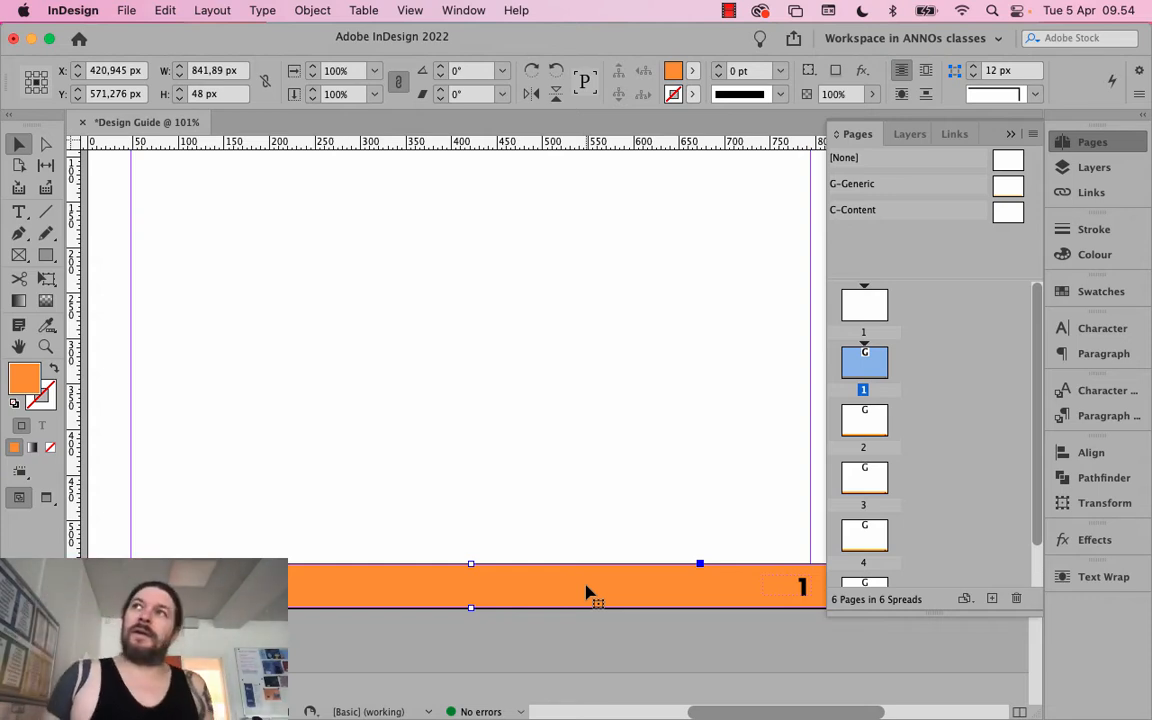
pyautogui.click(1100, 291)
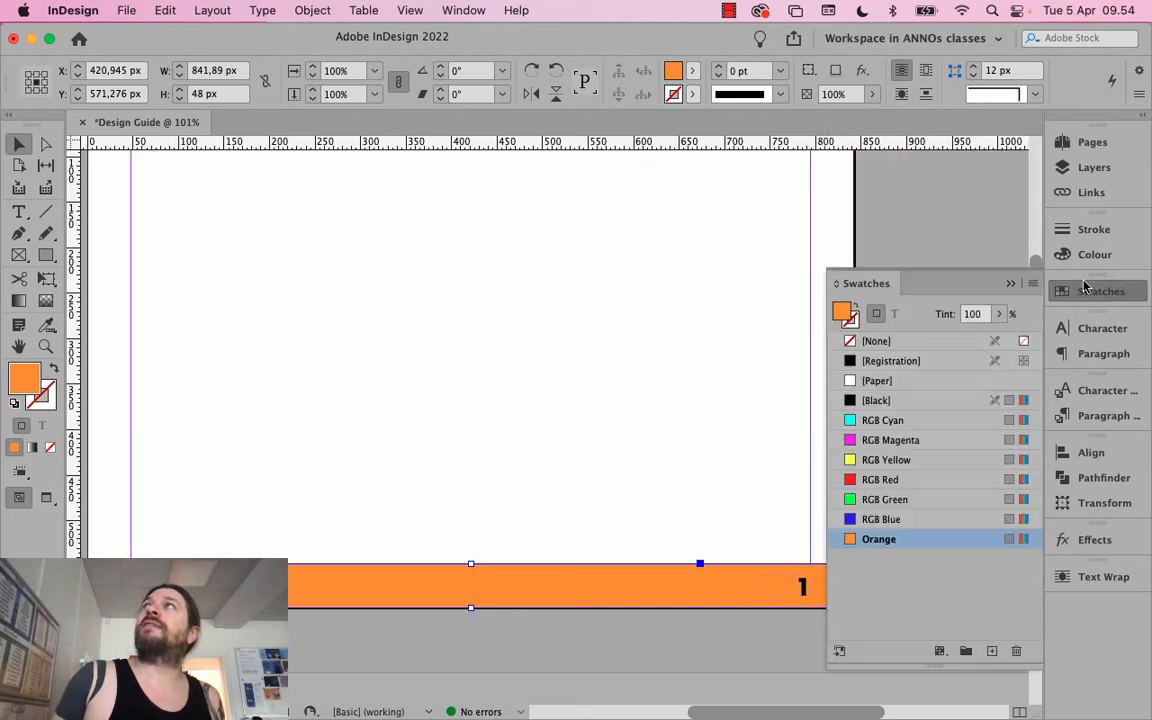
pyautogui.click(898, 460)
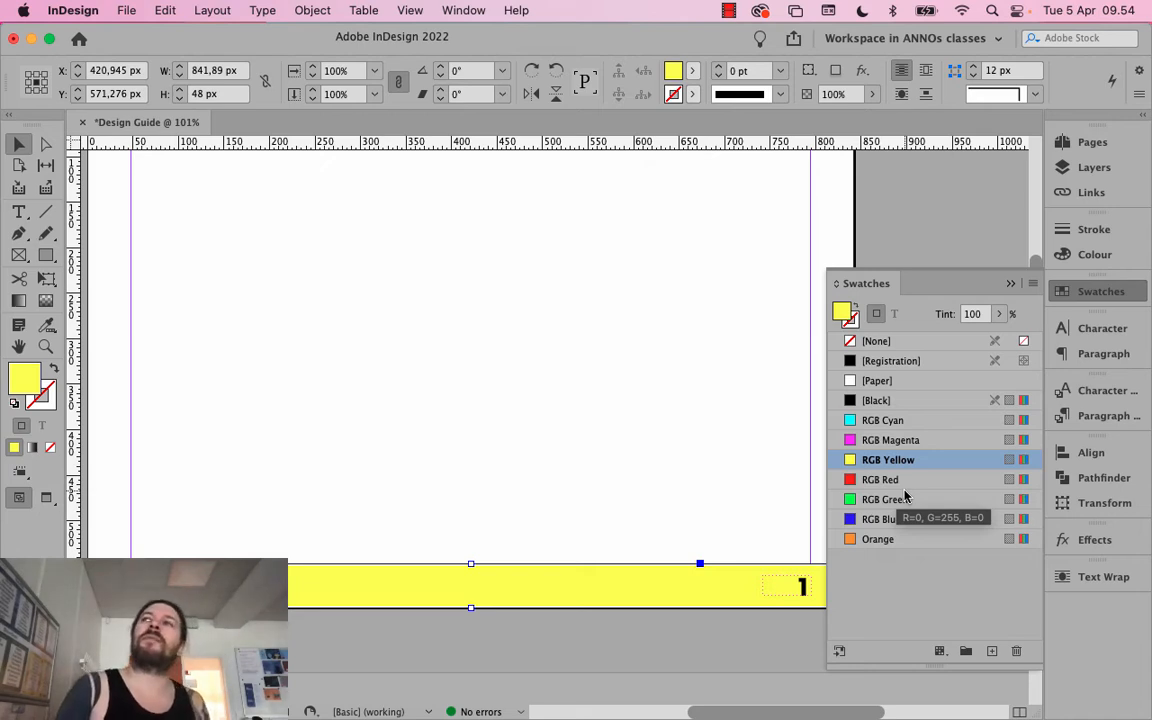
pyautogui.click(1010, 283)
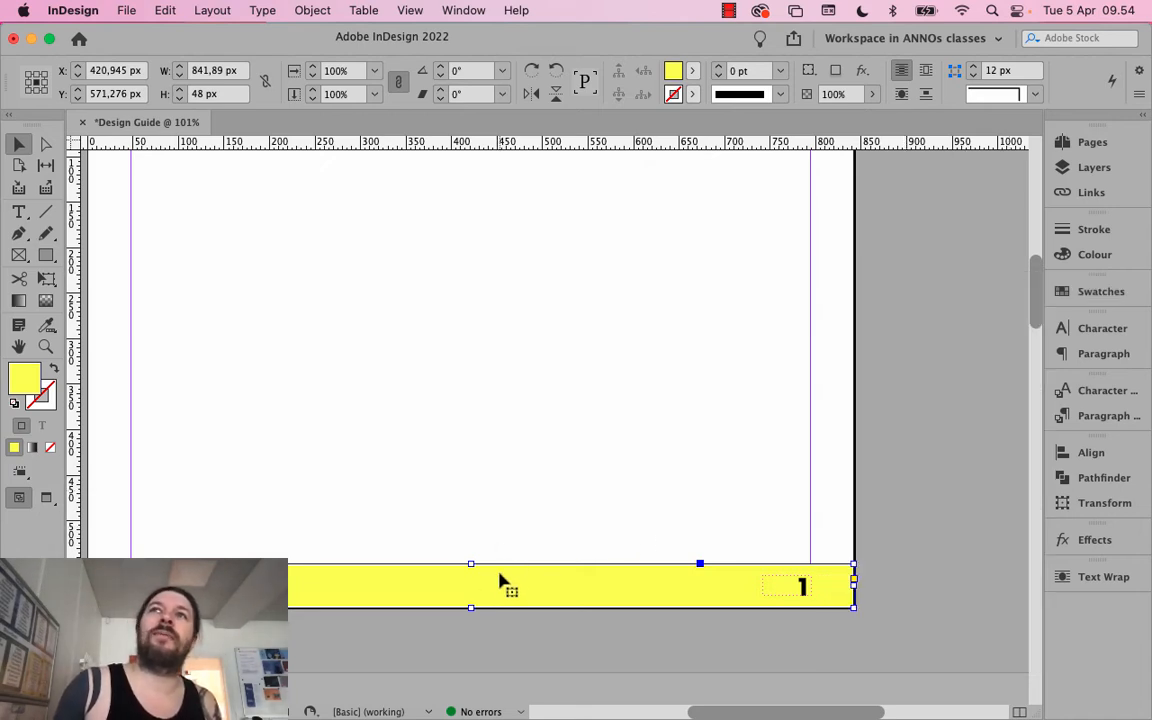
# Compare the page 1 footer with the footers on the following pages, and undo the yellow fill
pyautogui.hscroll(-3, 550, 560)
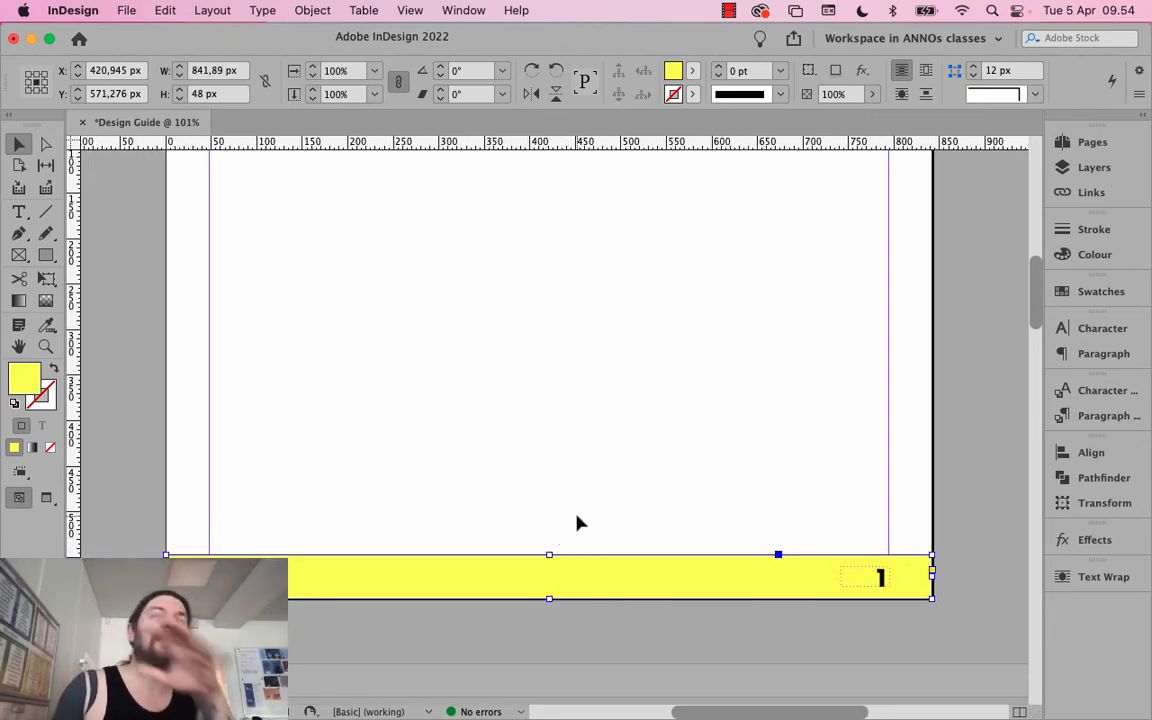
pyautogui.scroll(-10, 540, 602)
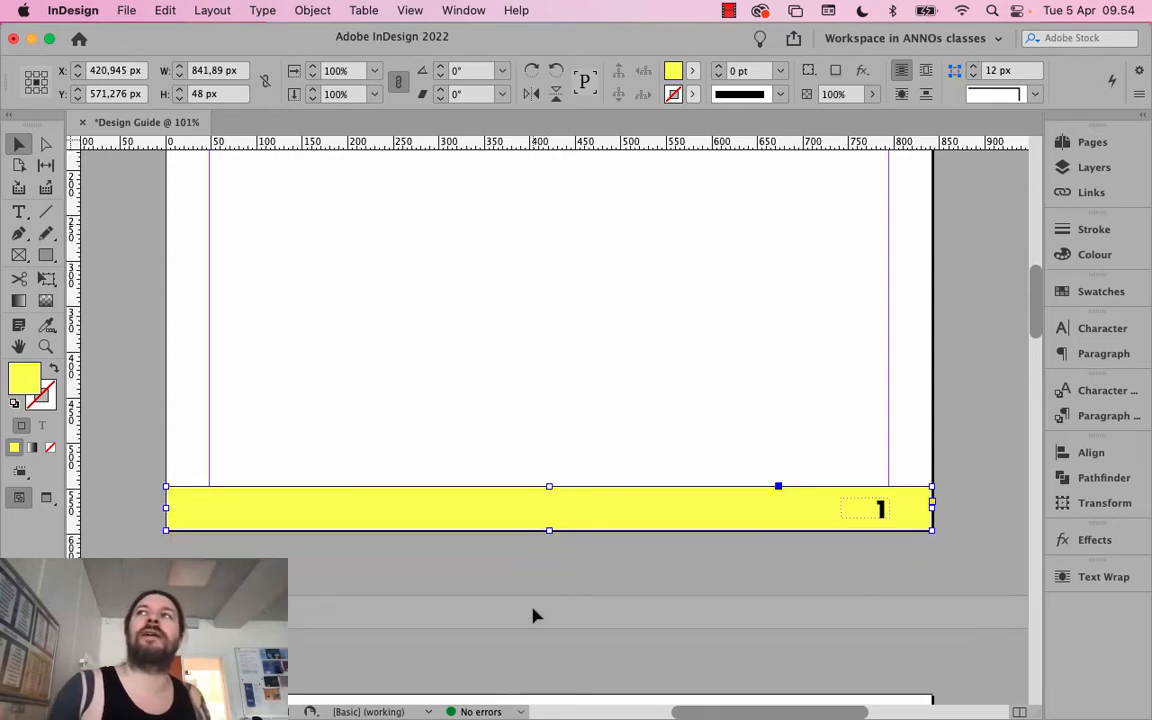
pyautogui.scroll(-10, 533, 615)
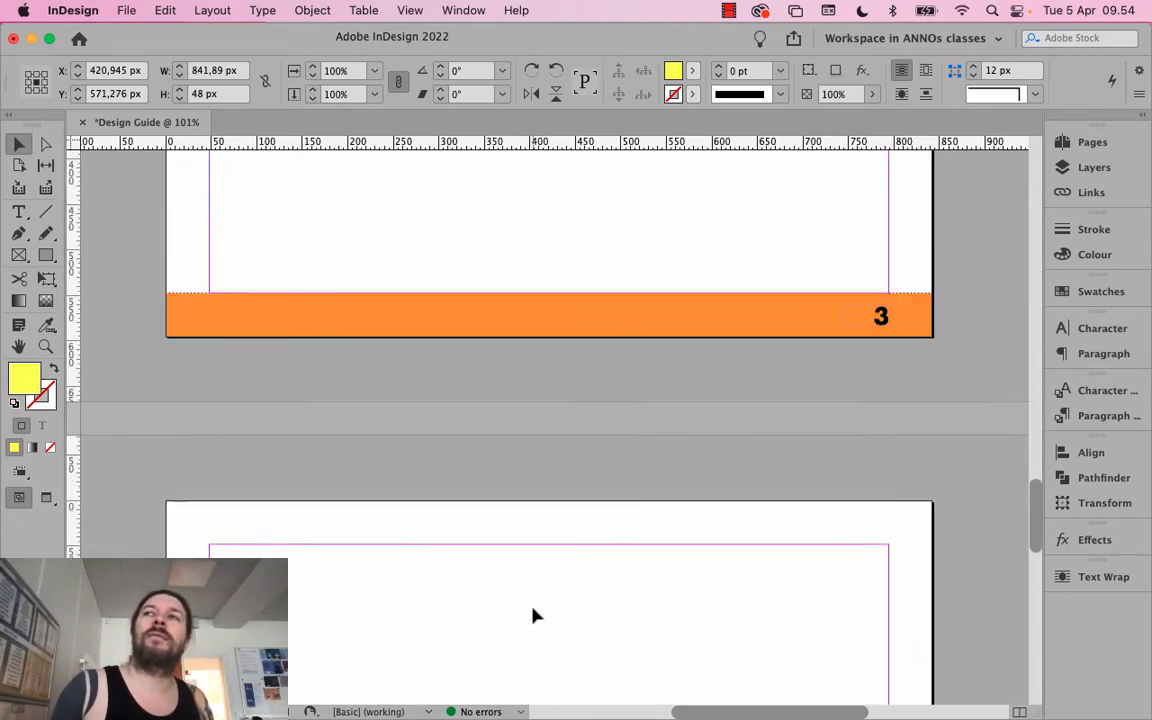
pyautogui.scroll(10, 533, 615)
pyautogui.scroll(10, 533, 618)
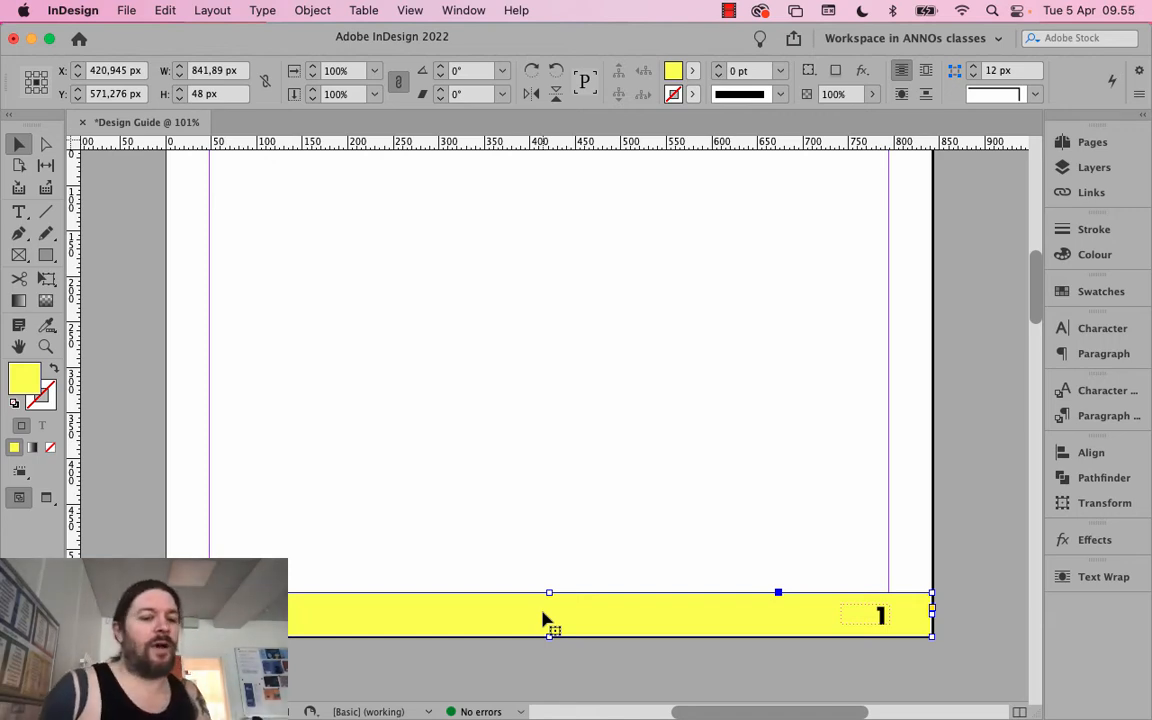
pyautogui.press('super+z')
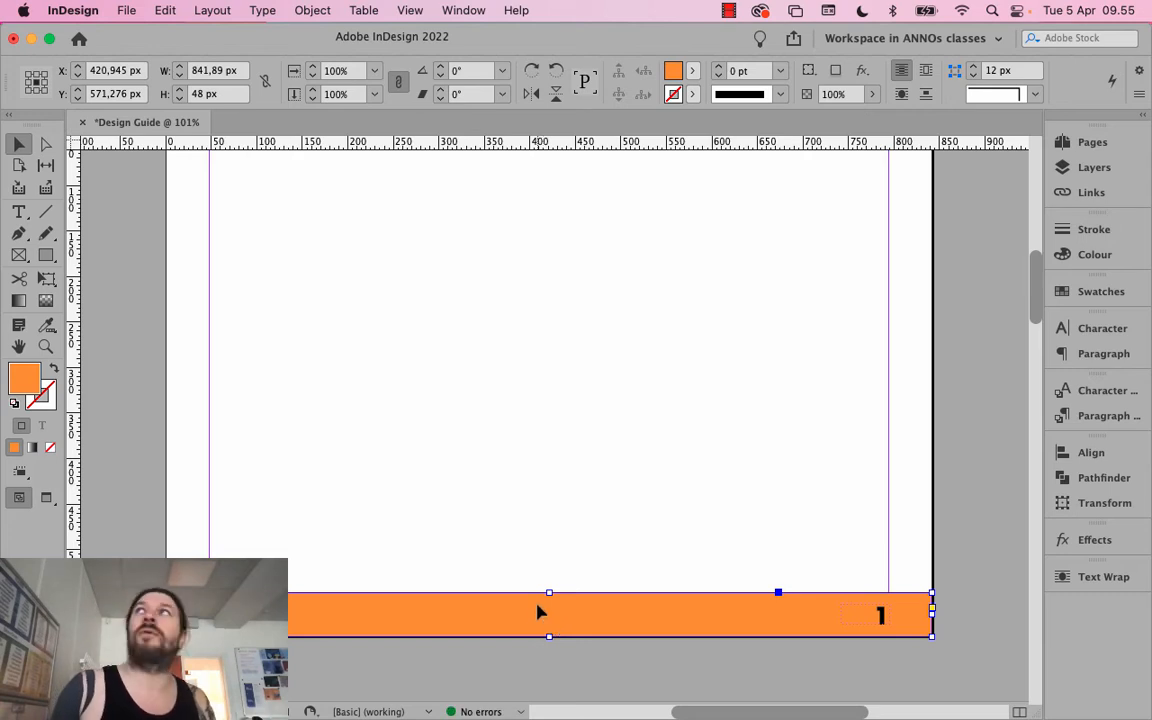
# On the G-Generic parent, draw a horizontal line about 842 px long across the full page on the Header & Footers layer, at about Y 44 px
pyautogui.click(1090, 167)
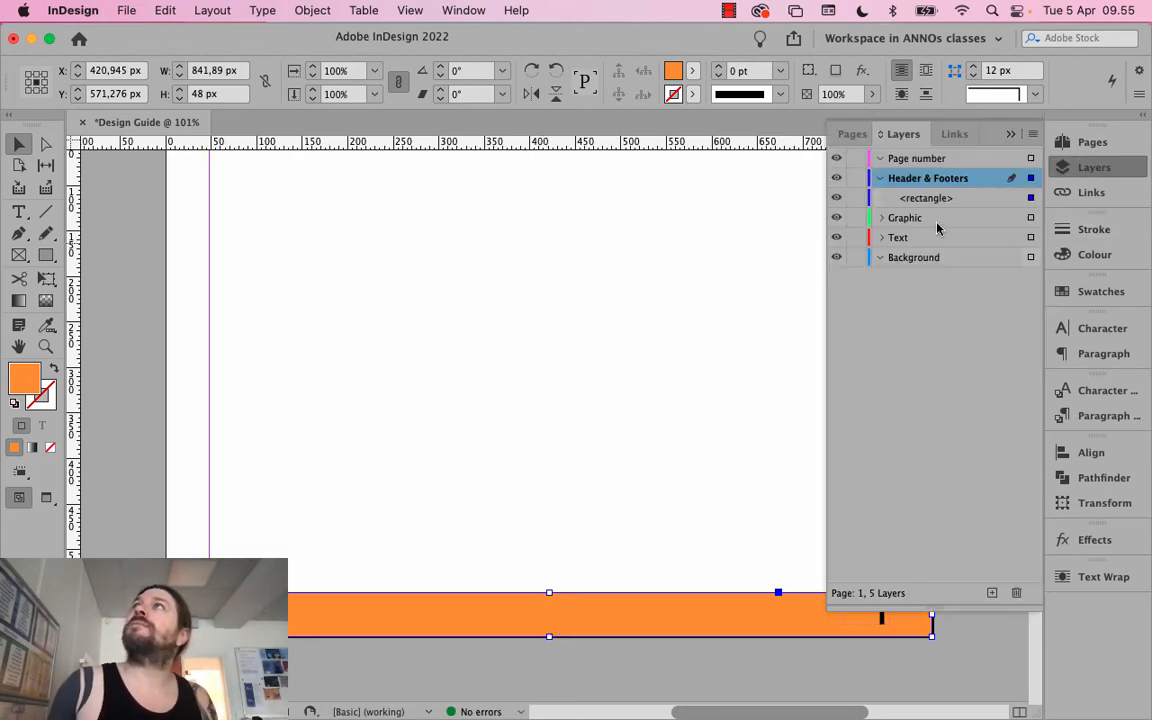
pyautogui.click(852, 133)
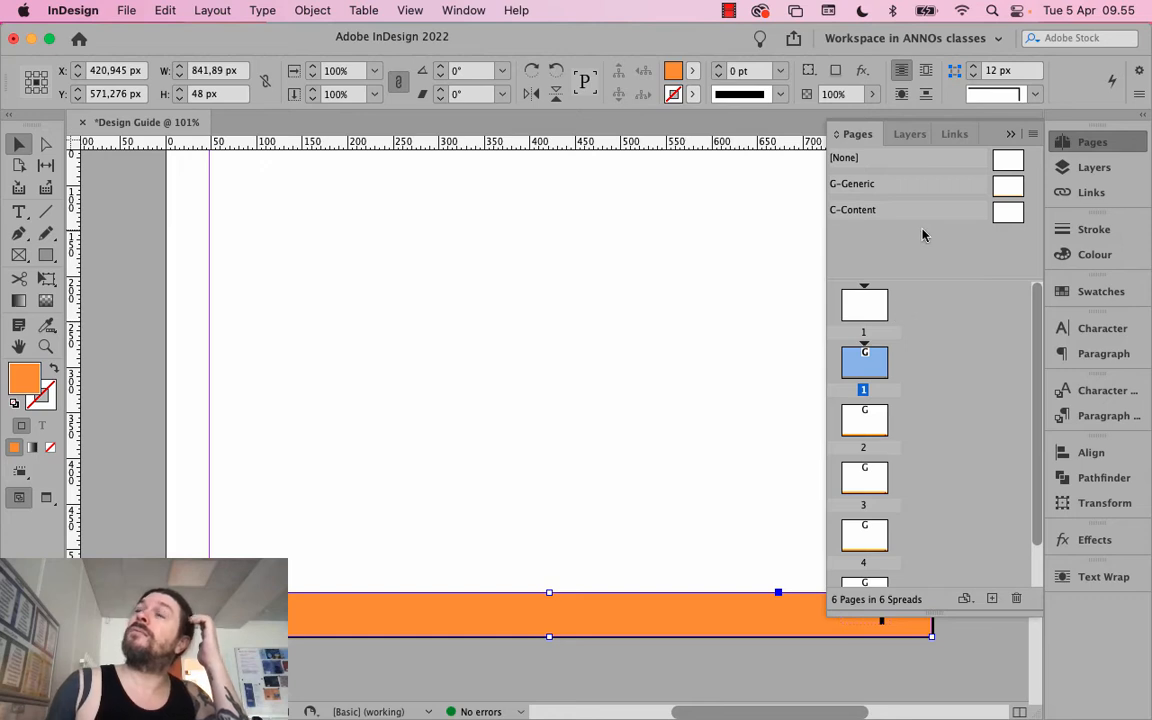
pyautogui.click(1011, 185)
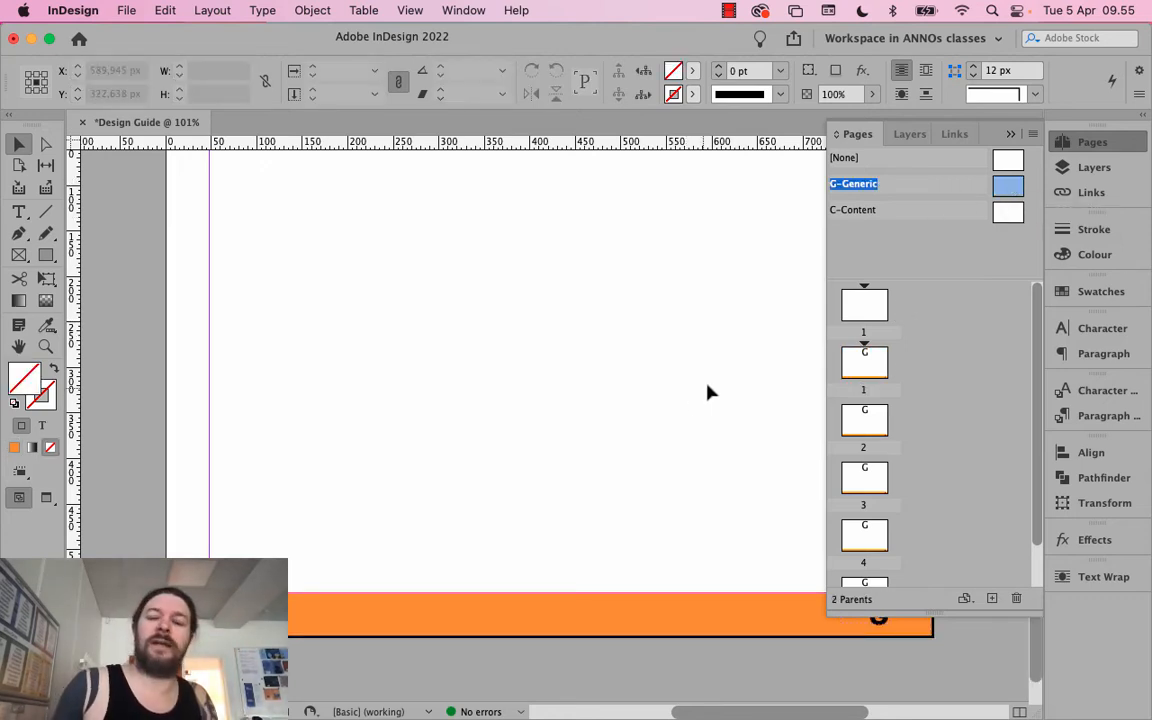
pyautogui.moveTo(712, 371); pyautogui.dragTo(630, 383)
pyautogui.press('super+1')
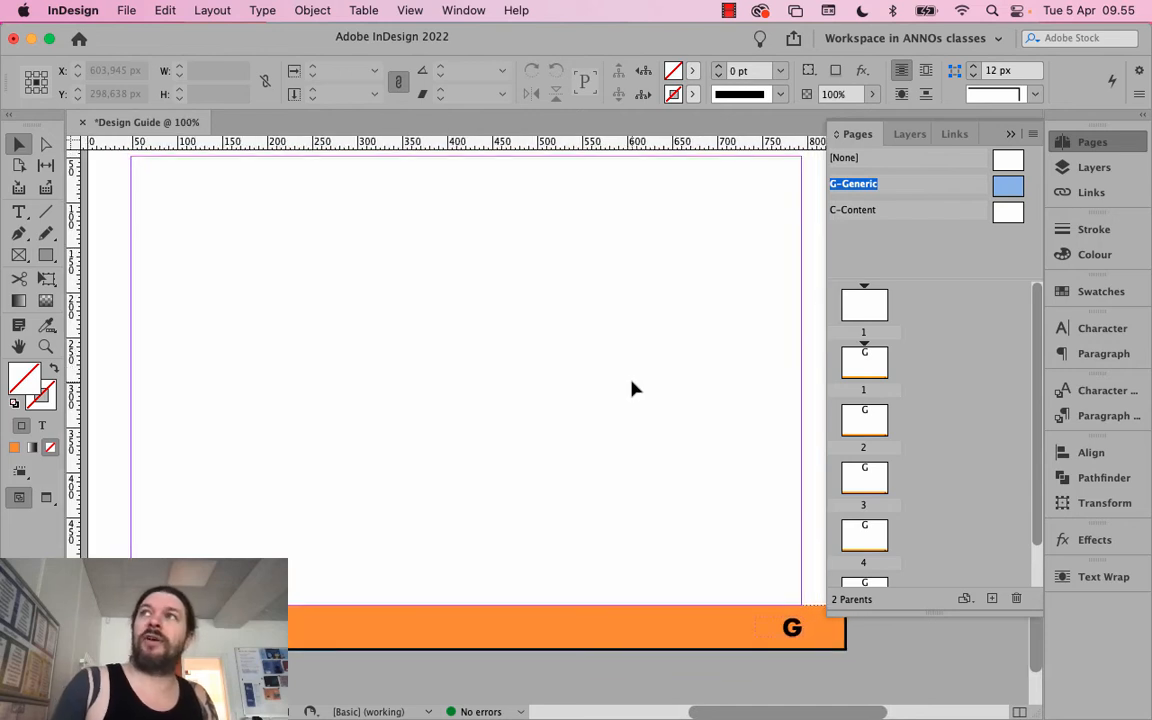
pyautogui.press('super+minus')
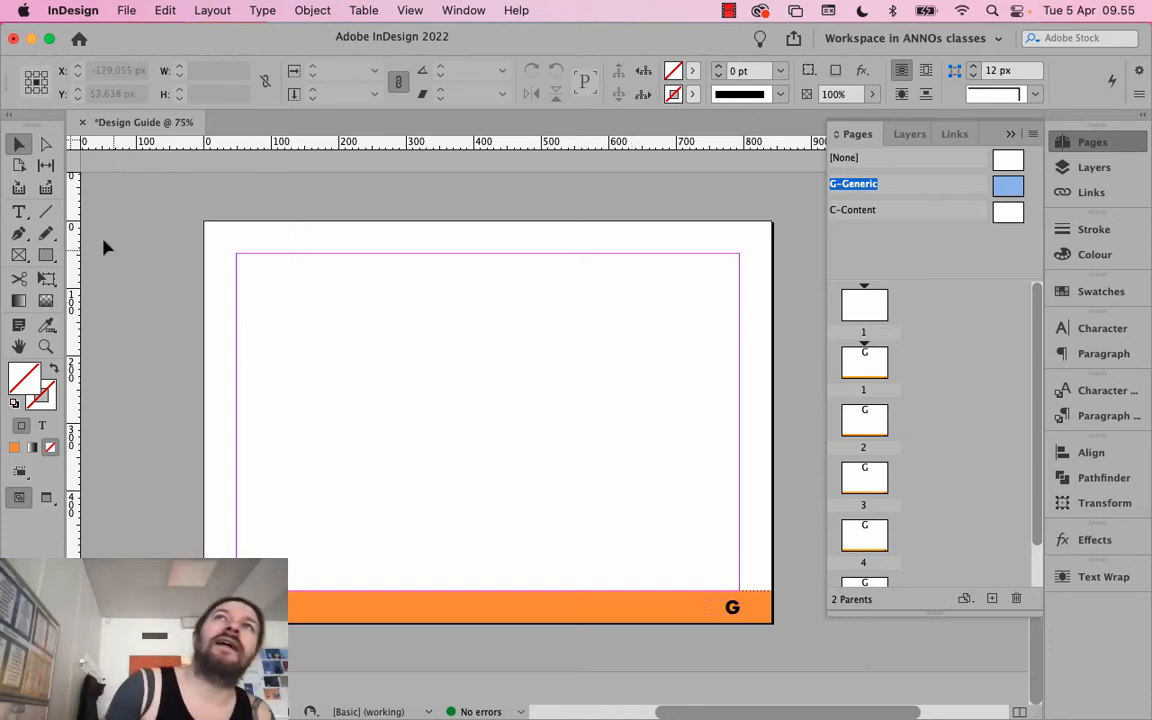
pyautogui.click(47, 214)
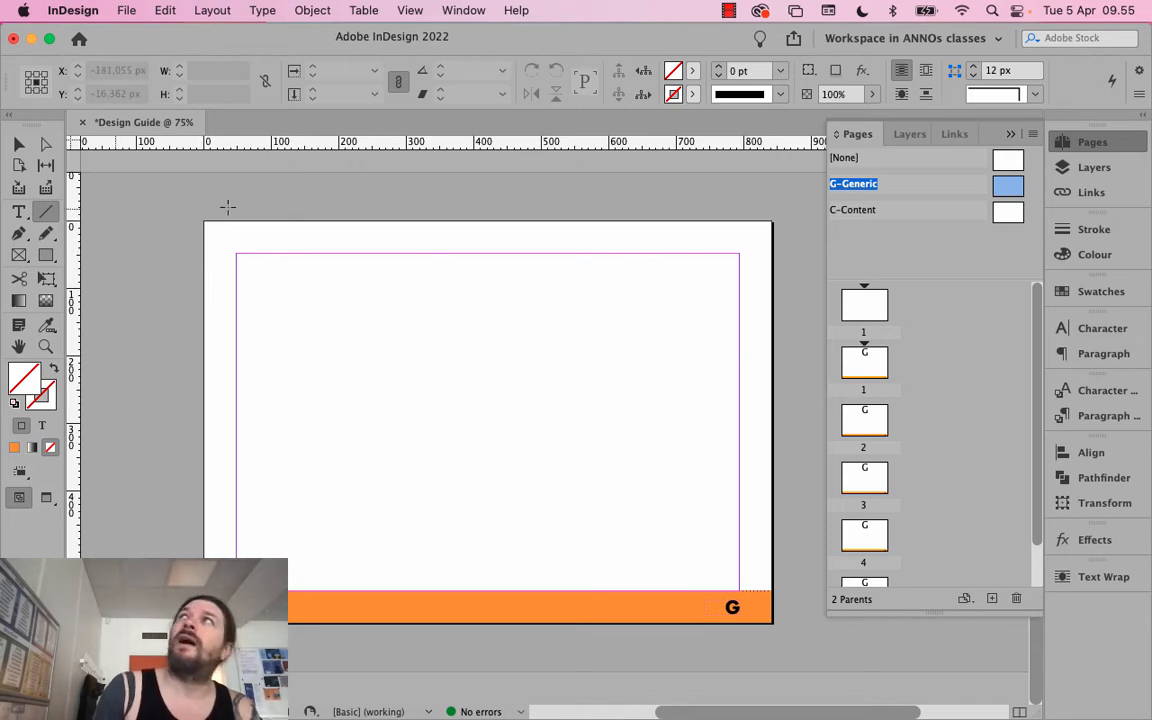
pyautogui.click(1110, 170)
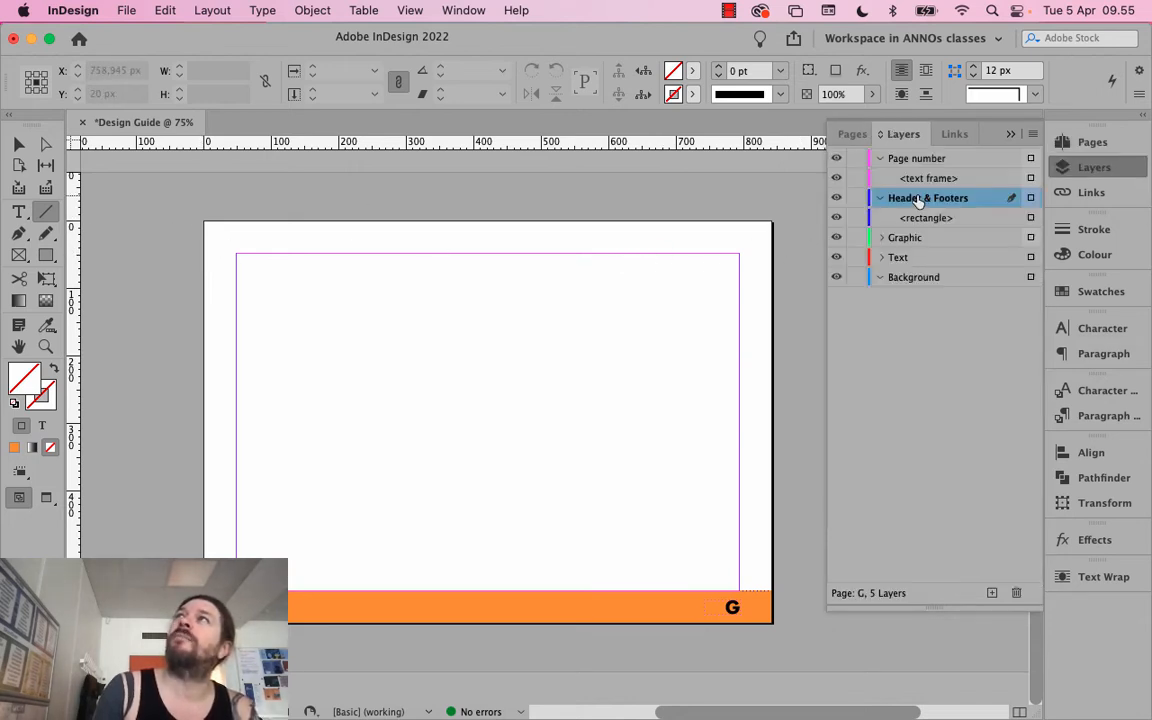
pyautogui.click(925, 162)
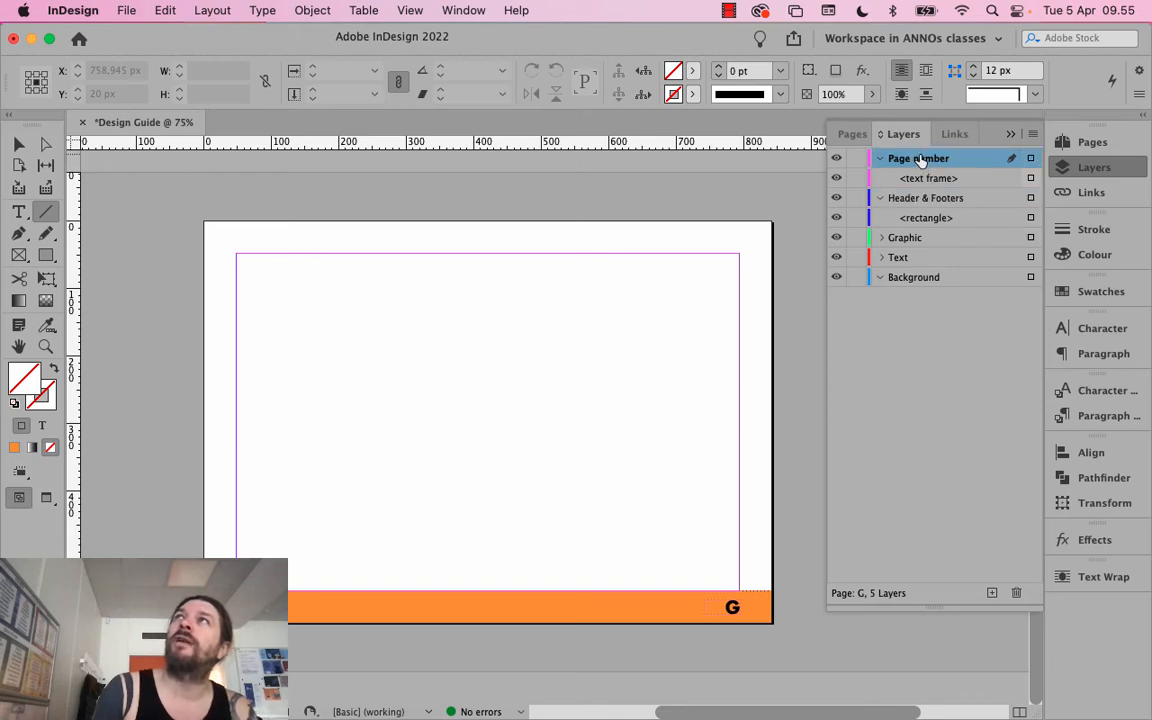
pyautogui.click(926, 200)
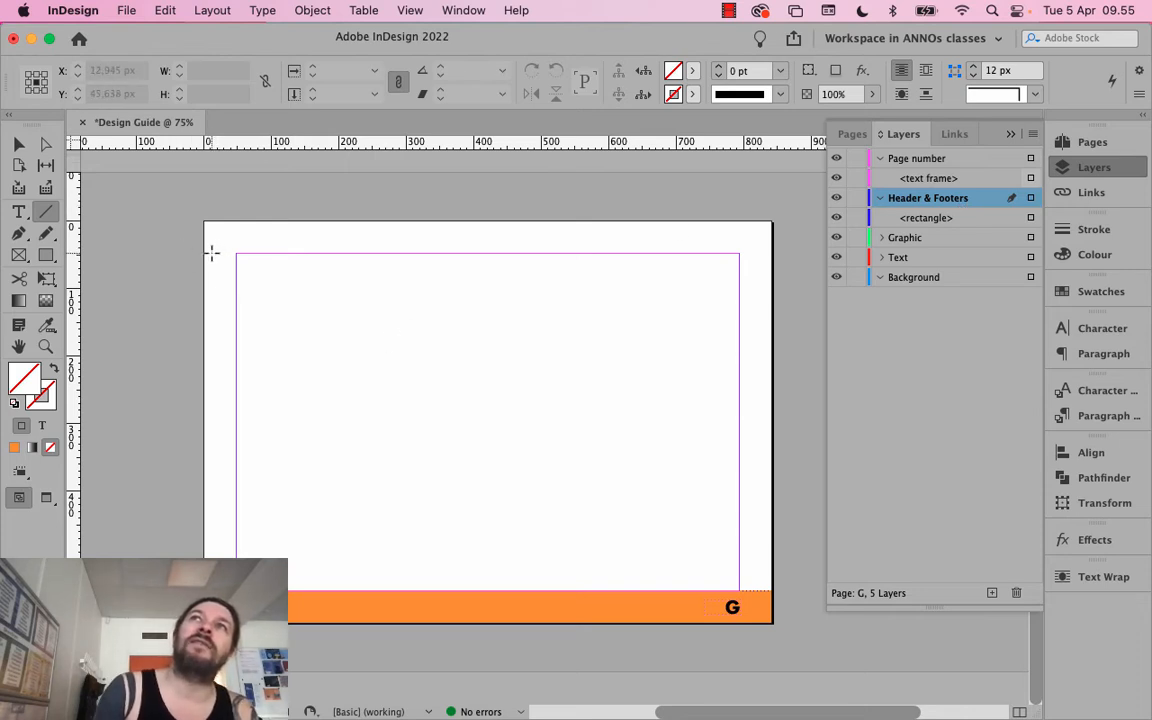
pyautogui.moveTo(204, 250)
pyautogui.mouseDown()
pyautogui.moveTo(314, 265)
pyautogui.moveTo(772, 258)
pyautogui.mouseUp()
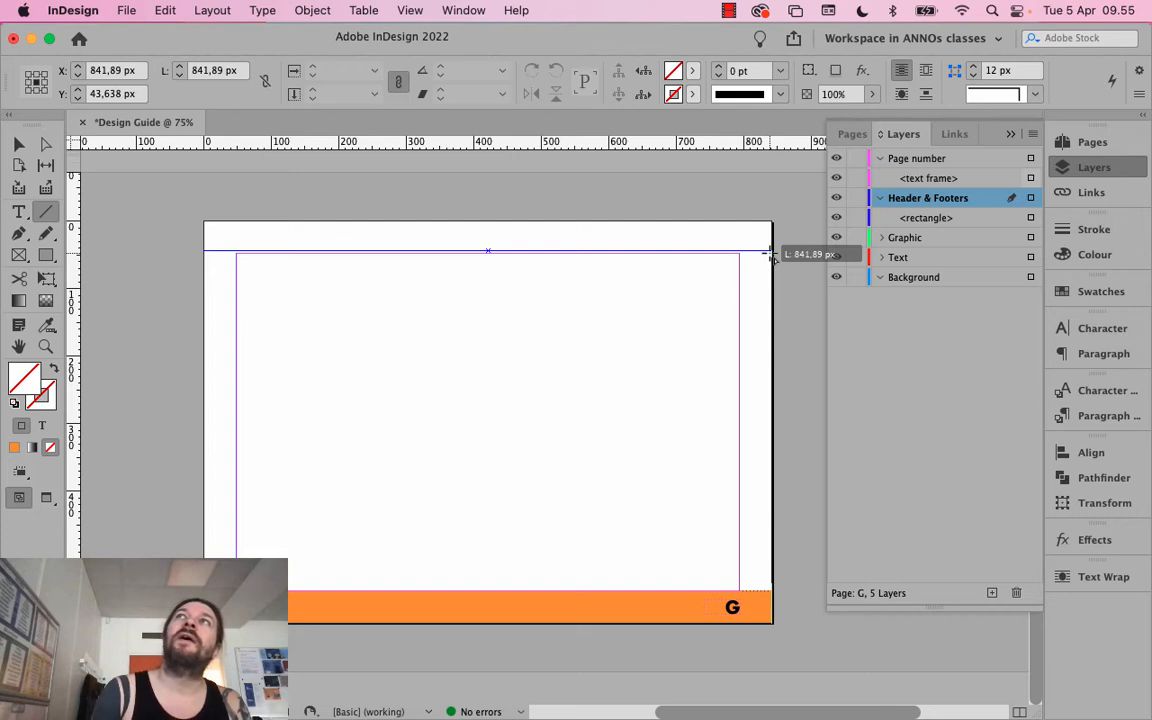
# Give the new header line an orange stroke with a weight of 2 pt
pyautogui.moveTo(772, 258); pyautogui.dragTo(772, 251)
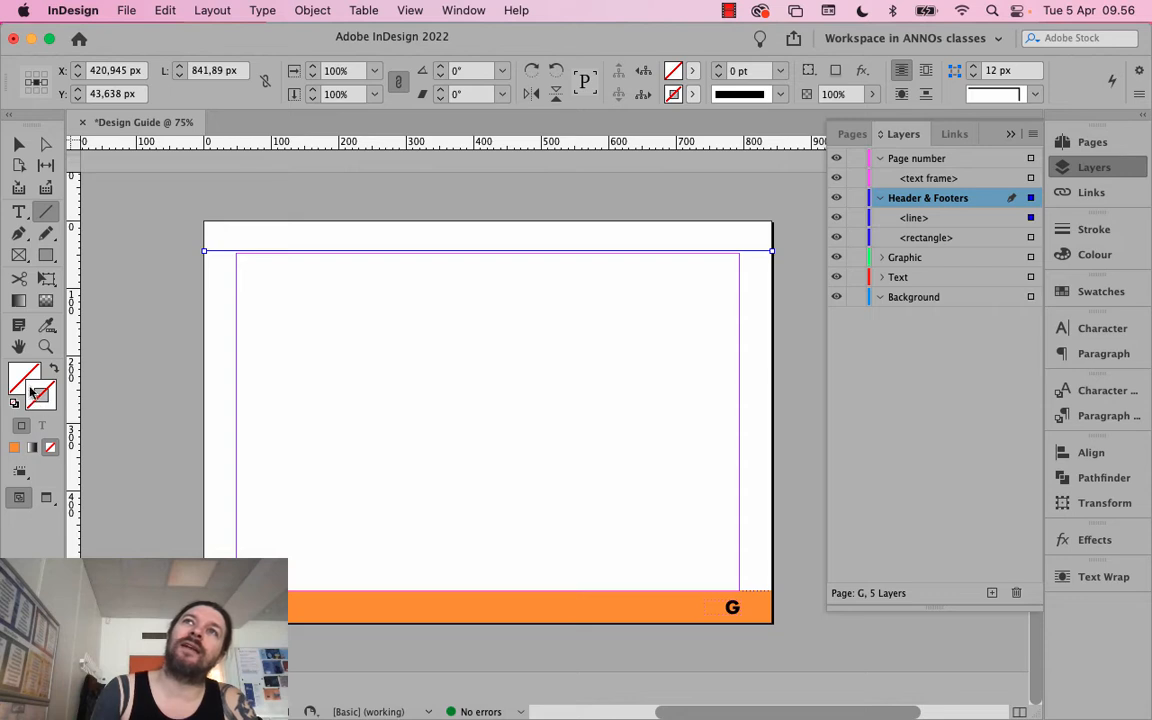
pyautogui.click(13, 448)
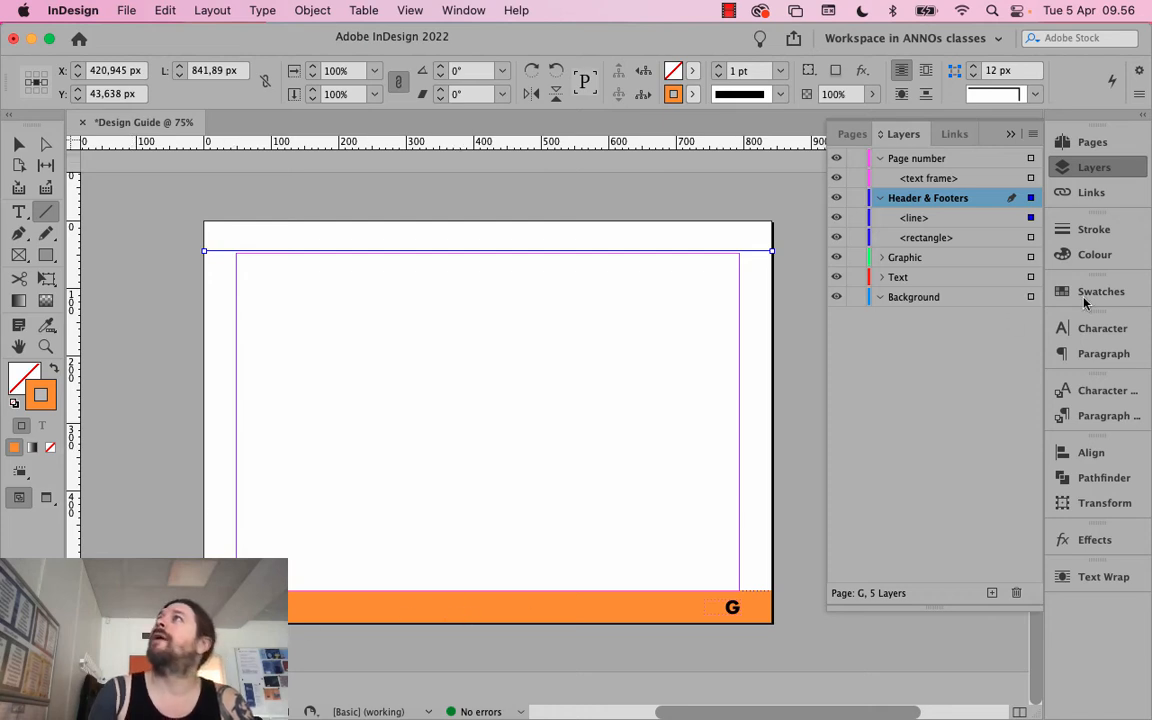
pyautogui.click(1098, 231)
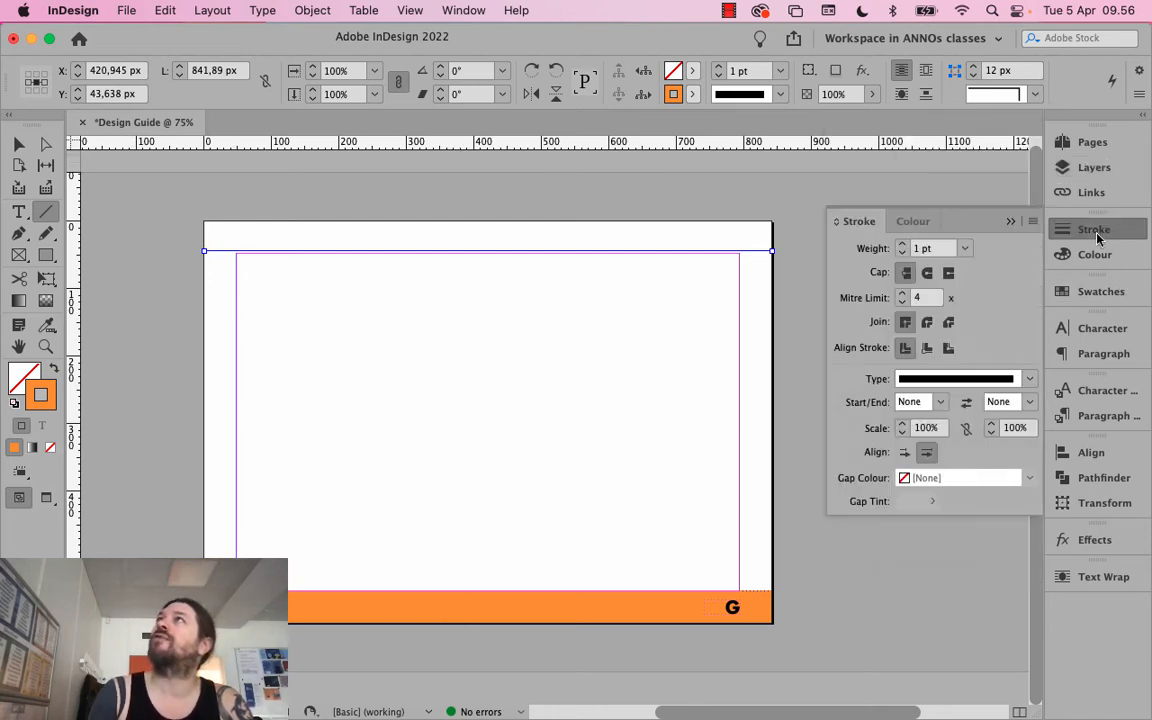
pyautogui.click(903, 245)
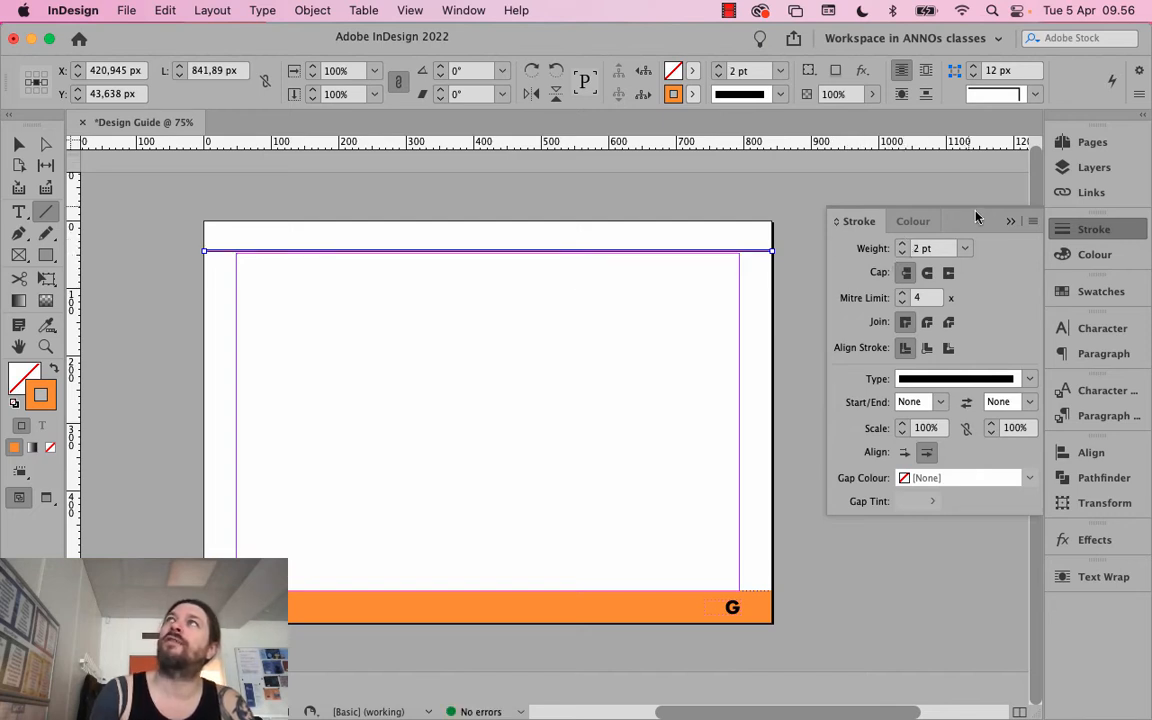
pyautogui.click(1010, 222)
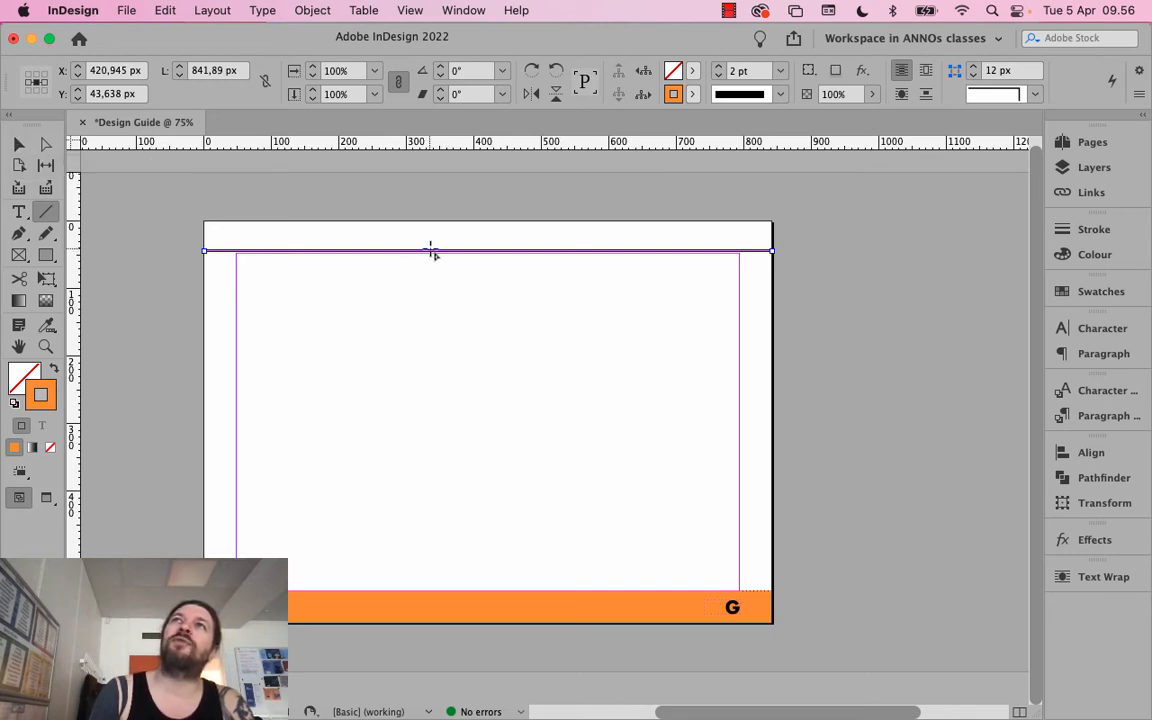
# Move the header line down onto the top margin guide at Y 47 px and check it in preview mode
pyautogui.click(20, 144)
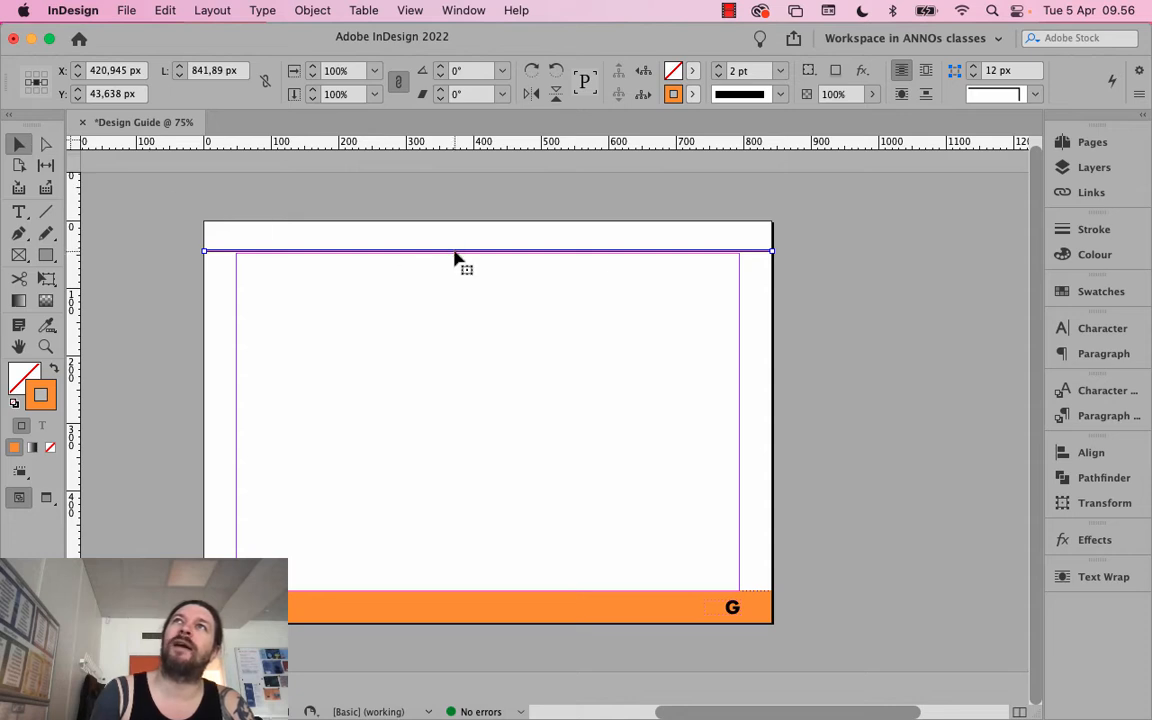
pyautogui.moveTo(454, 252); pyautogui.dragTo(458, 258)
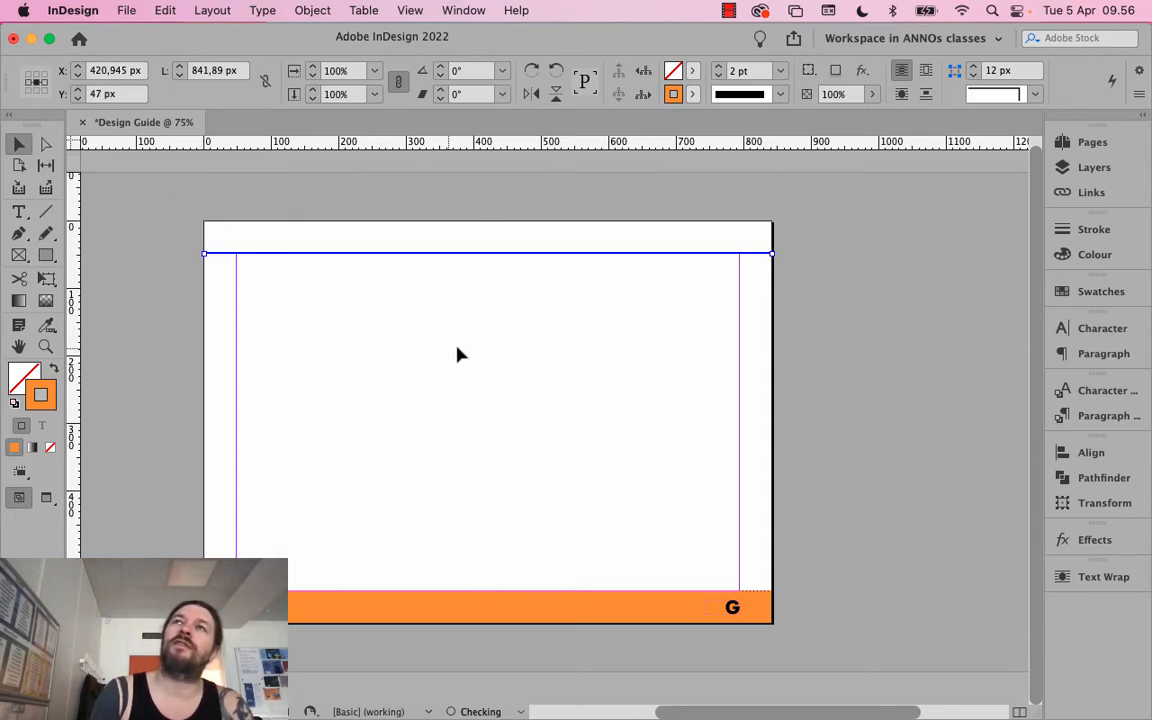
pyautogui.click(517, 346)
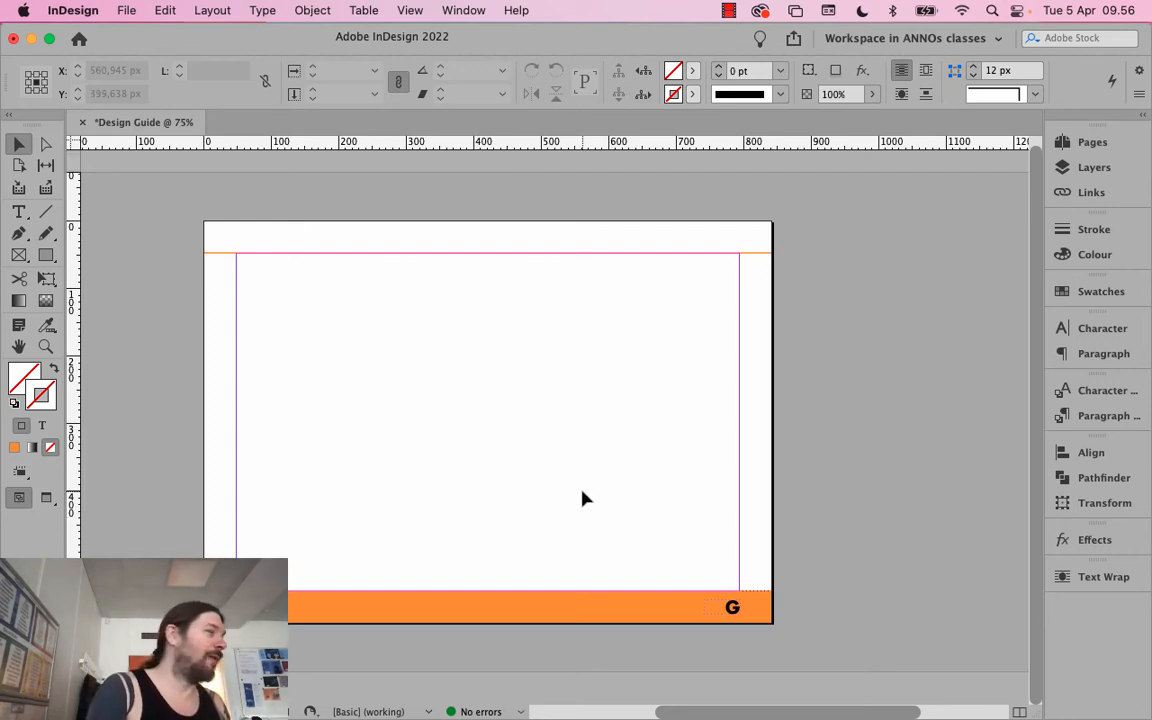
pyautogui.press('w')
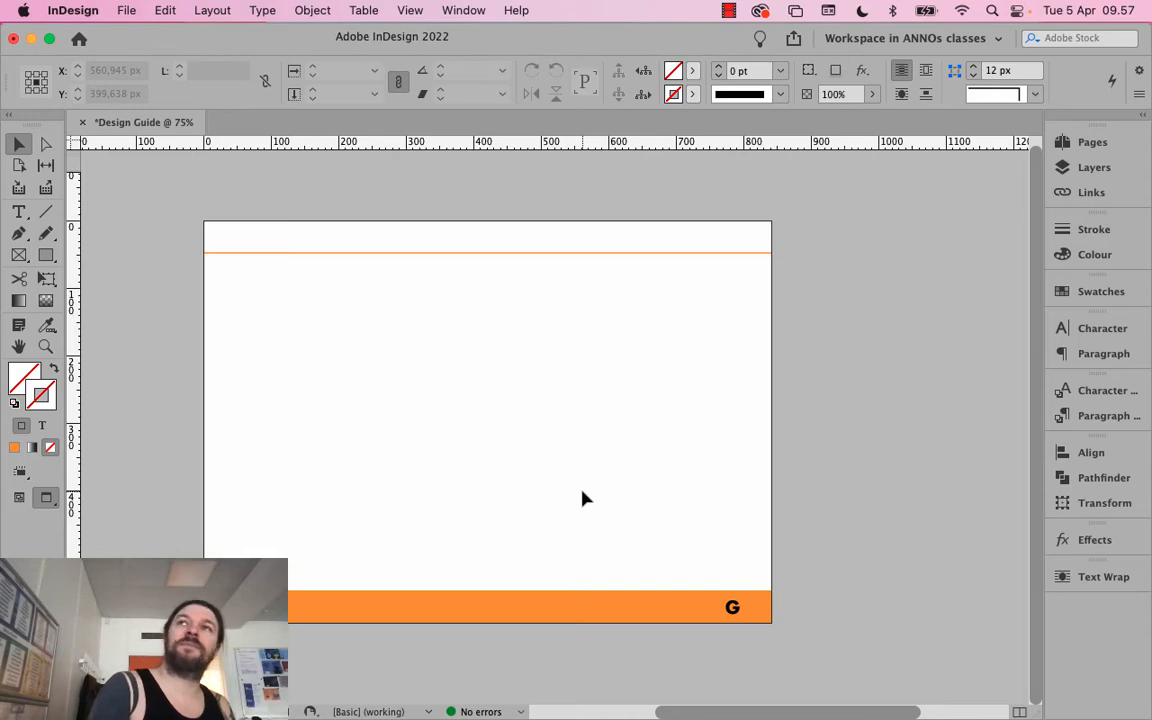
pyautogui.press('w')
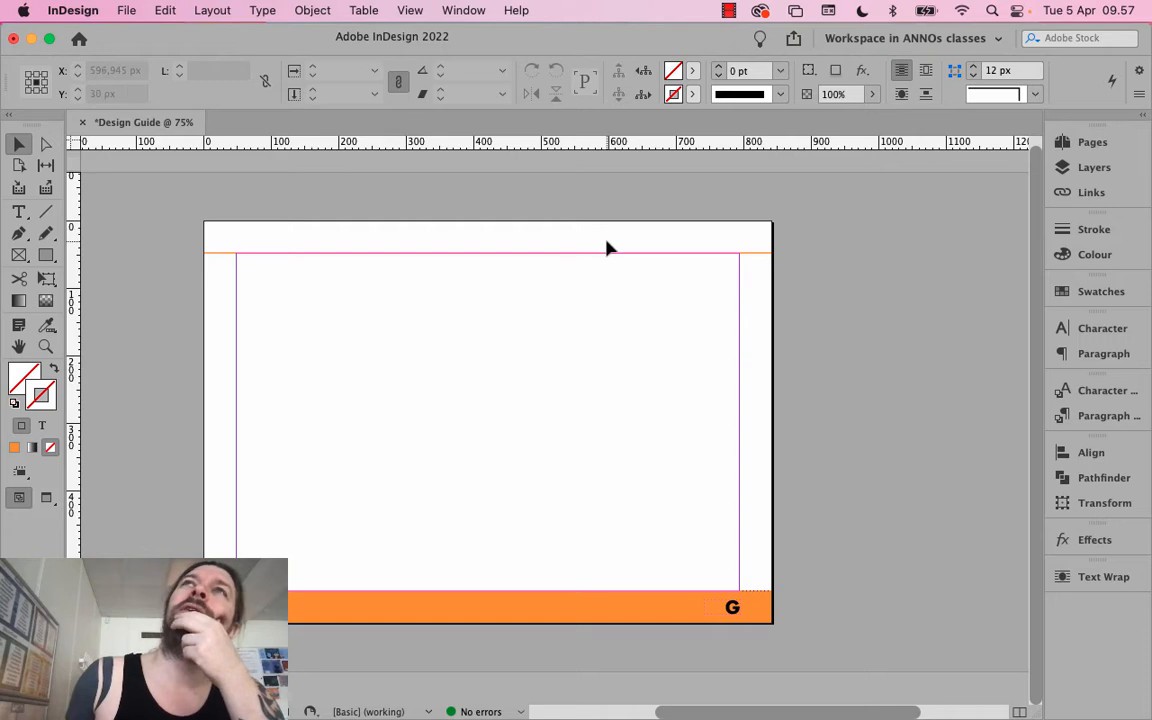
# Draw a text frame about 296 by 38 px above the header line, ending at the right margin
pyautogui.click(20, 212)
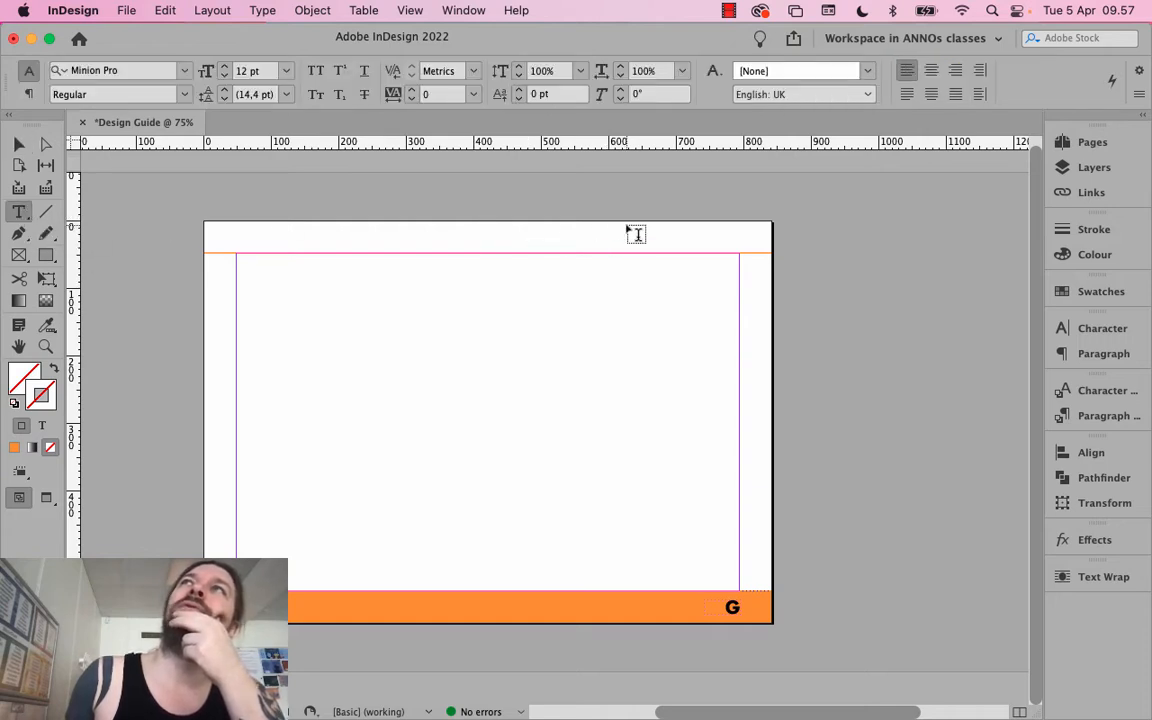
pyautogui.moveTo(627, 226); pyautogui.dragTo(740, 252)
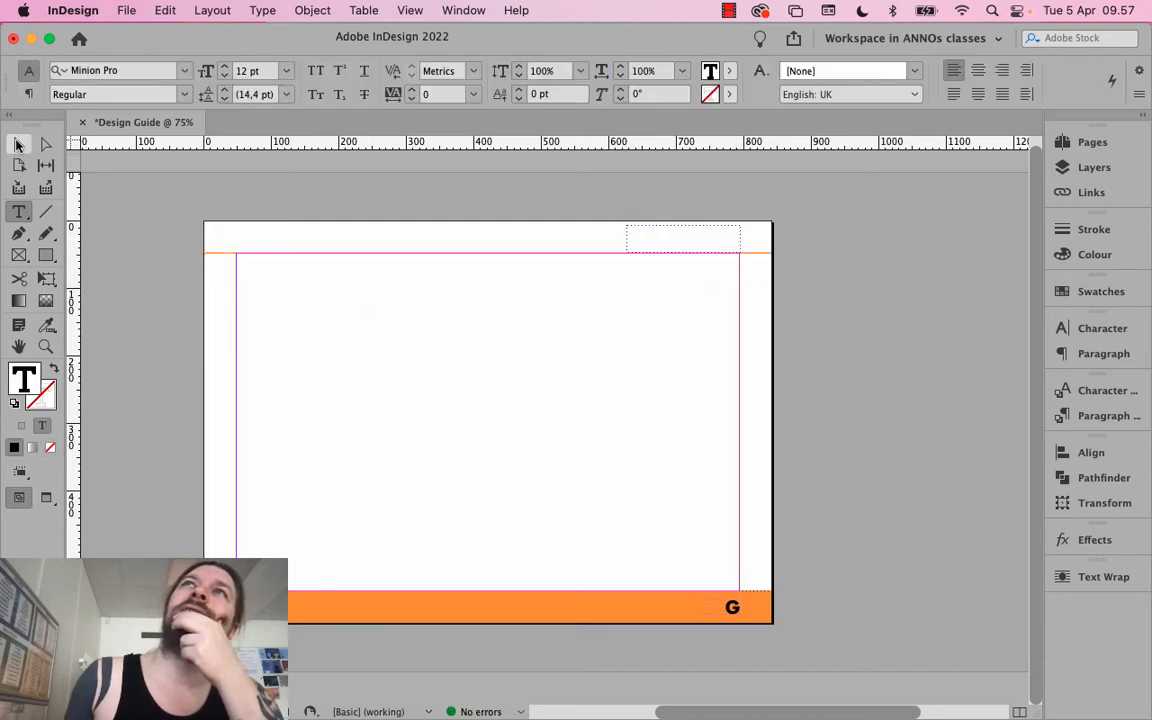
pyautogui.click(19, 144)
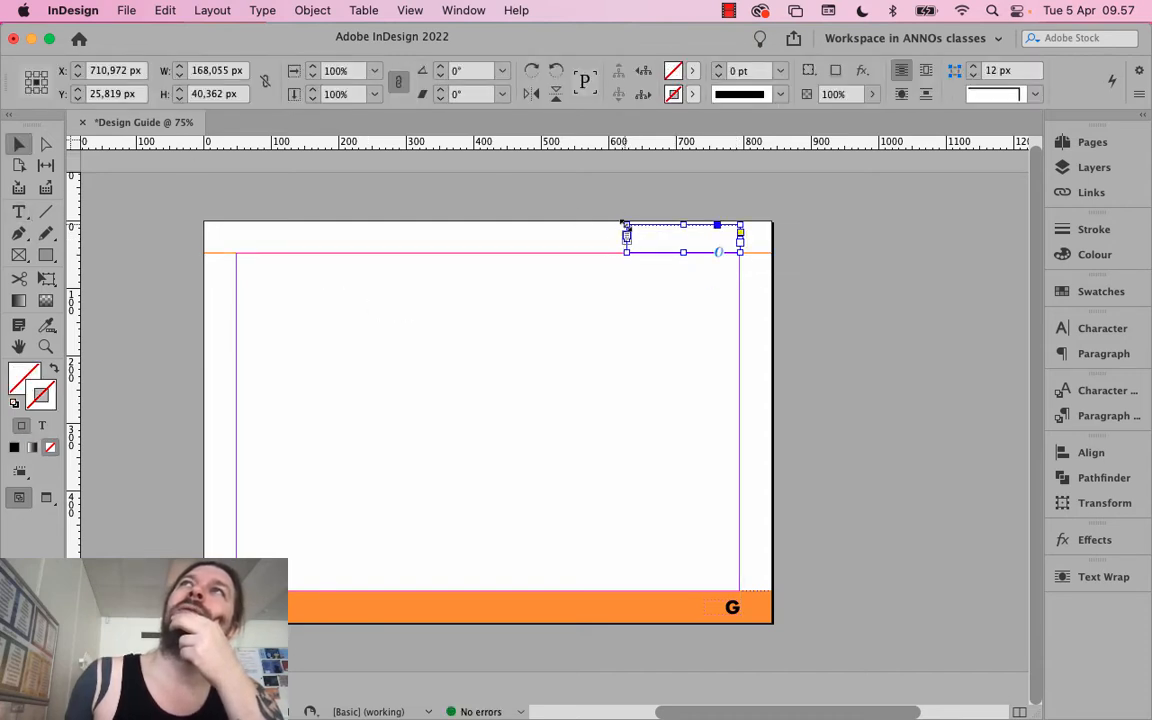
pyautogui.moveTo(624, 224); pyautogui.dragTo(541, 240)
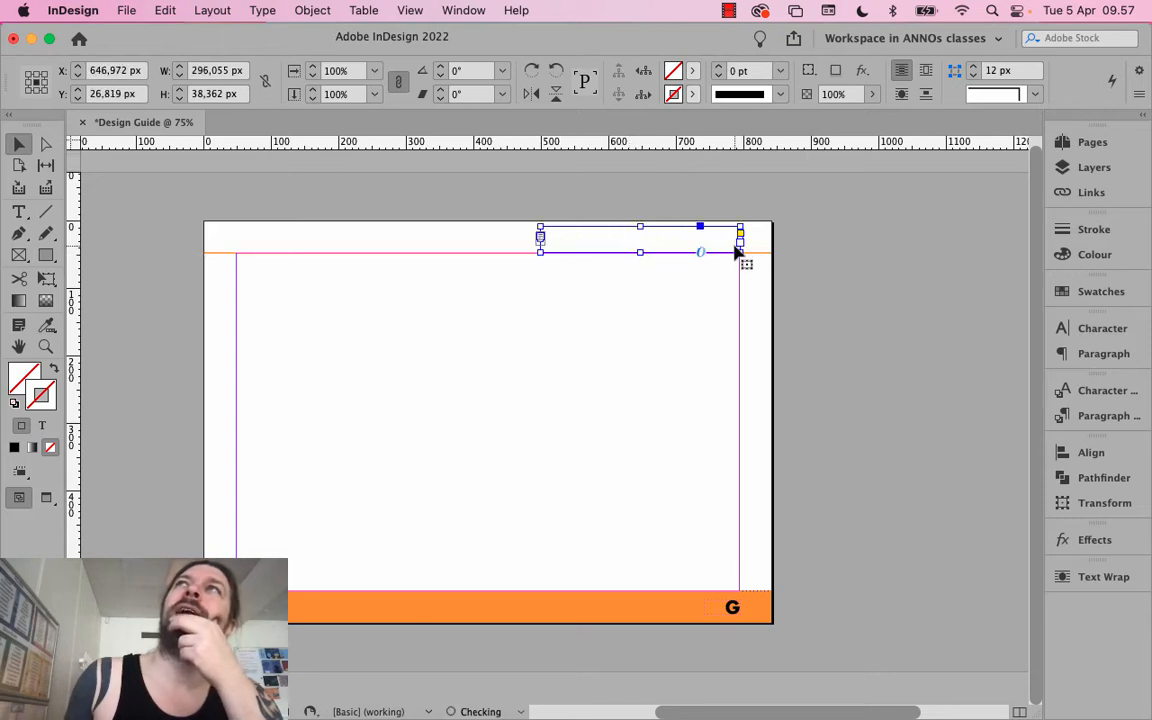
# Set the font of the header text frame to Futura Bold
pyautogui.doubleClick(594, 243)
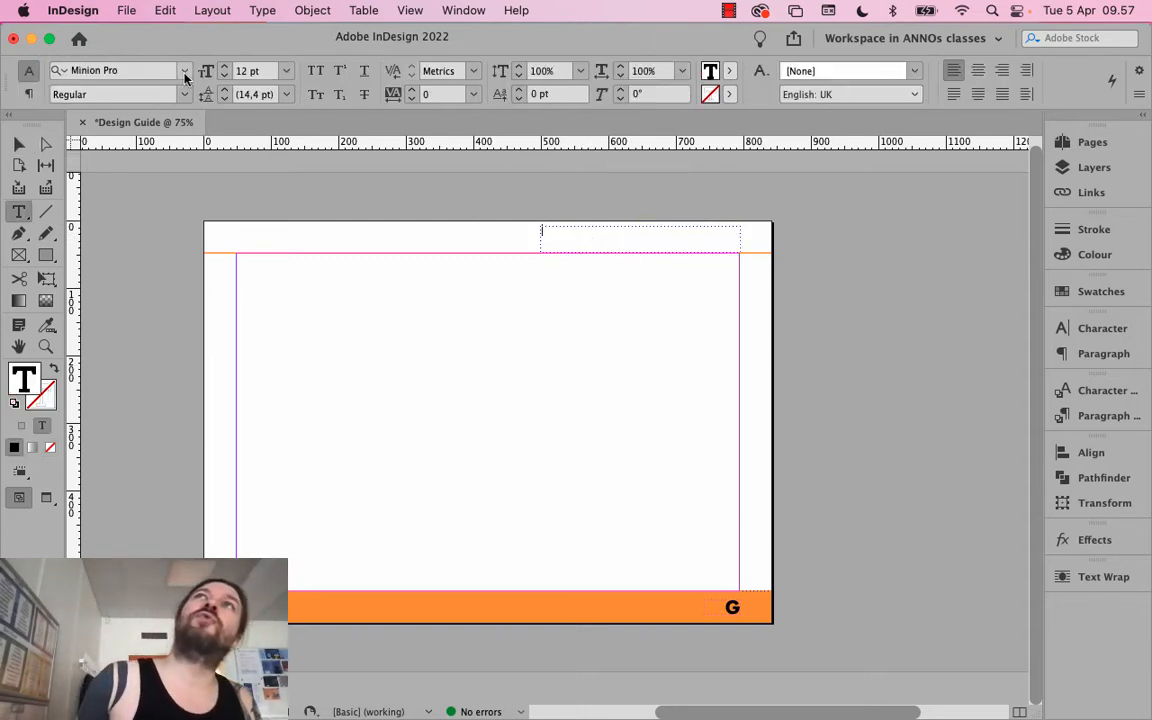
pyautogui.click(151, 70)
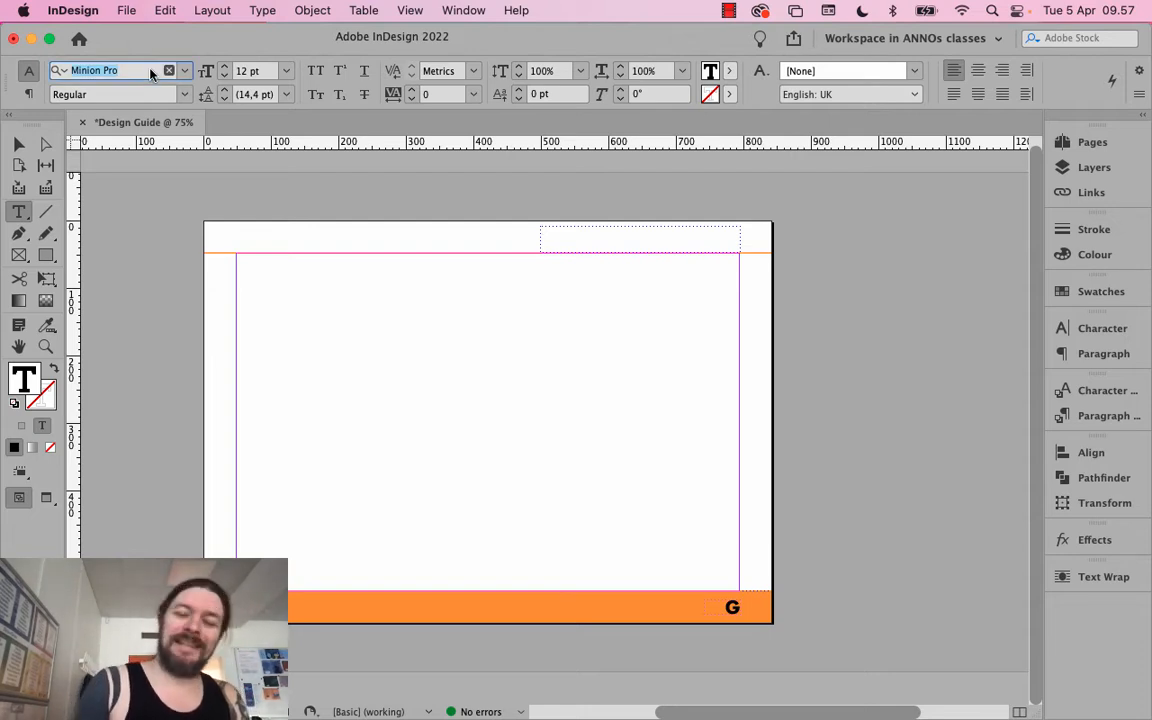
pyautogui.write('fur')
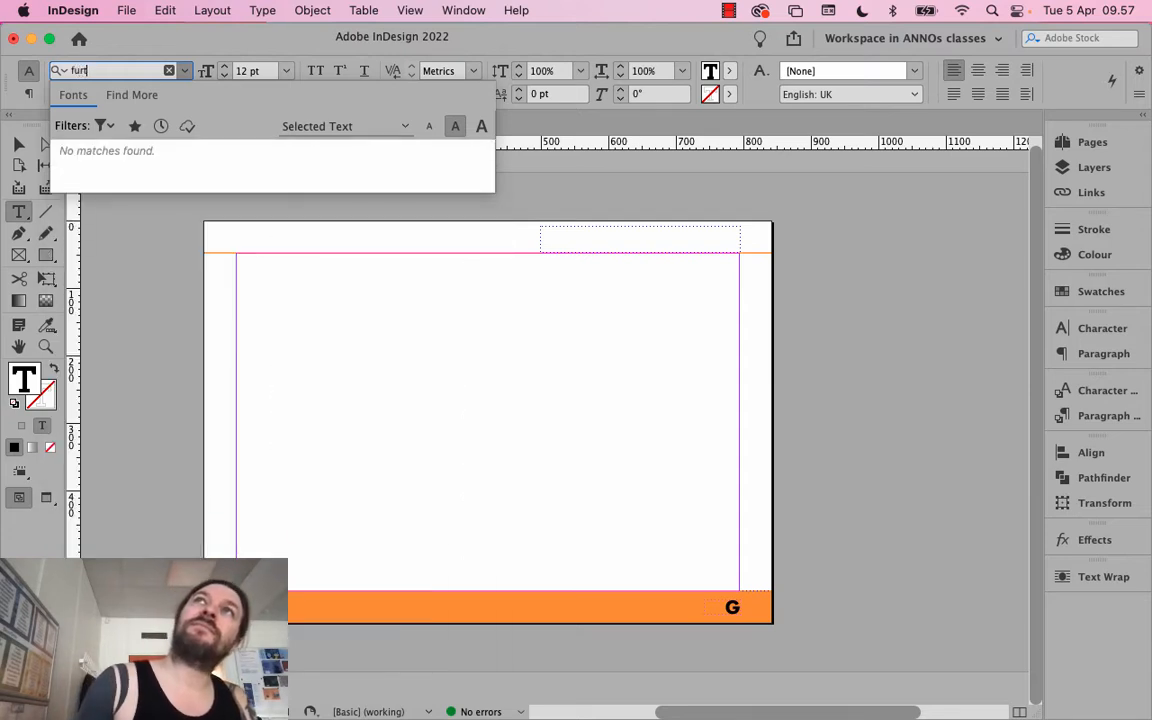
pyautogui.press('BackSpace')
pyautogui.write('tu')
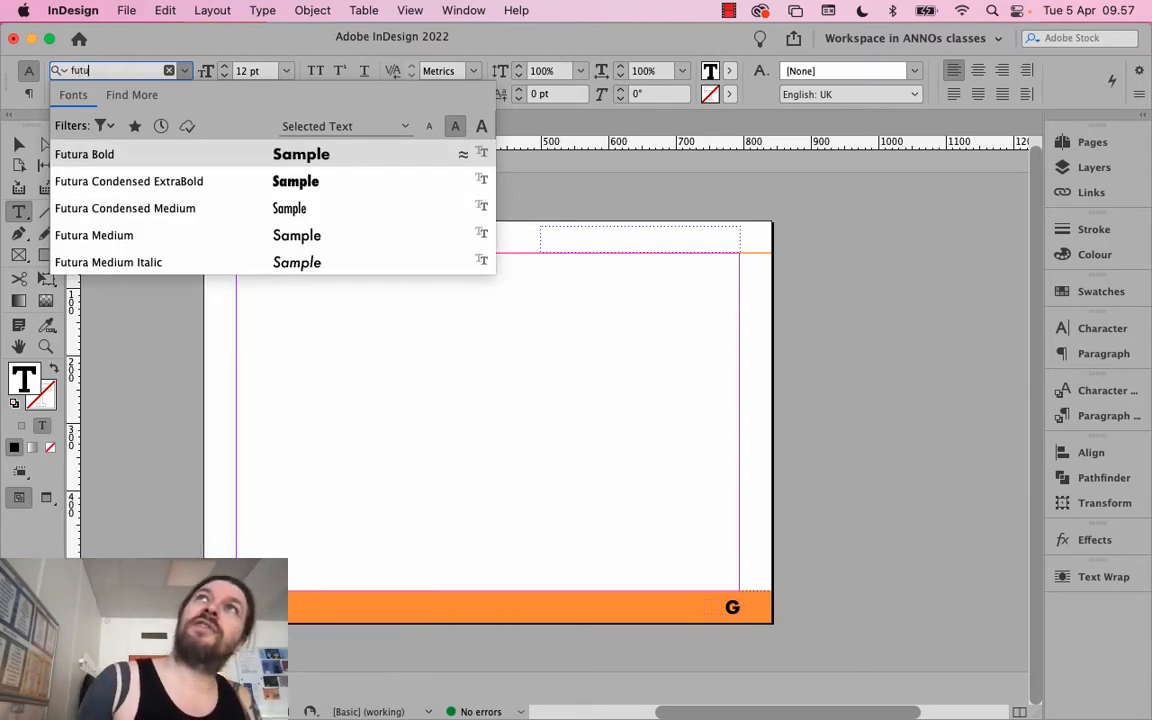
pyautogui.write('era')
pyautogui.press('BackSpace')
pyautogui.press('BackSpace')
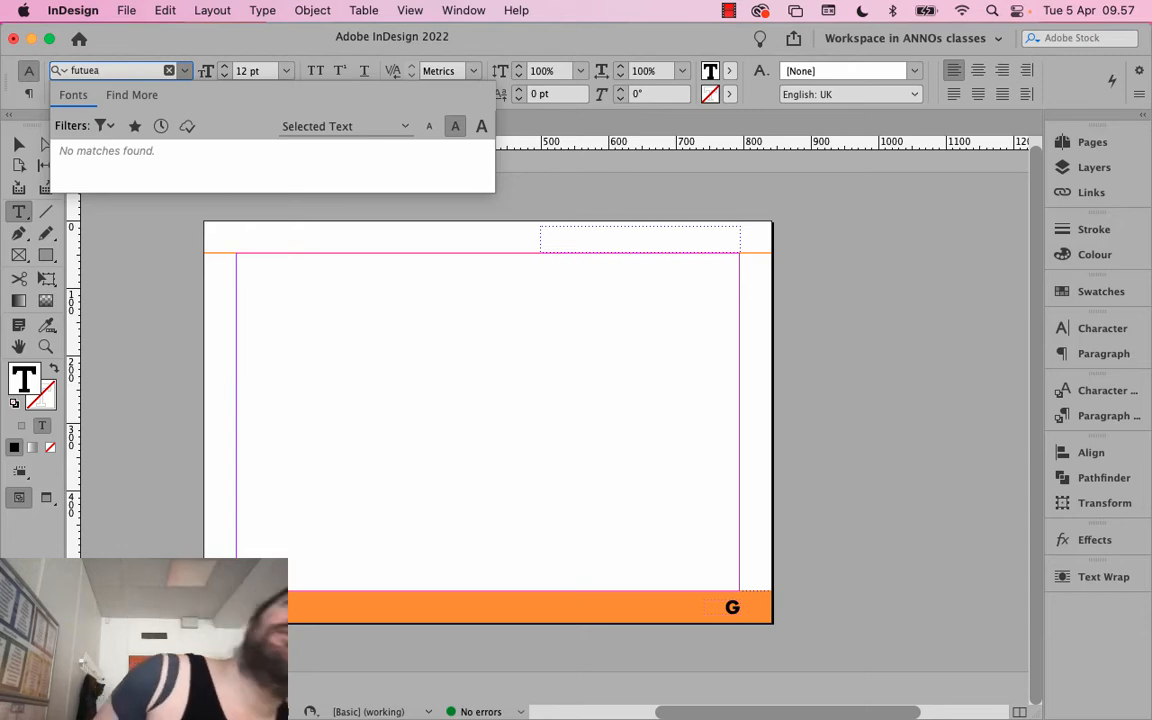
pyautogui.press('BackSpace')
pyautogui.write('a')
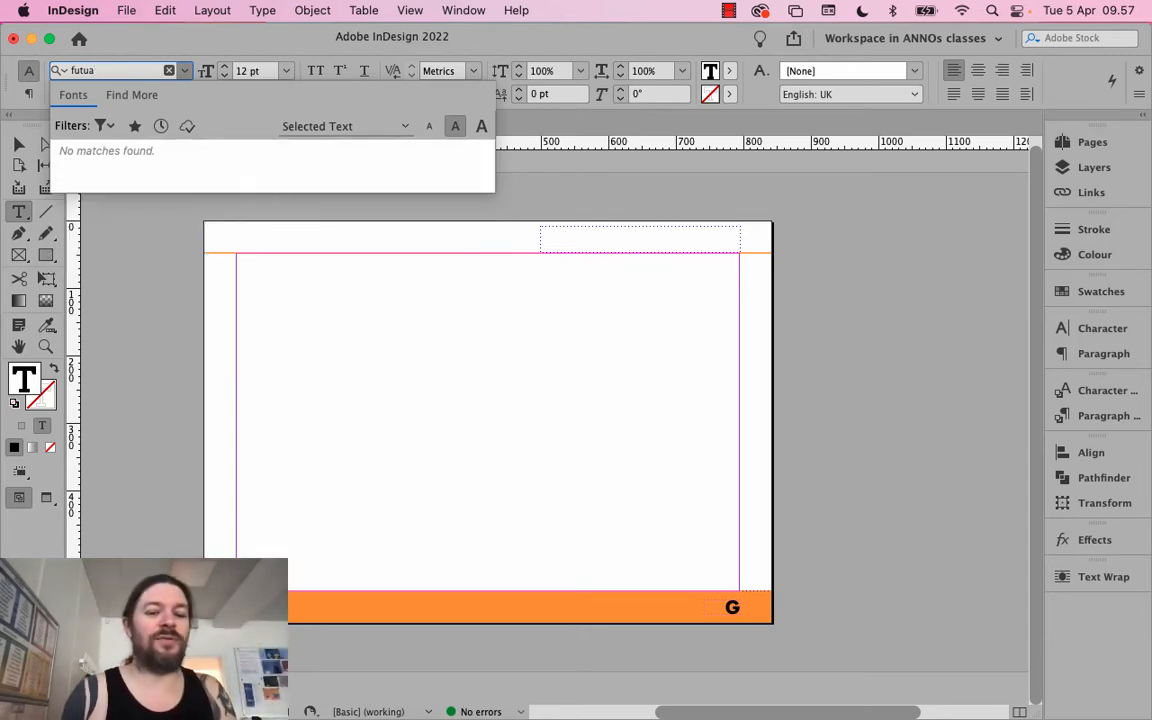
pyautogui.press('BackSpace')
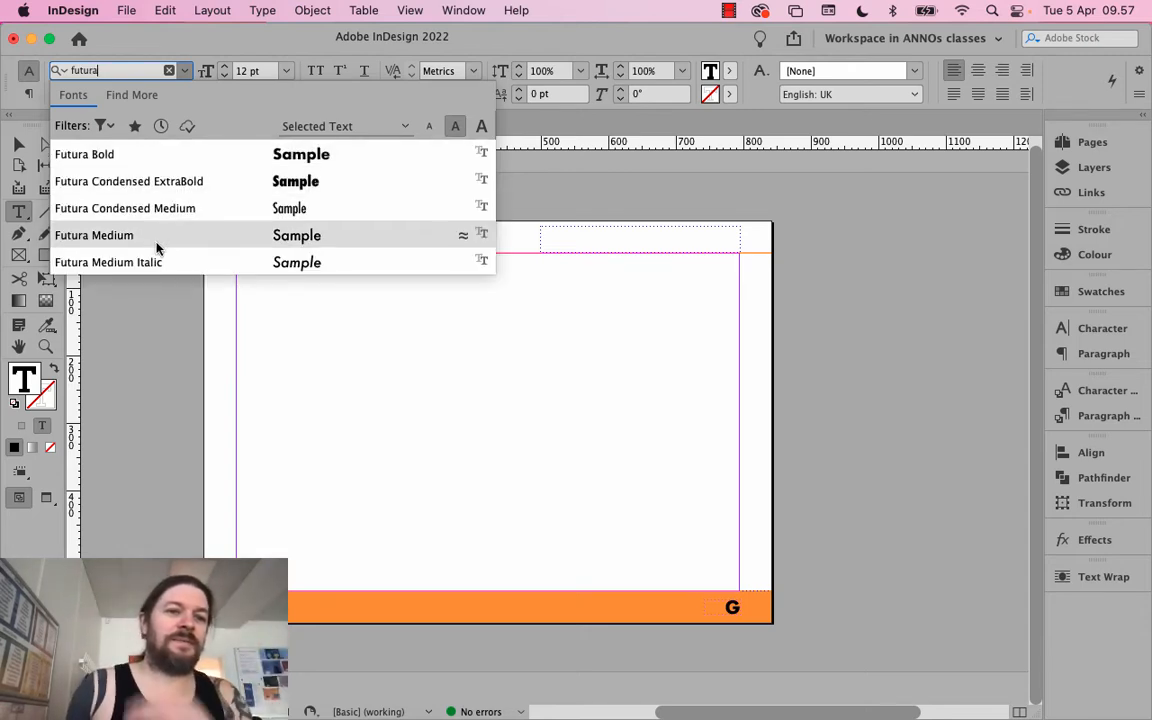
pyautogui.click(148, 156)
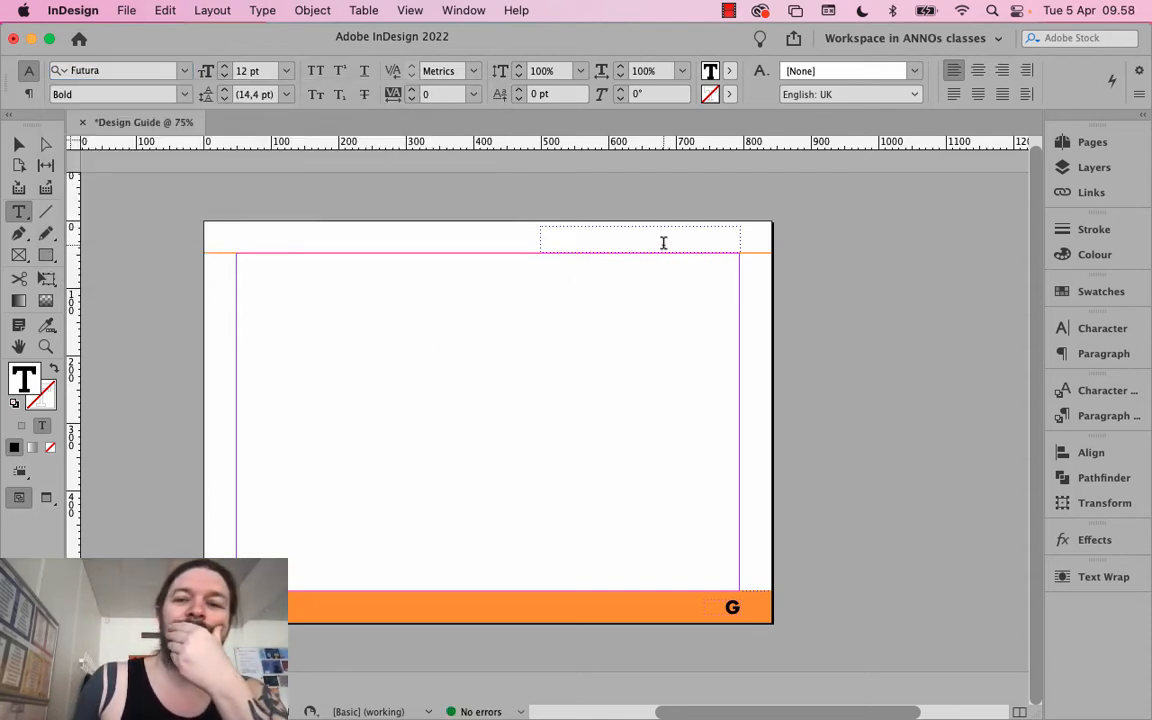
# Enter "Chapter heading" in the header text frame at 30 pt, aligned right
pyautogui.click(597, 242)
pyautogui.keyDown('shift'); pyautogui.click(226, 68); pyautogui.keyUp('shift')
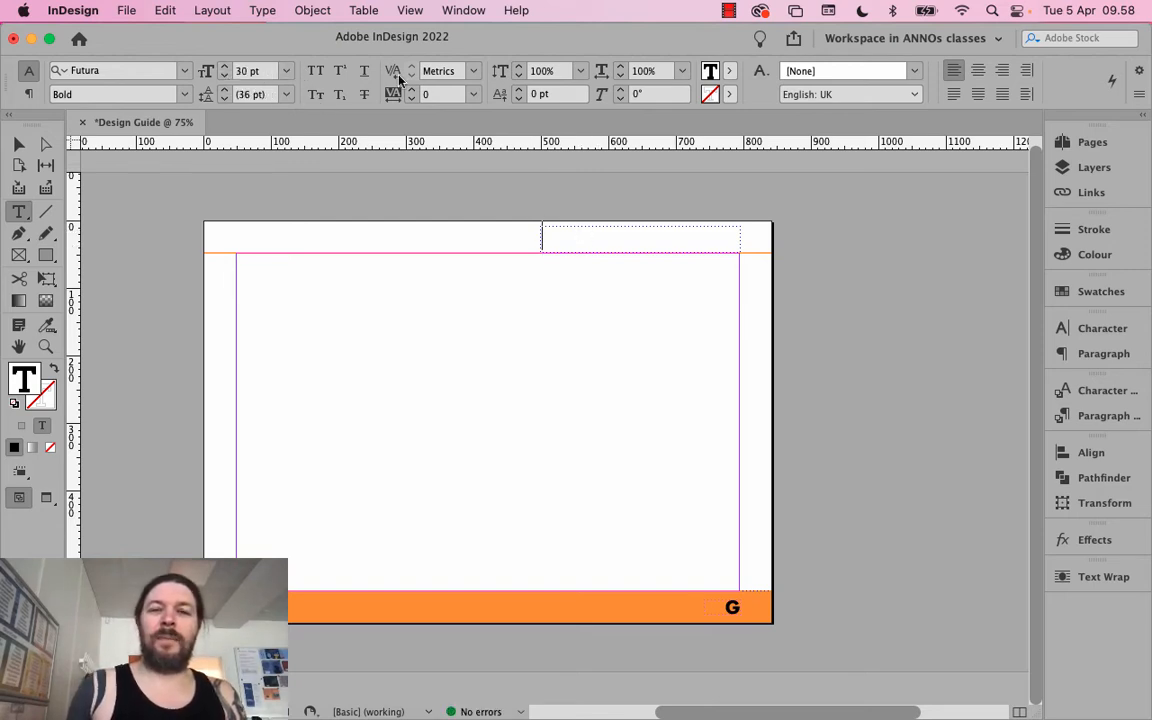
pyautogui.click(1003, 76)
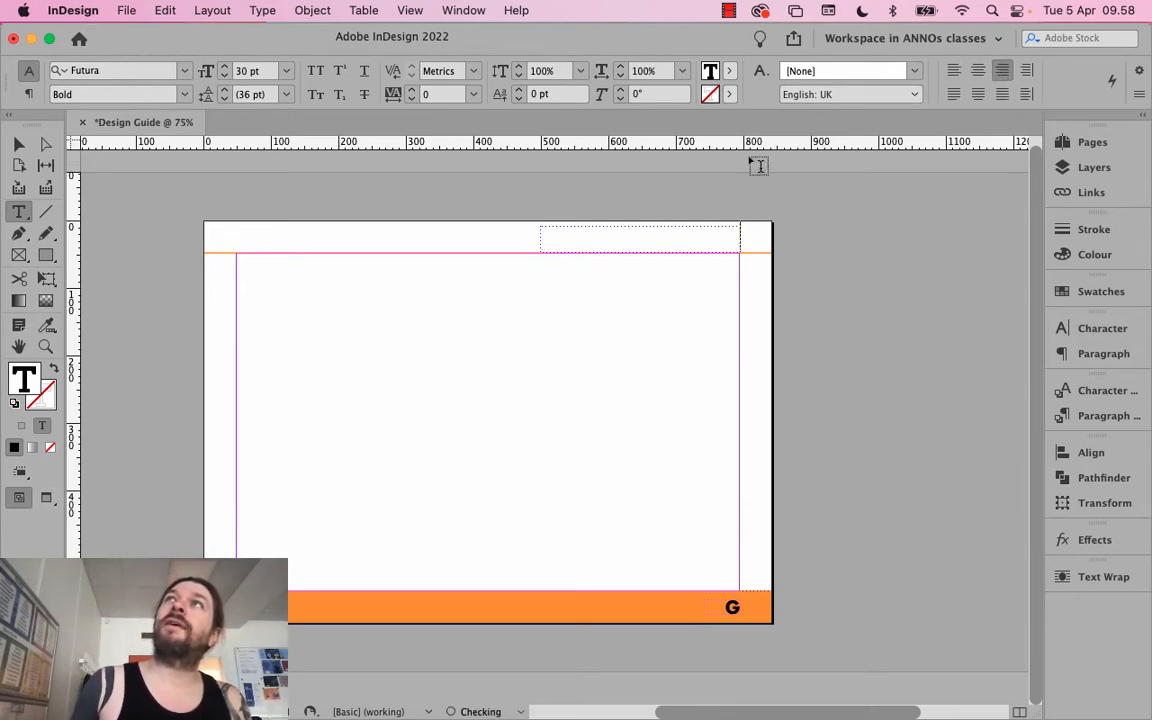
pyautogui.write('Cha')
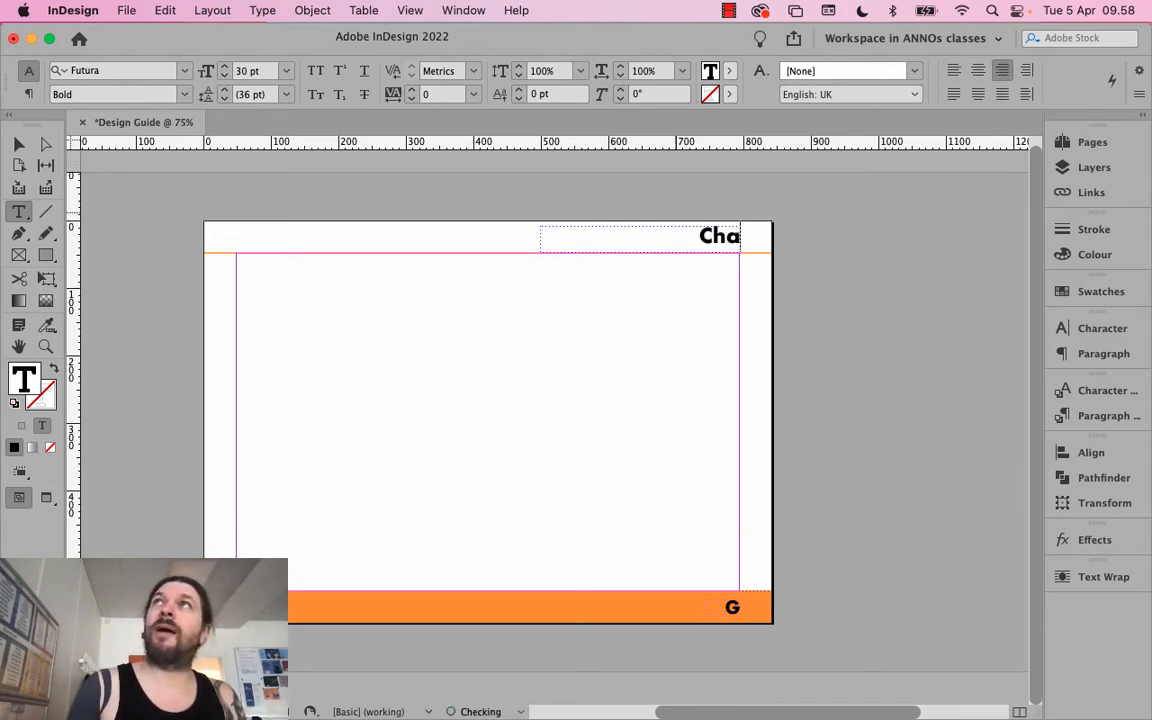
pyautogui.write('pter heading')
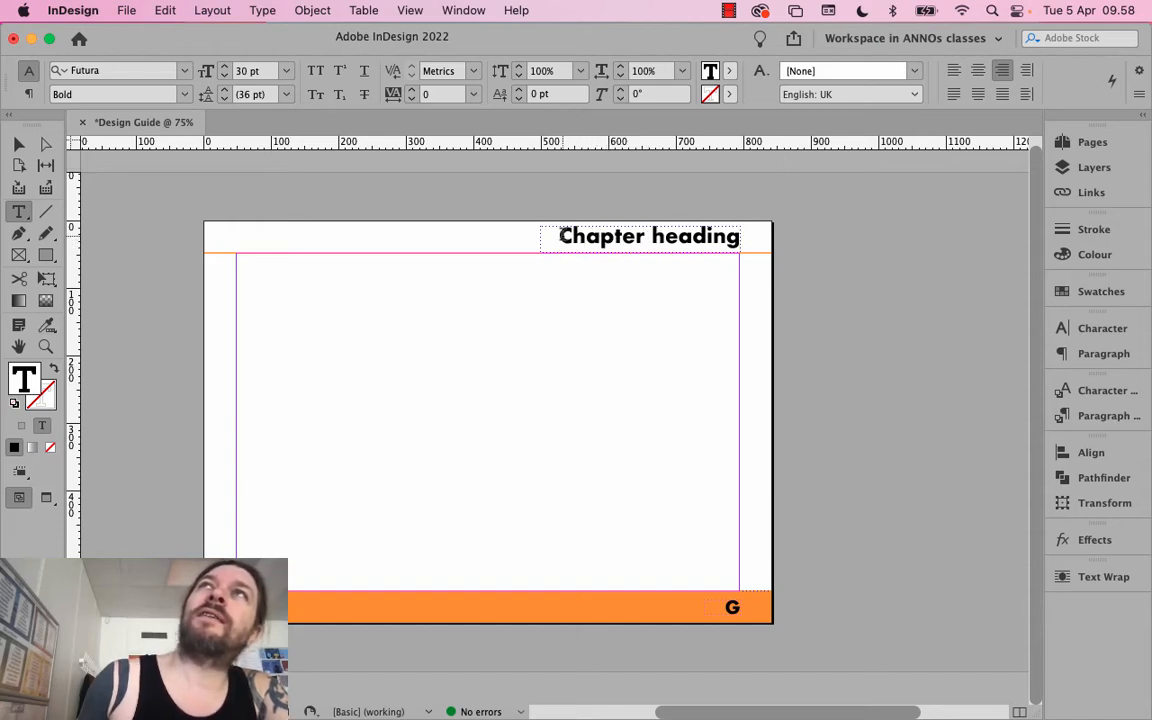
# Set the vertical justification of the Chapter heading text frame to Bottom and deselect the frame
pyautogui.rightClick(654, 243)
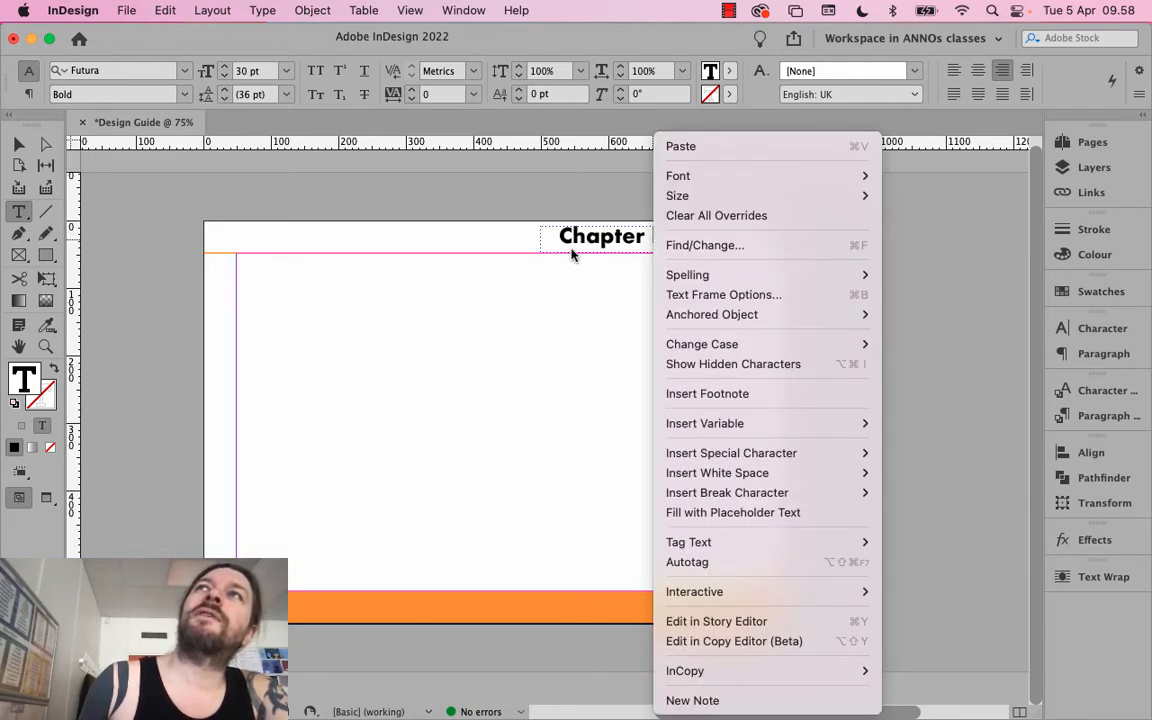
pyautogui.click(735, 296)
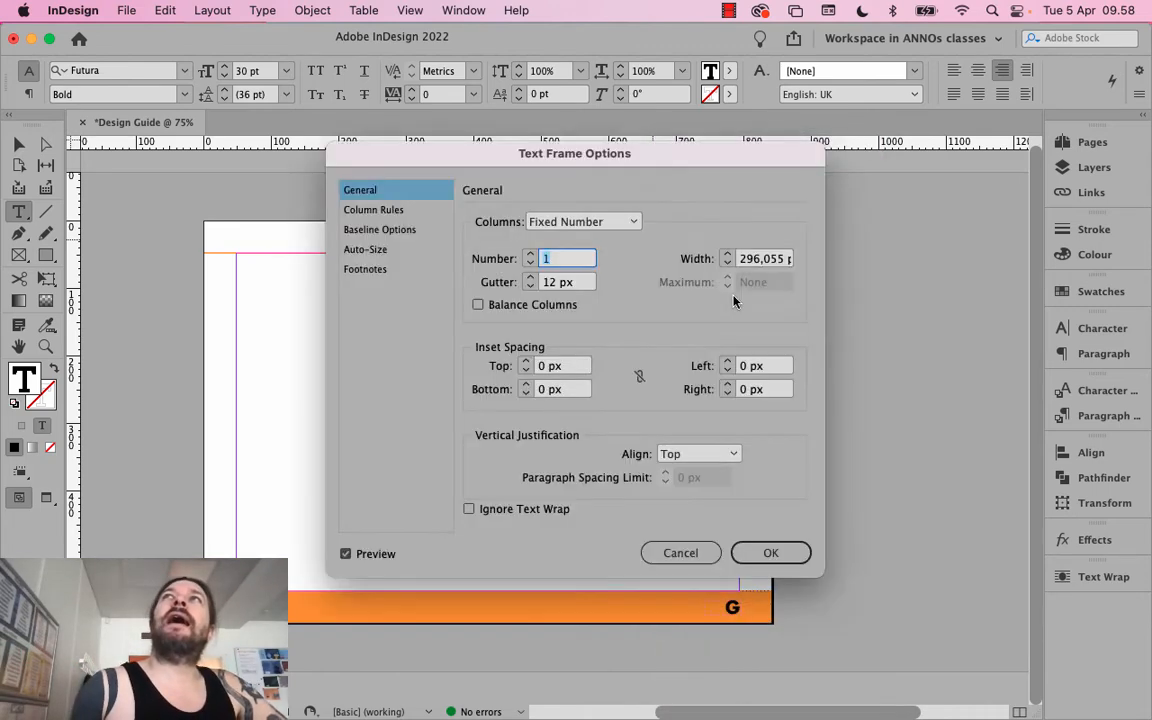
pyautogui.moveTo(735, 160); pyautogui.dragTo(895, 338)
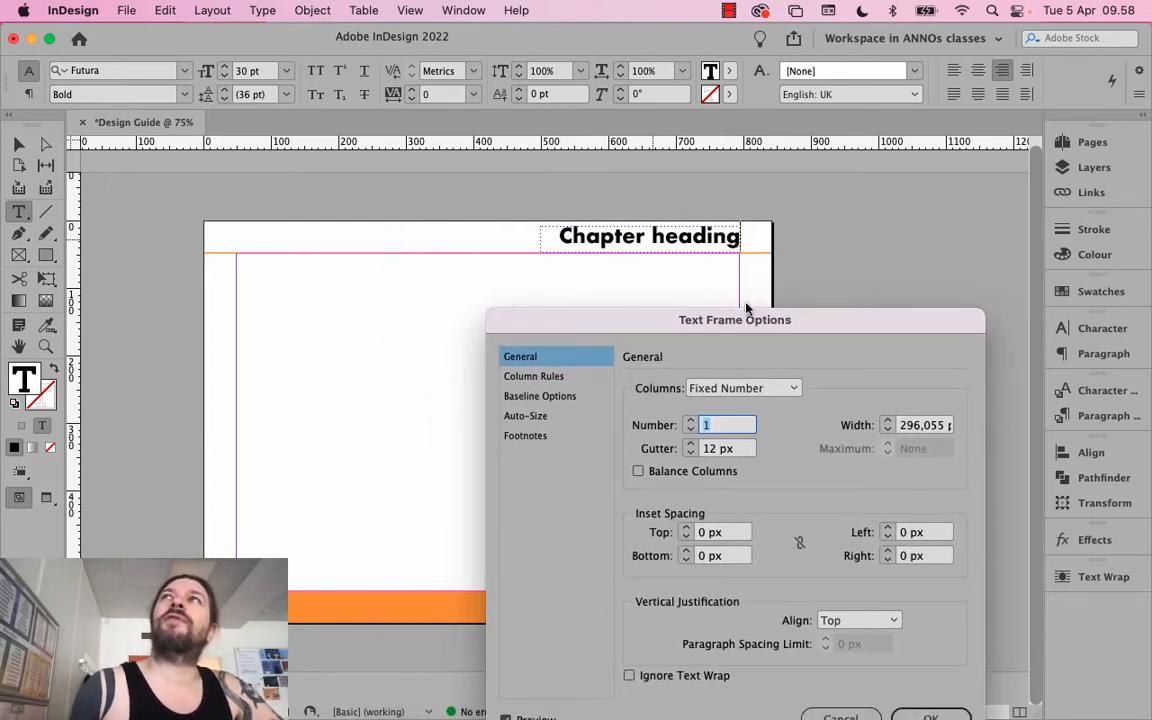
pyautogui.moveTo(746, 310); pyautogui.dragTo(794, 253)
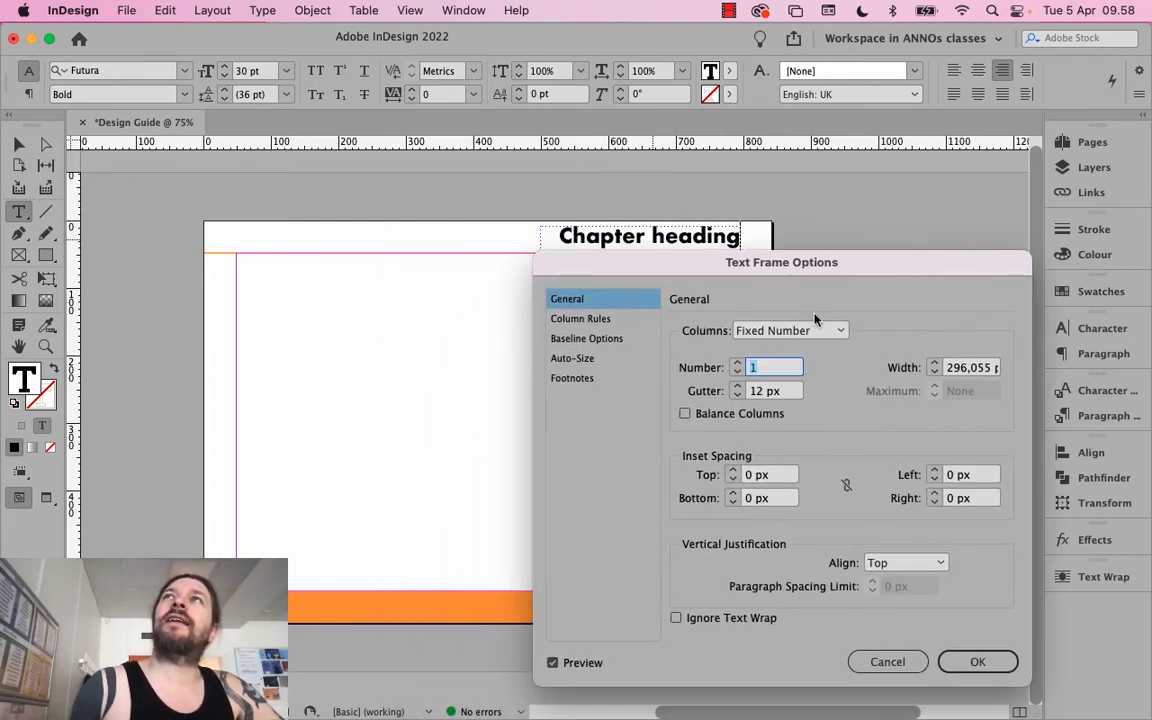
pyautogui.click(939, 566)
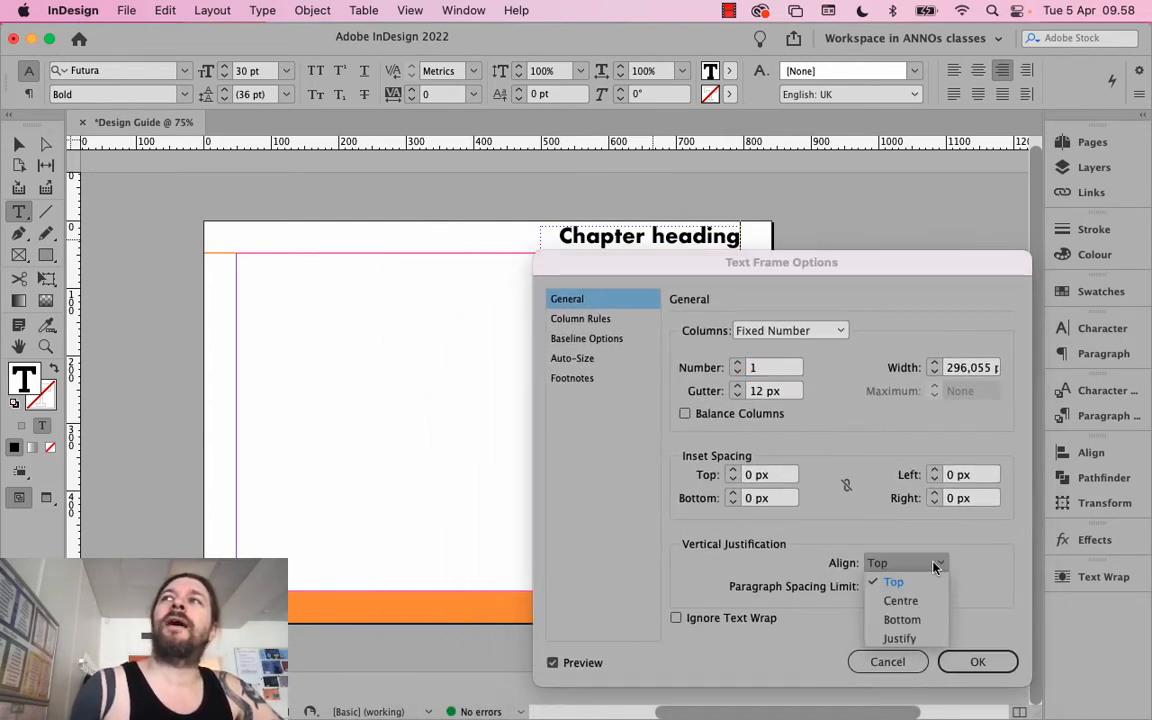
pyautogui.click(933, 619)
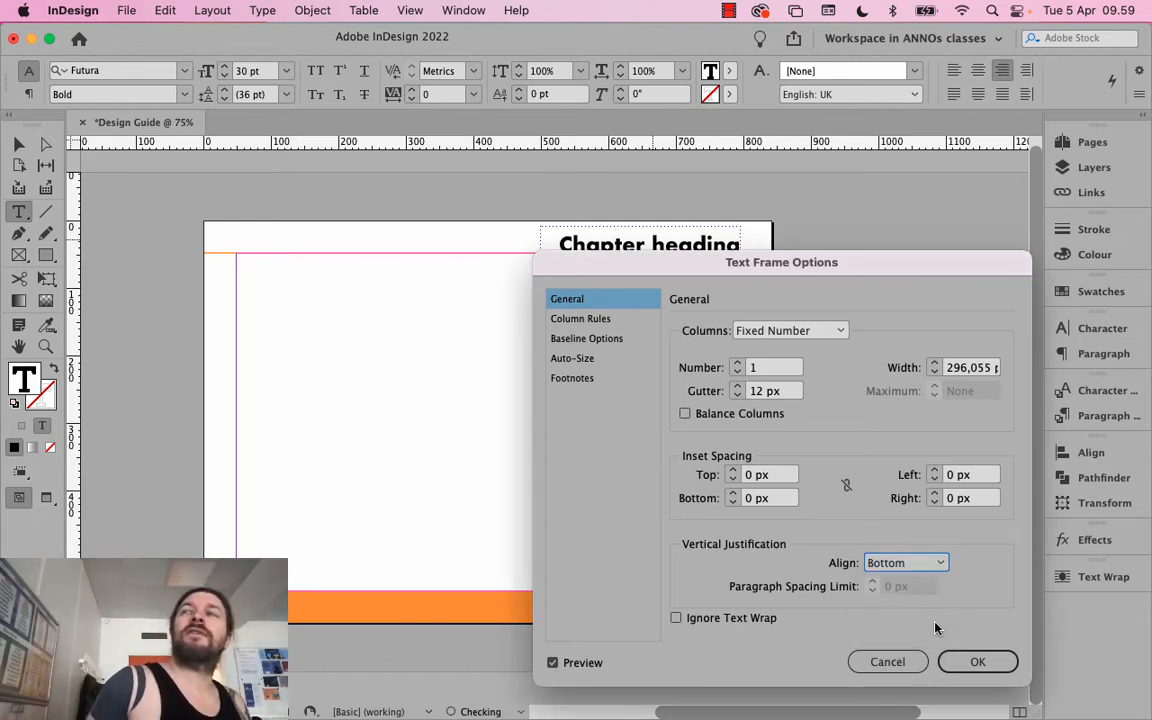
pyautogui.click(985, 666)
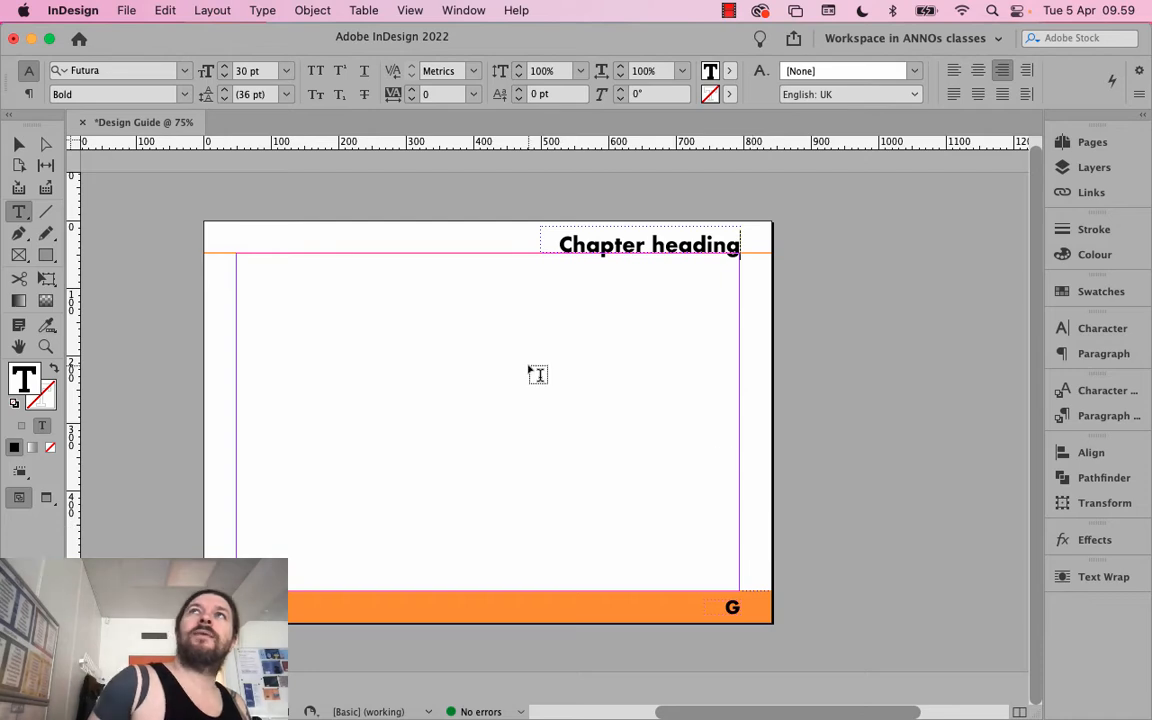
pyautogui.click(19, 145)
pyautogui.click(219, 184)
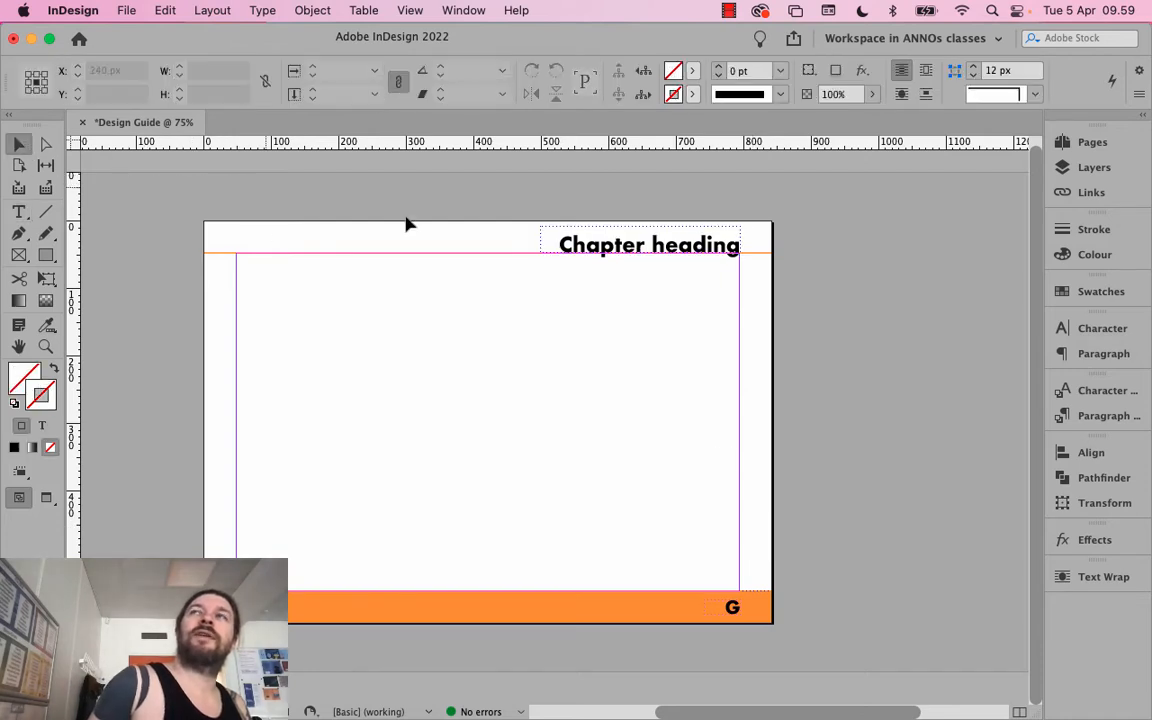
pyautogui.click(722, 255)
pyautogui.click(833, 267)
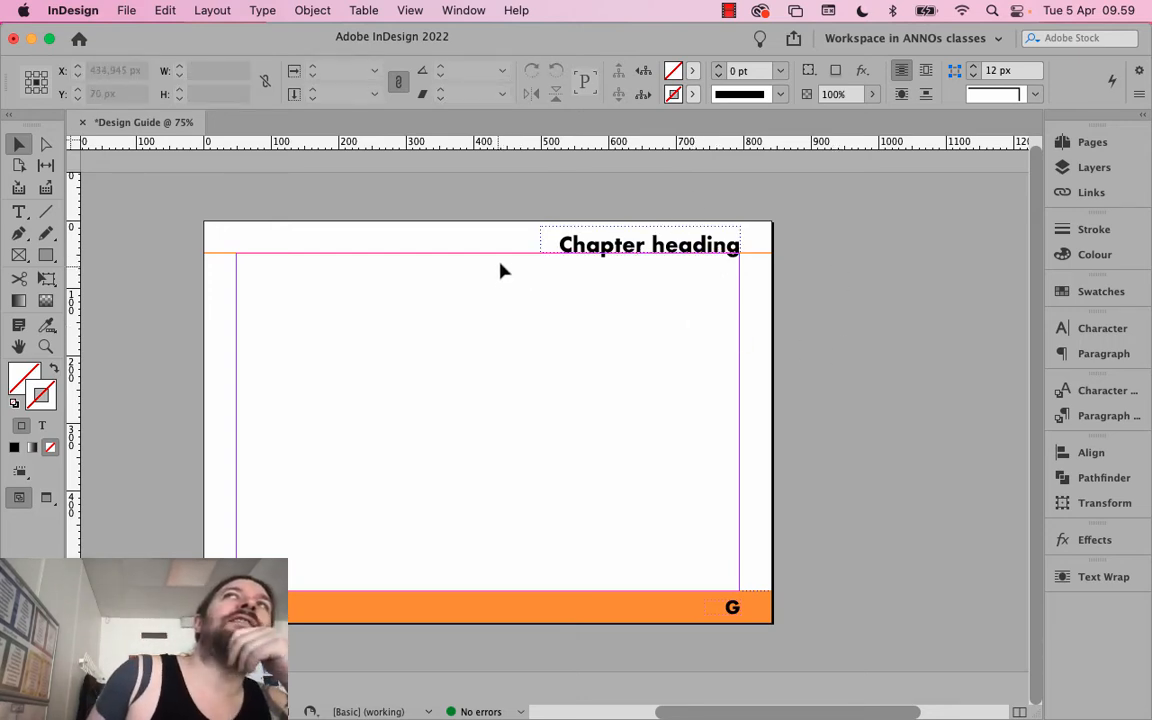
# Move the Chapter heading text frame up slightly to Y about 19 px, away from the orange header line
pyautogui.click(45, 346)
pyautogui.moveTo(542, 231); pyautogui.dragTo(681, 275)
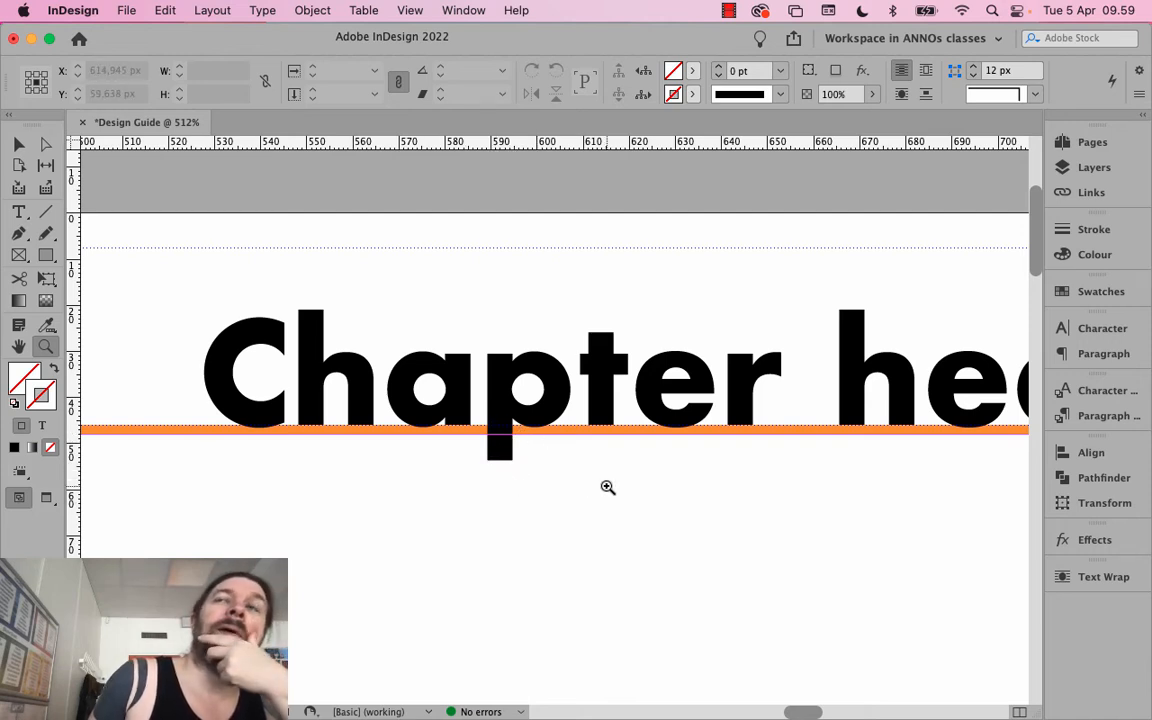
pyautogui.press('super+0')
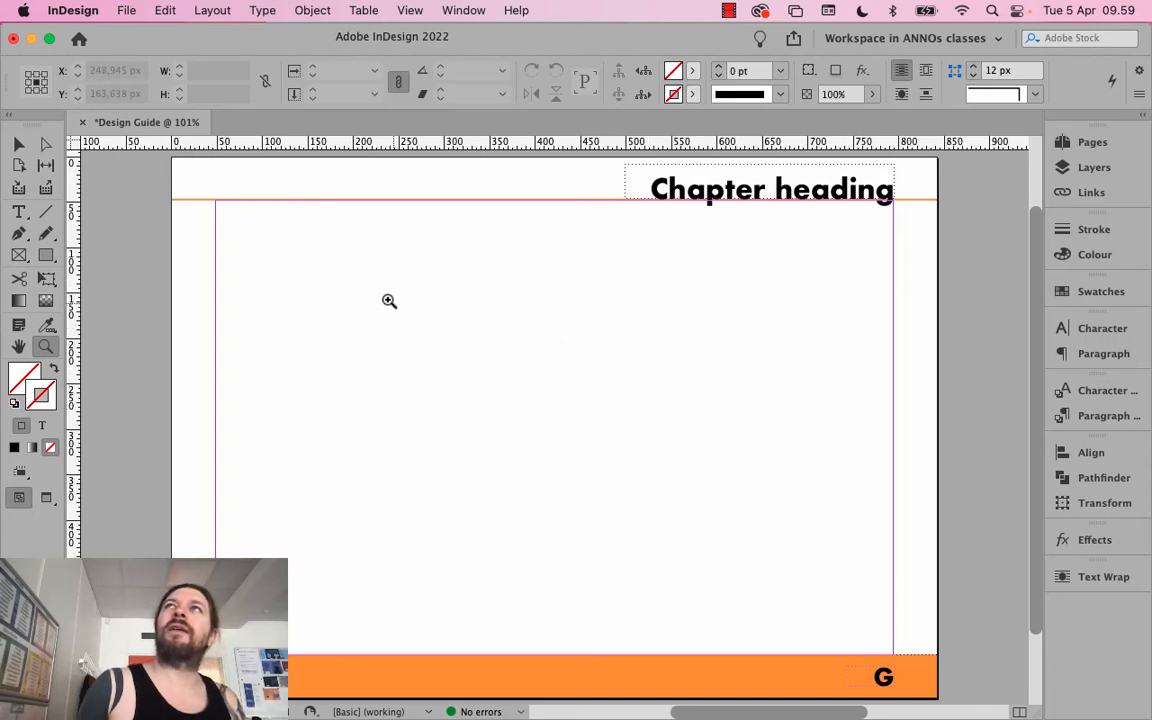
pyautogui.click(19, 143)
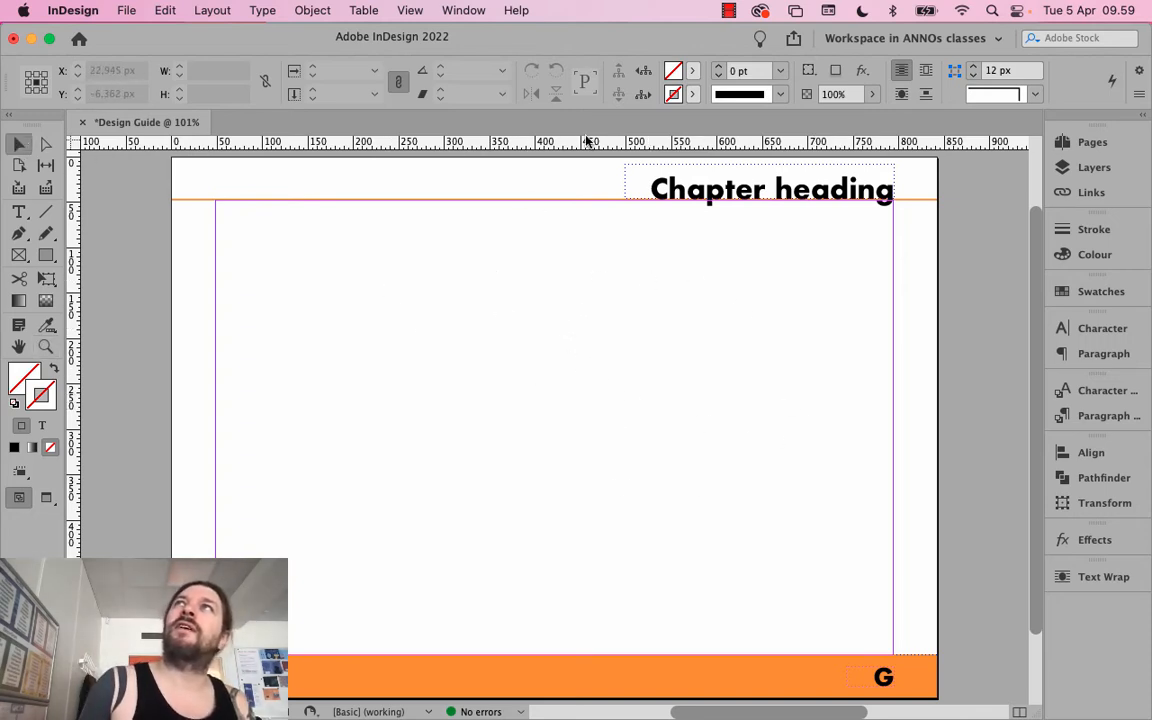
pyautogui.moveTo(715, 195); pyautogui.dragTo(715, 187)
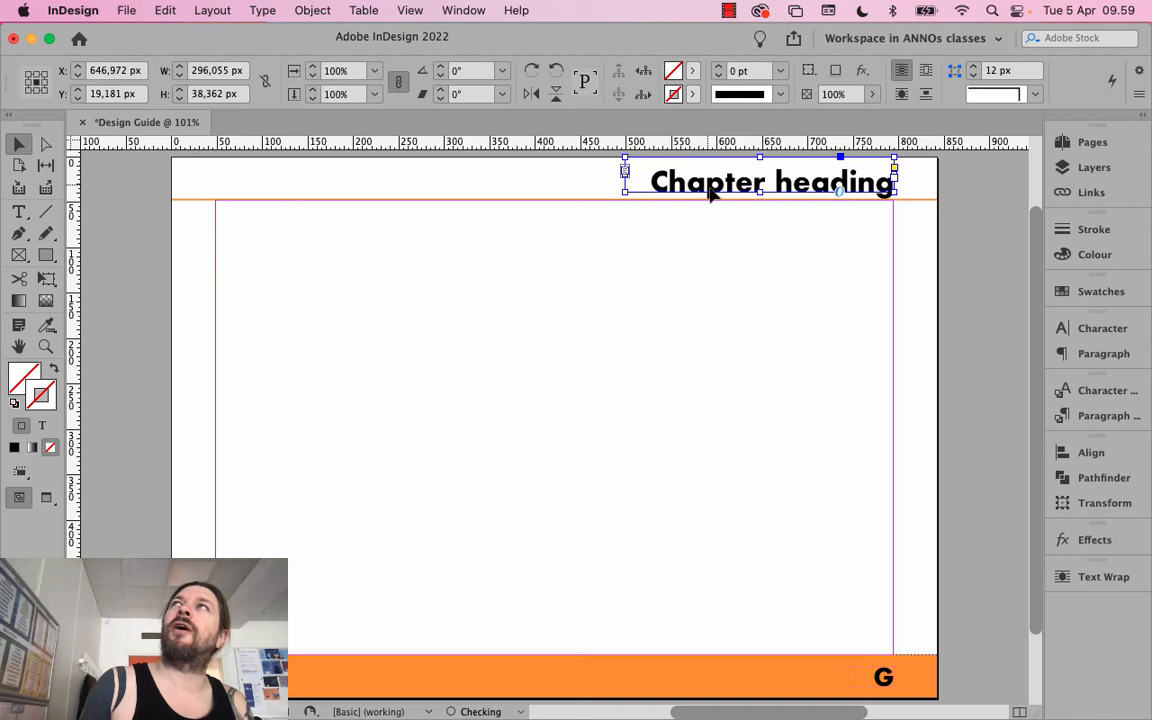
pyautogui.click(693, 356)
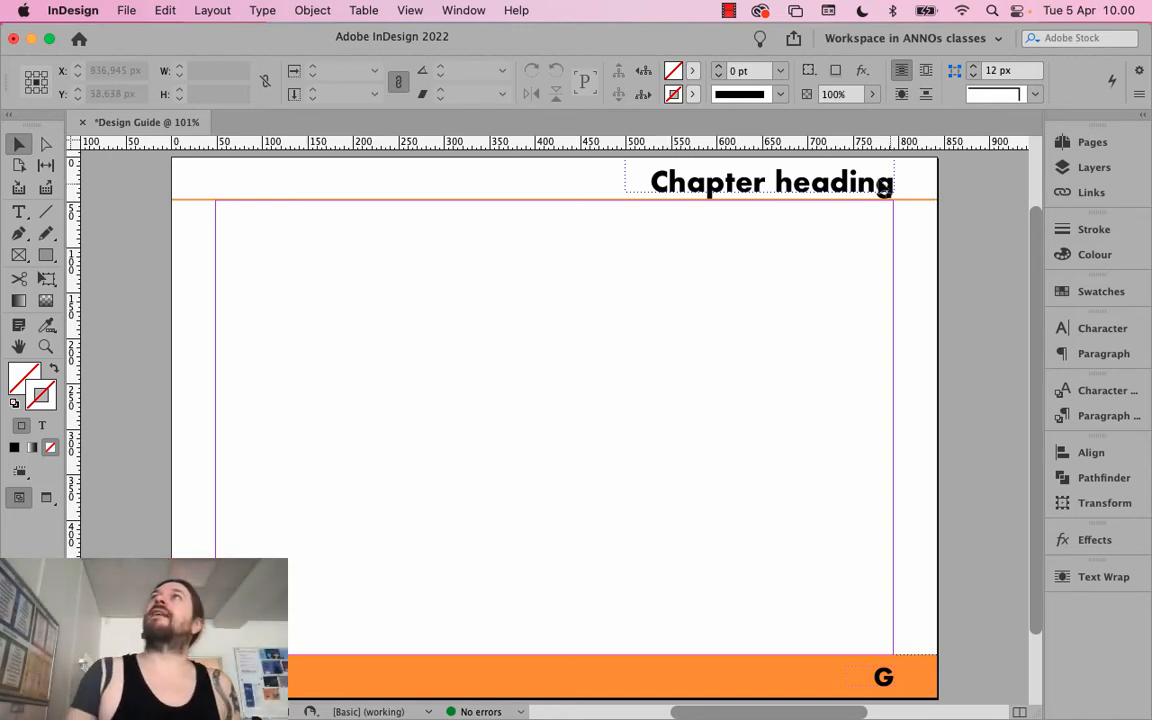
# Move the Chapter heading text frame from the Header & Footers layer to the Page number layer
pyautogui.click(885, 186)
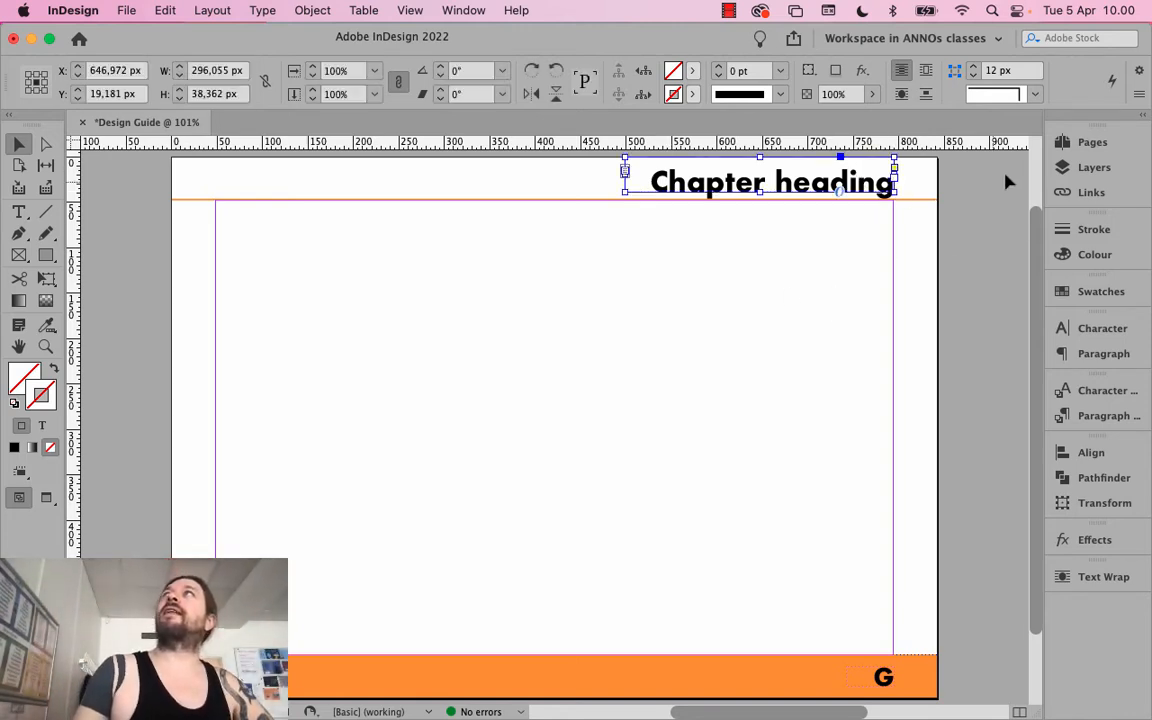
pyautogui.click(1065, 167)
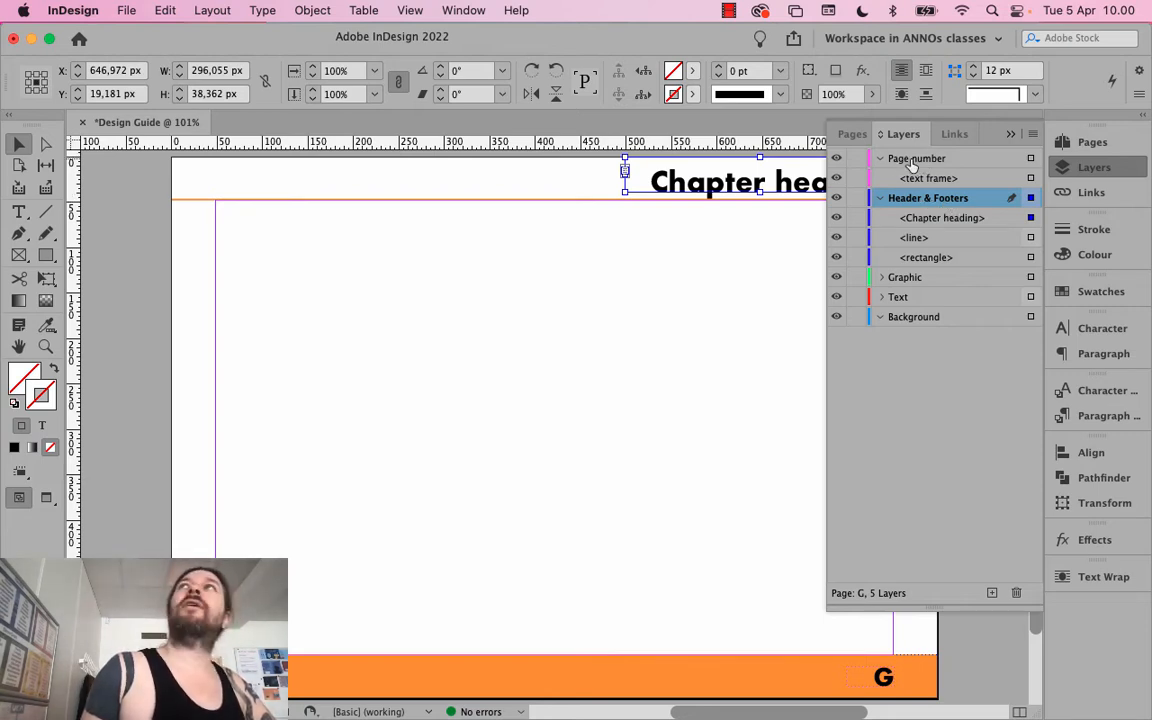
pyautogui.click(555, 200)
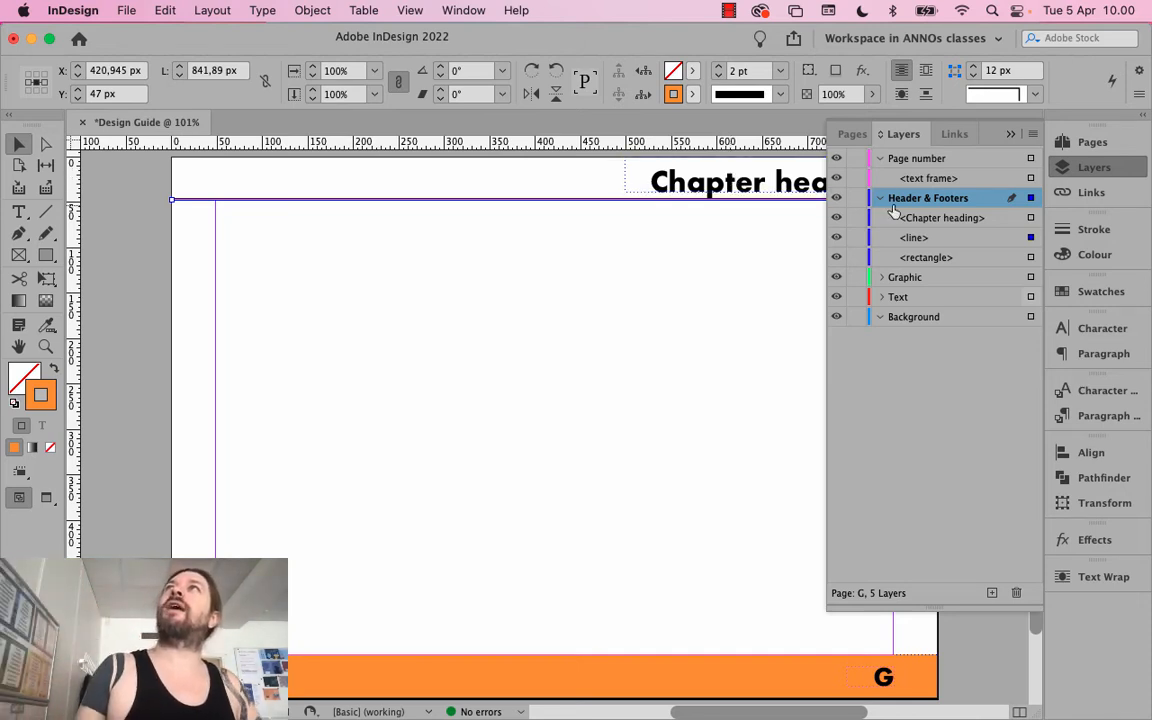
pyautogui.click(951, 218)
pyautogui.moveTo(955, 222); pyautogui.dragTo(946, 168)
# Rename the Page number layer as "Page number and chapter header"
pyautogui.doubleClick(918, 159)
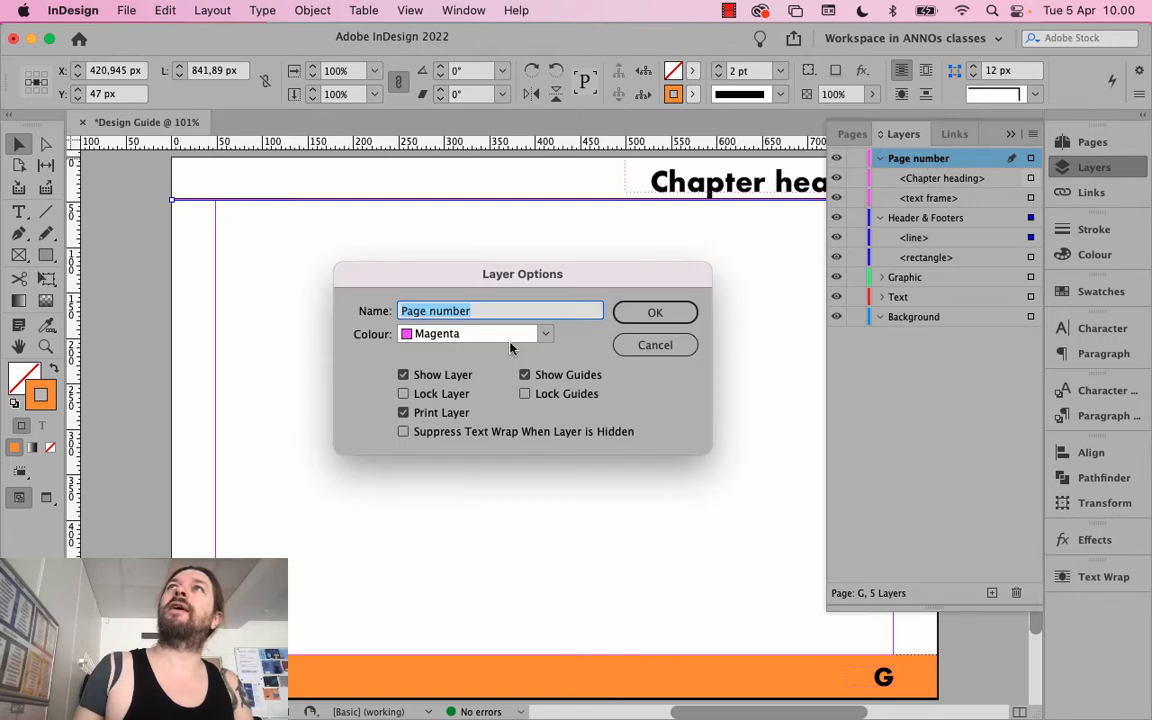
pyautogui.click(489, 310)
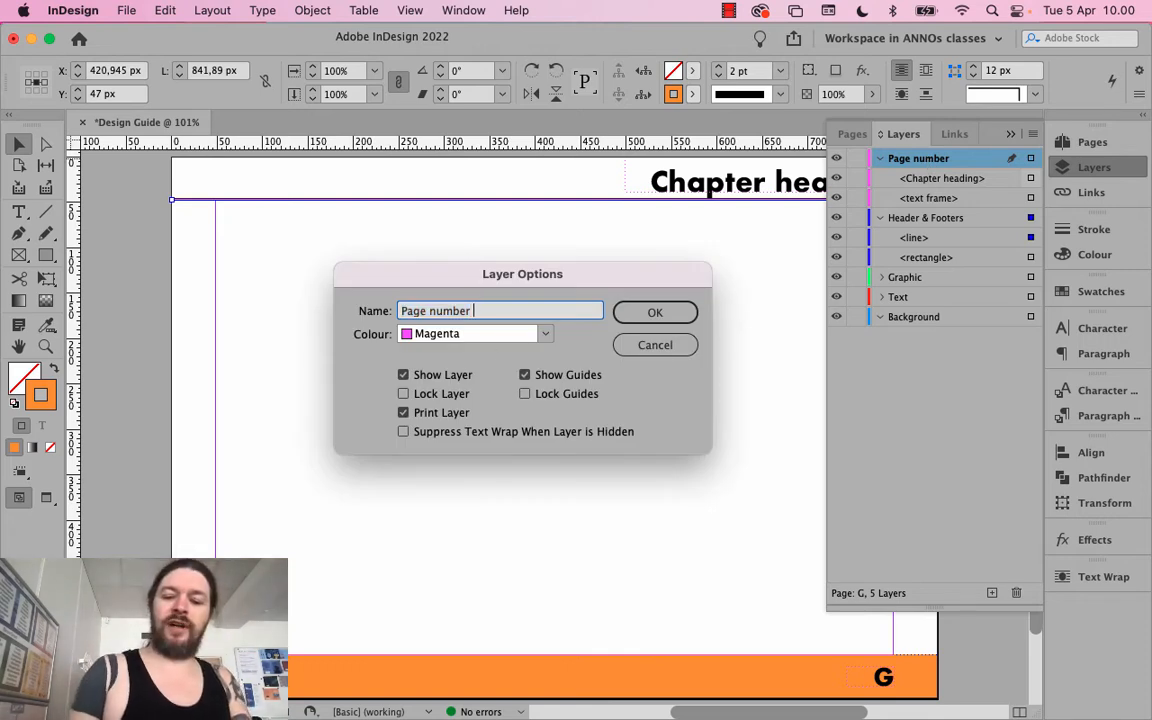
pyautogui.write('and cha')
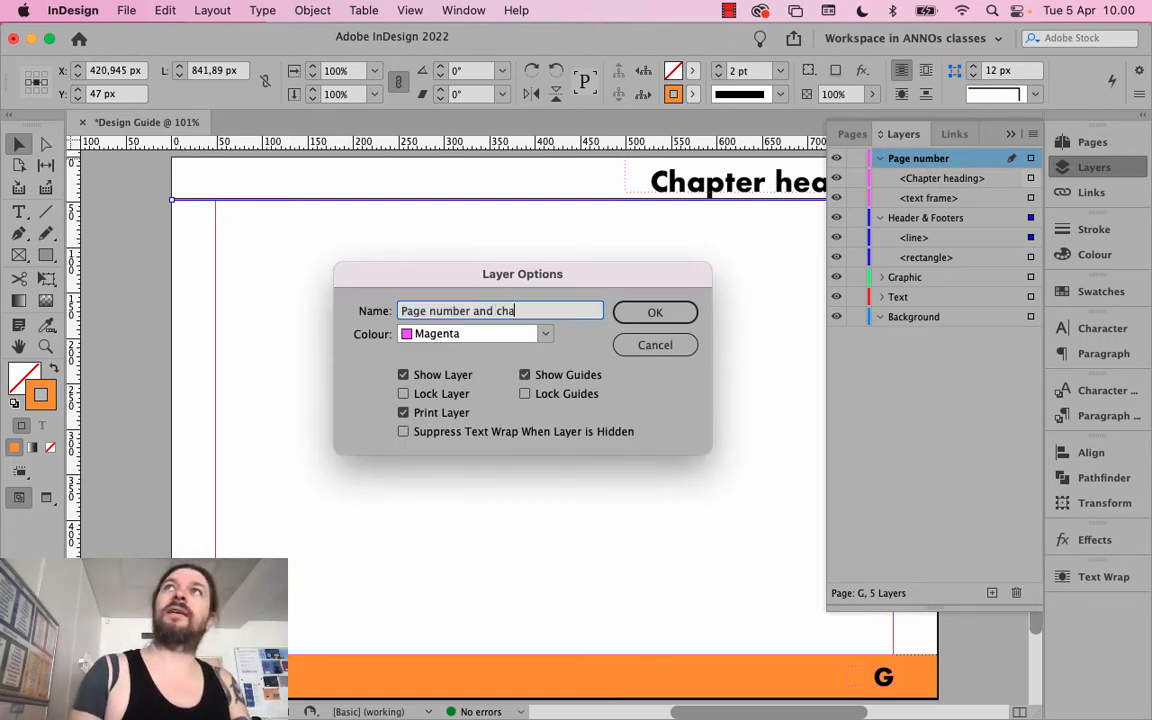
pyautogui.write('pter headin')
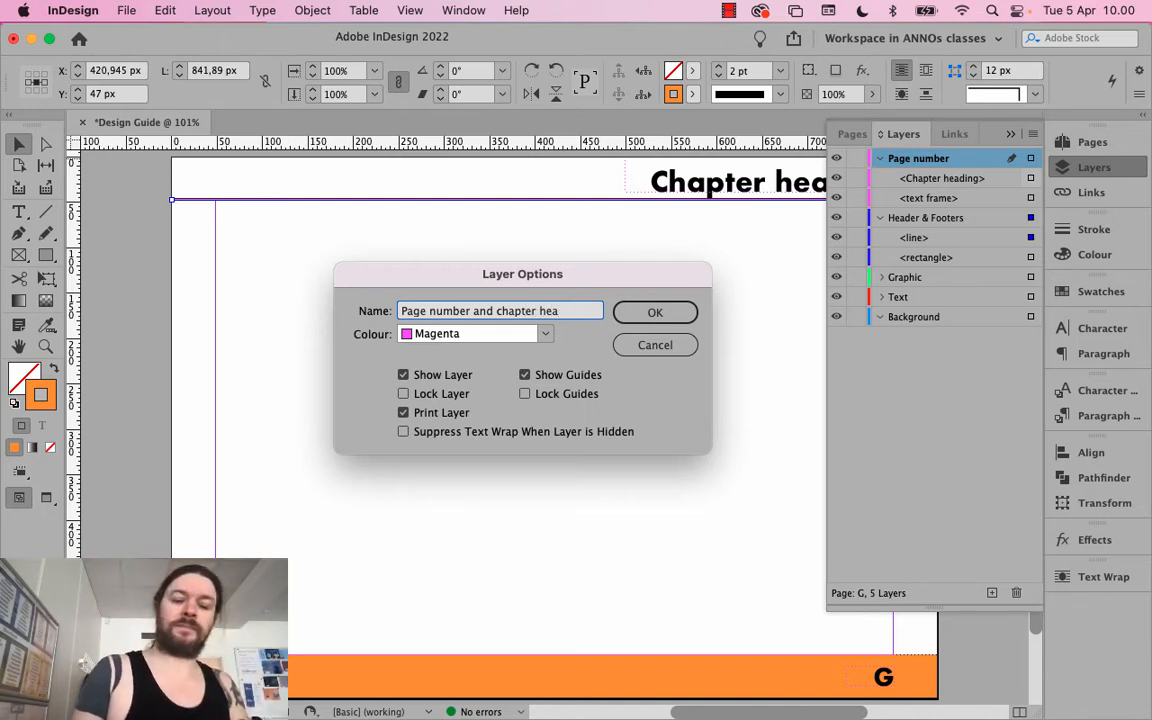
pyautogui.press('Return')
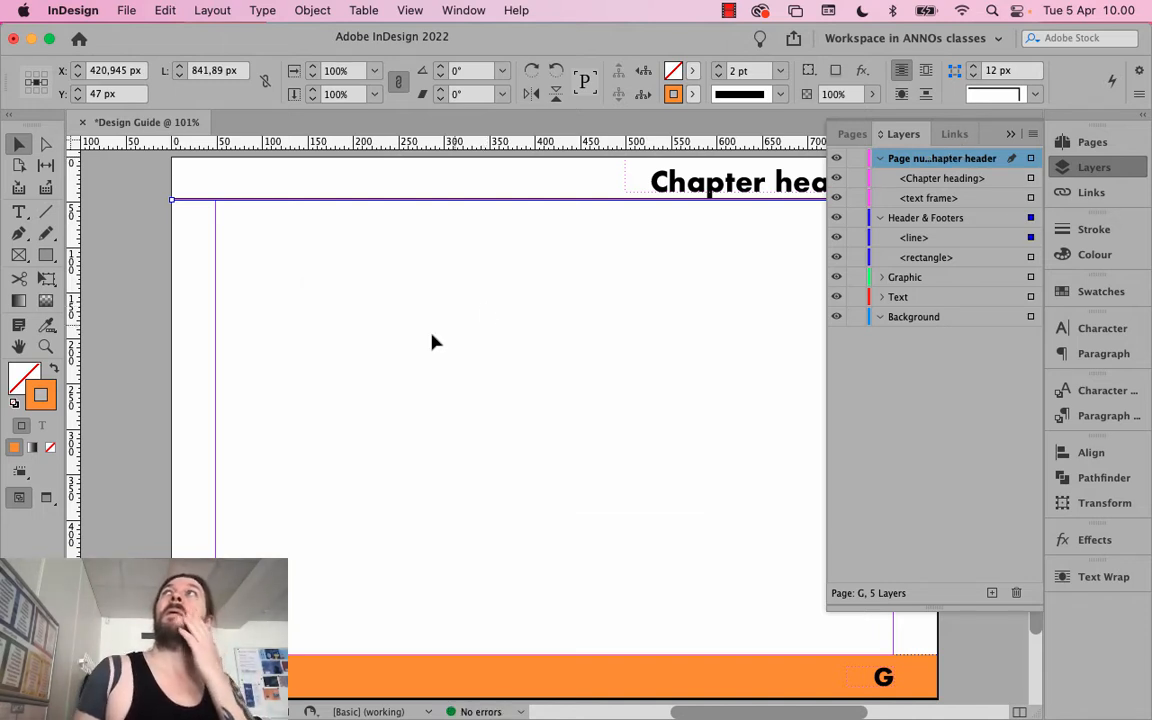
# Check the Chapter heading frame's layer assignment and collapse the Page number and chapter header and Header & Footers layers
pyautogui.click(775, 183)
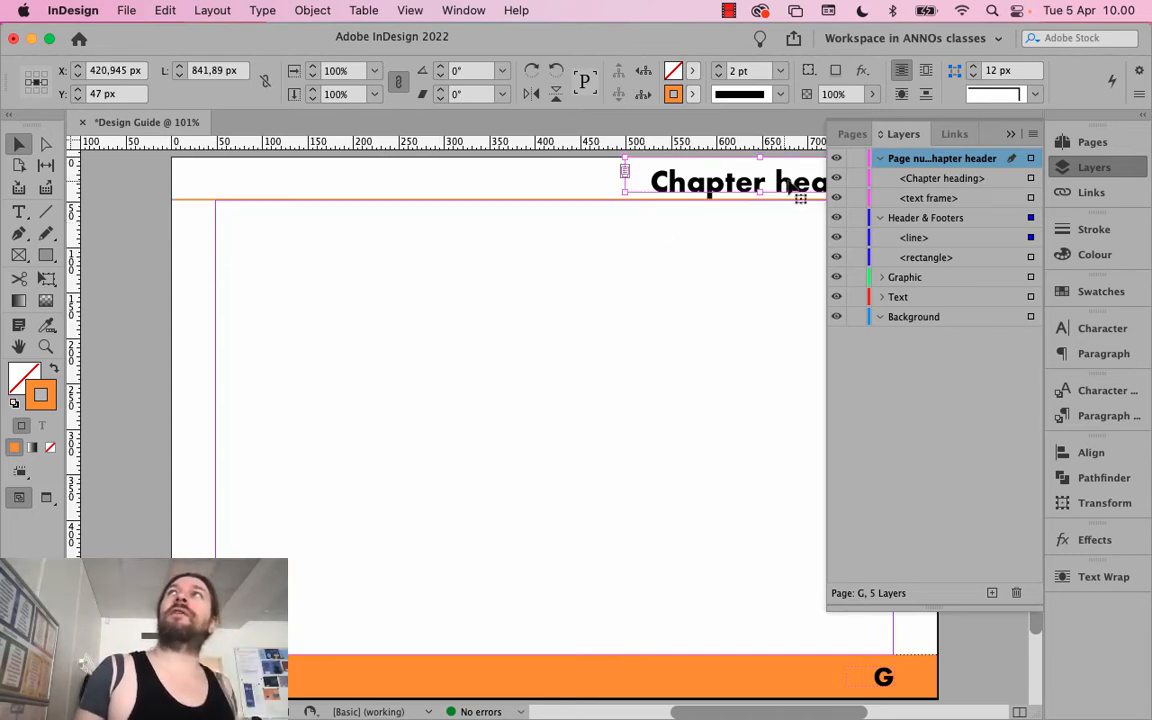
pyautogui.click(881, 158)
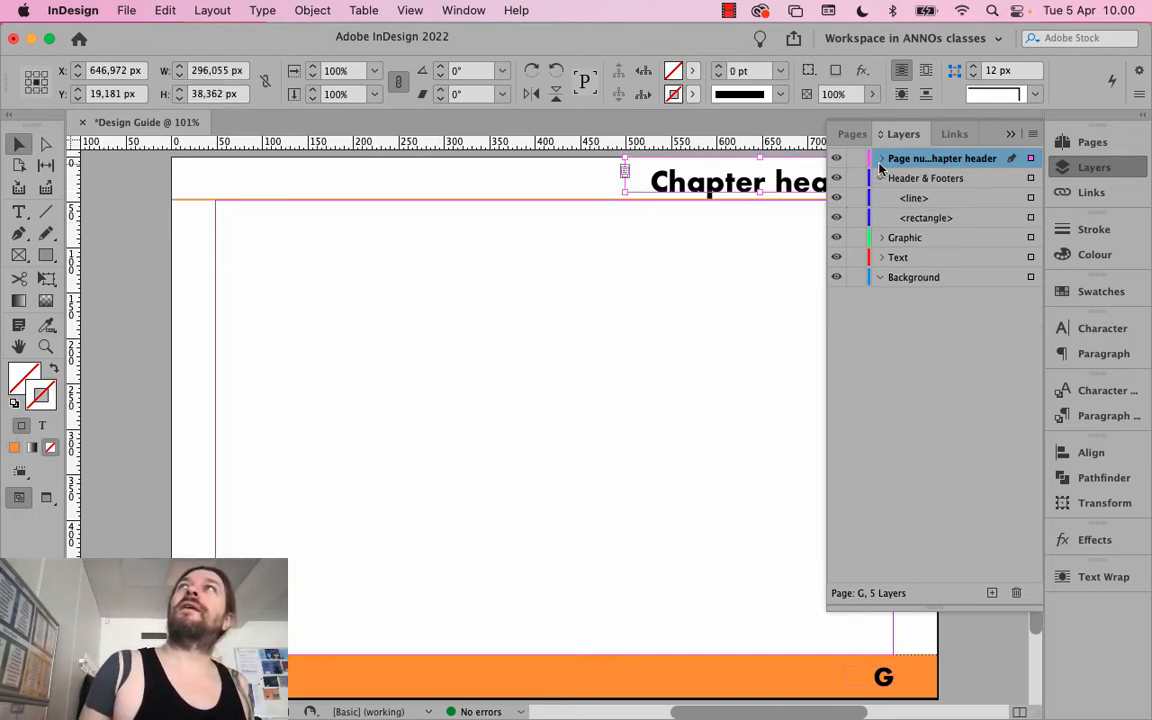
pyautogui.click(881, 178)
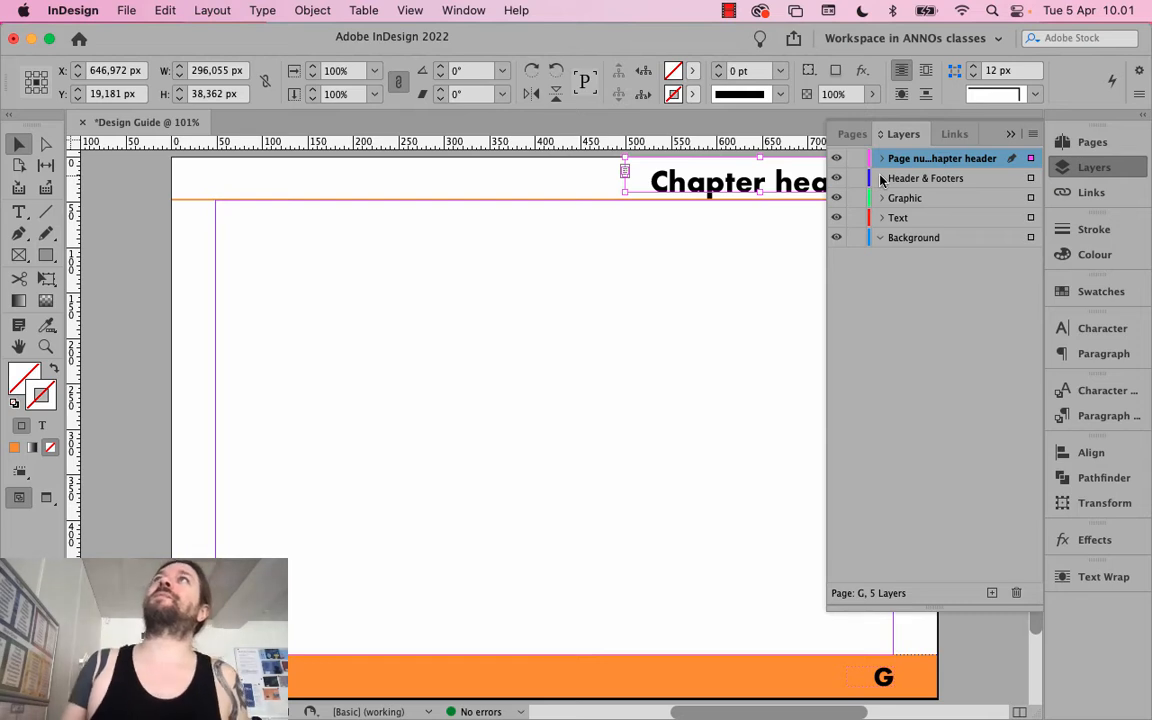
pyautogui.click(790, 236)
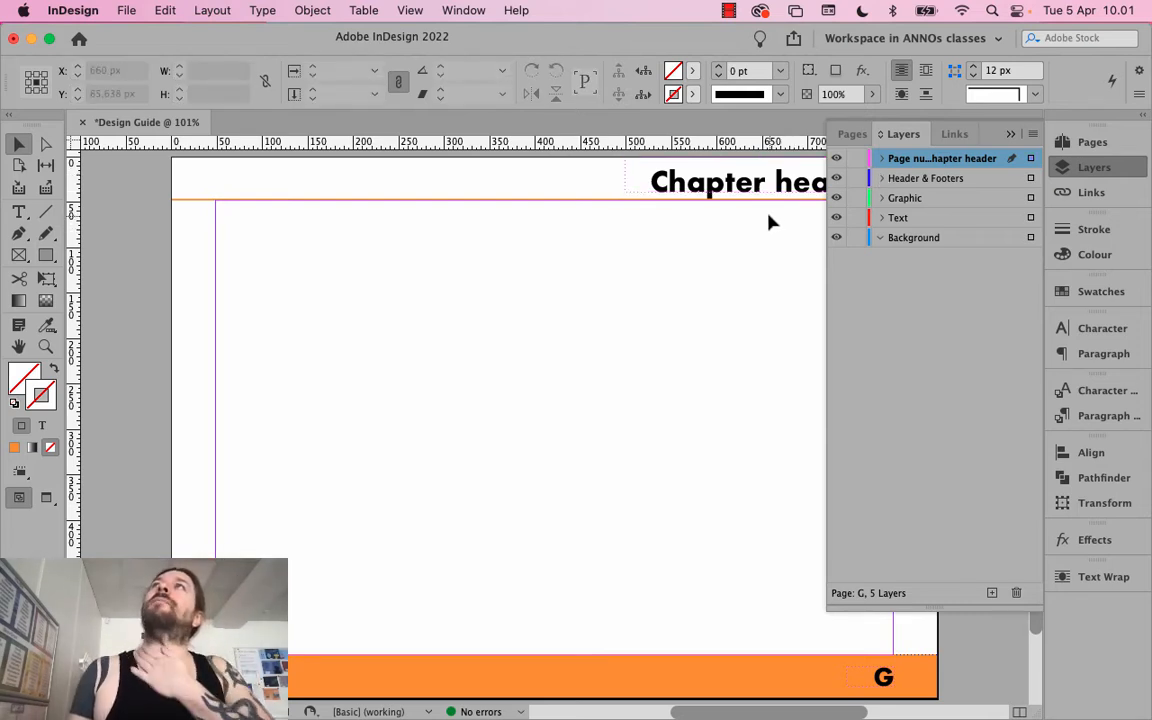
pyautogui.click(770, 195)
pyautogui.click(720, 296)
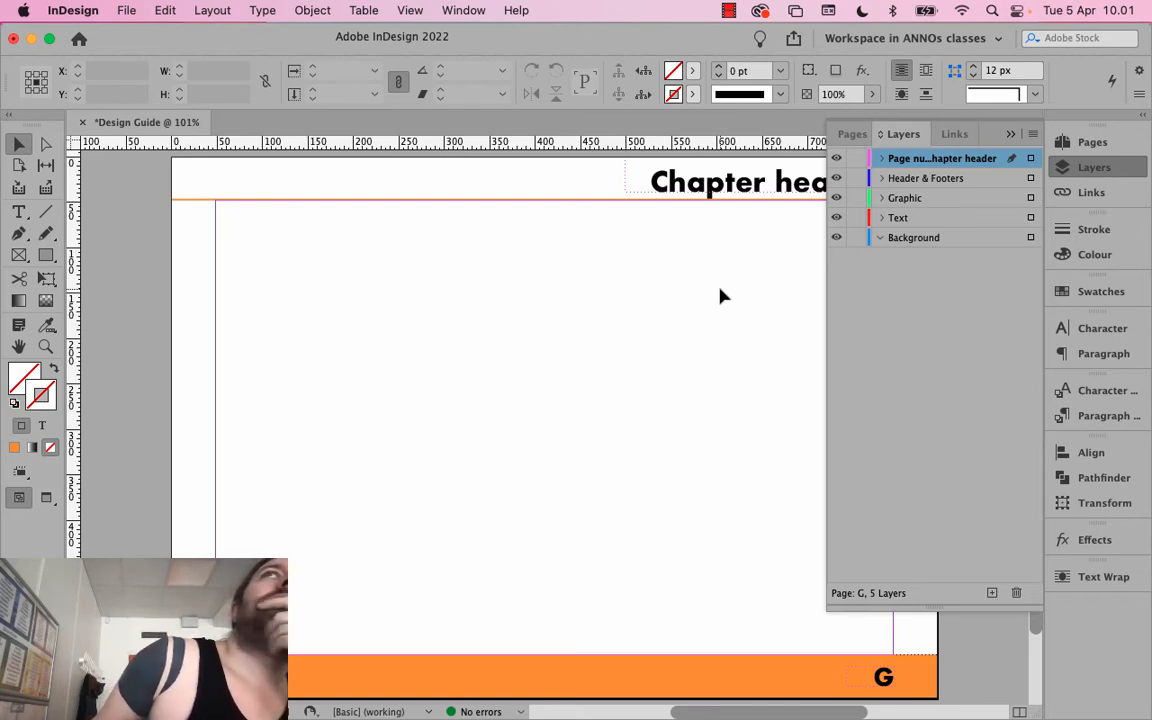
# Draw a rectangle about 747 by 499 px filling the area inside the margins and view its content type options
pyautogui.click(41, 258)
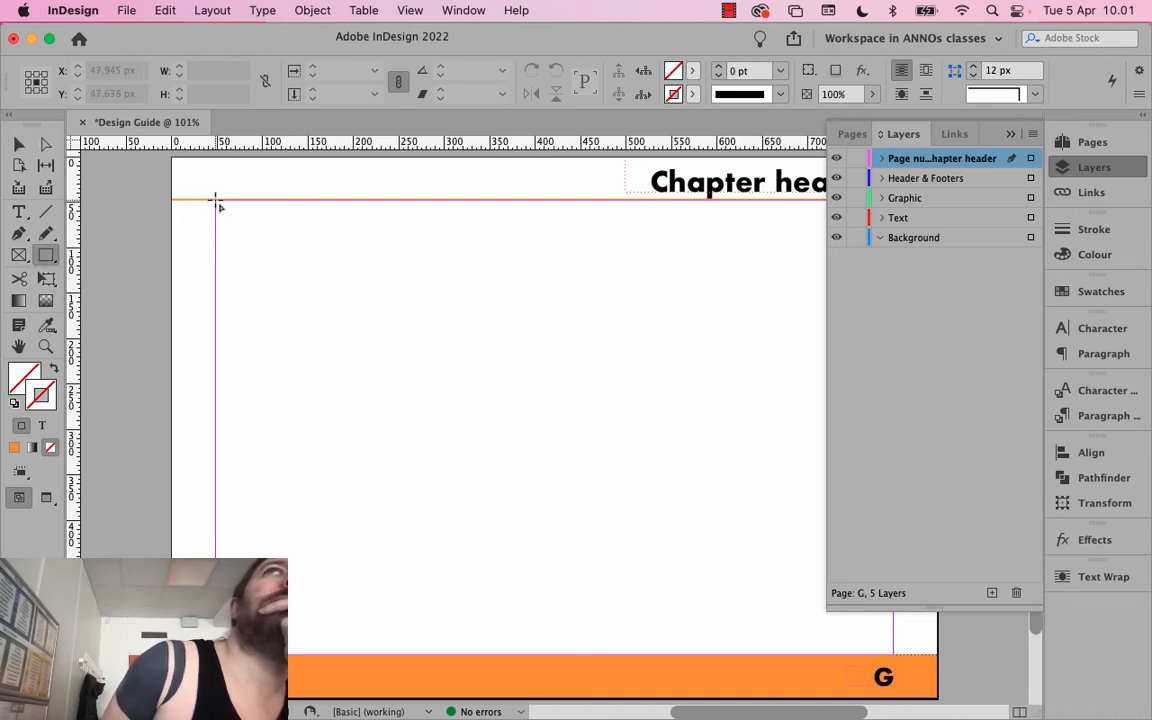
pyautogui.moveTo(215, 201); pyautogui.dragTo(893, 655)
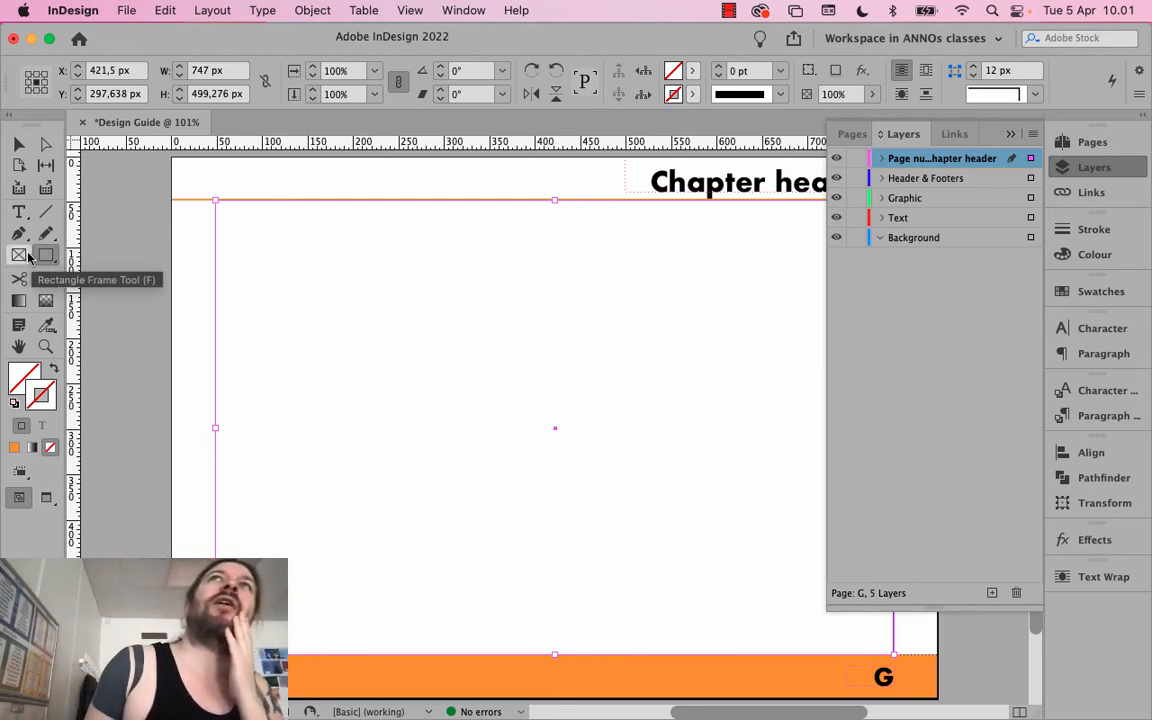
pyautogui.click(45, 256)
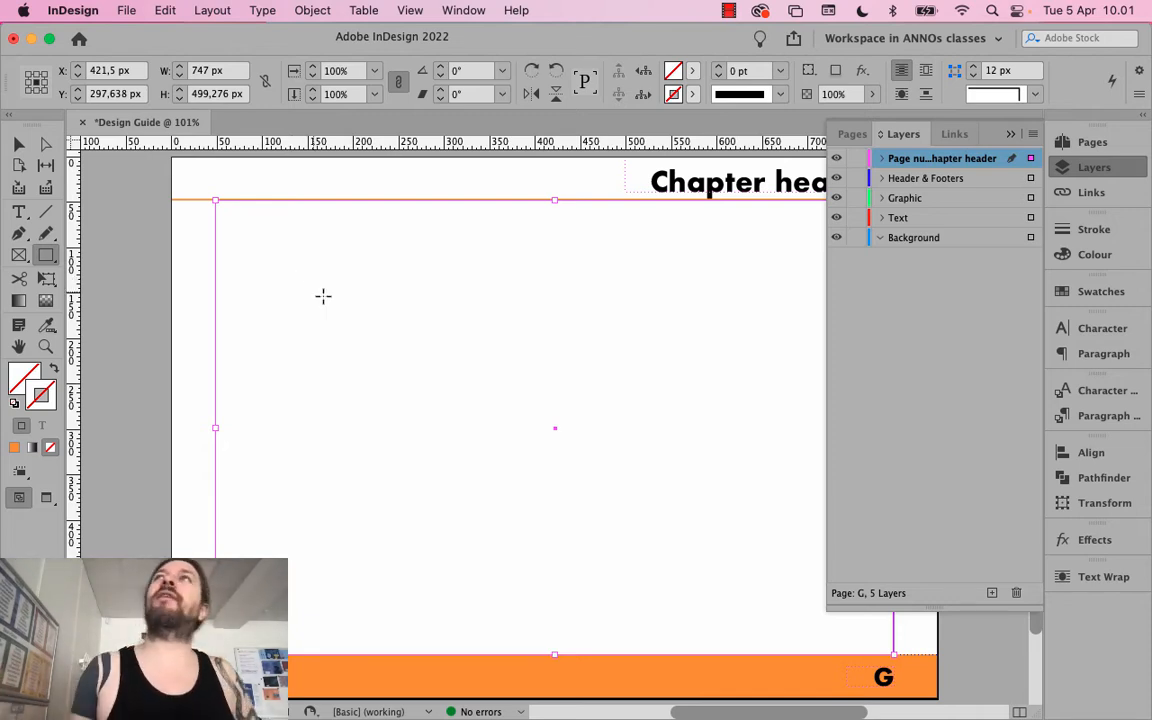
pyautogui.rightClick(371, 311)
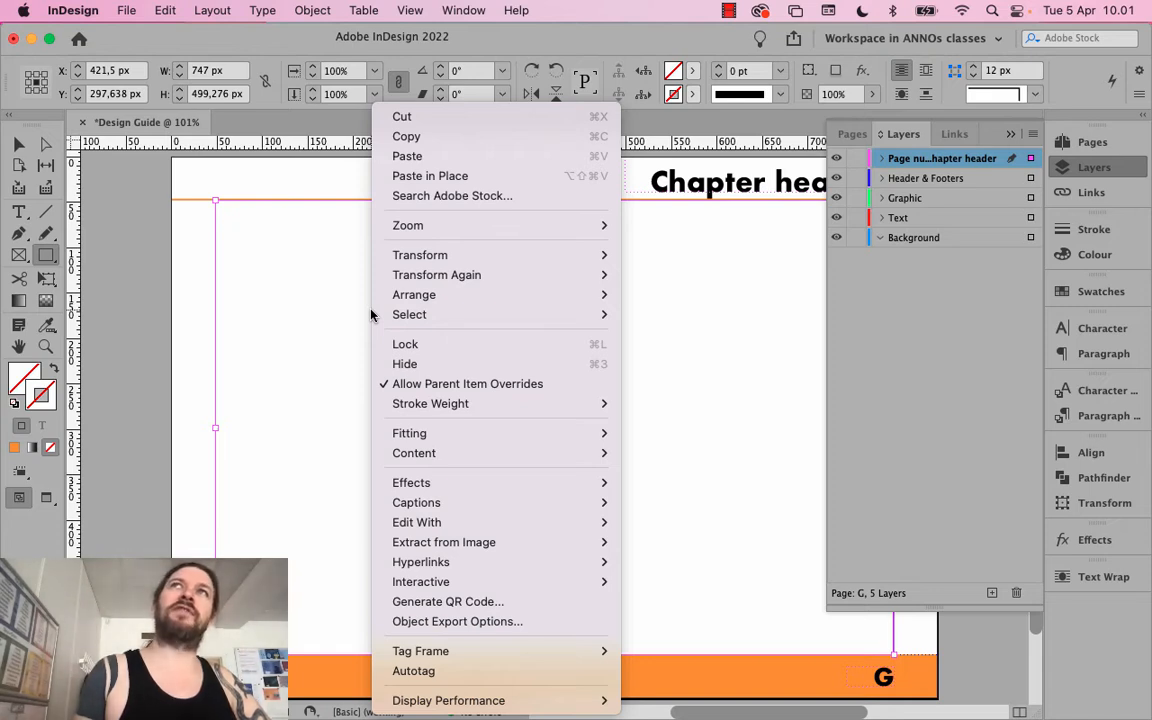
pyautogui.moveTo(375, 316)
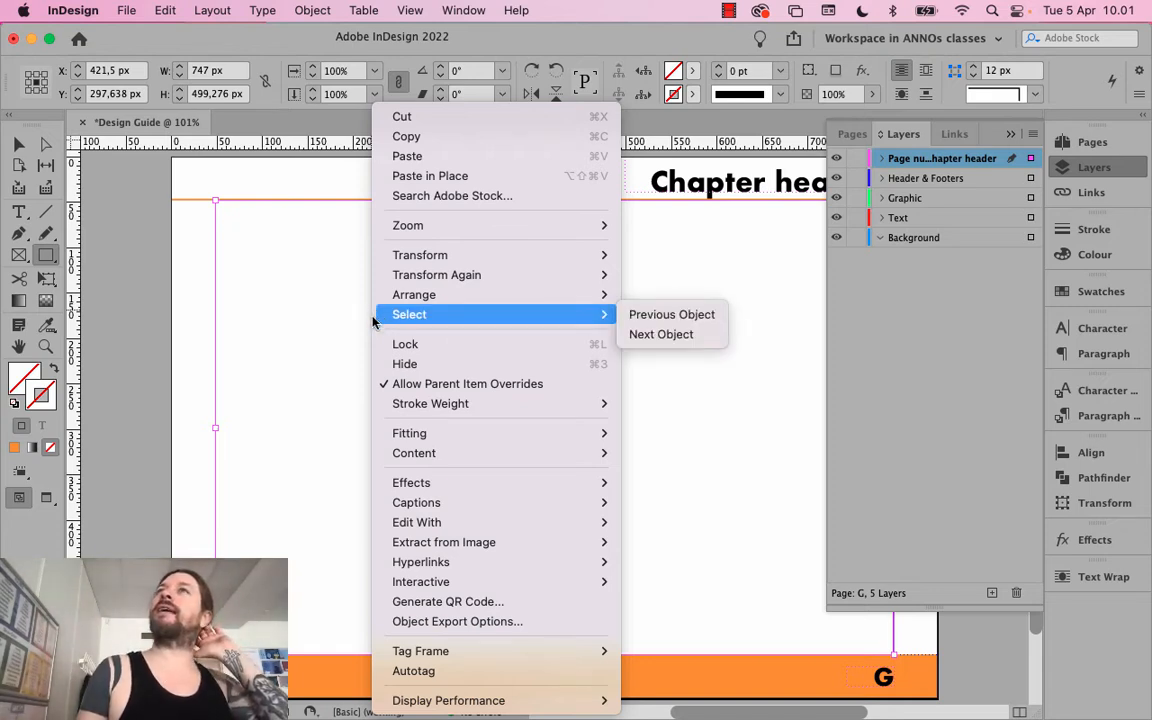
pyautogui.moveTo(396, 464)
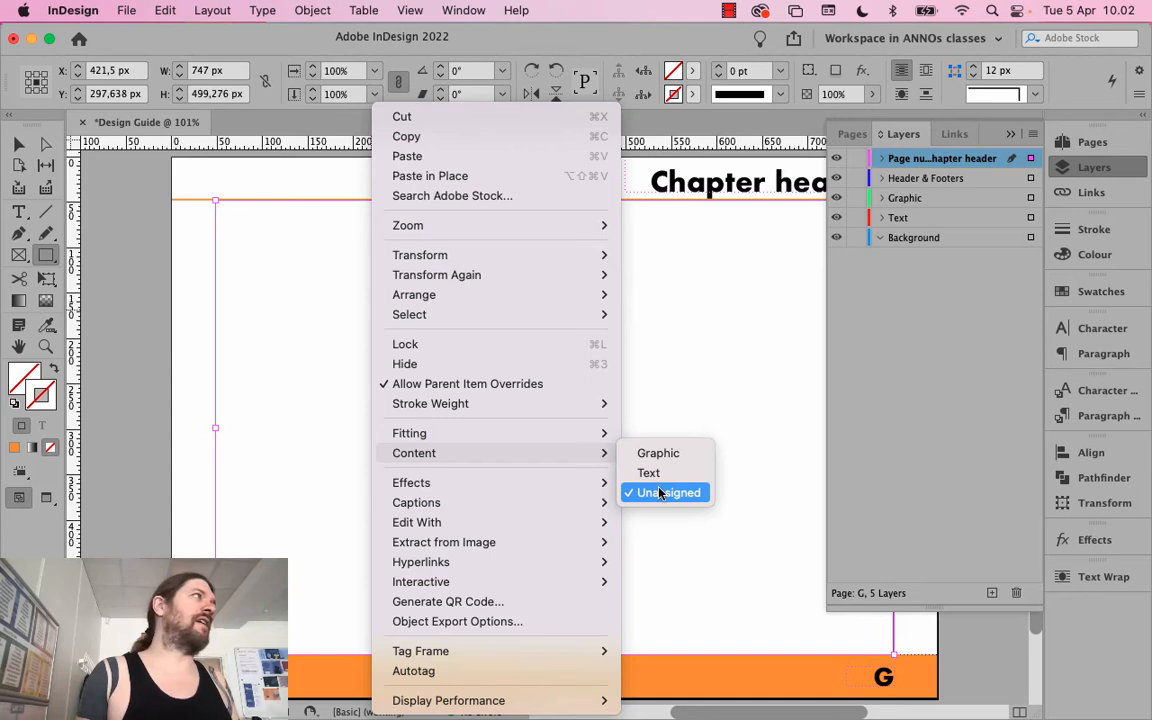
pyautogui.click(669, 408)
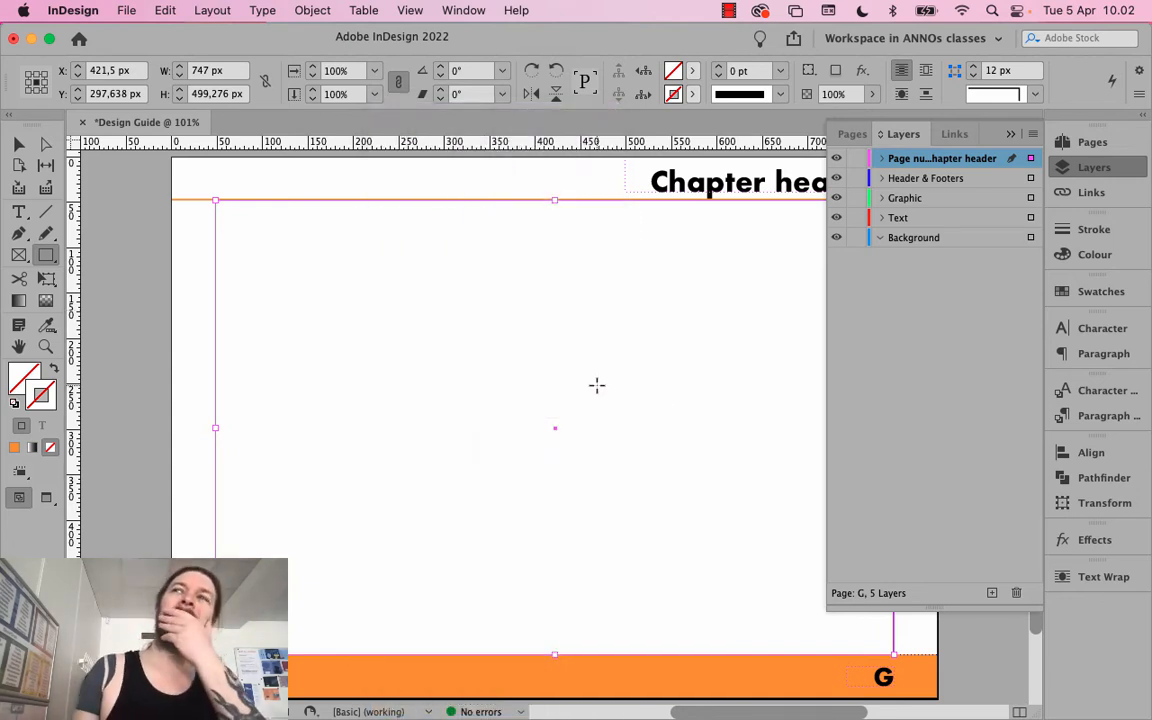
# Move the margin-sized rectangle from the Page number and chapter header layer to the Text layer
pyautogui.click(882, 163)
pyautogui.click(928, 180)
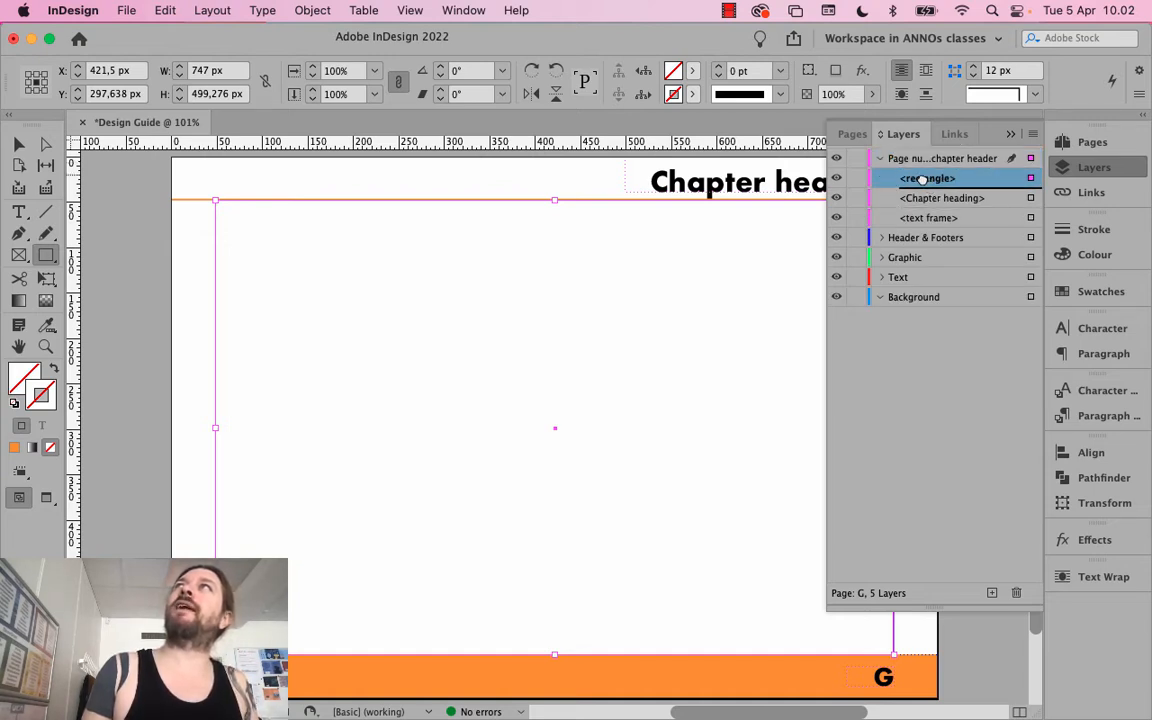
pyautogui.moveTo(928, 180); pyautogui.dragTo(920, 283)
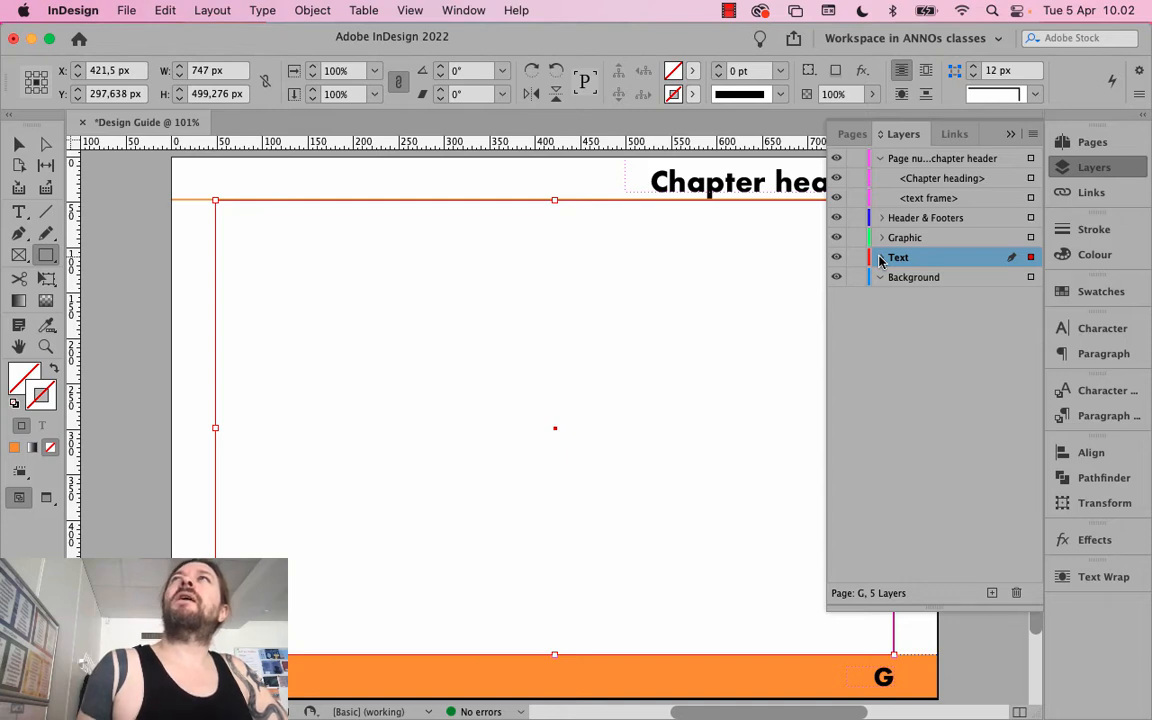
# Draw a rectangle about 842 by 499 px on the Background layer, spanning the full page width between header line and footer
pyautogui.click(890, 277)
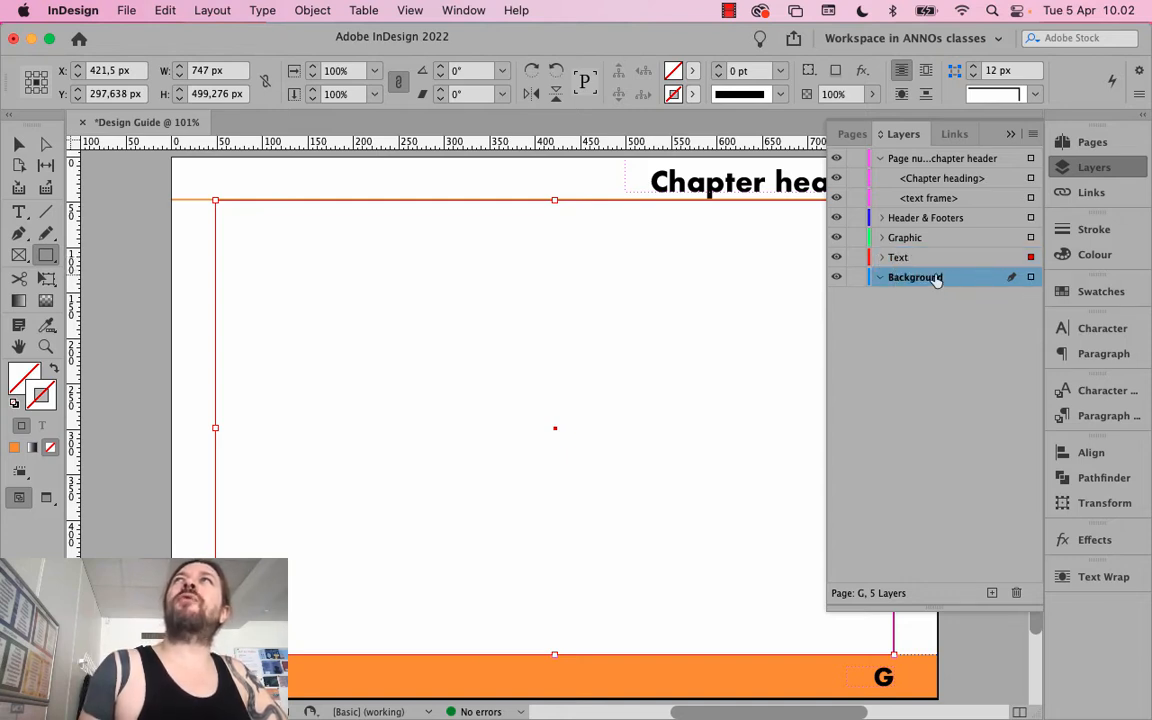
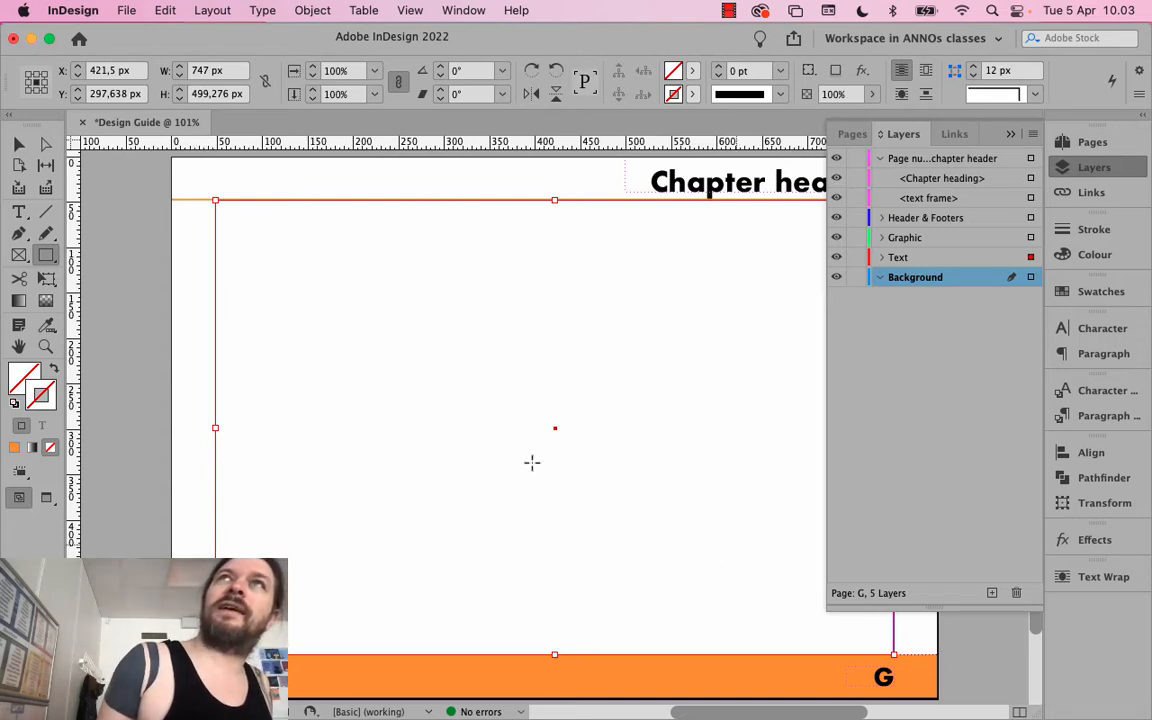
pyautogui.click(1011, 134)
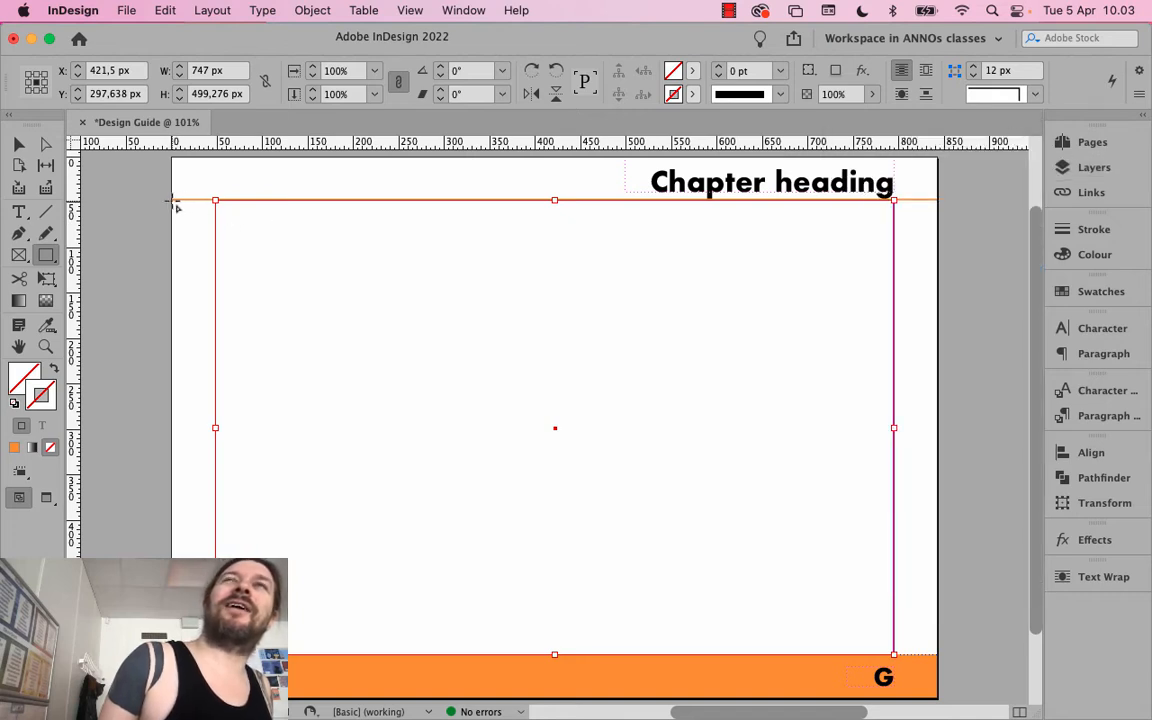
pyautogui.moveTo(174, 202); pyautogui.dragTo(938, 655)
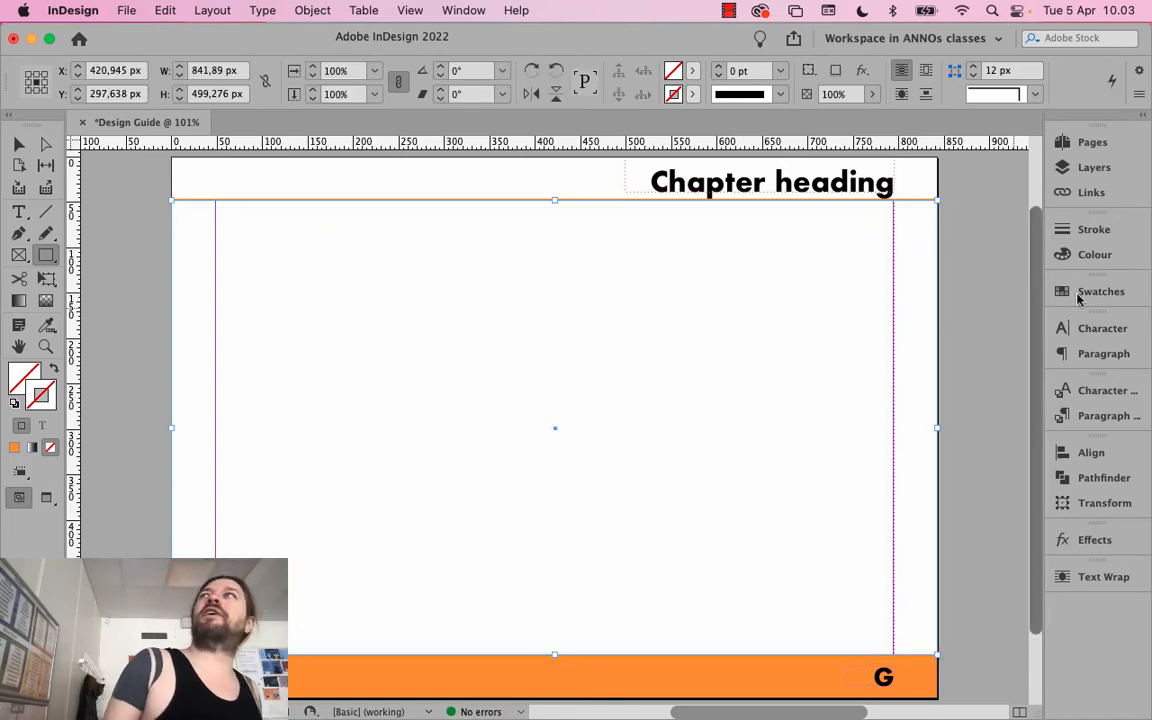
# Fill the background rectangle with Black at a 10% tint and give it no stroke
pyautogui.click(1128, 290)
pyautogui.click(884, 401)
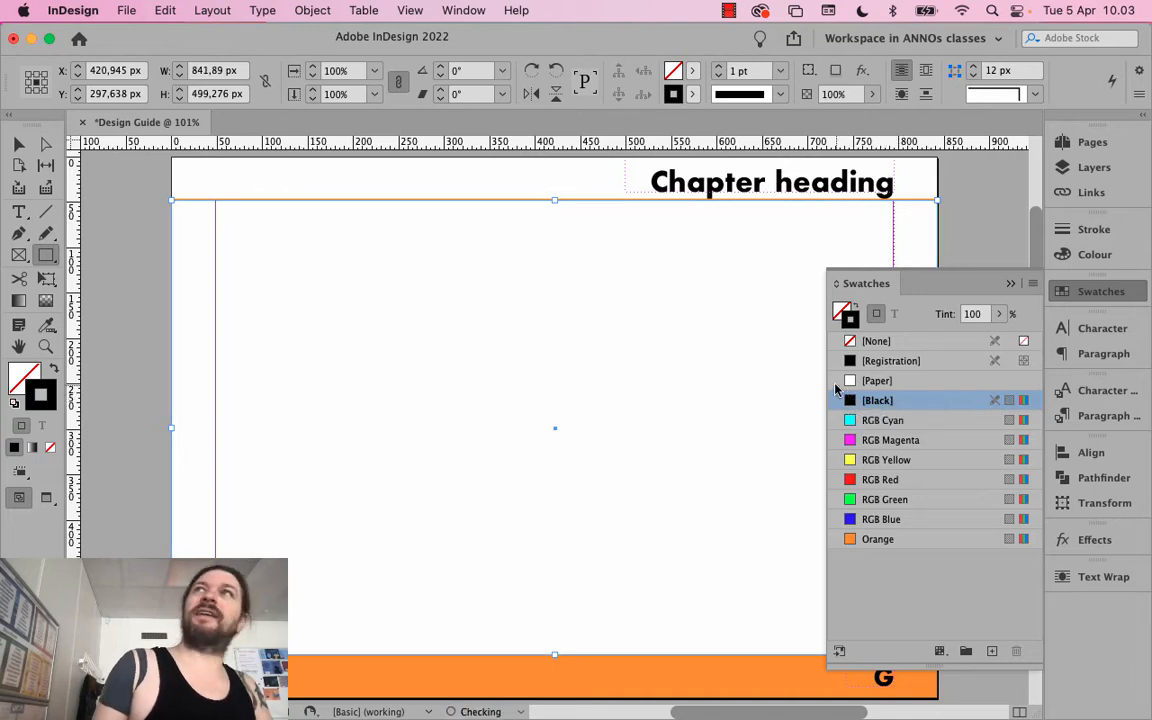
pyautogui.click(856, 341)
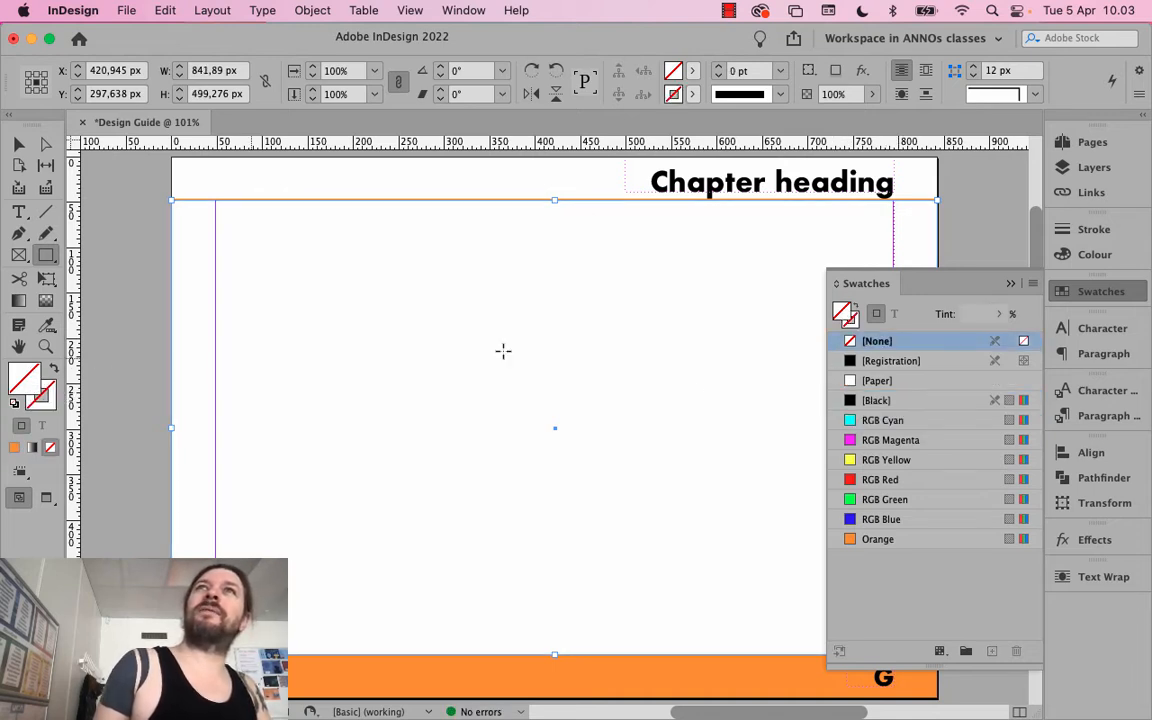
pyautogui.click(913, 400)
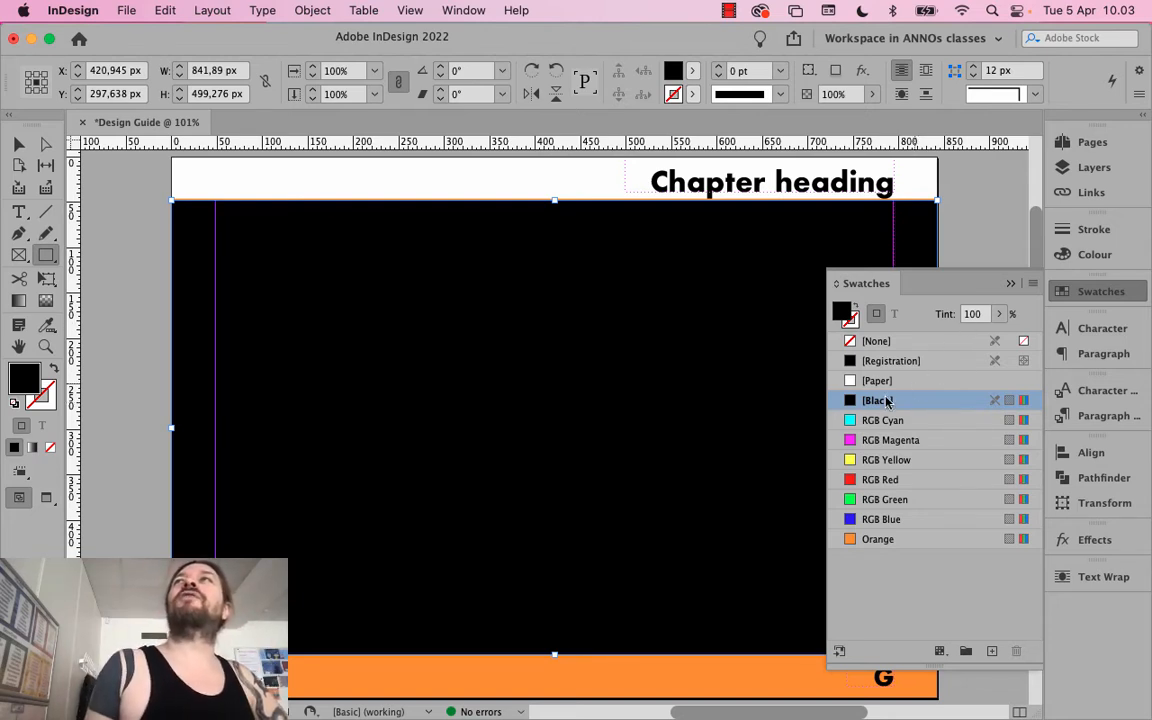
pyautogui.moveTo(998, 314); pyautogui.dragTo(913, 338)
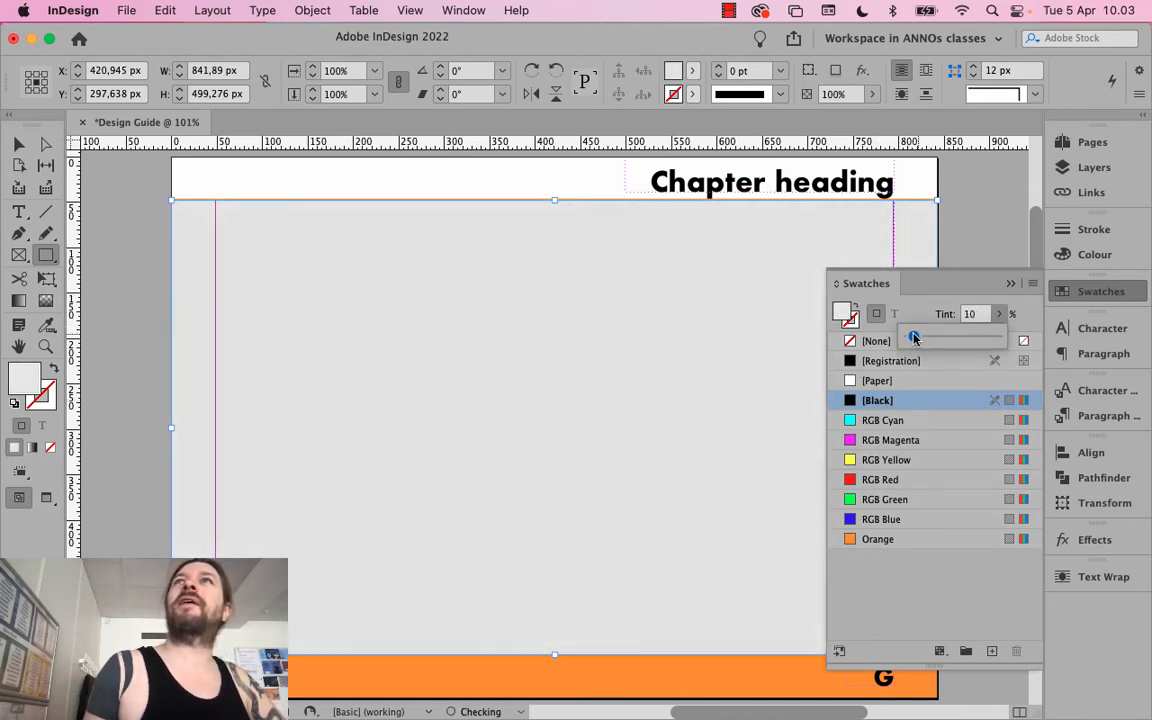
# Readjust the grey background rectangle's edges to span the full page width between header line and footer, about 842 by 499 px
pyautogui.click(1010, 284)
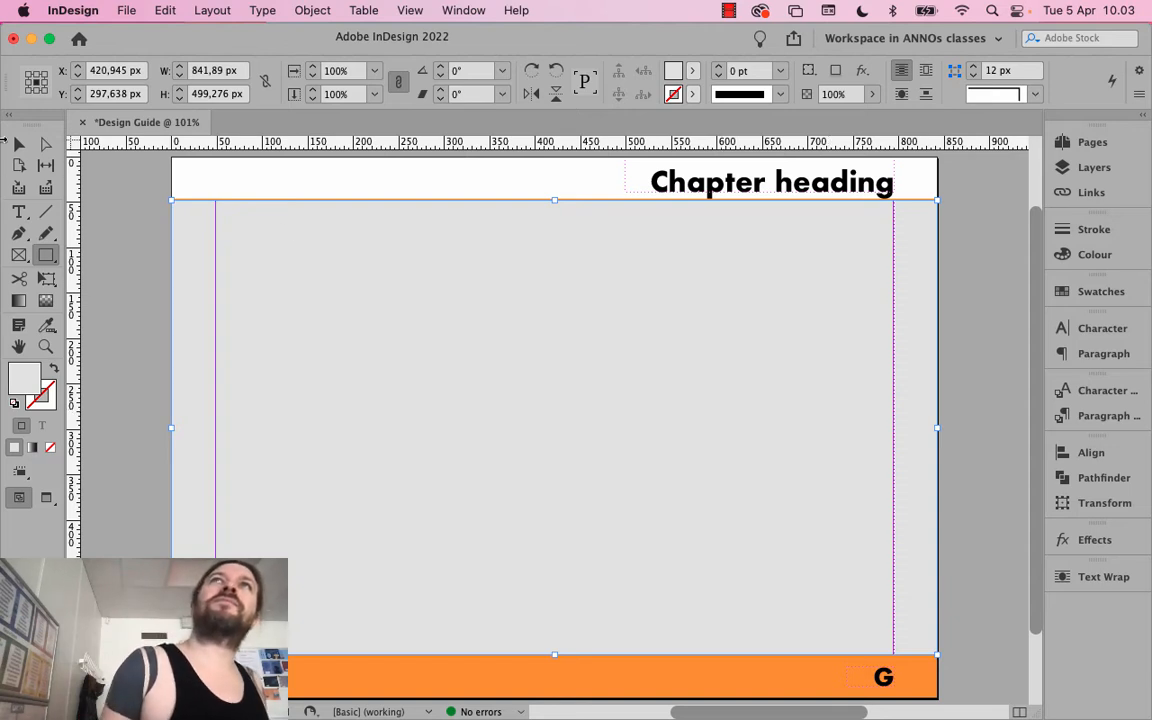
pyautogui.click(19, 144)
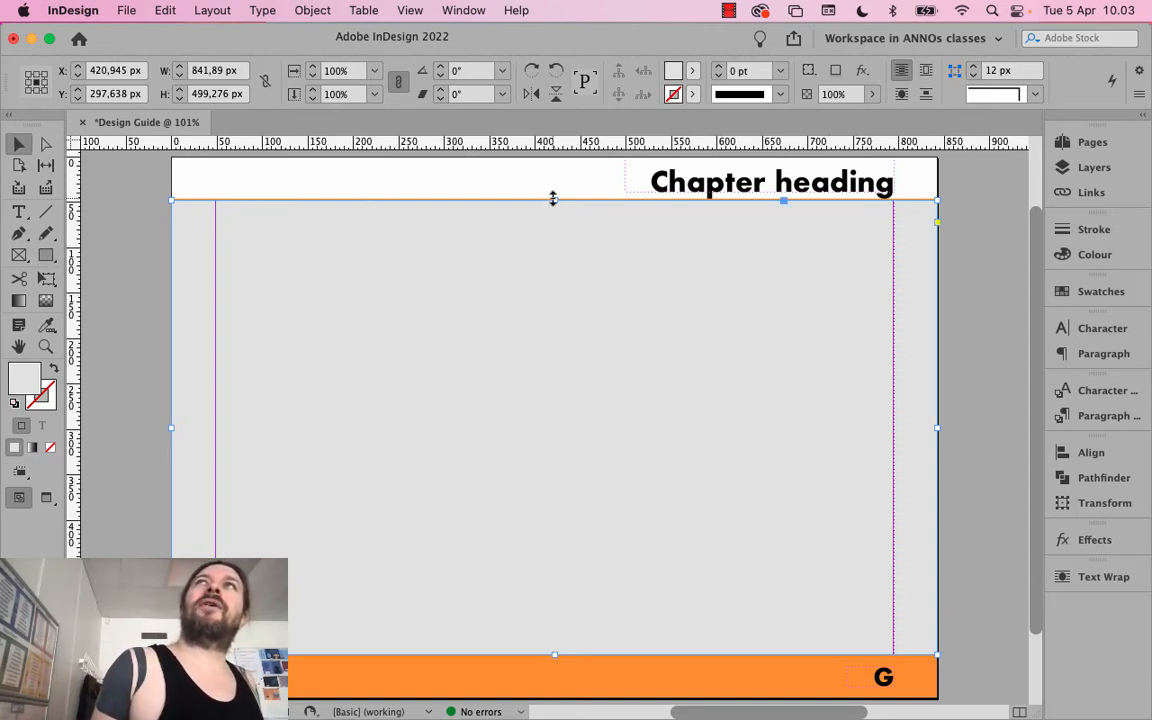
pyautogui.moveTo(553, 200)
pyautogui.mouseDown()
pyautogui.moveTo(545, 238)
pyautogui.moveTo(558, 200)
pyautogui.mouseUp()
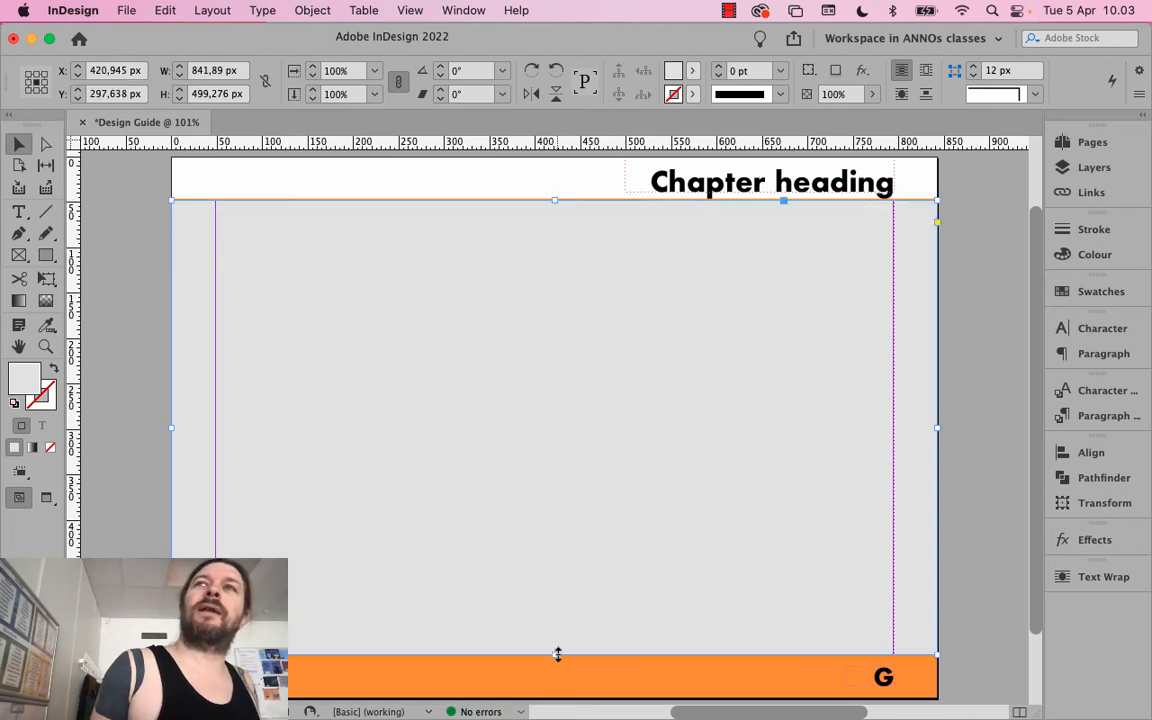
pyautogui.moveTo(558, 655)
pyautogui.mouseDown()
pyautogui.moveTo(559, 598)
pyautogui.moveTo(559, 655)
pyautogui.mouseUp()
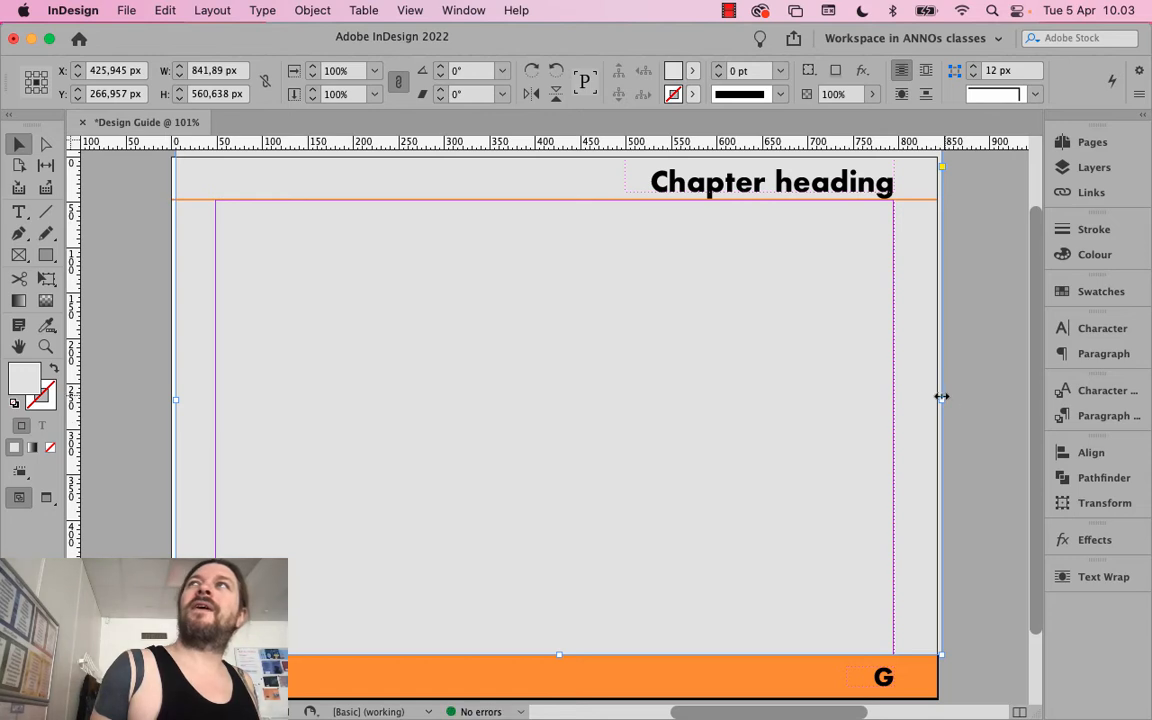
pyautogui.moveTo(941, 399)
pyautogui.mouseDown()
pyautogui.moveTo(846, 398)
pyautogui.moveTo(938, 402)
pyautogui.mouseUp()
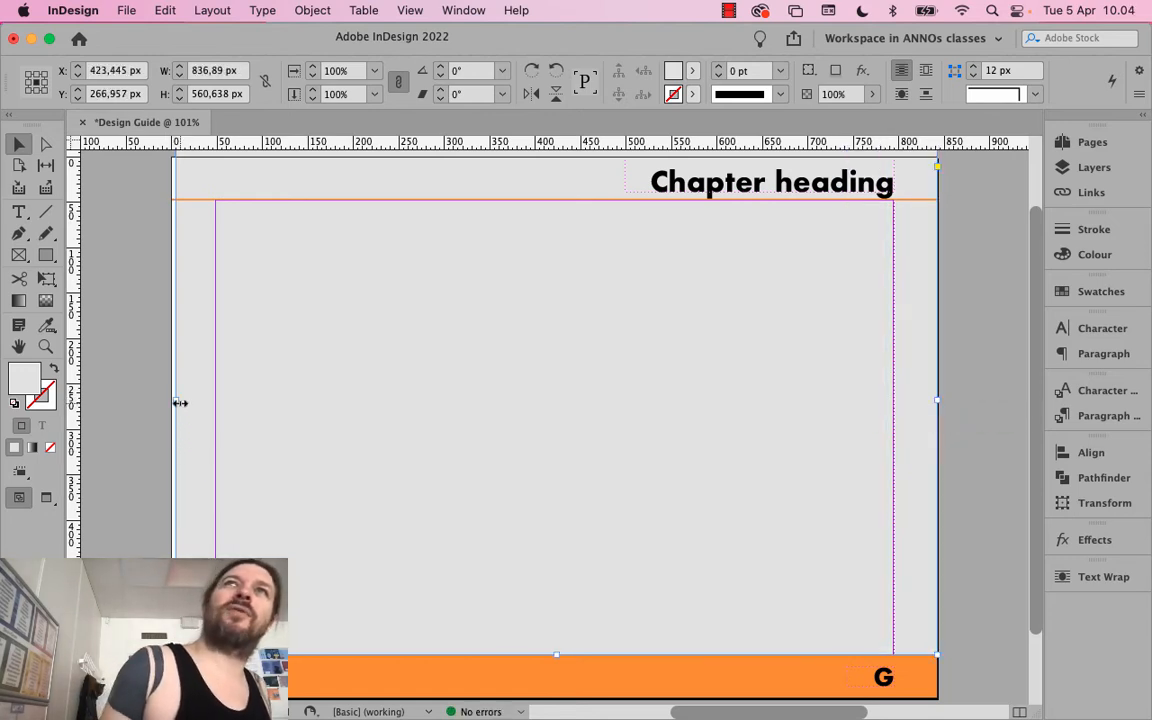
pyautogui.moveTo(180, 399)
pyautogui.mouseDown()
pyautogui.moveTo(234, 406)
pyautogui.moveTo(171, 398)
pyautogui.mouseUp()
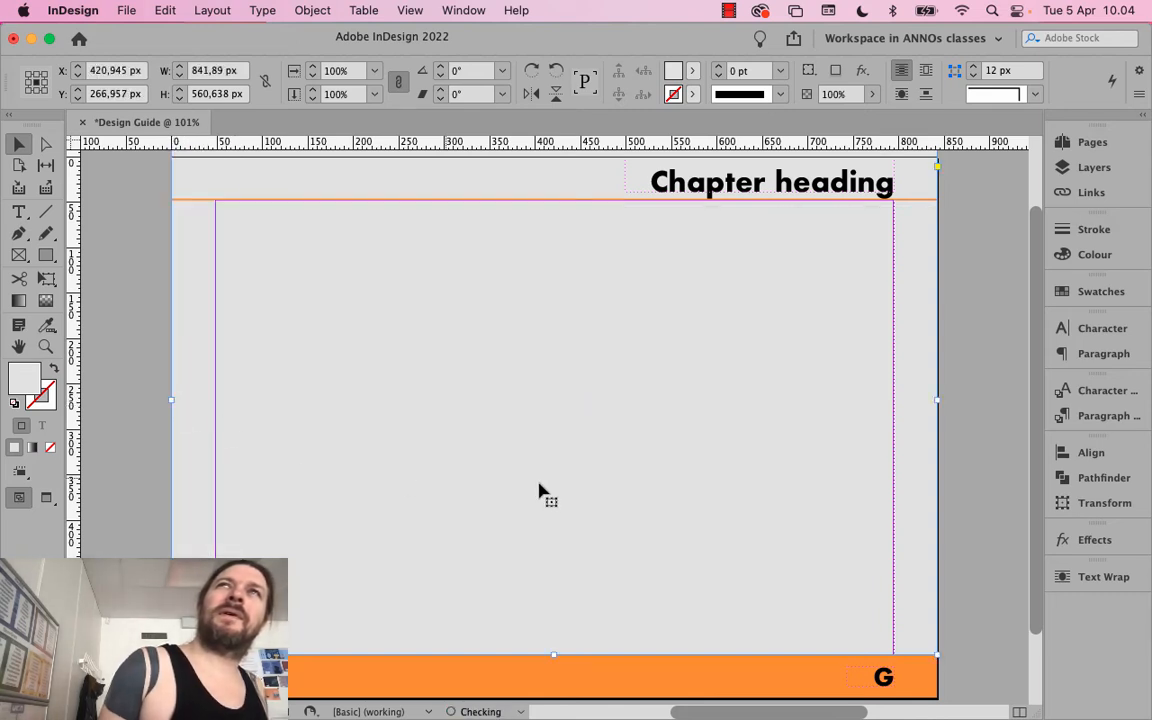
pyautogui.click(966, 466)
pyautogui.click(921, 463)
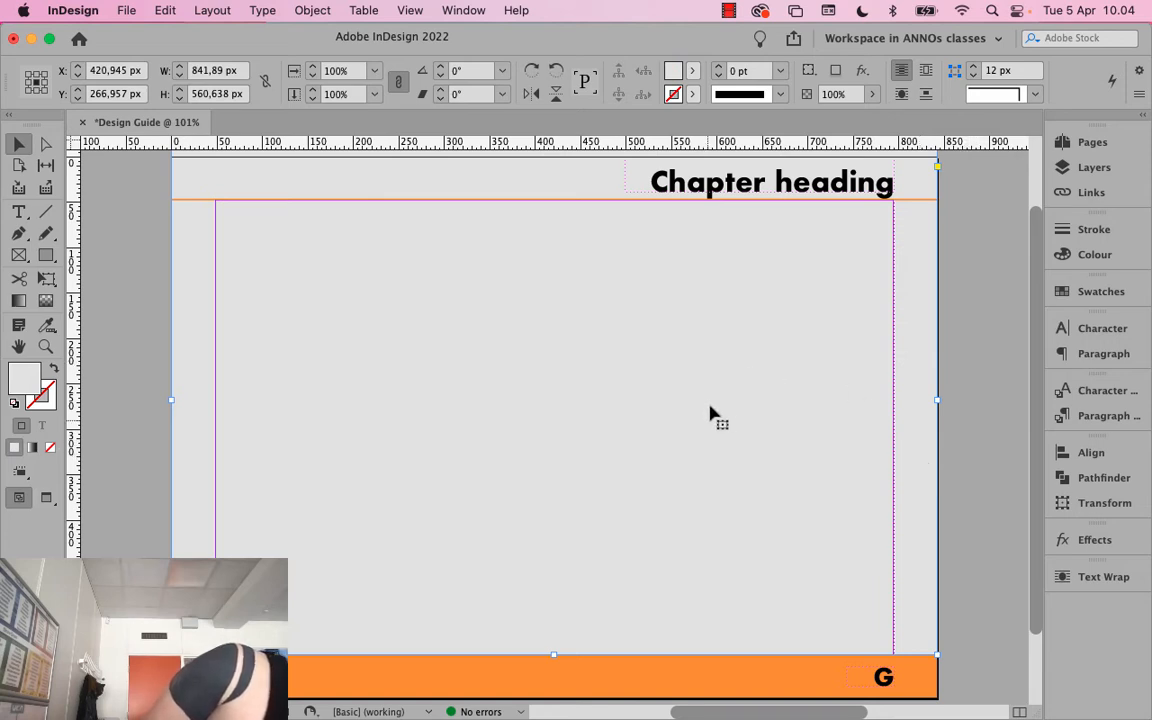
pyautogui.scroll(2, 707, 458)
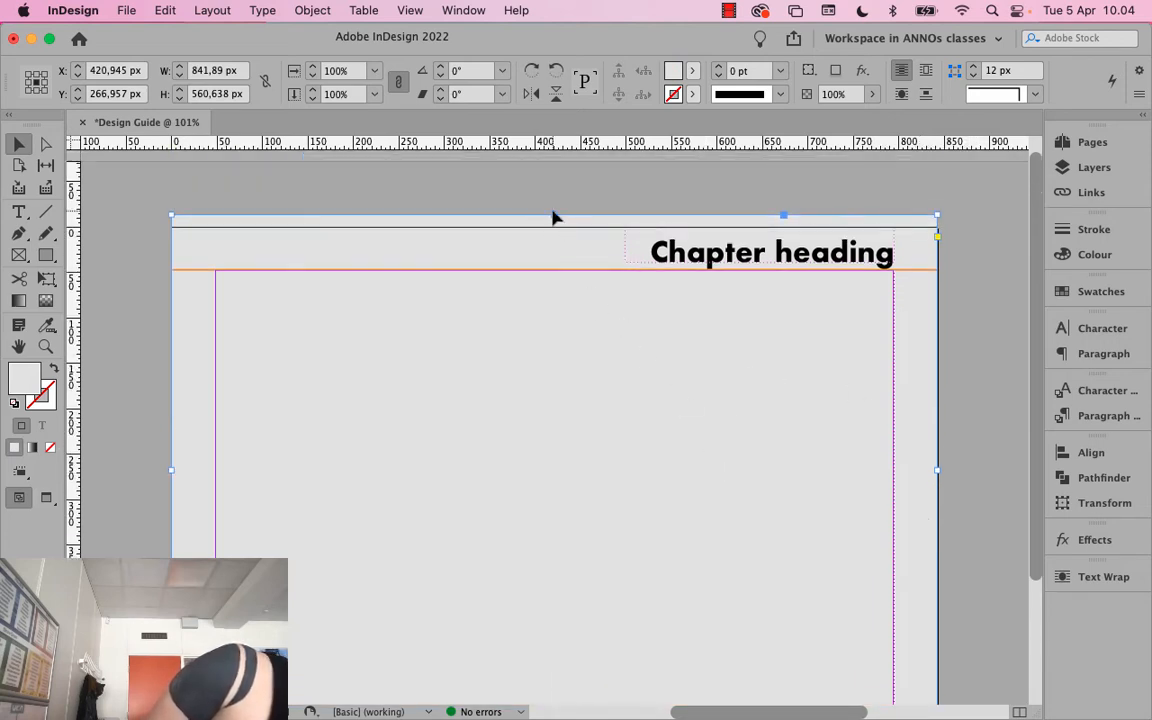
pyautogui.moveTo(553, 214); pyautogui.dragTo(556, 270)
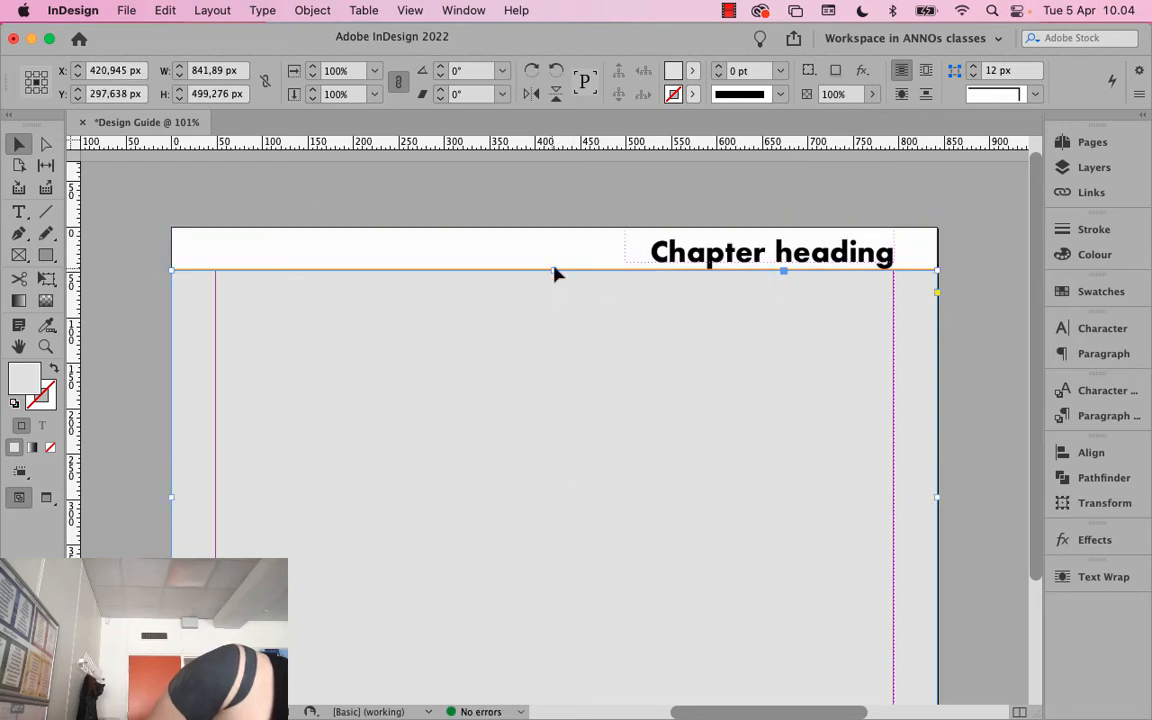
pyautogui.click(557, 219)
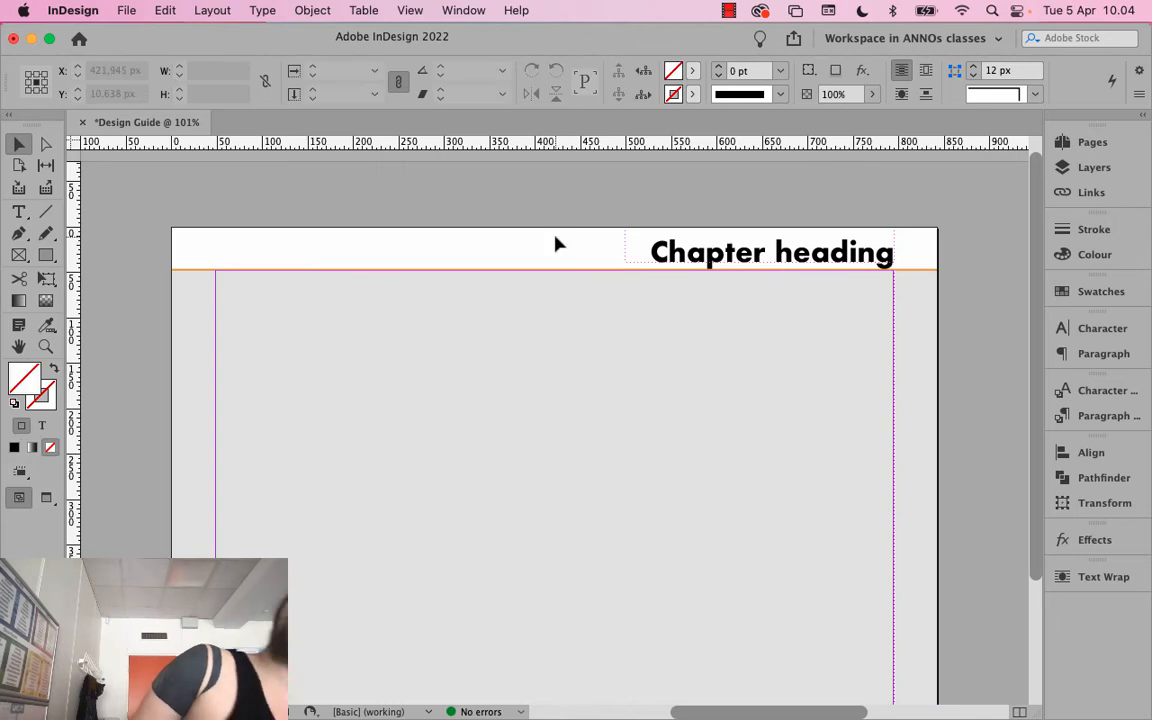
# Examine document page 1 with G-Generic applied, the layer list, and the background rectangle on the G-Generic parent
pyautogui.click(1080, 143)
pyautogui.click(1080, 167)
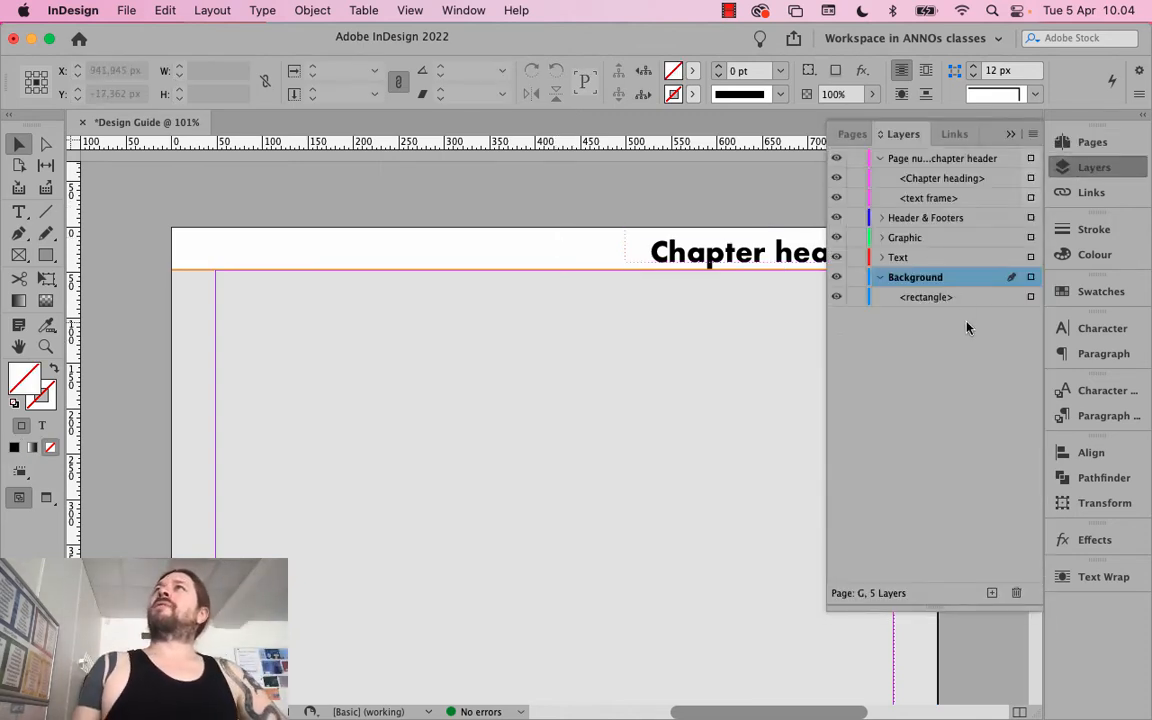
pyautogui.click(1090, 149)
pyautogui.click(870, 365)
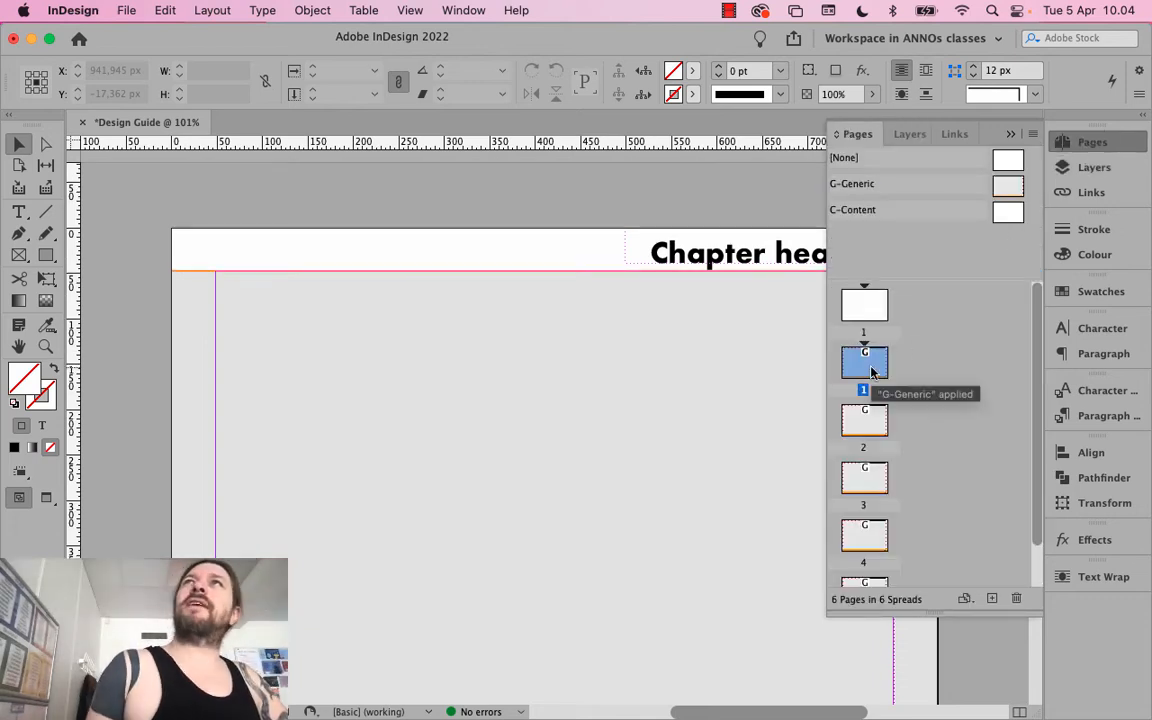
pyautogui.press('super+1')
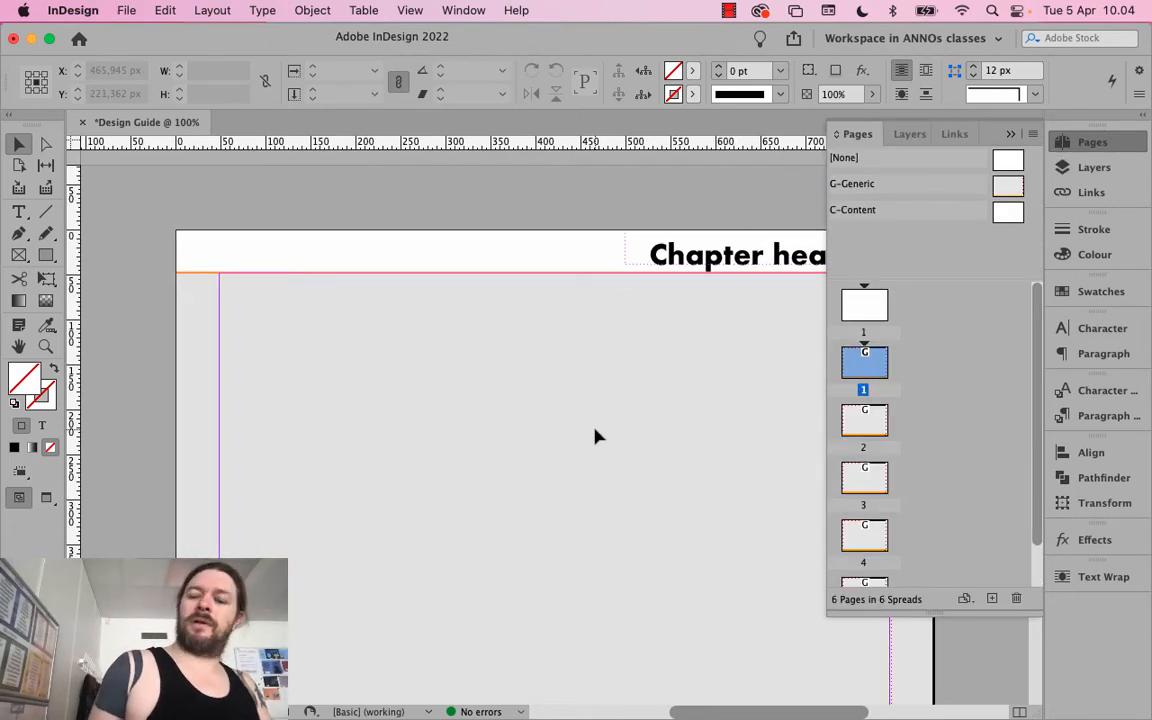
pyautogui.press('super+minus')
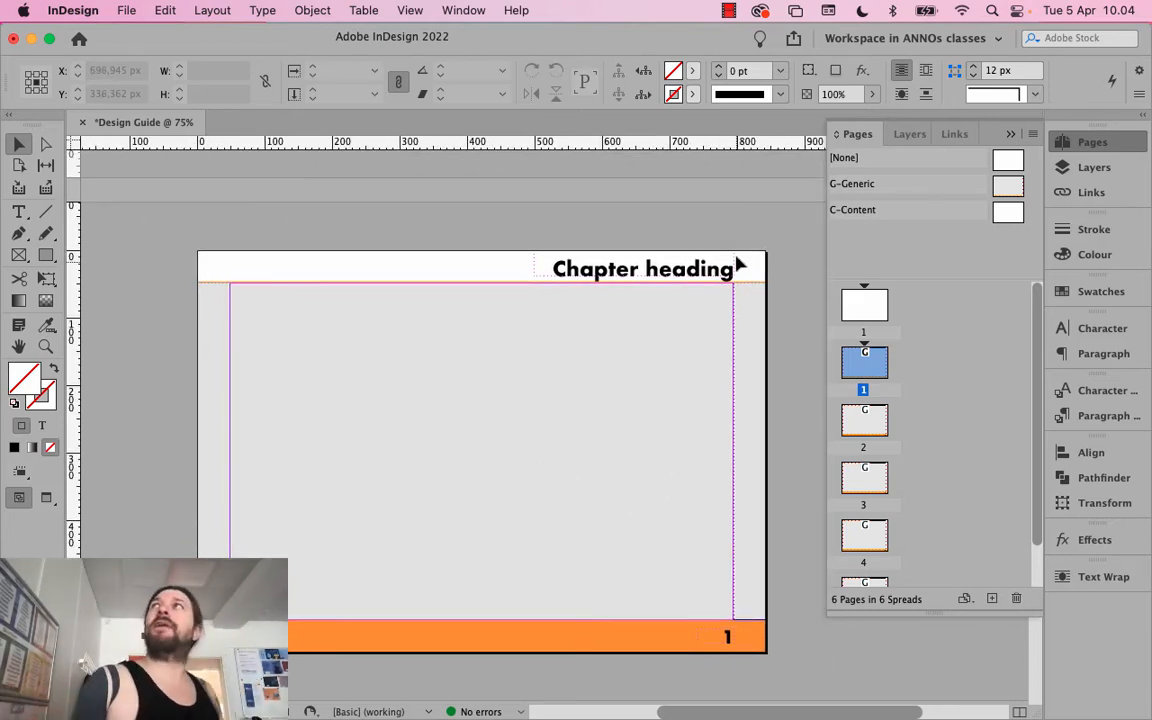
pyautogui.click(1107, 176)
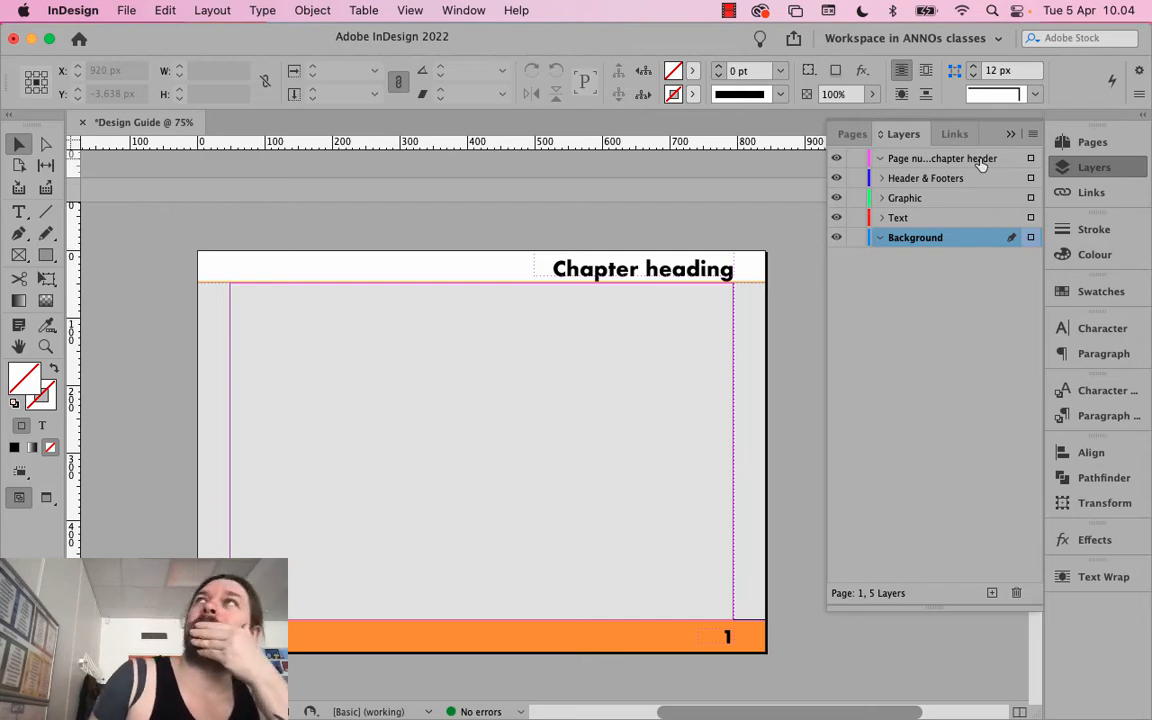
pyautogui.click(1089, 145)
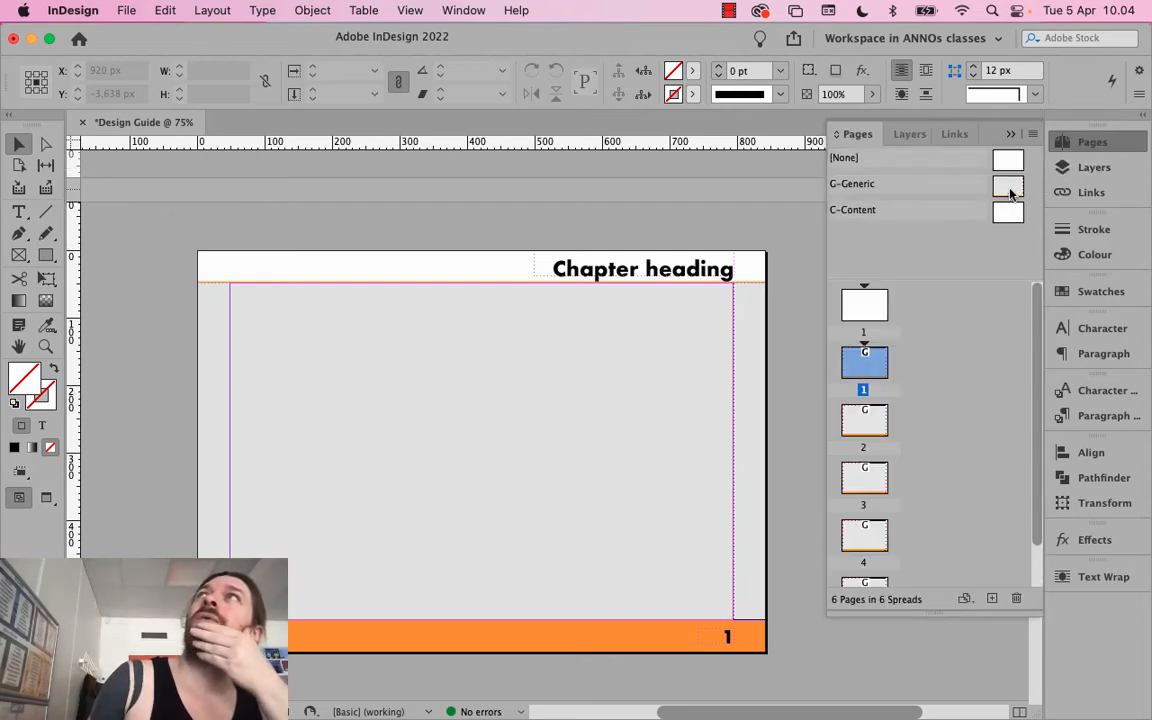
pyautogui.doubleClick(1008, 185)
pyautogui.click(556, 412)
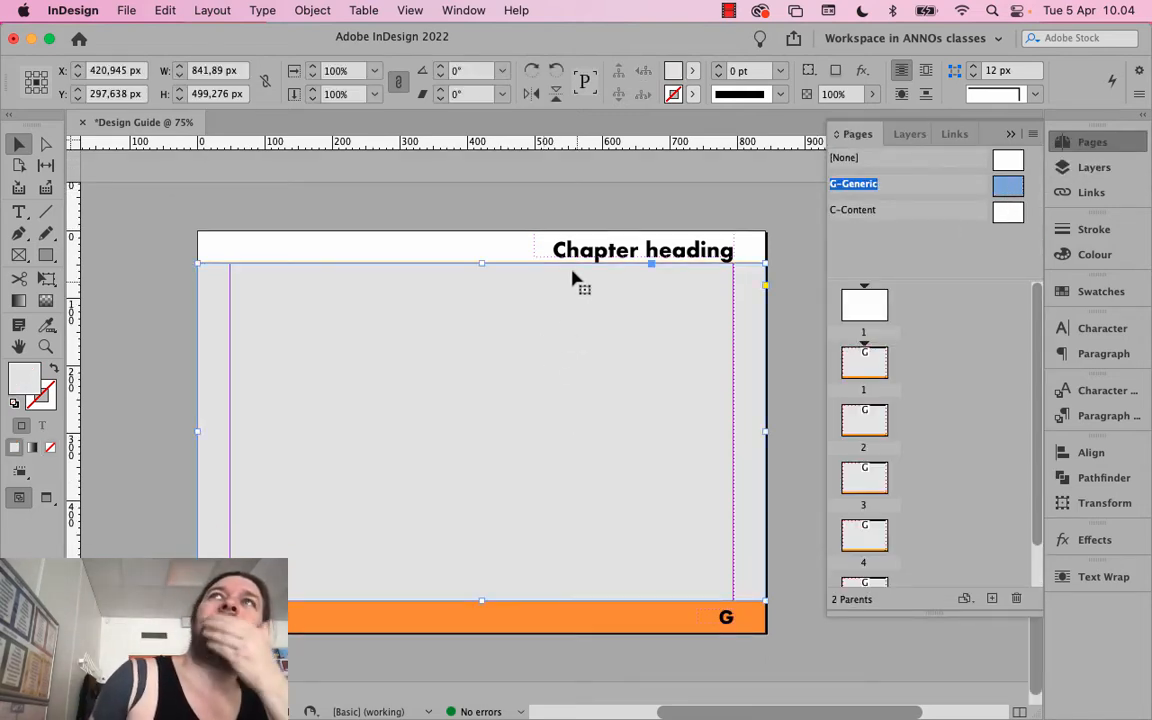
pyautogui.click(531, 213)
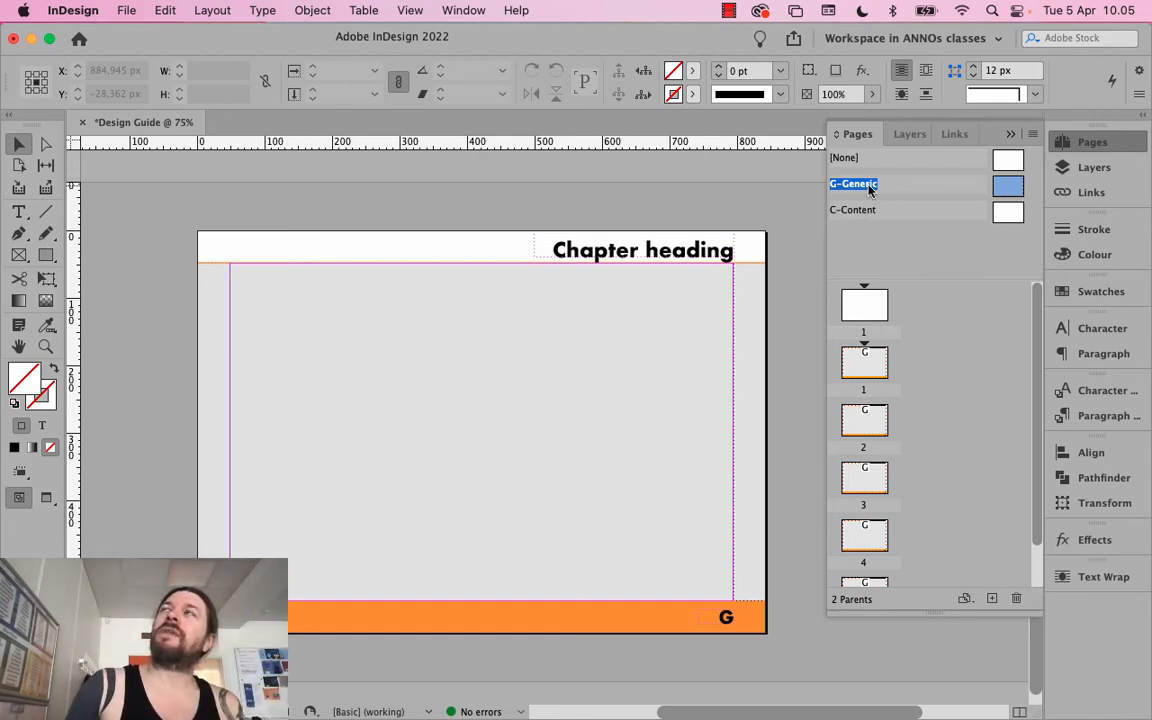
# Open the C-Content parent page and base it on the G-Generic parent
pyautogui.click(858, 212)
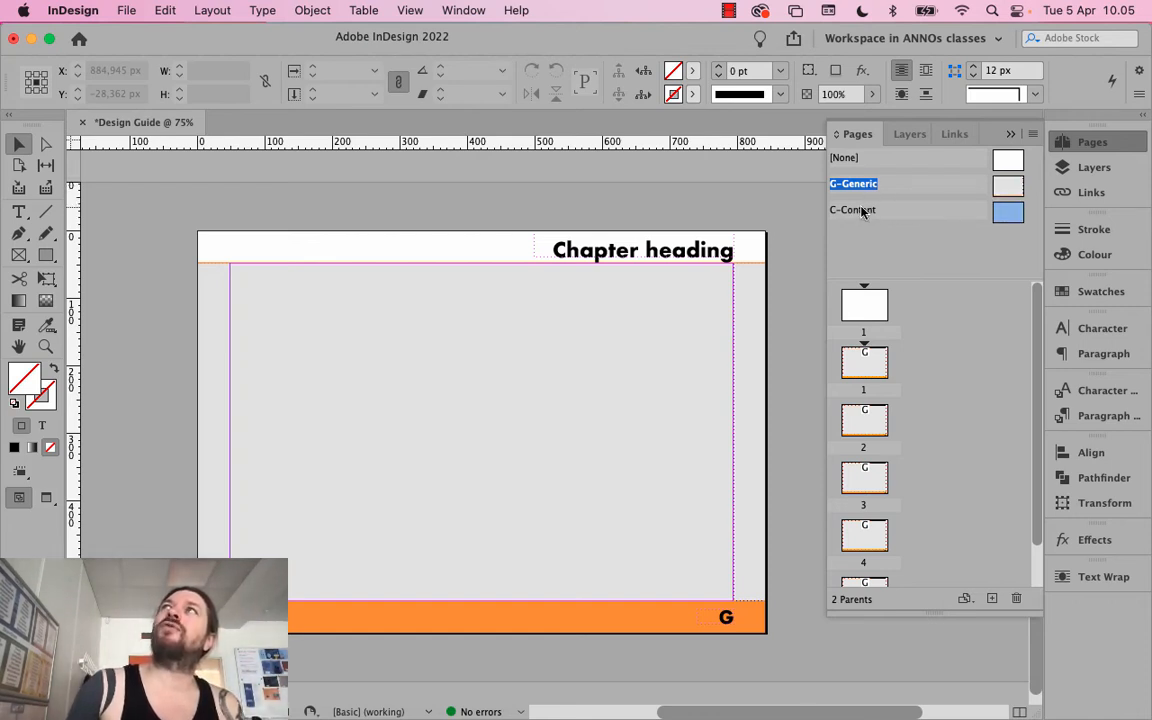
pyautogui.doubleClick(1005, 214)
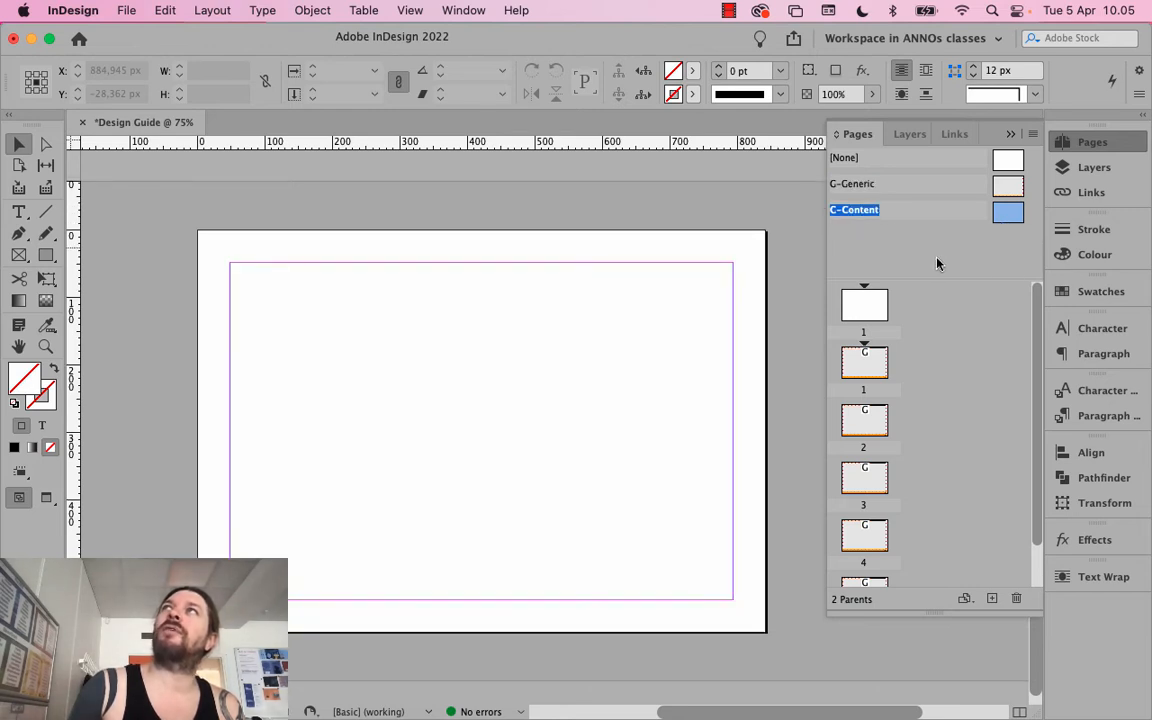
pyautogui.rightClick(852, 212)
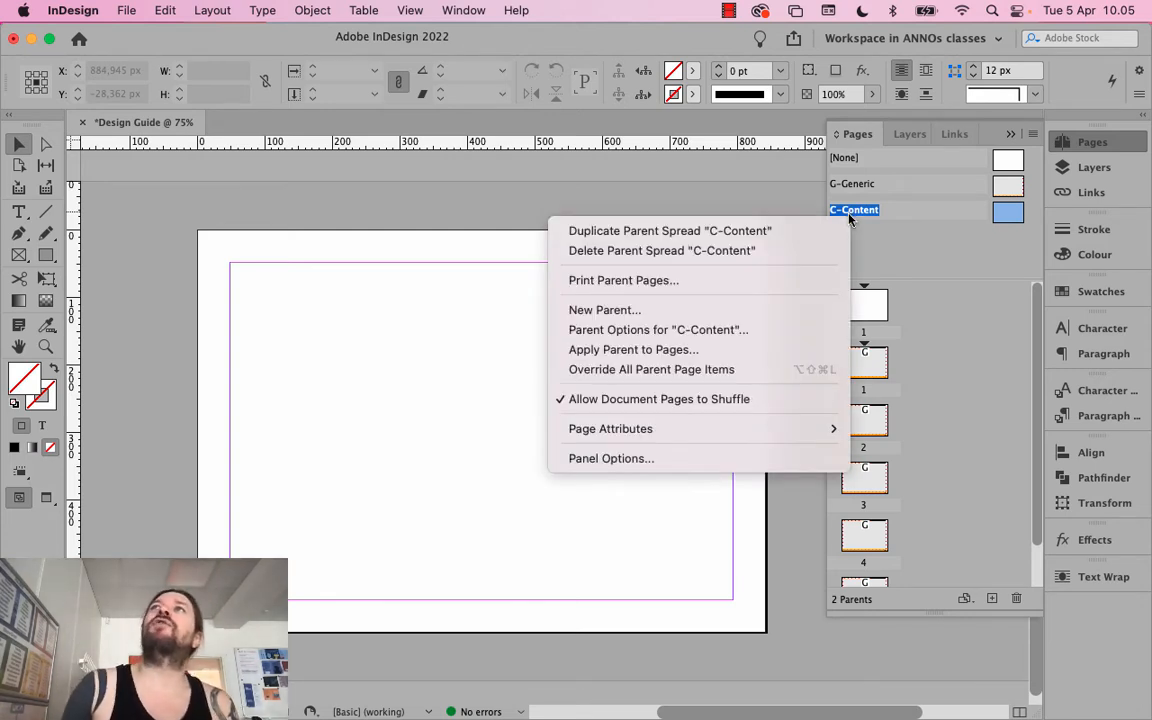
pyautogui.click(743, 330)
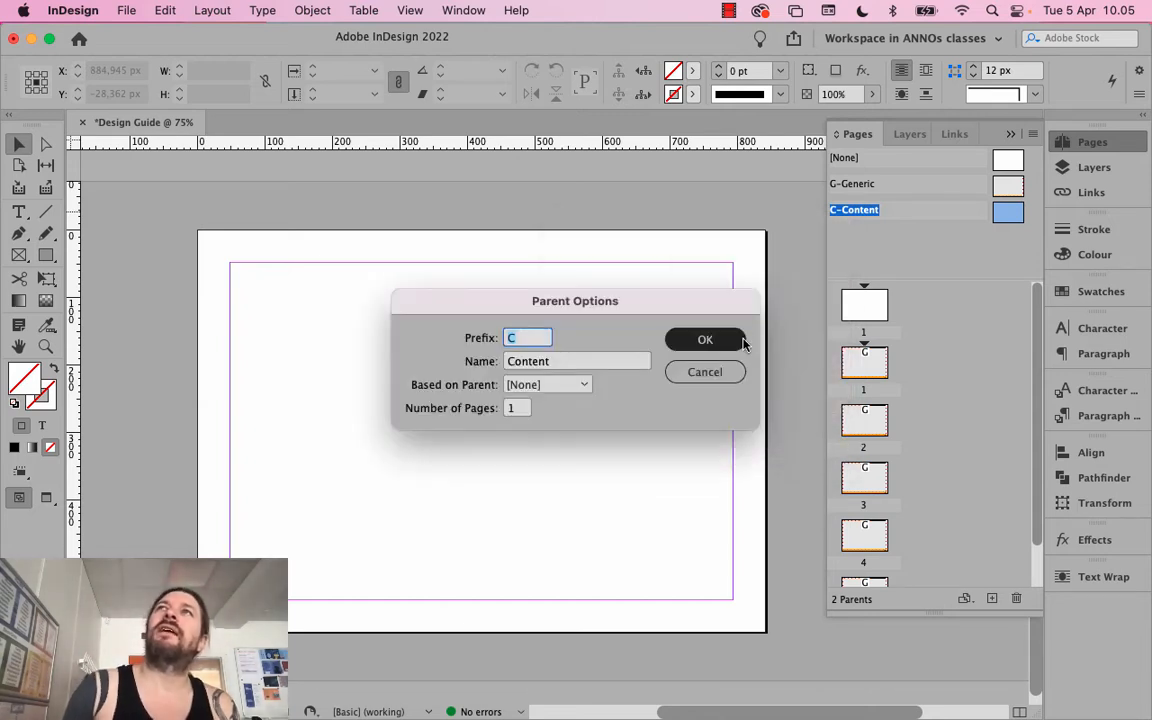
pyautogui.click(565, 392)
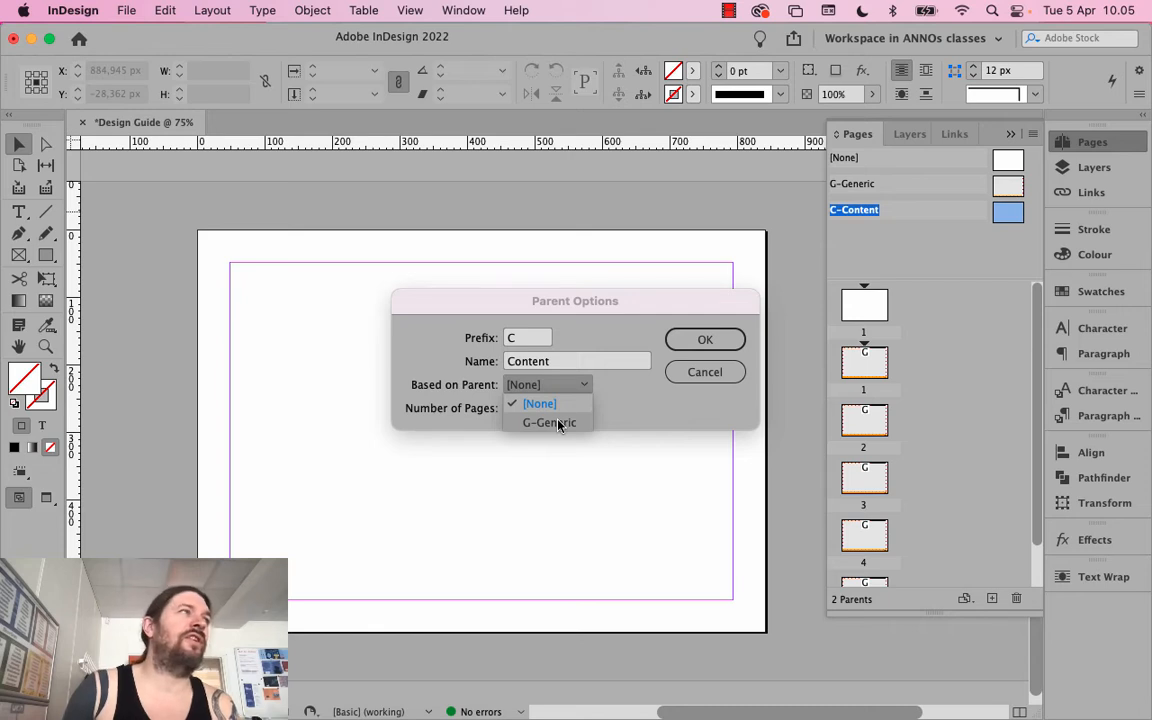
pyautogui.click(559, 424)
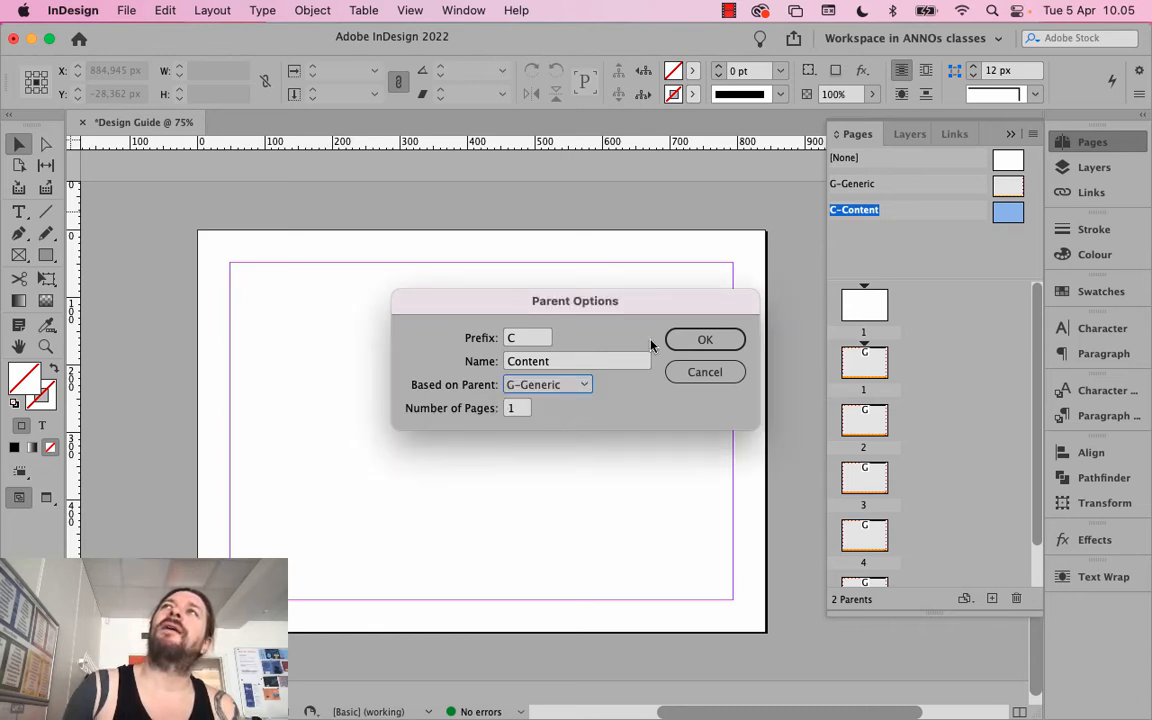
pyautogui.click(681, 342)
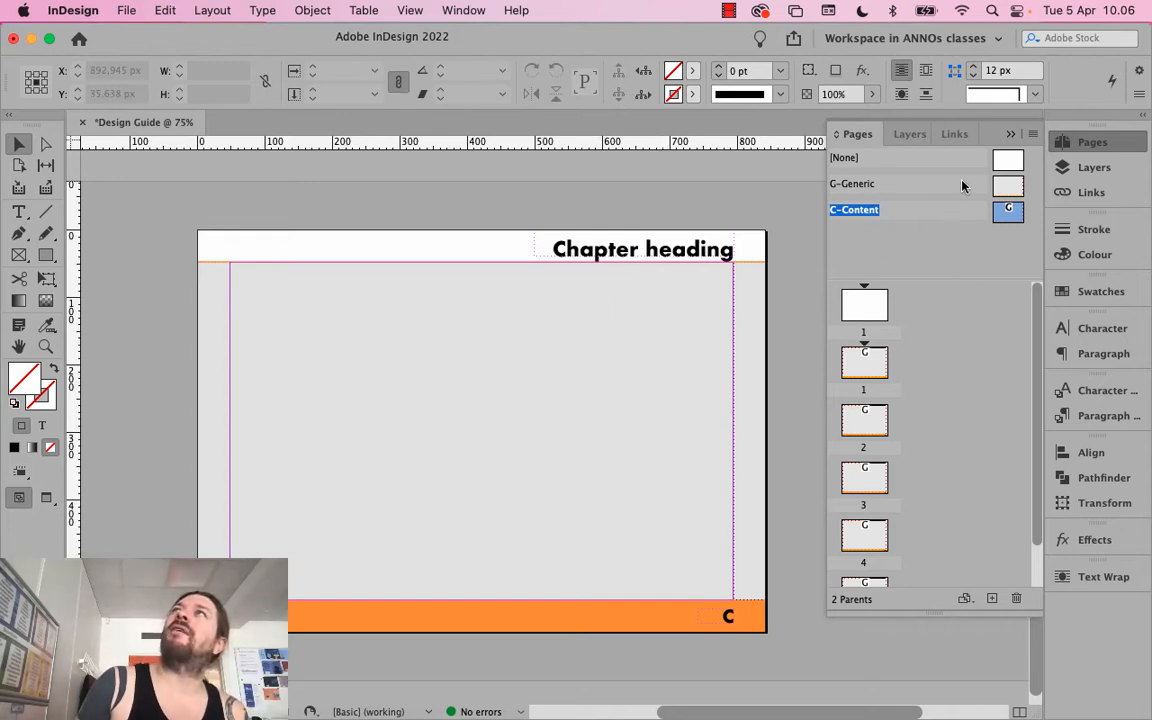
# Move the Chapter heading frame on G-Generic to about X 253 px and compare it with the C-Content parent
pyautogui.moveTo(1003, 187); pyautogui.dragTo(1008, 210)
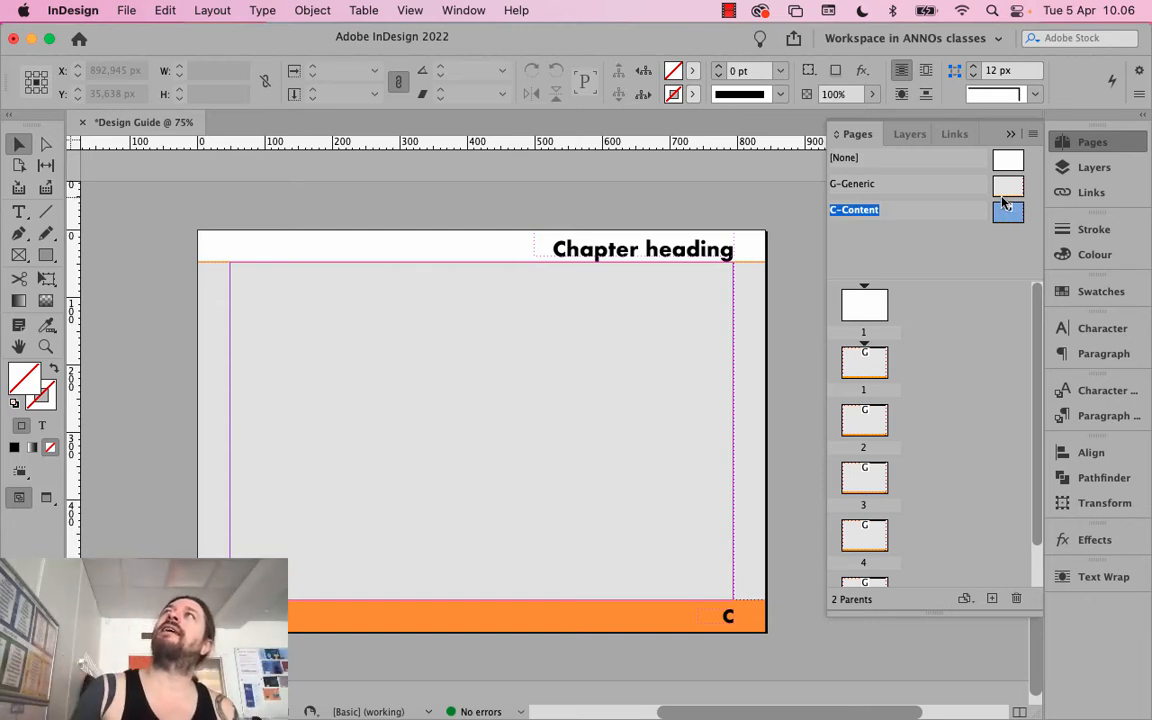
pyautogui.doubleClick(1003, 195)
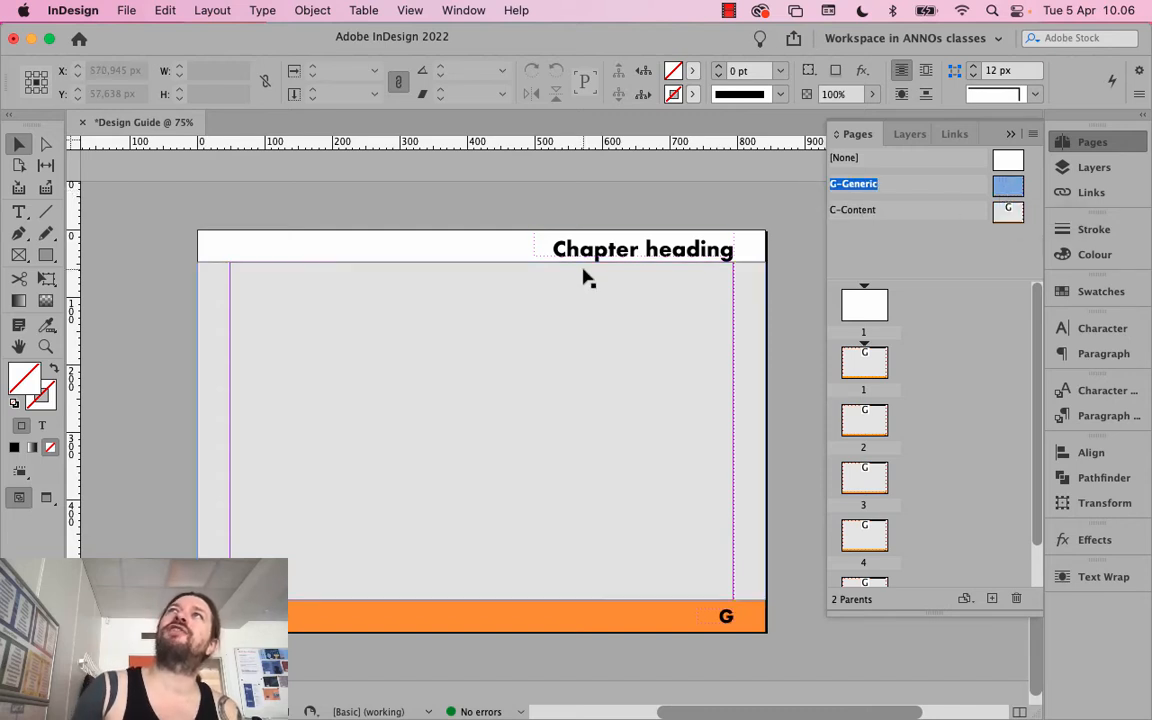
pyautogui.click(657, 256)
pyautogui.moveTo(657, 256); pyautogui.dragTo(391, 256)
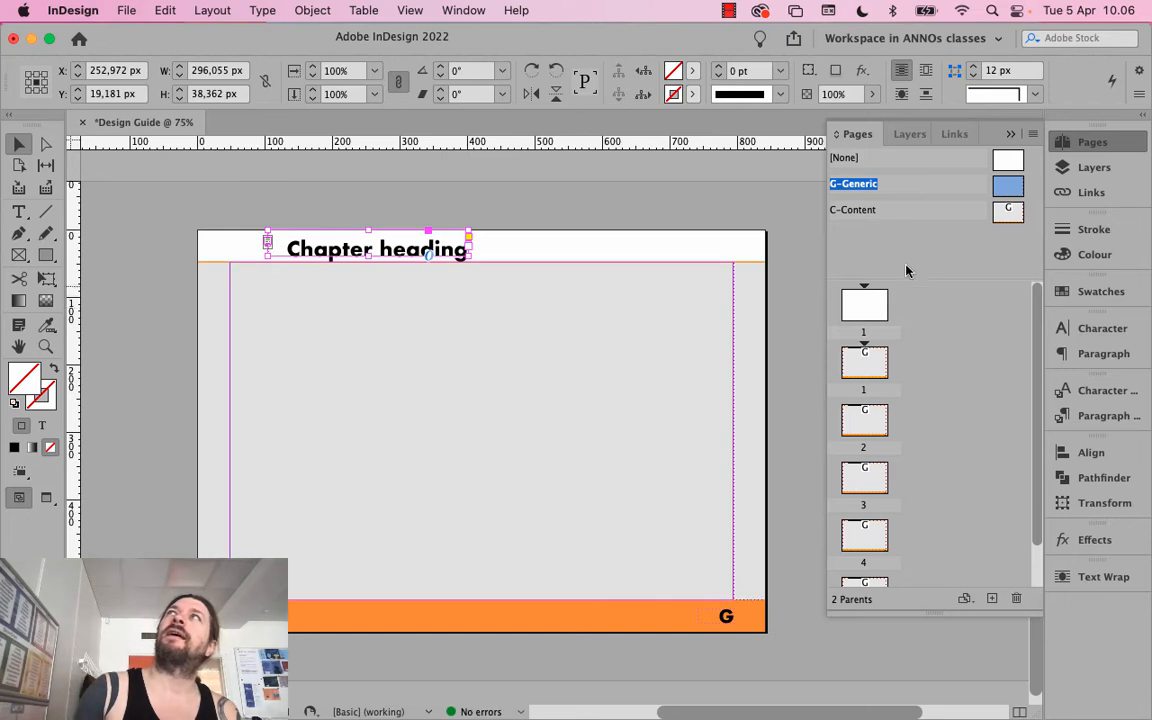
pyautogui.doubleClick(1010, 213)
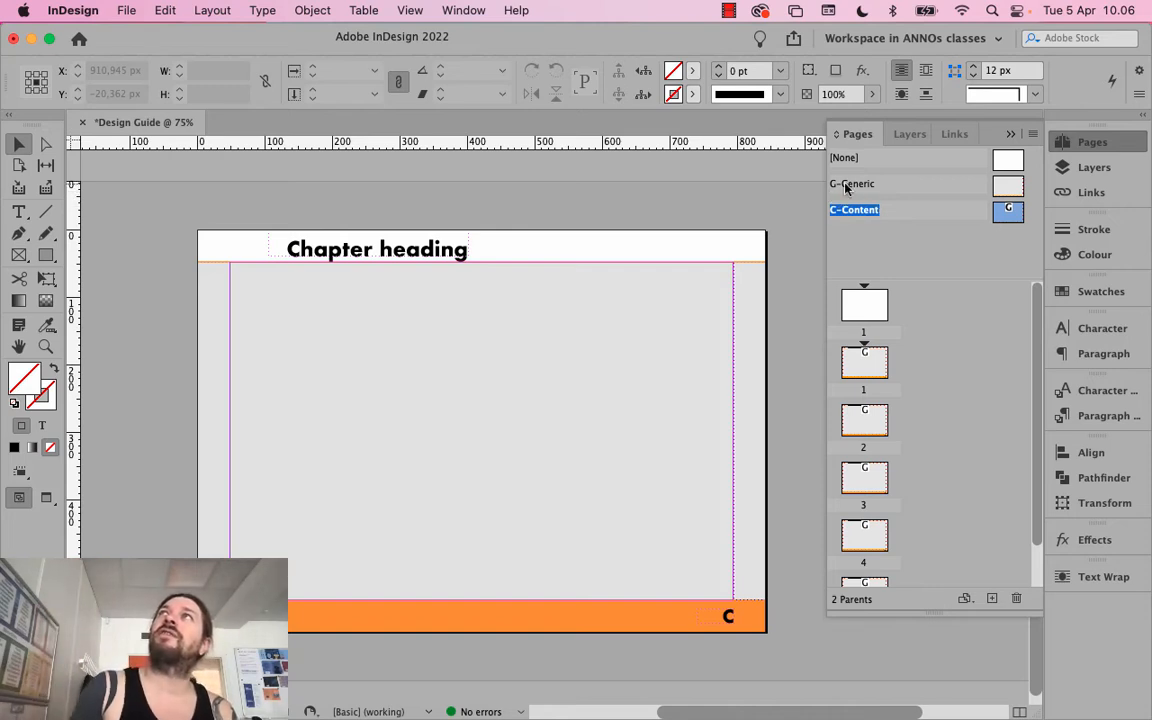
# Move the Chapter heading frame on G-Generic back to the right margin and reopen the C-Content parent
pyautogui.doubleClick(1008, 186)
pyautogui.moveTo(418, 252); pyautogui.dragTo(645, 253)
pyautogui.doubleClick(1008, 210)
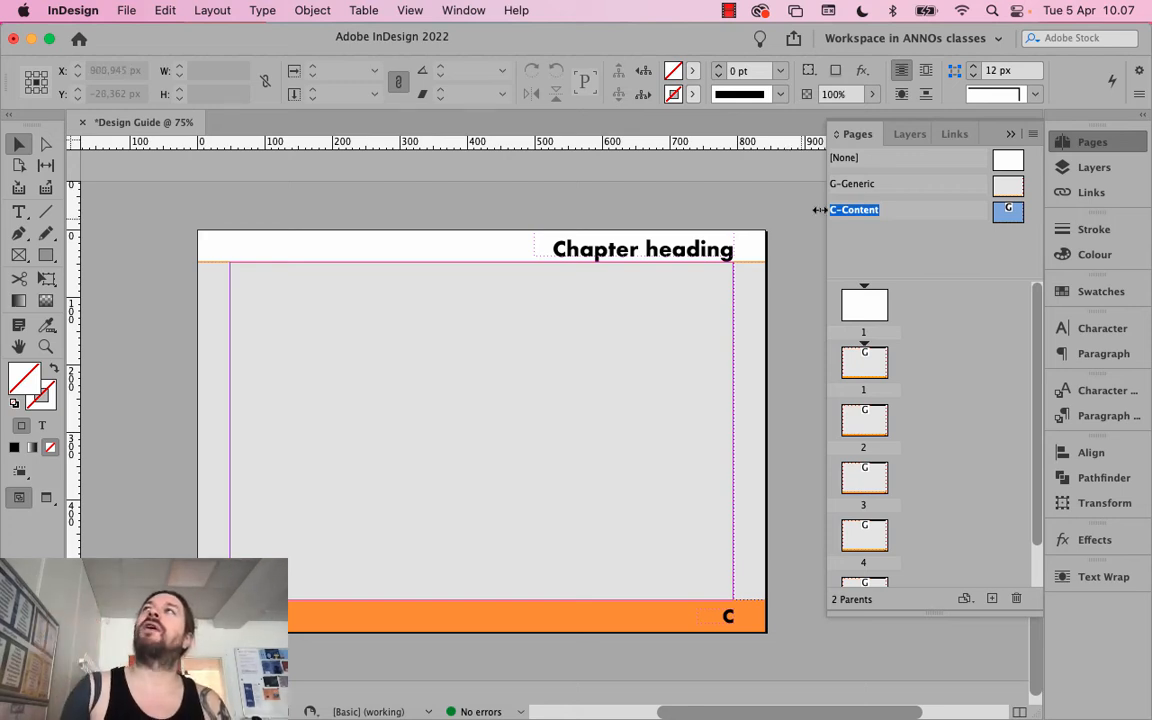
# Rename the C-Content parent as Content Text, keeping prefix C and its G-Generic base
pyautogui.rightClick(852, 216)
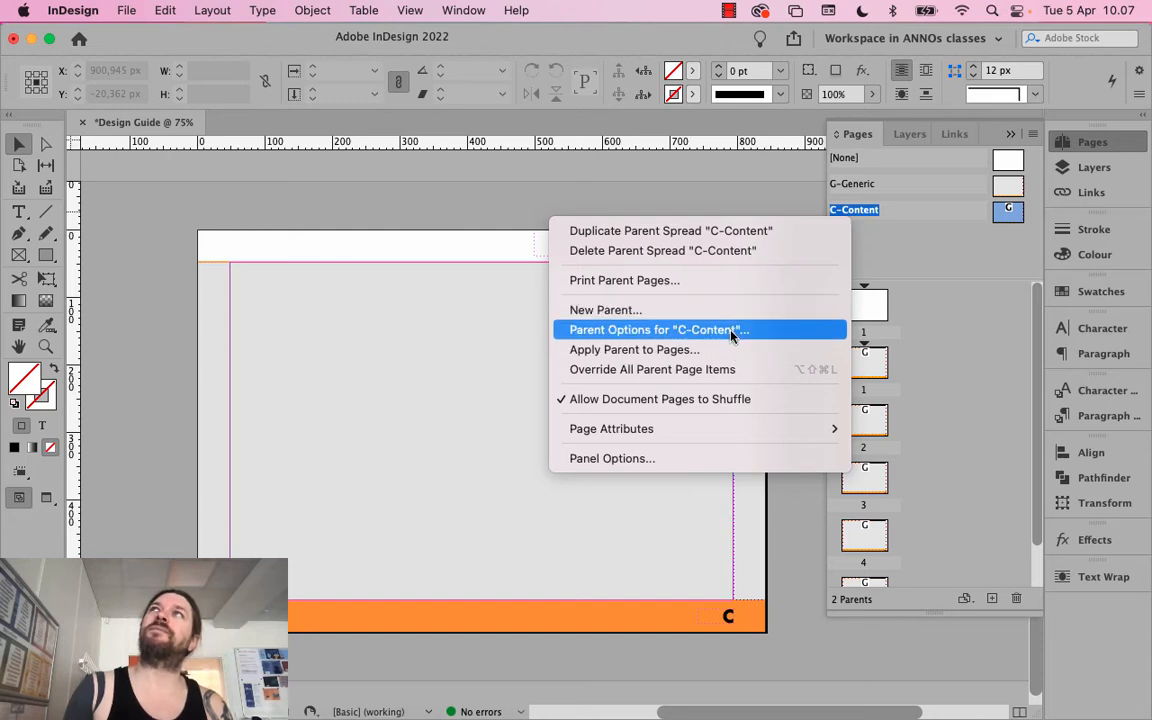
pyautogui.click(671, 333)
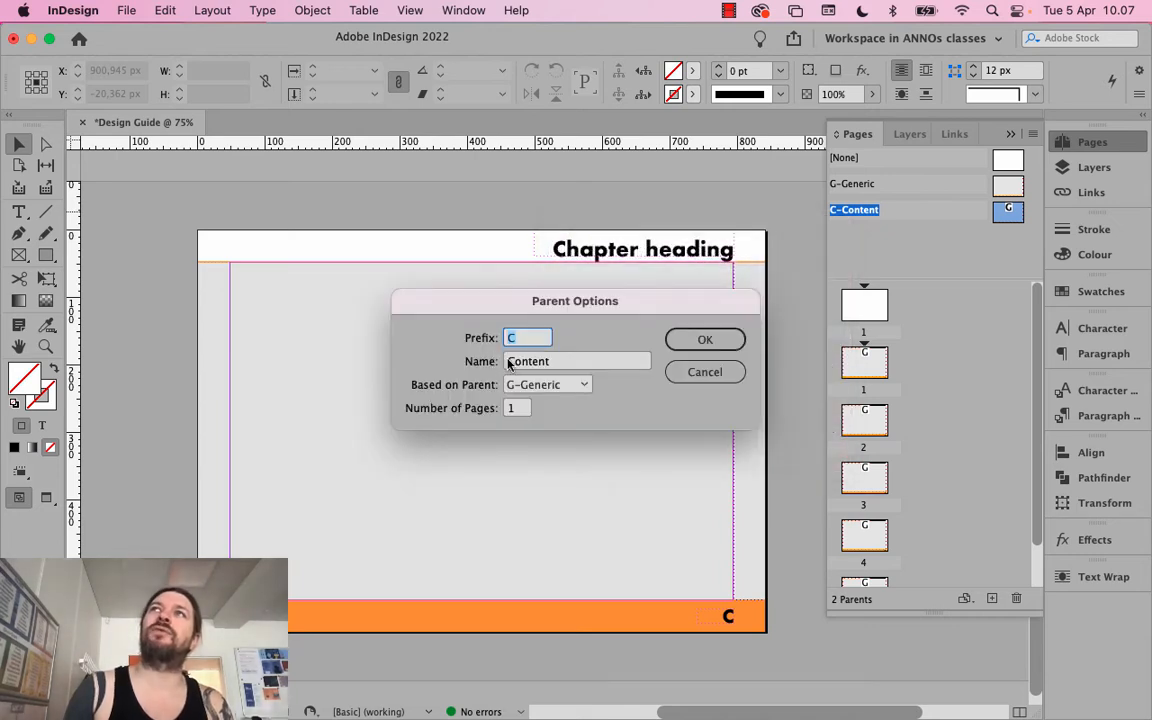
pyautogui.click(511, 361)
pyautogui.write('Text')
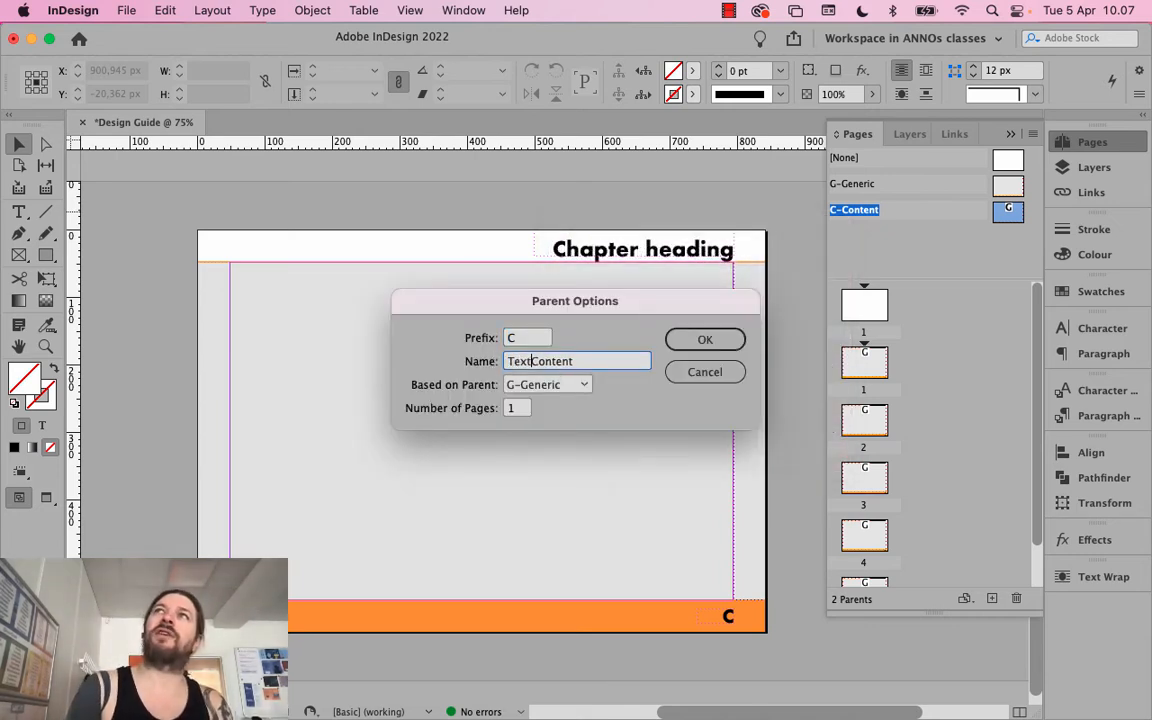
pyautogui.click(705, 340)
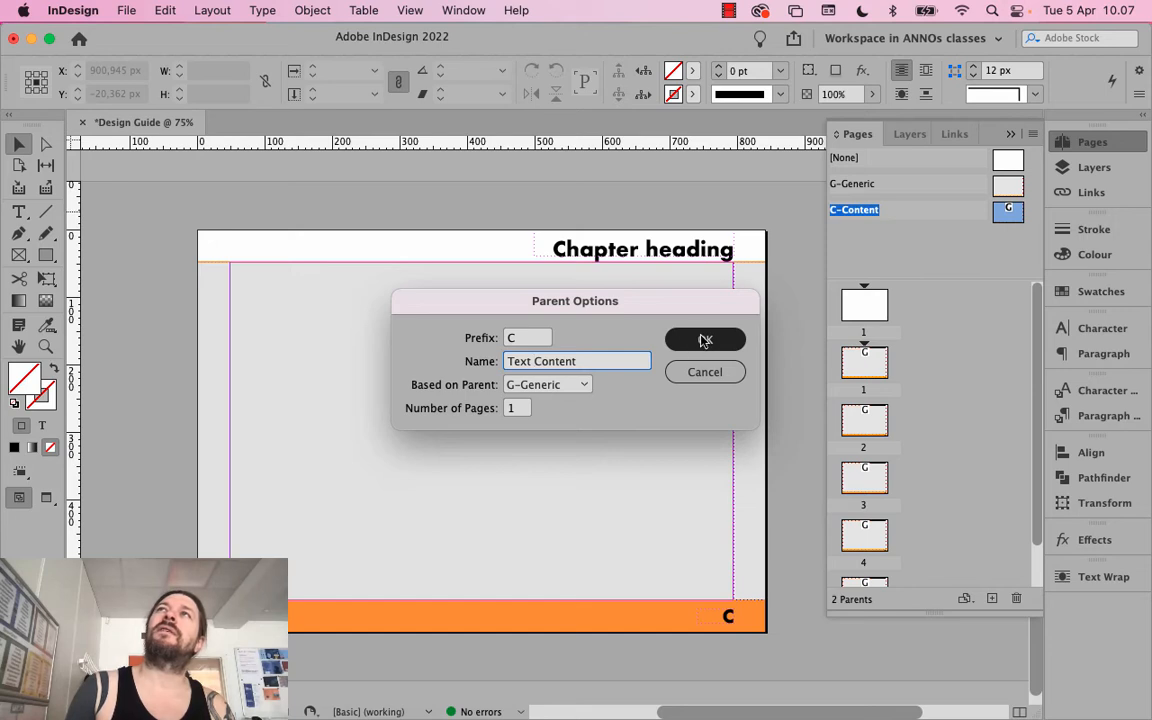
pyautogui.doubleClick(531, 363)
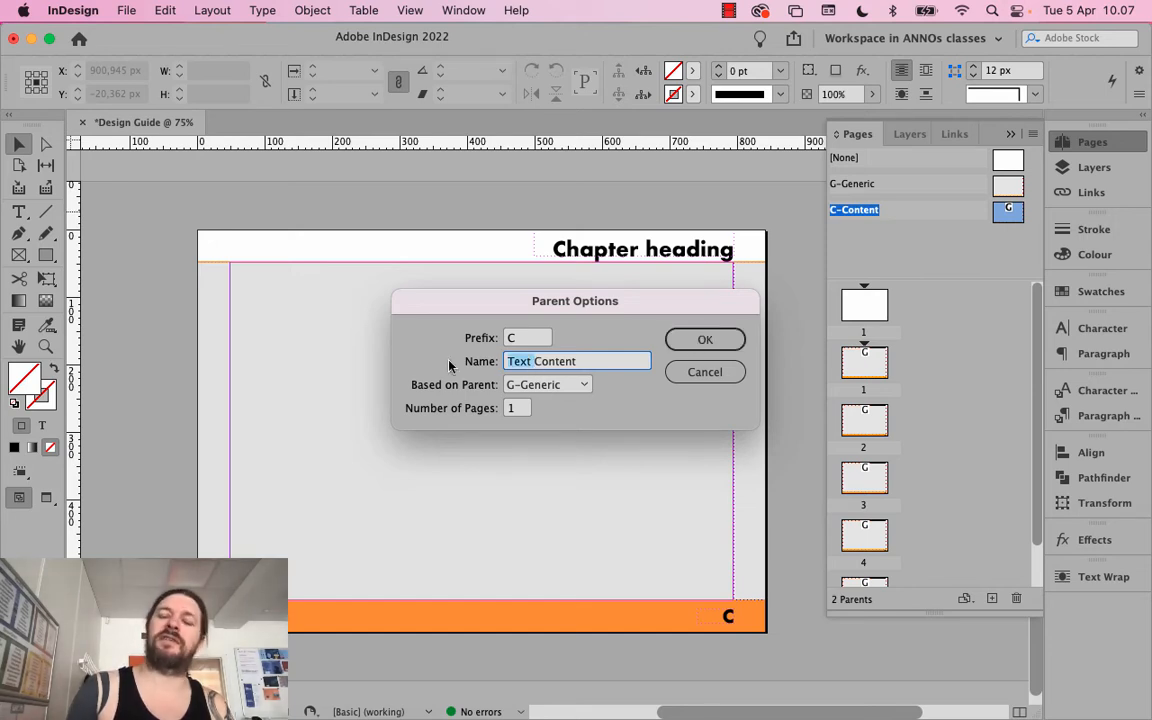
pyautogui.press('BackSpace')
pyautogui.click(574, 367)
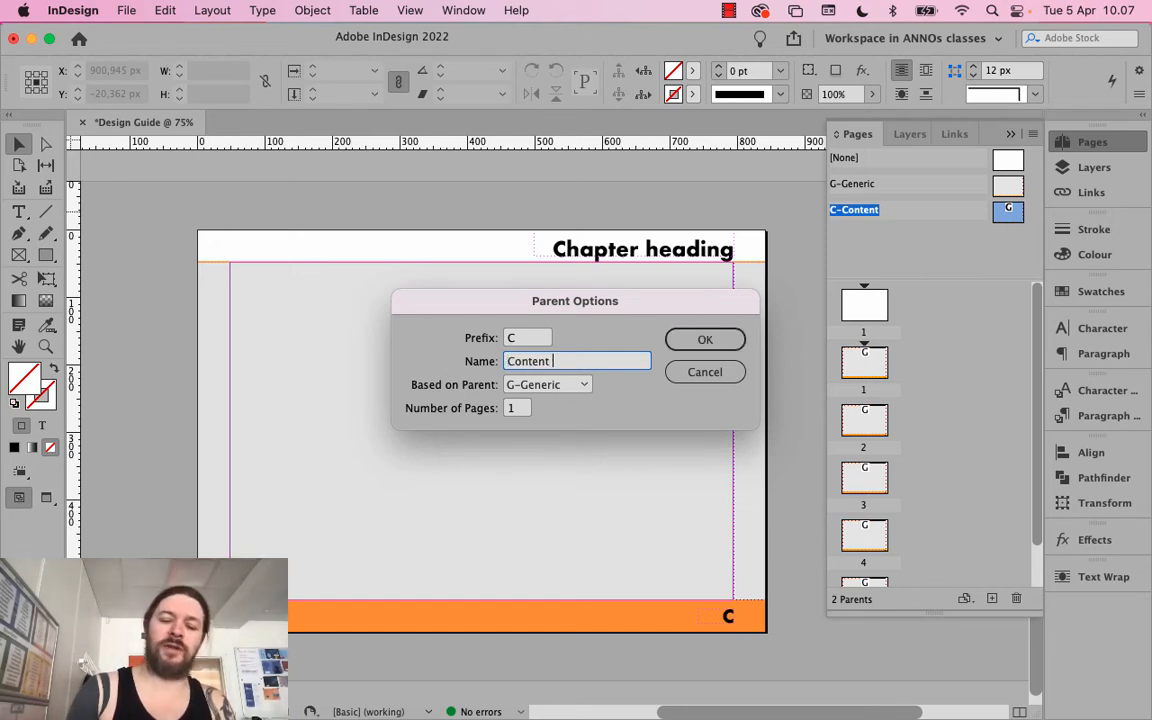
pyautogui.write('Text')
pyautogui.click(702, 340)
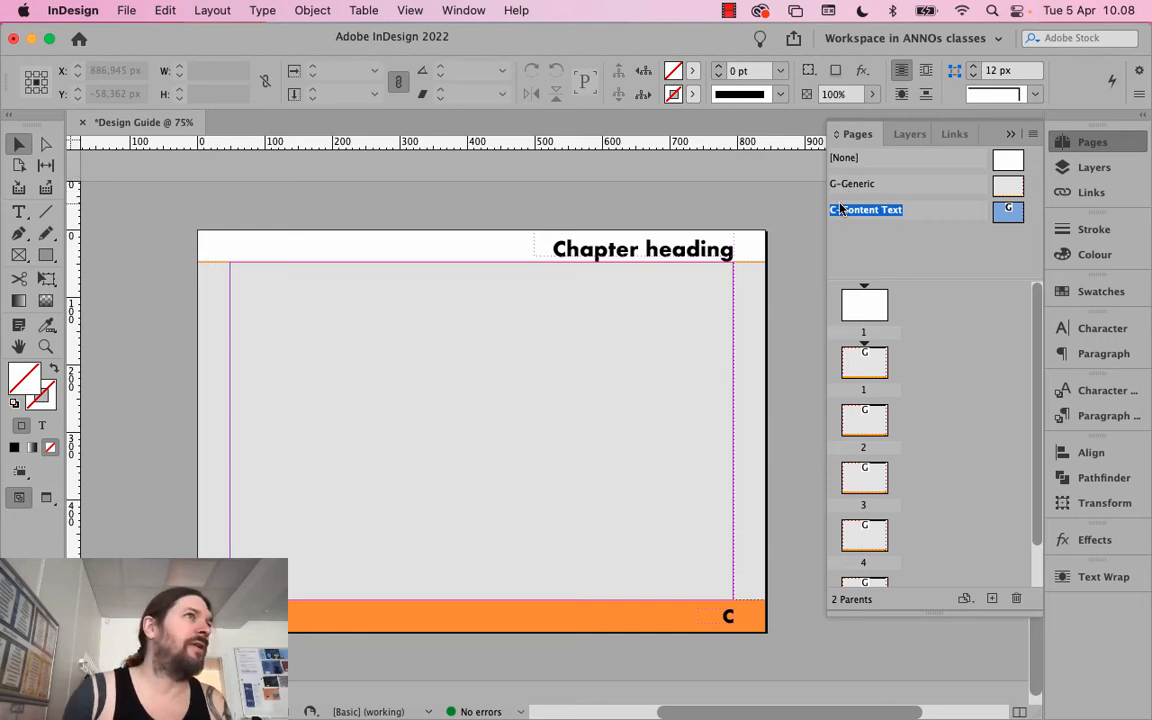
# Examine the background rectangle and layer list on C-Content Text, and compare the margin-sized content frame on G-Generic with it
pyautogui.click(500, 488)
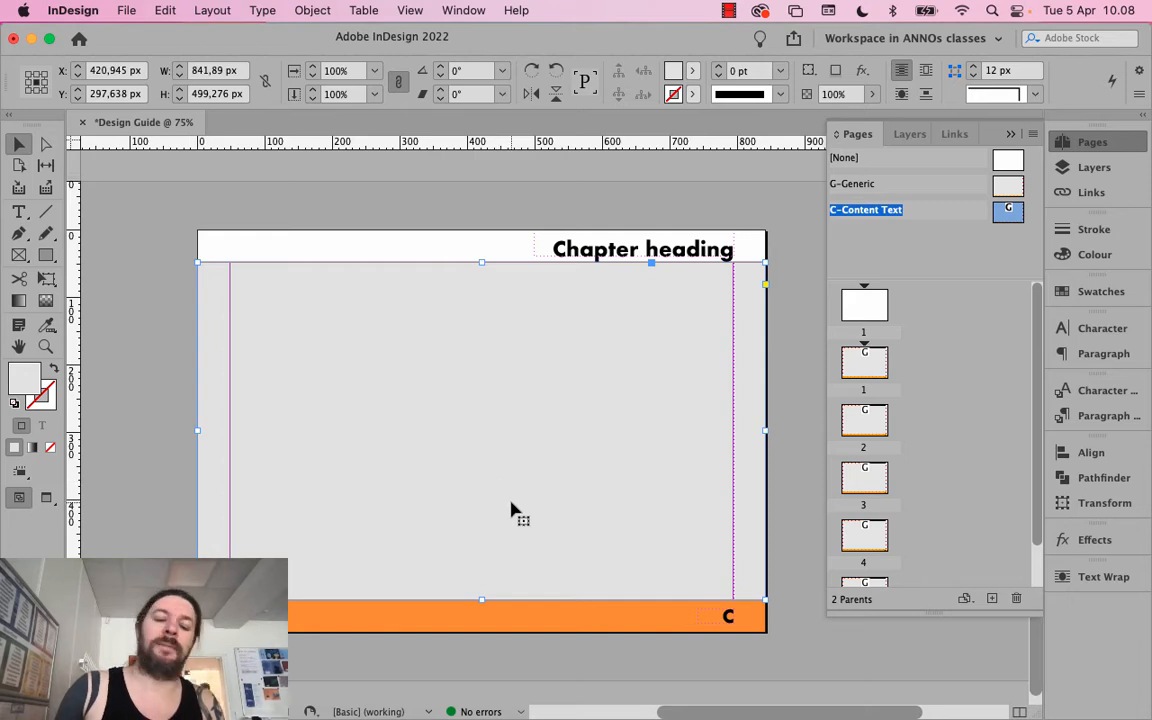
pyautogui.press('super+z')
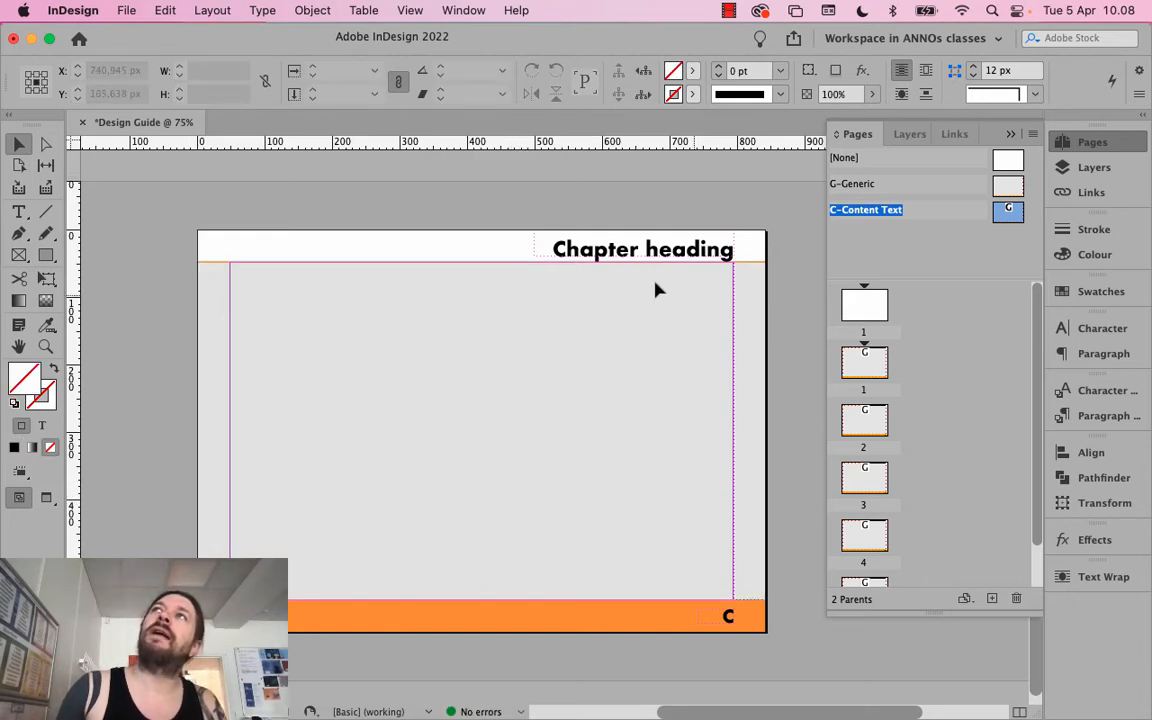
pyautogui.click(1090, 167)
pyautogui.click(1090, 168)
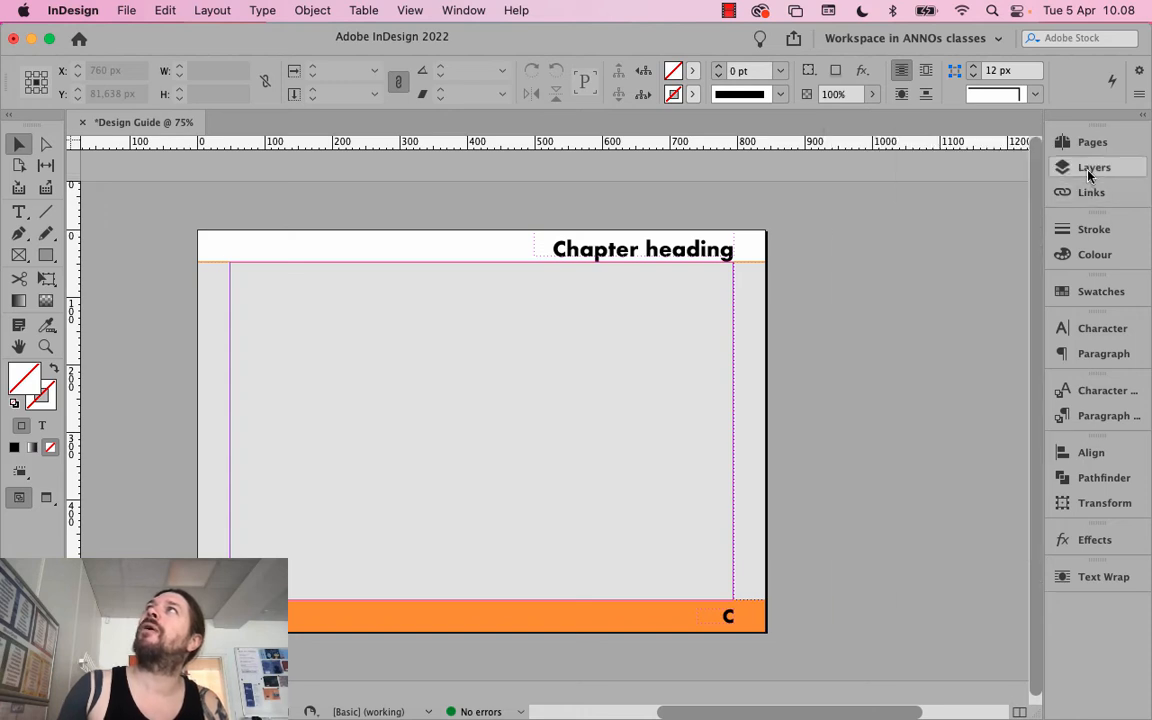
pyautogui.click(1090, 168)
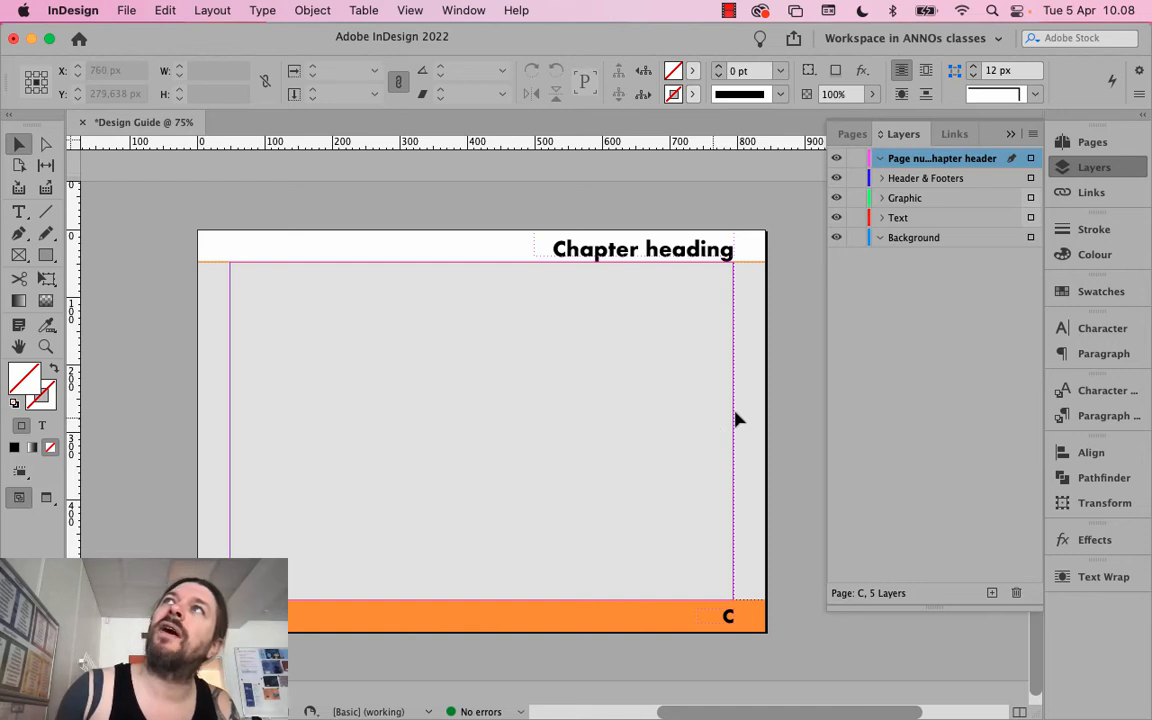
pyautogui.click(1095, 143)
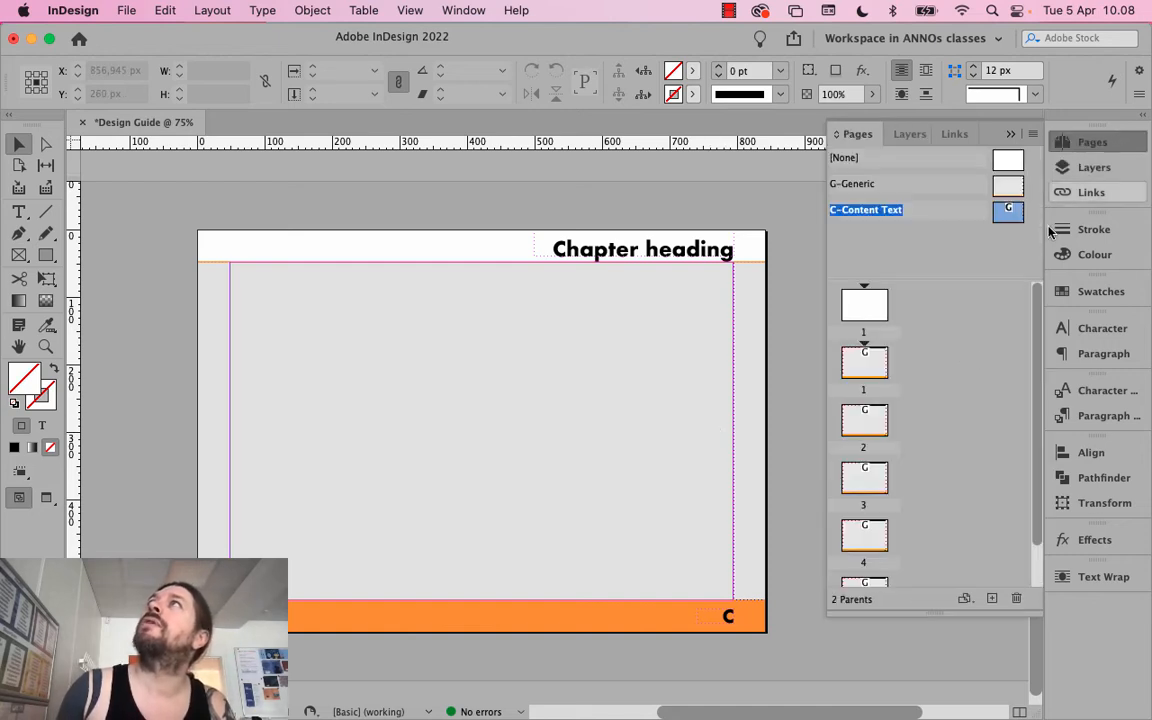
pyautogui.doubleClick(1000, 193)
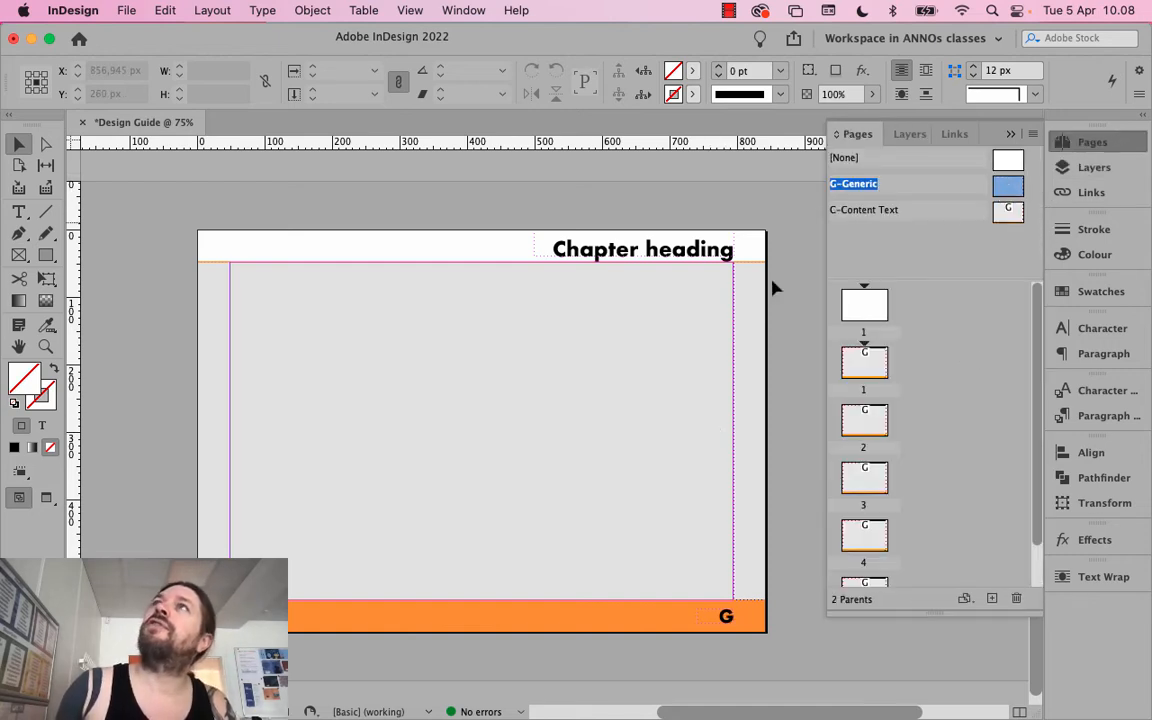
pyautogui.click(730, 324)
pyautogui.click(736, 318)
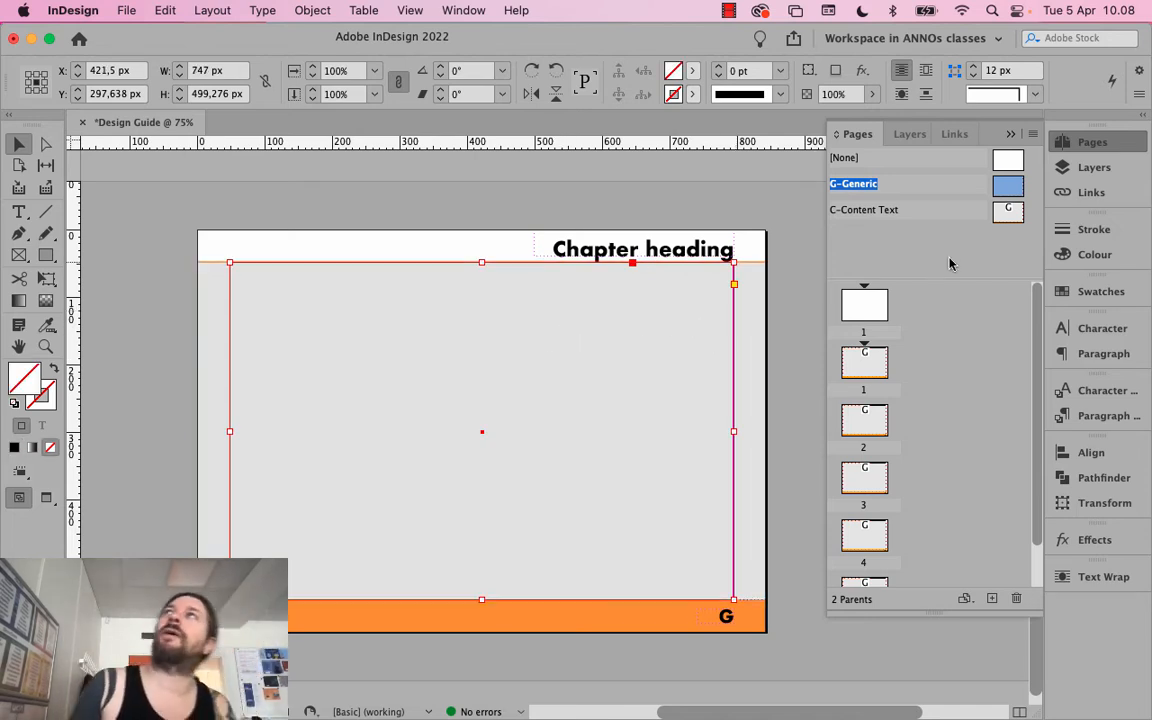
pyautogui.doubleClick(995, 212)
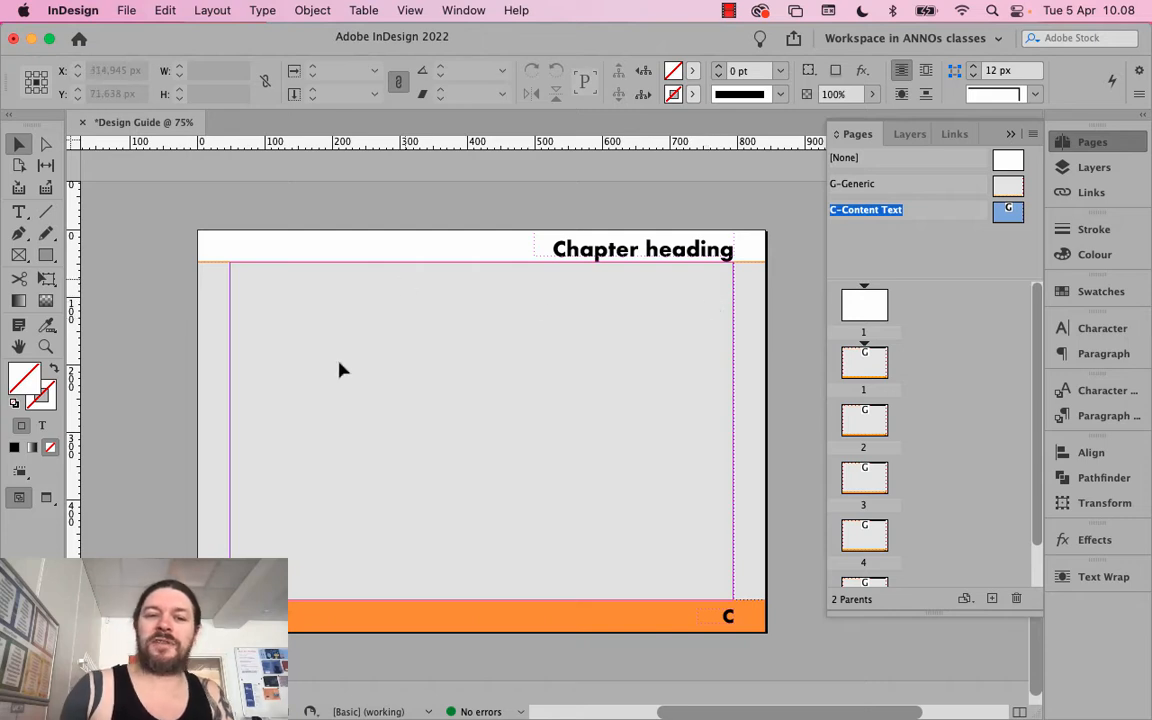
pyautogui.click(731, 332)
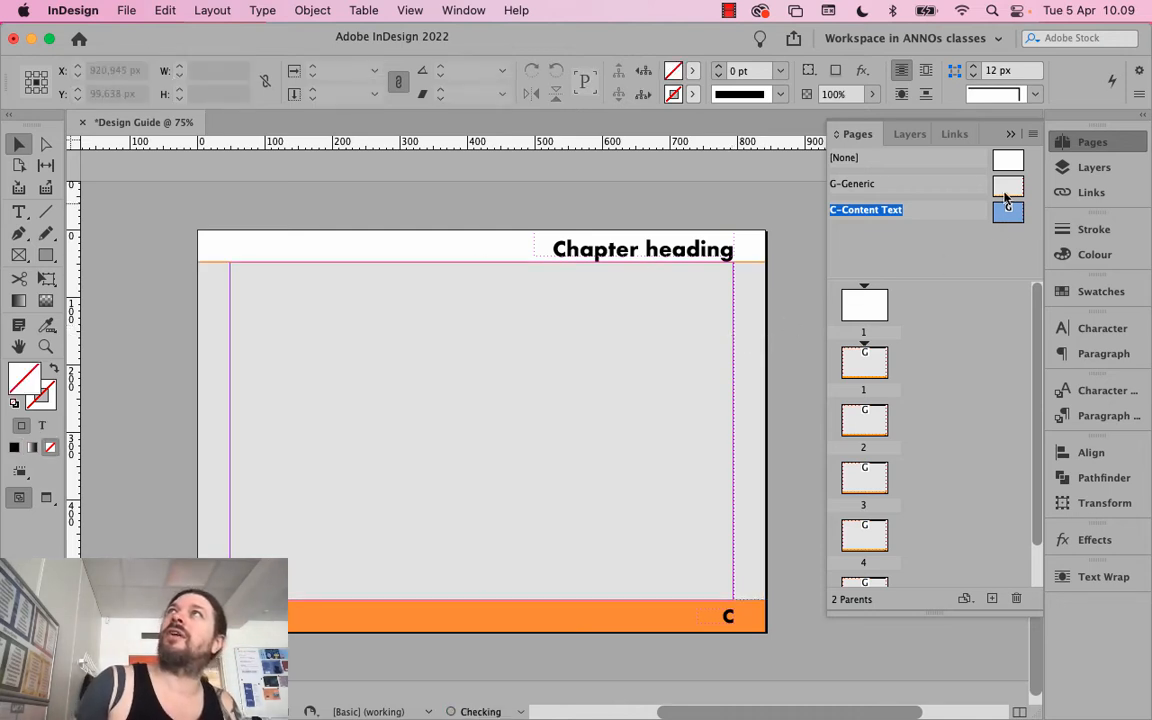
# Fill the margin-sized content frame on the G-Generic parent with green
pyautogui.doubleClick(1008, 186)
pyautogui.click(595, 403)
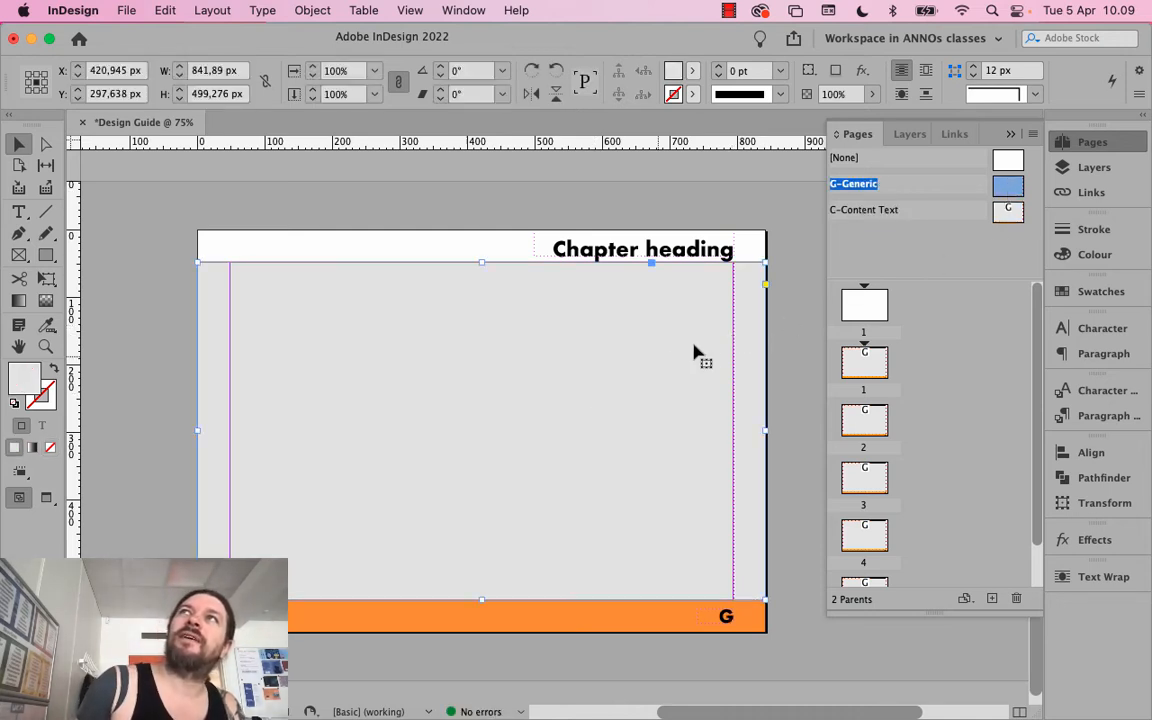
pyautogui.click(732, 330)
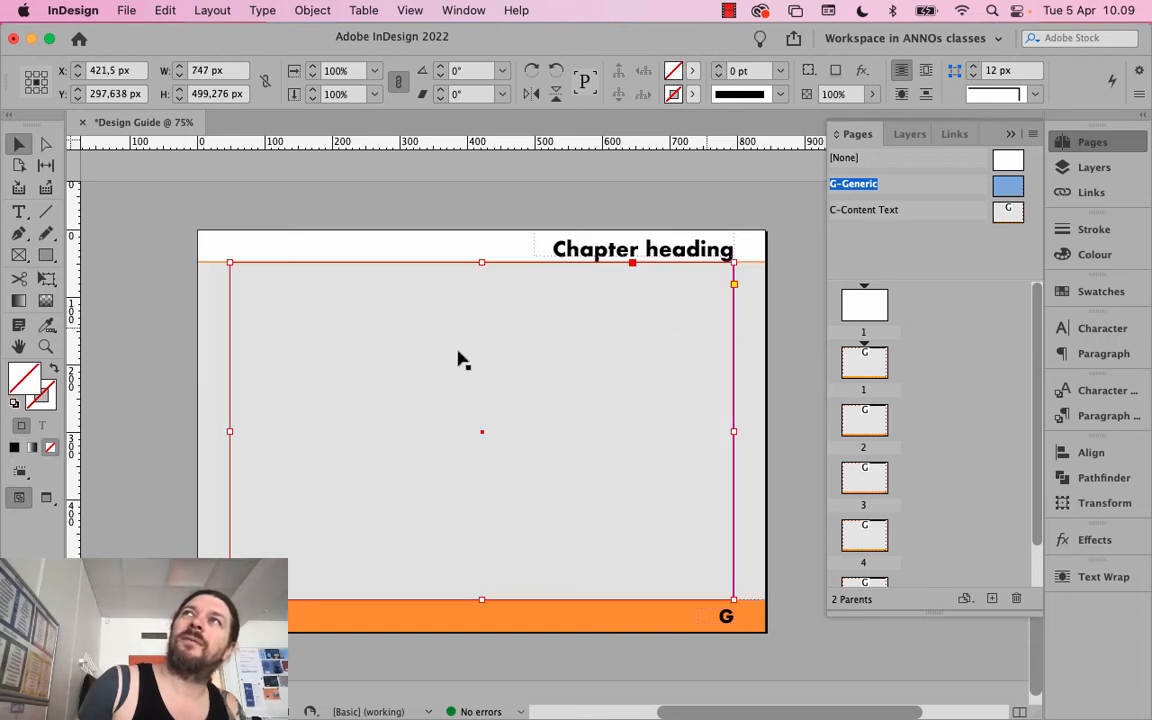
pyautogui.doubleClick(33, 382)
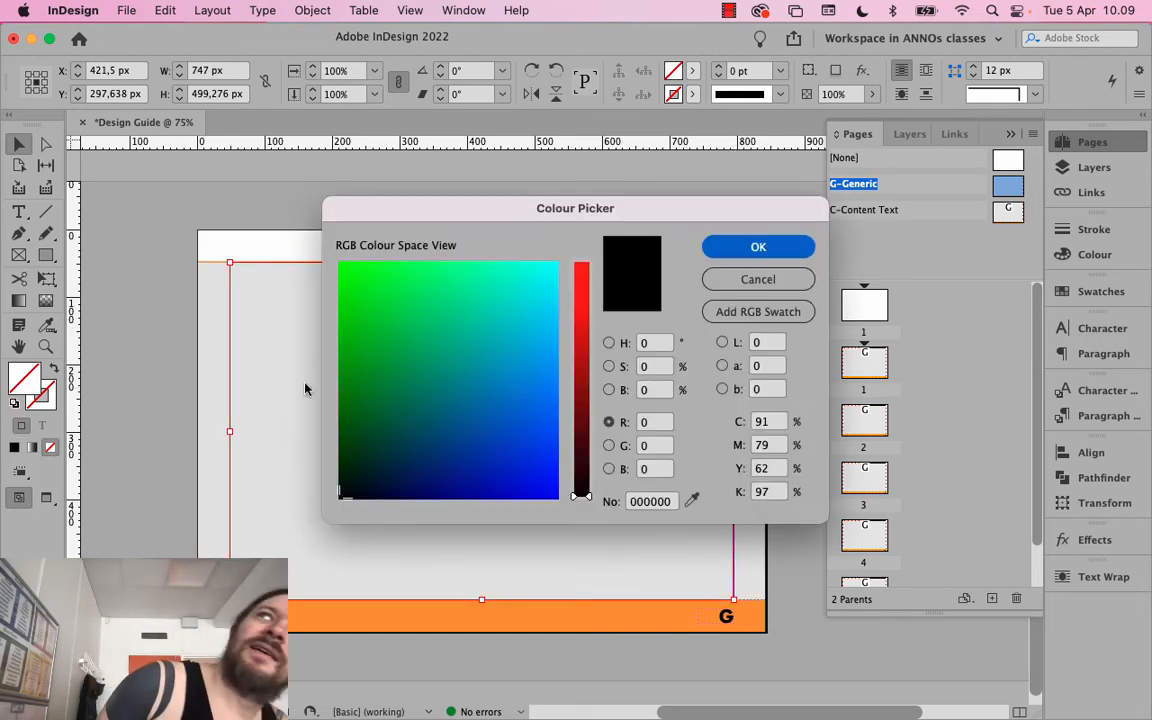
pyautogui.click(442, 329)
pyautogui.click(757, 247)
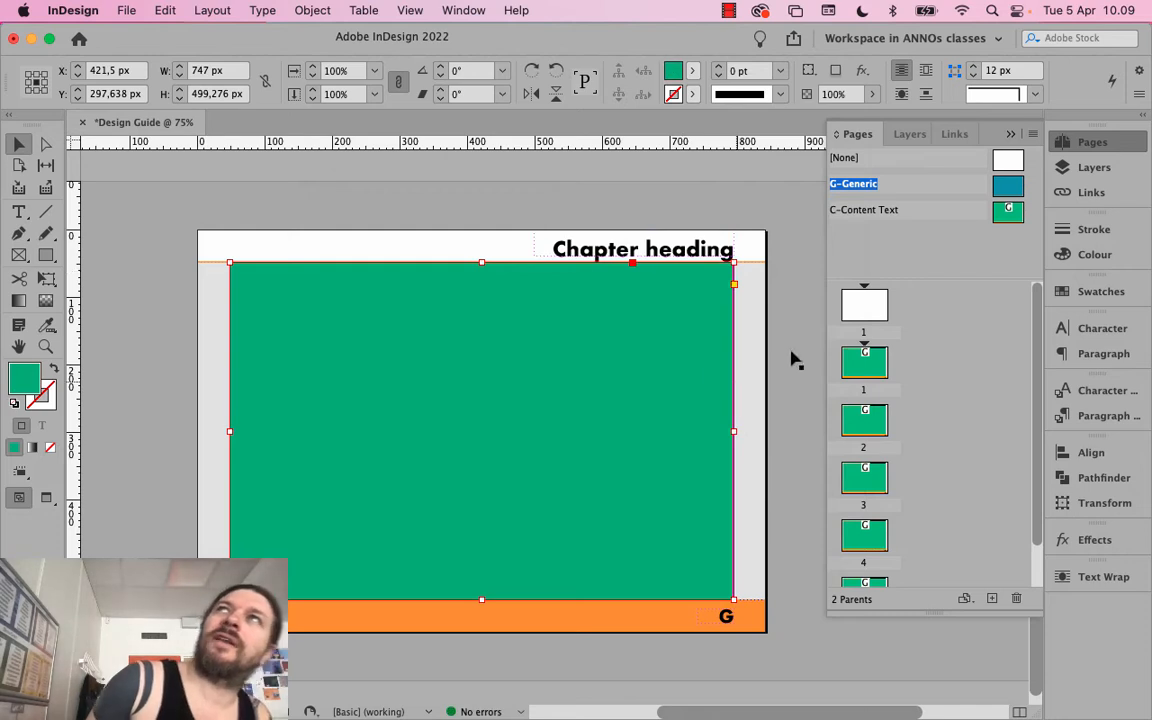
# Check the green content frame on the C-Content Text parent and set the G-Generic frame's fill back to none
pyautogui.doubleClick(1004, 213)
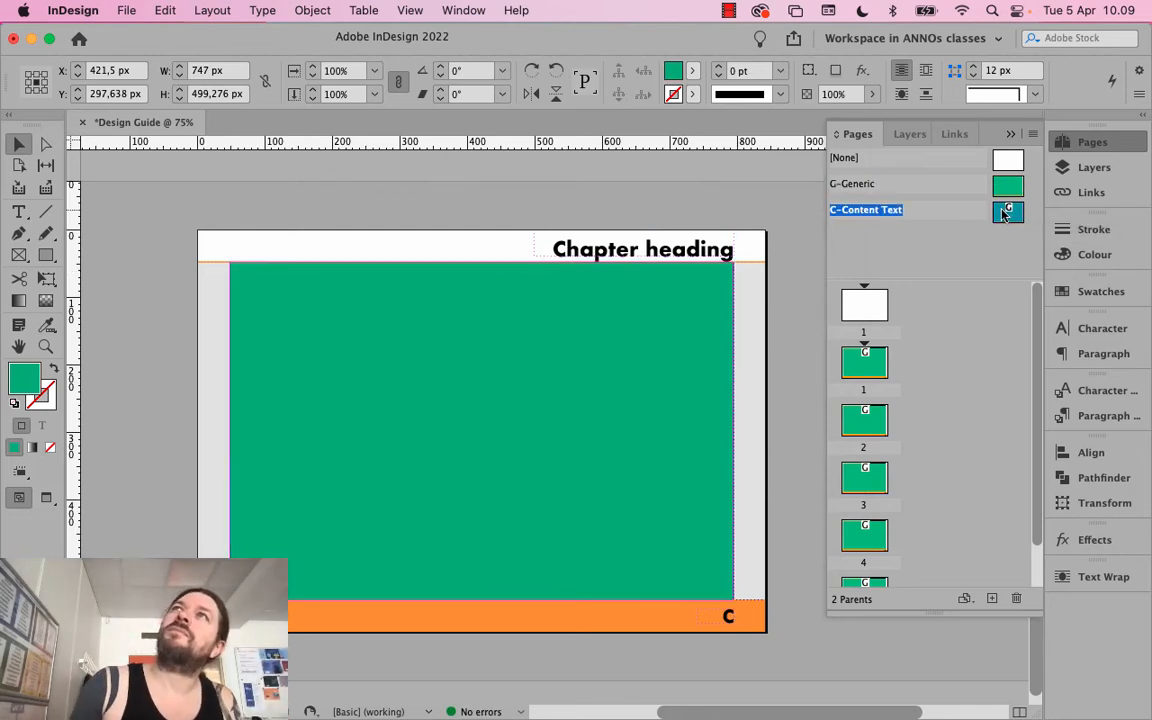
pyautogui.click(688, 336)
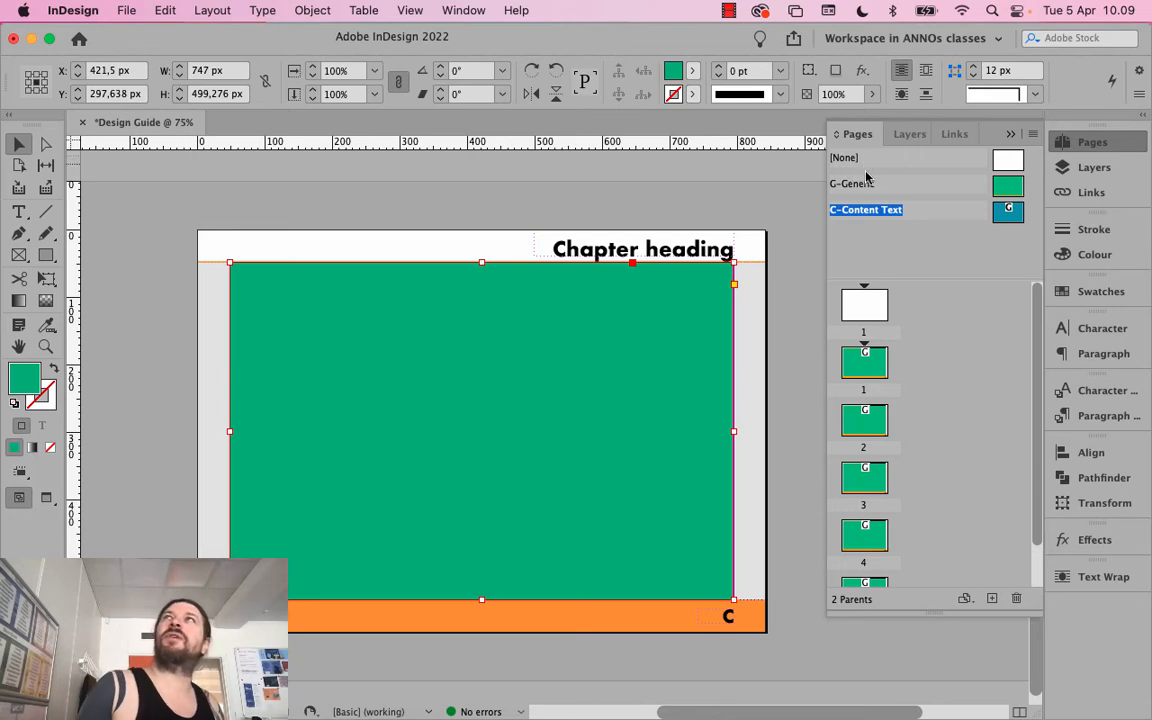
pyautogui.doubleClick(1005, 188)
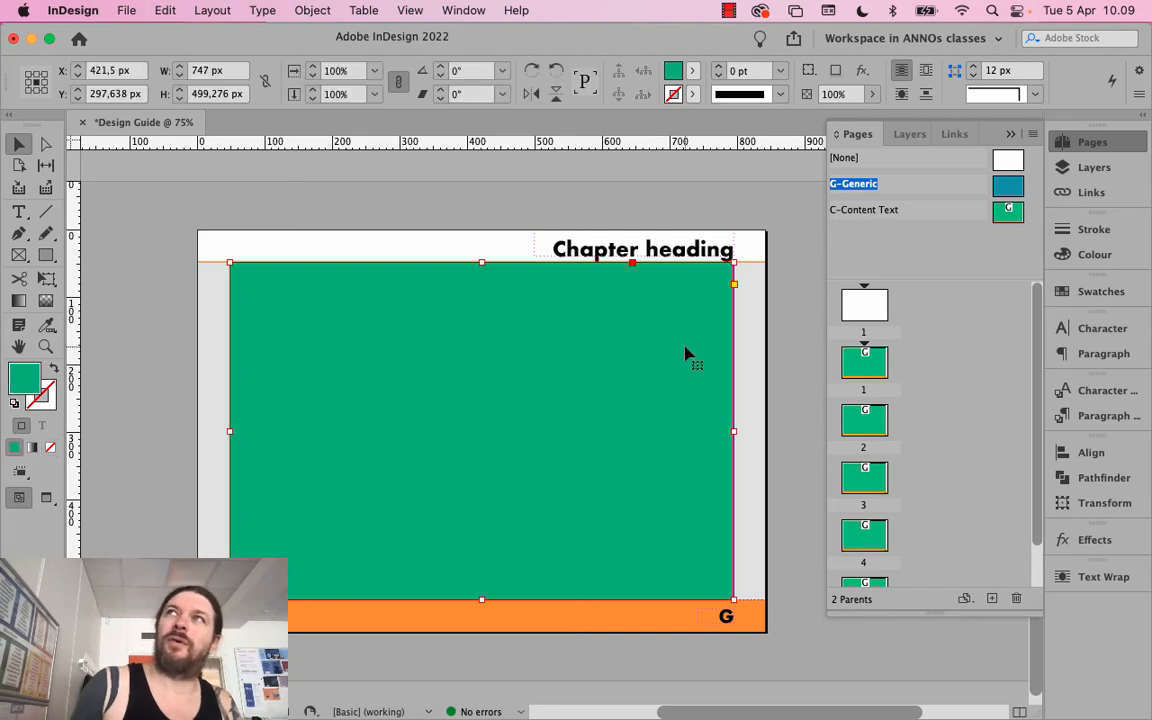
pyautogui.click(51, 448)
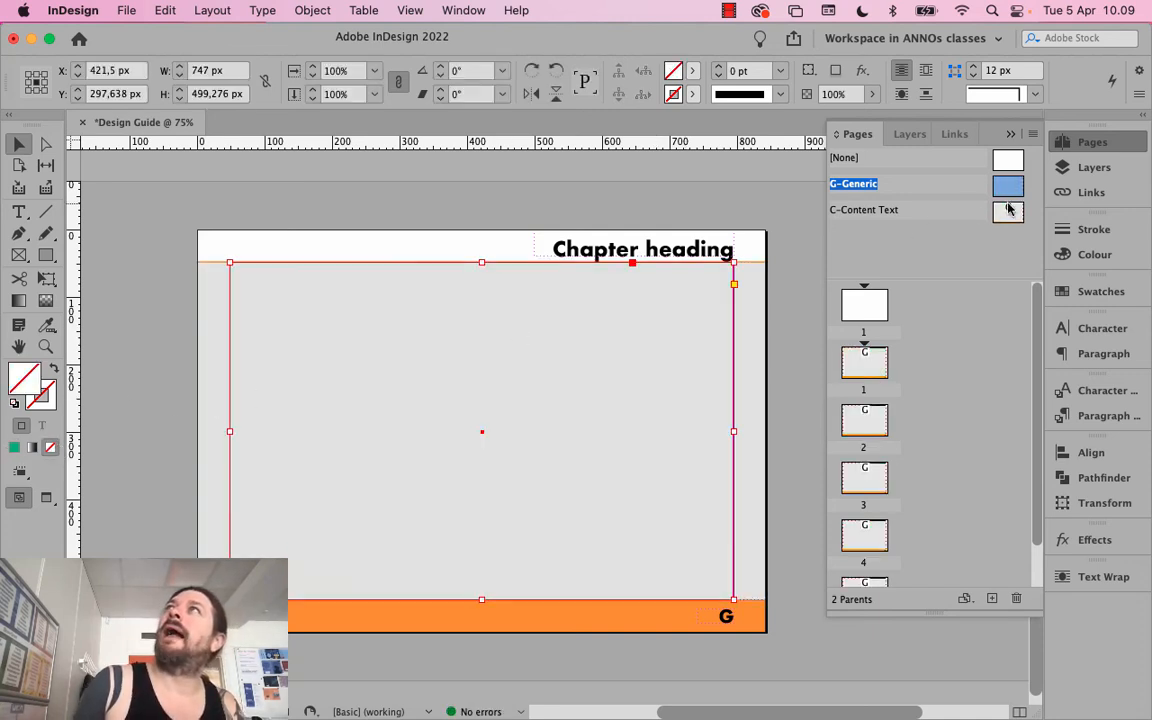
# Set the content type of the margin-sized frame on the C-Content Text parent to Text
pyautogui.doubleClick(1008, 208)
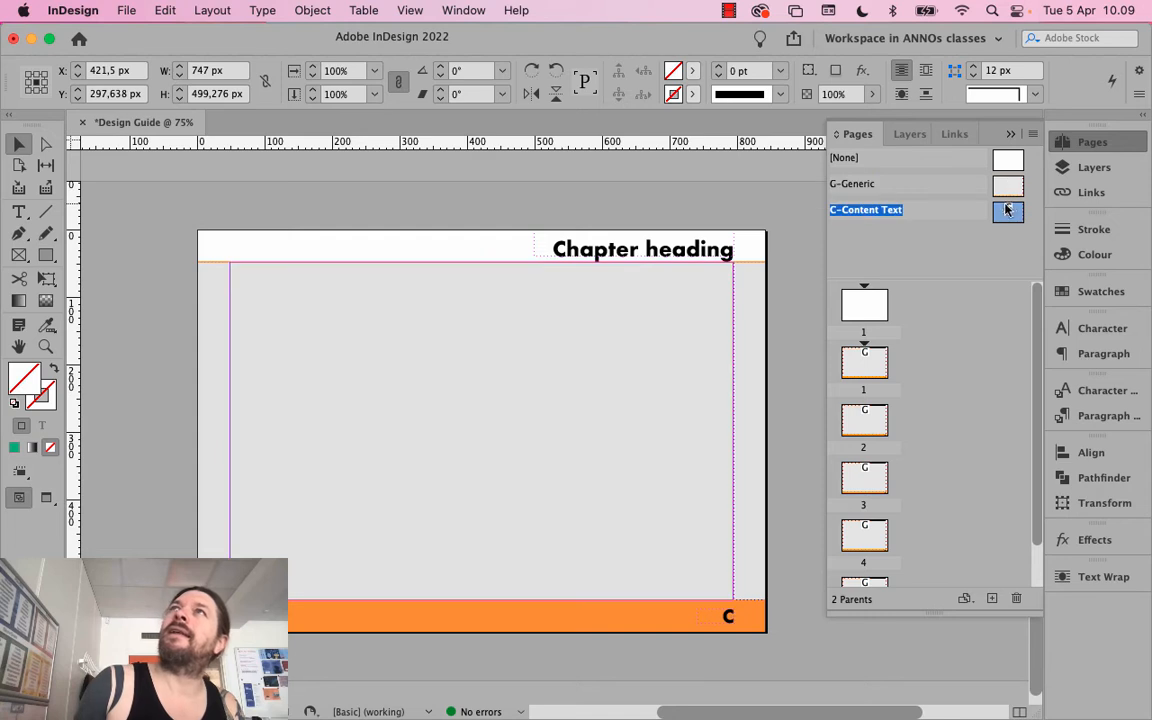
pyautogui.click(737, 338)
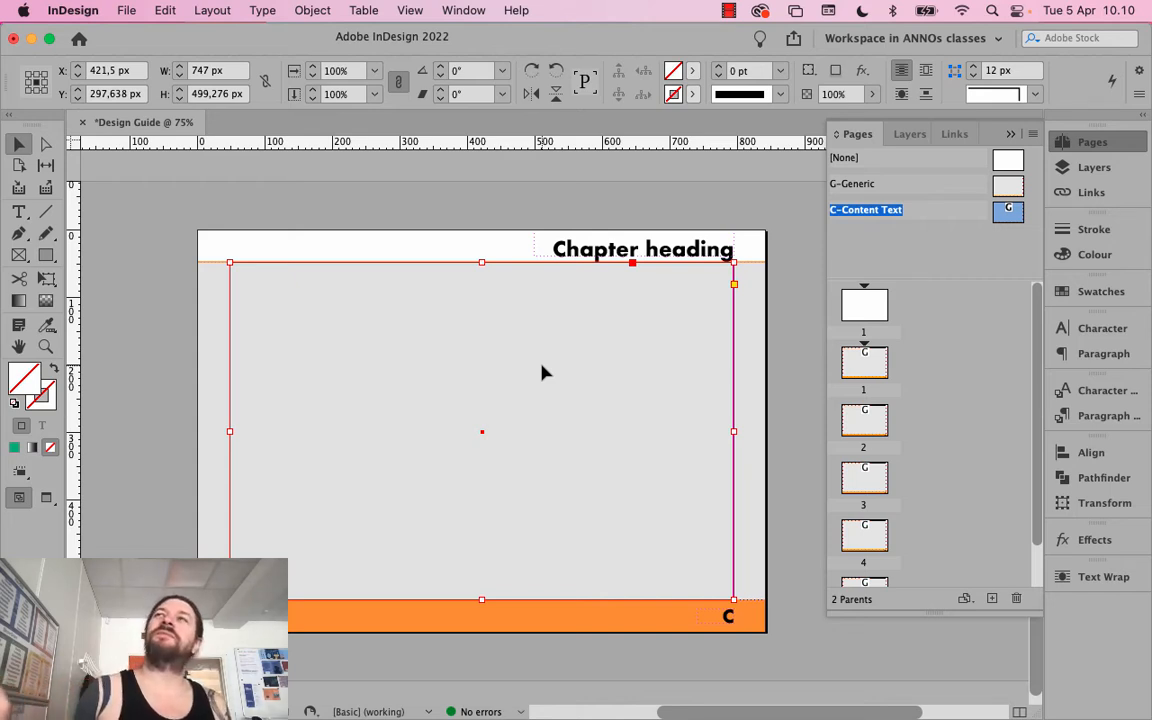
pyautogui.rightClick(633, 358)
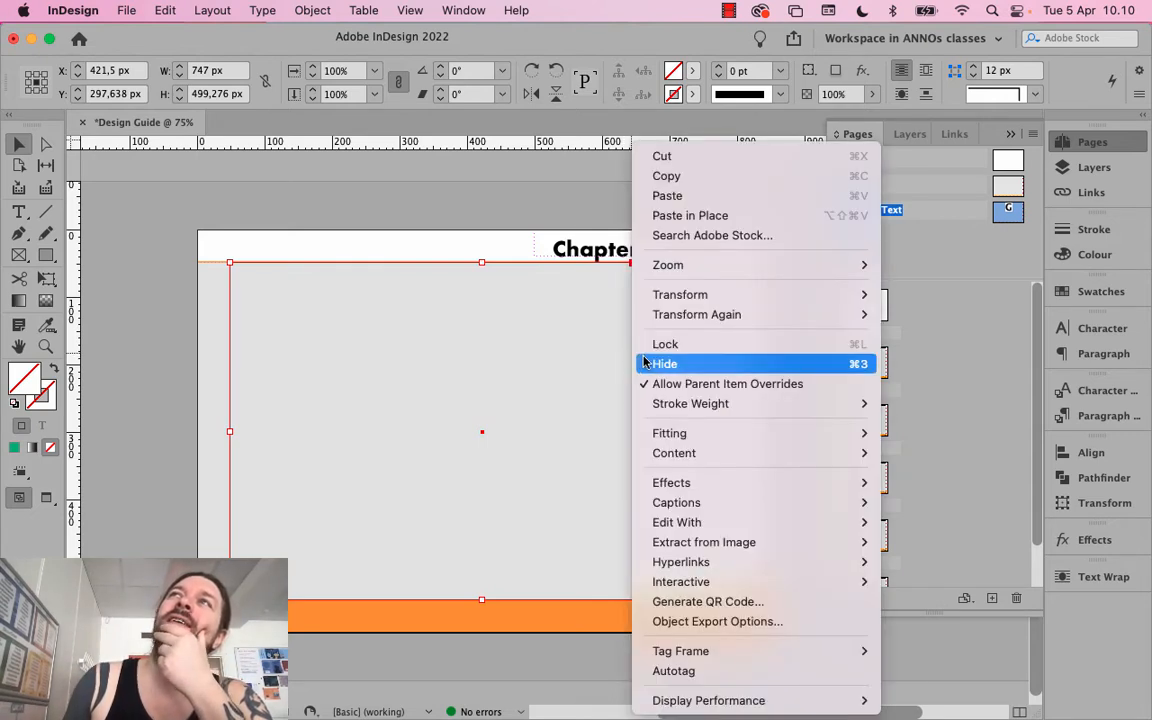
pyautogui.moveTo(676, 460)
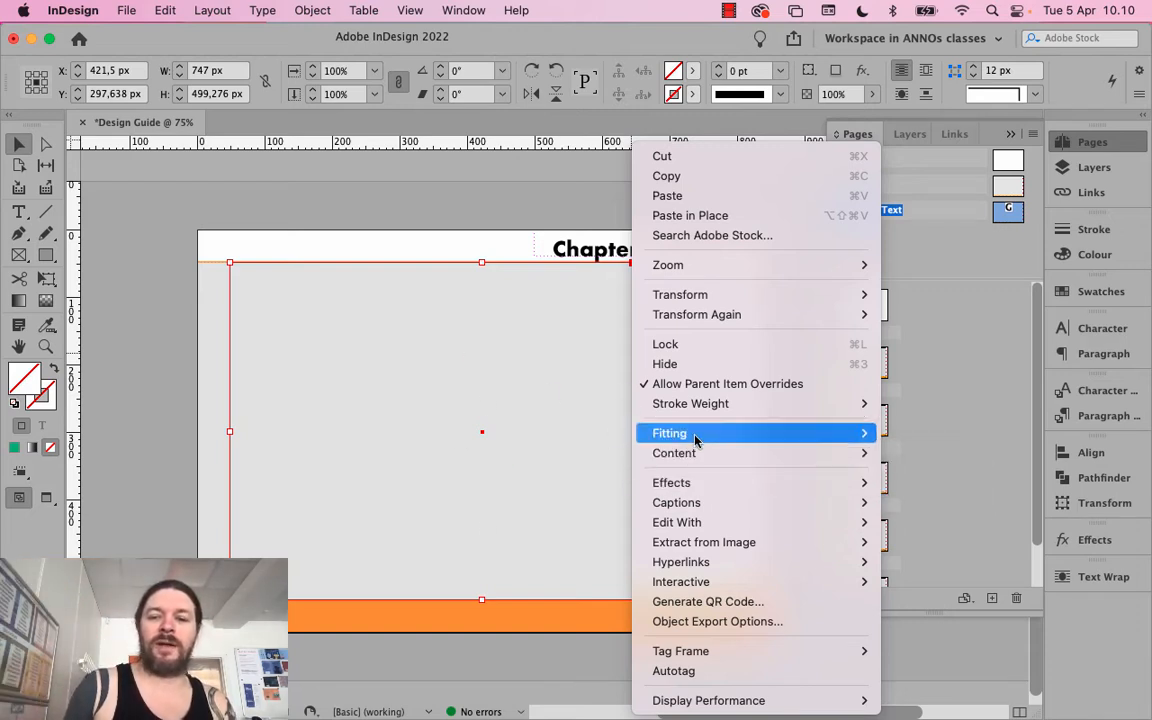
pyautogui.moveTo(761, 455)
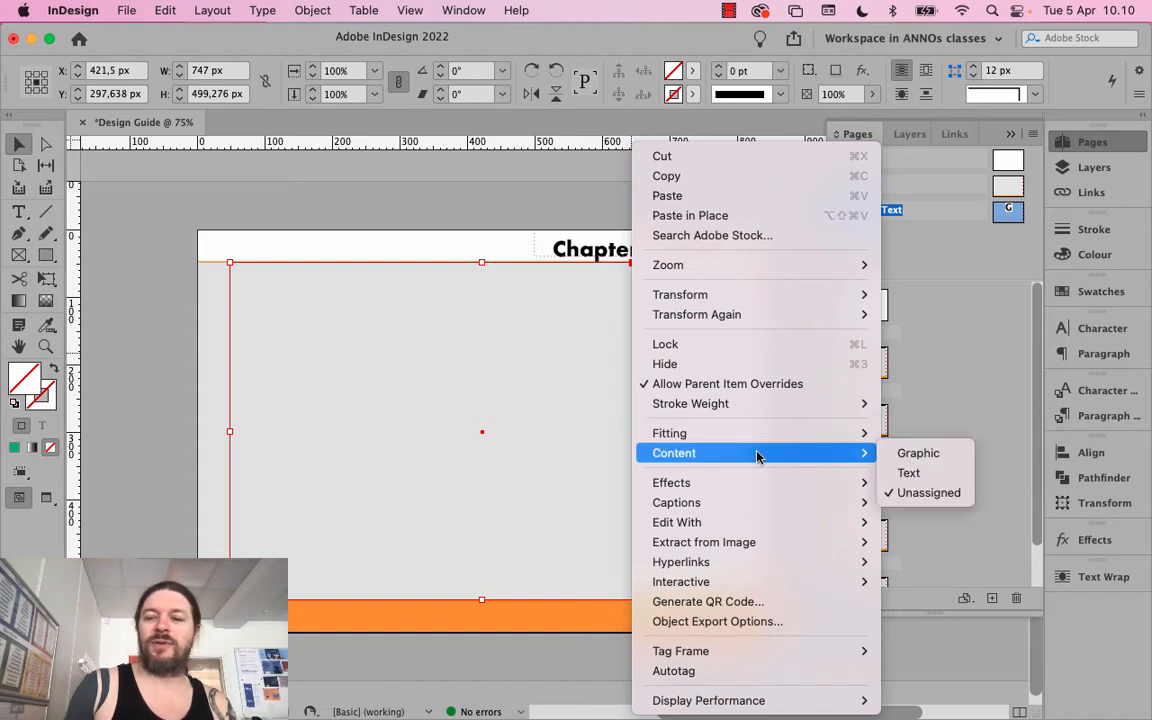
pyautogui.click(958, 471)
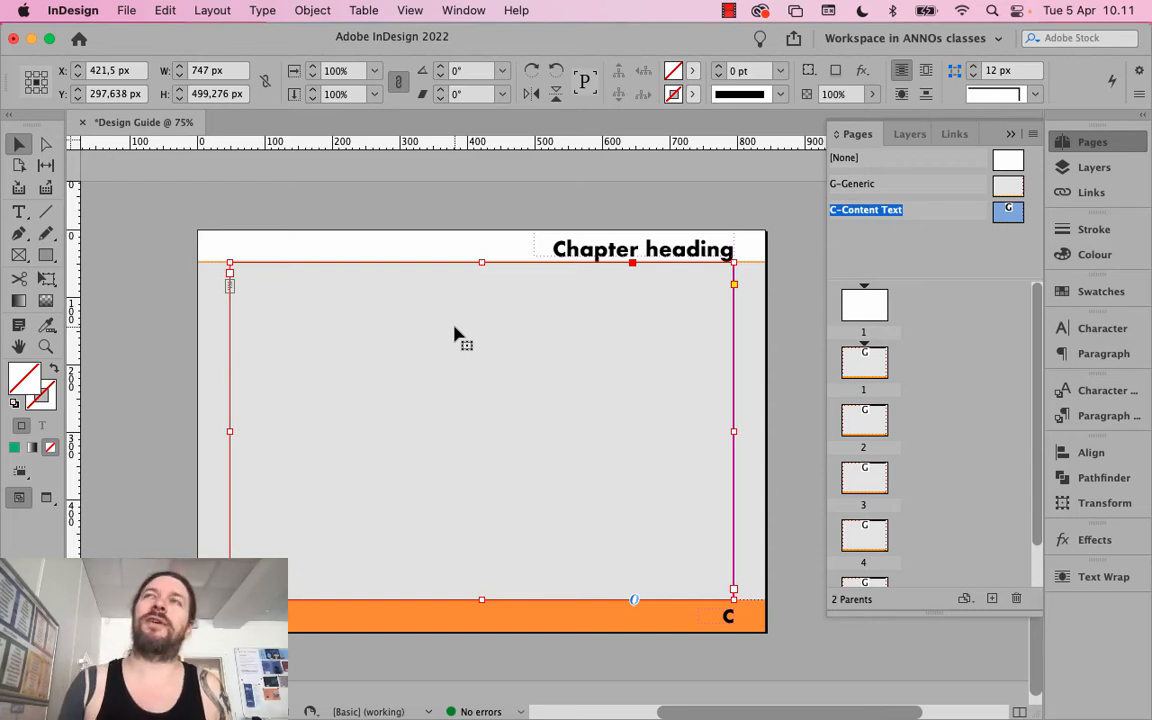
# Try moving the text frame on C-Content Text off the page margins twice, undoing each move
pyautogui.click(461, 218)
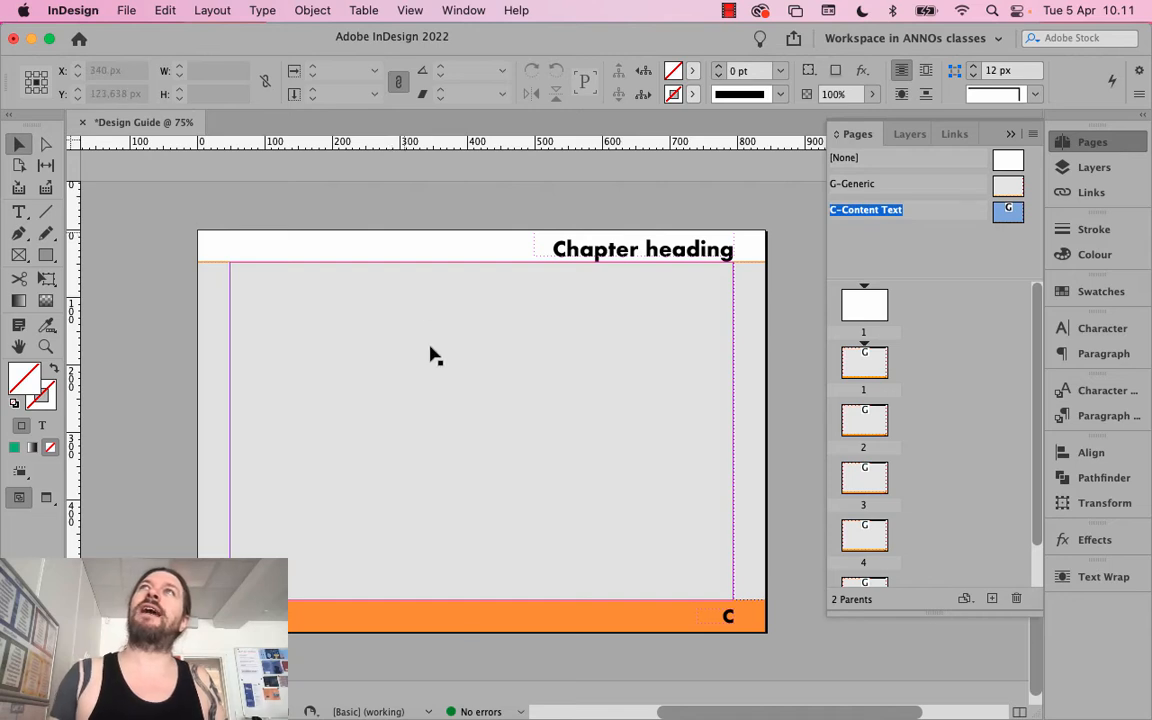
pyautogui.moveTo(430, 347); pyautogui.dragTo(482, 380)
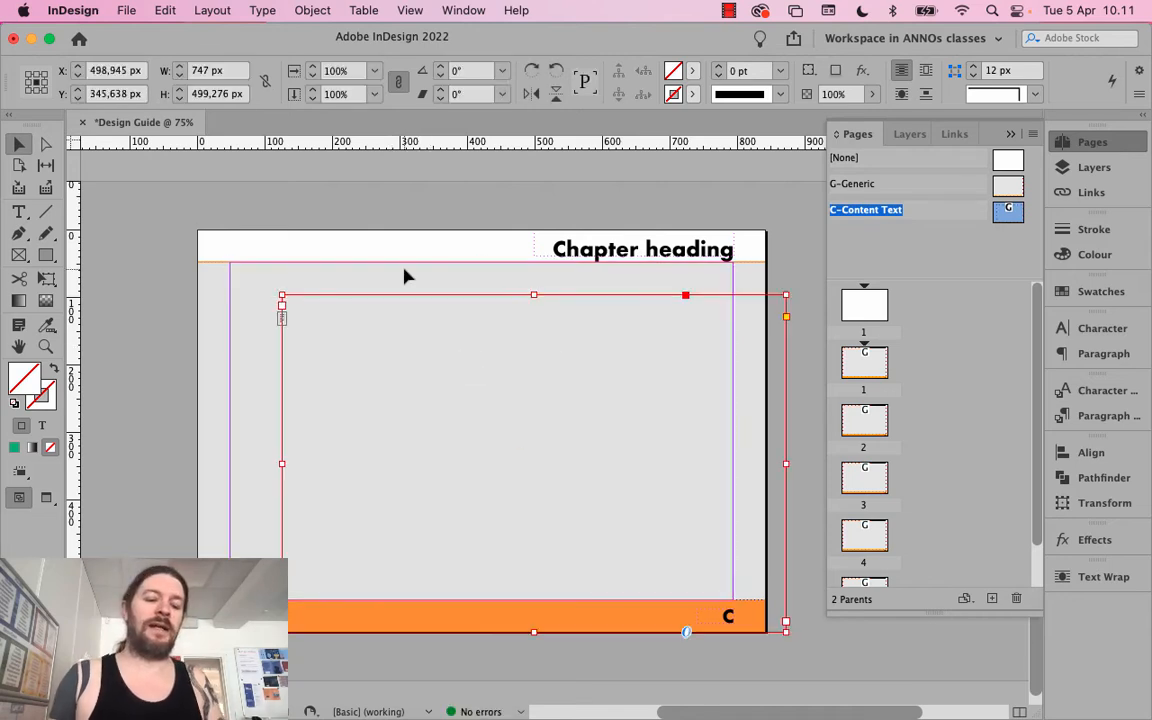
pyautogui.press('super+z')
pyautogui.click(404, 224)
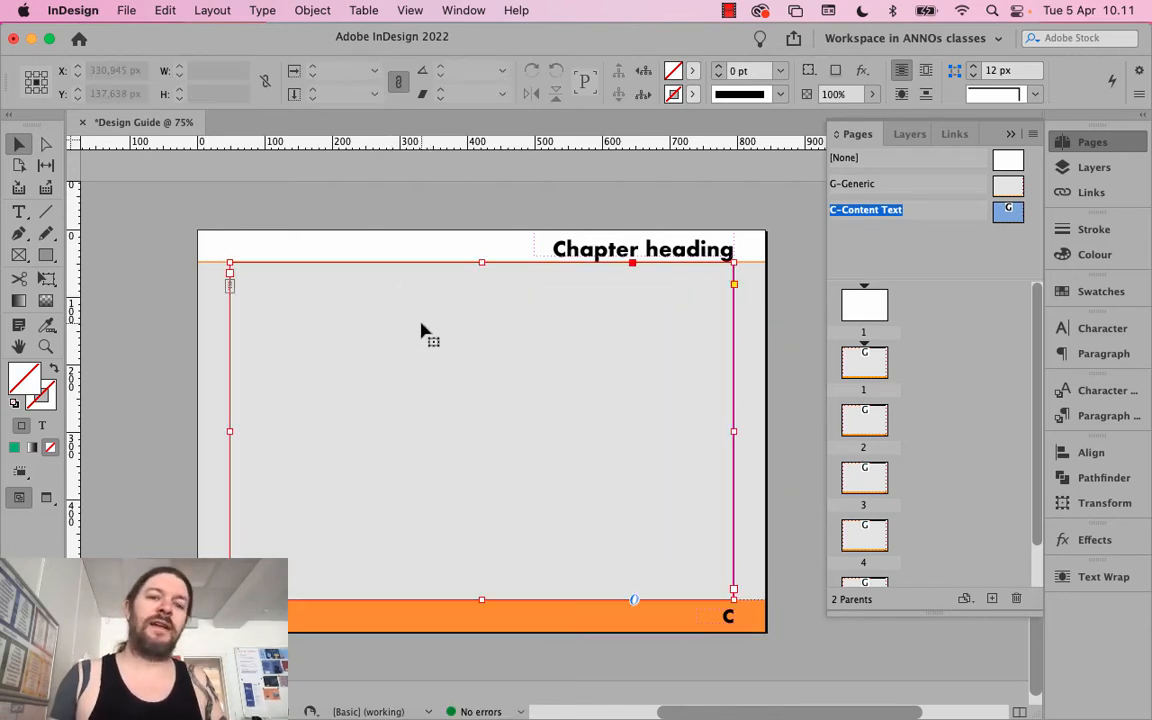
pyautogui.moveTo(421, 330); pyautogui.dragTo(506, 372)
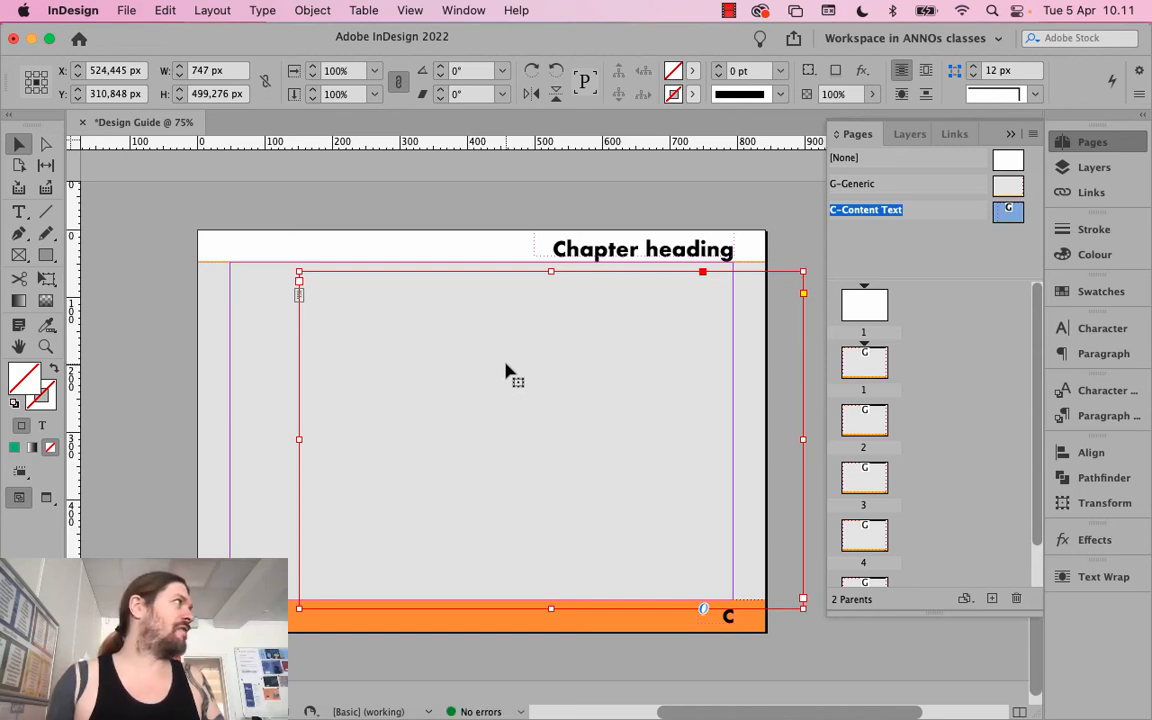
pyautogui.press('super+z')
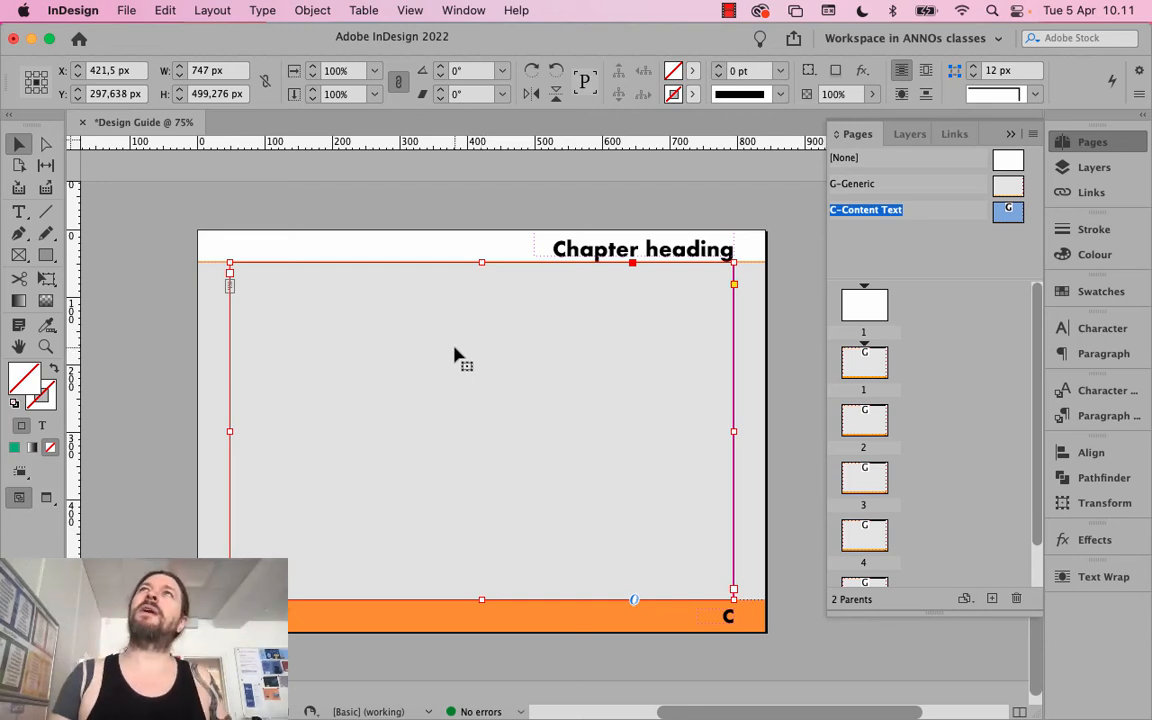
# Fill the margin-sized text frame on the C-Content Text parent with placeholder text
pyautogui.rightClick(385, 367)
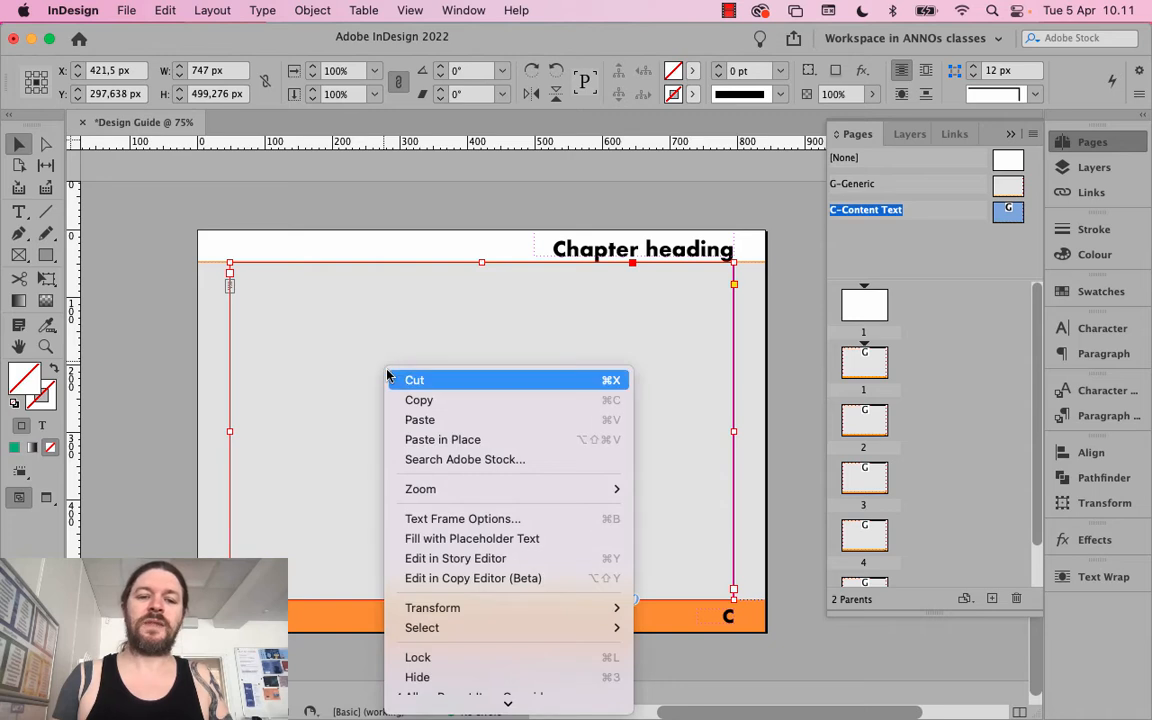
pyautogui.rightClick(386, 338)
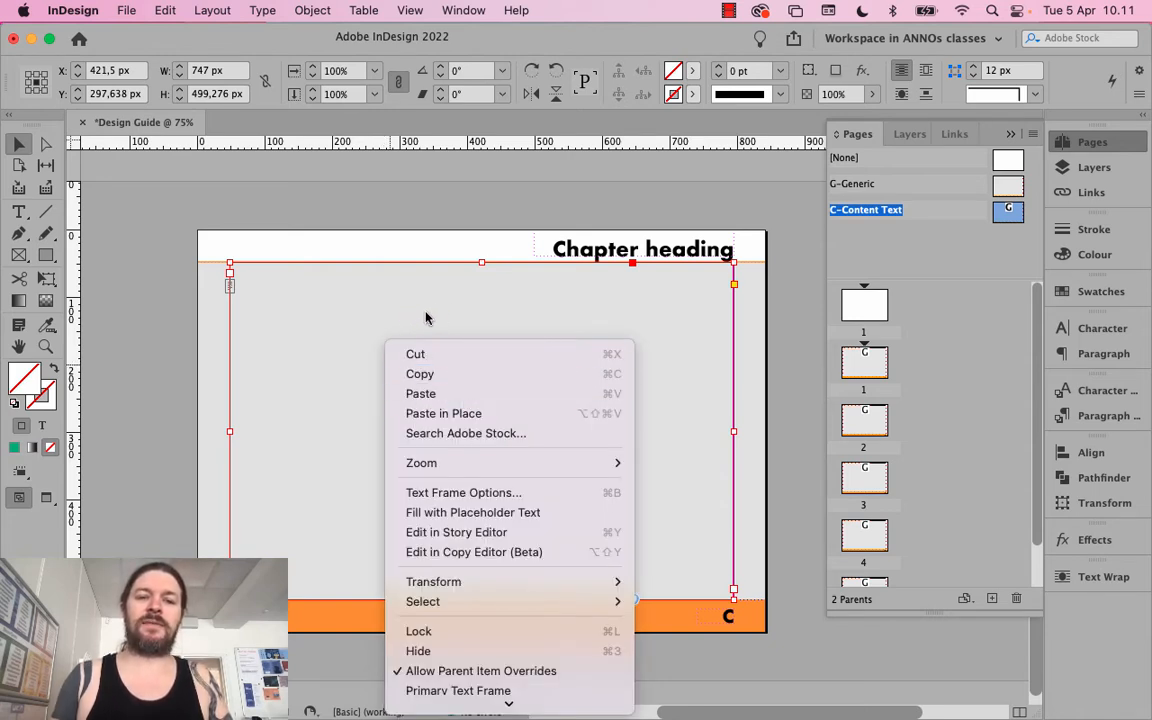
pyautogui.moveTo(450, 711)
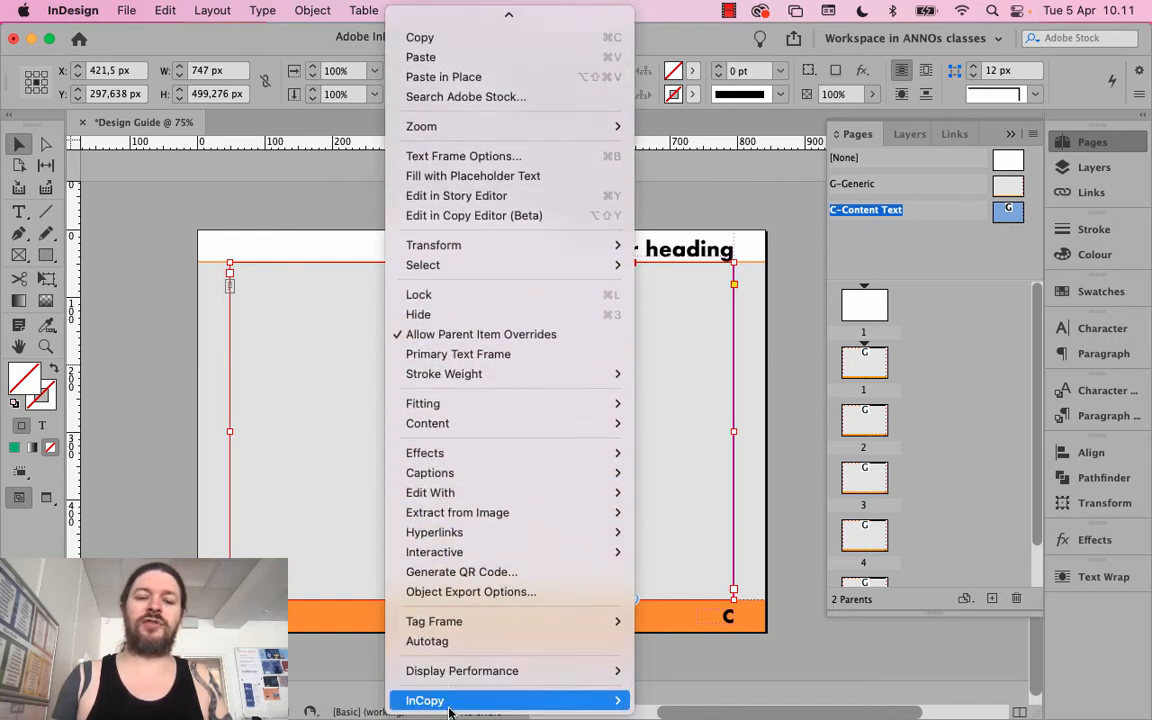
pyautogui.moveTo(486, 481)
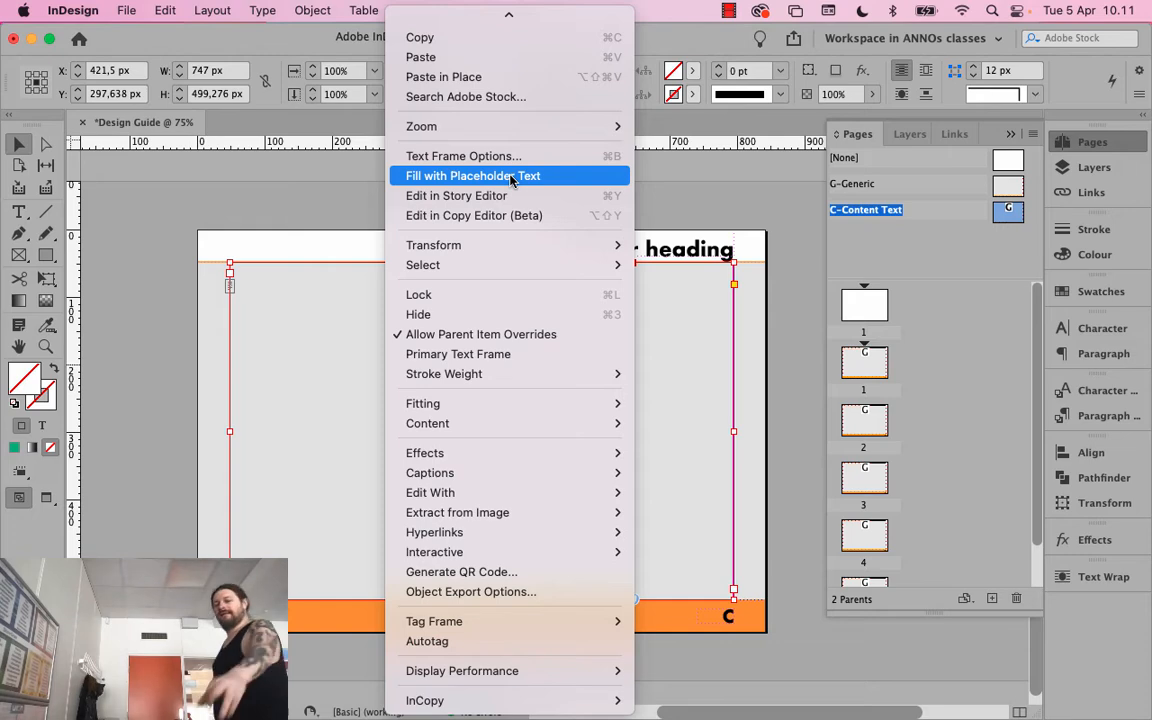
pyautogui.click(510, 177)
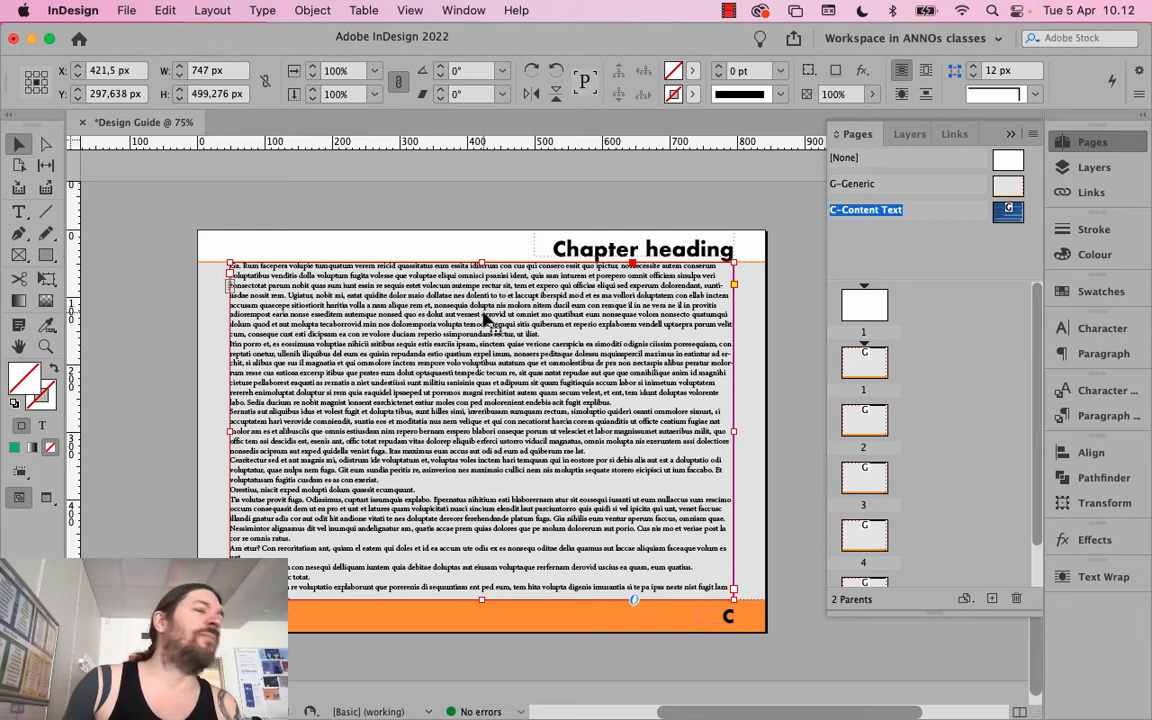
# Check the character, word, line and paragraph counts of the first line and of the whole placeholder text in the Info panel
pyautogui.click(464, 10)
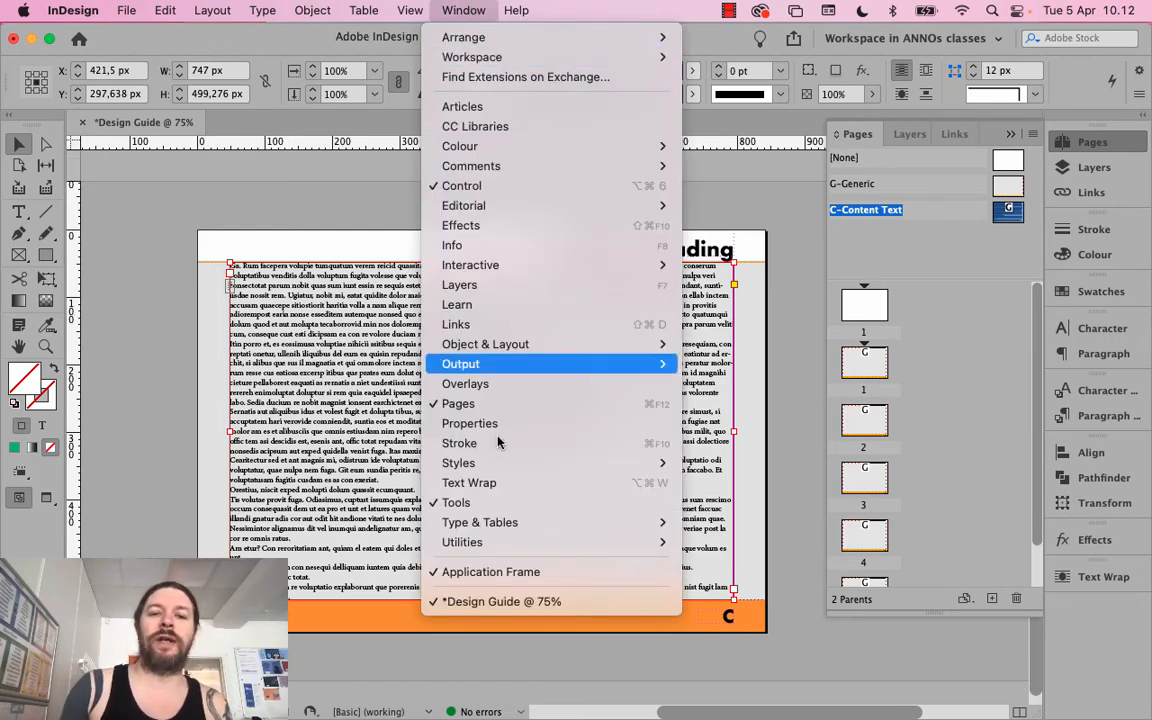
pyautogui.click(506, 245)
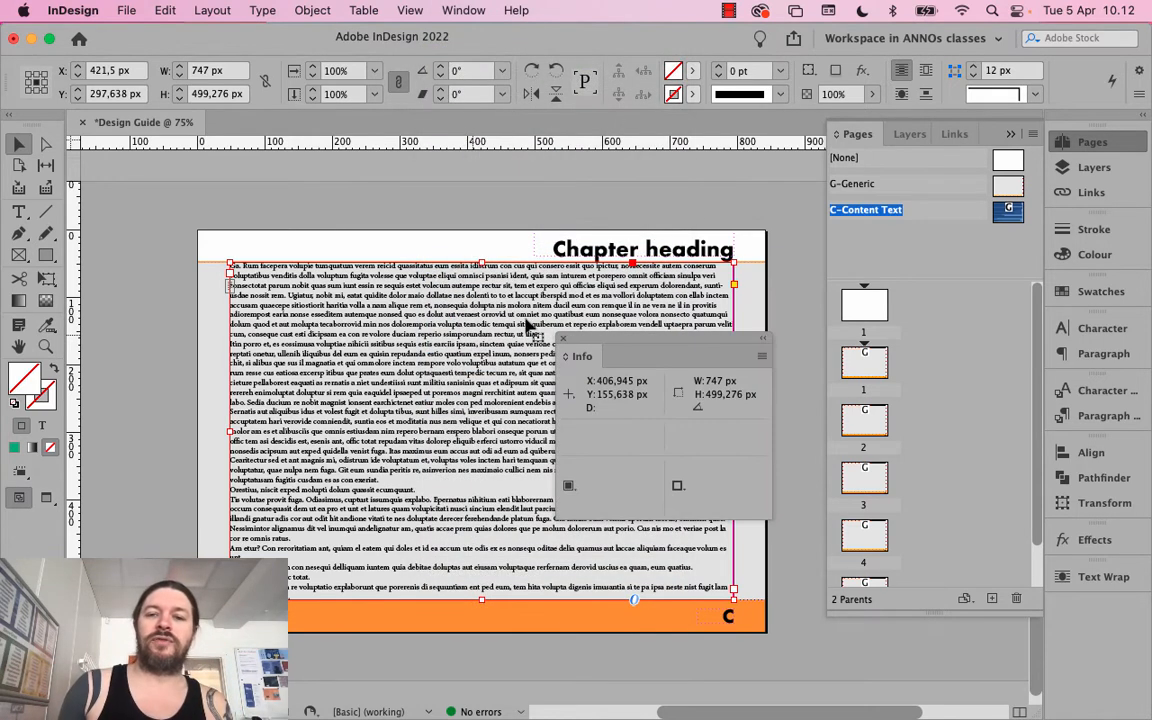
pyautogui.doubleClick(546, 267)
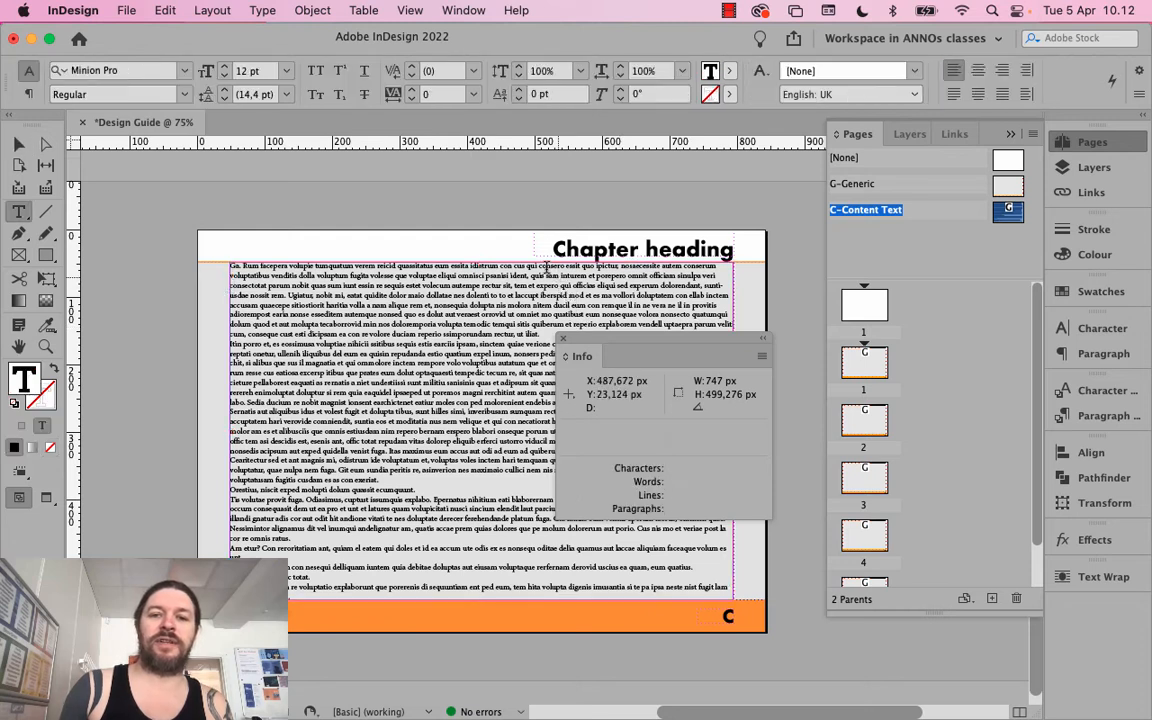
pyautogui.tripleClick(546, 267)
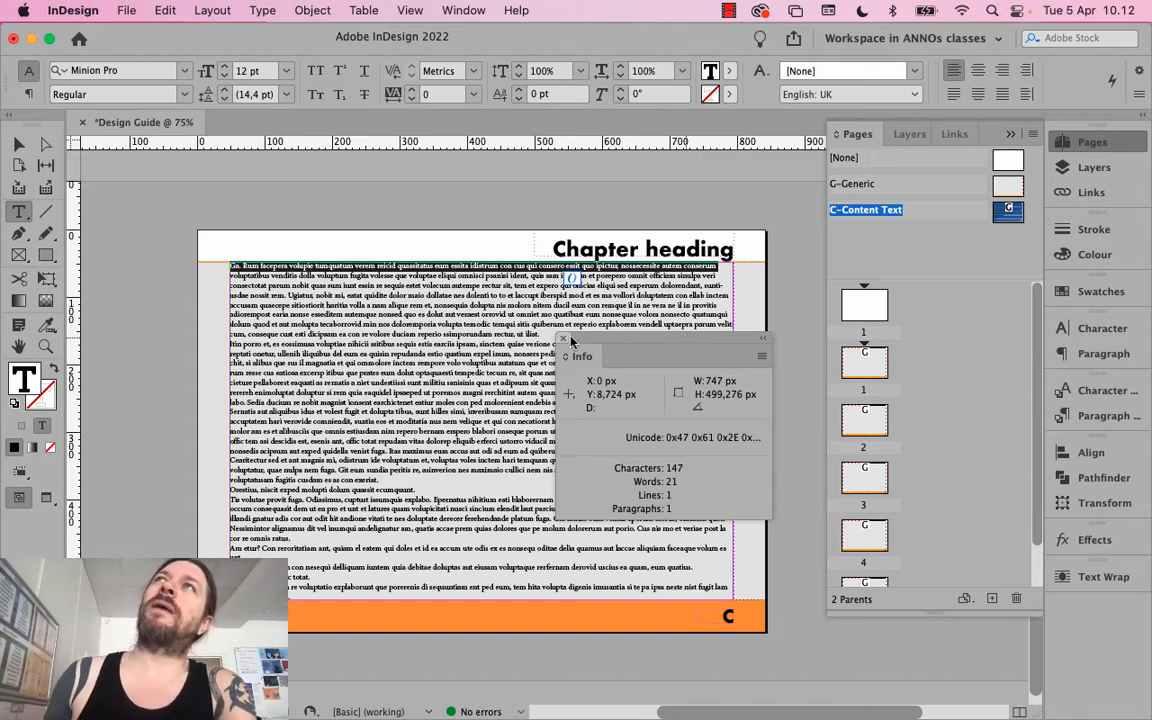
pyautogui.moveTo(600, 342); pyautogui.dragTo(543, 337)
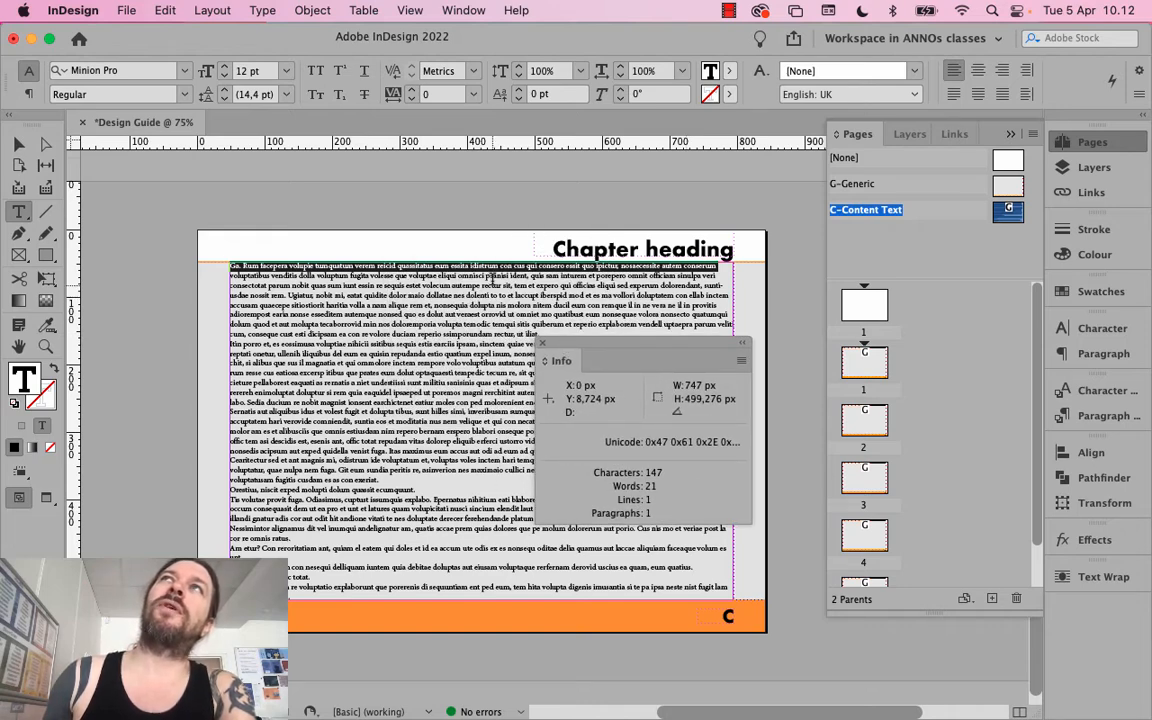
pyautogui.click(512, 288)
pyautogui.press('super+a')
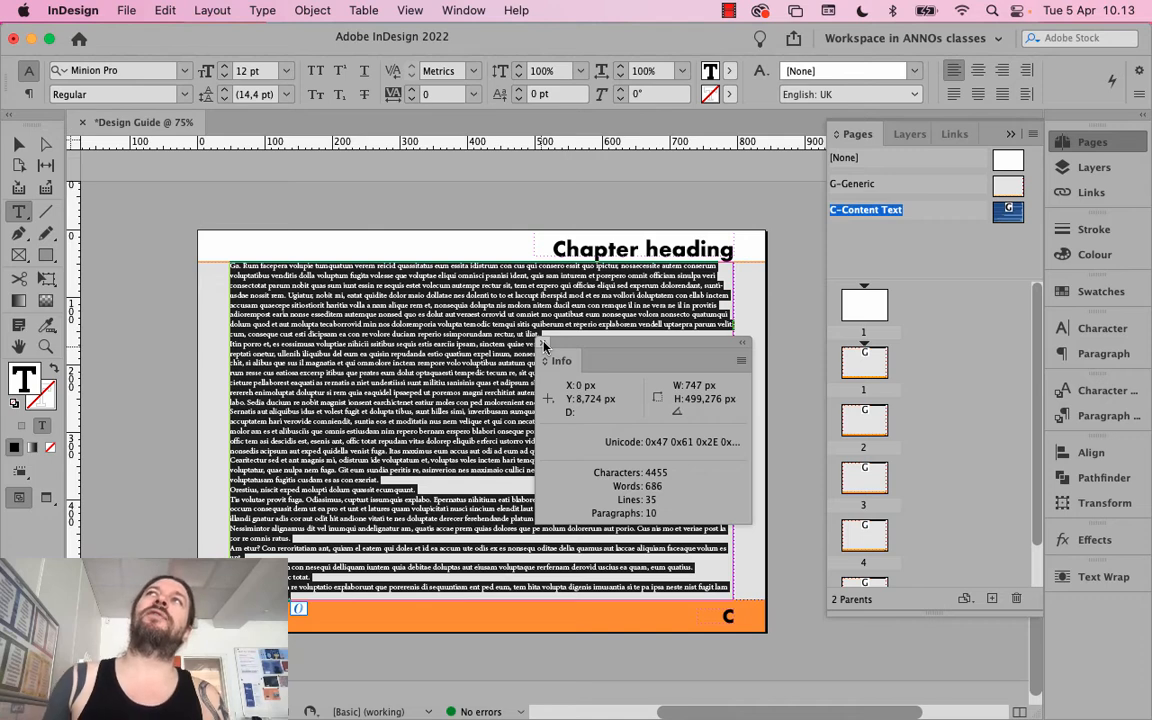
pyautogui.moveTo(544, 346); pyautogui.dragTo(535, 358)
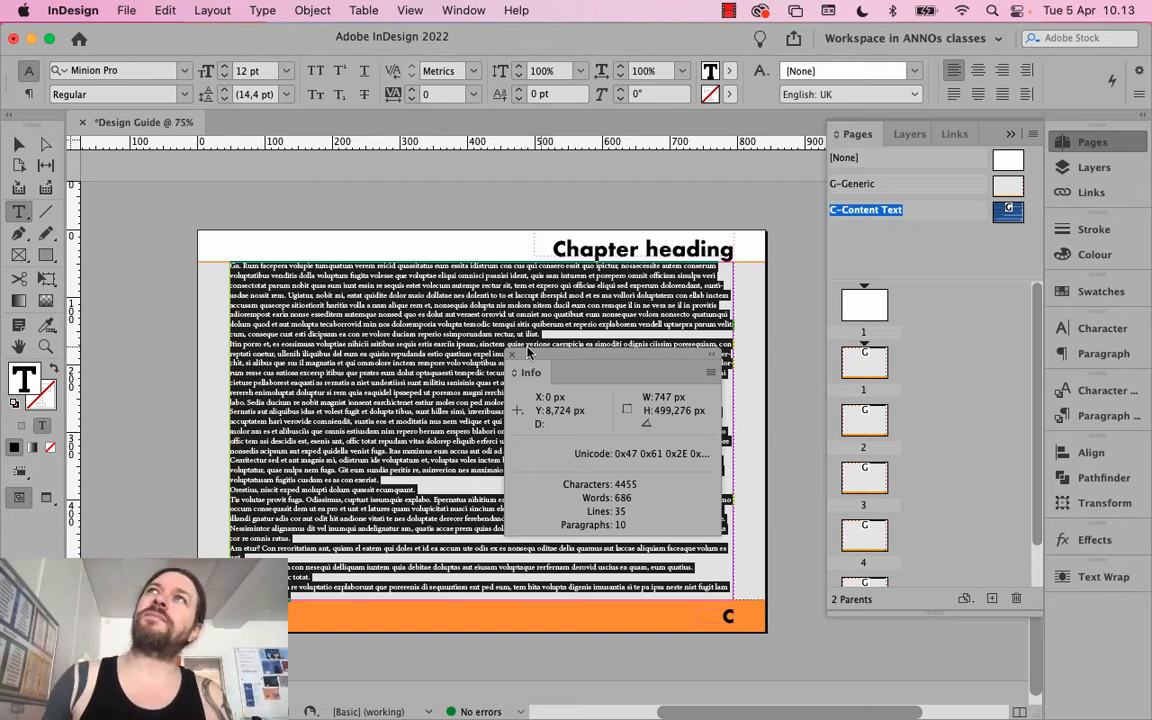
pyautogui.click(514, 355)
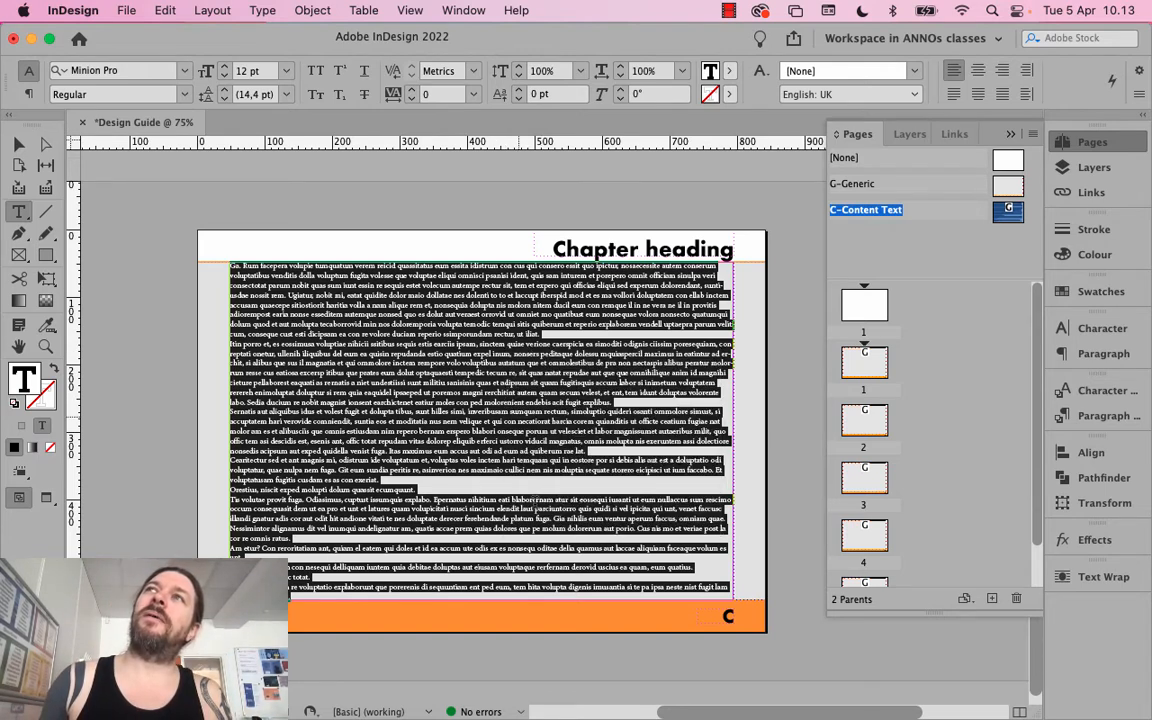
# Split the start of the placeholder text into two short heading lines, breaking after "facepera" and after "verem"
pyautogui.click(537, 510)
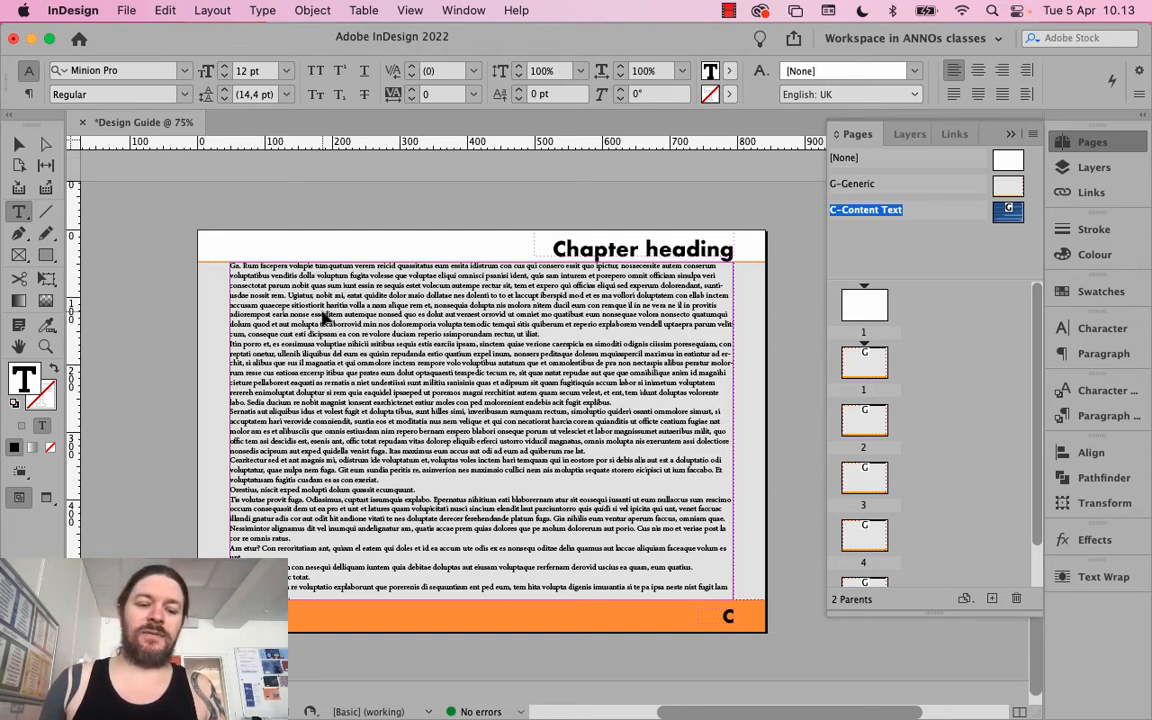
pyautogui.press('super+a')
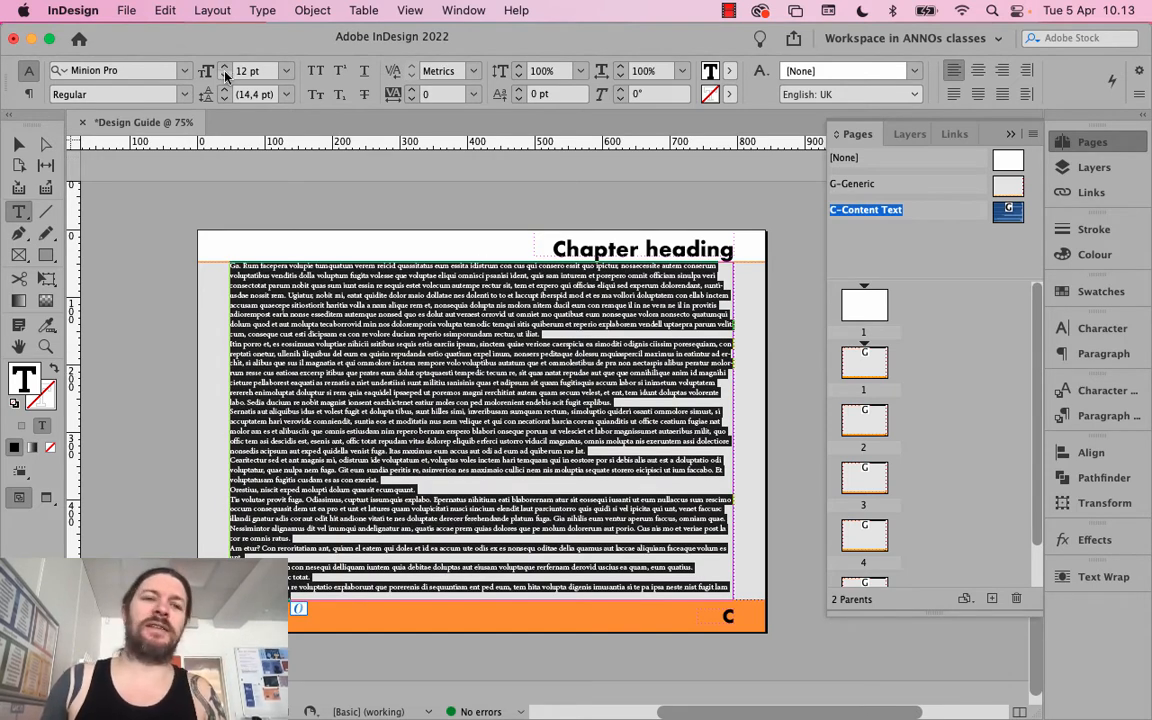
pyautogui.click(272, 276)
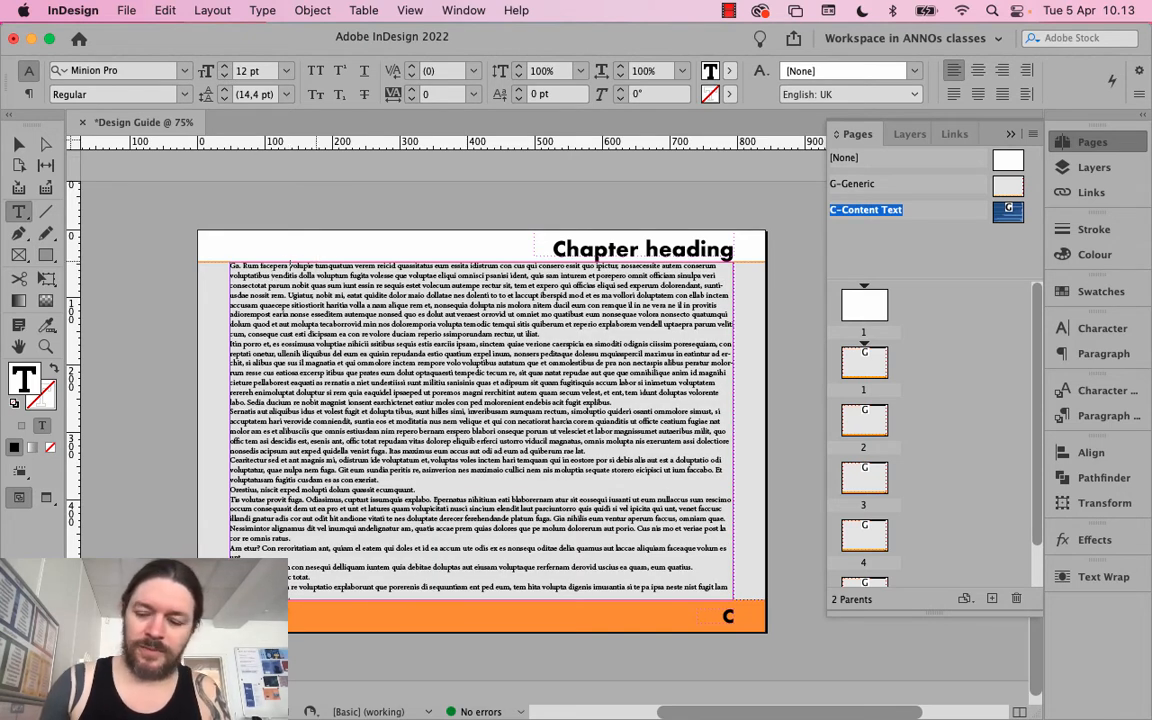
pyautogui.press('Return')
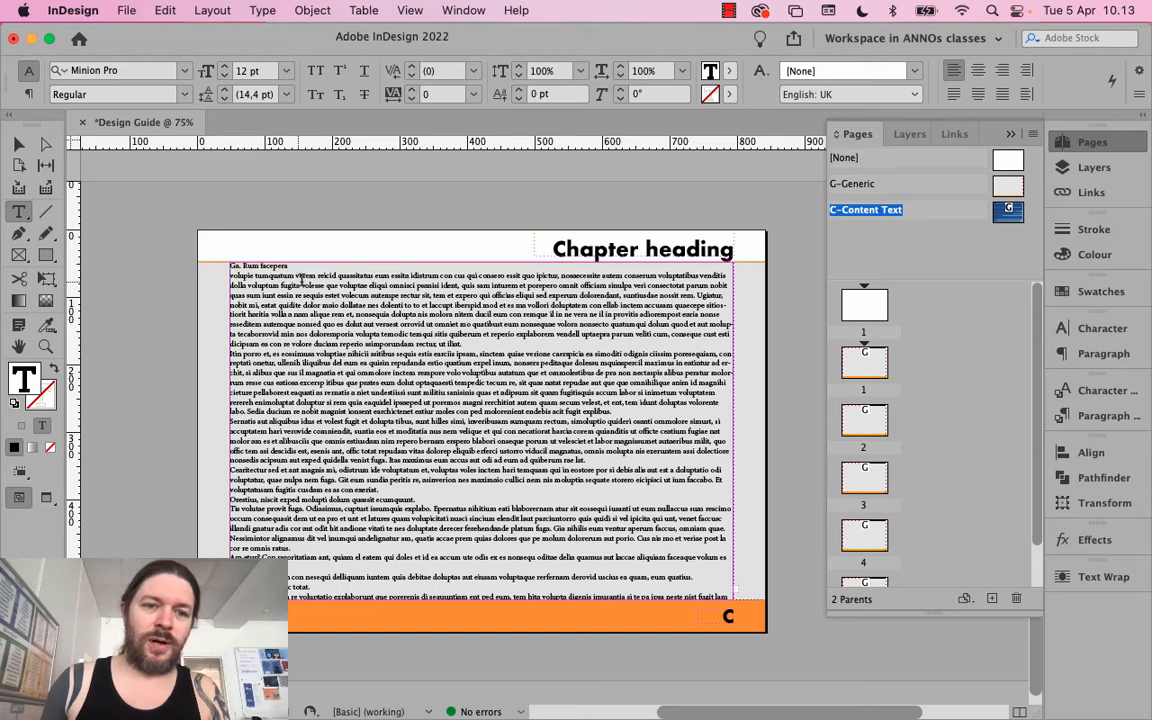
pyautogui.click(316, 275)
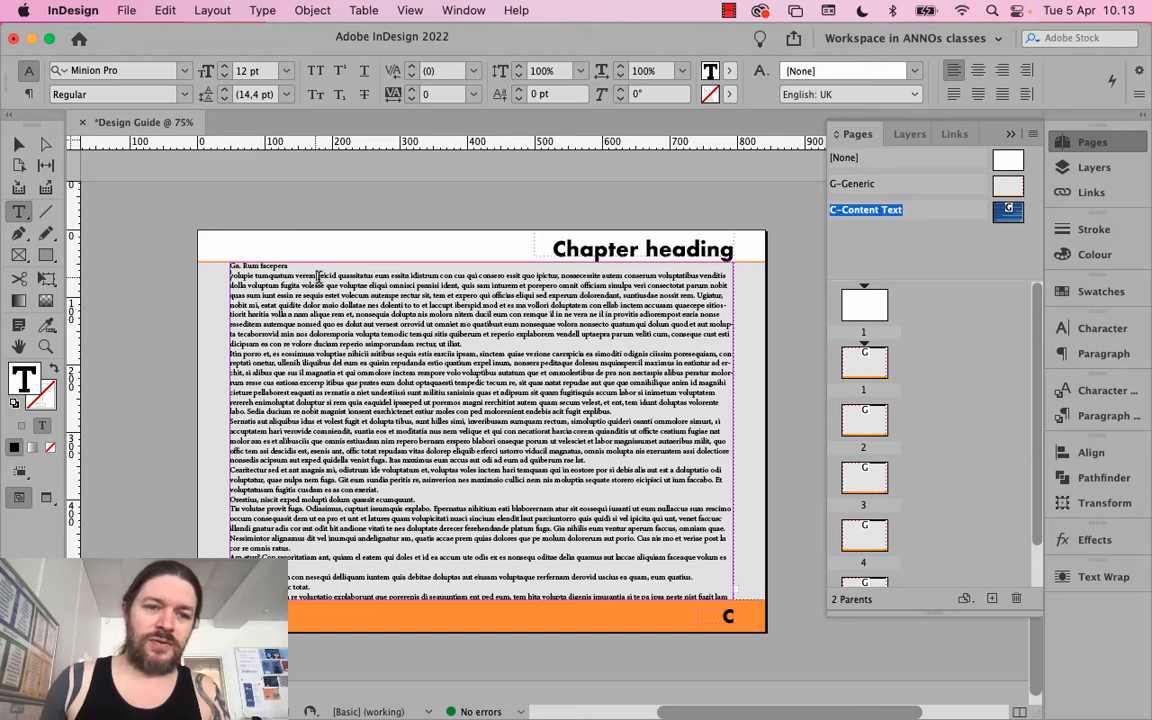
pyautogui.press('Return')
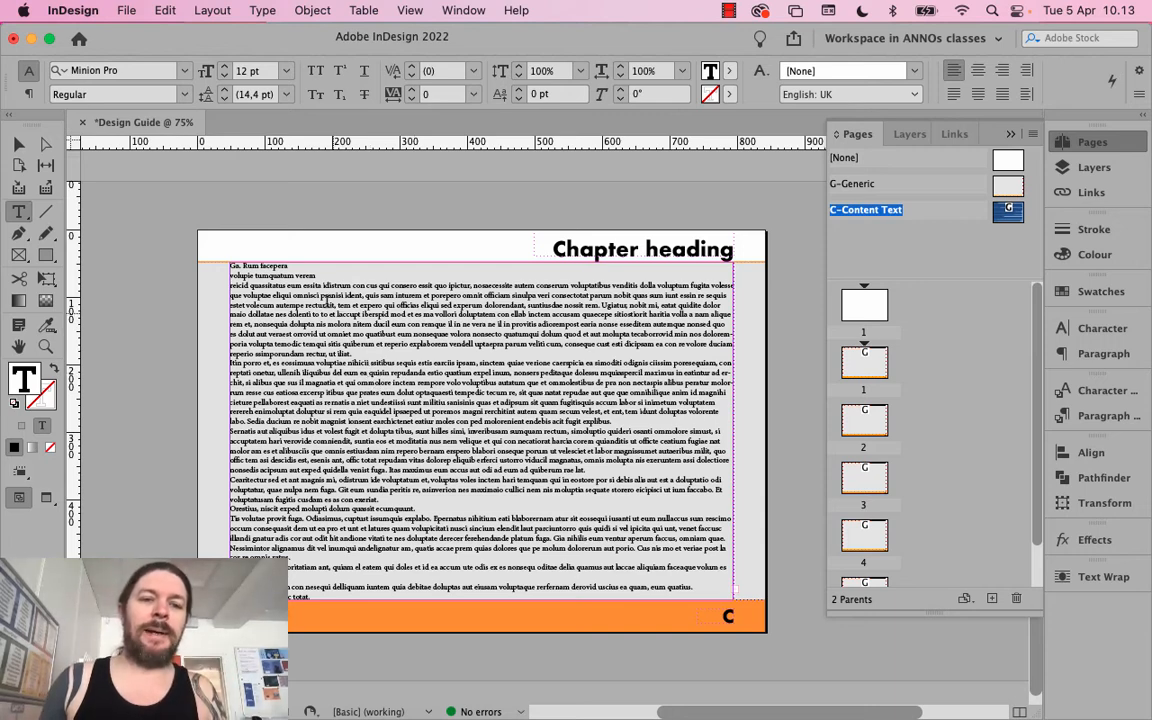
pyautogui.tripleClick(275, 264)
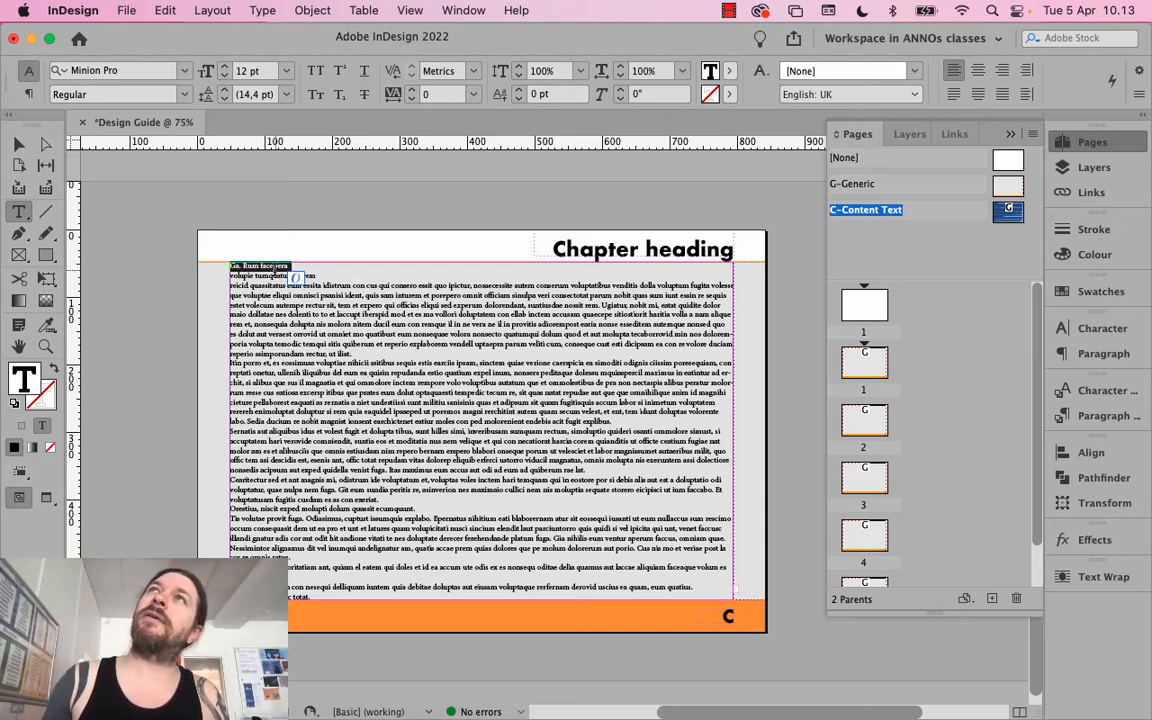
pyautogui.tripleClick(272, 275)
# Set the placeholder text frame to a fixed number of 3 columns in the Text Frame Options
pyautogui.click(331, 324)
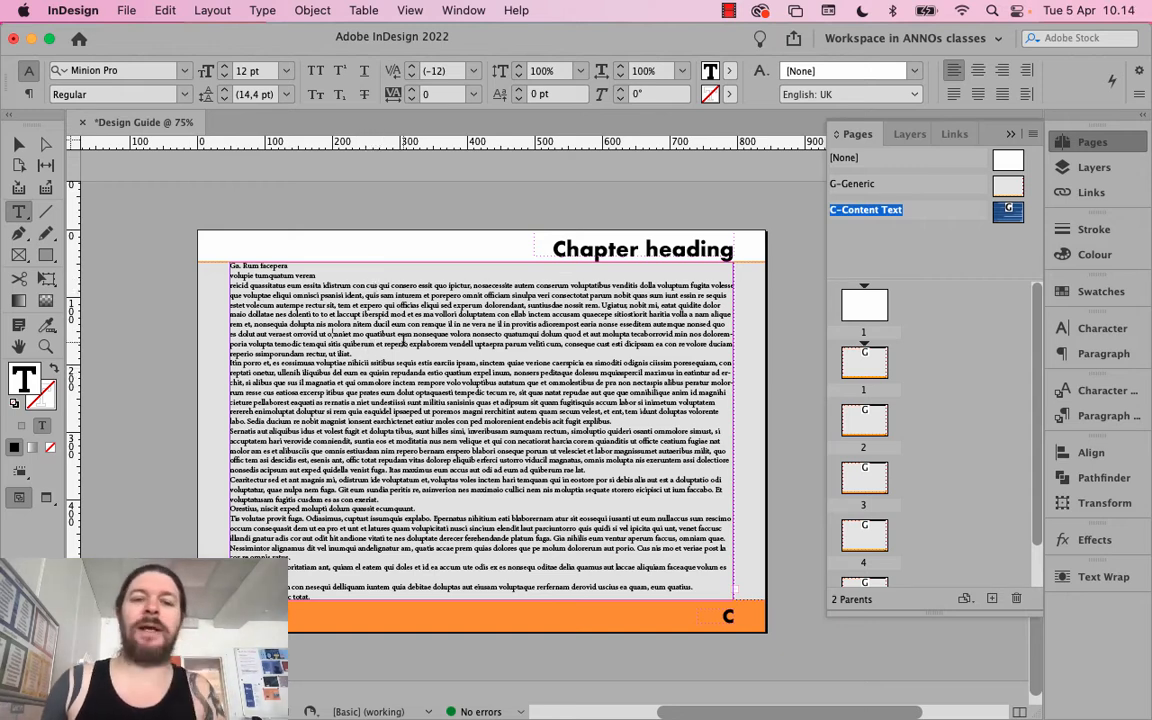
pyautogui.rightClick(405, 342)
pyautogui.moveTo(407, 346)
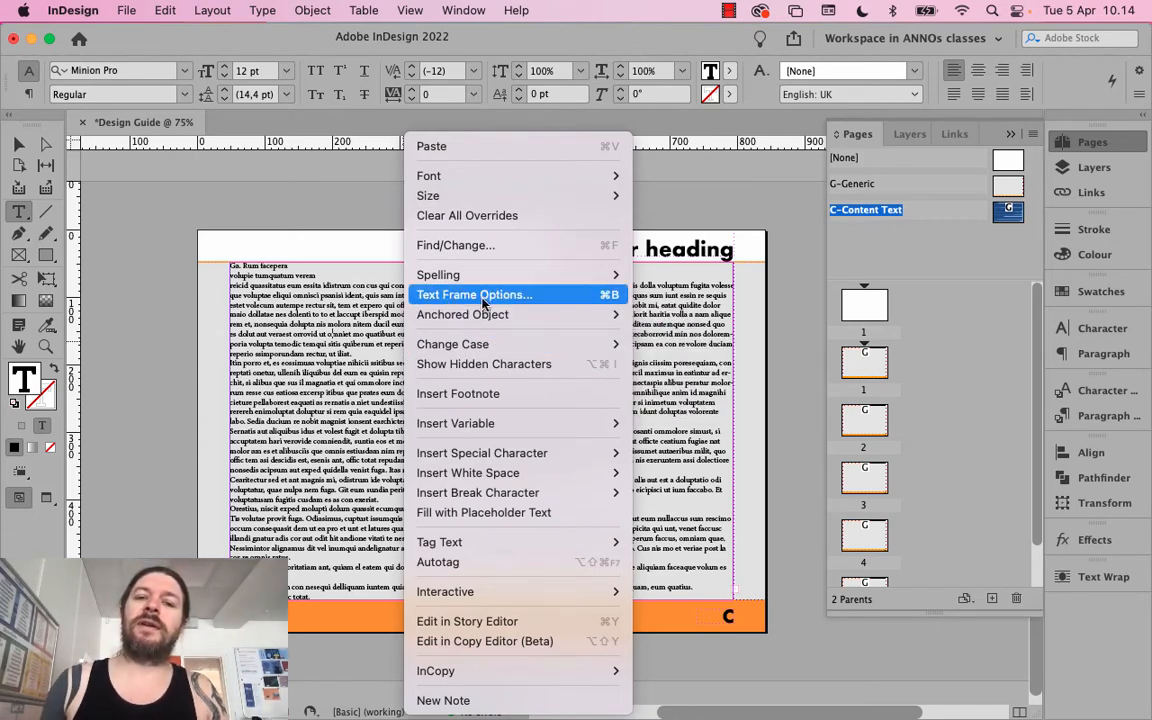
pyautogui.click(590, 302)
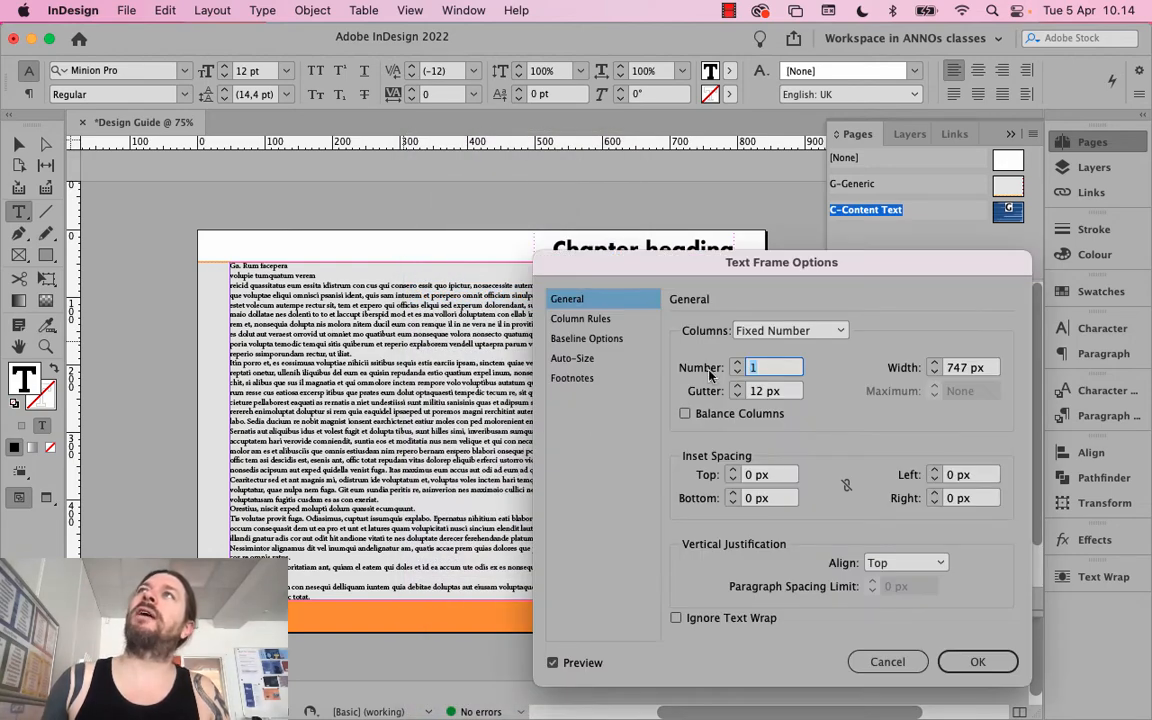
pyautogui.write('3')
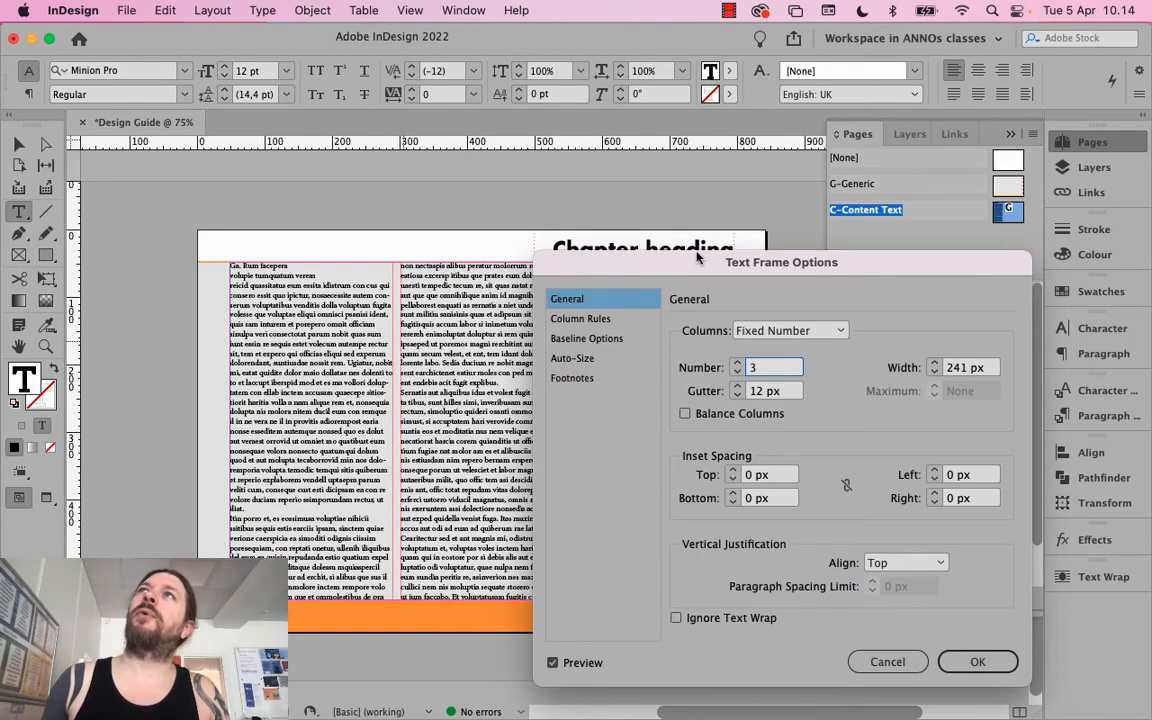
pyautogui.moveTo(723, 271); pyautogui.dragTo(823, 307)
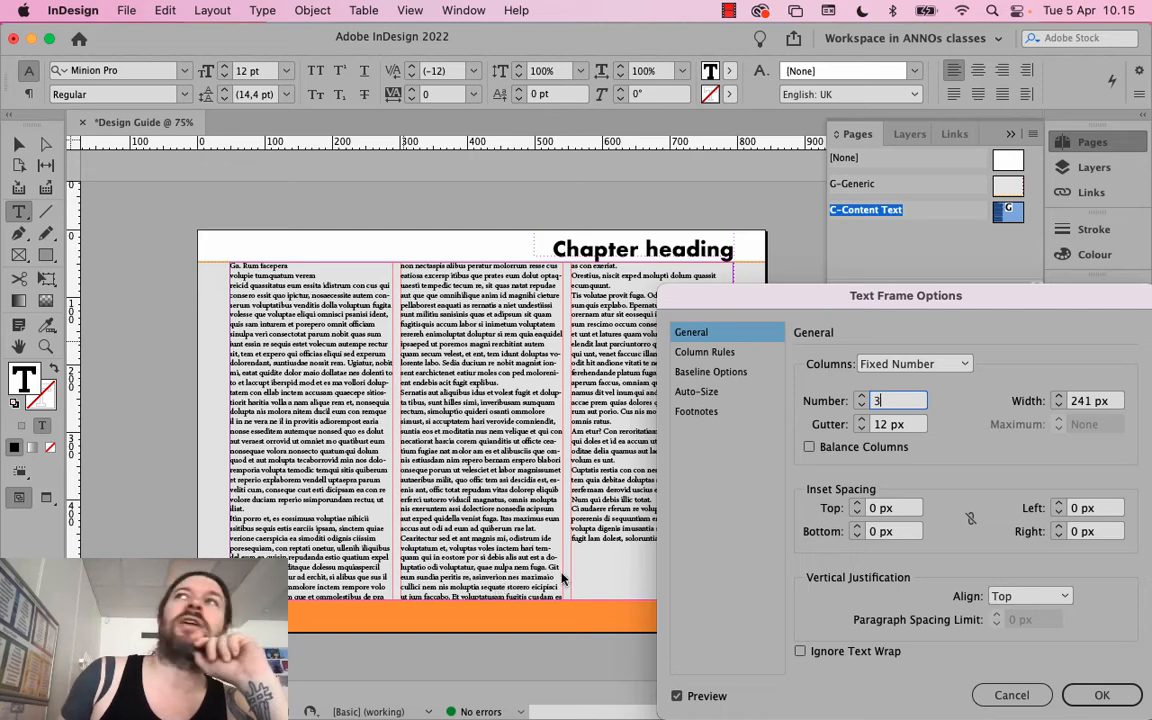
# Raise the text frame's top inset spacing to 18 px
pyautogui.click(856, 504)
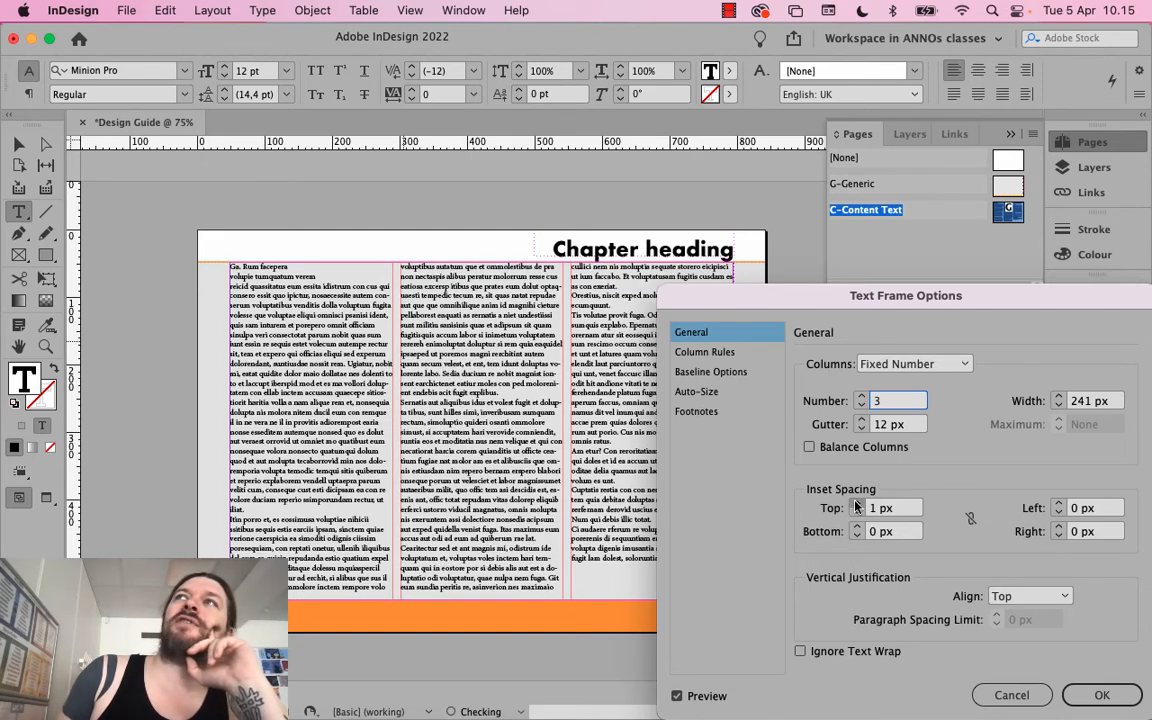
pyautogui.click(856, 504)
pyautogui.click(856, 504)
pyautogui.click(856, 505)
pyautogui.click(856, 505)
pyautogui.click(856, 505)
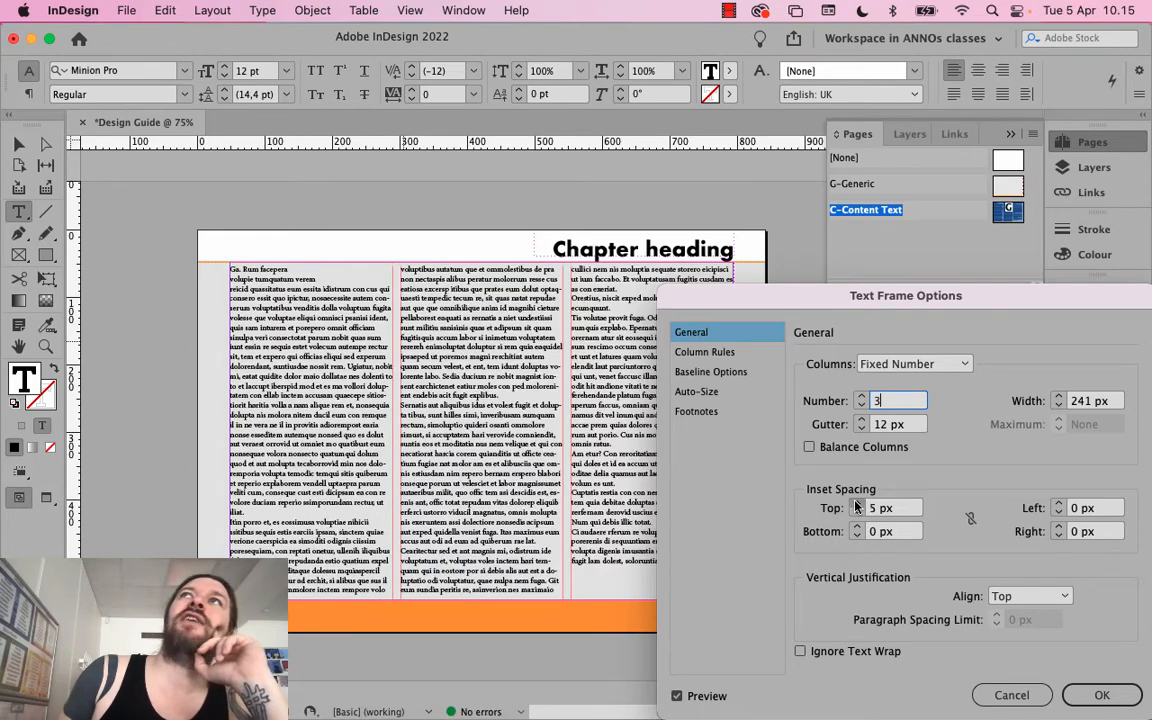
pyautogui.click(856, 505)
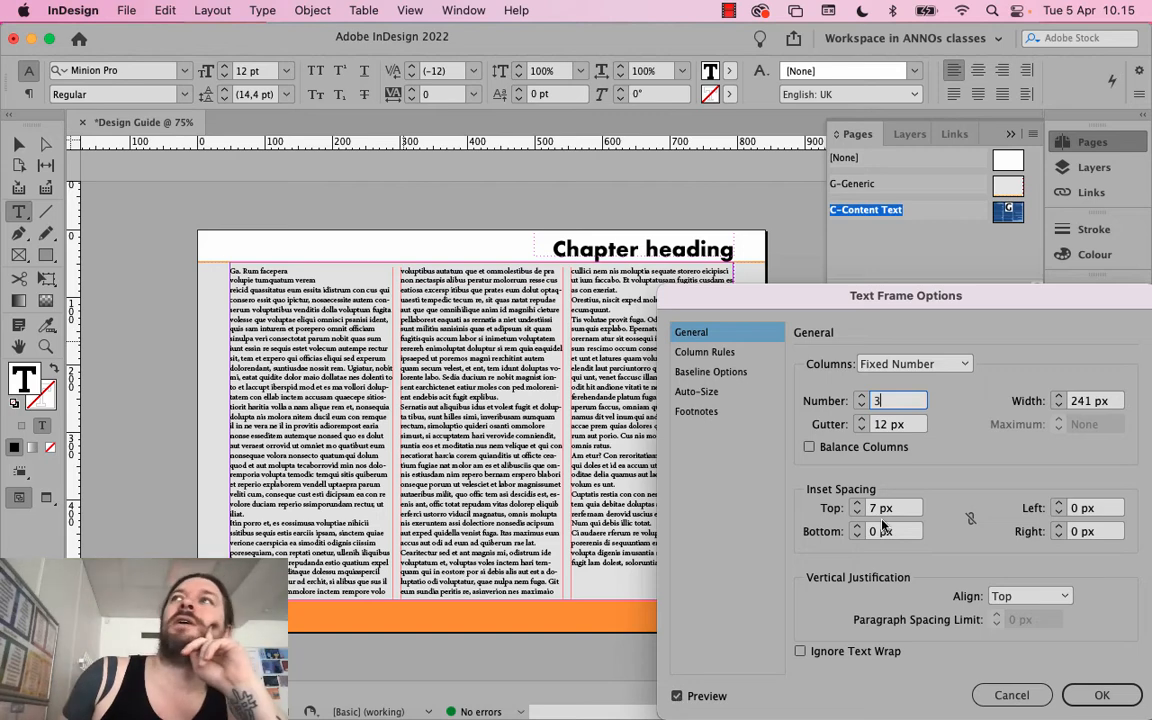
pyautogui.click(856, 504)
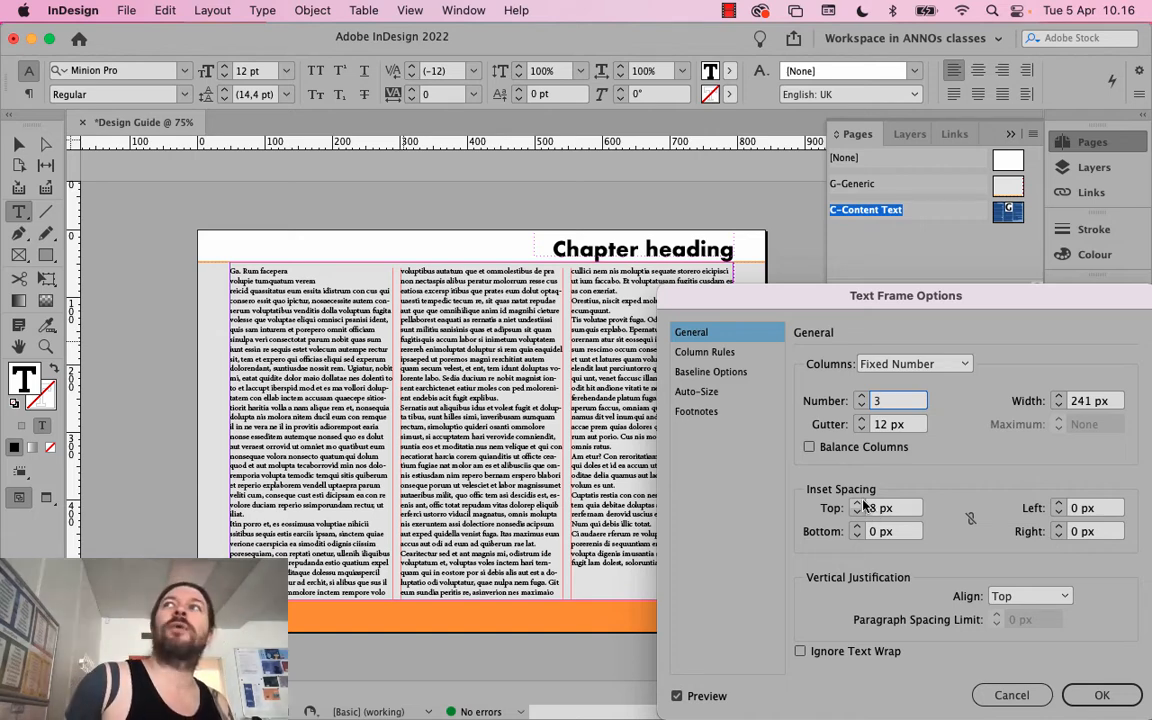
pyautogui.click(858, 505)
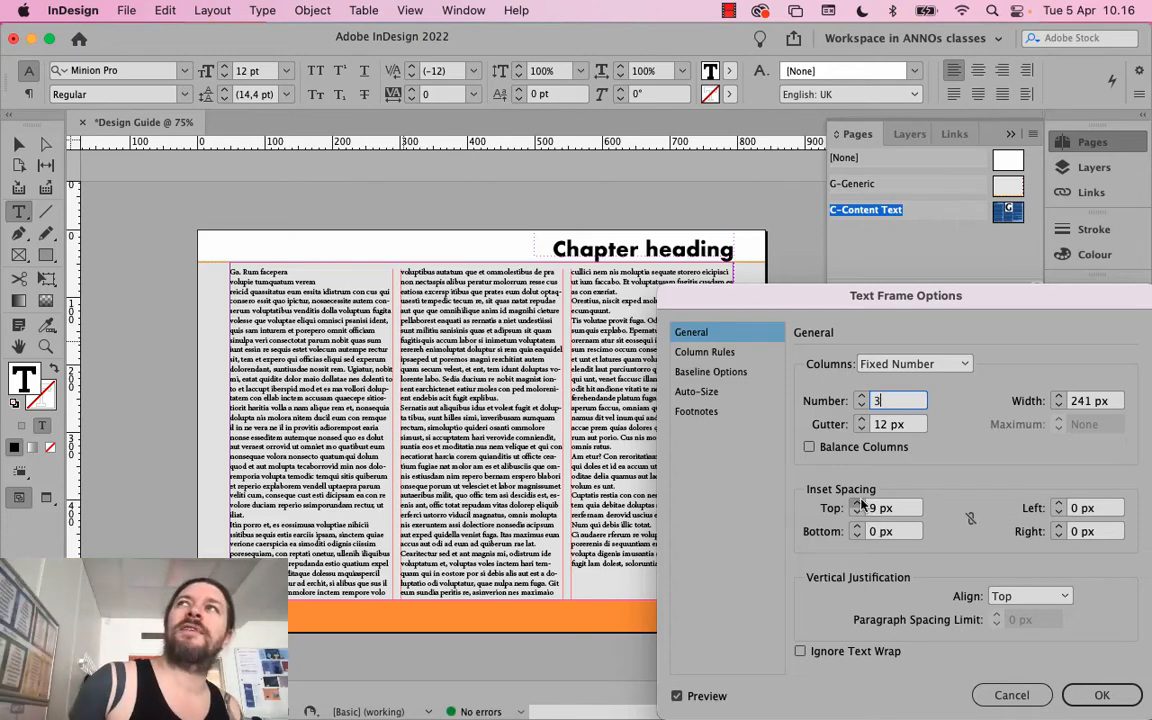
pyautogui.click(858, 505)
pyautogui.click(858, 505)
pyautogui.click(858, 505)
pyautogui.click(858, 505)
pyautogui.click(858, 505)
pyautogui.click(858, 505)
pyautogui.click(858, 505)
pyautogui.click(858, 505)
pyautogui.click(858, 505)
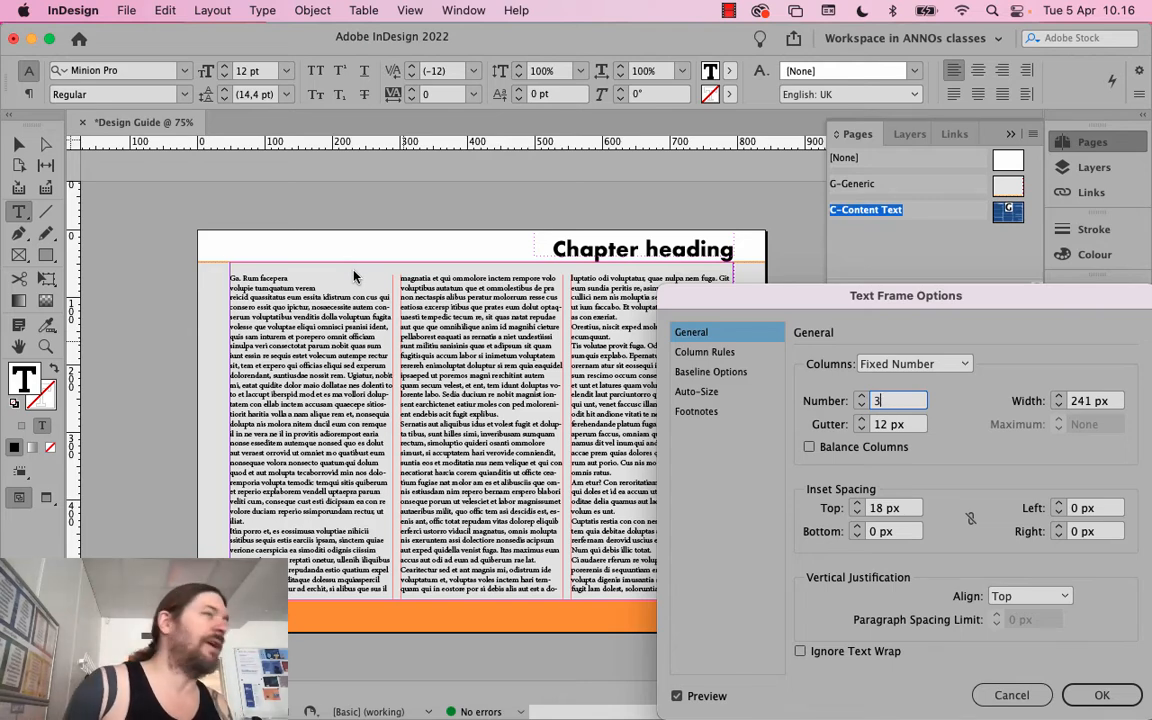
# Set the text frame's bottom inset spacing to 18 px and apply the text frame options
pyautogui.click(884, 508)
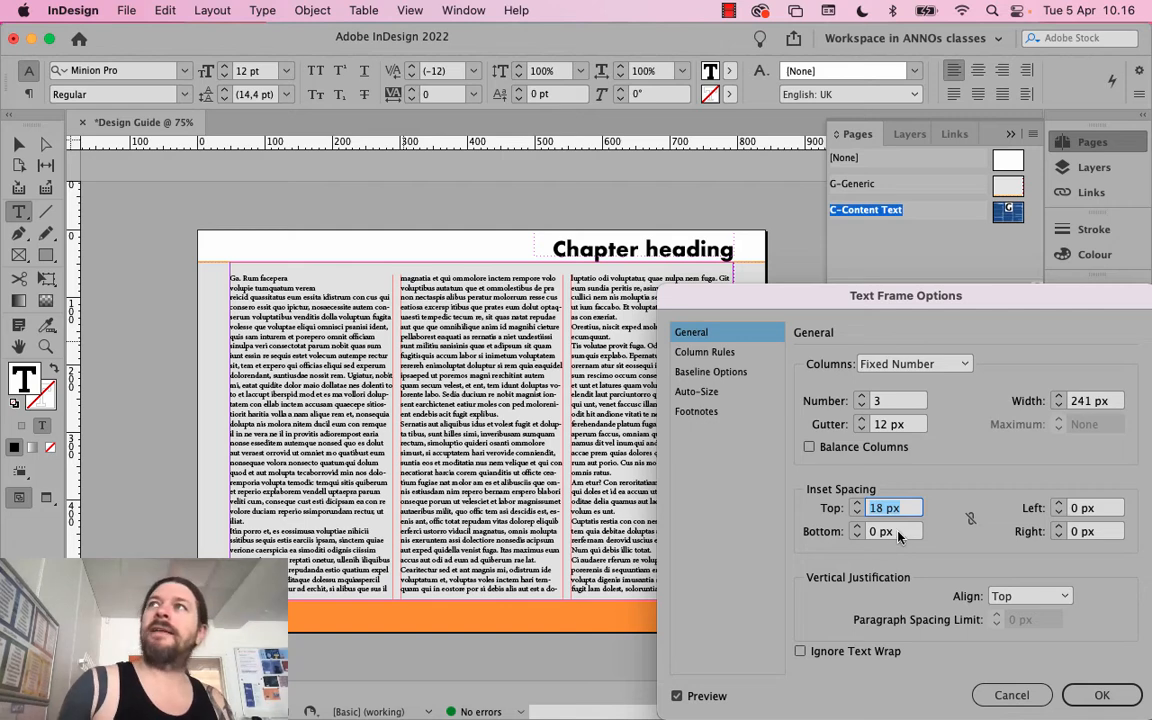
pyautogui.click(898, 531)
pyautogui.write('18')
pyautogui.click(886, 508)
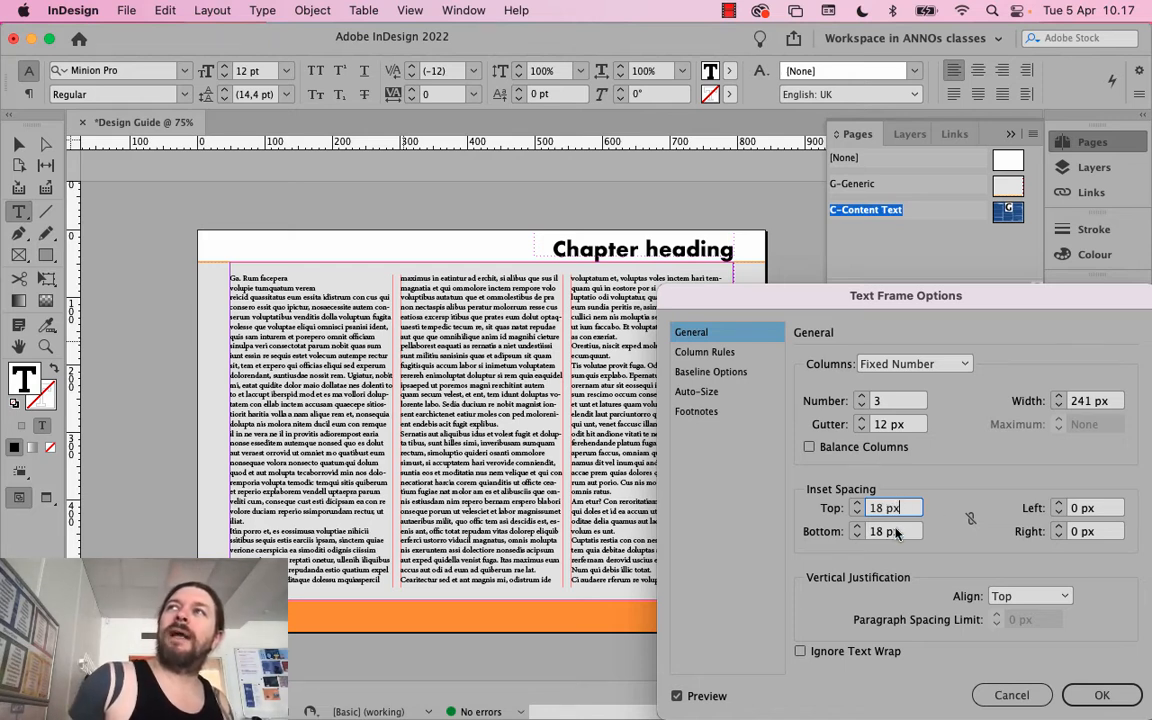
pyautogui.click(885, 531)
pyautogui.hotkey('shift', 'Tab')
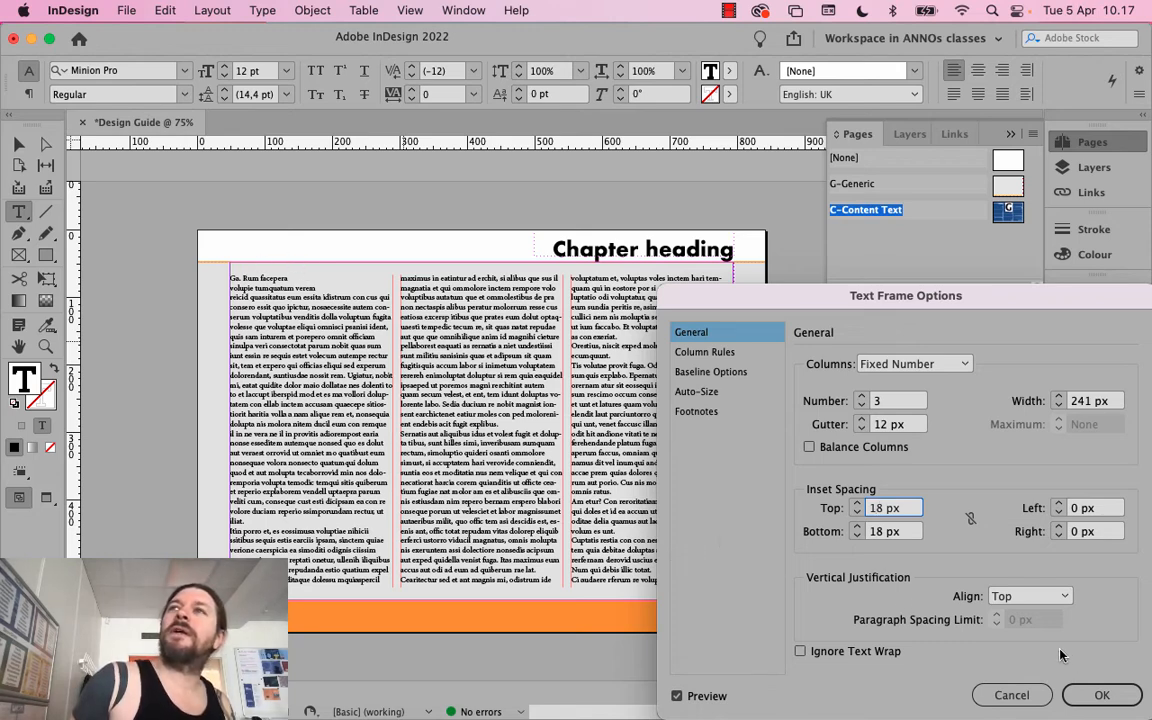
pyautogui.click(1105, 694)
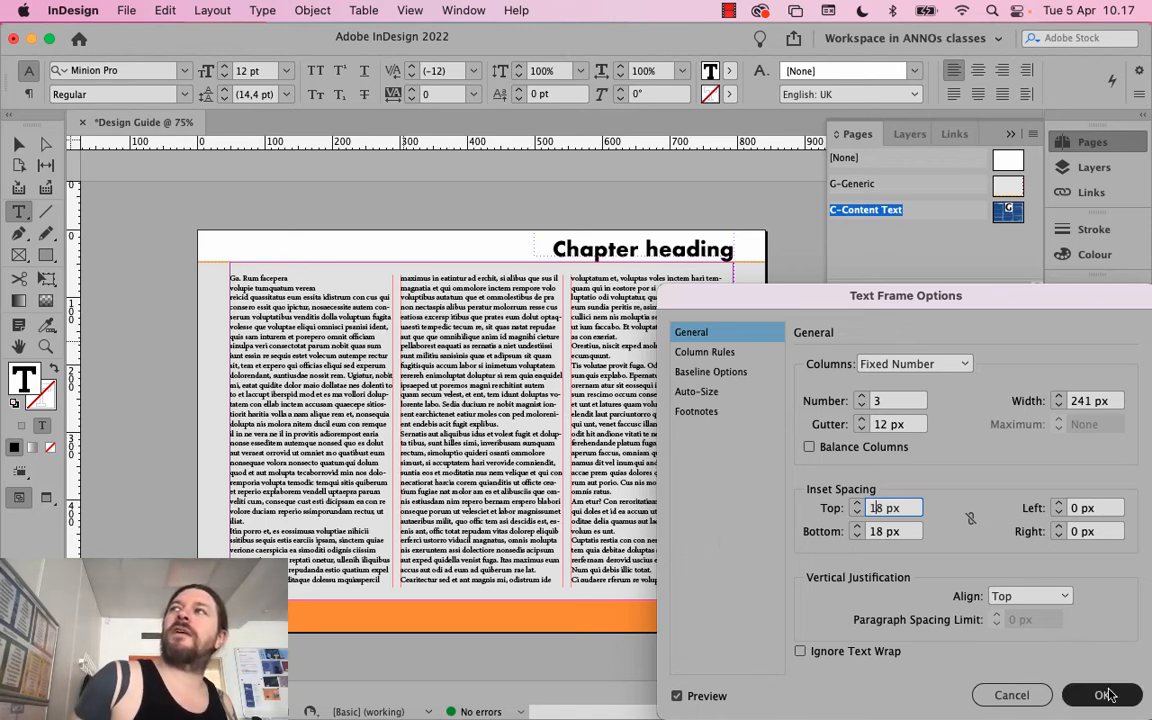
# Deselect the text frame and view the parent page in Preview mode without guides or frame edges
pyautogui.press('Escape')
pyautogui.click(168, 170)
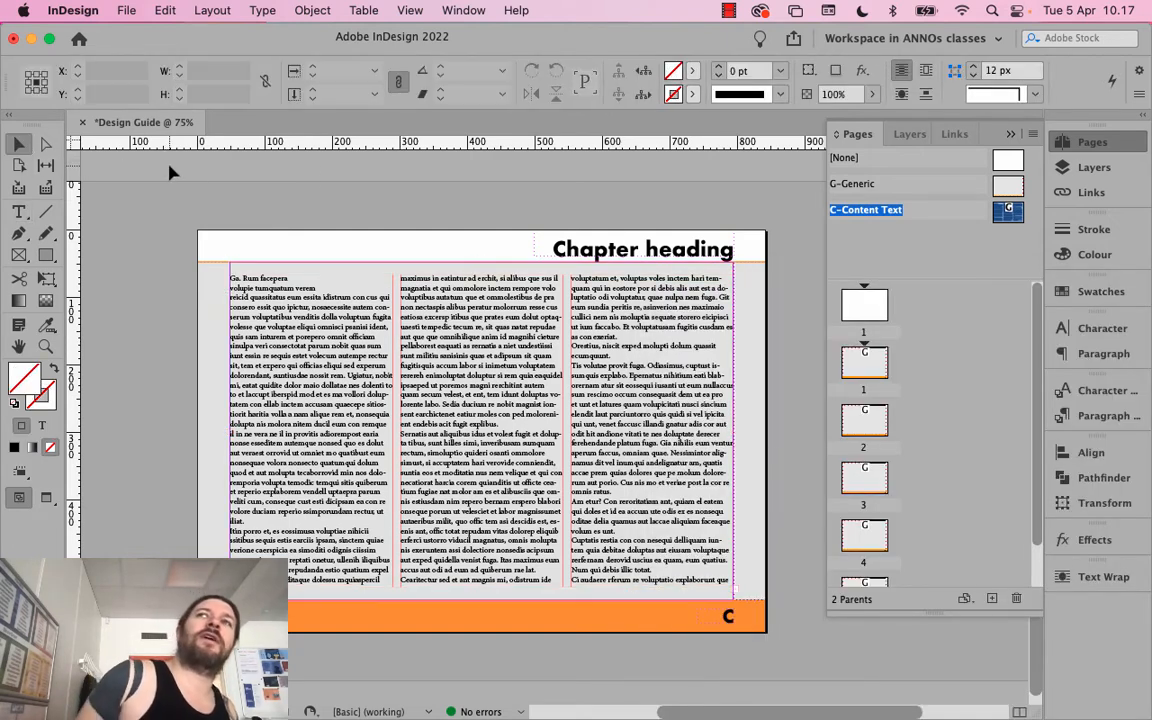
pyautogui.press('w')
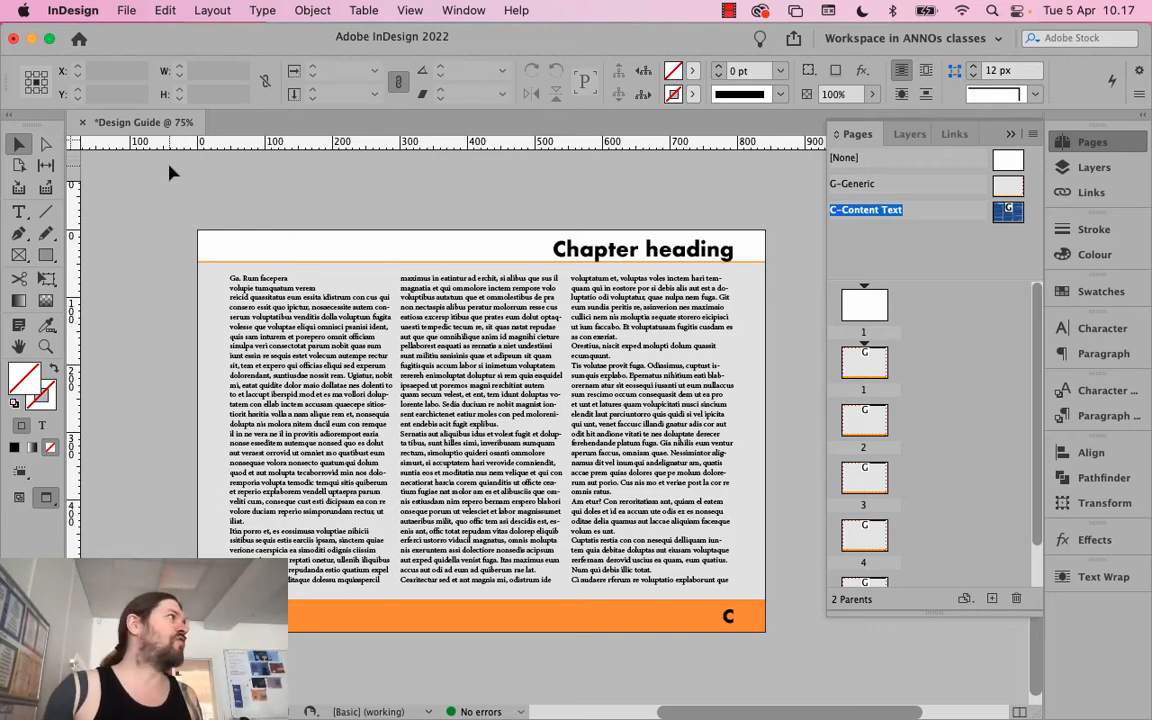
# Set the first heading line "Ga. Rum facepera" in Futura Bold
pyautogui.click(261, 270)
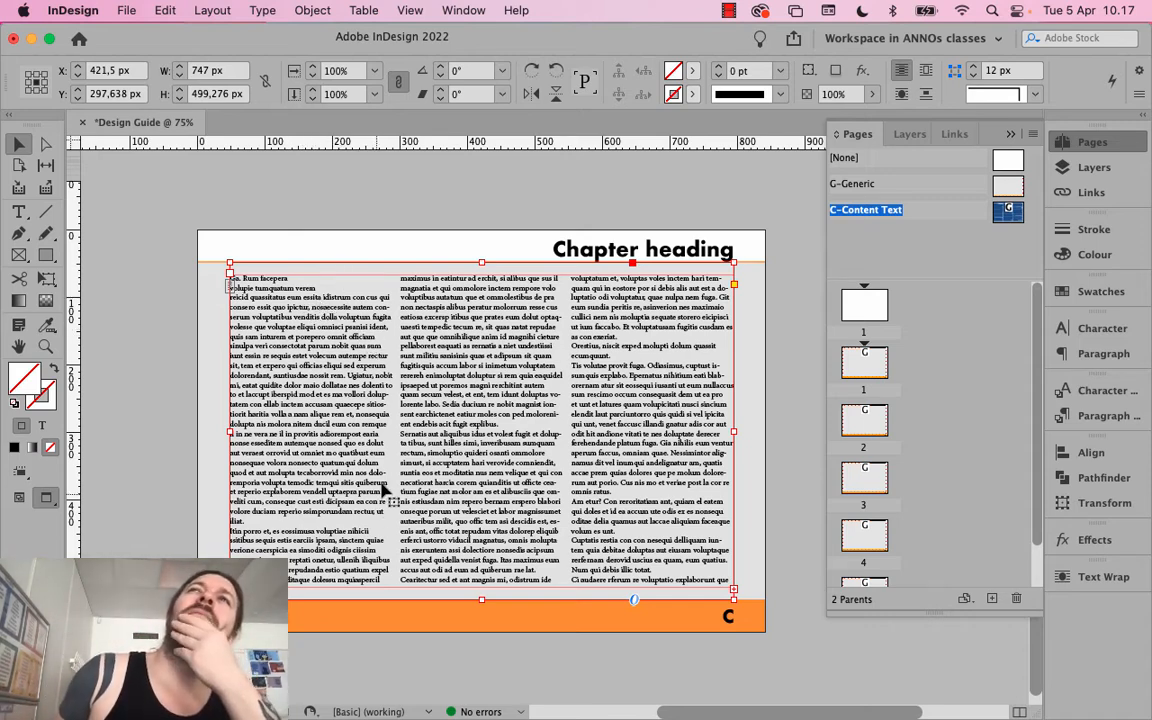
pyautogui.tripleClick(278, 277)
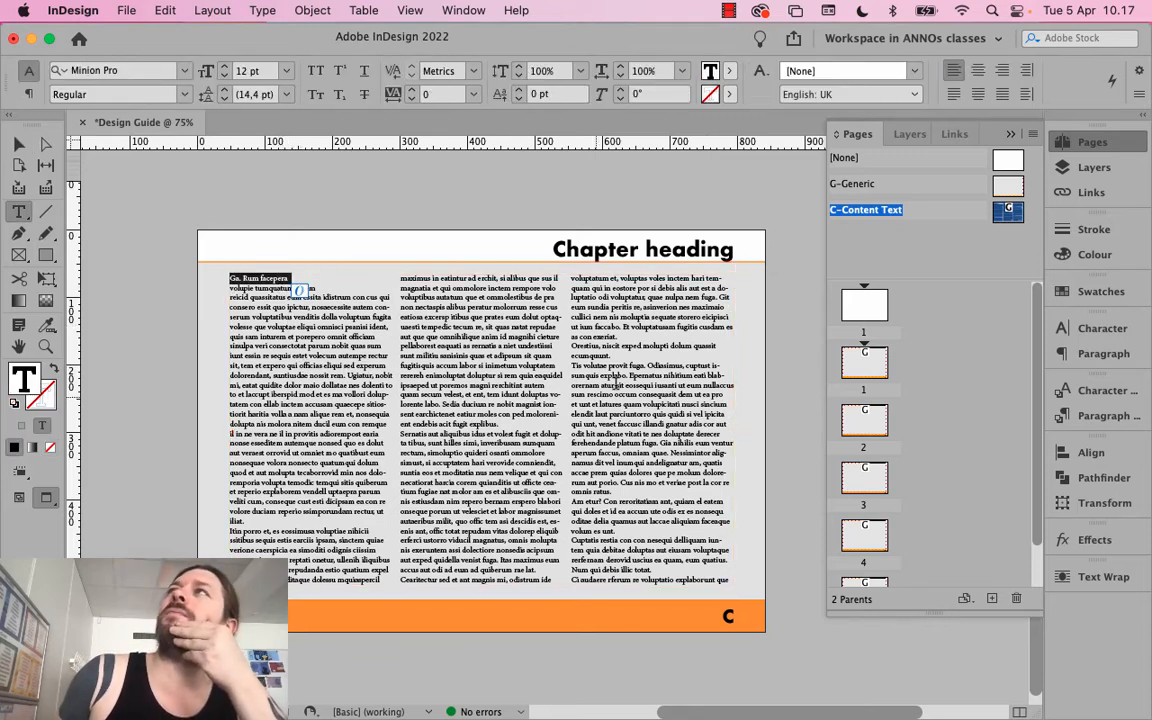
pyautogui.click(118, 66)
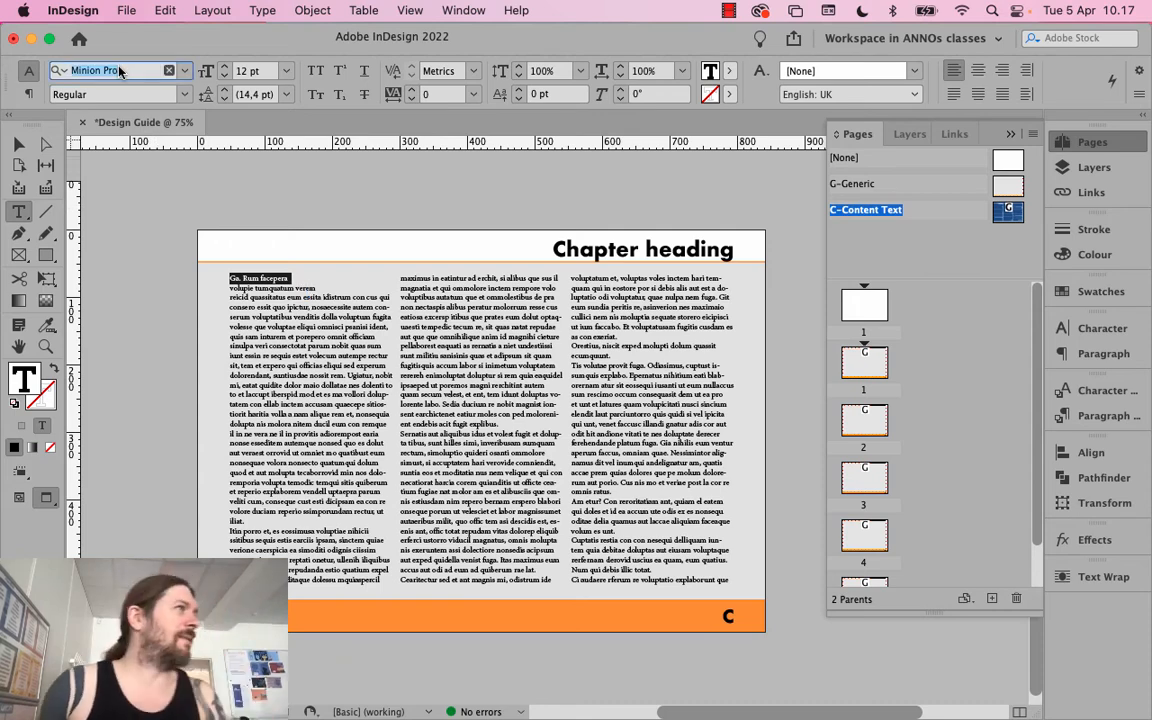
pyautogui.write('futura')
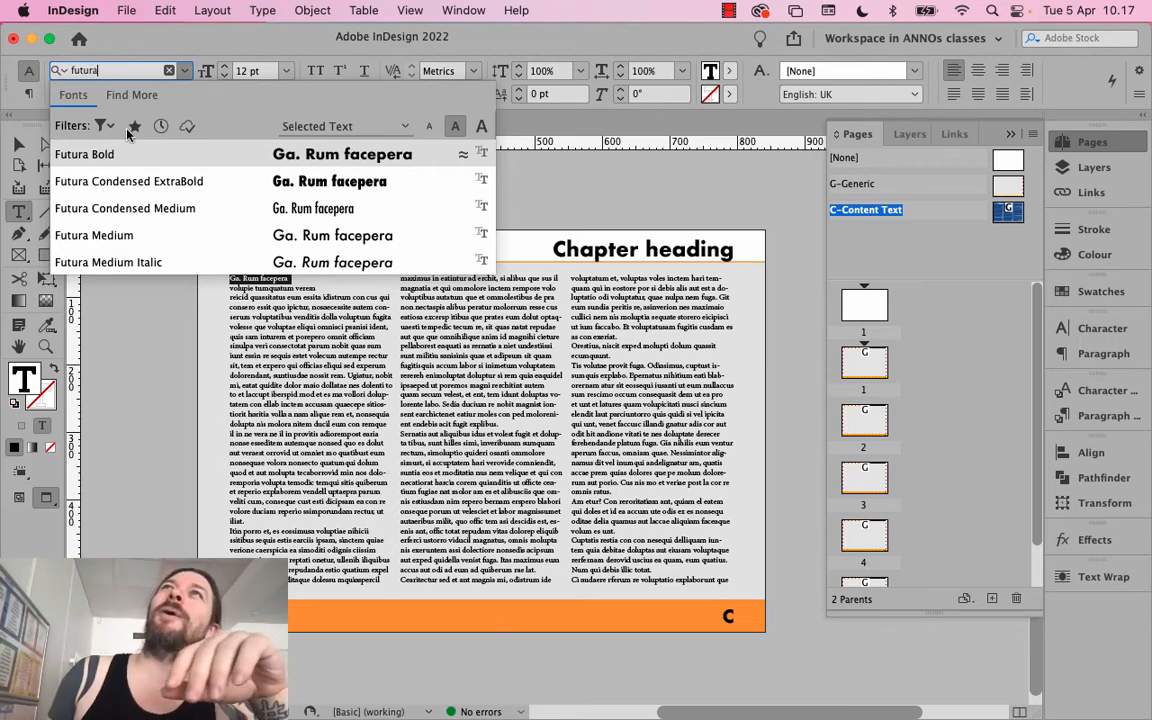
pyautogui.click(148, 156)
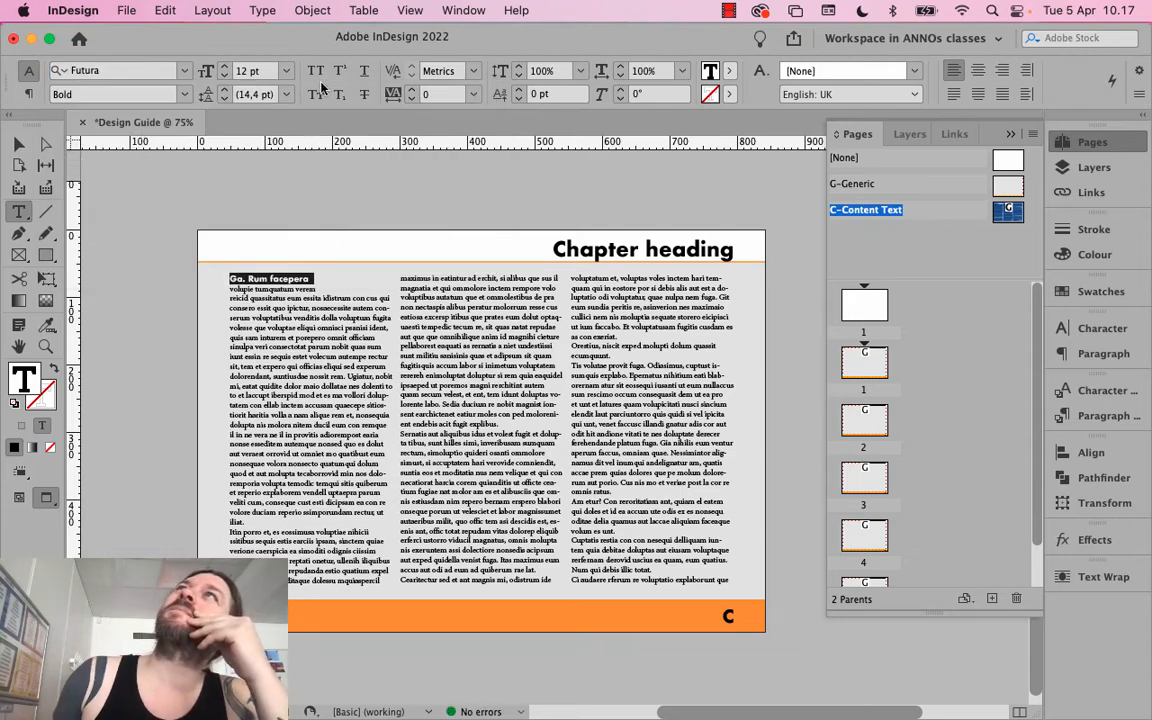
# Raise the font size of the "Ga. Rum facepera" heading to 38 pt
pyautogui.click(224, 66)
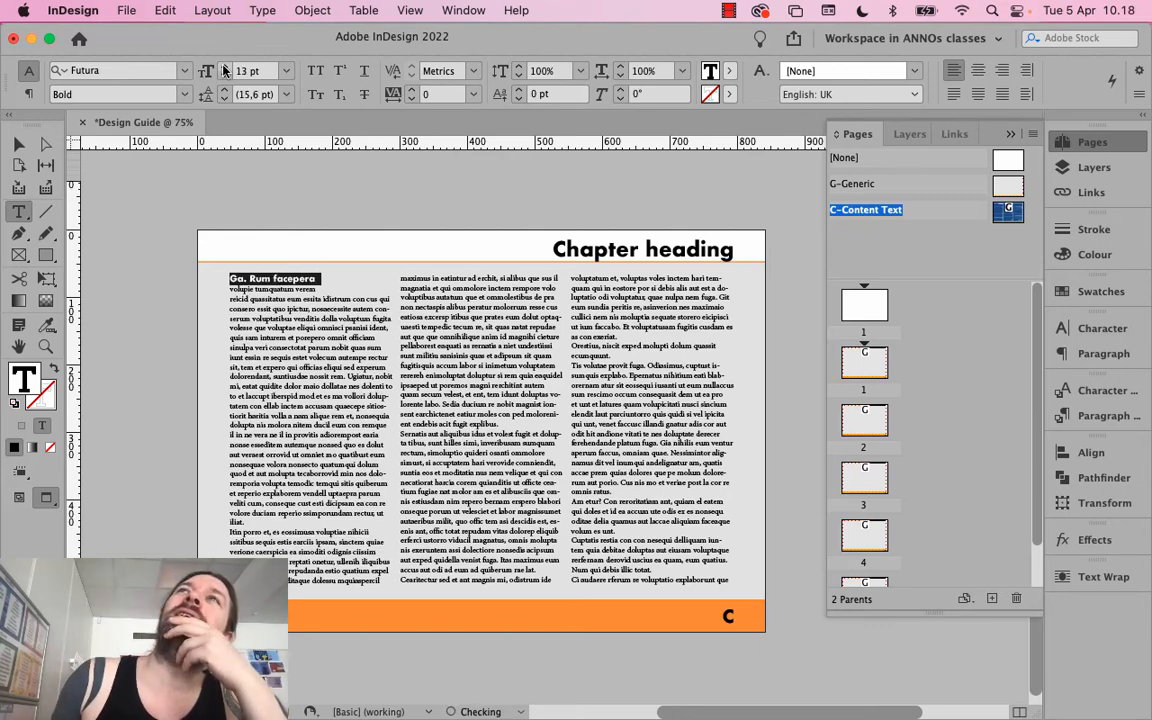
pyautogui.click(224, 66)
pyautogui.click(224, 66)
pyautogui.click(224, 66)
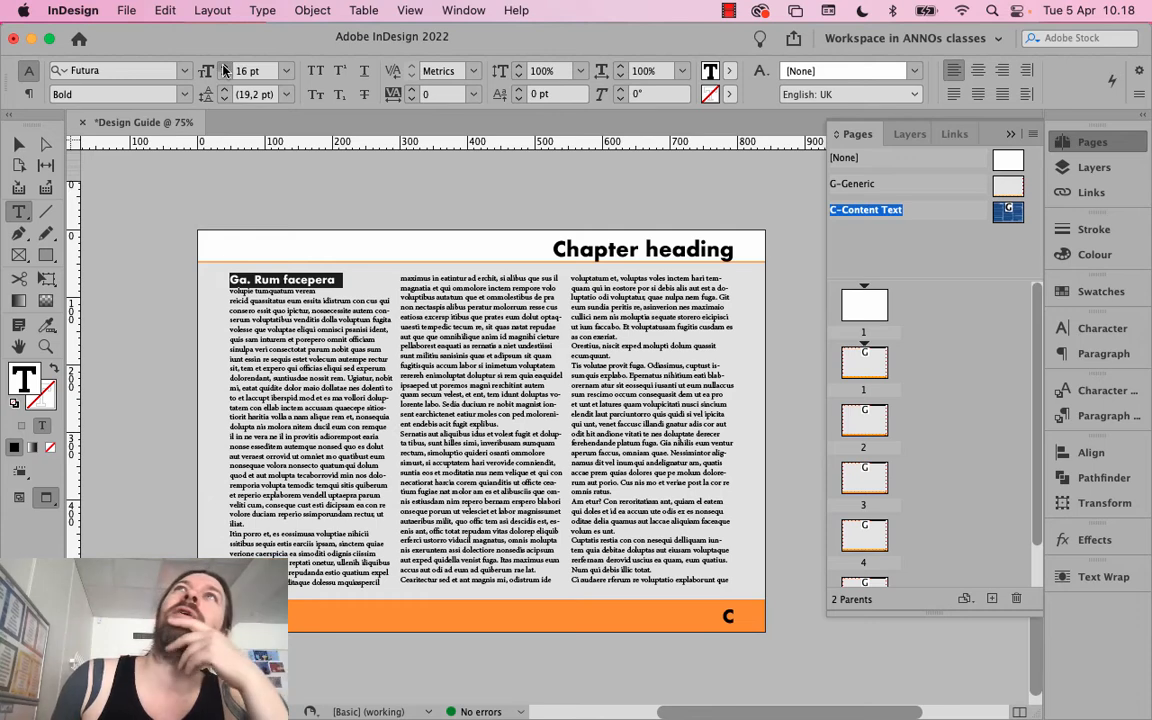
pyautogui.click(224, 66)
pyautogui.click(224, 66)
pyautogui.click(224, 66)
pyautogui.click(224, 66)
pyautogui.click(224, 66)
pyautogui.click(224, 66)
pyautogui.click(224, 66)
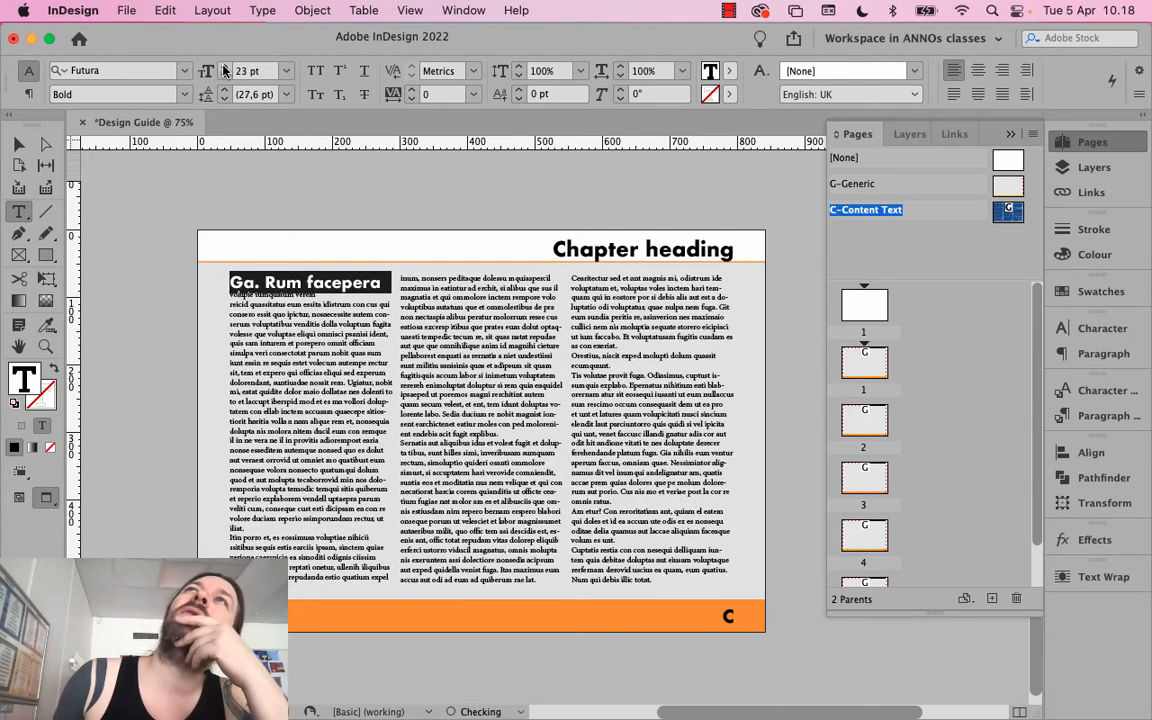
pyautogui.click(224, 66)
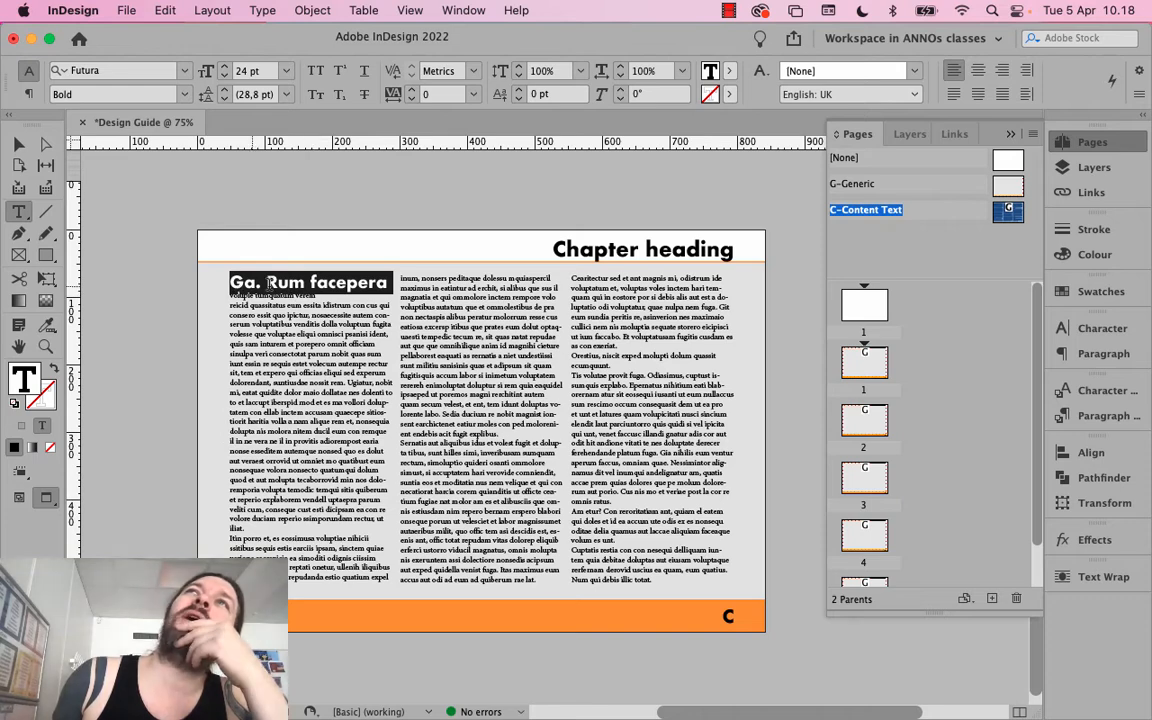
pyautogui.click(225, 66)
pyautogui.click(225, 66)
pyautogui.click(225, 67)
pyautogui.click(225, 67)
pyautogui.click(225, 67)
pyautogui.click(225, 67)
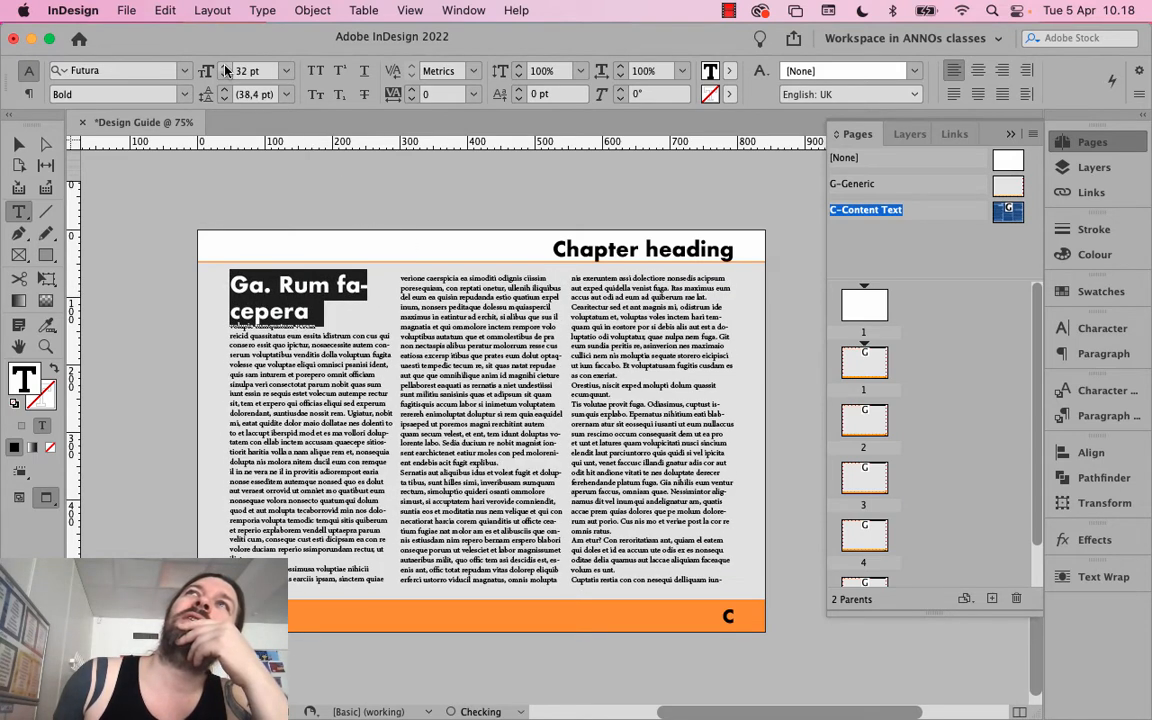
pyautogui.click(225, 67)
pyautogui.click(225, 67)
pyautogui.click(225, 67)
pyautogui.click(225, 67)
pyautogui.click(225, 66)
pyautogui.click(225, 66)
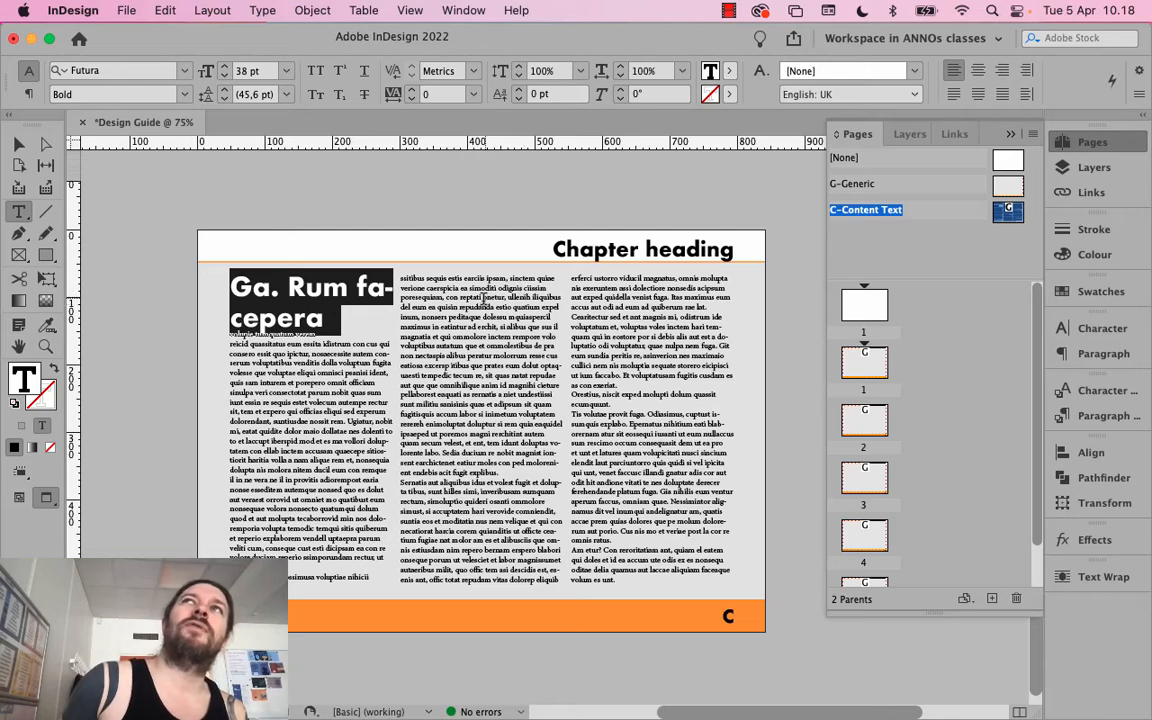
pyautogui.rightClick(352, 289)
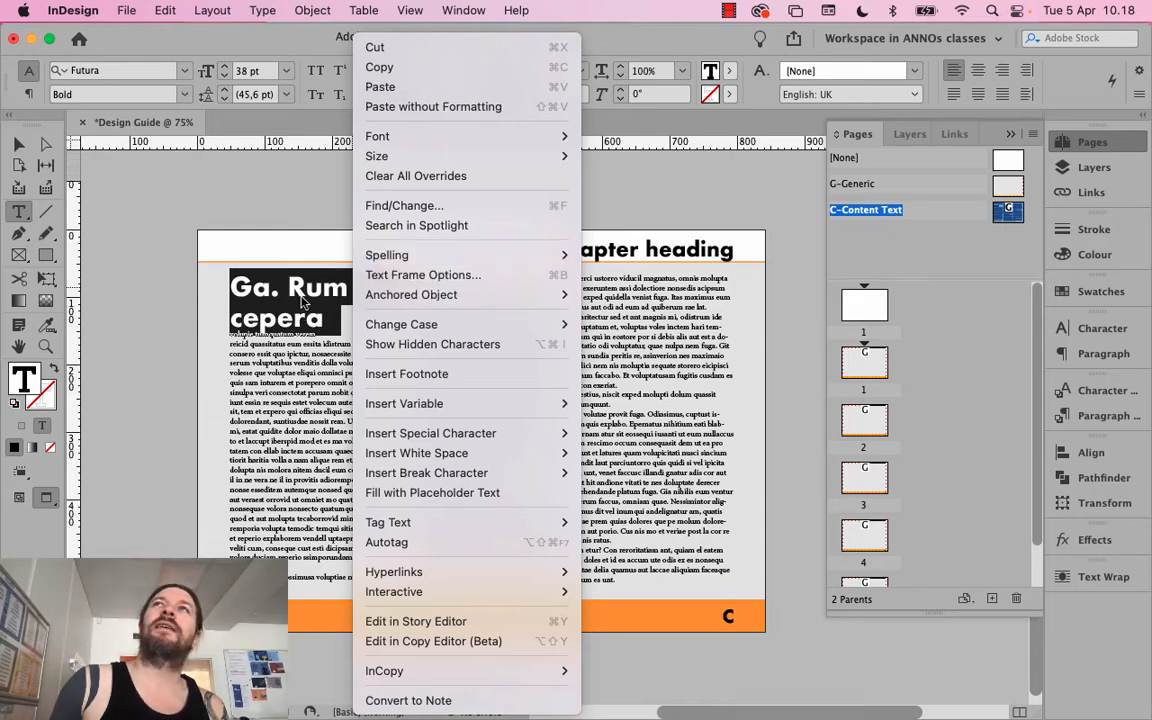
pyautogui.click(1079, 337)
pyautogui.click(1081, 338)
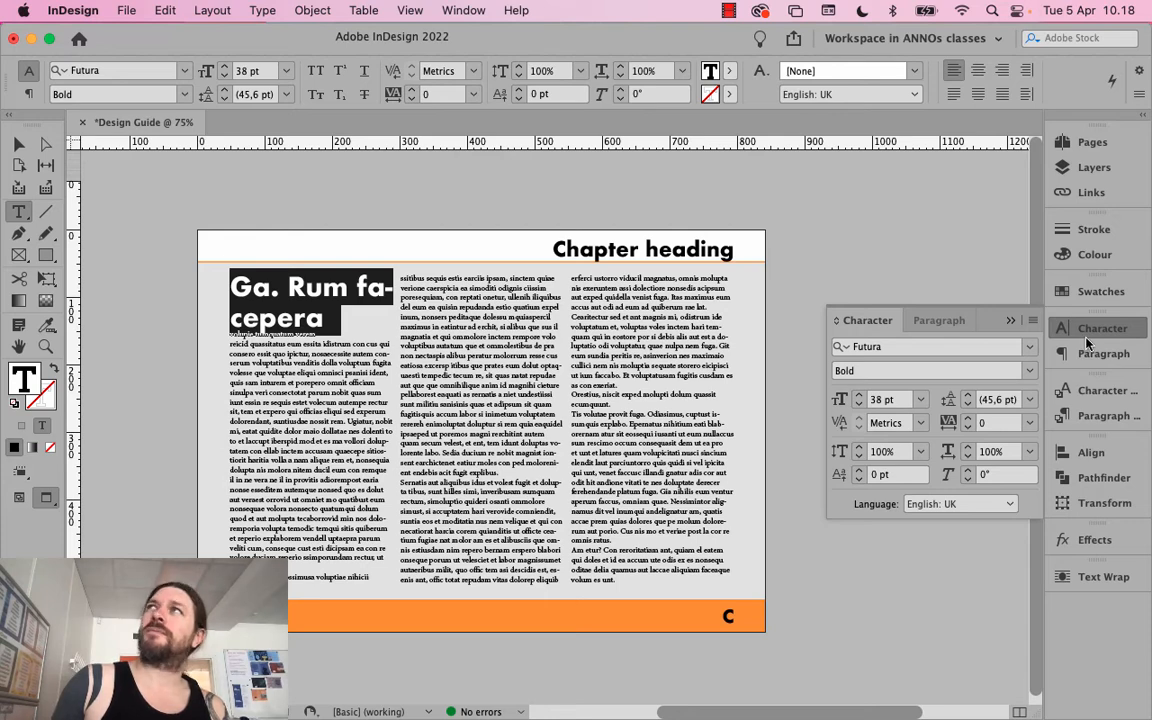
pyautogui.click(1092, 352)
pyautogui.click(1032, 321)
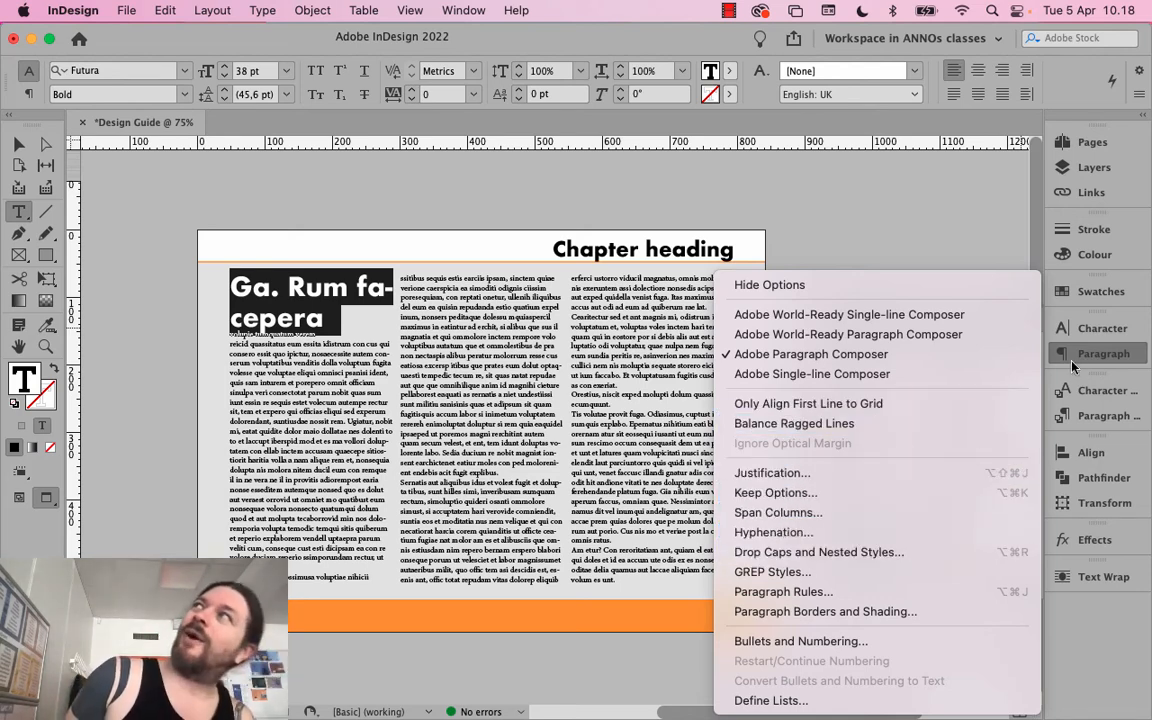
pyautogui.click(1088, 332)
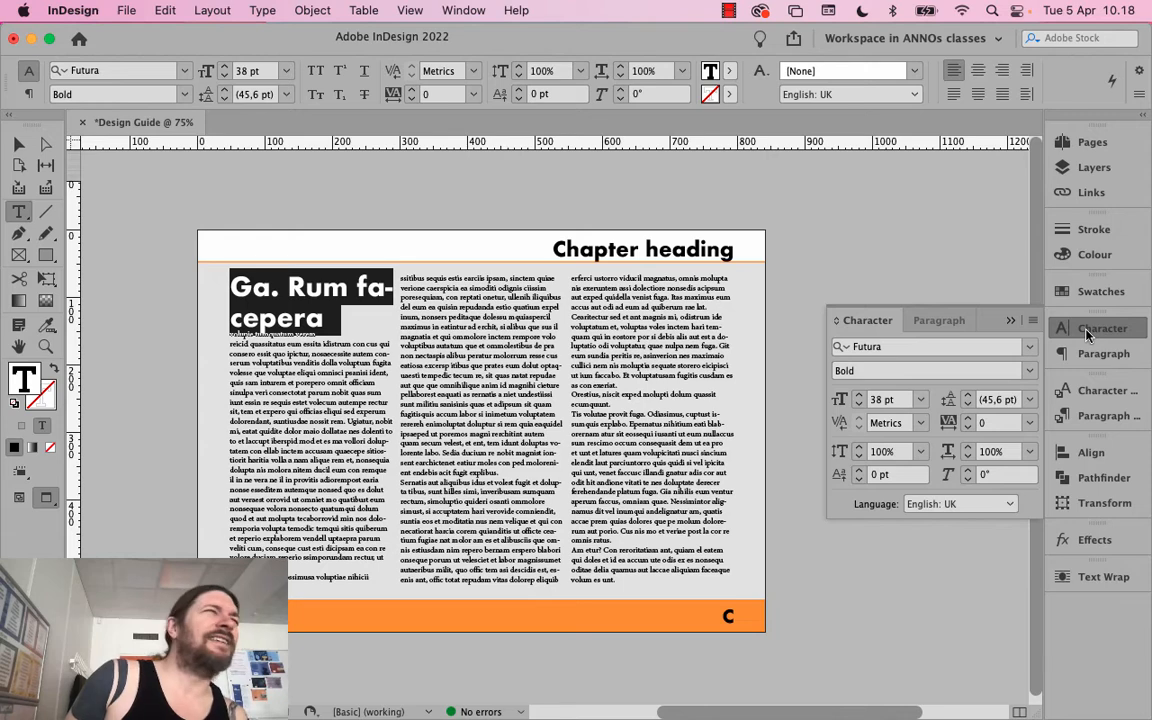
pyautogui.click(1031, 322)
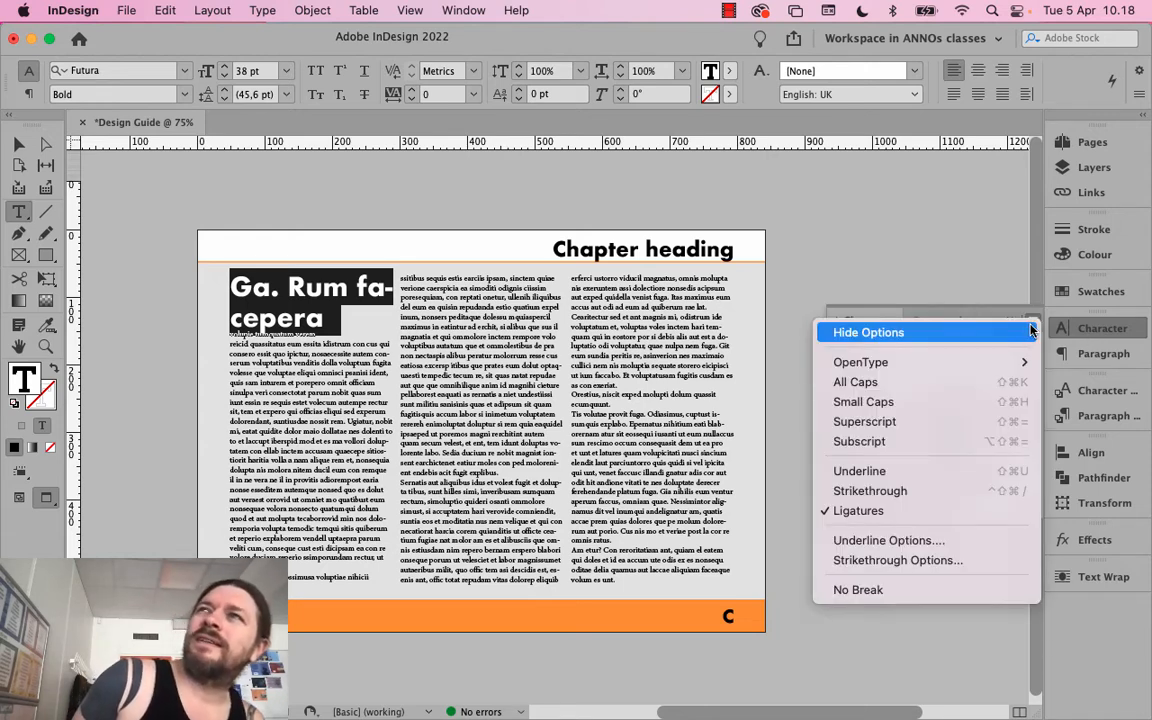
# Open the Span Columns settings for the selected heading and set its paragraph layout to Span Columns across all columns
pyautogui.moveTo(1020, 364)
pyautogui.click(1062, 352)
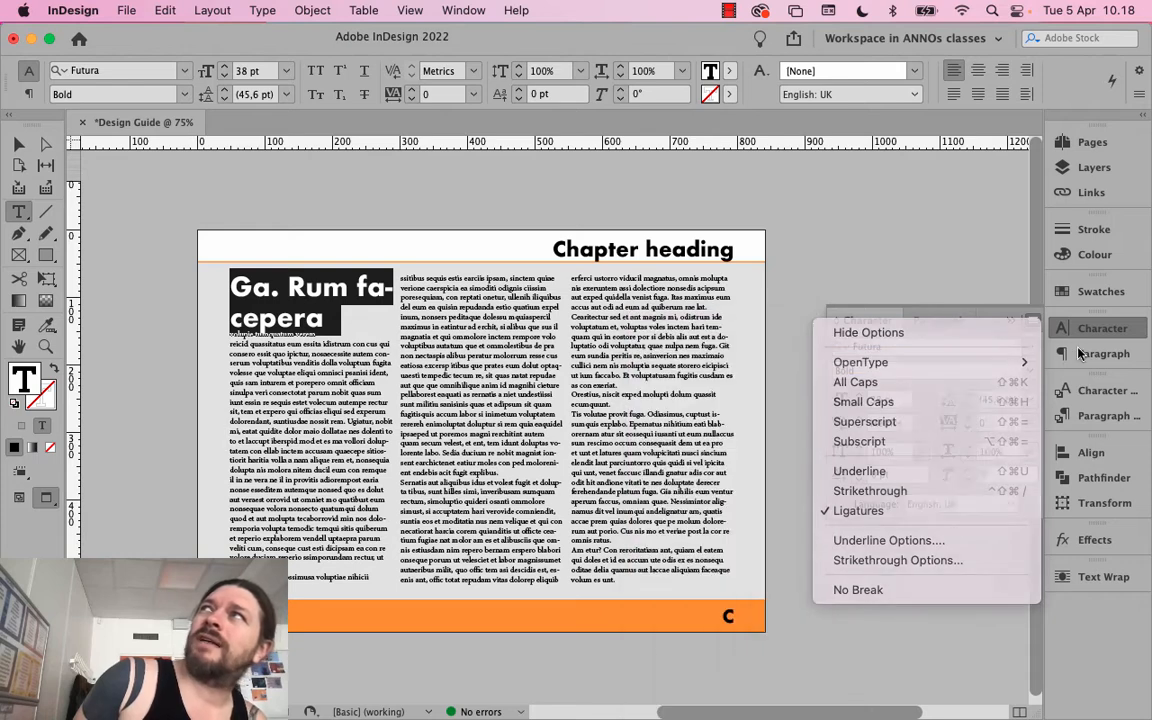
pyautogui.click(1032, 322)
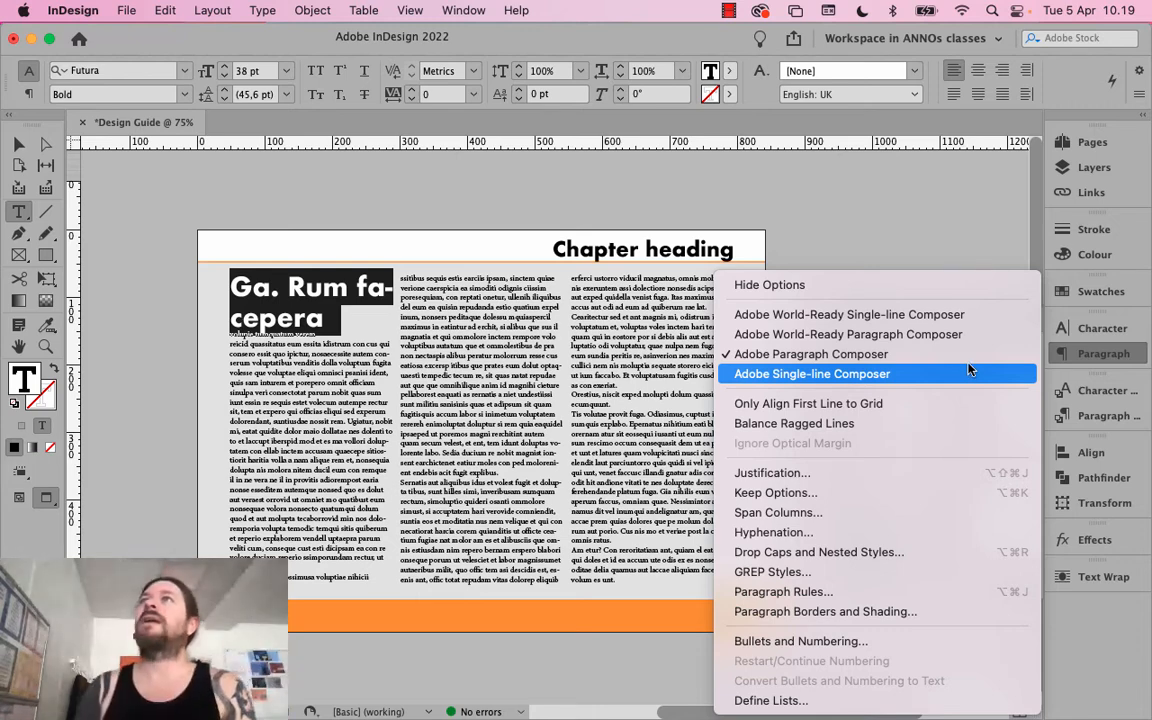
pyautogui.click(908, 514)
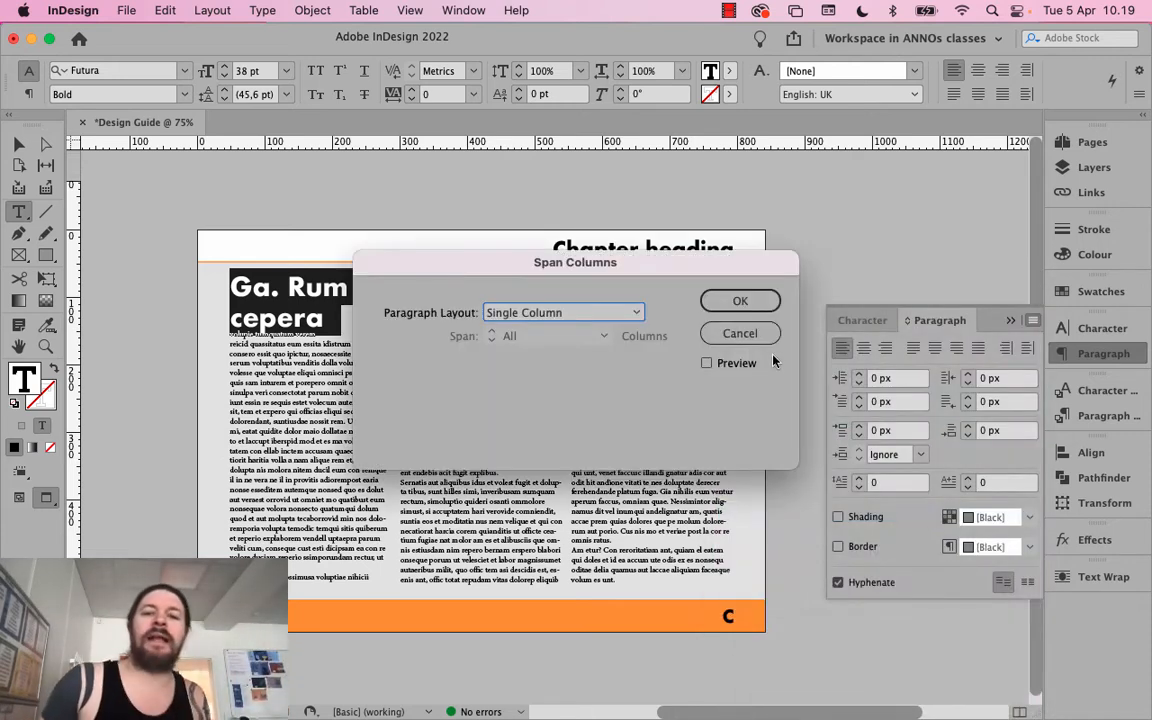
pyautogui.click(632, 311)
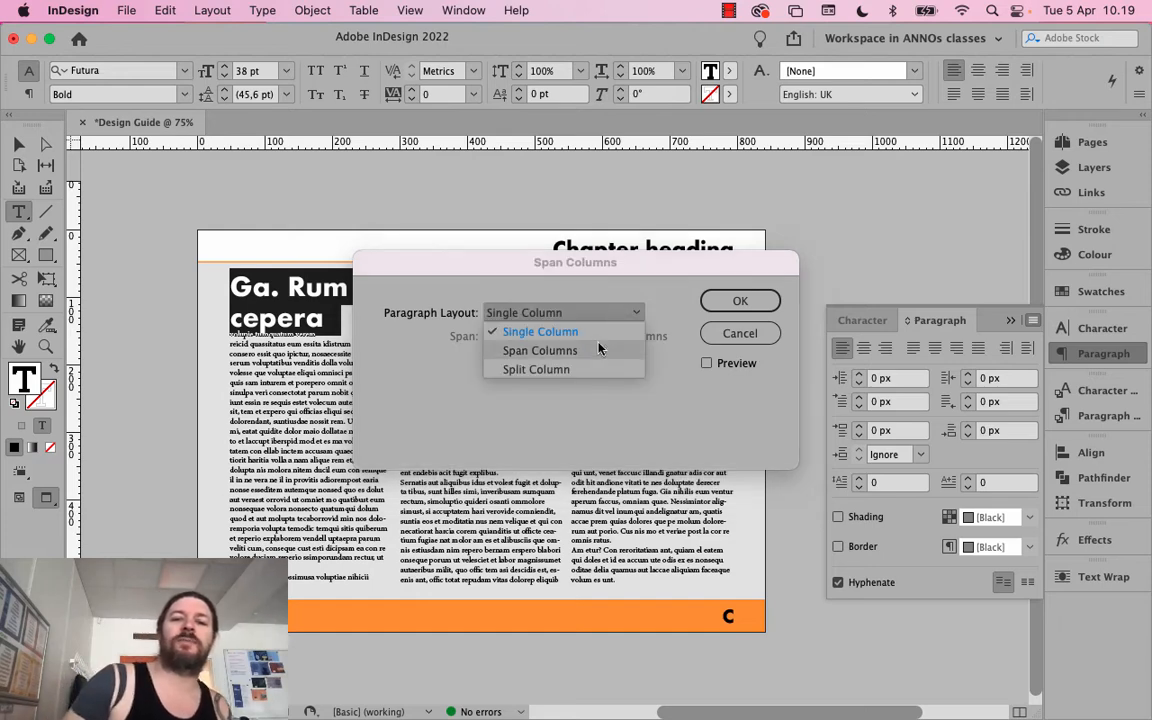
pyautogui.click(598, 349)
pyautogui.click(607, 314)
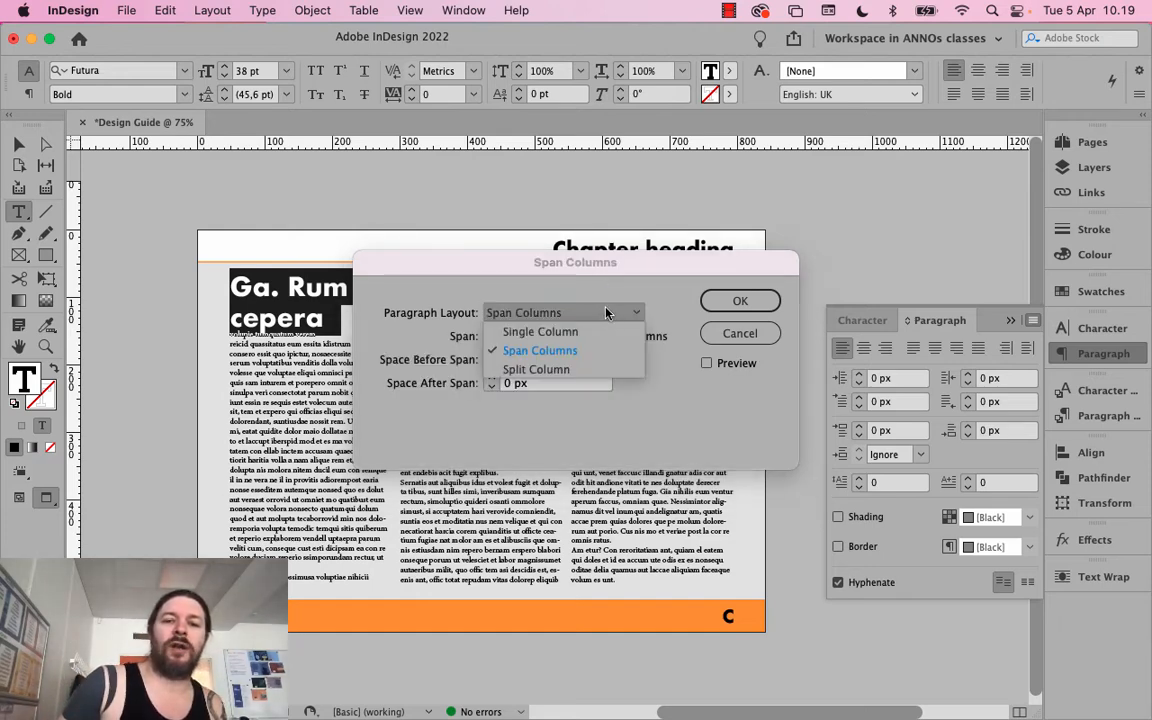
pyautogui.click(622, 279)
pyautogui.moveTo(622, 279); pyautogui.dragTo(599, 390)
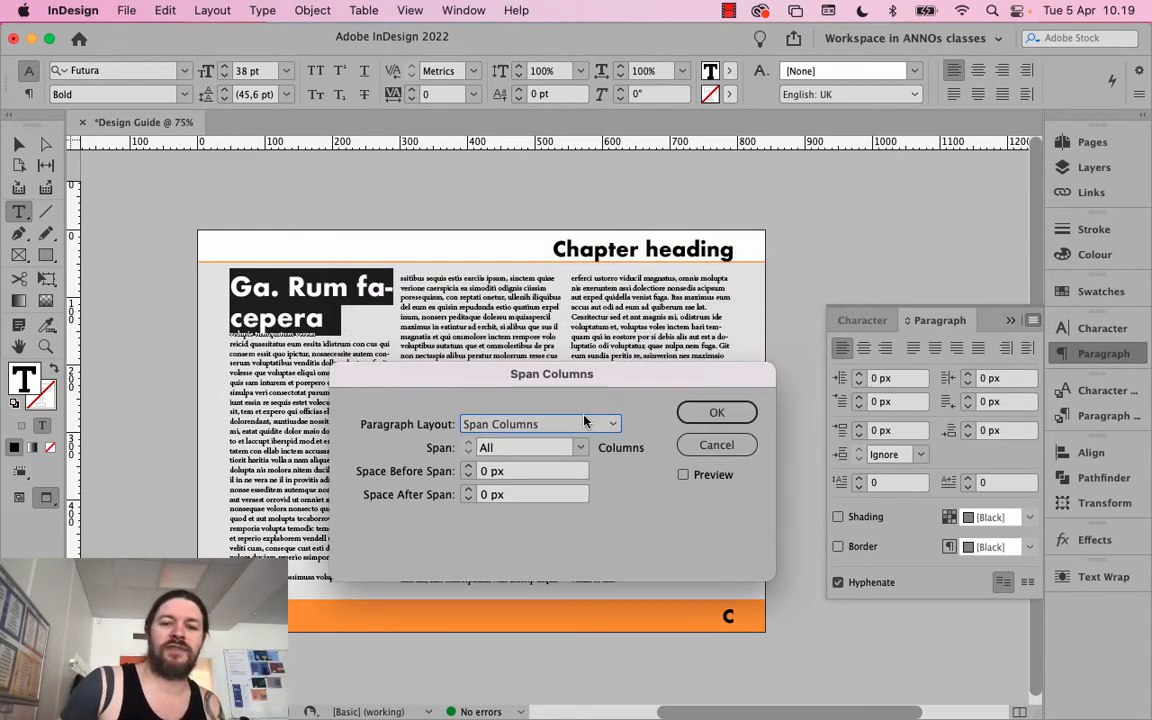
pyautogui.click(585, 420)
pyautogui.click(585, 418)
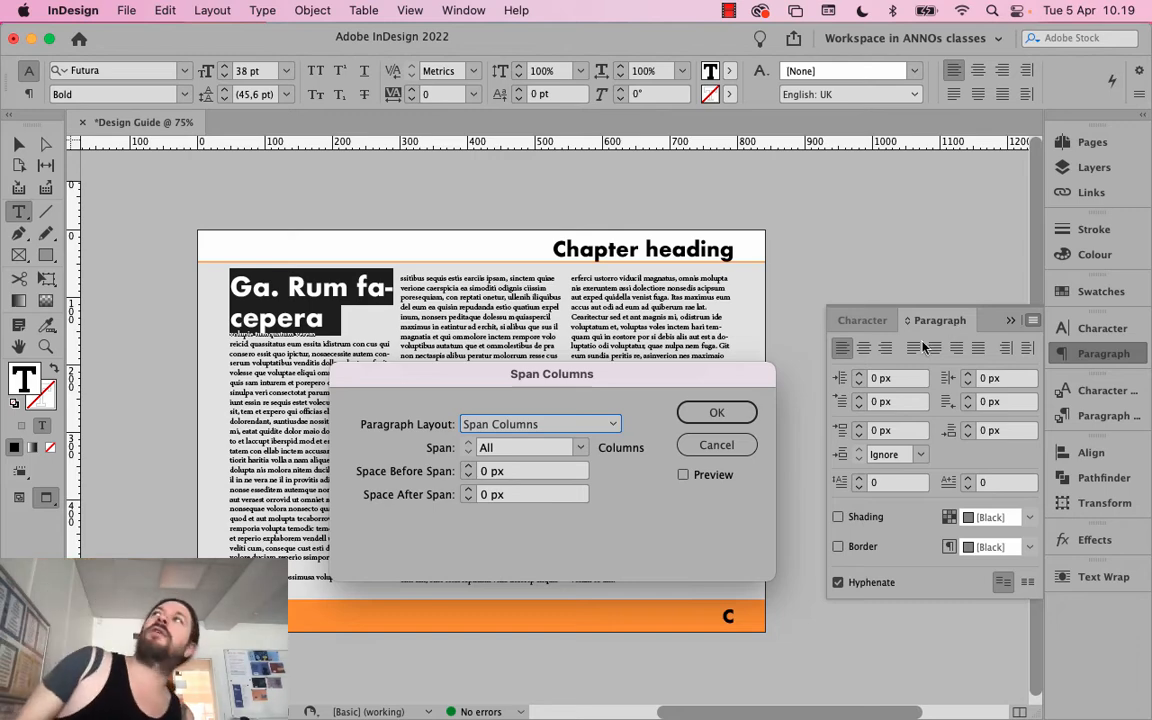
# Turn on the preview for the Span Columns settings and move the dialog clear of the heading
pyautogui.moveTo(593, 372); pyautogui.dragTo(572, 287)
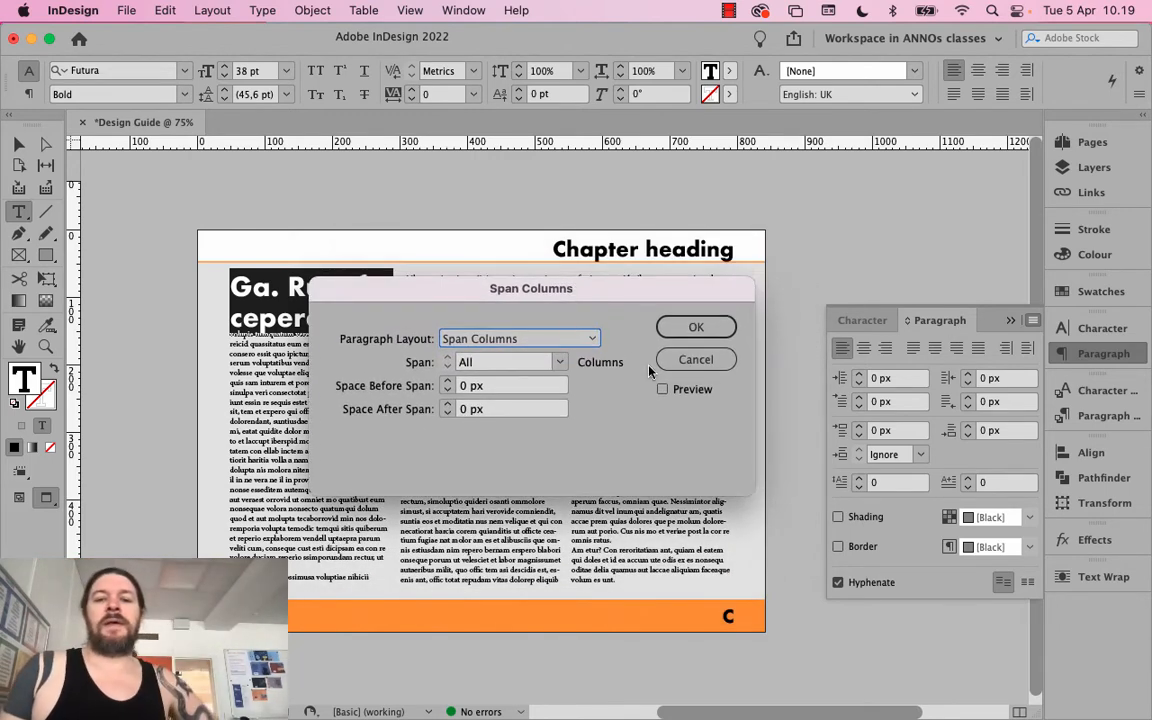
pyautogui.click(690, 395)
pyautogui.moveTo(631, 293); pyautogui.dragTo(618, 440)
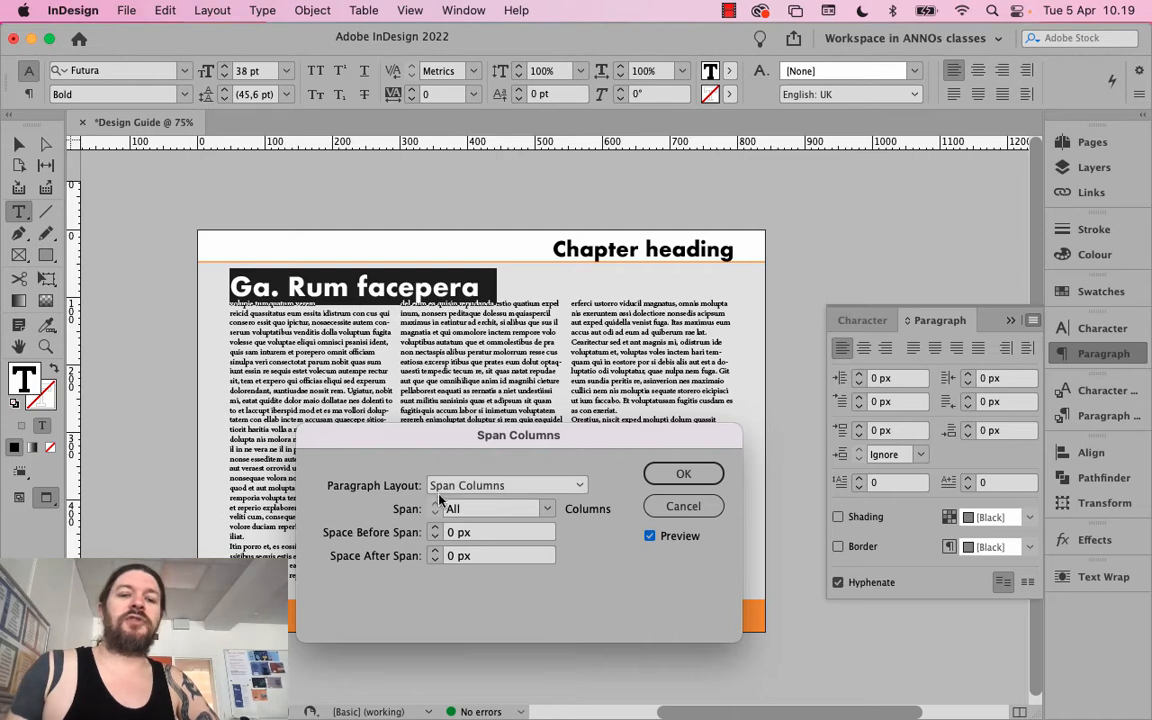
# Try spanning the heading across only 2 columns, keeping the Span Columns paragraph layout
pyautogui.click(549, 510)
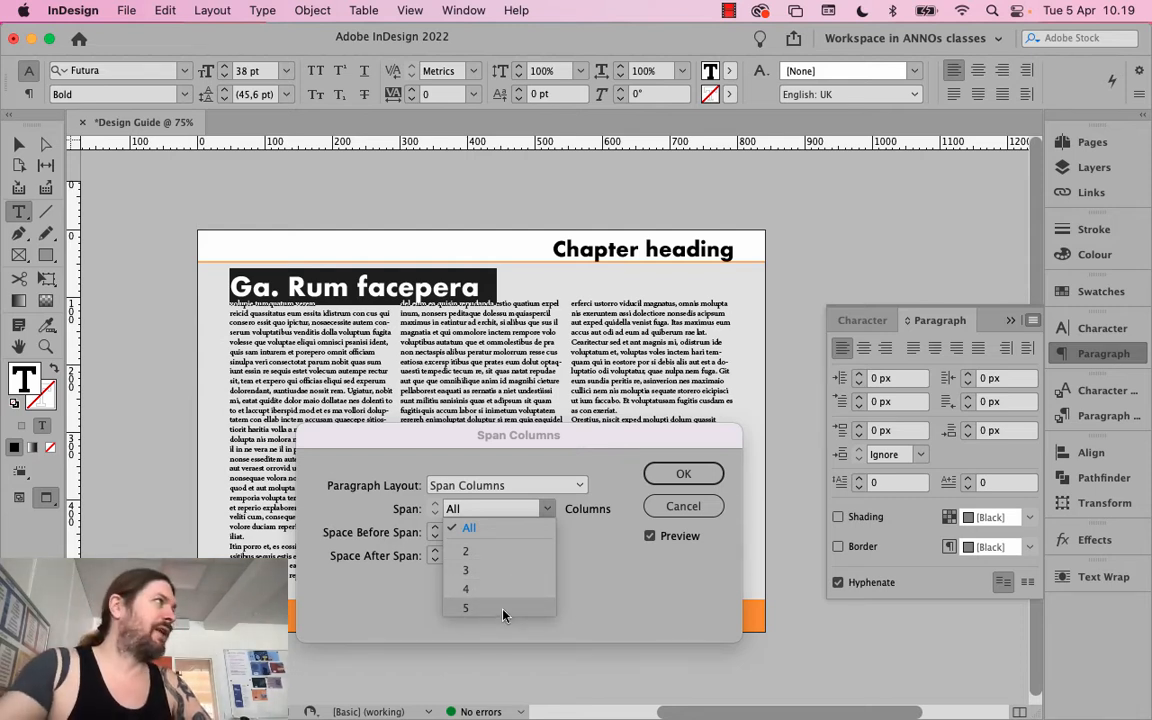
pyautogui.click(519, 557)
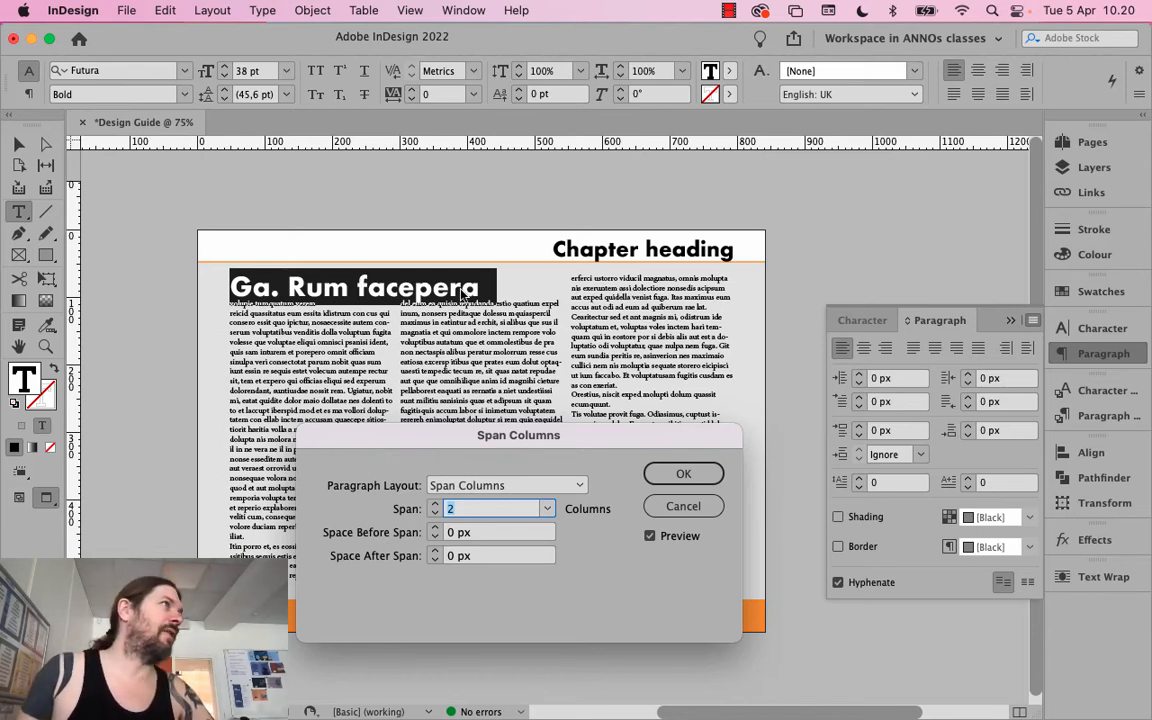
pyautogui.click(524, 487)
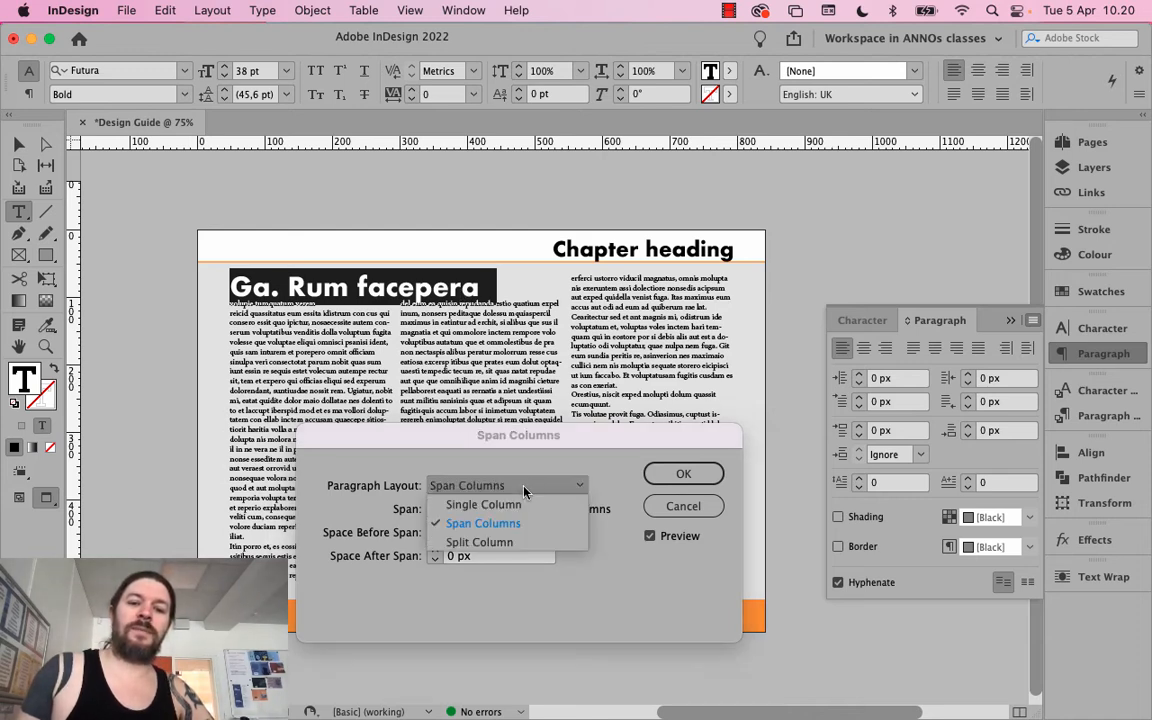
pyautogui.click(488, 522)
# Compare heading spans of 2 and 3 columns in the preview and leave the span set to 3
pyautogui.click(436, 505)
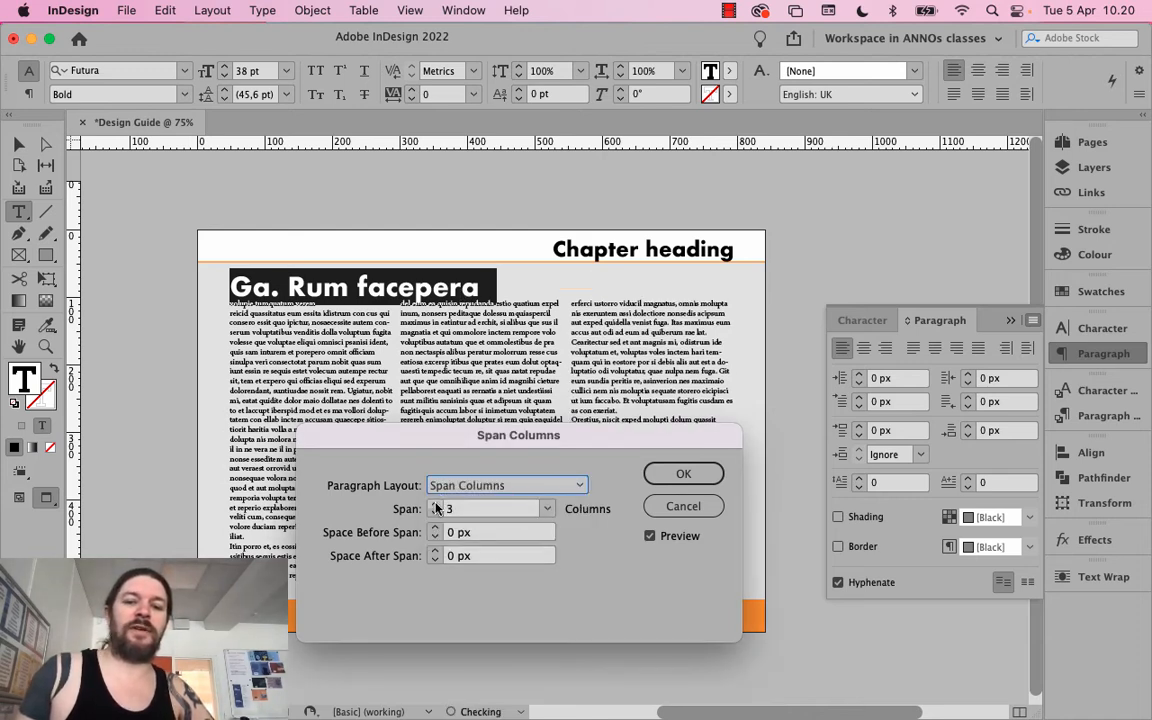
pyautogui.click(435, 515)
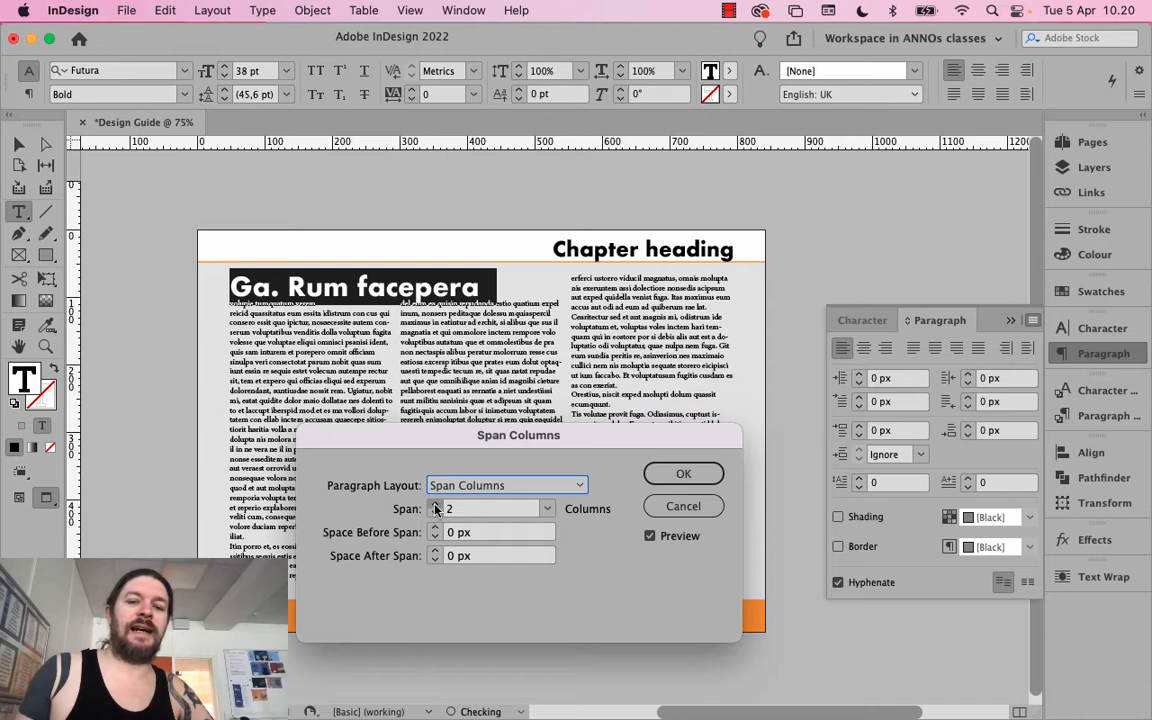
pyautogui.click(436, 505)
pyautogui.click(436, 515)
pyautogui.click(436, 505)
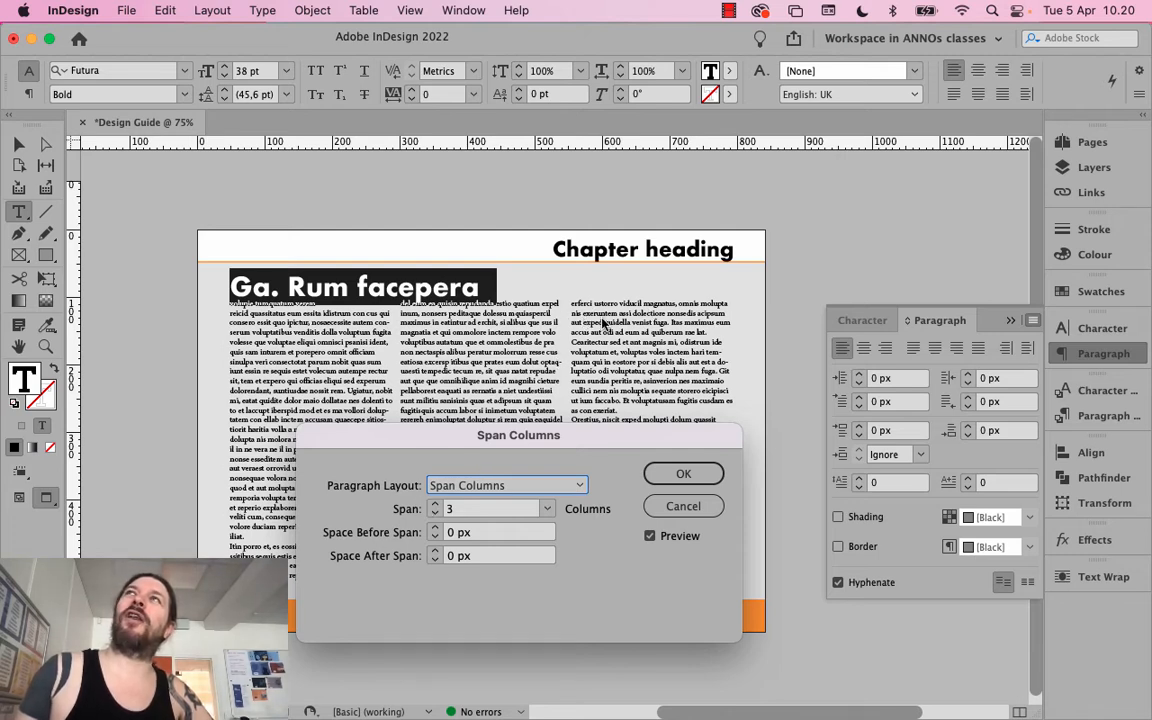
pyautogui.click(435, 504)
pyautogui.click(436, 513)
pyautogui.click(436, 513)
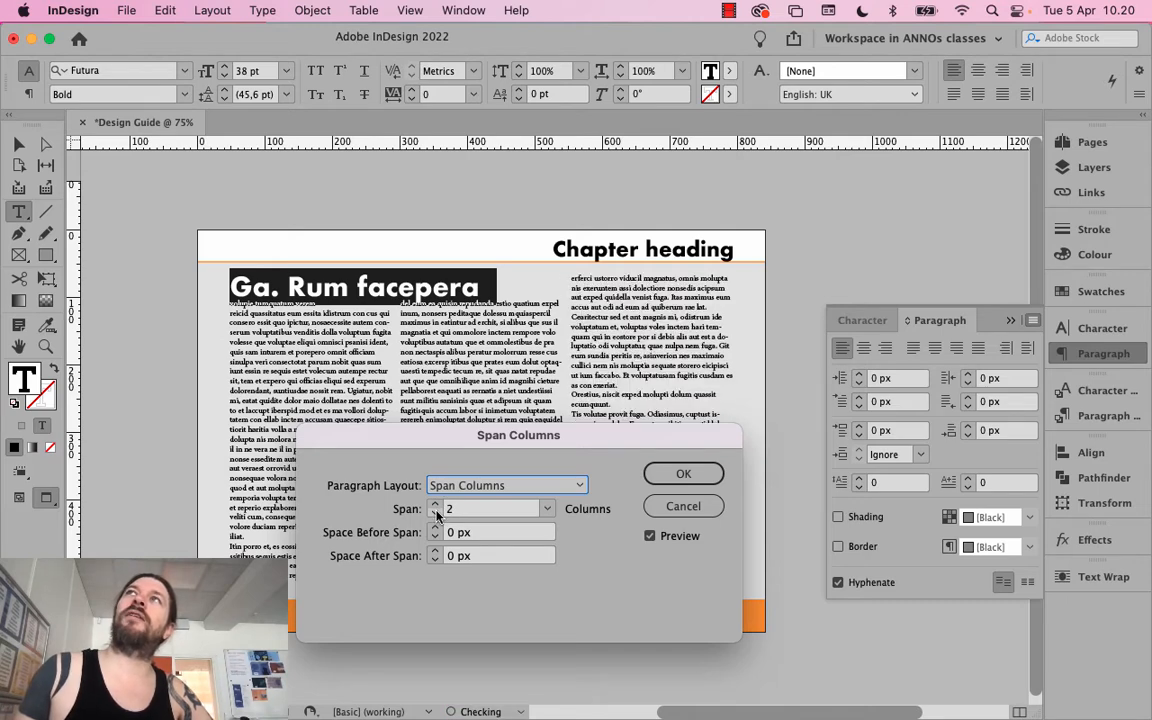
pyautogui.click(436, 504)
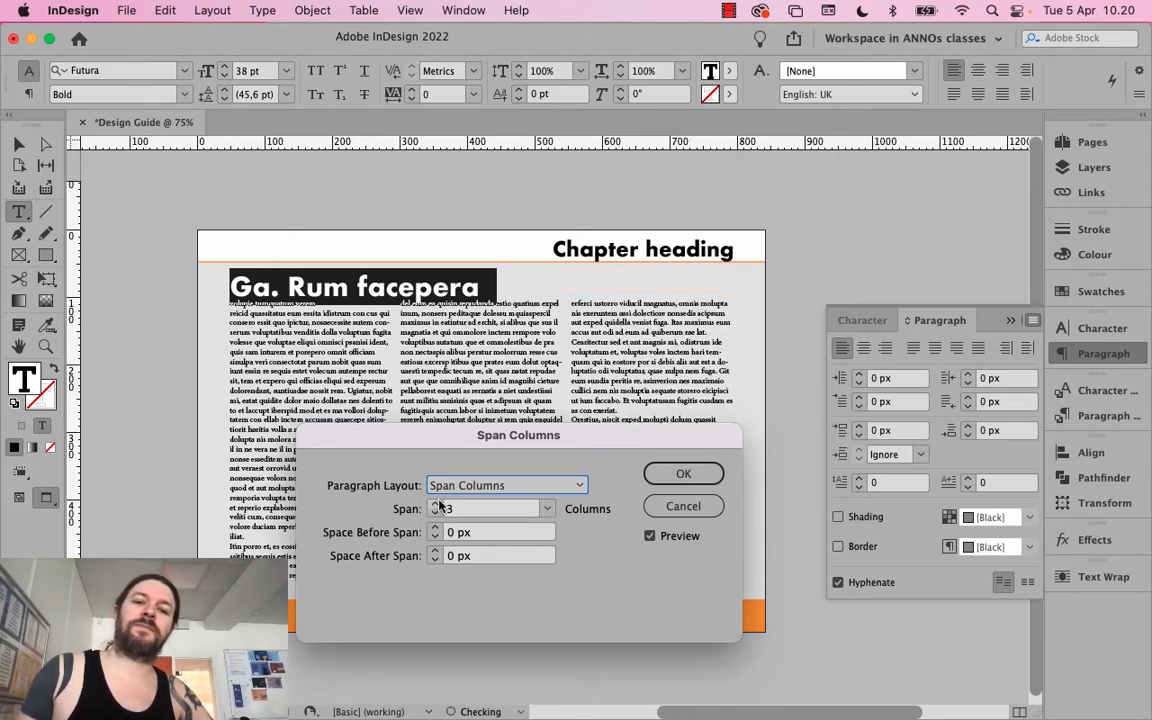
# Apply the 3-column span to the heading and add "ashfhas hshdf" to the end of its text
pyautogui.click(683, 473)
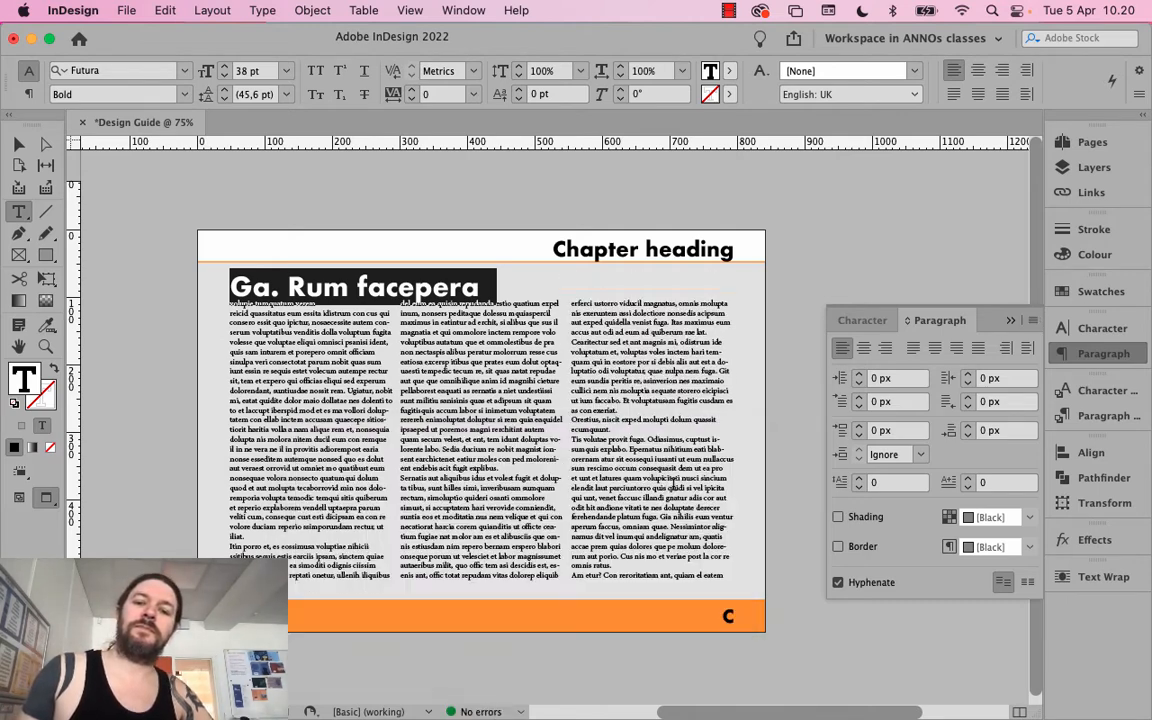
pyautogui.click(385, 287)
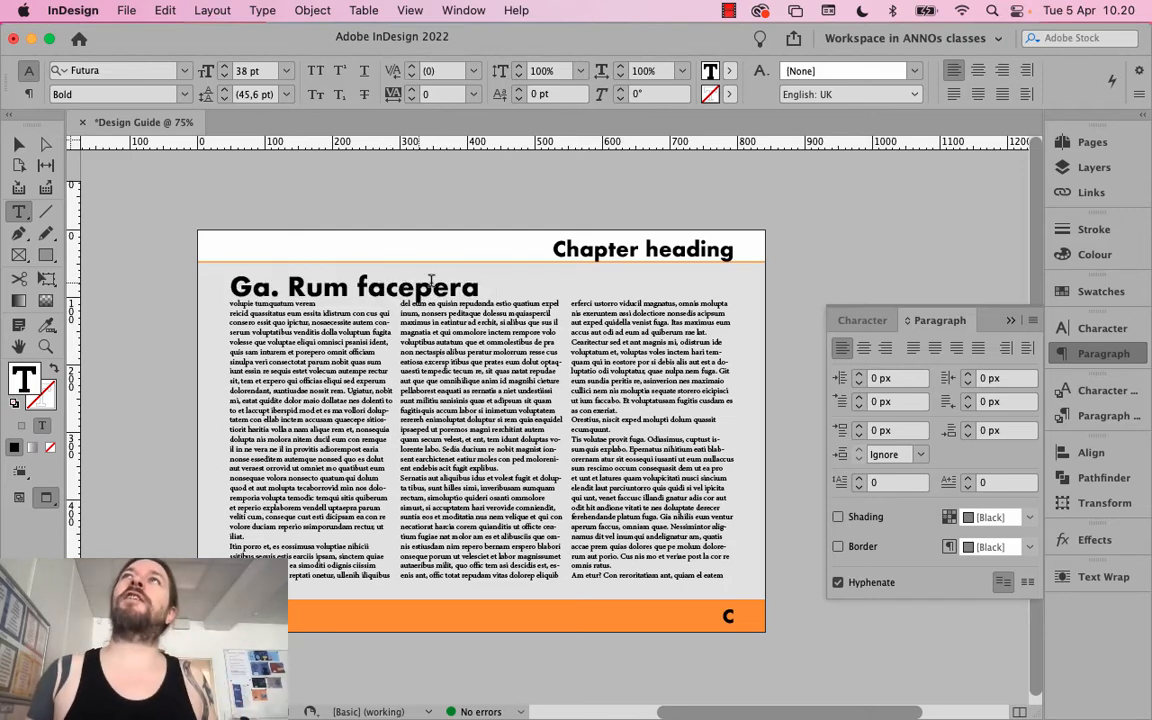
pyautogui.click(481, 285)
pyautogui.write('ashfhas hshdf')
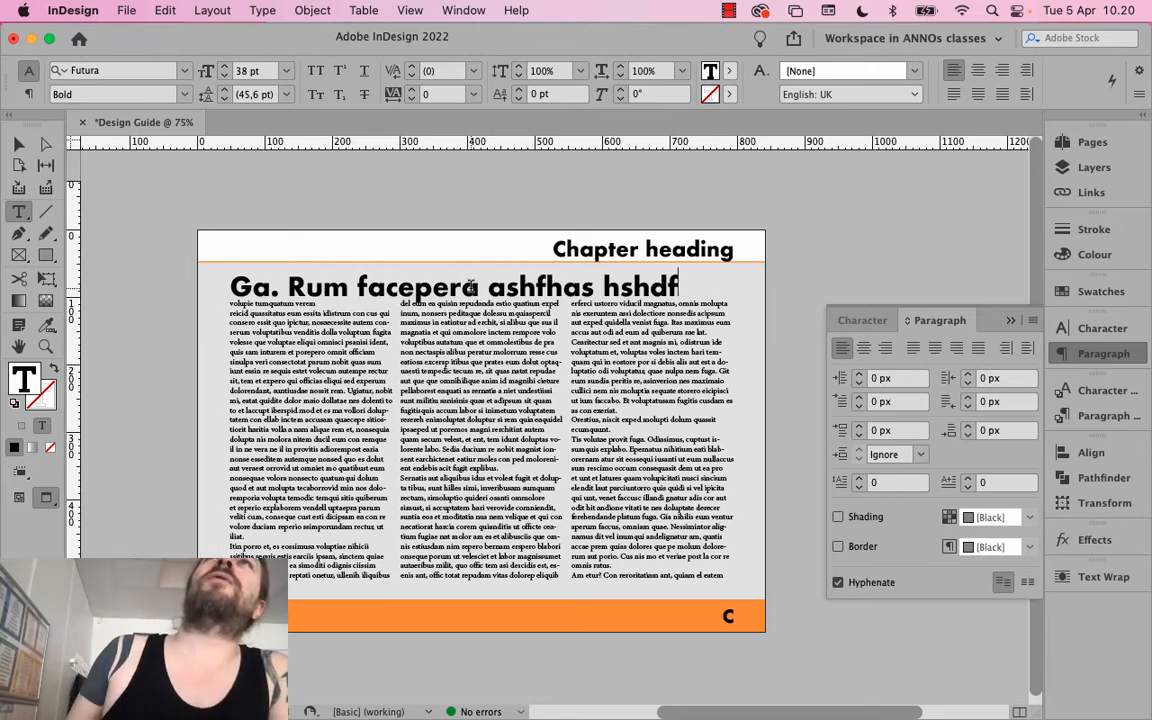
# Select the whole heading paragraph and set its space after to 9 px
pyautogui.doubleClick(469, 287)
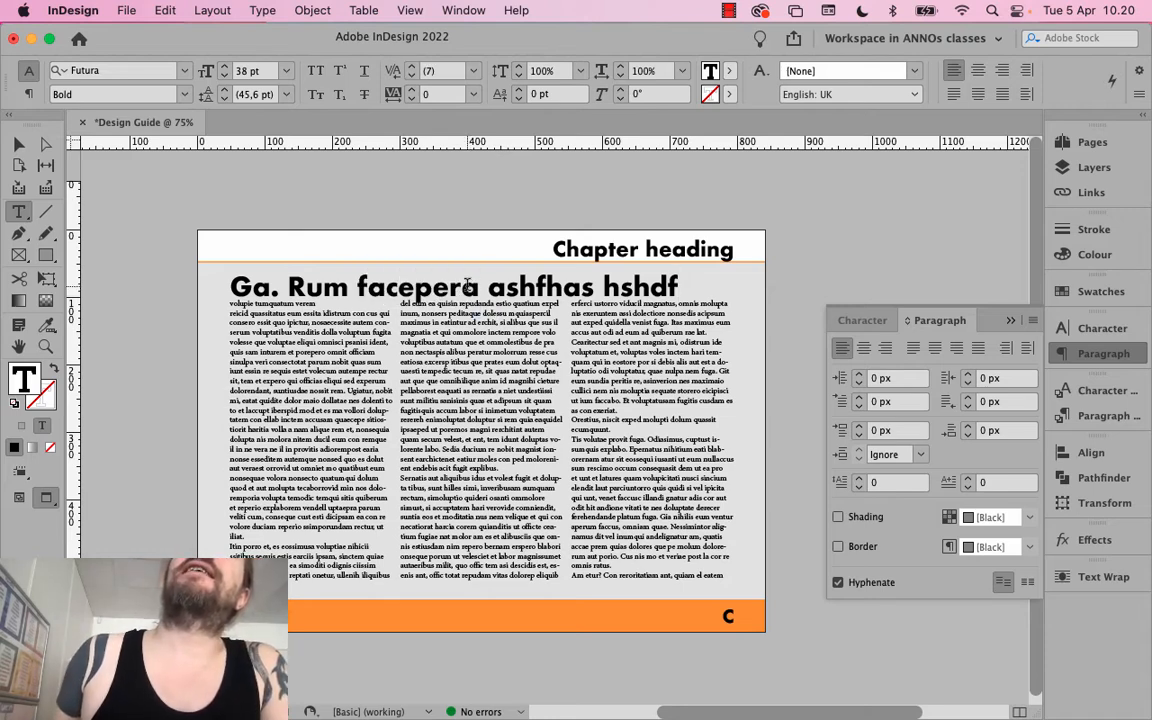
pyautogui.doubleClick(468, 287)
pyautogui.tripleClick(468, 287)
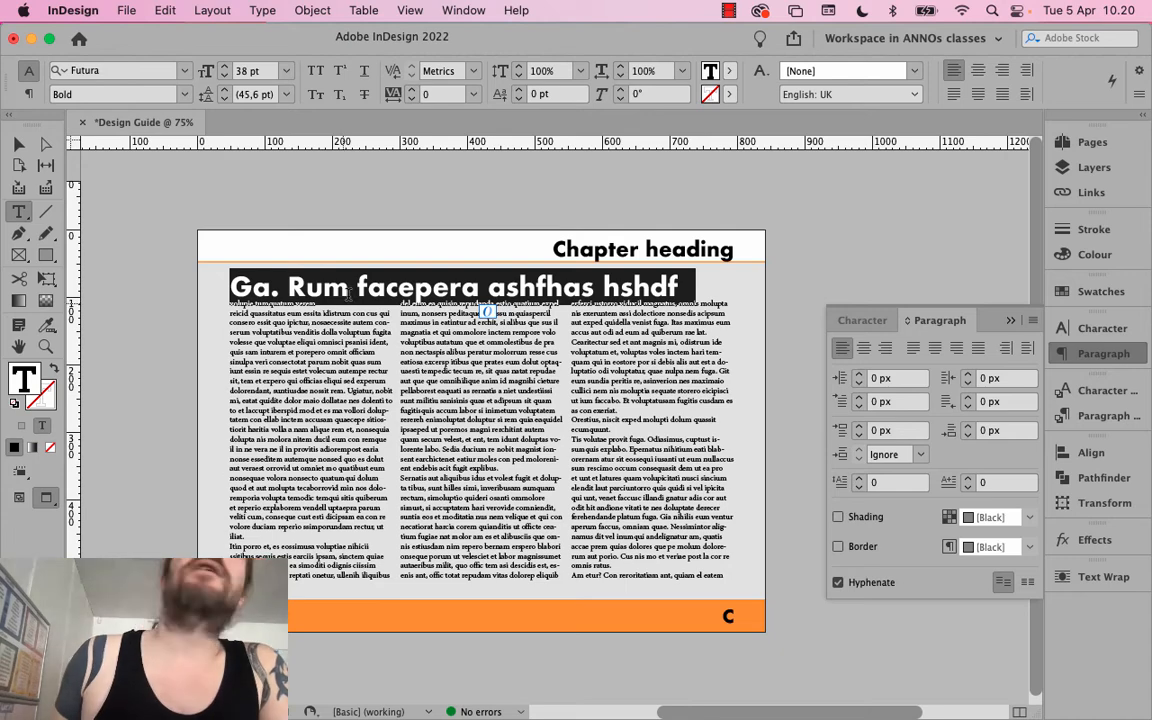
pyautogui.click(476, 283)
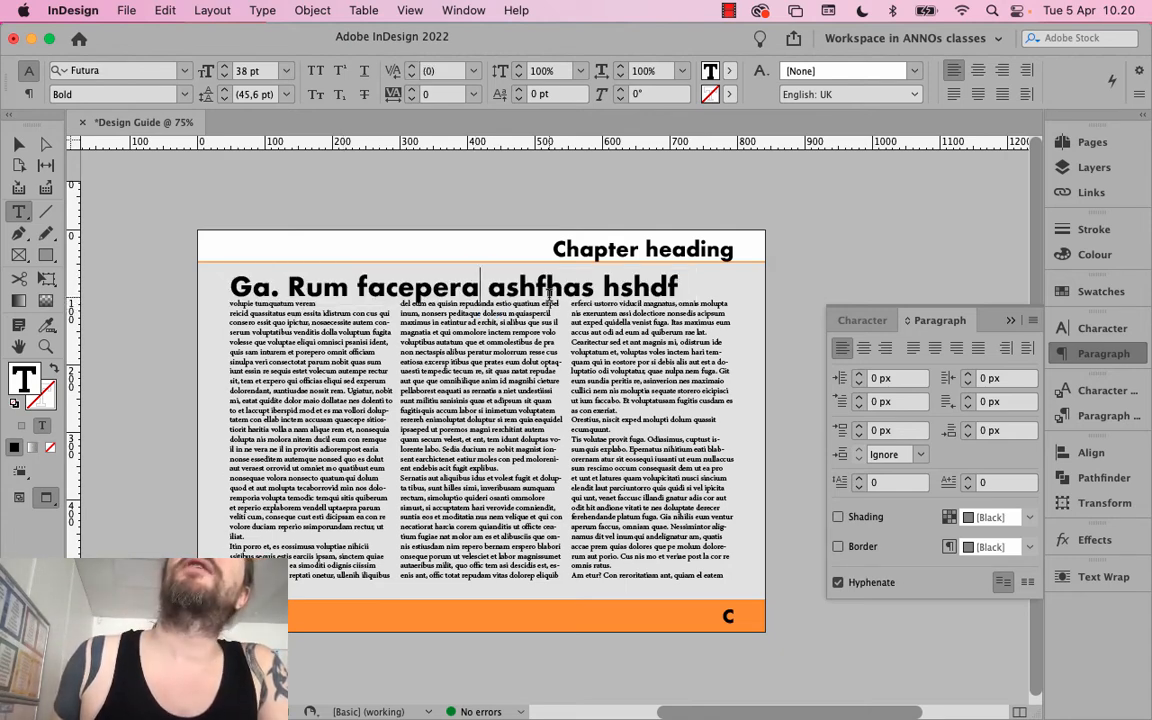
pyautogui.tripleClick(494, 285)
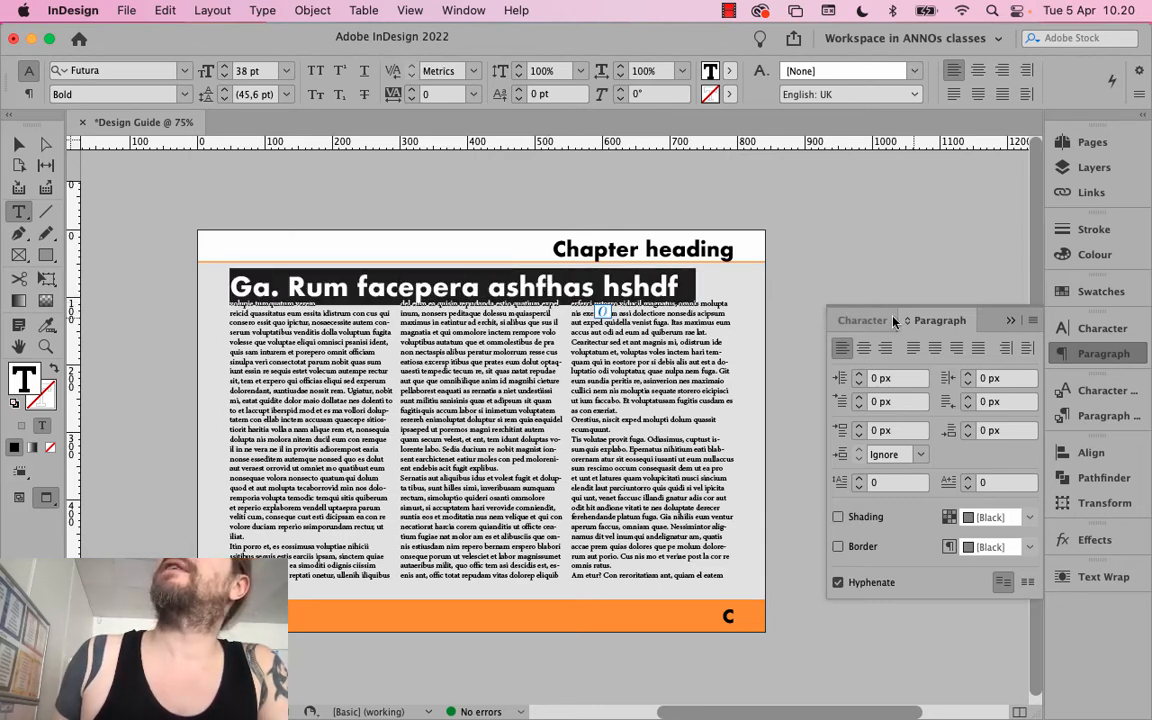
pyautogui.click(28, 93)
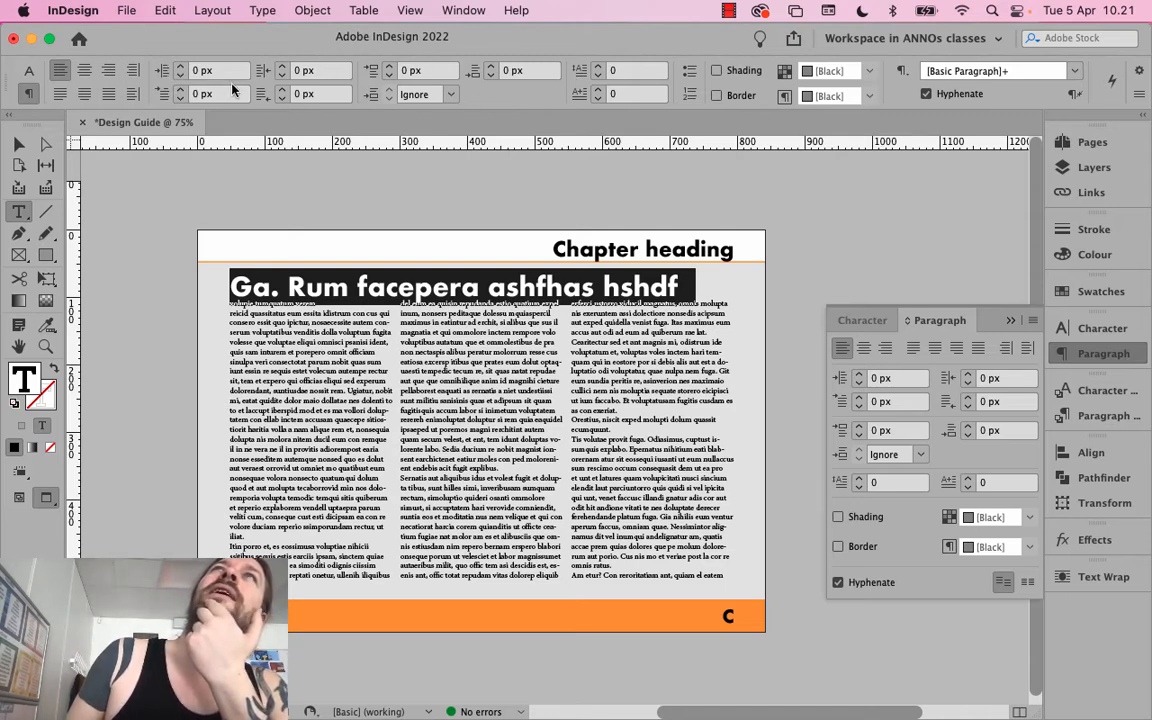
pyautogui.click(29, 70)
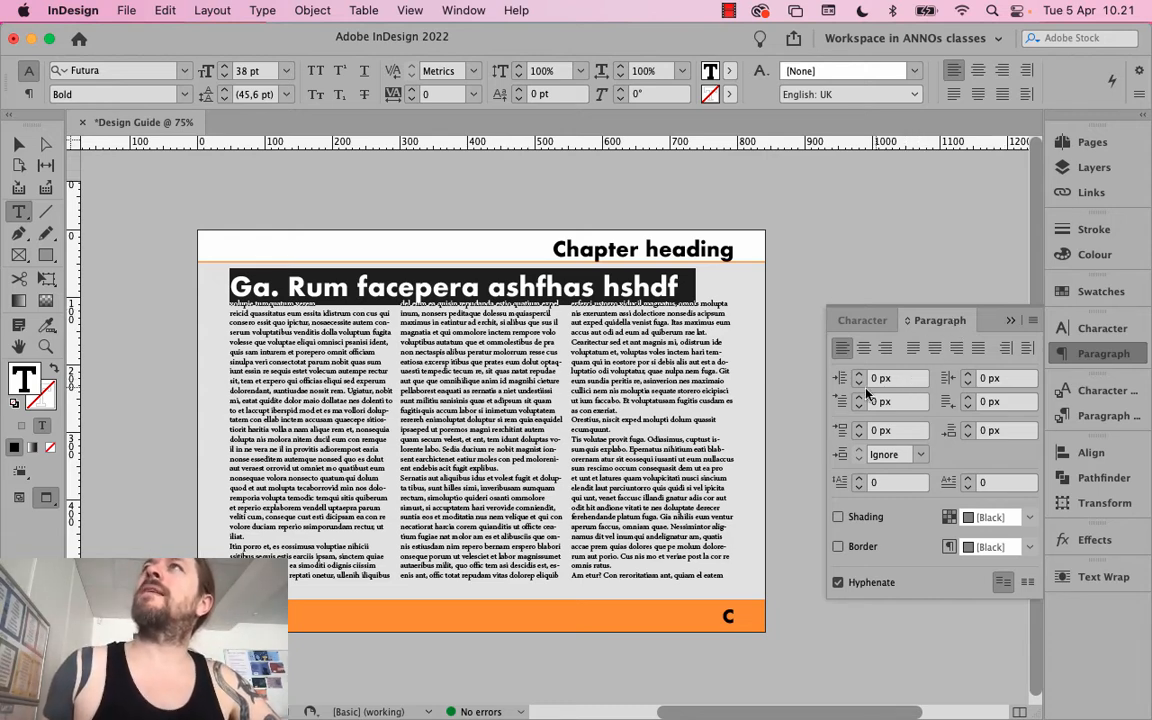
pyautogui.click(965, 427)
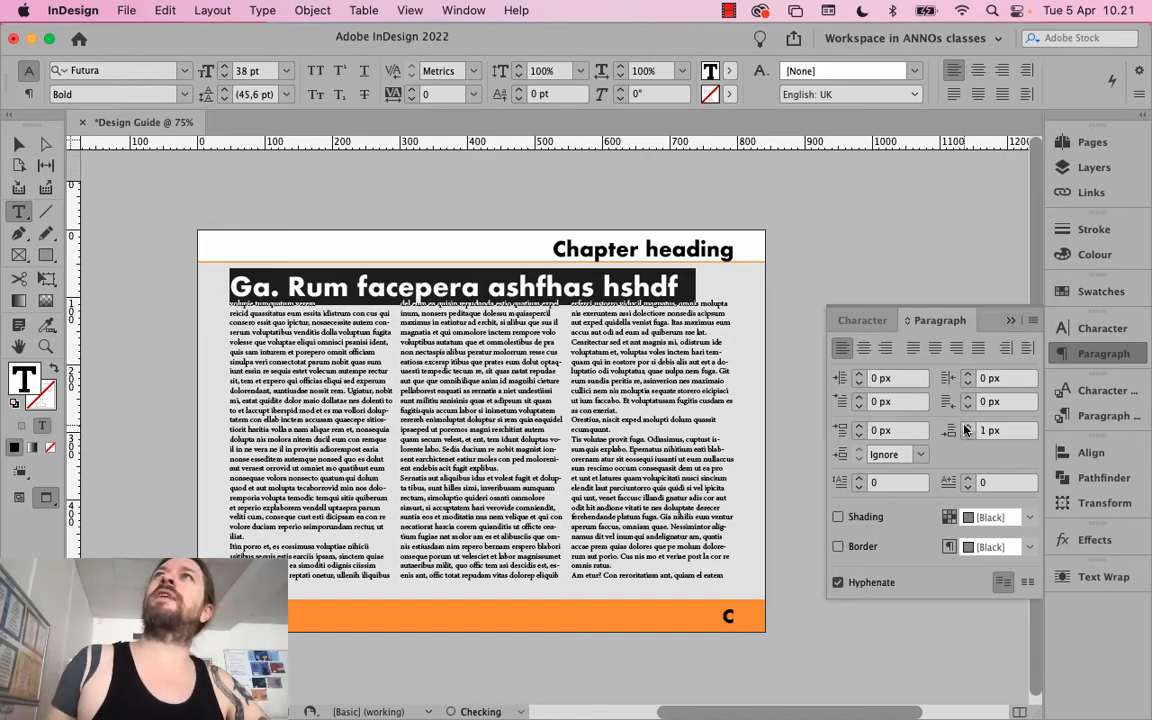
pyautogui.click(965, 427)
pyautogui.click(965, 427)
pyautogui.click(965, 427)
pyautogui.click(965, 427)
pyautogui.click(965, 427)
pyautogui.click(965, 427)
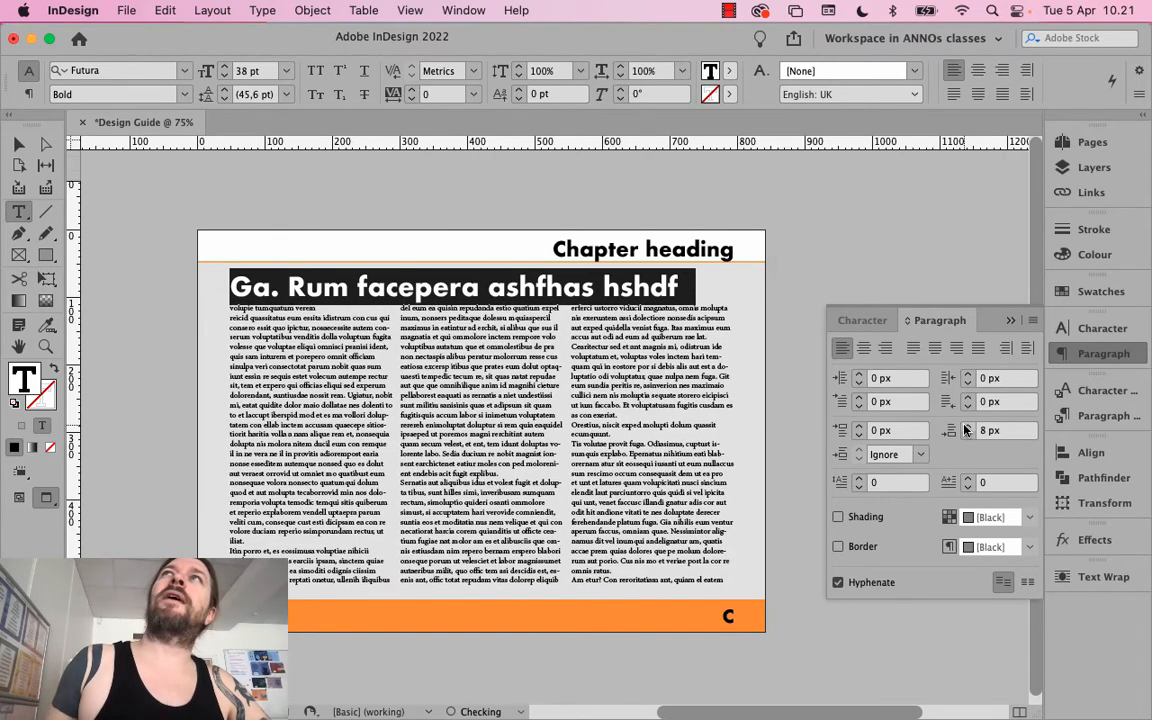
pyautogui.click(965, 427)
pyautogui.click(965, 427)
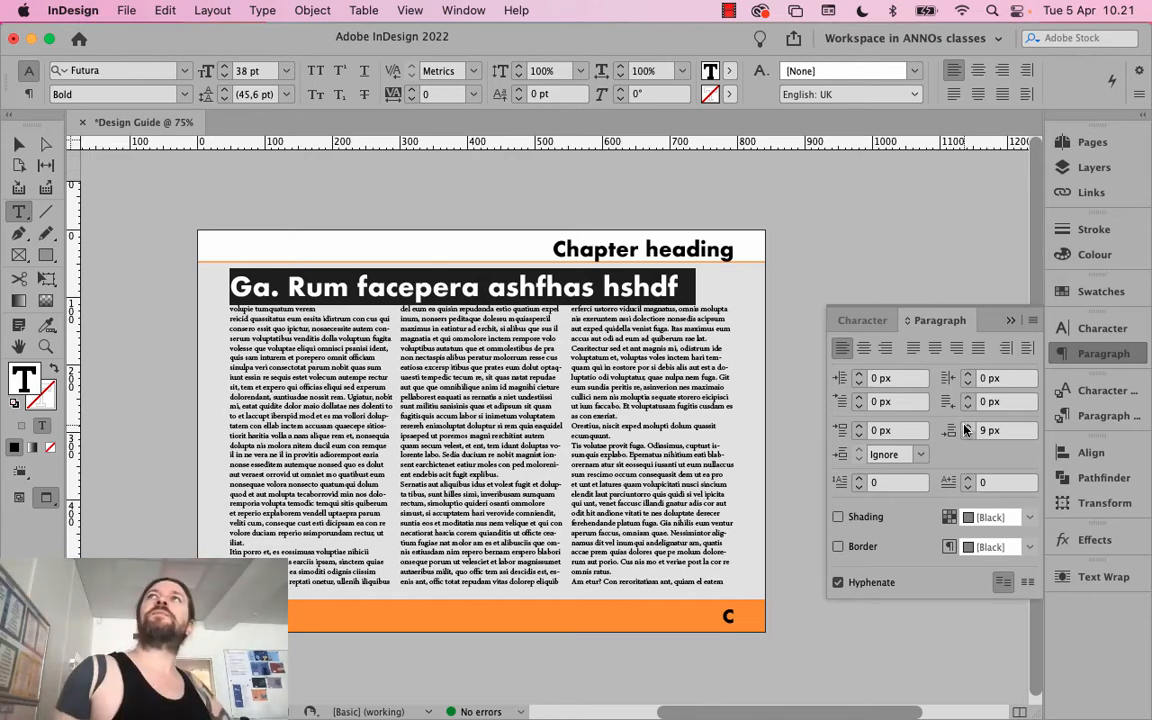
pyautogui.click(966, 427)
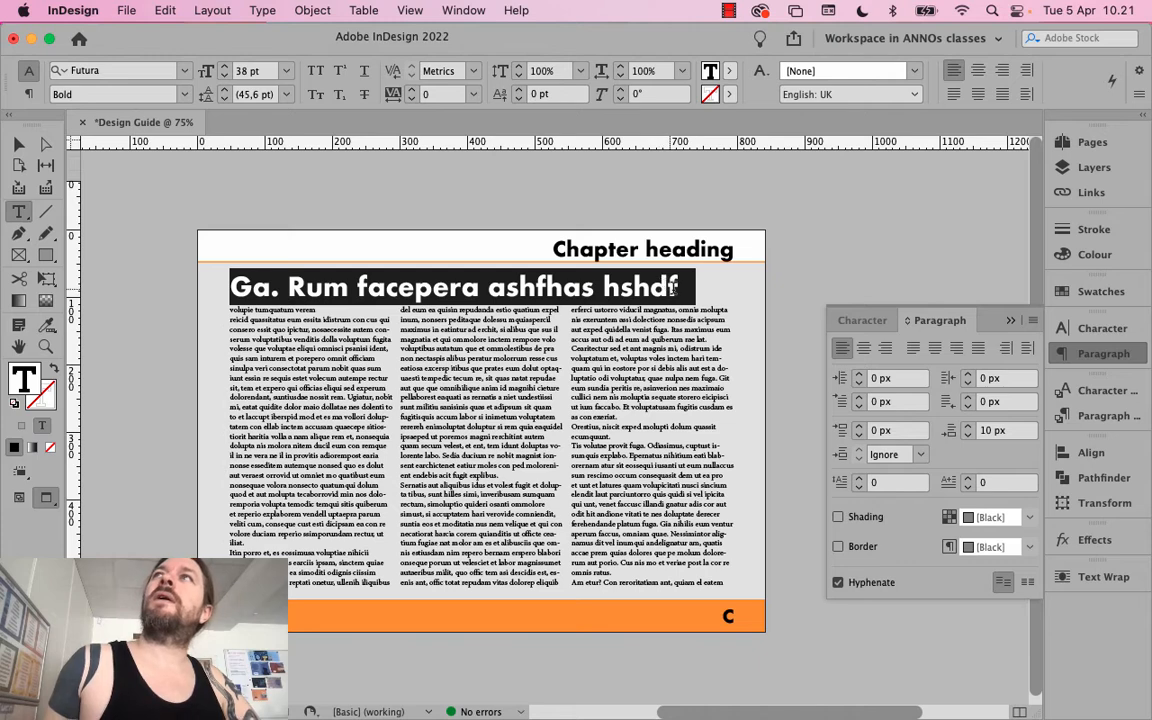
pyautogui.click(966, 434)
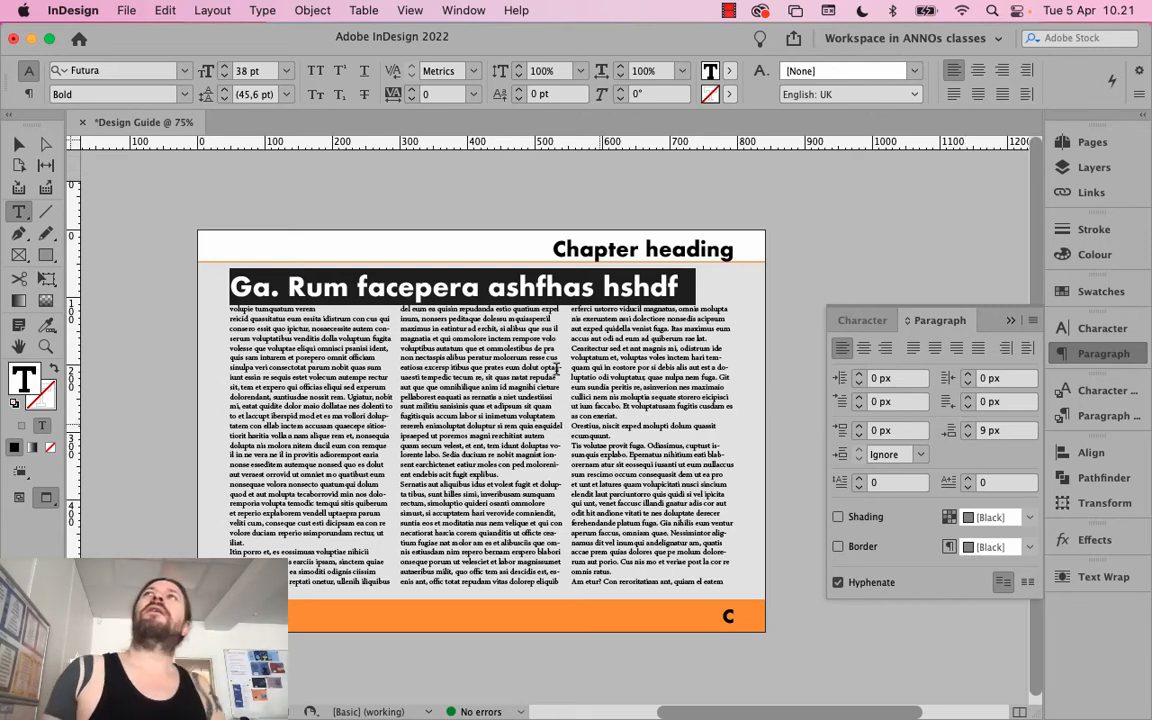
pyautogui.click(397, 304)
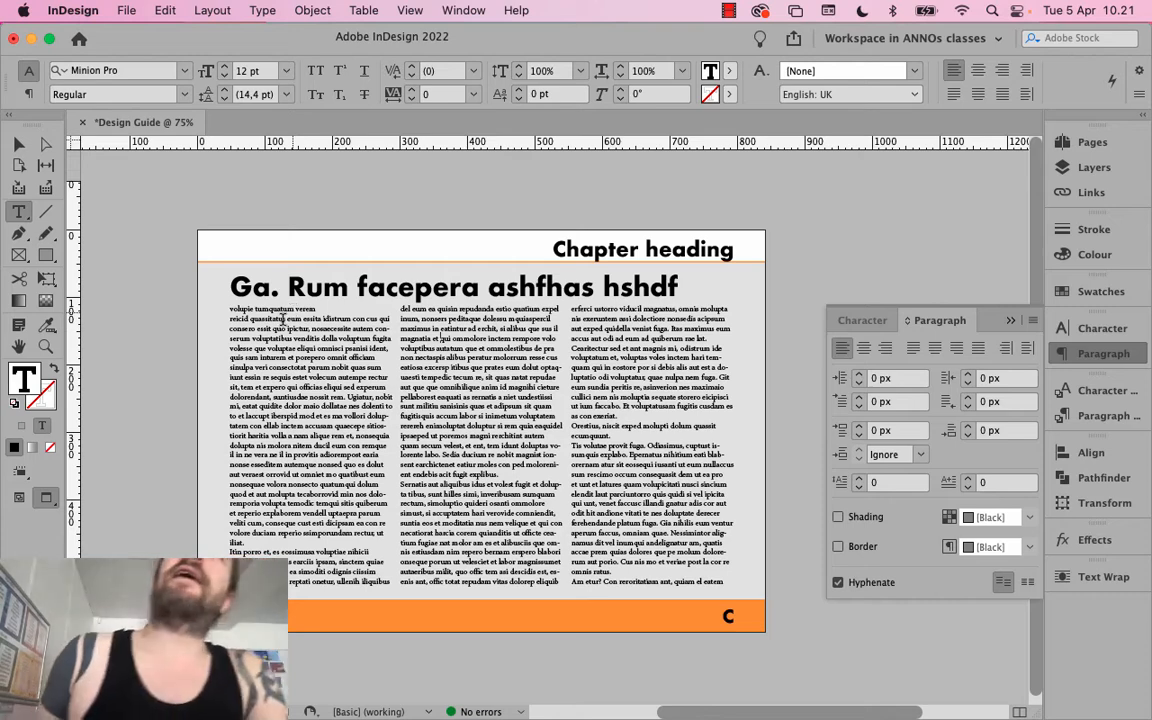
pyautogui.doubleClick(312, 287)
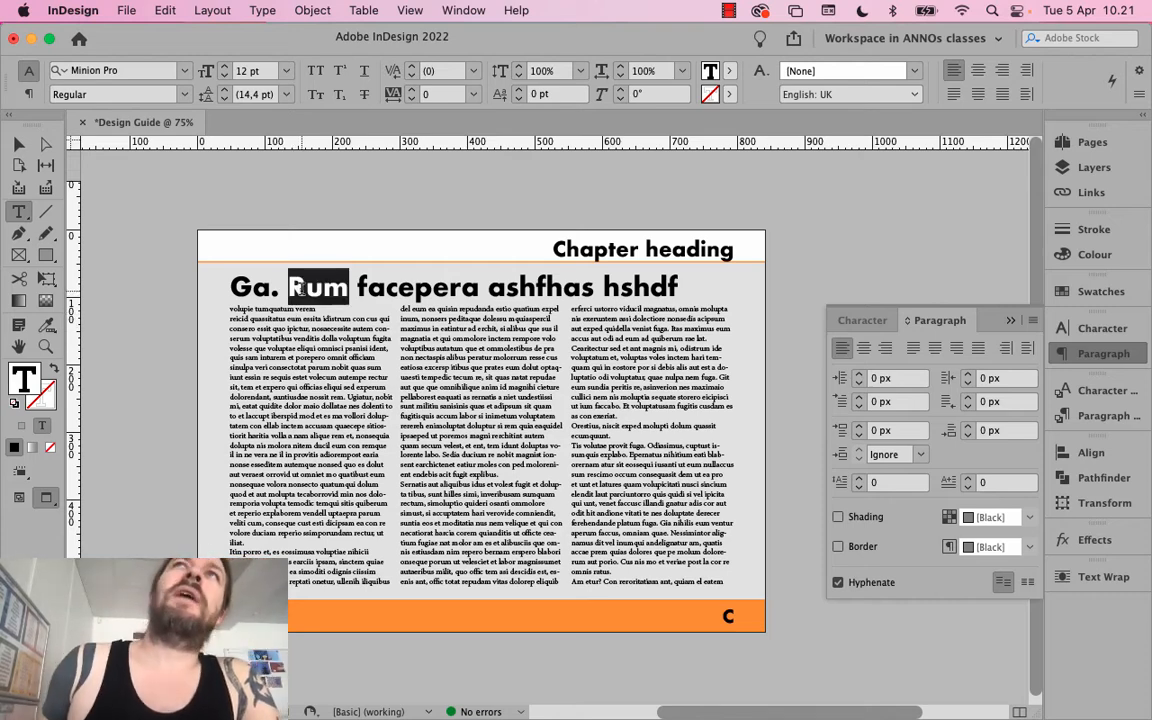
pyautogui.click(355, 288)
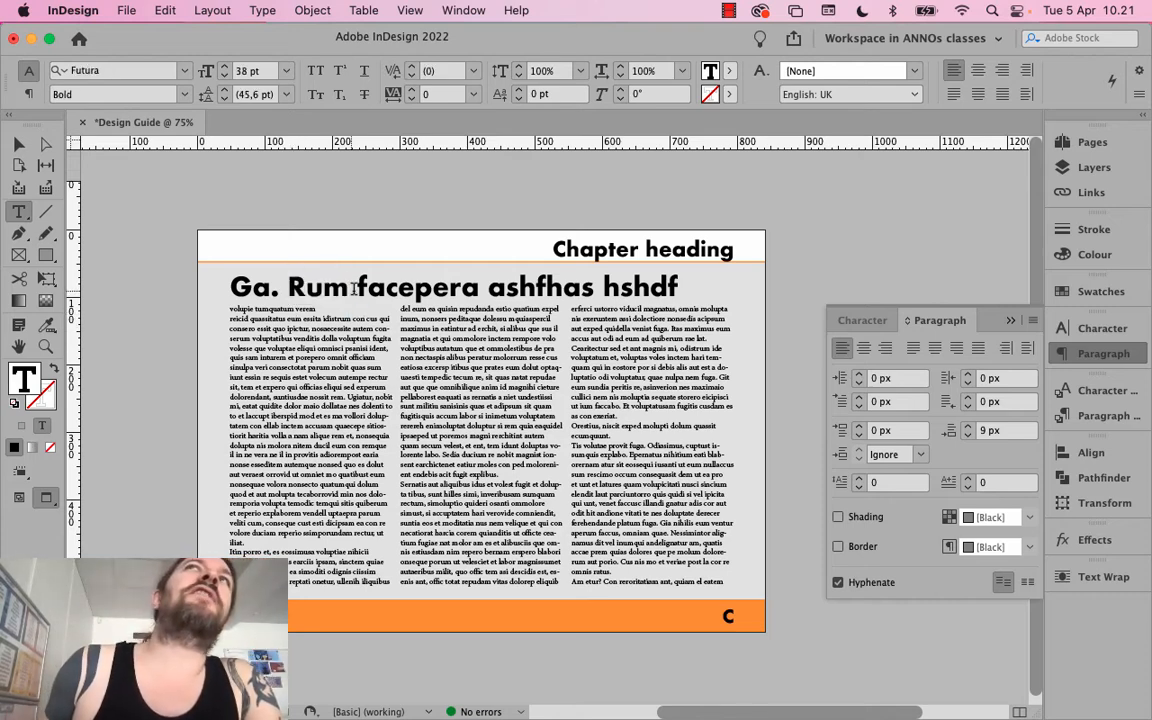
pyautogui.tripleClick(450, 283)
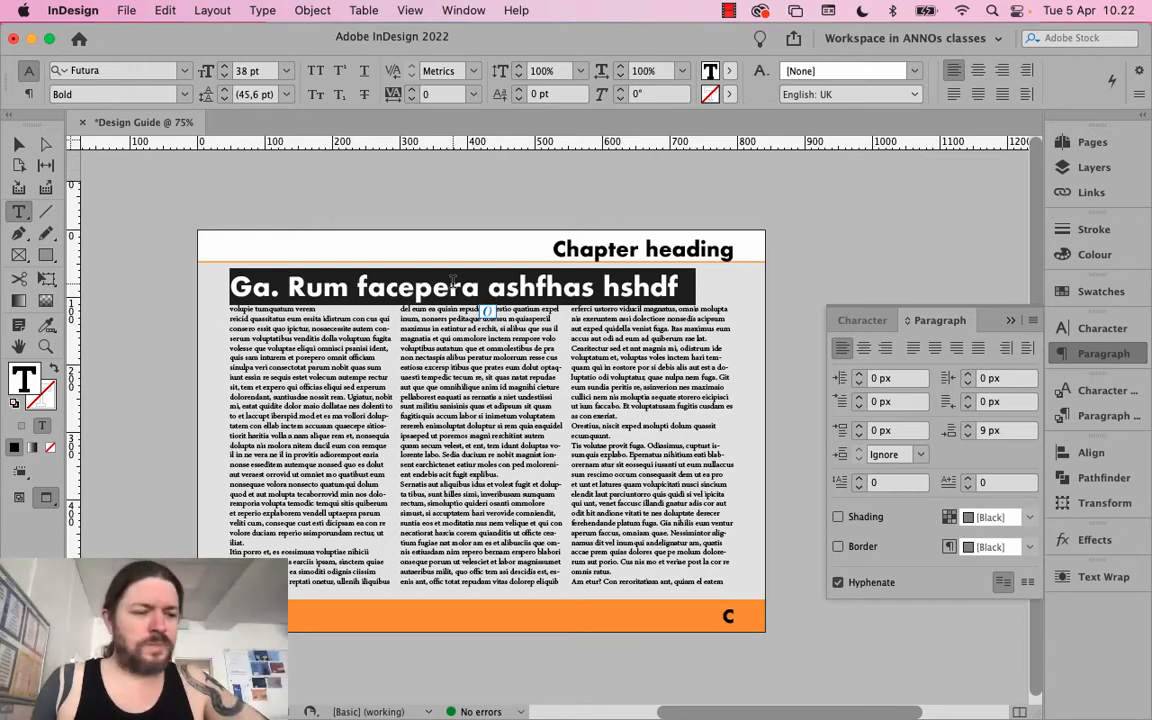
pyautogui.click(440, 260)
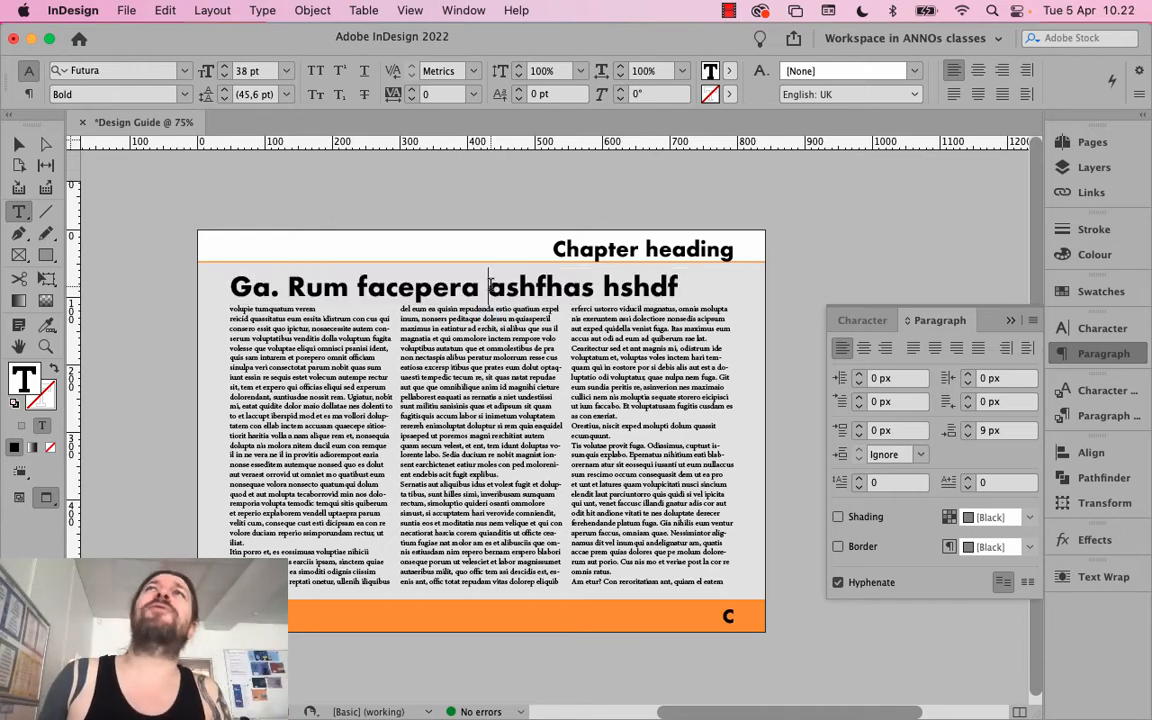
# Replace the heading's placeholder text with "This is where the heading goes"
pyautogui.doubleClick(540, 287)
pyautogui.moveTo(679, 283); pyautogui.dragTo(228, 284)
pyautogui.write('This')
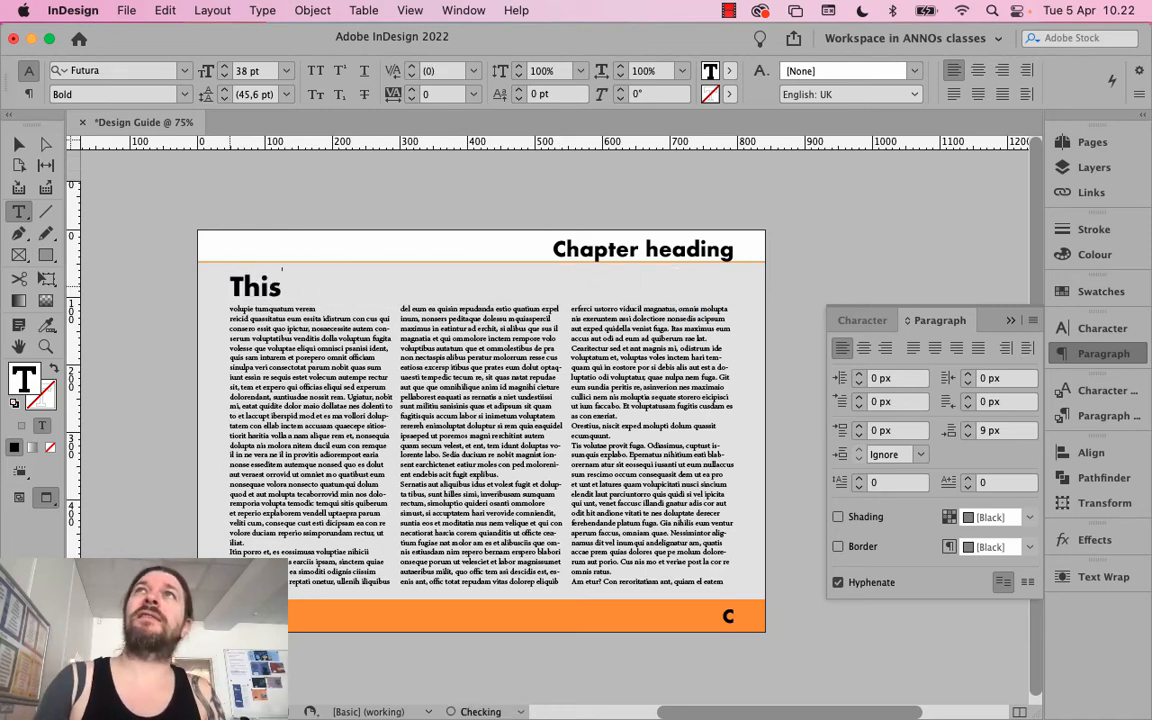
pyautogui.write(' is where the heading goes')
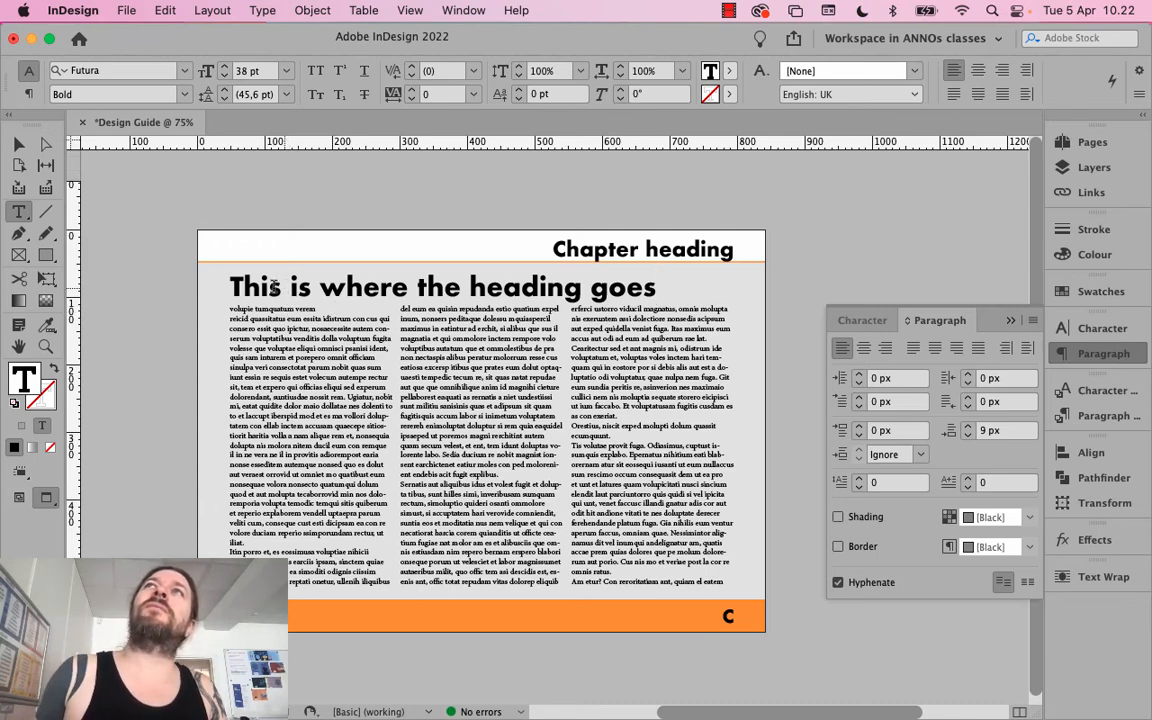
# Select the whole heading and set its kerning to Optical
pyautogui.click(238, 285)
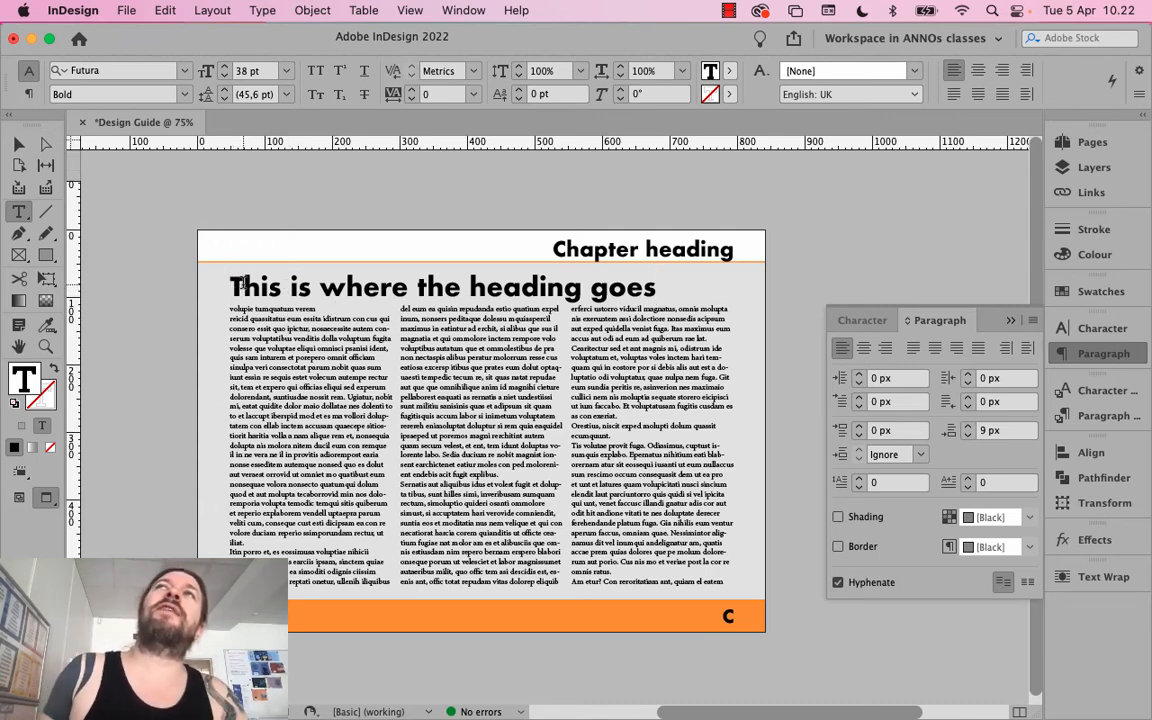
pyautogui.click(316, 285)
pyautogui.click(350, 285)
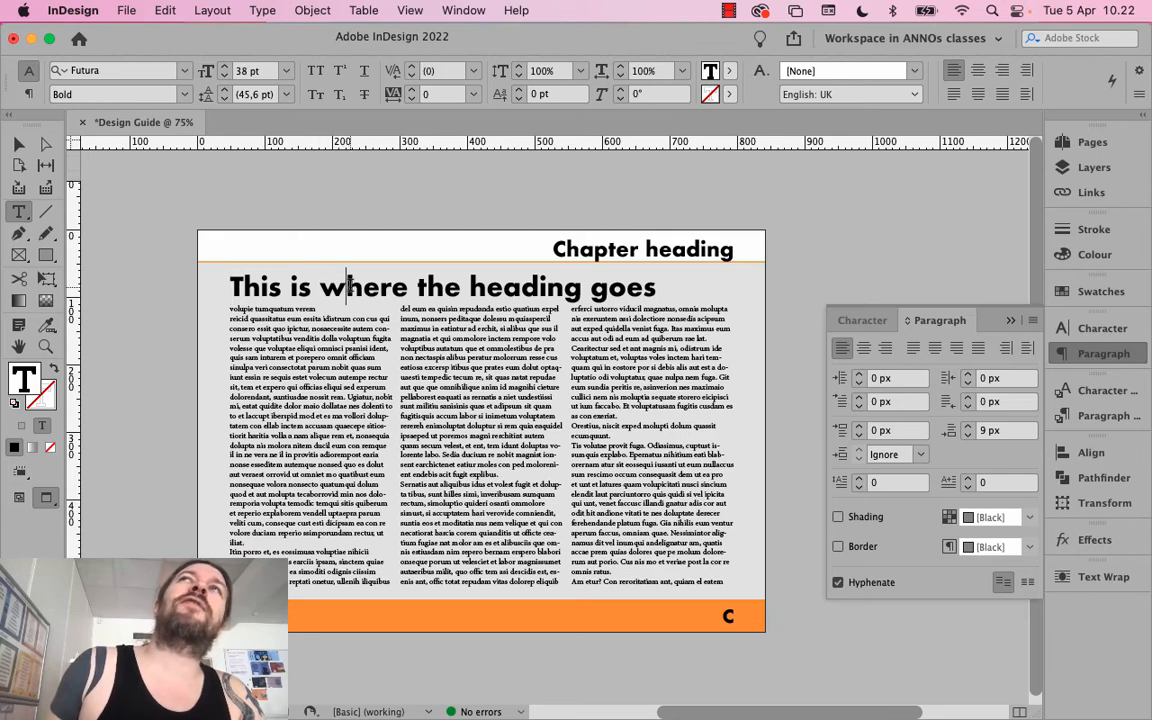
pyautogui.tripleClick(349, 287)
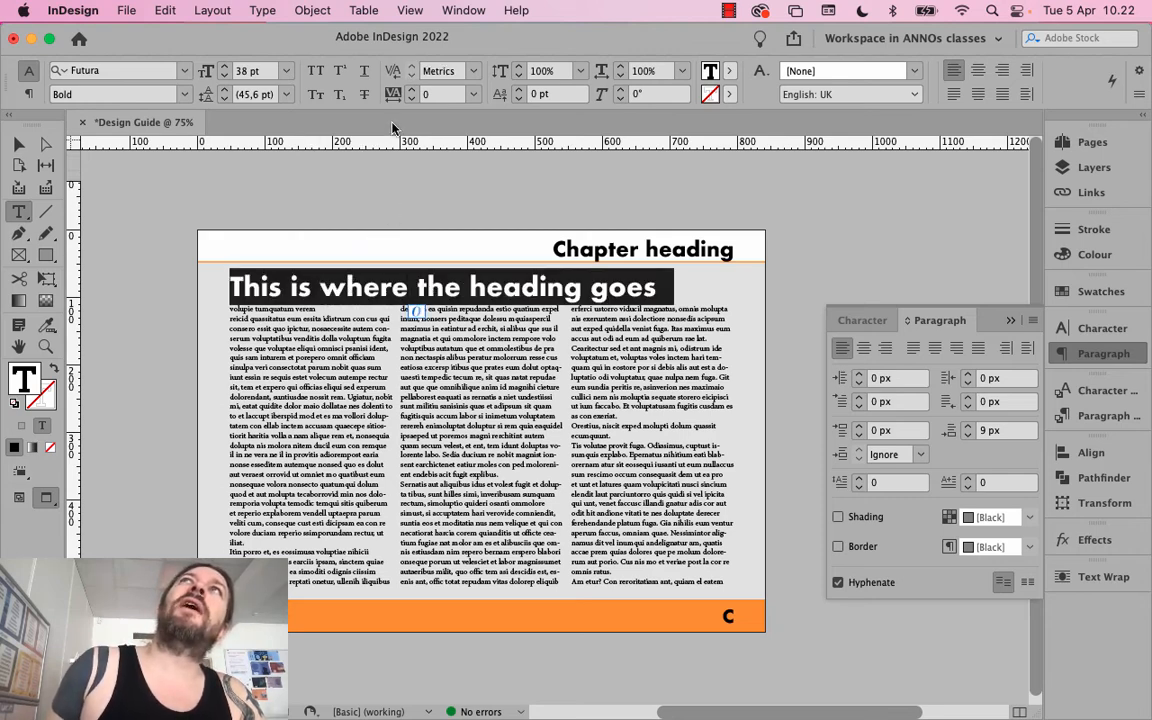
pyautogui.click(470, 70)
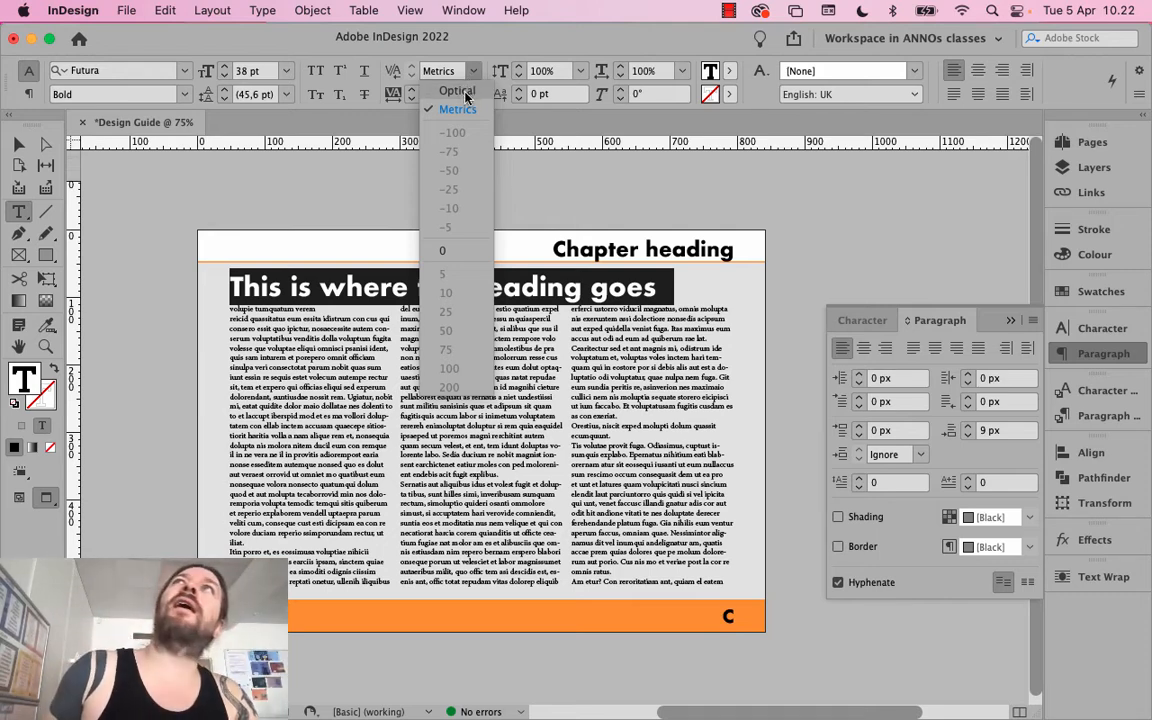
pyautogui.click(464, 93)
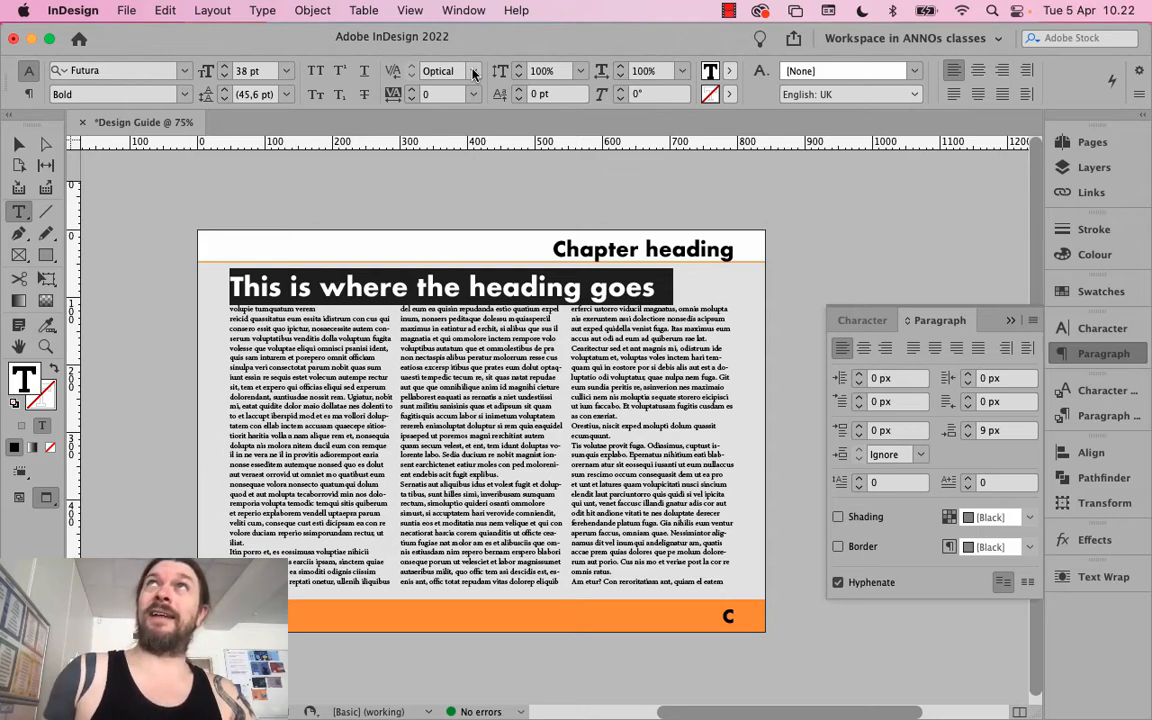
pyautogui.click(473, 72)
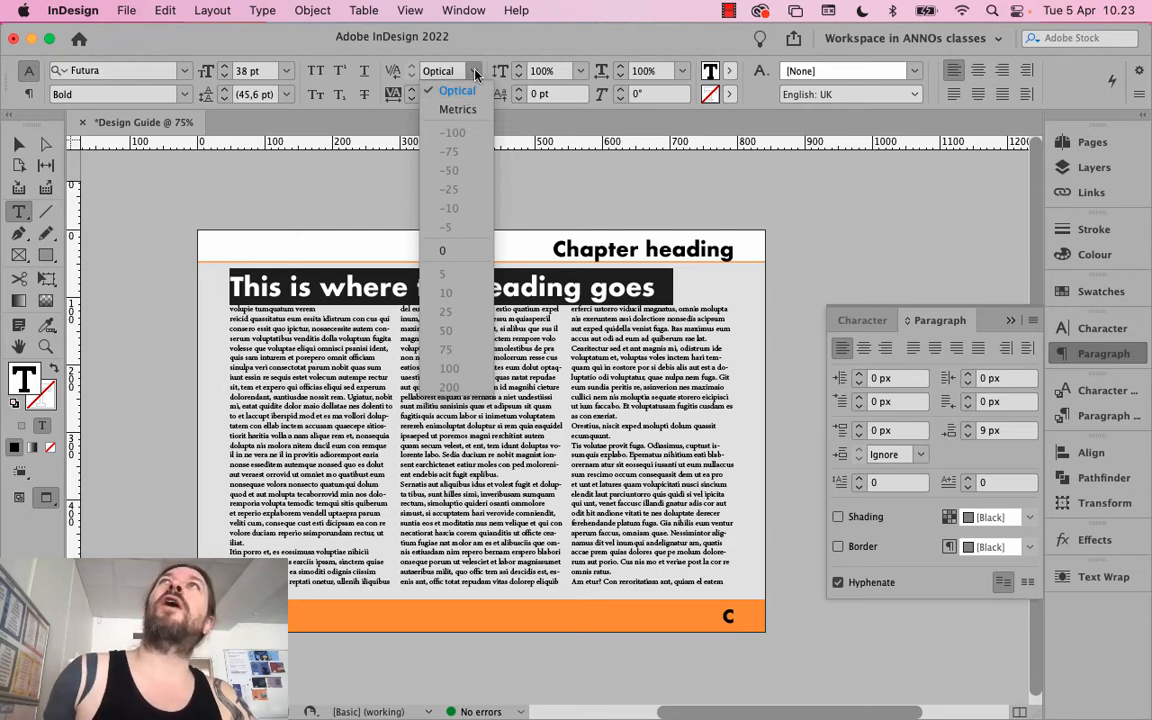
pyautogui.click(463, 92)
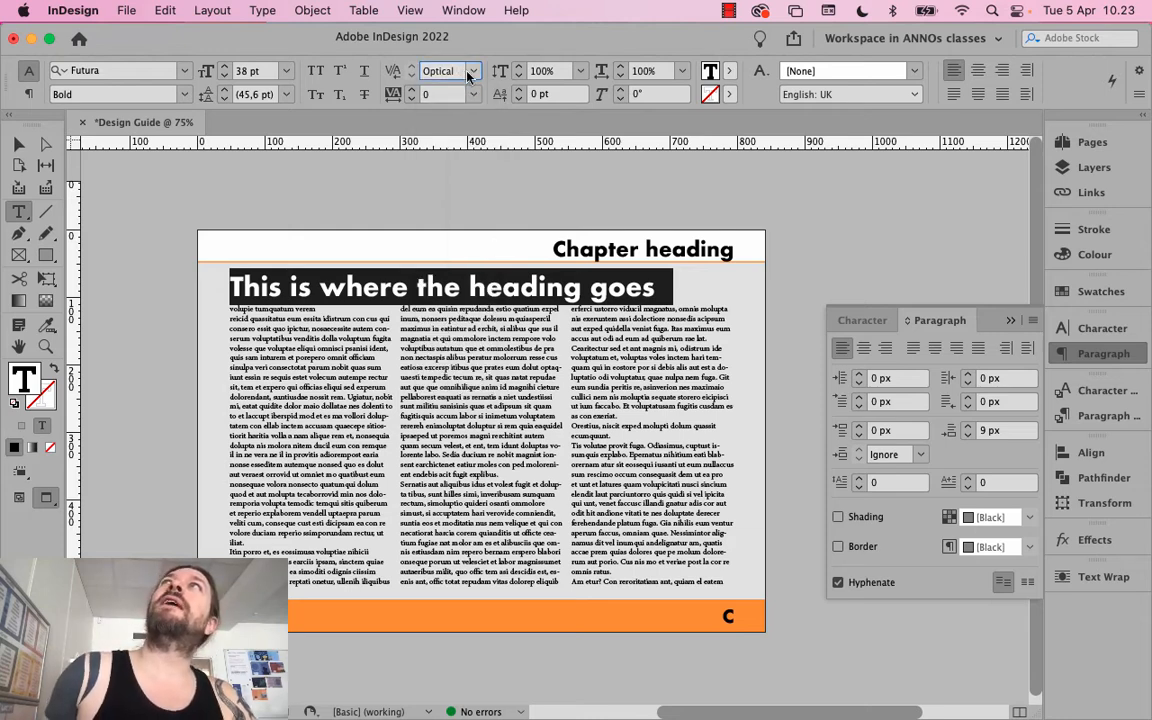
# Review the language options for the heading's text and keep English: UK
pyautogui.click(910, 94)
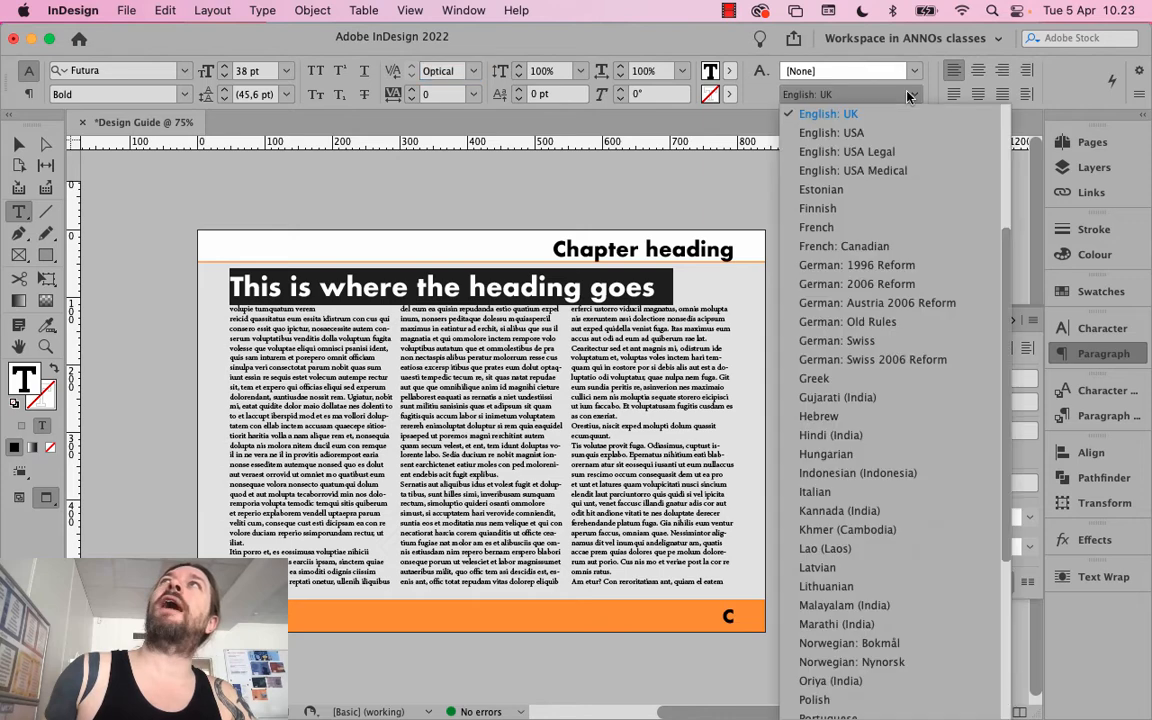
pyautogui.click(819, 90)
pyautogui.click(821, 92)
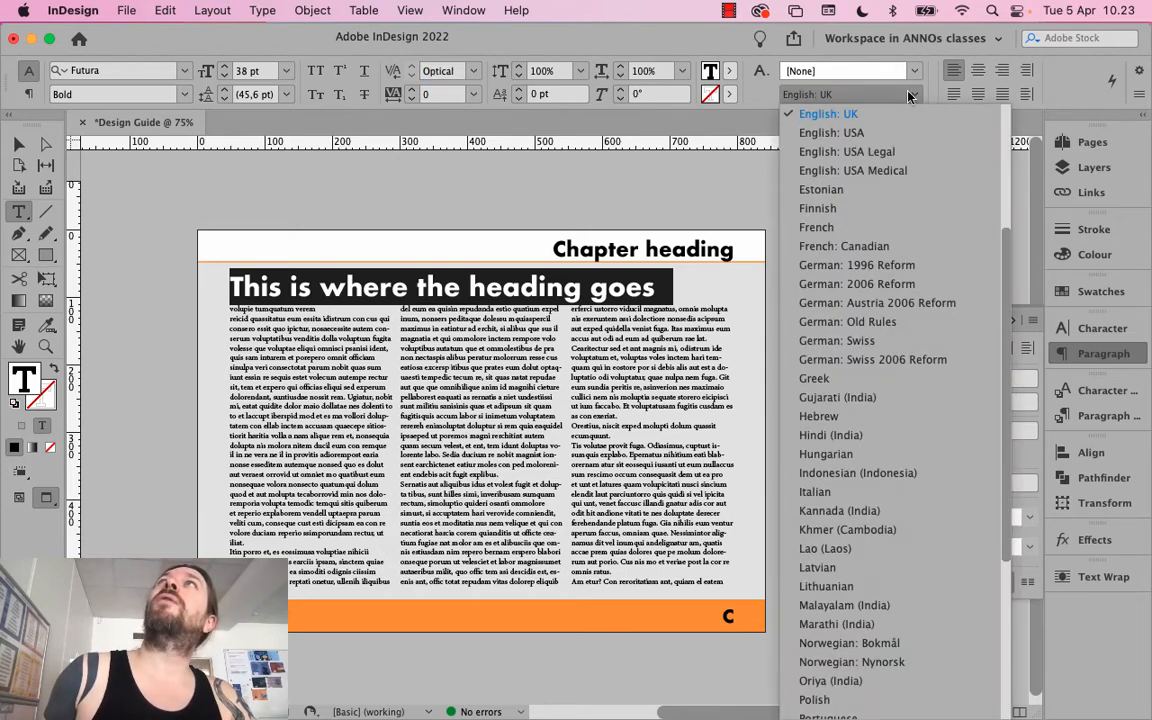
pyautogui.click(840, 112)
pyautogui.click(1100, 330)
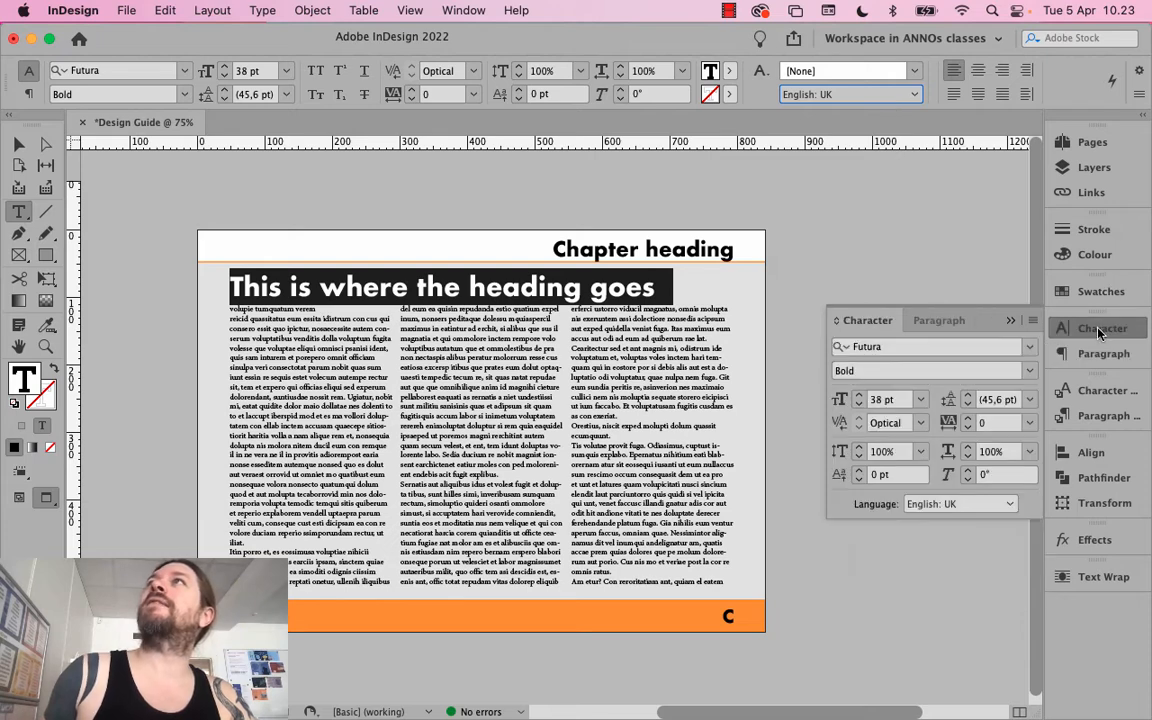
pyautogui.click(1007, 505)
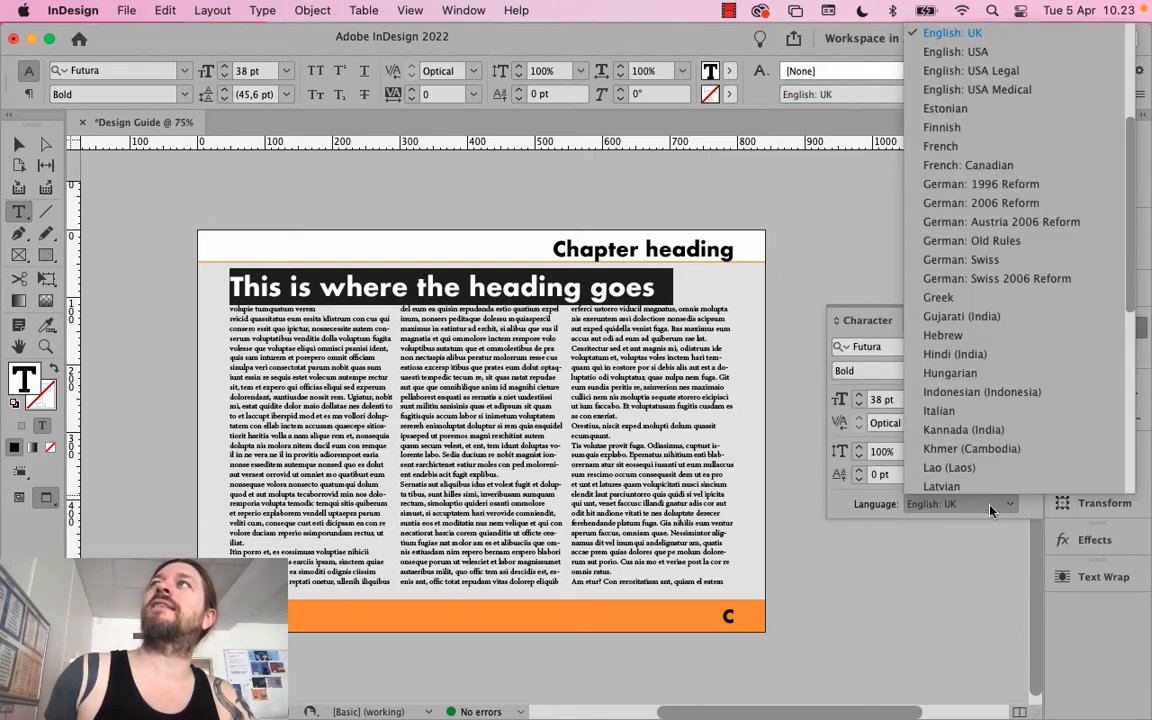
pyautogui.click(990, 510)
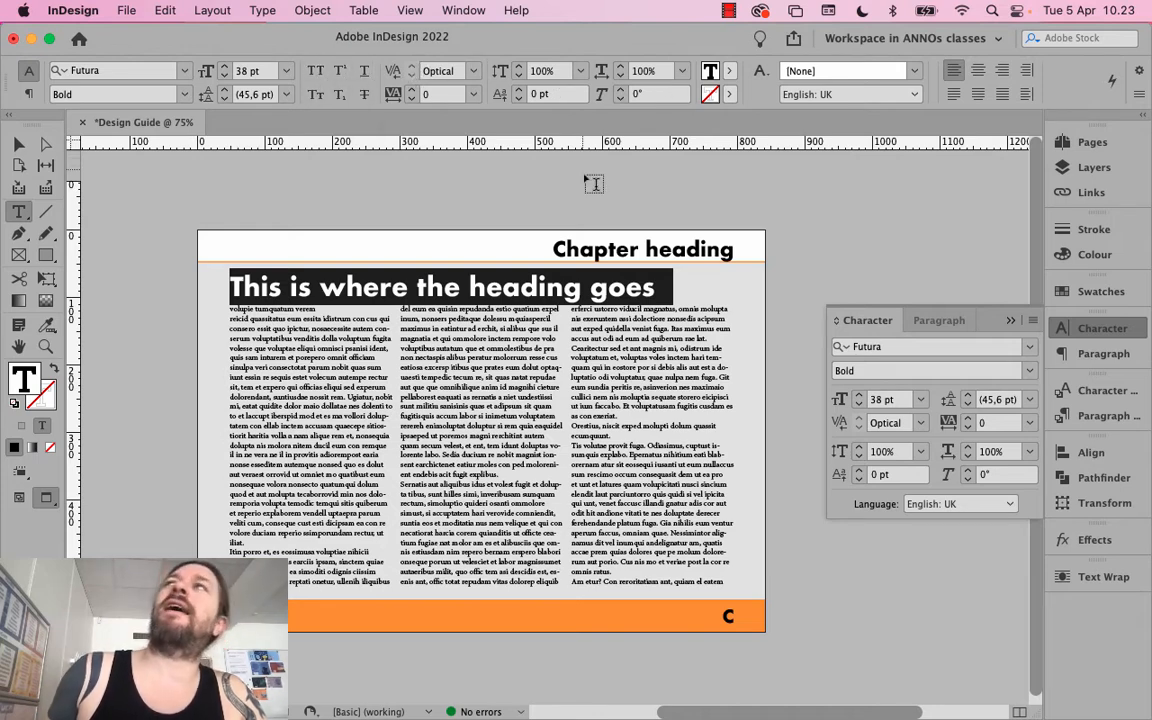
# Start a new paragraph style based on the selected heading and enable Apply Style to Selection
pyautogui.click(1106, 416)
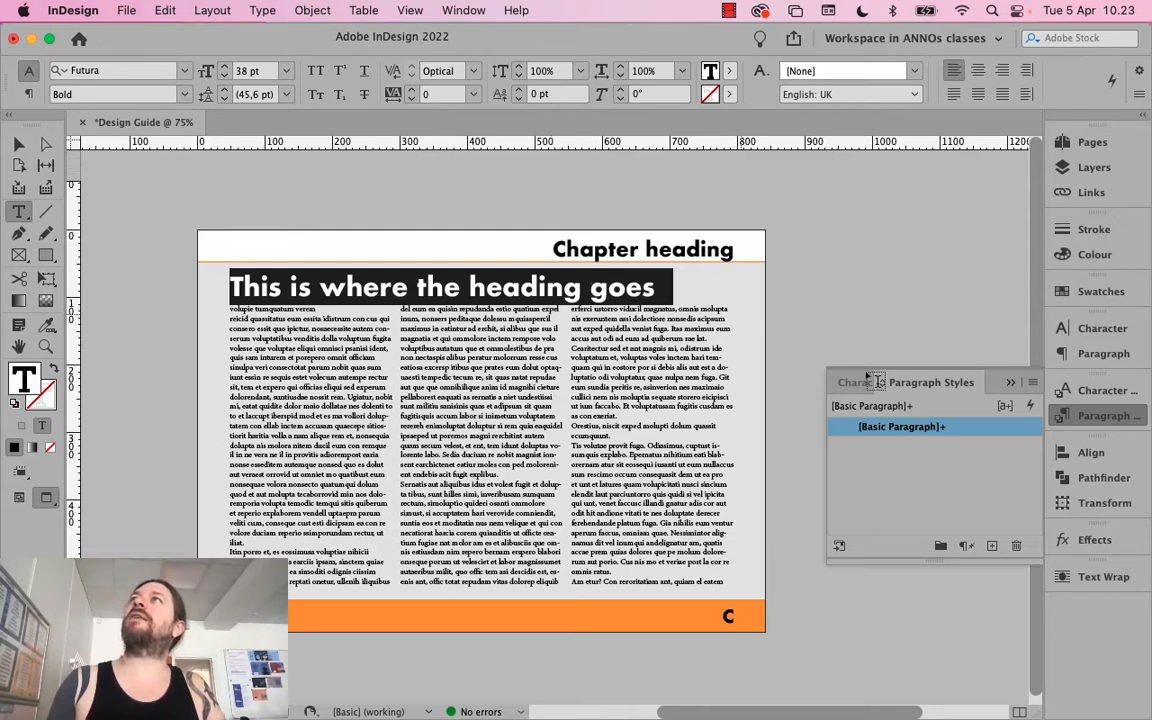
pyautogui.click(1035, 386)
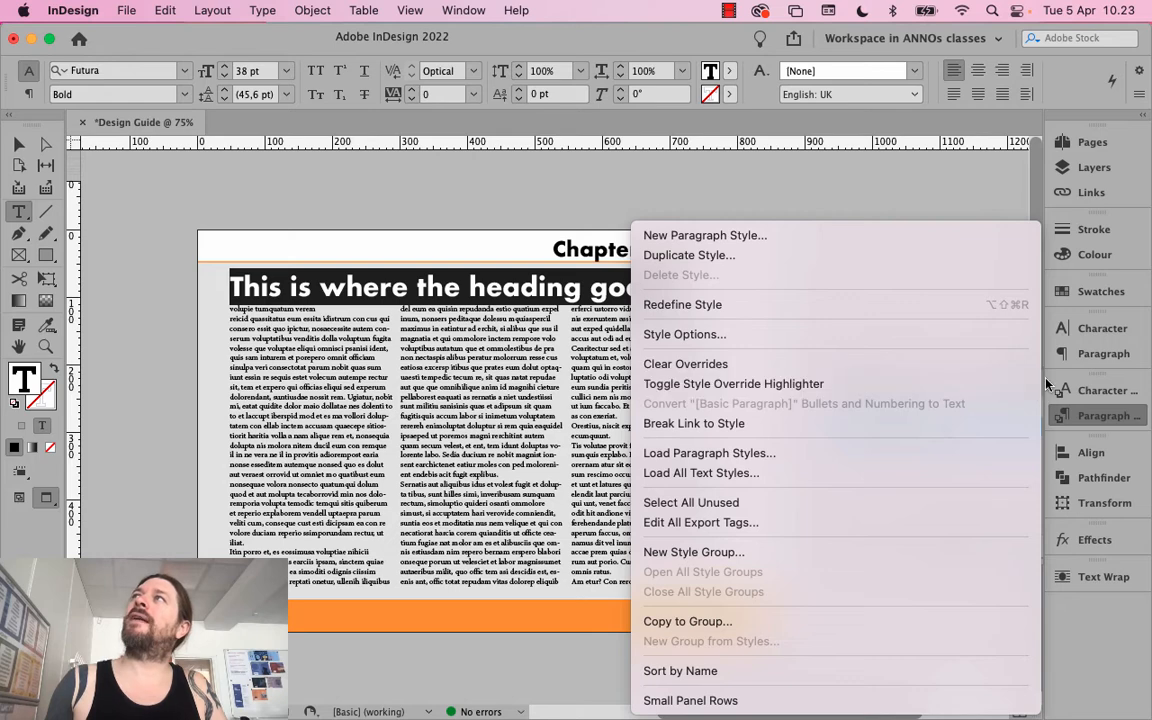
pyautogui.click(1048, 385)
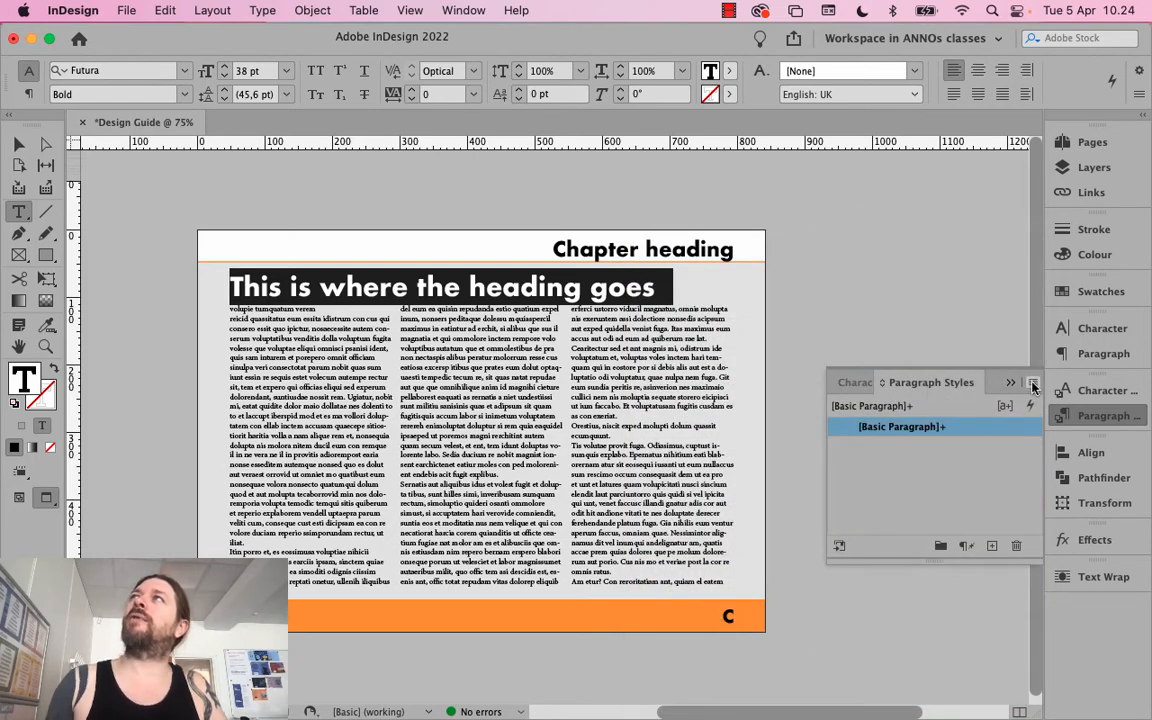
pyautogui.click(1034, 387)
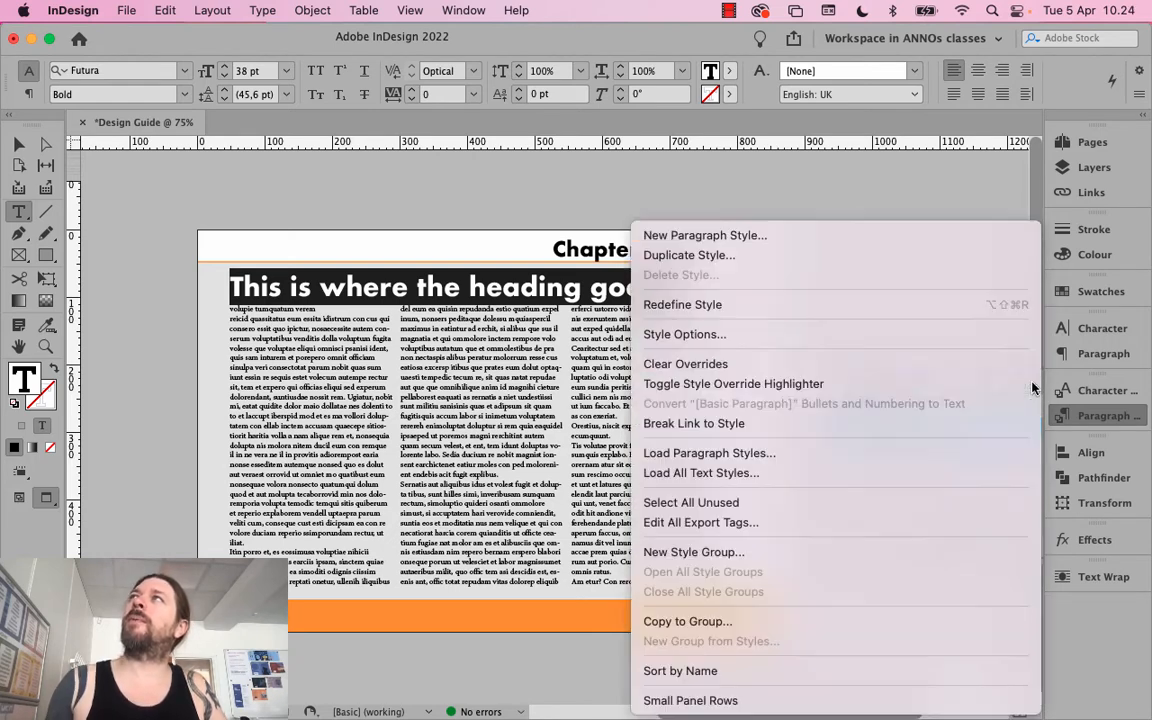
pyautogui.click(745, 235)
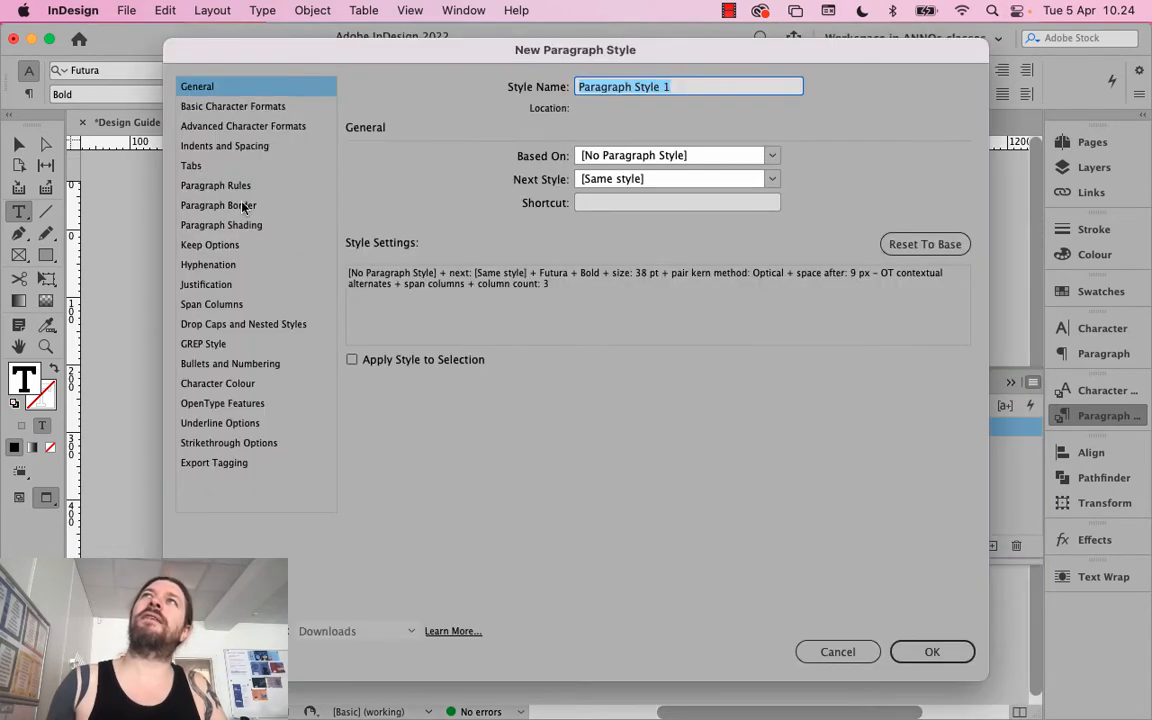
pyautogui.moveTo(363, 63); pyautogui.dragTo(424, 92)
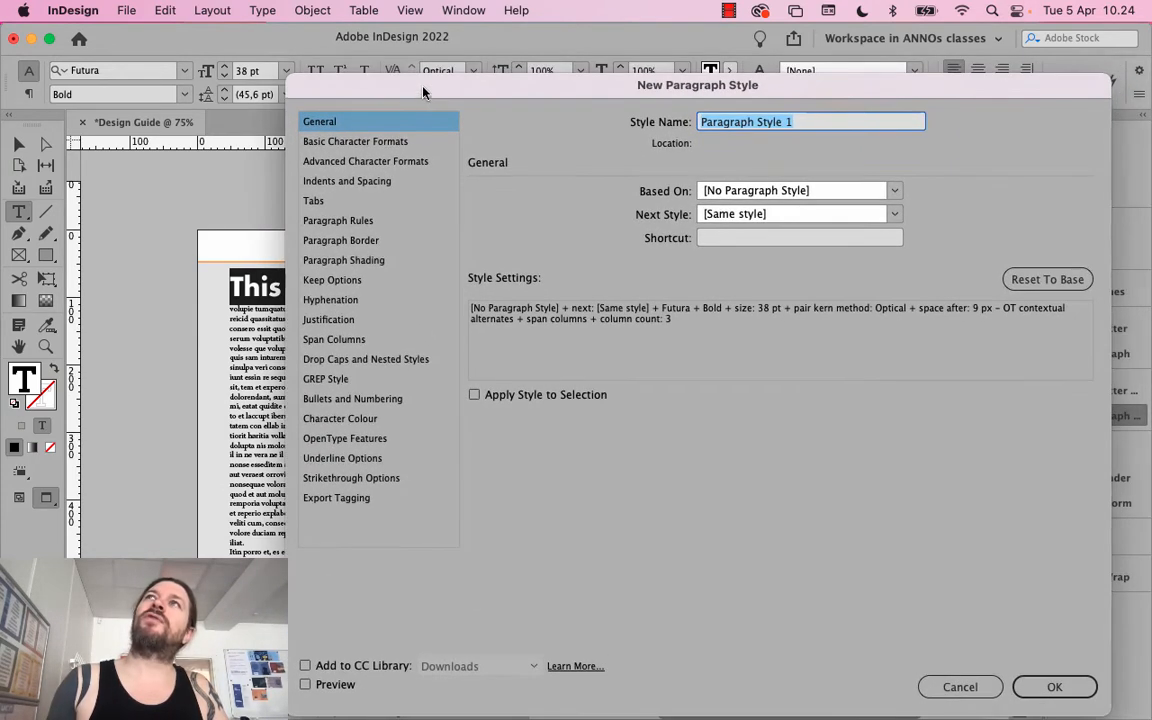
pyautogui.click(475, 395)
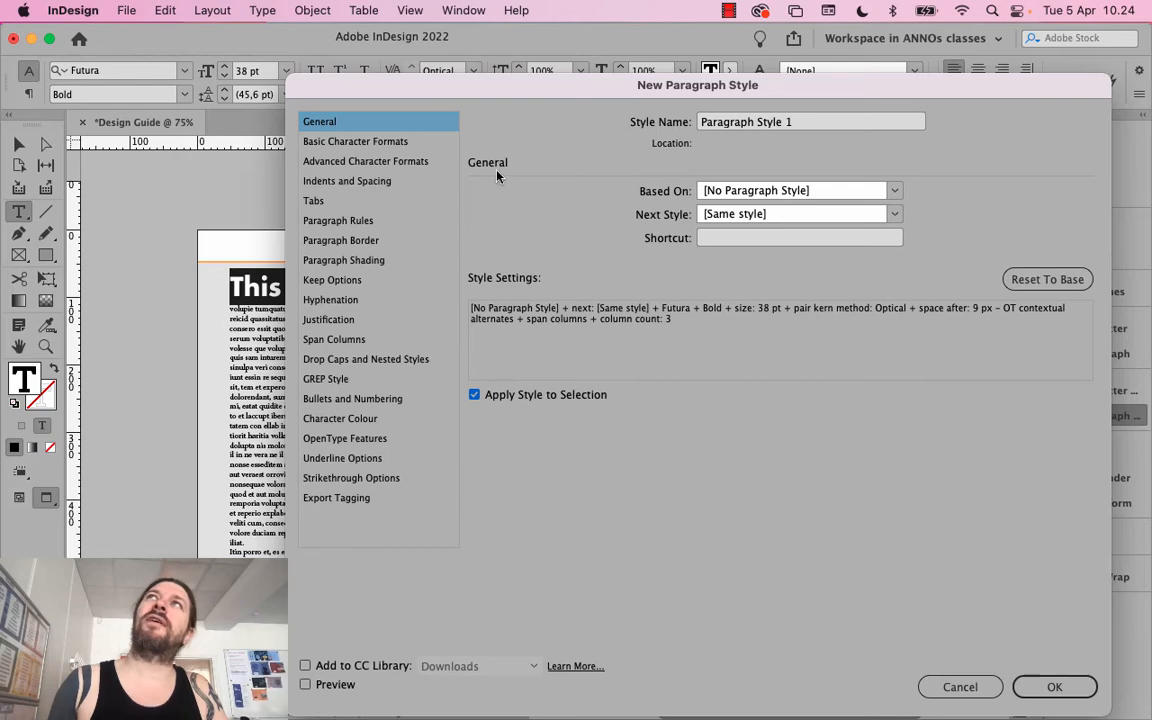
# Set the font size in the new style's basic character formats to 36 pt
pyautogui.moveTo(515, 93); pyautogui.dragTo(824, 353)
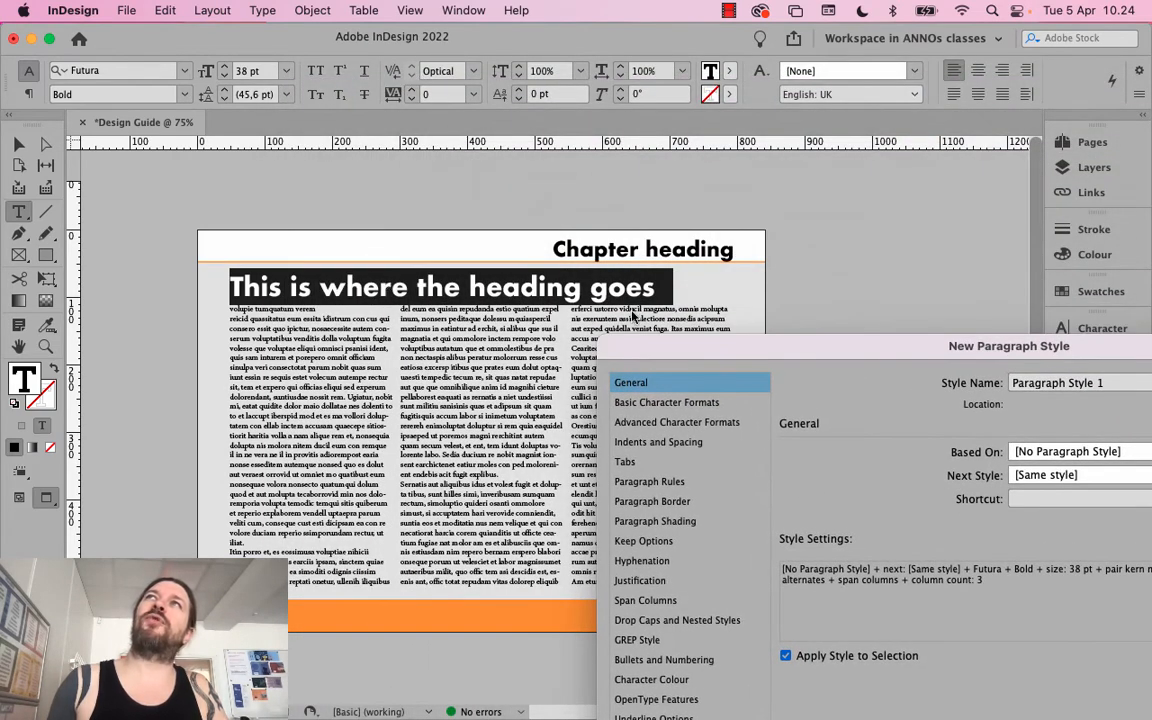
pyautogui.moveTo(700, 346); pyautogui.dragTo(438, 131)
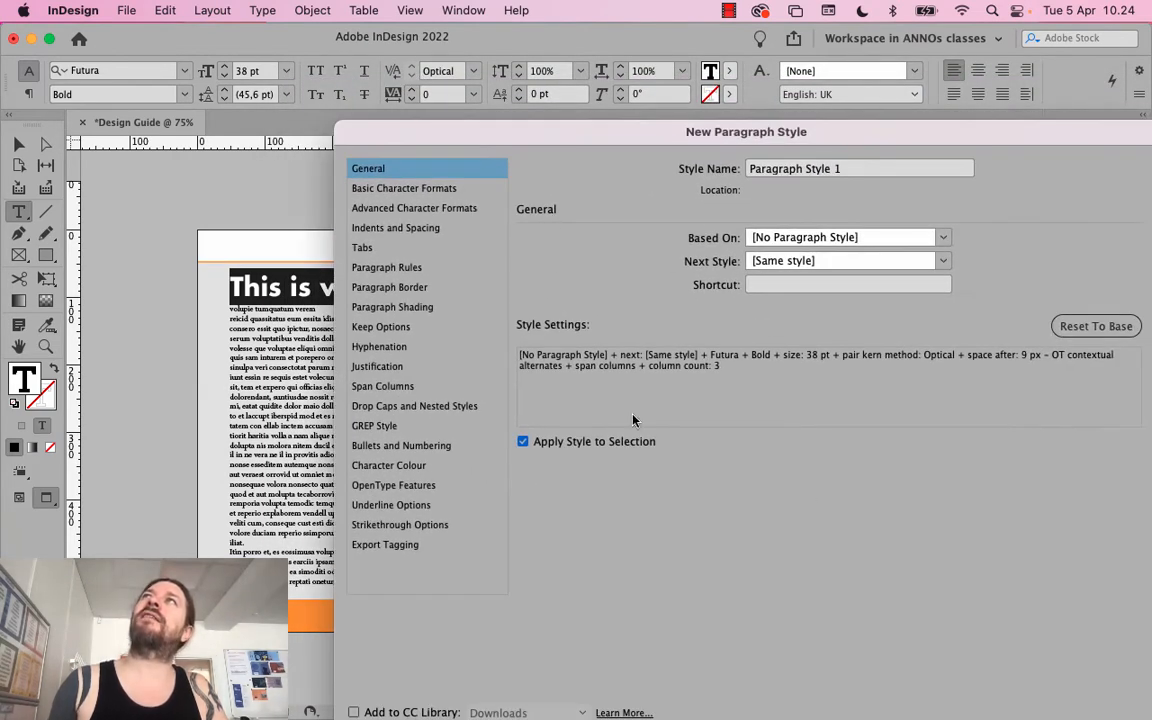
pyautogui.moveTo(646, 144); pyautogui.dragTo(930, 314)
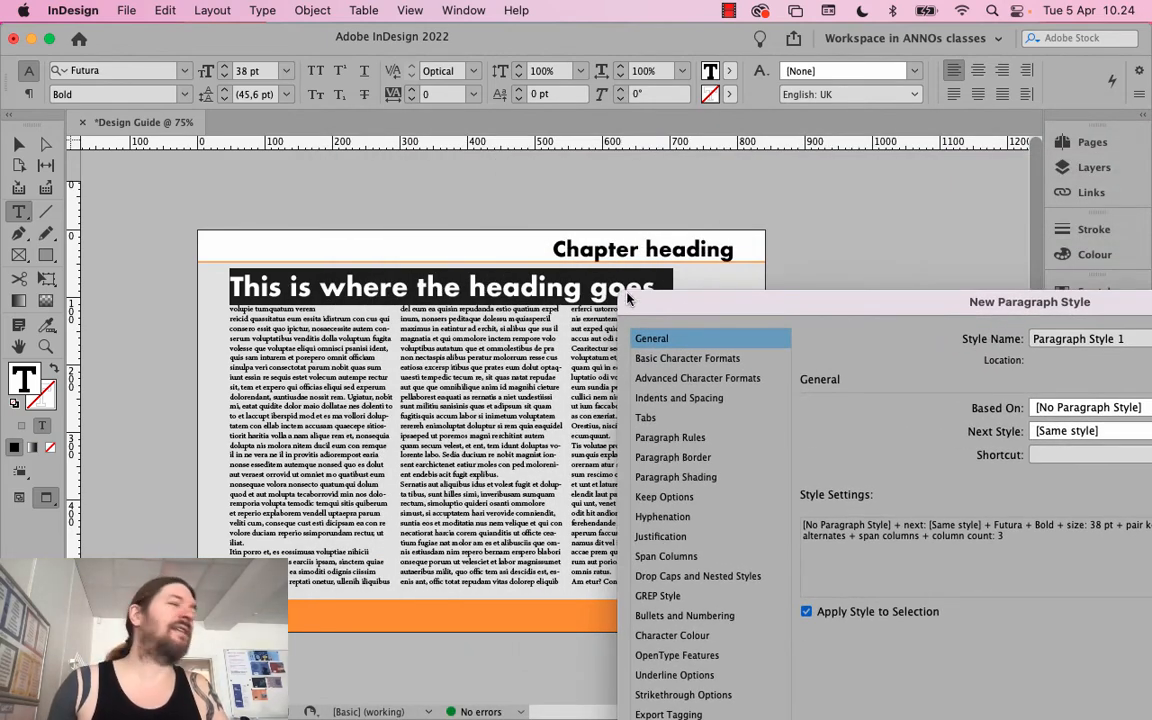
pyautogui.moveTo(814, 317); pyautogui.dragTo(705, 349)
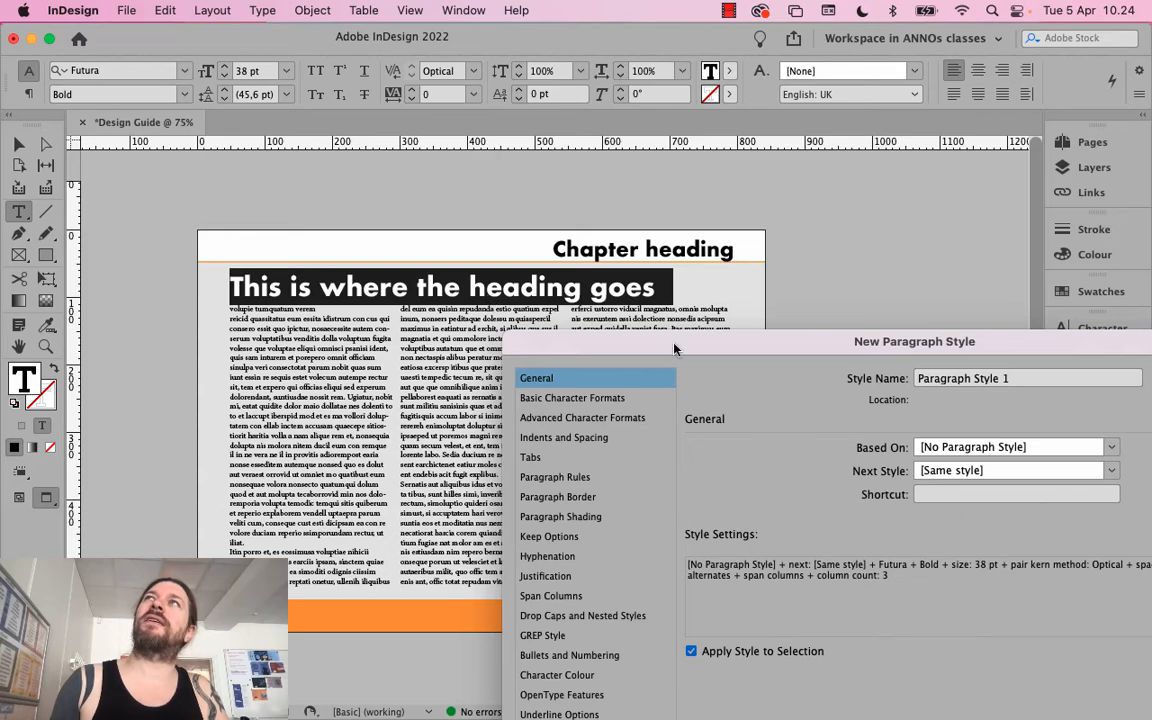
pyautogui.moveTo(606, 338); pyautogui.dragTo(469, 246)
pyautogui.click(497, 304)
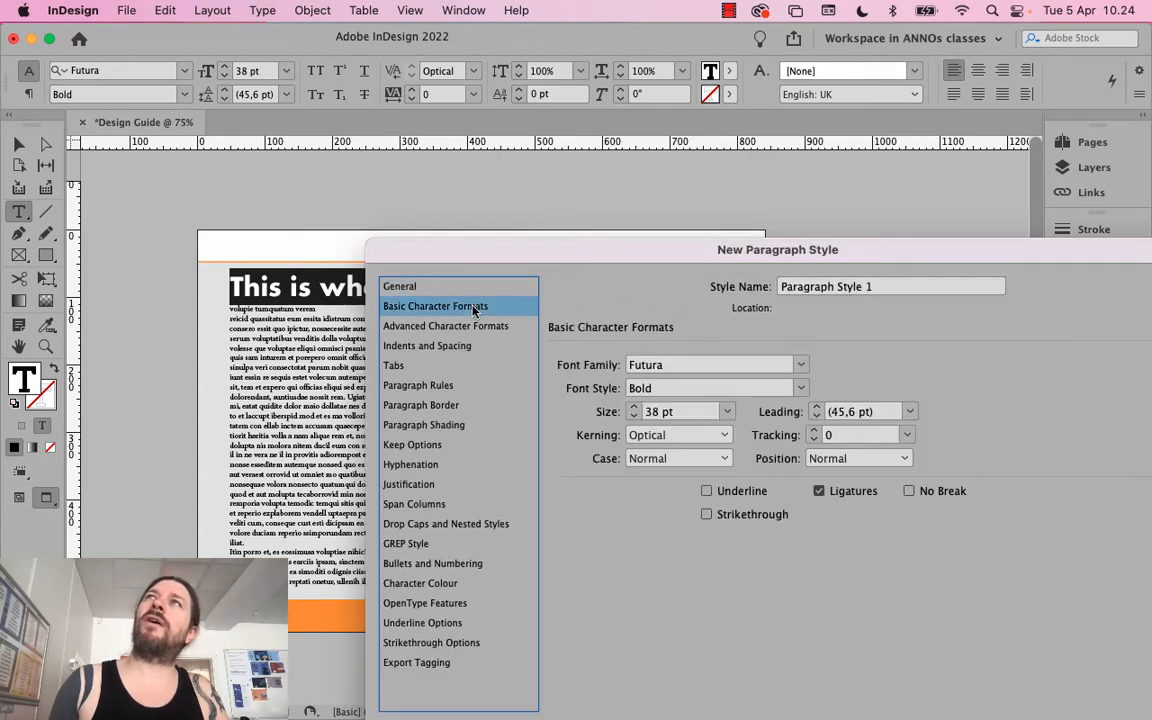
pyautogui.click(676, 368)
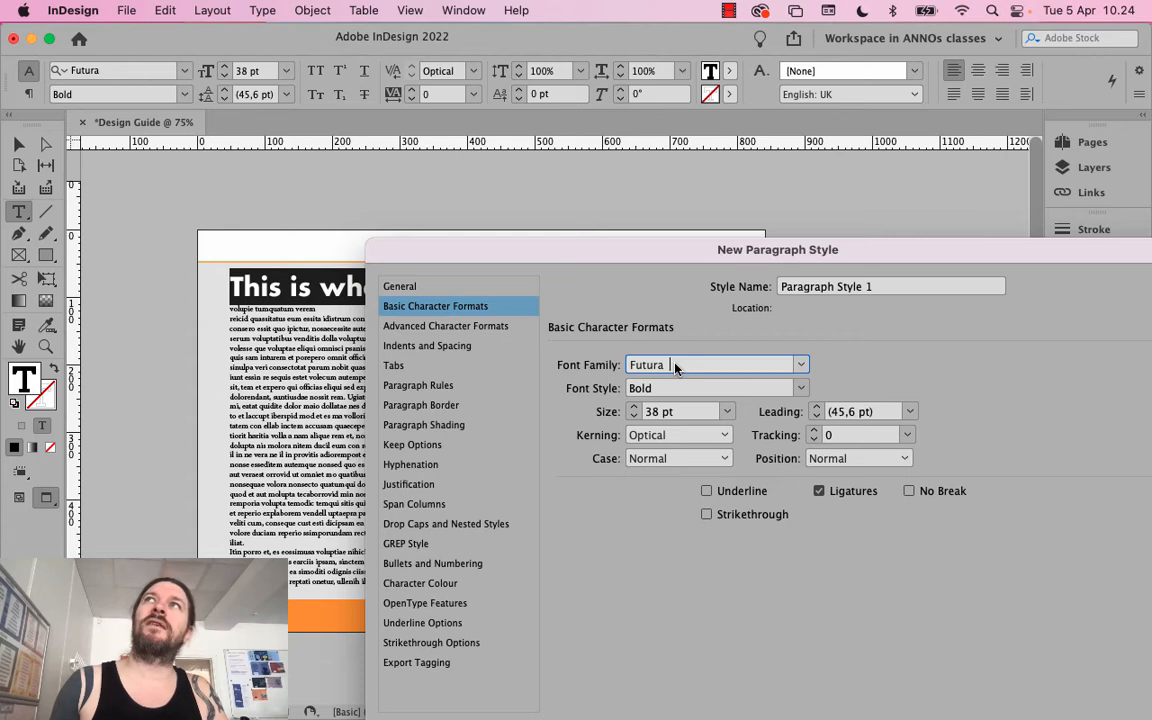
pyautogui.click(634, 416)
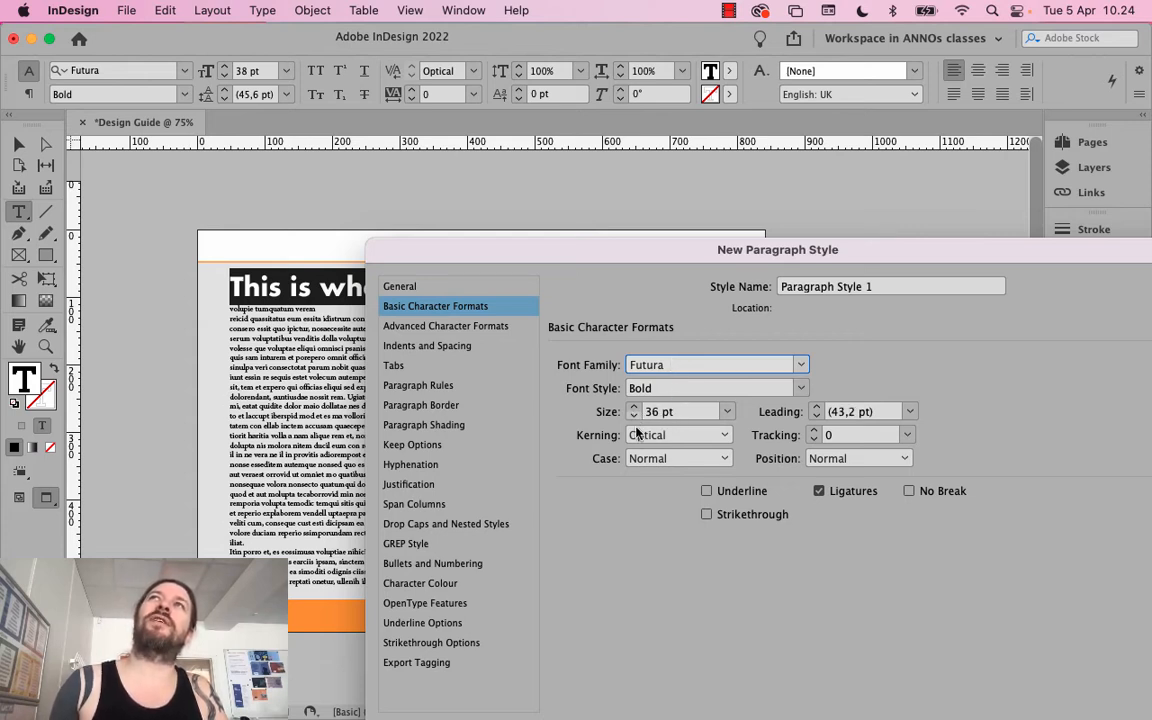
pyautogui.moveTo(710, 259); pyautogui.dragTo(715, 254)
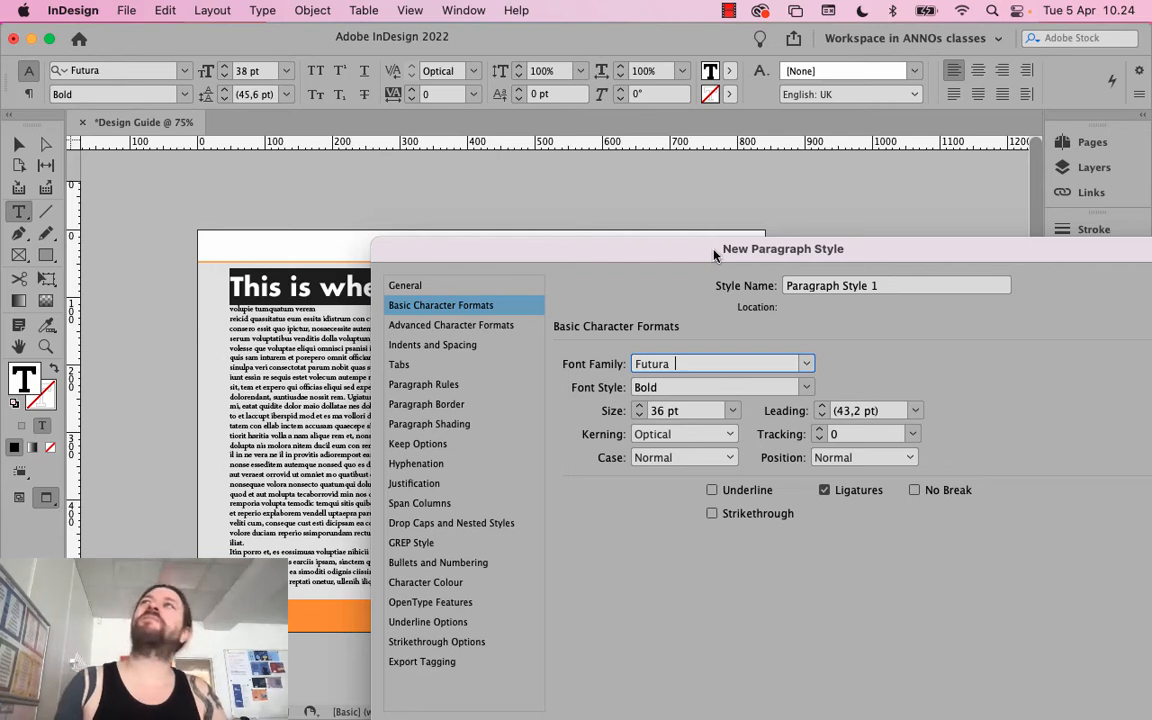
# Name the new paragraph style "Header (span collumns)"
pyautogui.click(851, 285)
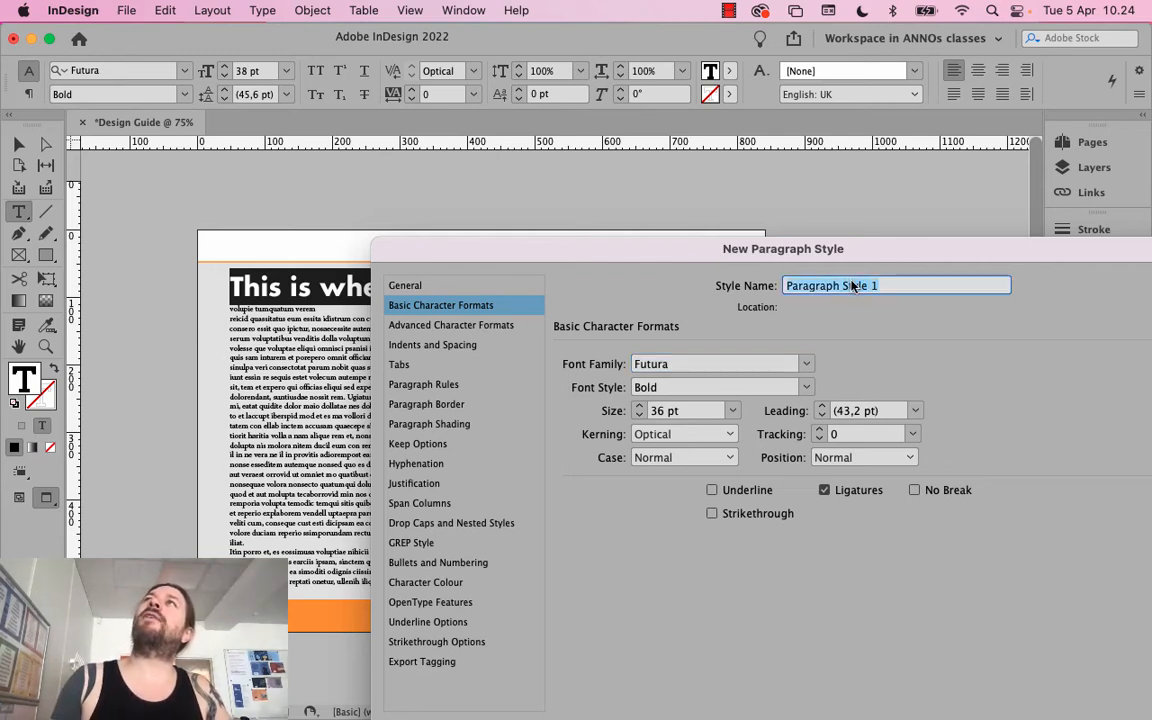
pyautogui.write('Header')
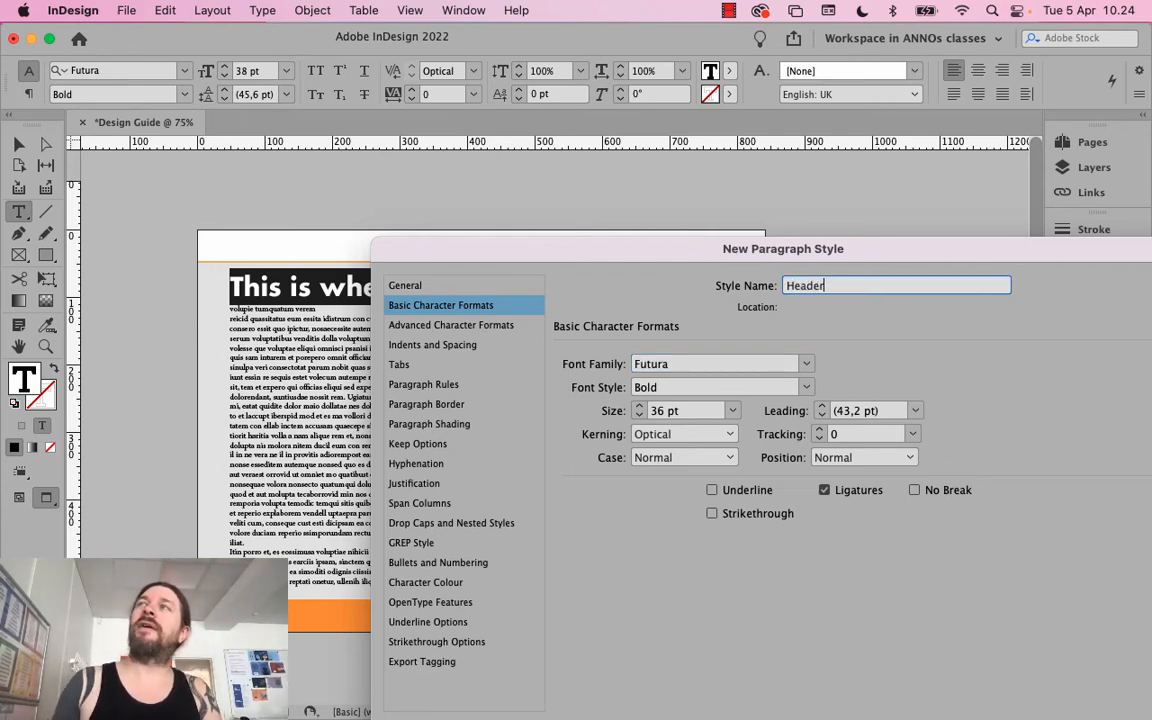
pyautogui.write(' (spa')
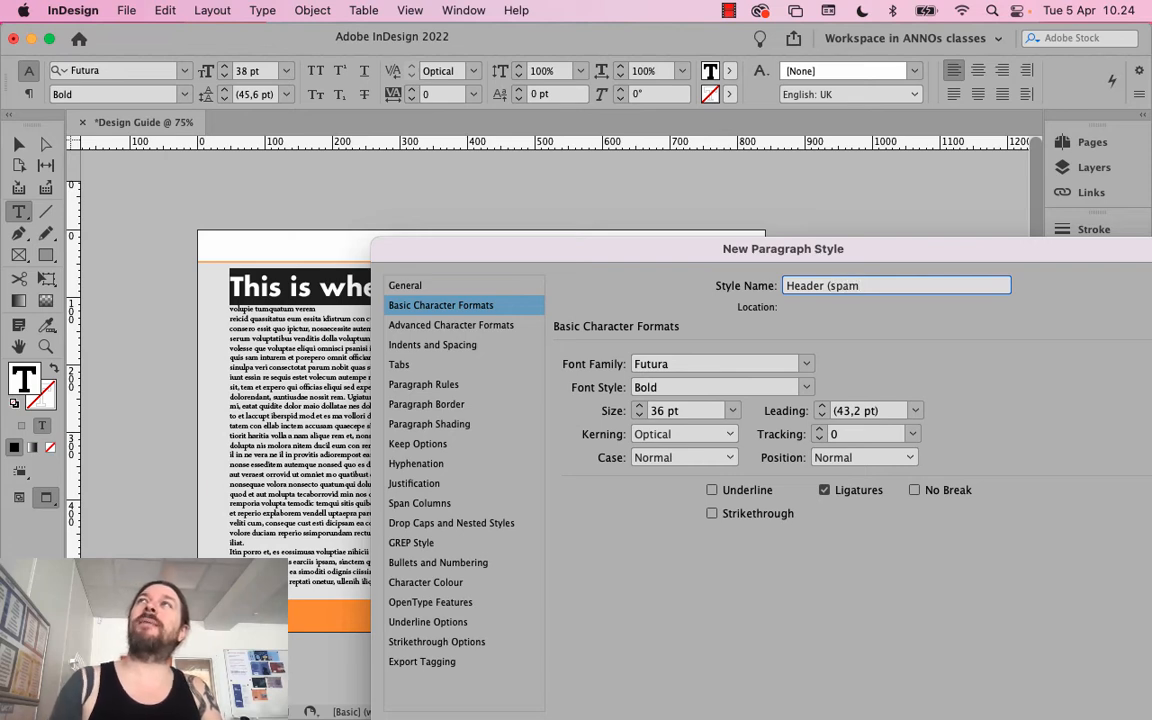
pyautogui.write('n')
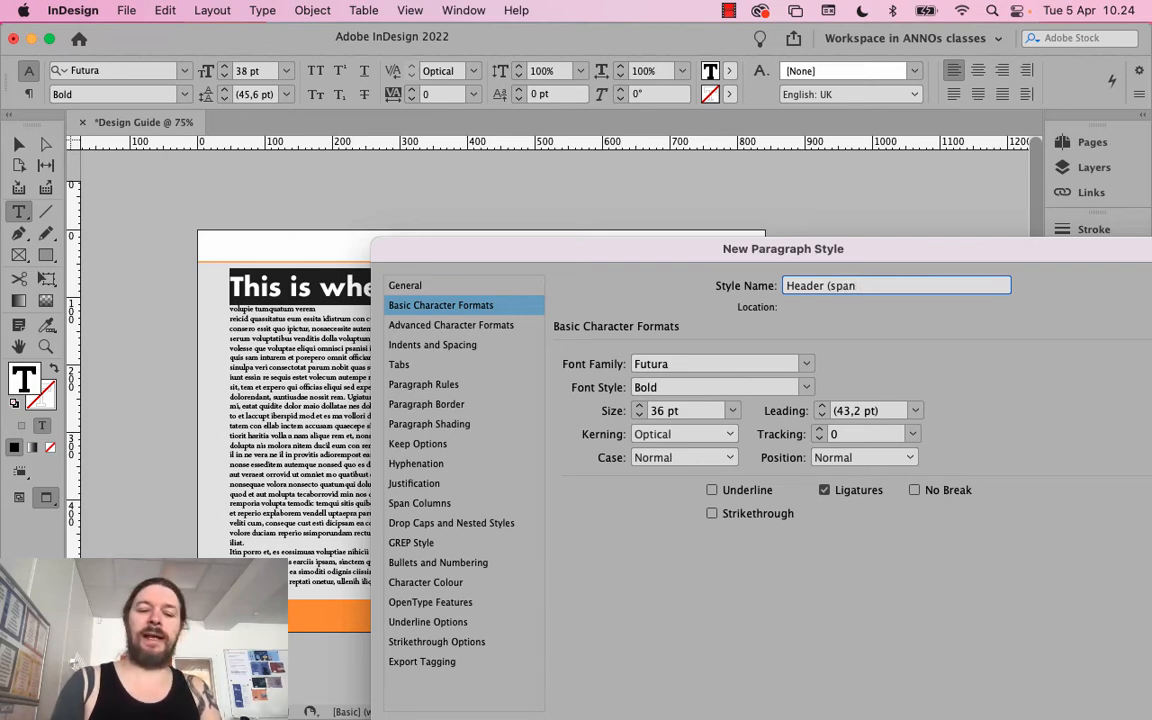
pyautogui.write(' collum')
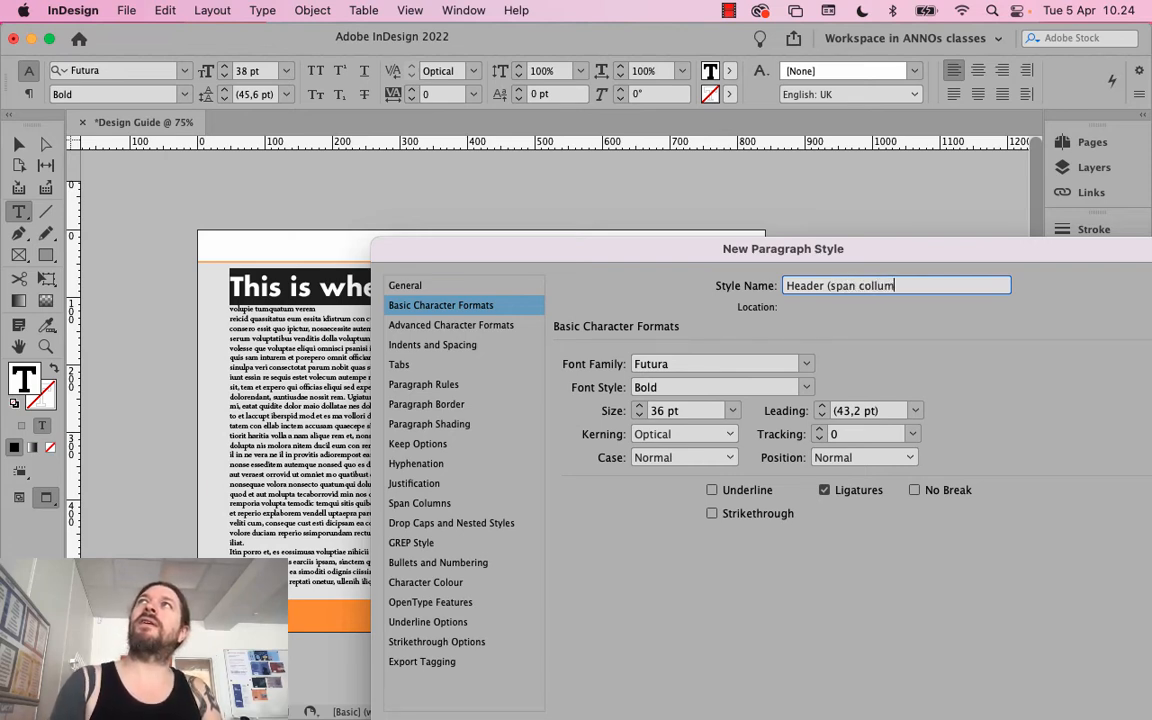
pyautogui.write('ns)')
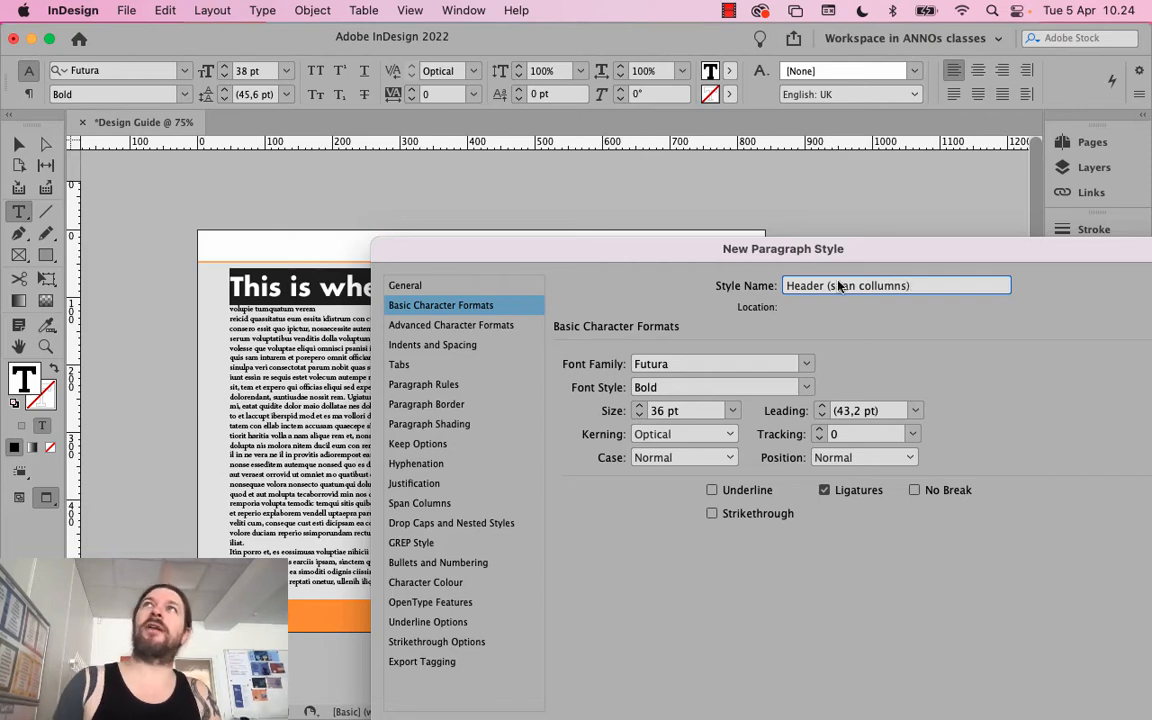
pyautogui.moveTo(674, 292); pyautogui.dragTo(858, 465)
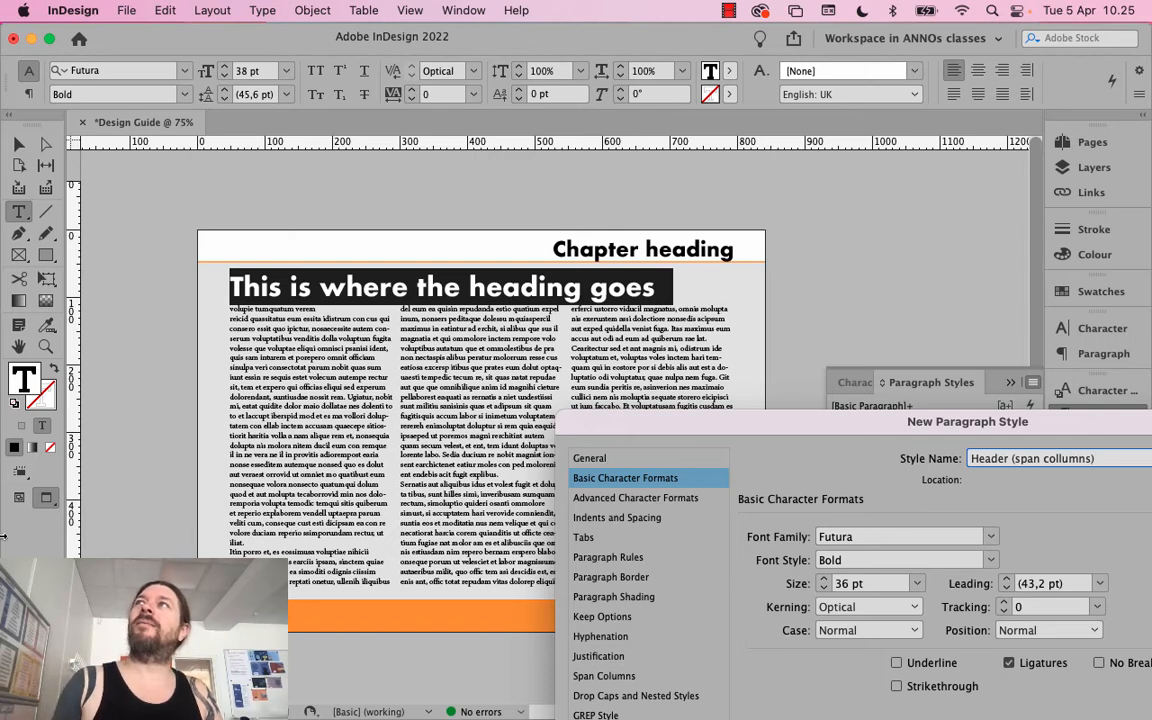
pyautogui.moveTo(1058, 419); pyautogui.dragTo(768, 108)
pyautogui.moveTo(720, 147); pyautogui.dragTo(830, 148)
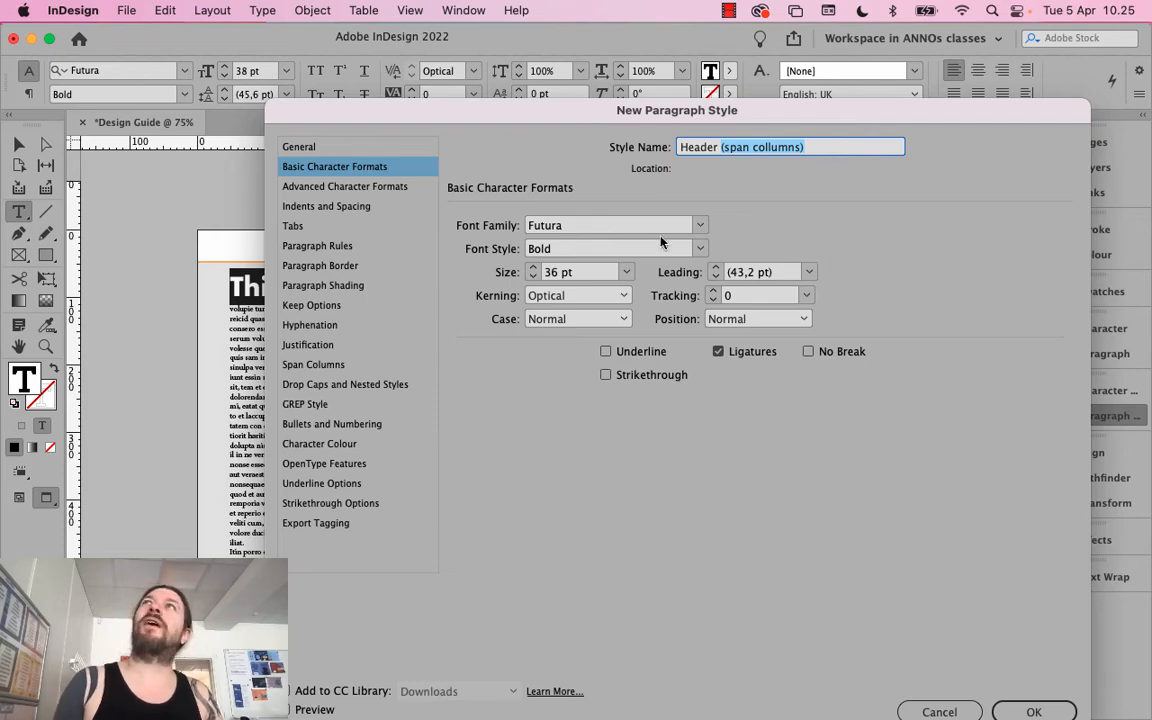
pyautogui.click(726, 148)
pyautogui.moveTo(698, 115); pyautogui.dragTo(1105, 252)
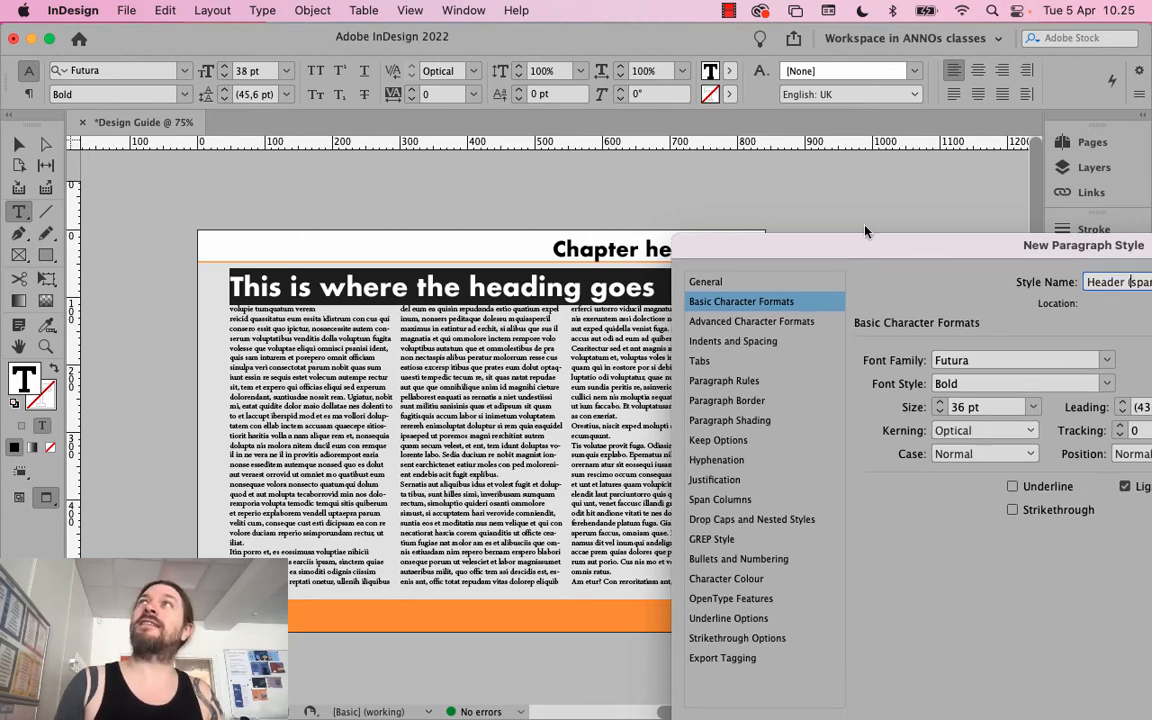
pyautogui.moveTo(925, 249); pyautogui.dragTo(836, 221)
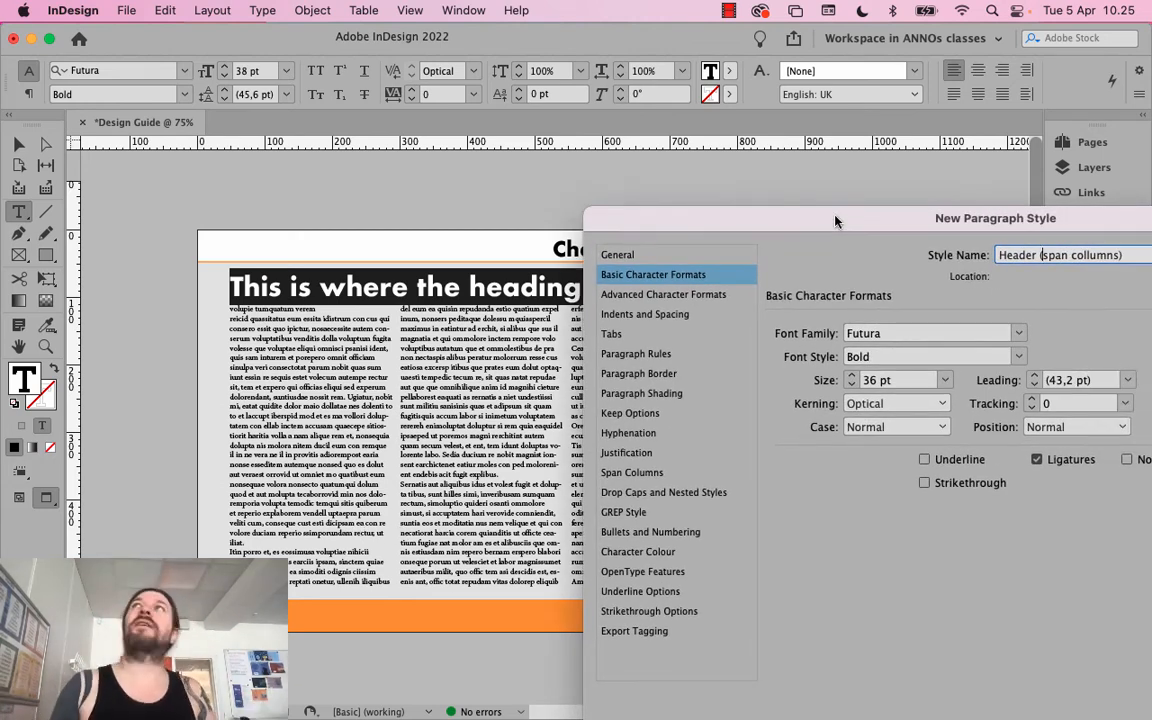
pyautogui.moveTo(836, 221); pyautogui.dragTo(699, 165)
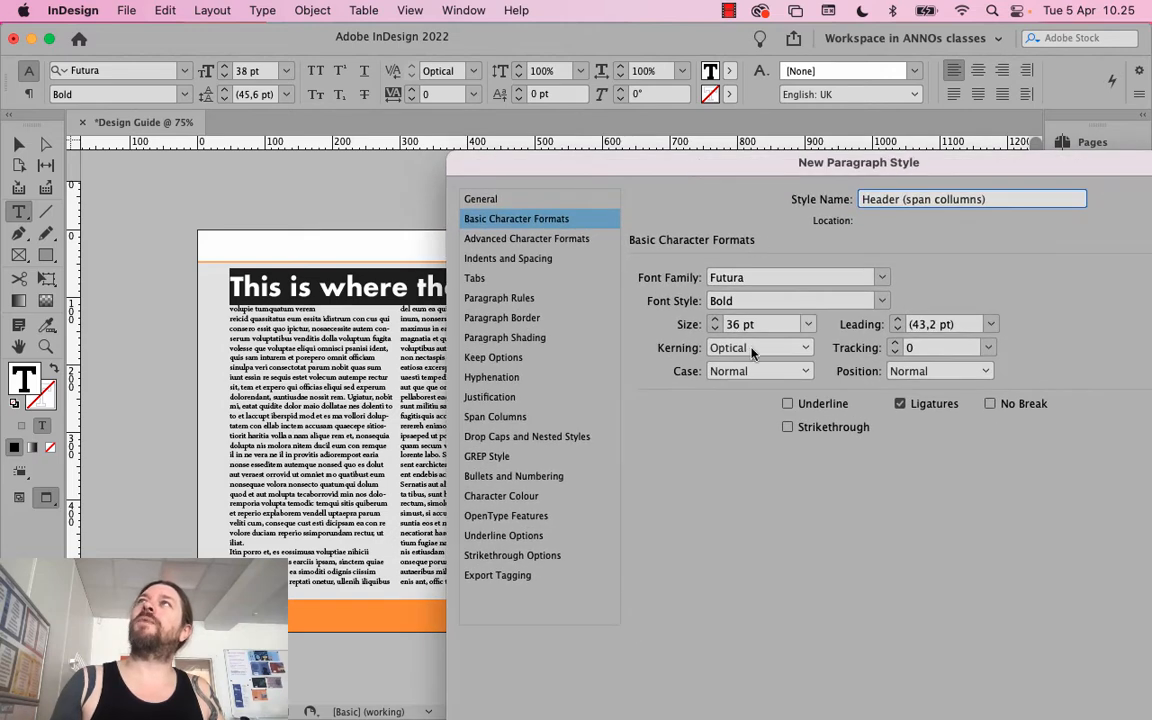
# Review the new style's advanced character formats, indents and spacing, and basic character formats against the heading on the page
pyautogui.moveTo(889, 173); pyautogui.dragTo(803, 135)
pyautogui.click(500, 203)
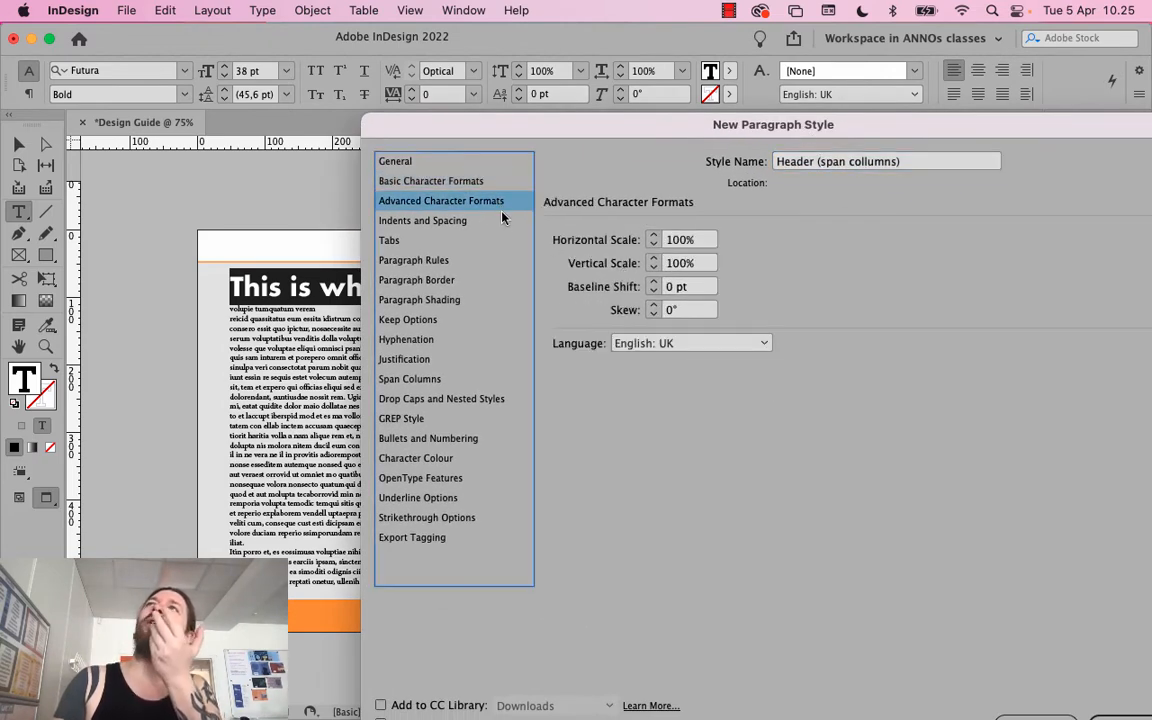
pyautogui.moveTo(496, 126); pyautogui.dragTo(822, 238)
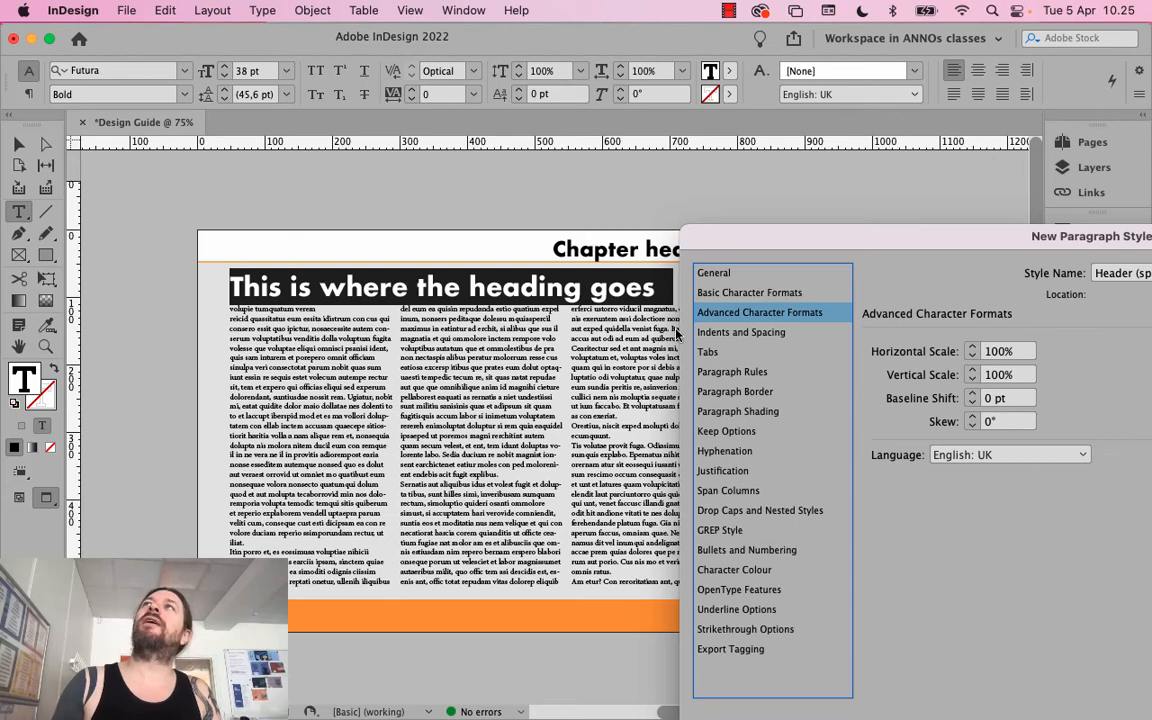
pyautogui.click(720, 333)
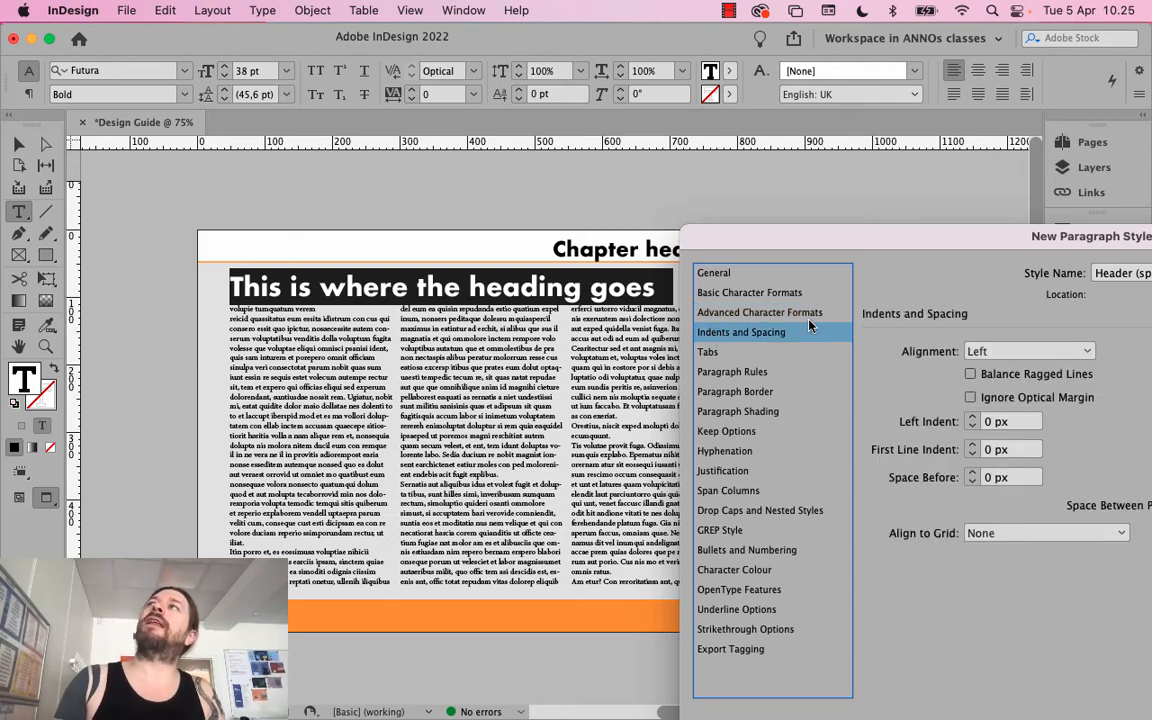
pyautogui.click(790, 294)
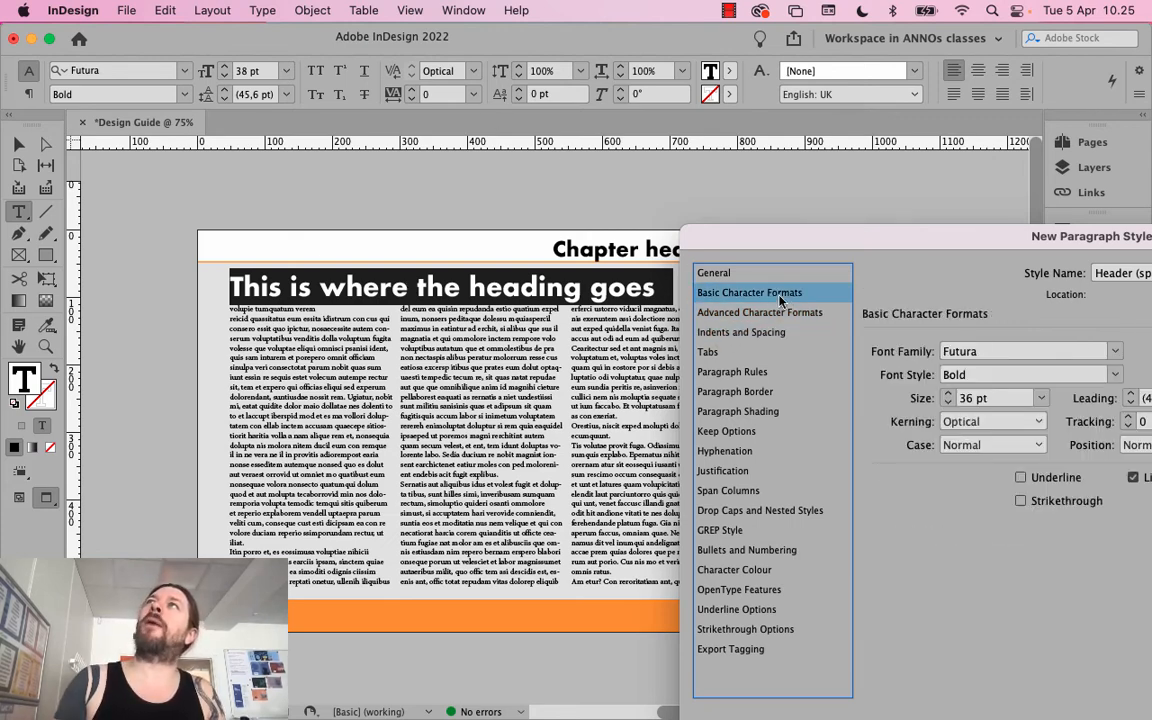
pyautogui.moveTo(990, 249); pyautogui.dragTo(714, 218)
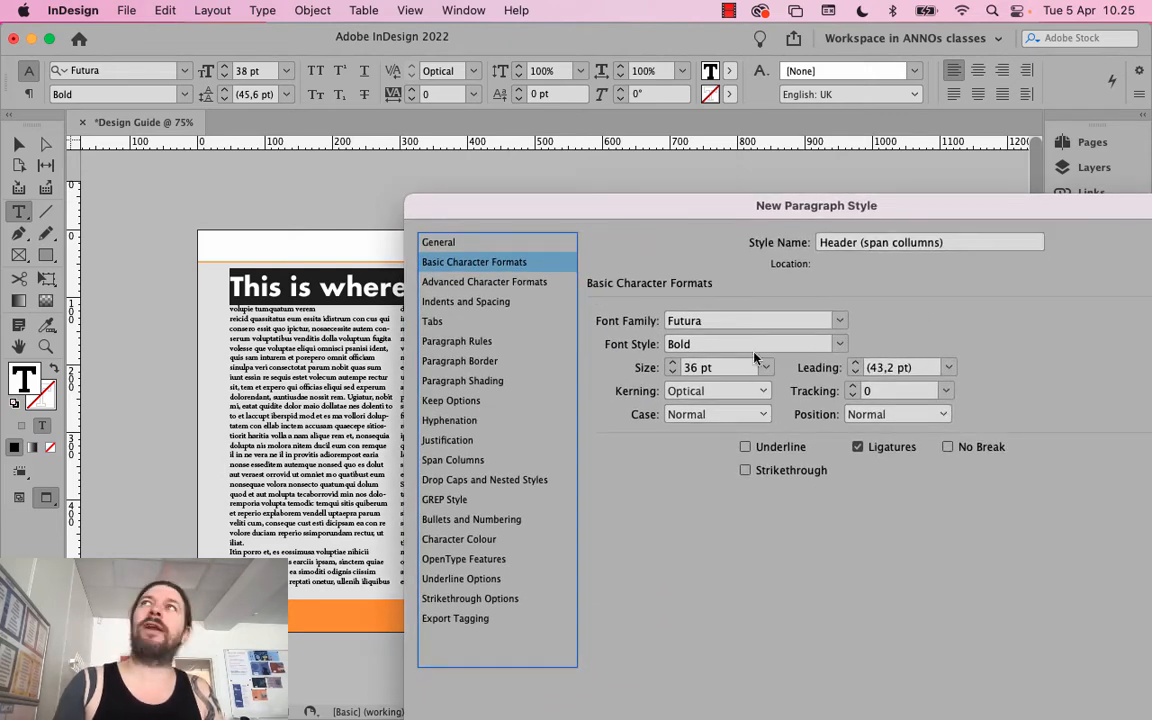
pyautogui.moveTo(707, 195); pyautogui.dragTo(977, 362)
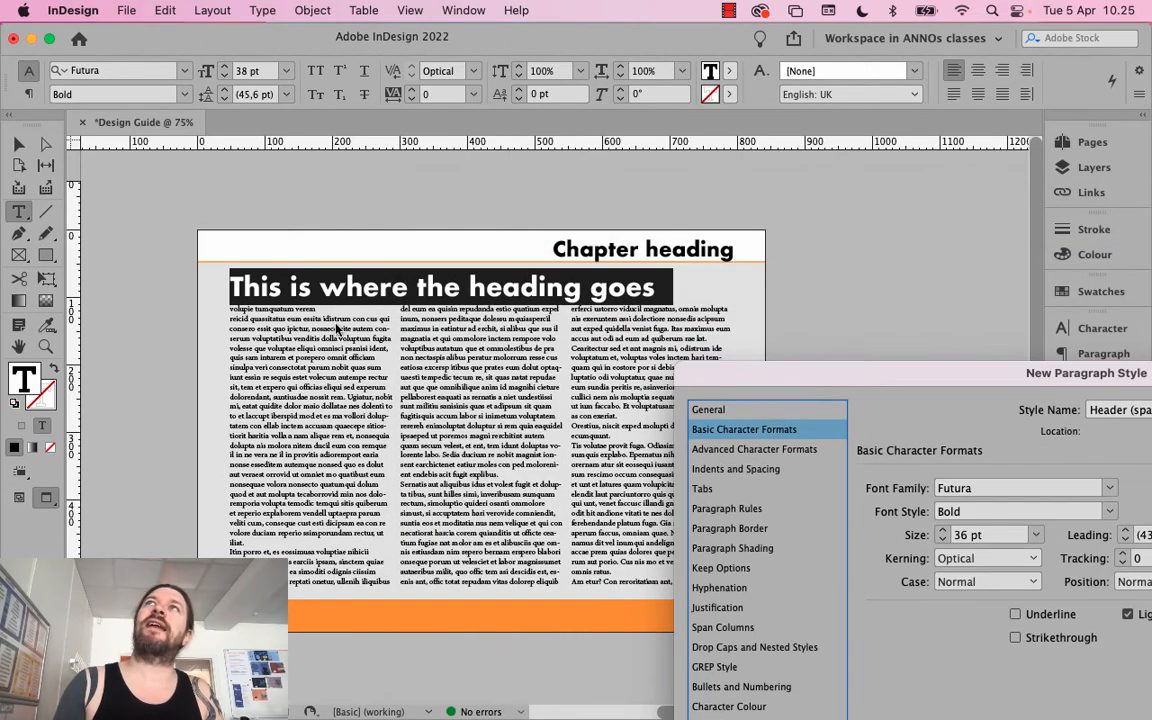
pyautogui.moveTo(887, 376); pyautogui.dragTo(537, 215)
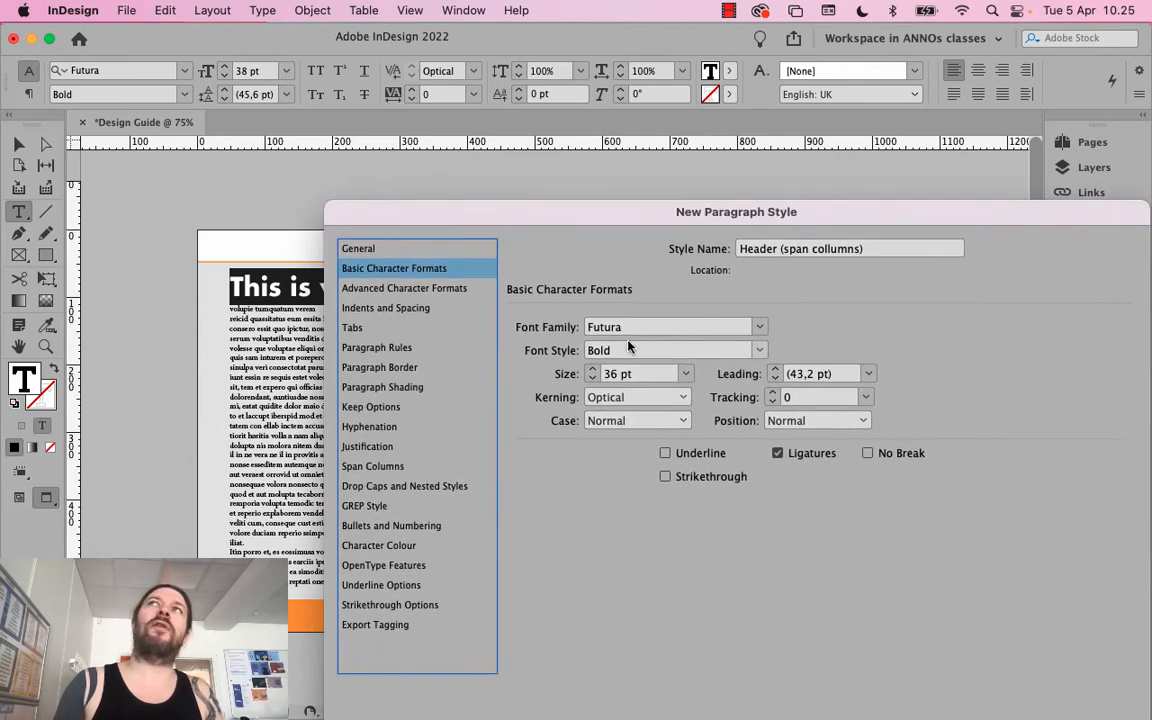
pyautogui.moveTo(768, 222); pyautogui.dragTo(664, 114)
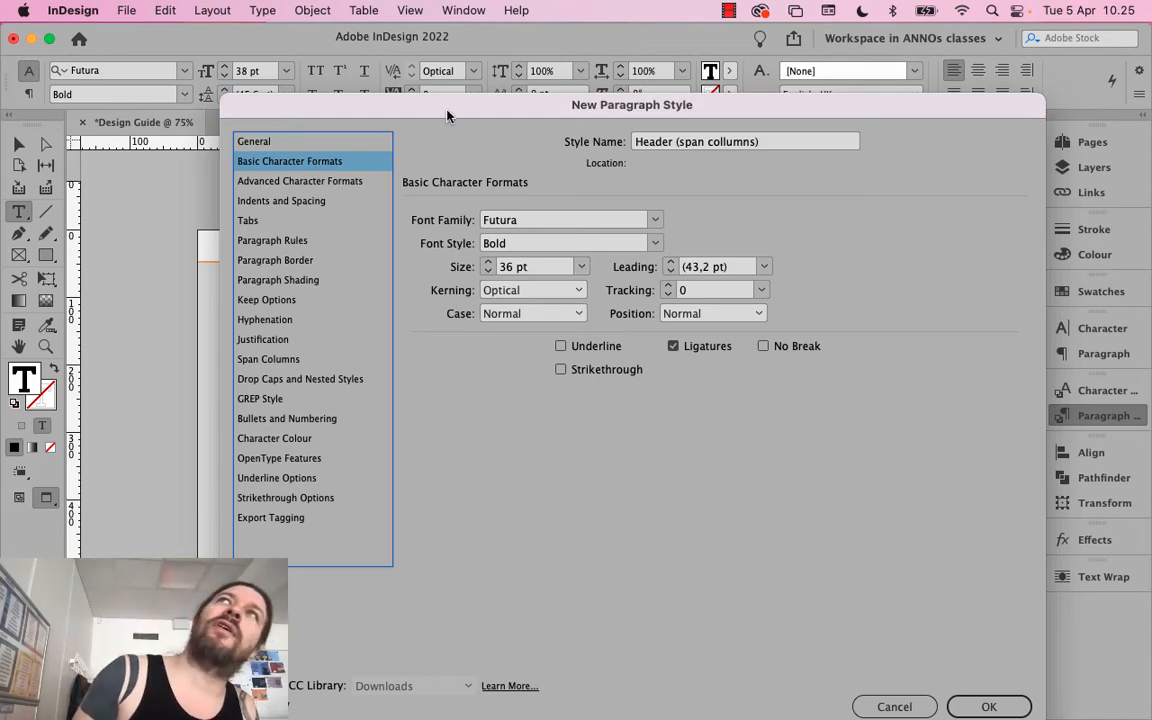
pyautogui.moveTo(450, 110); pyautogui.dragTo(887, 122)
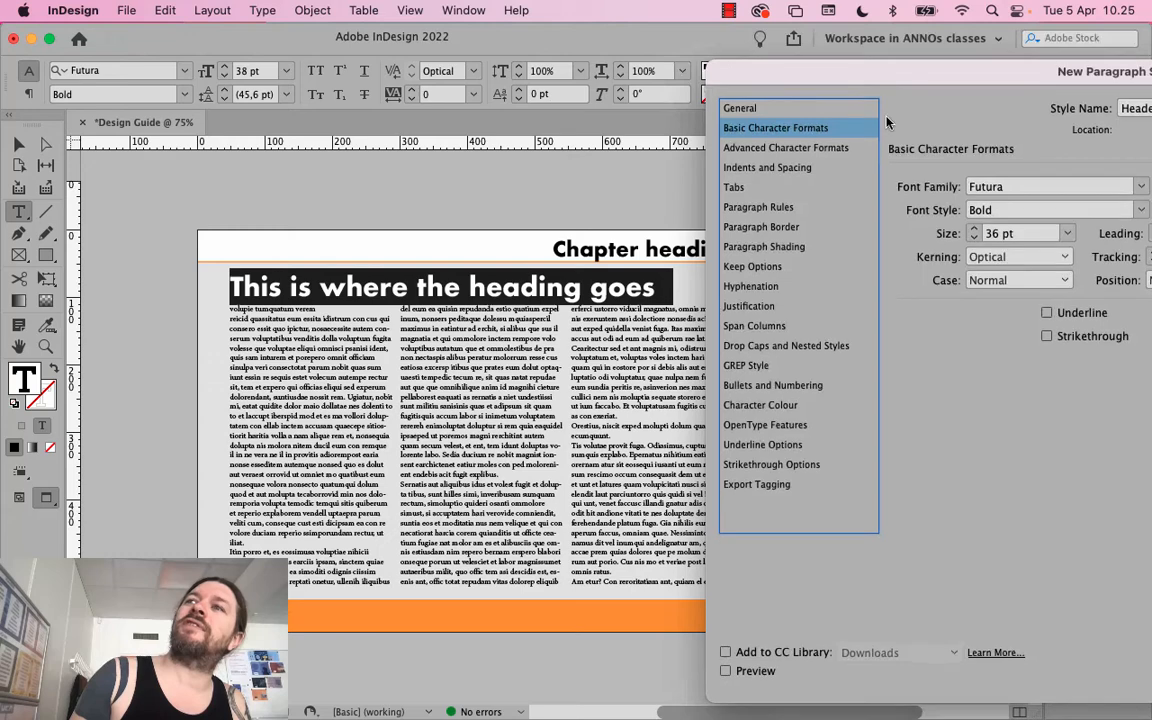
# Turn on the preview, check the indents and spacing, and confirm the new Header (span collumns) paragraph style
pyautogui.click(726, 672)
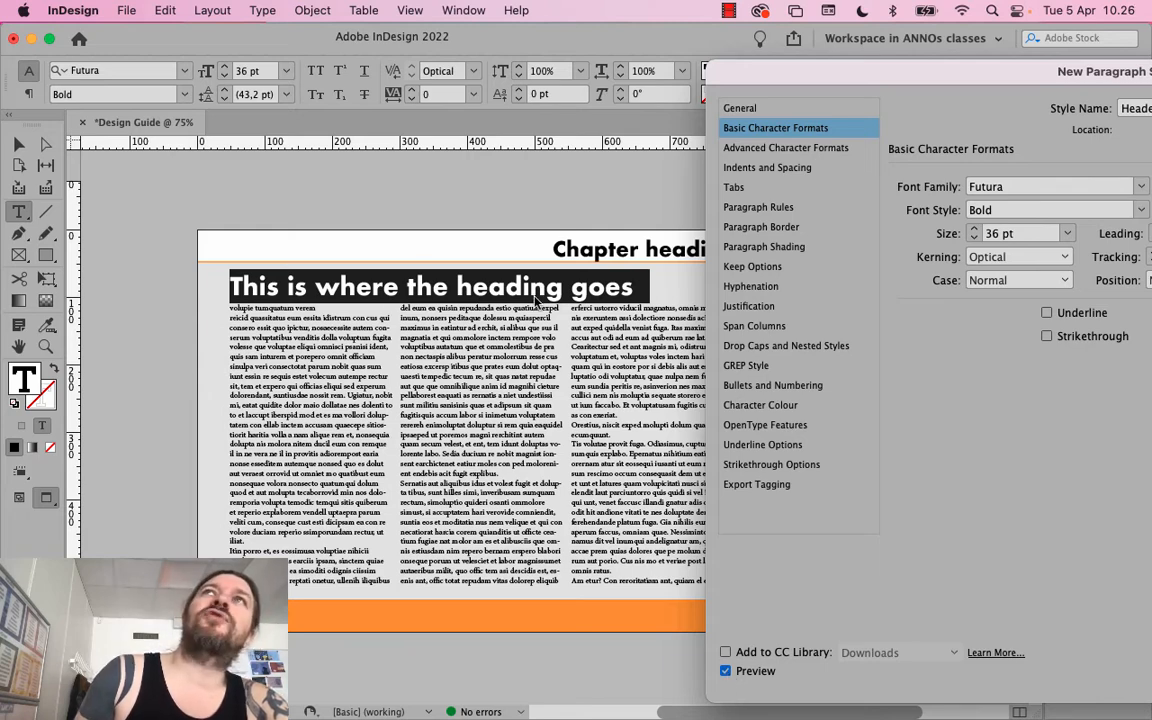
pyautogui.moveTo(955, 83); pyautogui.dragTo(552, 66)
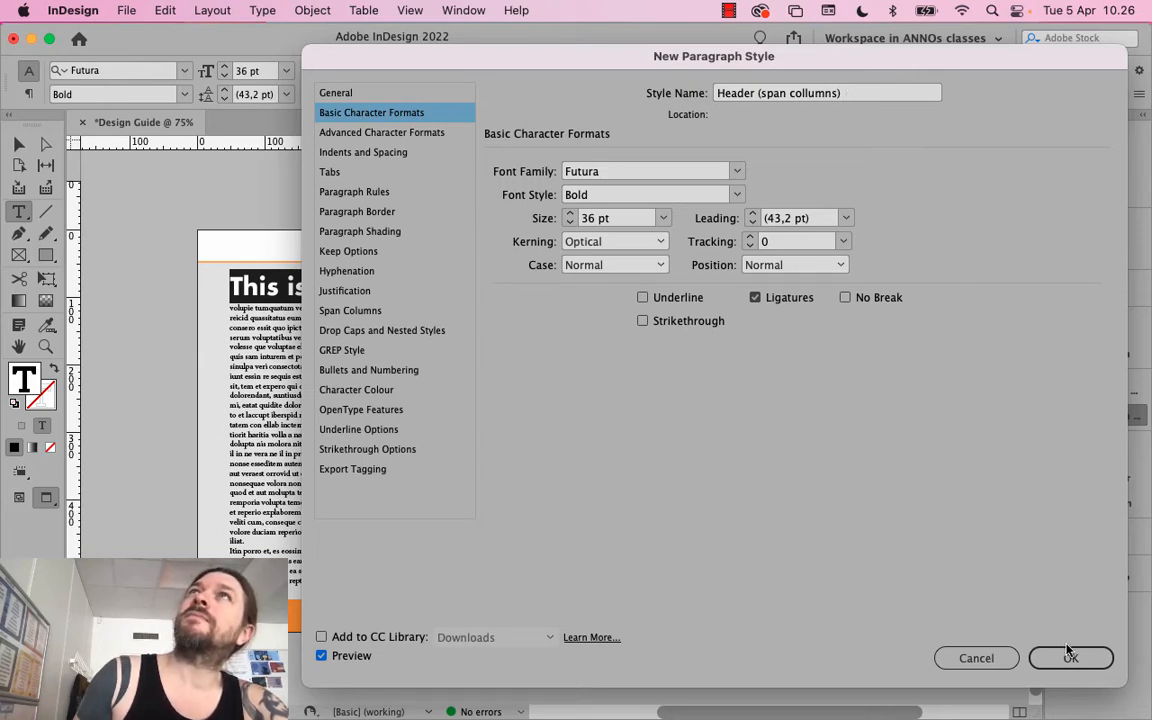
pyautogui.click(347, 153)
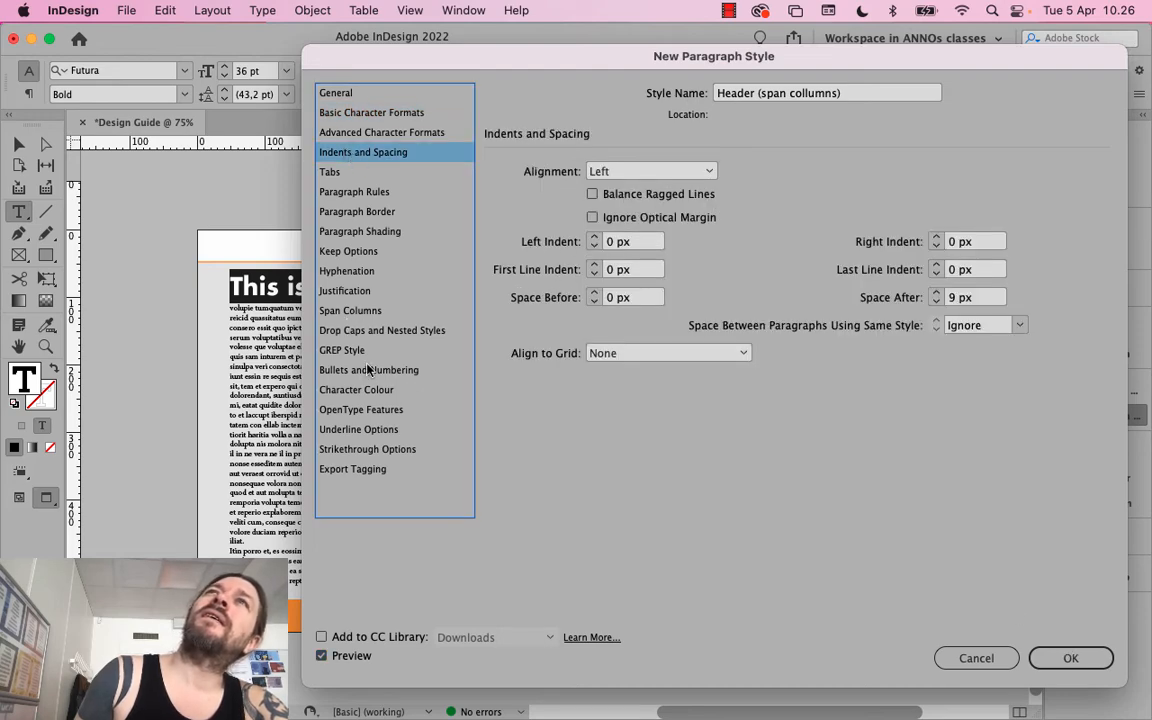
pyautogui.click(1072, 659)
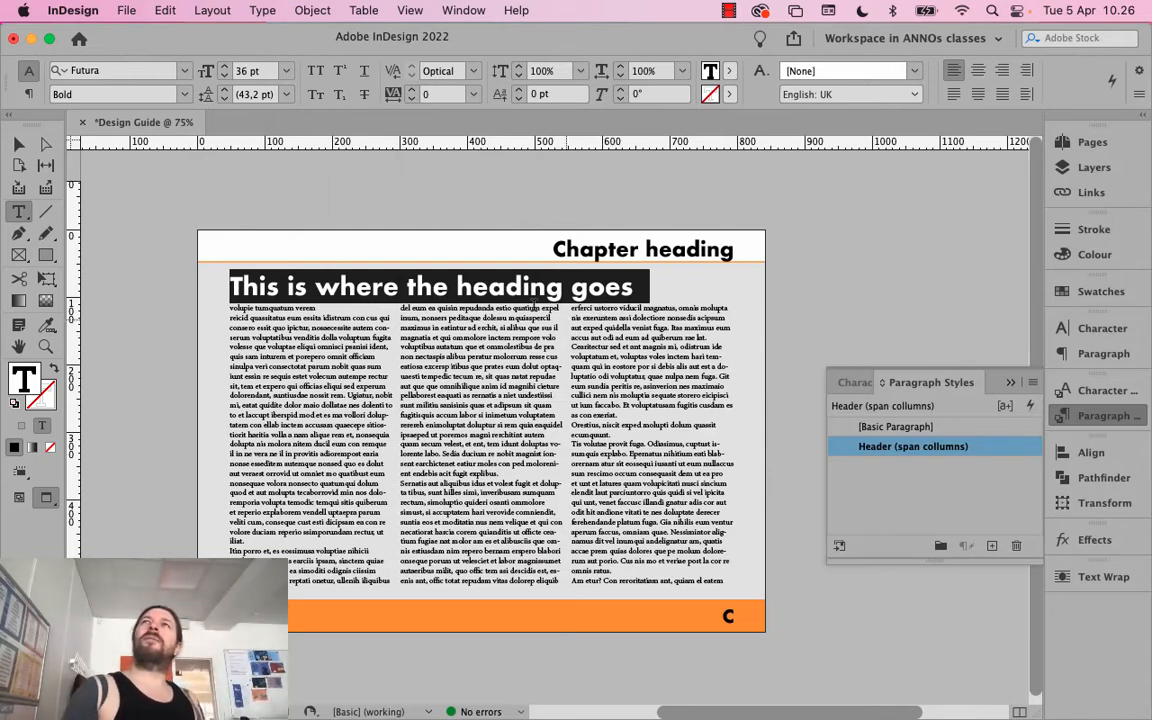
pyautogui.click(479, 262)
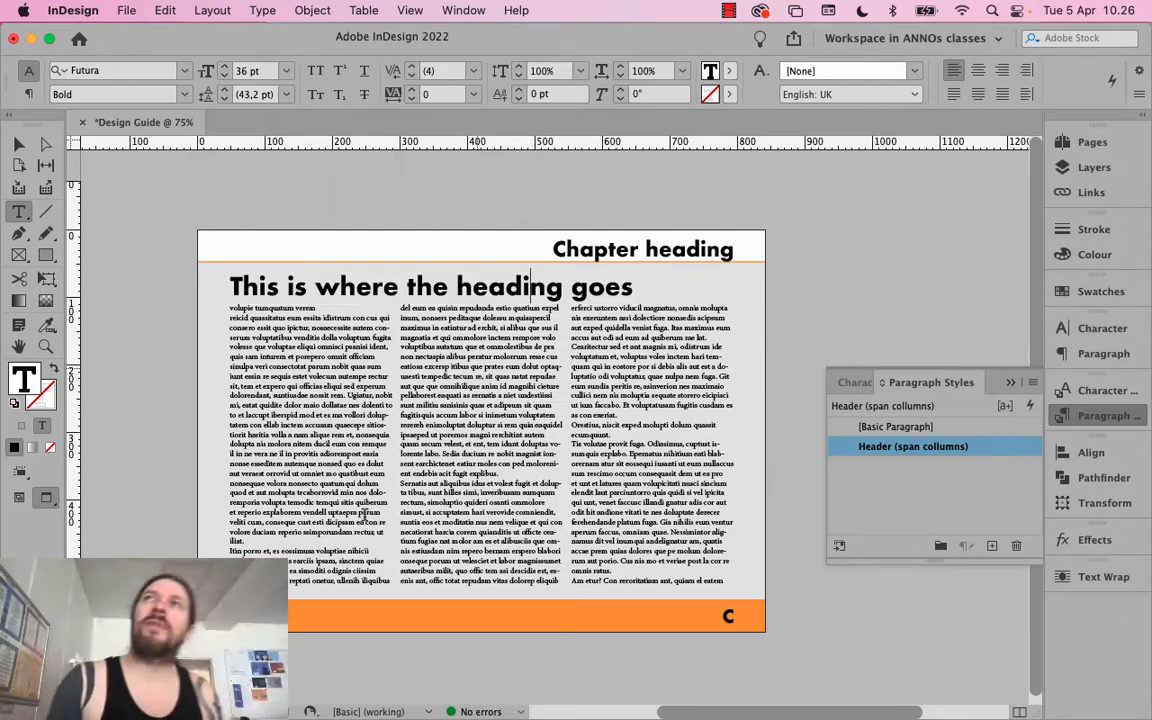
# Split "molora nitem ducil" into its own paragraph in the first column's body text, with an empty line above it
pyautogui.click(303, 443)
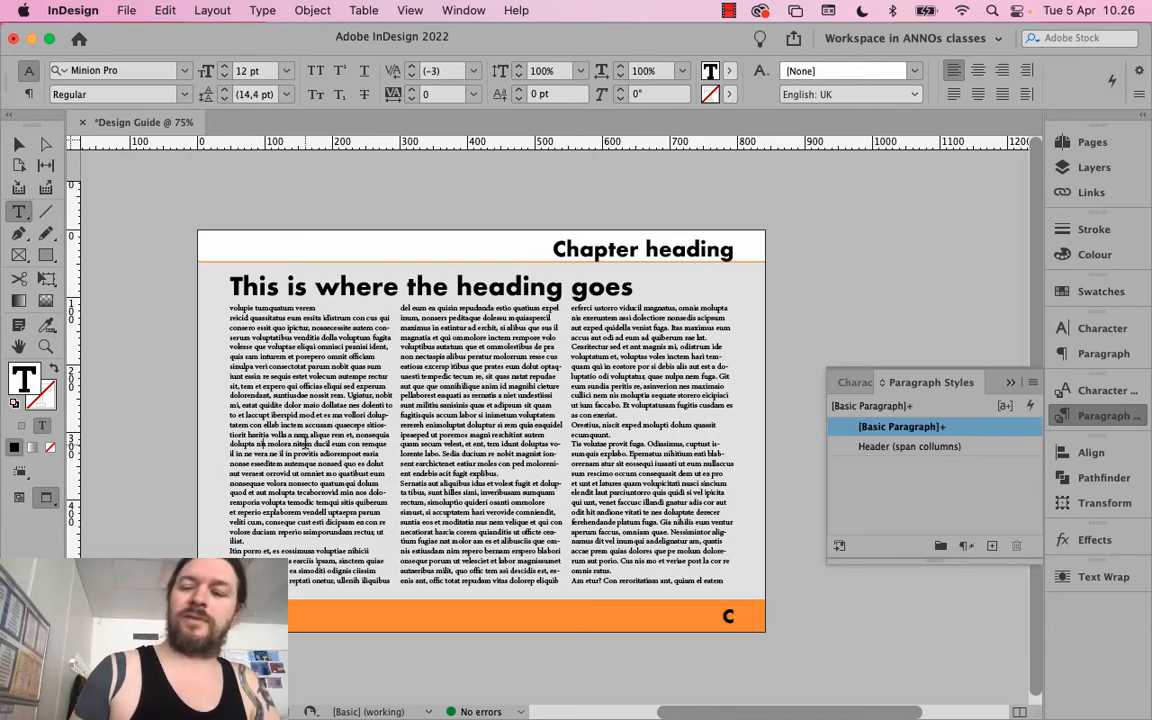
pyautogui.press('Return')
pyautogui.press('Return')
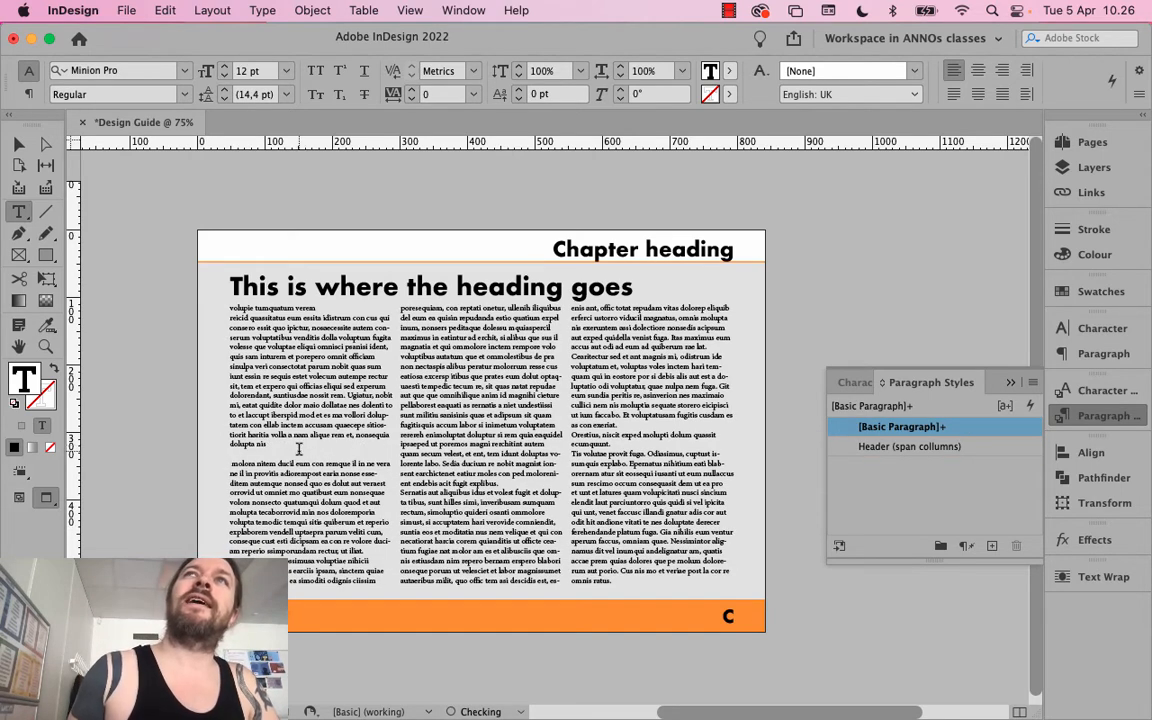
pyautogui.press('Return')
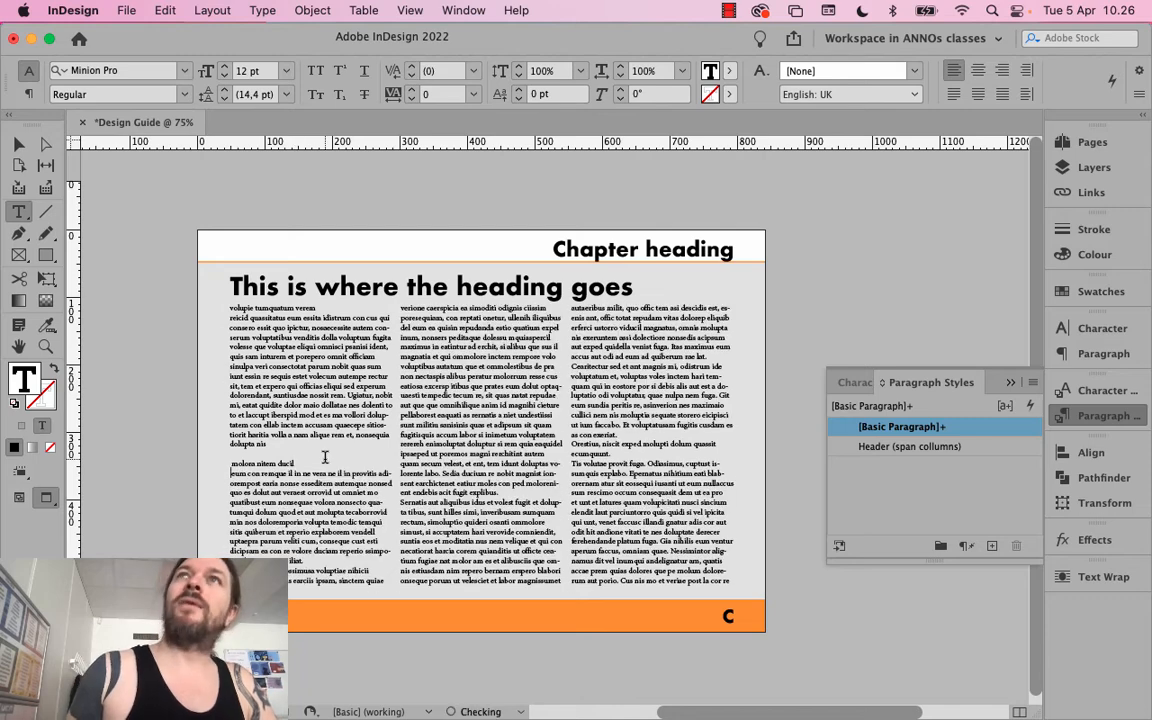
# Apply the Header (span collumns) paragraph style to the "molora nitem ducil" line, undo it, and apply it again
pyautogui.tripleClick(278, 463)
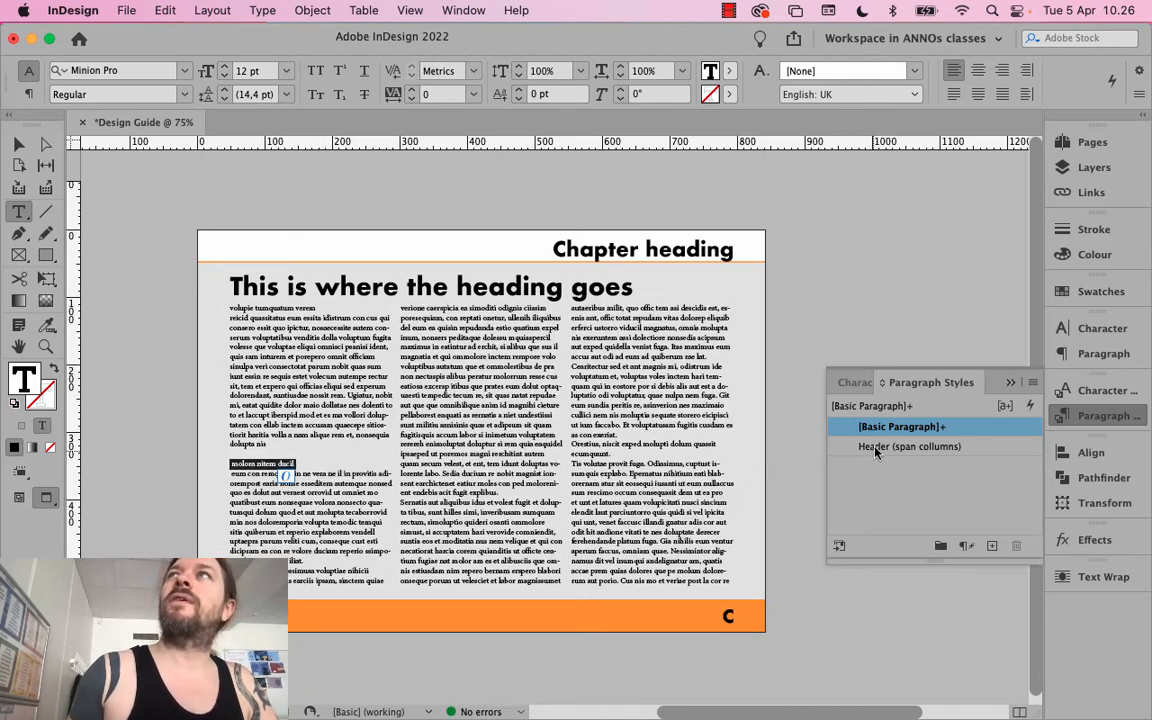
pyautogui.click(909, 446)
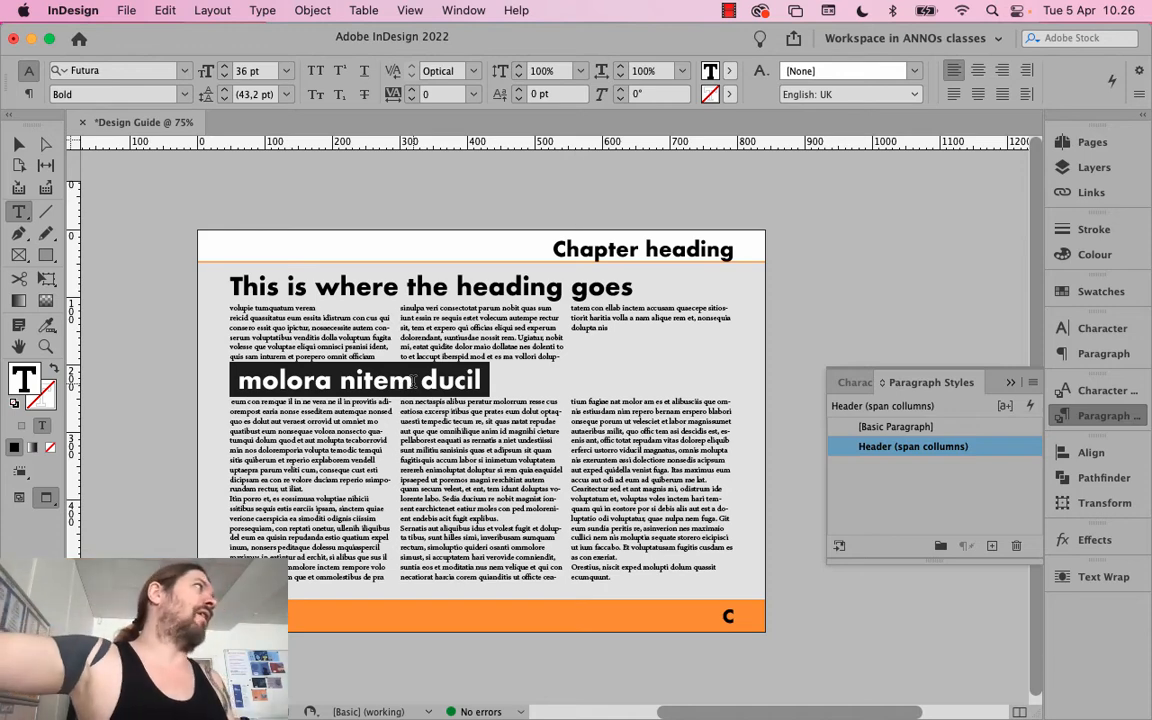
pyautogui.click(413, 390)
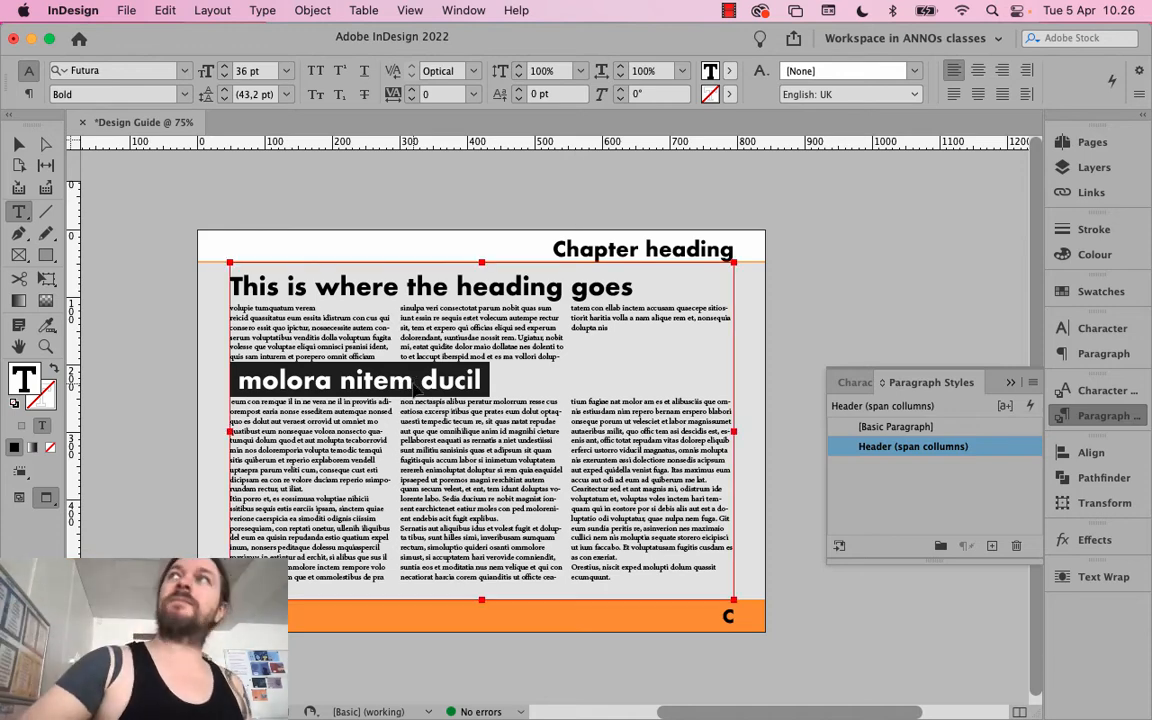
pyautogui.press('super+z')
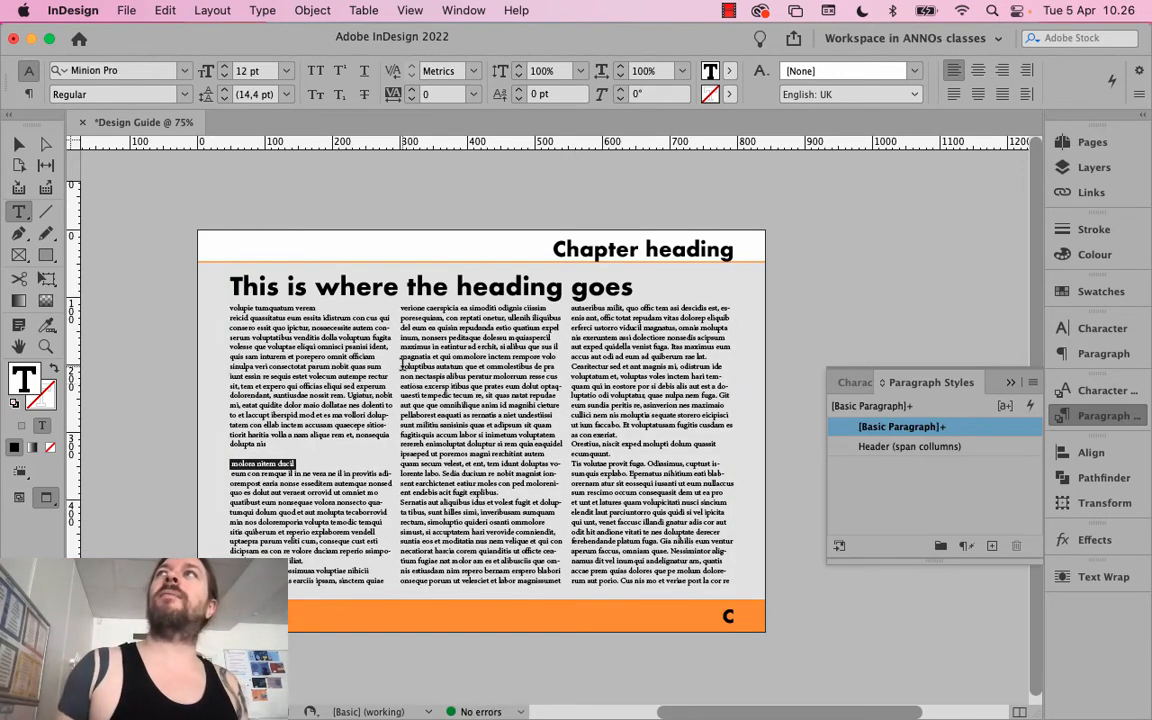
pyautogui.click(960, 447)
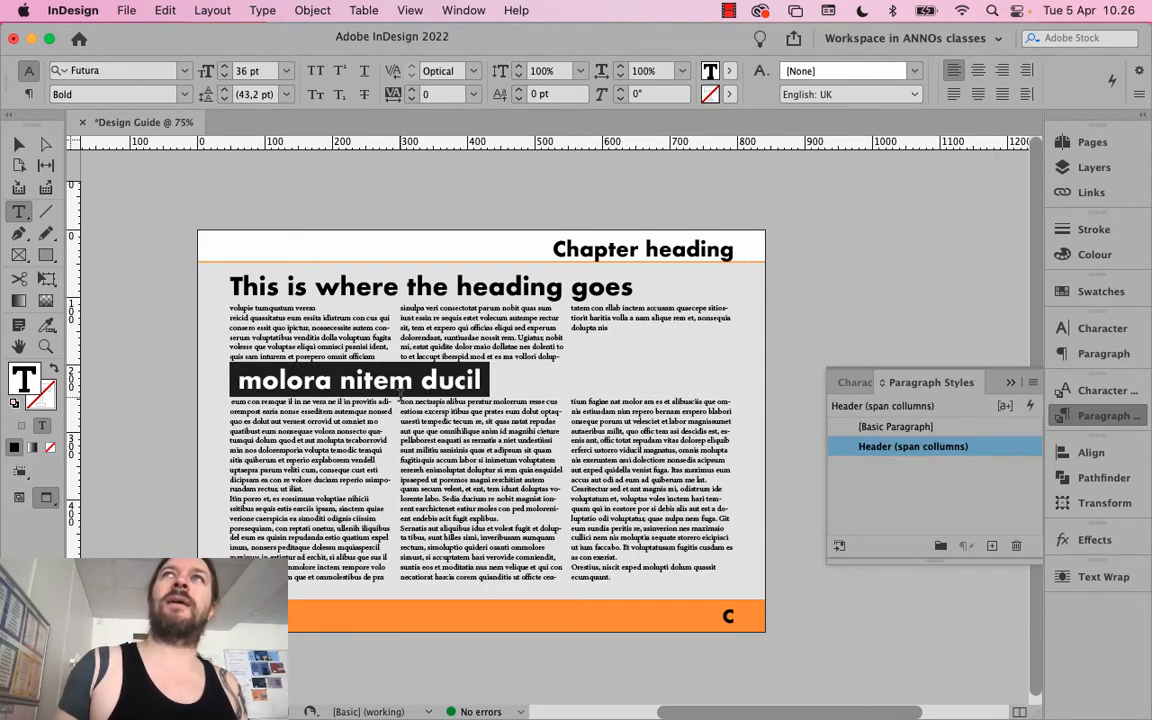
pyautogui.click(1033, 382)
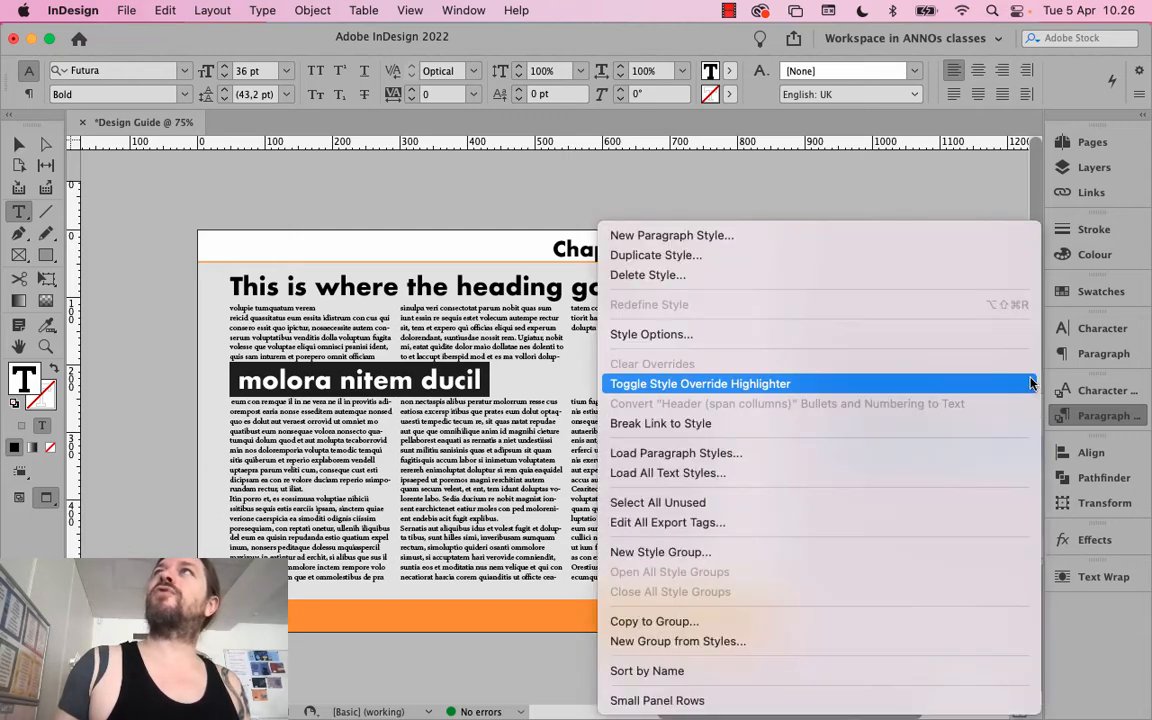
pyautogui.click(858, 242)
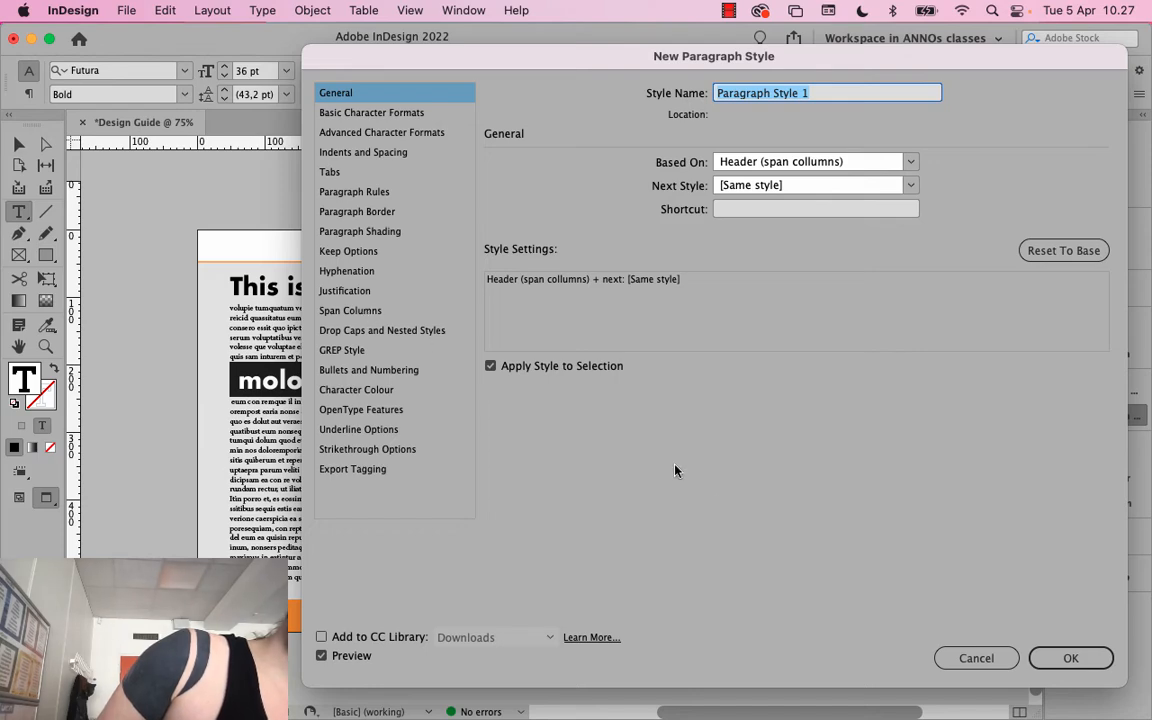
pyautogui.click(945, 658)
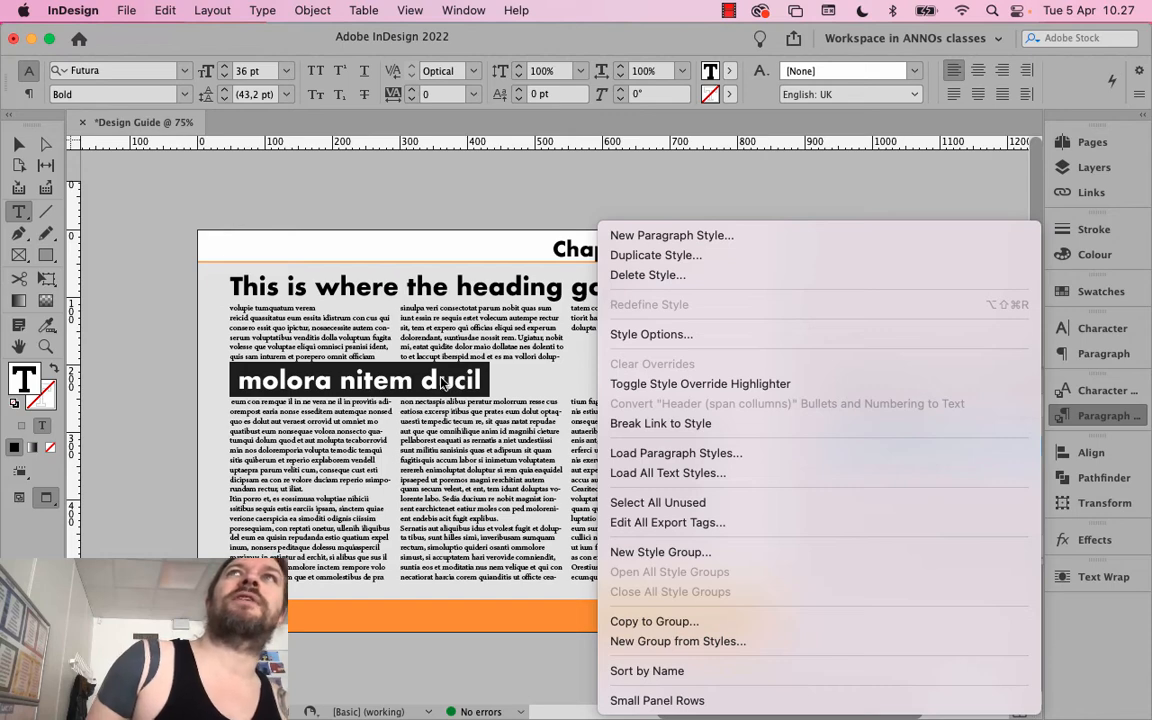
# Create a new paragraph style based on Header (span collumns) with its paragraph layout set to Single Column
pyautogui.click(655, 237)
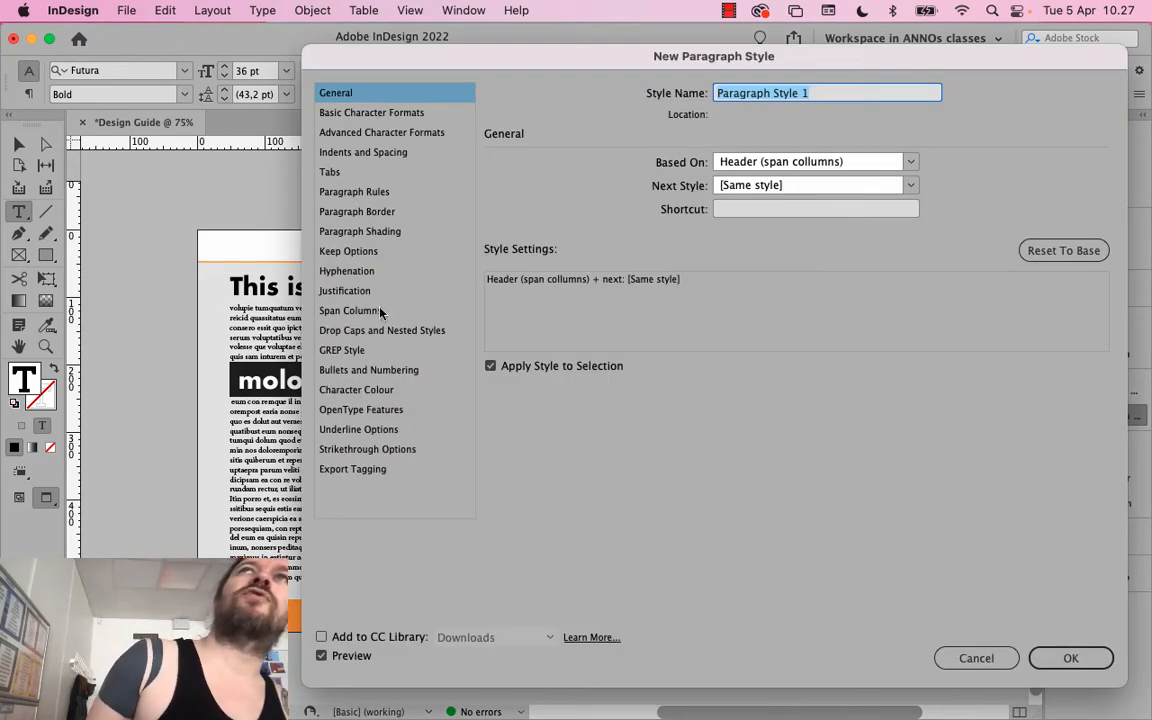
pyautogui.click(380, 311)
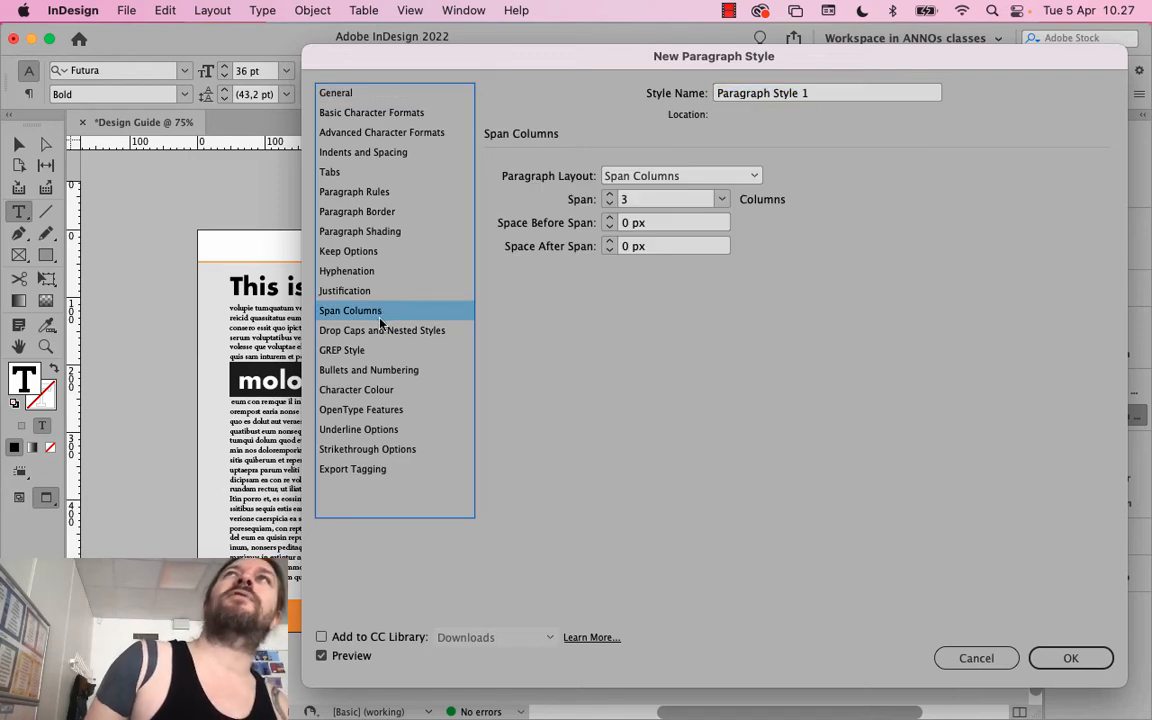
pyautogui.click(692, 177)
pyautogui.click(692, 195)
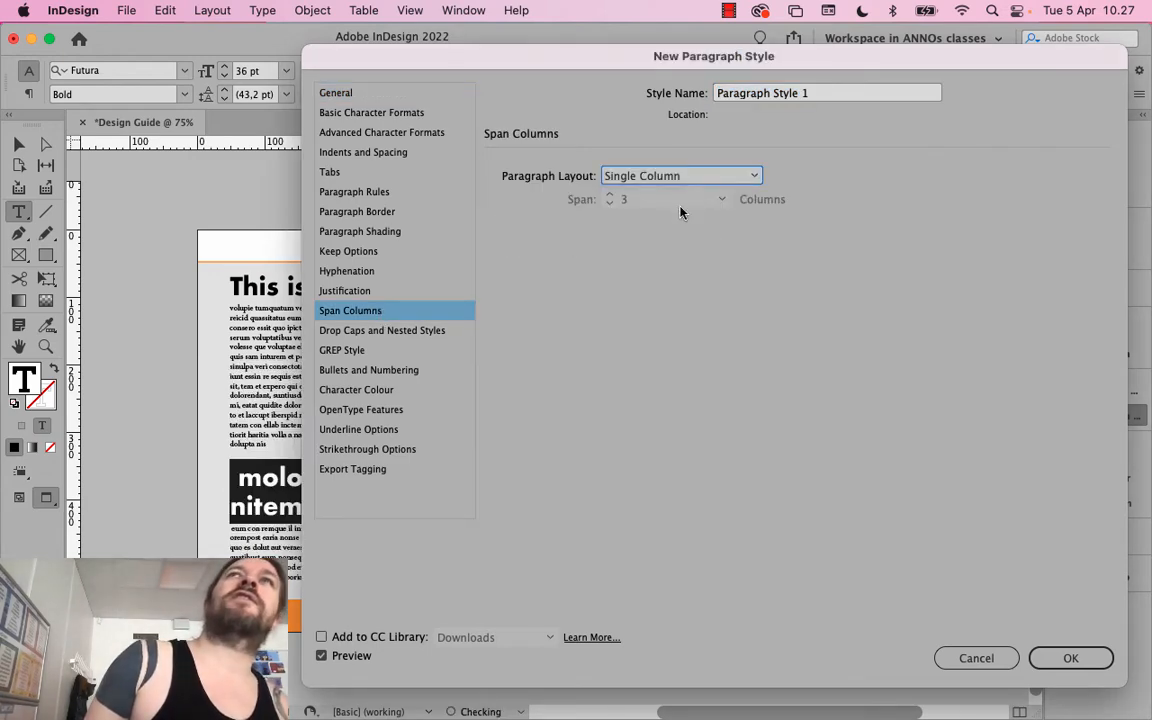
pyautogui.moveTo(563, 68); pyautogui.dragTo(844, 68)
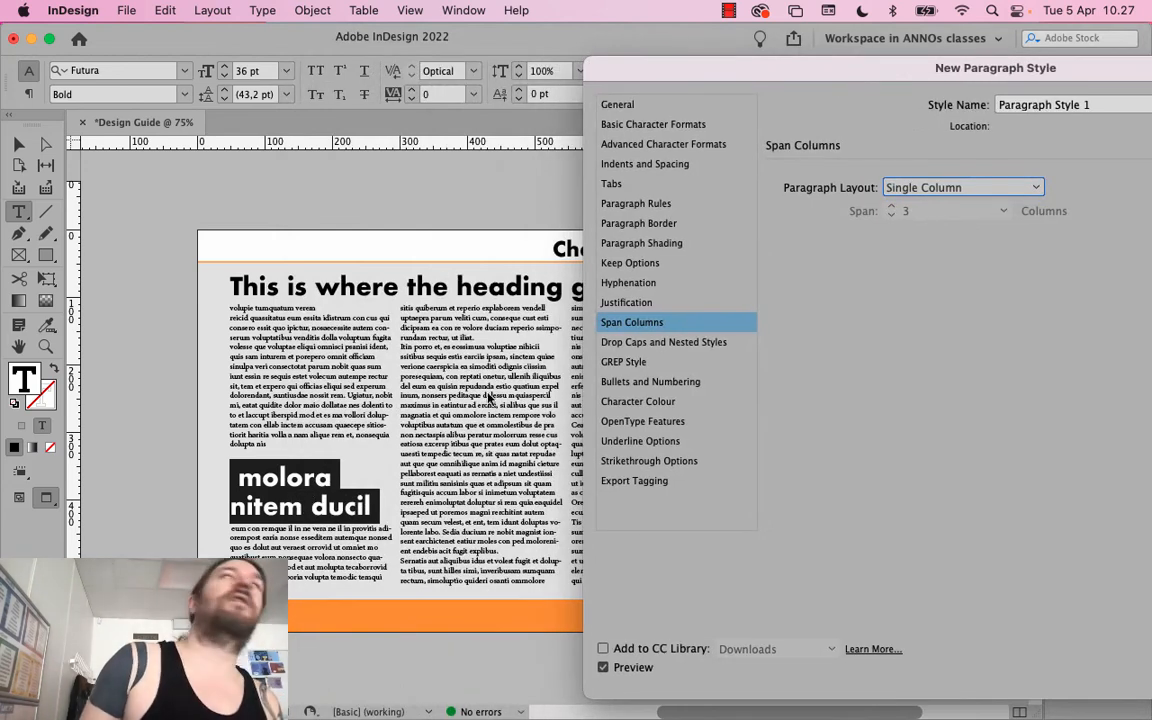
pyautogui.moveTo(850, 77); pyautogui.dragTo(831, 82)
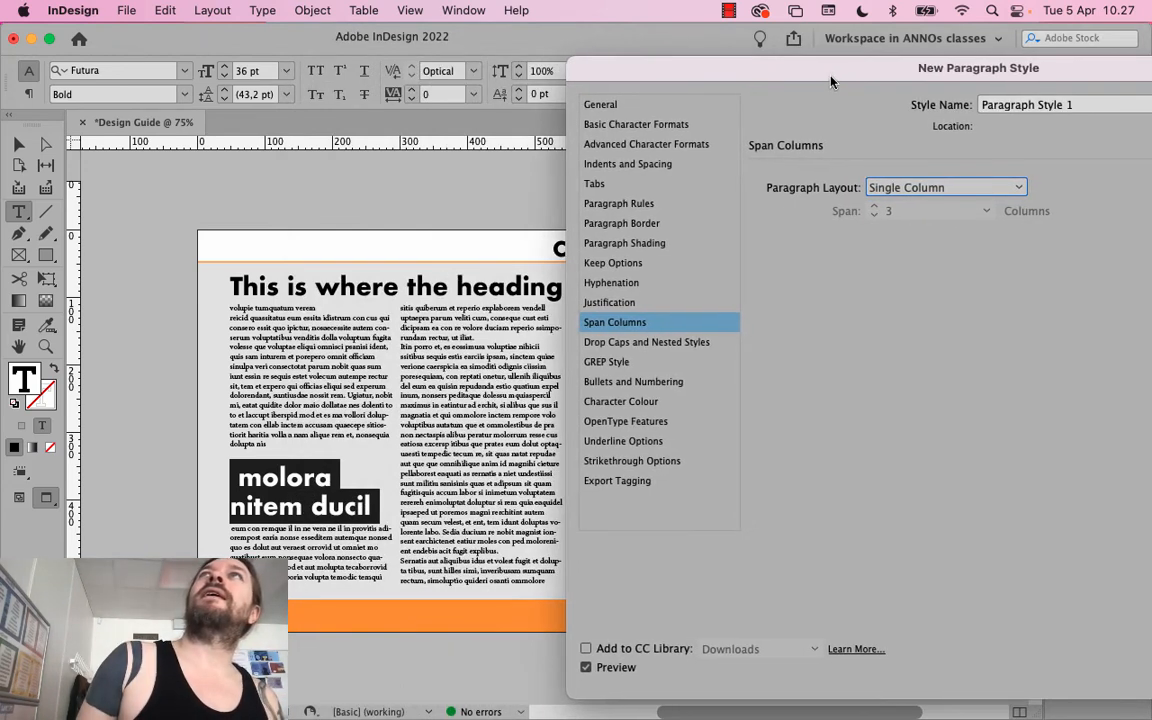
pyautogui.click(630, 164)
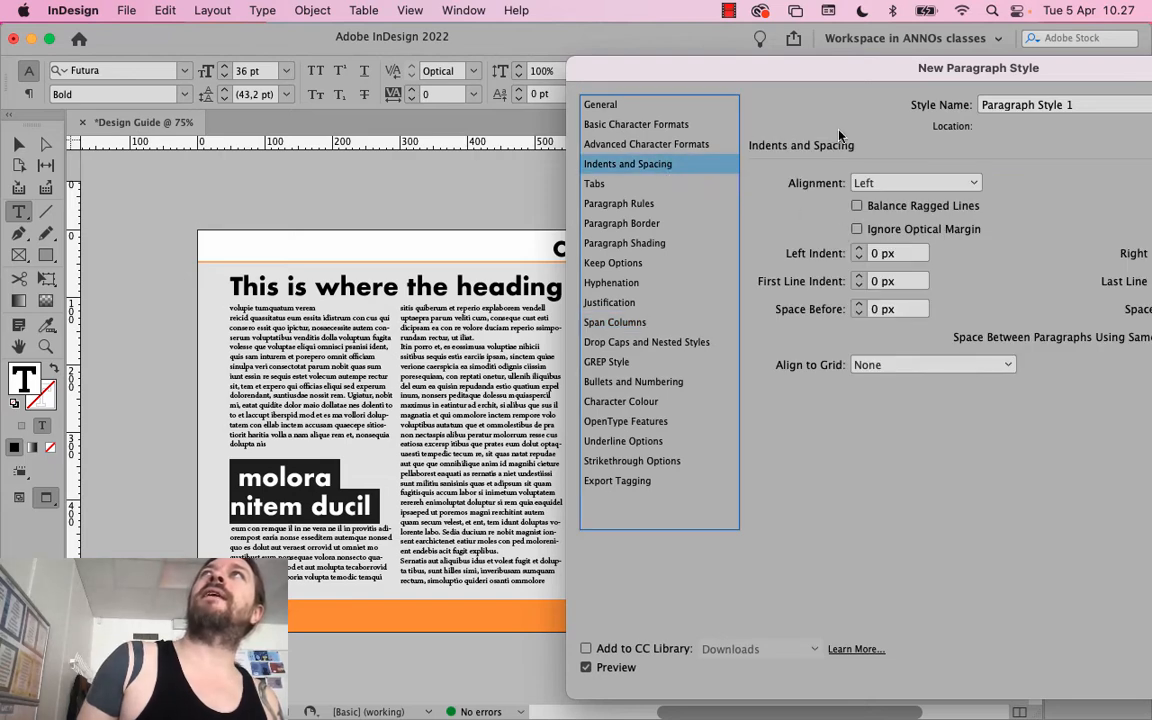
pyautogui.moveTo(866, 70); pyautogui.dragTo(708, 57)
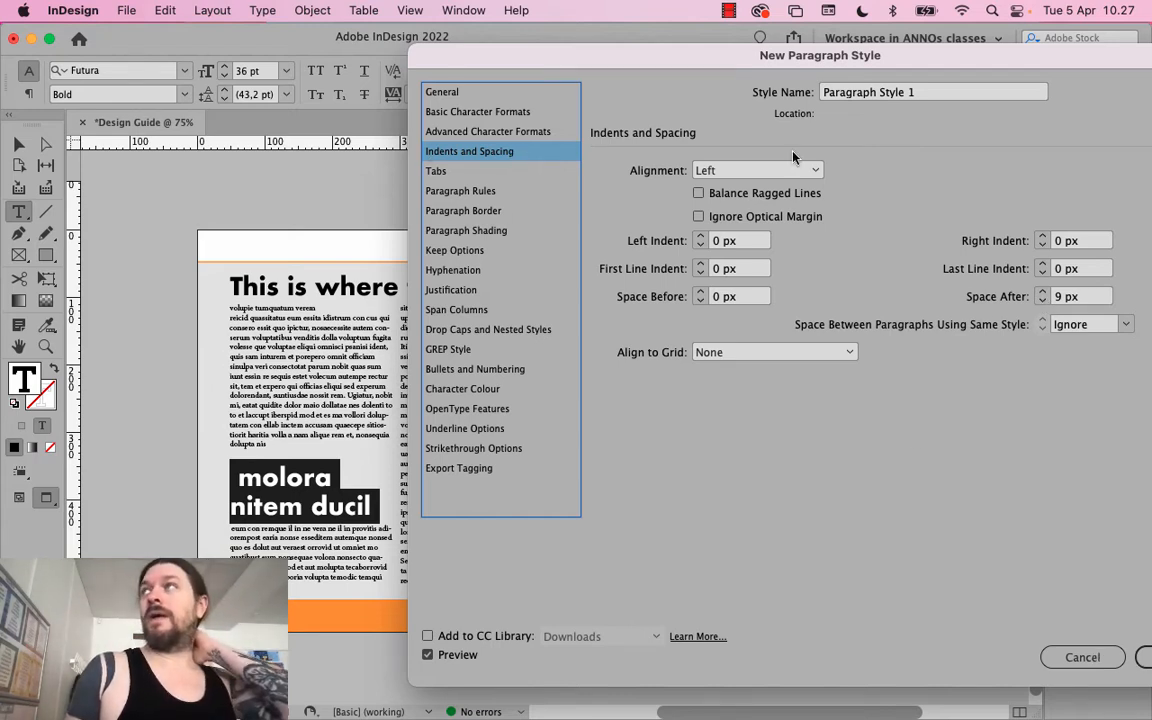
pyautogui.moveTo(745, 67); pyautogui.dragTo(580, 57)
pyautogui.click(1021, 648)
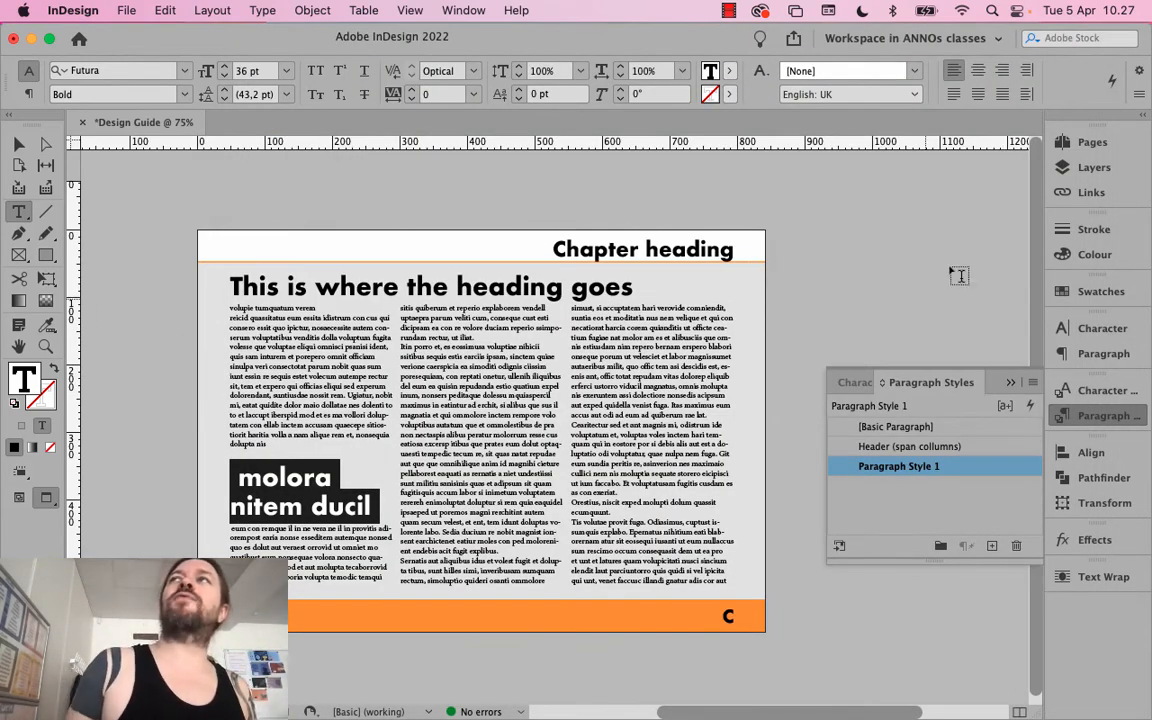
# Rename the new single-column paragraph style as Header
pyautogui.rightClick(905, 476)
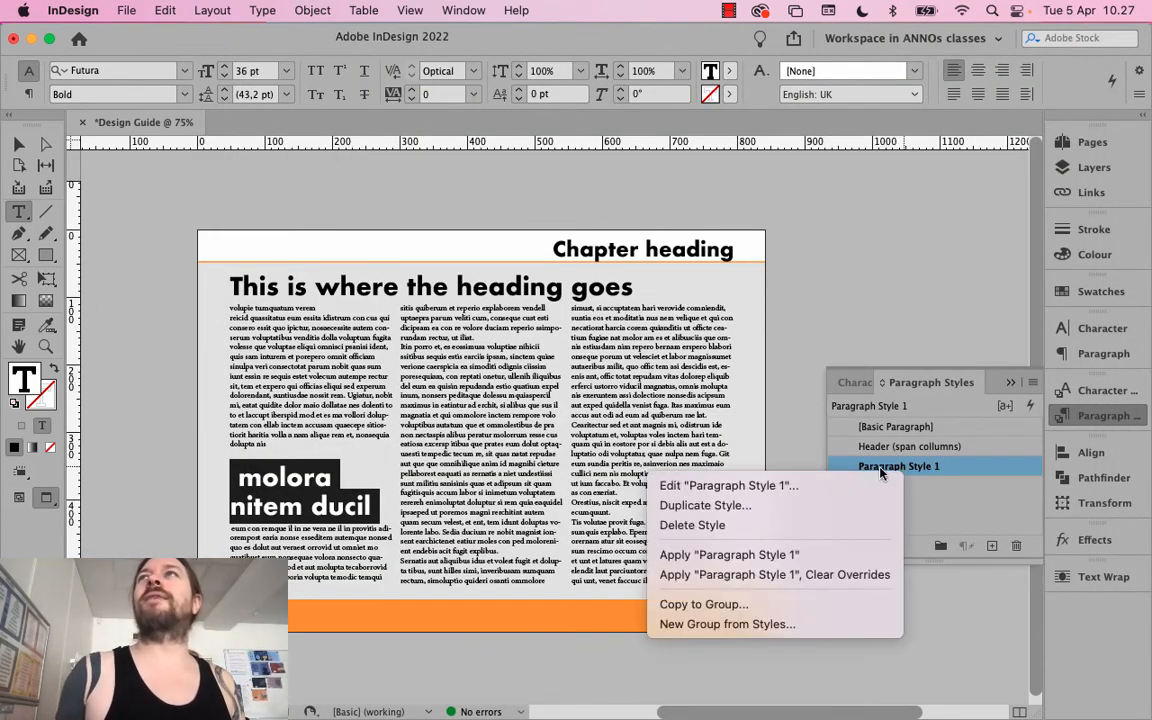
pyautogui.click(838, 485)
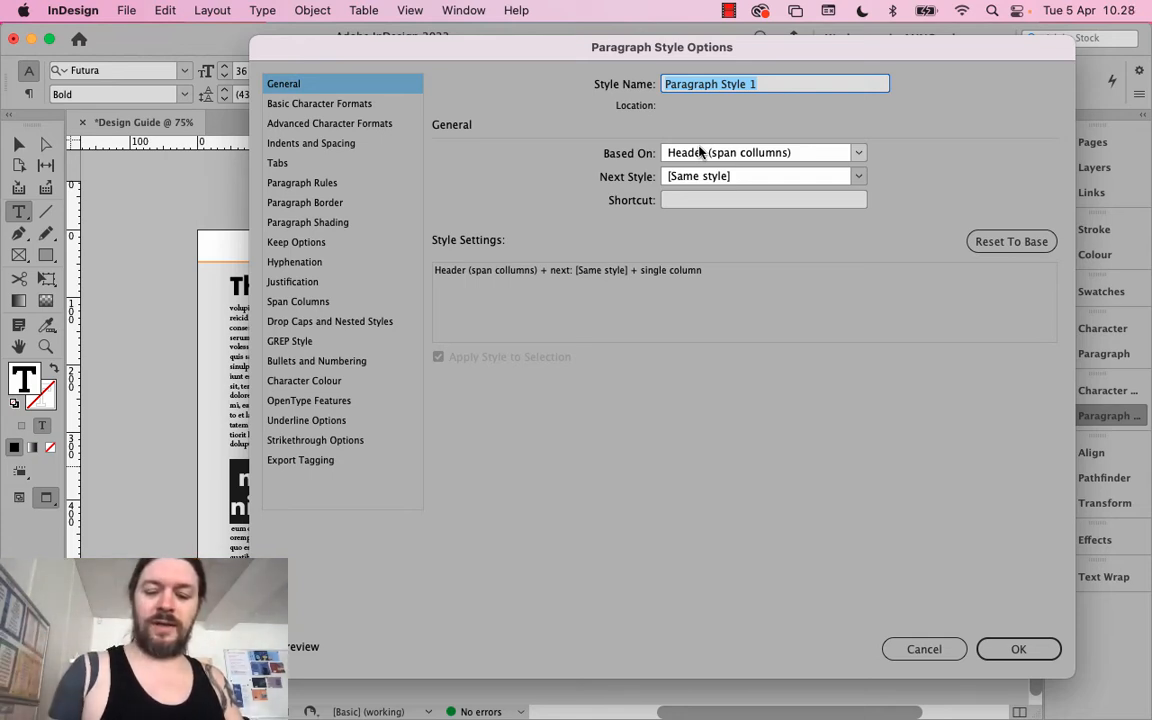
pyautogui.write('Heaeder')
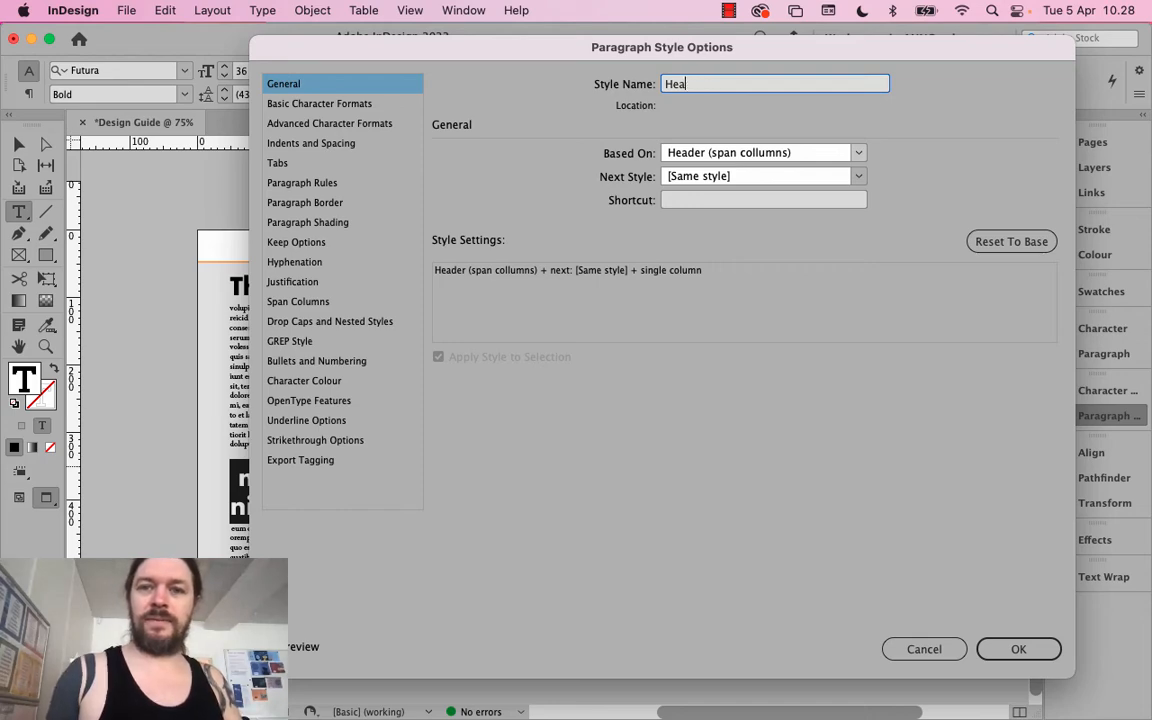
pyautogui.click(1016, 649)
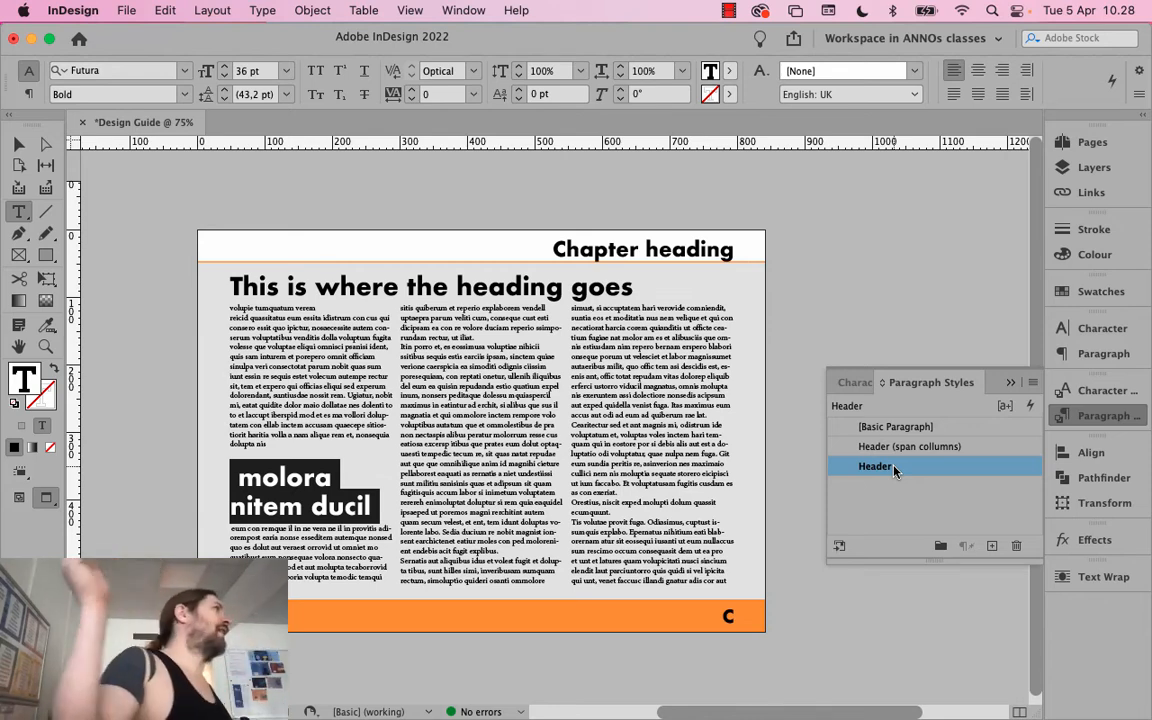
# Remove the leading space and delete the heading text "molora nitem ducil" from the first column
pyautogui.click(273, 481)
pyautogui.press('BackSpace')
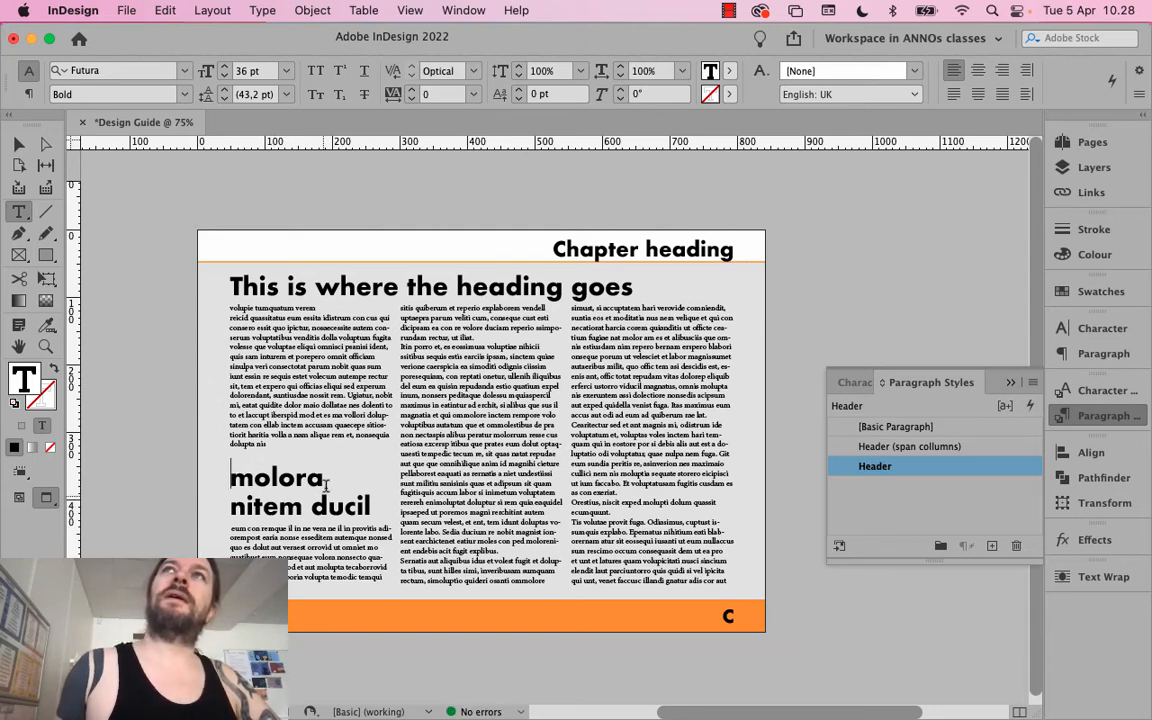
pyautogui.moveTo(369, 503); pyautogui.dragTo(296, 467)
pyautogui.click(297, 471)
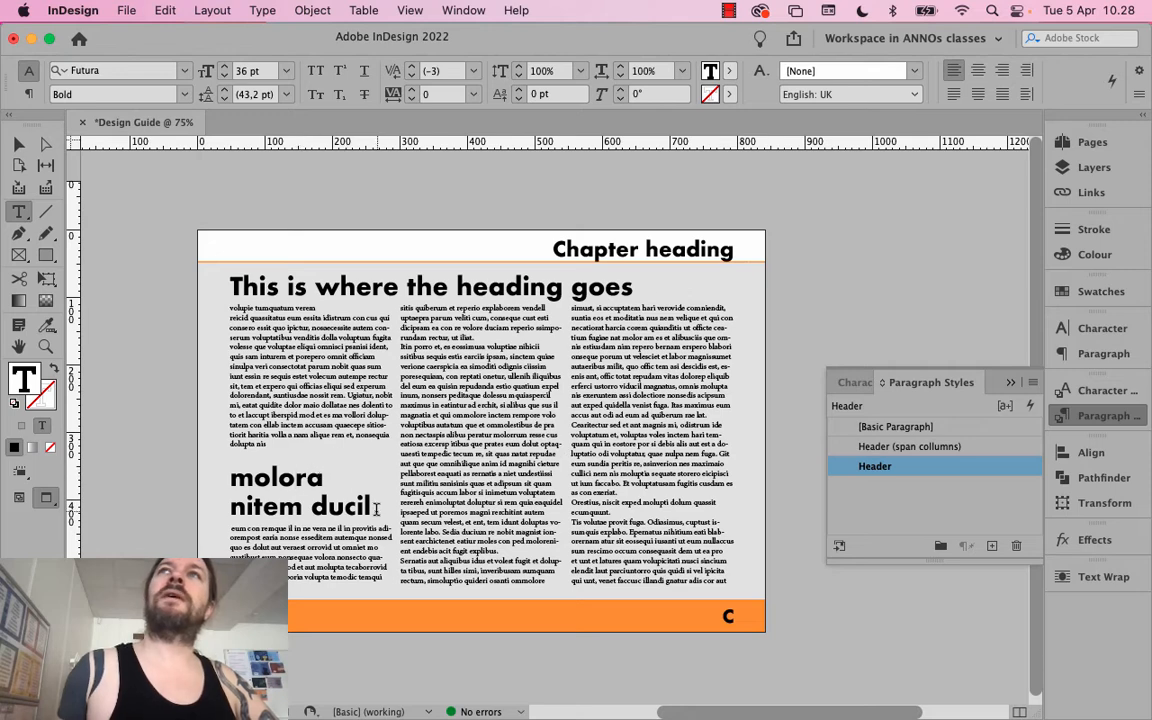
pyautogui.moveTo(375, 507); pyautogui.dragTo(230, 474)
pyautogui.press('BackSpace')
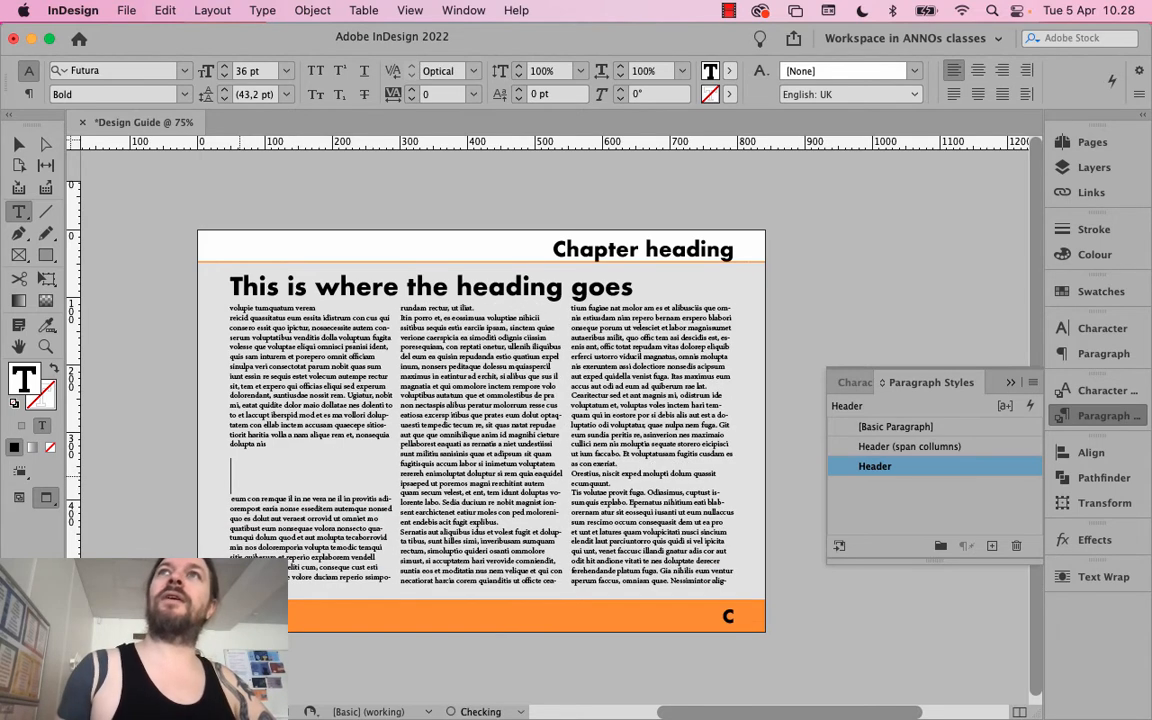
# Delete the empty heading line and the end of the paragraph above it, back to "accusan q" in the first column
pyautogui.press('BackSpace')
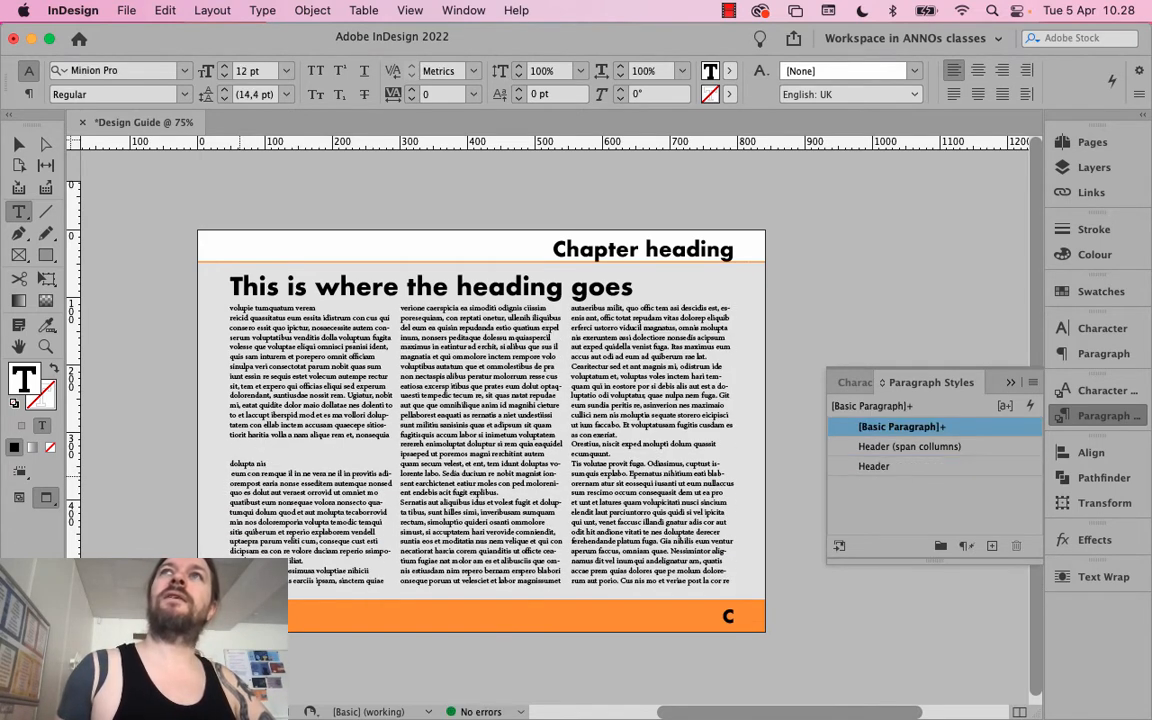
pyautogui.press('BackSpace')
pyautogui.press('BackSpace')
pyautogui.press('BackSpace')
pyautogui.press('BackSpace')
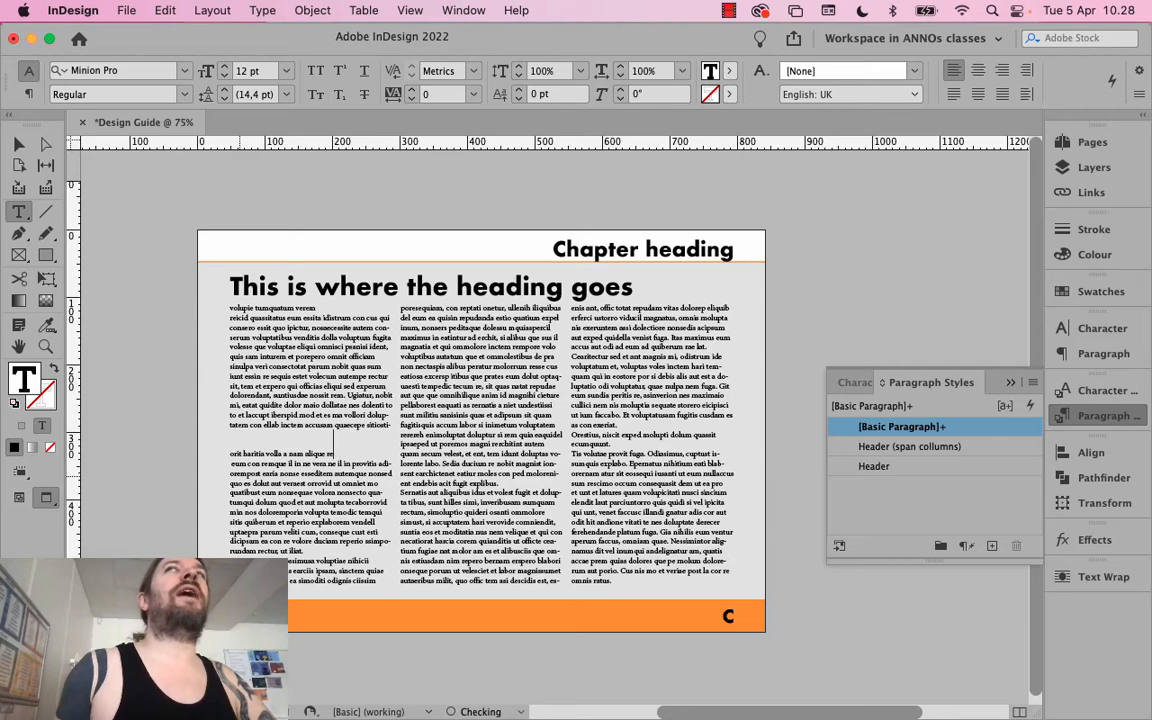
pyautogui.press('BackSpace')
pyautogui.press('BackSpace')
pyautogui.press('BackSpace')
pyautogui.press('BackSpace')
pyautogui.press('BackSpace')
pyautogui.press('BackSpace')
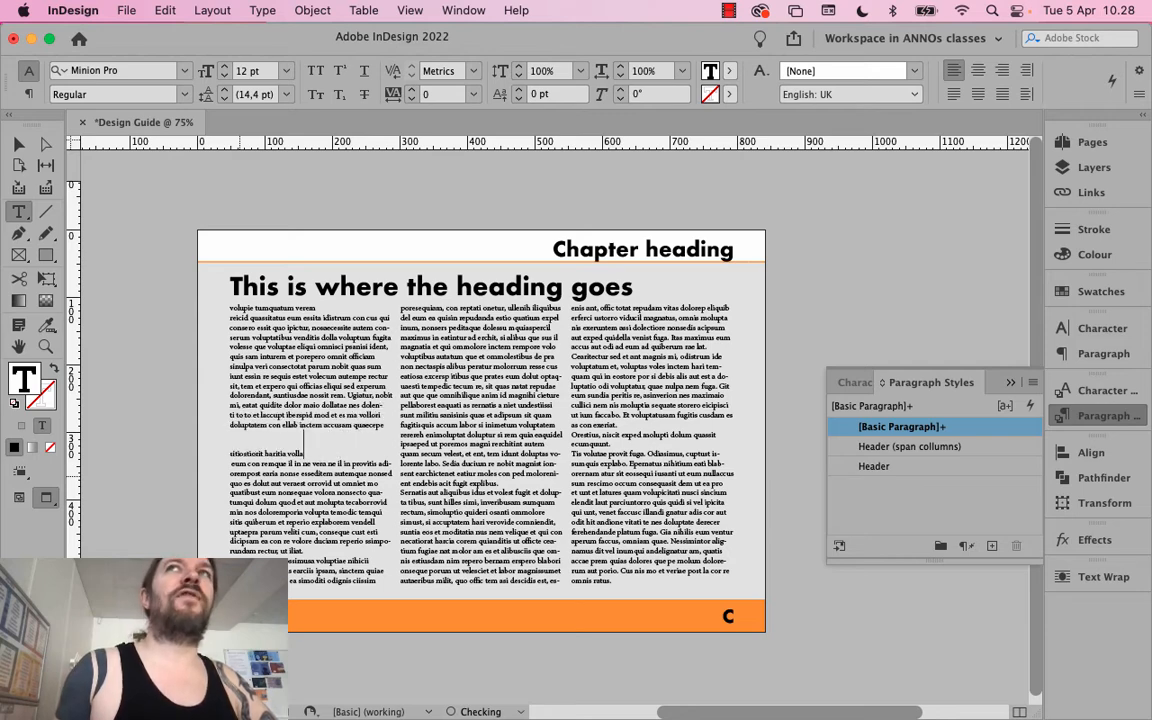
pyautogui.press('BackSpace')
pyautogui.press('BackSpace')
pyautogui.press('BackSpace')
pyautogui.press('BackSpace')
pyautogui.press('BackSpace')
pyautogui.press('BackSpace')
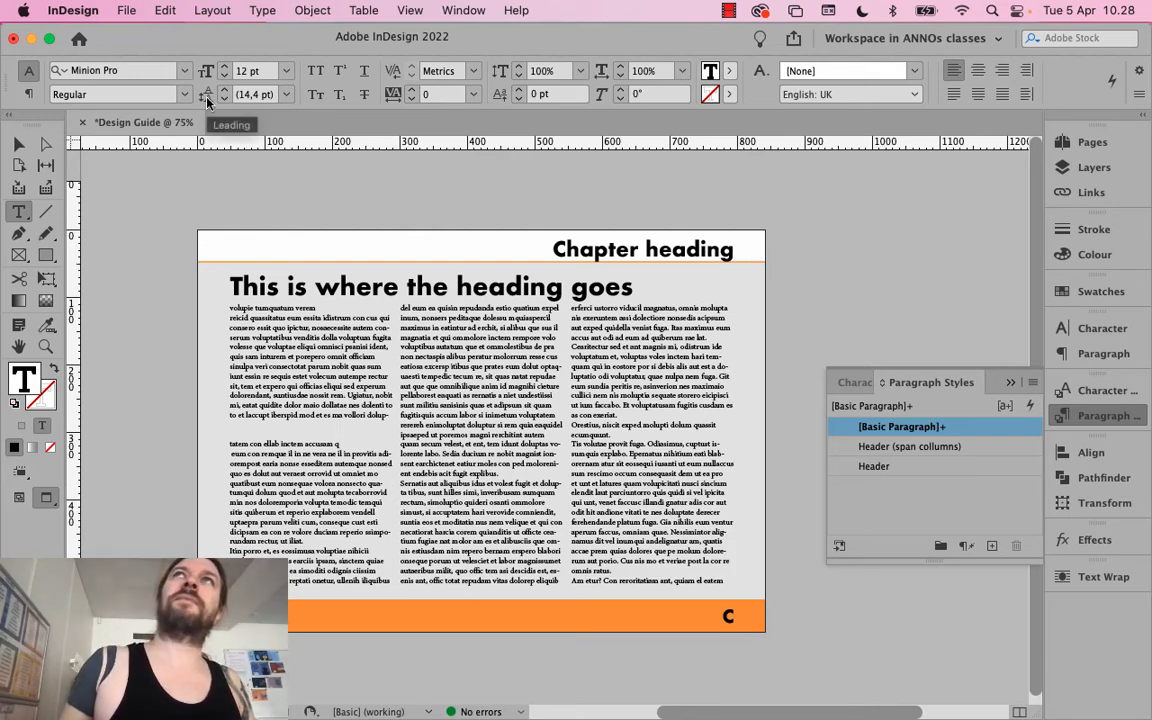
# Select and delete the leftover 36 pt Futura blank character after "accusan q", and undo the deletion
pyautogui.click(342, 432)
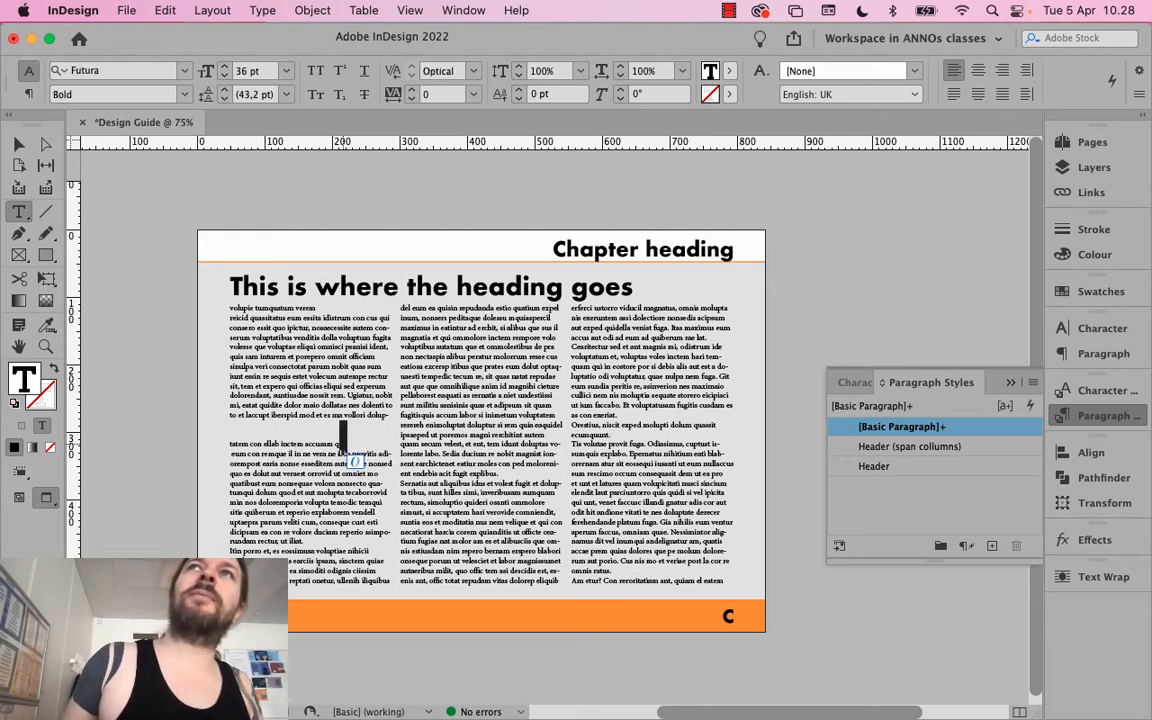
pyautogui.click(347, 440)
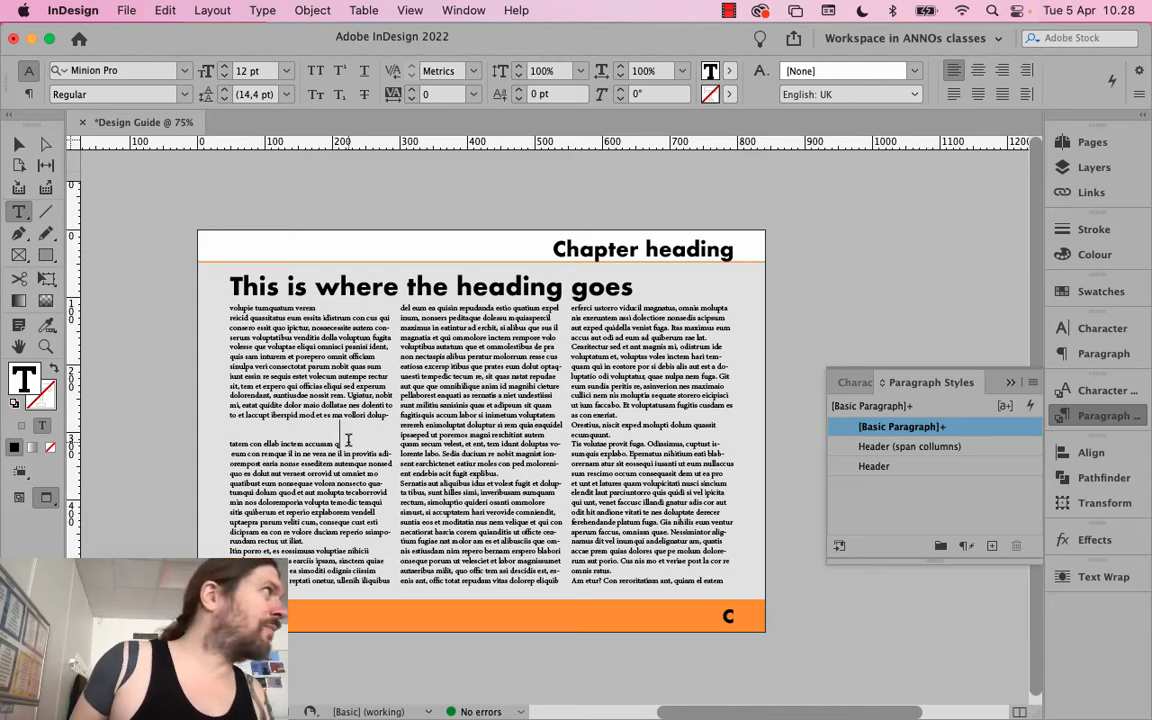
pyautogui.click(344, 434)
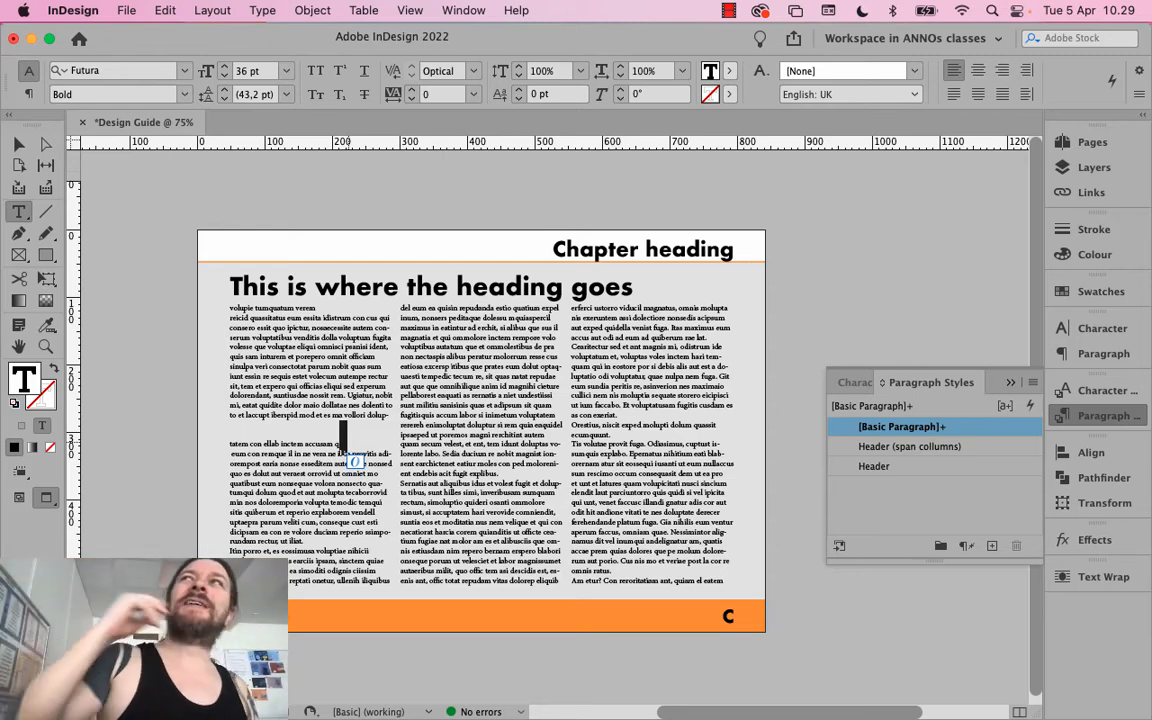
pyautogui.press('BackSpace')
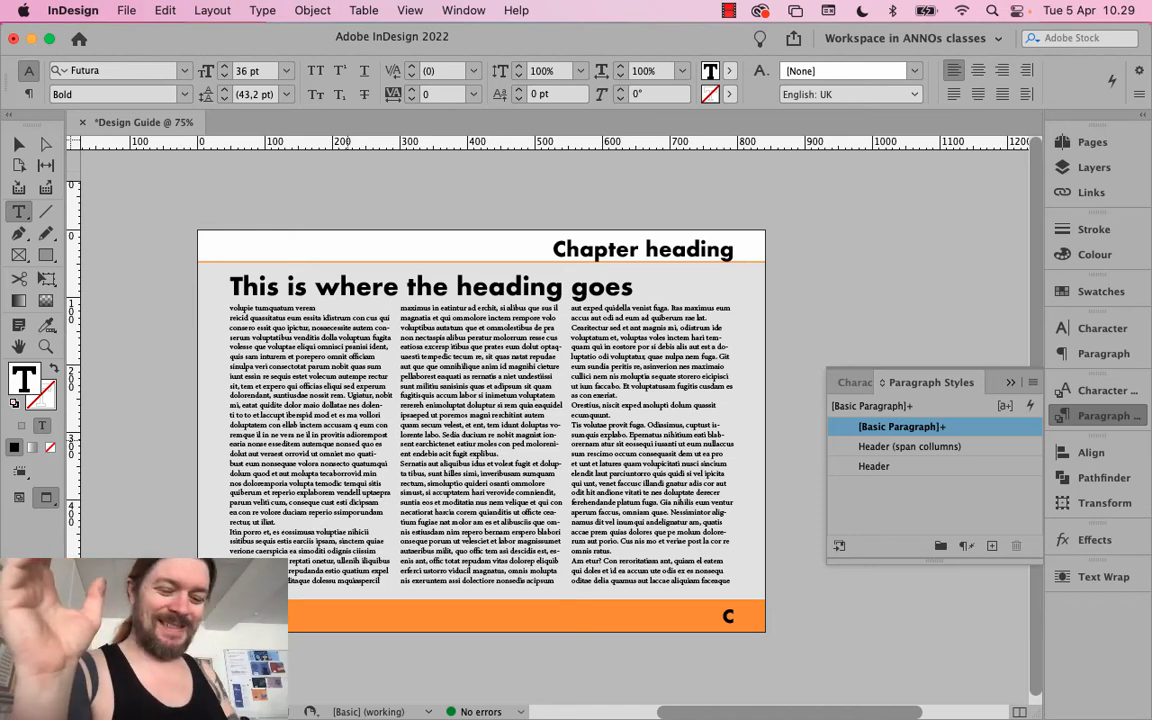
pyautogui.press('super')
pyautogui.press('super+z')
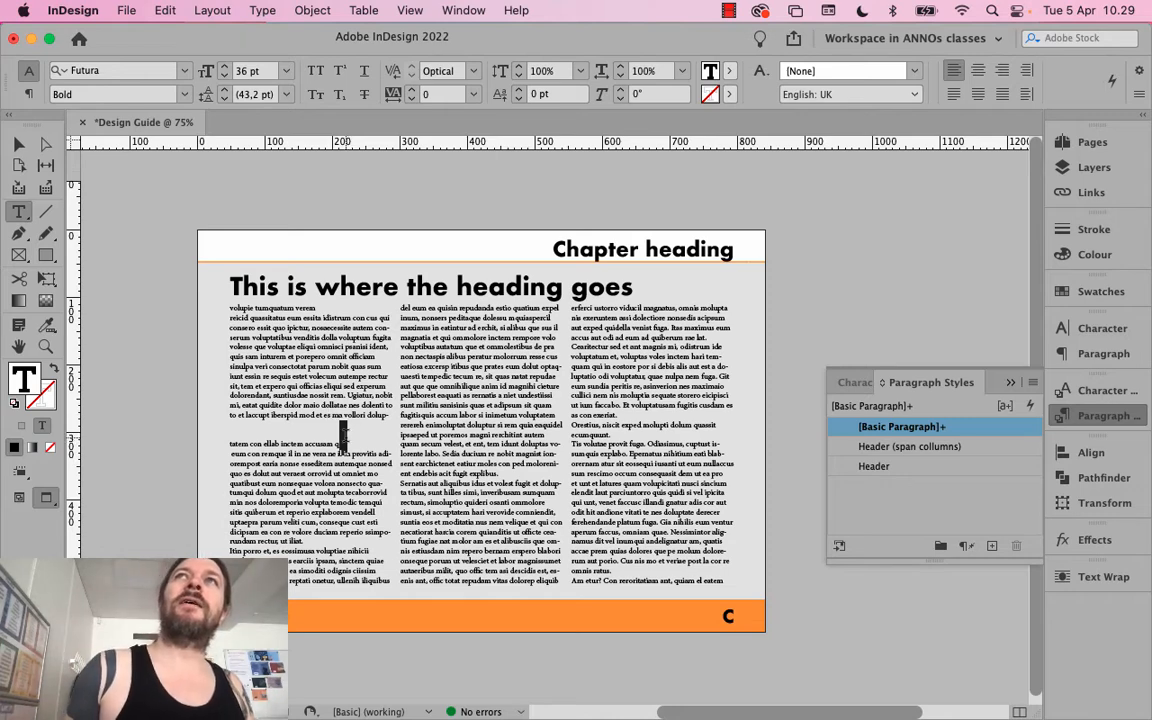
# Delete the leftover oversized blank character after "accusan q" to close the line gap
pyautogui.click(352, 433)
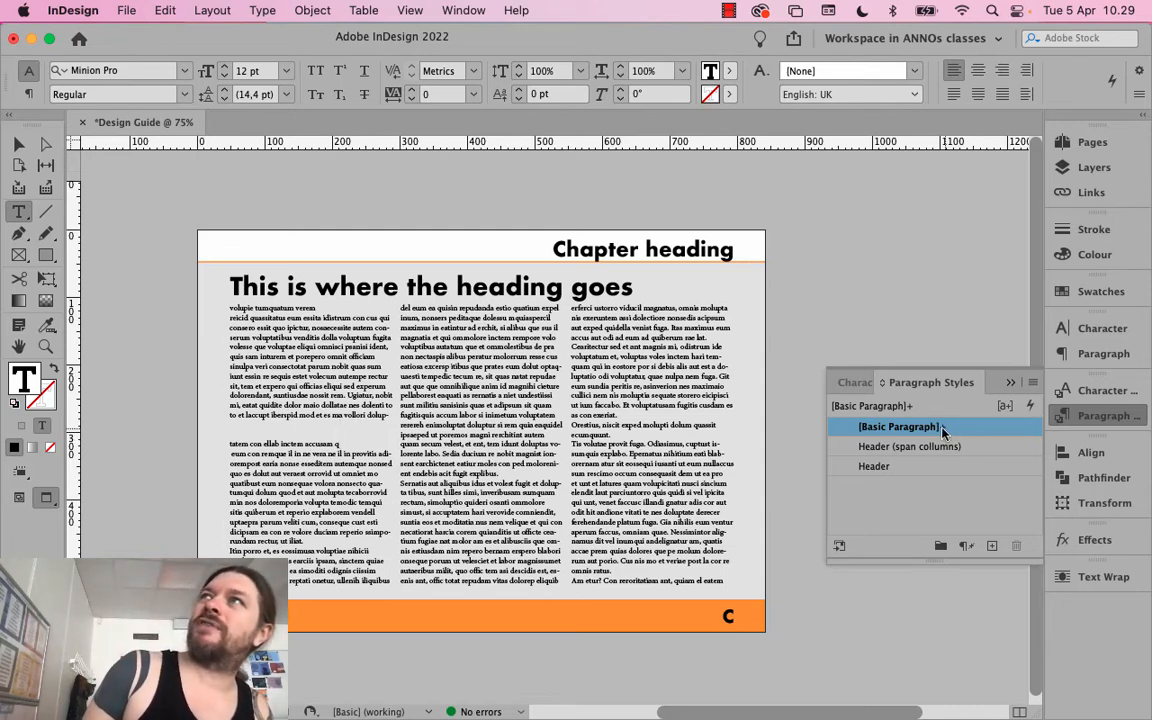
pyautogui.moveTo(941, 430)
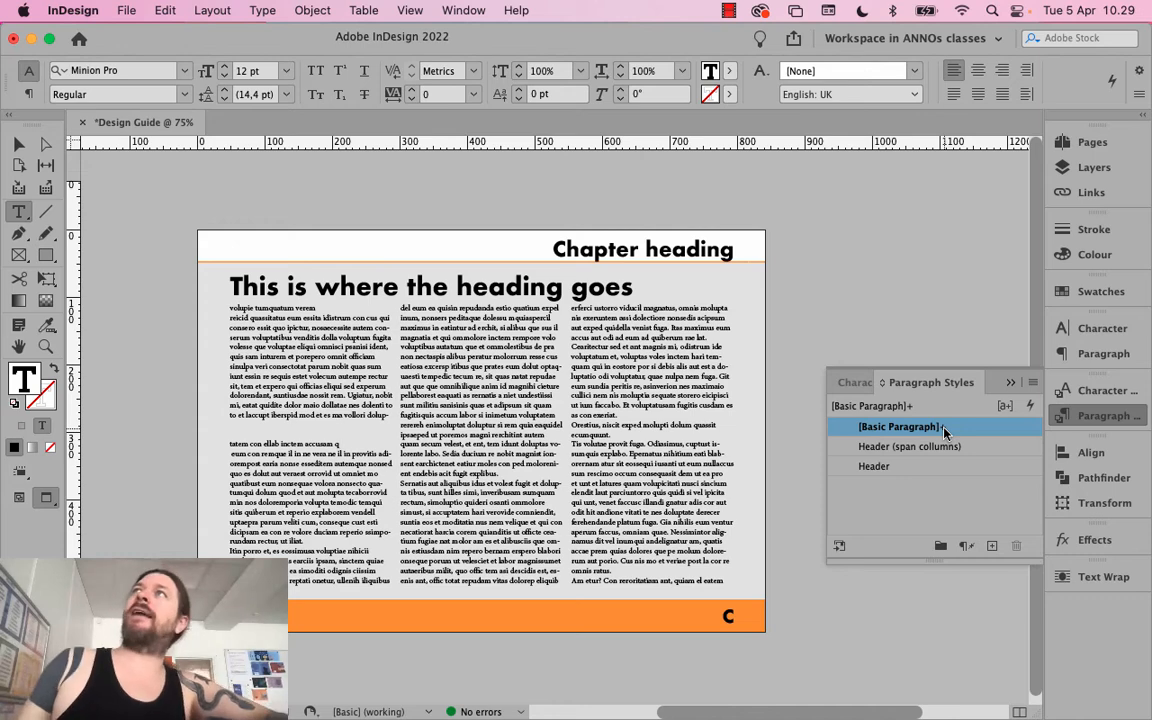
pyautogui.press('BackSpace')
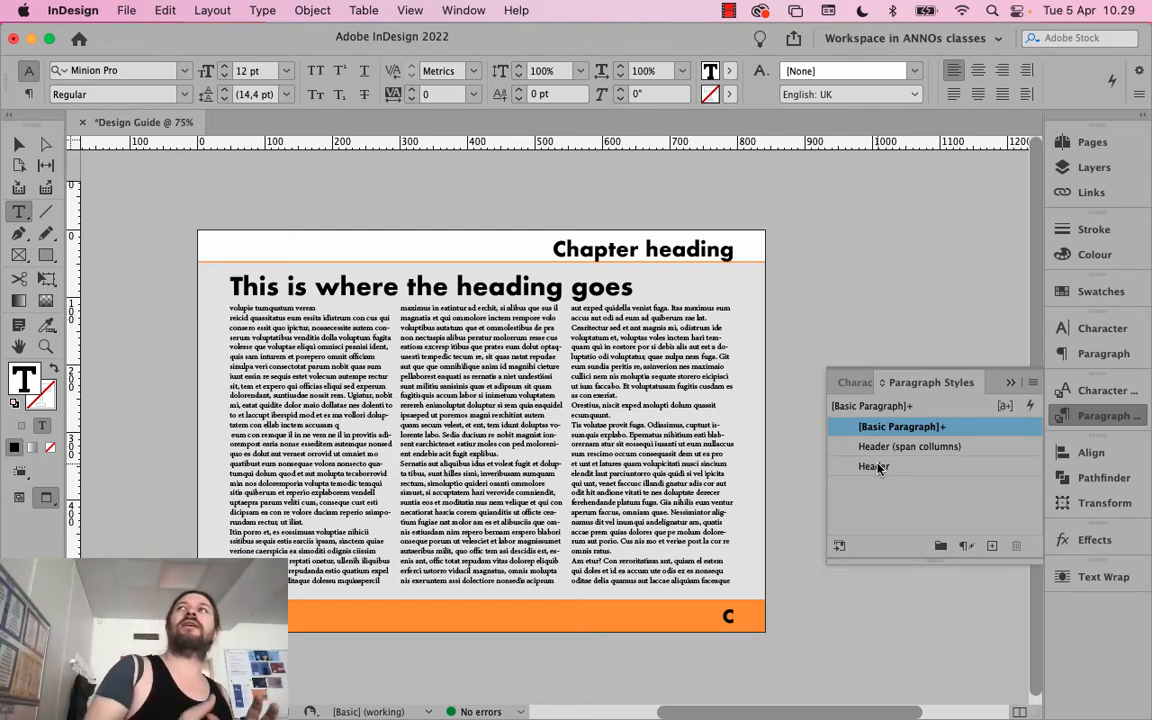
# Try the Kokonor font on the word "dollatae" in the first column and deselect the word
pyautogui.doubleClick(335, 405)
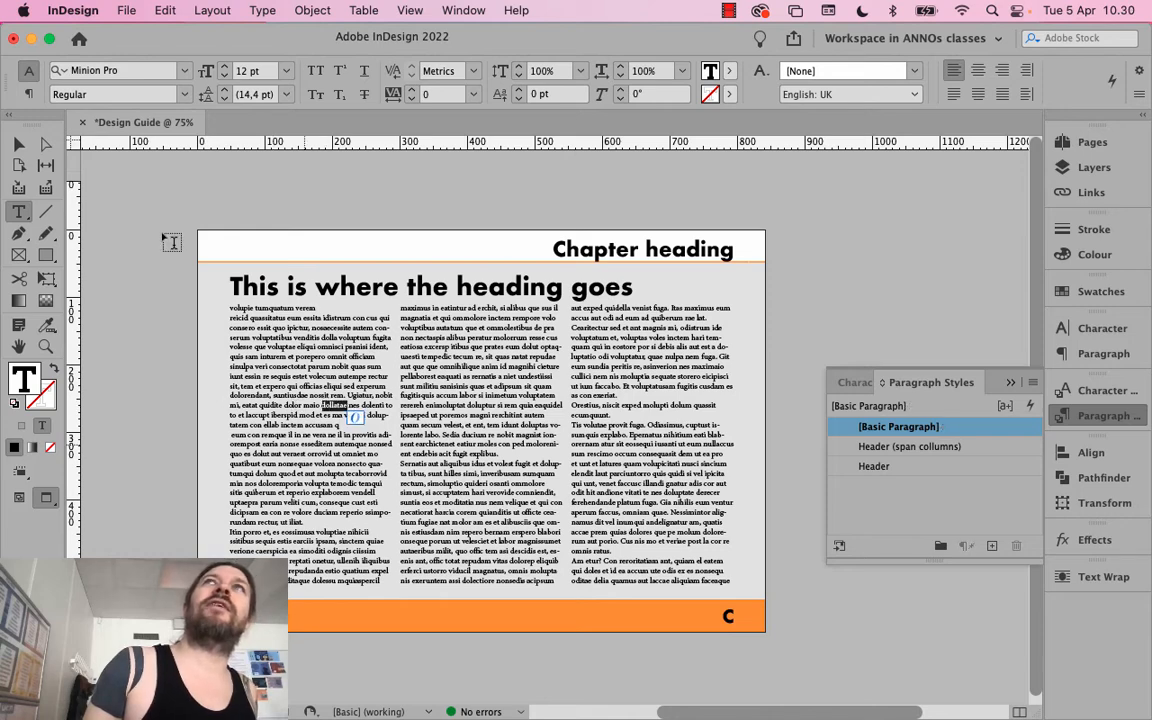
pyautogui.click(184, 94)
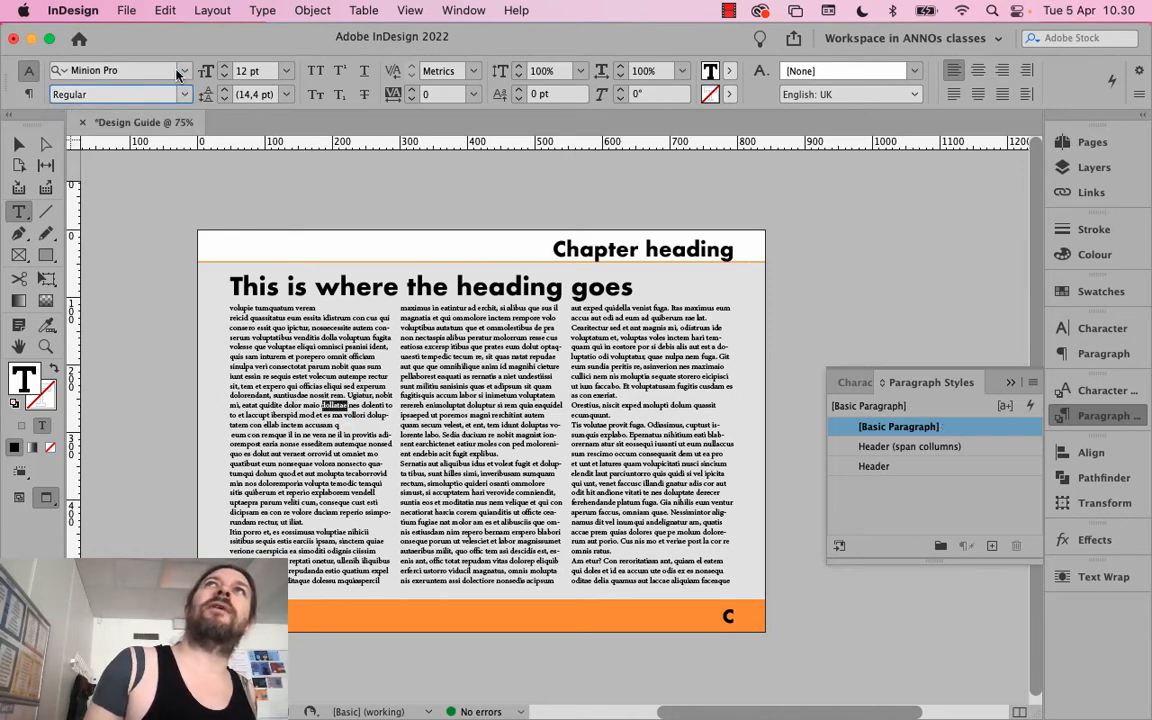
pyautogui.click(158, 61)
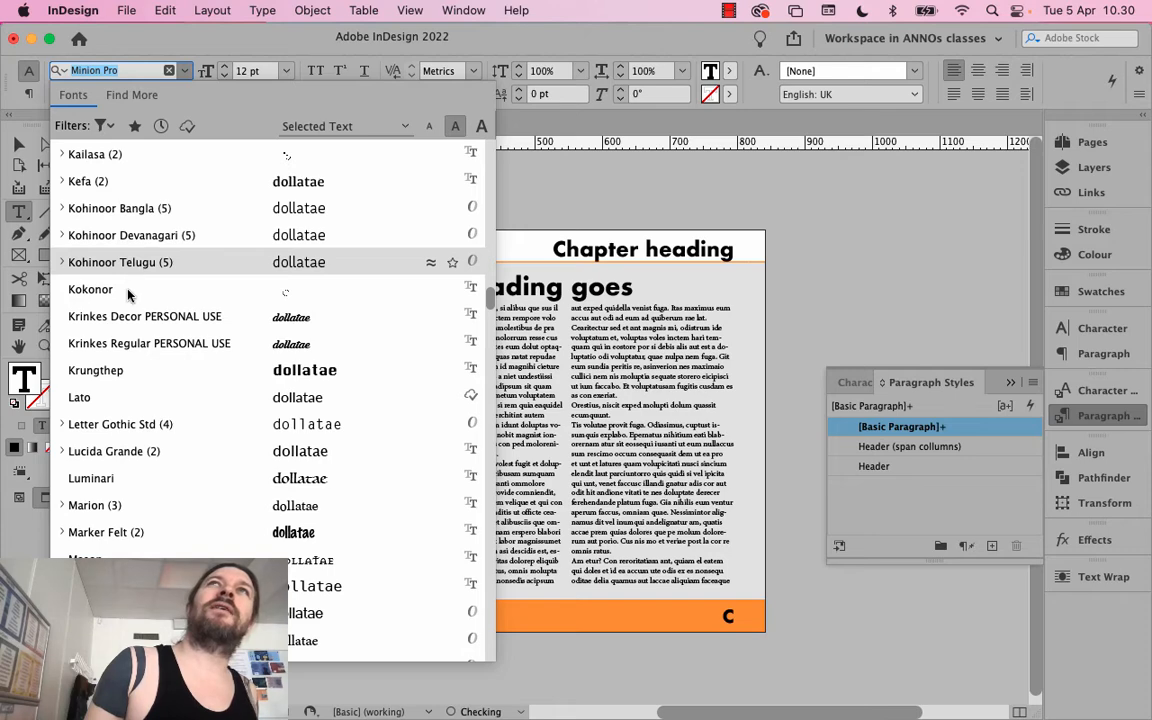
pyautogui.click(127, 289)
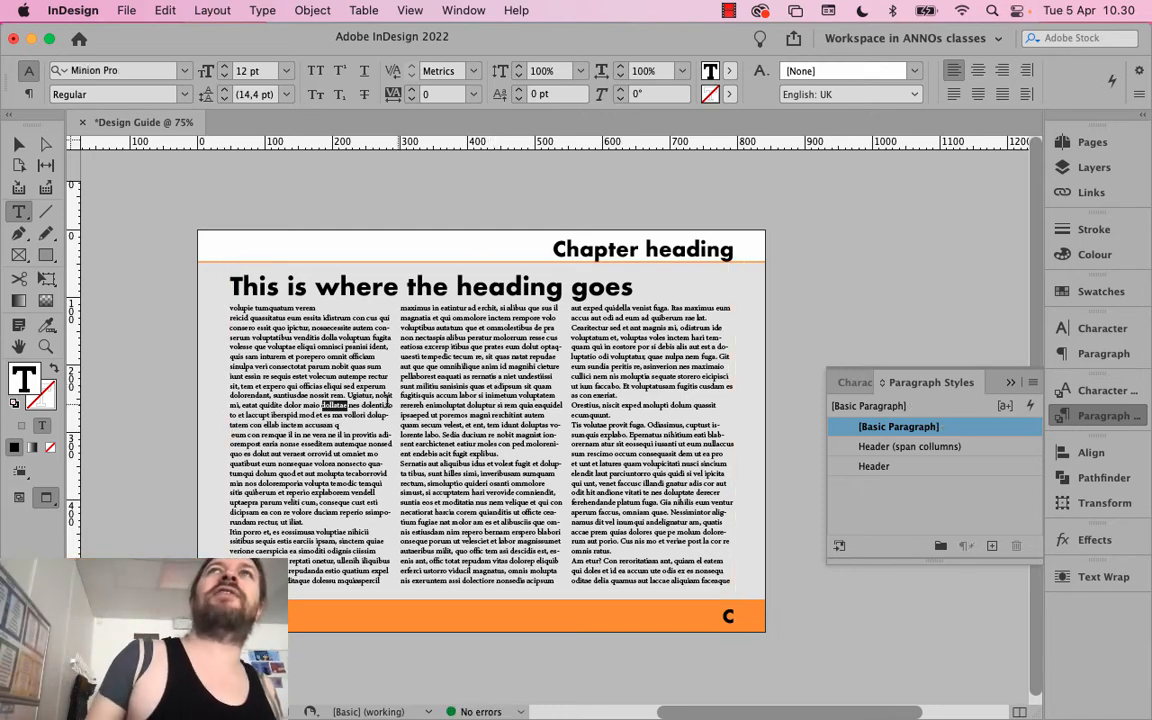
pyautogui.click(388, 404)
pyautogui.click(345, 366)
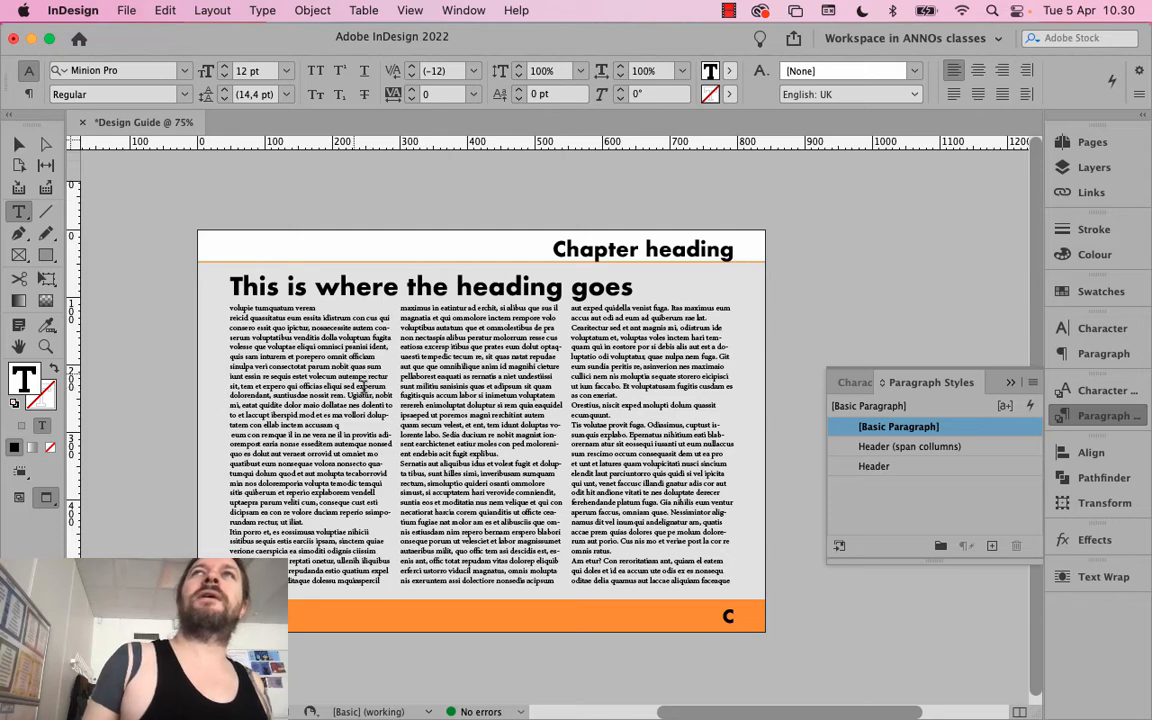
# Try the Noto Sans Syriac font on the word "experum" in the first column, and undo the font change
pyautogui.click(355, 379)
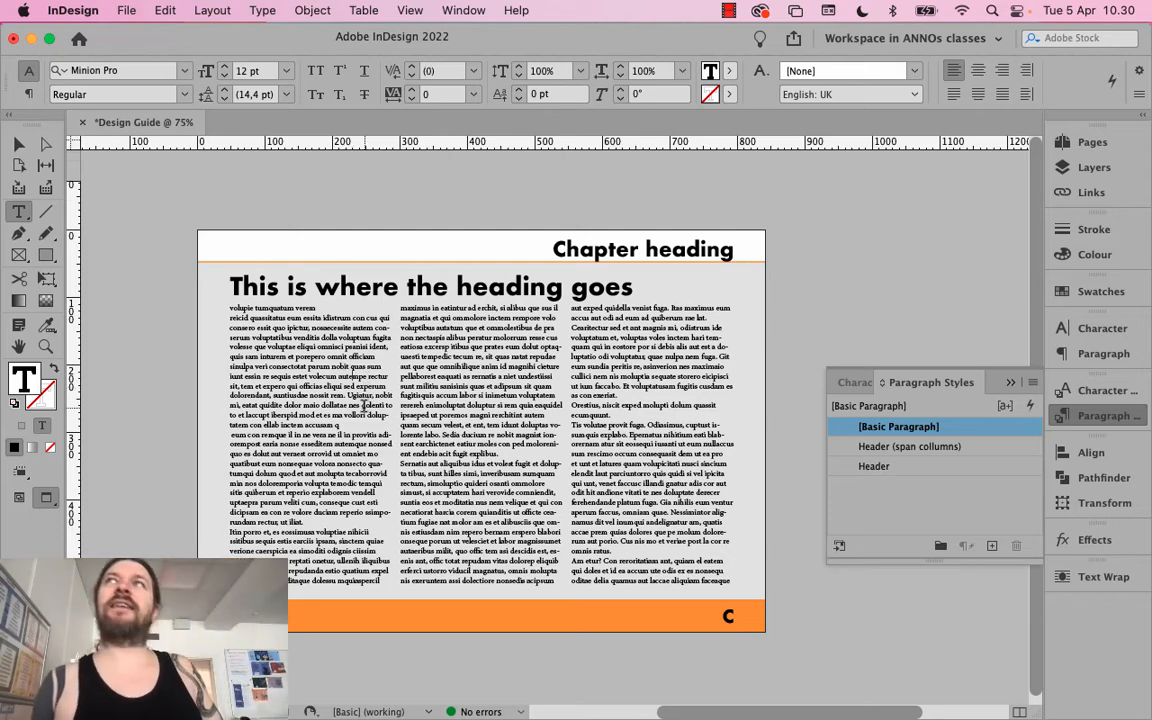
pyautogui.doubleClick(368, 386)
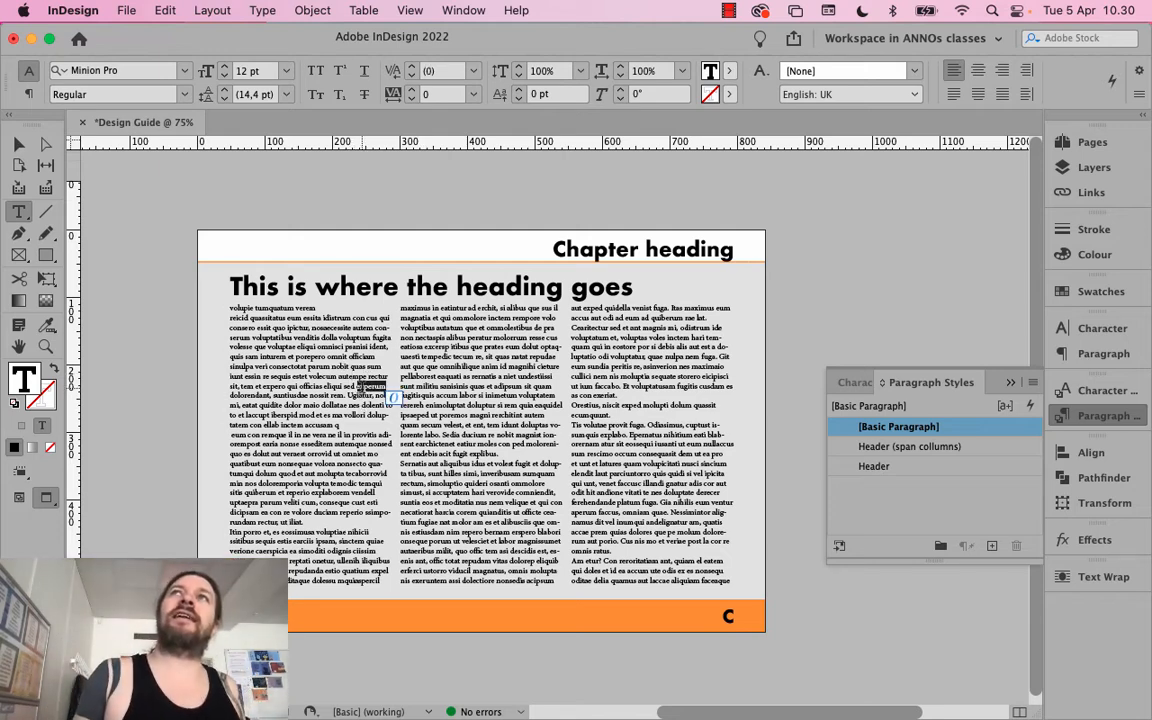
pyautogui.click(166, 70)
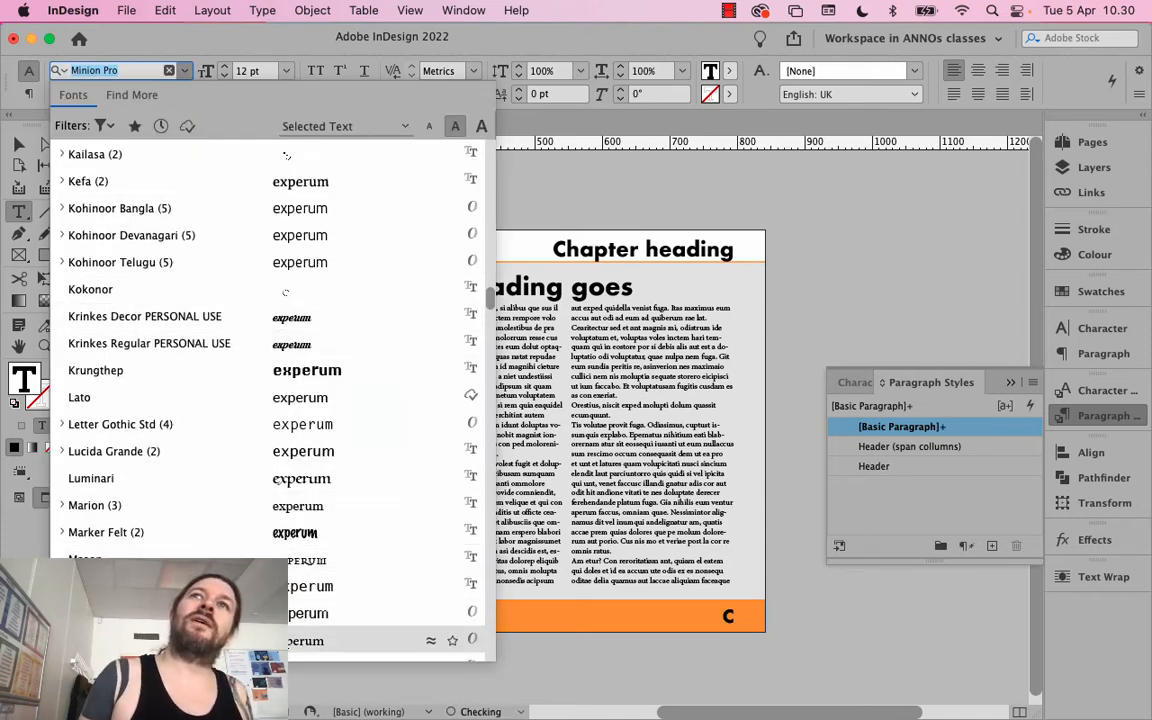
pyautogui.scroll(-5, 270, 400)
pyautogui.scroll(-20, 270, 400)
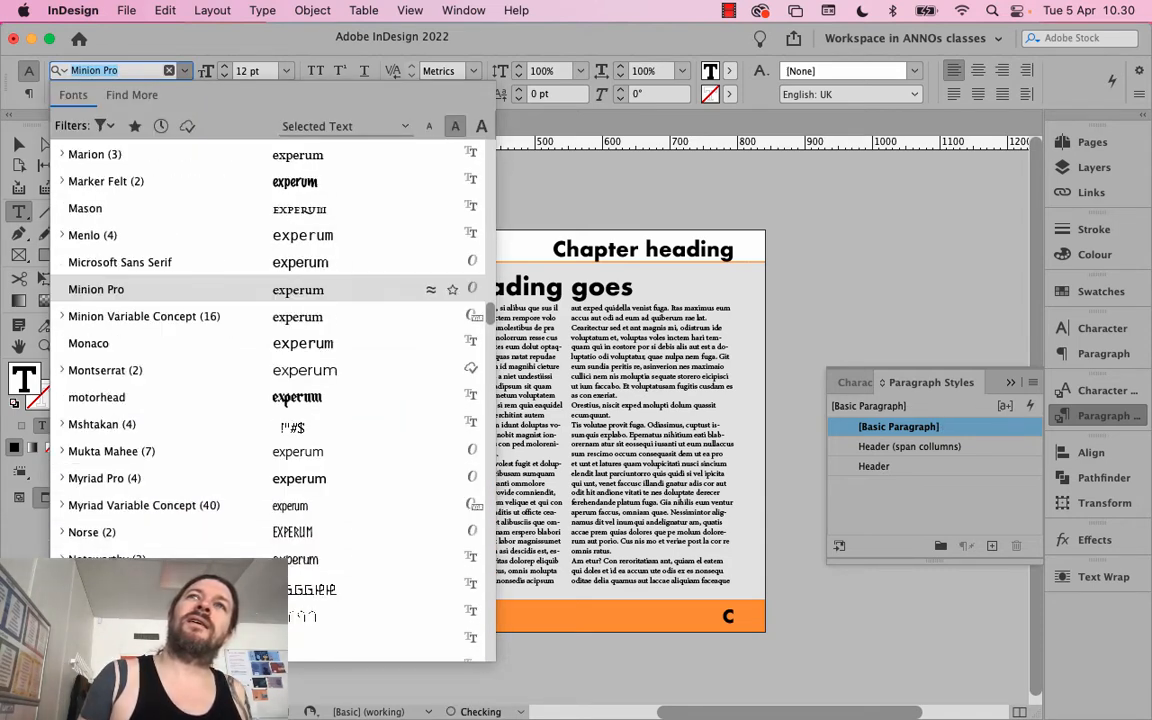
pyautogui.scroll(-10, 150, 408)
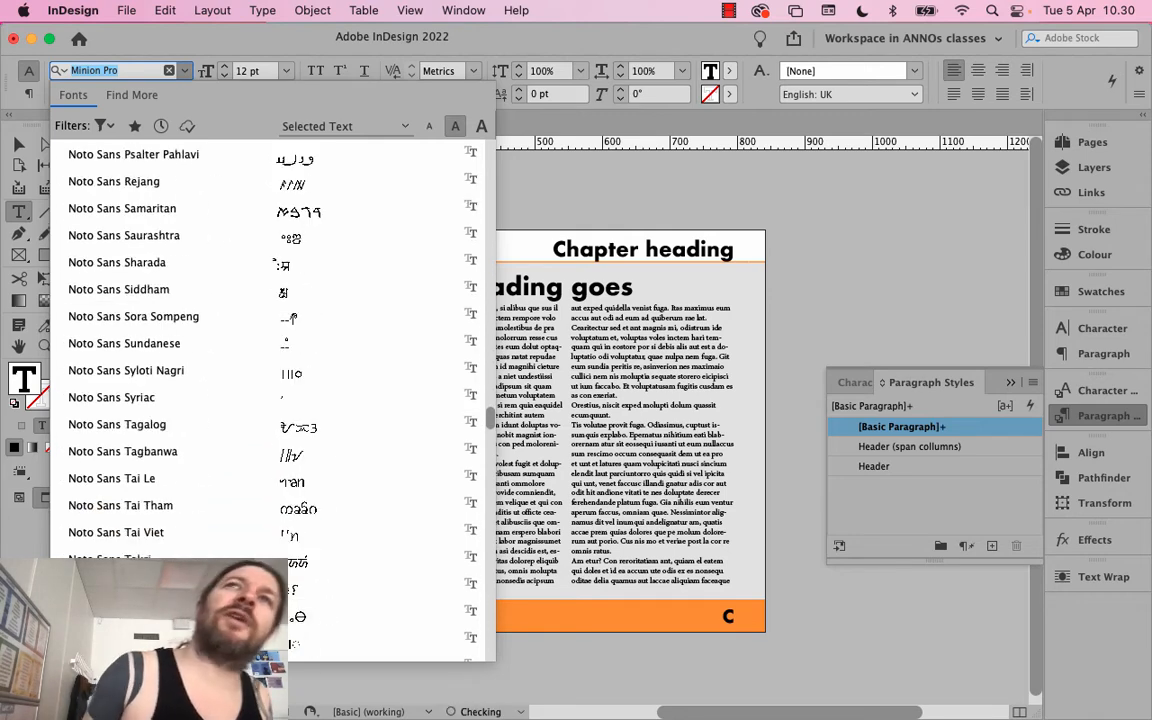
pyautogui.click(150, 405)
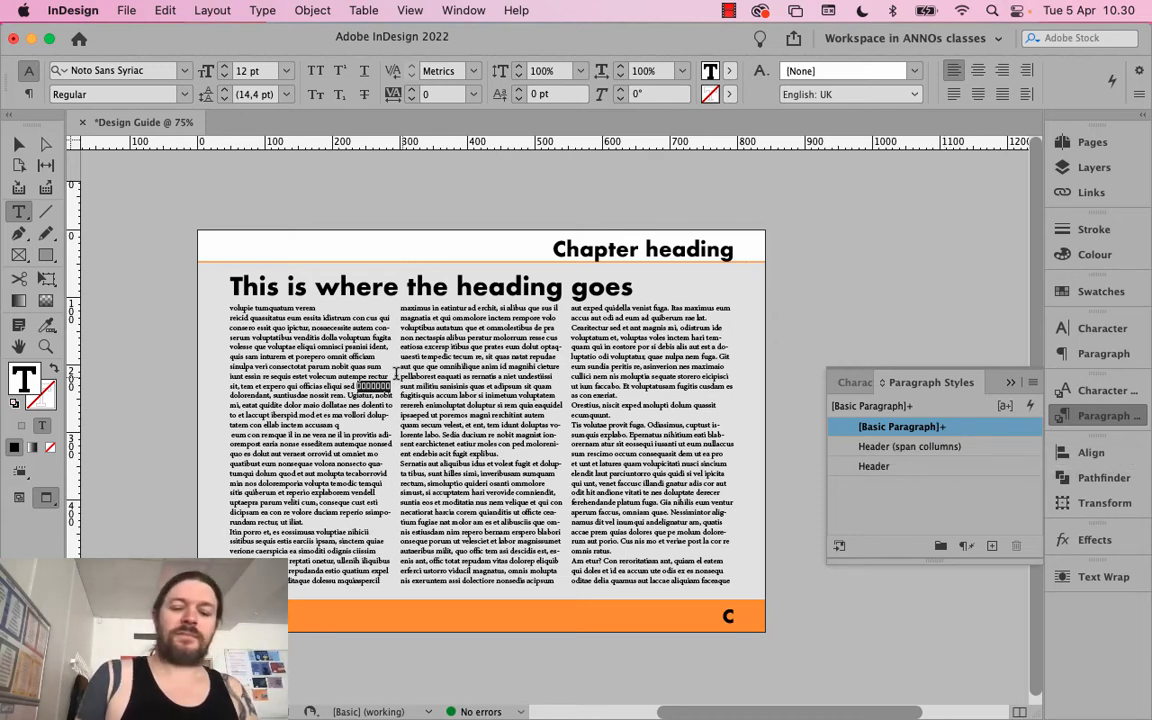
pyautogui.press('super+z')
pyautogui.click(310, 331)
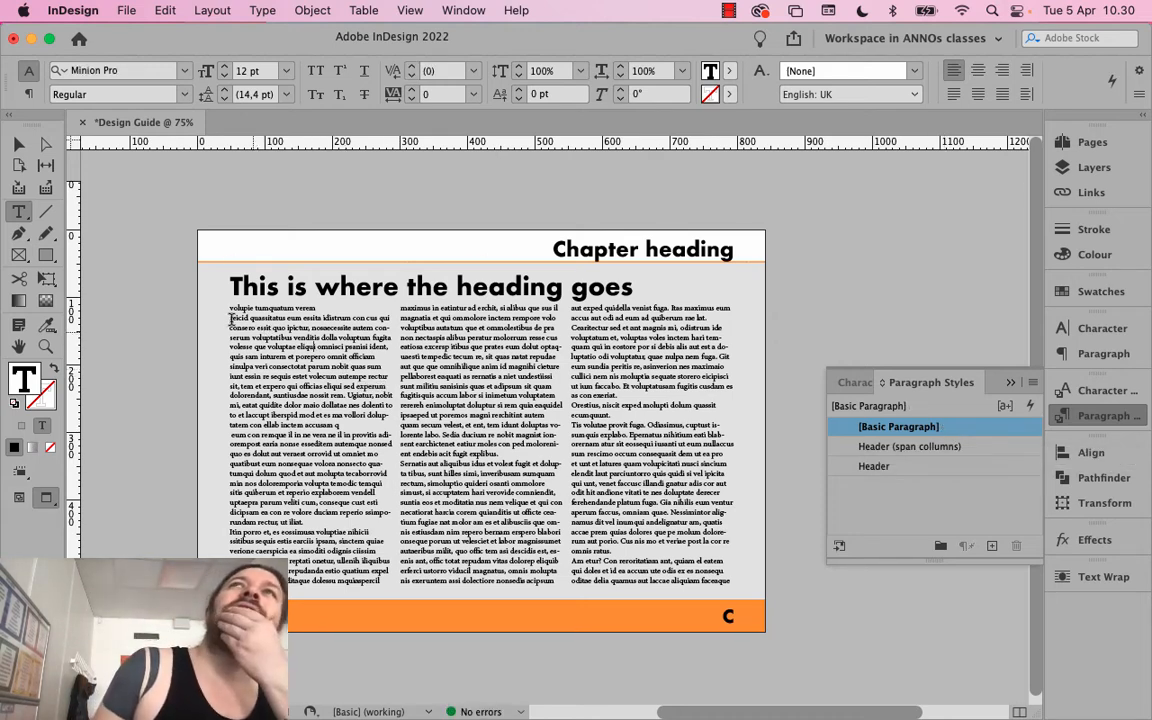
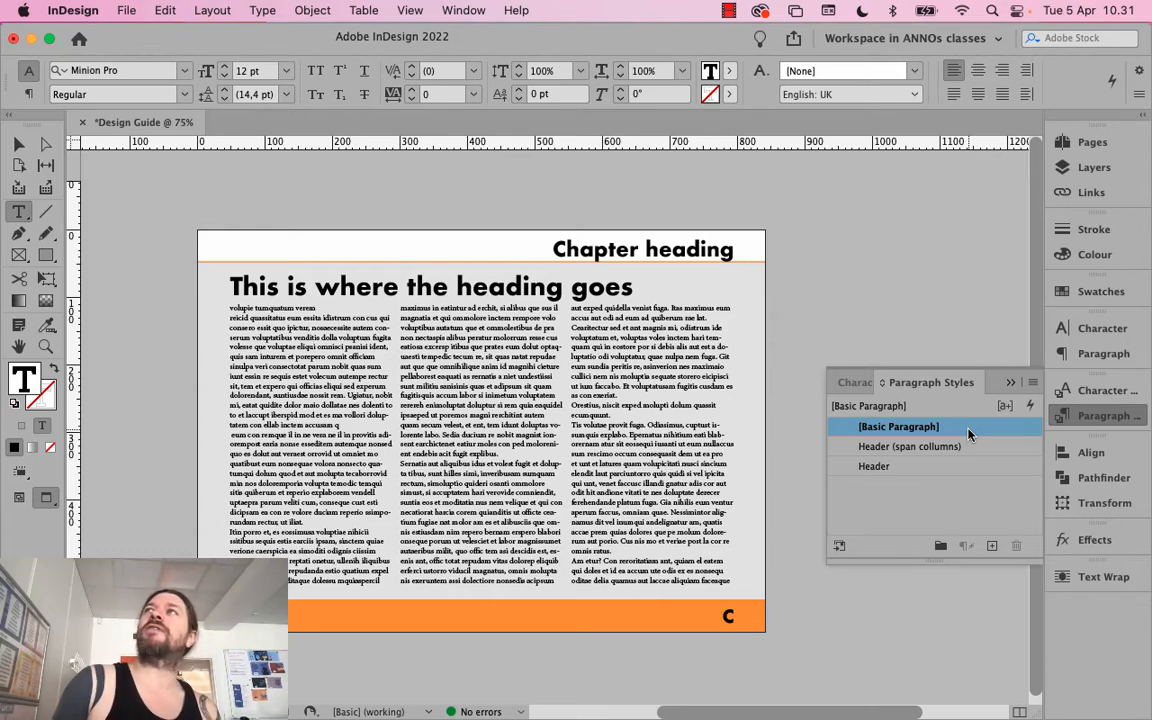
# Edit the [Basic Paragraph] style to use Optima Regular at 11 pt
pyautogui.rightClick(968, 432)
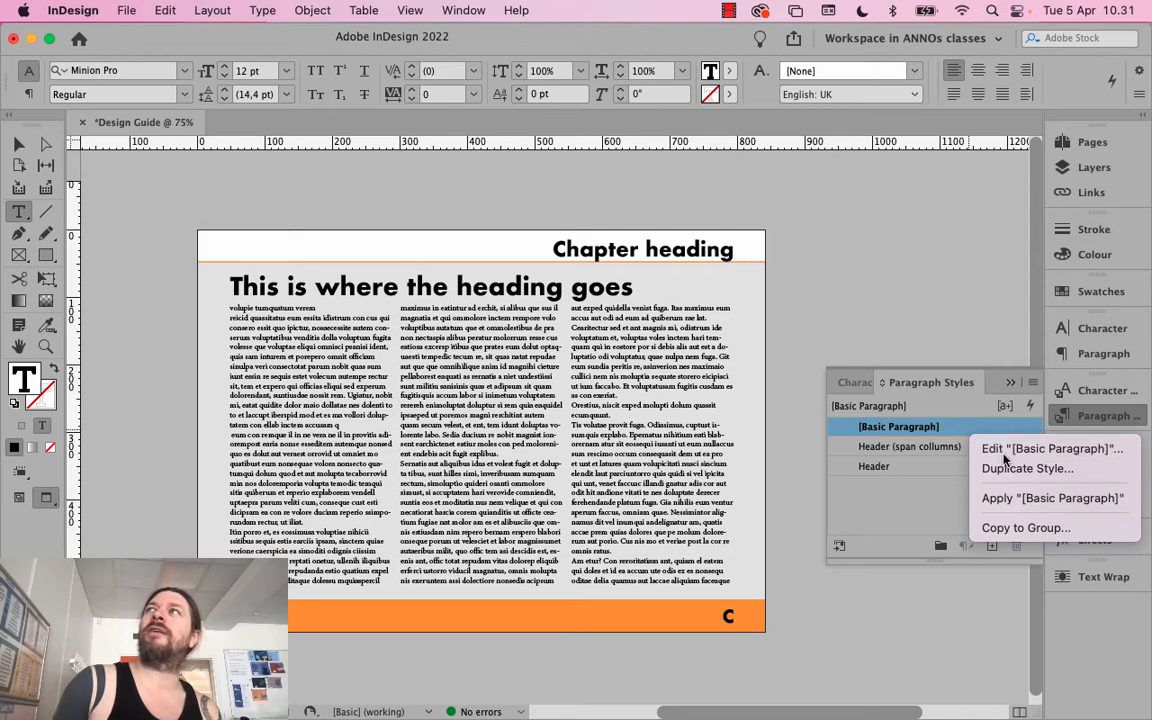
pyautogui.click(1010, 450)
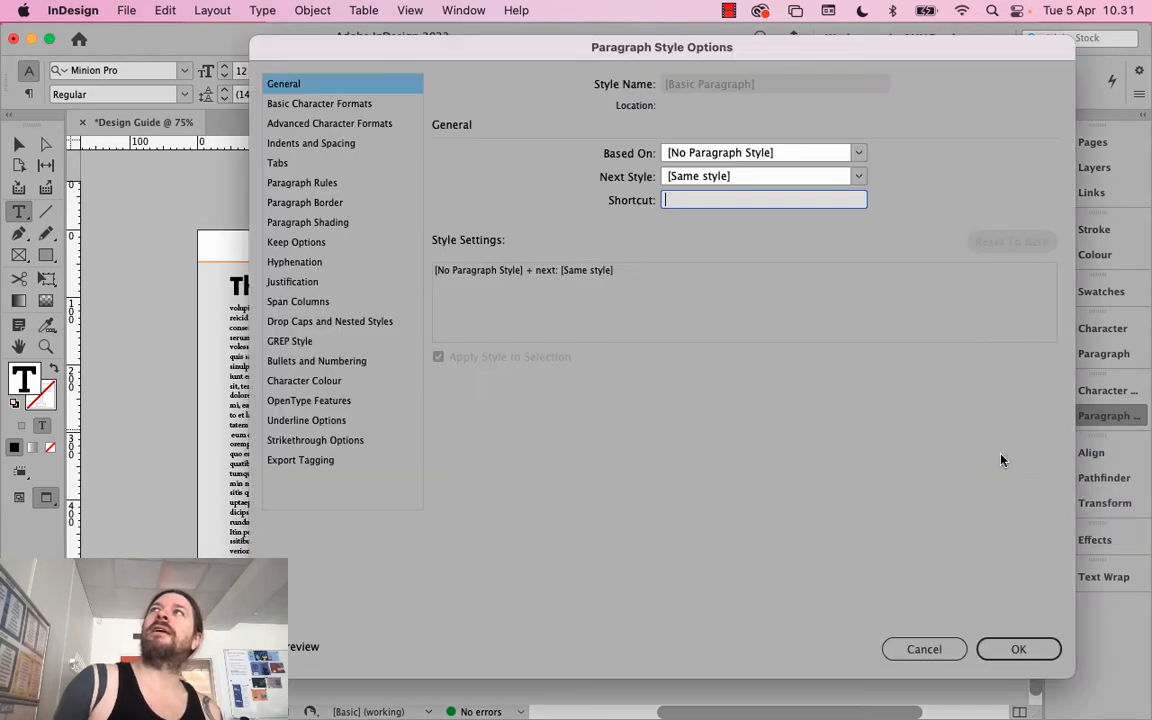
pyautogui.click(330, 104)
pyautogui.press('Tab')
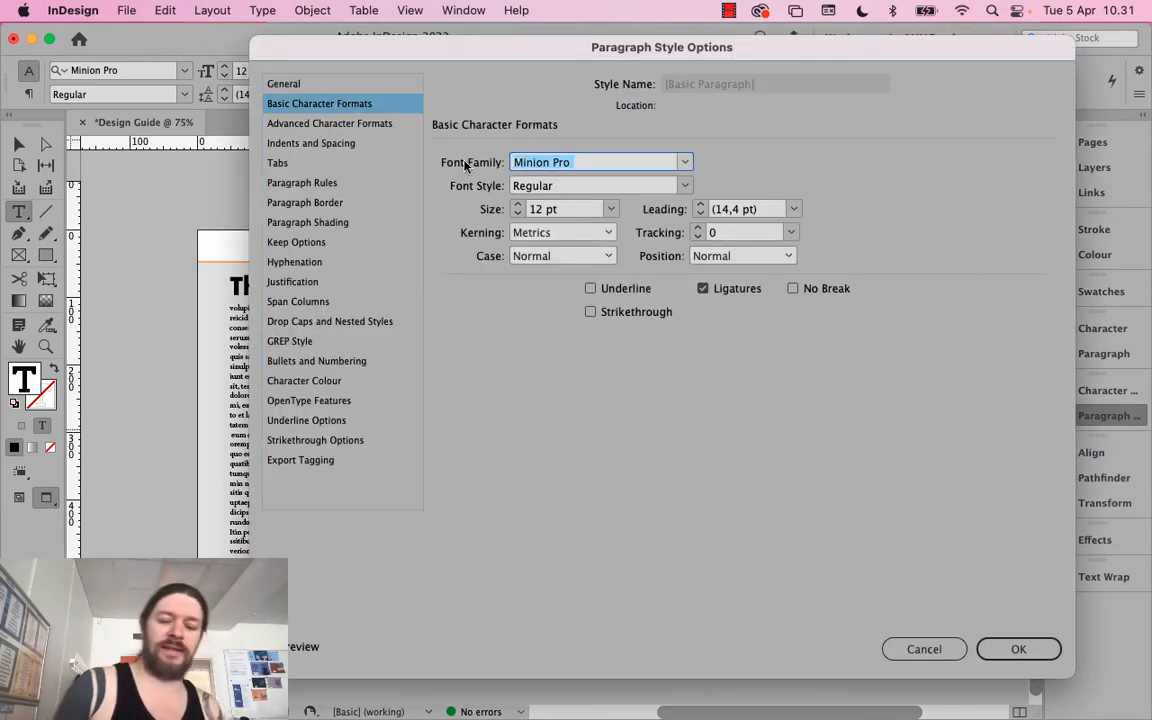
pyautogui.write('Optima')
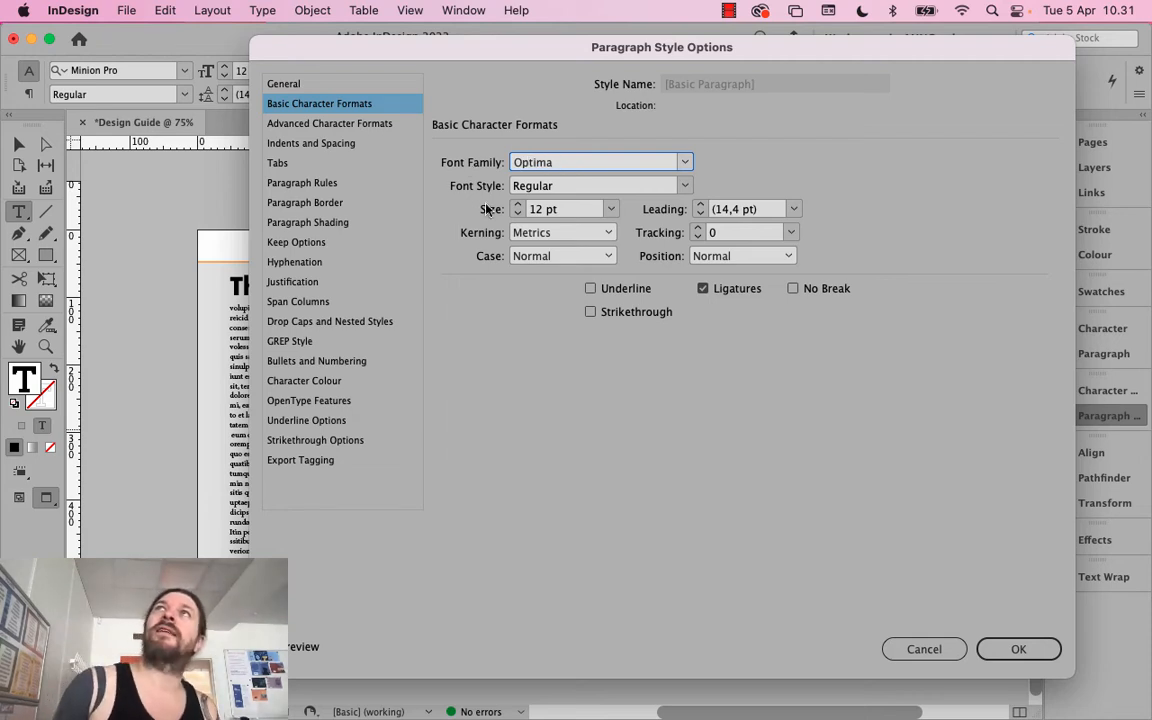
pyautogui.click(540, 209)
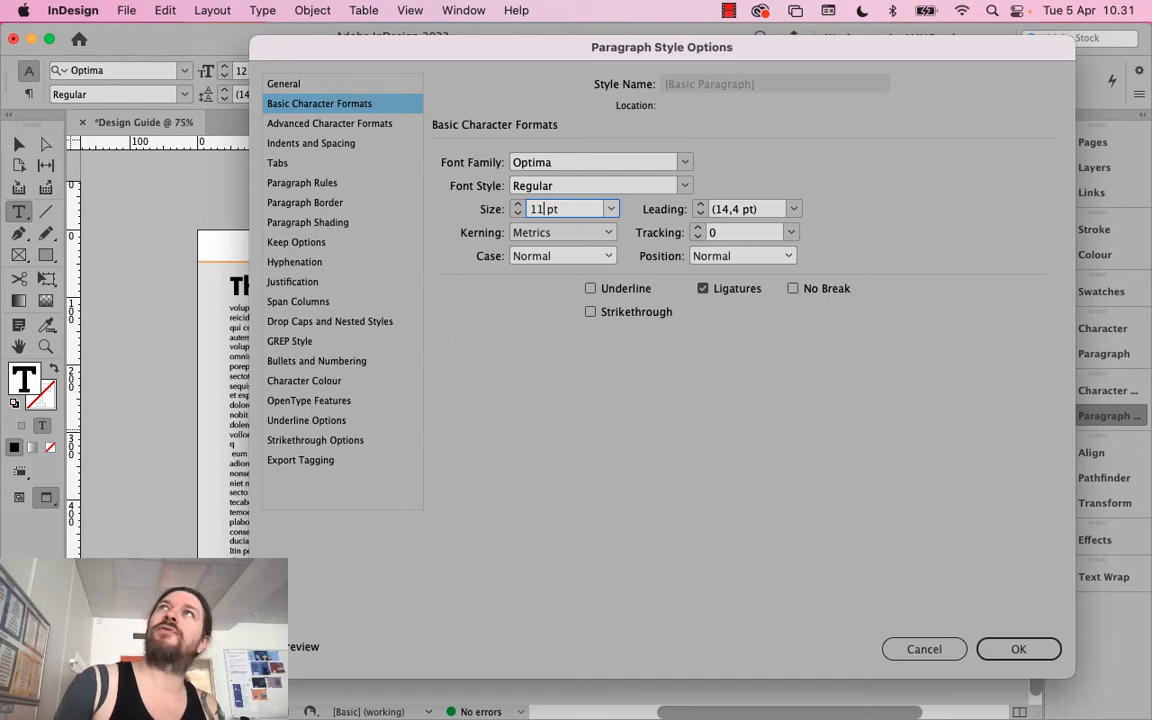
pyautogui.click(1017, 649)
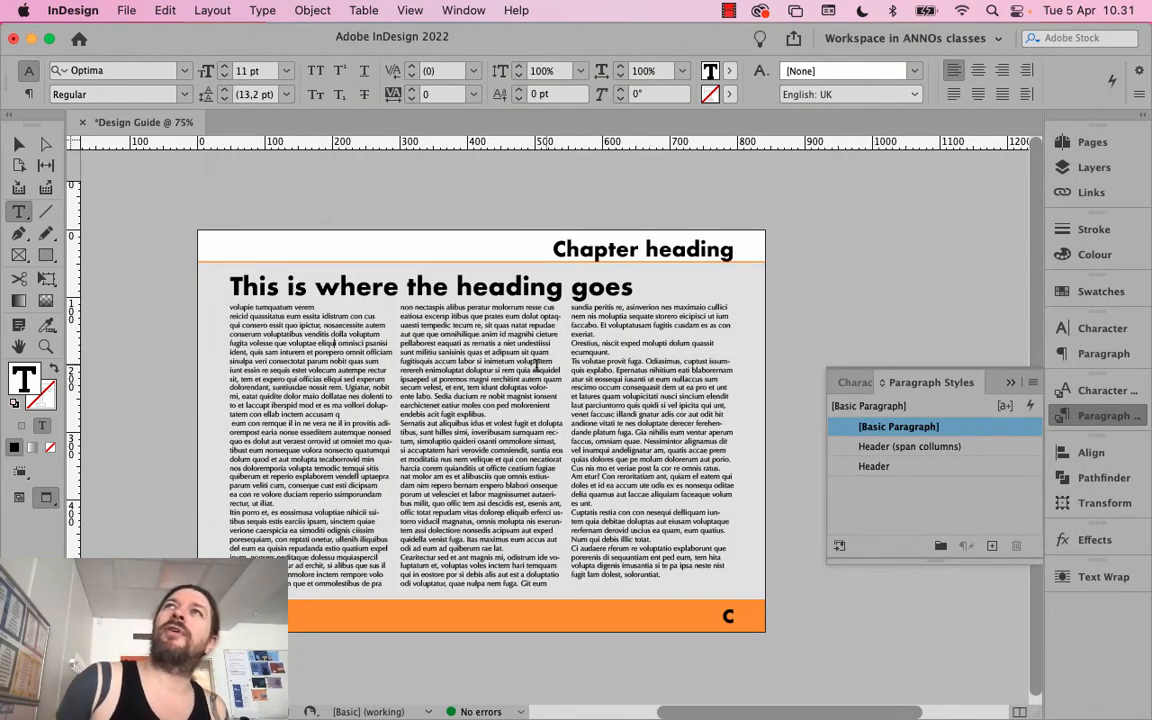
# Examine the first column's body text up close, and compare the style and font of the large heading with the body text
pyautogui.click(46, 346)
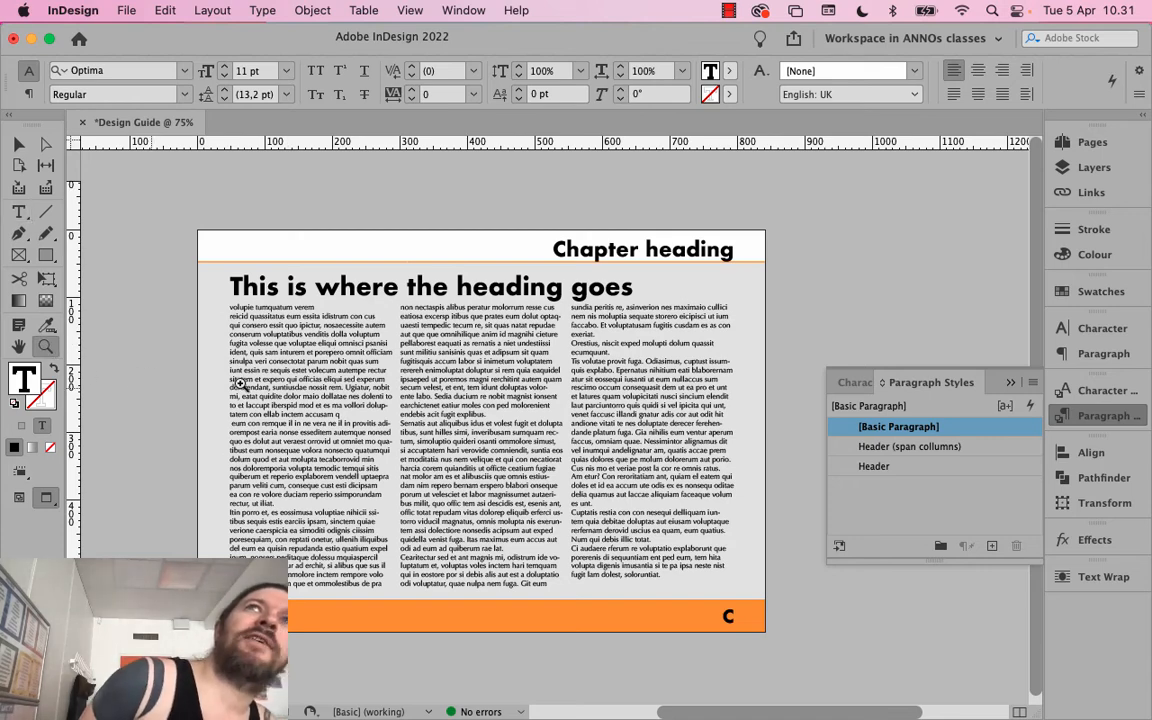
pyautogui.moveTo(221, 335); pyautogui.dragTo(385, 398)
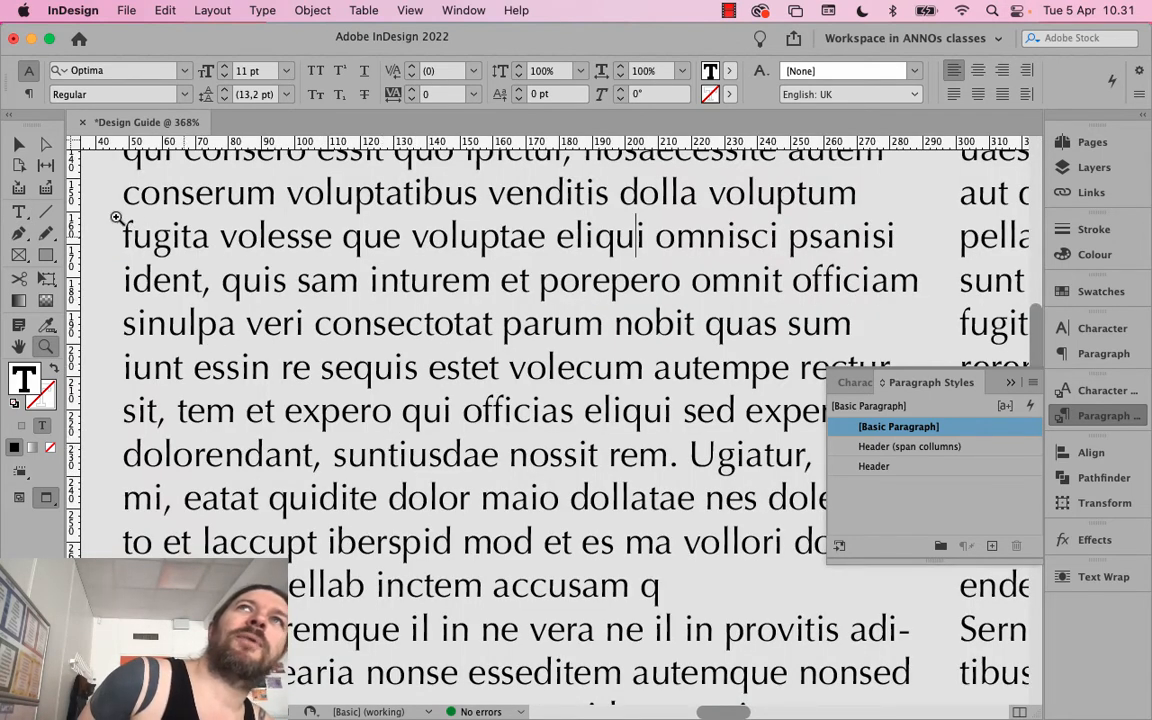
pyautogui.click(24, 212)
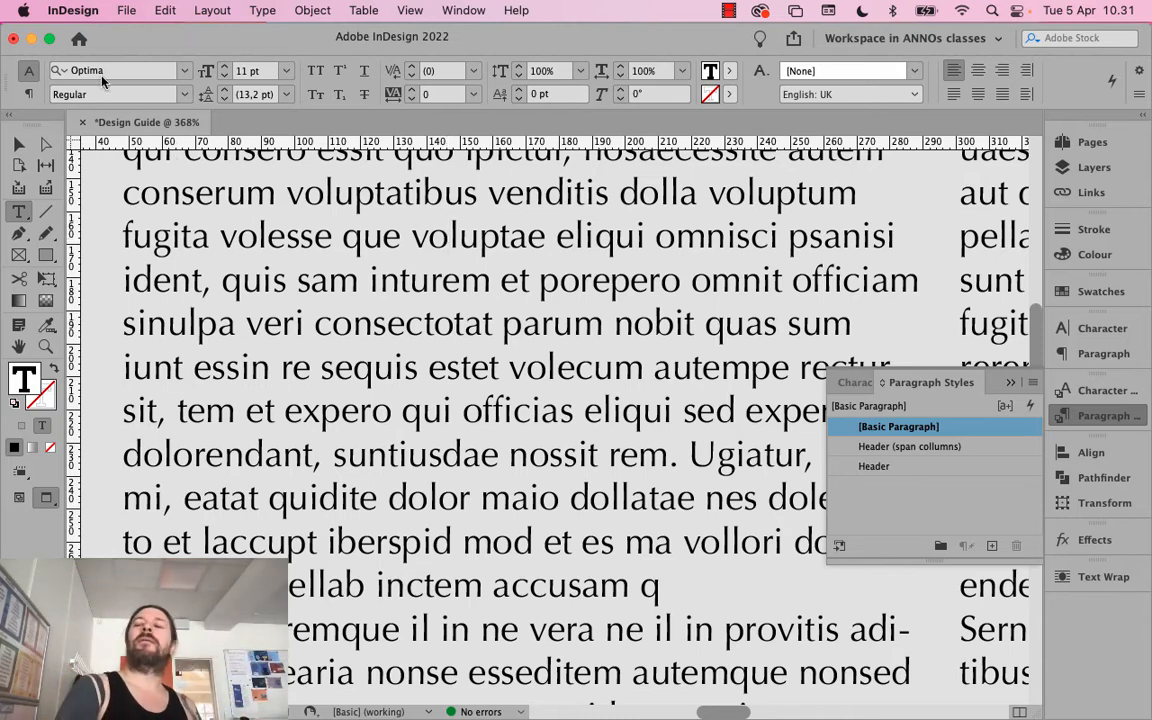
pyautogui.press('super+0')
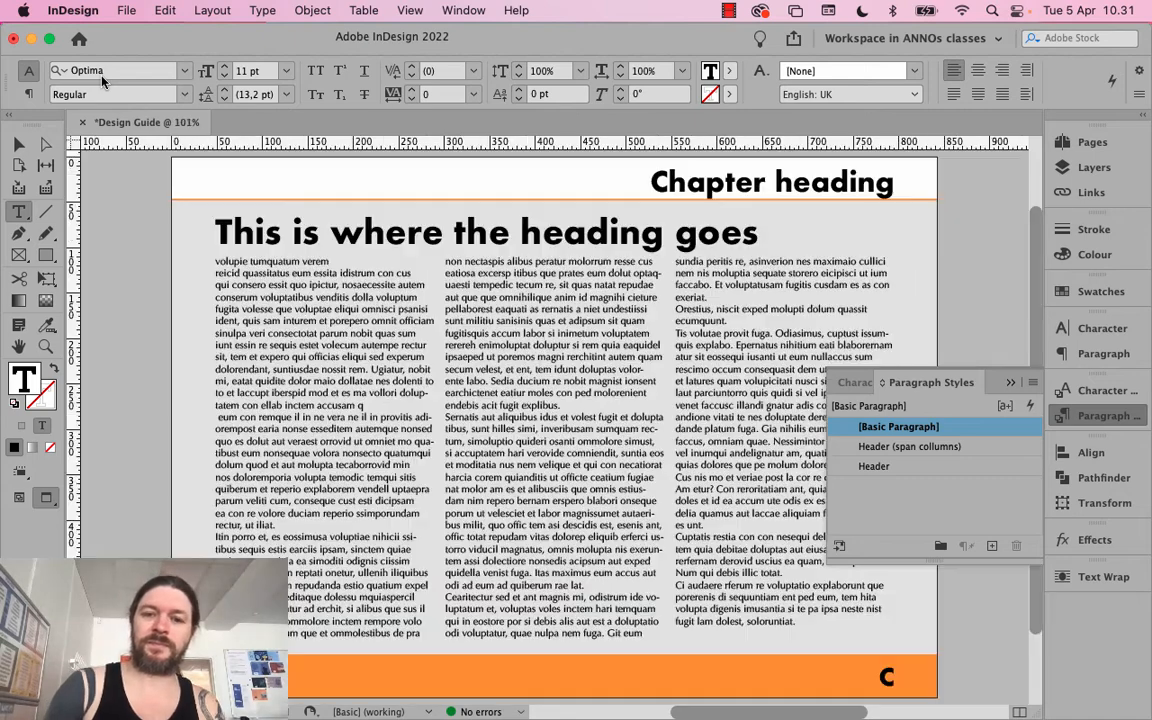
pyautogui.click(255, 231)
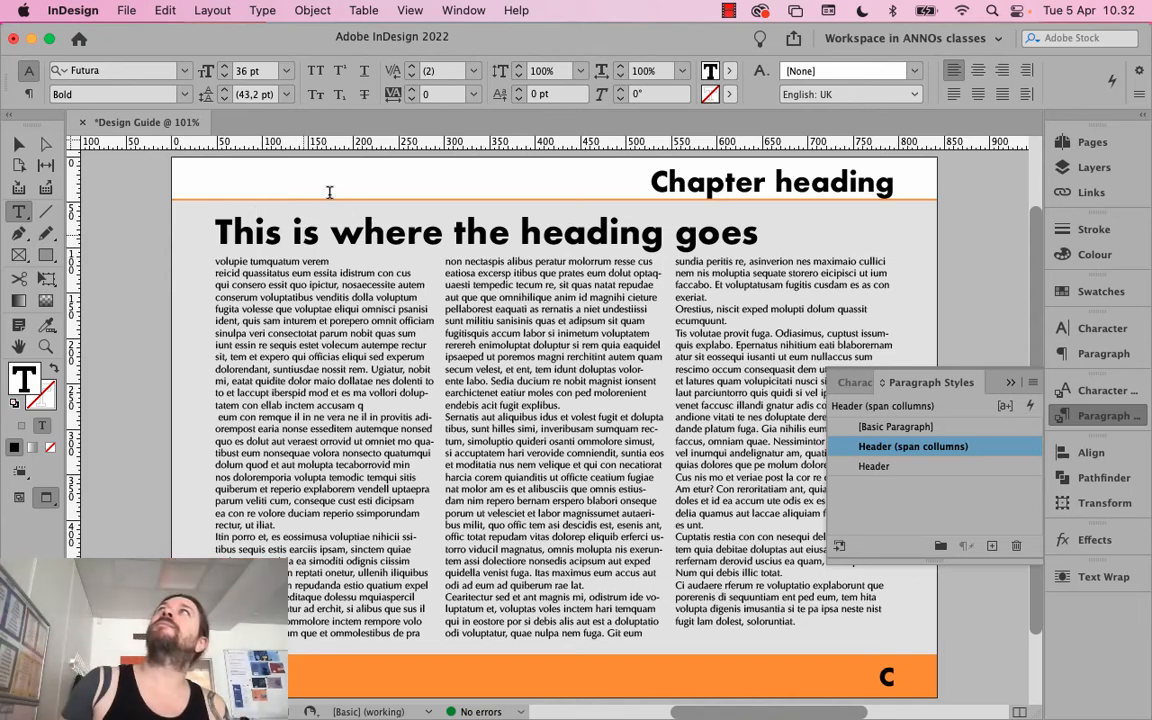
pyautogui.click(362, 287)
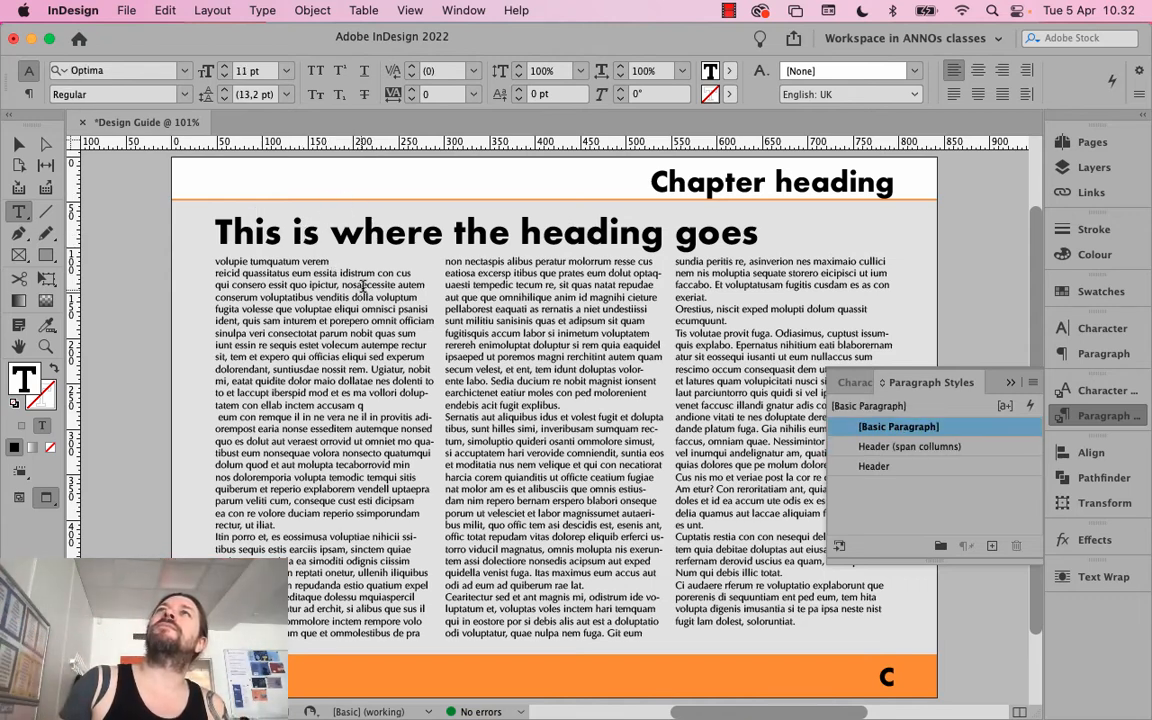
# Set the first body line "volupie tumquatum verem" in Futura Bold
pyautogui.tripleClick(310, 258)
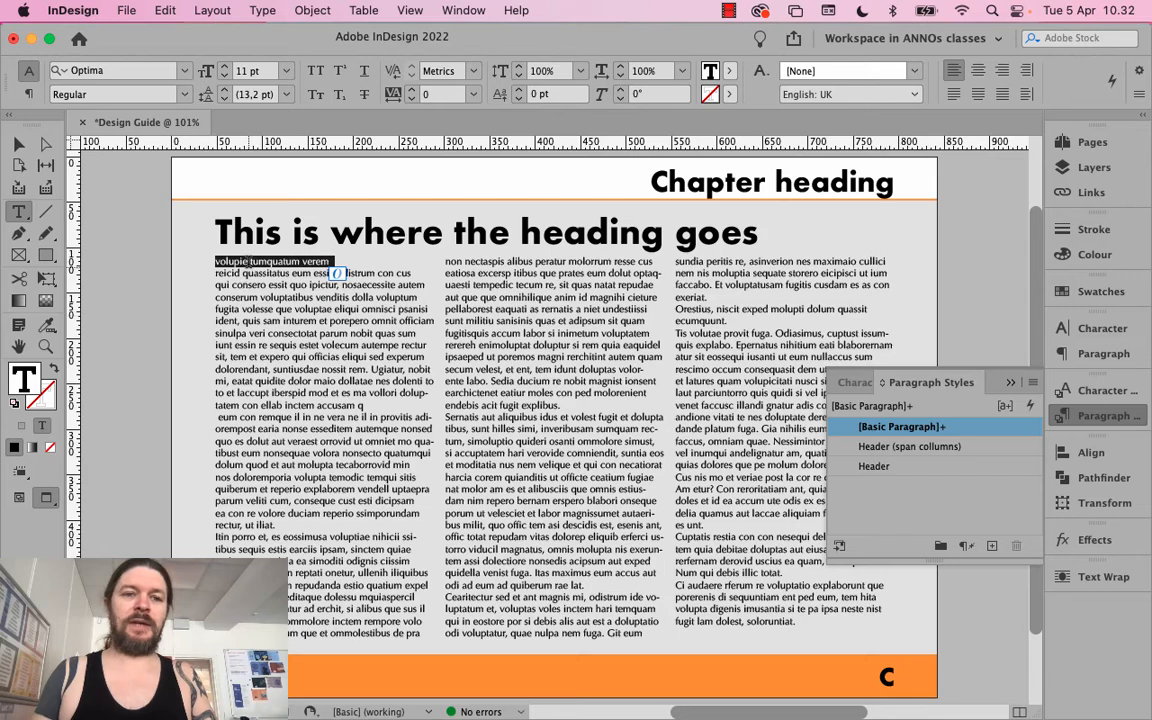
pyautogui.click(126, 71)
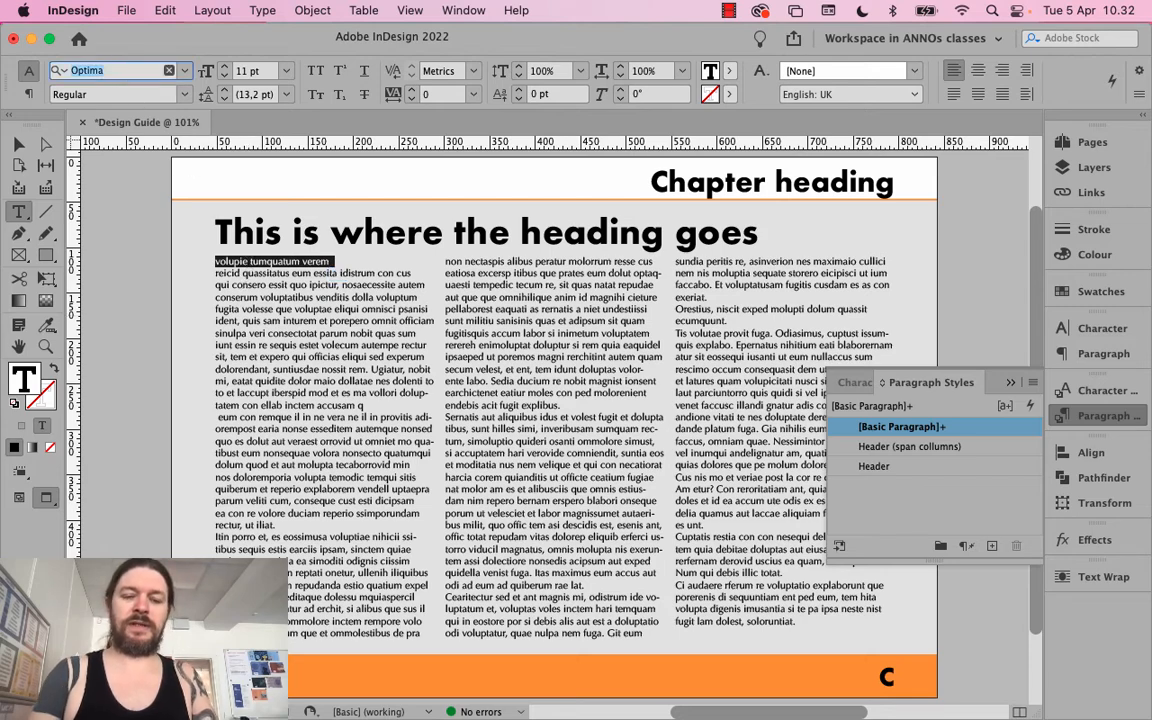
pyautogui.write('futura')
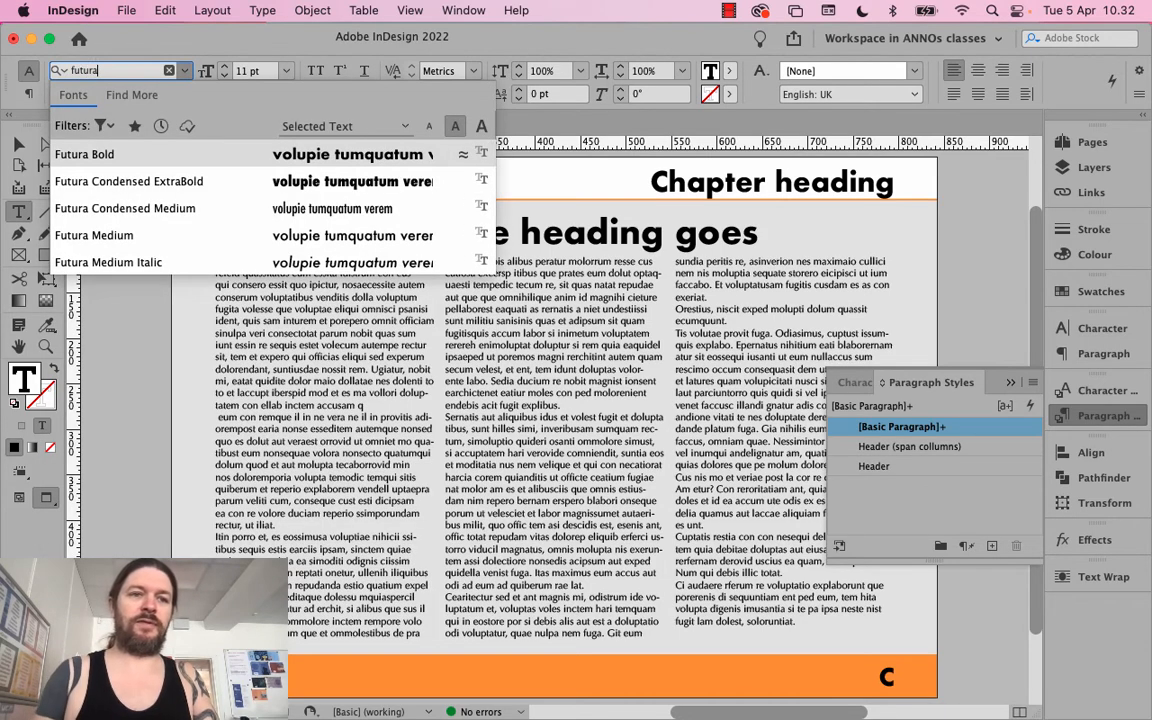
pyautogui.click(150, 157)
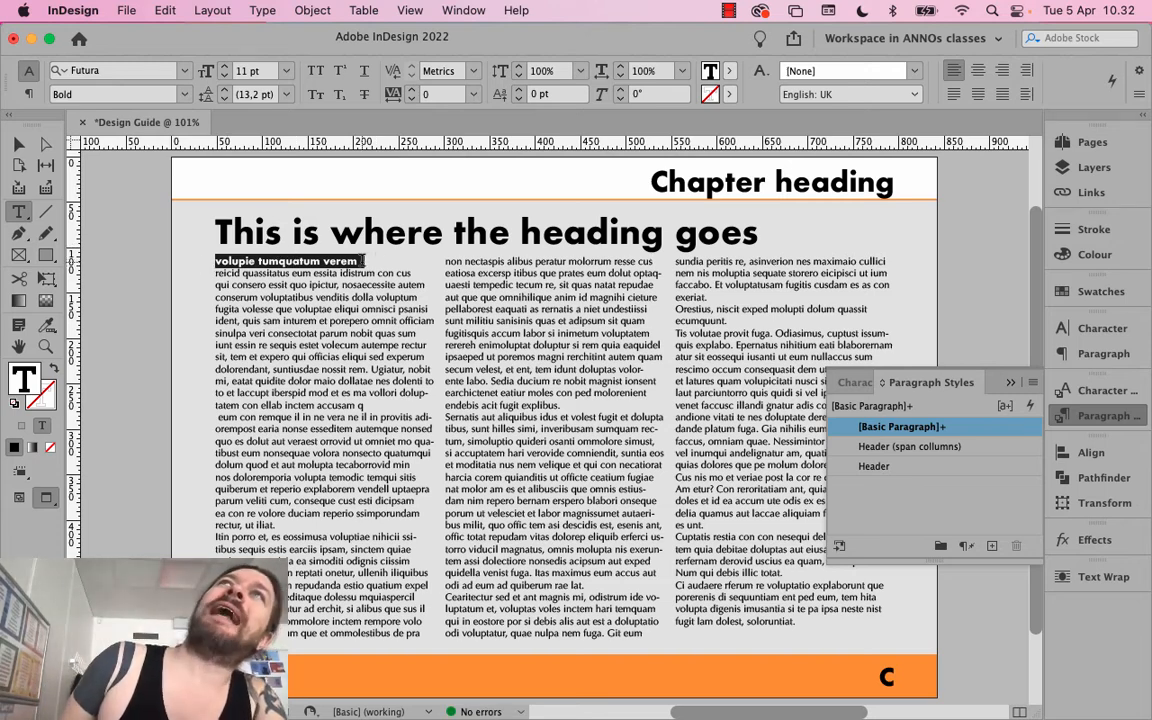
# Increase the font size of the line "volupie tumquatum verem" to 18 pt
pyautogui.click(225, 66)
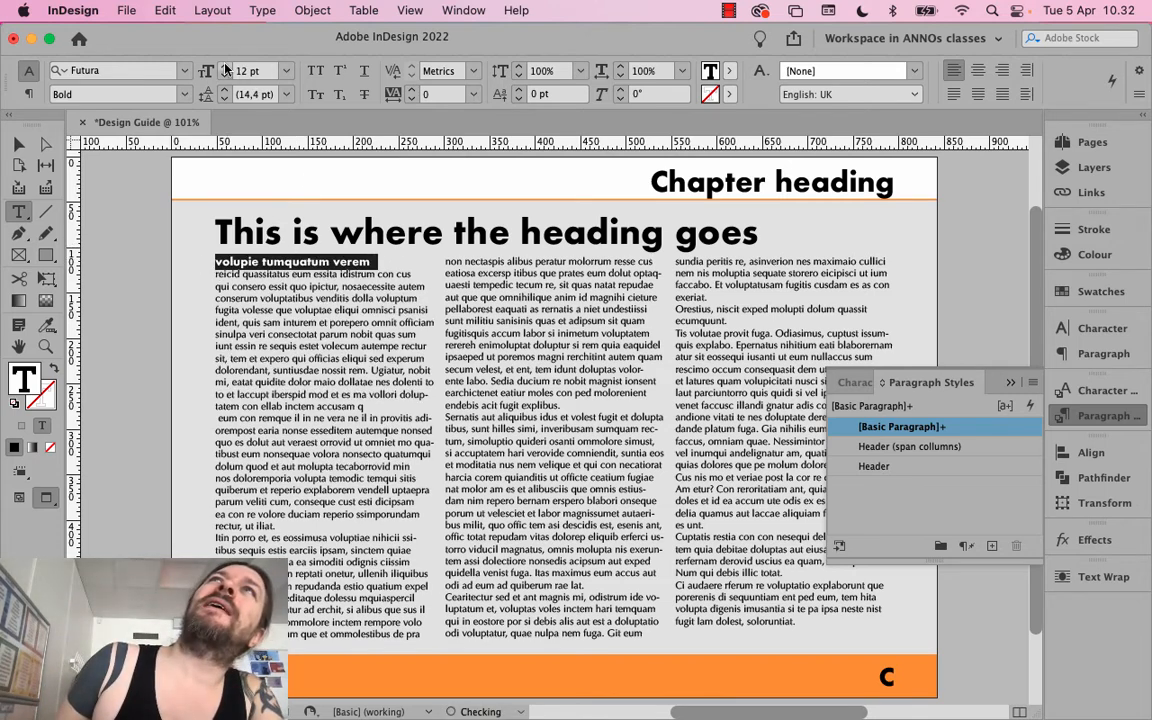
pyautogui.click(225, 66)
pyautogui.click(225, 66)
pyautogui.click(225, 66)
pyautogui.click(225, 66)
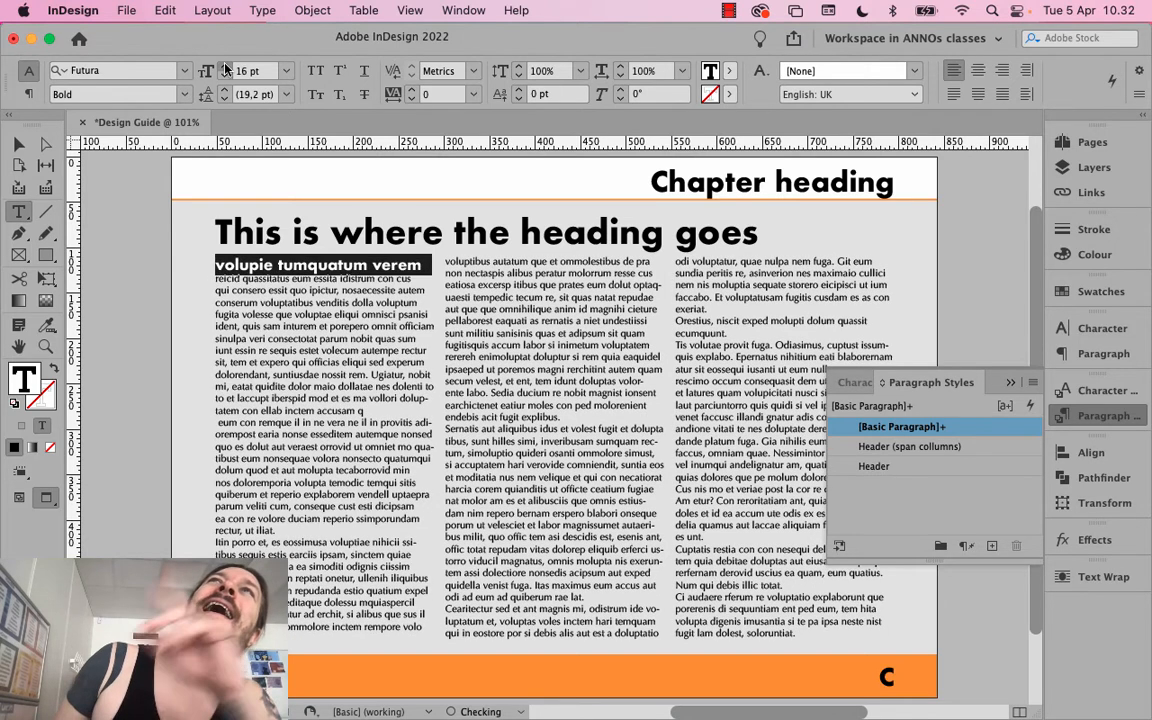
pyautogui.click(225, 66)
pyautogui.click(225, 66)
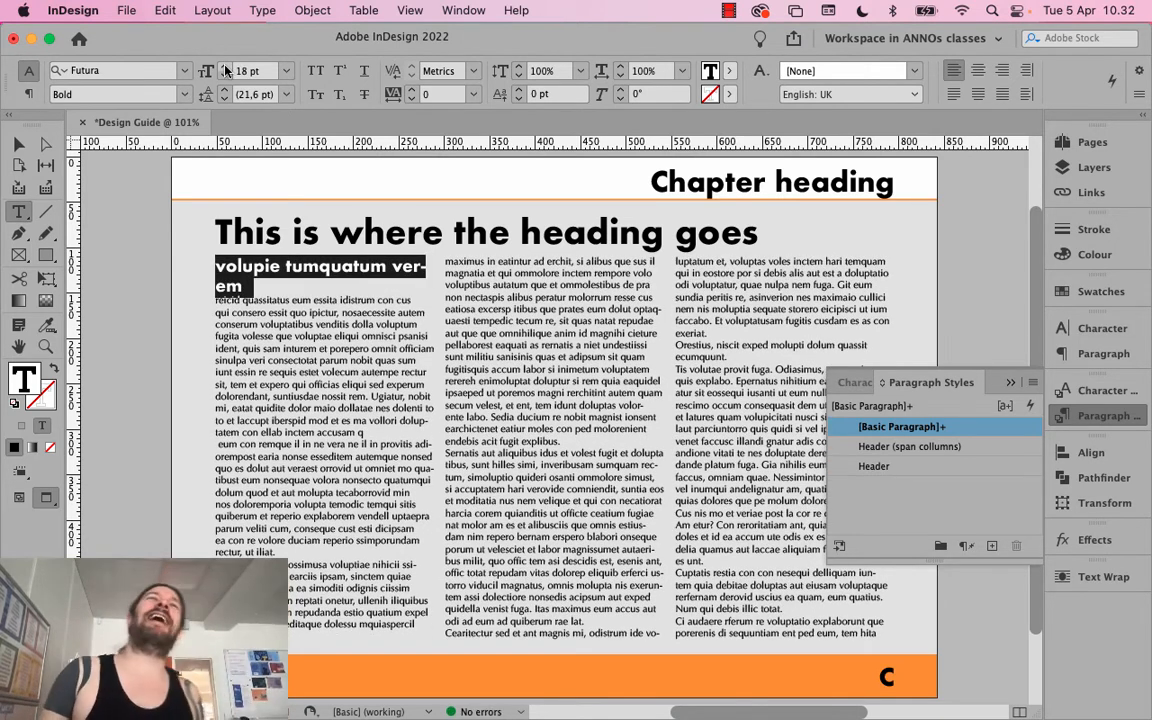
# Set the words "volupie tumquatum verem" beneath the main heading to 12 pt and leave the text cursor in that line
pyautogui.click(316, 228)
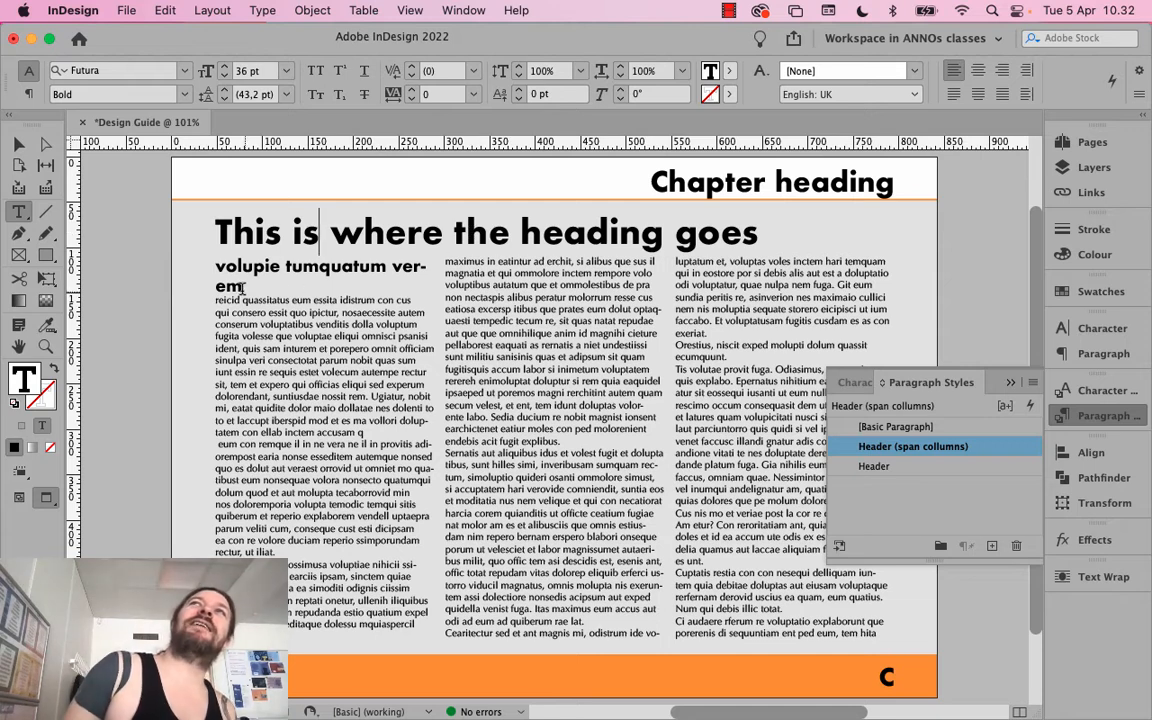
pyautogui.tripleClick(207, 265)
pyautogui.click(243, 284)
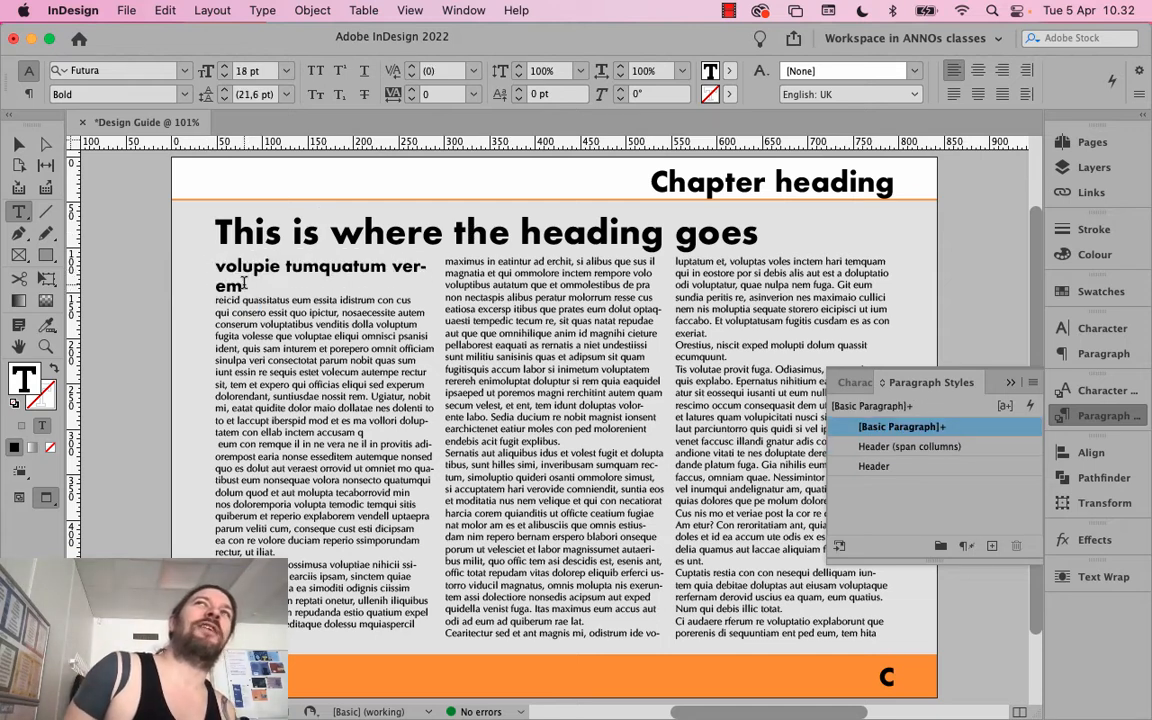
pyautogui.moveTo(243, 284); pyautogui.dragTo(191, 238)
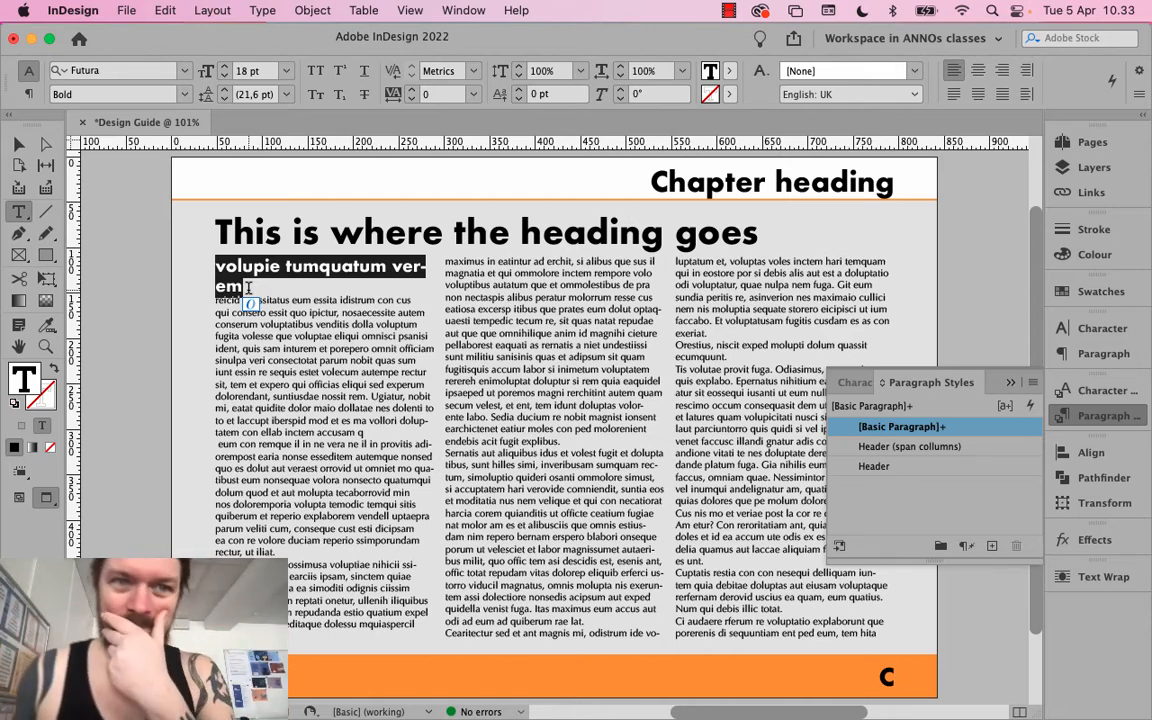
pyautogui.click(222, 69)
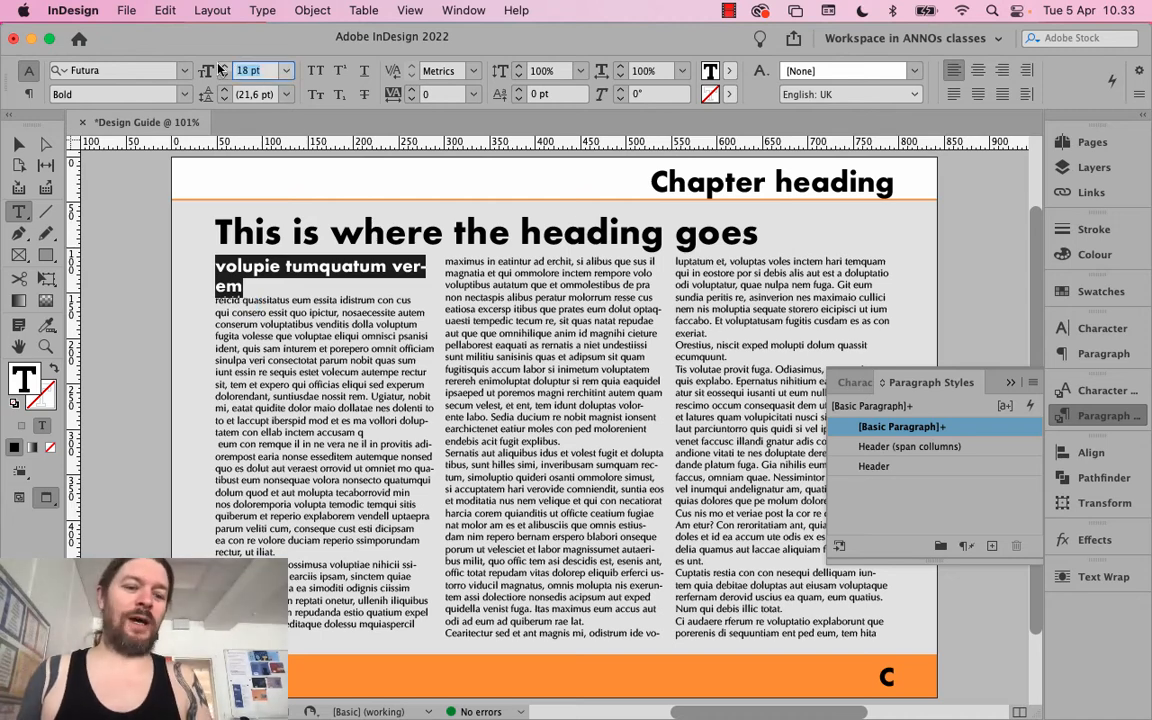
pyautogui.write('12')
pyautogui.press('Return')
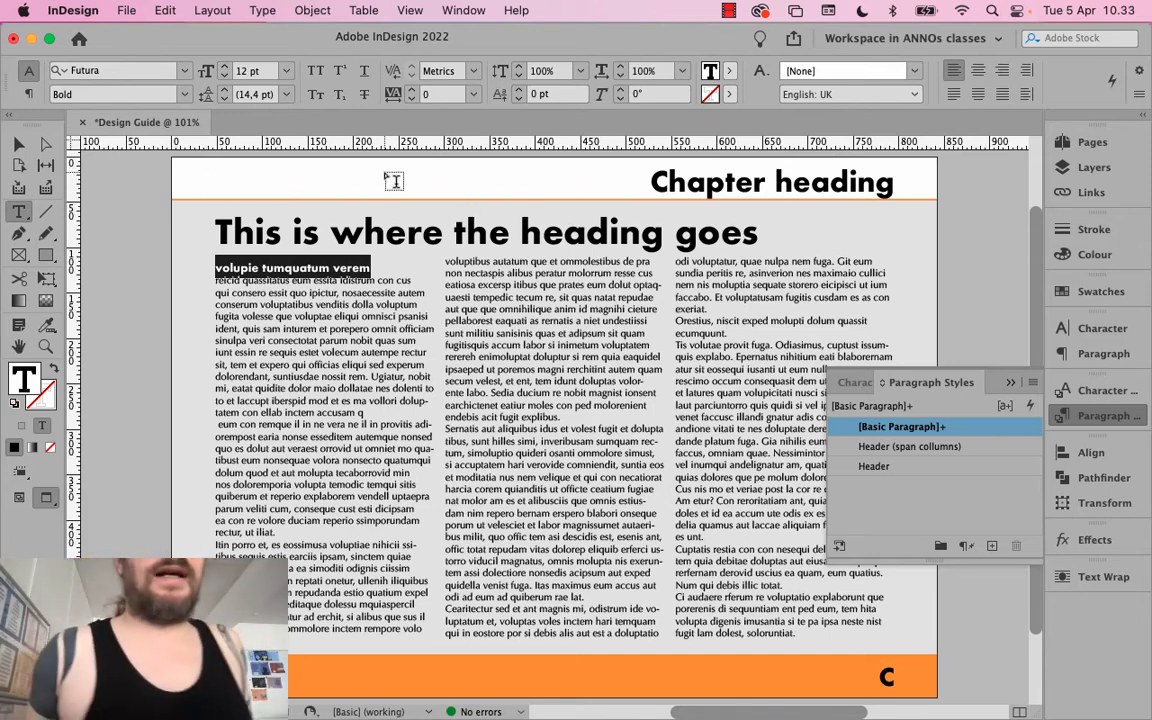
pyautogui.tripleClick(351, 265)
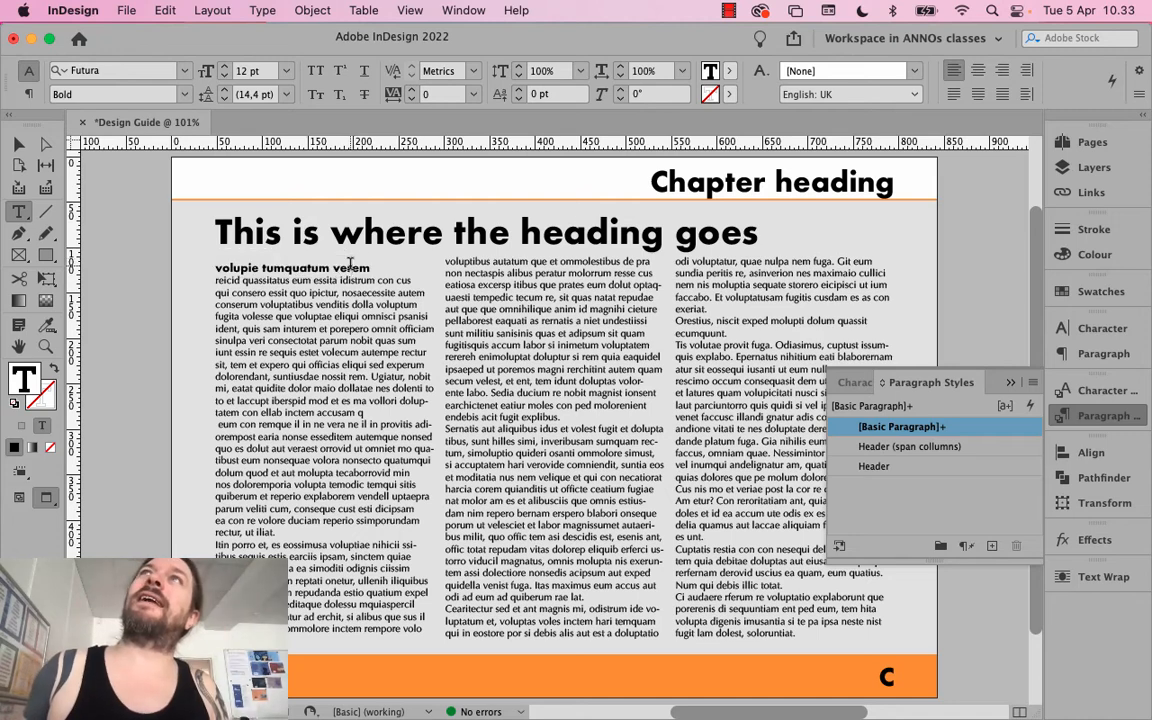
pyautogui.doubleClick(351, 265)
pyautogui.click(352, 265)
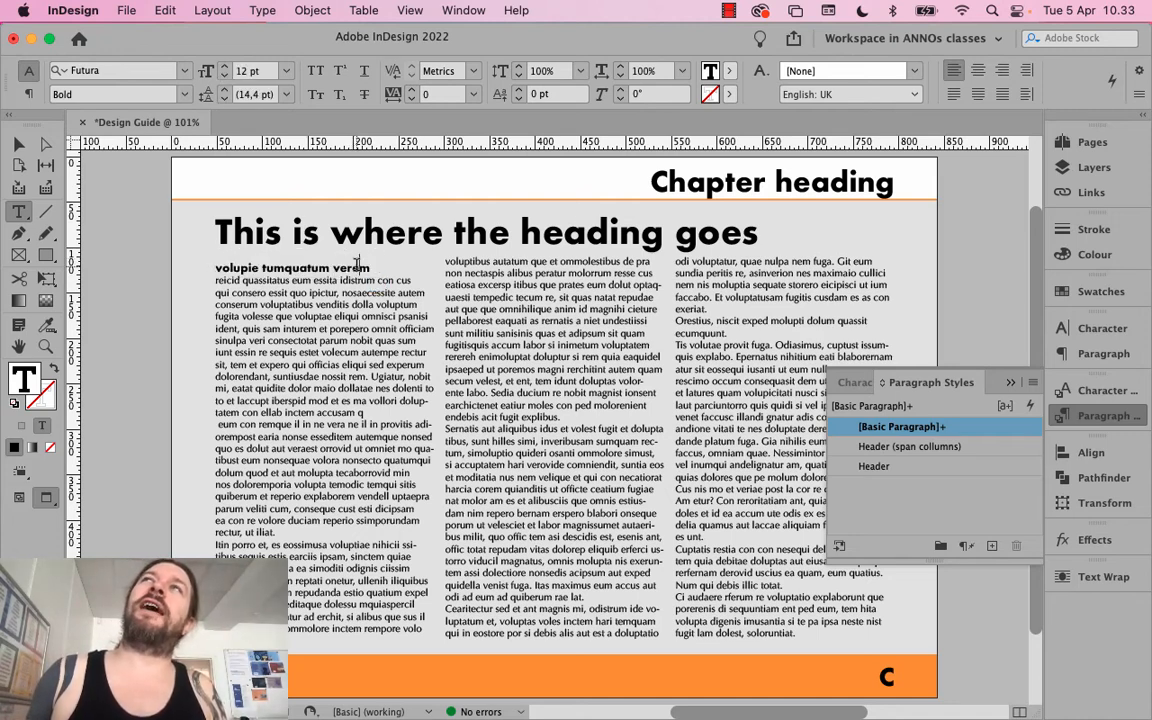
pyautogui.tripleClick(355, 264)
pyautogui.click(358, 264)
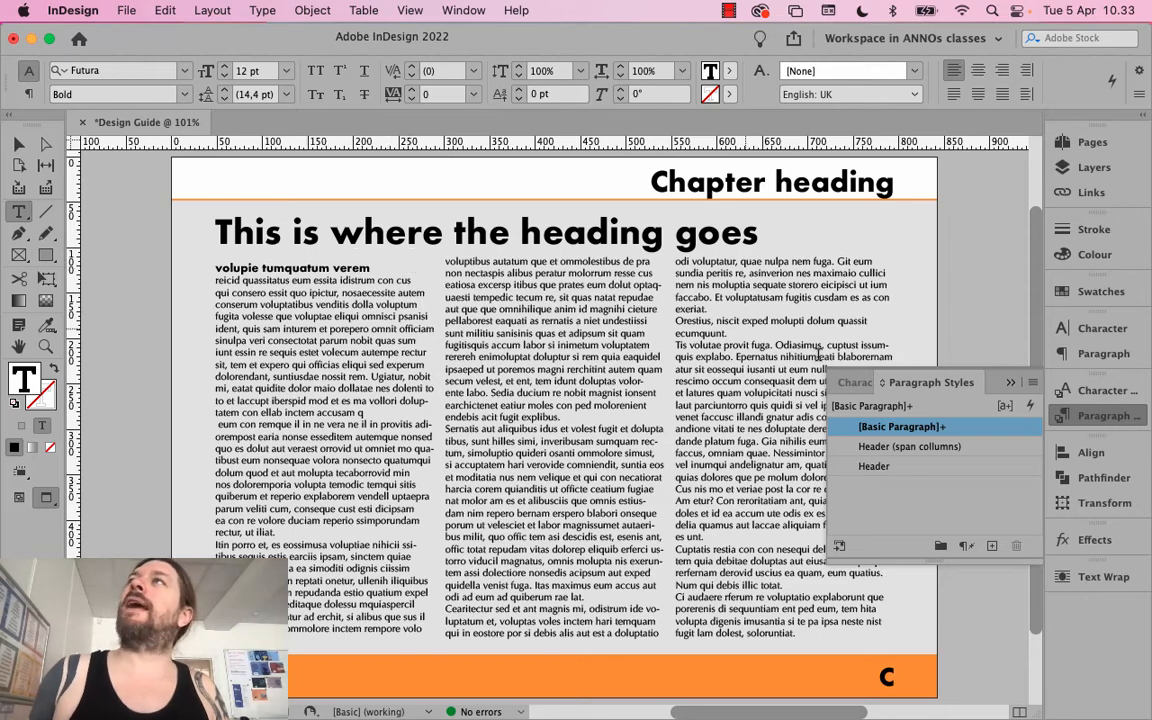
# Set the kerning of the line "volupie tumquatum verem" to Optical
pyautogui.click(1032, 382)
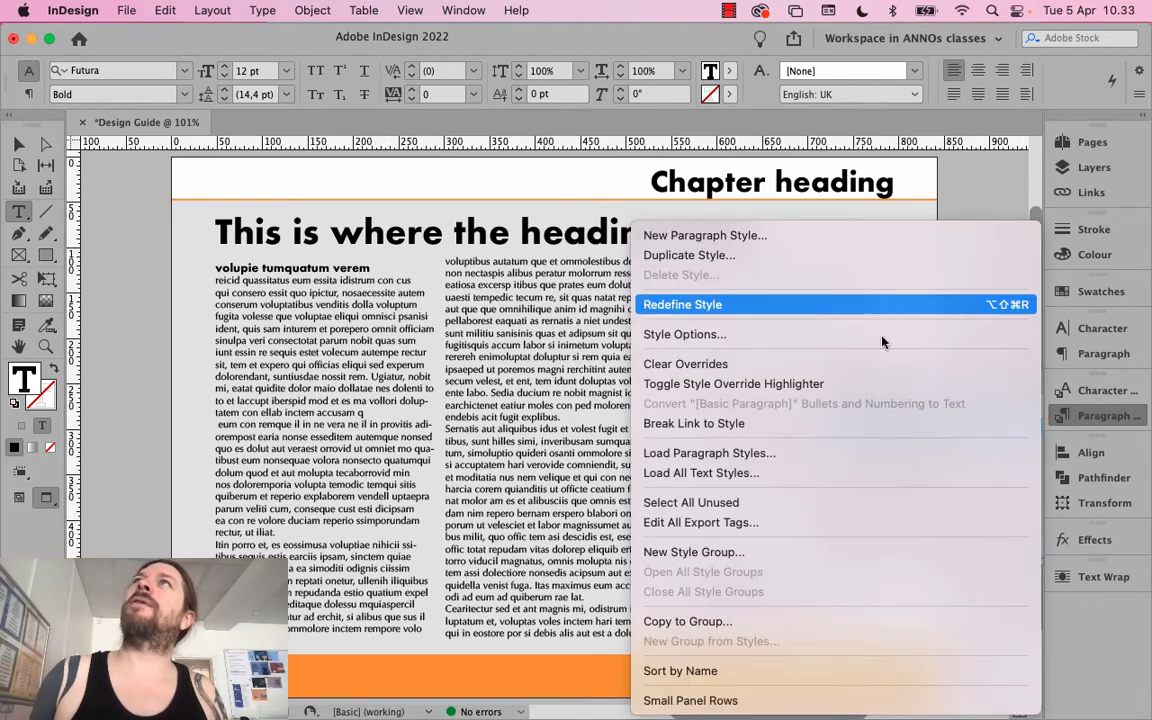
pyautogui.click(303, 258)
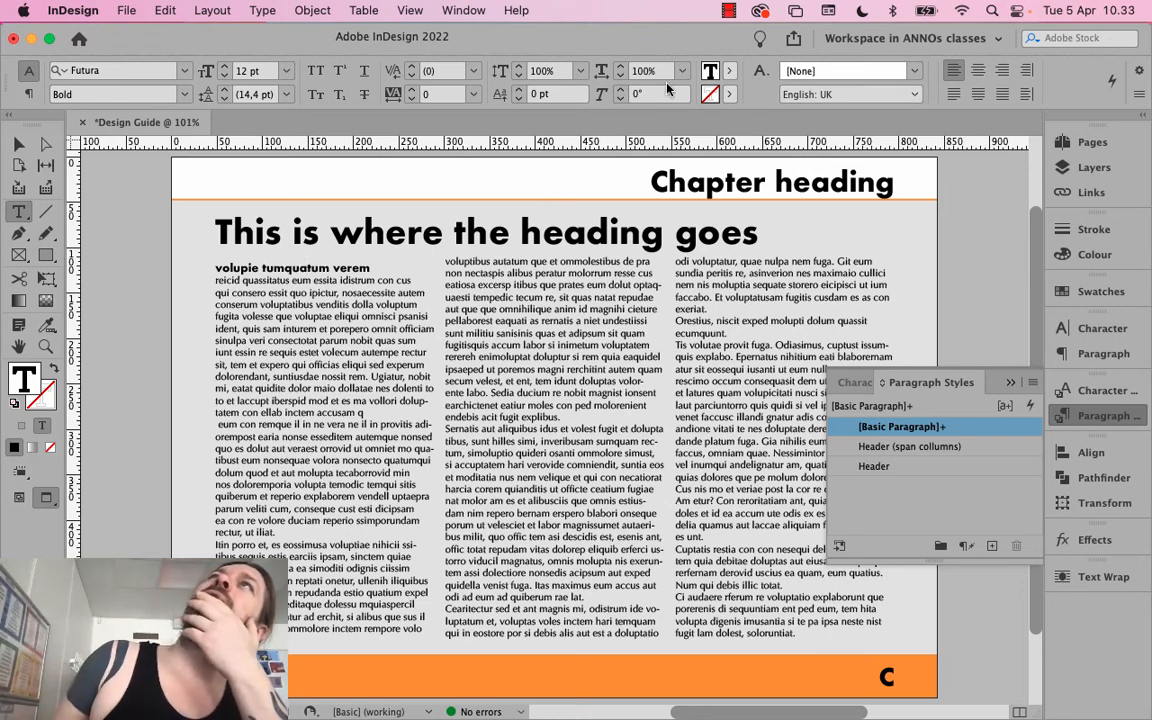
pyautogui.tripleClick(274, 268)
pyautogui.click(476, 70)
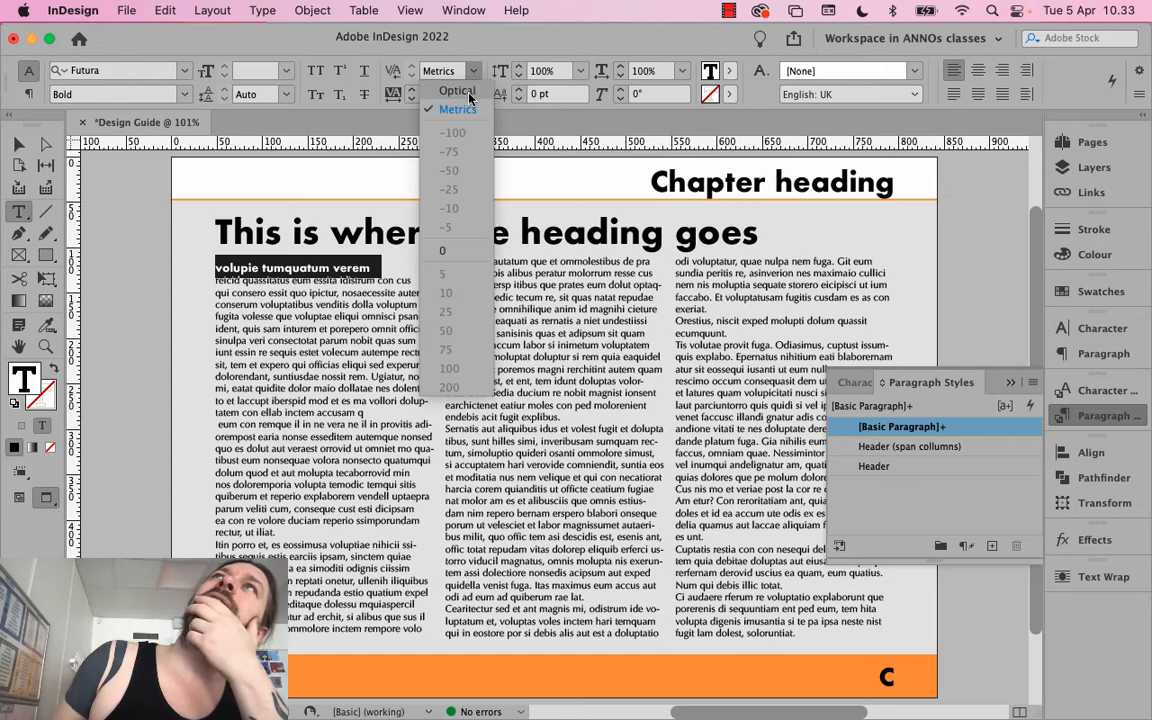
pyautogui.click(420, 86)
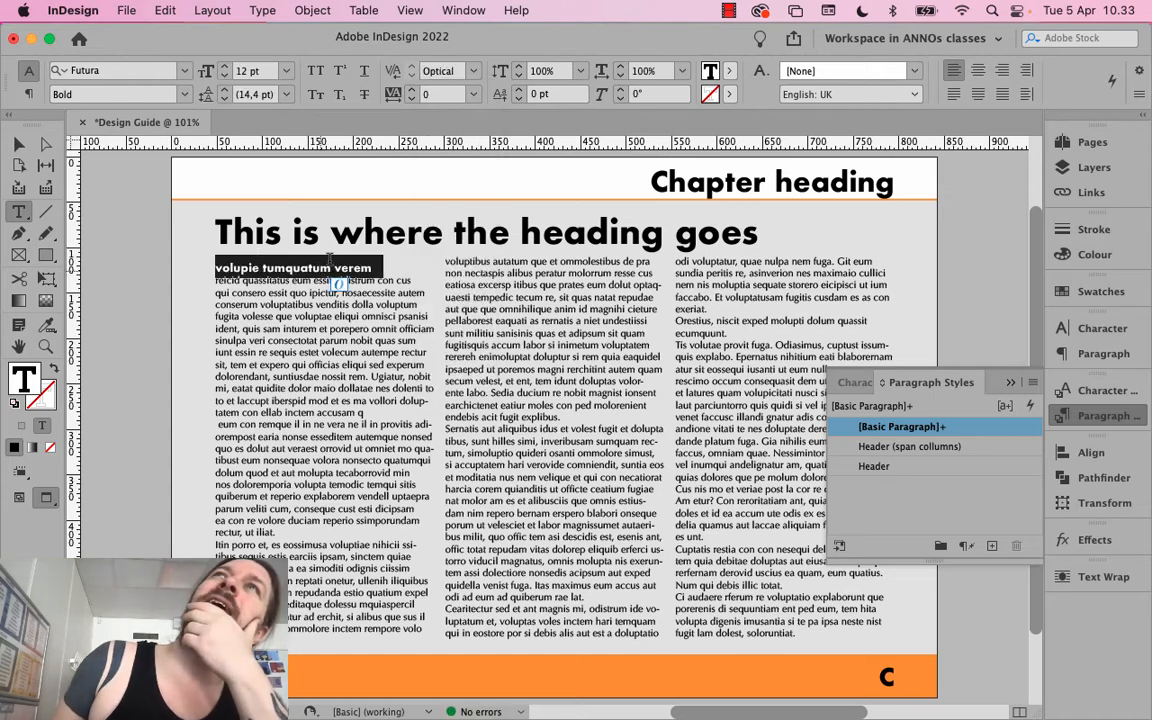
pyautogui.click(476, 70)
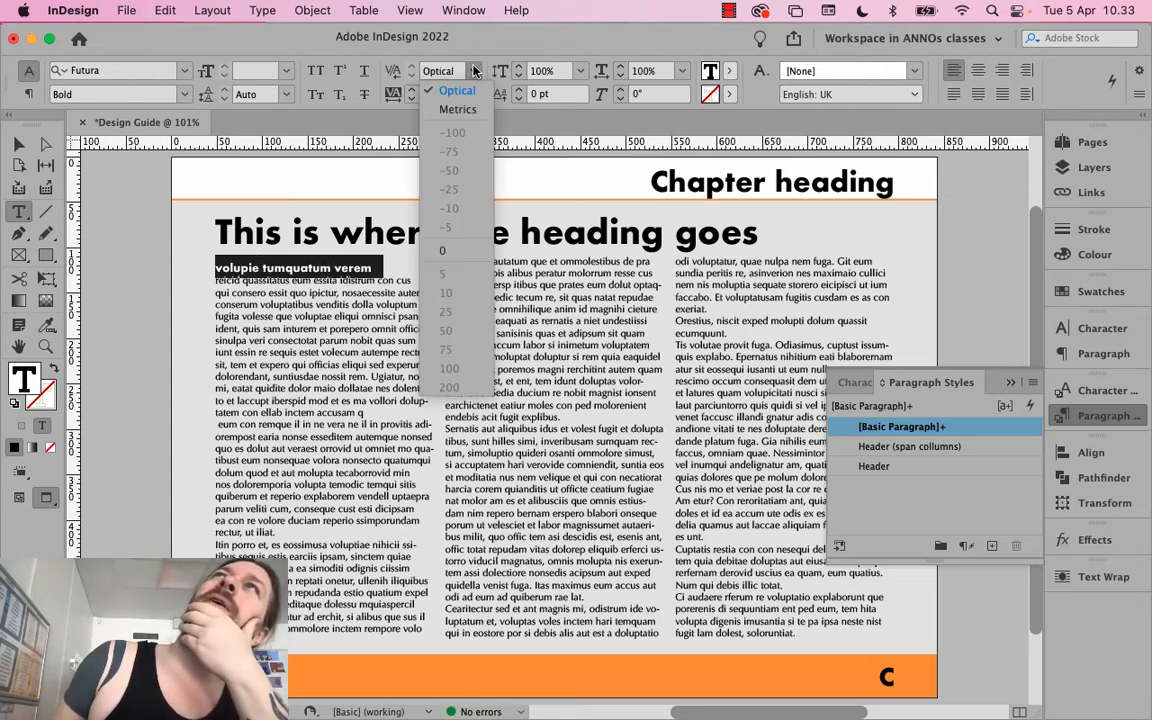
pyautogui.click(465, 91)
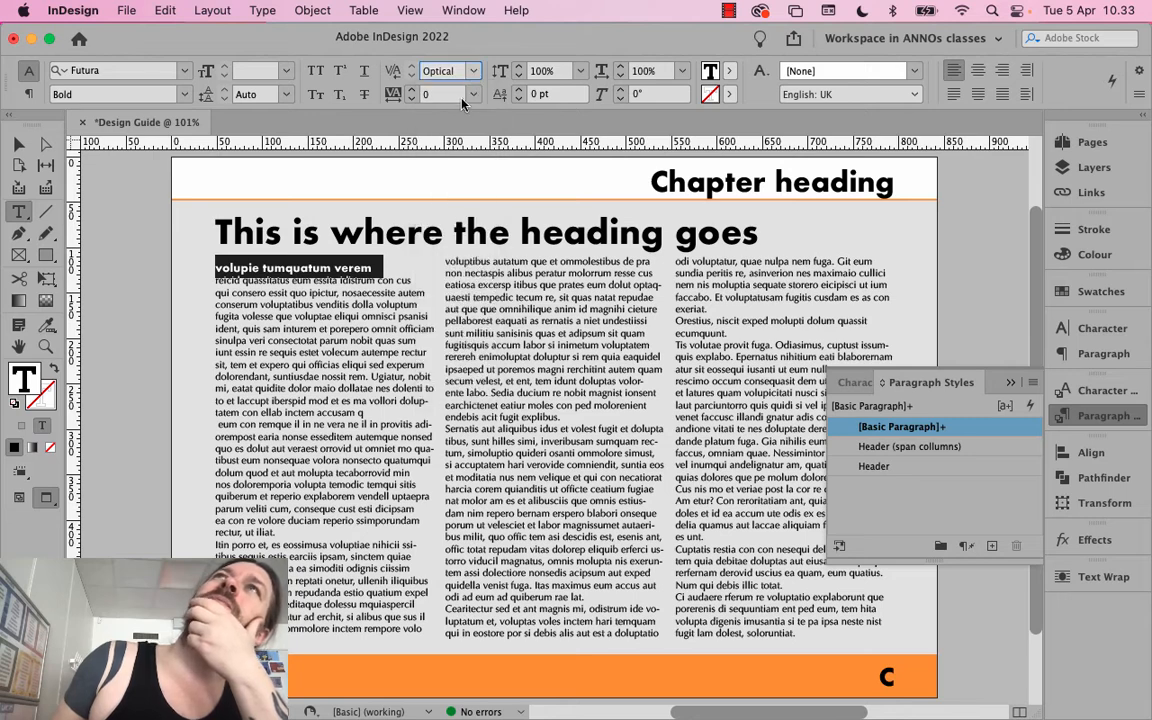
# Examine the kerning between individual letters of "volupie tumquatum verem" and the available kerning options
pyautogui.click(271, 268)
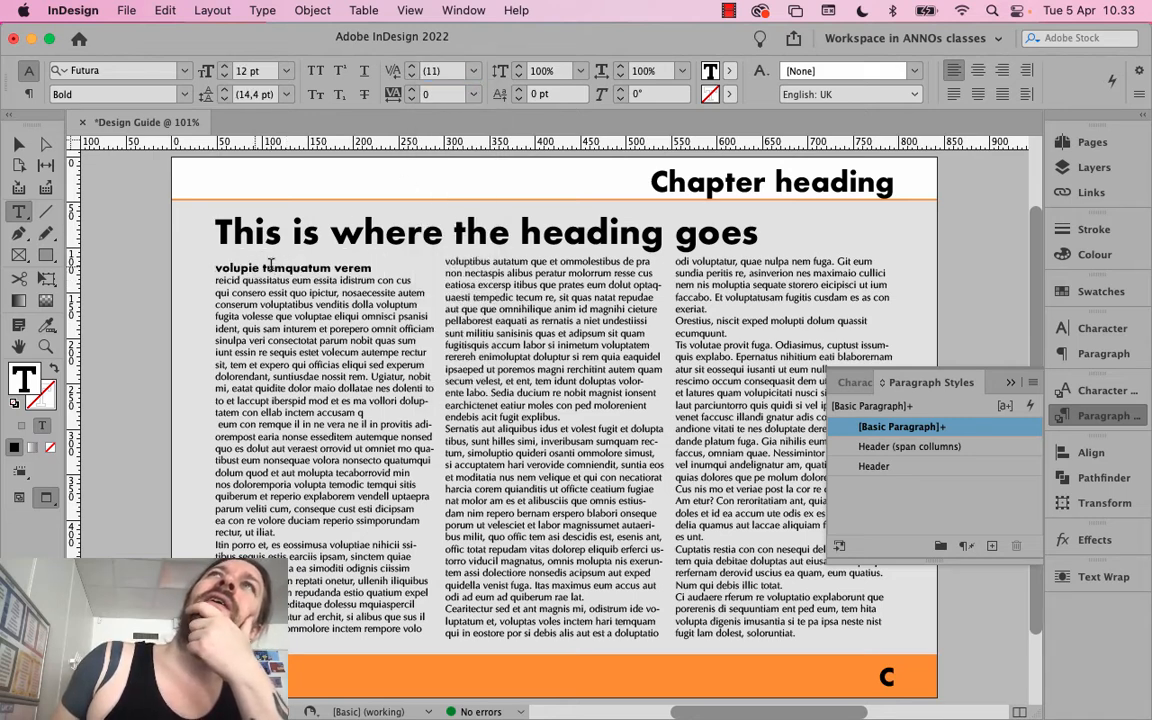
pyautogui.tripleClick(293, 264)
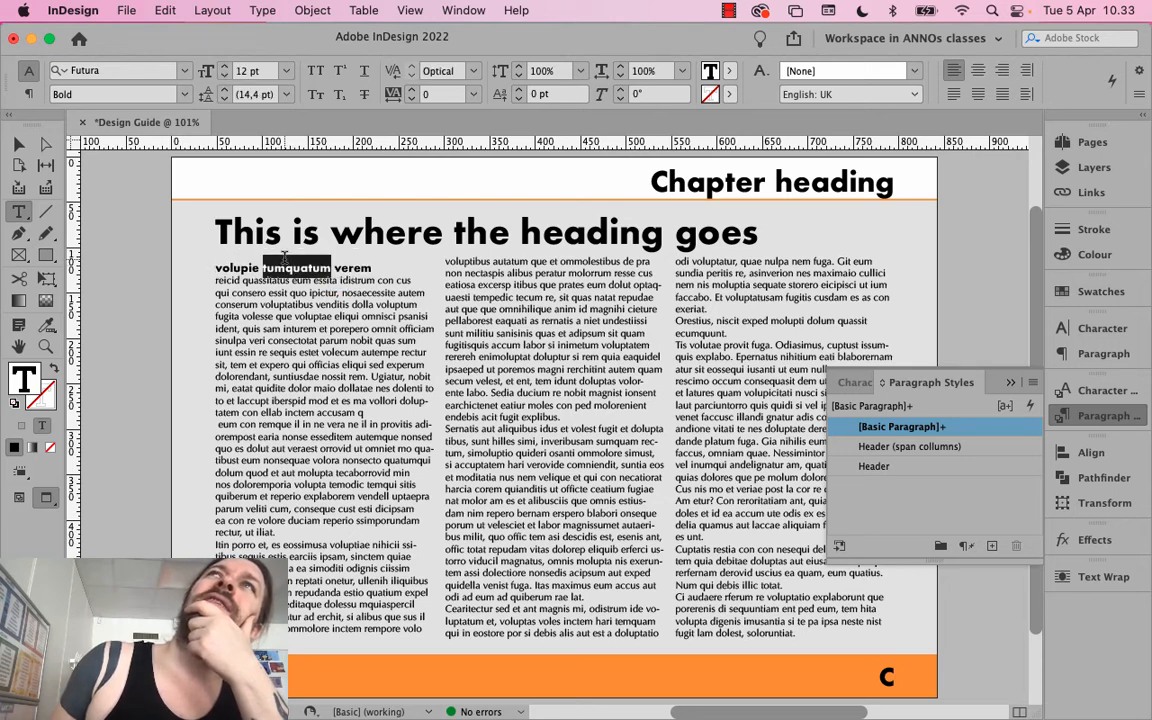
pyautogui.tripleClick(285, 257)
pyautogui.tripleClick(287, 251)
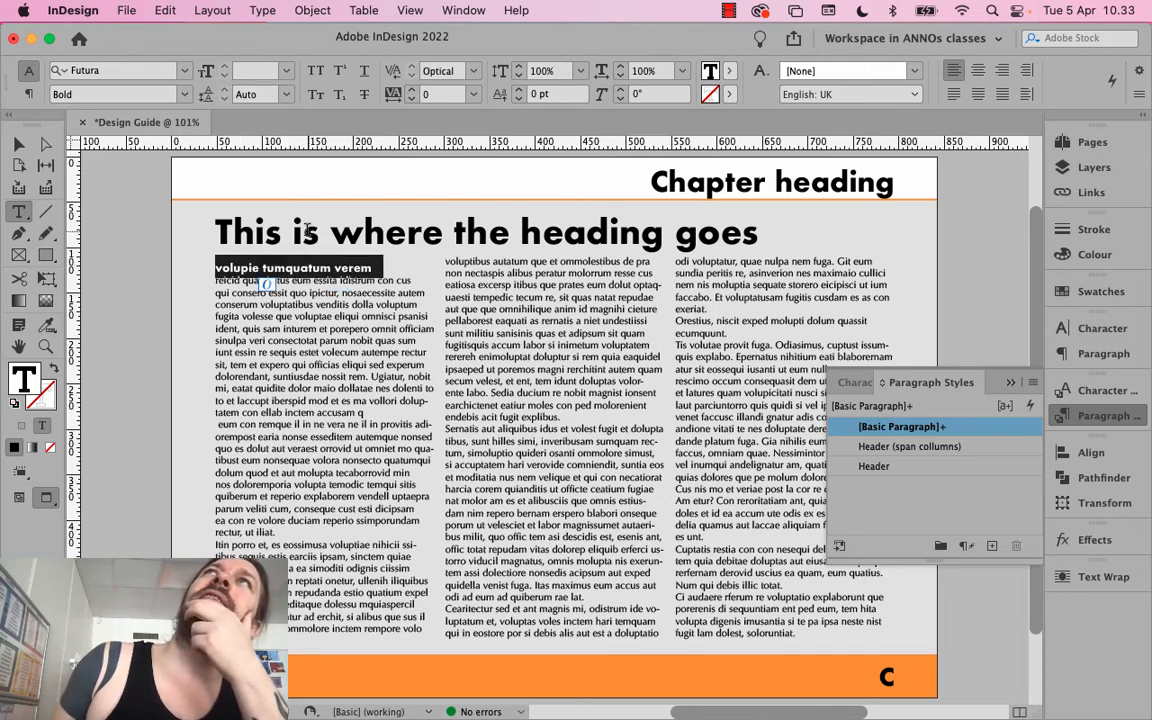
pyautogui.click(297, 268)
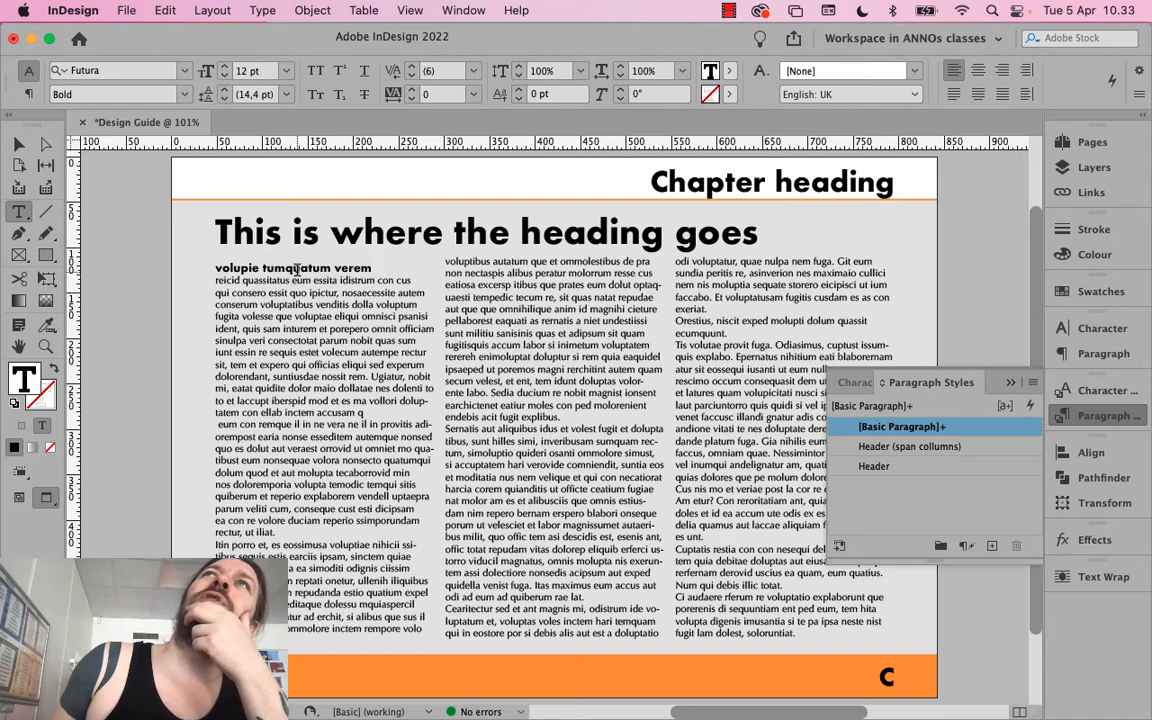
pyautogui.click(471, 73)
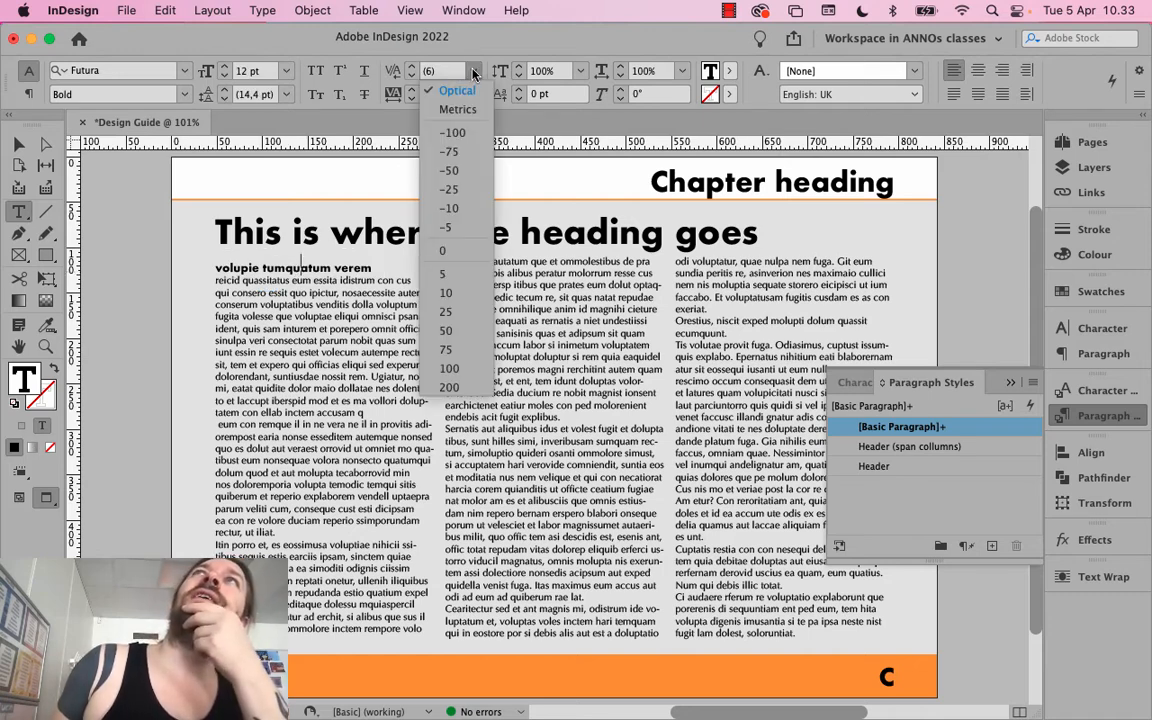
pyautogui.click(315, 265)
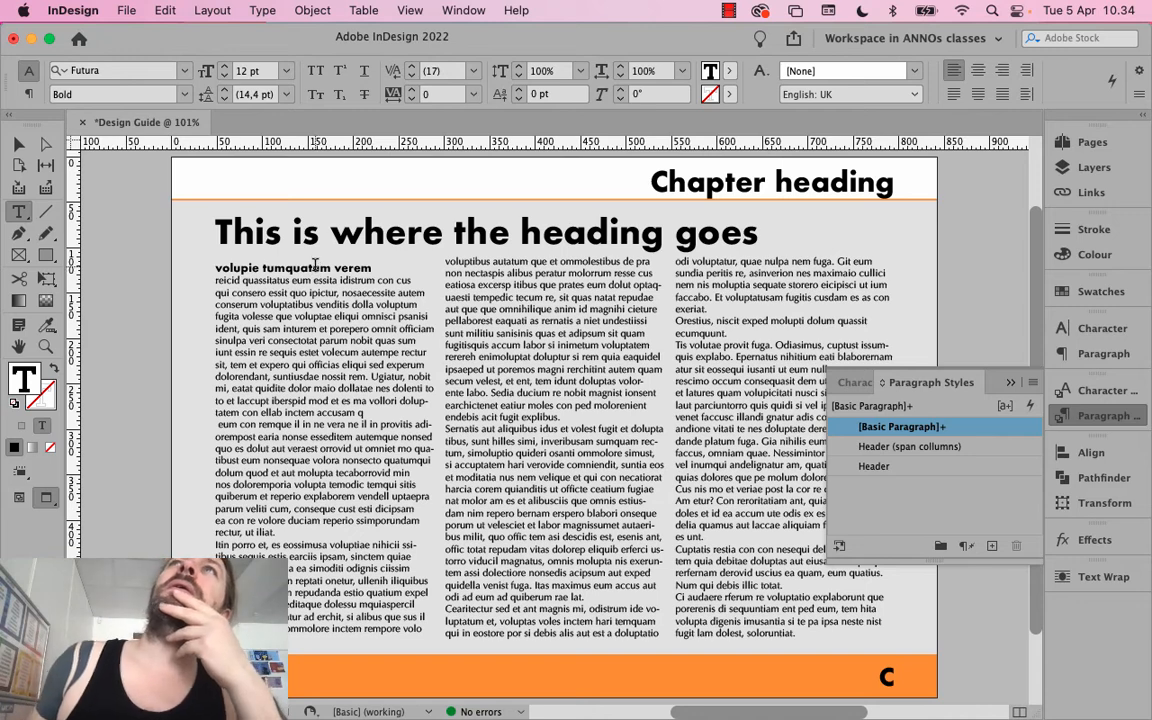
# Create a paragraph style named "Subheader" from the line "volupie tumquatum verem"
pyautogui.tripleClick(315, 266)
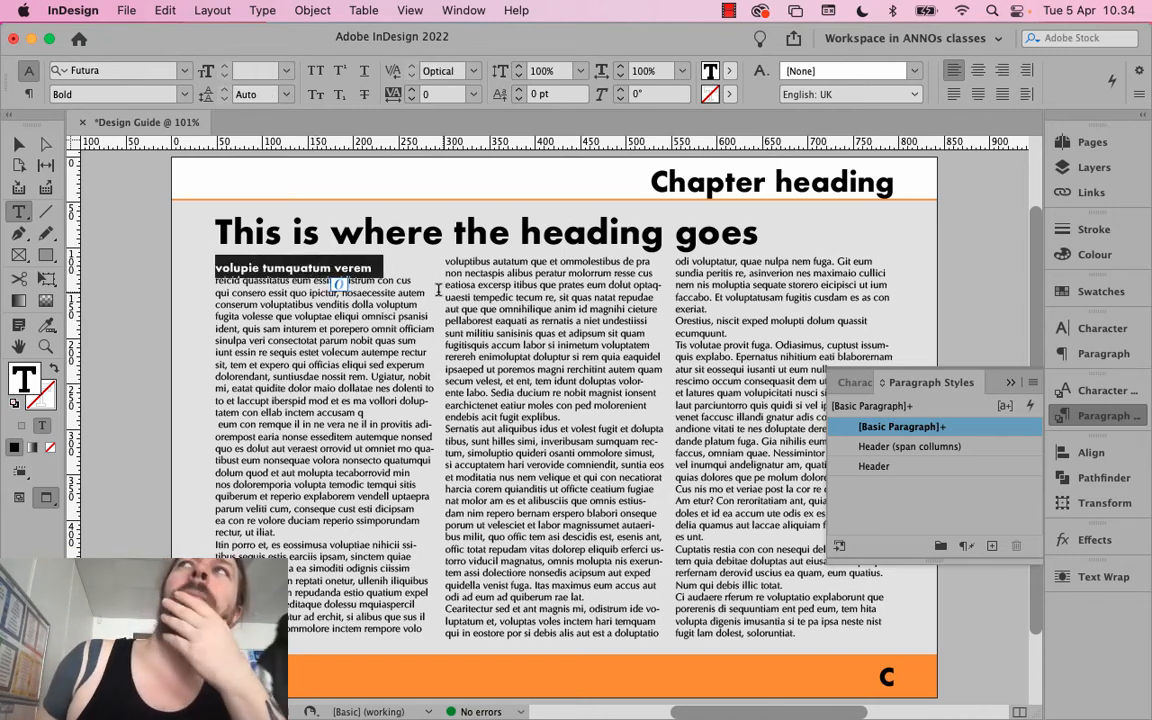
pyautogui.click(1033, 385)
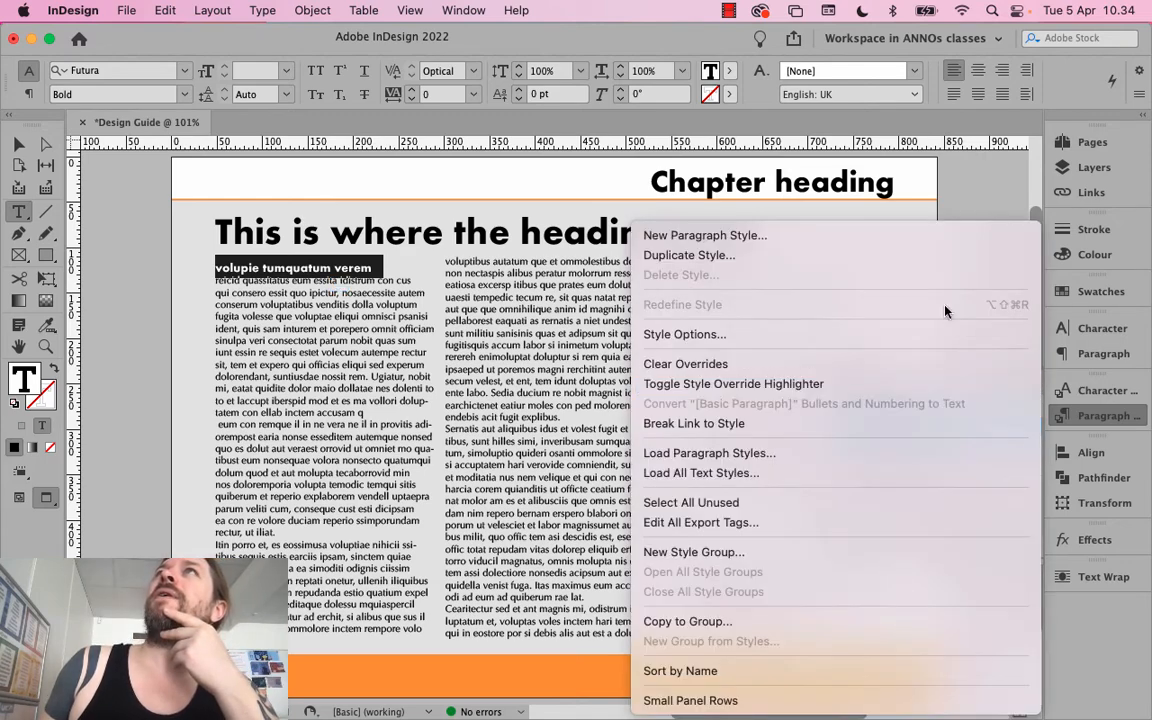
pyautogui.click(900, 242)
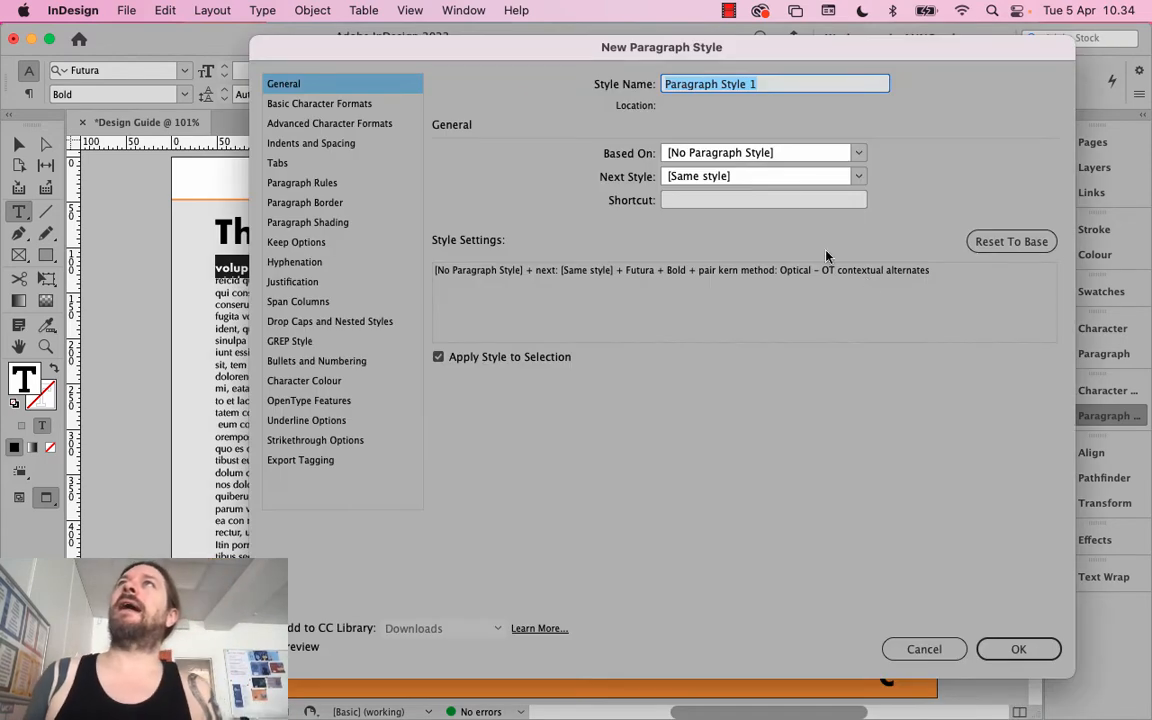
pyautogui.write('Subheader')
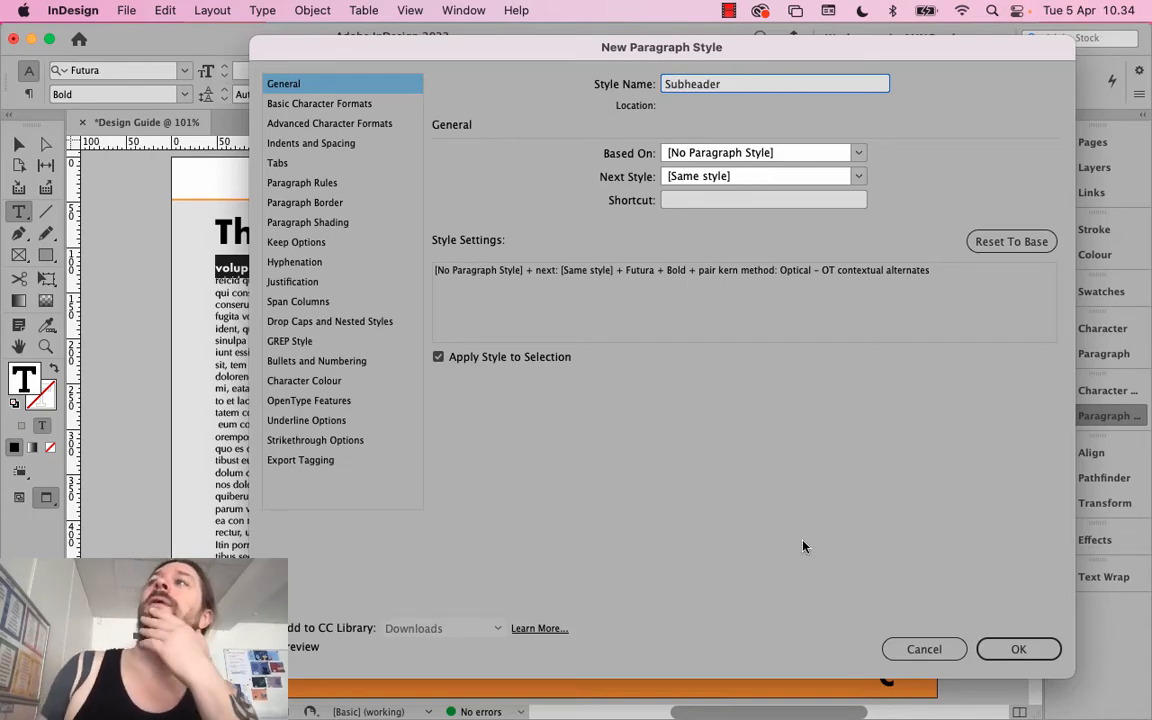
pyautogui.click(1028, 648)
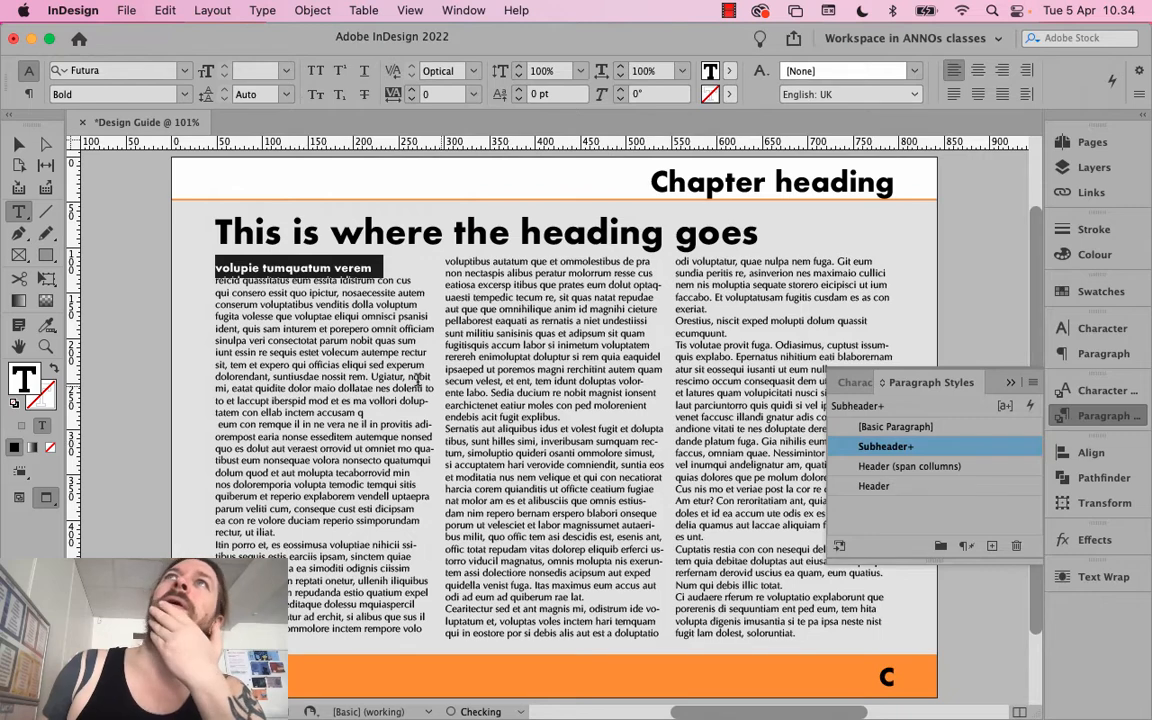
# Clear the line's overrides by reapplying the Subheader style, and compare its style with the body text below
pyautogui.keyDown('alt'); pyautogui.click(912, 453); pyautogui.keyUp('alt')
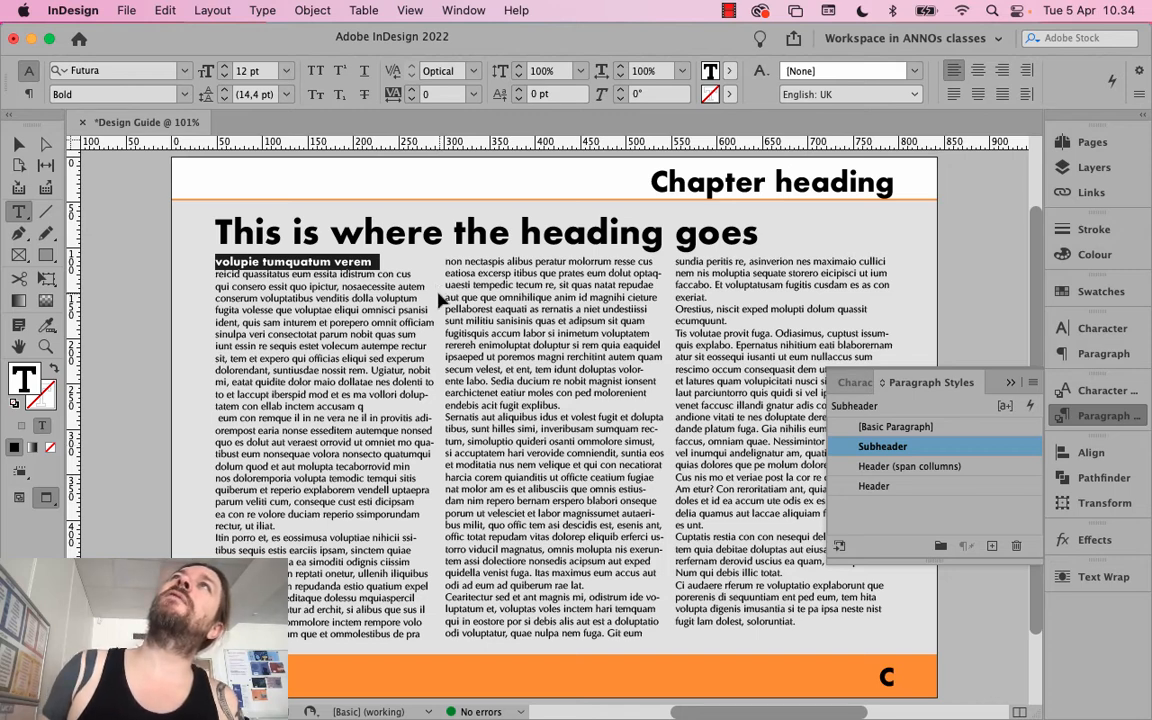
pyautogui.press('super+z')
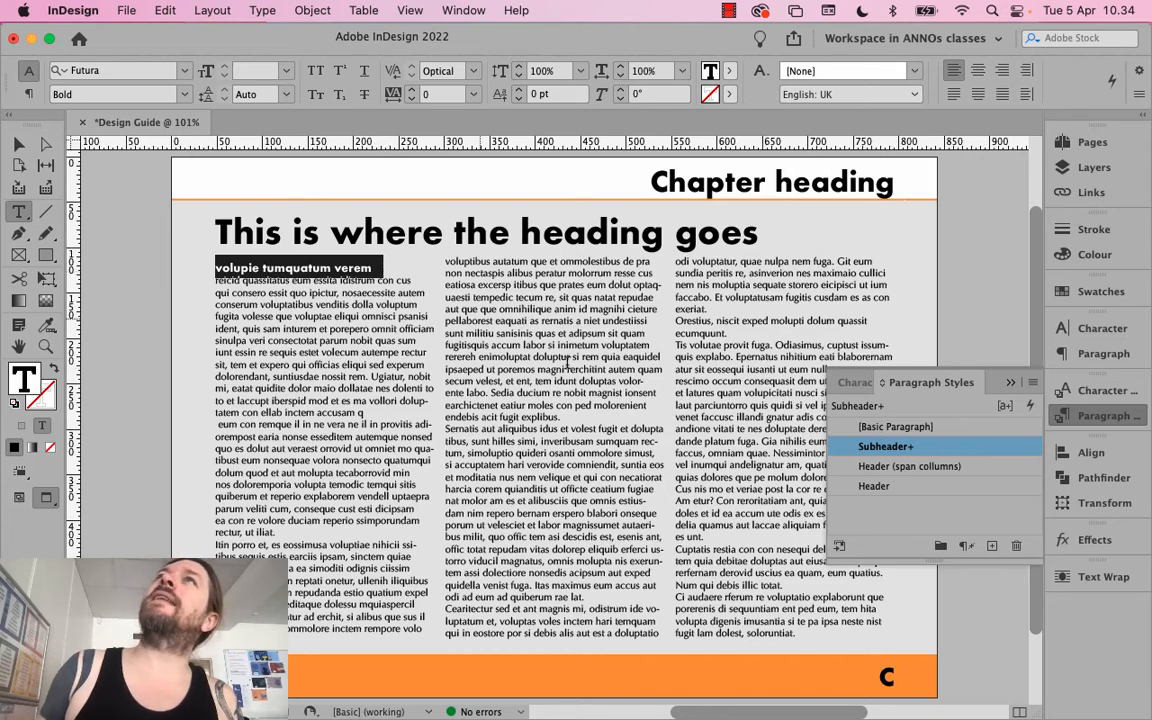
pyautogui.keyDown('alt'); pyautogui.click(911, 447); pyautogui.keyUp('alt')
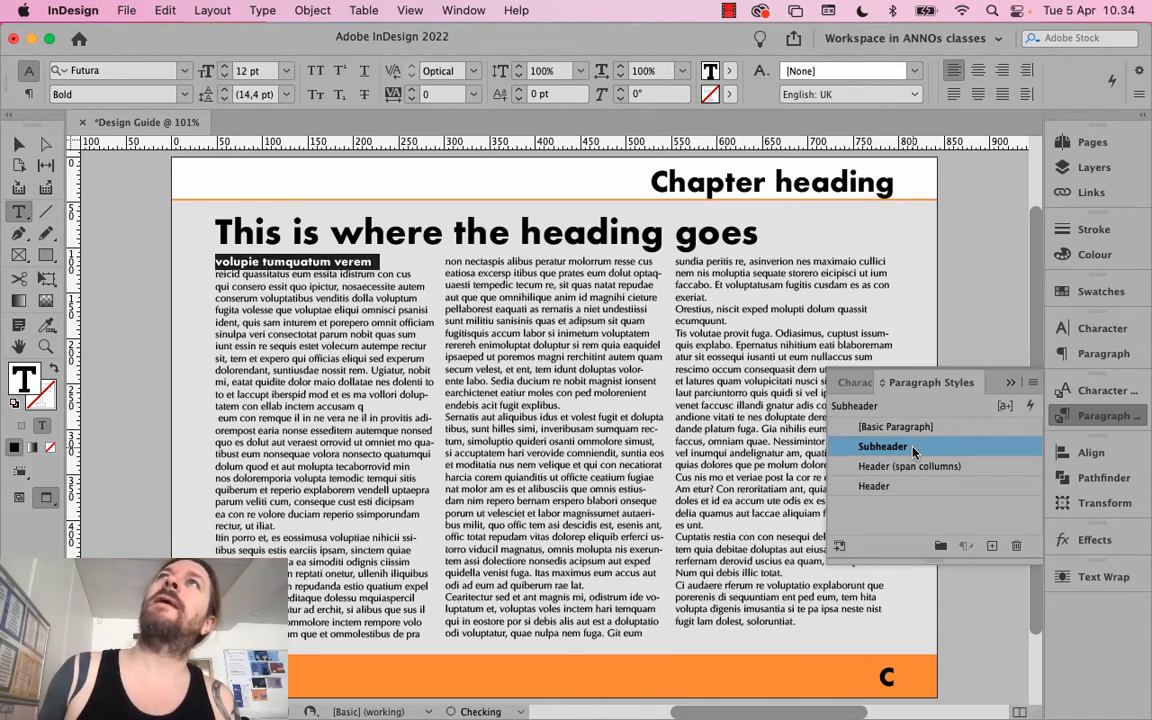
pyautogui.click(348, 274)
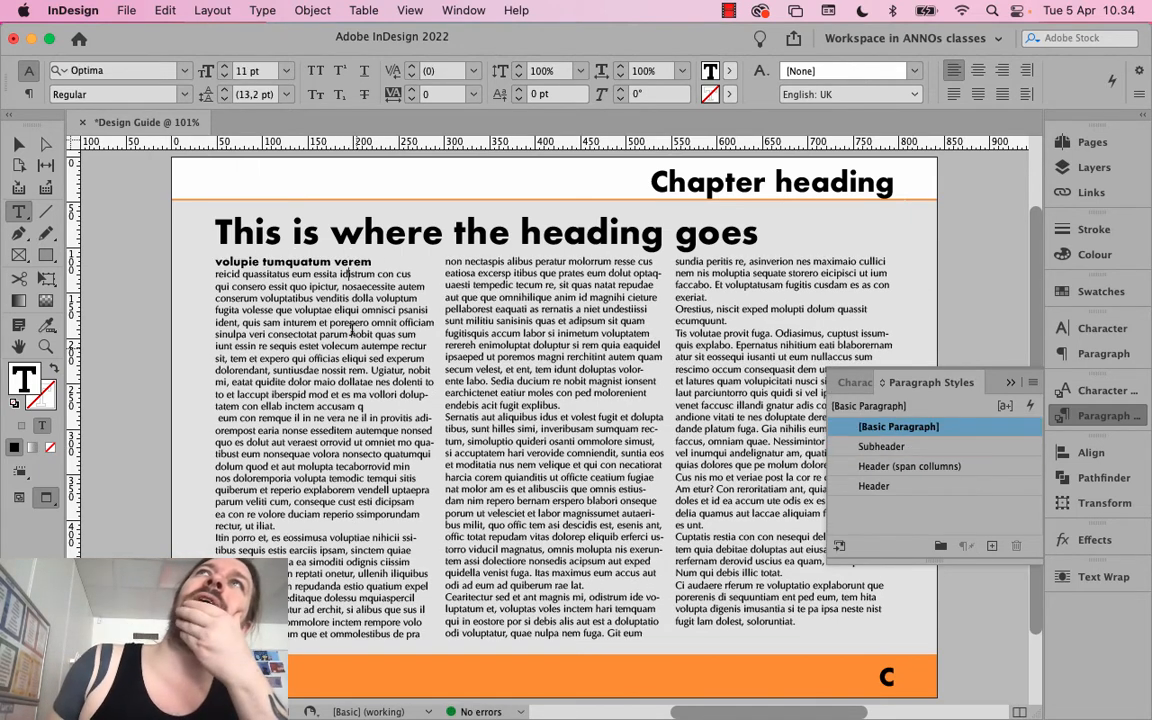
pyautogui.tripleClick(294, 261)
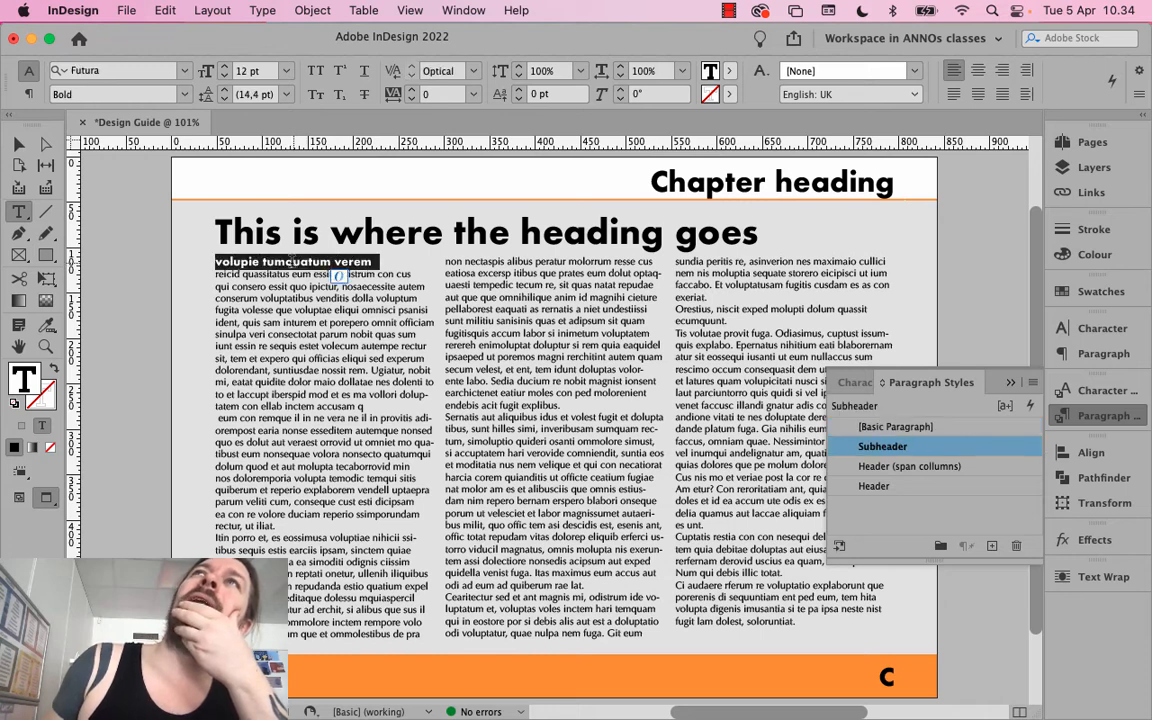
# Capitalise the first letter of the subheading so that it begins with "Volupie"
pyautogui.click(219, 261)
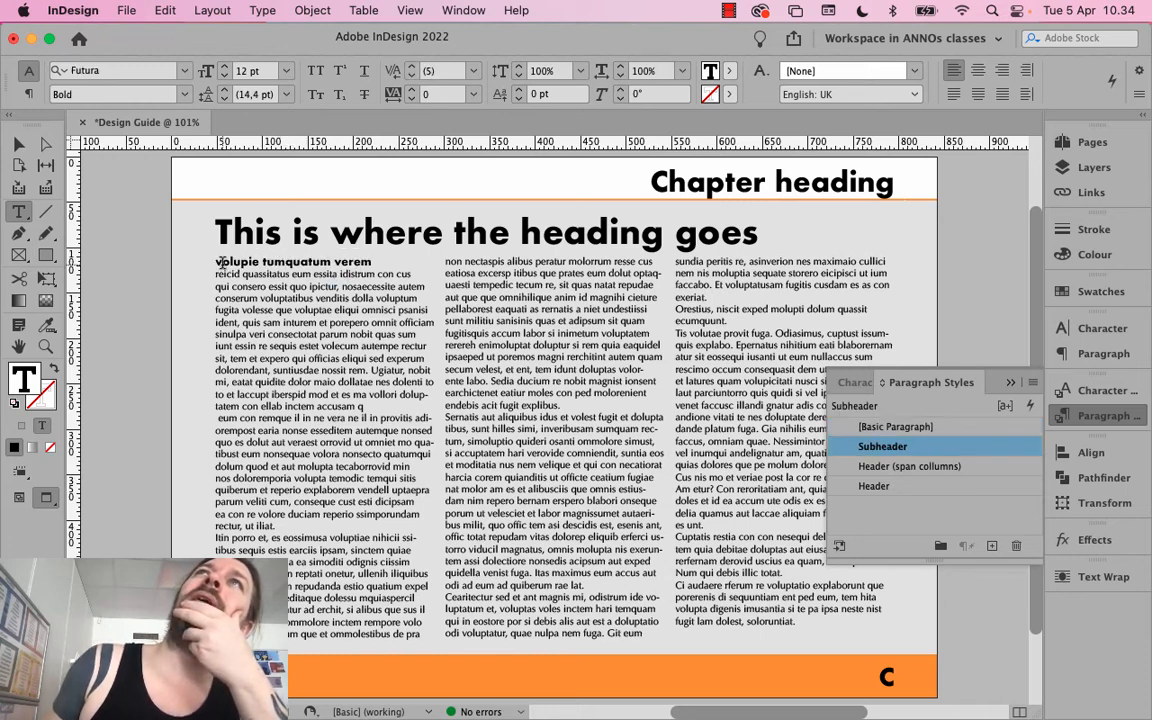
pyautogui.doubleClick(235, 261)
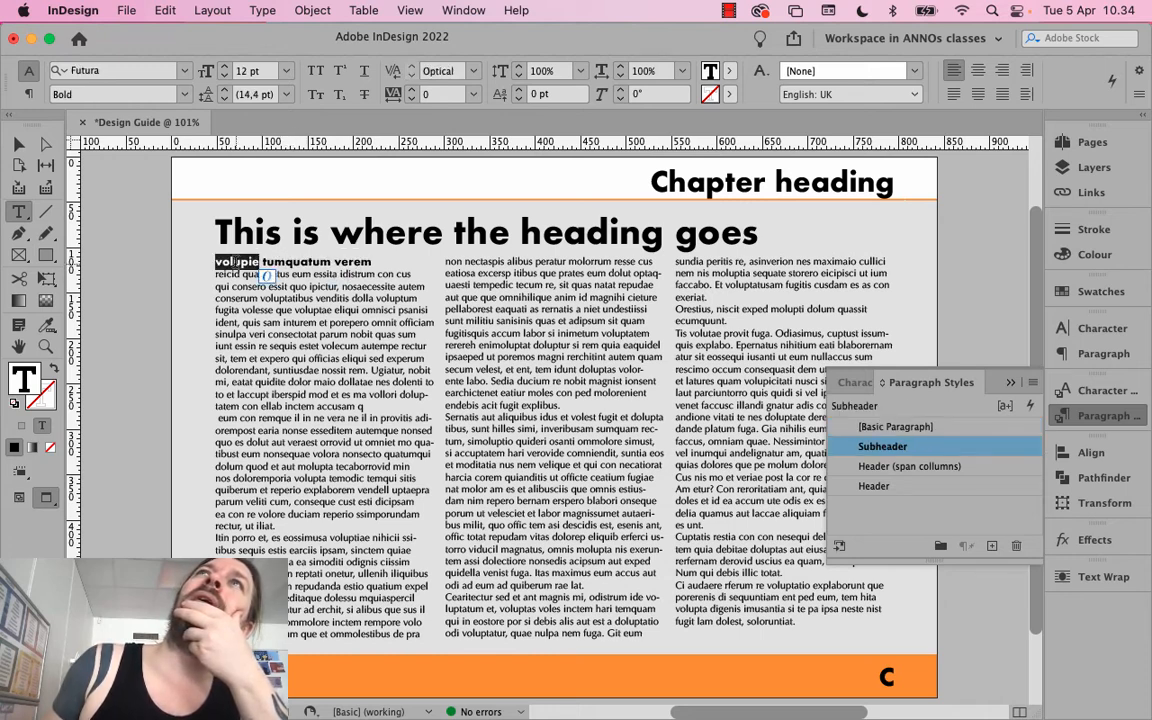
pyautogui.click(226, 262)
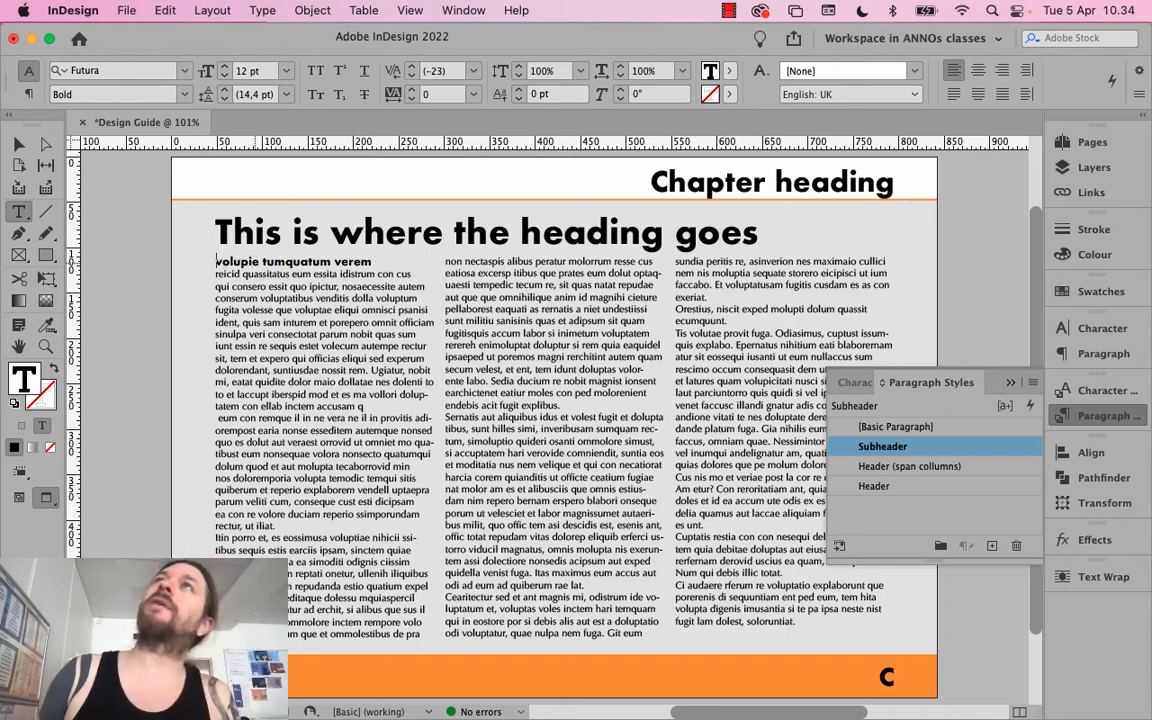
pyautogui.press('BackSpace')
pyautogui.write('V')
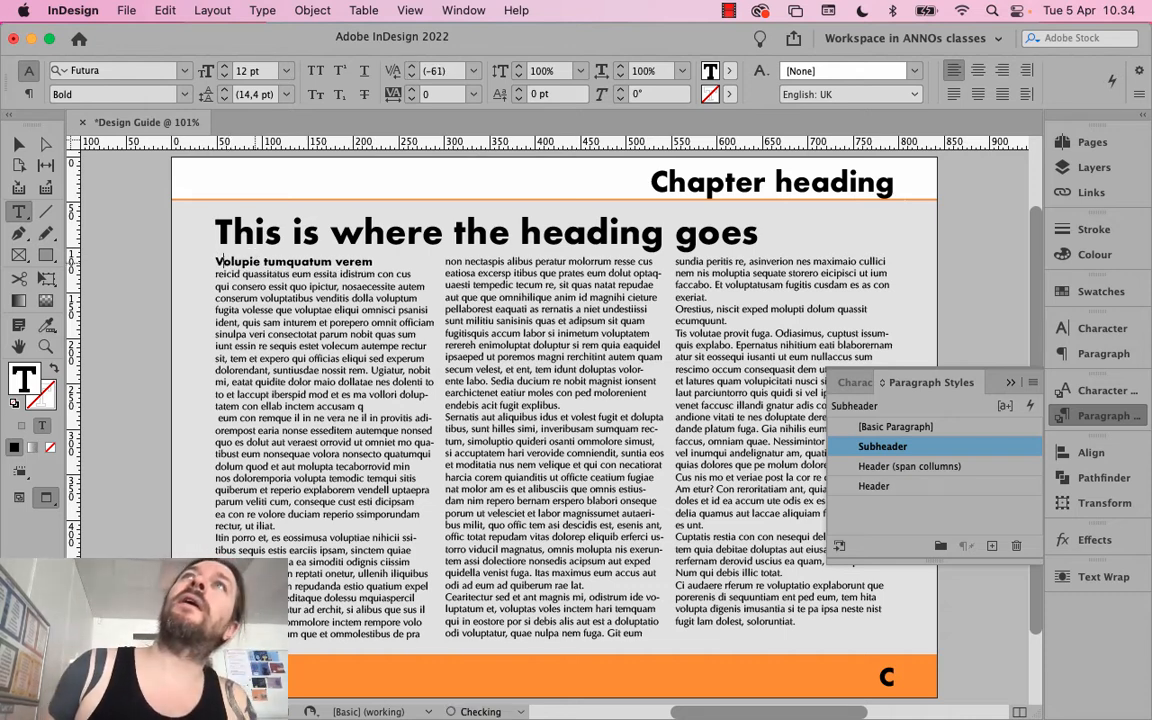
# Replace the subheading text with "Subheader goes here" on its own line and apply the Subheader paragraph style to it
pyautogui.tripleClick(326, 260)
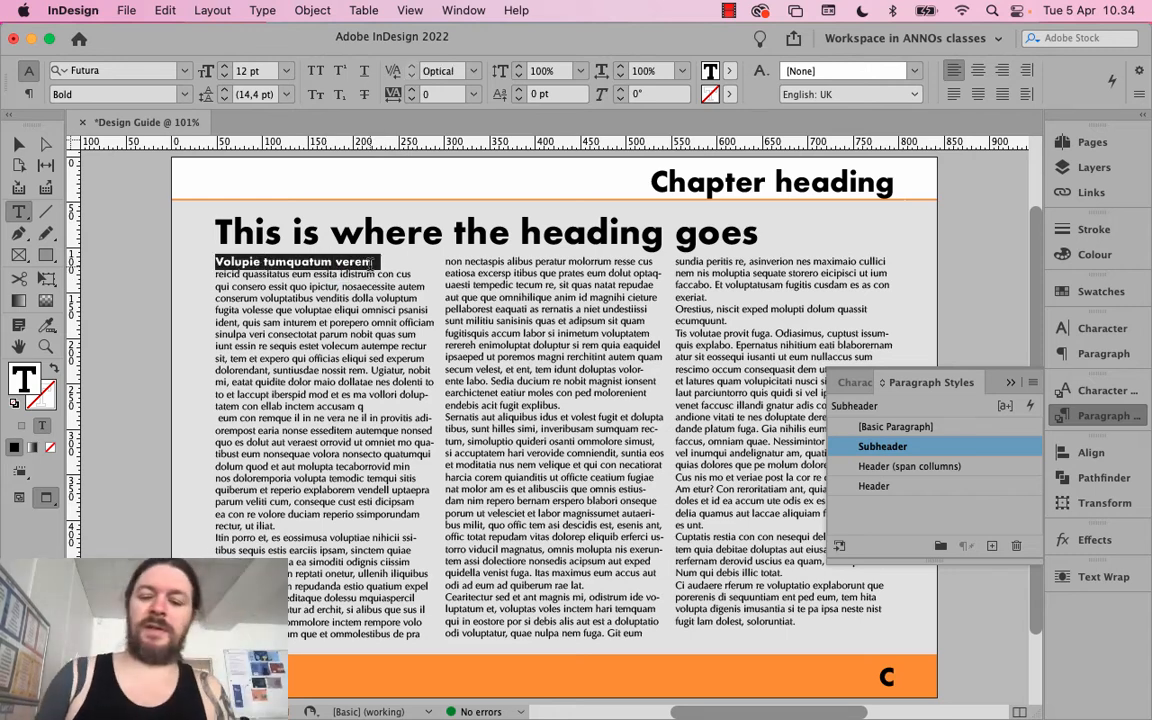
pyautogui.write('Subheade')
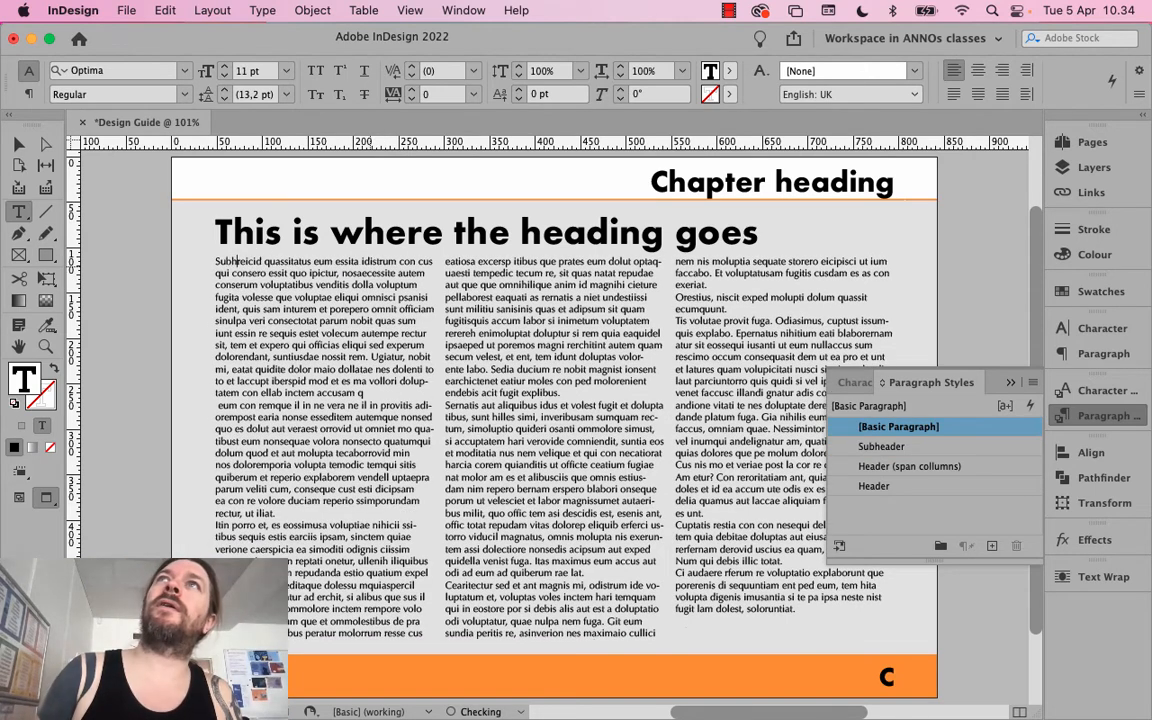
pyautogui.write('r goes hyr')
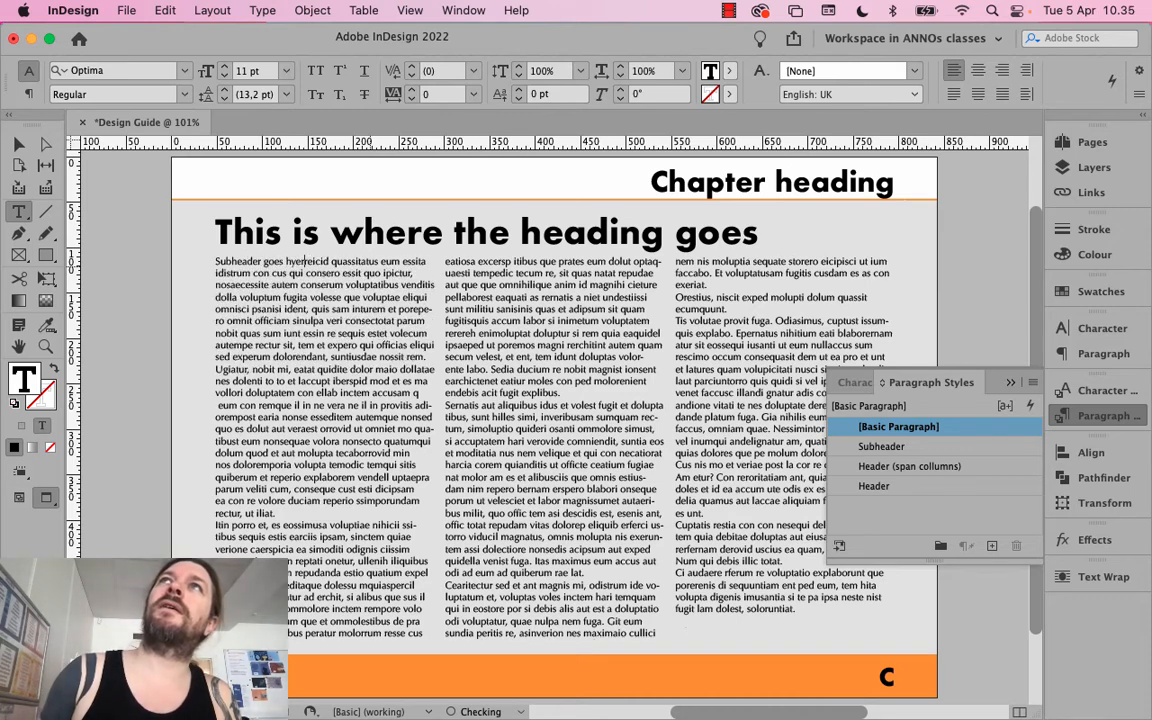
pyautogui.press('BackSpace')
pyautogui.write('ere')
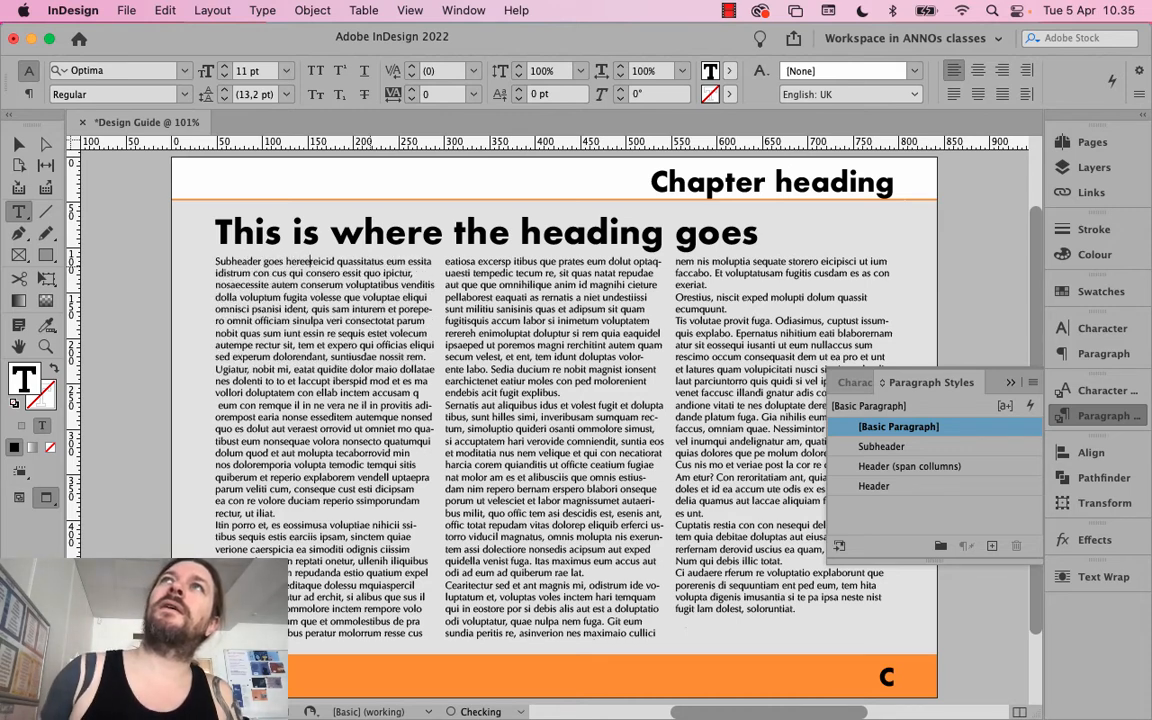
pyautogui.press('Return')
pyautogui.write('eader goes heree')
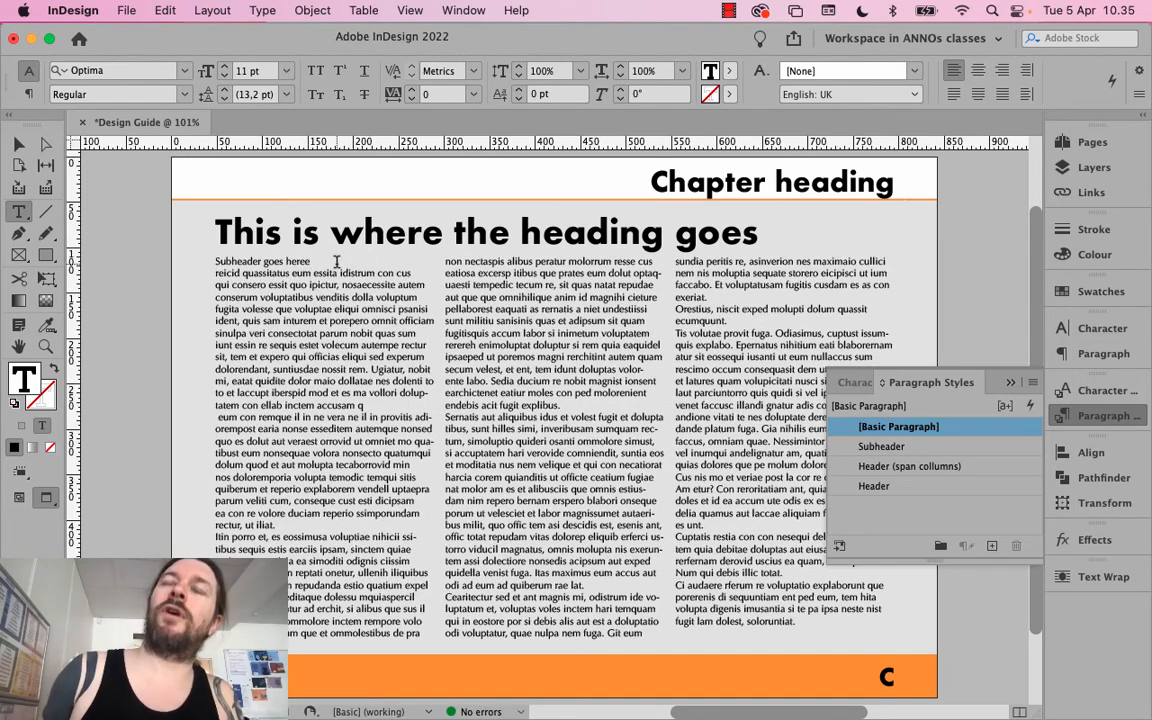
pyautogui.press('BackSpace')
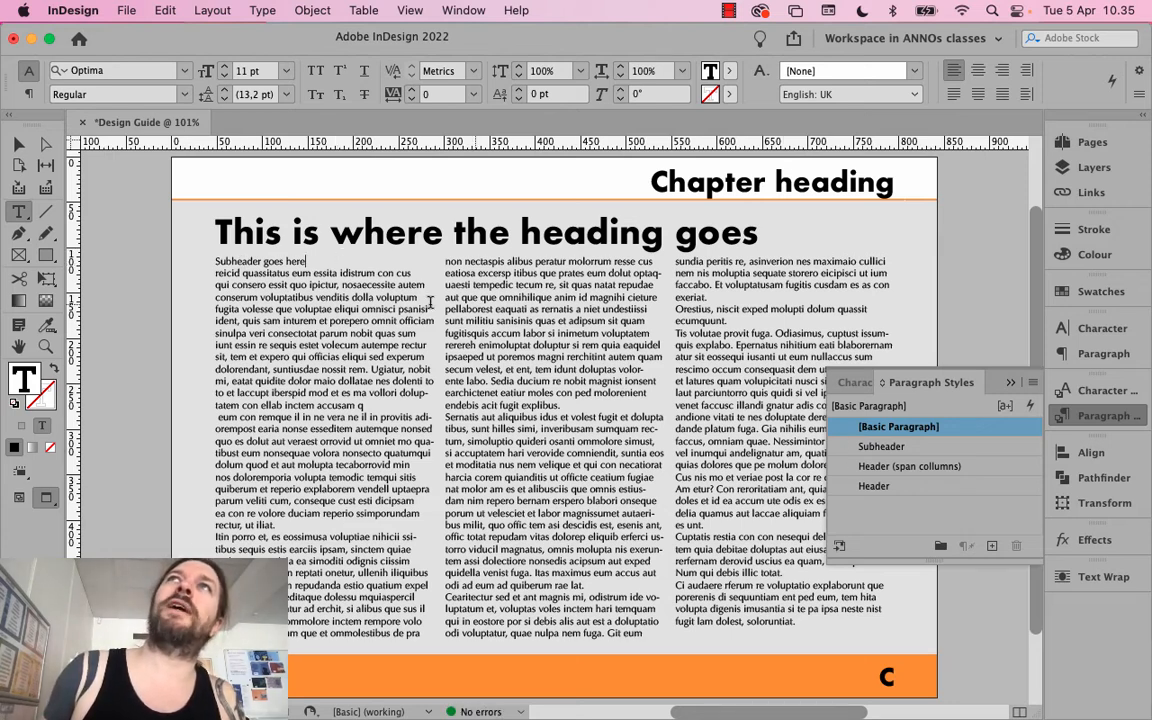
pyautogui.click(939, 451)
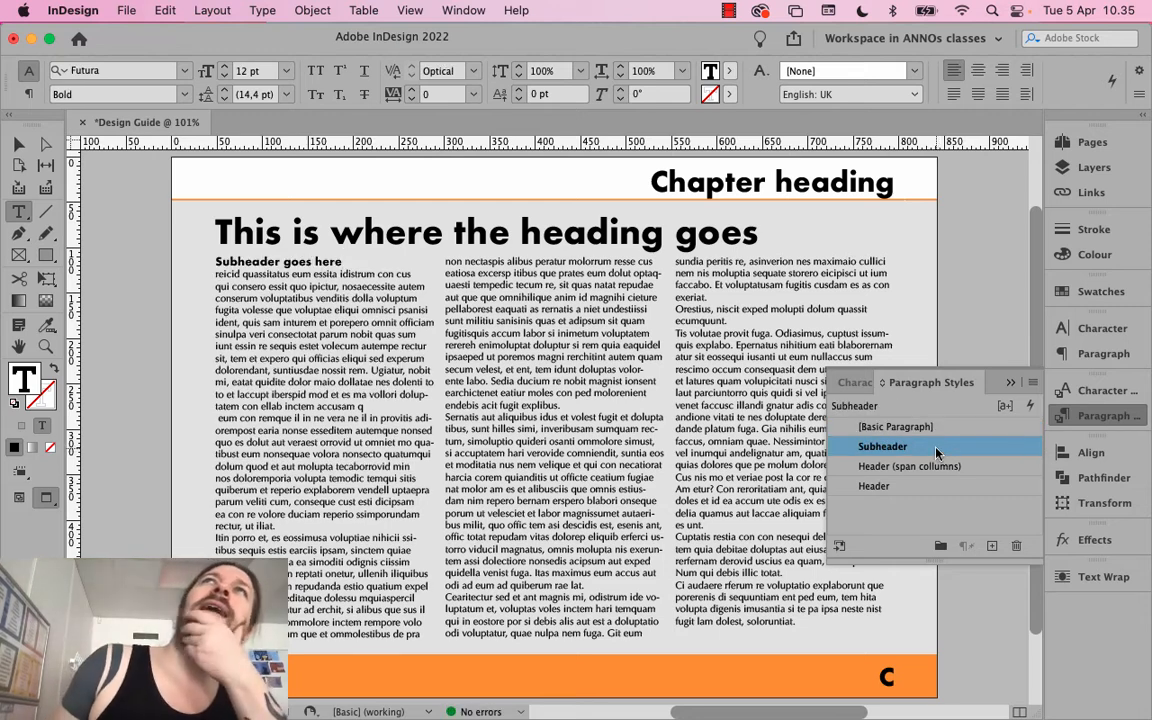
# Move the Subheader style below Header in the list of paragraph styles, keeping its name
pyautogui.click(937, 451)
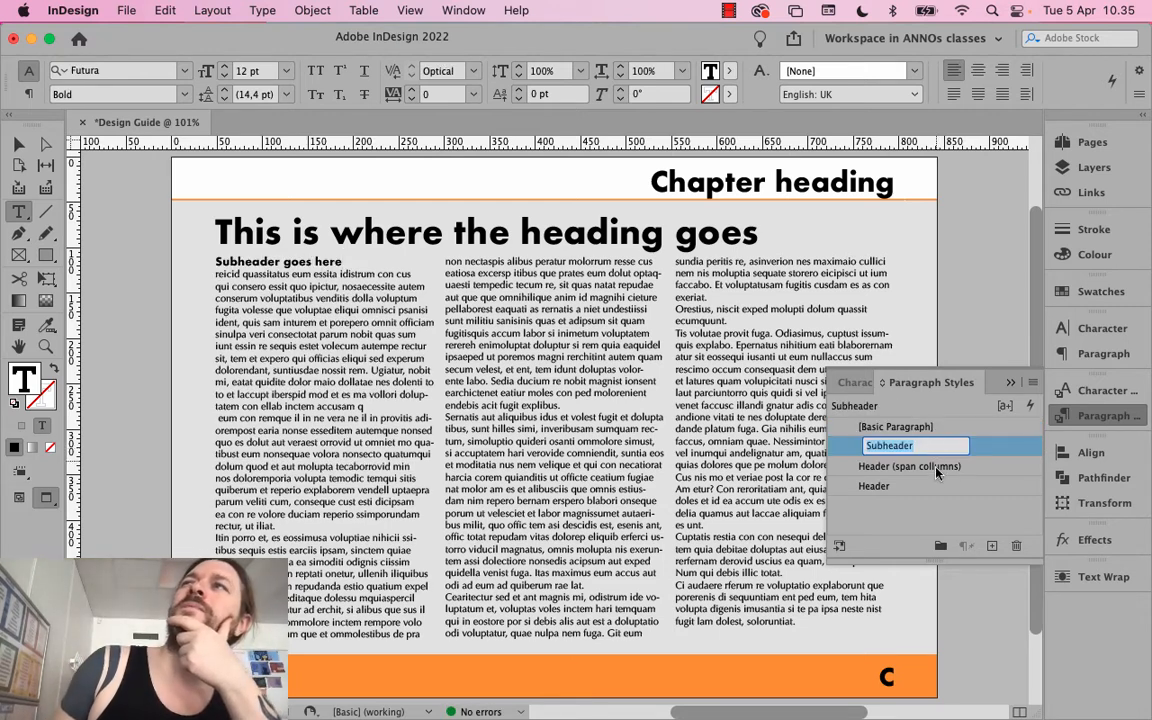
pyautogui.click(958, 521)
pyautogui.moveTo(974, 446); pyautogui.dragTo(963, 497)
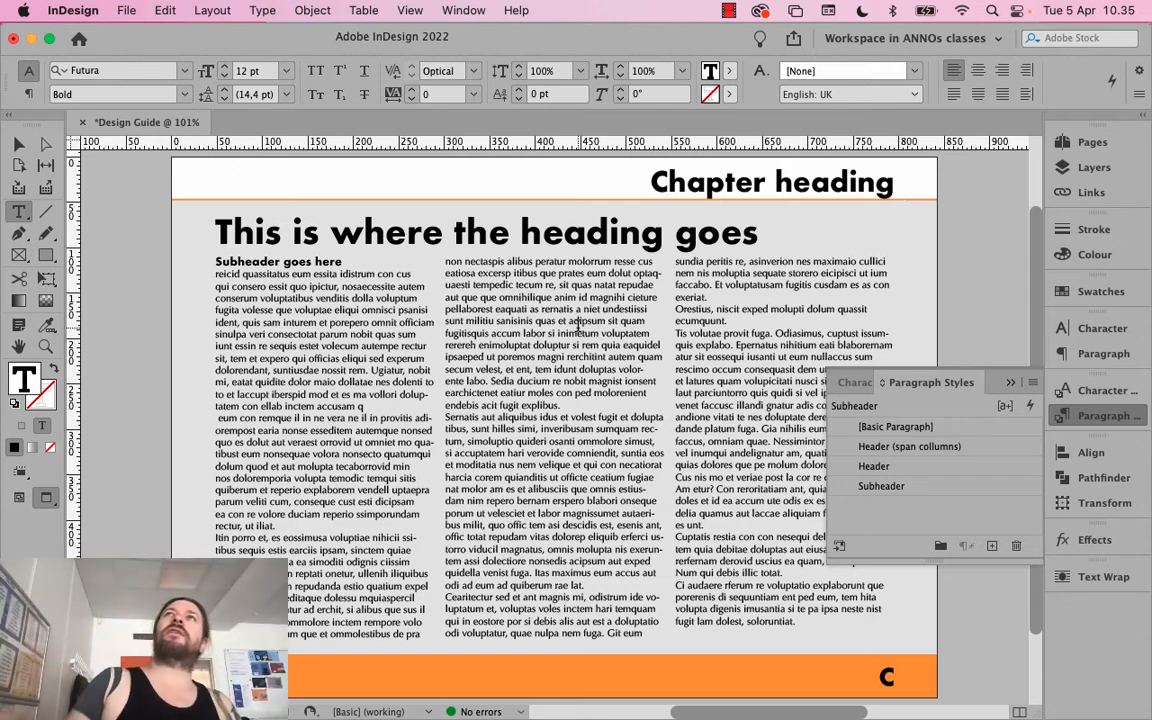
# Compare the font, size and paragraph style of the subheading with those of the body text beneath it
pyautogui.click(349, 273)
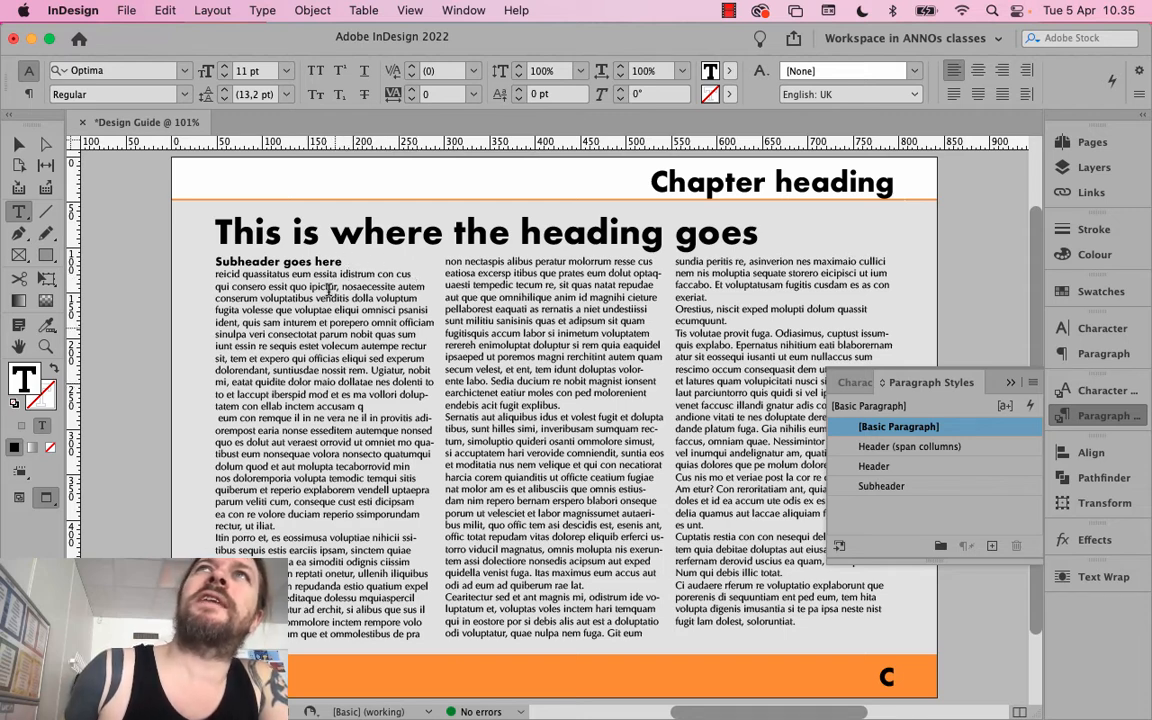
pyautogui.moveTo(326, 274); pyautogui.dragTo(325, 288)
pyautogui.click(297, 297)
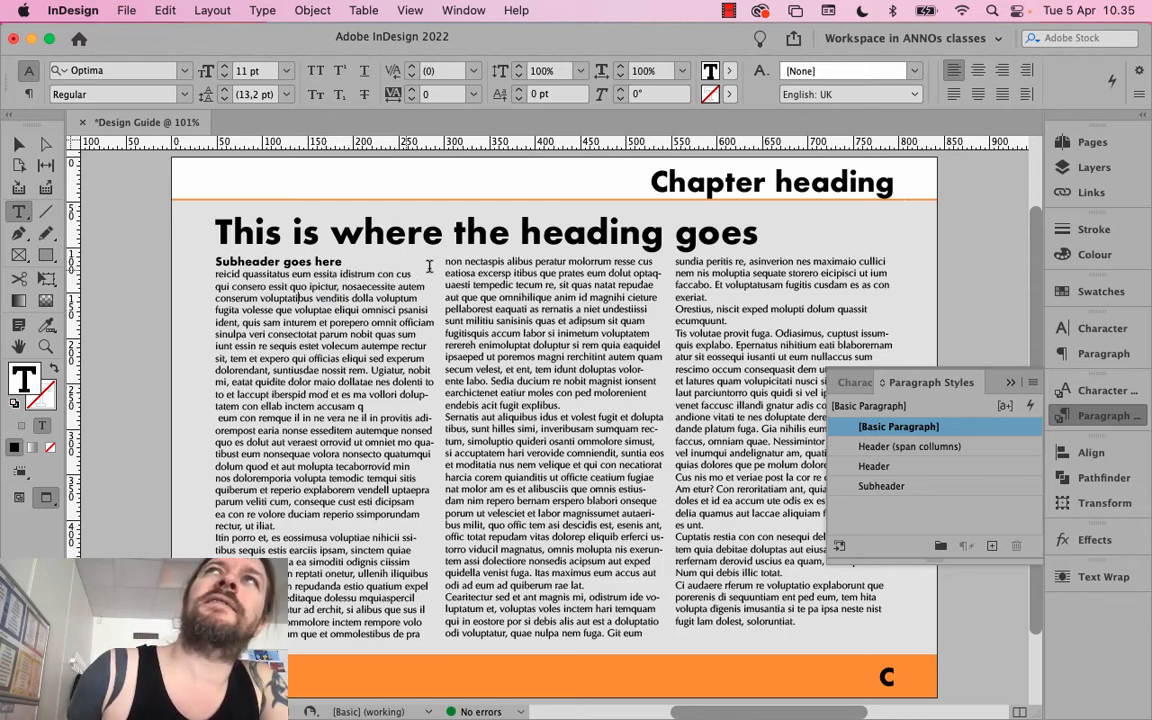
pyautogui.tripleClick(338, 261)
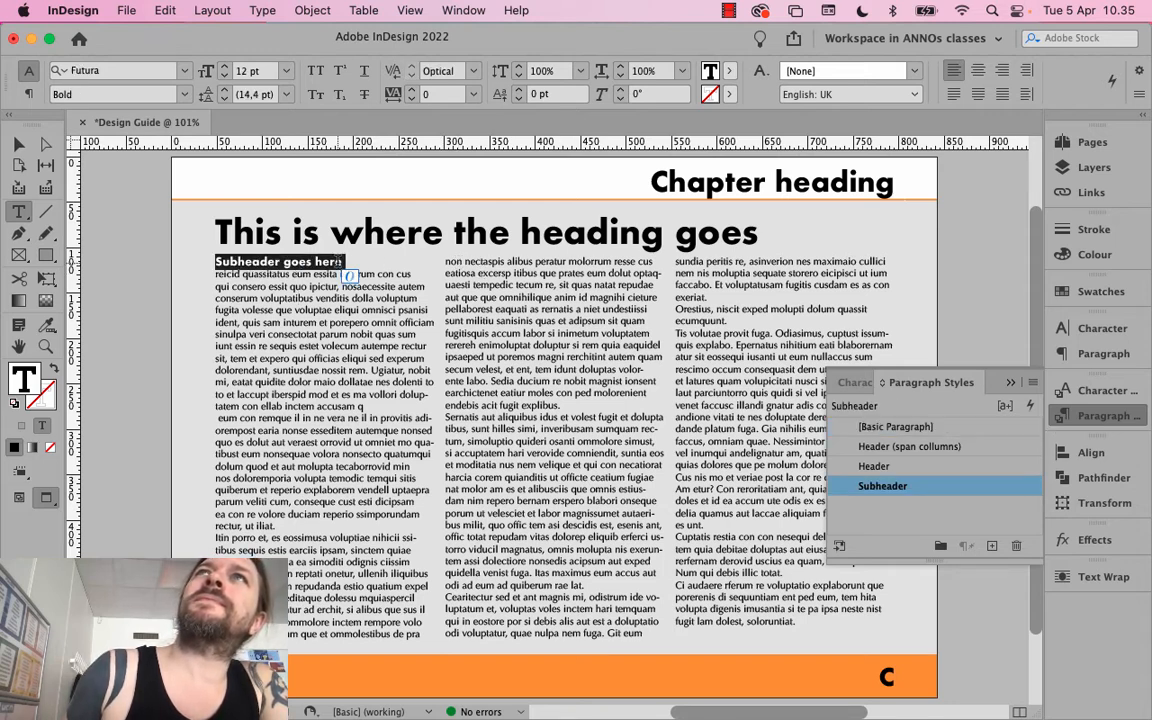
pyautogui.click(434, 366)
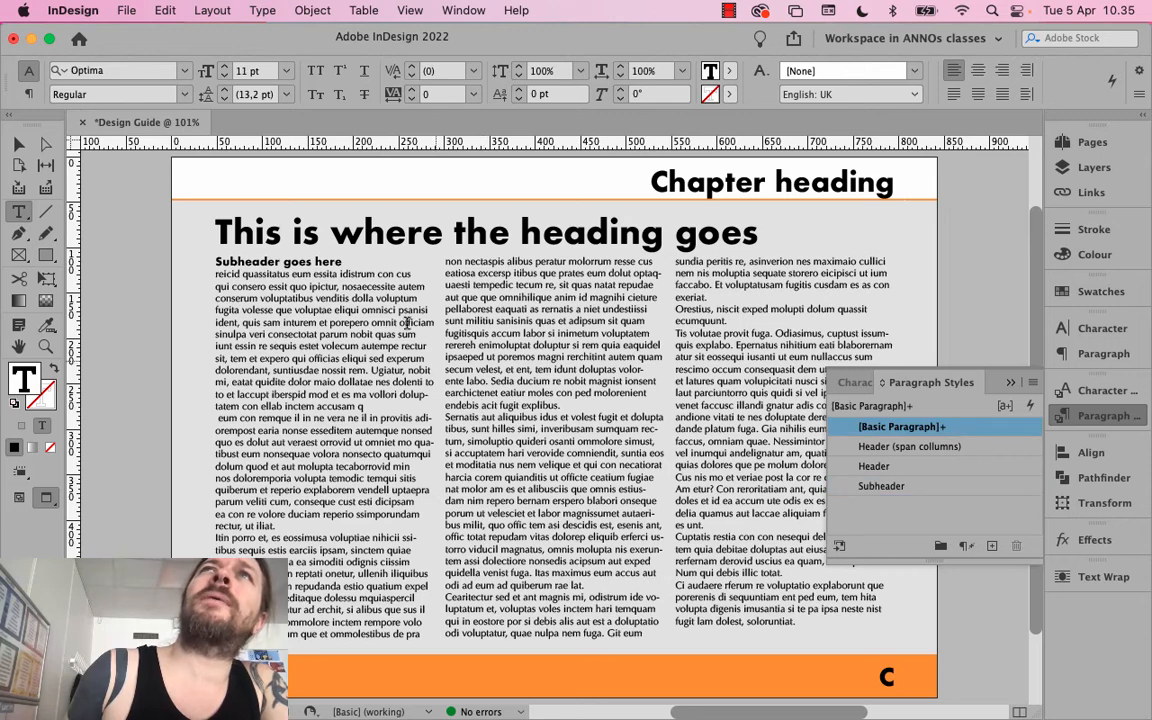
pyautogui.click(230, 258)
pyautogui.click(263, 276)
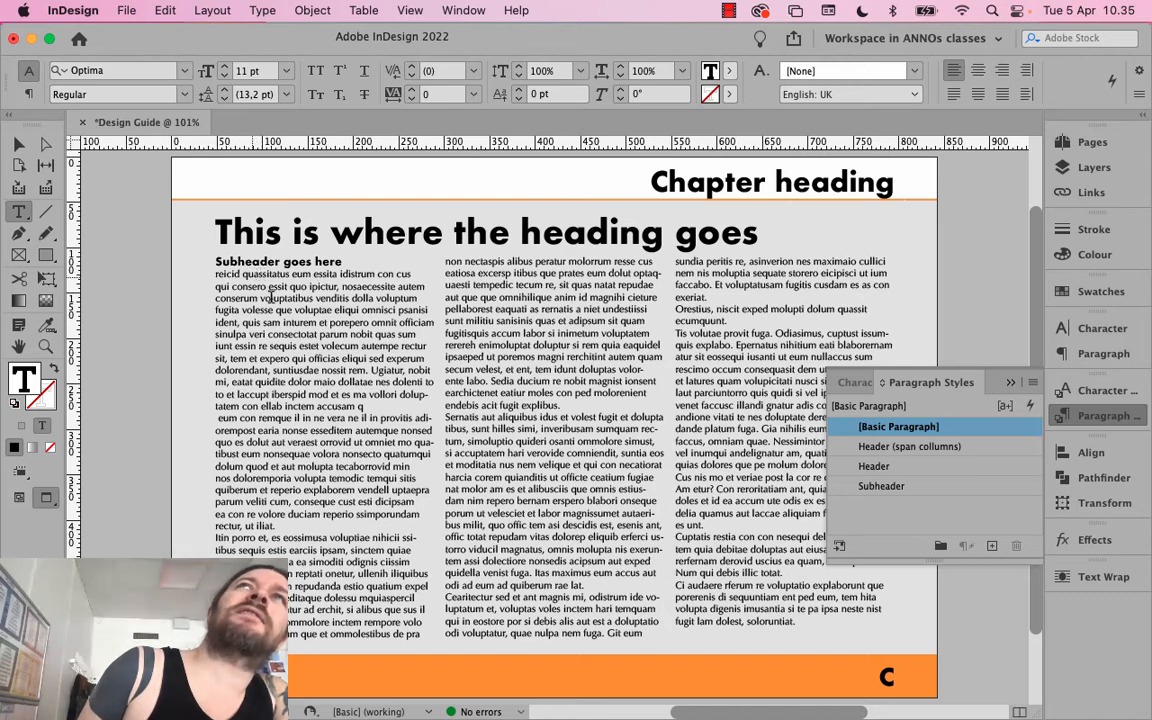
pyautogui.moveTo(271, 310); pyautogui.dragTo(268, 297)
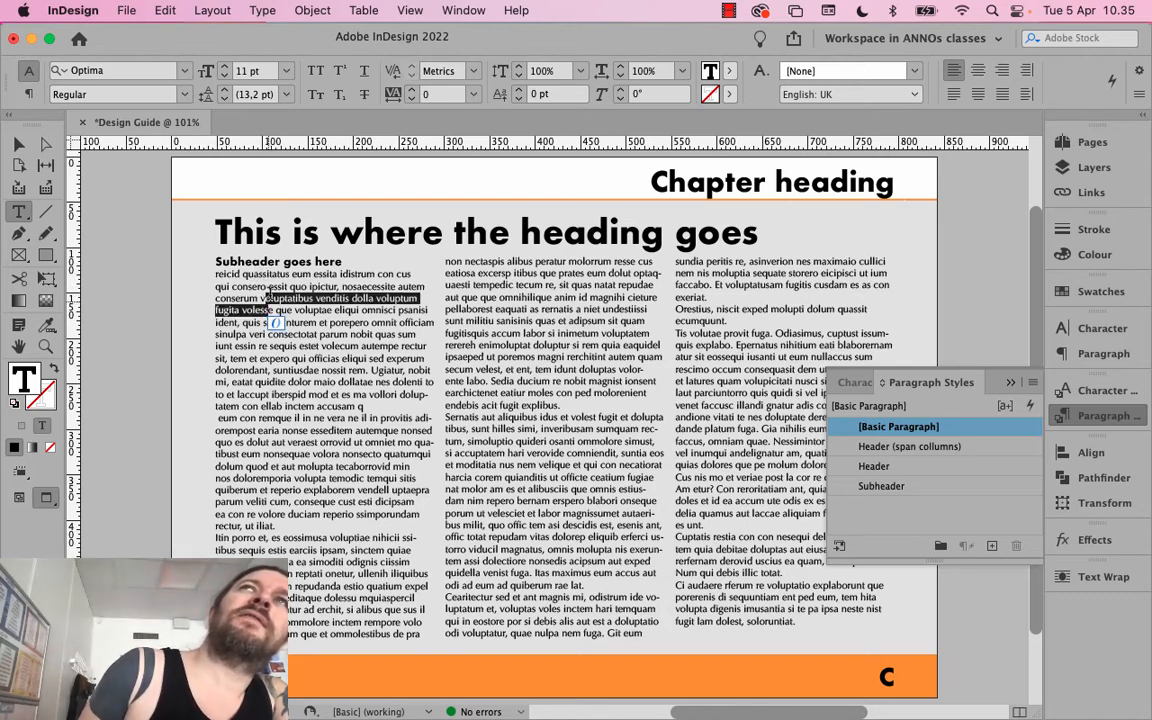
pyautogui.click(262, 276)
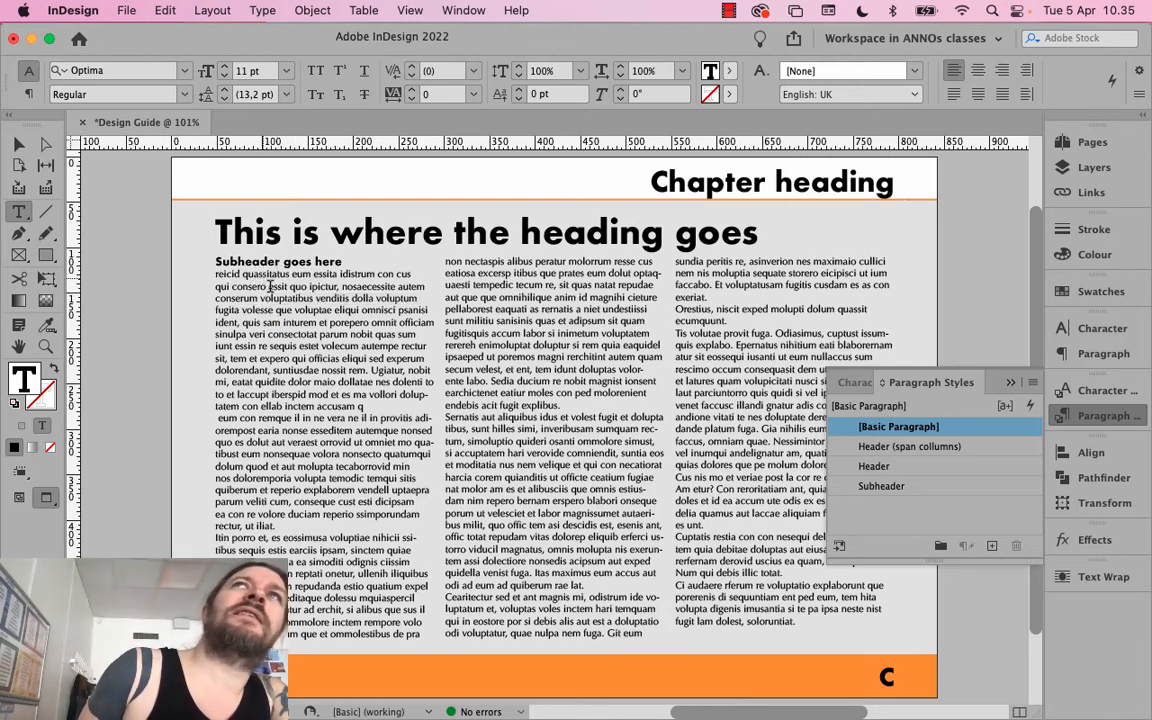
# Set the word "quassitatus" in the first line of body text to Gill Sans Regular
pyautogui.doubleClick(266, 273)
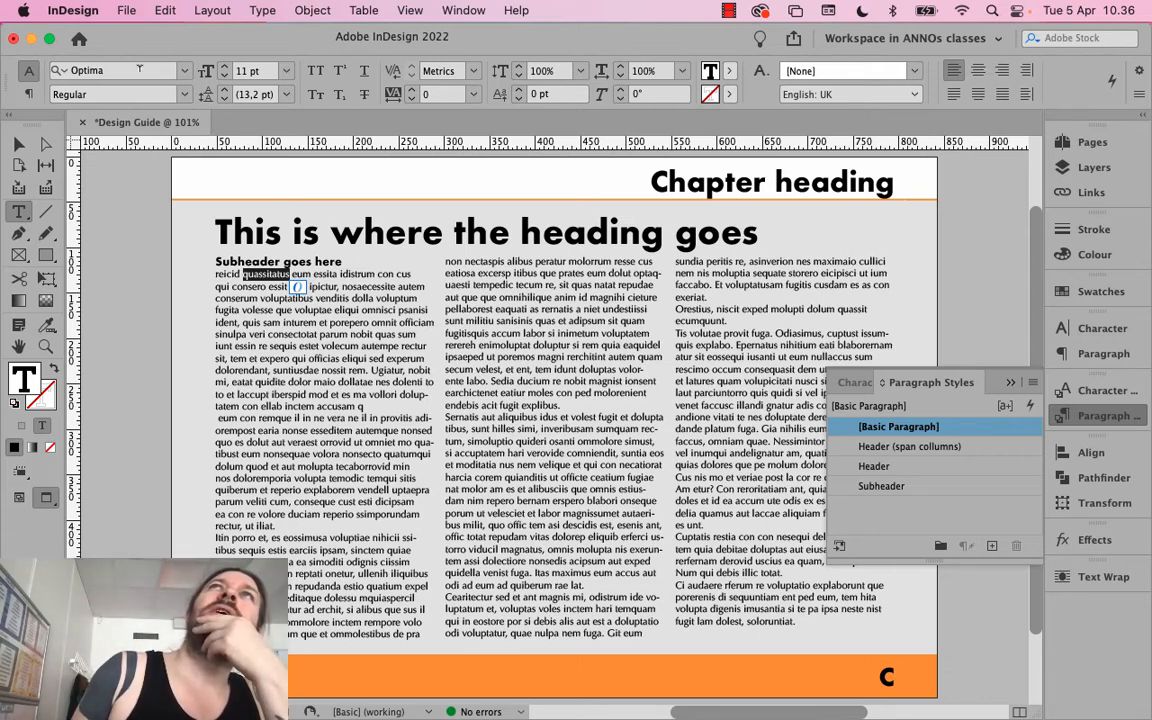
pyautogui.click(139, 69)
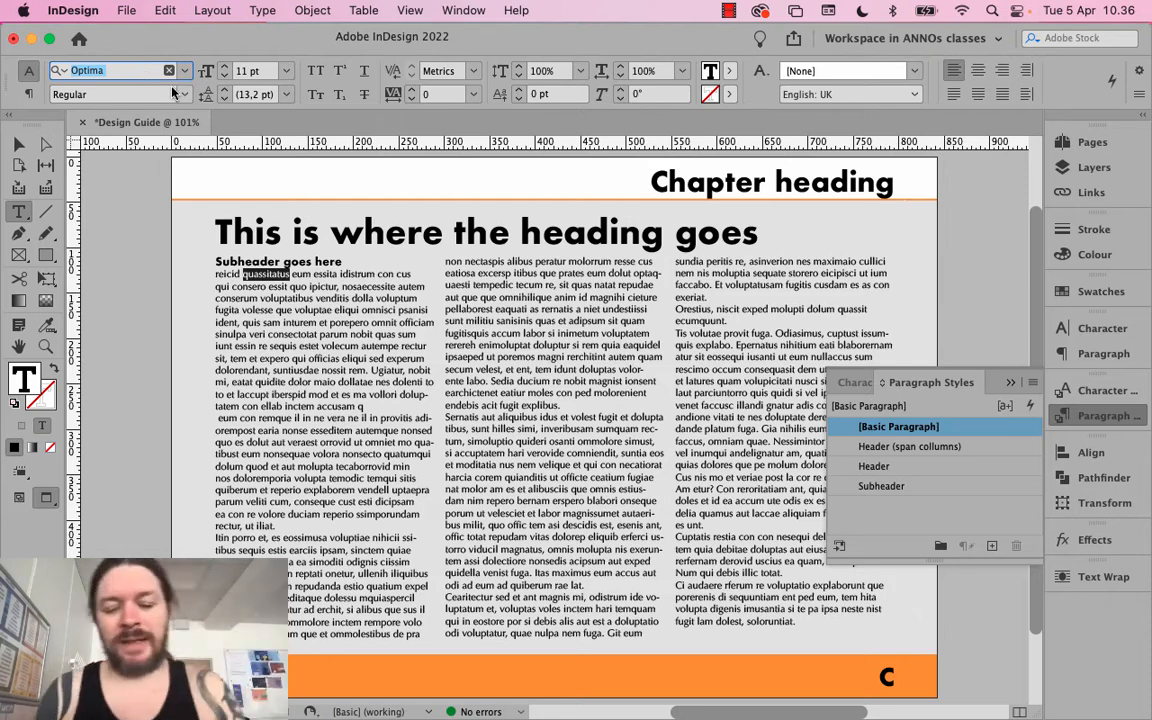
pyautogui.write('Gill sa')
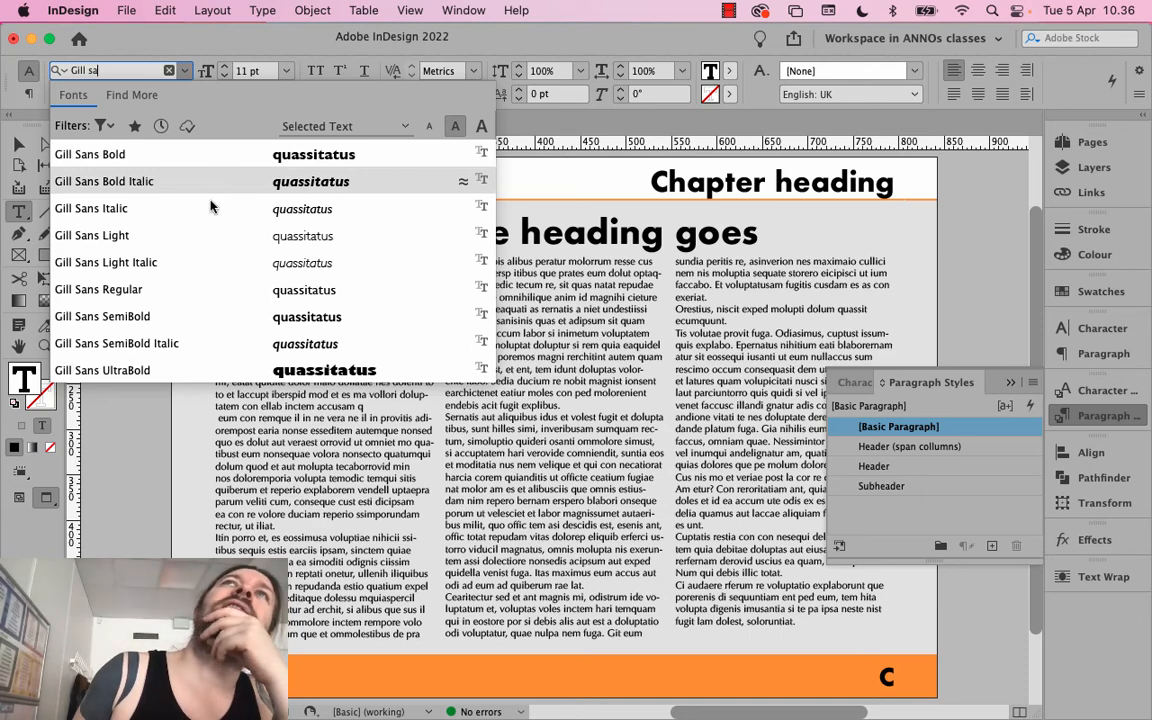
pyautogui.click(193, 290)
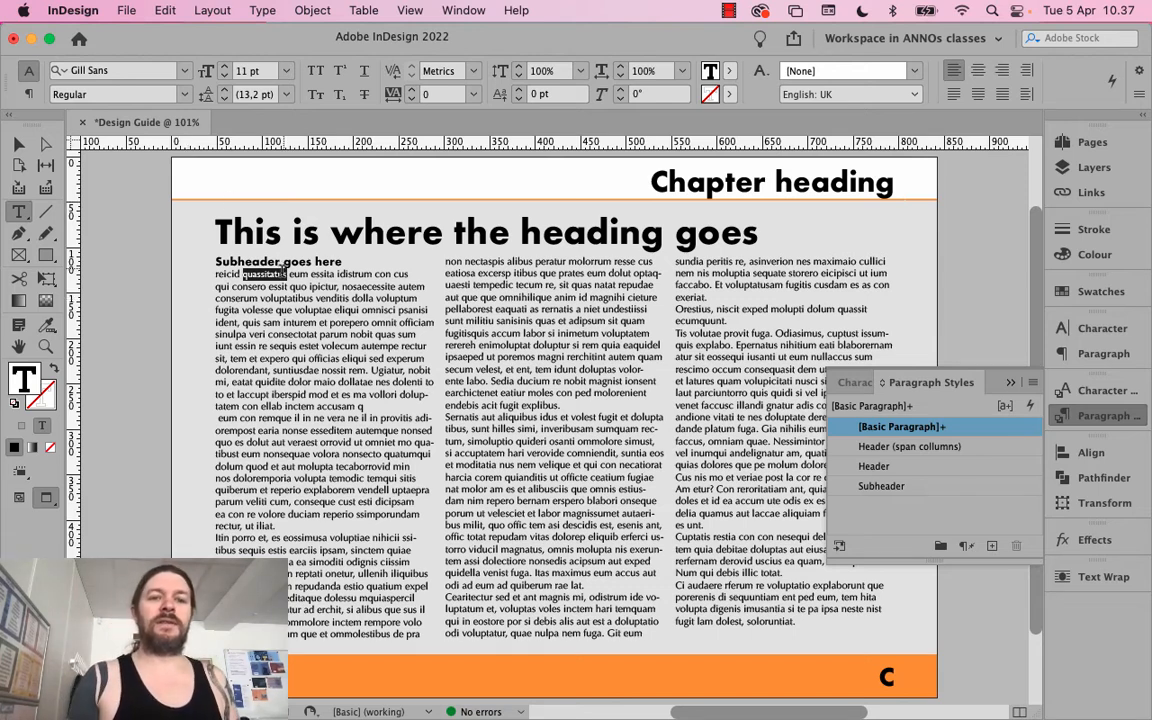
pyautogui.click(476, 72)
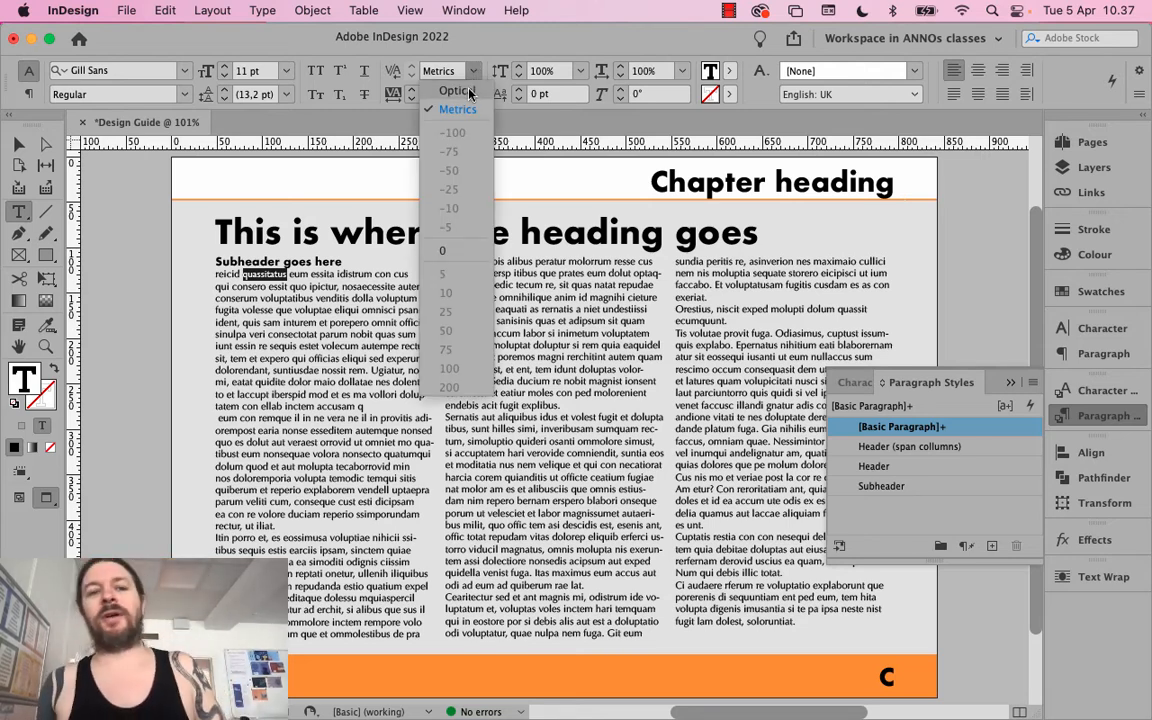
pyautogui.click(478, 75)
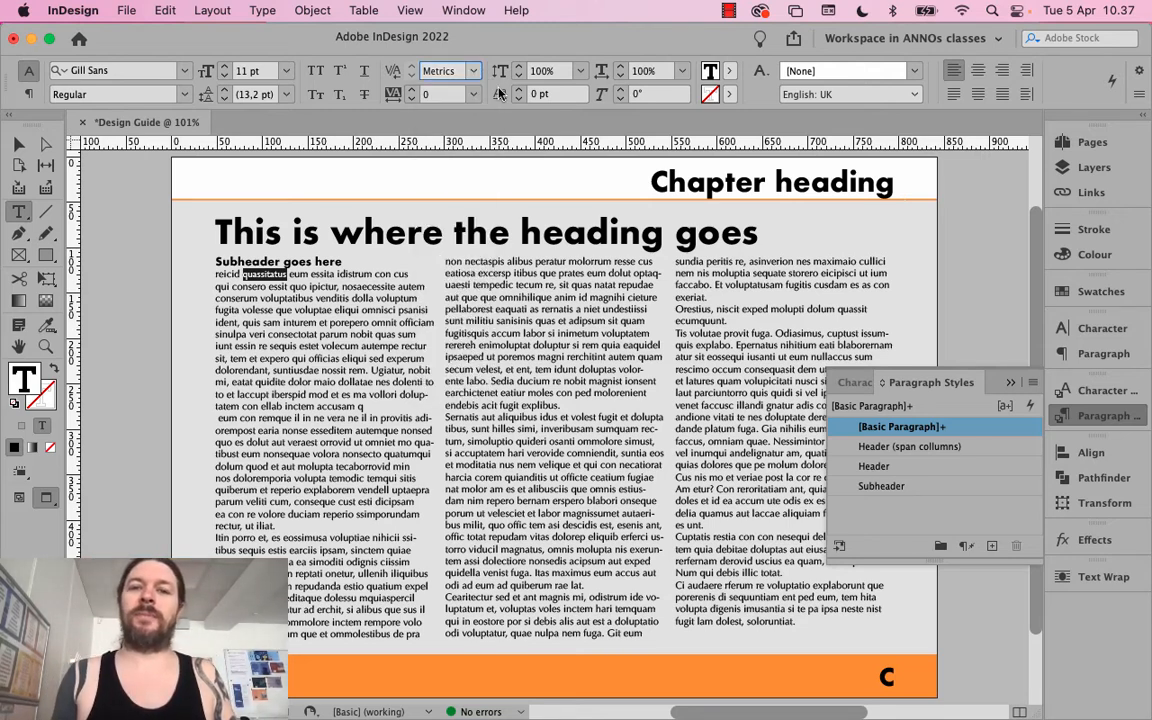
pyautogui.click(869, 95)
pyautogui.click(865, 117)
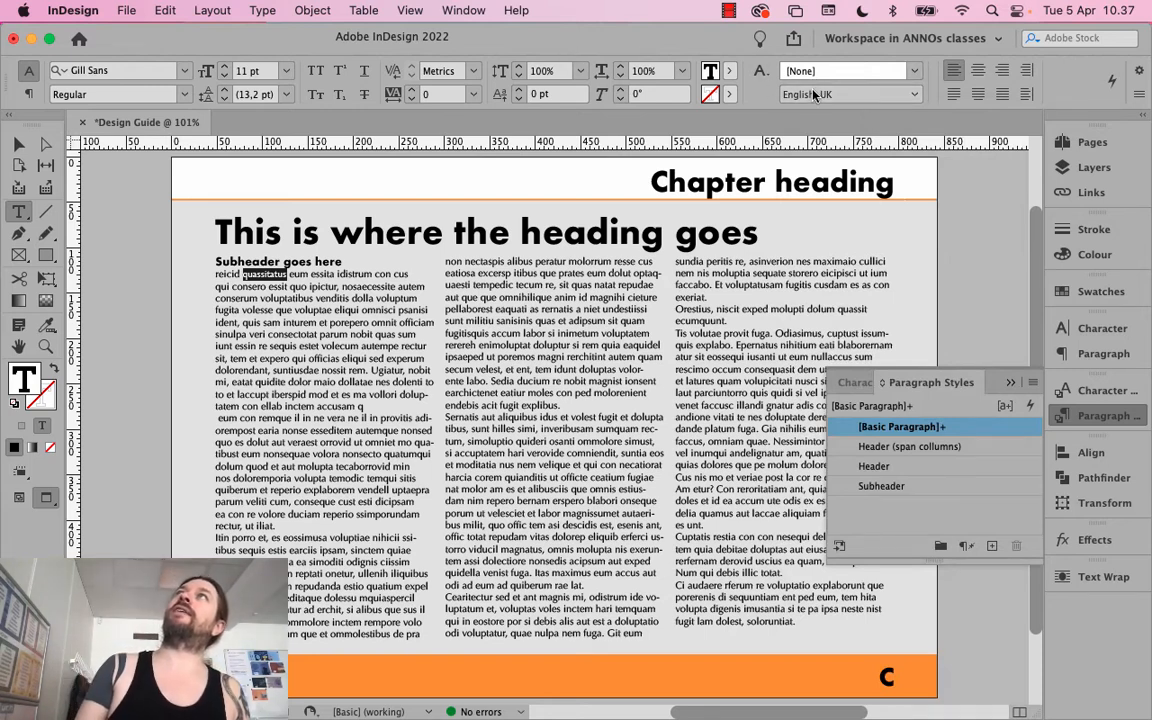
# Compare the Gill Sans word "quassitatus" with the surrounding text and set its size to 12 pt
pyautogui.click(311, 287)
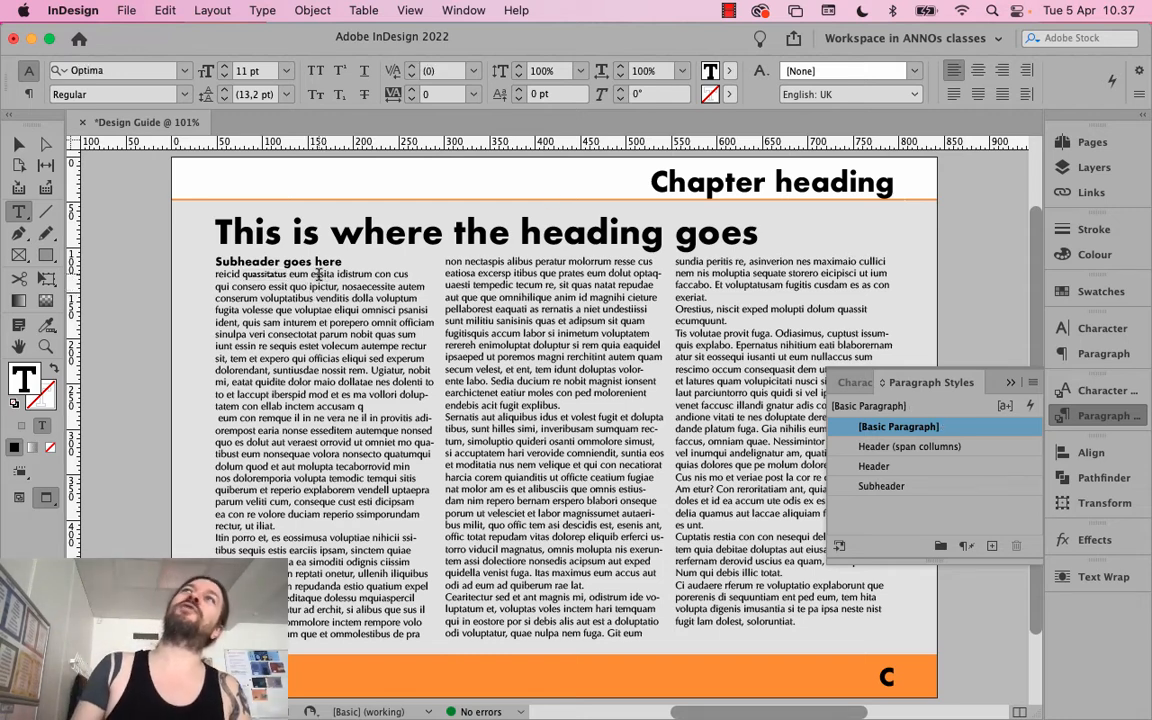
pyautogui.click(320, 275)
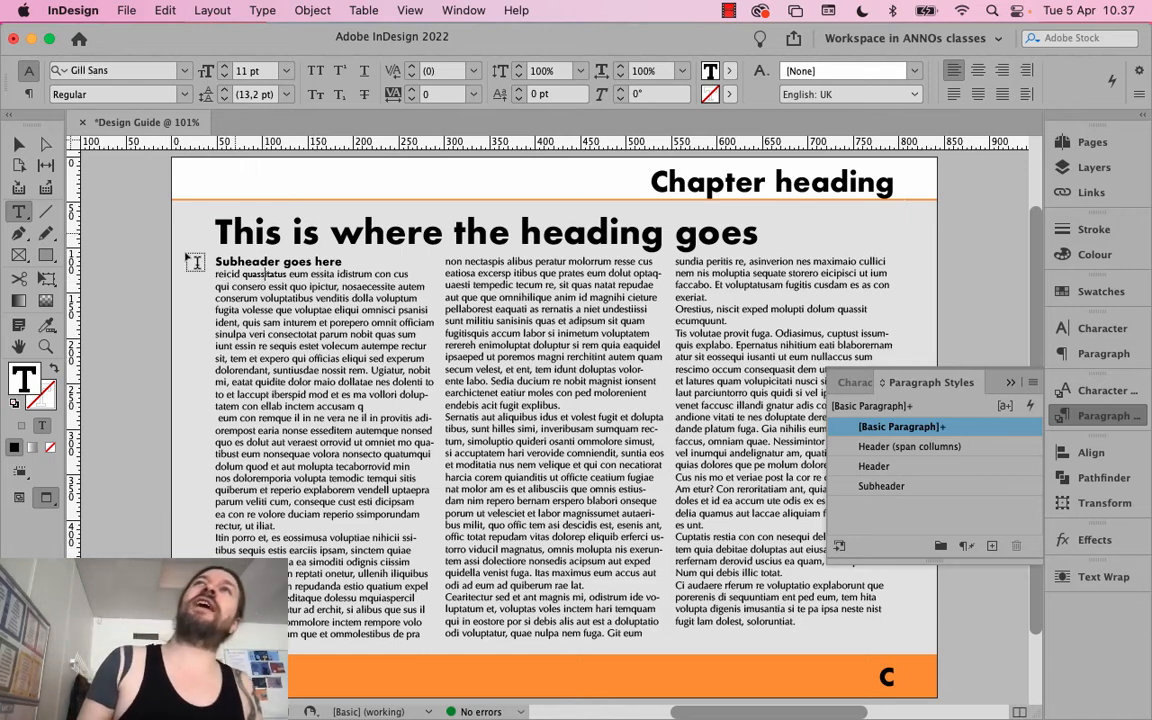
pyautogui.doubleClick(263, 274)
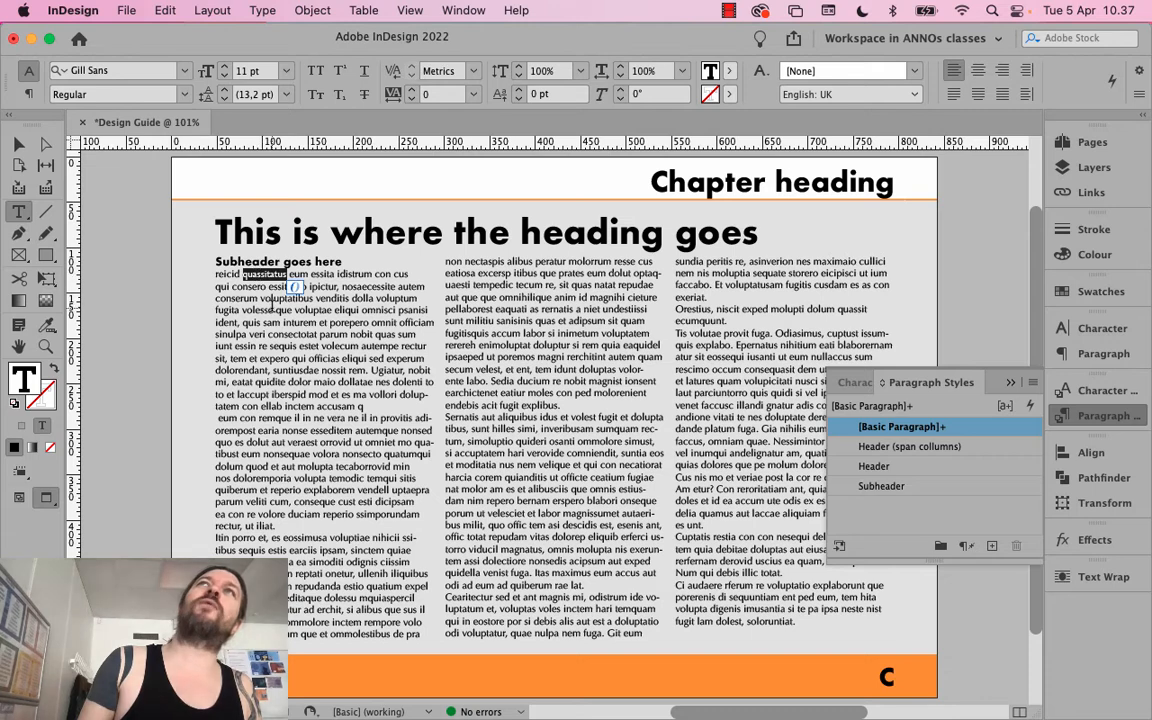
pyautogui.click(224, 65)
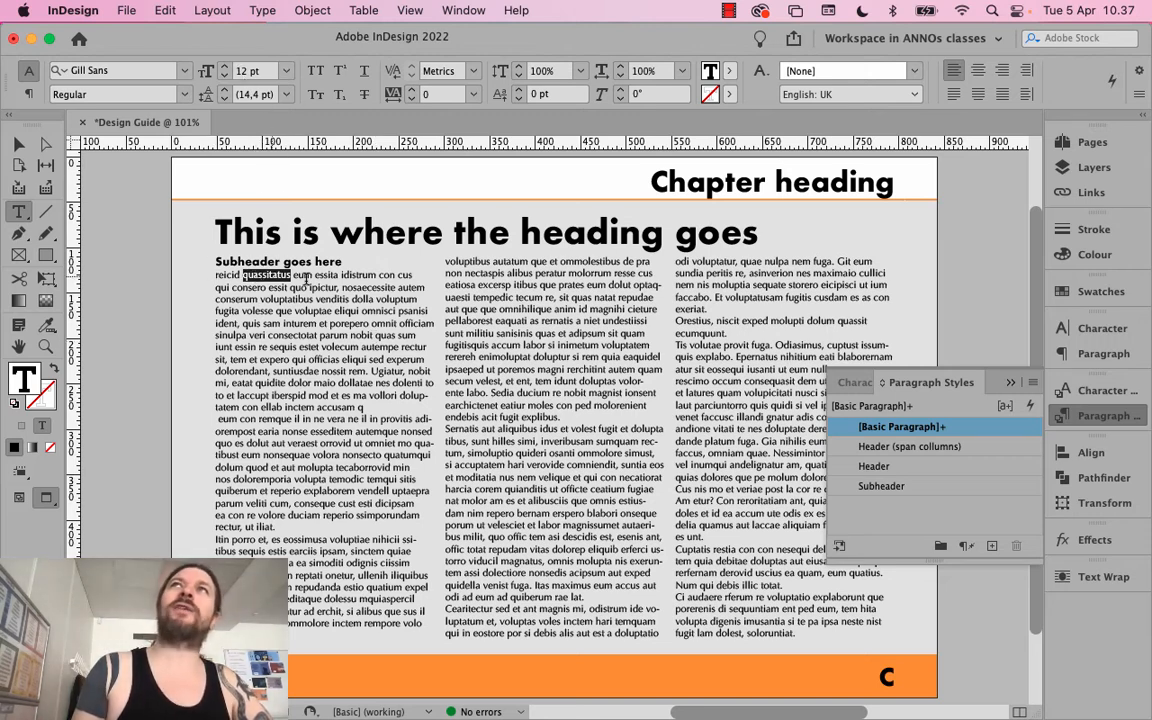
# Start a new paragraph style based on the selected word's formatting and name it "Body text"
pyautogui.click(1033, 384)
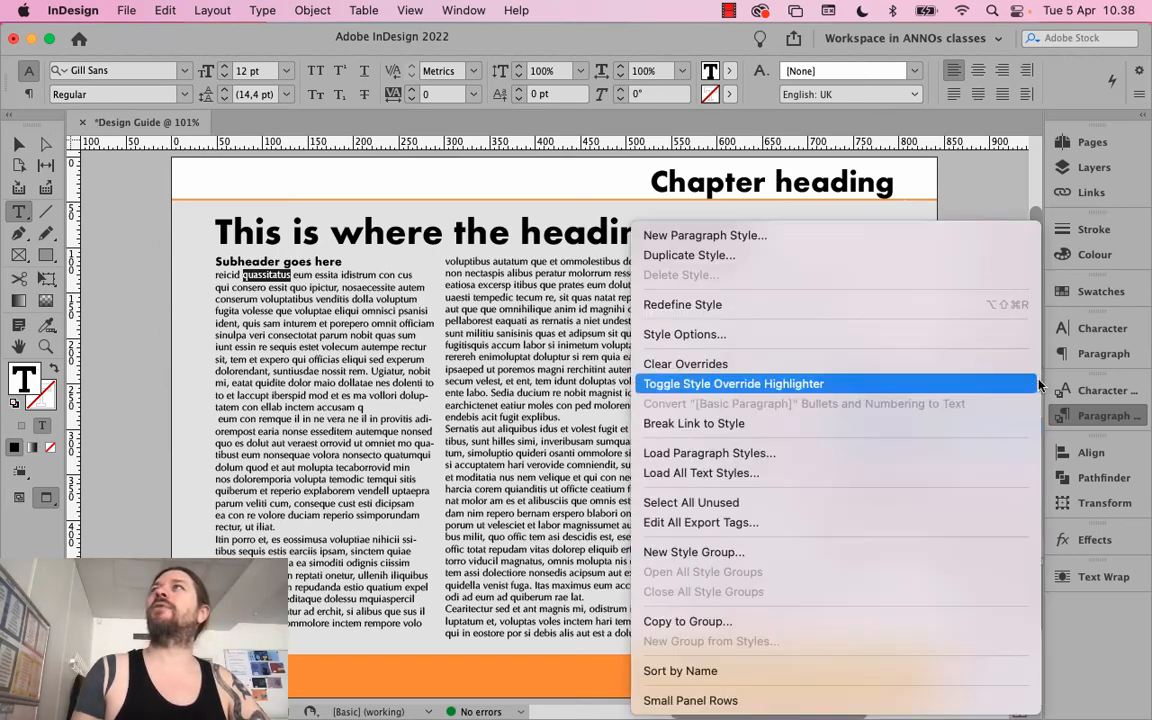
pyautogui.click(788, 236)
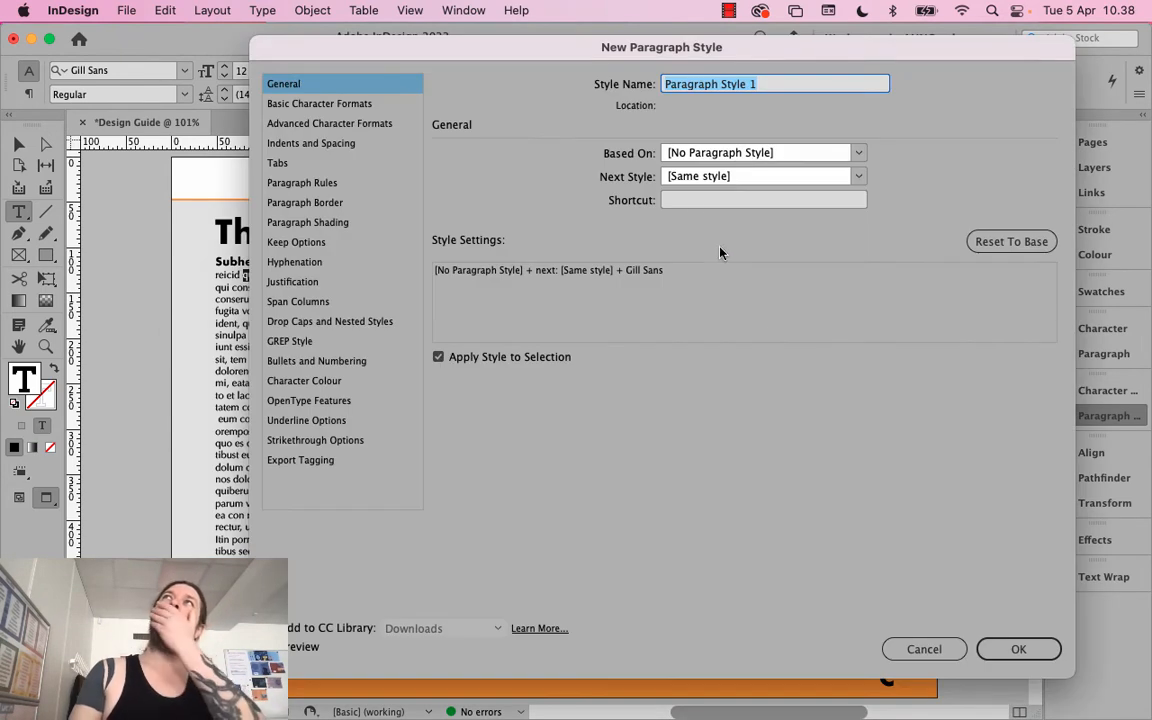
pyautogui.write('Body text')
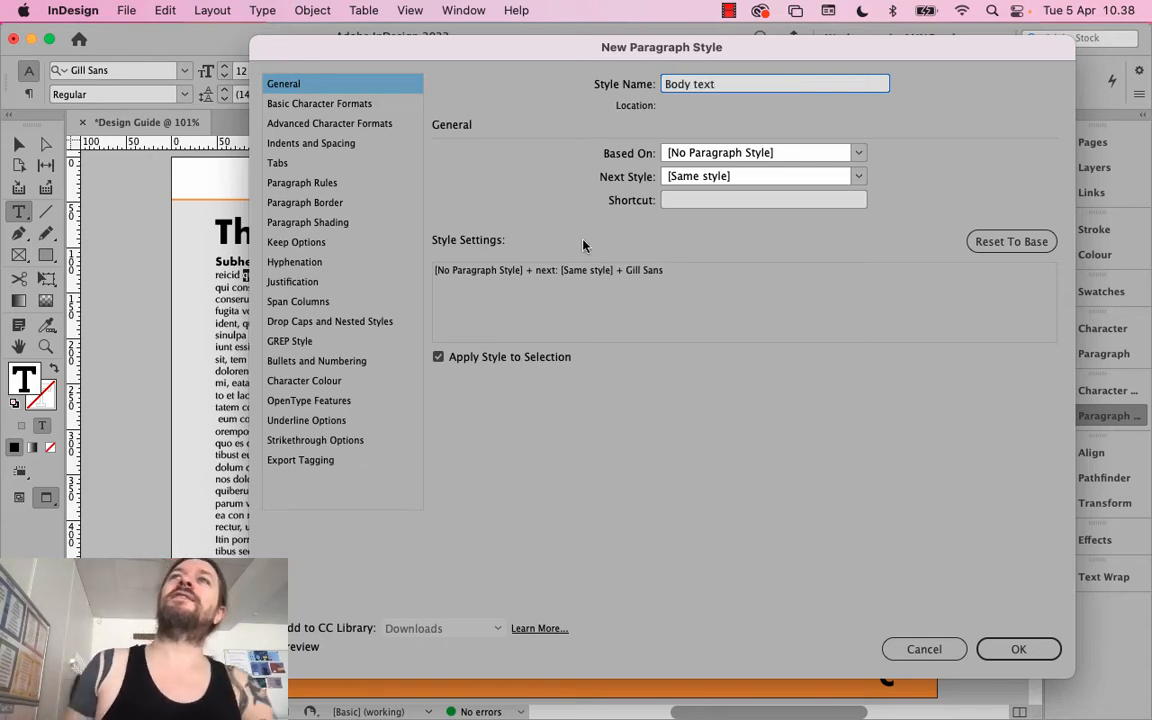
# Review the new style's option categories from Basic Character Formats through OpenType Features, and save the style
pyautogui.click(360, 104)
pyautogui.click(378, 168)
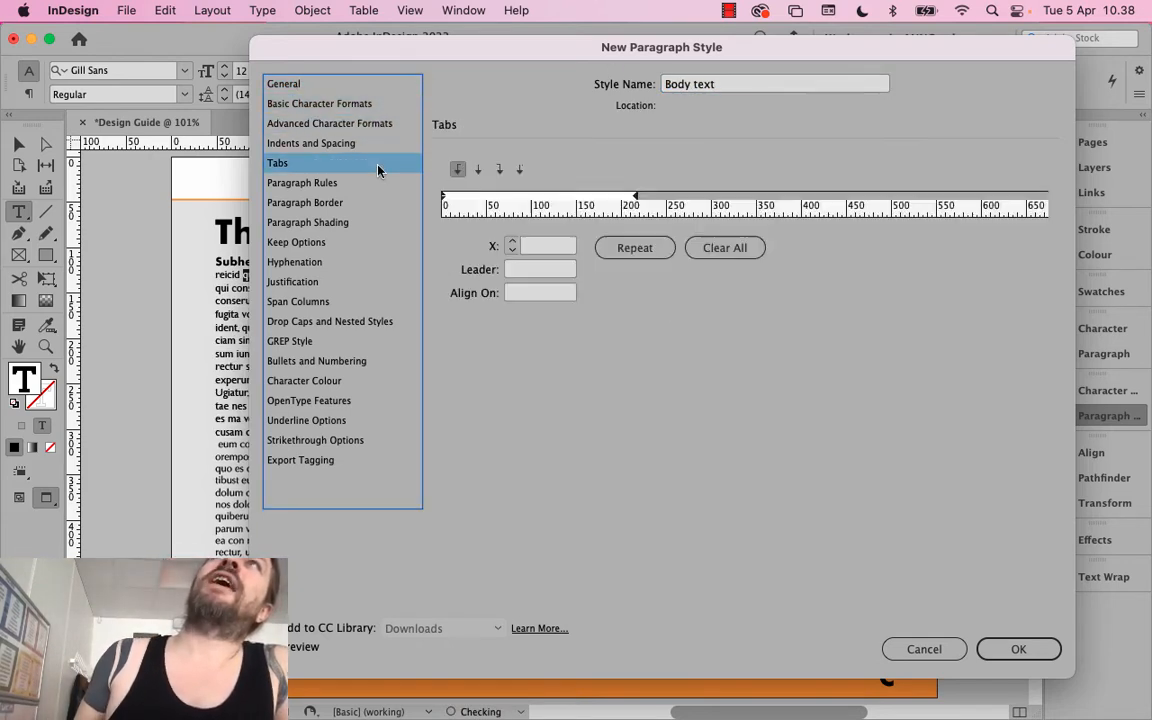
pyautogui.press('Down')
pyautogui.press('Down')
pyautogui.press('Down')
pyautogui.press('Down')
pyautogui.press('Down')
pyautogui.press('Down')
pyautogui.press('Down')
pyautogui.press('Down')
pyautogui.press('Down')
pyautogui.press('Down')
pyautogui.press('Down')
pyautogui.press('Down')
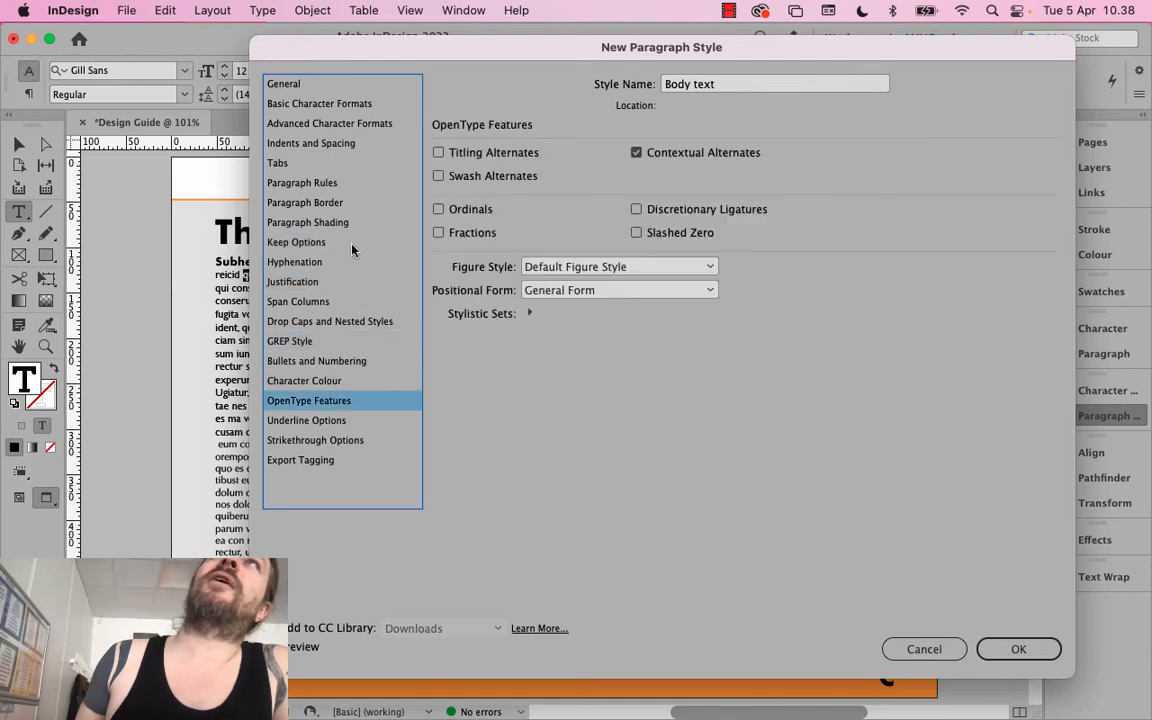
pyautogui.press('Return')
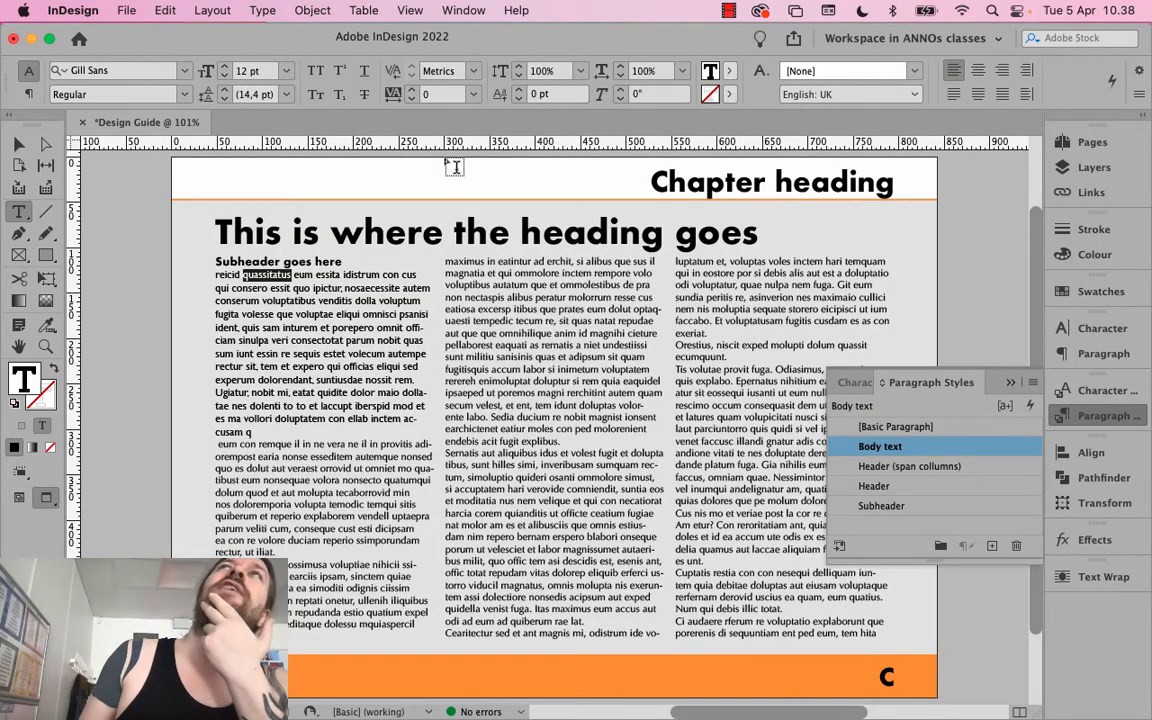
# Apply the Body text paragraph style to all text below the subheading across the three columns
pyautogui.click(268, 288)
pyautogui.moveTo(212, 270); pyautogui.dragTo(915, 663)
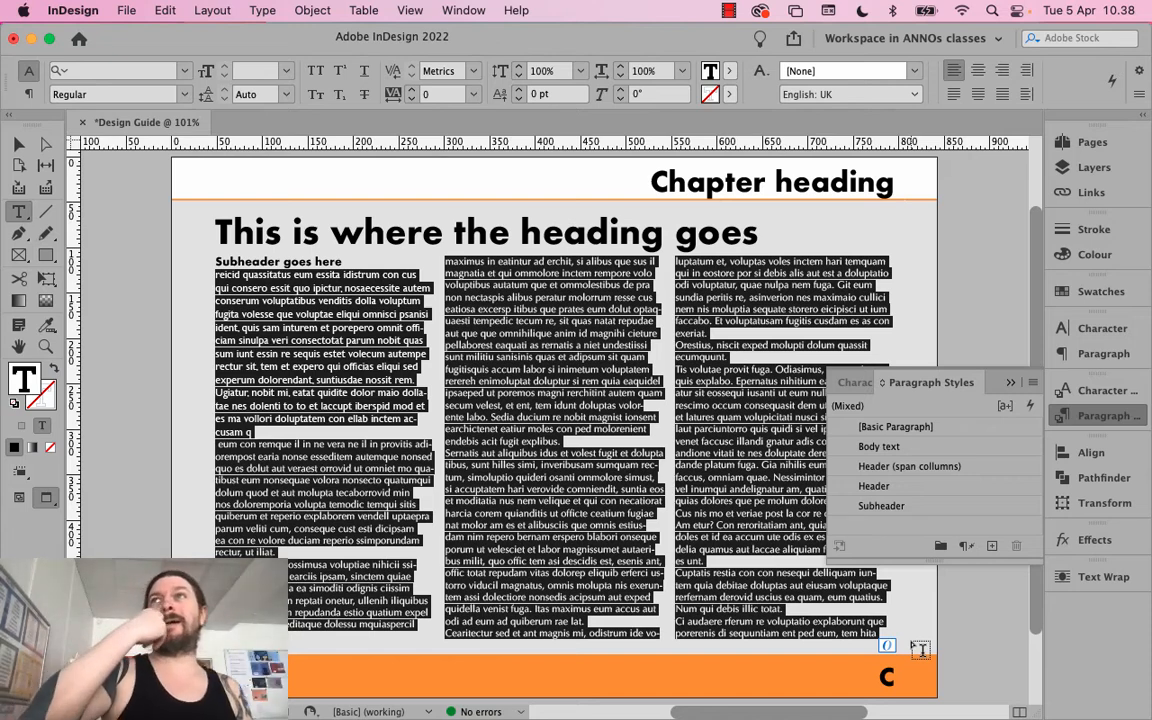
pyautogui.click(928, 448)
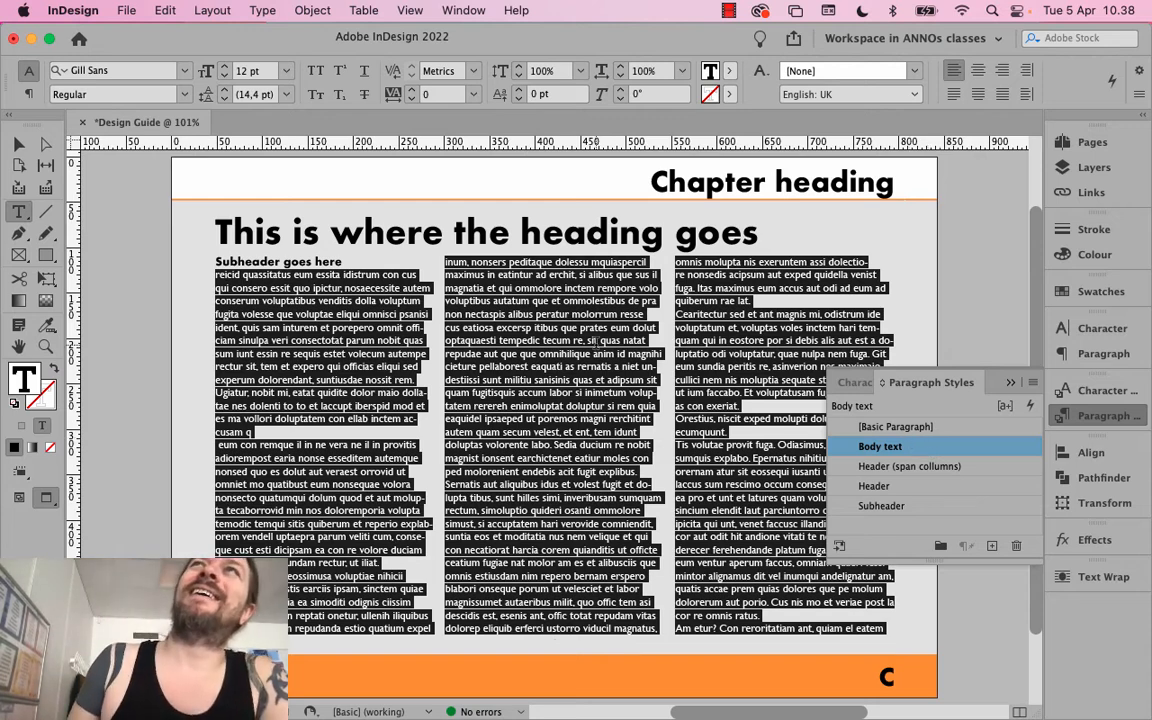
pyautogui.click(586, 339)
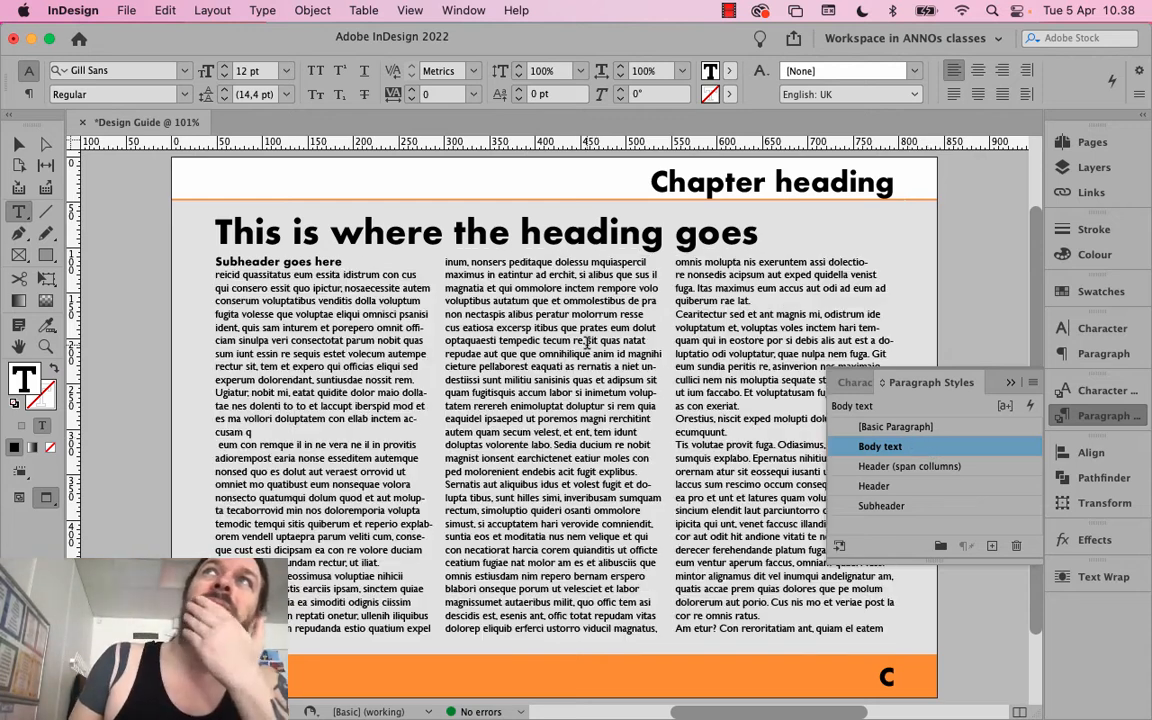
# Select the whole "Subheader goes here" line above the first column of body text
pyautogui.click(293, 260)
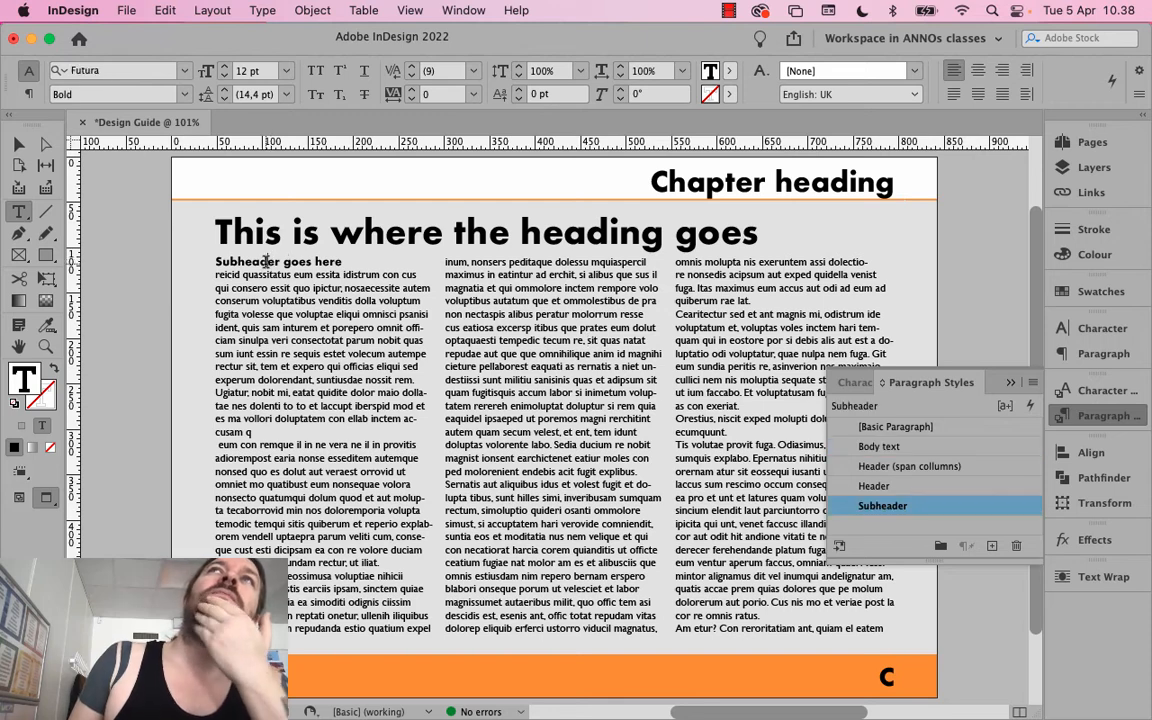
pyautogui.tripleClick(267, 261)
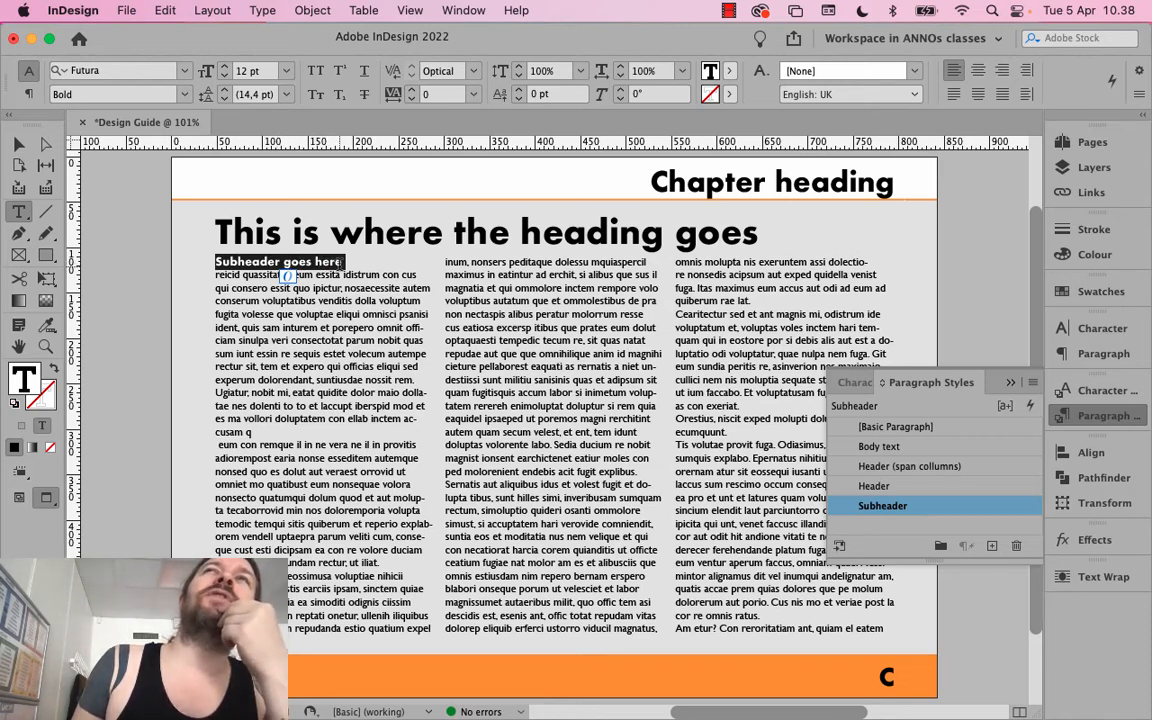
pyautogui.rightClick(933, 510)
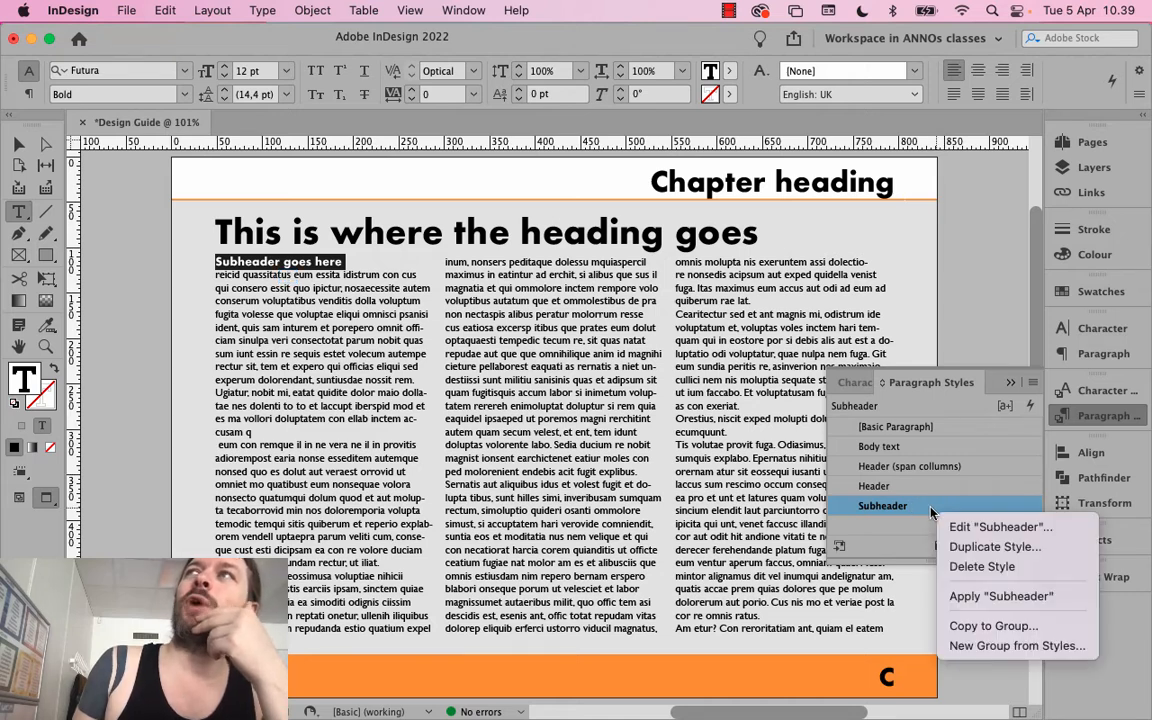
pyautogui.click(982, 527)
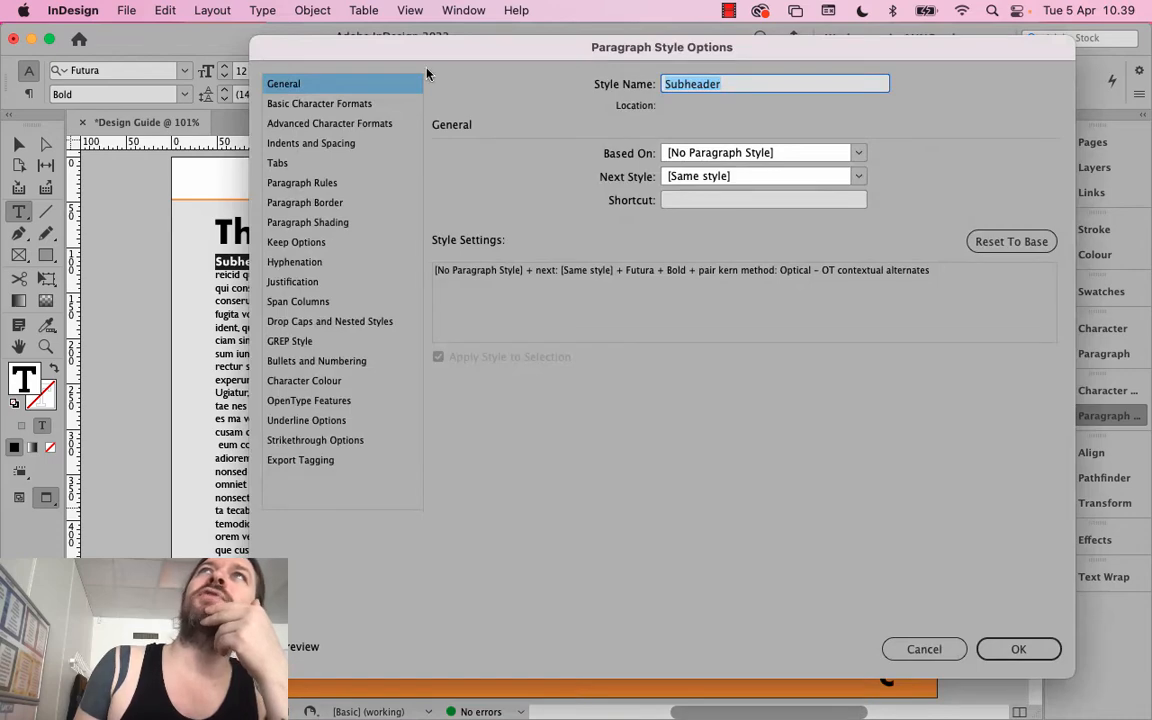
pyautogui.moveTo(502, 70); pyautogui.dragTo(773, 380)
pyautogui.click(700, 400)
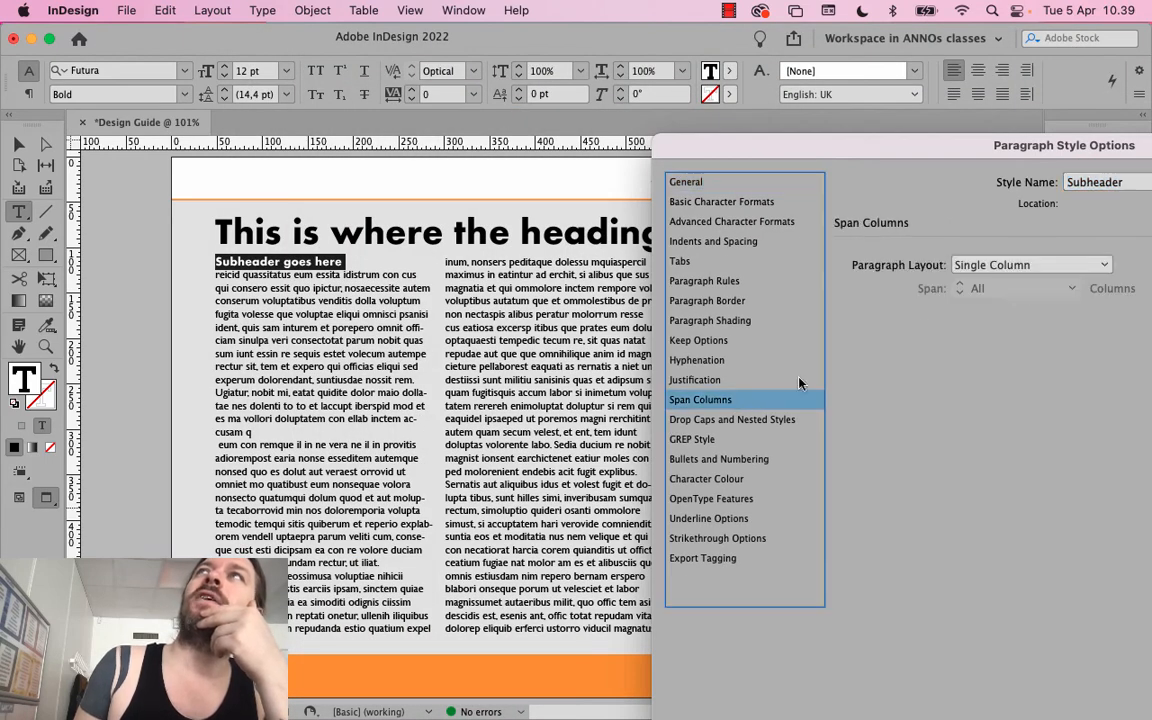
pyautogui.click(998, 264)
pyautogui.click(1005, 302)
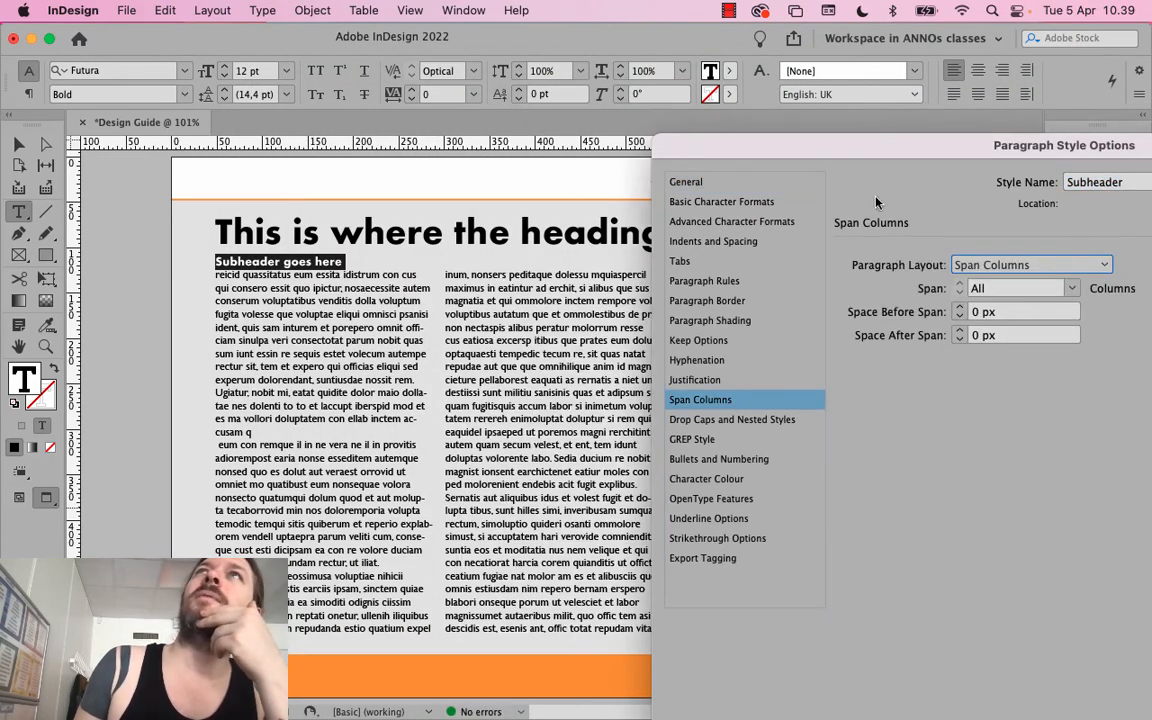
pyautogui.moveTo(856, 175); pyautogui.dragTo(885, 441)
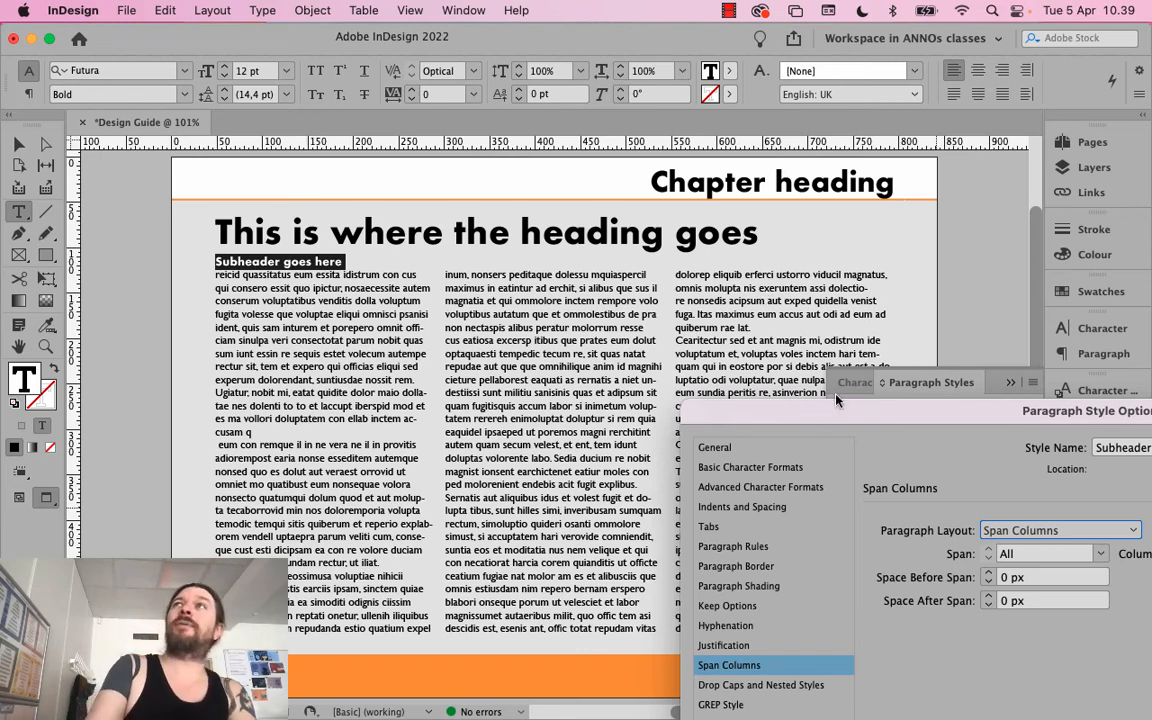
pyautogui.moveTo(822, 413); pyautogui.dragTo(342, 77)
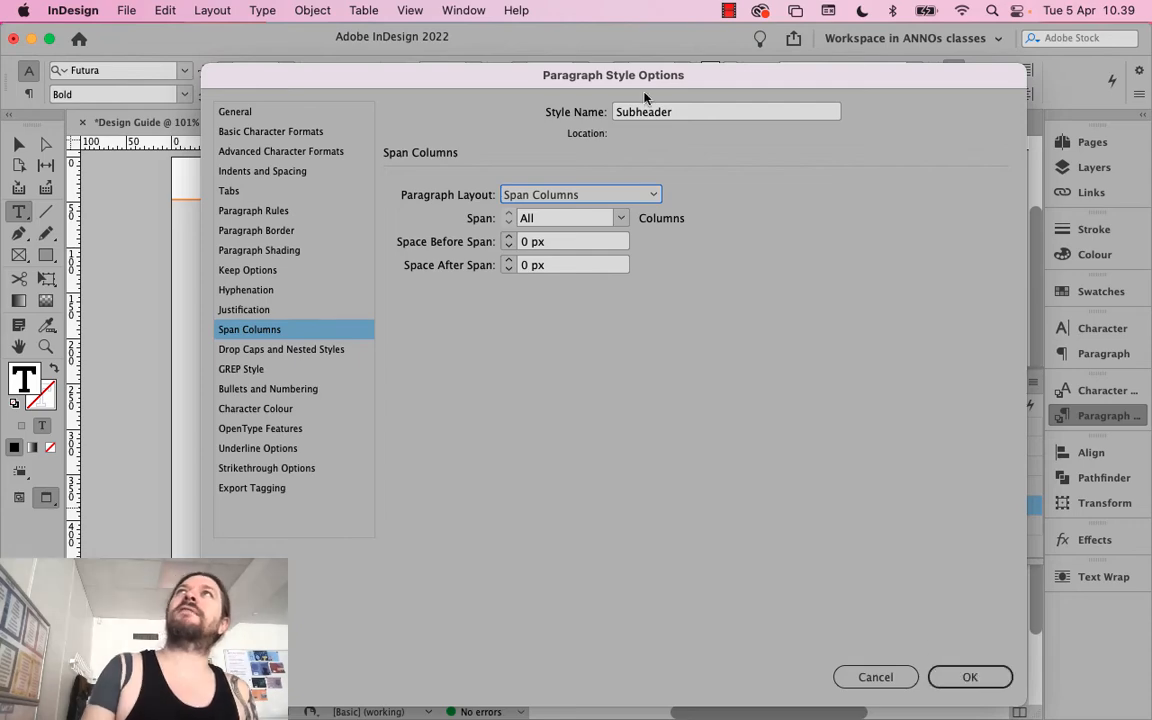
pyautogui.click(900, 671)
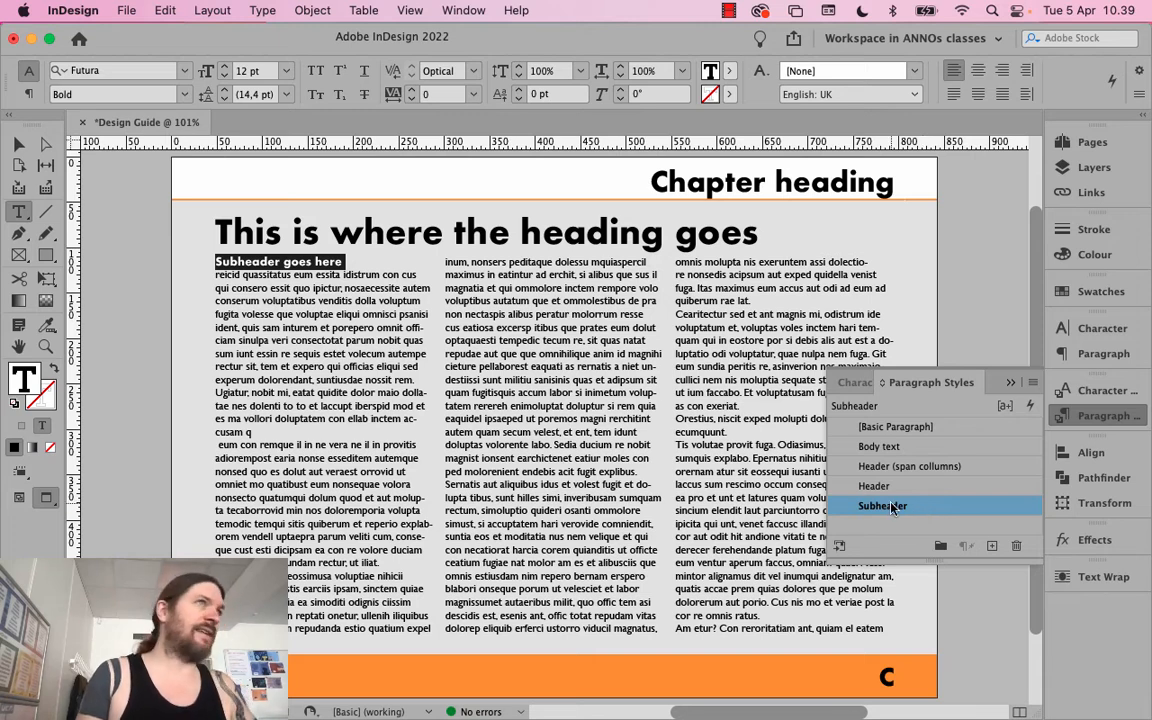
# Duplicate the Subheader paragraph style and name the copy "Subheader (span columns)"
pyautogui.rightClick(893, 508)
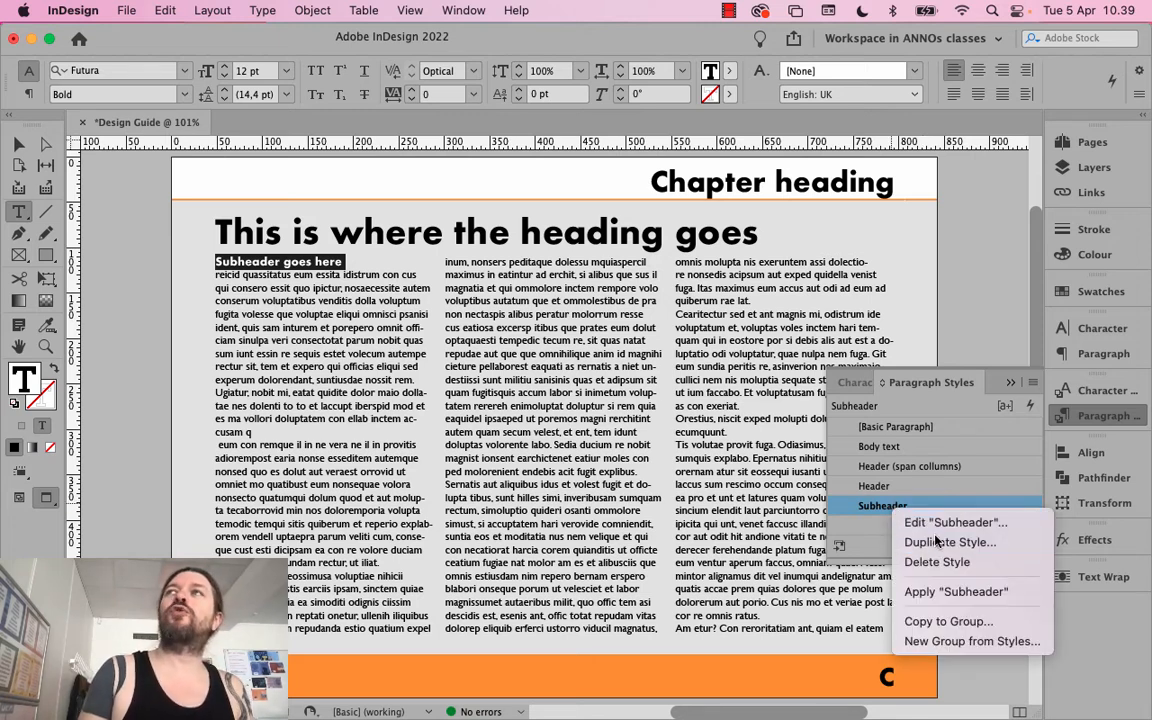
pyautogui.click(938, 544)
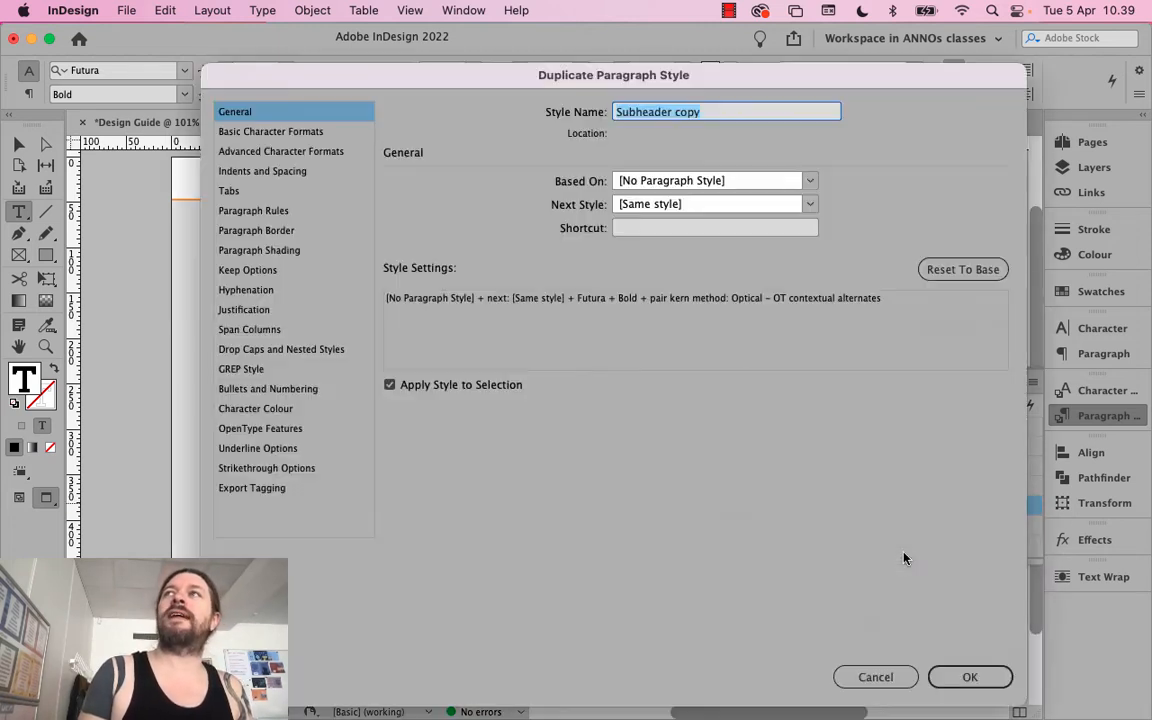
pyautogui.doubleClick(688, 111)
pyautogui.write('spam')
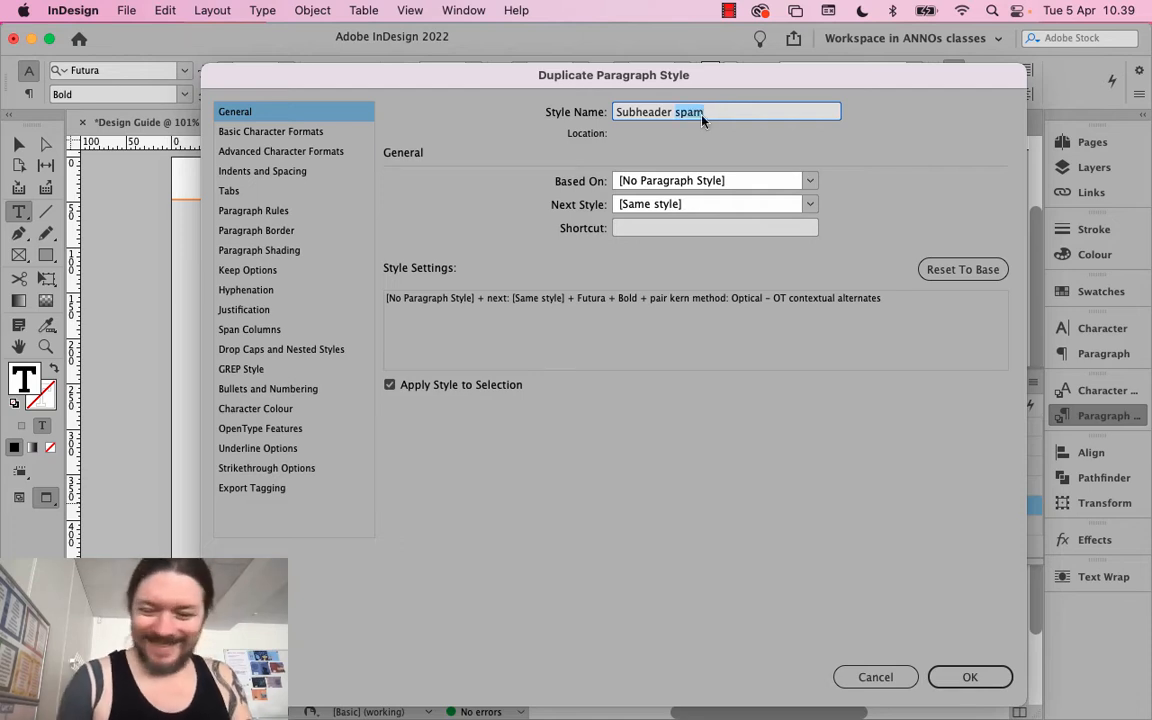
pyautogui.write('span columns')
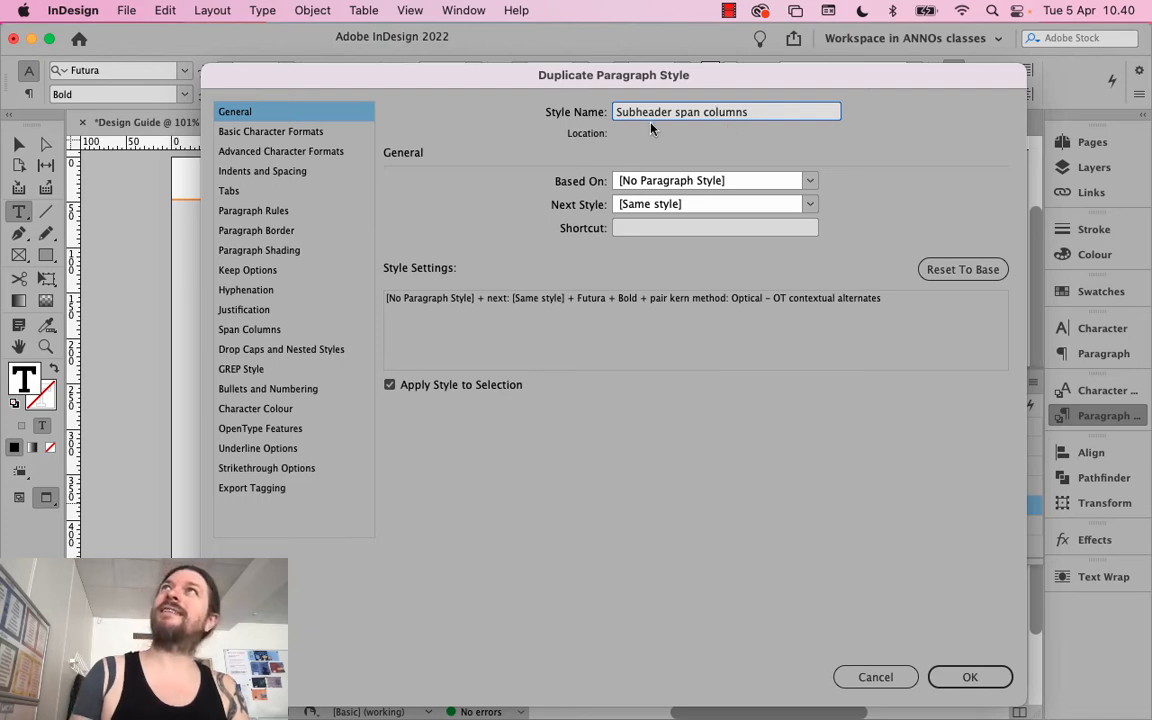
pyautogui.write('(')
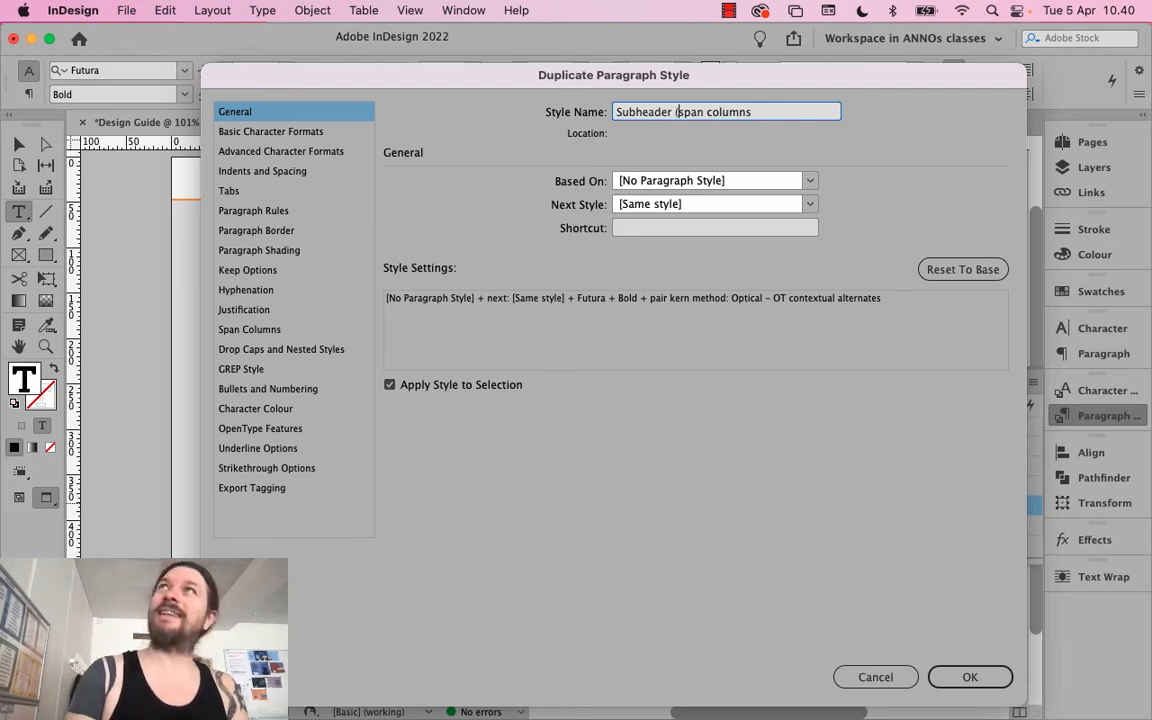
pyautogui.click(767, 105)
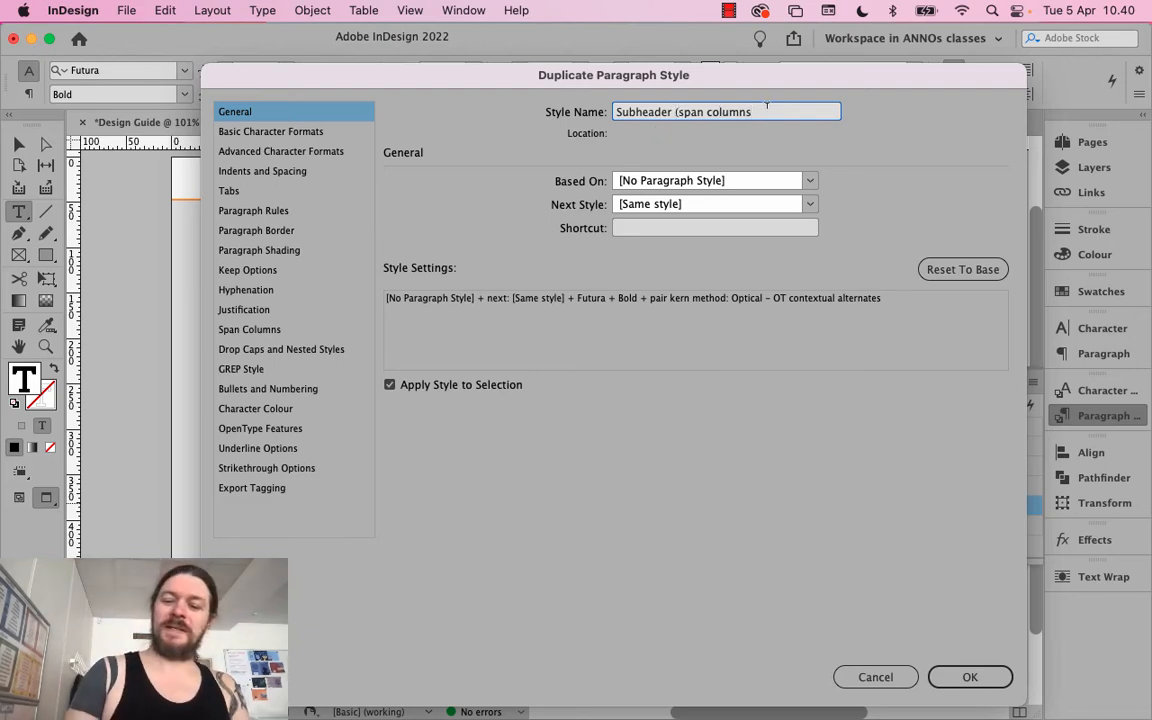
# Set the duplicated style's paragraph layout to Span Columns across all columns and save the style
pyautogui.click(249, 329)
pyautogui.click(563, 197)
pyautogui.click(556, 230)
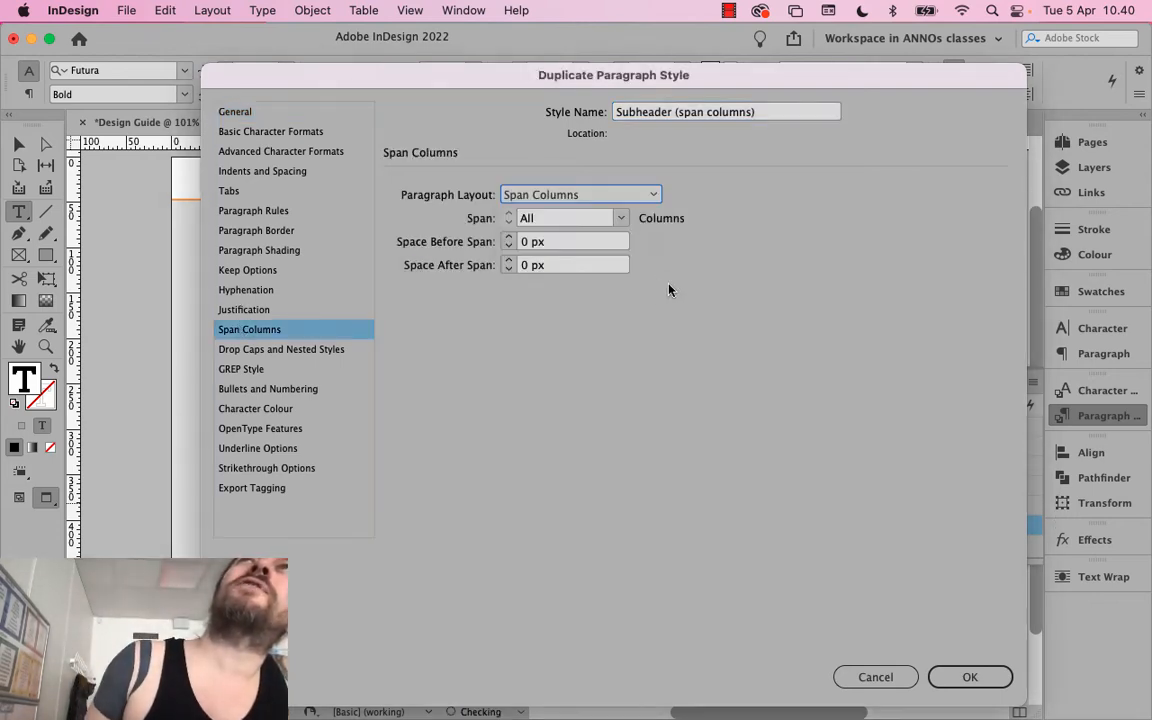
pyautogui.click(970, 678)
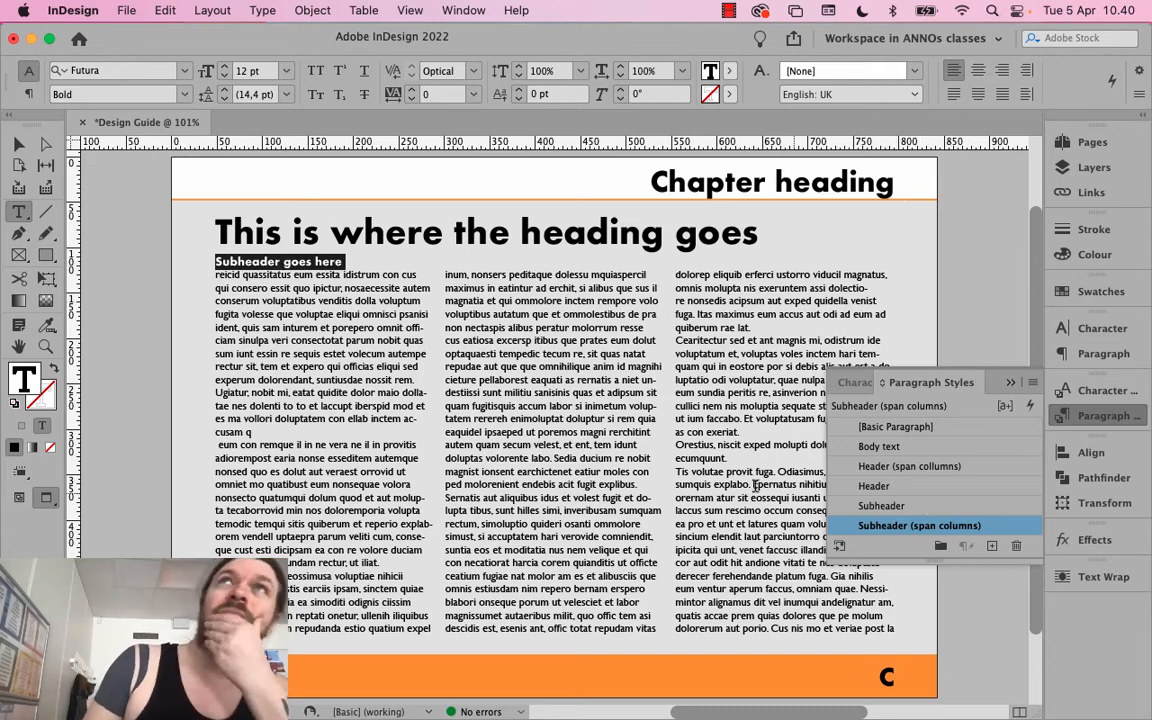
# Compare the subheading line in the Subheader and Subheader (span columns) styles, leaving it in the column-spanning one, and lengthen the style list
pyautogui.click(933, 506)
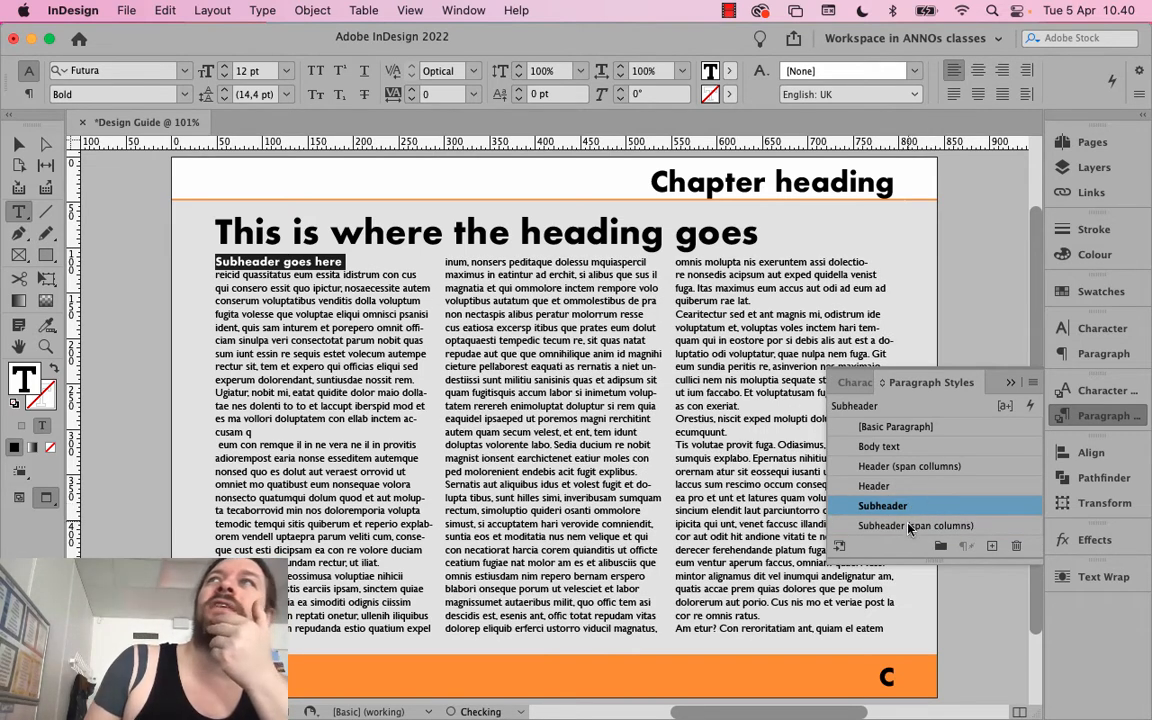
pyautogui.click(910, 527)
pyautogui.click(915, 507)
pyautogui.click(912, 526)
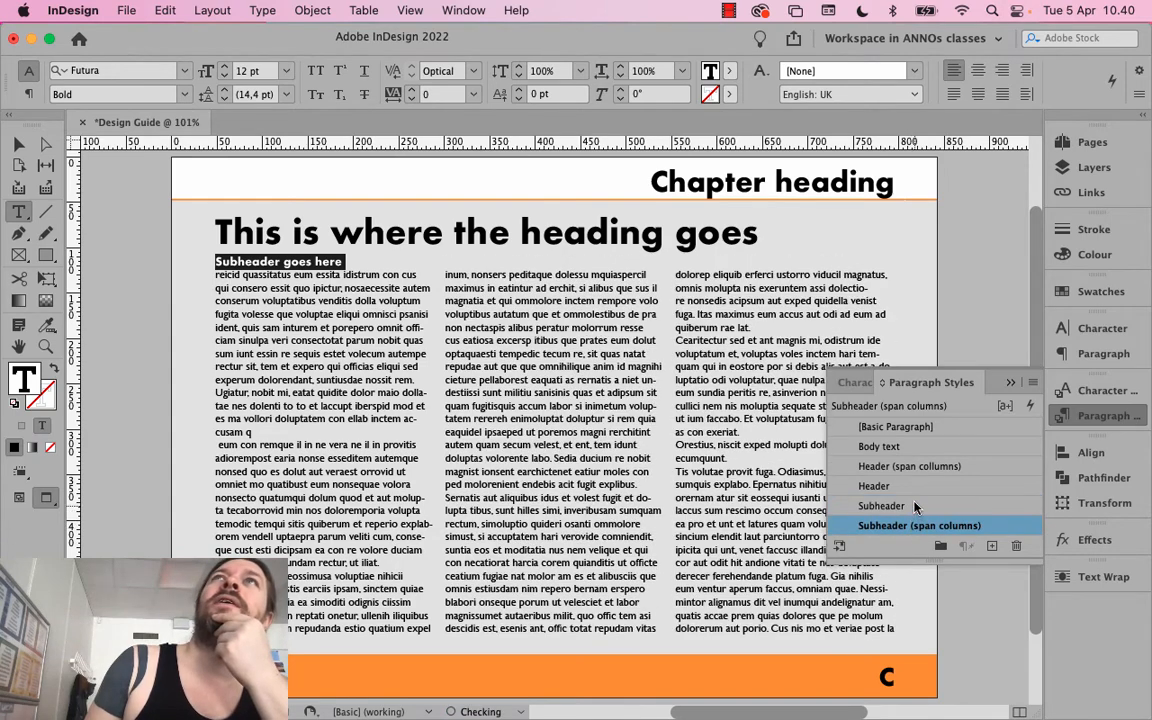
pyautogui.click(915, 507)
pyautogui.click(912, 526)
pyautogui.click(914, 507)
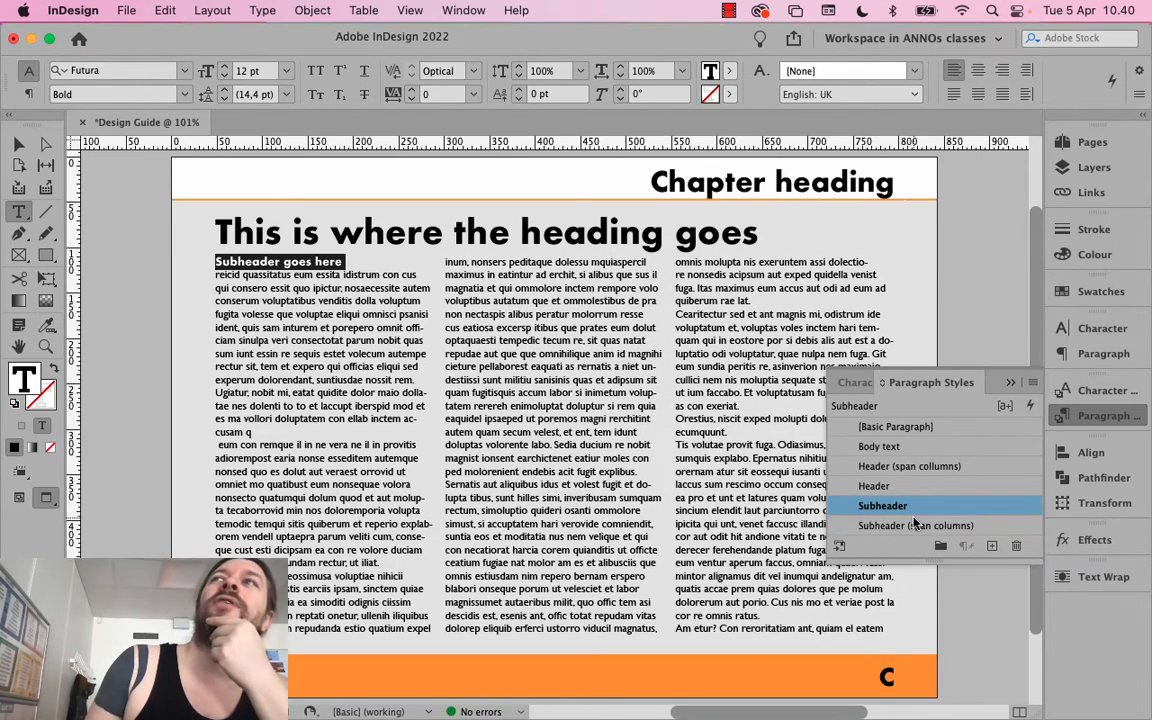
pyautogui.click(914, 524)
pyautogui.click(915, 507)
pyautogui.click(916, 524)
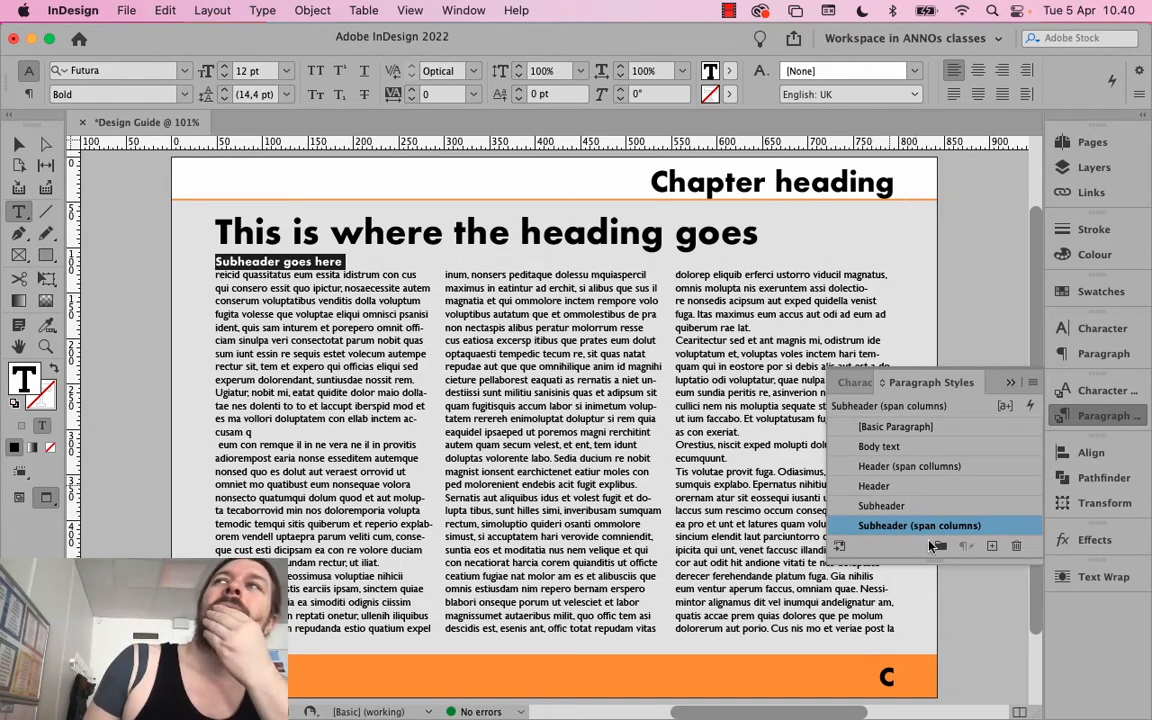
pyautogui.moveTo(942, 566); pyautogui.dragTo(942, 606)
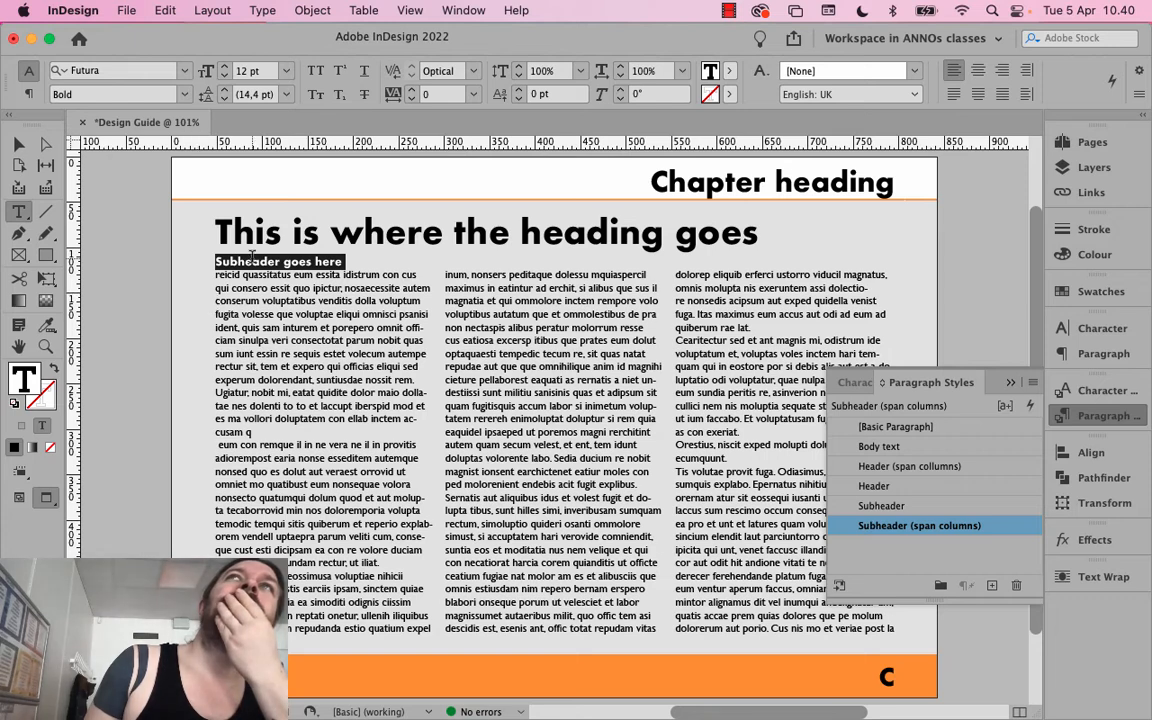
# Capitalize the first body text word below the subheading so it reads "Reicid"
pyautogui.click(248, 275)
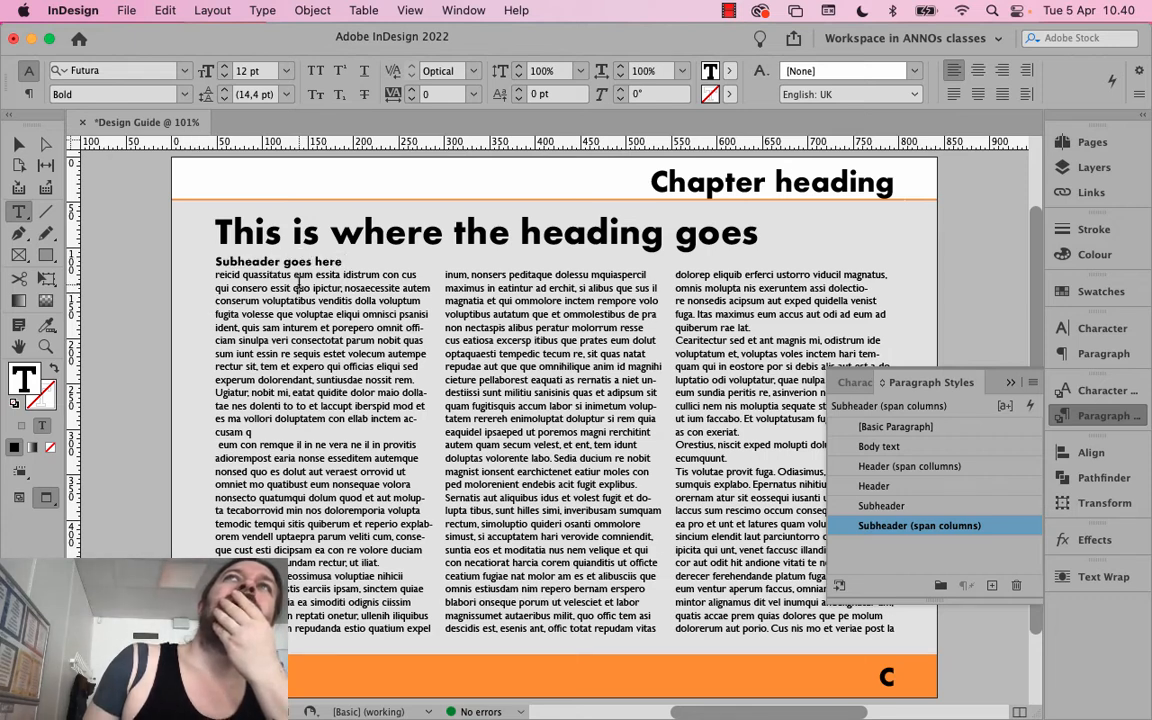
pyautogui.click(275, 294)
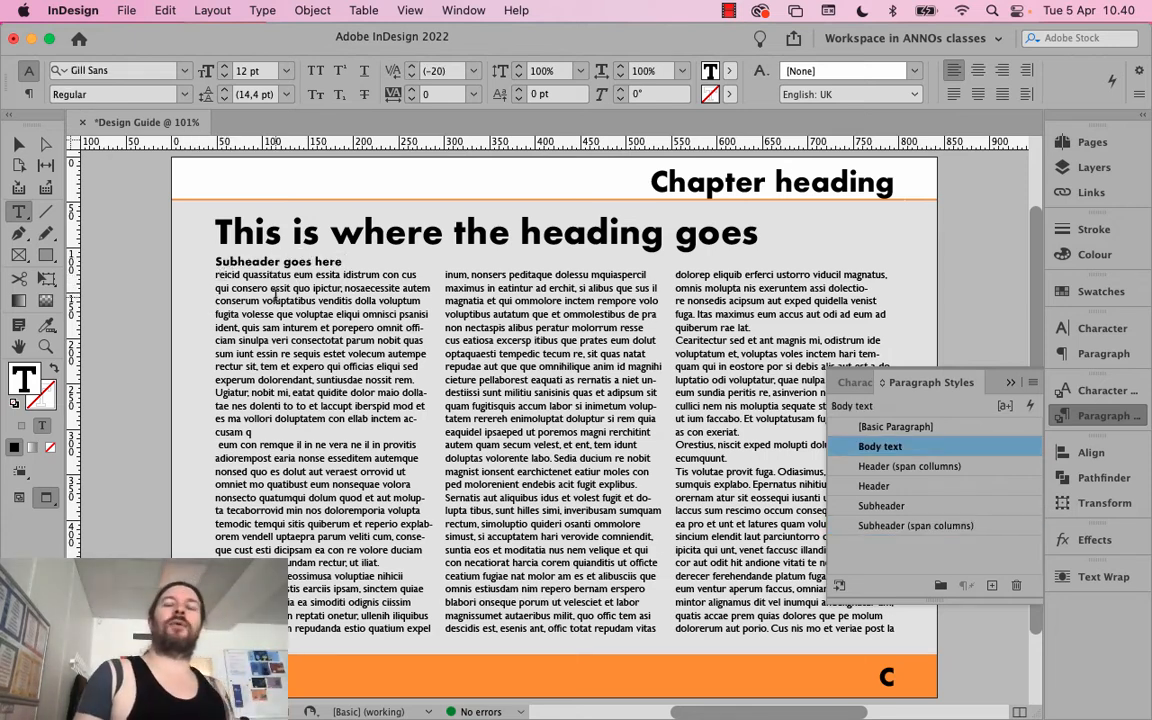
pyautogui.press('BackSpace')
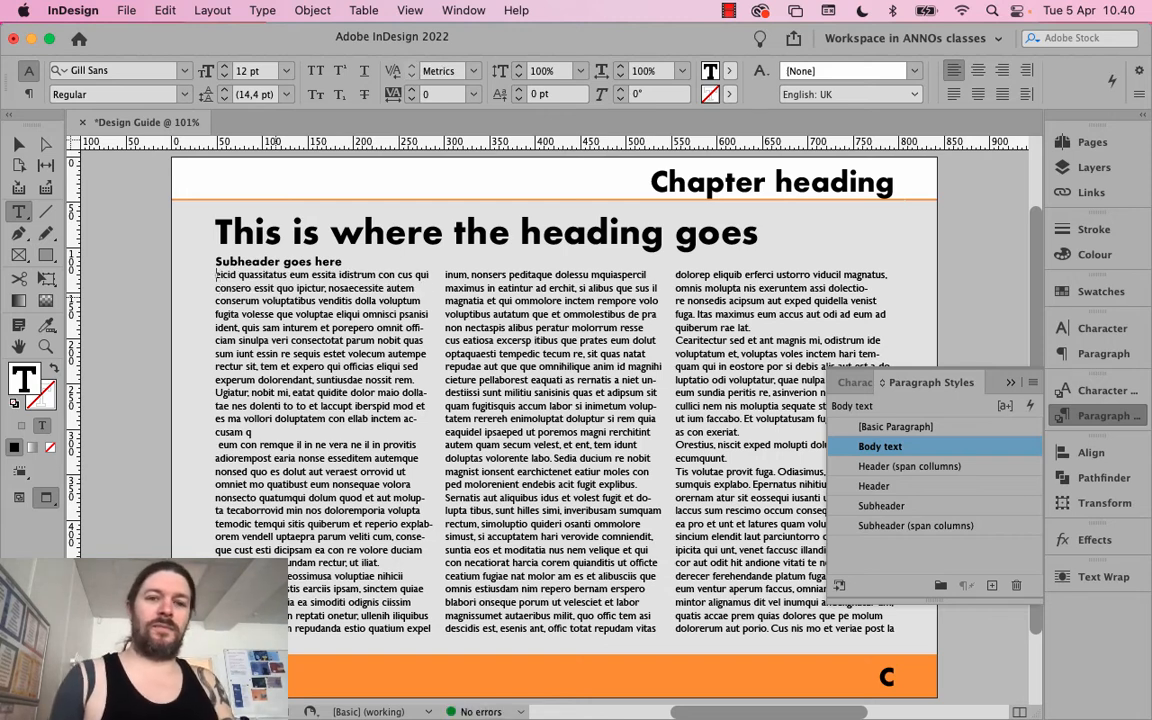
pyautogui.write('Re')
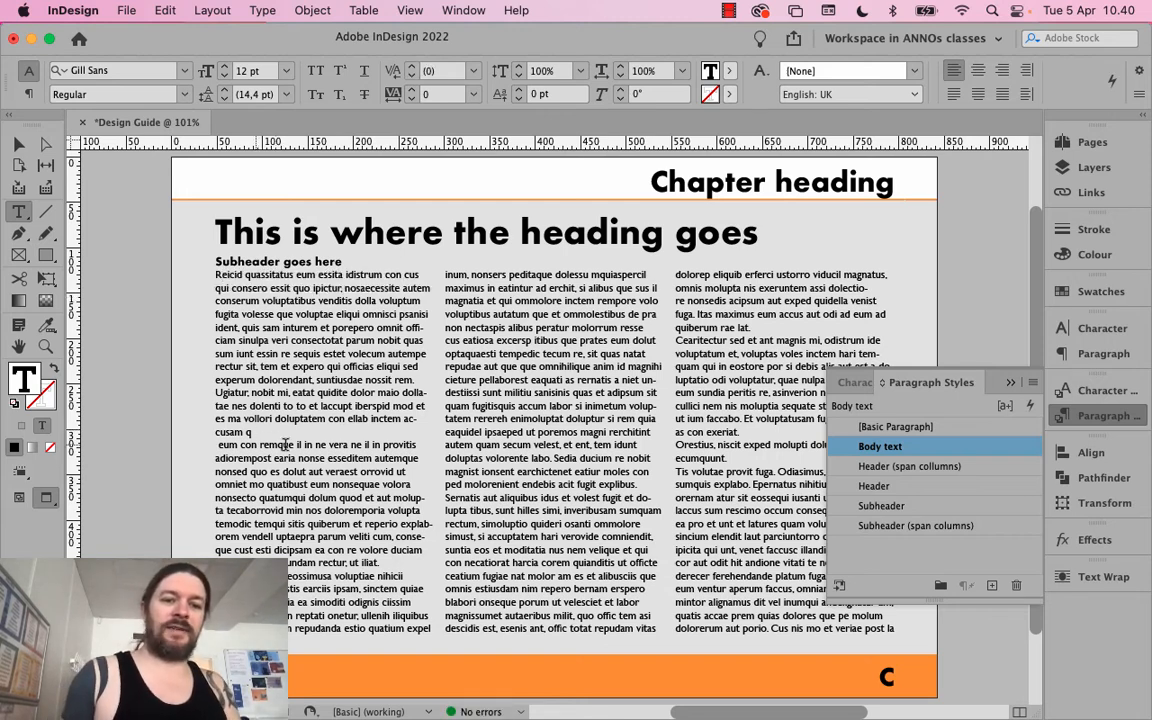
# Split "eum con remque" in the first column into its own paragraph and apply the Subheader style to it
pyautogui.press('Return')
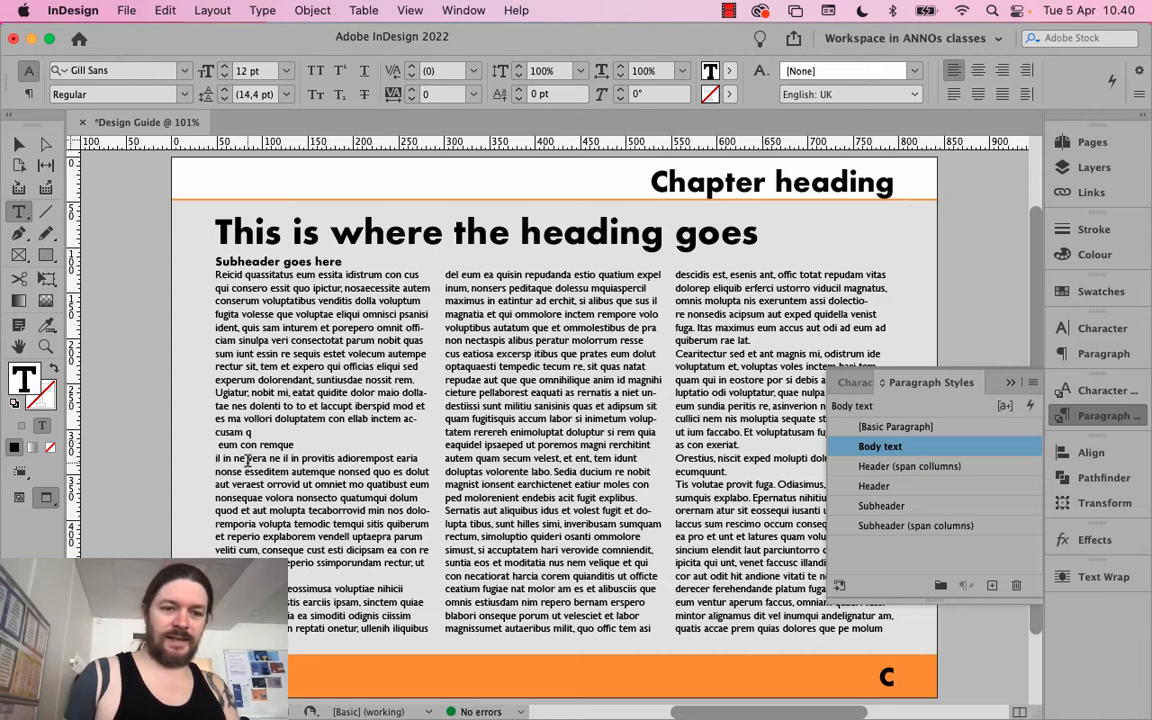
pyautogui.tripleClick(250, 444)
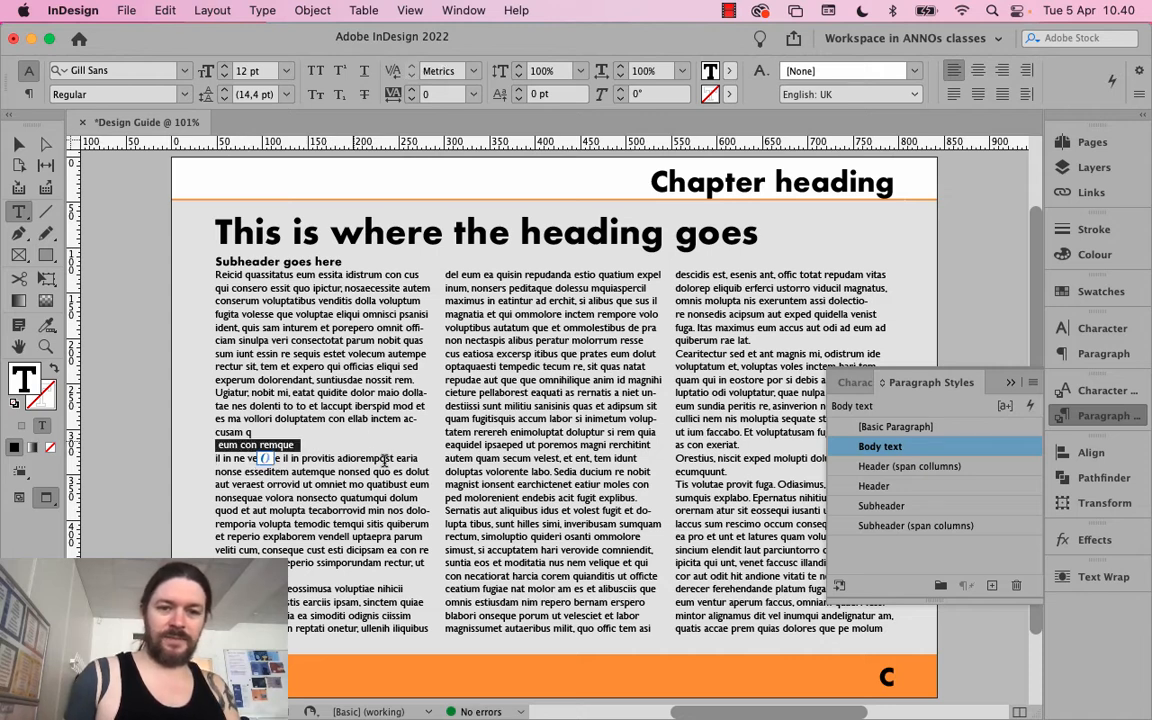
pyautogui.click(880, 505)
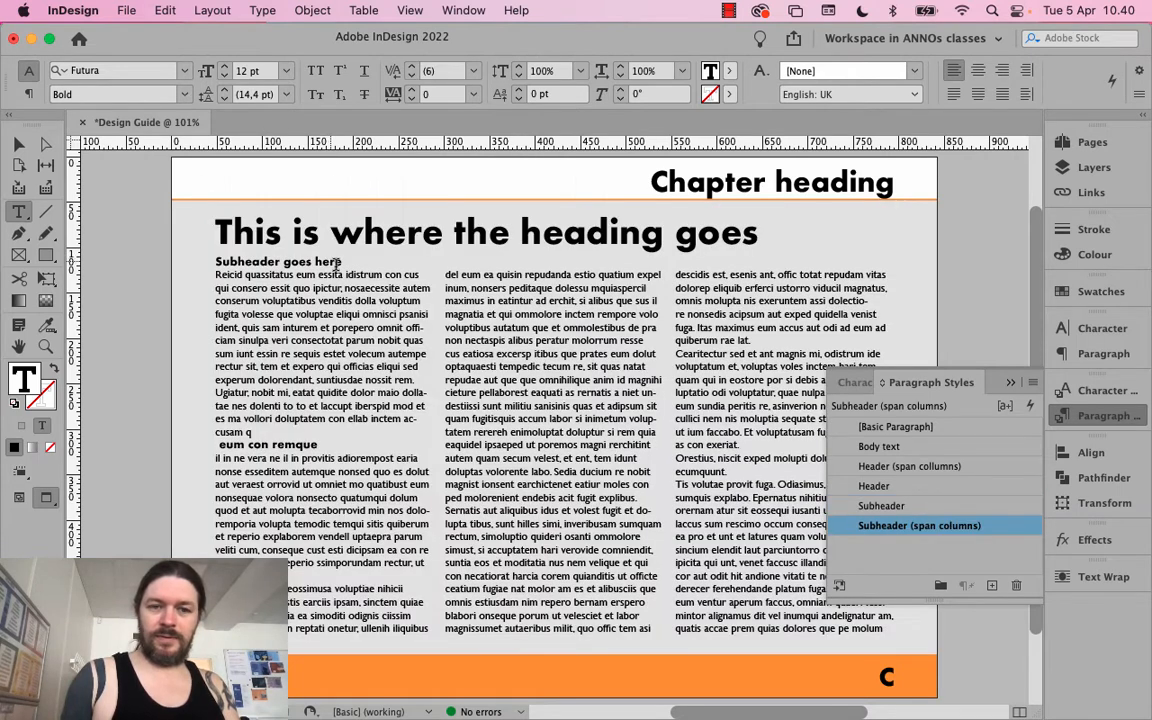
pyautogui.click(345, 273)
pyautogui.press('super+shift+a')
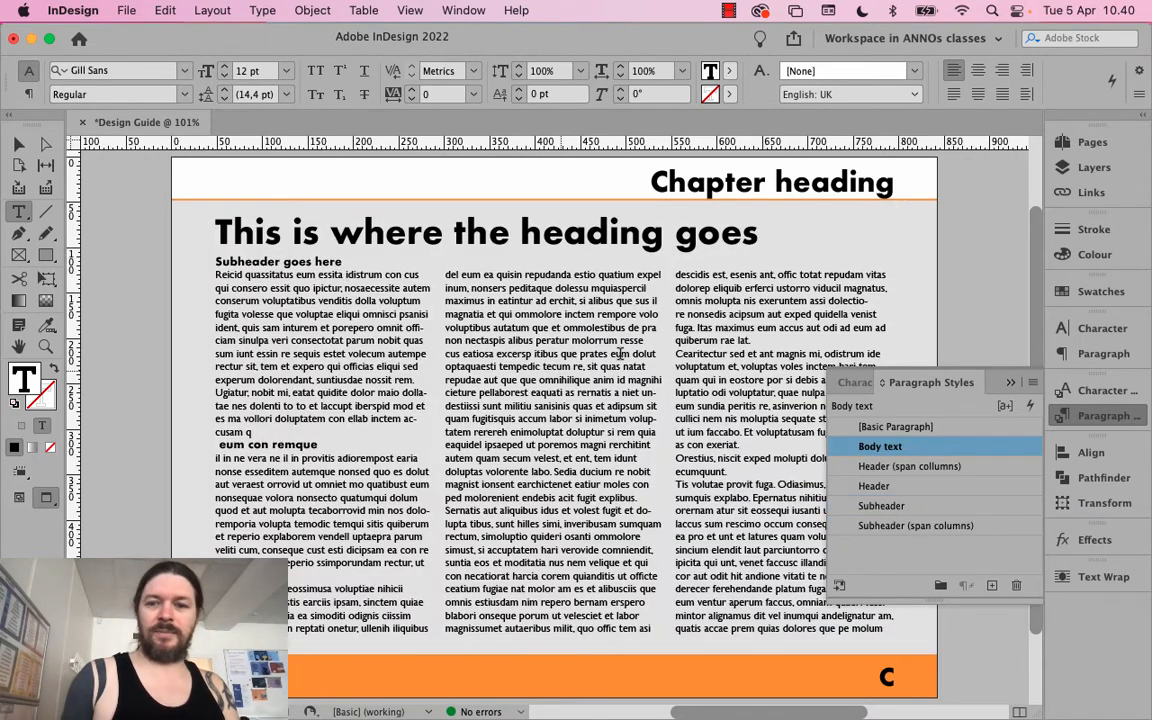
# Set the Subheader paragraph style's font size to 15 pt
pyautogui.rightClick(883, 498)
pyautogui.click(937, 468)
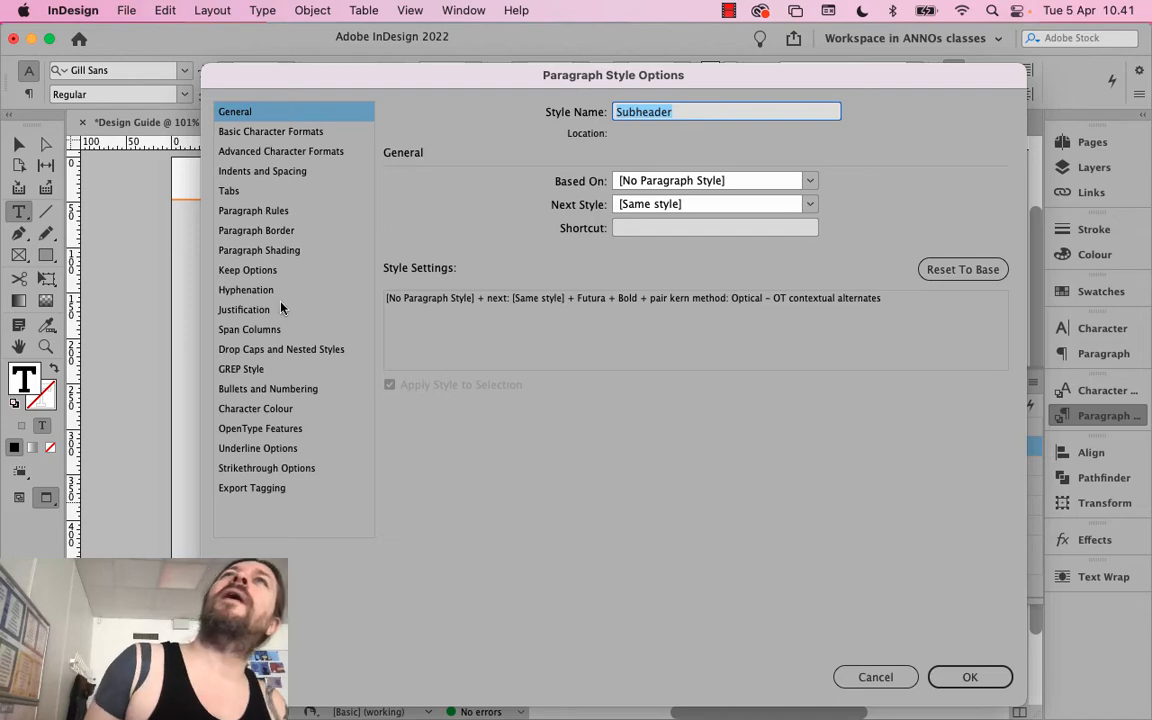
pyautogui.click(255, 131)
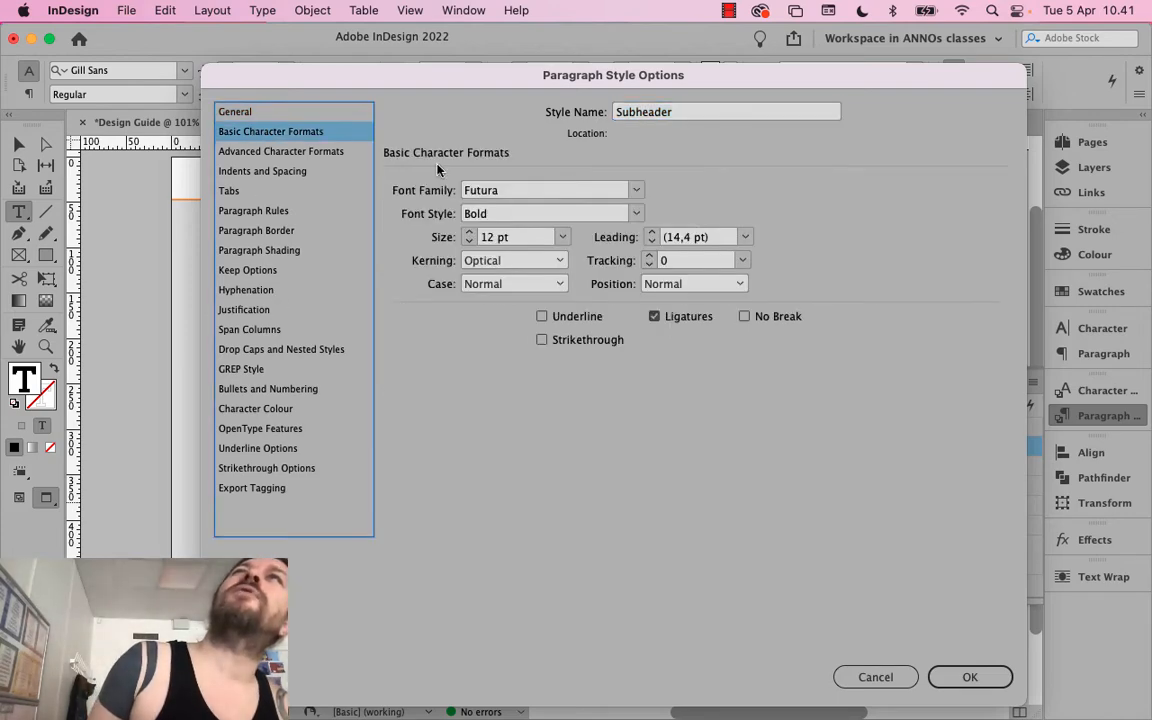
pyautogui.click(467, 233)
pyautogui.click(467, 233)
pyautogui.click(467, 233)
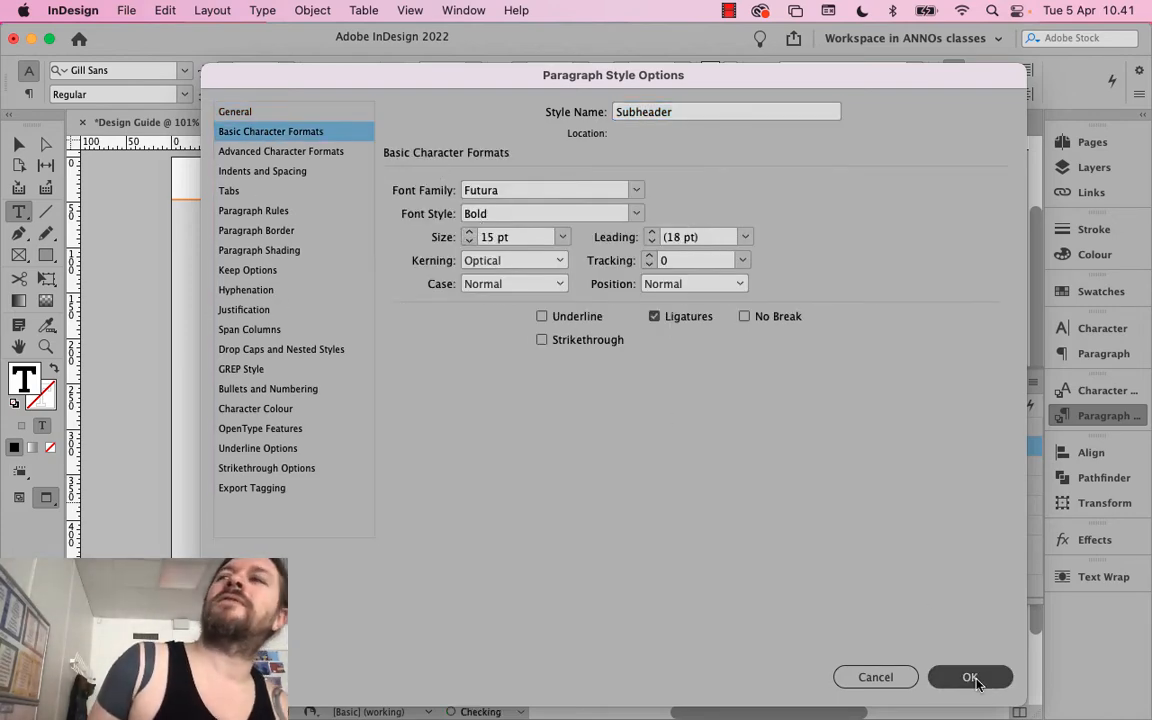
pyautogui.click(969, 676)
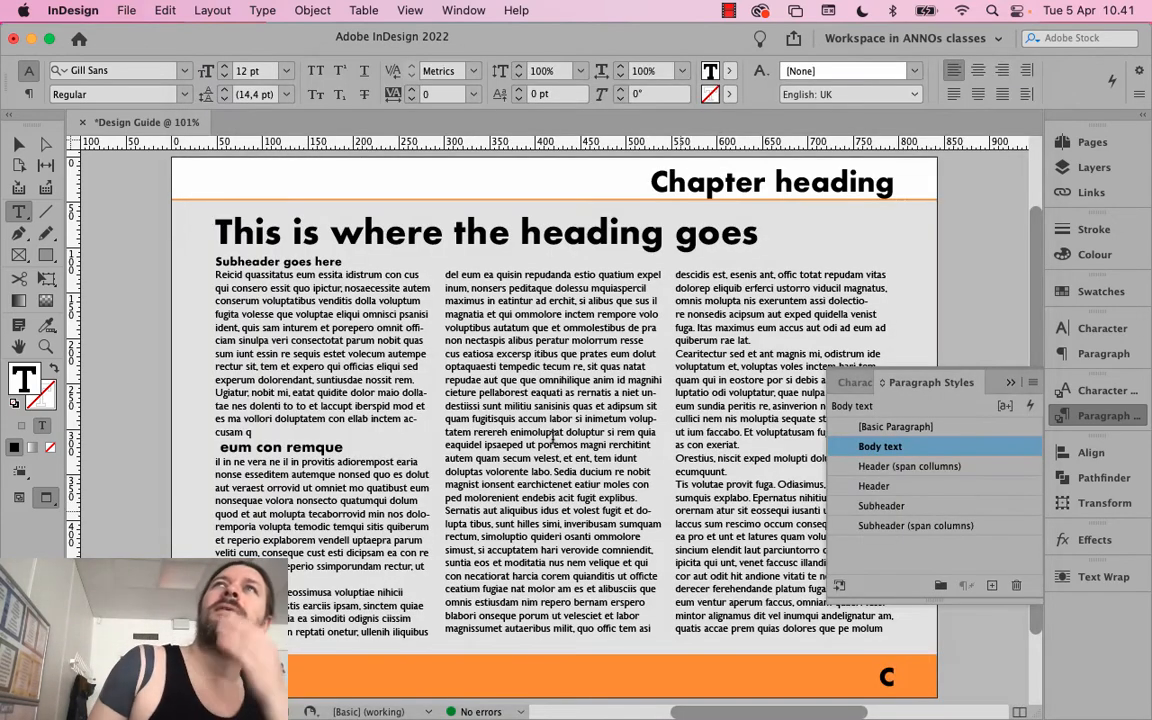
# Remove the leading space before the "eum con remque" subheading while keeping it as its own paragraph
pyautogui.click(287, 448)
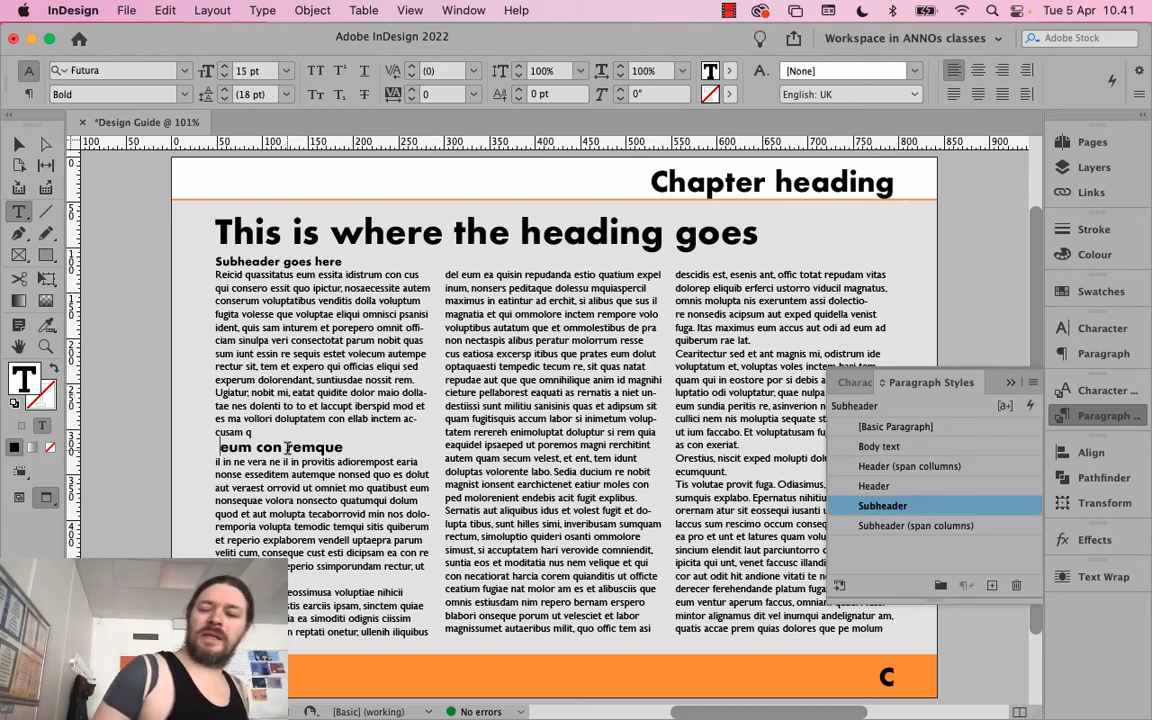
pyautogui.press('BackSpace')
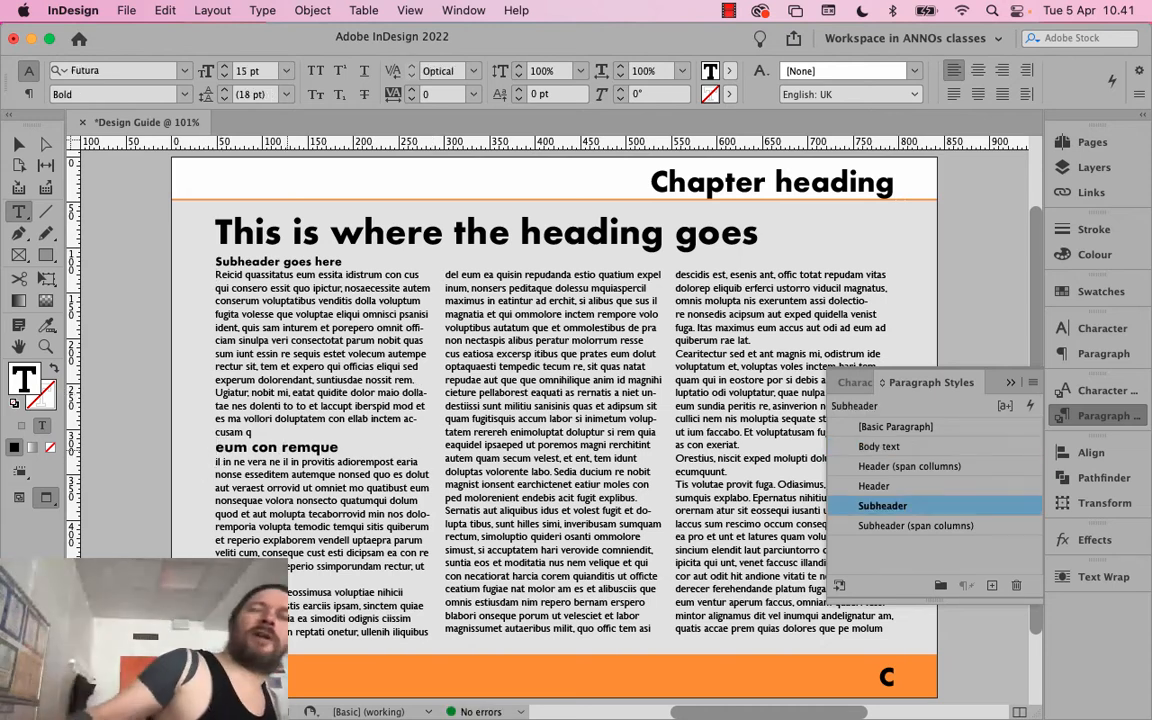
pyautogui.press('BackSpace')
pyautogui.press('Return')
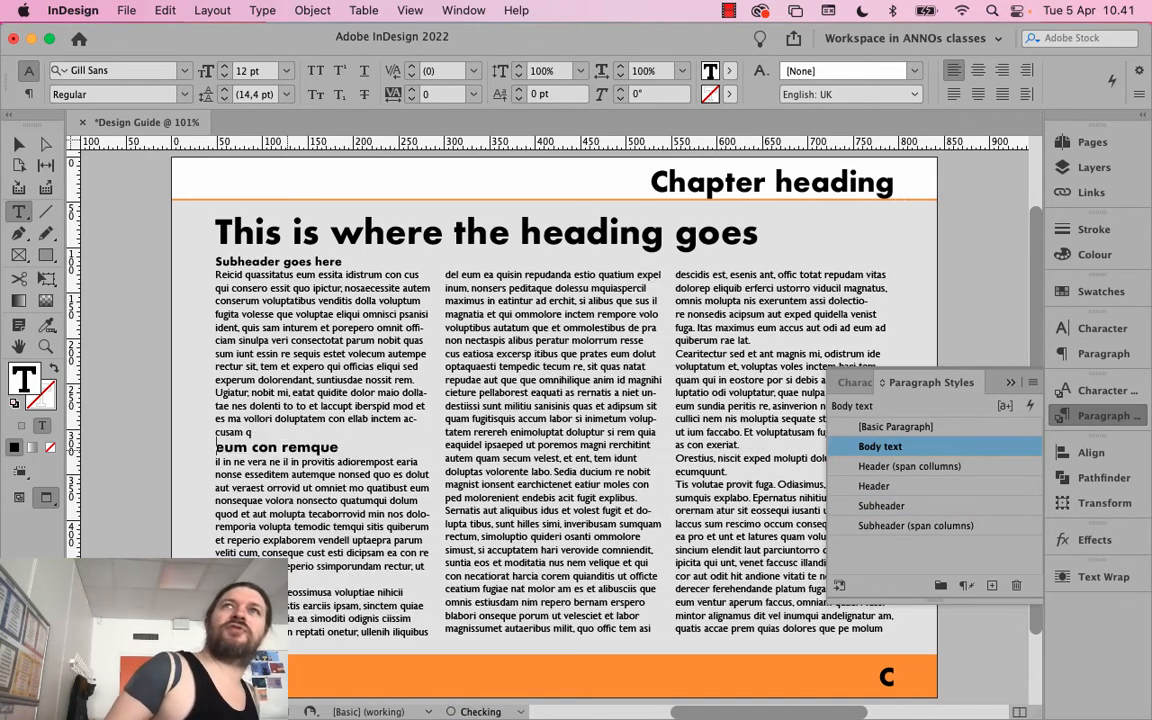
# Examine up close how the text lines line up across the first two columns, and return to the full page
pyautogui.click(46, 346)
pyautogui.moveTo(417, 455); pyautogui.dragTo(524, 508)
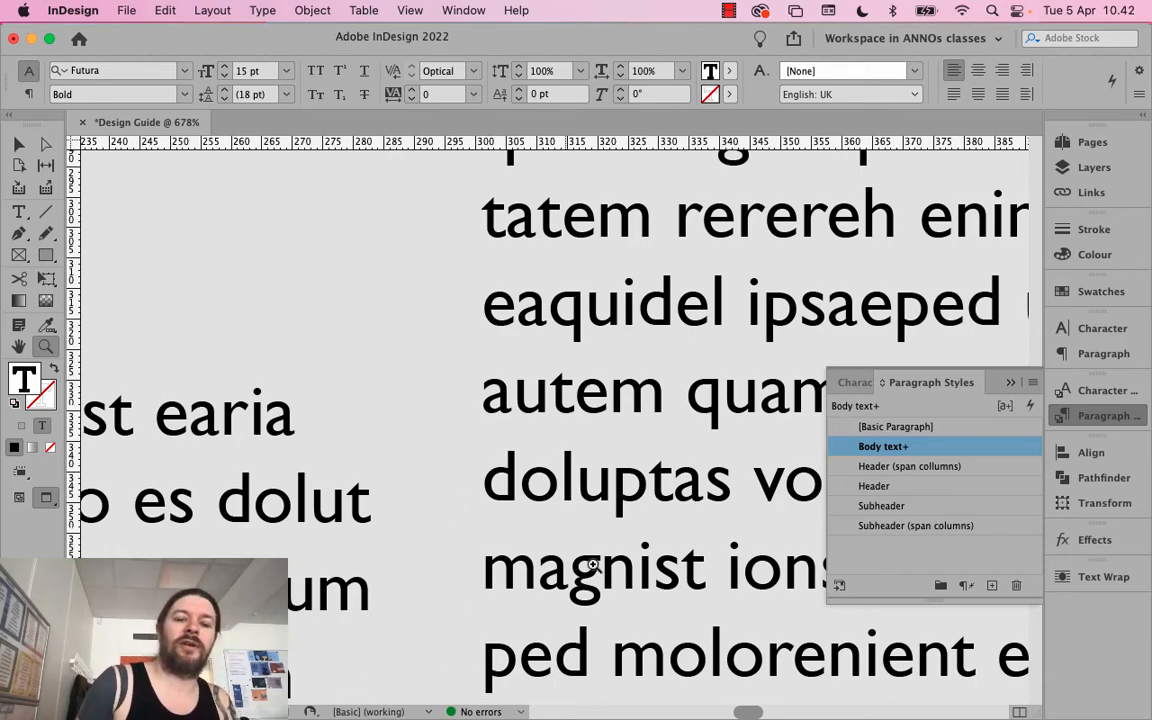
pyautogui.moveTo(463, 471); pyautogui.dragTo(746, 591)
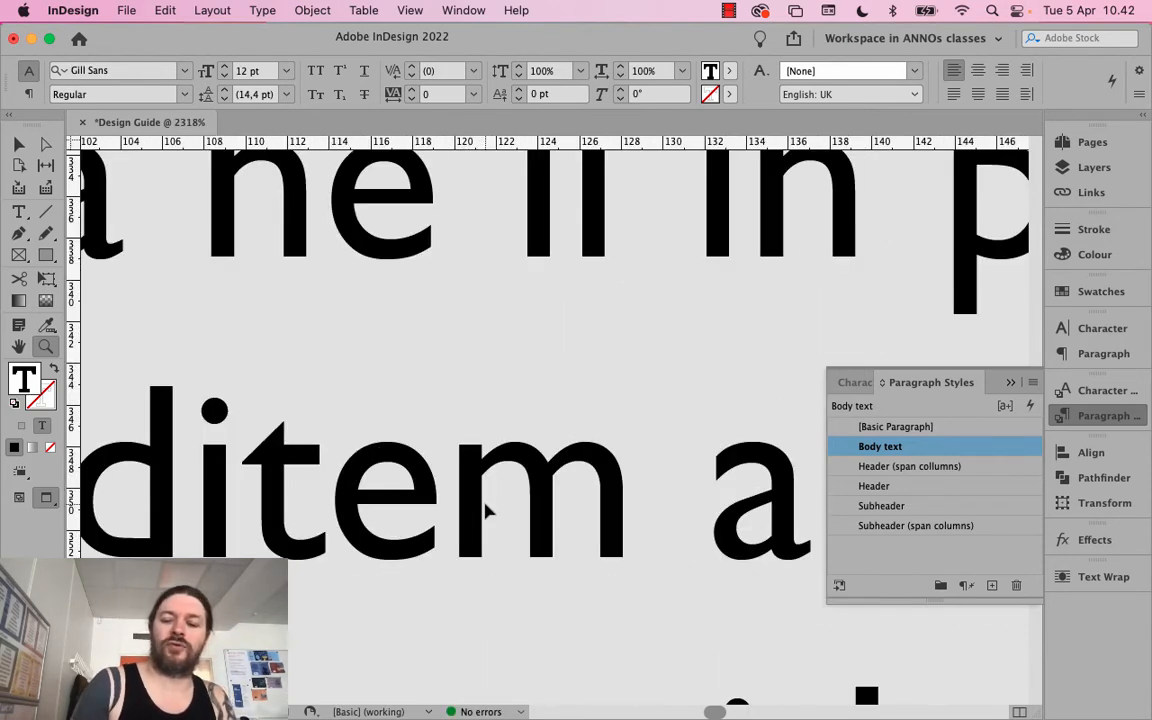
pyautogui.press('super+0')
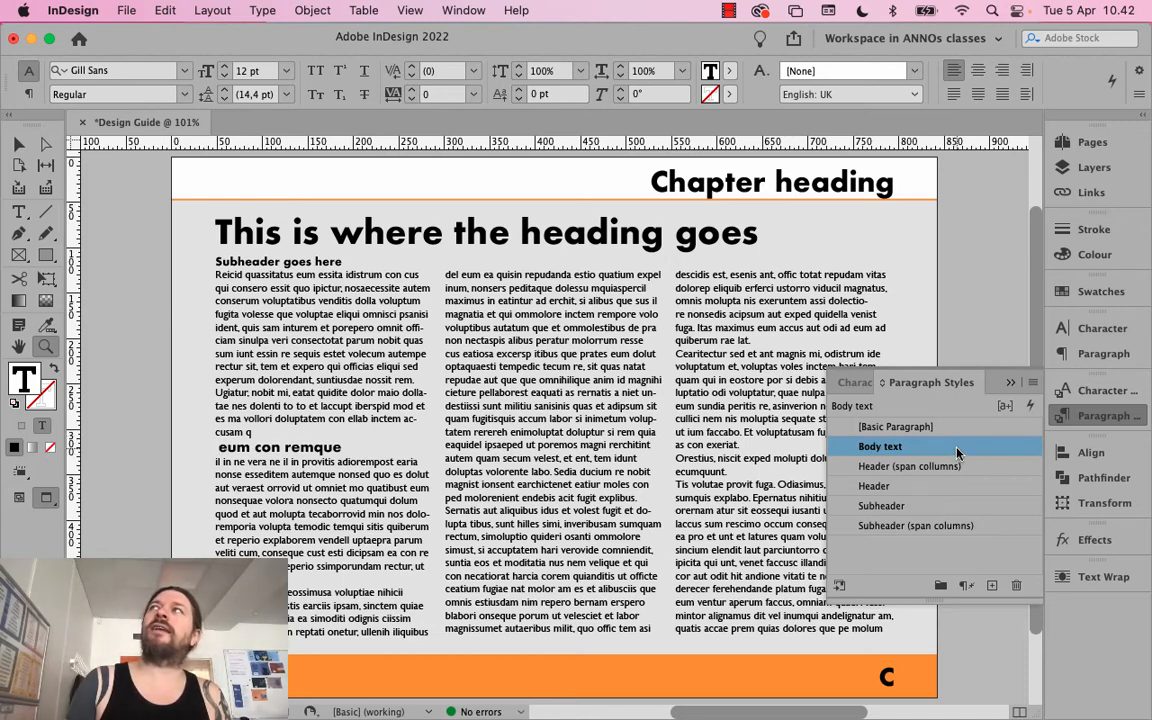
# Select body text in the second column and look through its character and paragraph formatting for a grid alignment option
pyautogui.click(19, 211)
pyautogui.moveTo(472, 288); pyautogui.dragTo(621, 525)
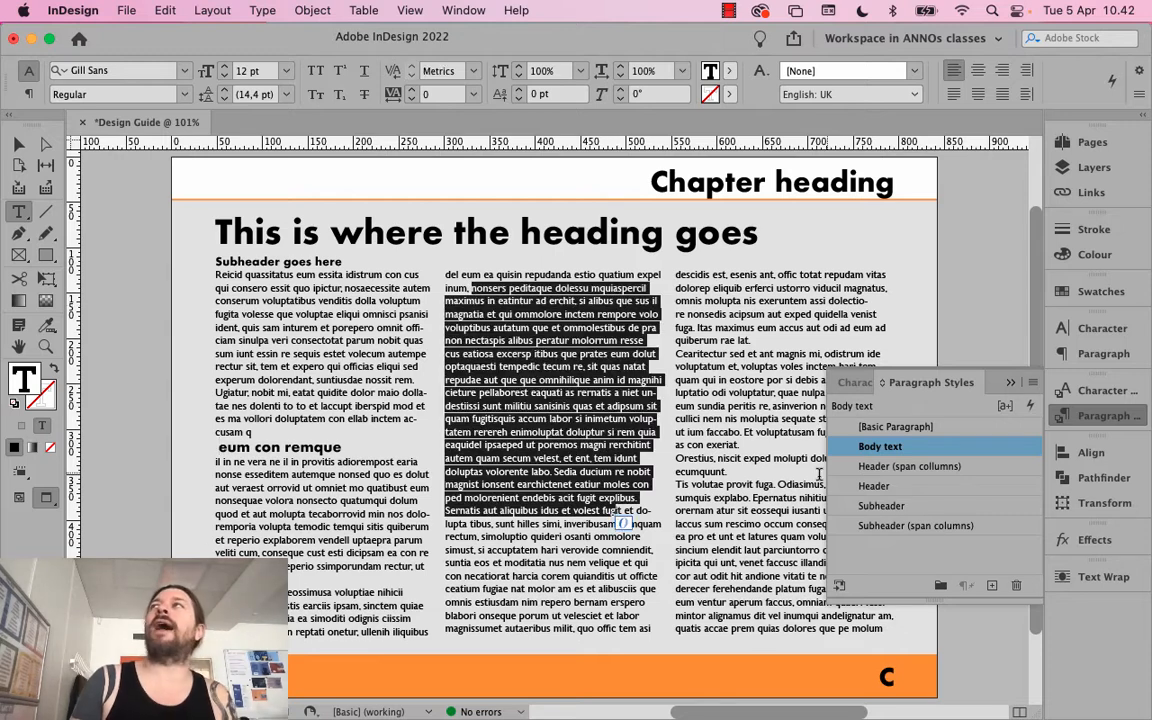
pyautogui.click(1105, 390)
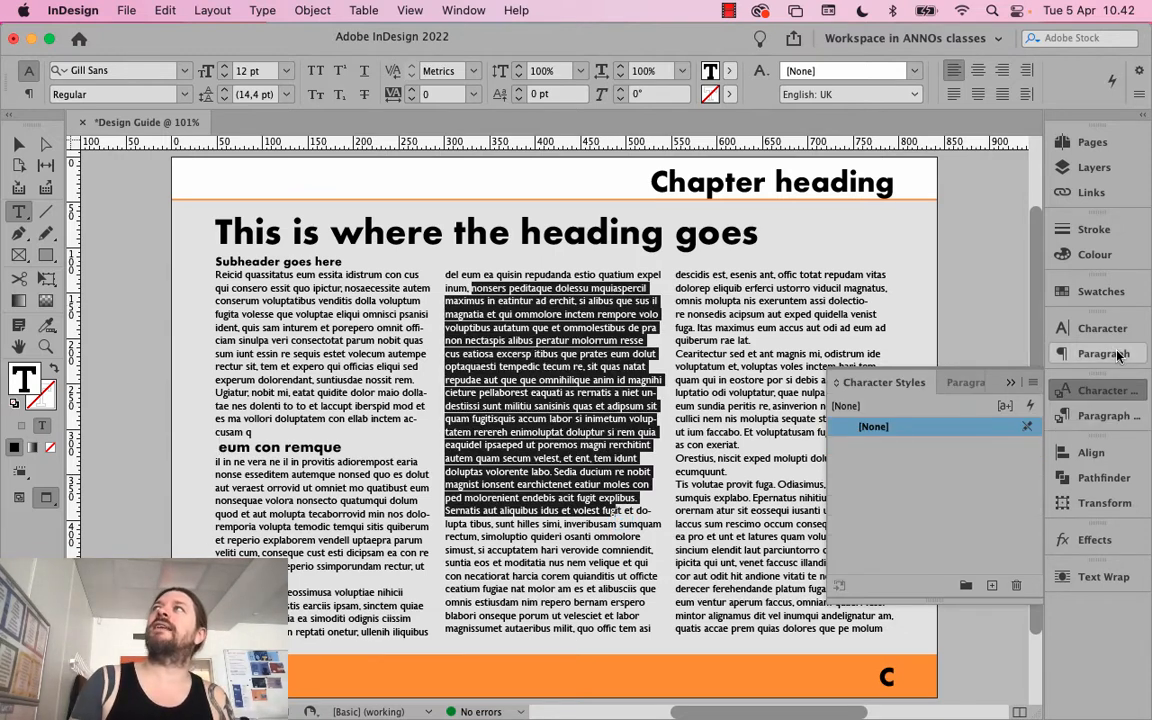
pyautogui.click(1110, 352)
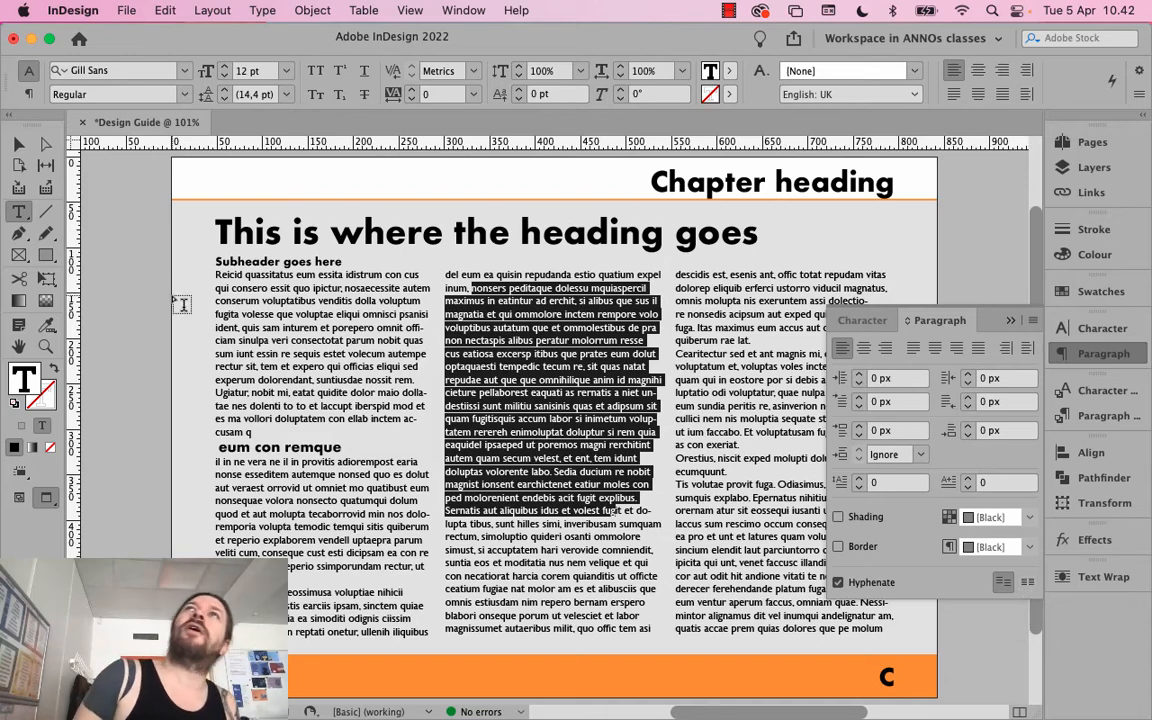
pyautogui.click(29, 94)
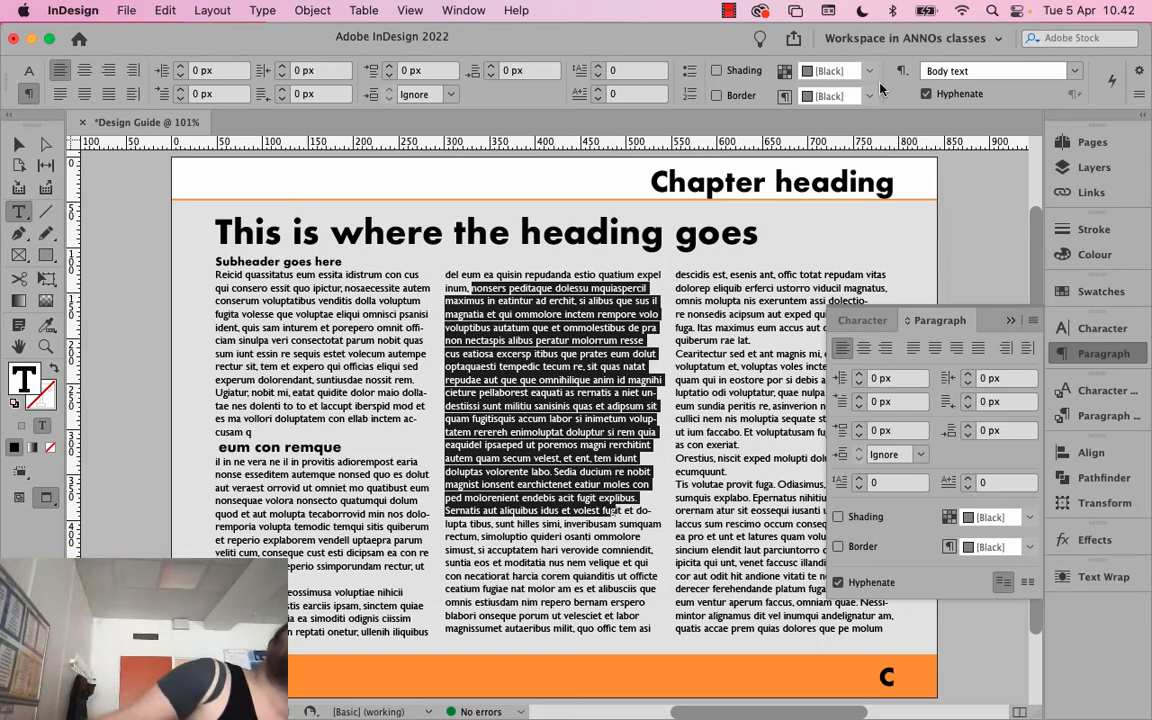
pyautogui.click(37, 69)
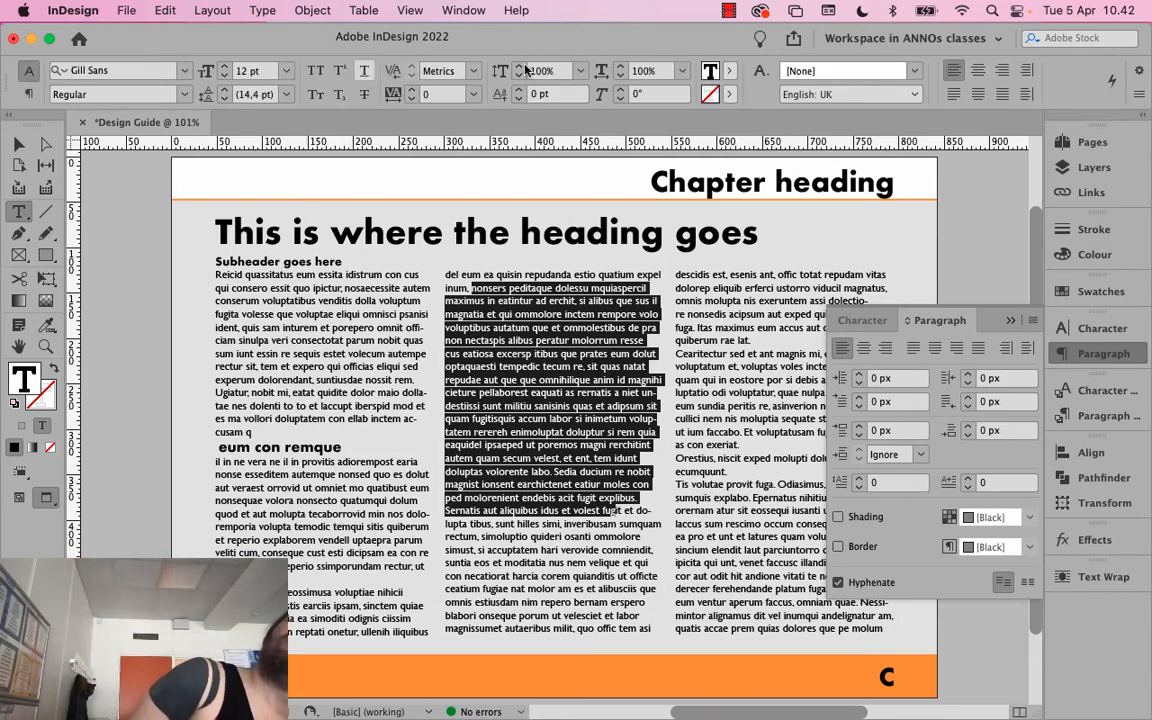
pyautogui.click(29, 93)
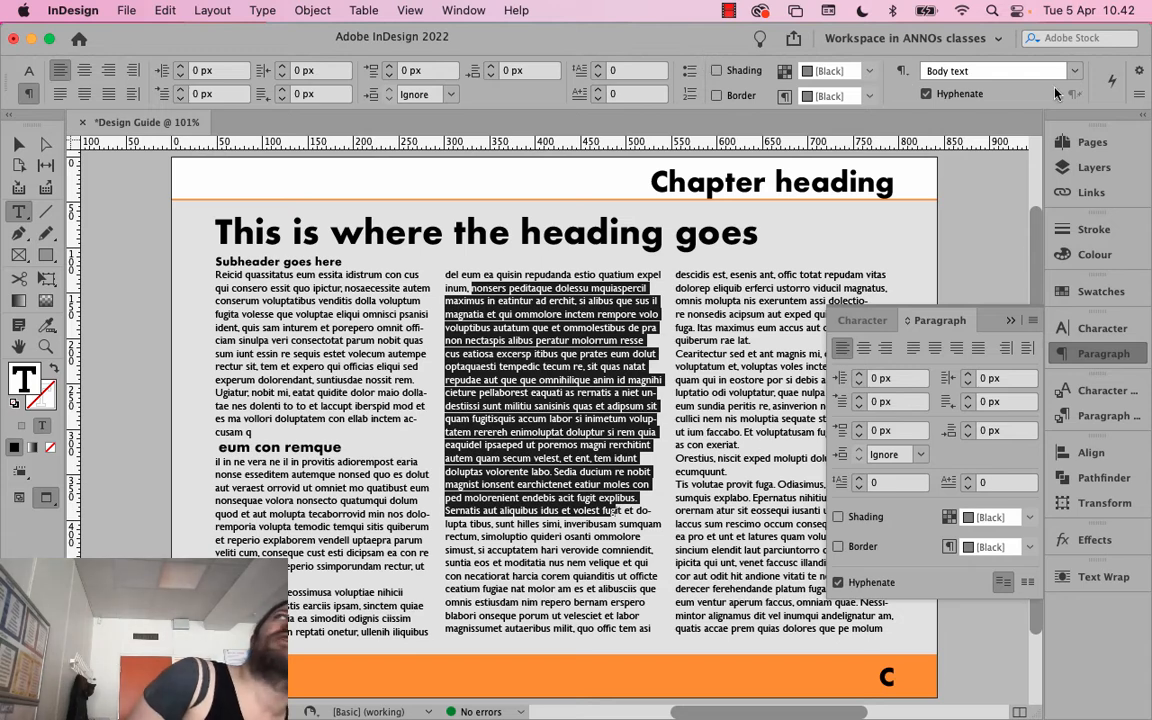
pyautogui.click(29, 70)
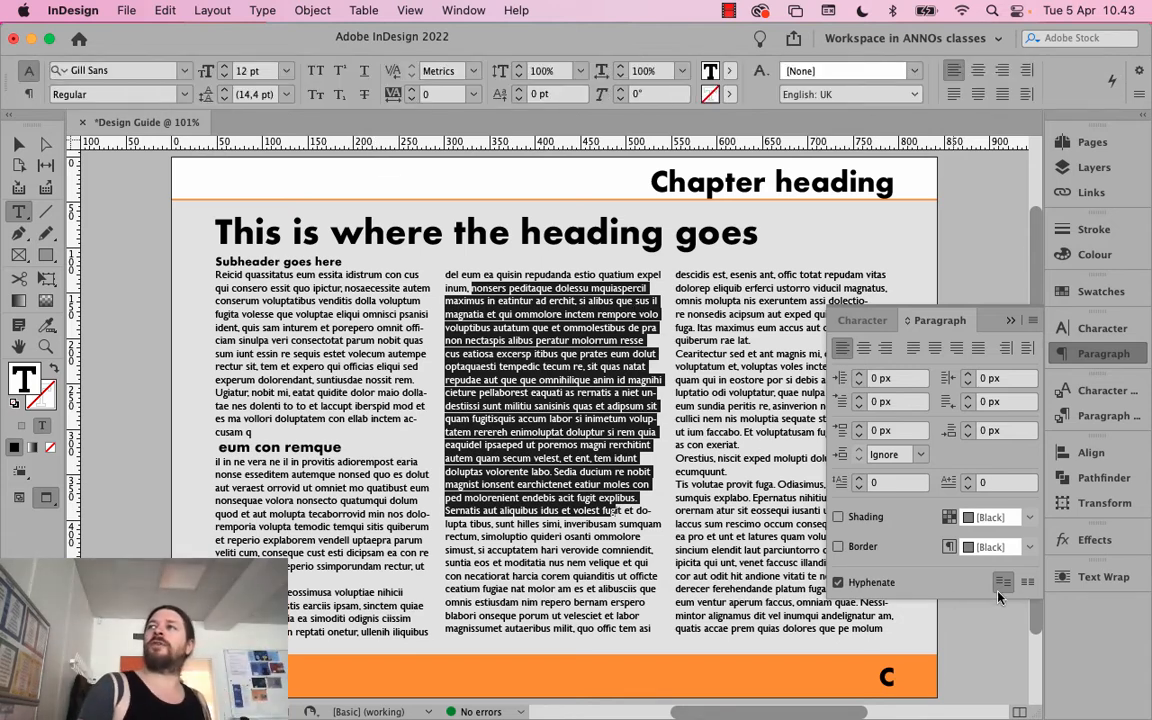
pyautogui.click(1095, 416)
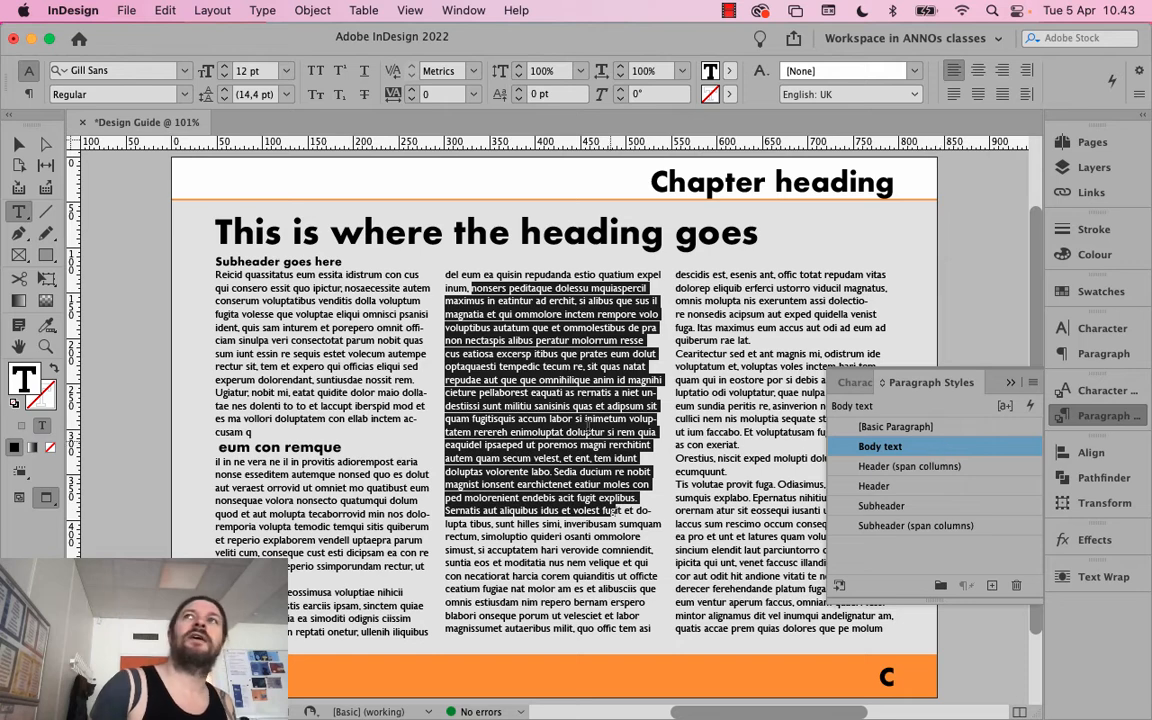
pyautogui.click(587, 421)
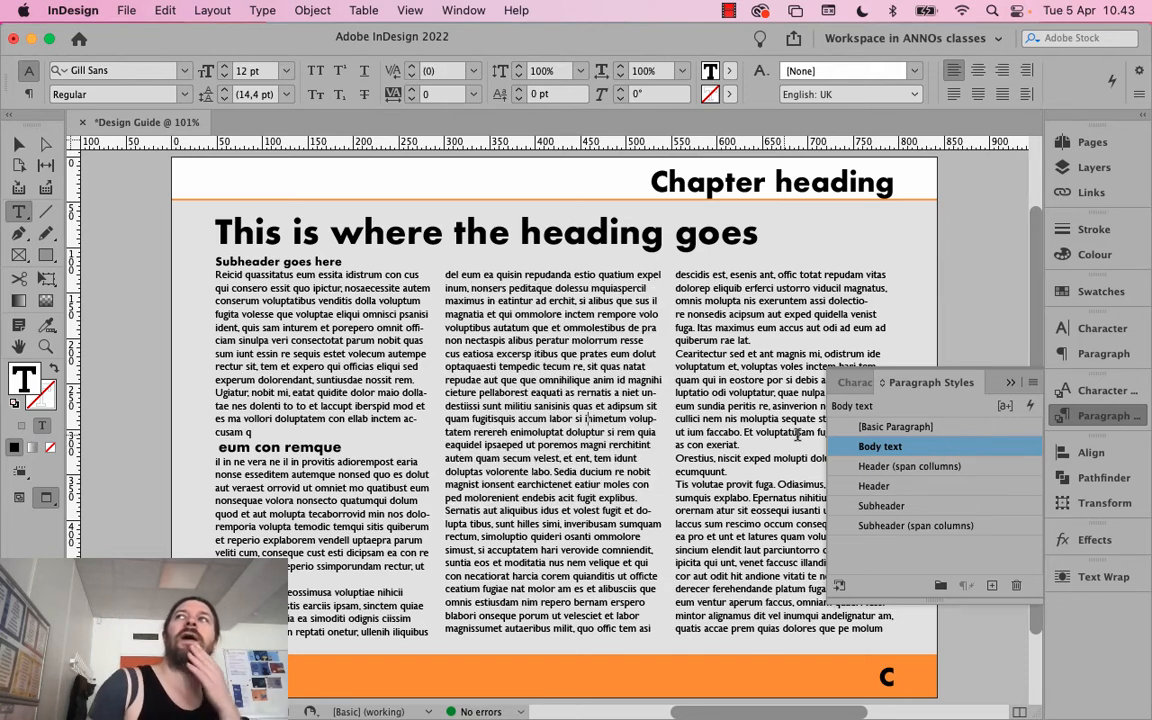
# Set the Body text paragraph style to align all lines to the baseline grid
pyautogui.rightClick(944, 454)
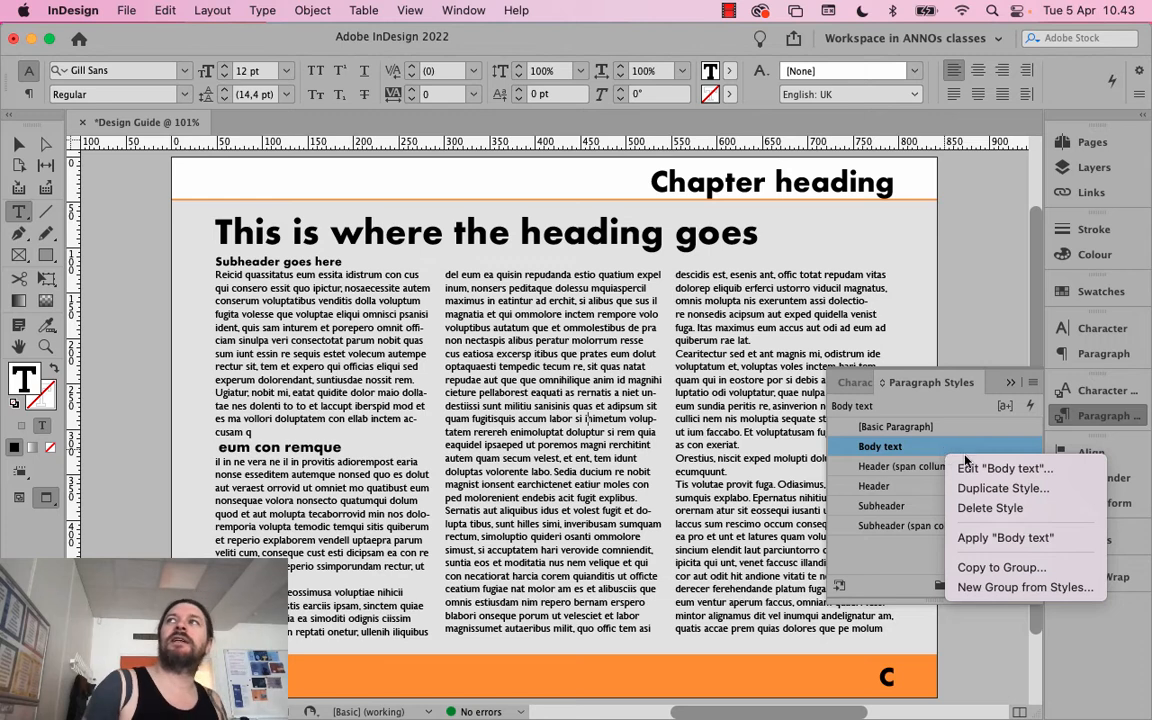
pyautogui.click(996, 472)
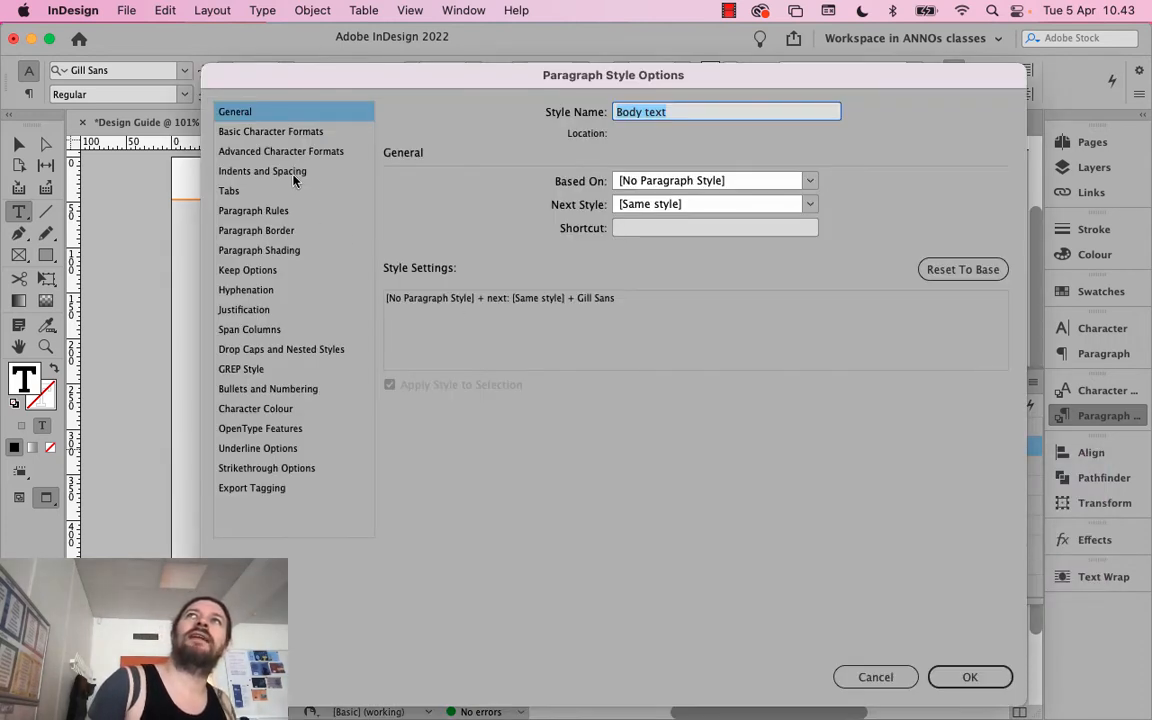
pyautogui.click(290, 172)
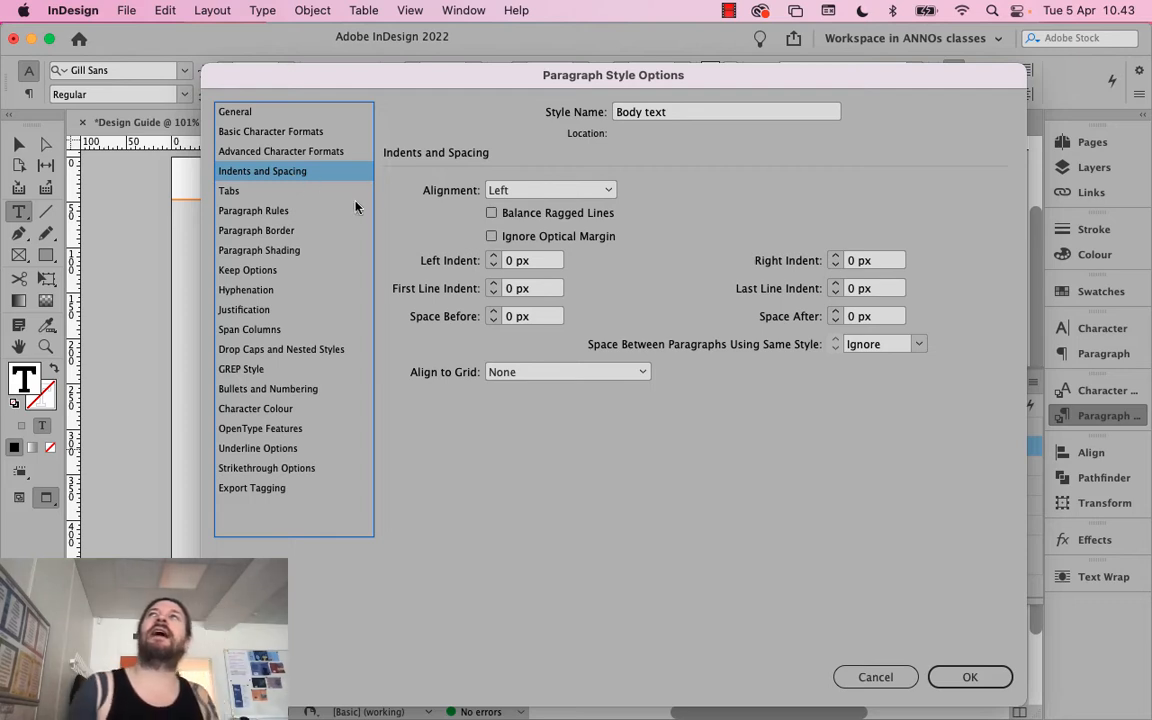
pyautogui.click(527, 371)
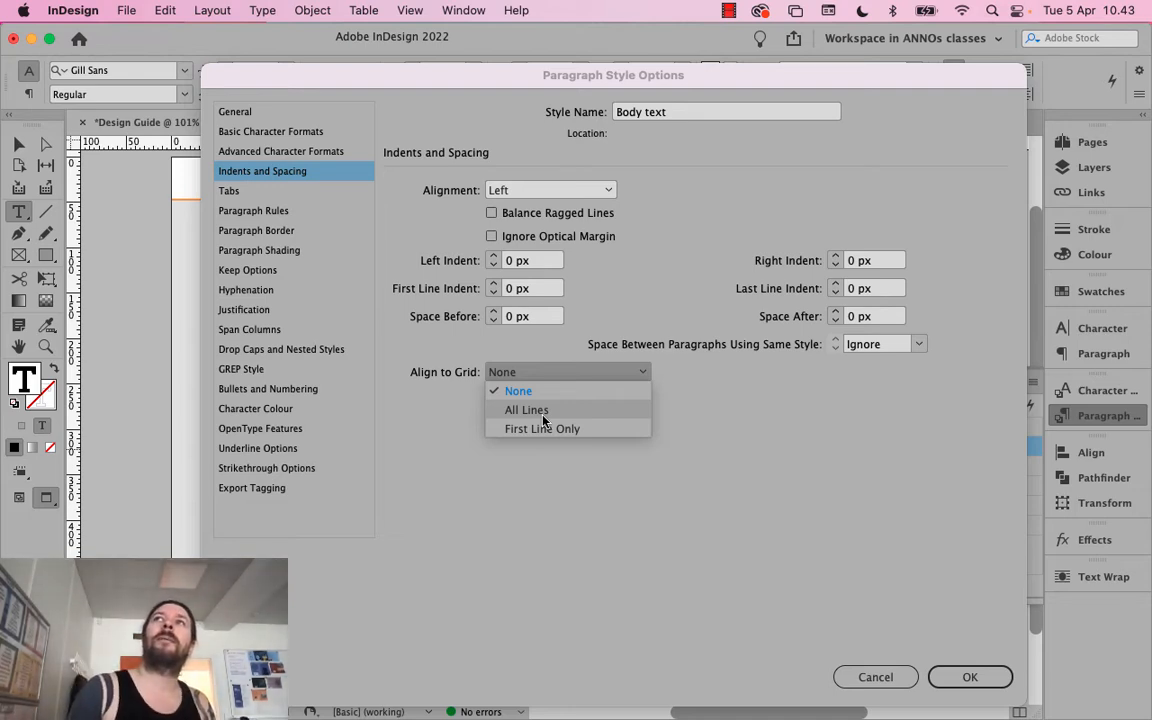
pyautogui.click(543, 418)
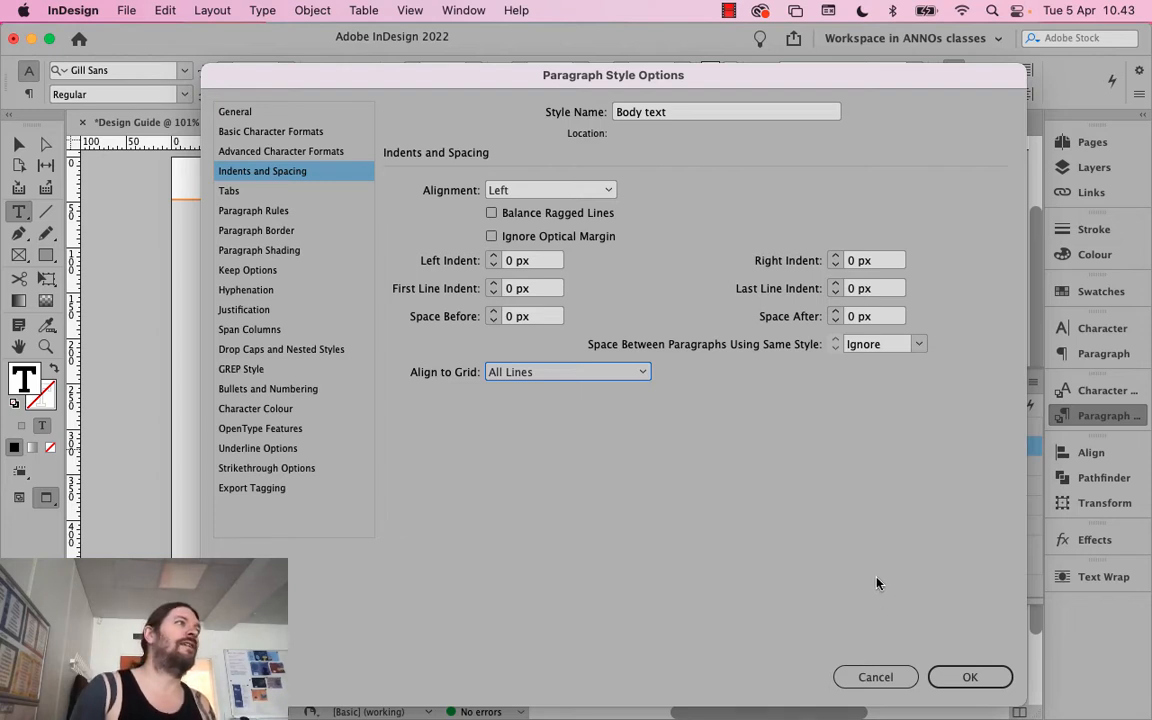
pyautogui.click(960, 677)
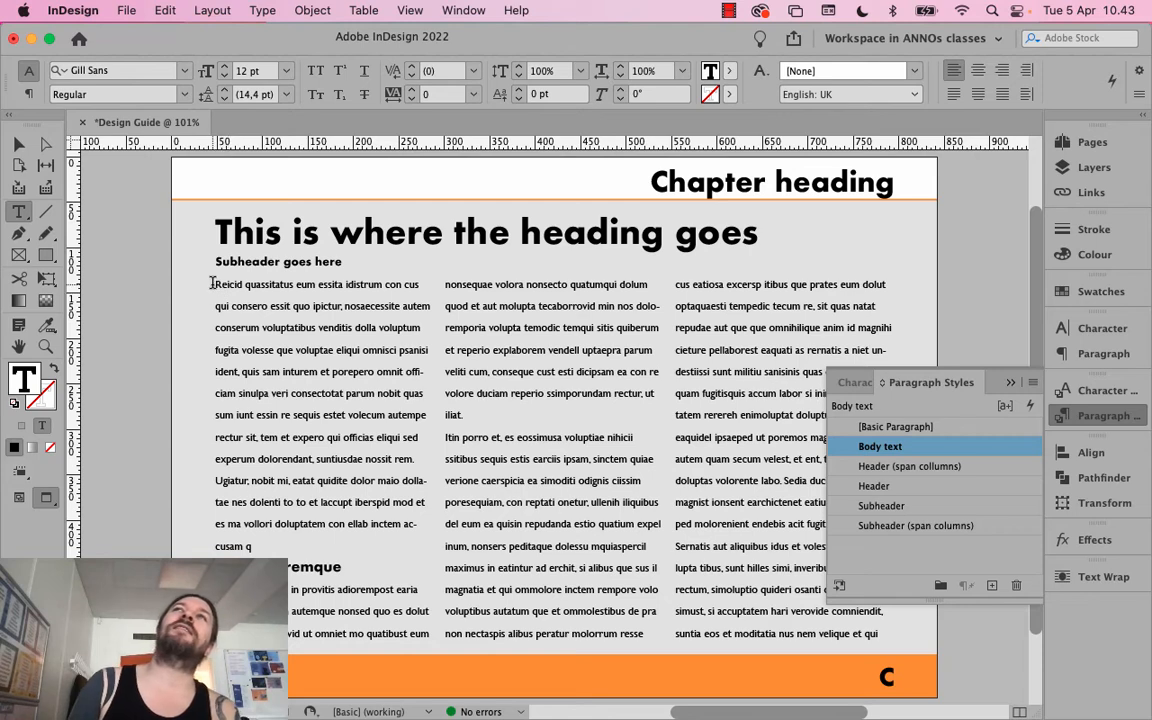
# Show the baseline grid and switch the page from preview to normal view with nothing selected
pyautogui.moveTo(212, 284); pyautogui.dragTo(432, 305)
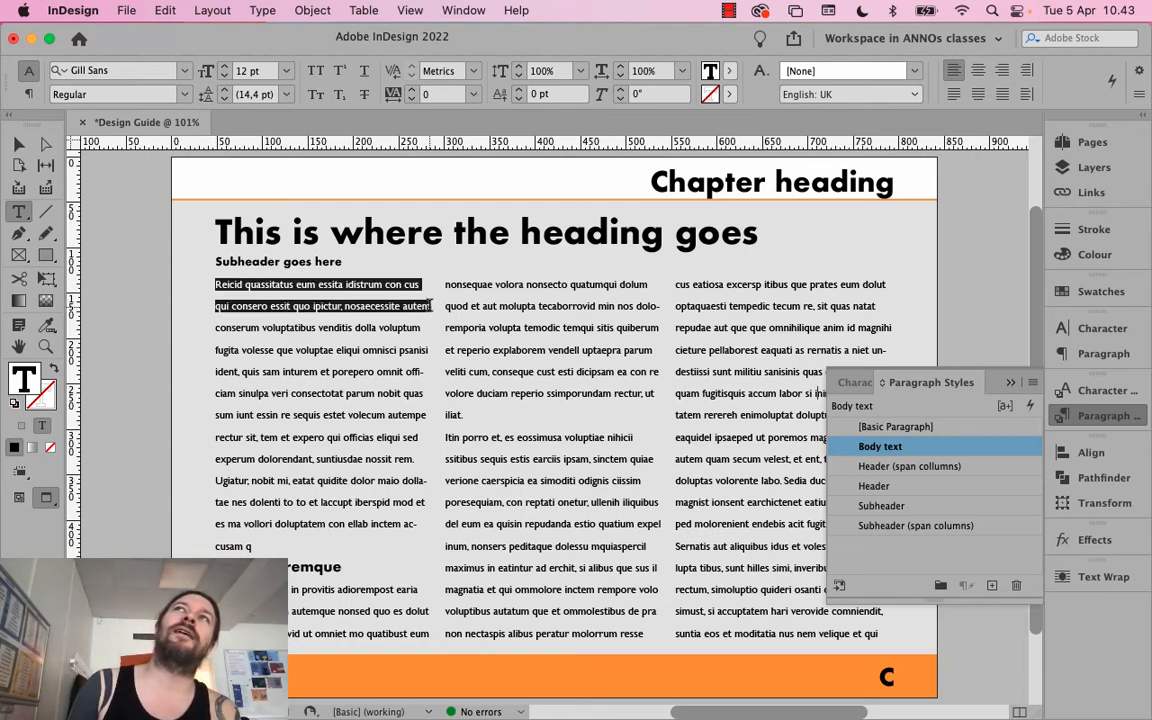
pyautogui.click(296, 292)
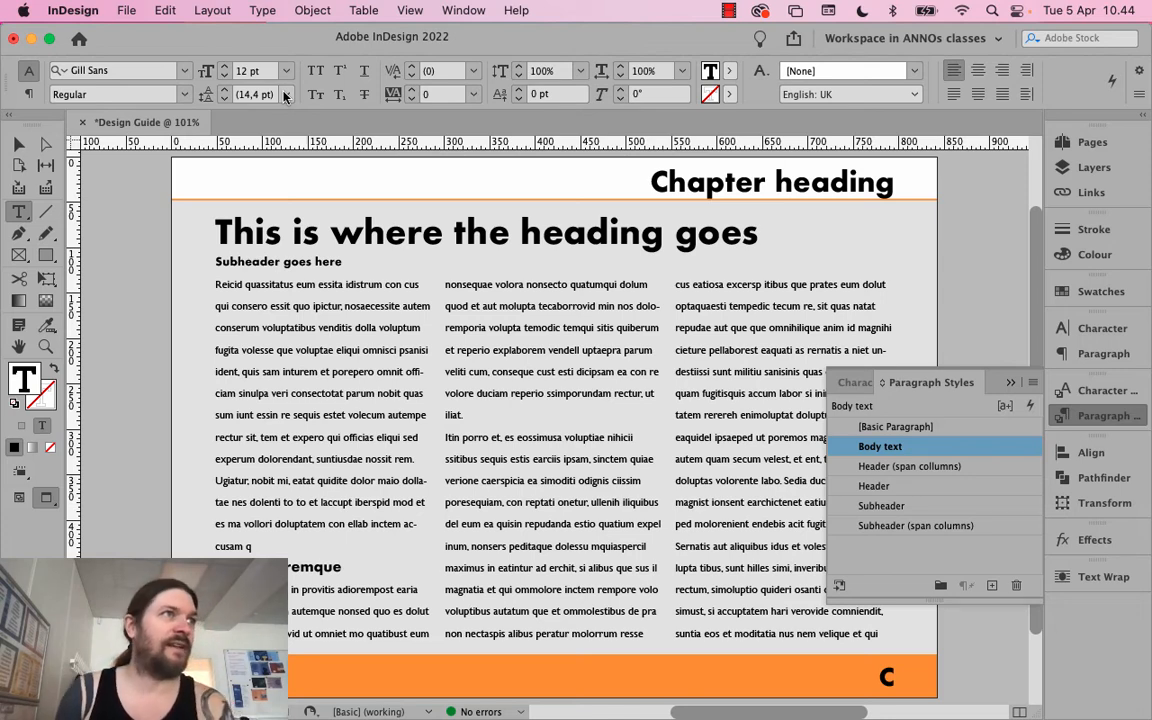
pyautogui.click(410, 10)
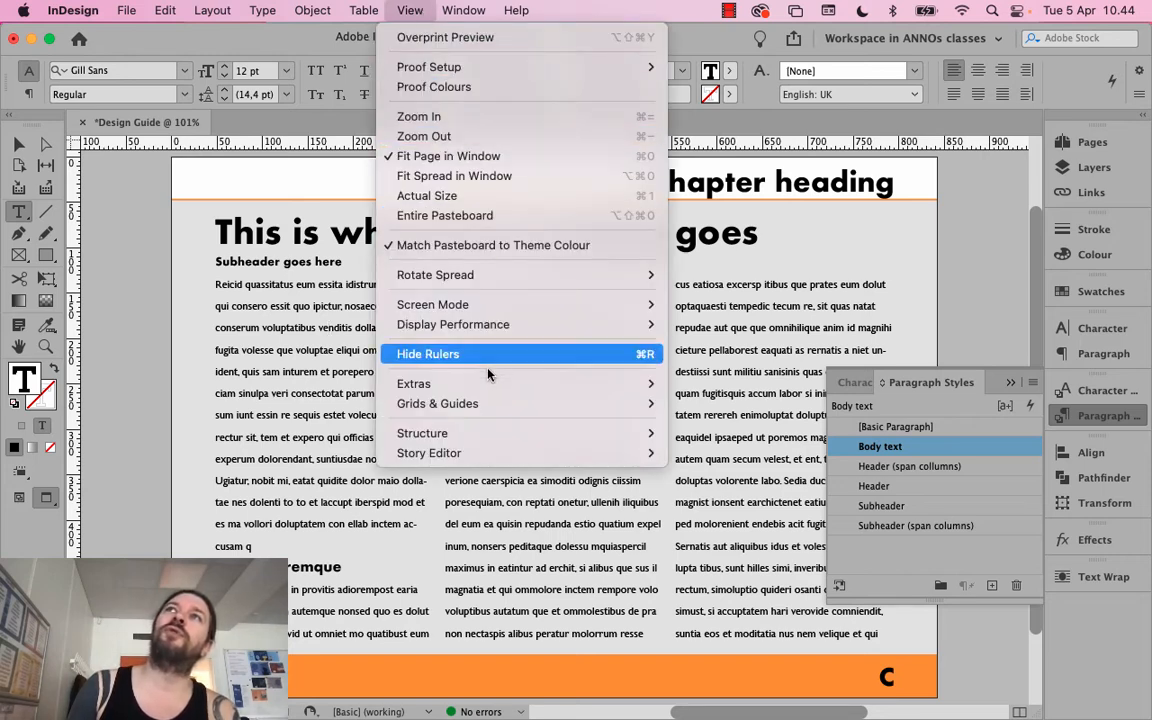
pyautogui.moveTo(416, 404)
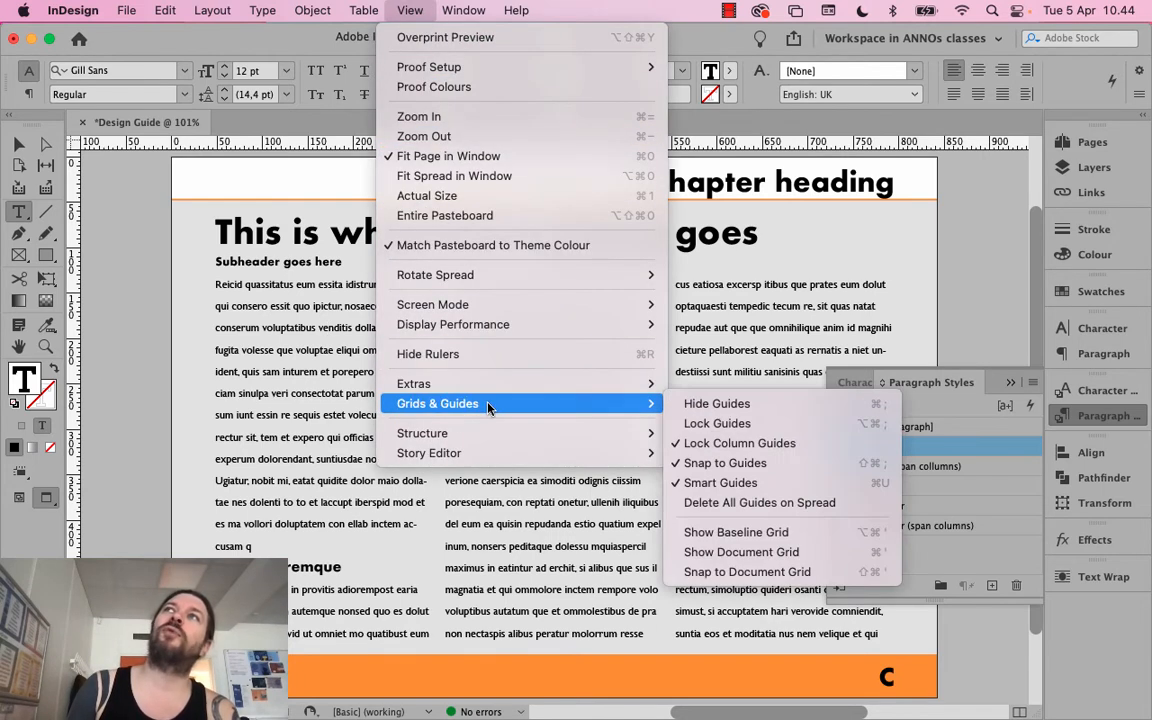
pyautogui.click(711, 537)
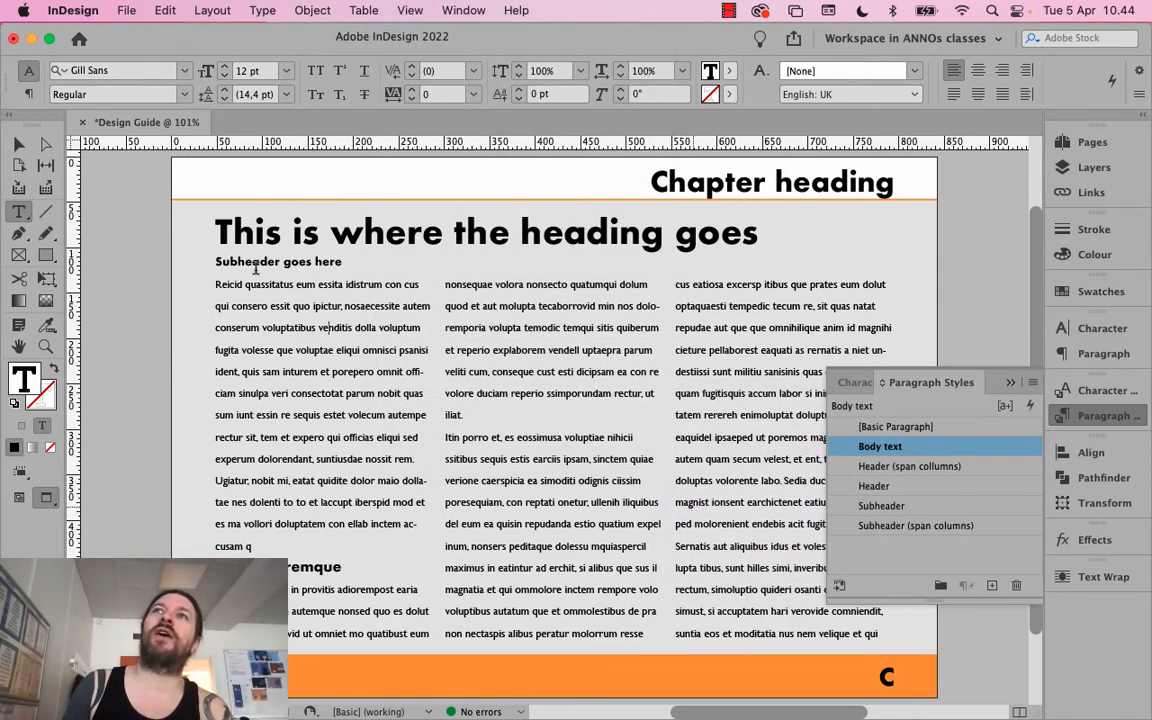
pyautogui.click(18, 144)
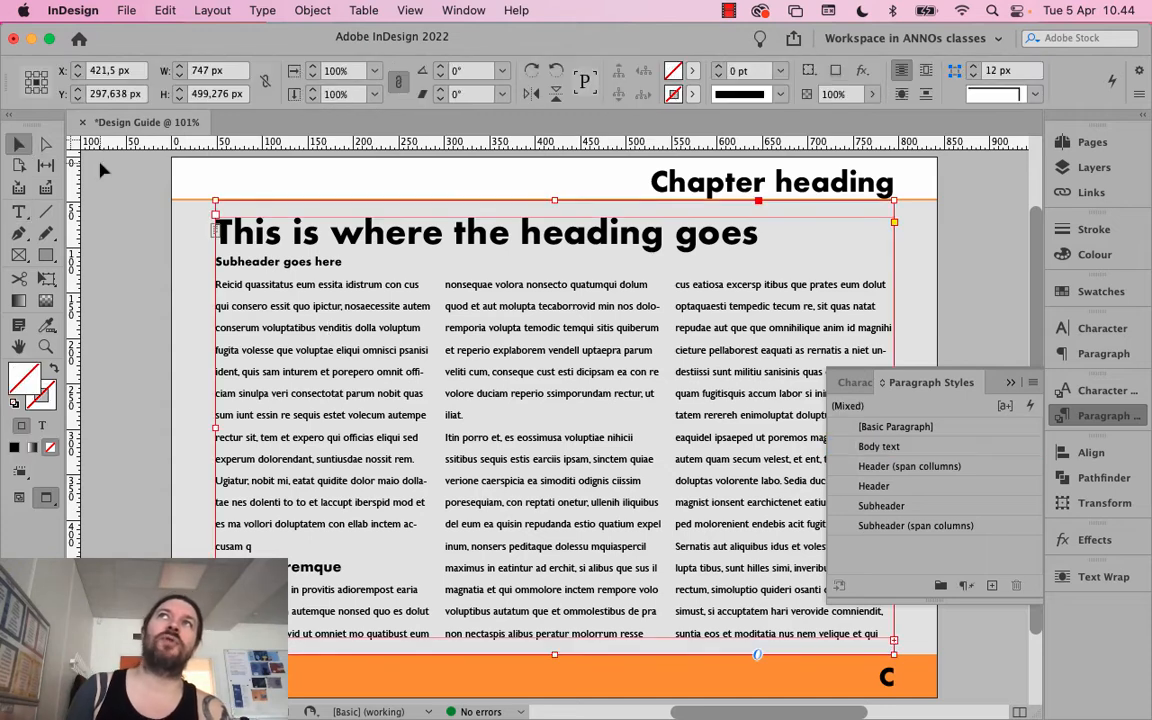
pyautogui.click(122, 177)
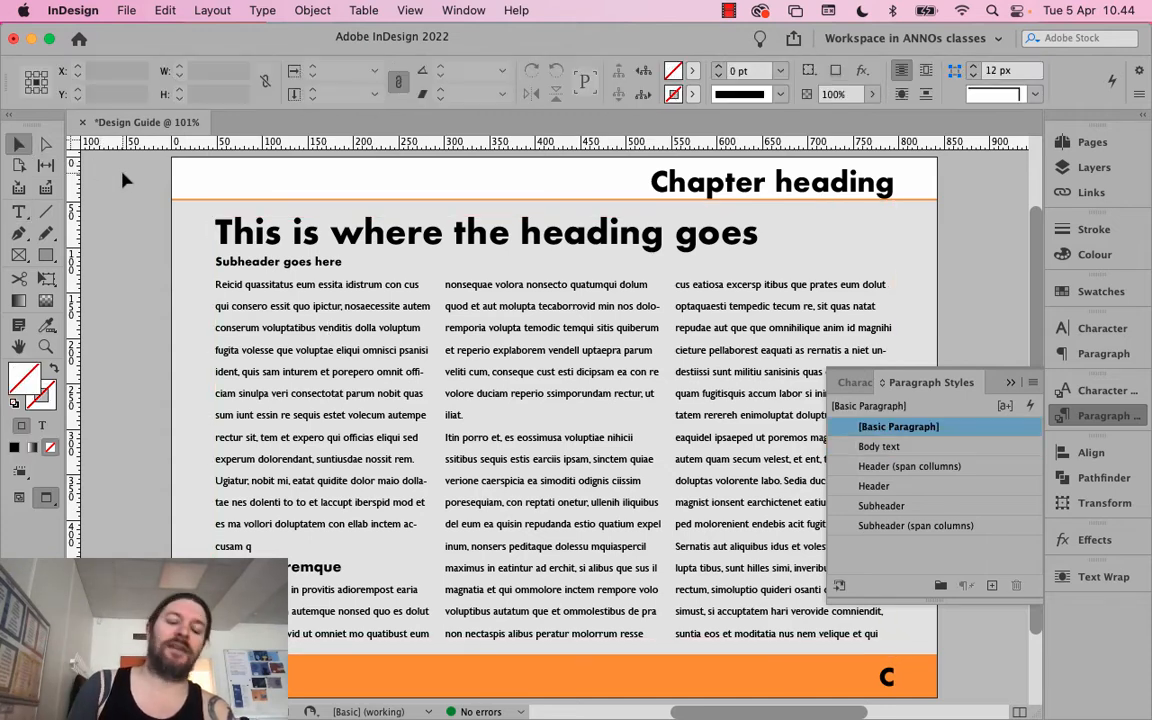
pyautogui.press('w')
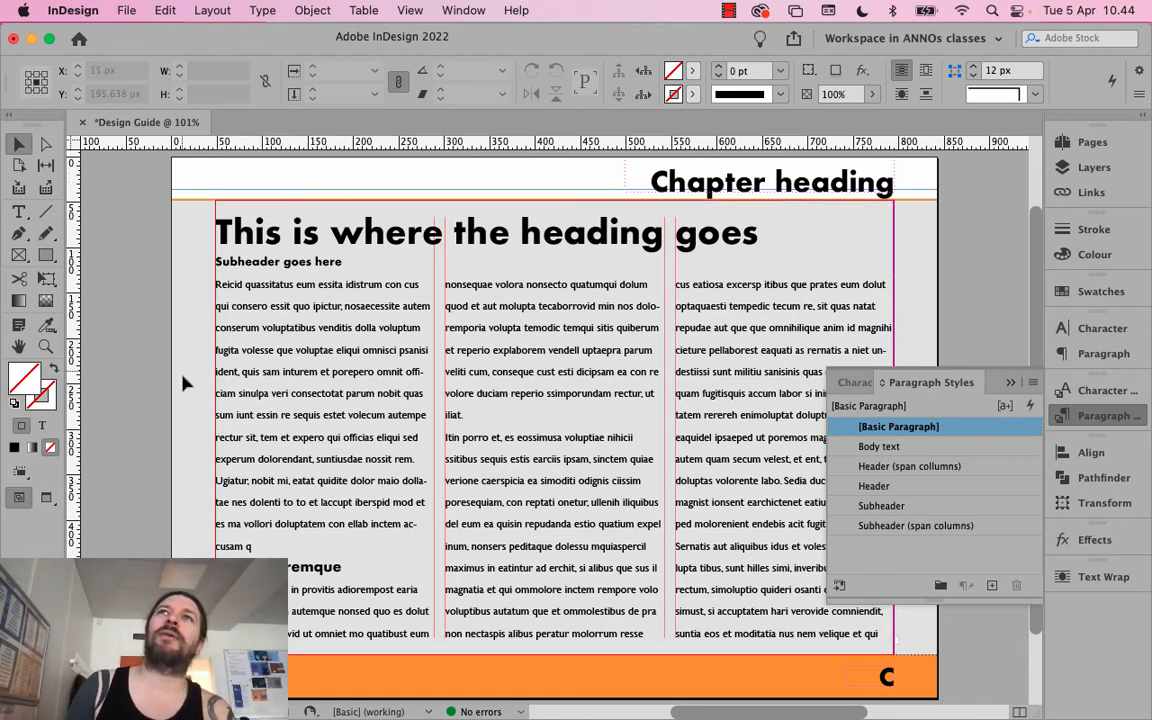
# Examine the page's upper area around the heading, subheading and first body lines up close for the baseline grid
pyautogui.click(46, 349)
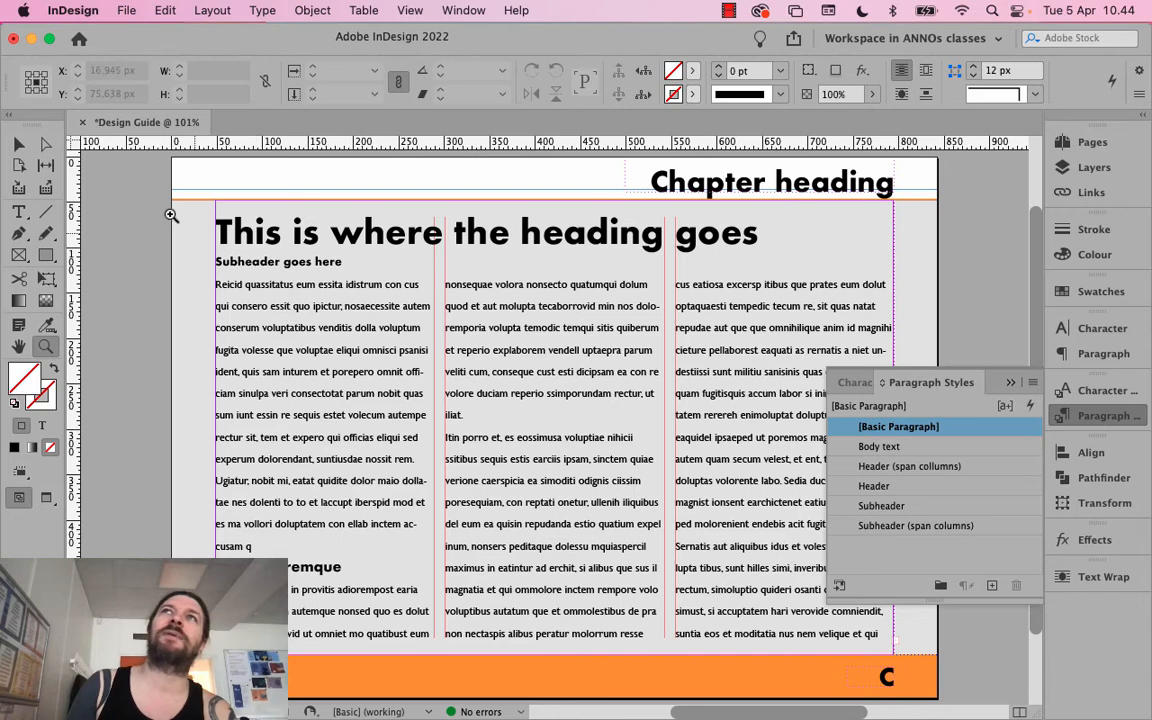
pyautogui.moveTo(150, 188); pyautogui.dragTo(300, 328)
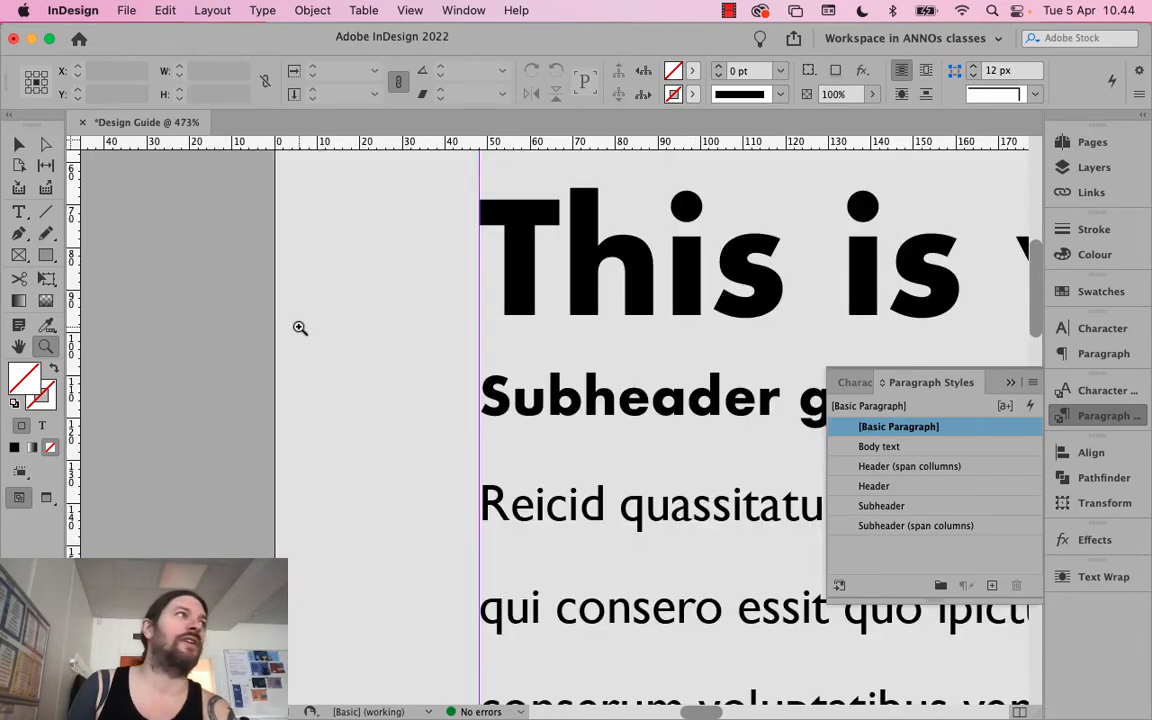
pyautogui.press('super+minus')
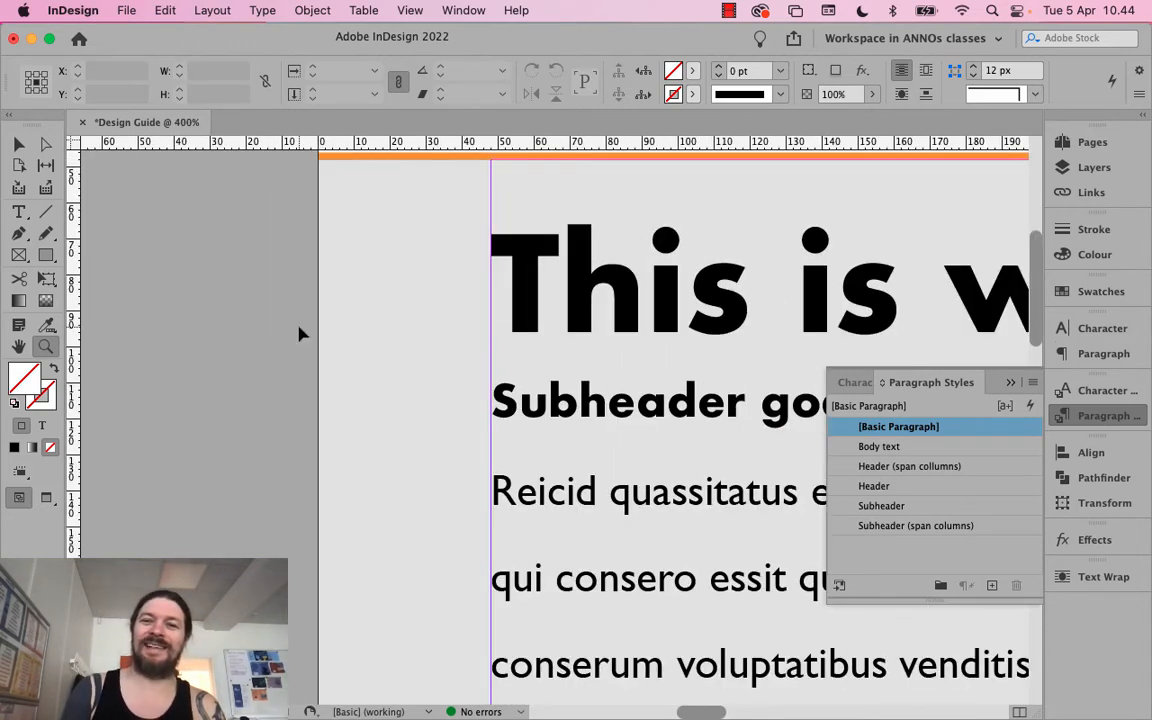
pyautogui.press('super+minus')
pyautogui.scroll(5, 442, 275)
pyautogui.hscroll(4, 442, 275)
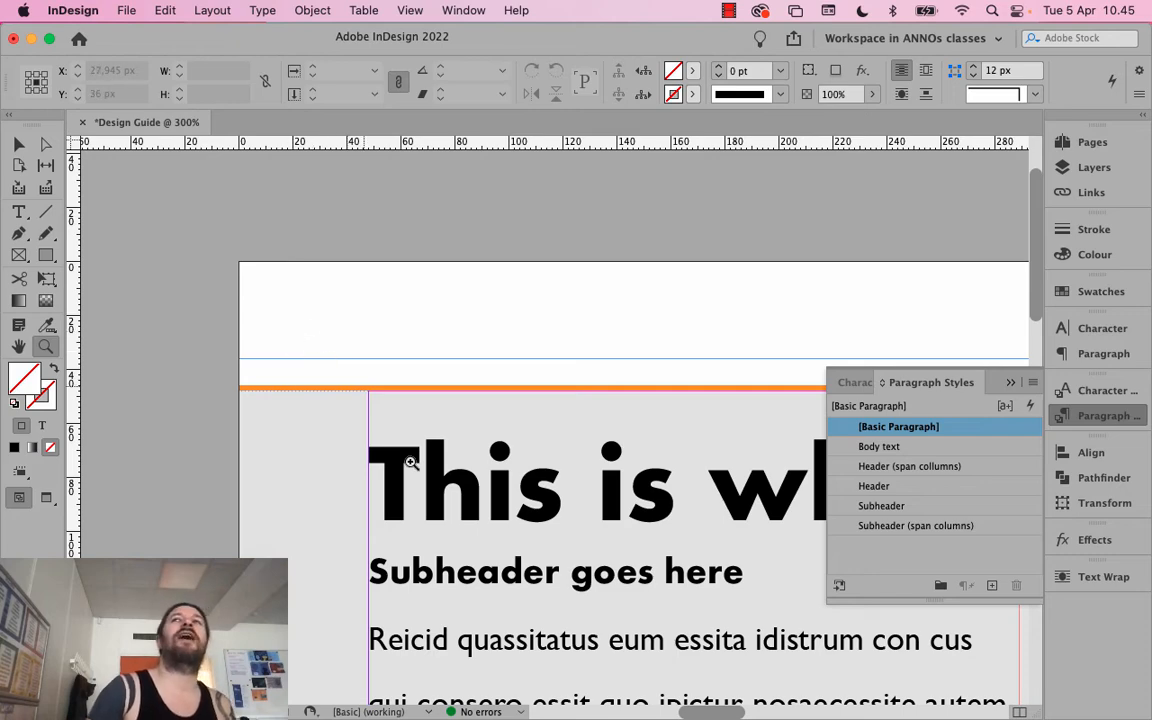
pyautogui.scroll(-5, 437, 512)
pyautogui.hscroll(2, 437, 512)
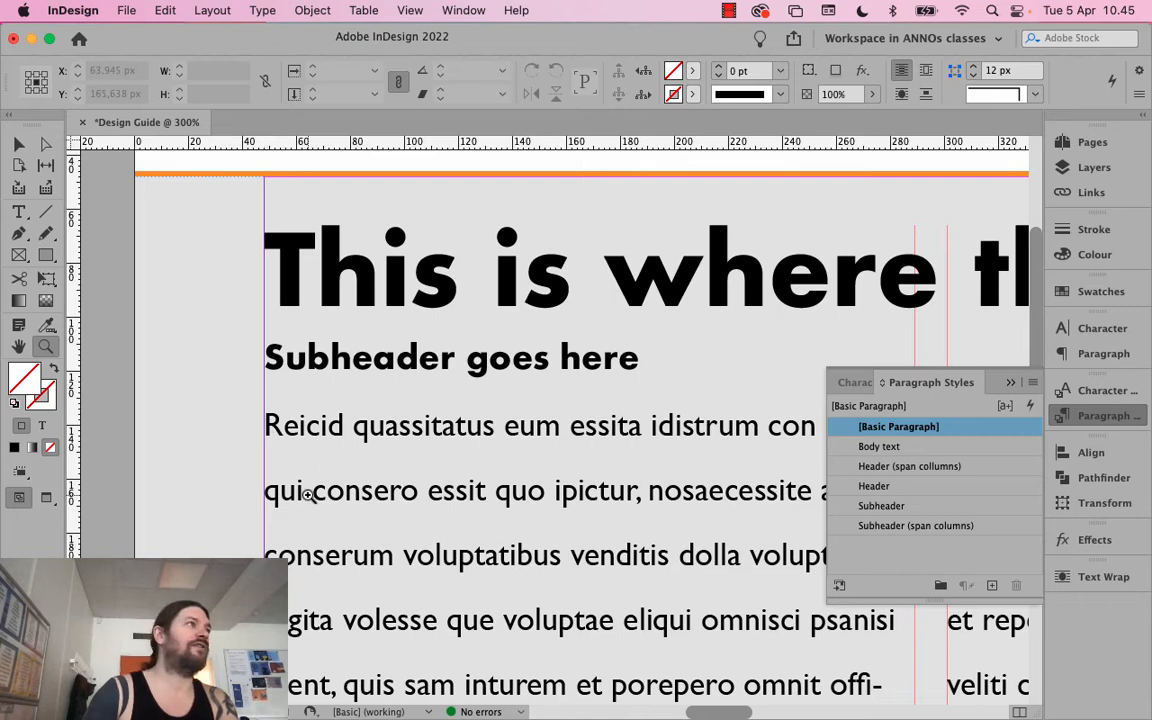
# Turn off Grids in Back in the grid preferences so the baseline grid displays in front of the page objects
pyautogui.click(89, 8)
pyautogui.moveTo(90, 57)
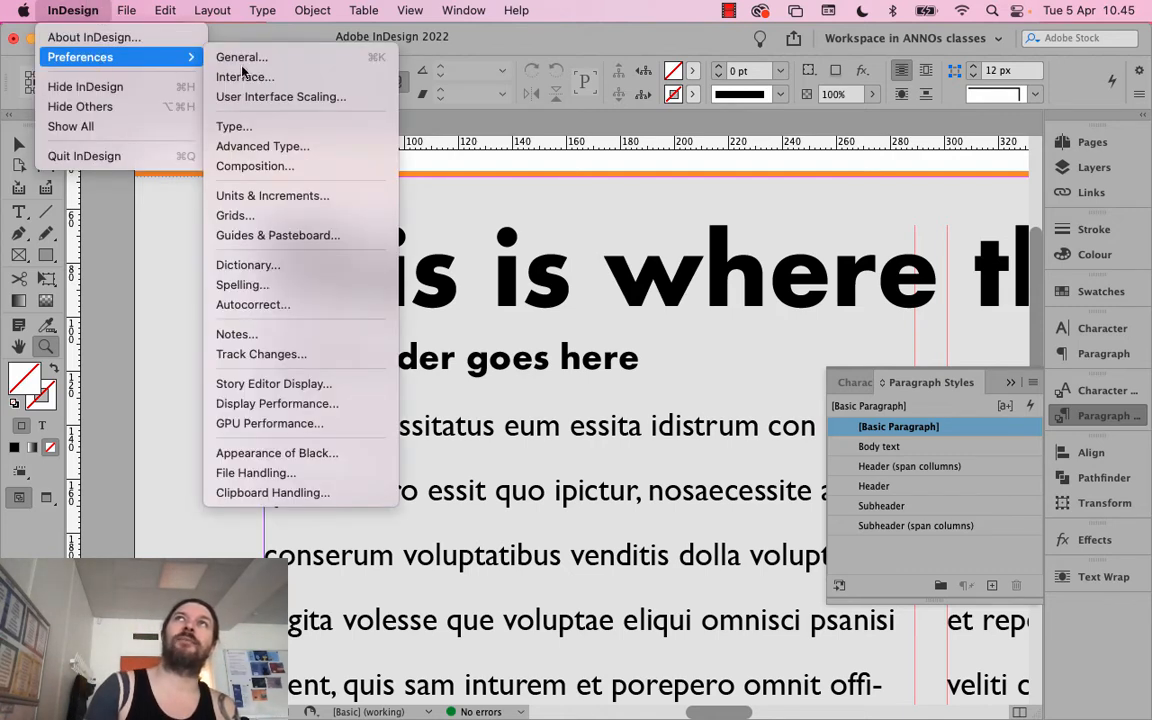
pyautogui.click(297, 220)
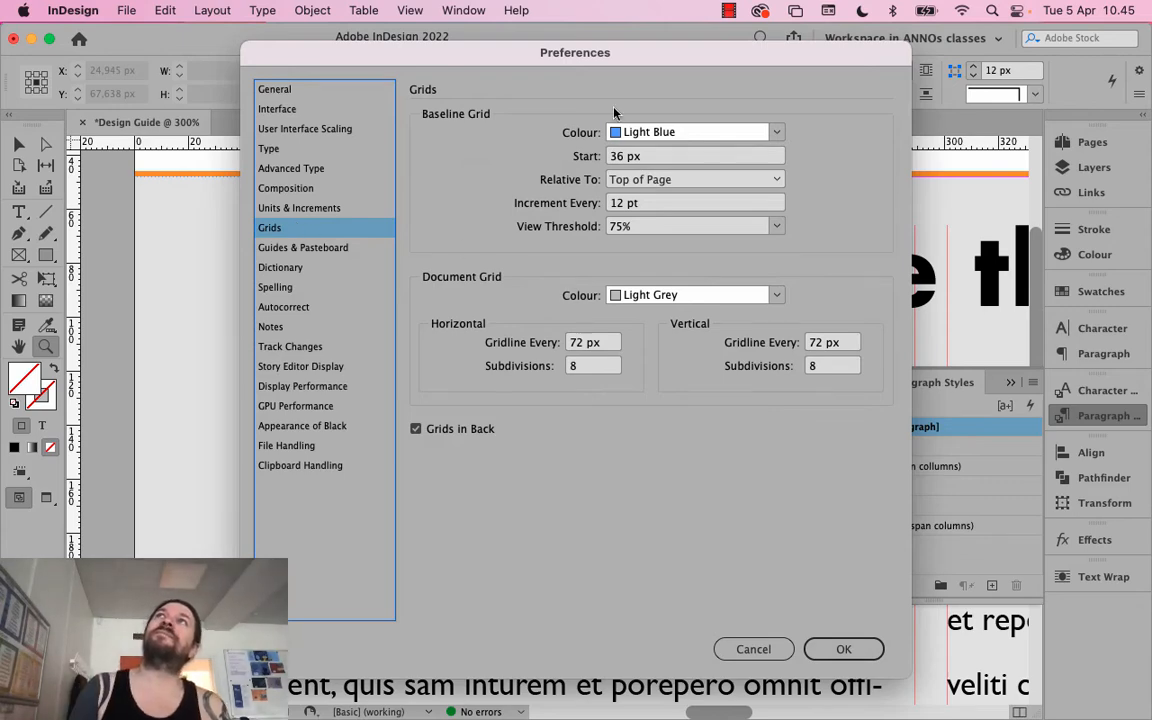
pyautogui.moveTo(638, 62); pyautogui.dragTo(997, 103)
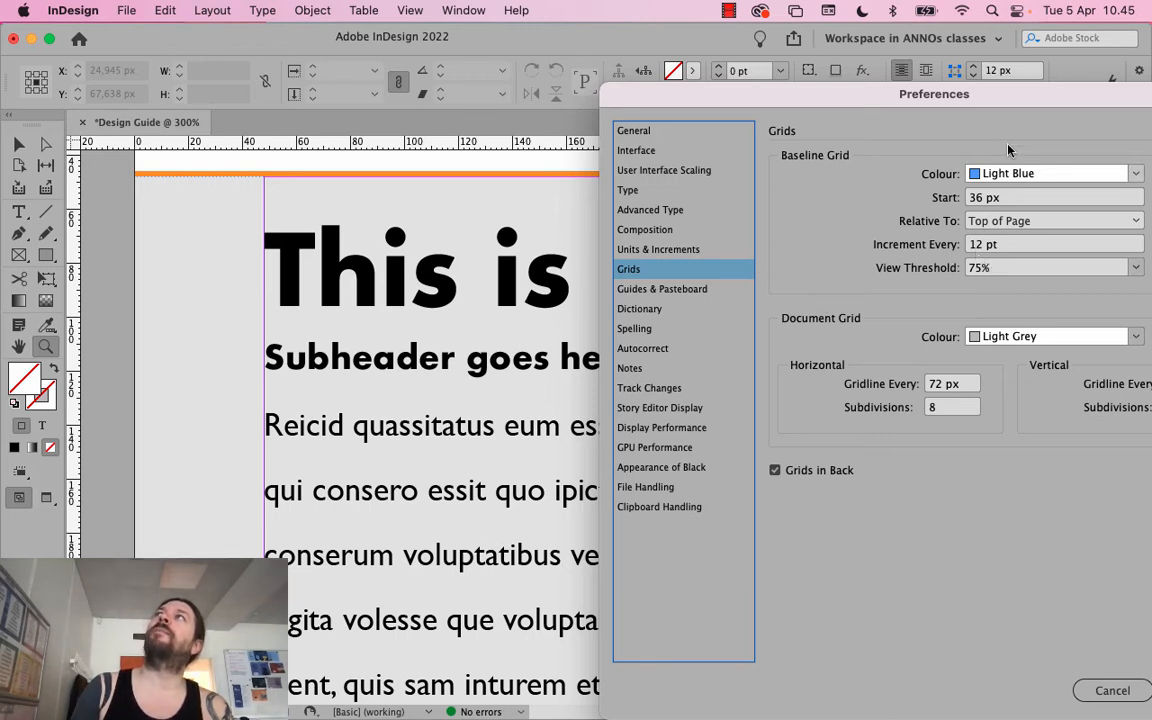
pyautogui.moveTo(1013, 95); pyautogui.dragTo(880, 95)
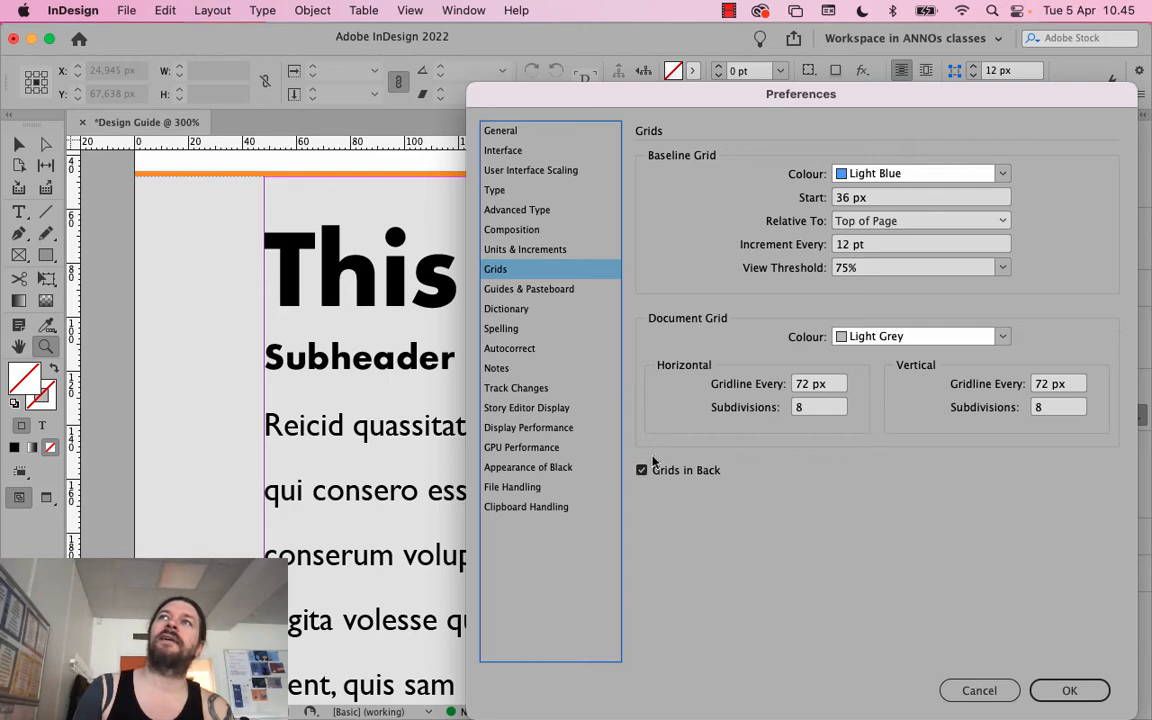
pyautogui.click(641, 471)
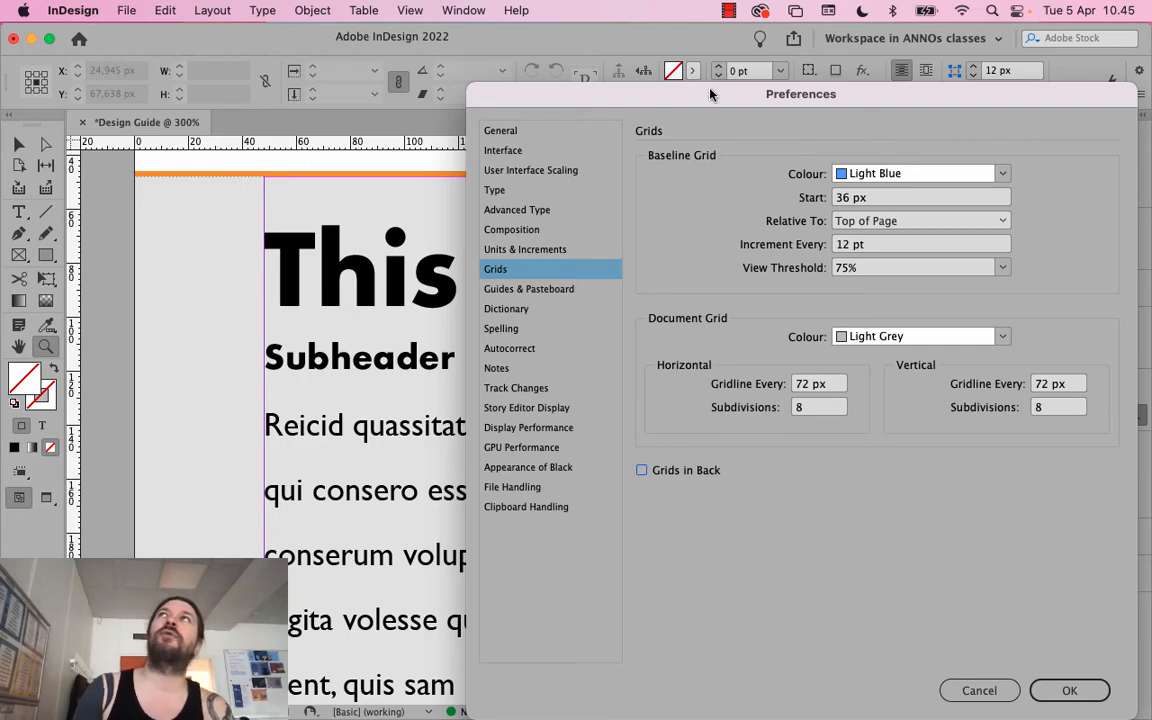
pyautogui.moveTo(710, 94); pyautogui.dragTo(631, 69)
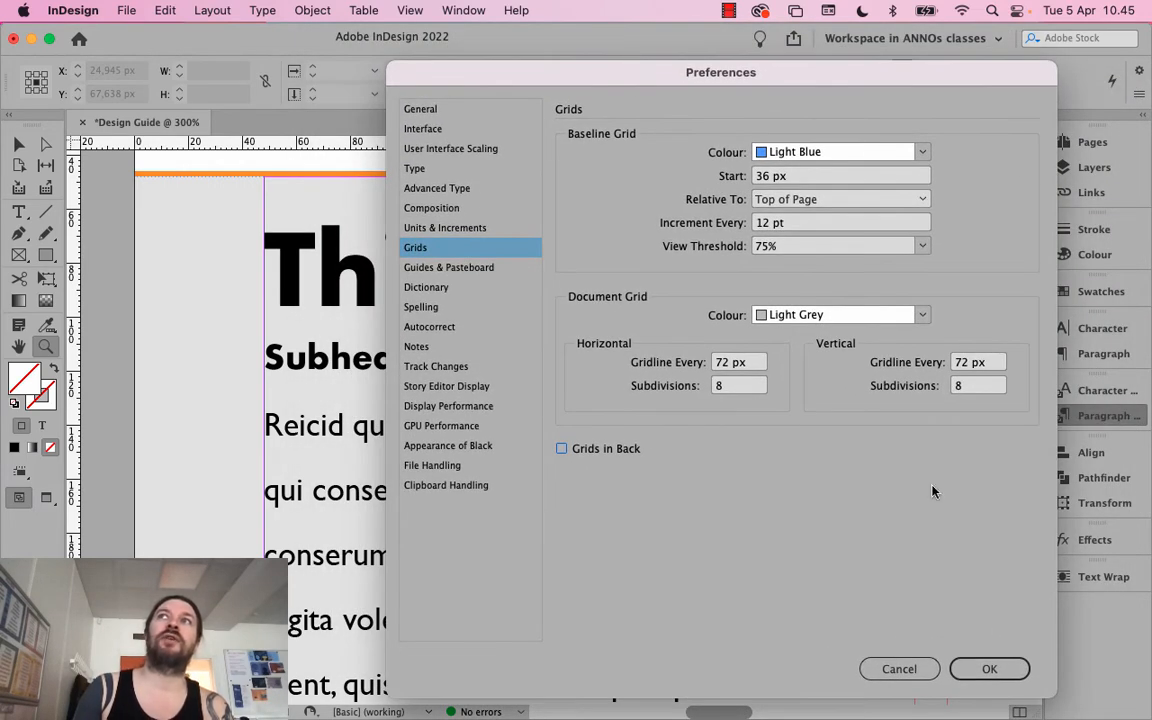
pyautogui.click(989, 671)
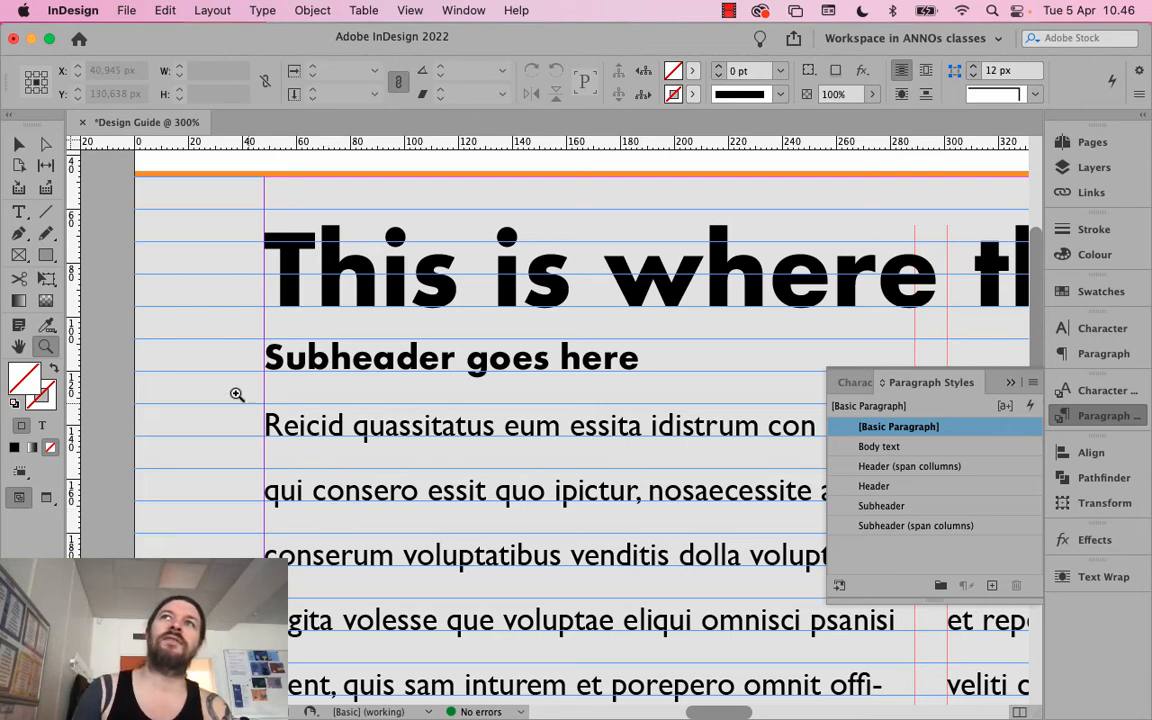
# Examine the first body line up close and compare its leading with the baseline grid's increment in the grid preferences
pyautogui.moveTo(211, 350); pyautogui.dragTo(358, 466)
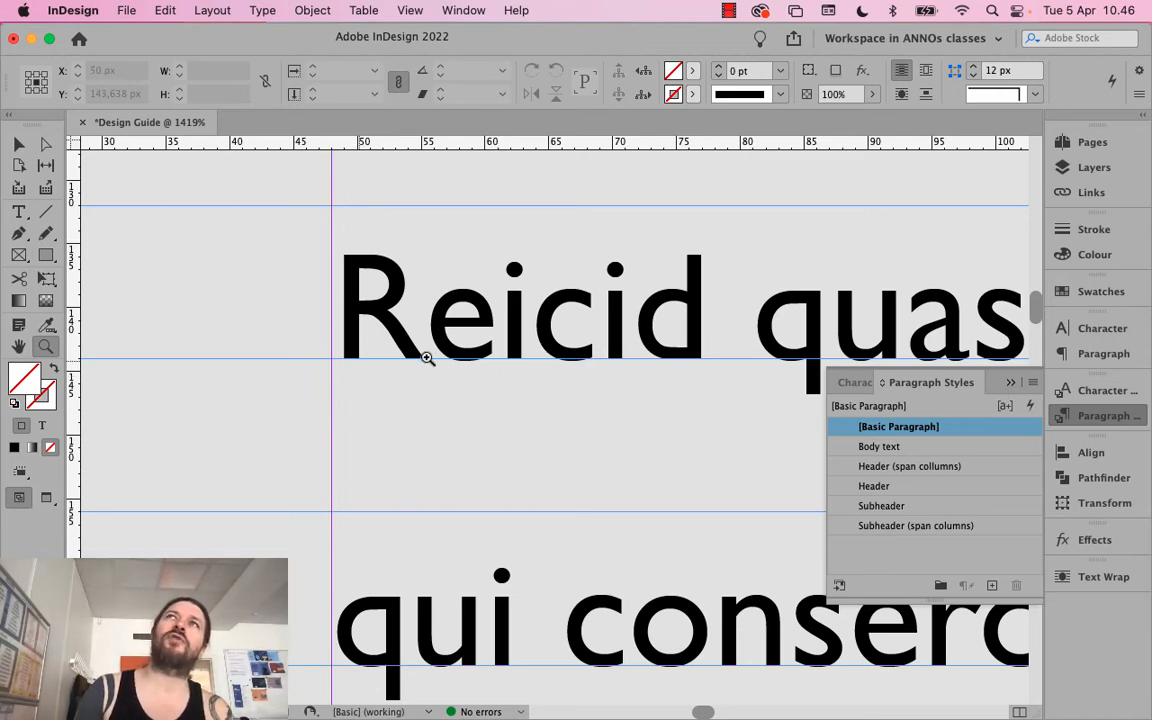
pyautogui.click(18, 211)
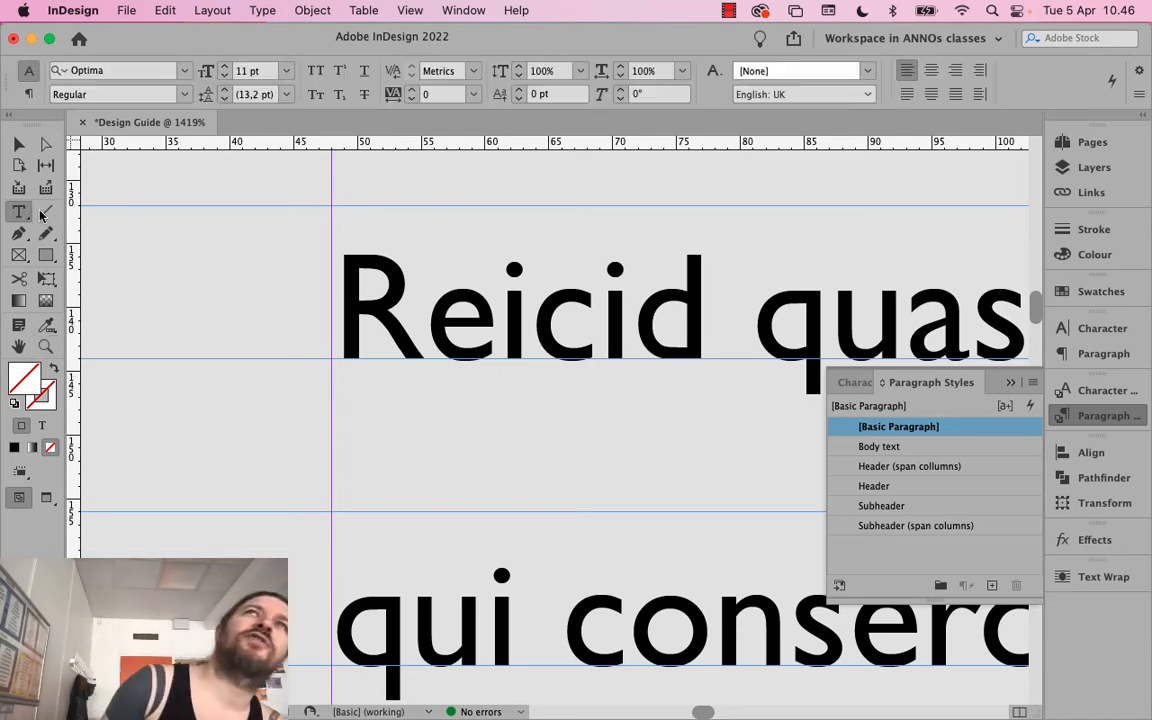
pyautogui.click(400, 285)
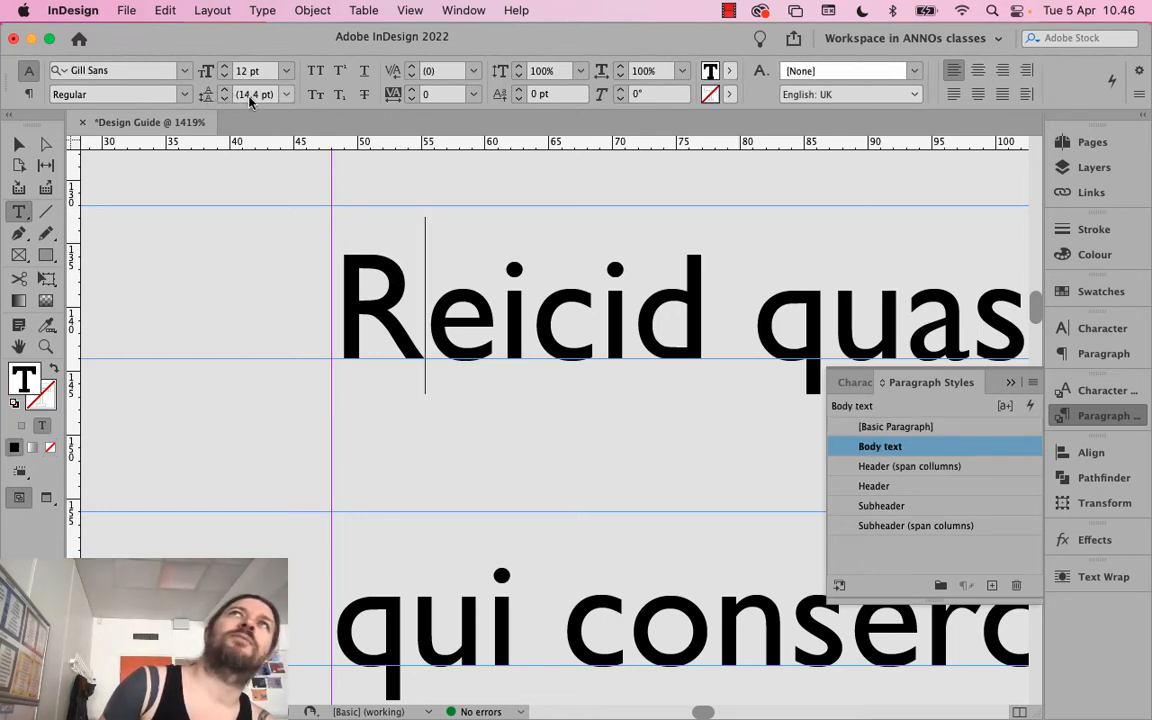
pyautogui.click(73, 10)
pyautogui.moveTo(205, 60)
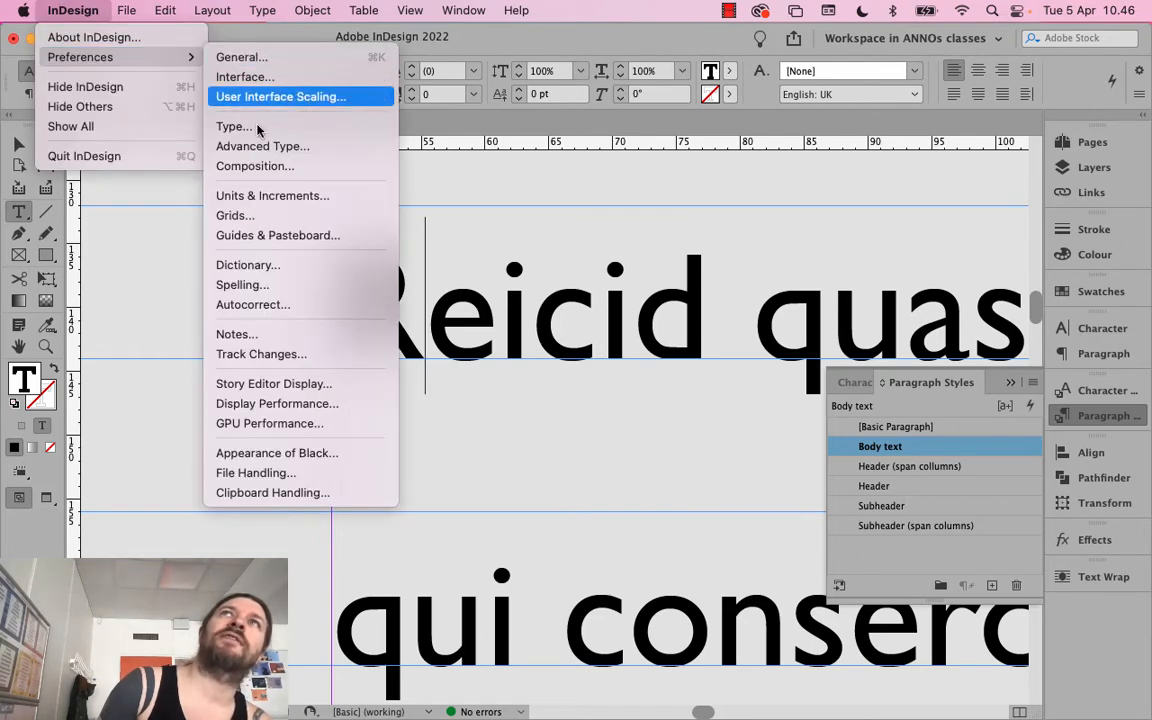
pyautogui.click(232, 215)
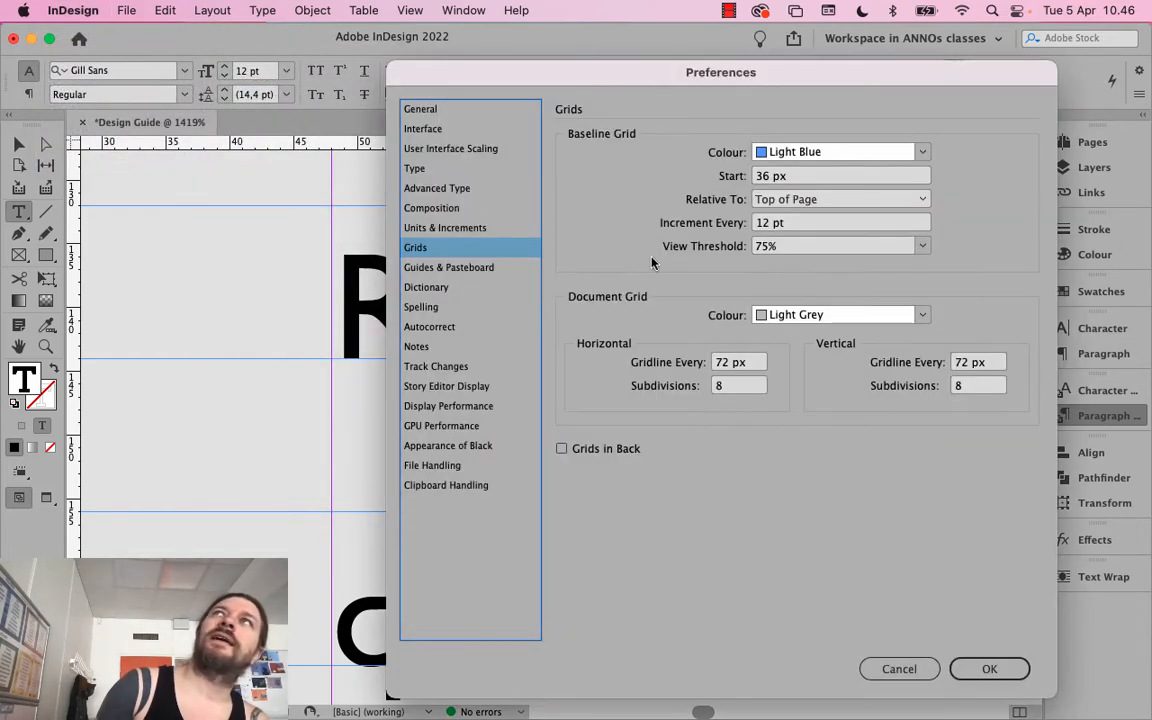
pyautogui.moveTo(812, 224); pyautogui.dragTo(740, 223)
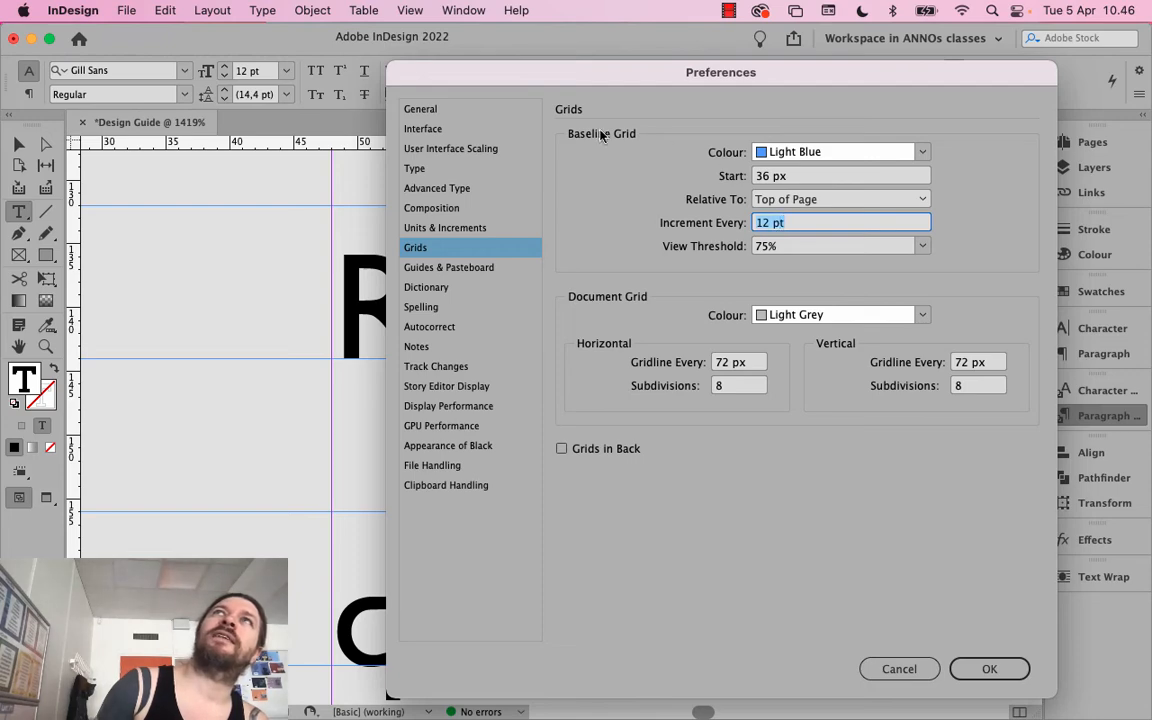
pyautogui.moveTo(561, 84); pyautogui.dragTo(465, 46)
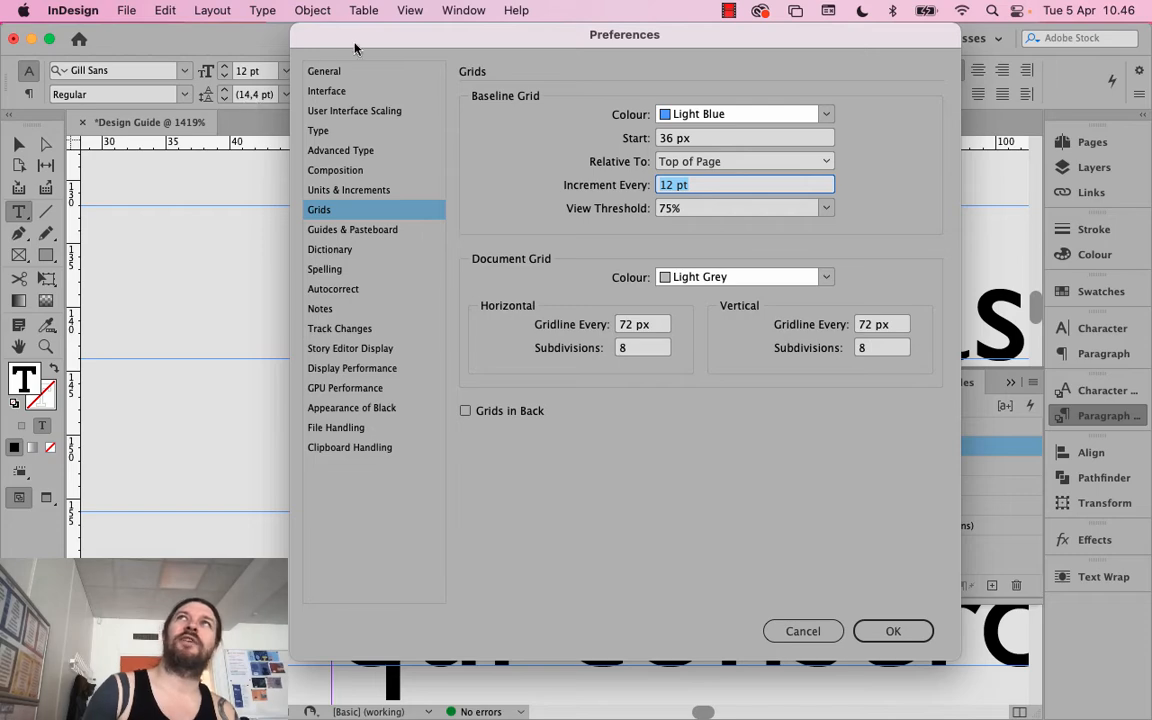
pyautogui.moveTo(355, 48); pyautogui.dragTo(437, 73)
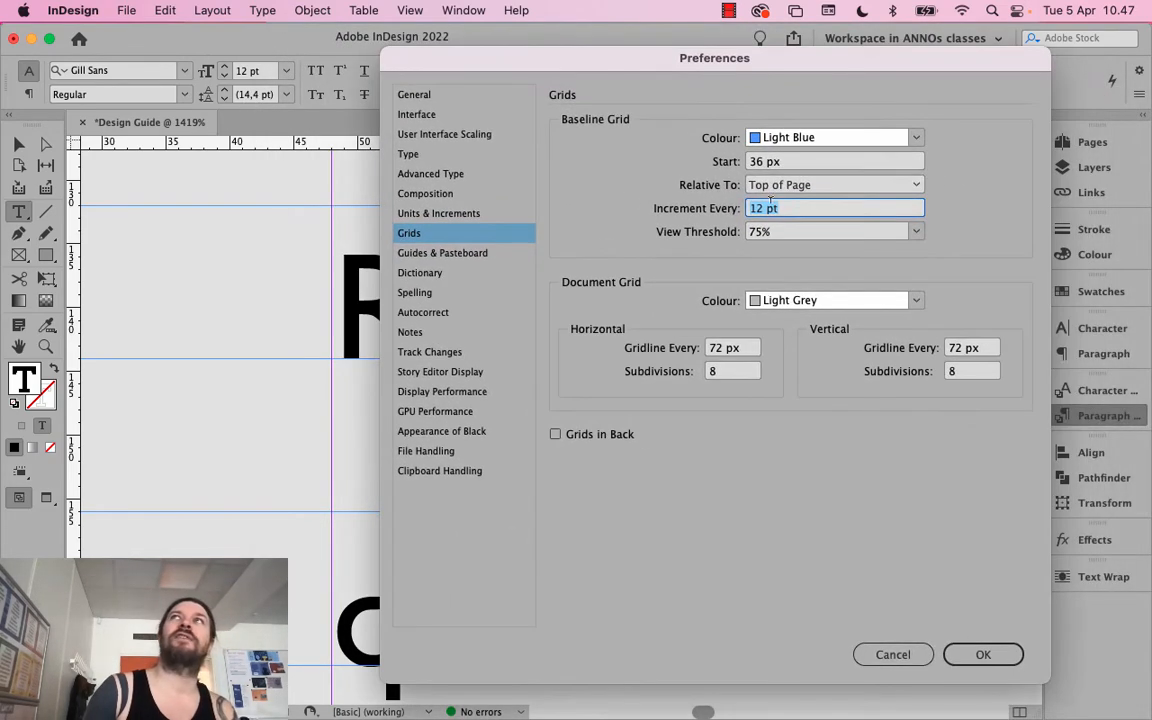
pyautogui.tripleClick(777, 208)
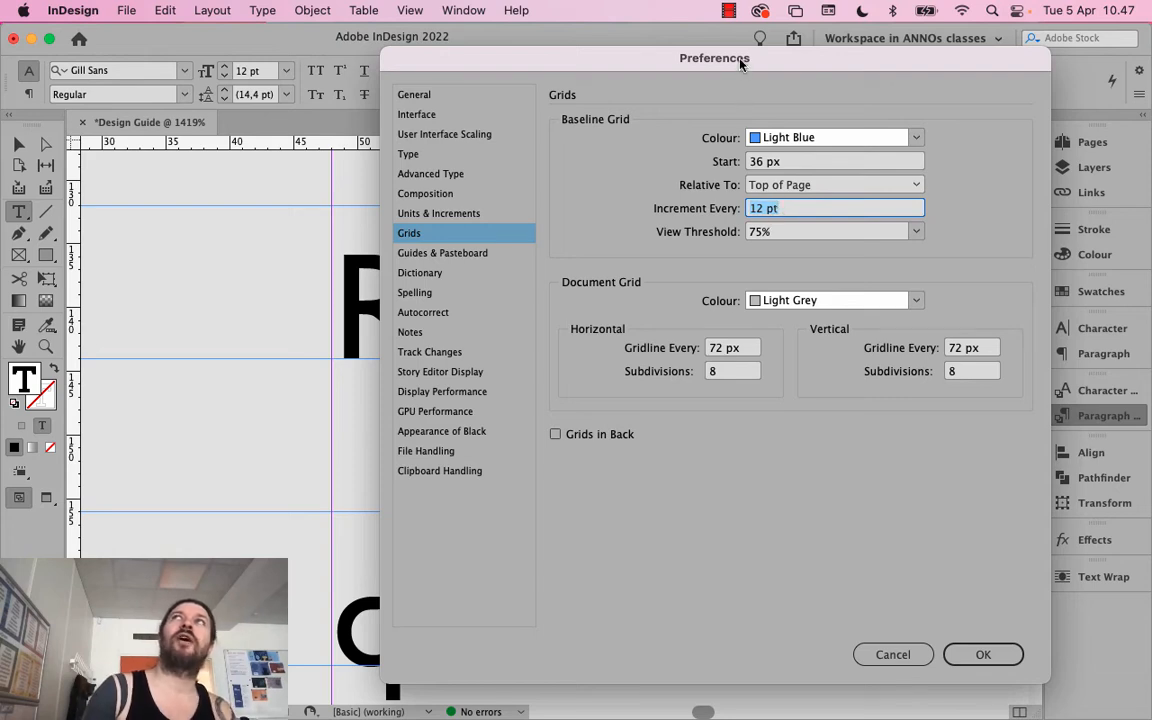
pyautogui.moveTo(665, 52); pyautogui.dragTo(580, 42)
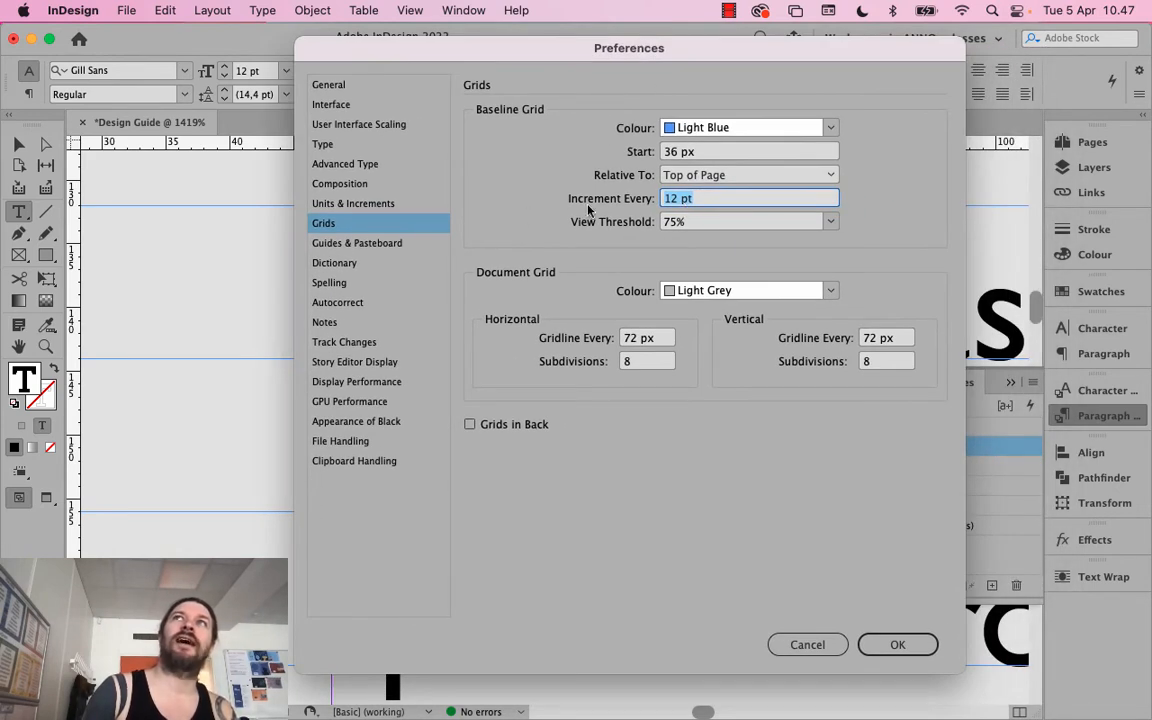
pyautogui.doubleClick(714, 208)
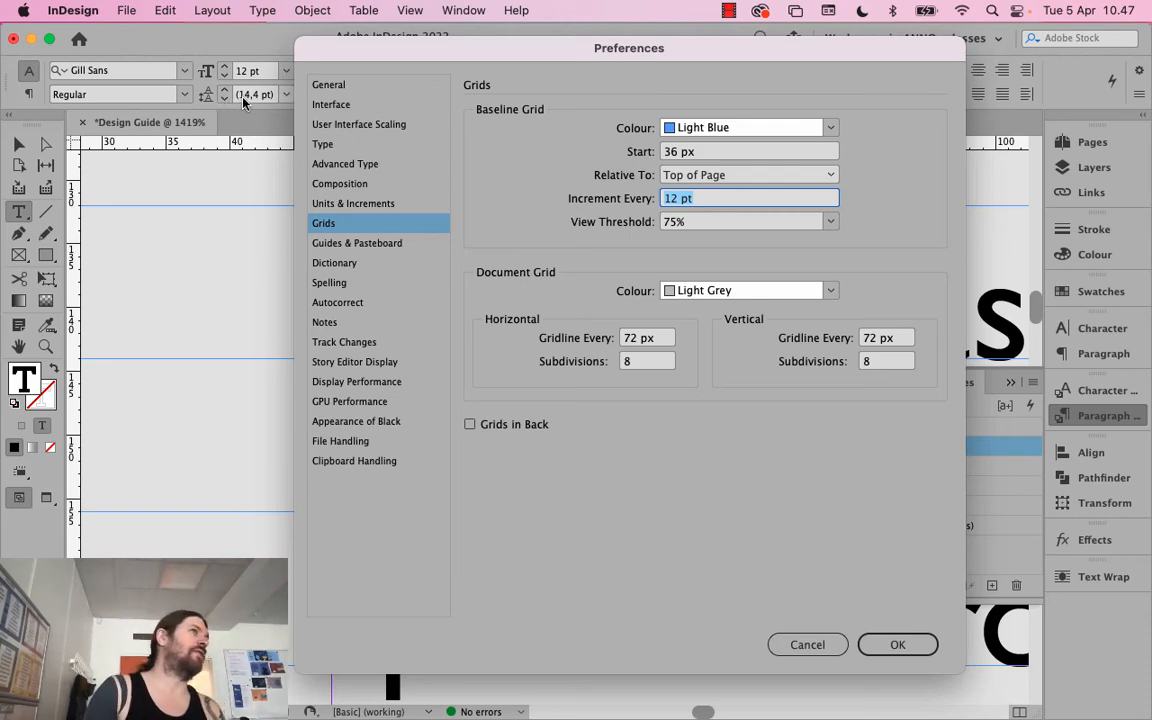
# Set the baseline grid to increment every 14,4 pt, matching the body text's leading
pyautogui.moveTo(548, 46); pyautogui.dragTo(710, 103)
pyautogui.moveTo(774, 167); pyautogui.dragTo(679, 97)
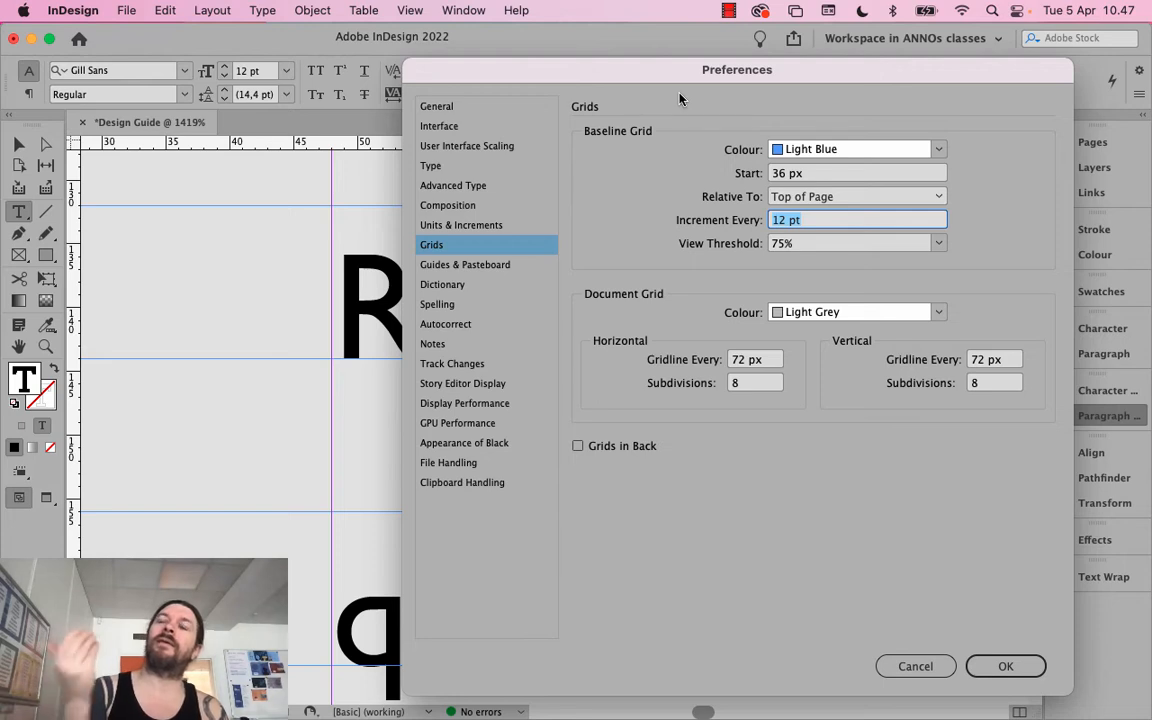
pyautogui.doubleClick(795, 221)
pyautogui.tripleClick(804, 220)
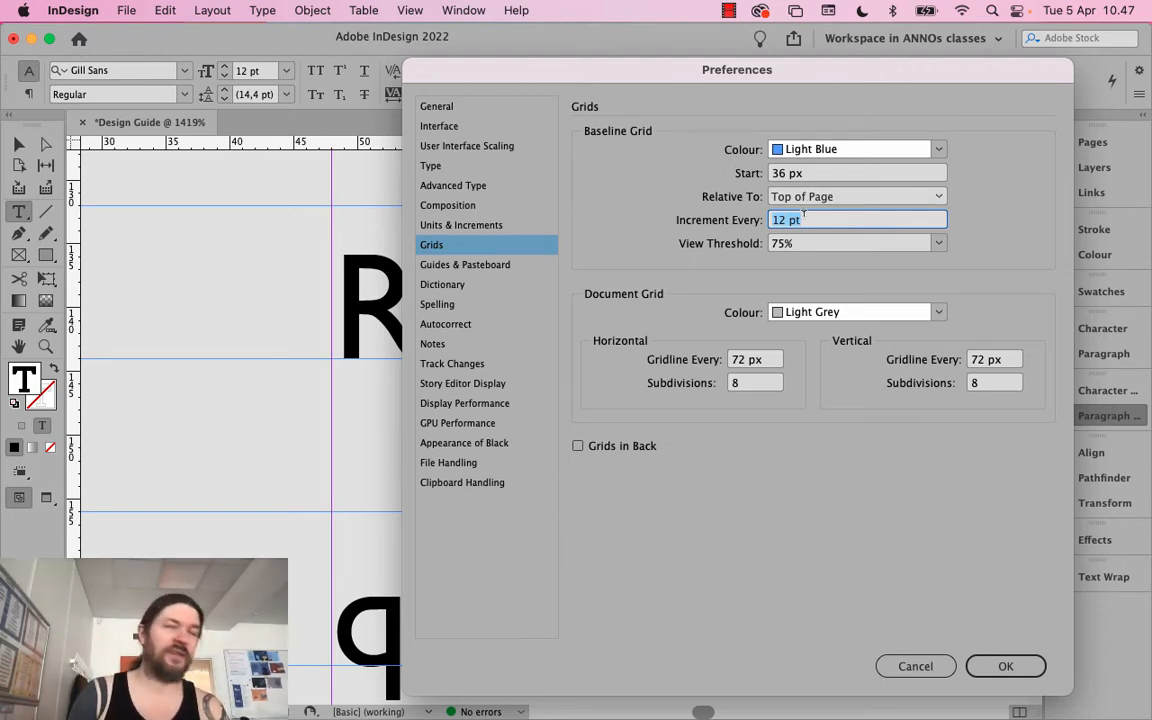
pyautogui.write('14,4')
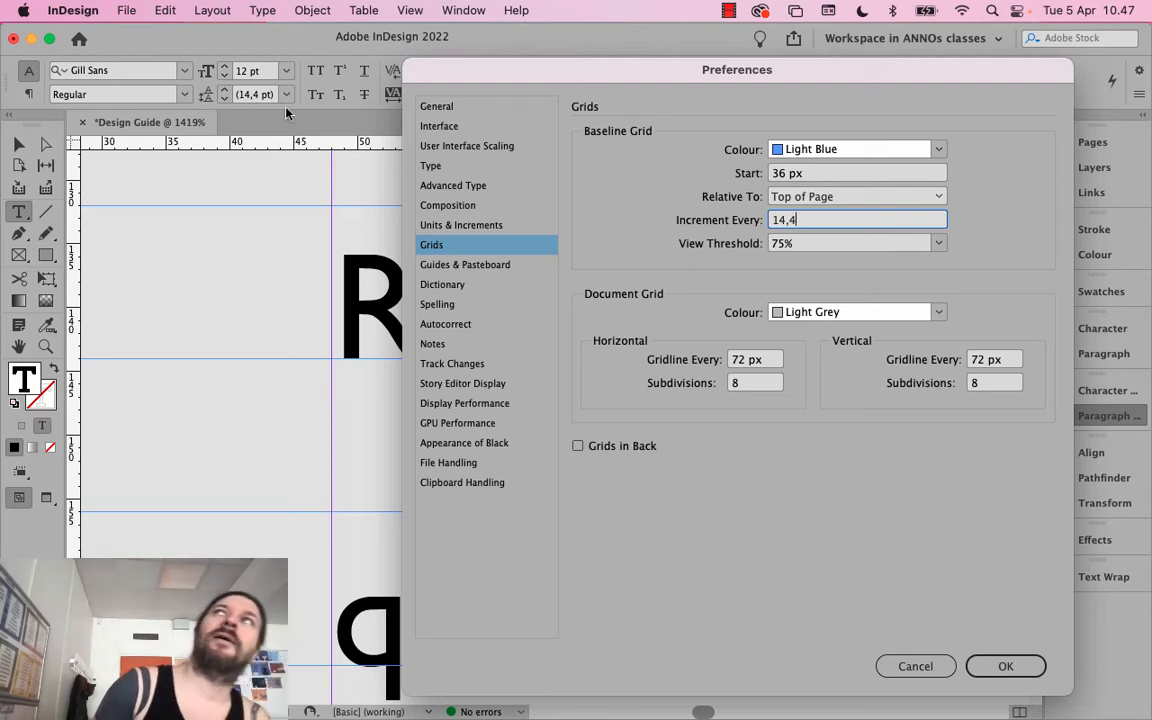
# Try a baseline grid increment of 12 and return it to 14,4 pt
pyautogui.click(851, 176)
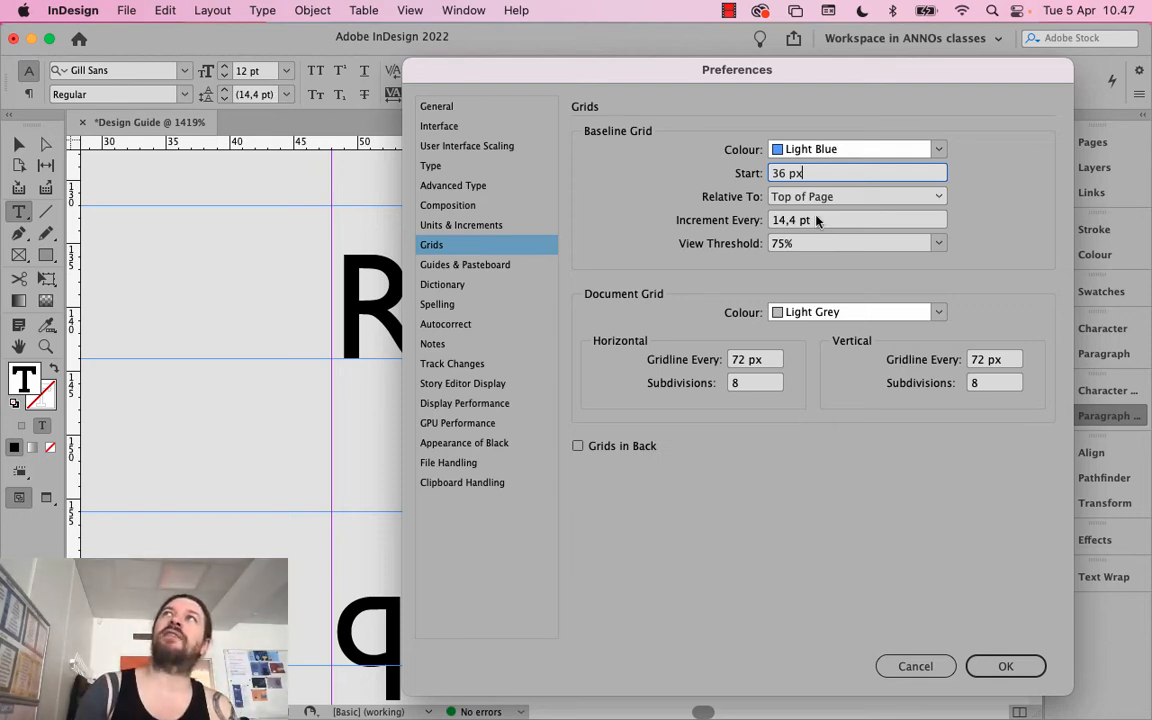
pyautogui.moveTo(817, 221); pyautogui.dragTo(775, 219)
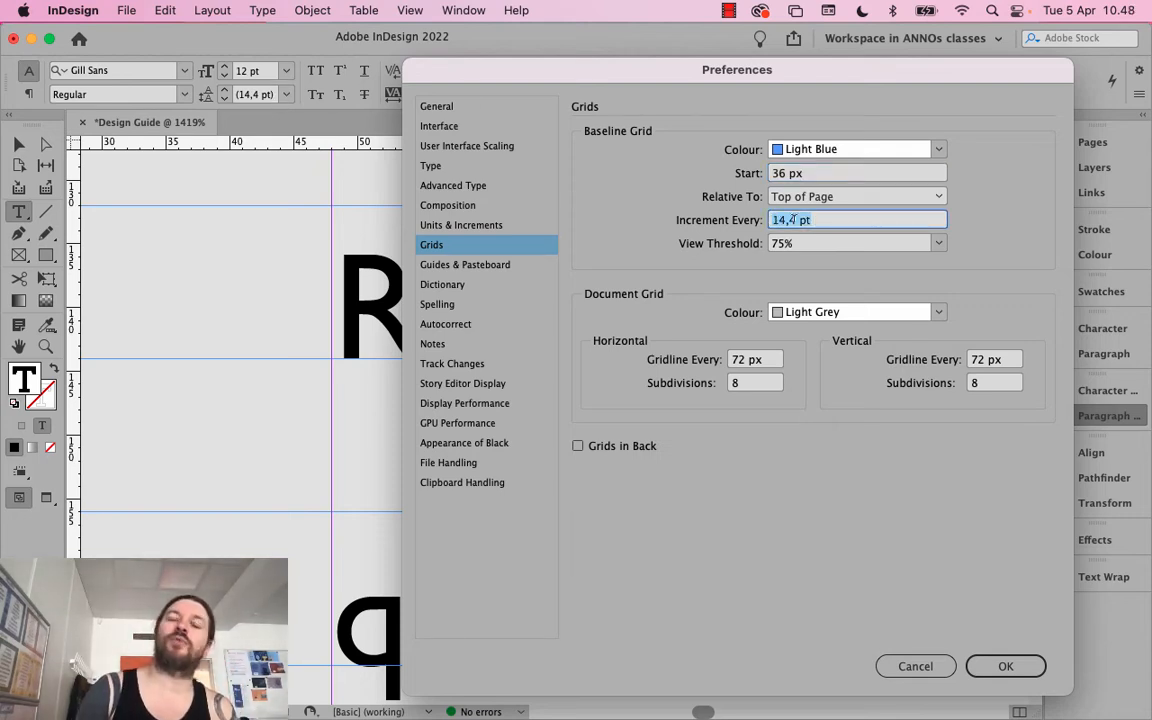
pyautogui.write('12')
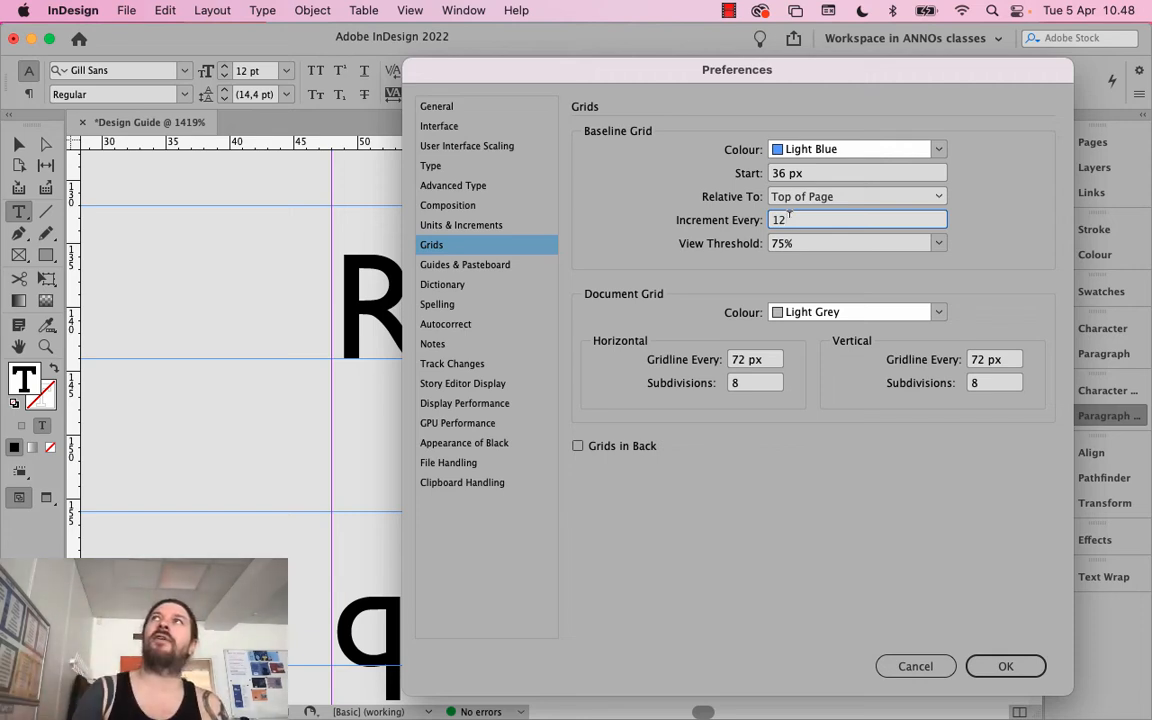
pyautogui.moveTo(785, 222); pyautogui.dragTo(771, 222)
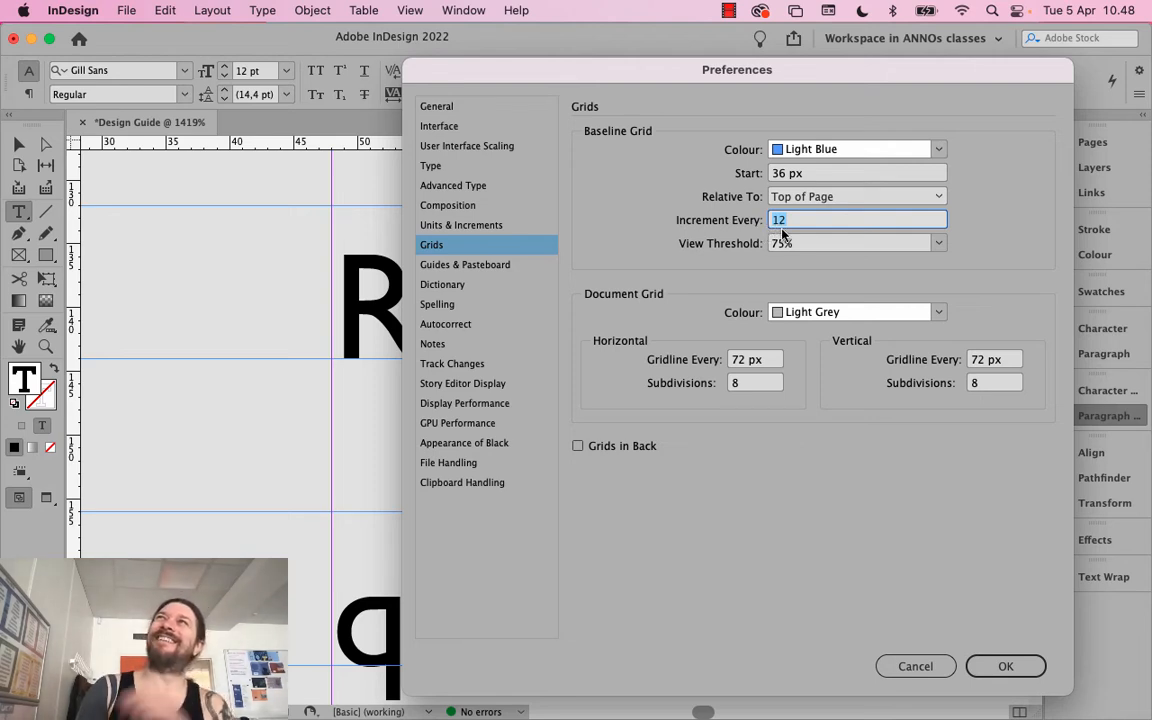
pyautogui.write('14,4')
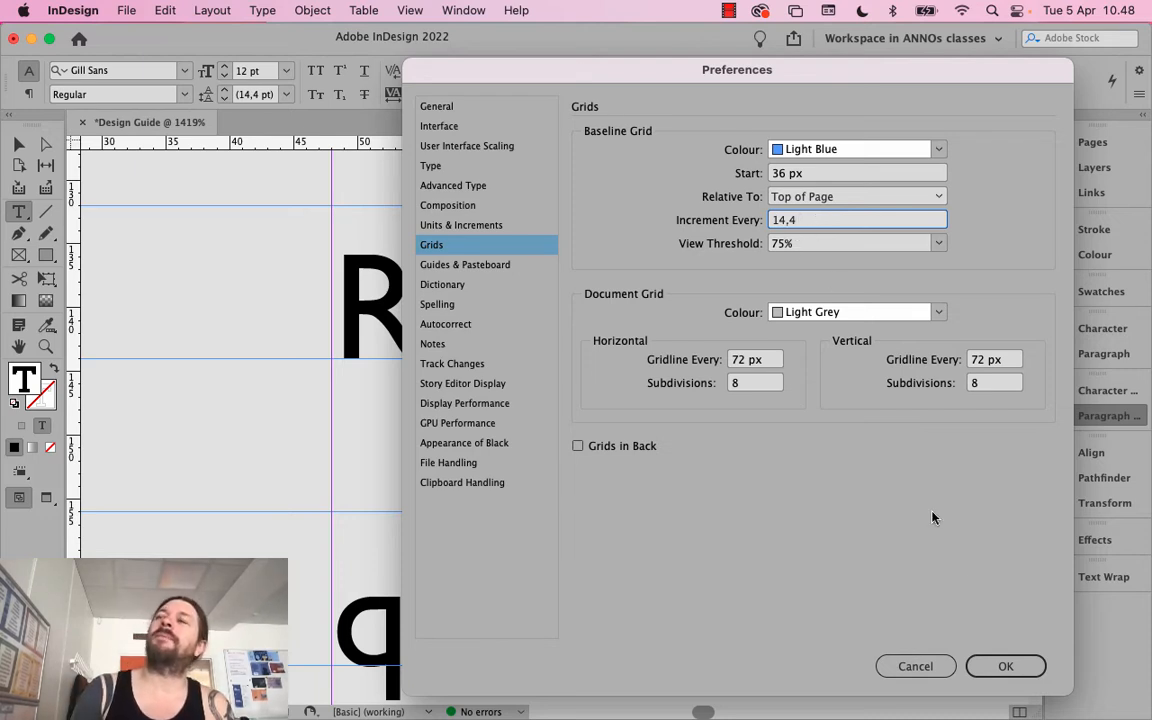
# Make the baseline grid start relative to the Top Margin, checking the alternative reference option
pyautogui.click(849, 196)
pyautogui.click(800, 234)
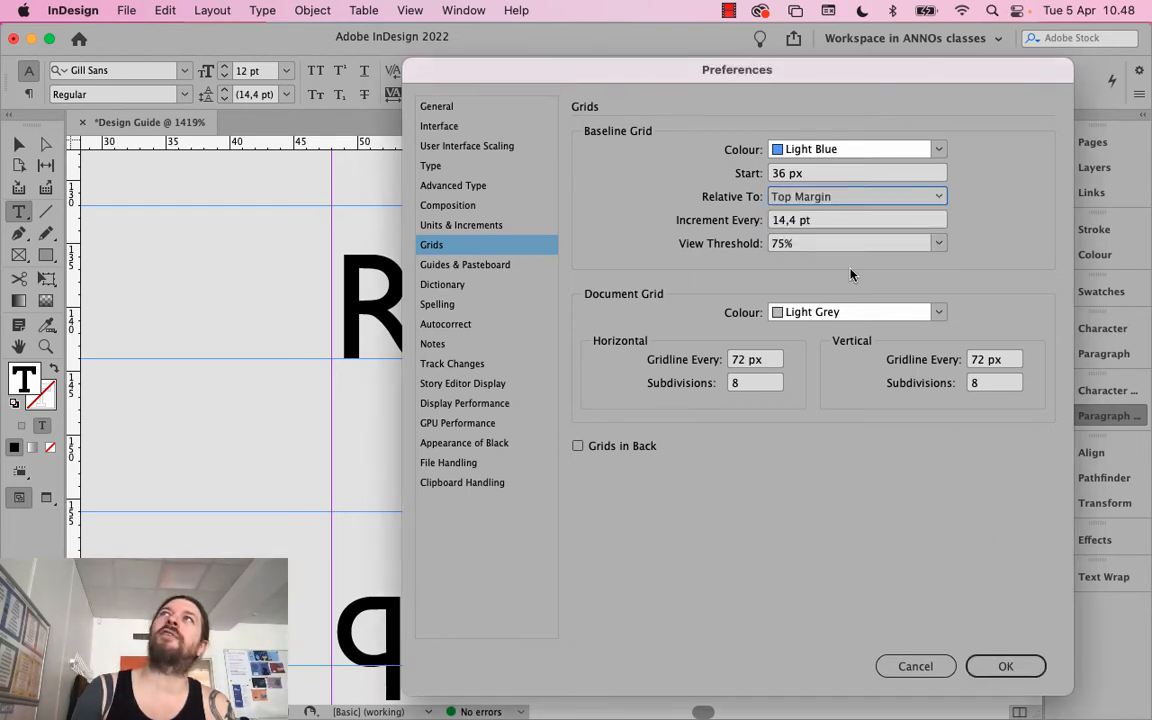
pyautogui.click(884, 197)
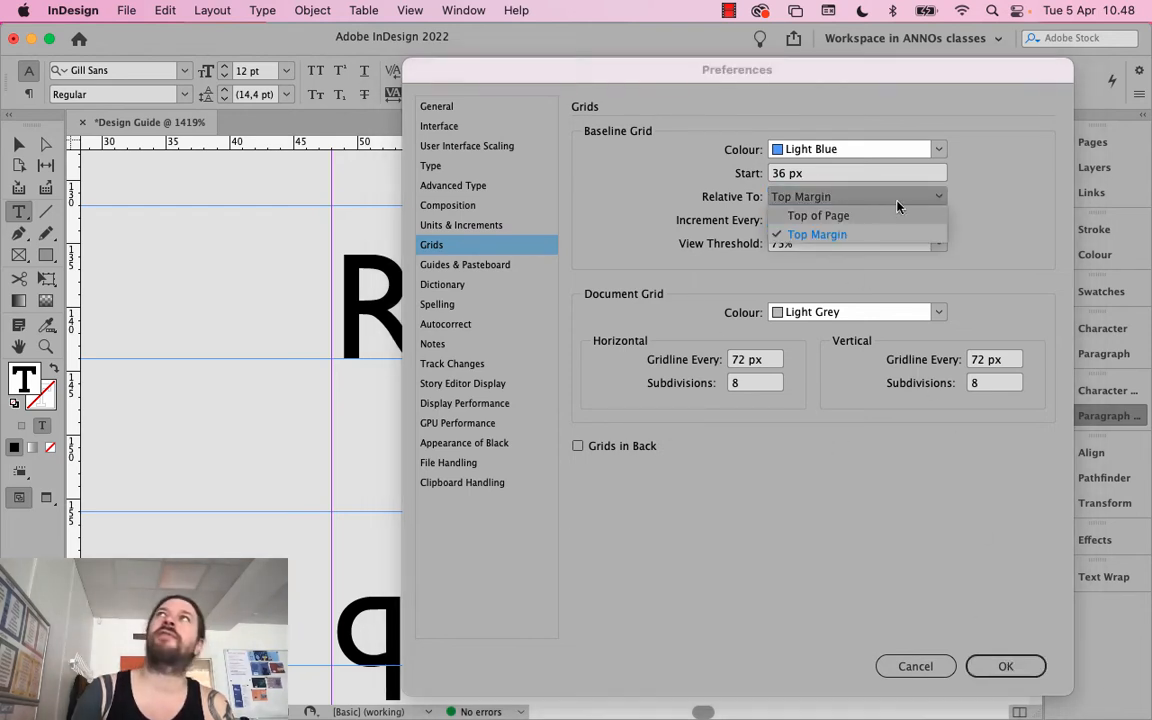
pyautogui.click(872, 197)
pyautogui.click(867, 200)
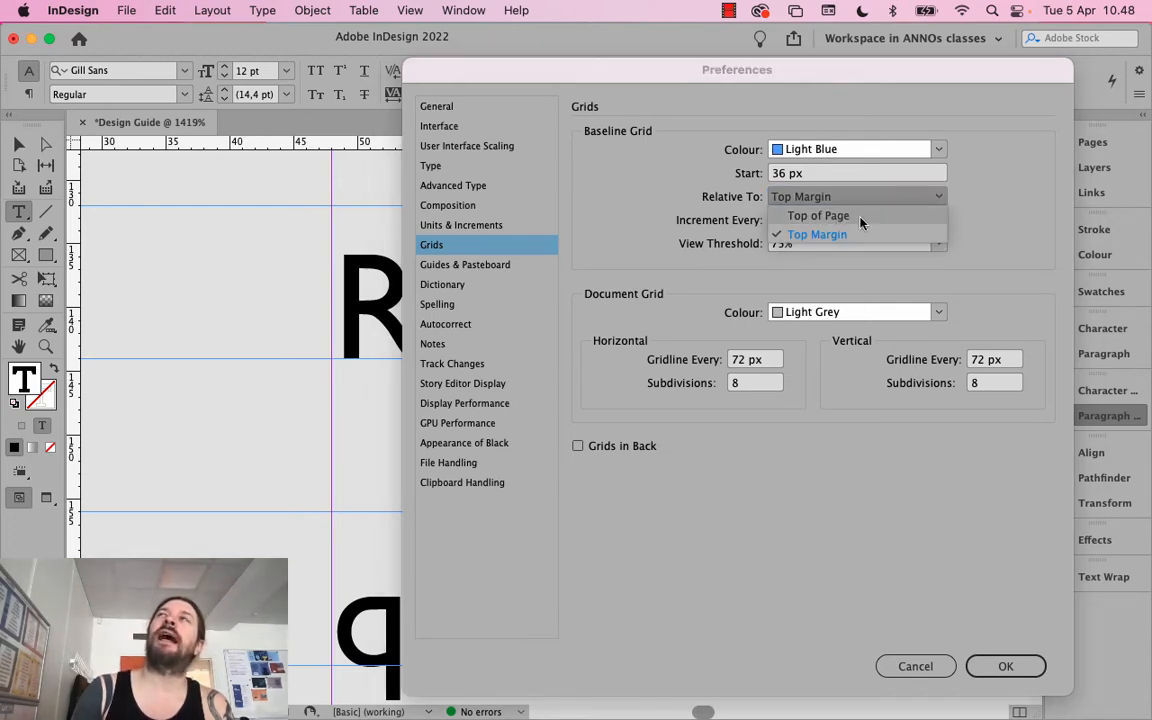
pyautogui.click(848, 235)
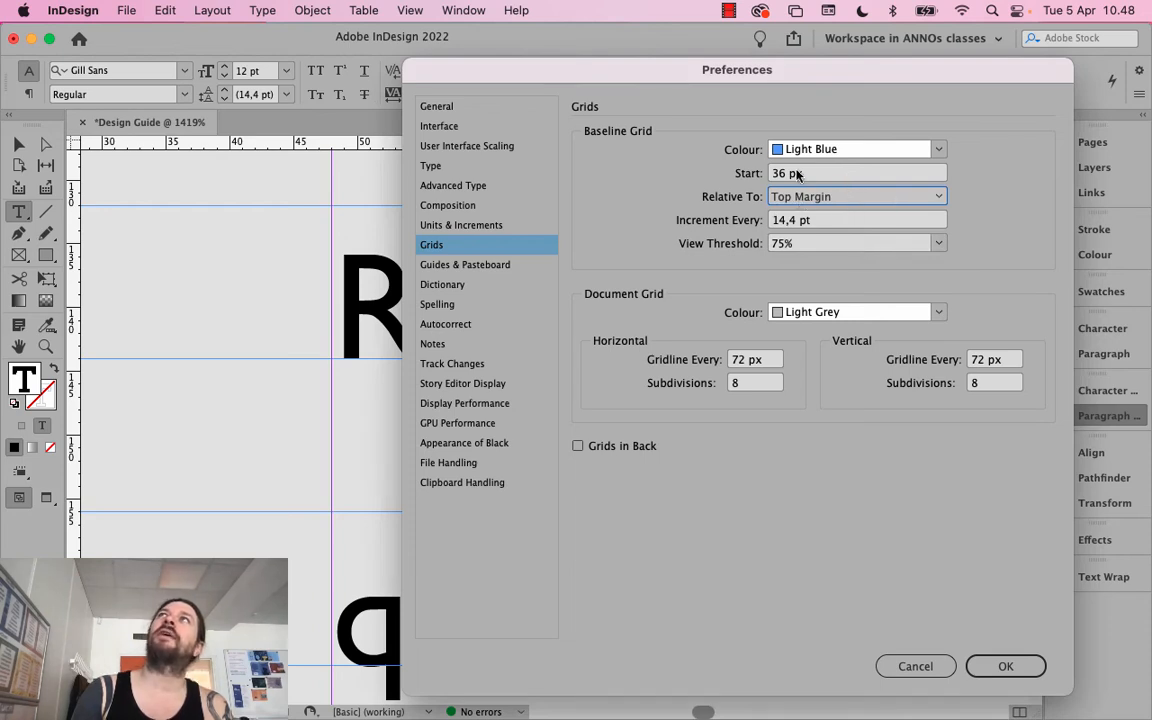
# Set the baseline grid's start to 0 px, keeping Top Margin as its reference
pyautogui.moveTo(808, 176); pyautogui.dragTo(710, 168)
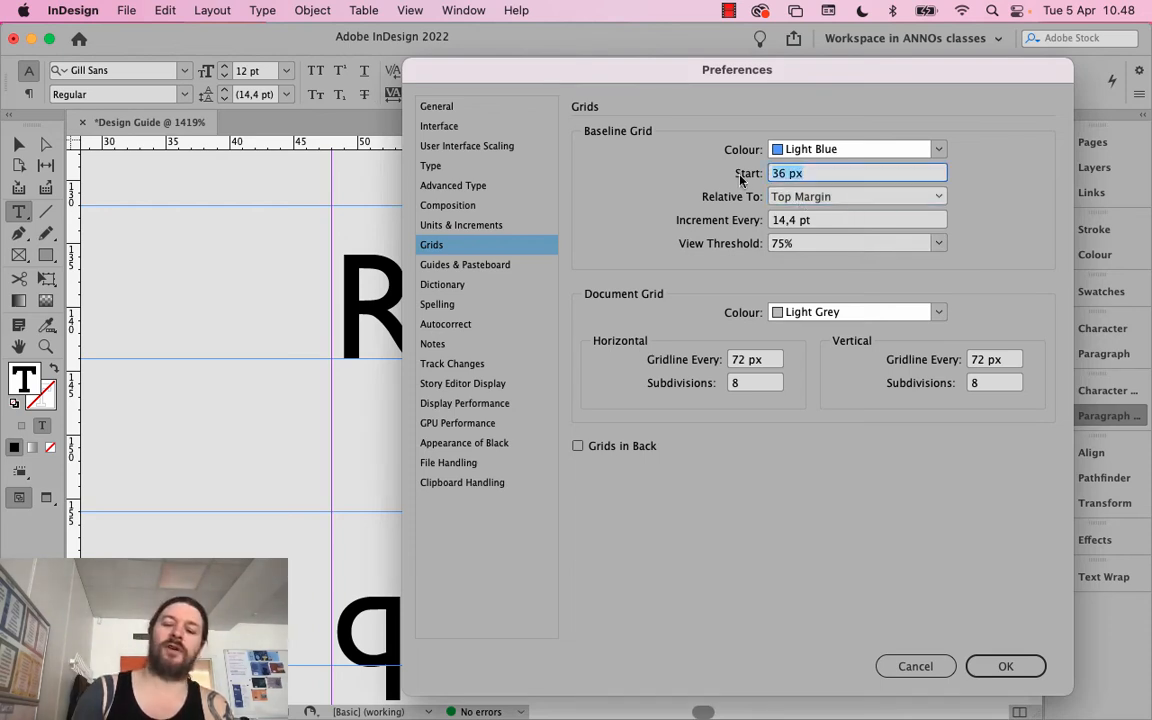
pyautogui.write('0')
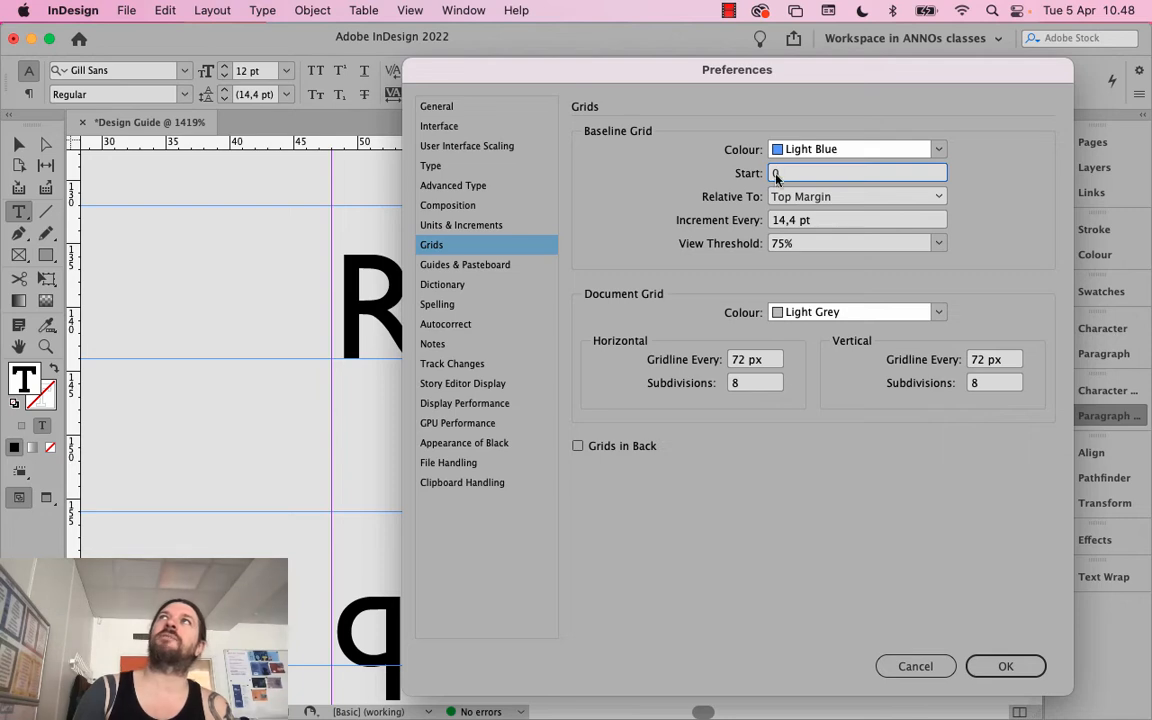
pyautogui.click(870, 219)
pyautogui.click(828, 197)
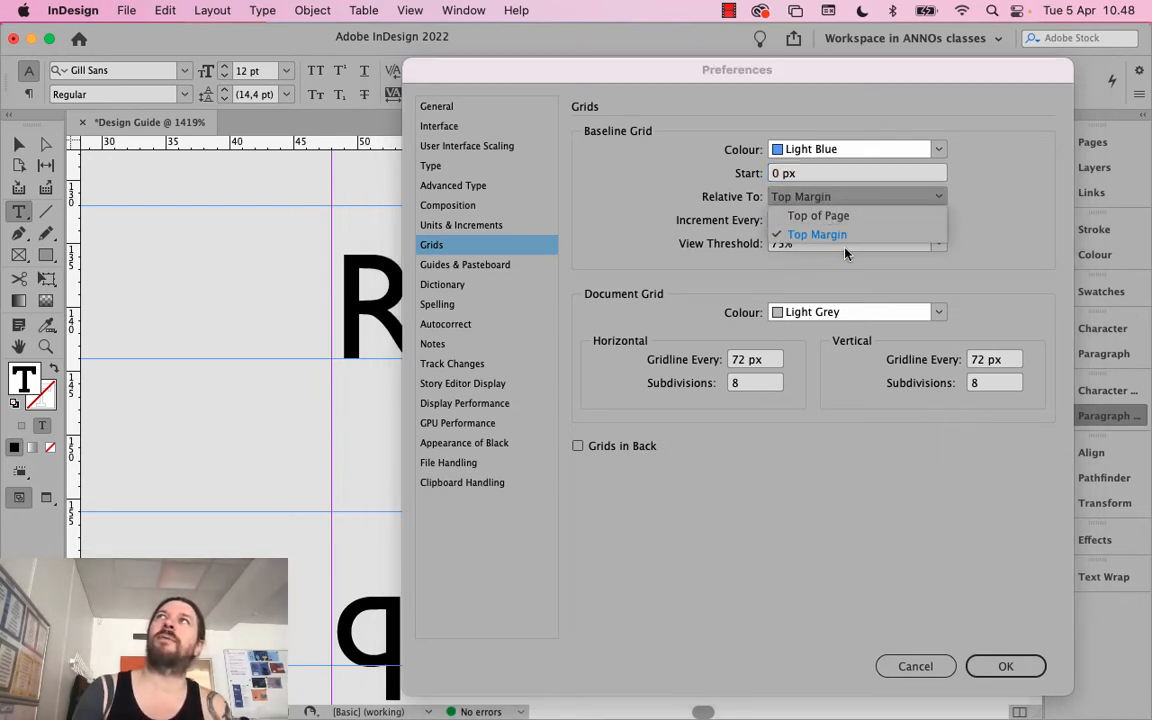
pyautogui.click(1006, 201)
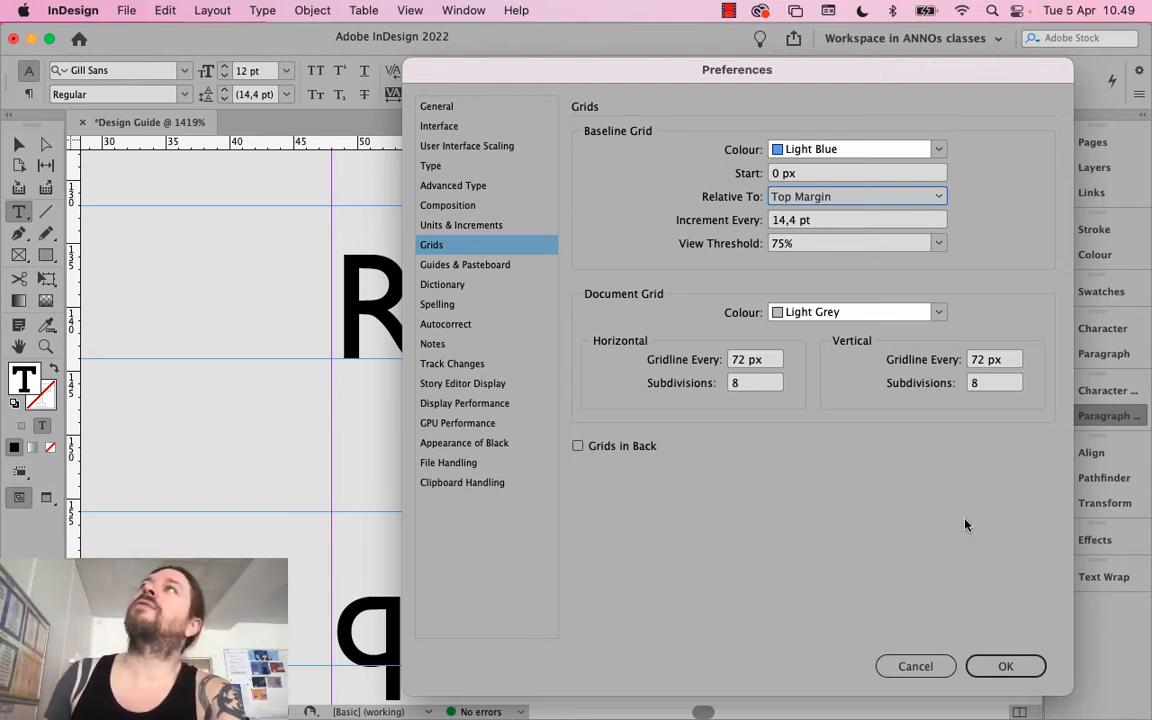
pyautogui.click(803, 245)
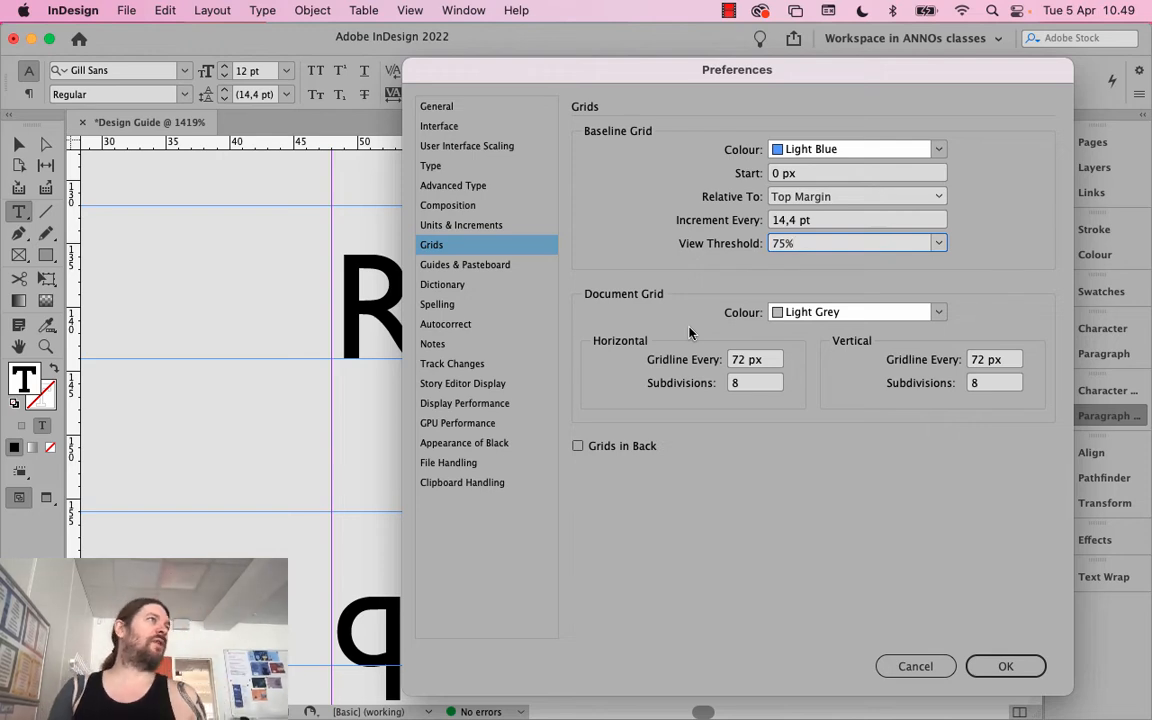
# Apply the grid preferences and examine how the body text lines sit on the baseline grid across the columns
pyautogui.click(1005, 666)
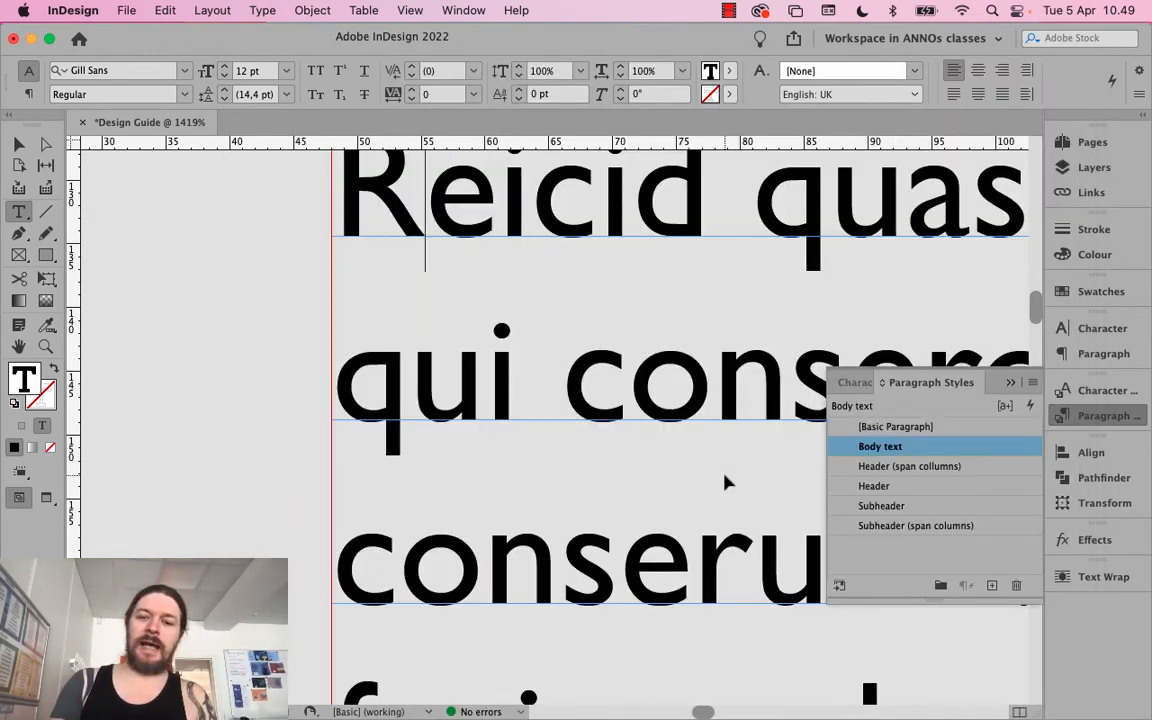
pyautogui.press('super+minus')
pyautogui.press('super+minus')
pyautogui.press('super+minus')
pyautogui.press('super+minus')
pyautogui.press('super+minus')
pyautogui.press('super+minus')
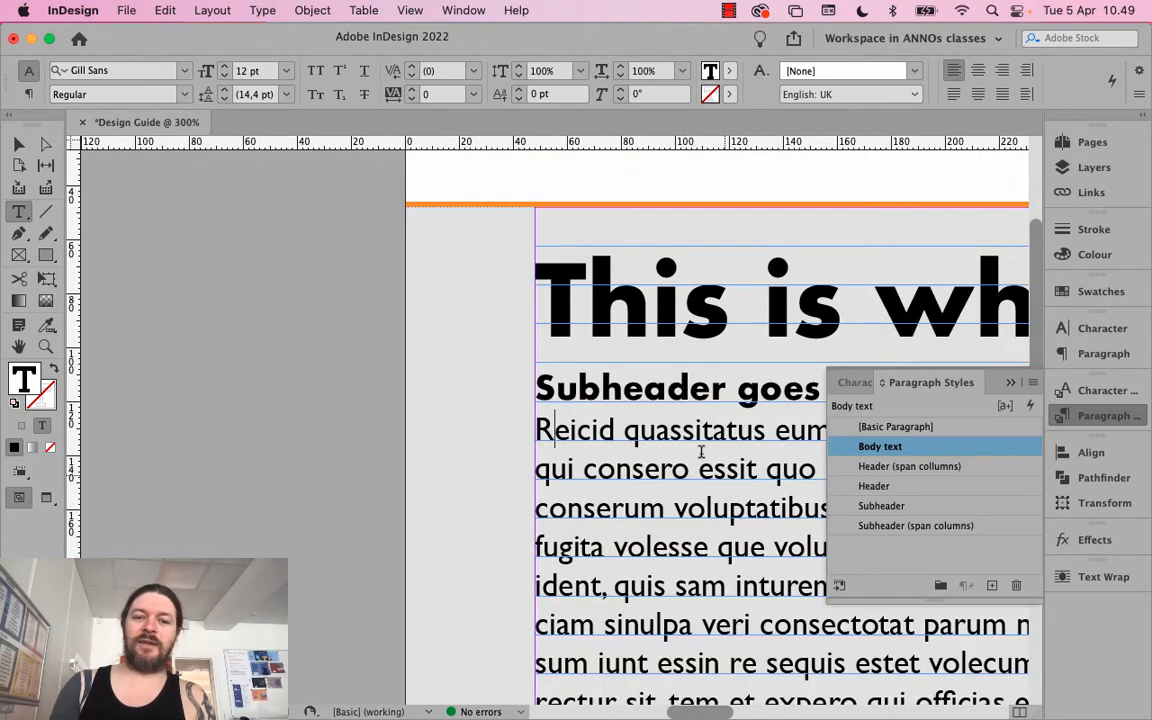
pyautogui.click(20, 143)
pyautogui.click(439, 418)
pyautogui.scroll(-5, 439, 418)
pyautogui.hscroll(5, 439, 418)
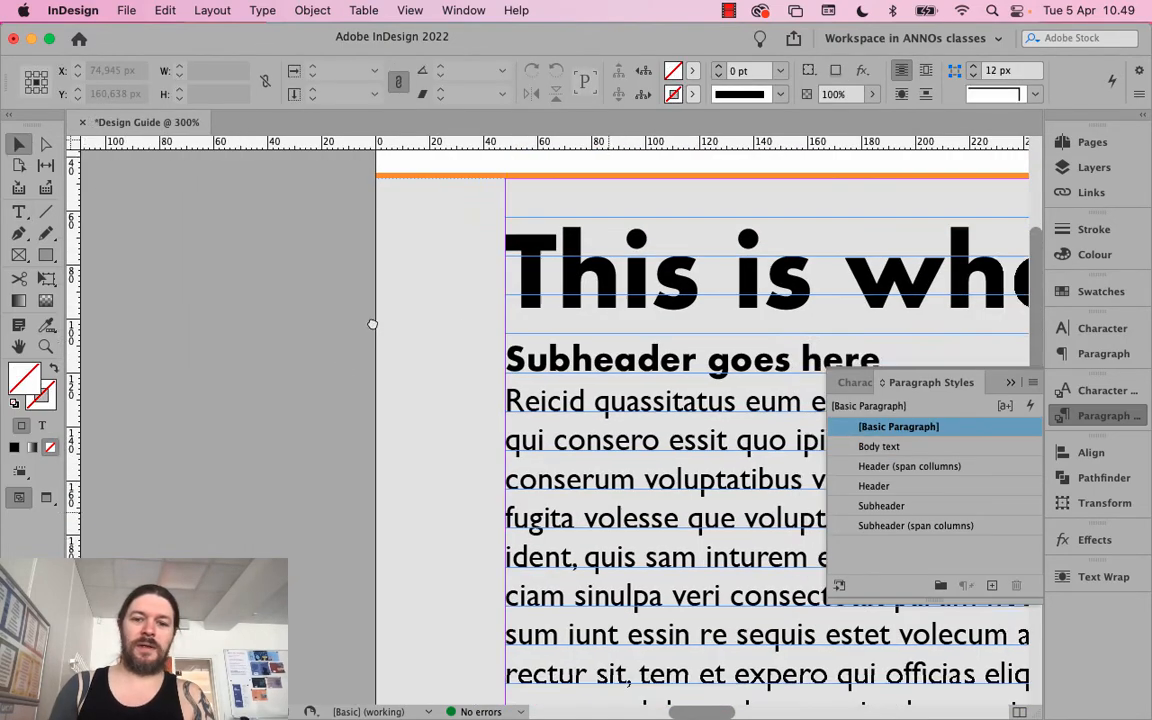
pyautogui.press('super+minus')
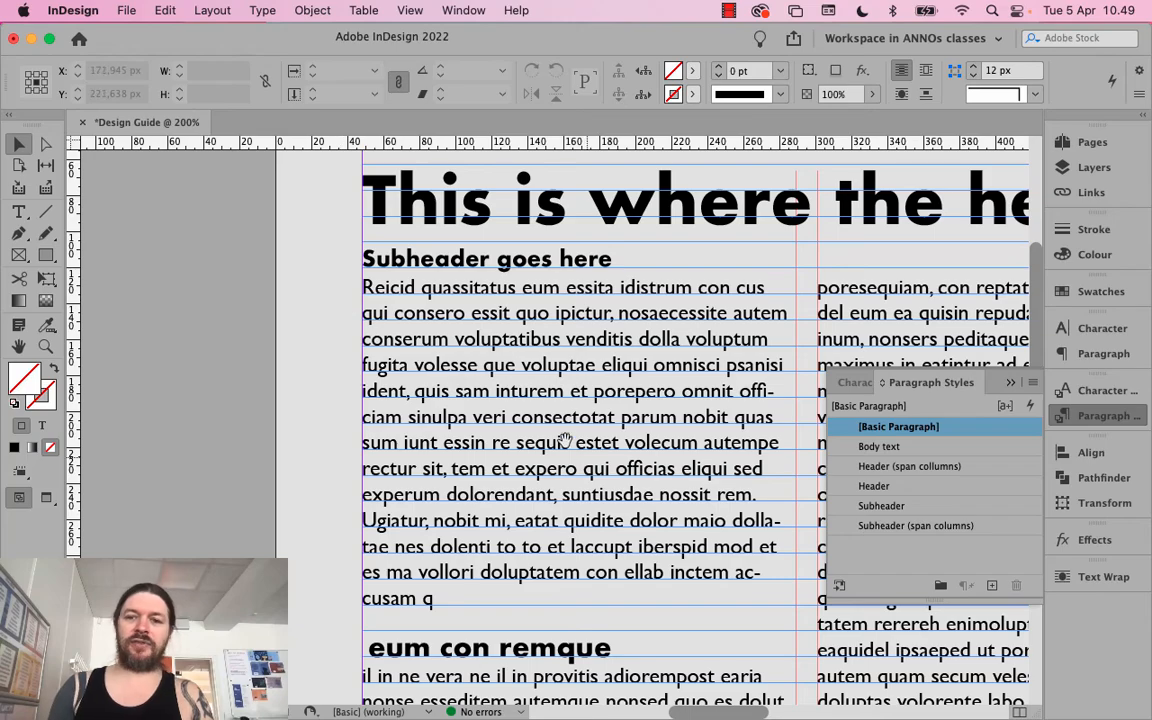
pyautogui.moveTo(463, 440); pyautogui.dragTo(422, 358)
pyautogui.press('super+minus')
pyautogui.press('super+minus')
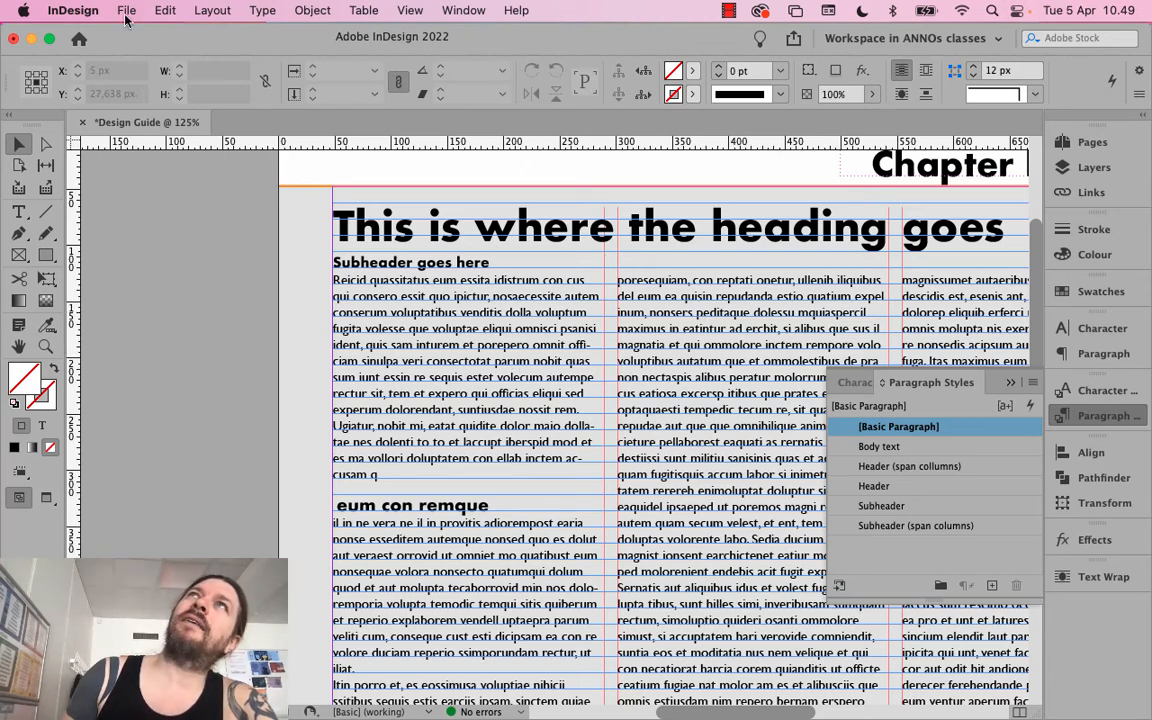
# Set the baseline grid increment to 15 pt and preview the page without grids and guides
pyautogui.click(75, 10)
pyautogui.moveTo(100, 58)
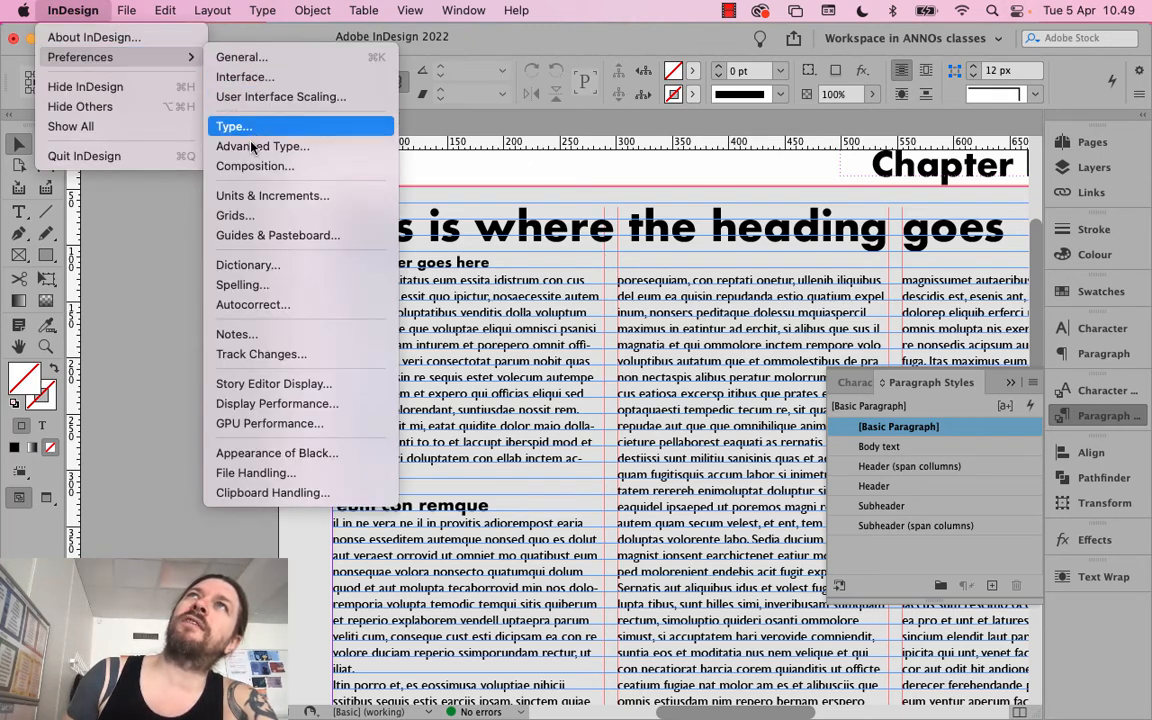
pyautogui.click(251, 215)
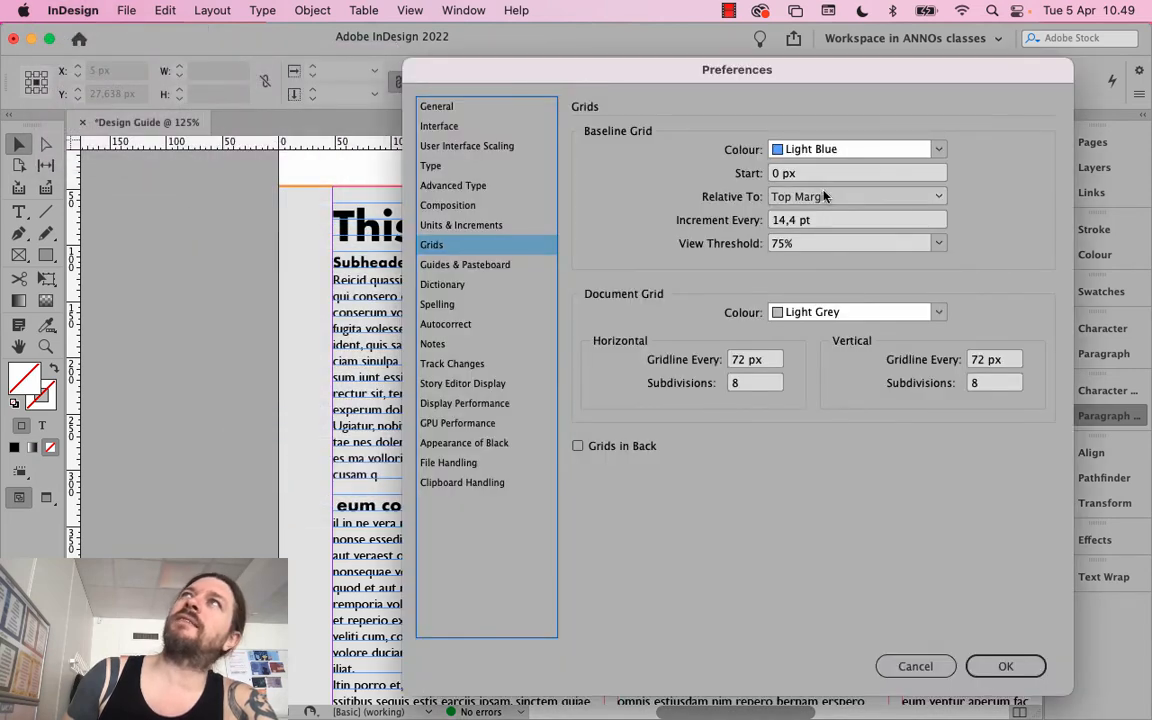
pyautogui.click(824, 220)
pyautogui.press('Up')
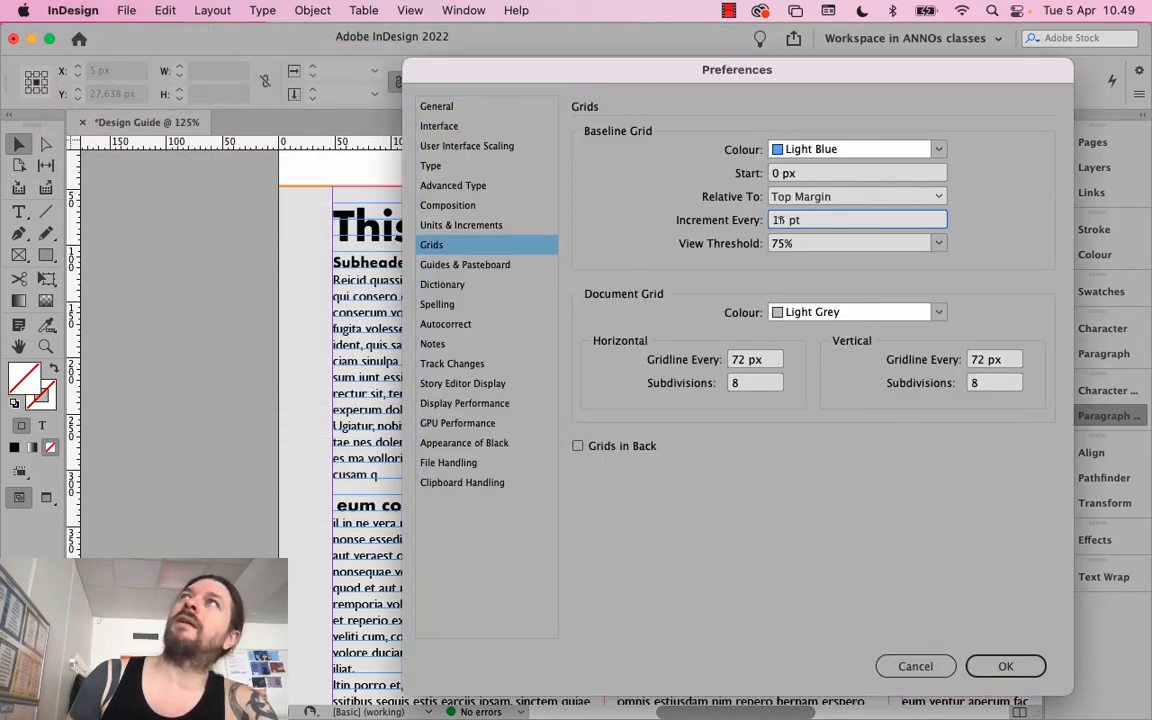
pyautogui.click(990, 666)
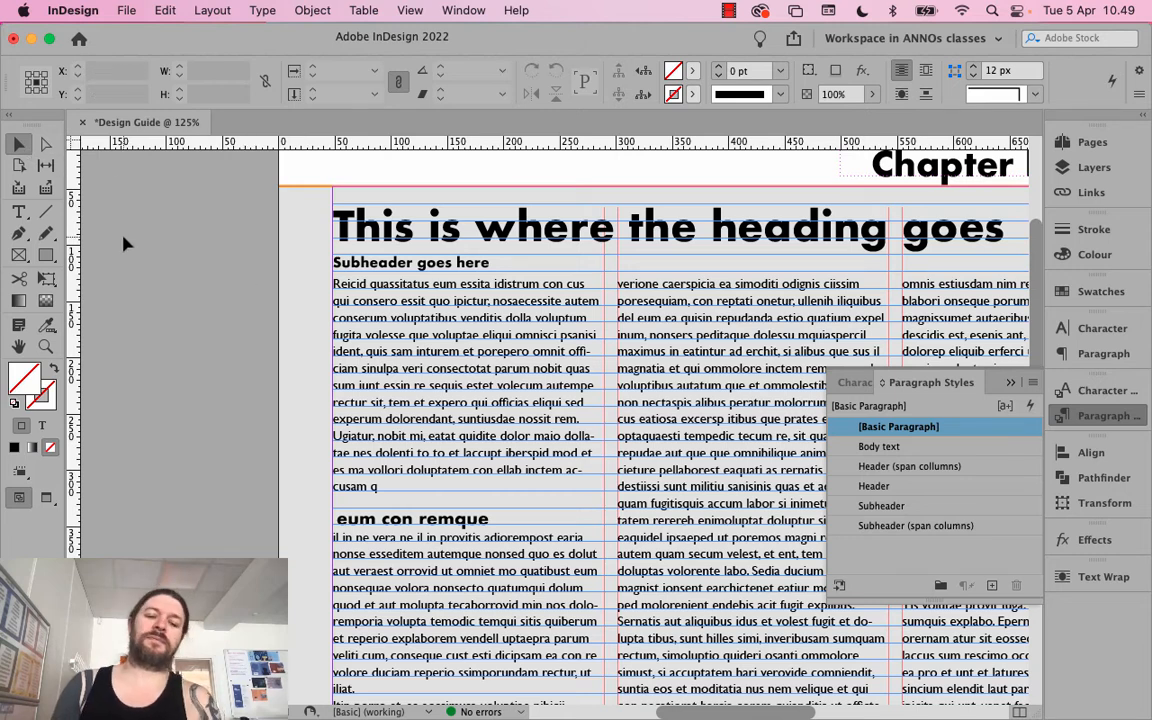
pyautogui.press('w')
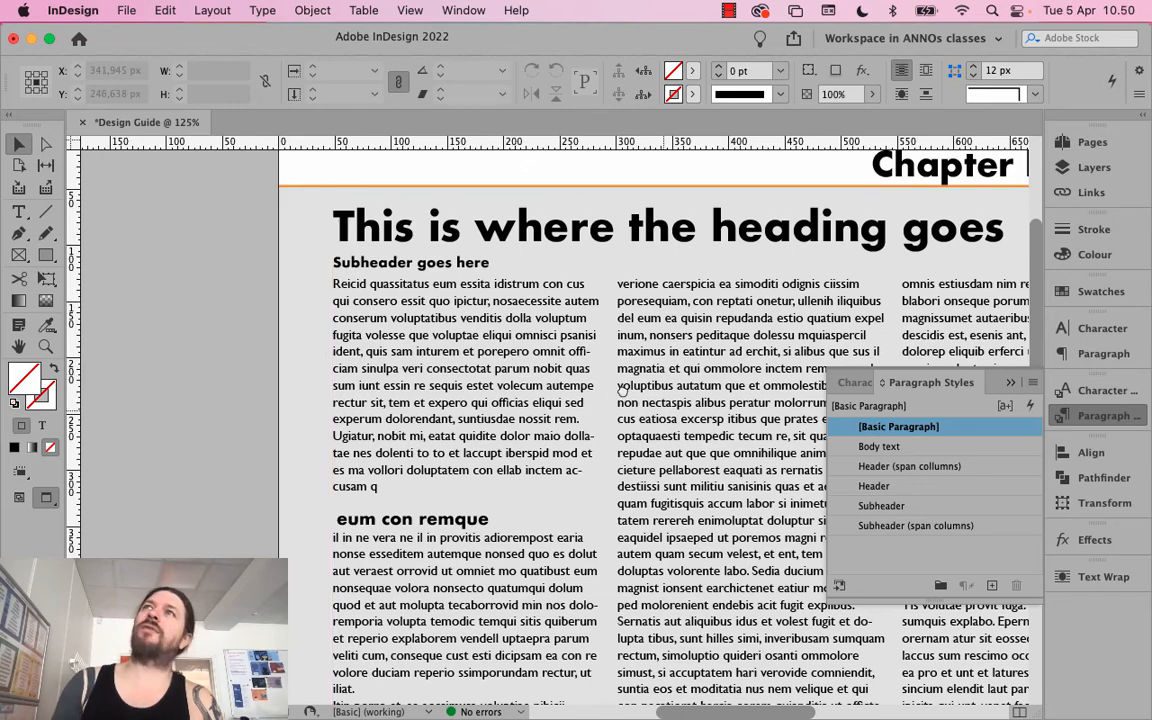
# Edit the Subheader paragraph style so that its next style is Body text
pyautogui.scroll(-3, 648, 410)
pyautogui.hscroll(5, 648, 410)
pyautogui.doubleClick(379, 470)
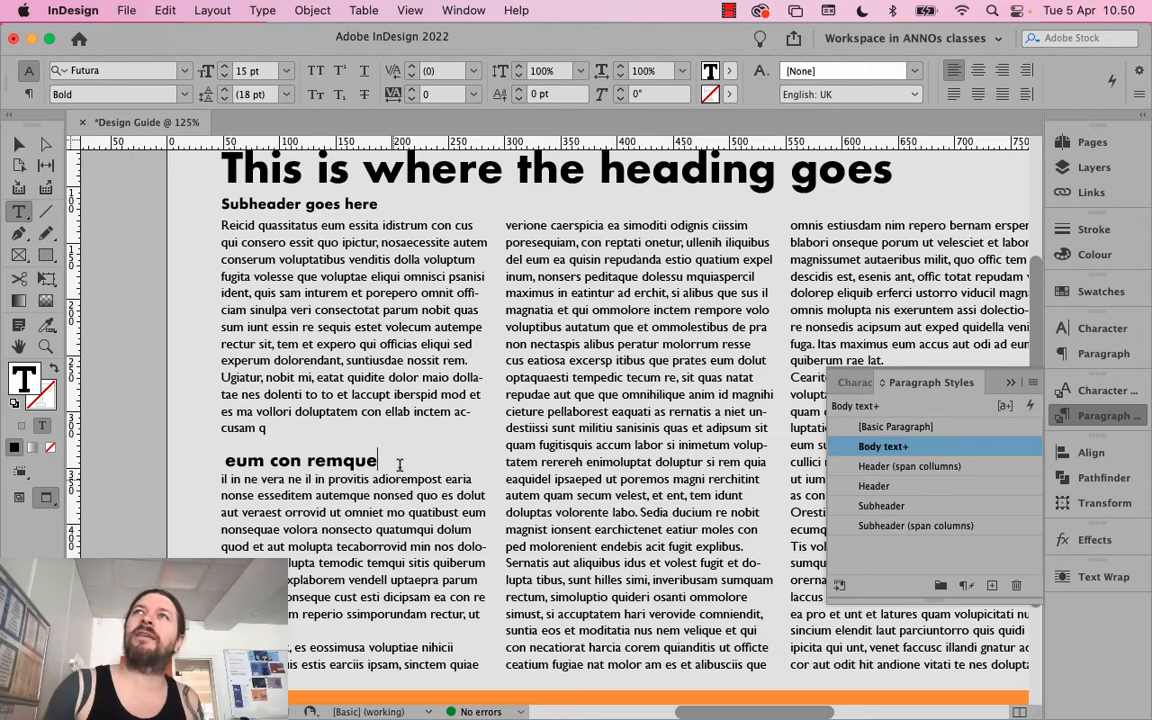
pyautogui.rightClick(915, 507)
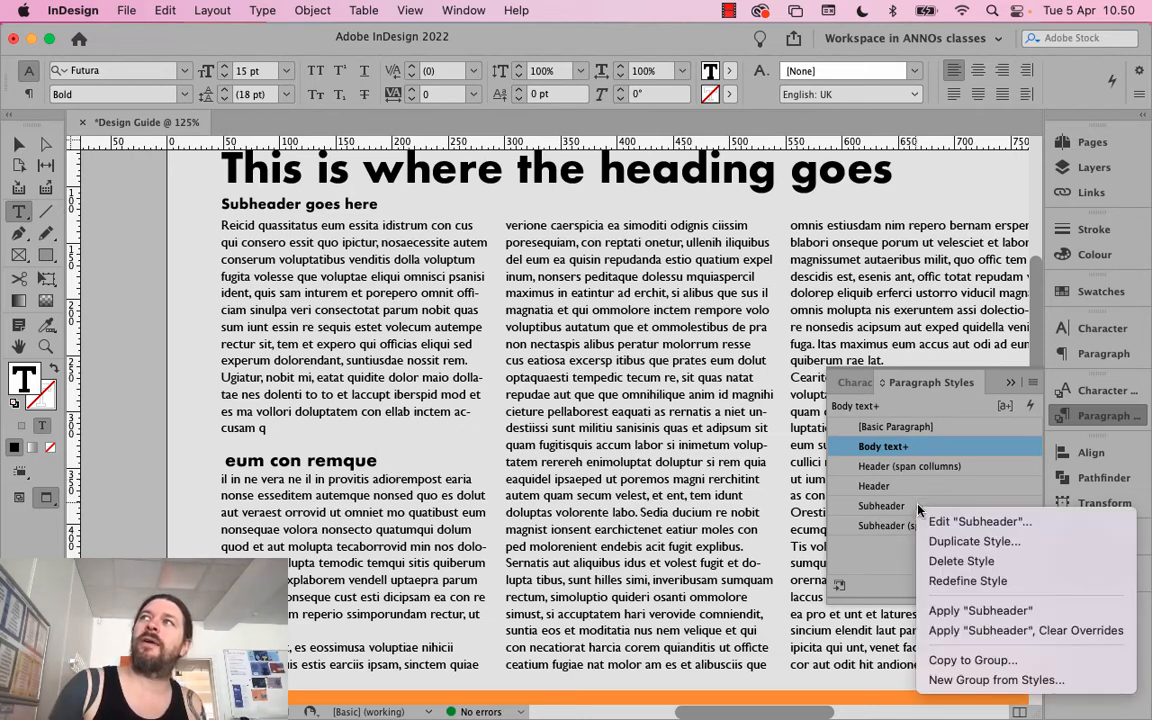
pyautogui.click(967, 522)
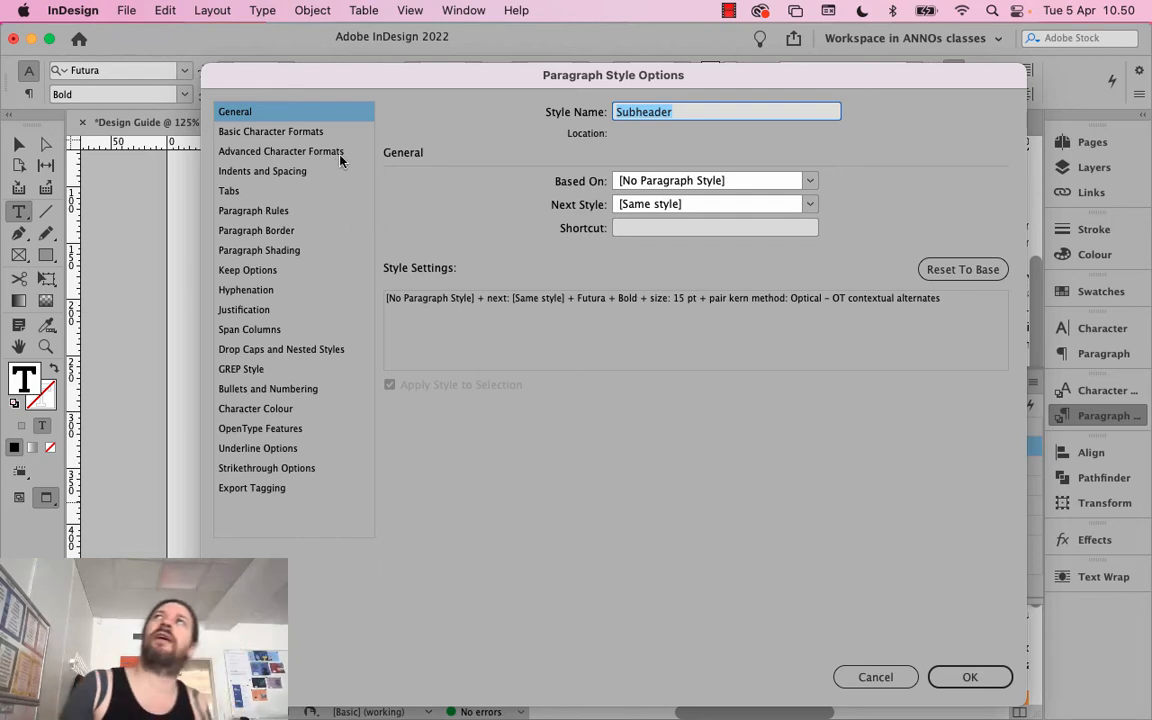
pyautogui.click(316, 134)
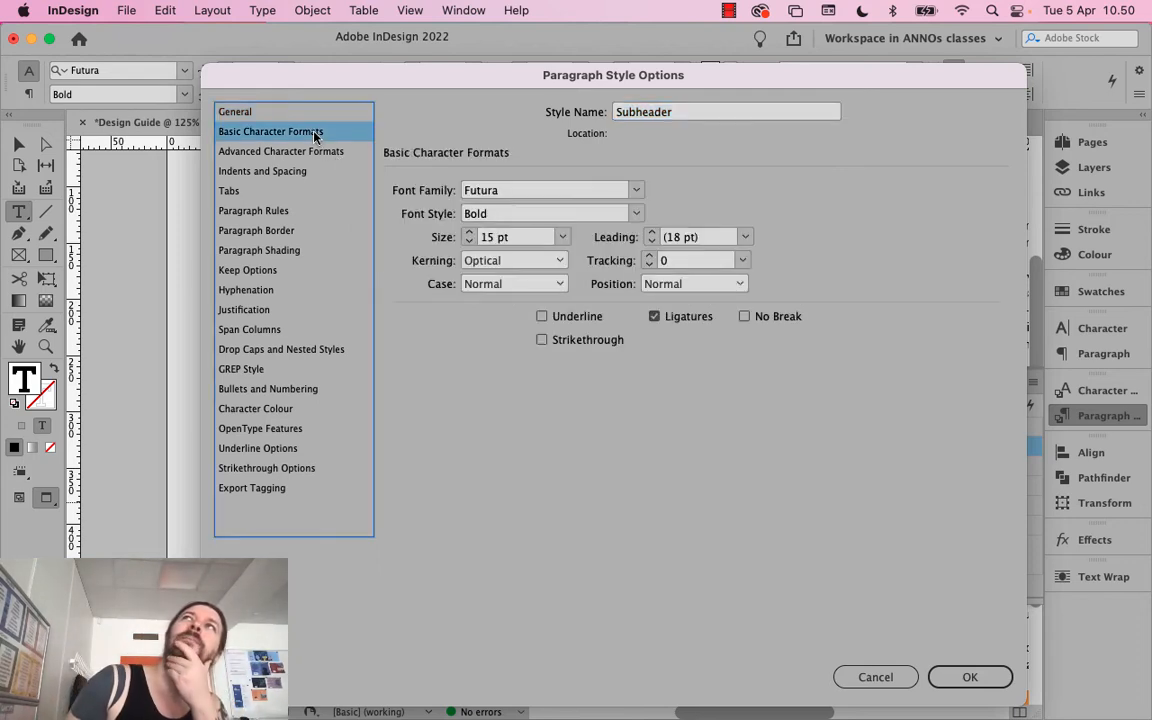
pyautogui.click(314, 114)
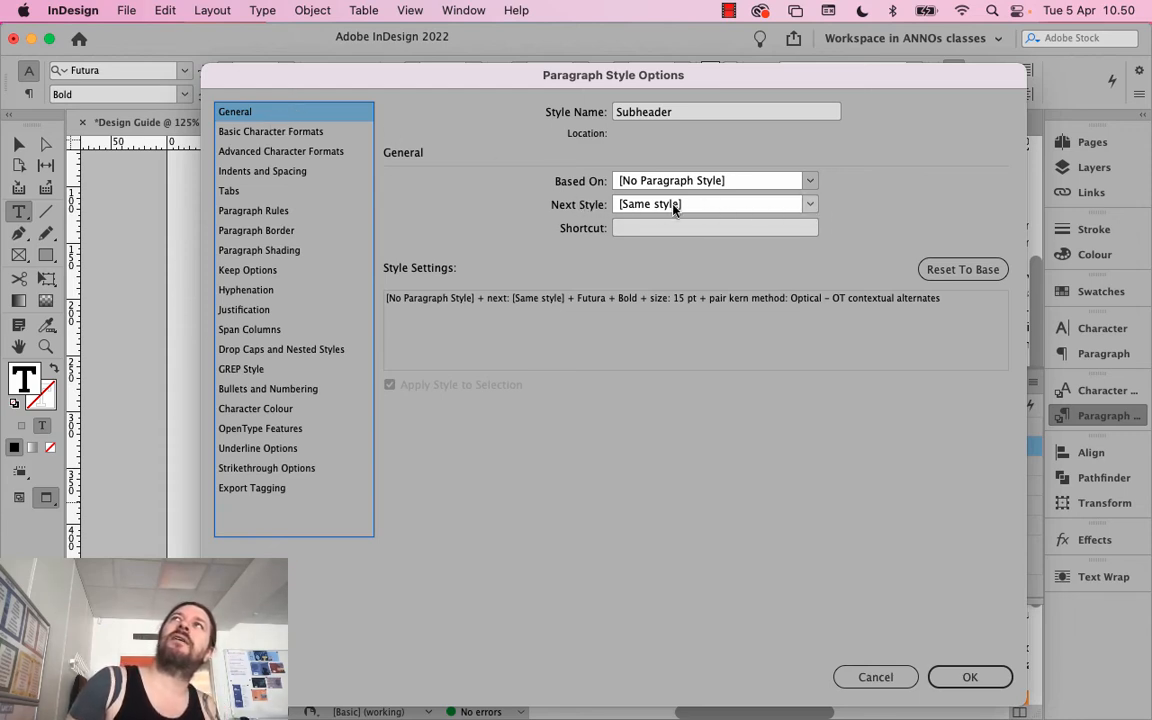
pyautogui.click(738, 206)
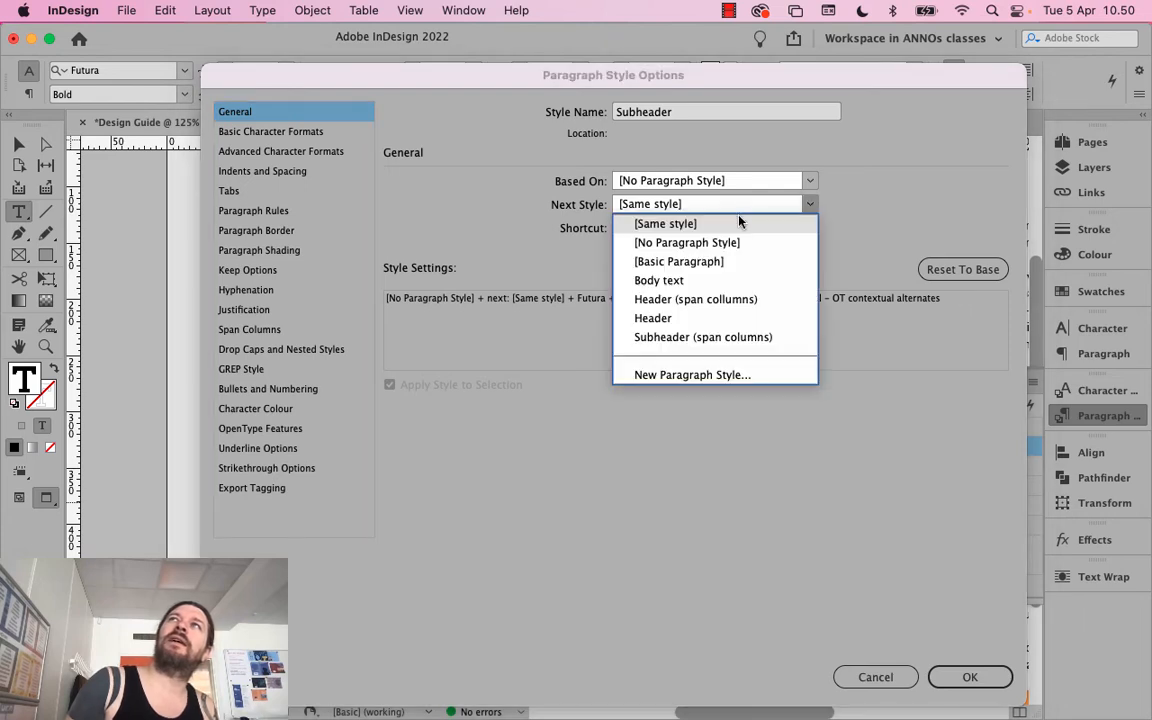
pyautogui.click(733, 281)
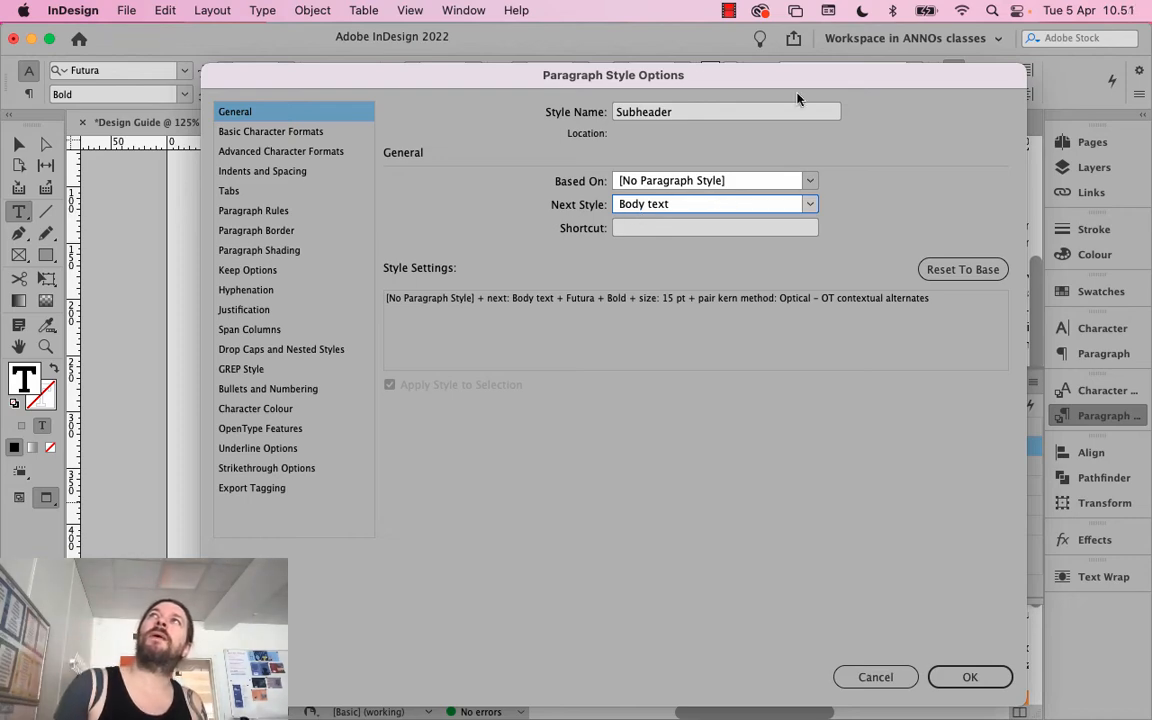
pyautogui.moveTo(804, 82); pyautogui.dragTo(795, 95)
pyautogui.click(958, 690)
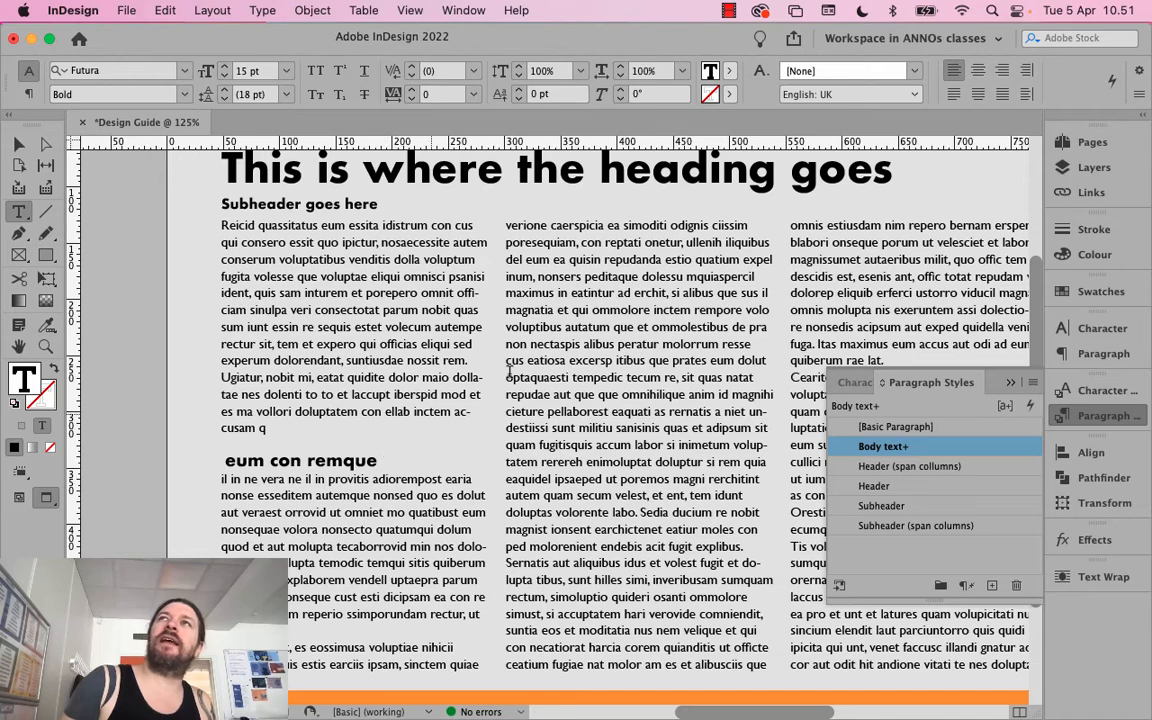
# Delete the body text from after "Nessimintor ali" in the second column through the end of the third column
pyautogui.moveTo(568, 394); pyautogui.dragTo(1024, 668)
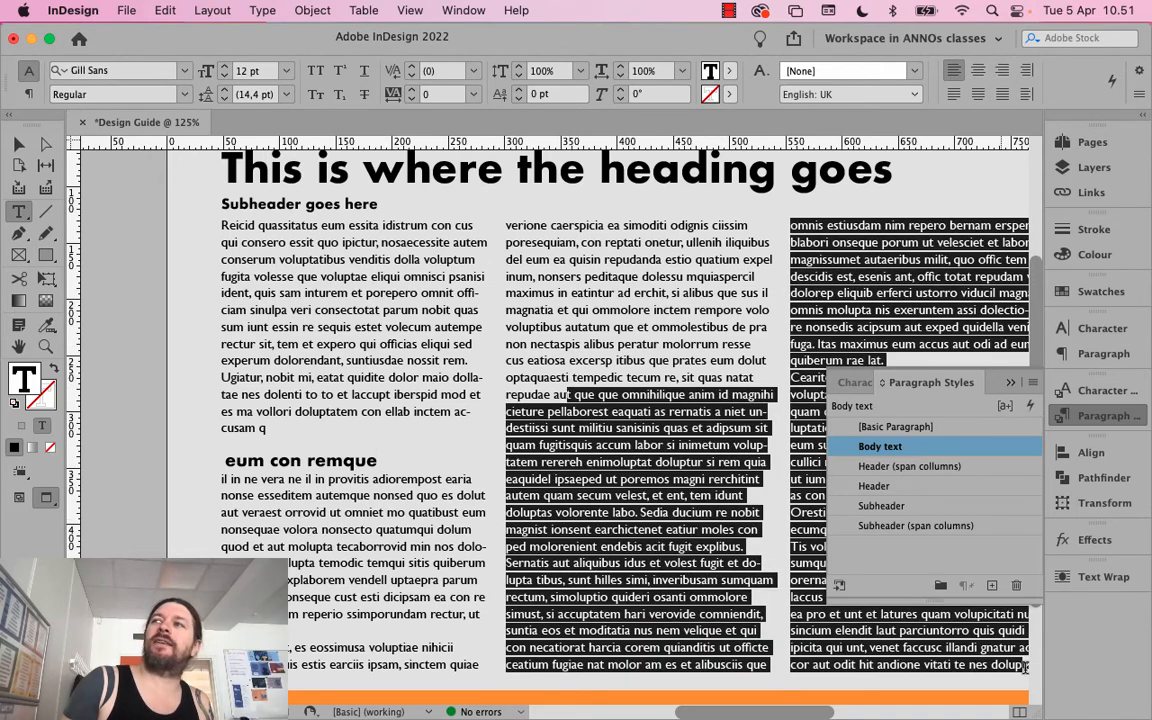
pyautogui.press('BackSpace')
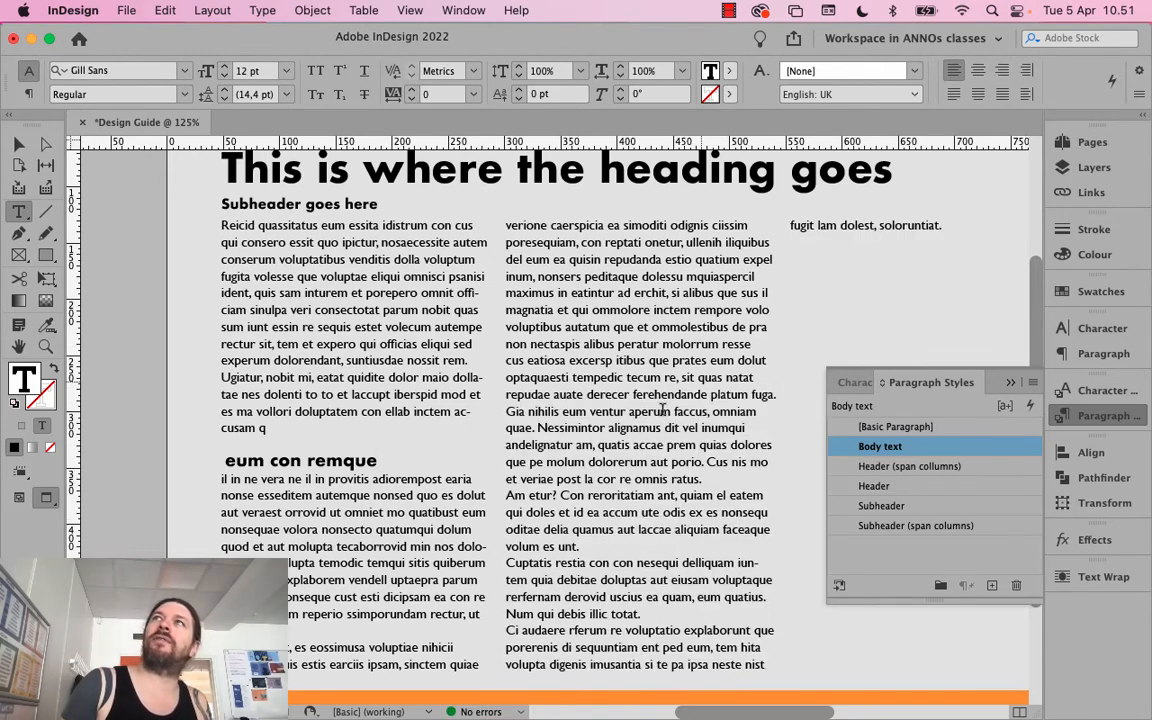
pyautogui.moveTo(619, 428); pyautogui.dragTo(948, 707)
pyautogui.press('BackSpace')
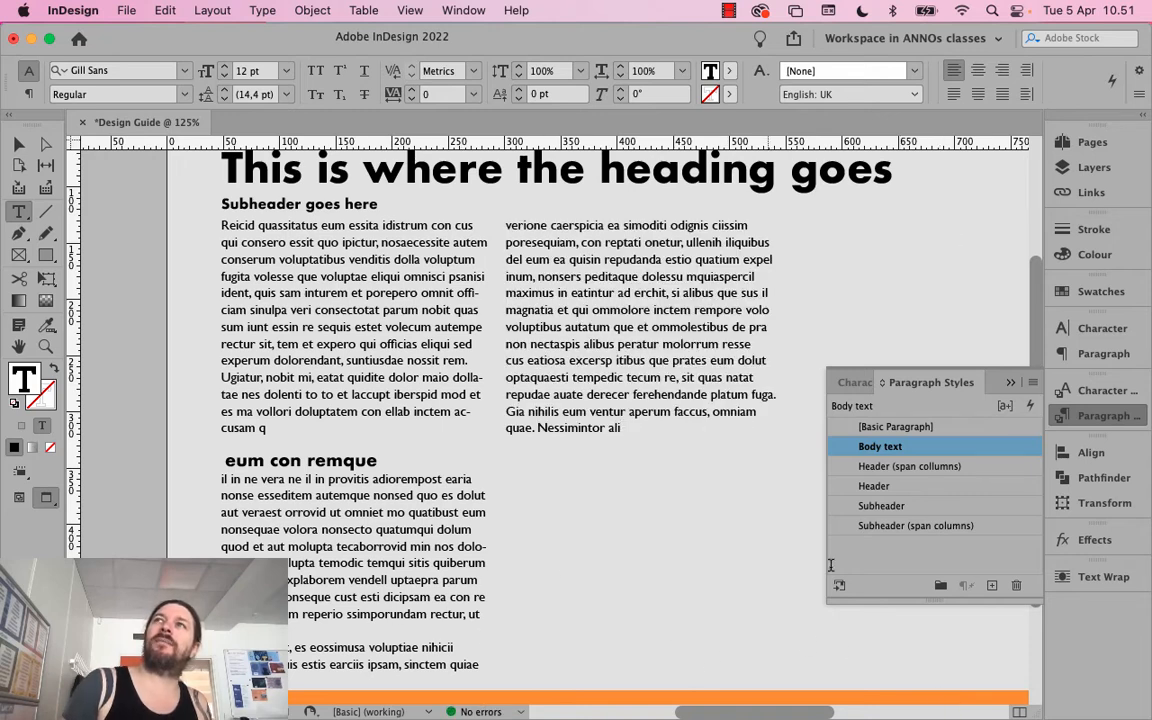
# Split "Nessimintor ali" onto its own line below an empty line and apply the Subheader style to it
pyautogui.click(538, 429)
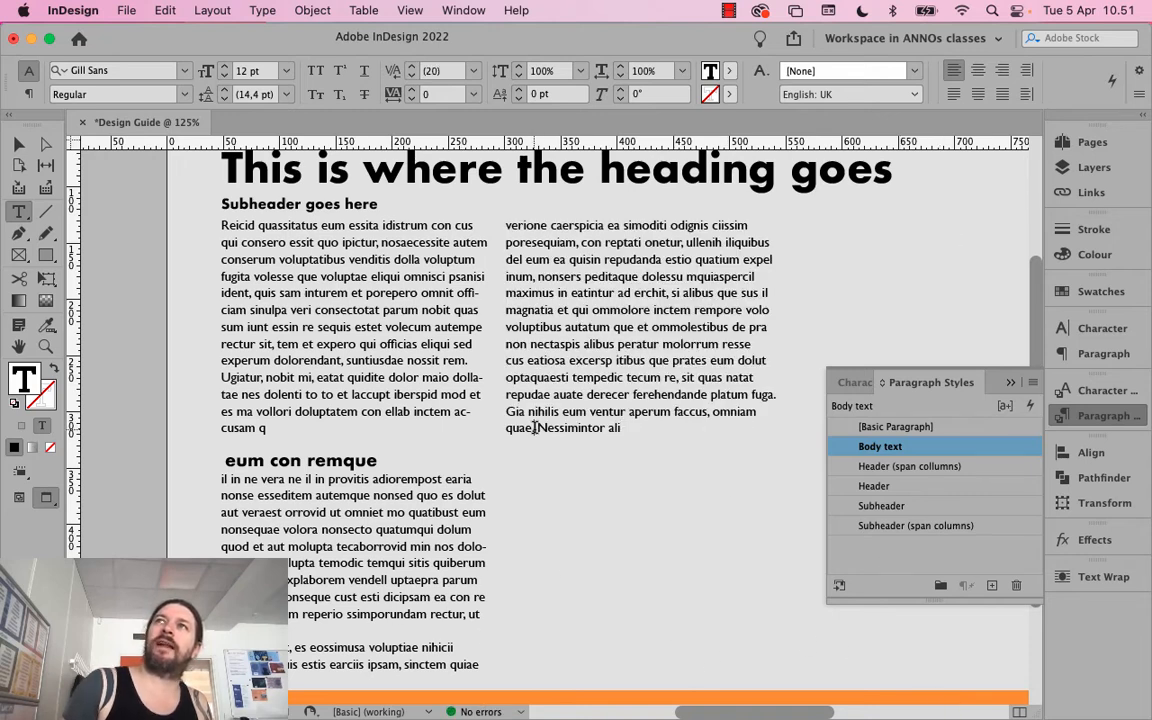
pyautogui.press('Return')
pyautogui.press('Return')
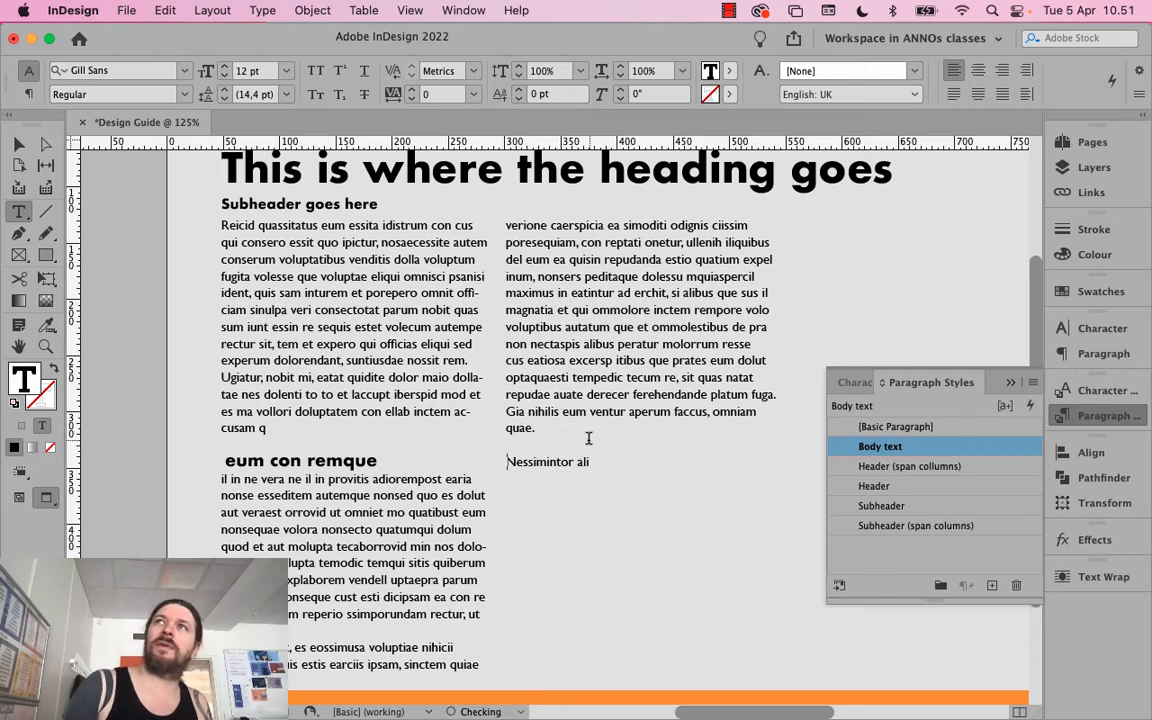
pyautogui.click(580, 466)
pyautogui.click(562, 468)
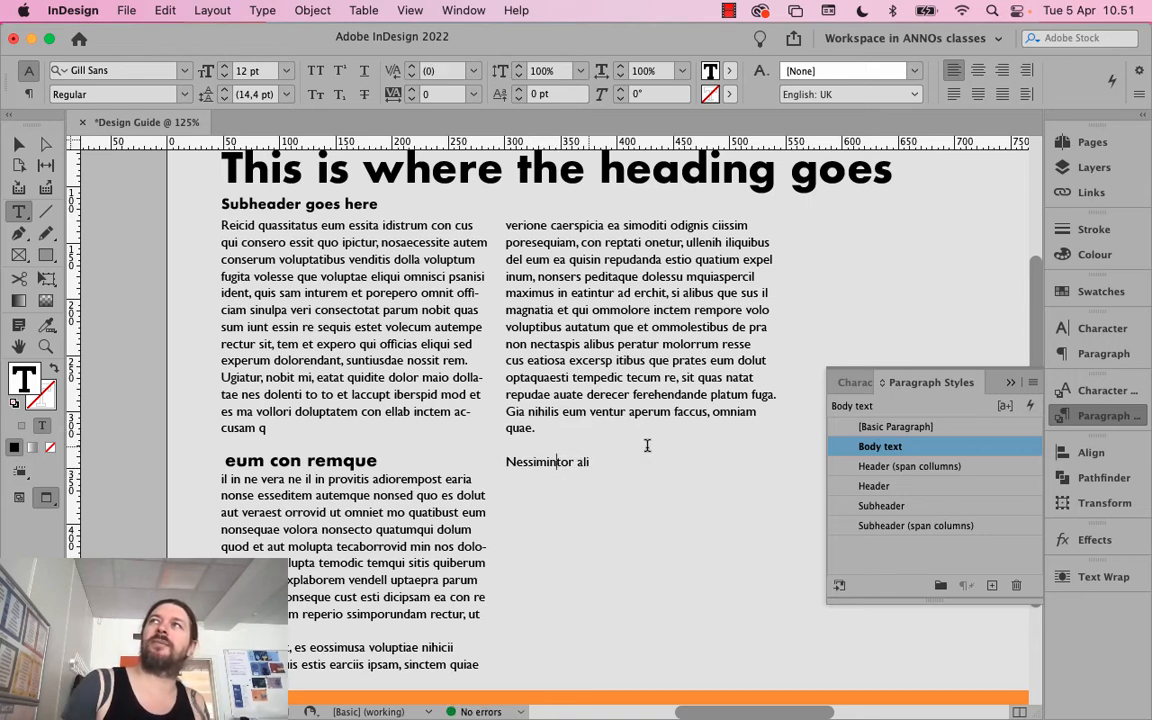
pyautogui.click(893, 505)
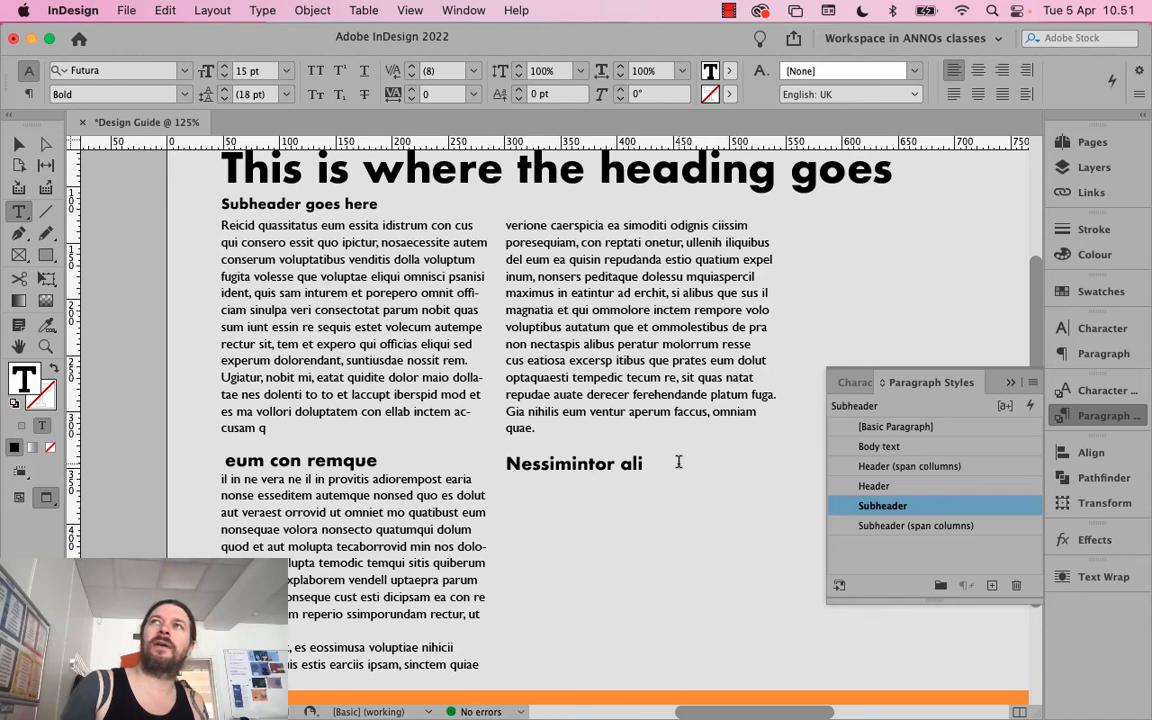
# Add the filler line "sjgisjgoisjgjoisfjgoifsjgojsfogjfsiogj" as a new paragraph below the "Nessimintor ali" subheader and check both lines' styles
pyautogui.press('Return')
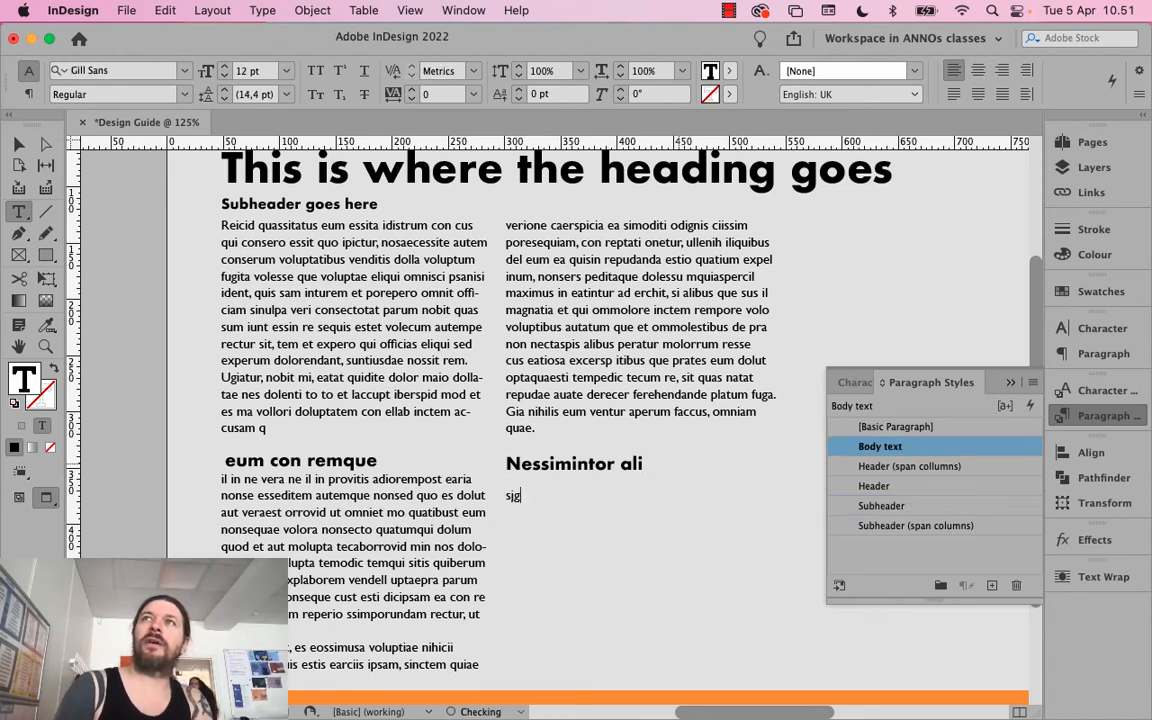
pyautogui.write('sjgisjgoisjgjoisfjgoifsjgojsfogjfsiogj')
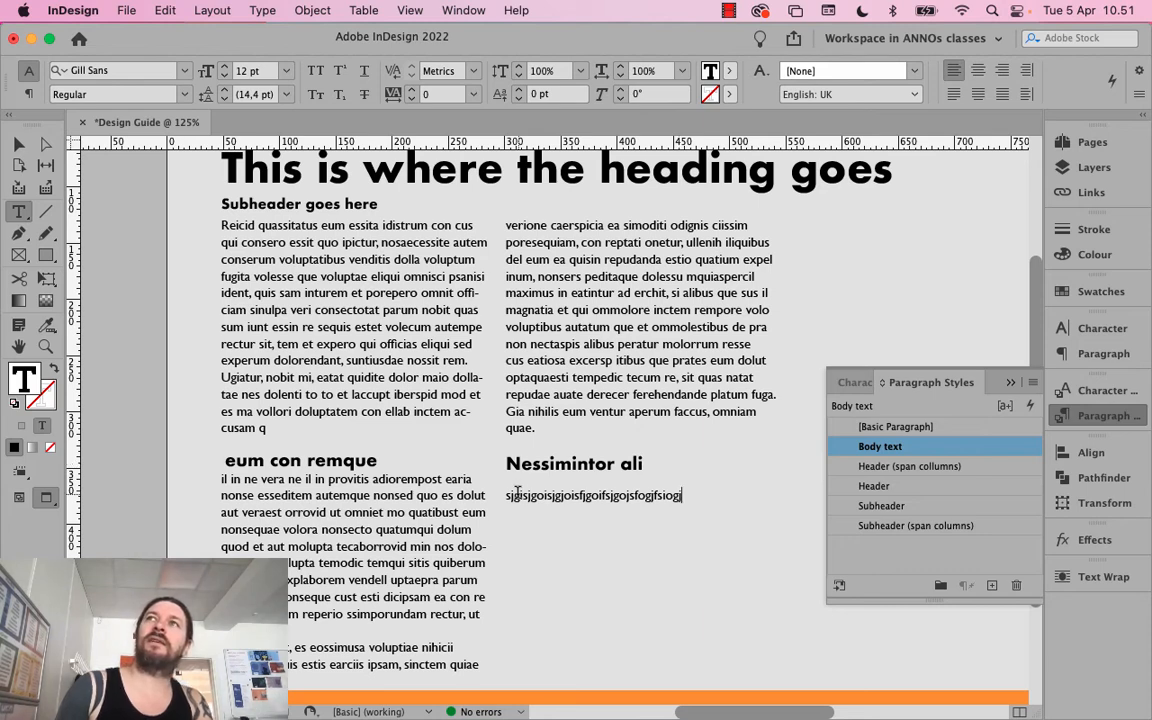
pyautogui.click(587, 492)
pyautogui.click(644, 463)
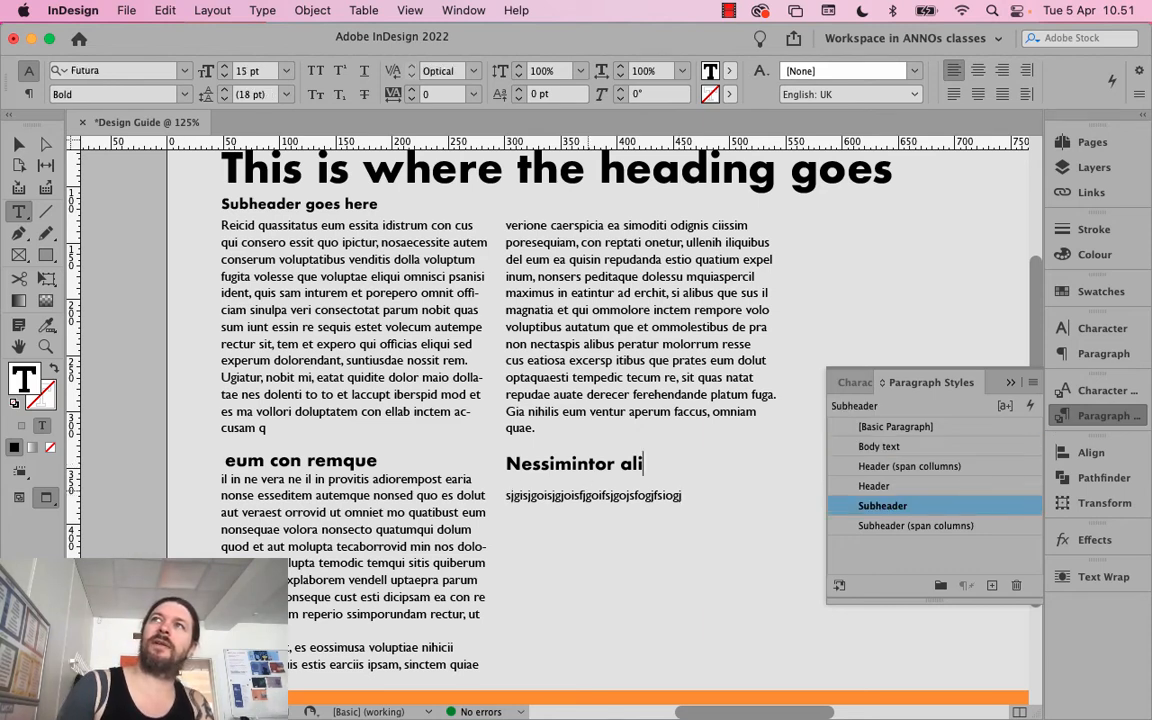
# Merge the filler line into the subheader above, split it off again, and reapply the Body text style to it
pyautogui.click(507, 494)
pyautogui.press('BackSpace')
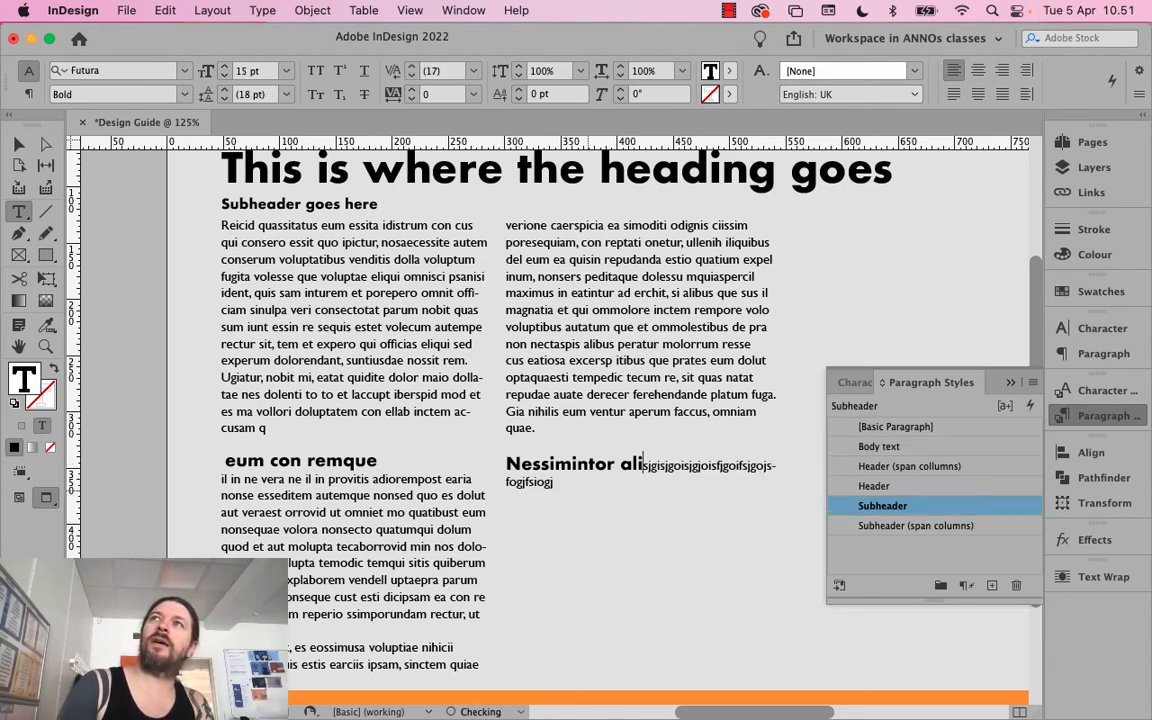
pyautogui.press('Return')
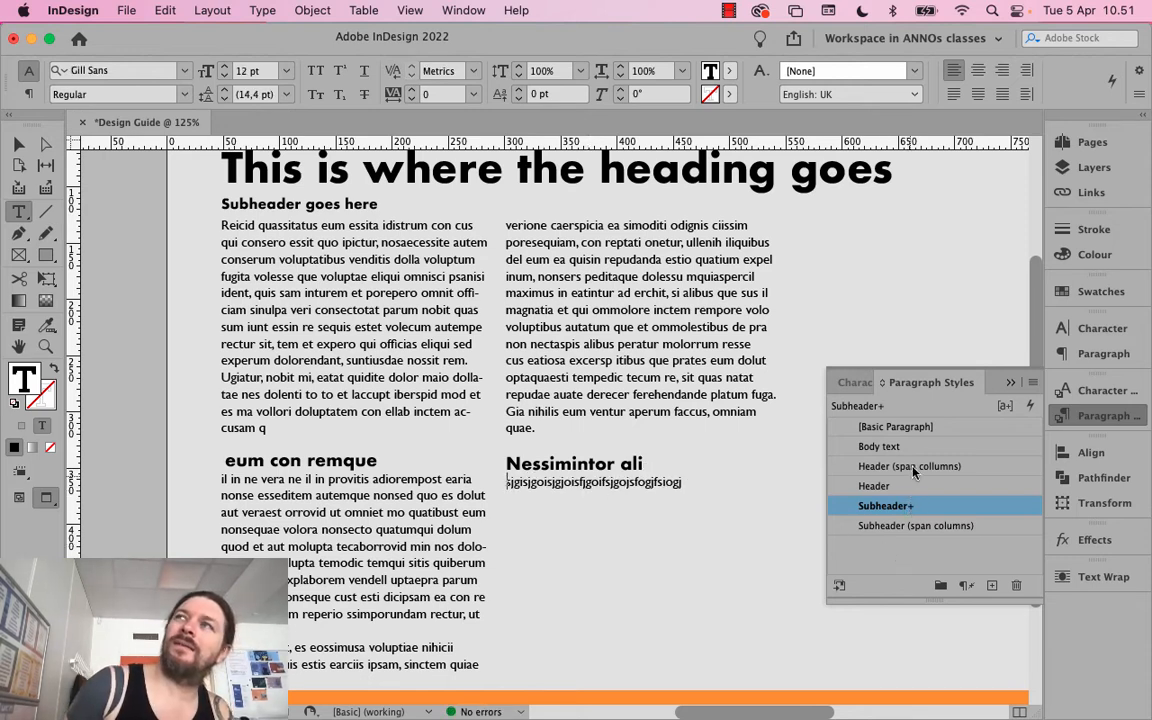
pyautogui.click(880, 446)
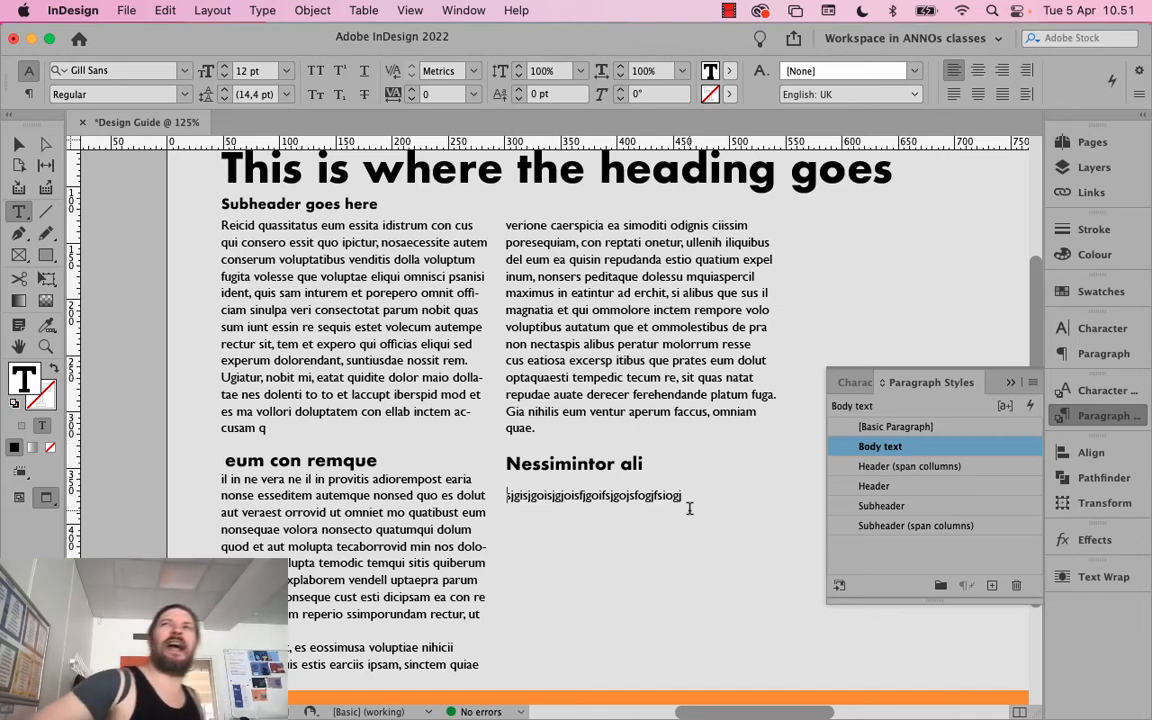
# Set the Subheader style's grid alignment to First Line Only and remove the empty line above "Nessimintor ali"
pyautogui.click(576, 464)
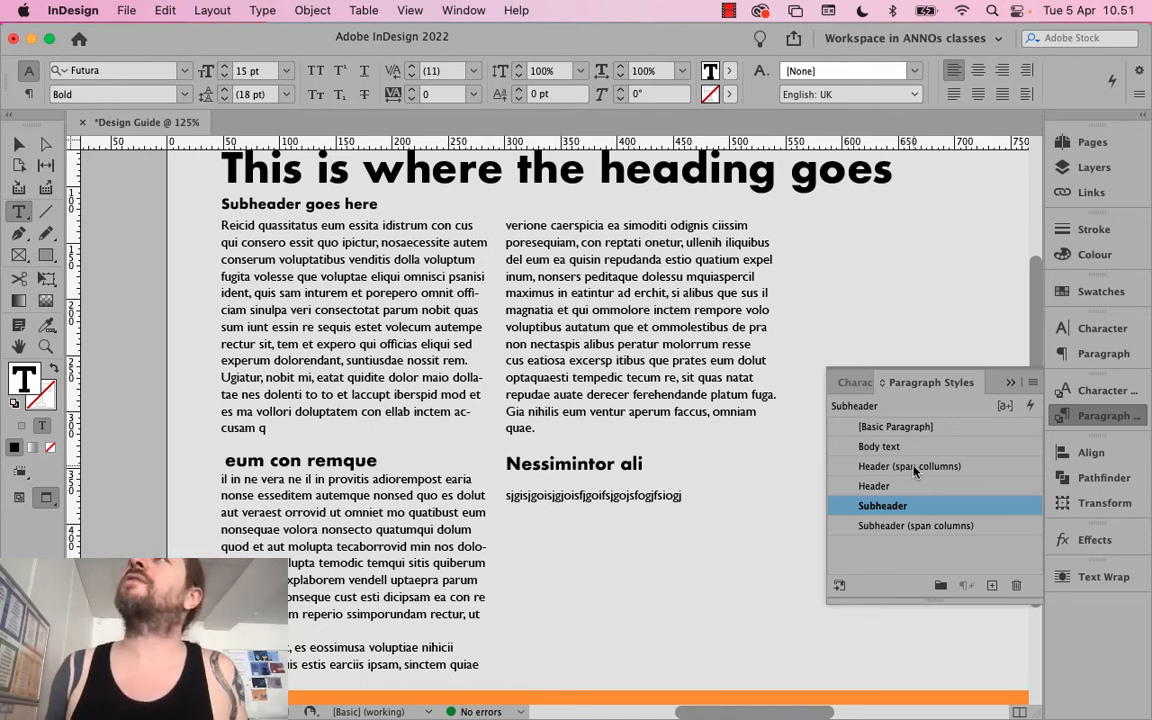
pyautogui.rightClick(935, 507)
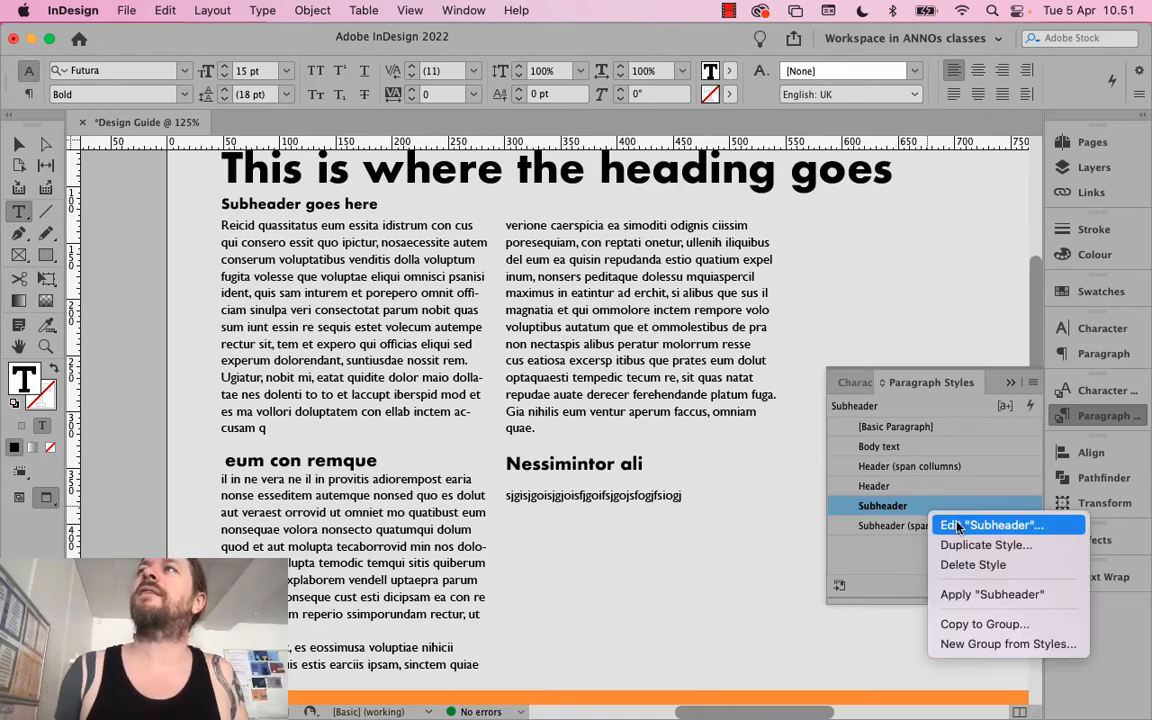
pyautogui.click(957, 526)
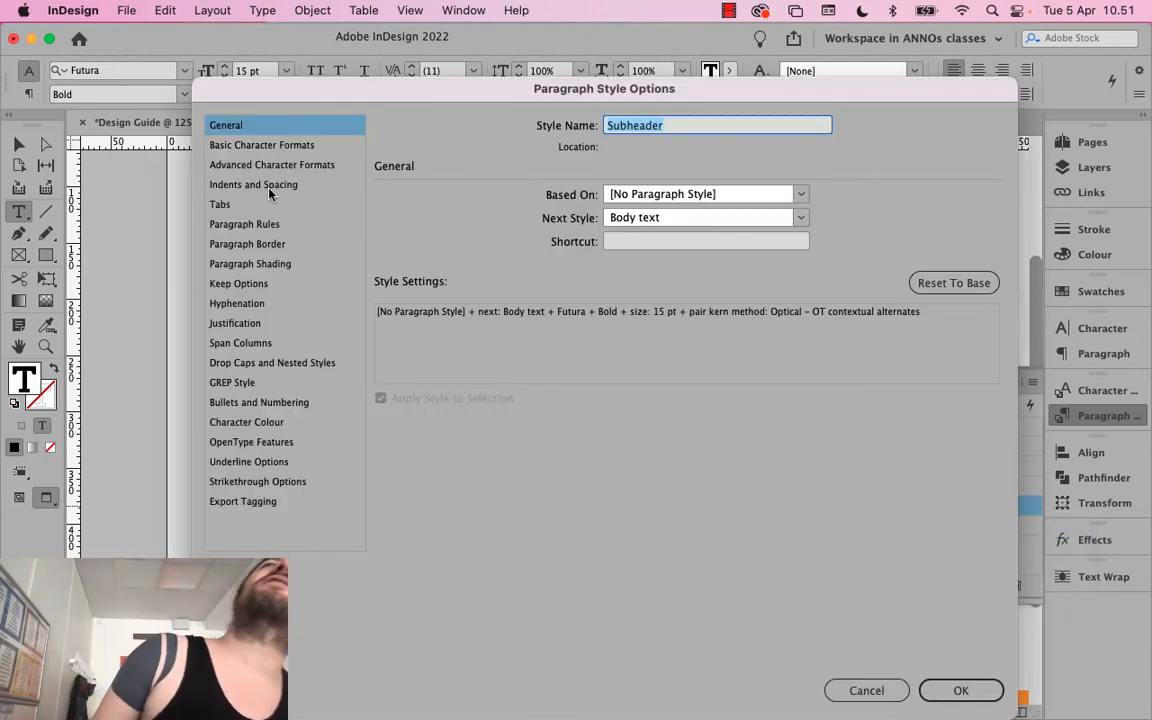
pyautogui.click(267, 189)
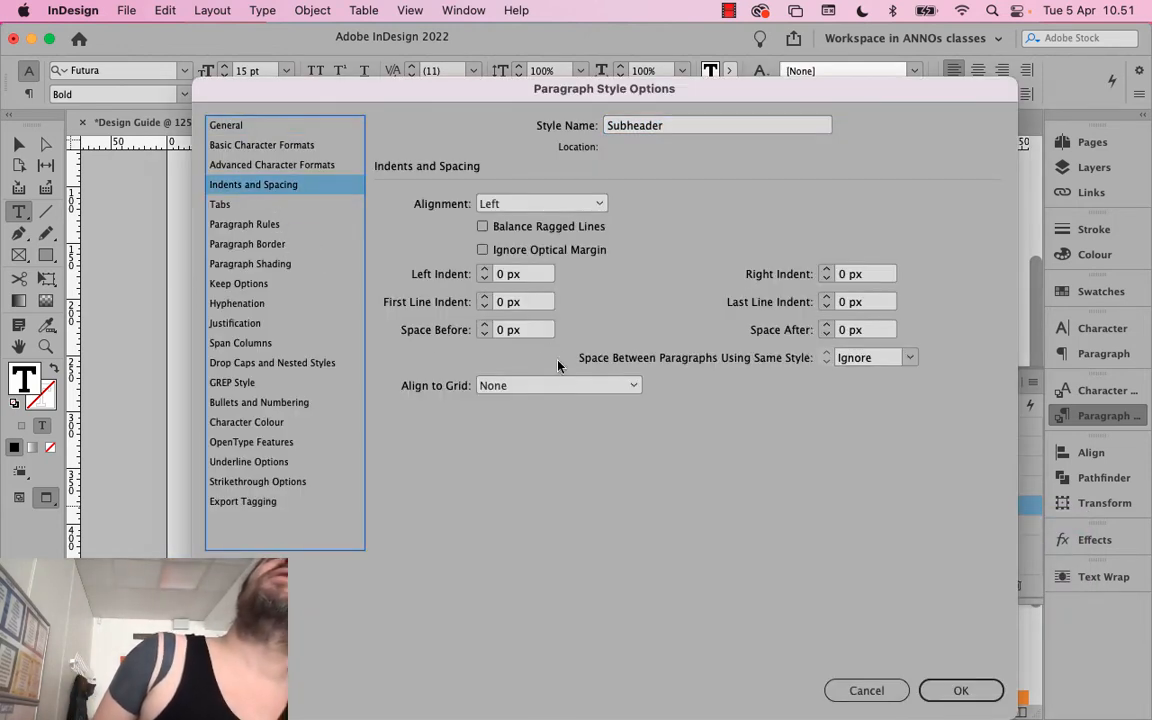
pyautogui.click(558, 386)
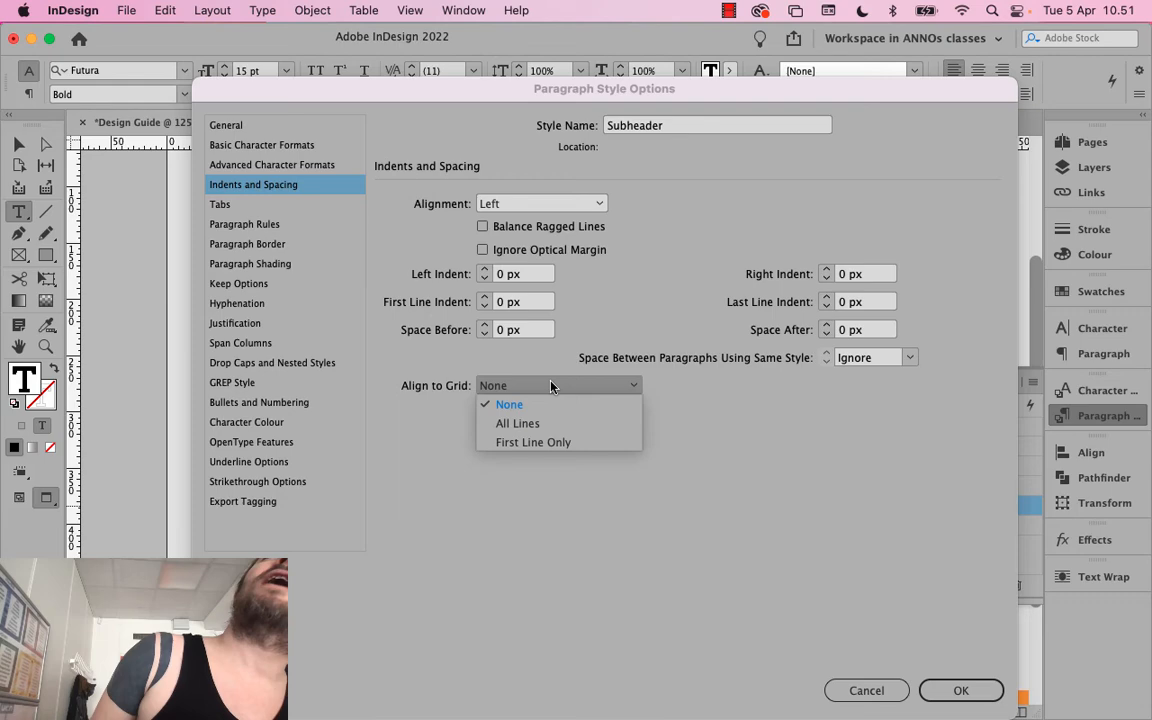
pyautogui.click(533, 441)
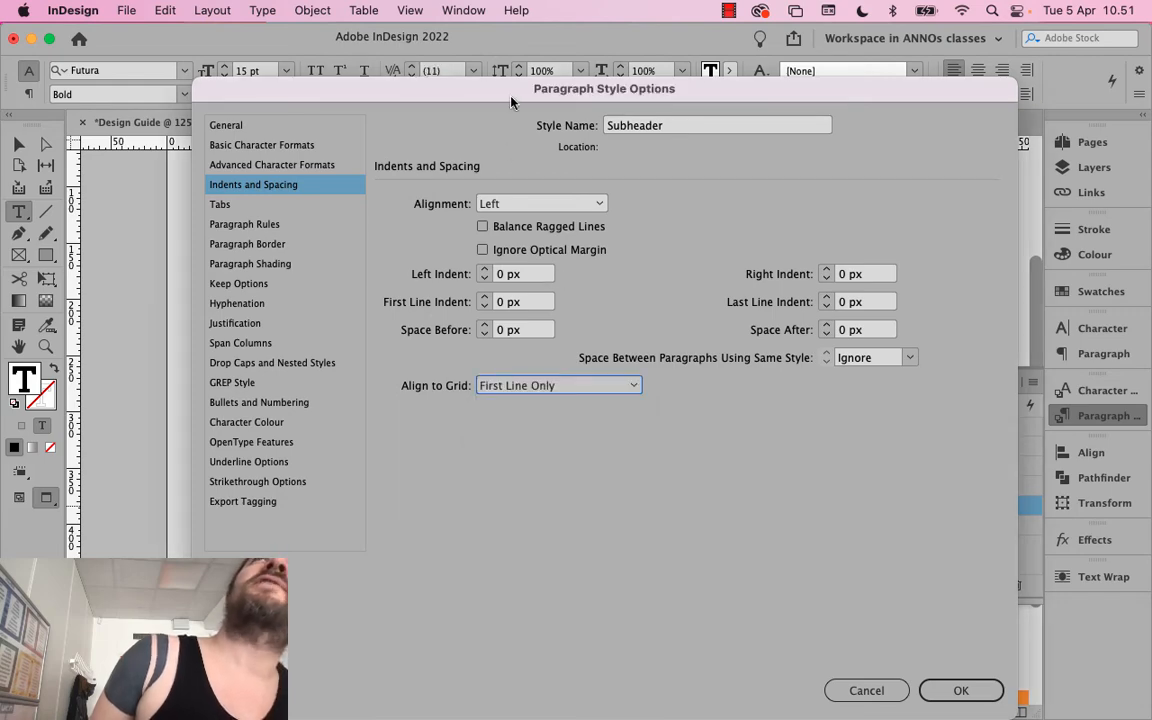
pyautogui.moveTo(510, 101)
pyautogui.mouseDown()
pyautogui.moveTo(609, 163)
pyautogui.moveTo(510, 97)
pyautogui.mouseUp()
pyautogui.click(939, 687)
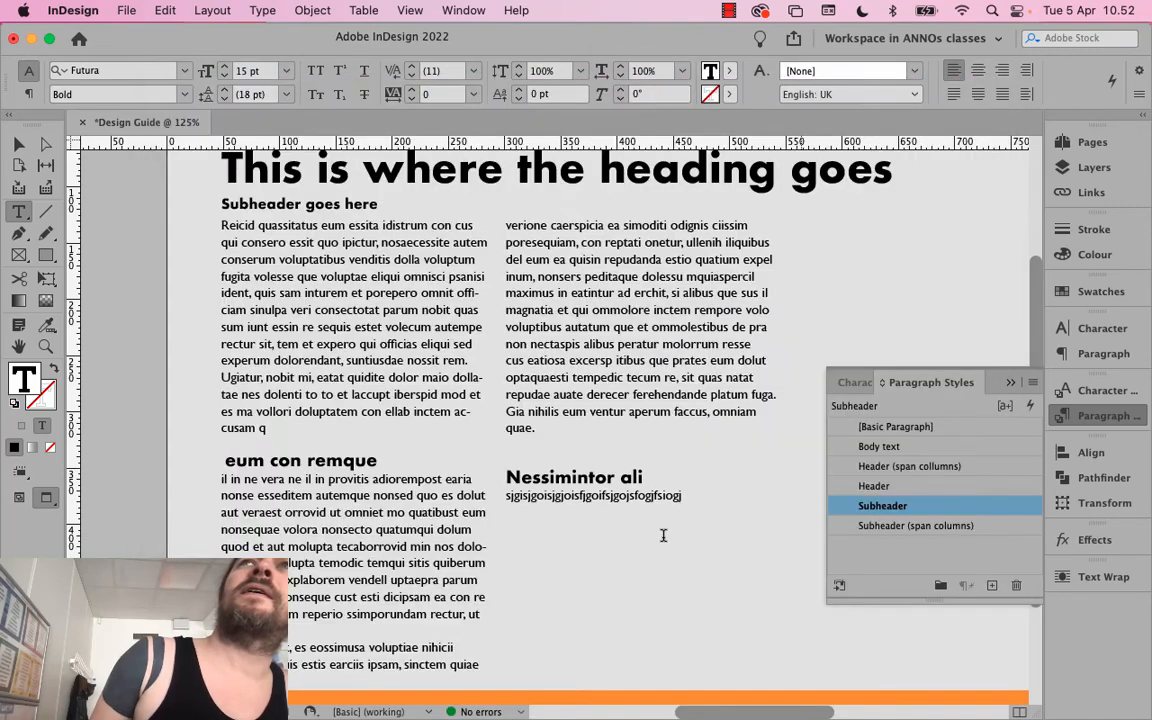
pyautogui.press('BackSpace')
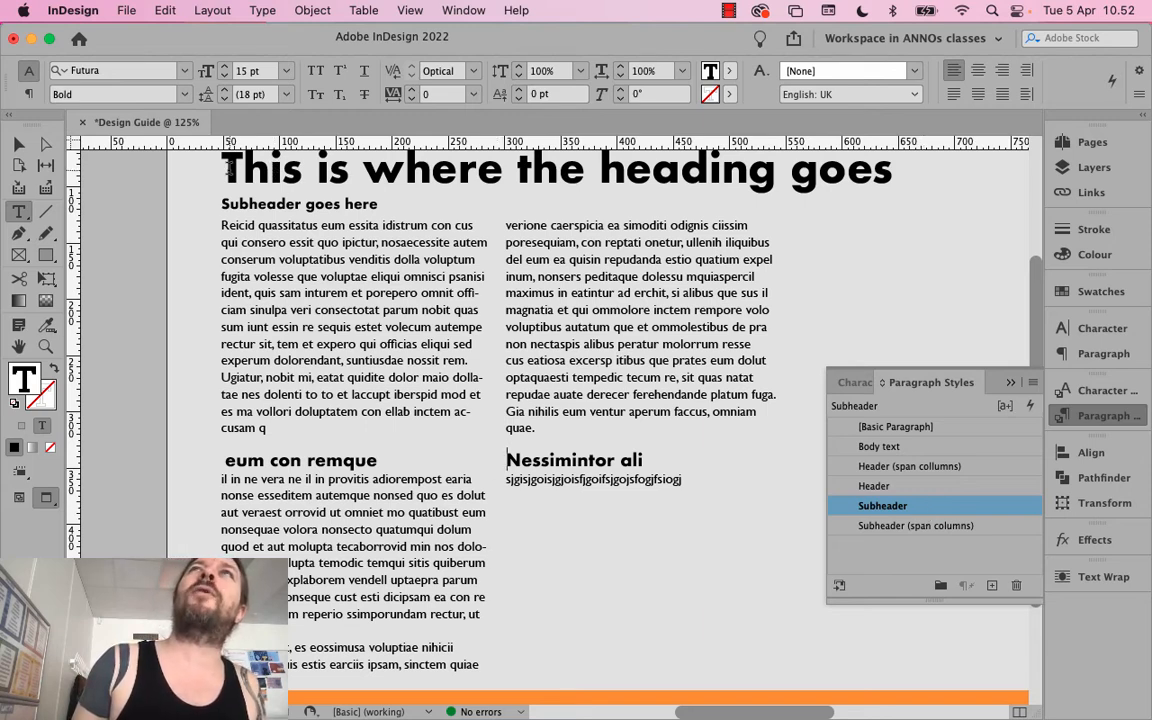
# Check which paragraph styles are applied to the main heading, "Subheader goes here", "eum con remque" and "Nessimintor ali"
pyautogui.moveTo(228, 170); pyautogui.dragTo(850, 172)
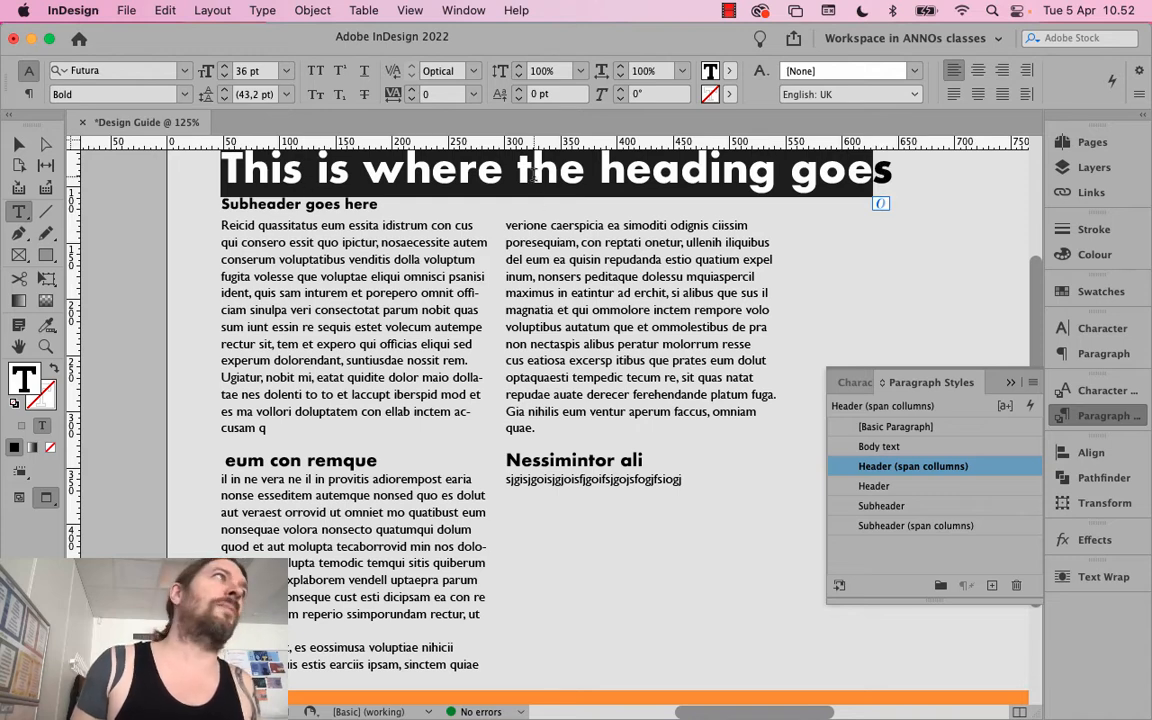
pyautogui.doubleClick(239, 226)
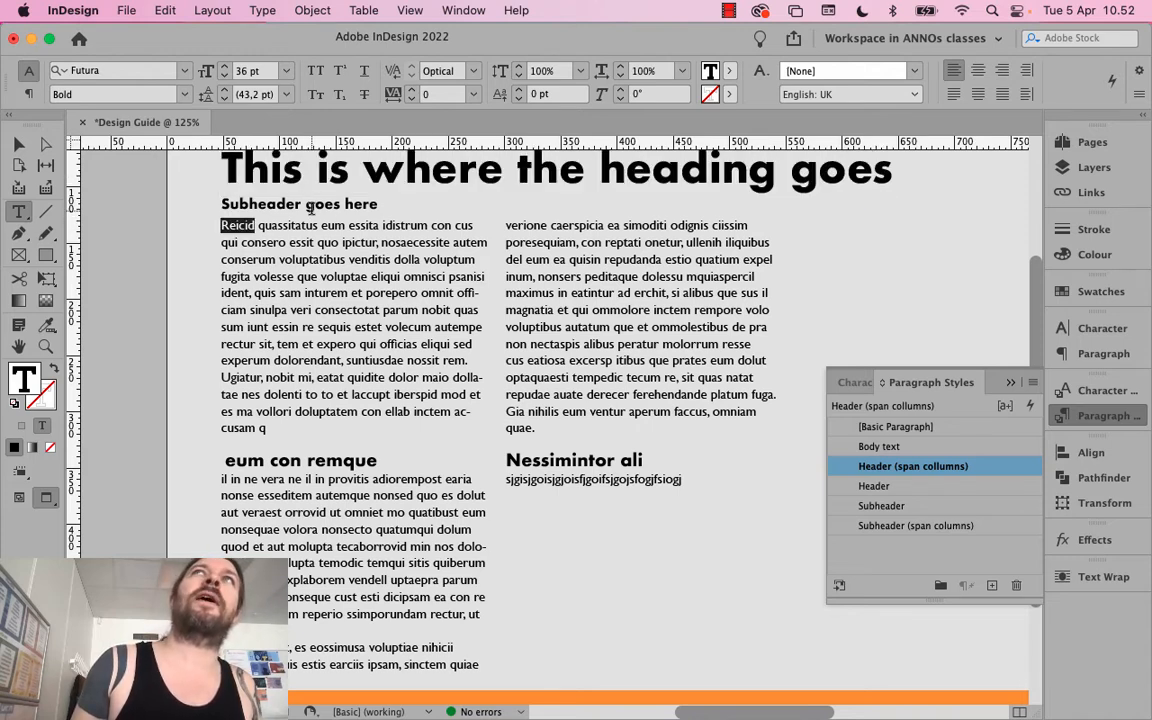
pyautogui.tripleClick(309, 205)
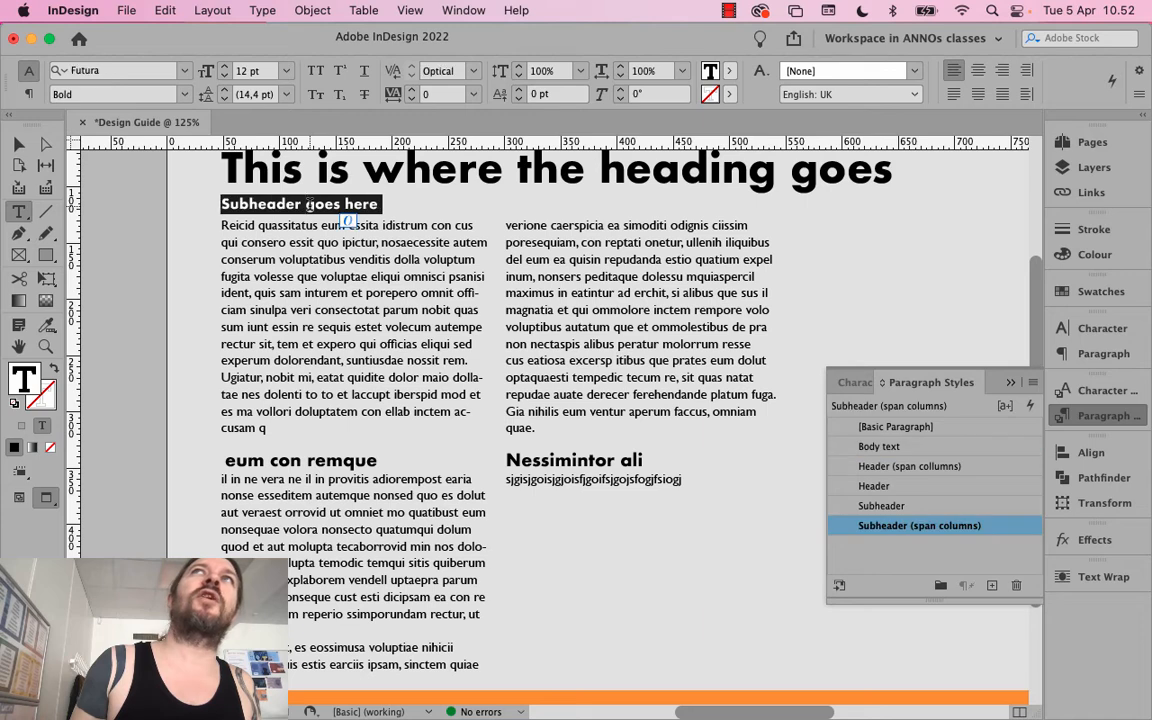
pyautogui.tripleClick(290, 462)
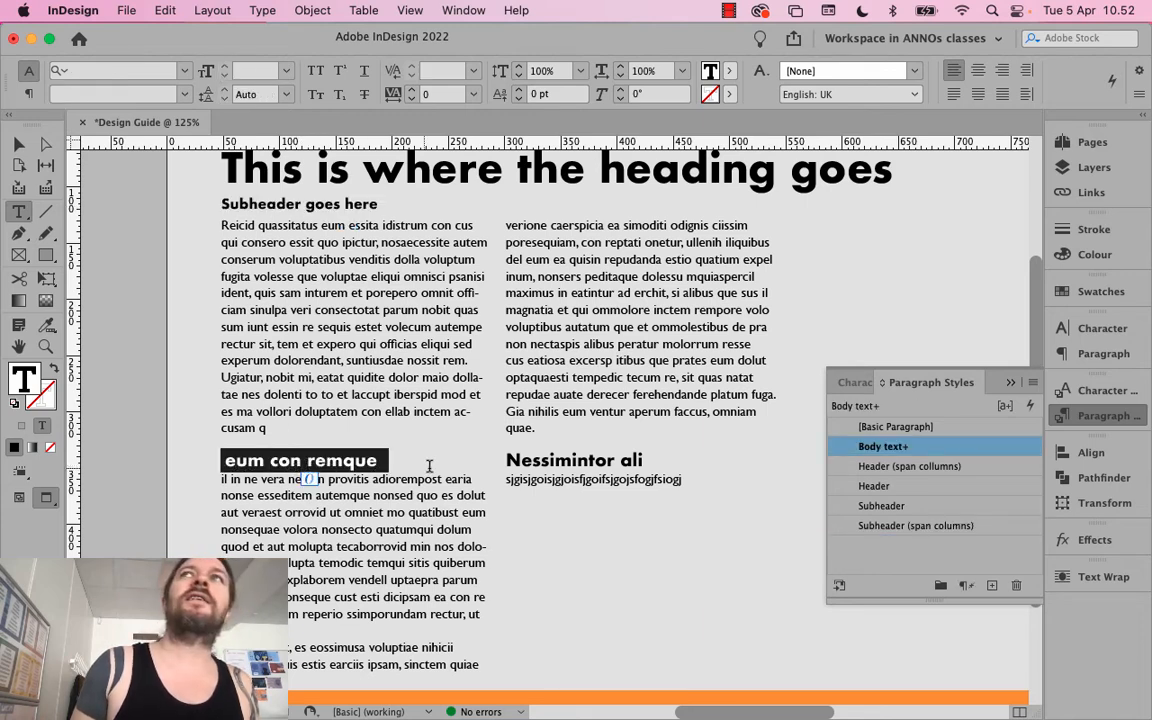
pyautogui.tripleClick(546, 461)
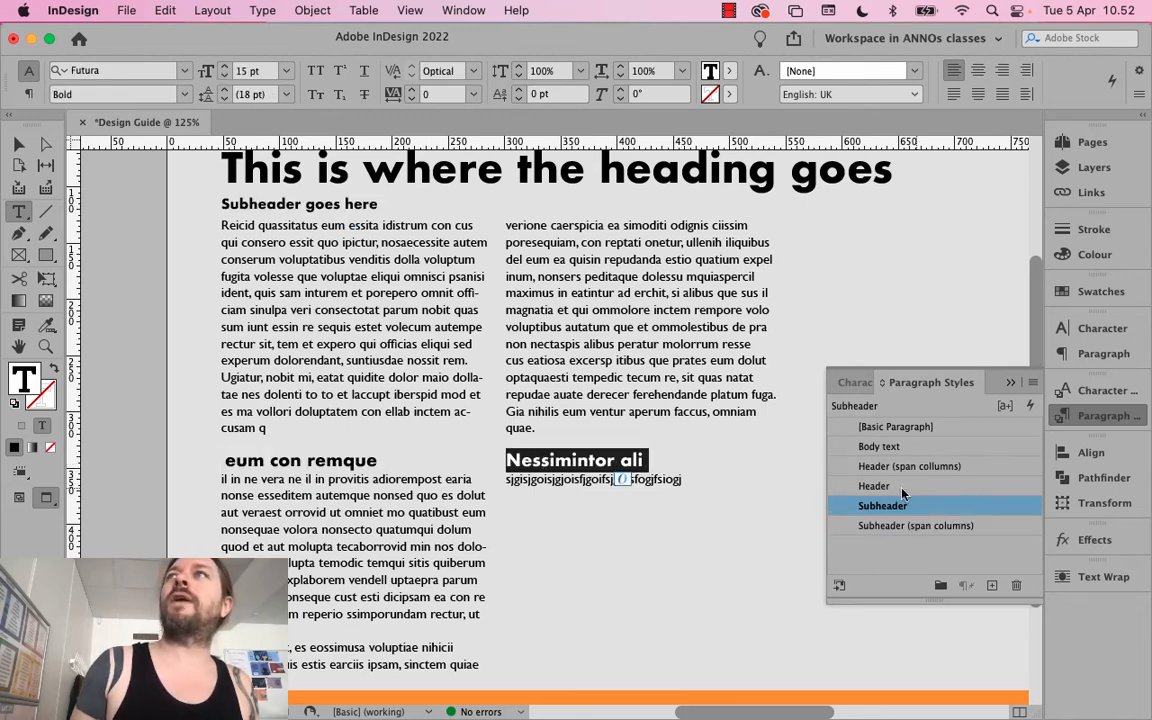
pyautogui.click(616, 461)
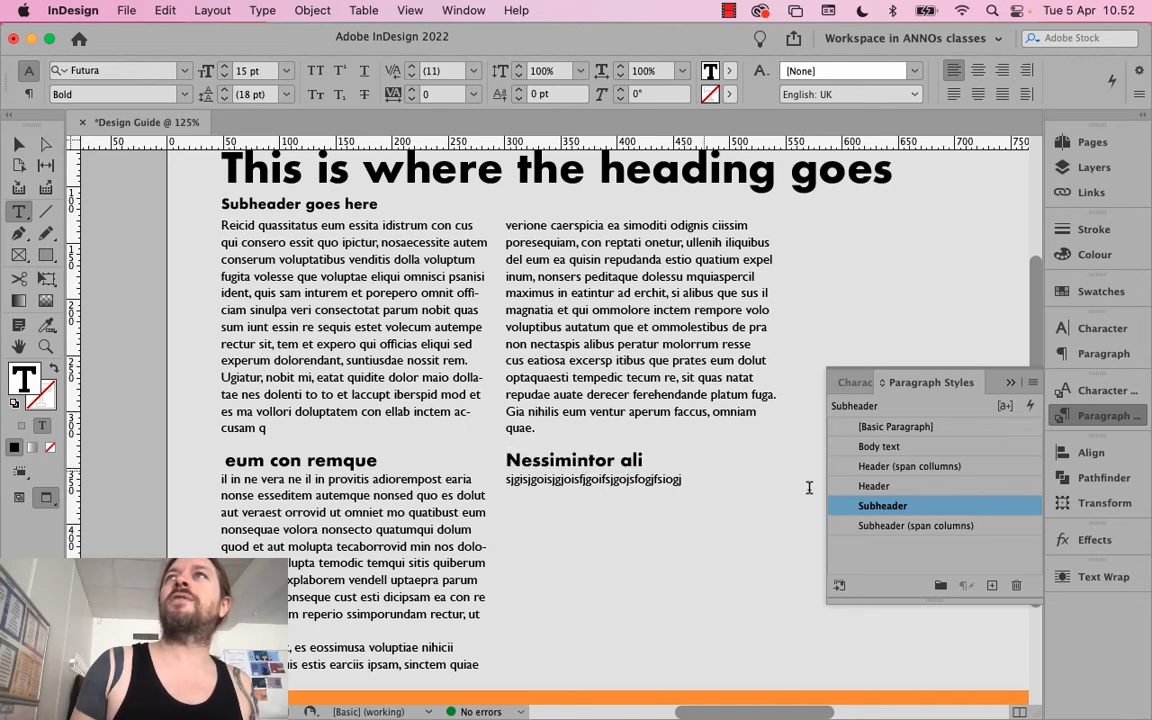
pyautogui.tripleClick(616, 461)
pyautogui.click(580, 479)
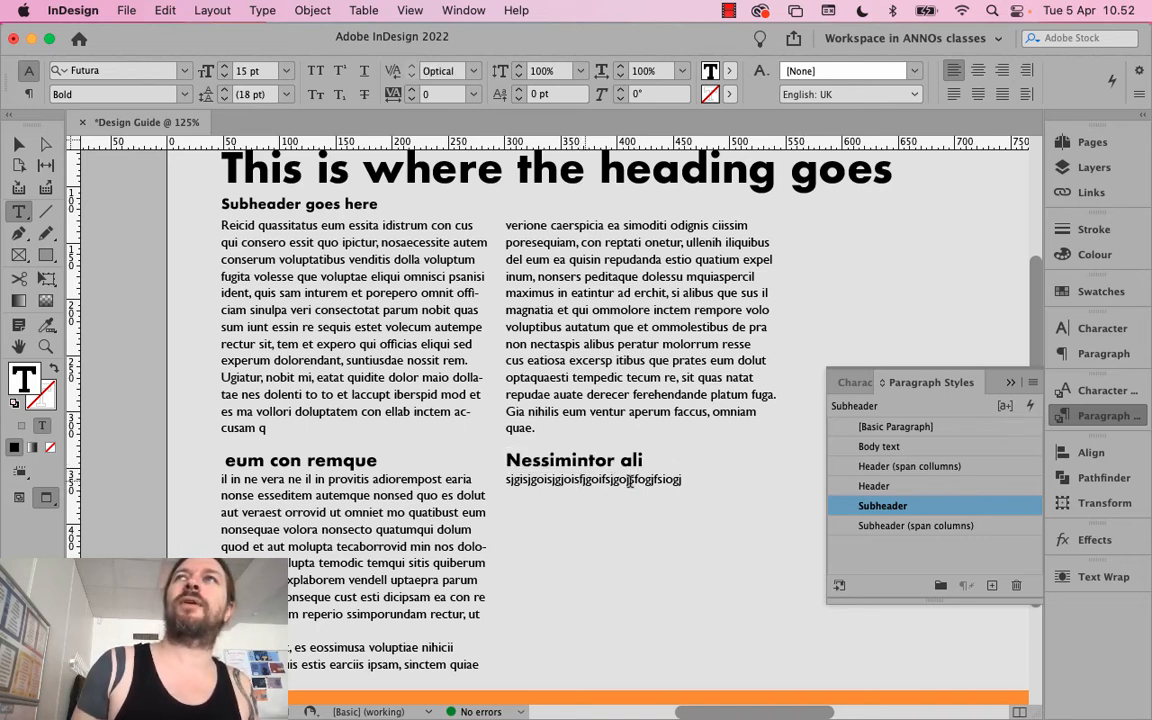
# Set the Subheader paragraph style's grid alignment to All Lines
pyautogui.click(688, 474)
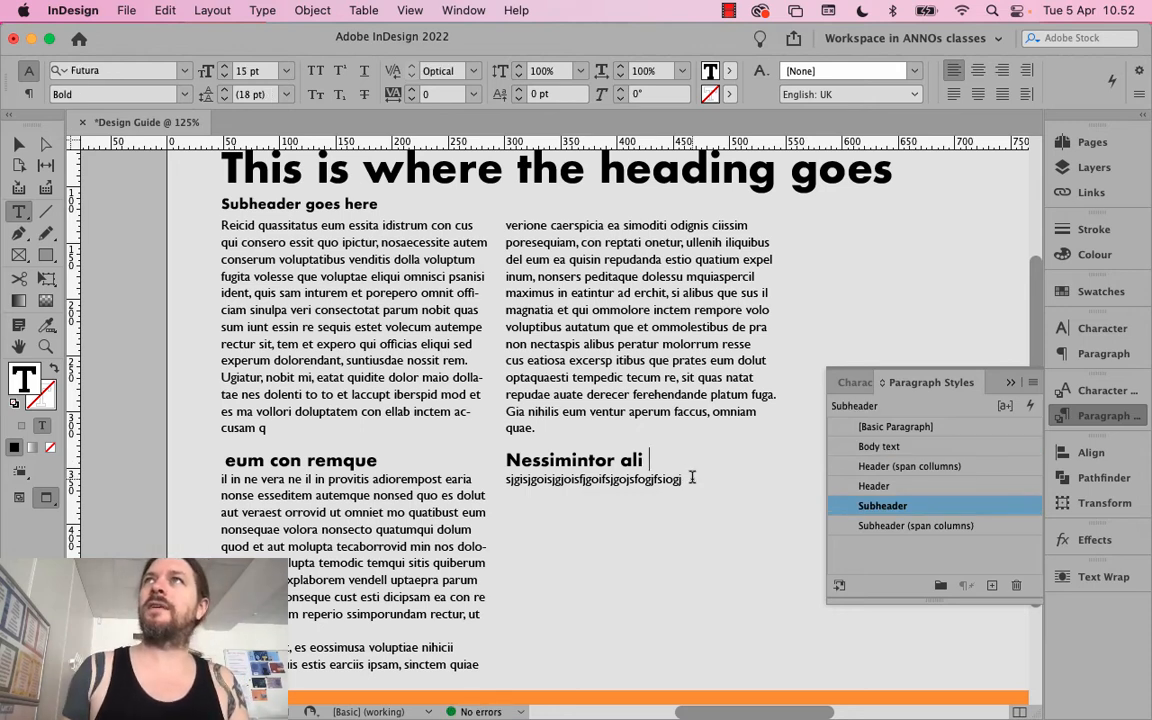
pyautogui.rightClick(932, 509)
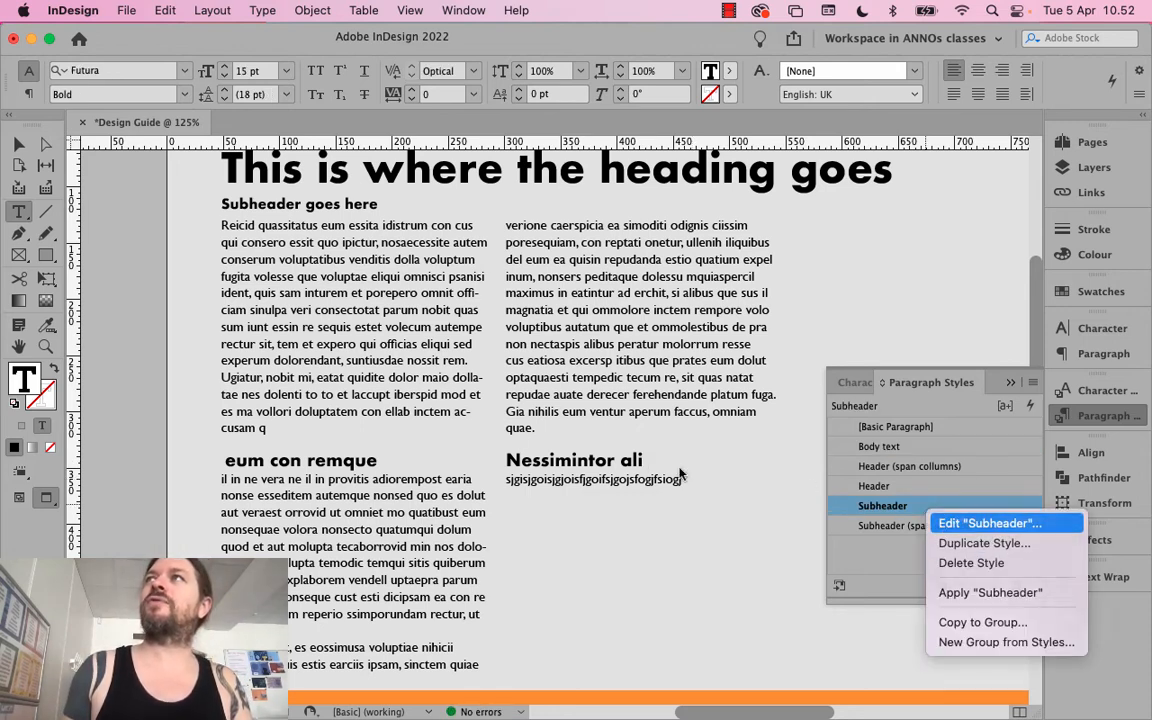
pyautogui.press('Return')
pyautogui.click(200, 181)
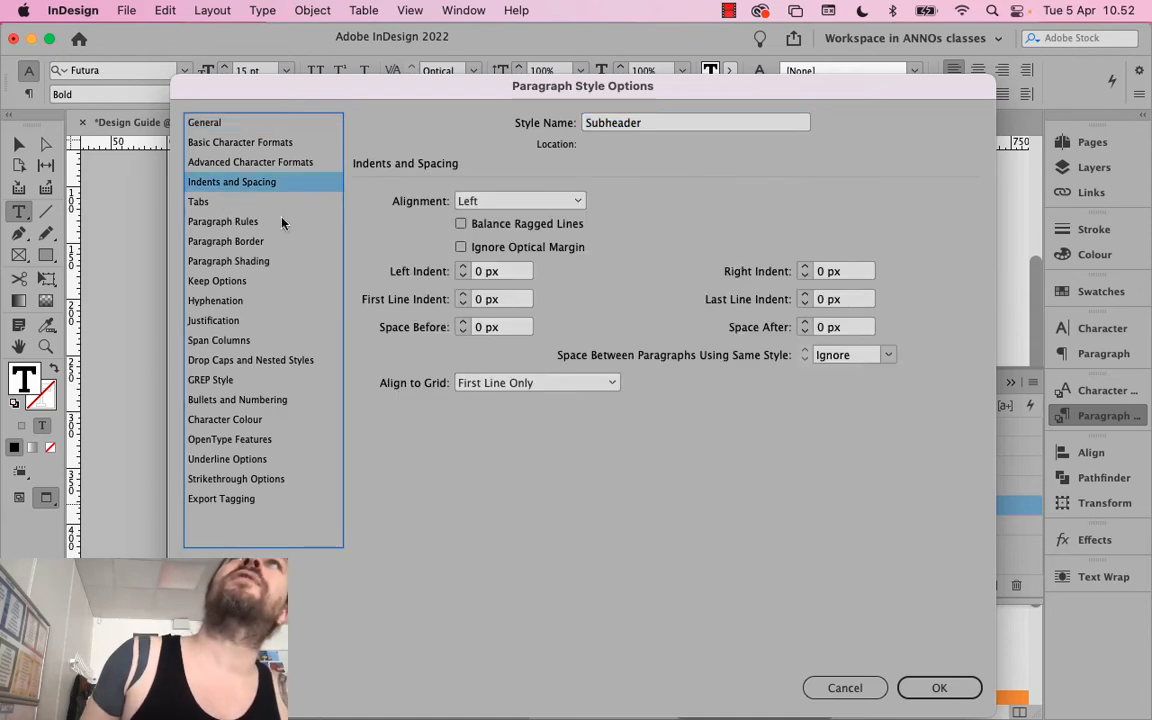
pyautogui.click(500, 383)
pyautogui.click(488, 419)
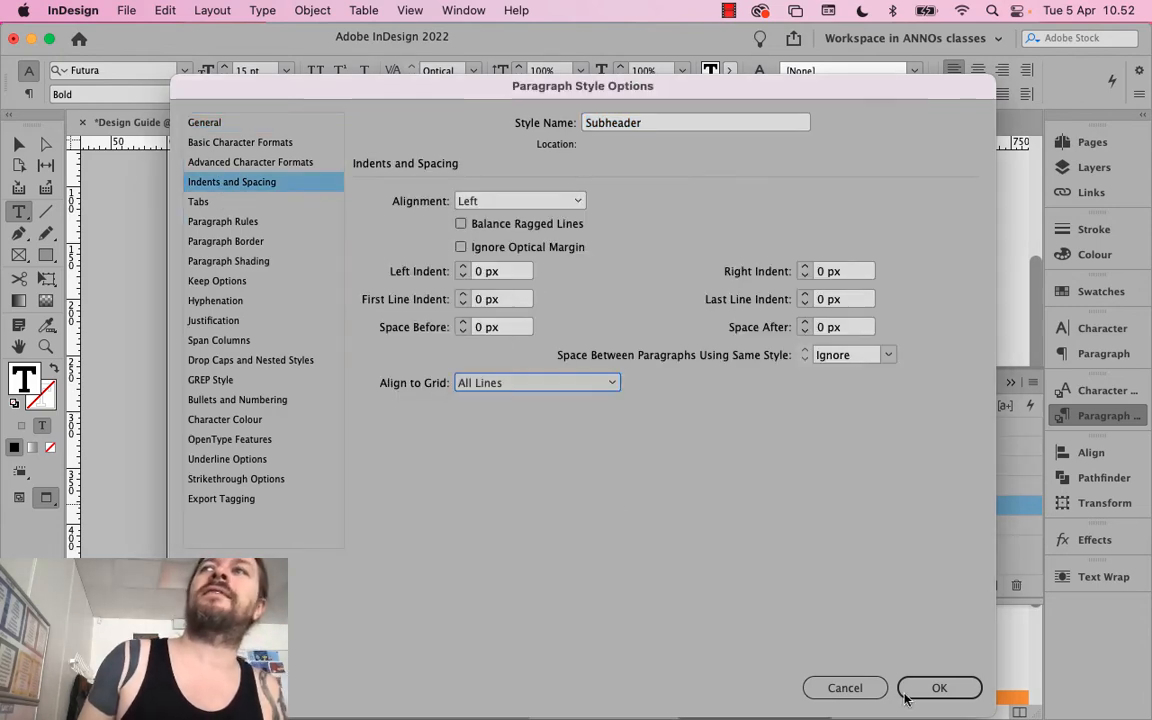
pyautogui.click(905, 698)
# Extend the "Nessimintor ali" subheader with "dfh ahdf adfhd fadhfhadhfadh" and set the Subheader style's grid alignment to First Line Only
pyautogui.write('df')
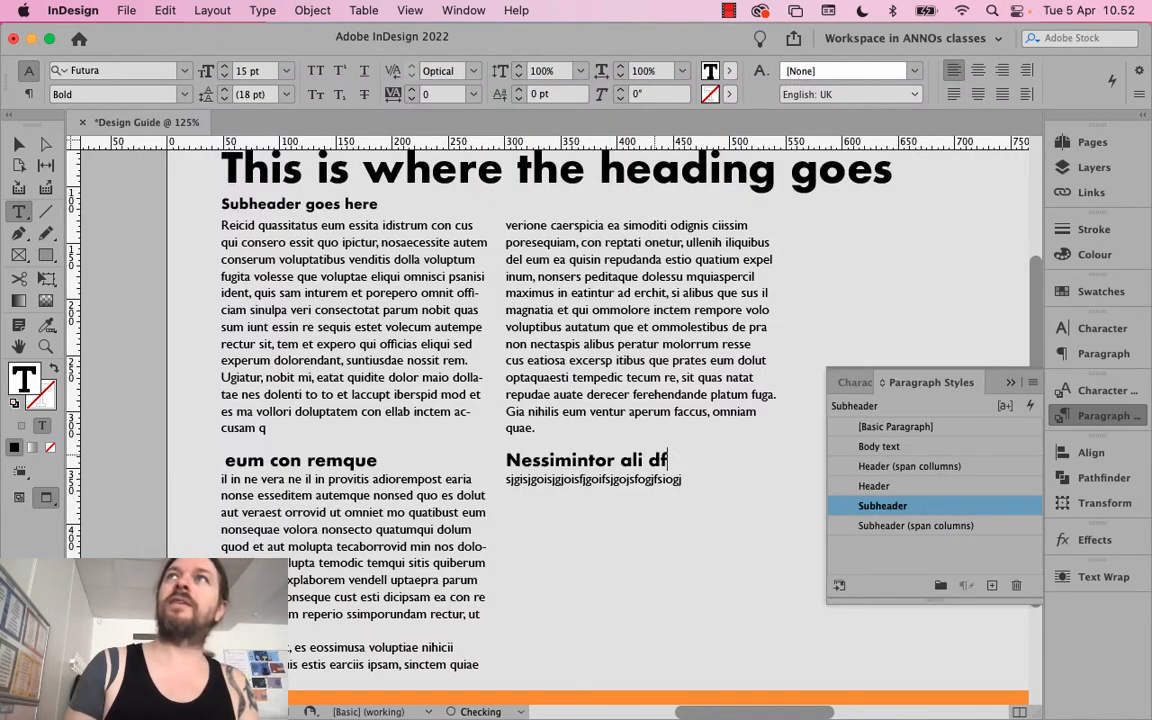
pyautogui.write('h ahdf adfhd fadhfhadhfadh')
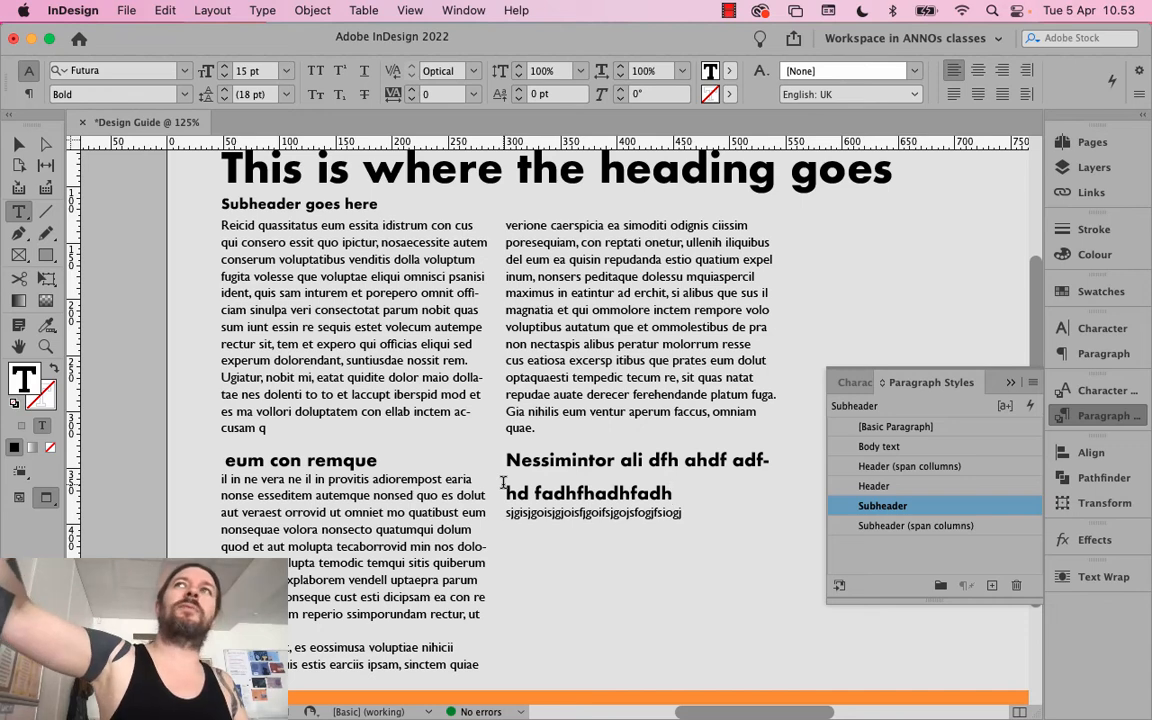
pyautogui.rightClick(966, 512)
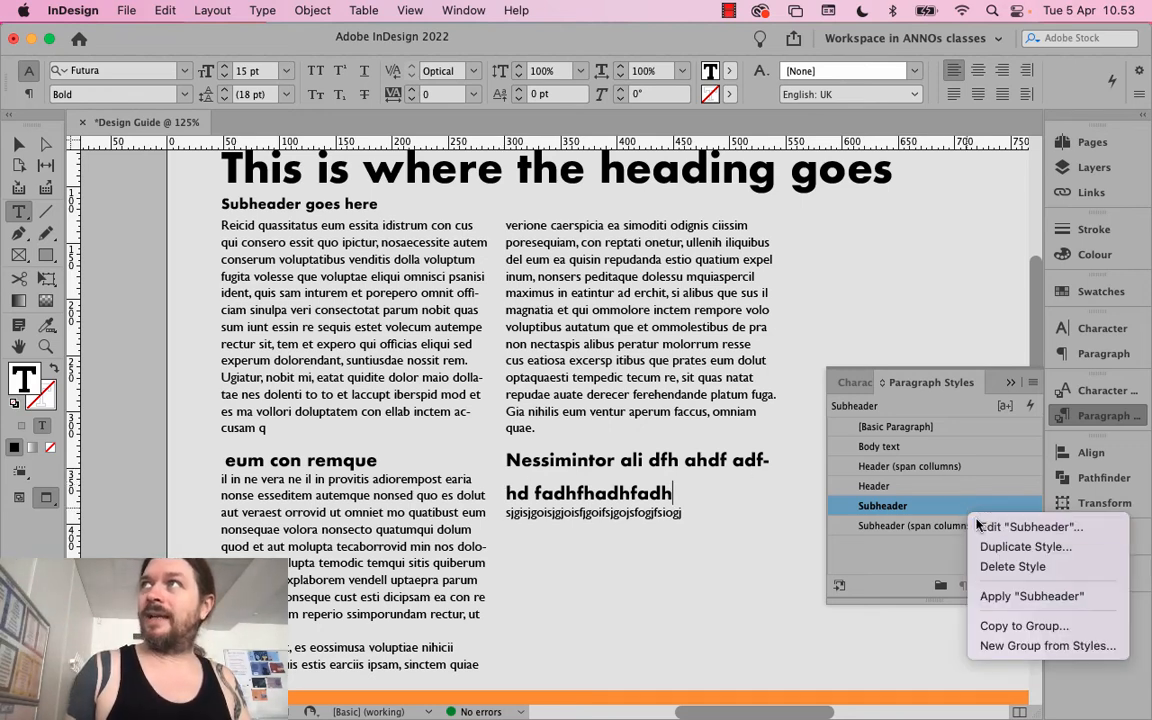
pyautogui.click(982, 526)
pyautogui.click(224, 182)
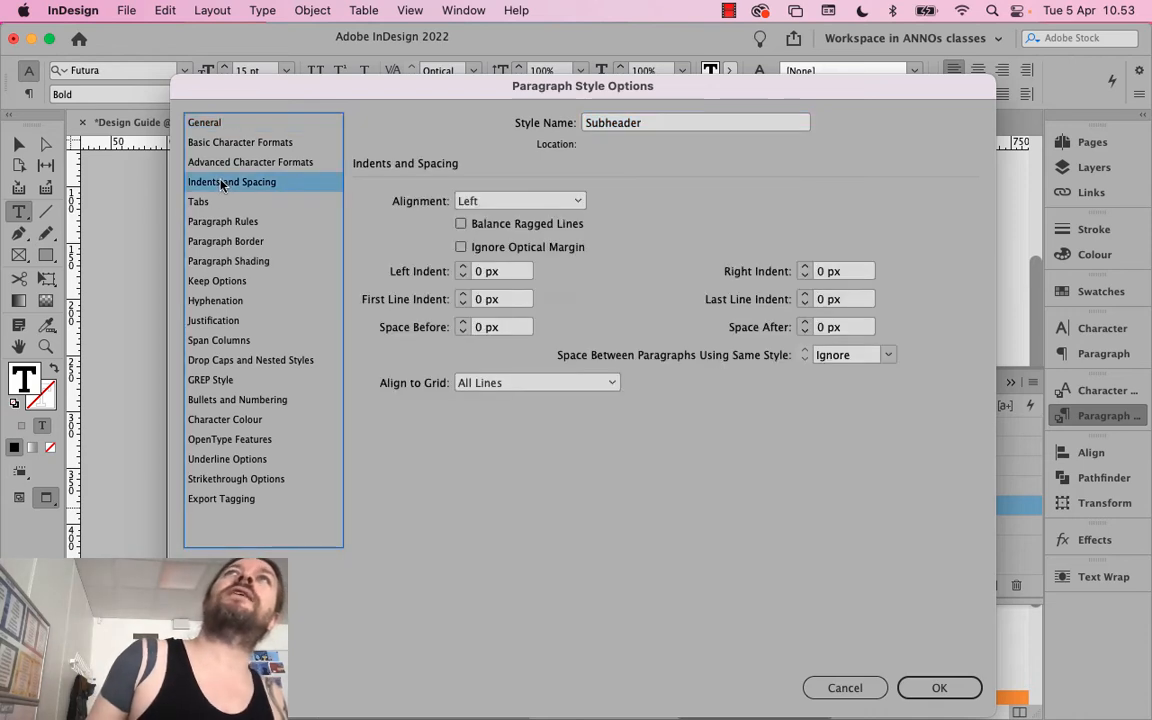
pyautogui.click(509, 383)
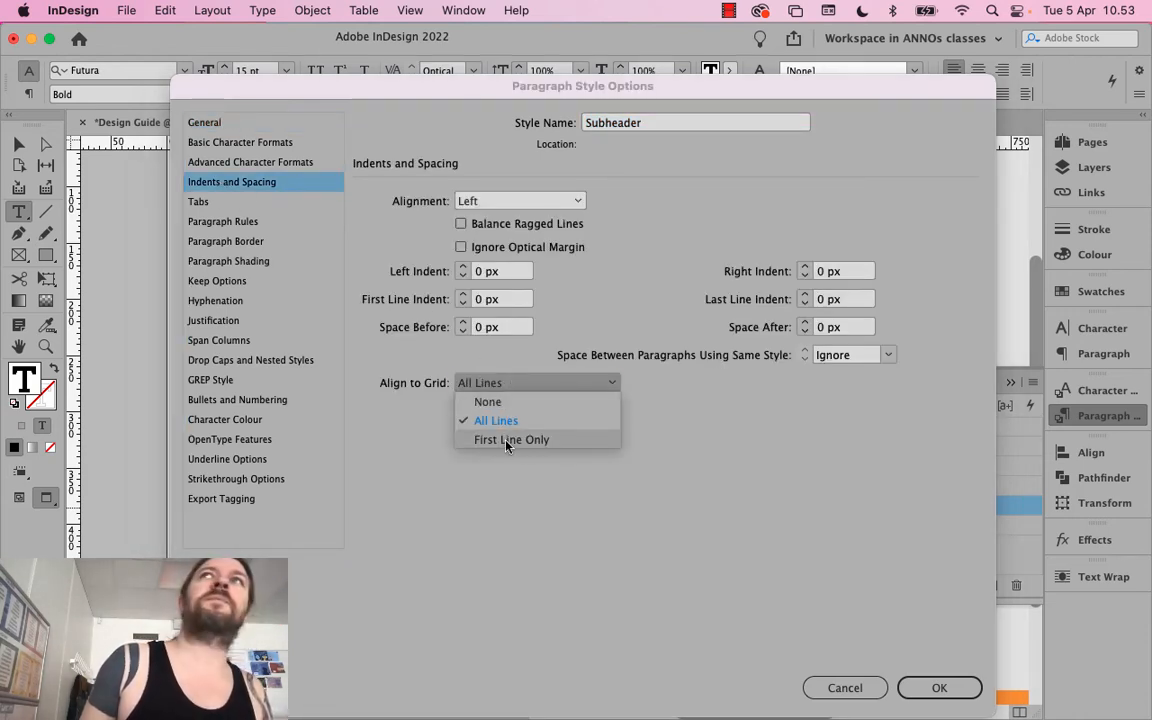
pyautogui.click(507, 441)
pyautogui.click(940, 687)
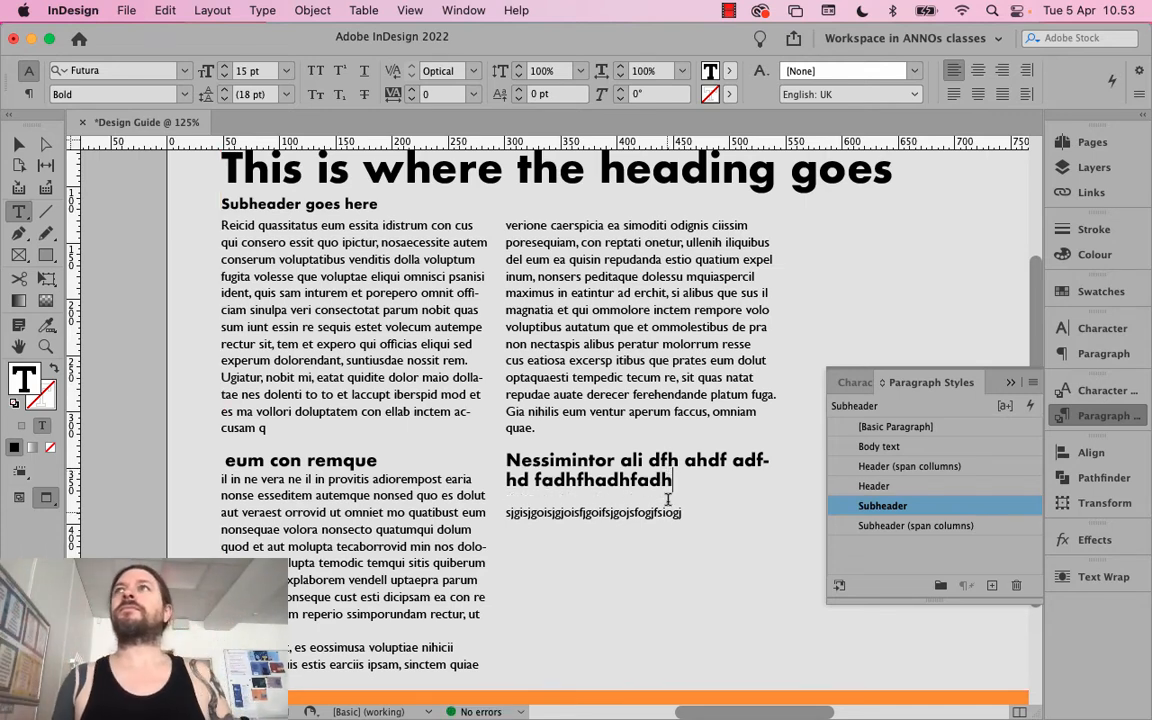
# Delete "hd fadhfhadhfadh" from the end of the second-column subheader together with the paragraph break after it
pyautogui.click(506, 512)
pyautogui.tripleClick(557, 480)
pyautogui.press('BackSpace')
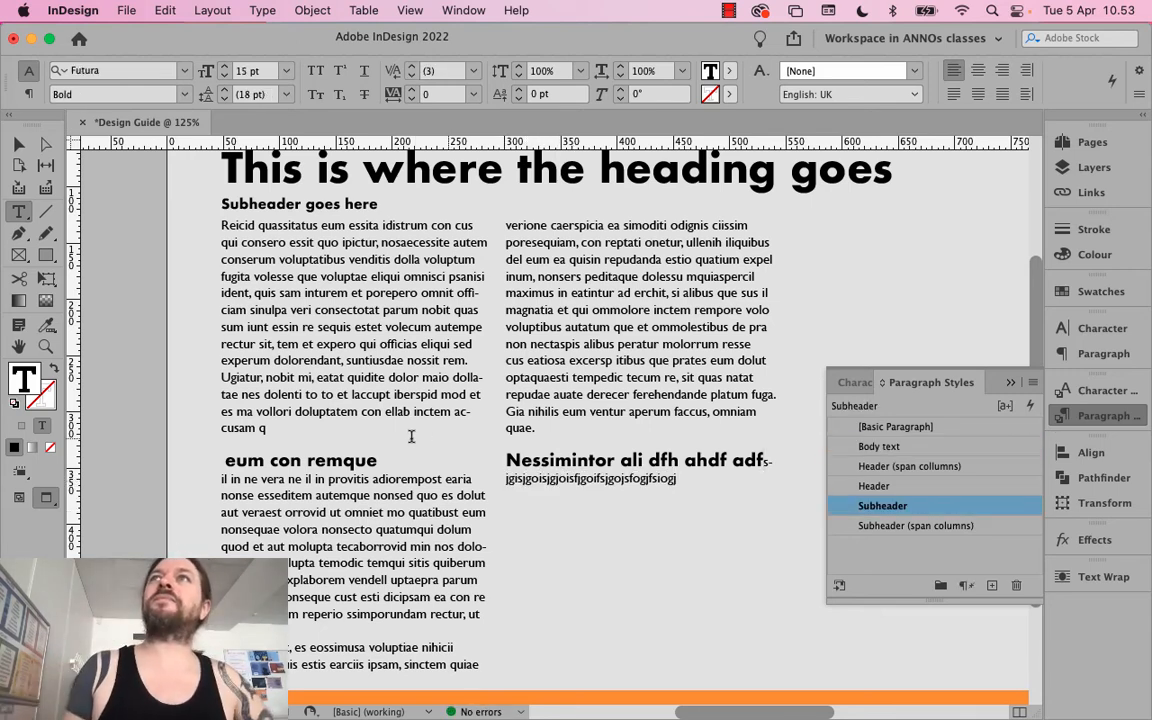
# Split the filler text onto its own line after "Nessimintor ali dfh ahdf adf" and apply the Body text style to it
pyautogui.click(651, 478)
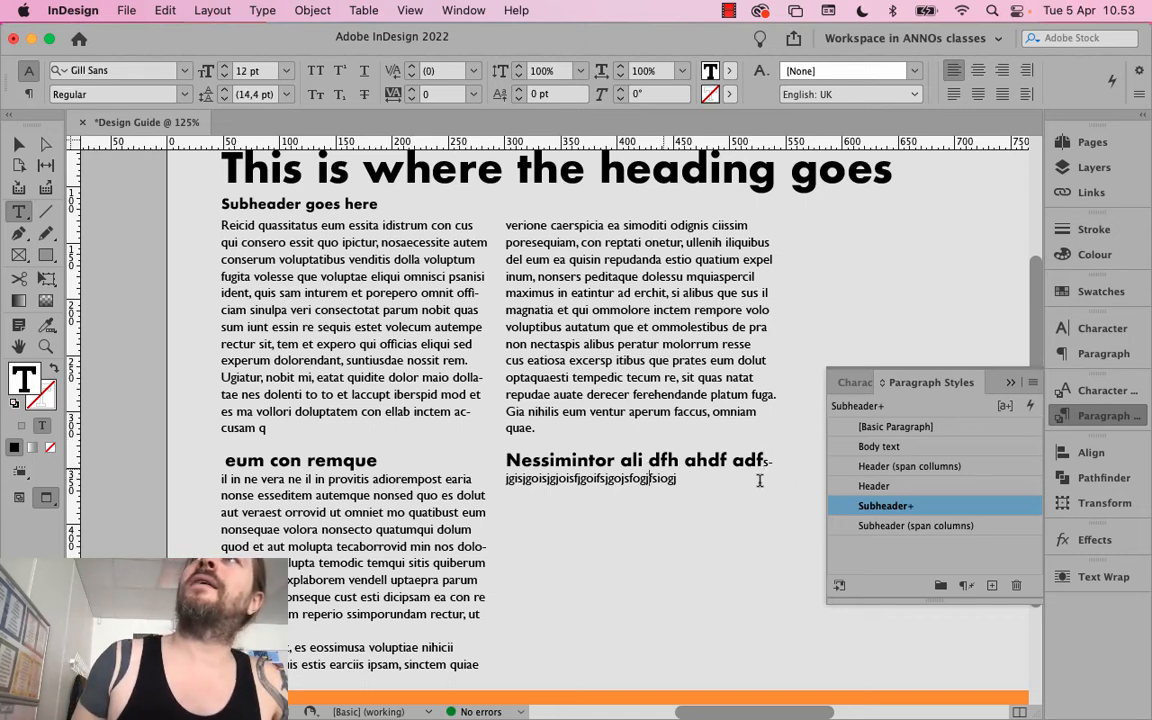
pyautogui.click(906, 449)
pyautogui.click(884, 506)
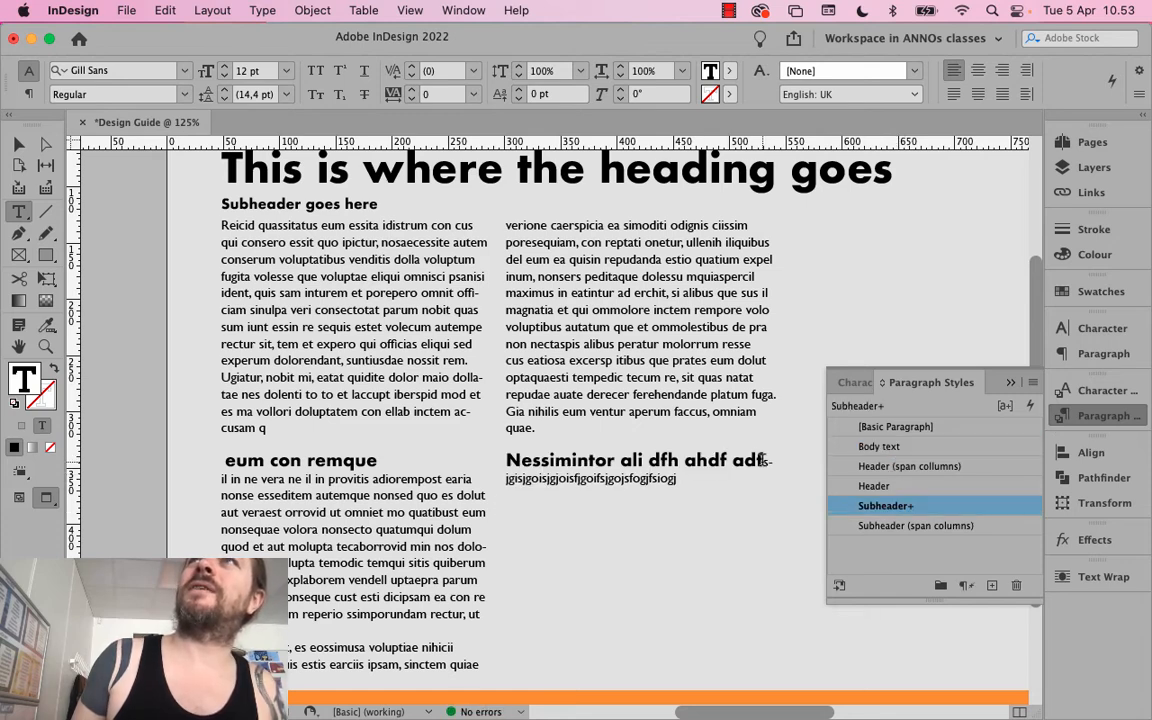
pyautogui.click(760, 460)
pyautogui.press('Return')
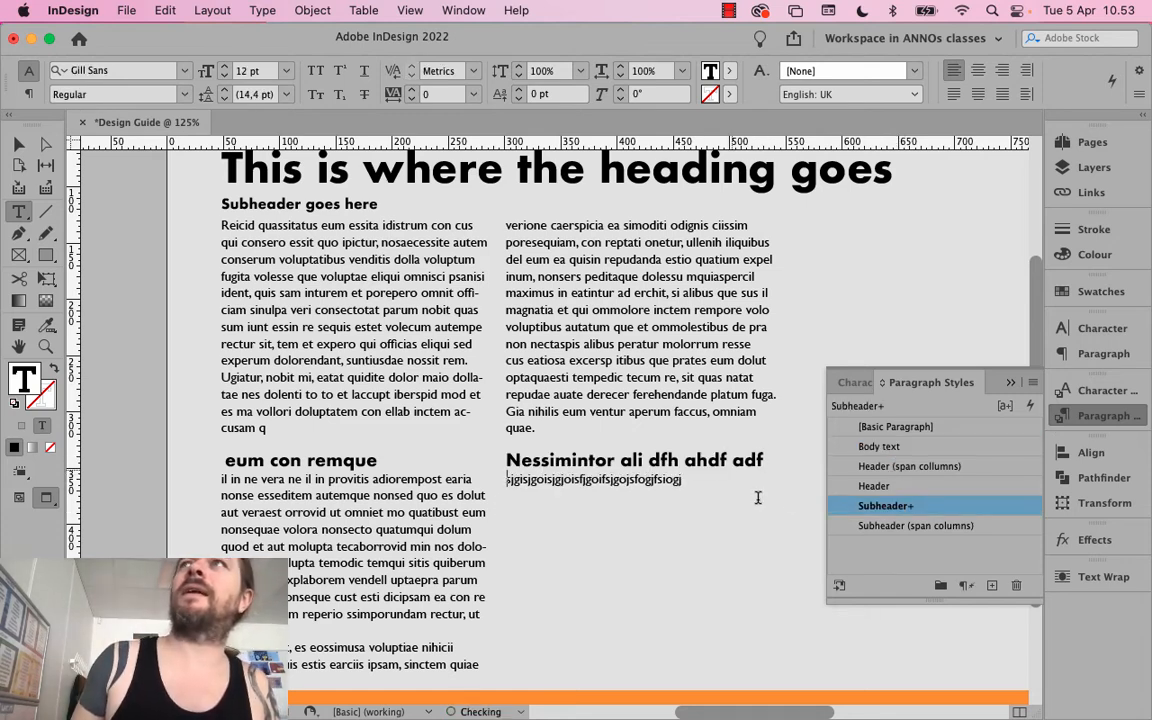
pyautogui.click(911, 446)
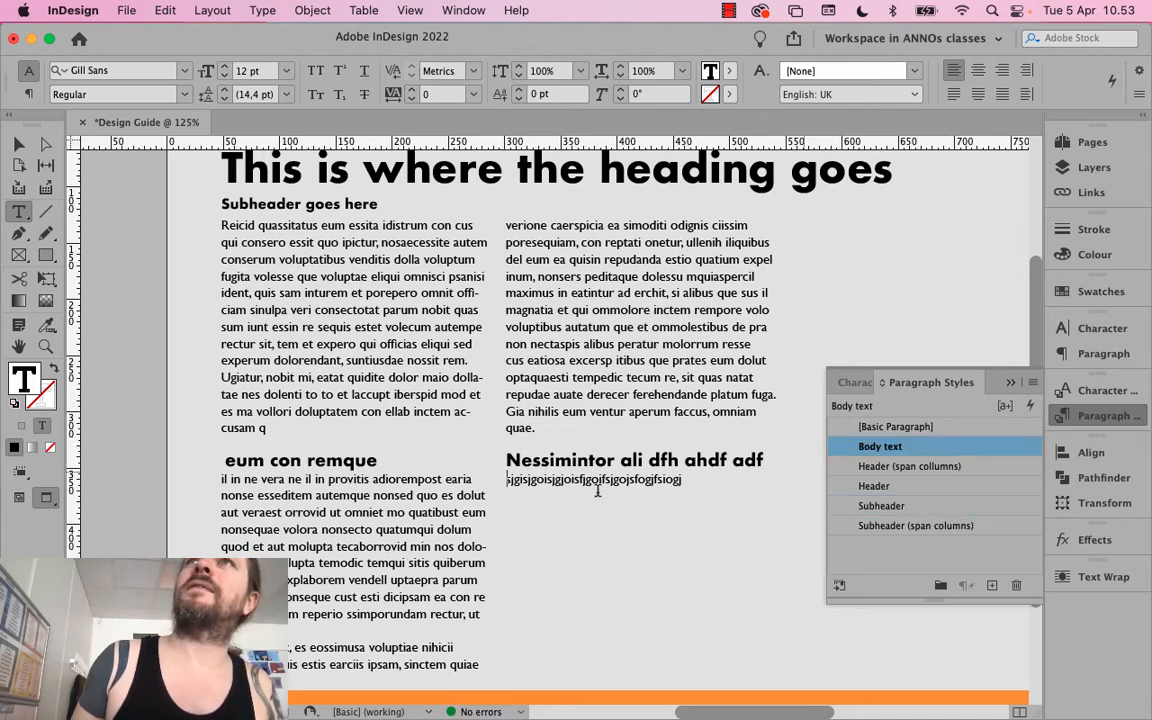
pyautogui.click(682, 482)
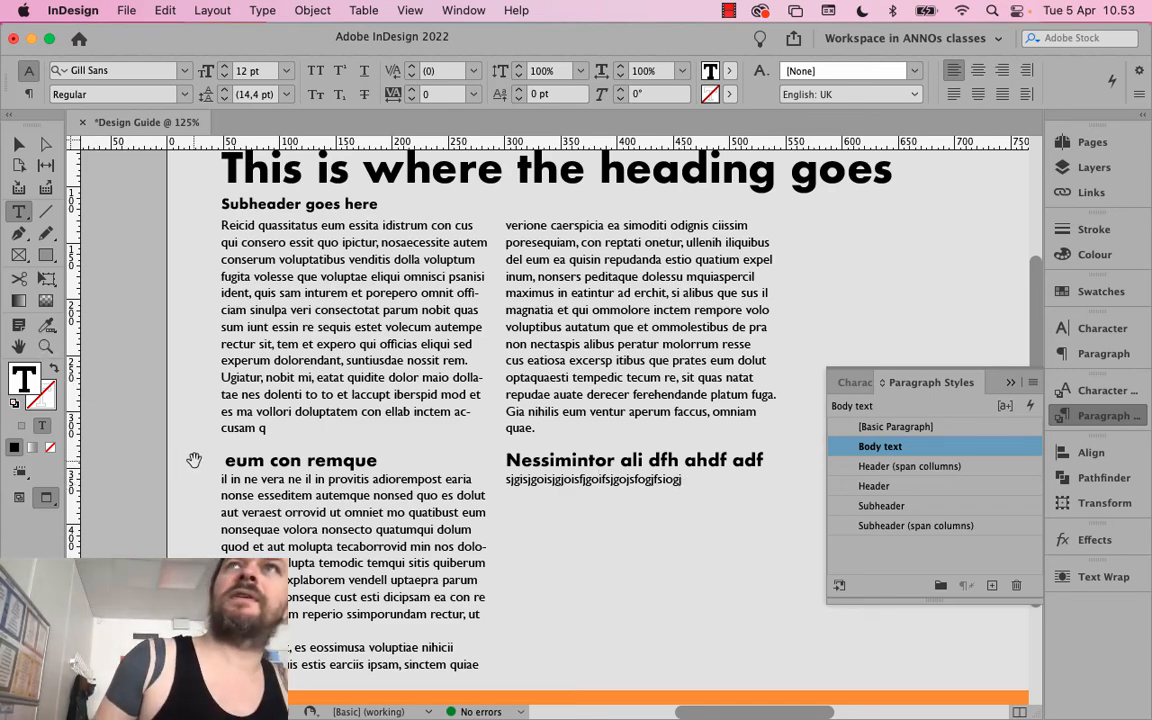
# Deselect the text and leave preview mode to examine how the subheaders and body text sit on the baseline grid
pyautogui.scroll(1, 194, 460)
pyautogui.scroll(1, 194, 460)
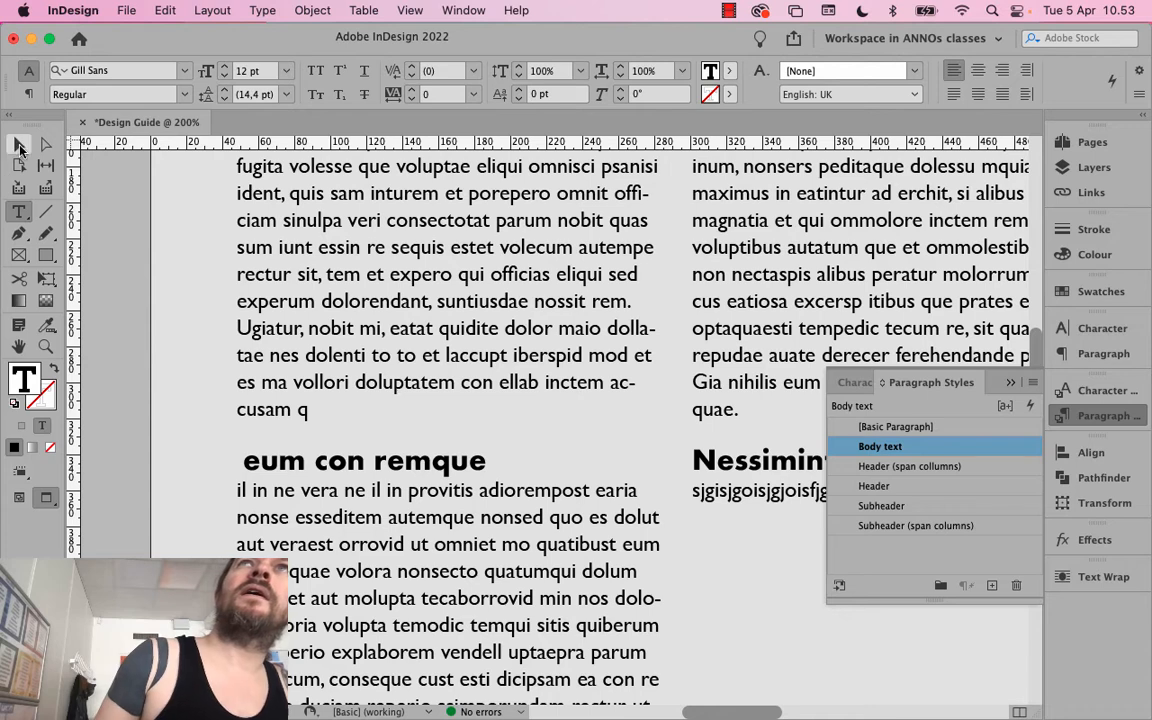
pyautogui.click(20, 146)
pyautogui.click(149, 236)
pyautogui.press('w')
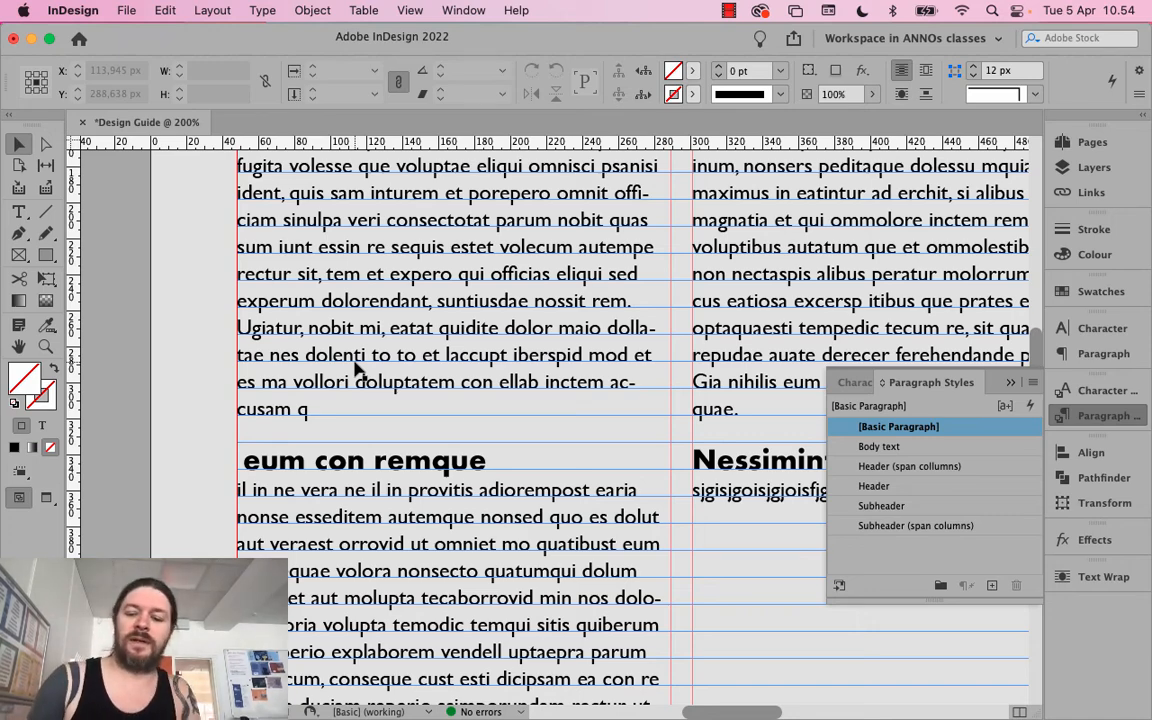
pyautogui.press('super+minus')
pyautogui.press('super+minus')
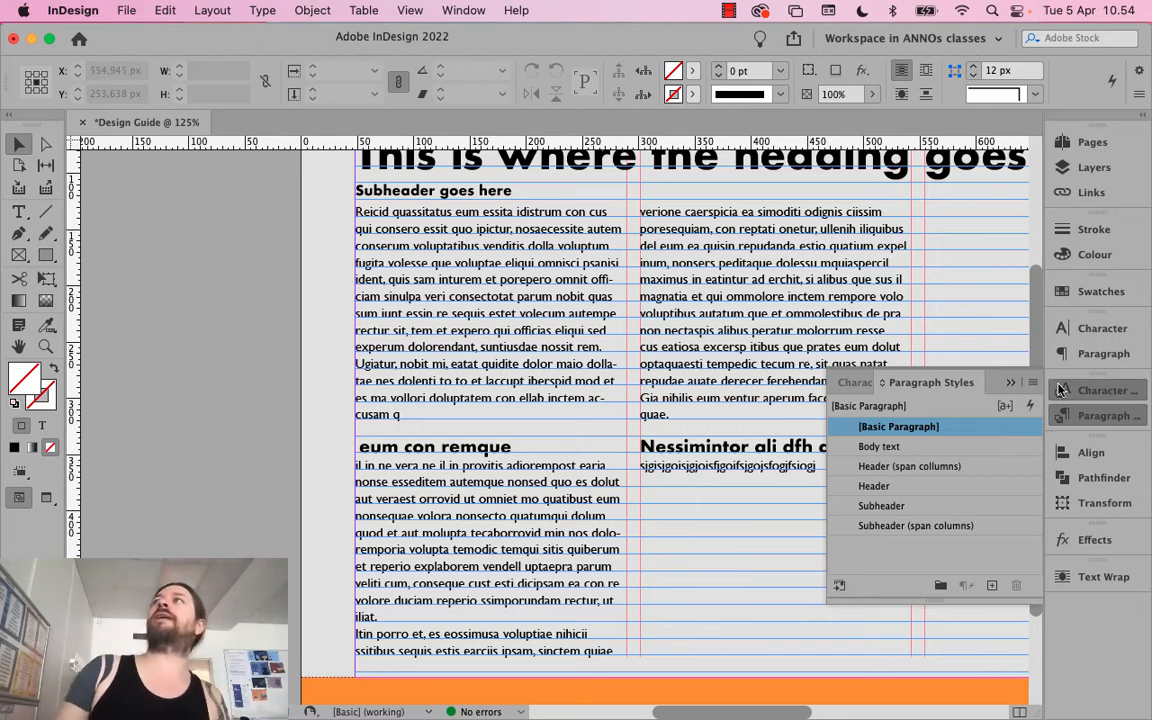
pyautogui.click(858, 382)
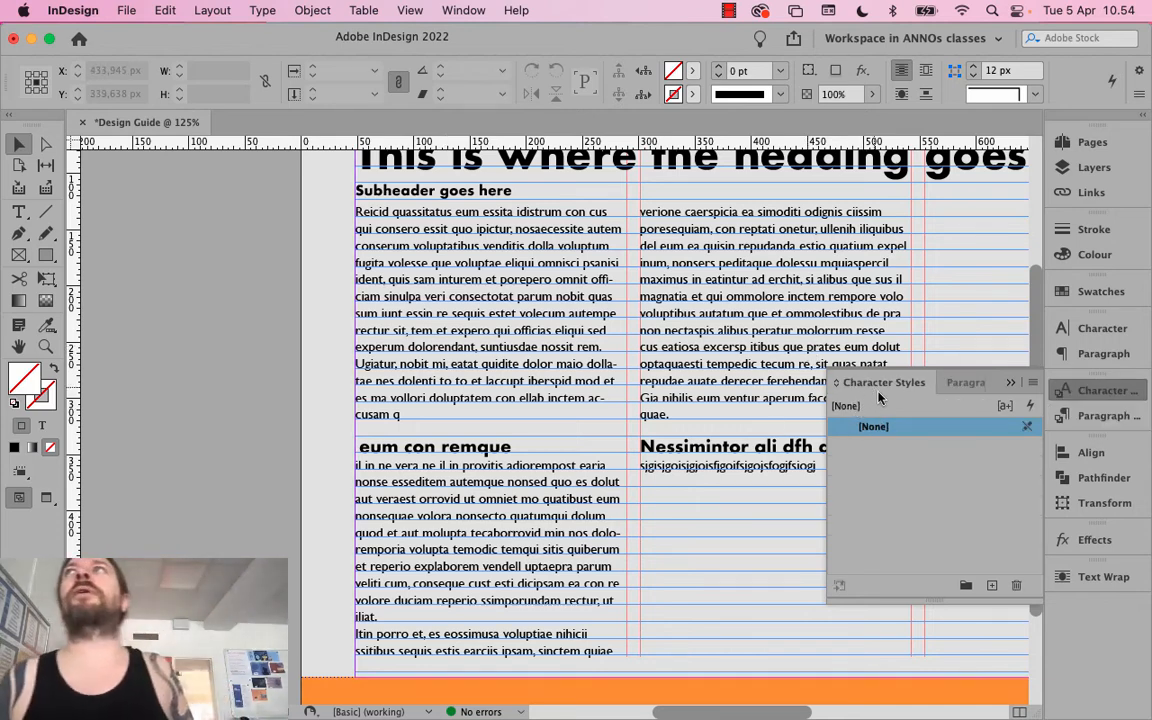
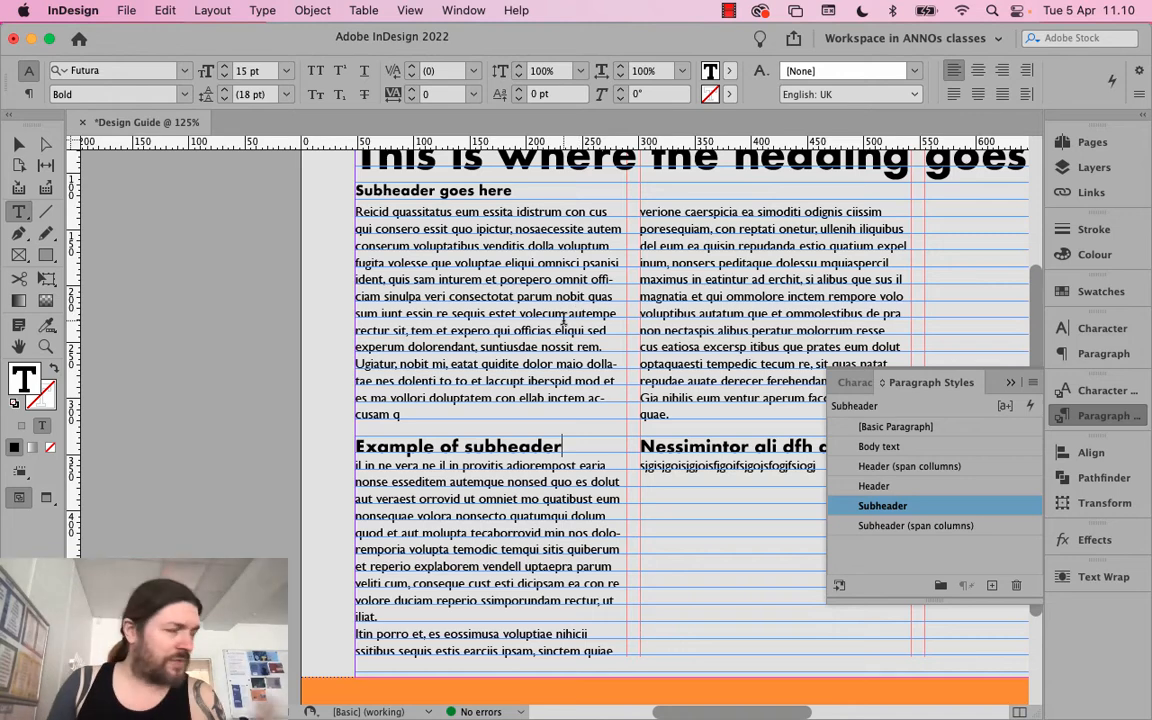
# Set the next style of the "Header (span collumns)" paragraph style to "Subheader (span columns)"
pyautogui.scroll(1, 564, 320)
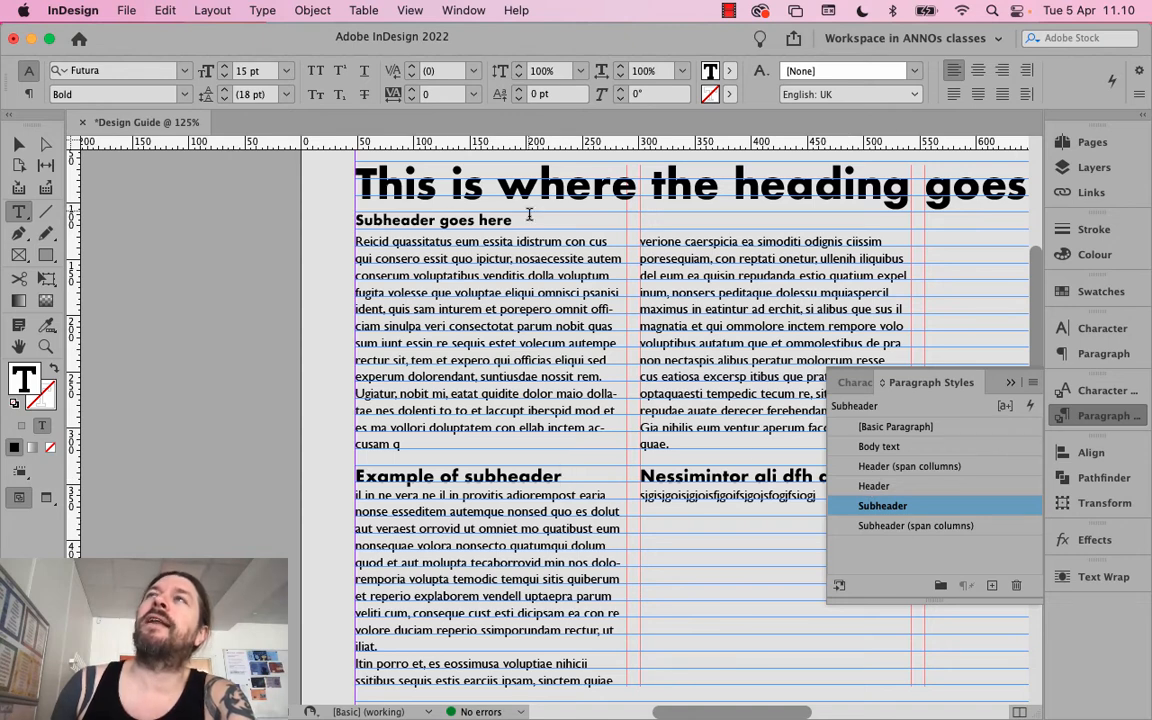
pyautogui.rightClick(957, 470)
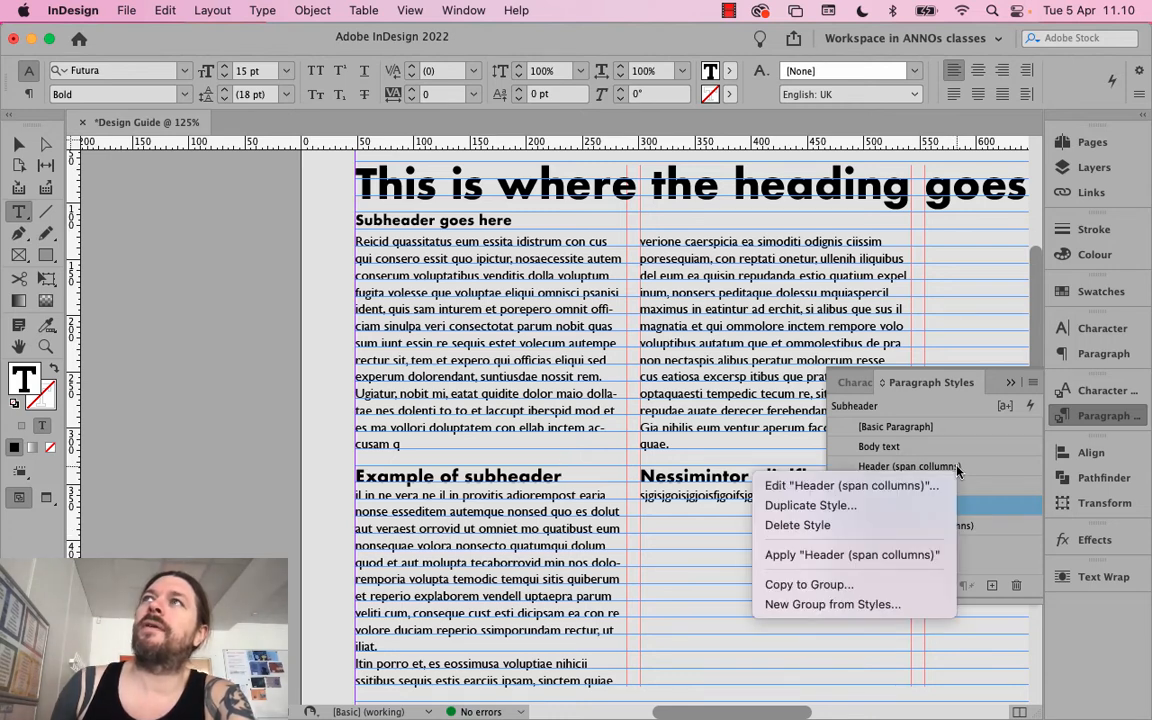
pyautogui.click(921, 487)
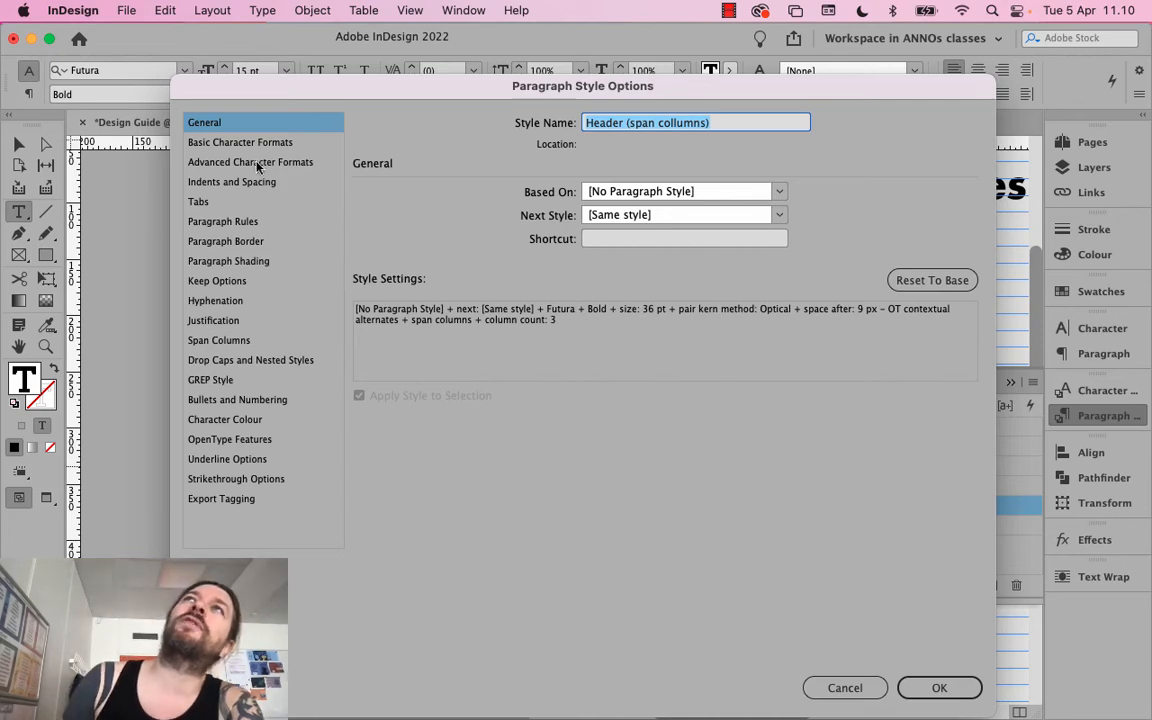
pyautogui.click(643, 216)
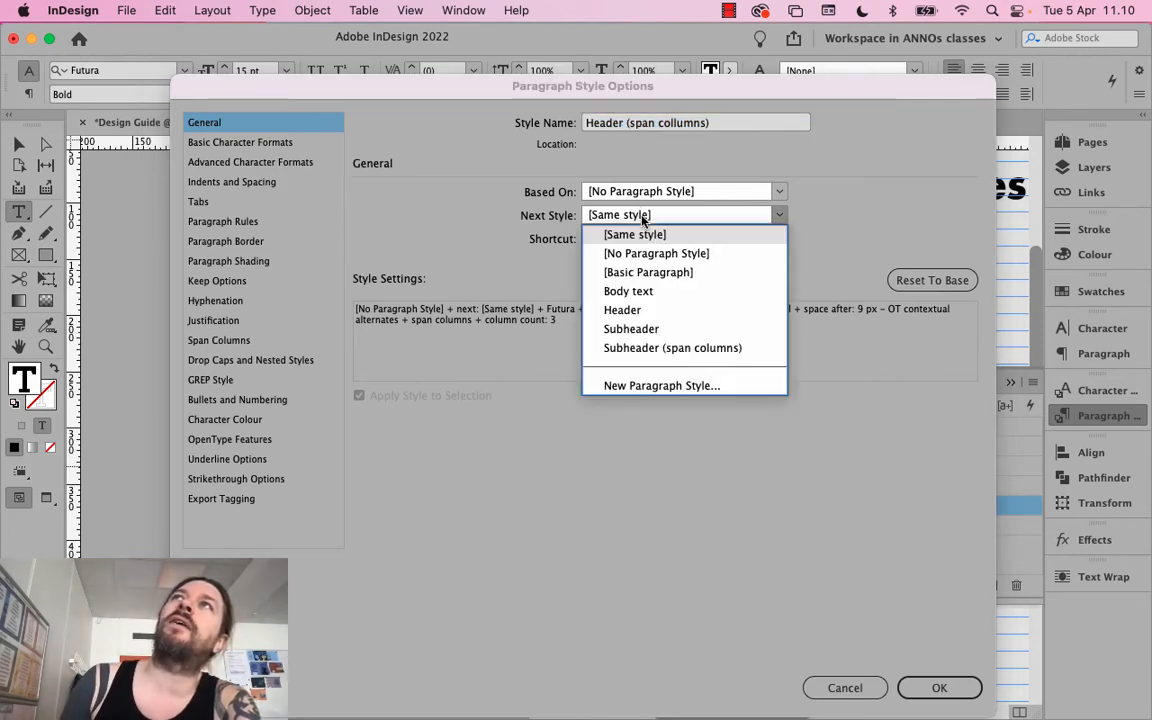
pyautogui.click(672, 350)
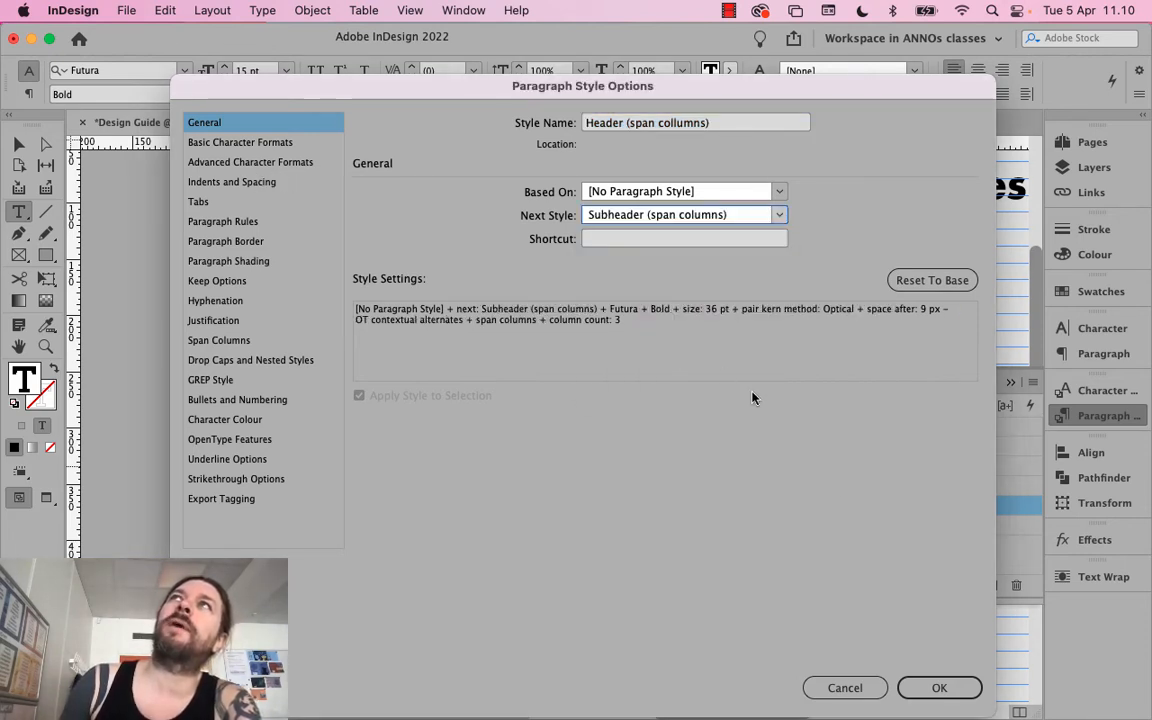
pyautogui.click(935, 688)
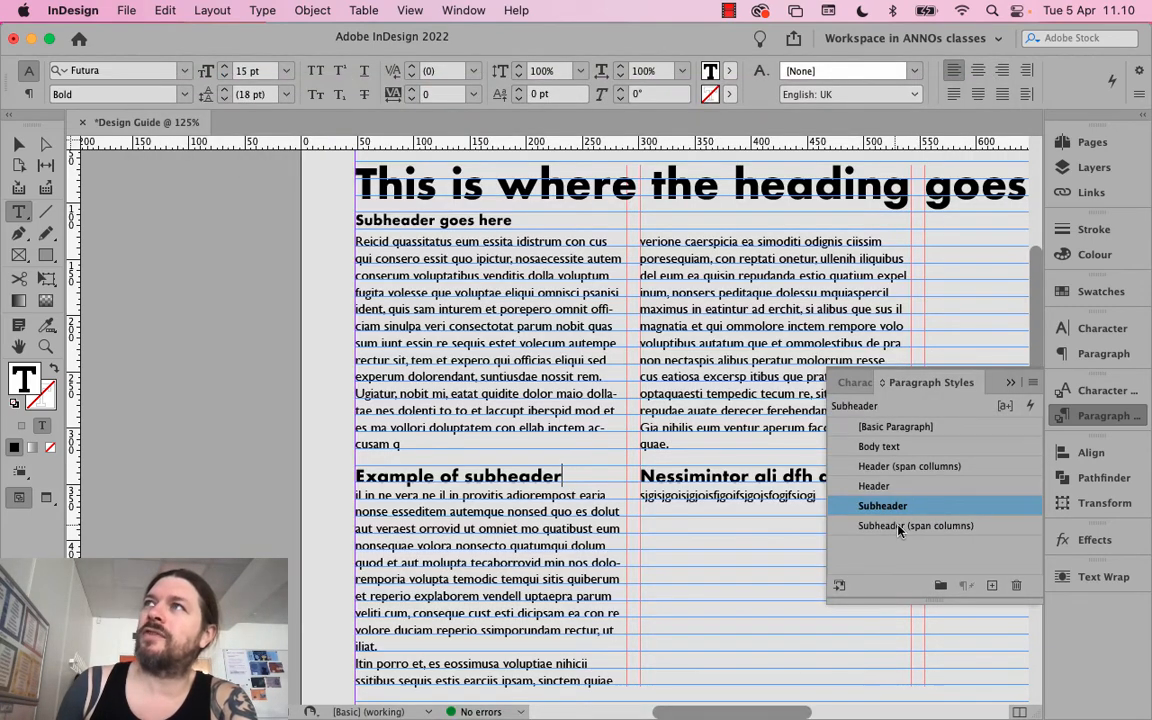
# Set the next style of the "Subheader (span columns)" paragraph style to "Body text"
pyautogui.rightClick(932, 527)
pyautogui.click(900, 549)
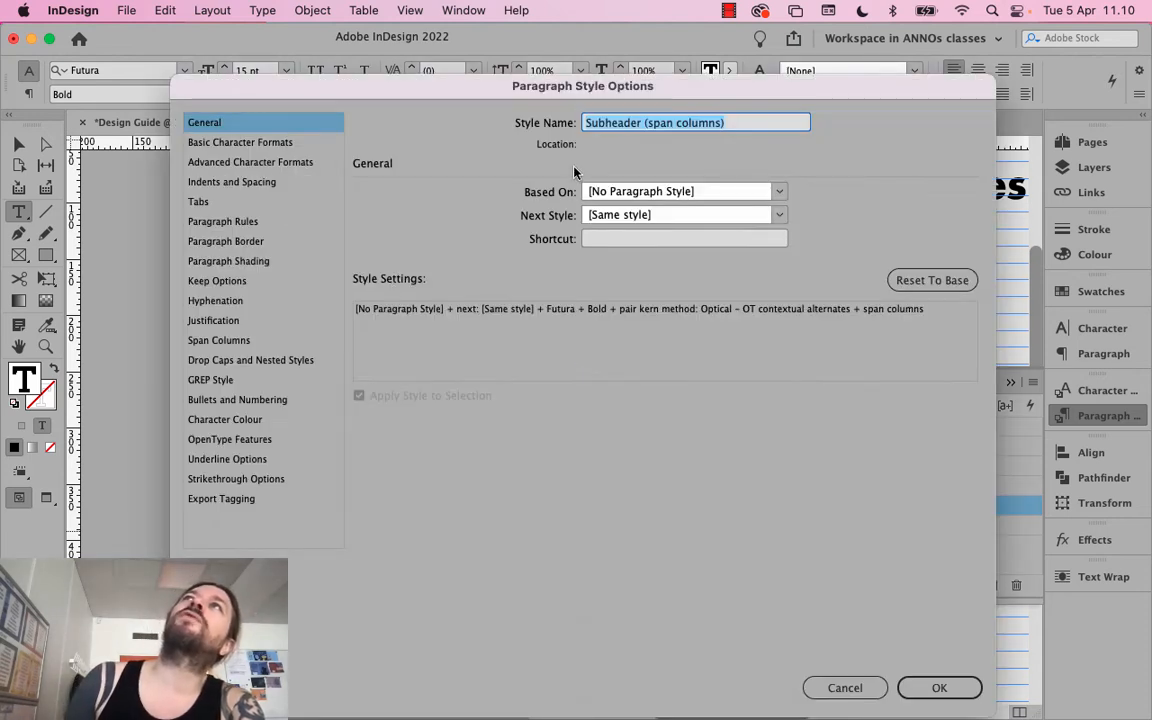
pyautogui.click(598, 215)
pyautogui.click(620, 289)
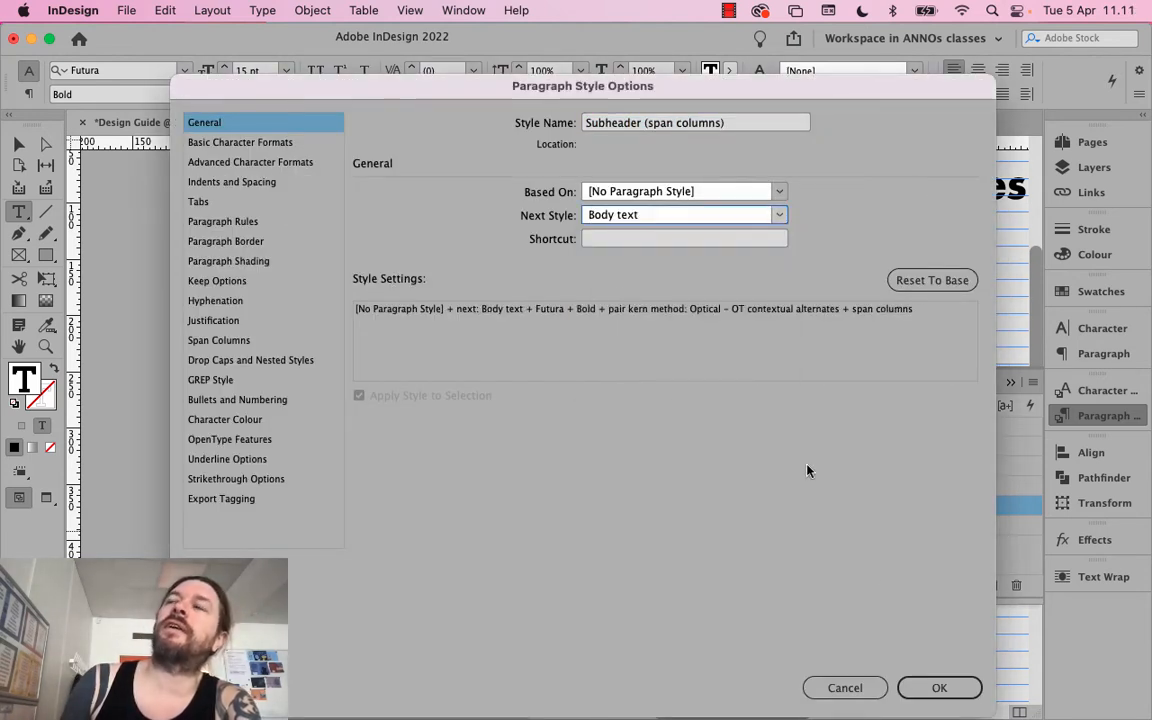
pyautogui.click(940, 687)
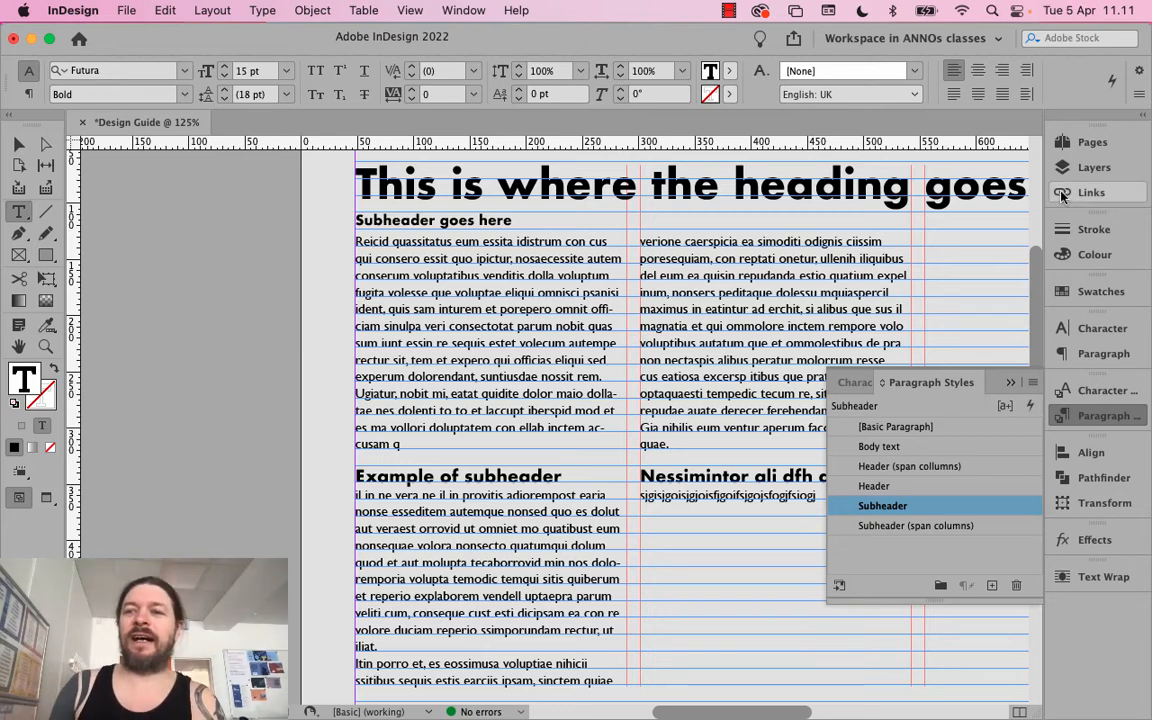
# Apply the C-Content Text parent page to page 3 and go to that page
pyautogui.click(1080, 142)
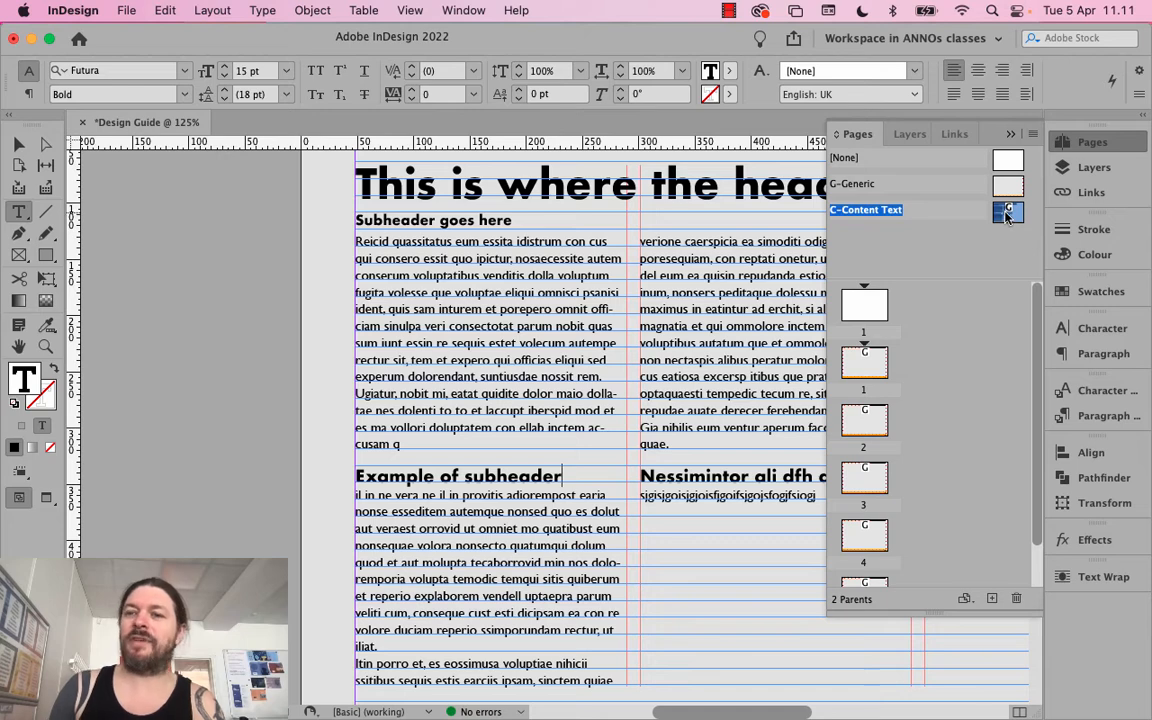
pyautogui.moveTo(1007, 213); pyautogui.dragTo(864, 478)
pyautogui.click(864, 476)
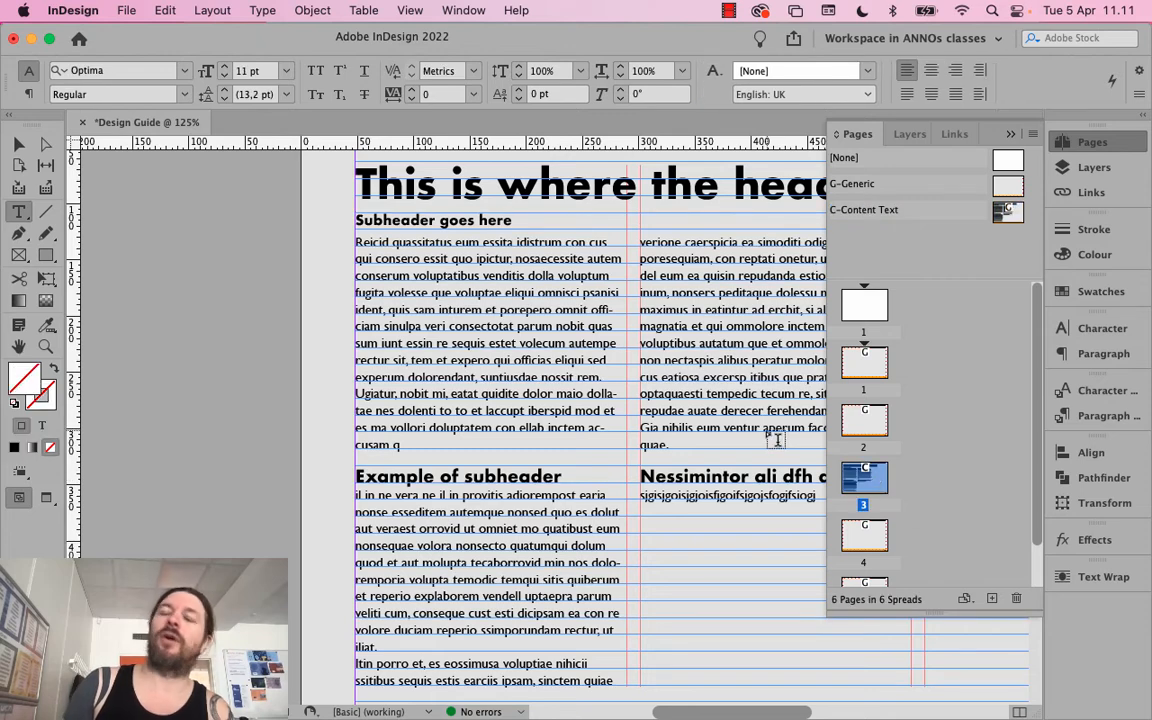
pyautogui.press('super+minus')
pyautogui.press('super+minus')
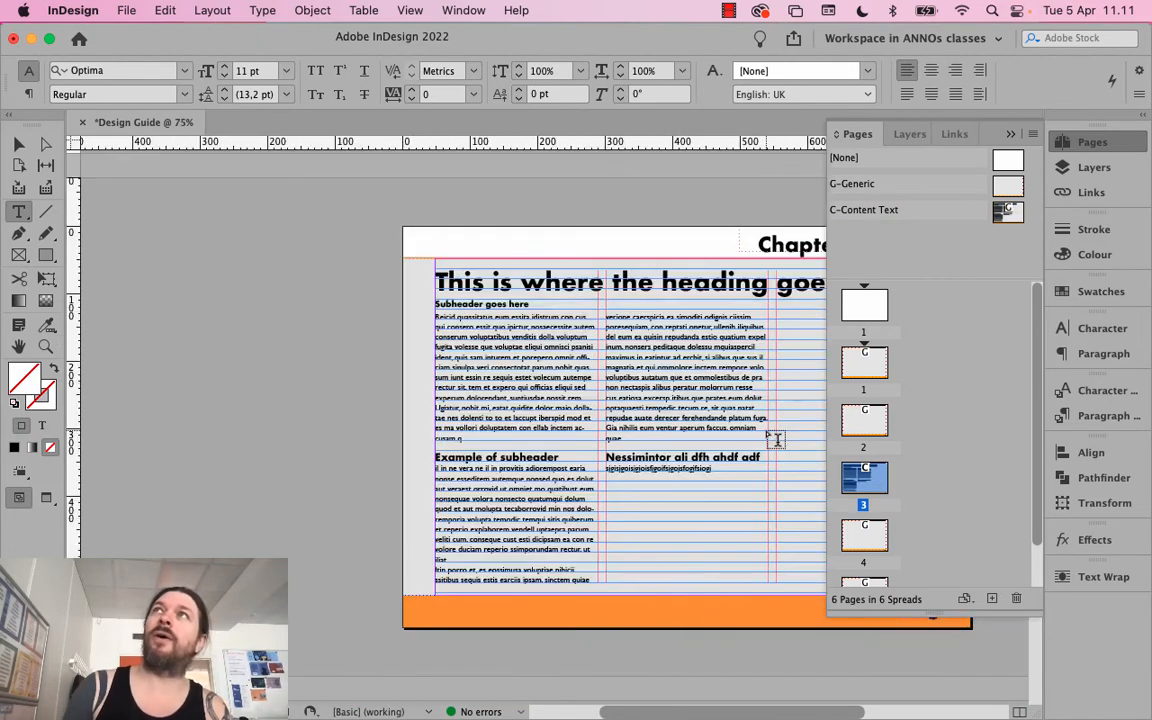
# Delete all the text in the three-column text frame on page 3
pyautogui.click(545, 413)
pyautogui.tripleClick(545, 413)
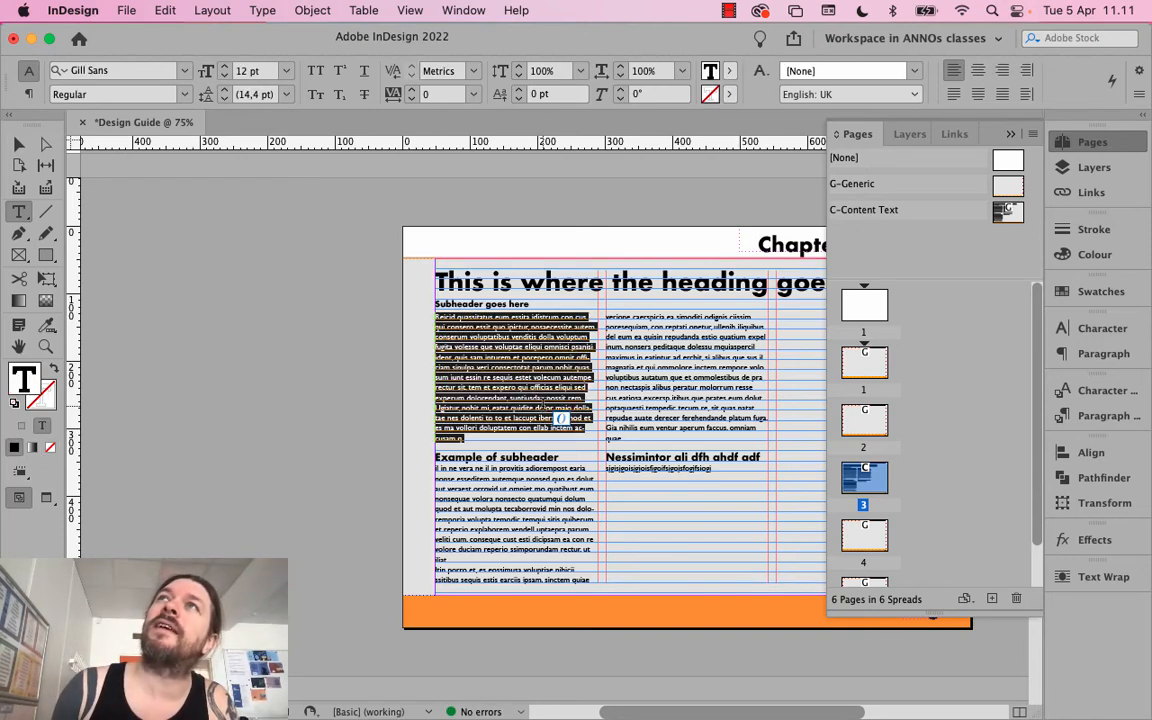
pyautogui.press('super+a')
pyautogui.press('BackSpace')
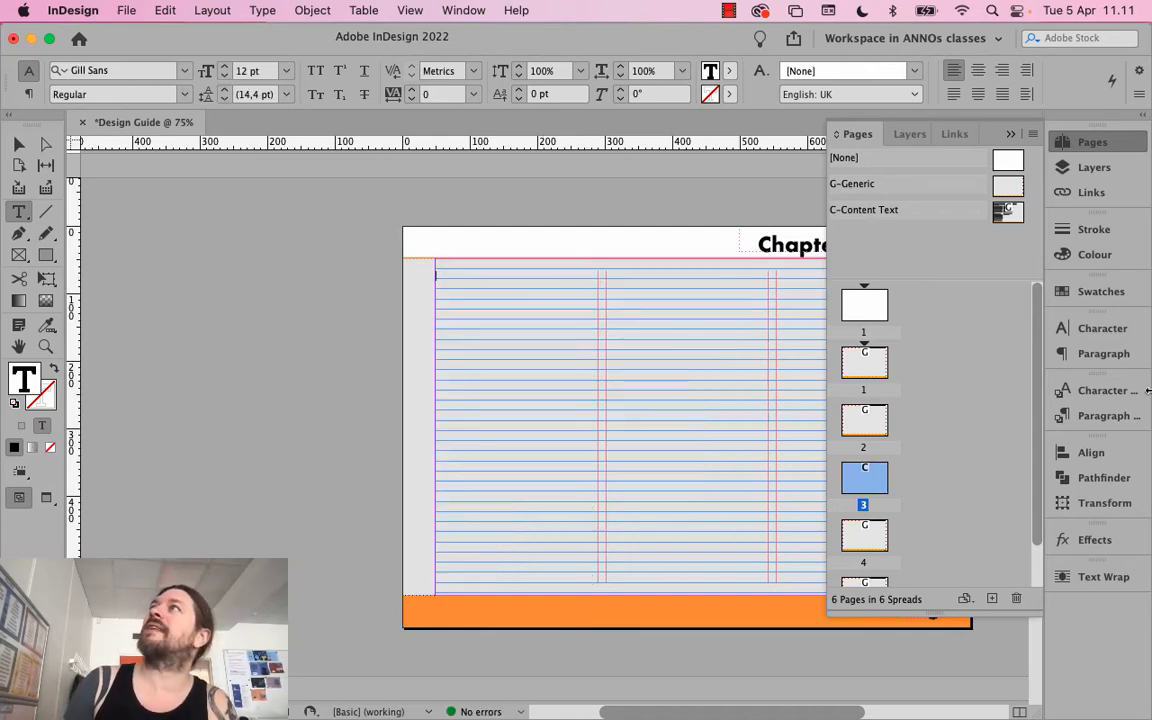
# Enter the heading "djdfjafjdjafjadjfadjfdaf" in the empty frame with the "Header (span collumns)" style and start a new paragraph after it
pyautogui.click(1080, 418)
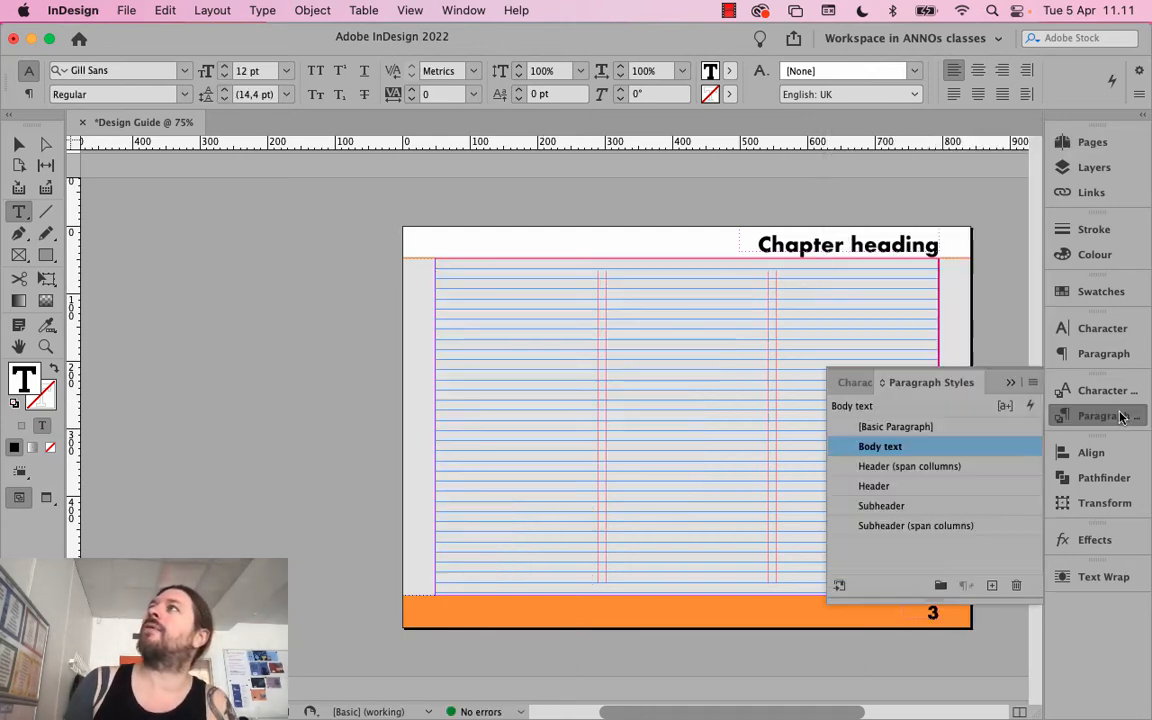
pyautogui.click(968, 467)
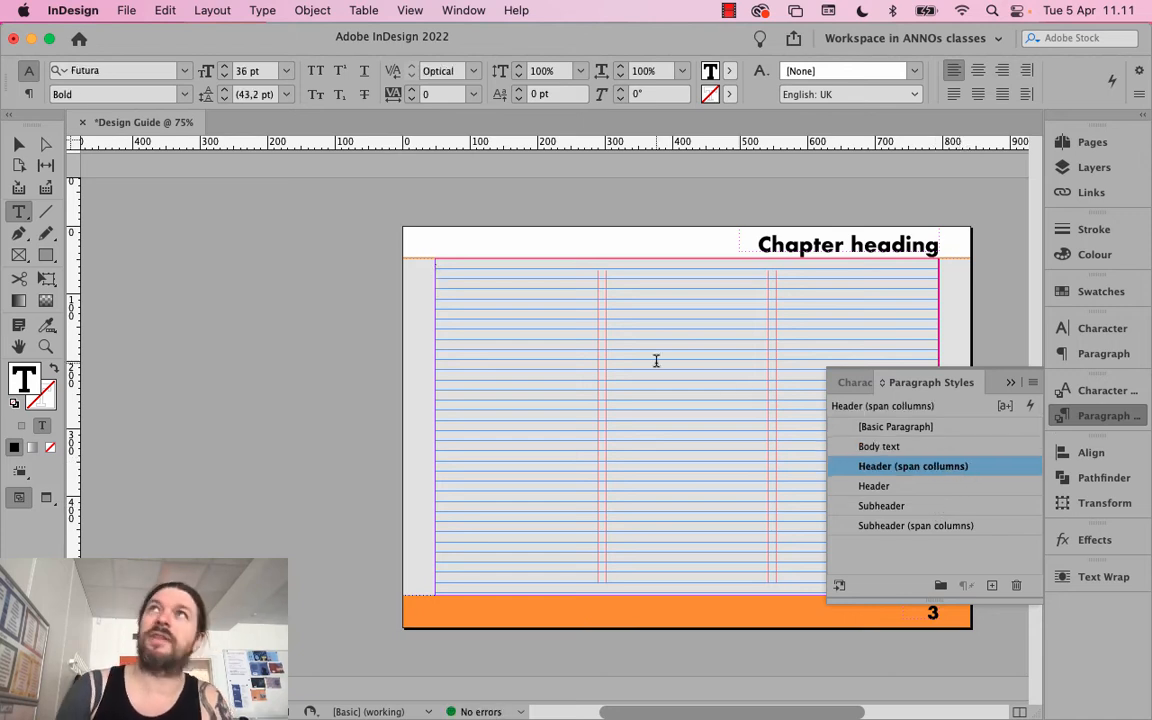
pyautogui.write('djdfjafjdjafj')
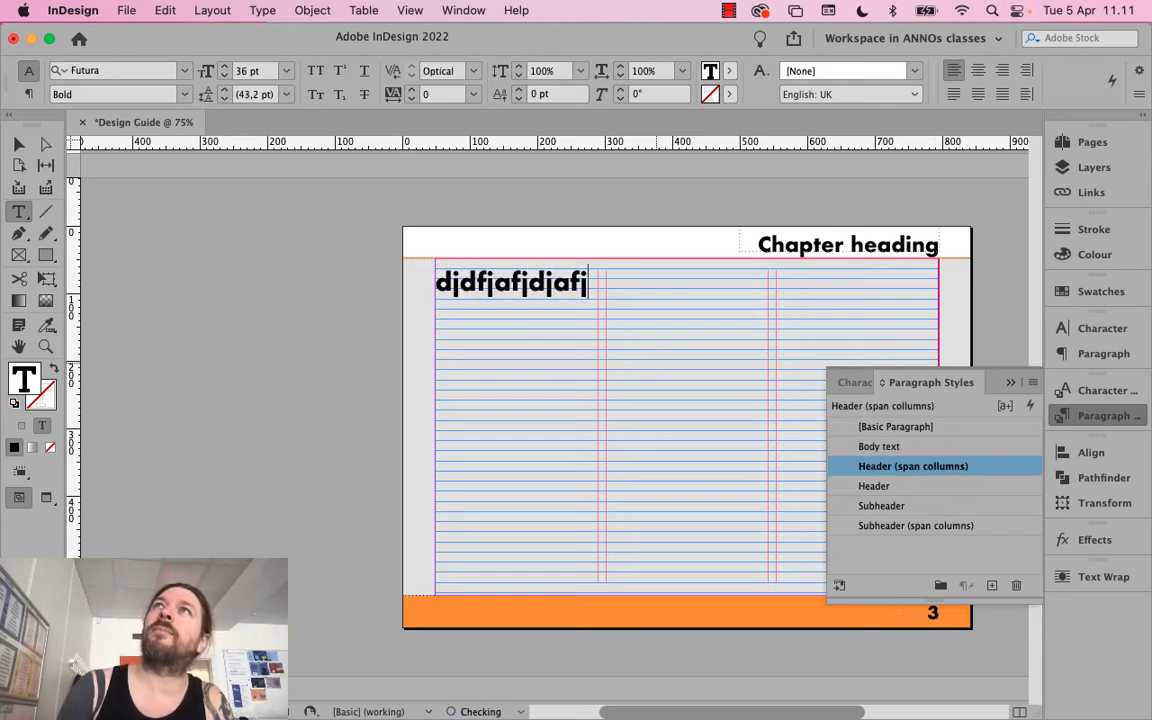
pyautogui.write('adjfadjfdaf')
pyautogui.press('Return')
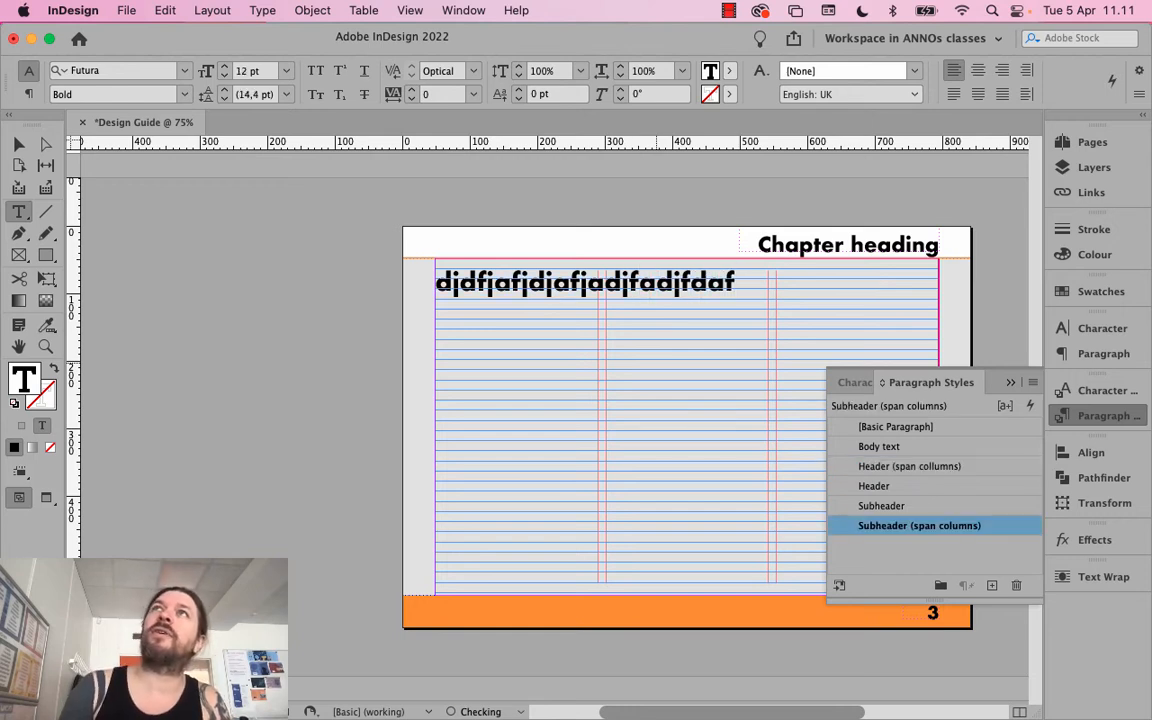
# Try out the spanning subheader and body text styles with dummy lines on page 3, and clear all text in the frame
pyautogui.write('dja')
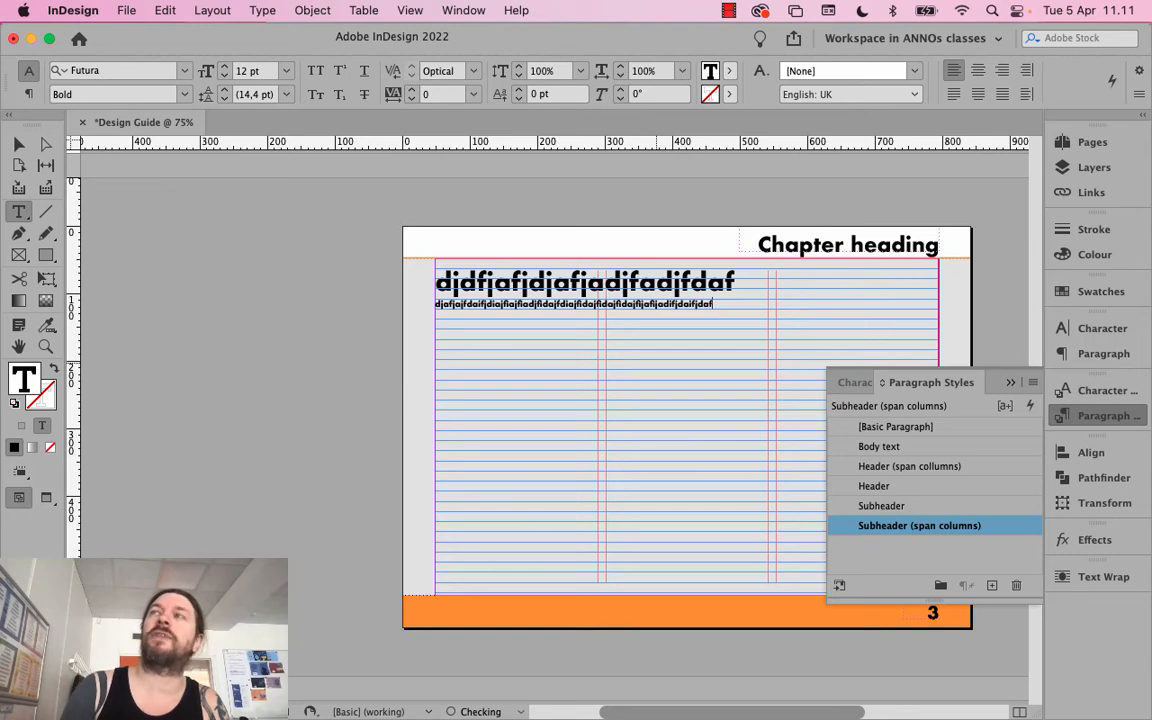
pyautogui.press('Return')
pyautogui.write('da')
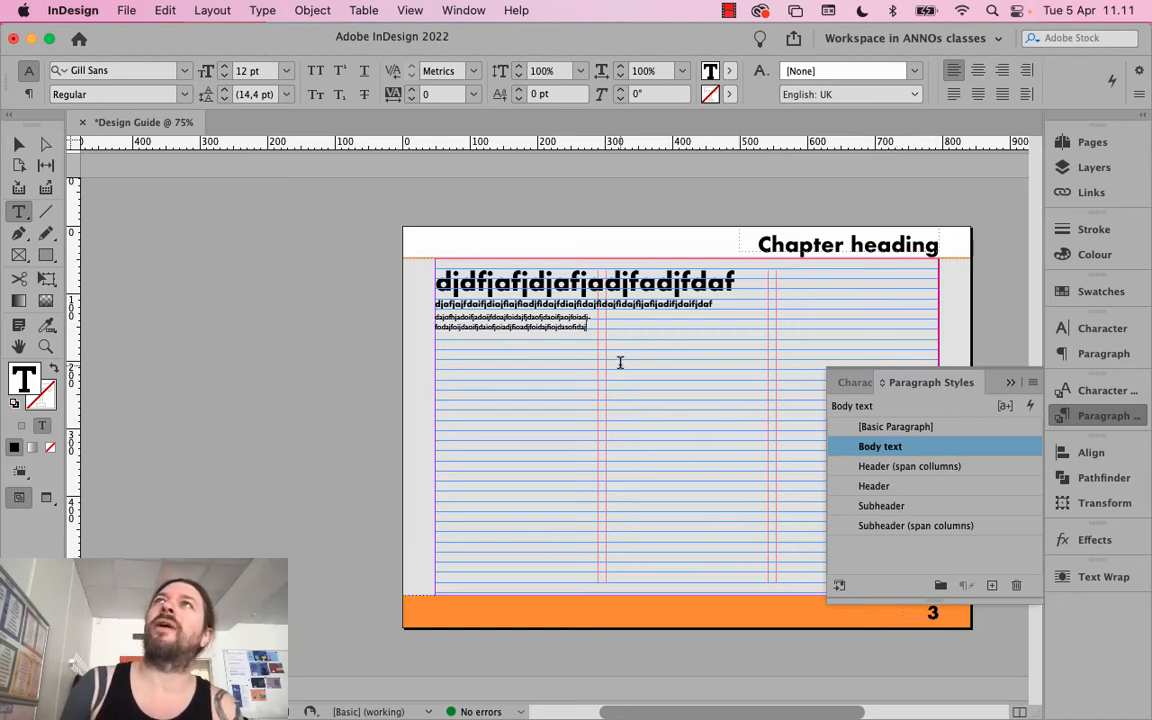
pyautogui.press('super+a')
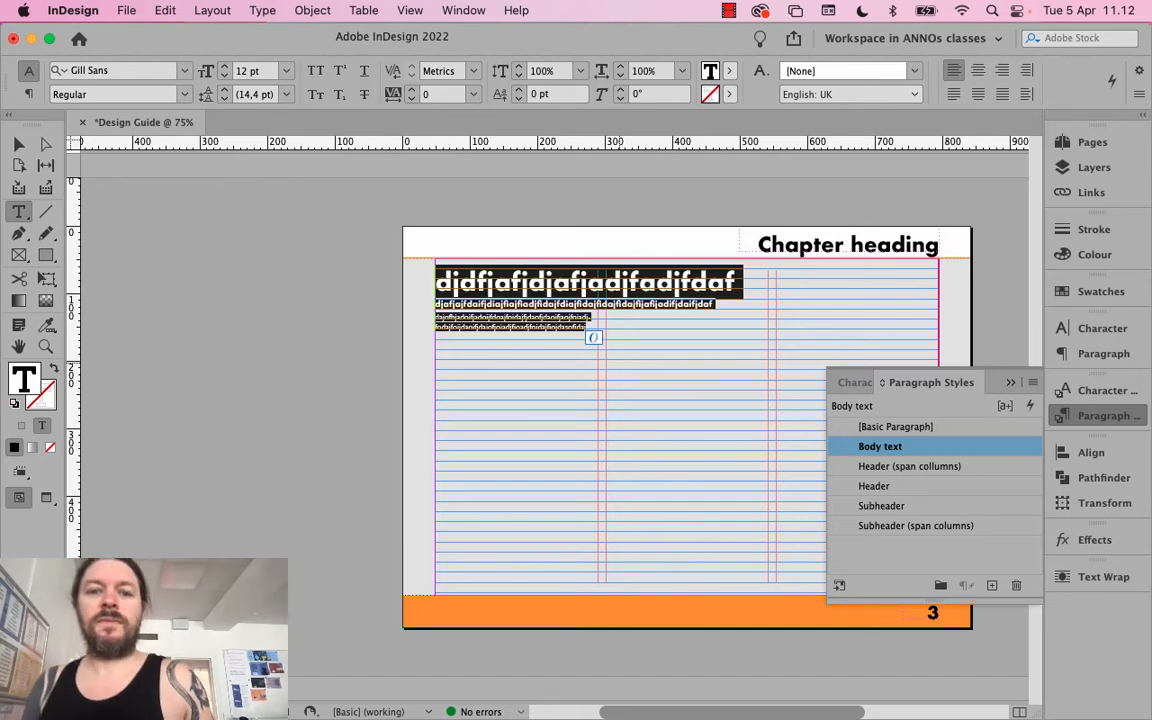
pyautogui.press('BackSpace')
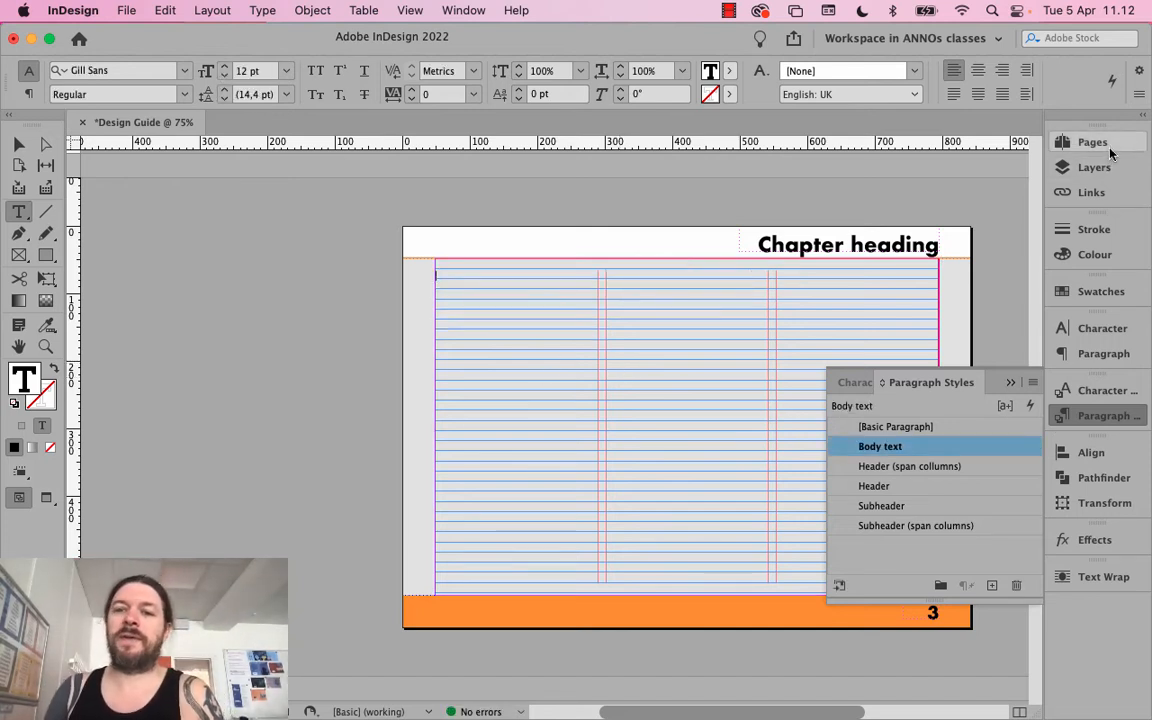
# Delete page 3 from the document
pyautogui.click(1092, 143)
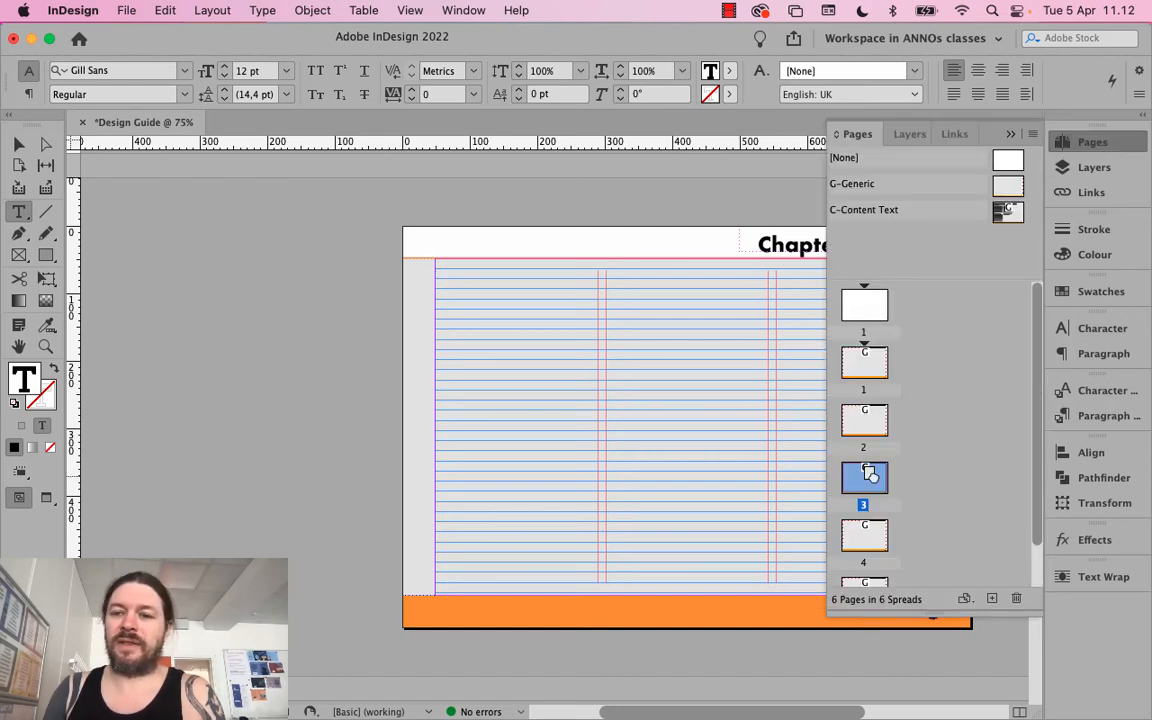
pyautogui.click(1018, 598)
pyautogui.click(765, 410)
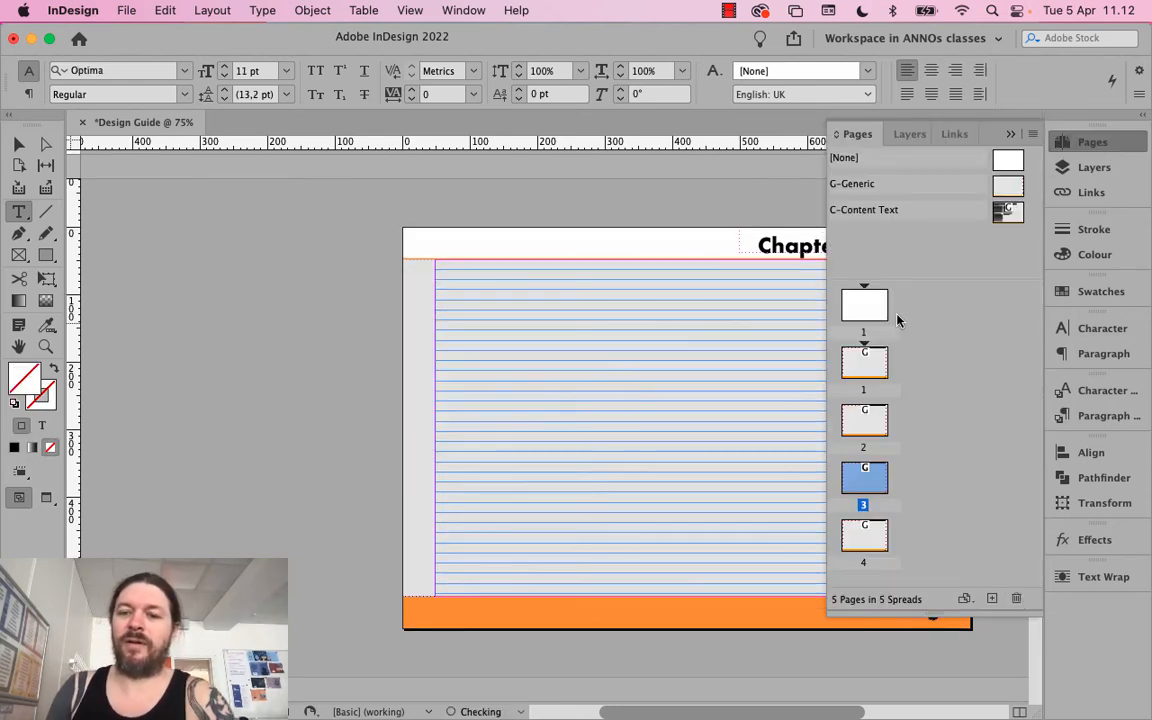
# On the C-Content Text parent page, delete all placeholder text in the second column, including its subheader
pyautogui.click(875, 356)
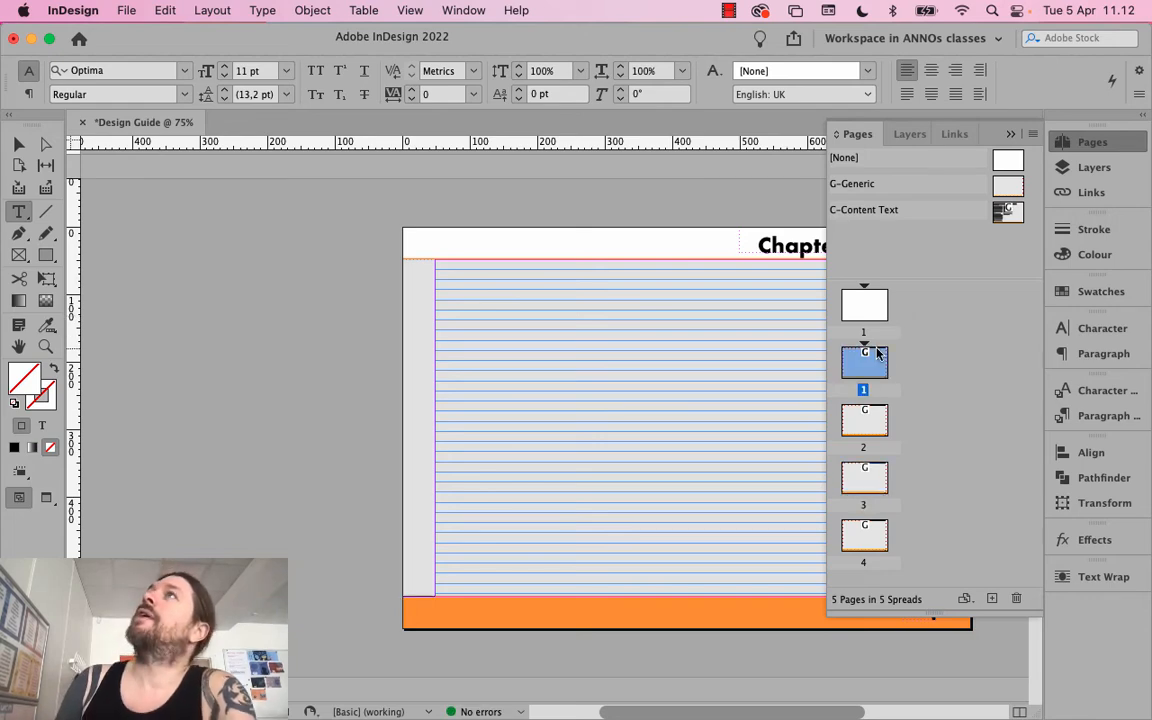
pyautogui.doubleClick(1009, 212)
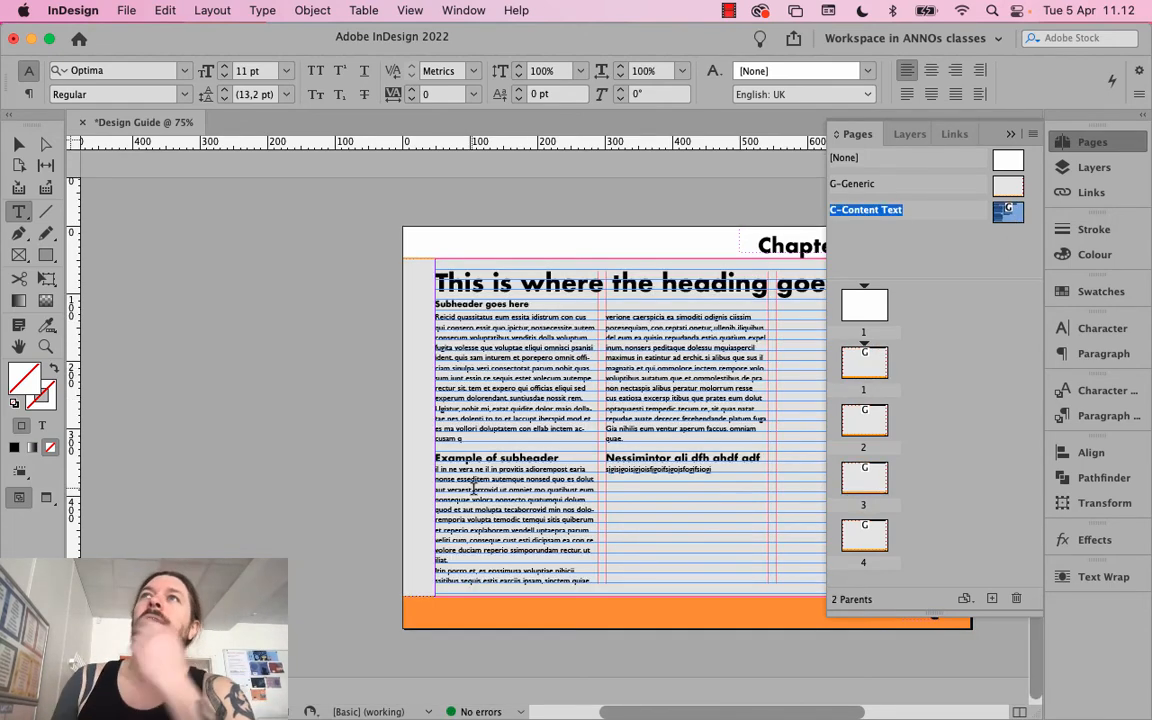
pyautogui.moveTo(733, 465); pyautogui.dragTo(610, 316)
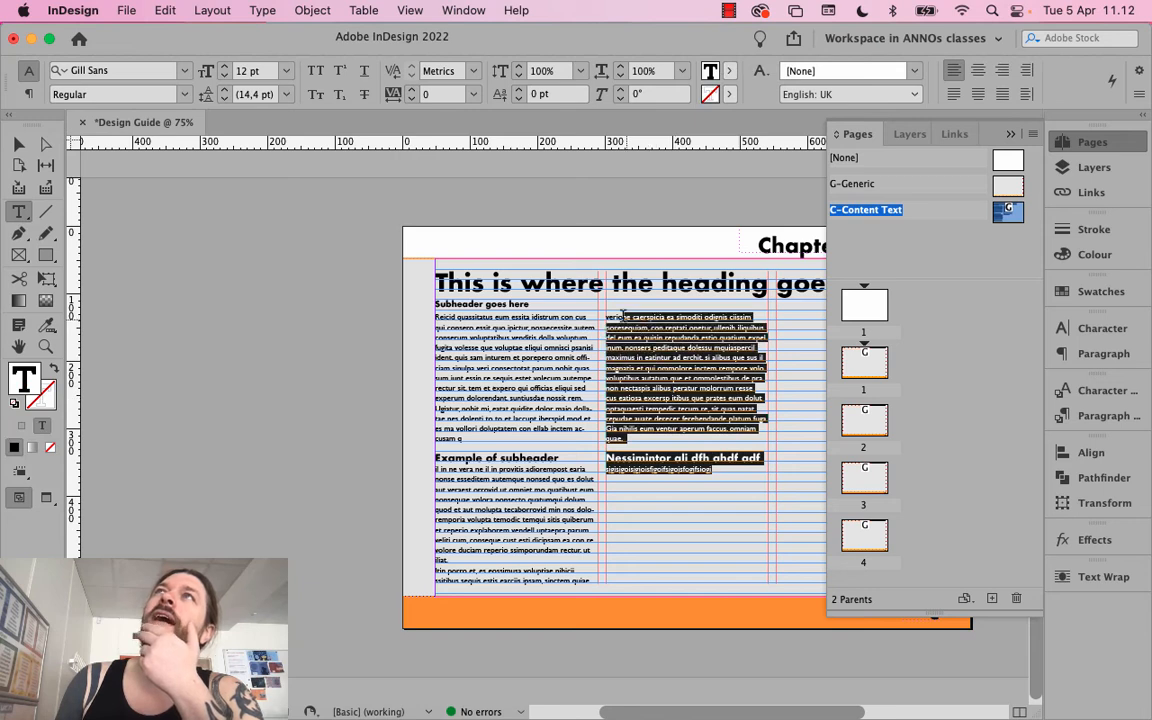
pyautogui.press('BackSpace')
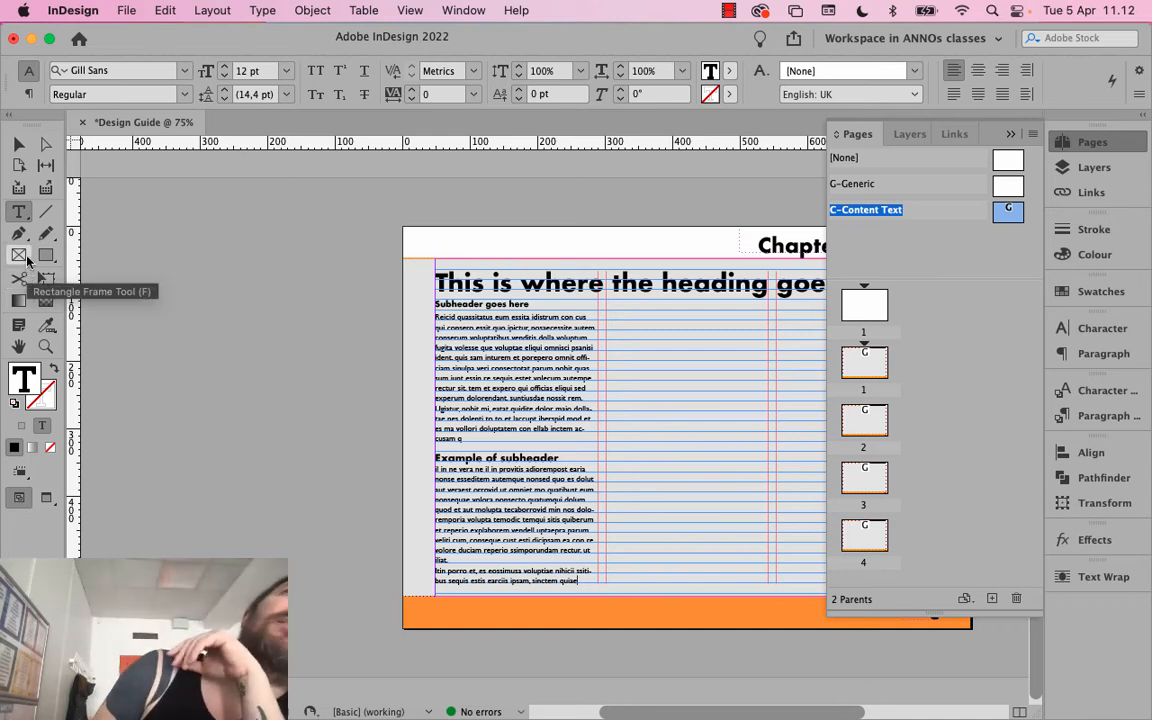
# Draw a 241 × 165 px rectangle frame across the second column below the heading, and move it to the Graphic layer
pyautogui.click(24, 256)
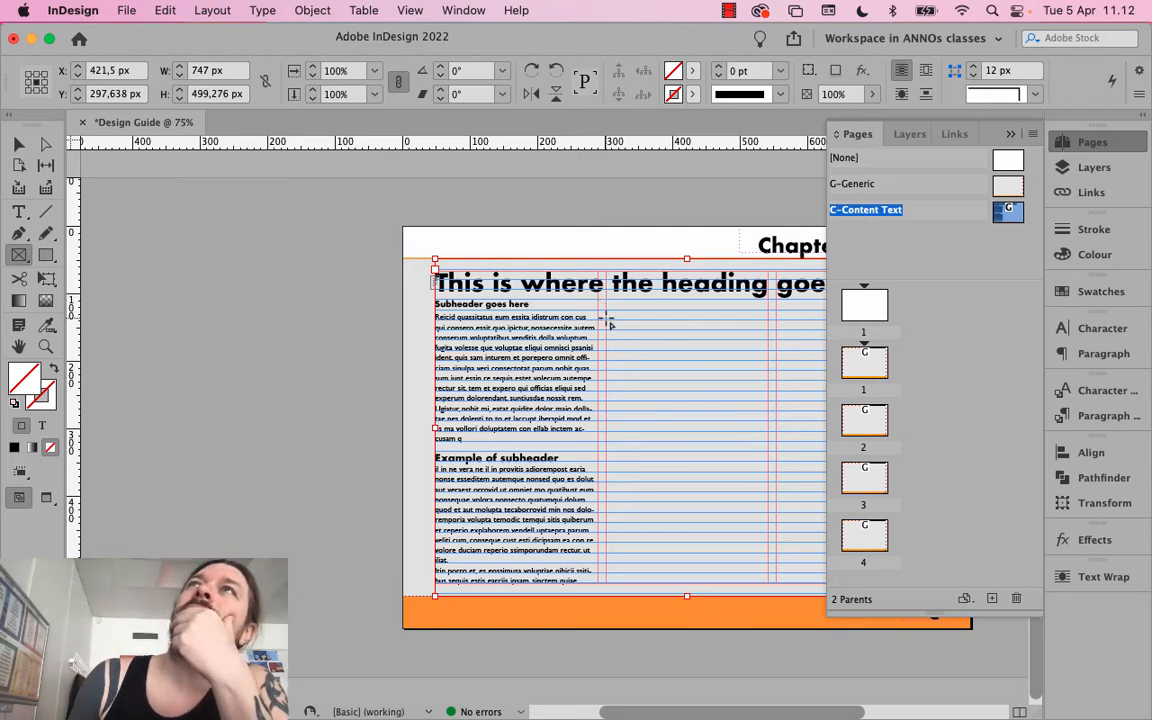
pyautogui.moveTo(604, 312)
pyautogui.mouseDown()
pyautogui.moveTo(652, 326)
pyautogui.moveTo(776, 444)
pyautogui.moveTo(768, 421)
pyautogui.mouseUp()
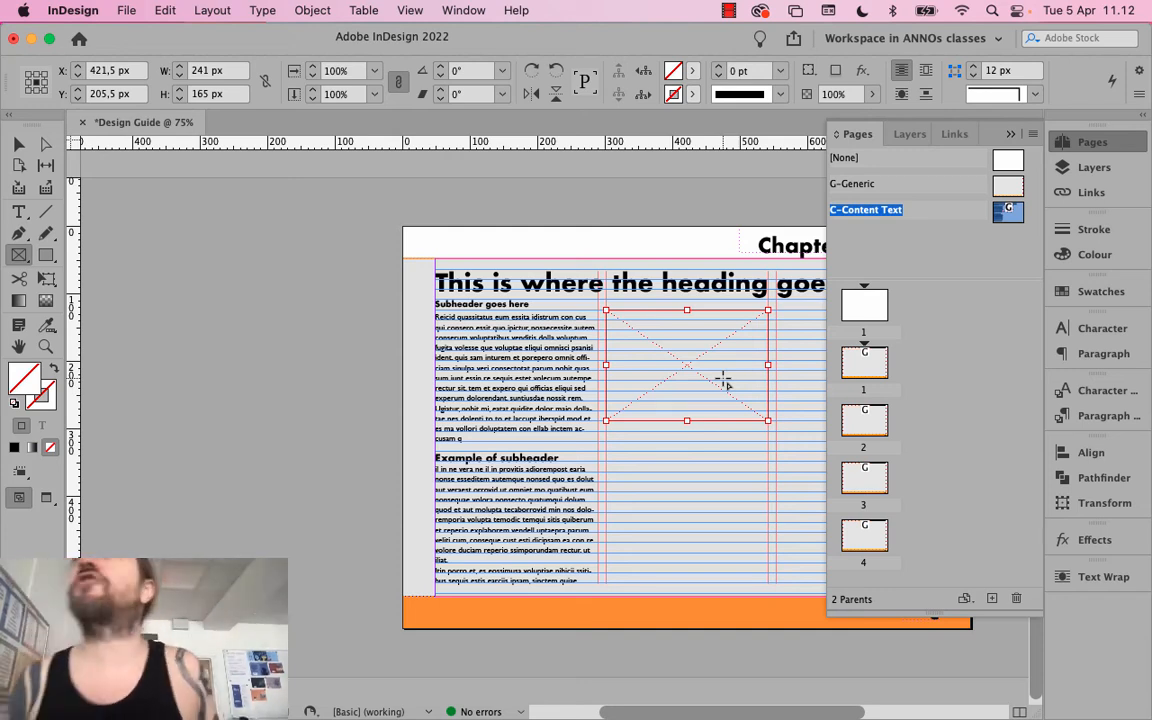
pyautogui.click(1098, 168)
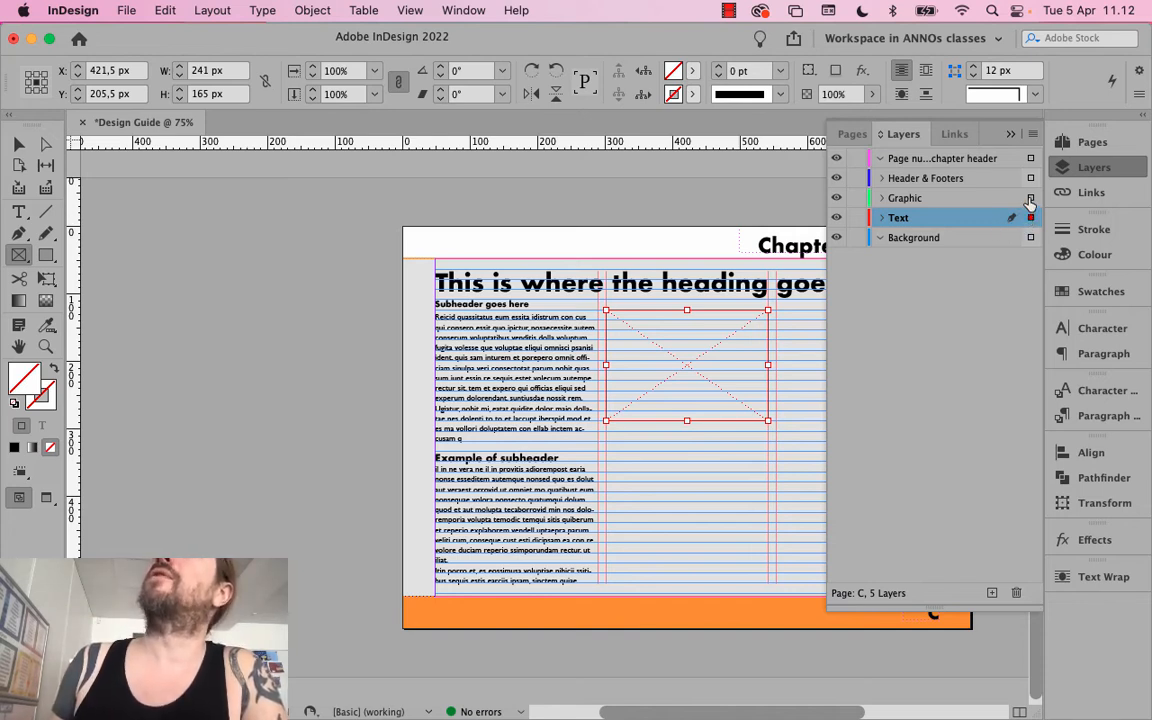
pyautogui.moveTo(1030, 203); pyautogui.dragTo(1030, 199)
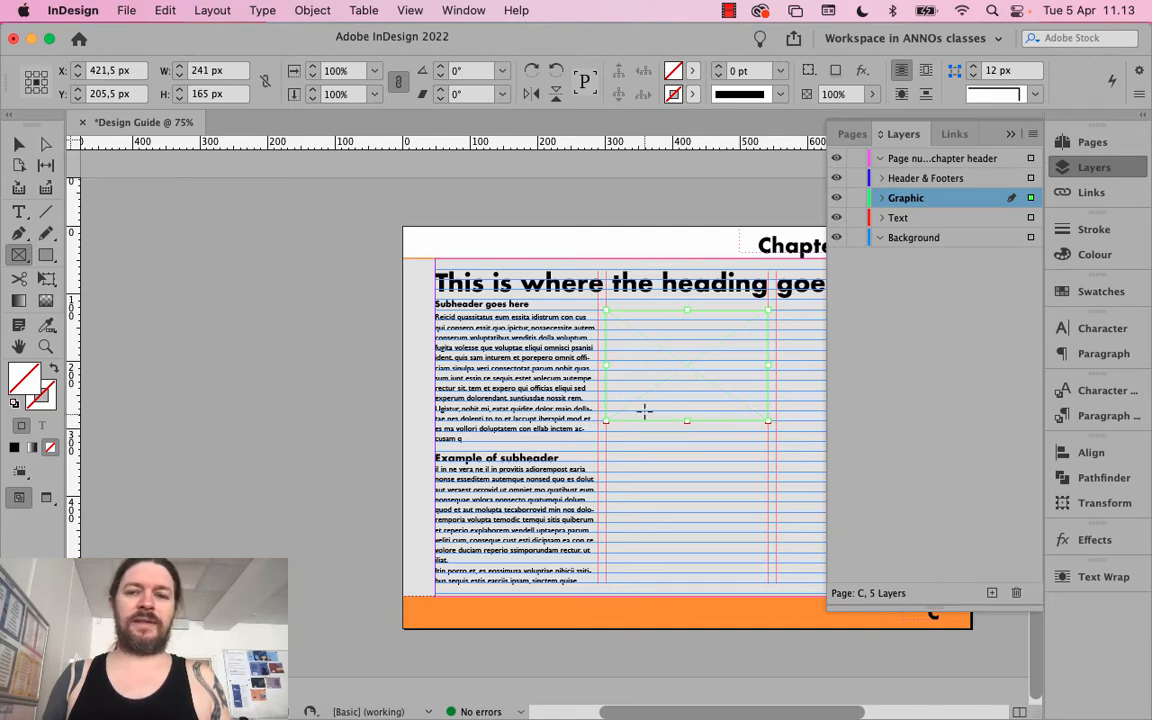
# Add dummy text at the end of the first column's body text so that it runs on into the second column
pyautogui.hscroll(5, 511, 379)
pyautogui.hscroll(5, 511, 379)
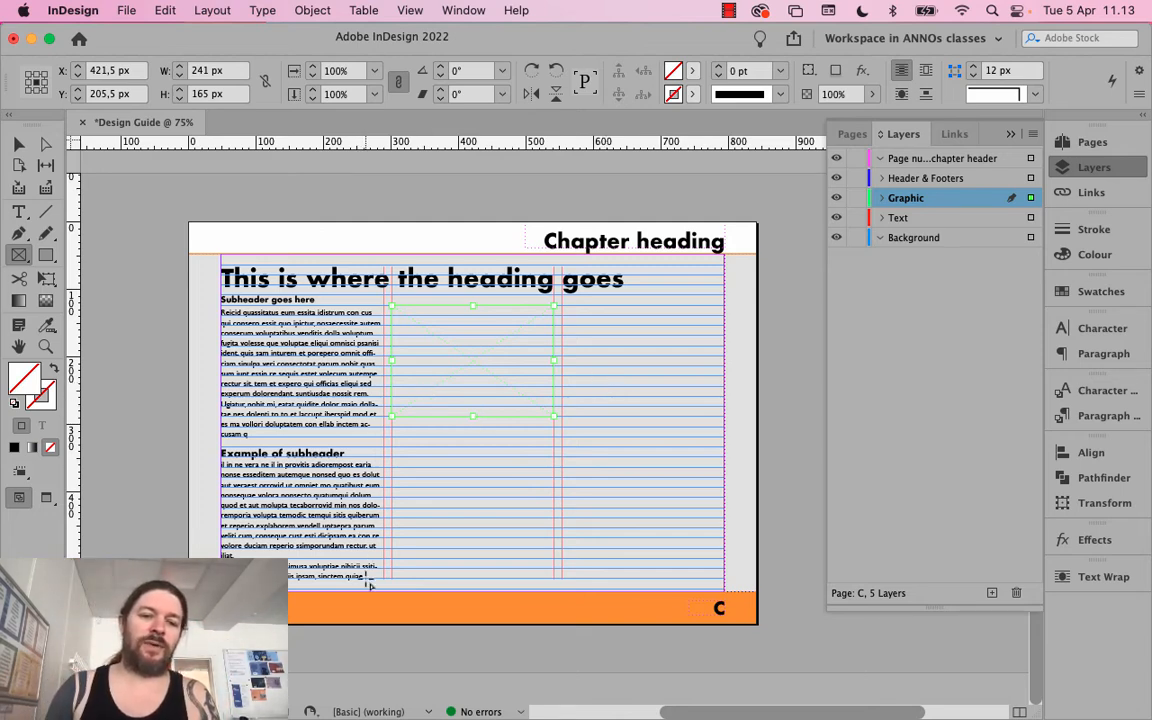
pyautogui.click(19, 211)
pyautogui.click(365, 575)
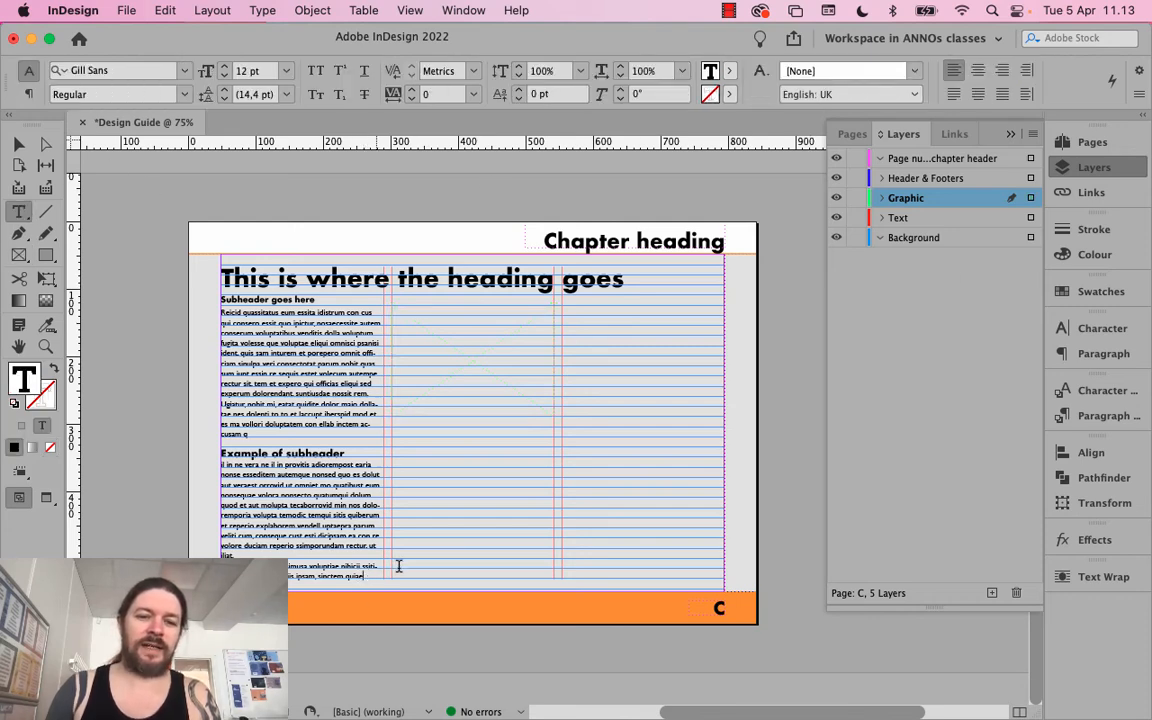
pyautogui.write('dafdadfadf adf dafdaf adf adf daf adsfadf da fdaf adf')
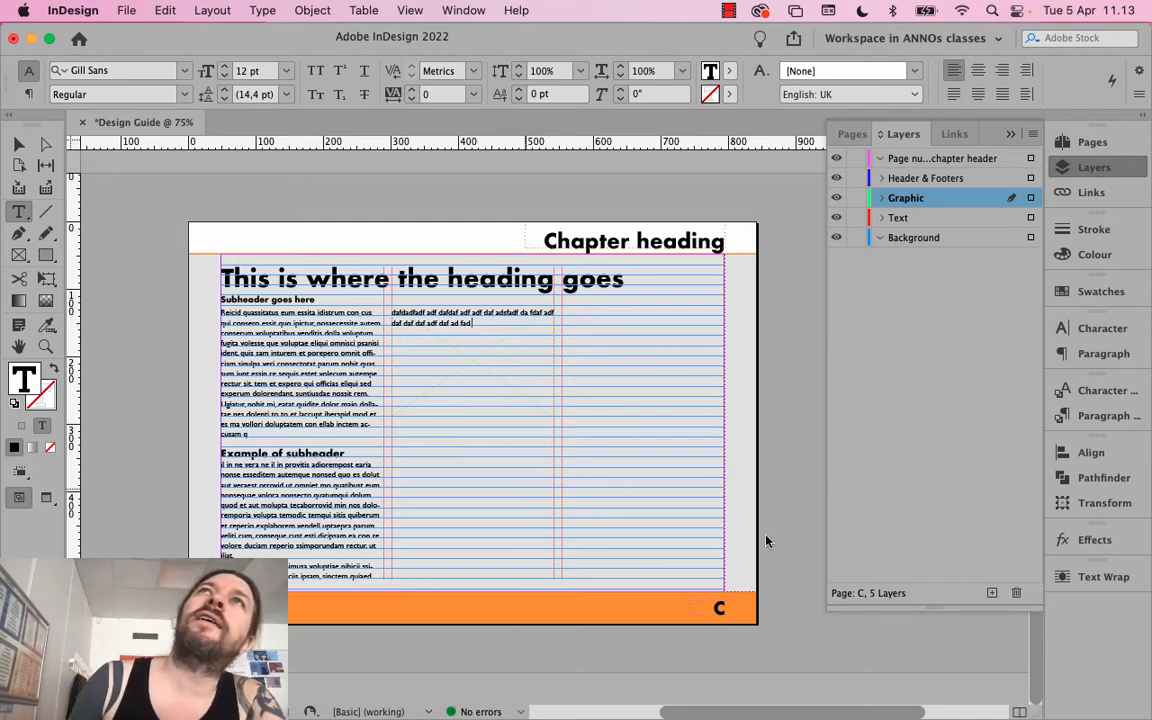
# Fill the graphic frame in the second column with RGB Cyan, and reset its fill to None
pyautogui.click(18, 144)
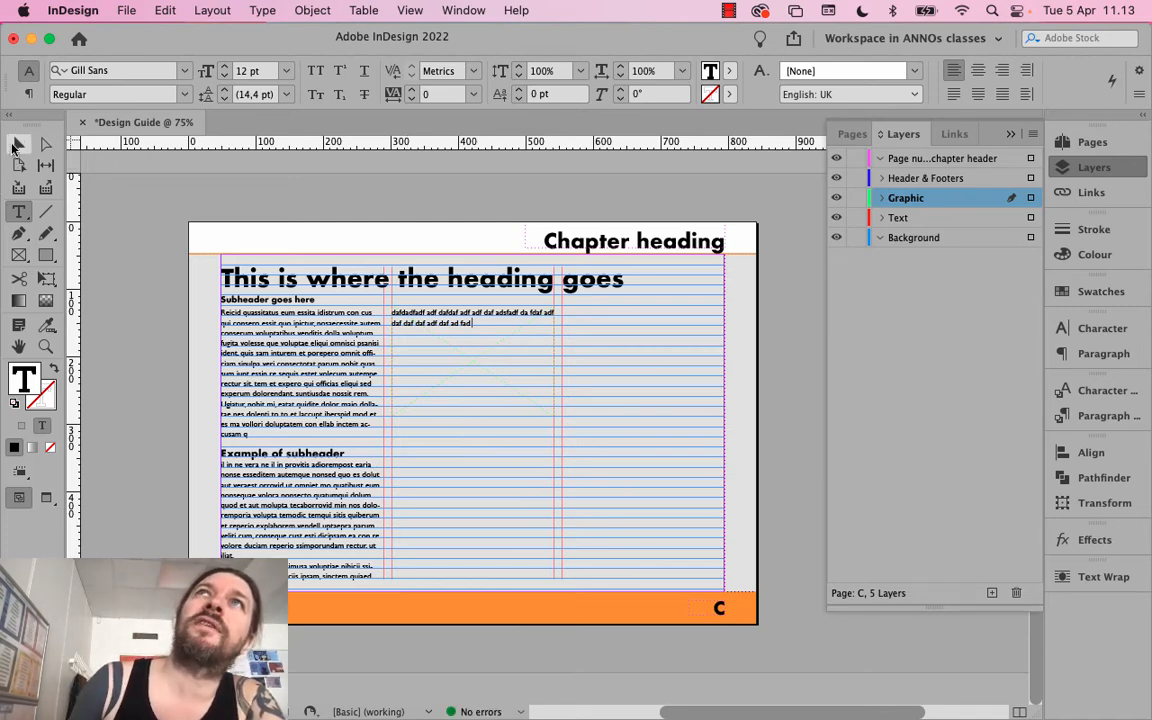
pyautogui.click(488, 345)
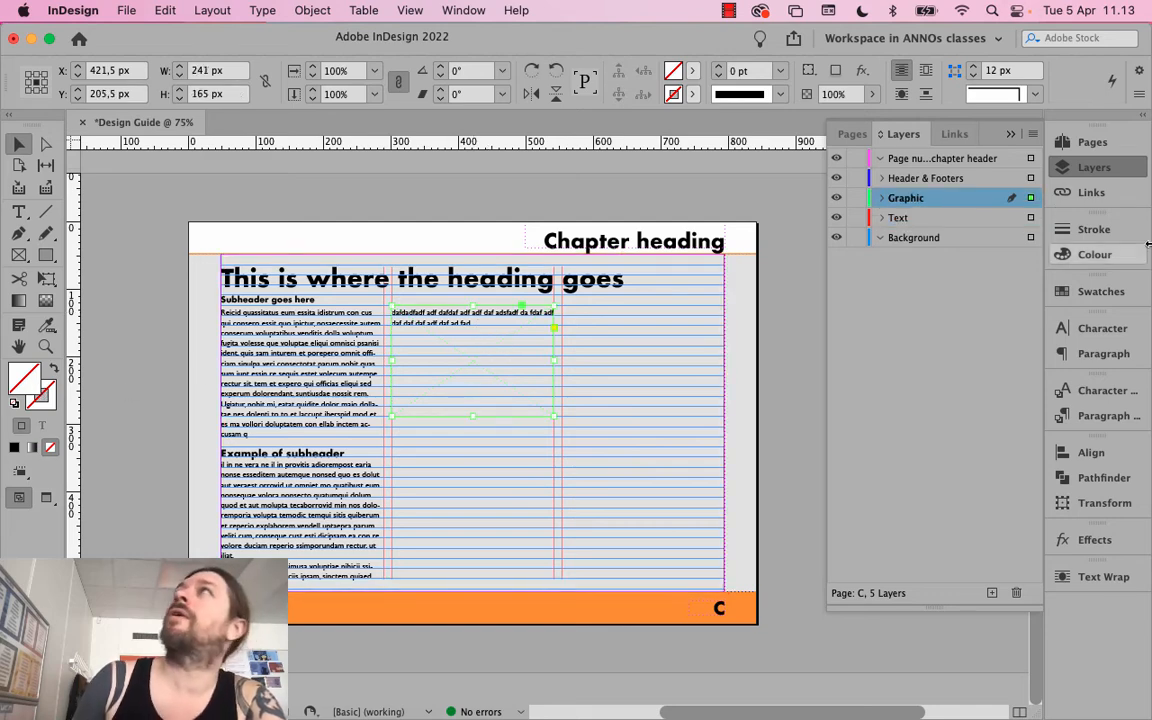
pyautogui.click(1101, 291)
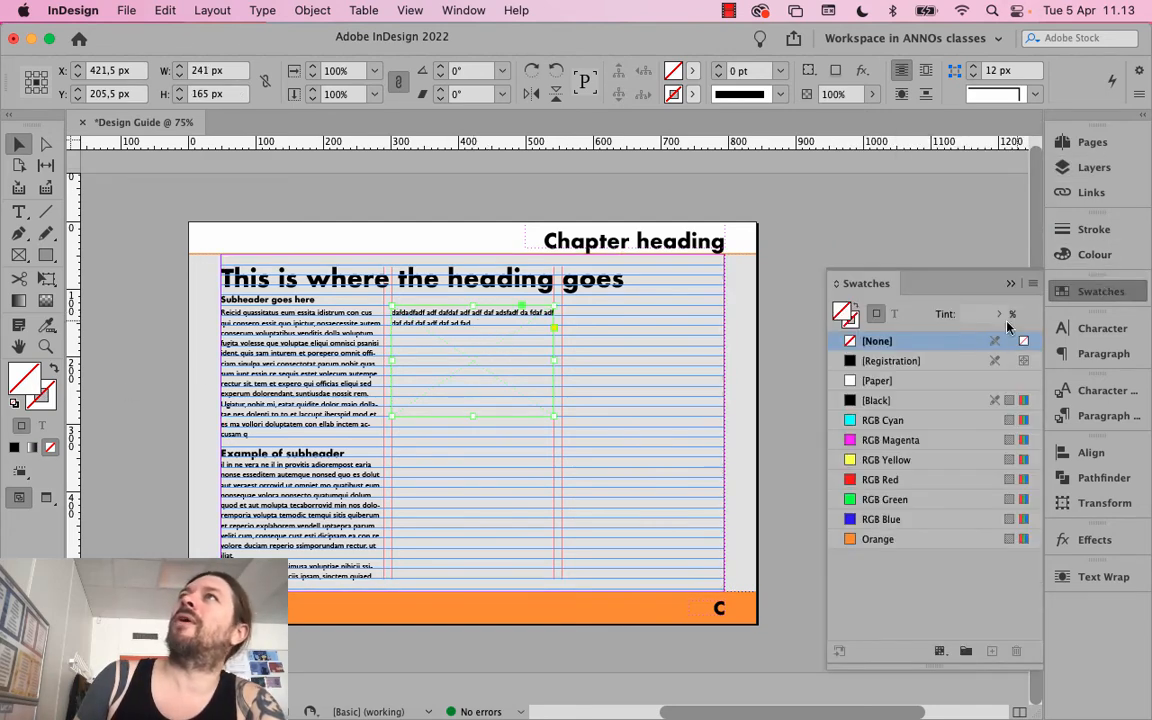
pyautogui.click(888, 421)
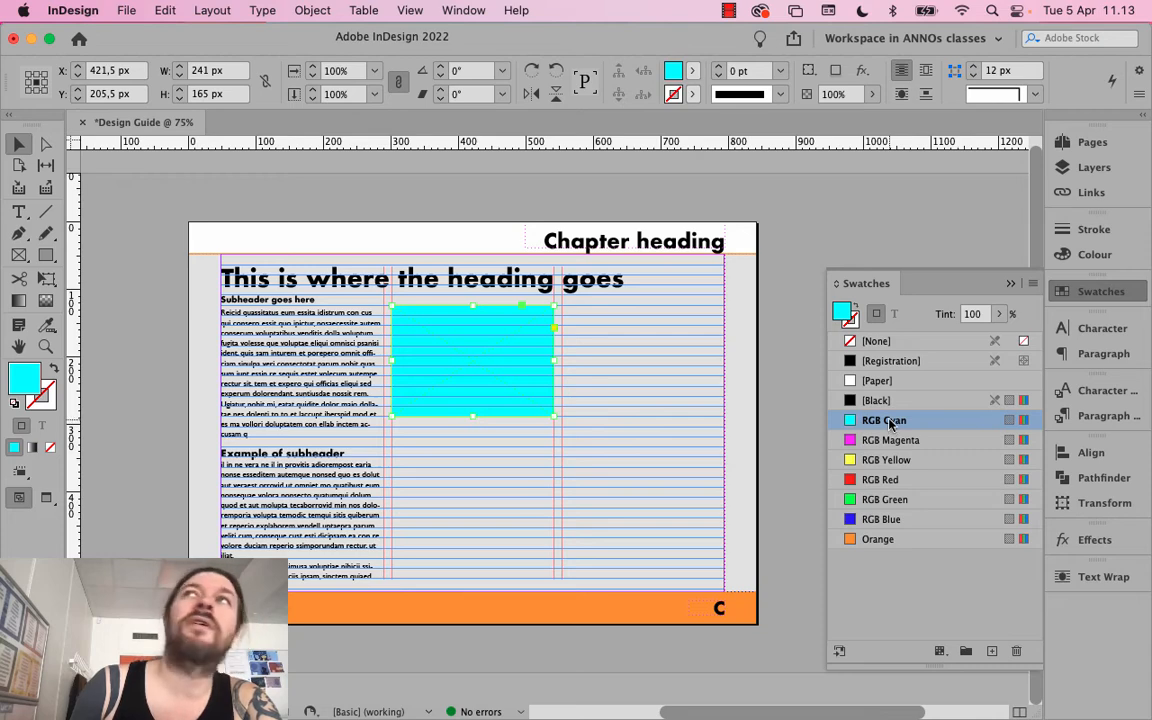
pyautogui.click(912, 342)
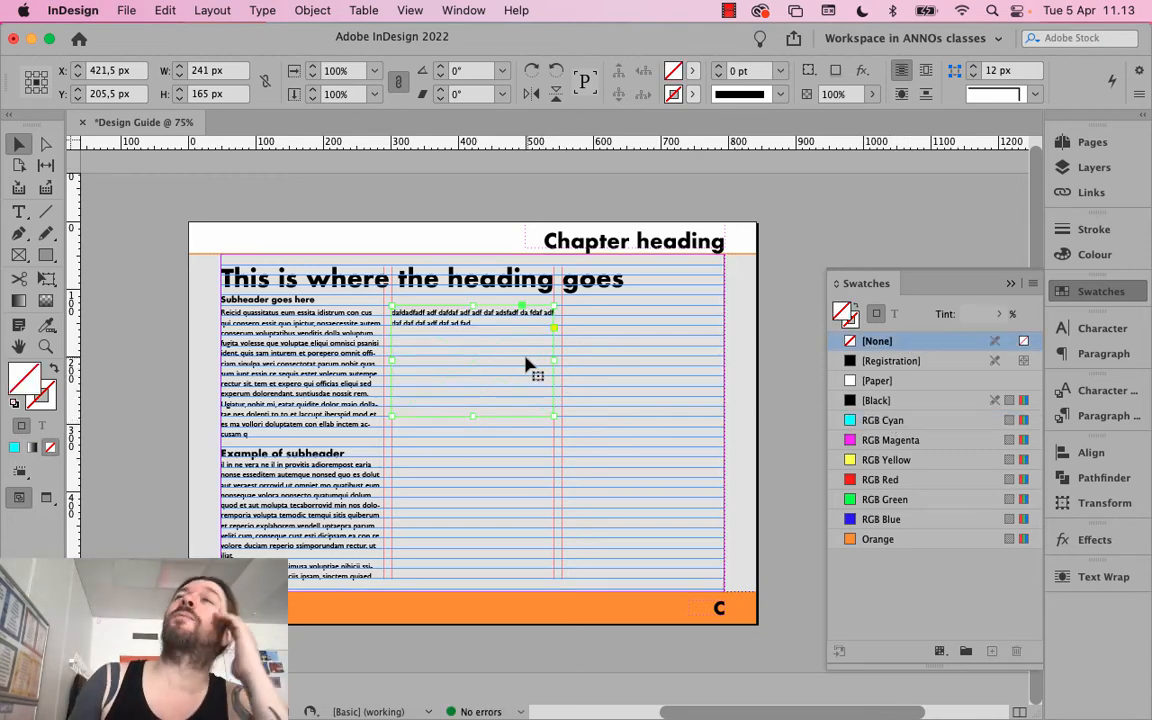
# Make the text wrap around the graphic frame's bounding box
pyautogui.click(1100, 580)
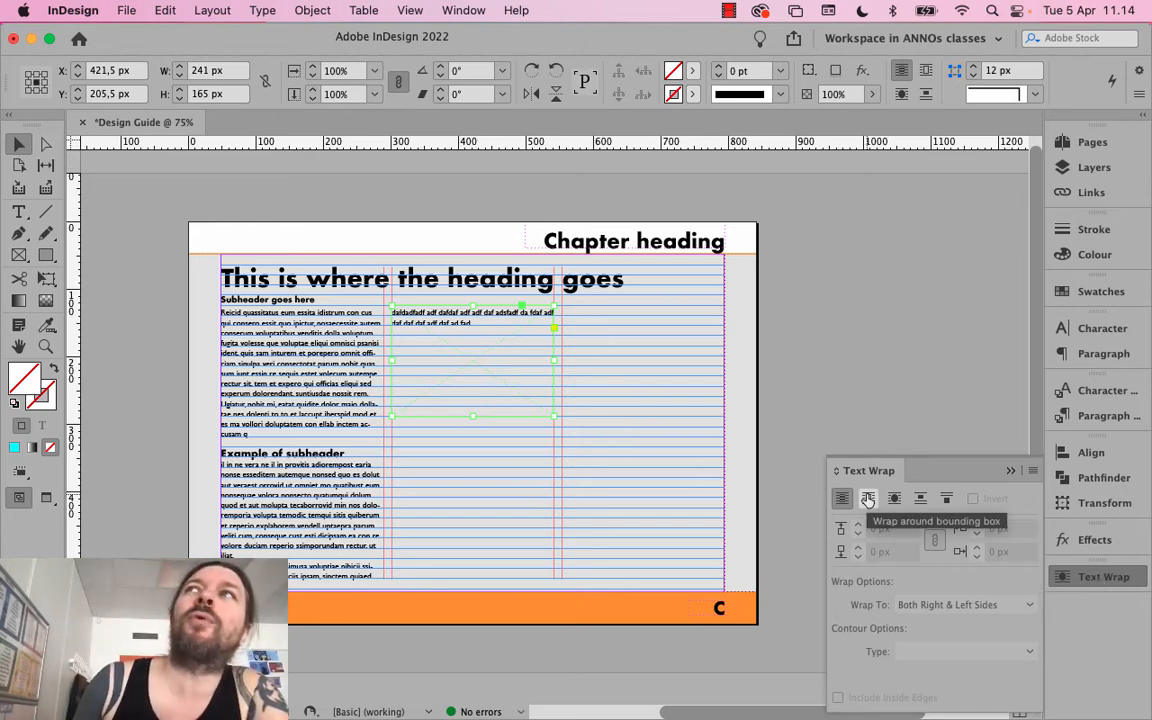
pyautogui.click(868, 499)
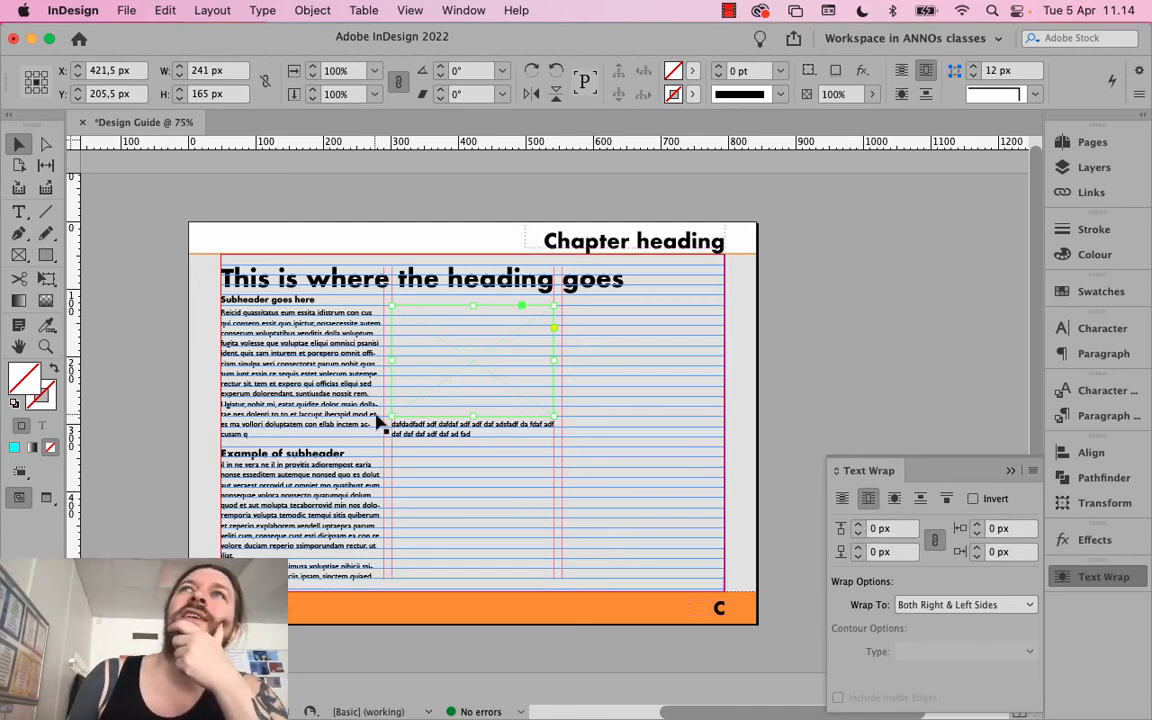
# Try a uniform text wrap offset of 8 px around the graphic frame, and return all offsets to 0 px
pyautogui.click(858, 528)
pyautogui.click(858, 528)
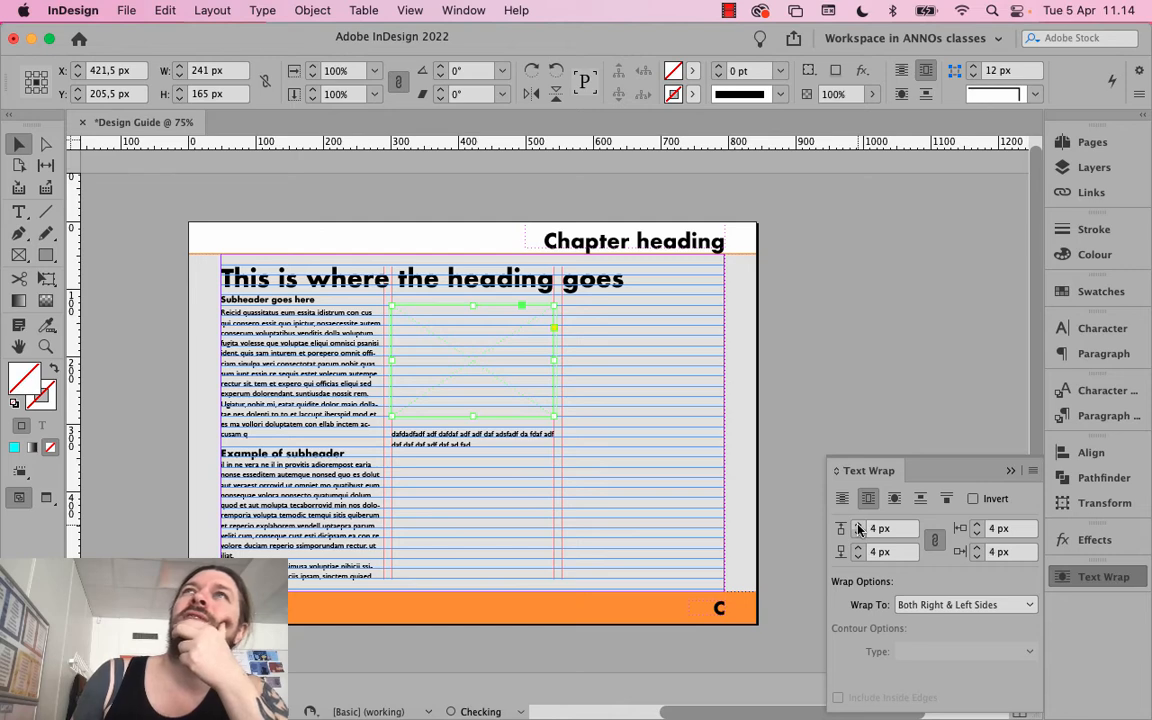
pyautogui.click(858, 528)
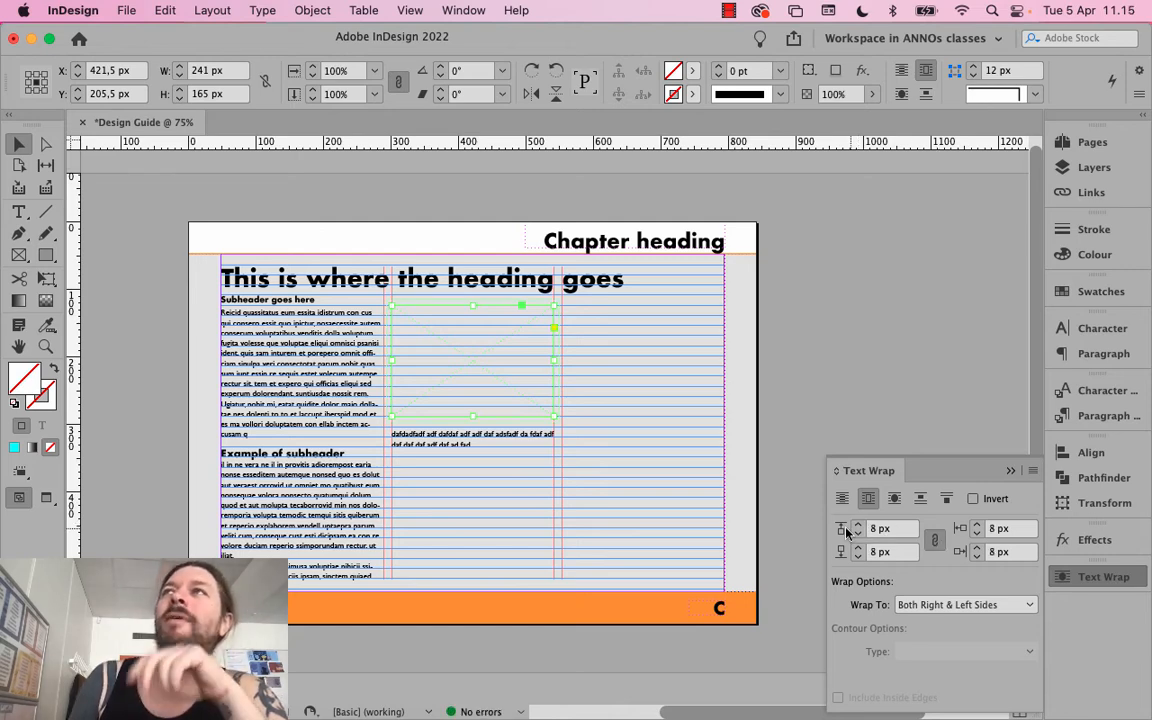
pyautogui.click(858, 535)
pyautogui.click(858, 535)
pyautogui.click(859, 536)
pyautogui.click(859, 536)
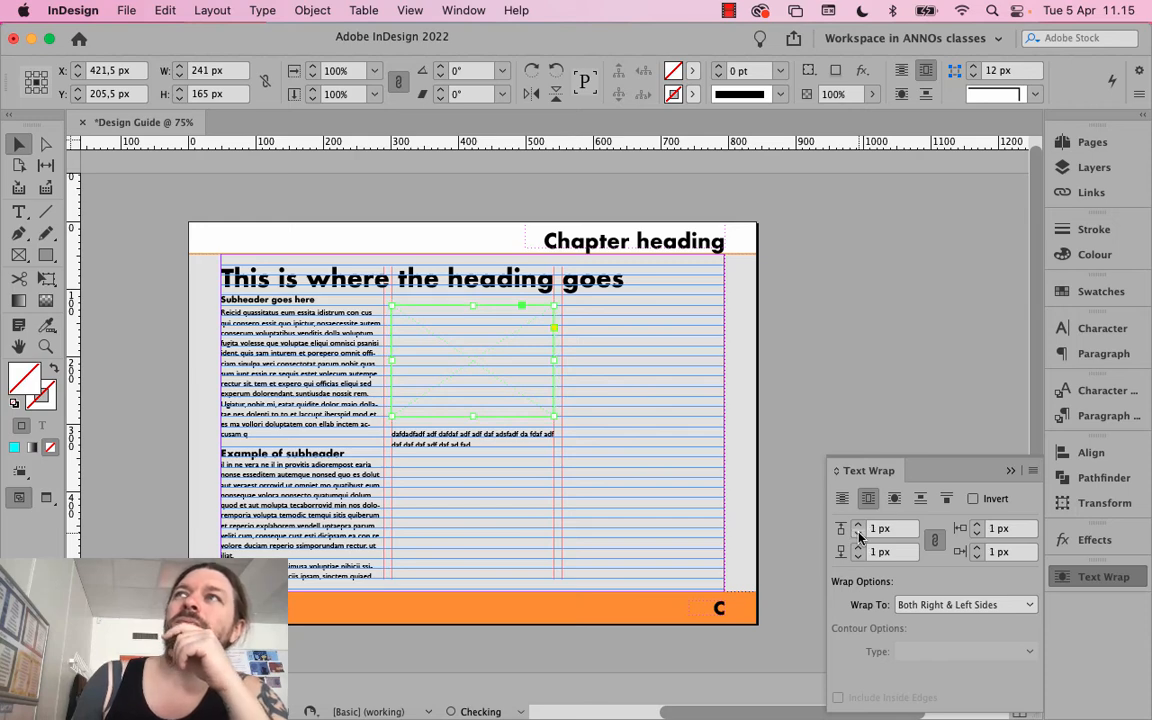
pyautogui.click(859, 536)
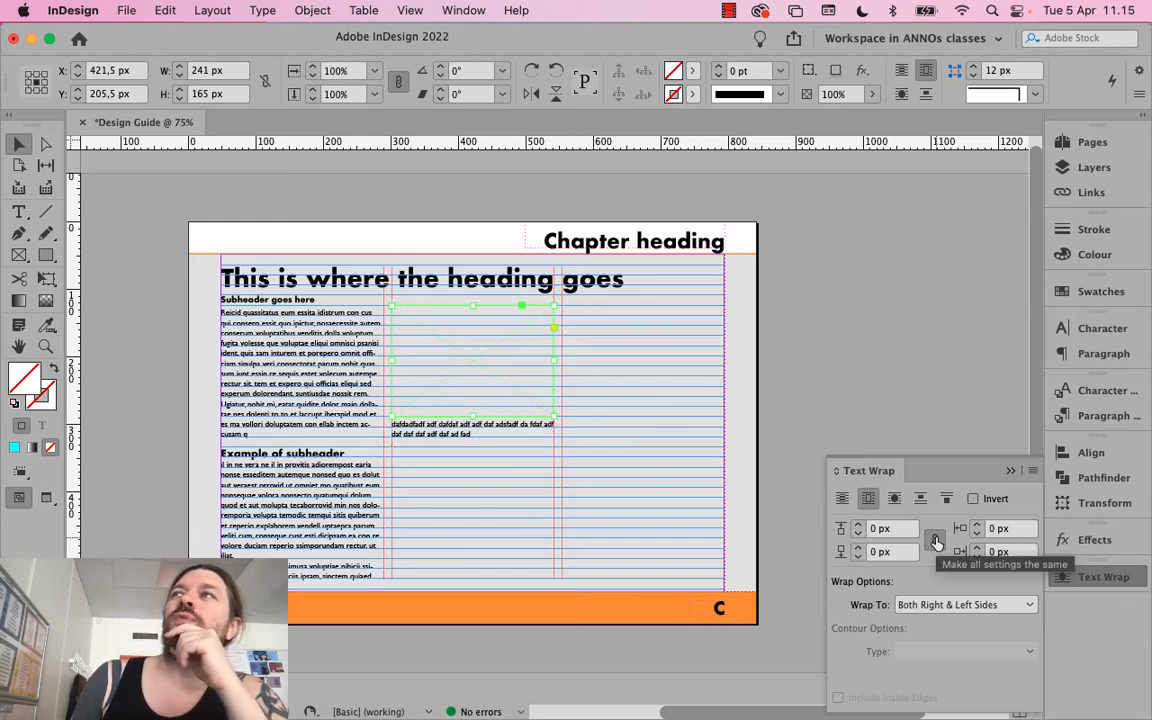
# Unlink the graphic frame's text wrap offsets, and set the top and bottom offsets to 9 px
pyautogui.click(936, 541)
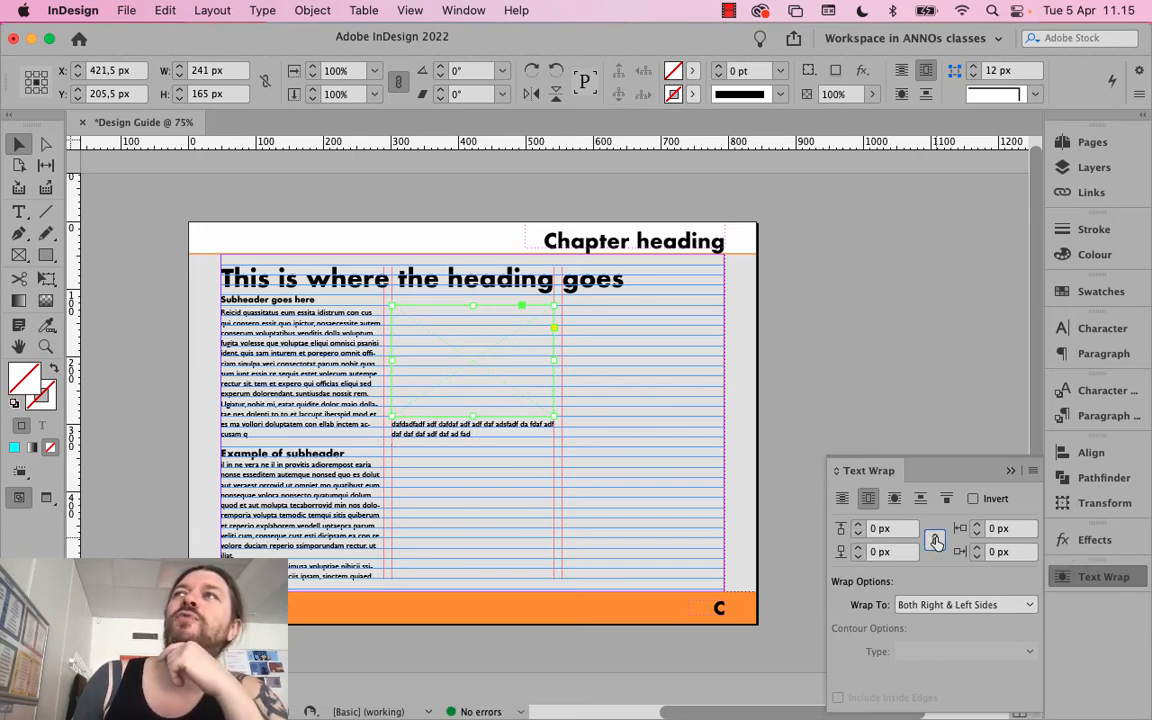
pyautogui.click(857, 525)
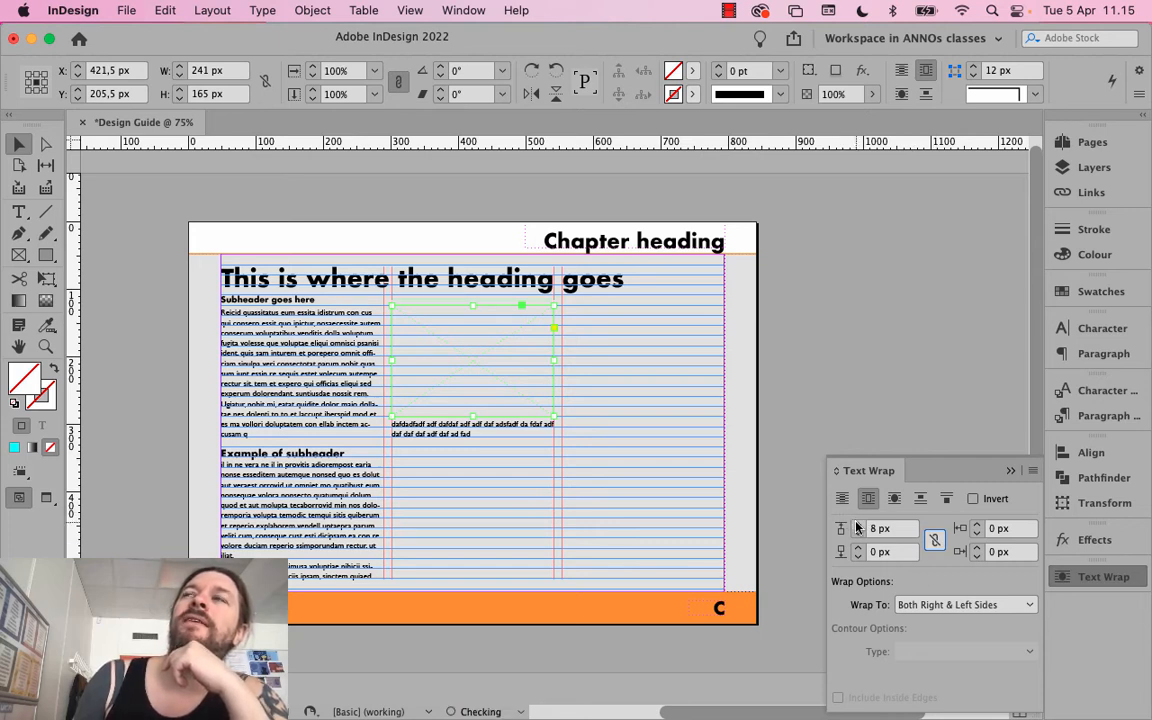
pyautogui.click(857, 525)
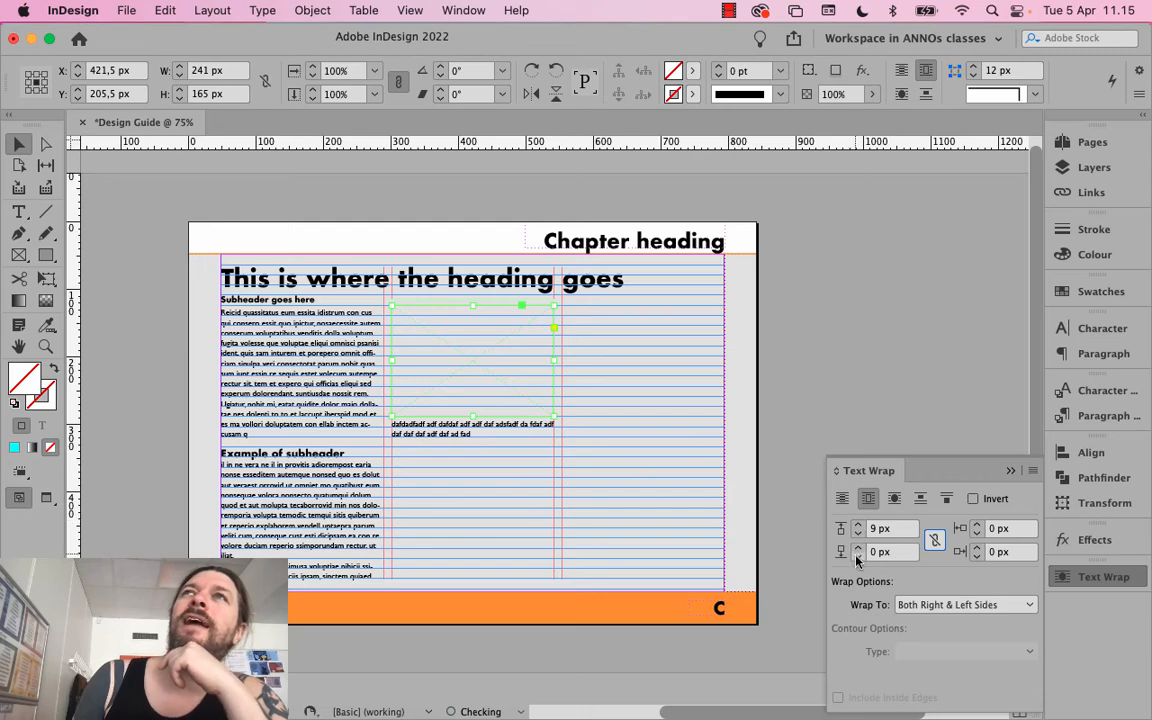
pyautogui.tripleClick(857, 548)
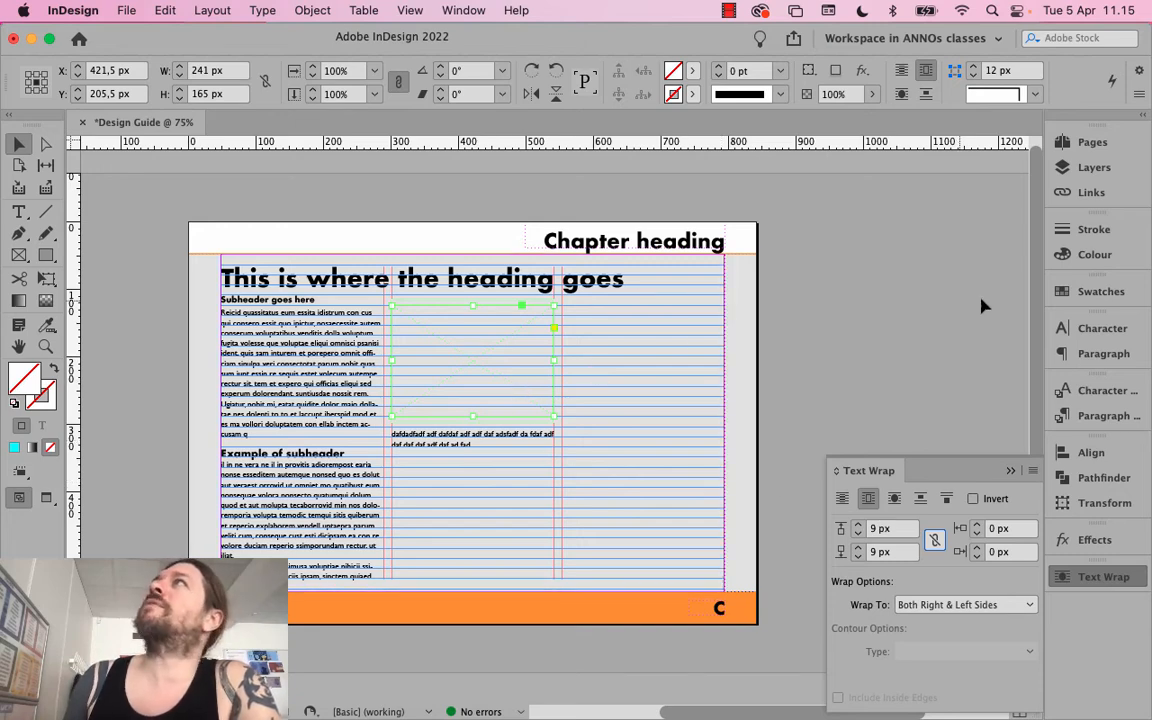
# Fill the graphic frame with Black at a 40% tint, and deselect it
pyautogui.click(1097, 291)
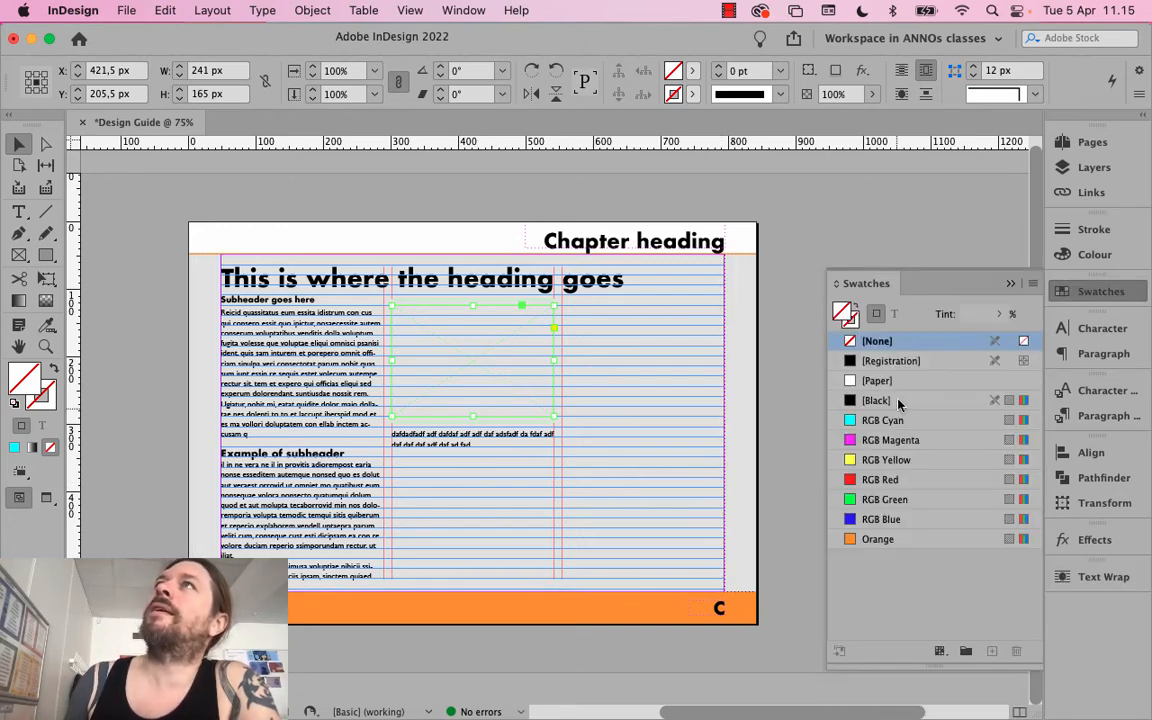
pyautogui.click(919, 404)
pyautogui.click(998, 314)
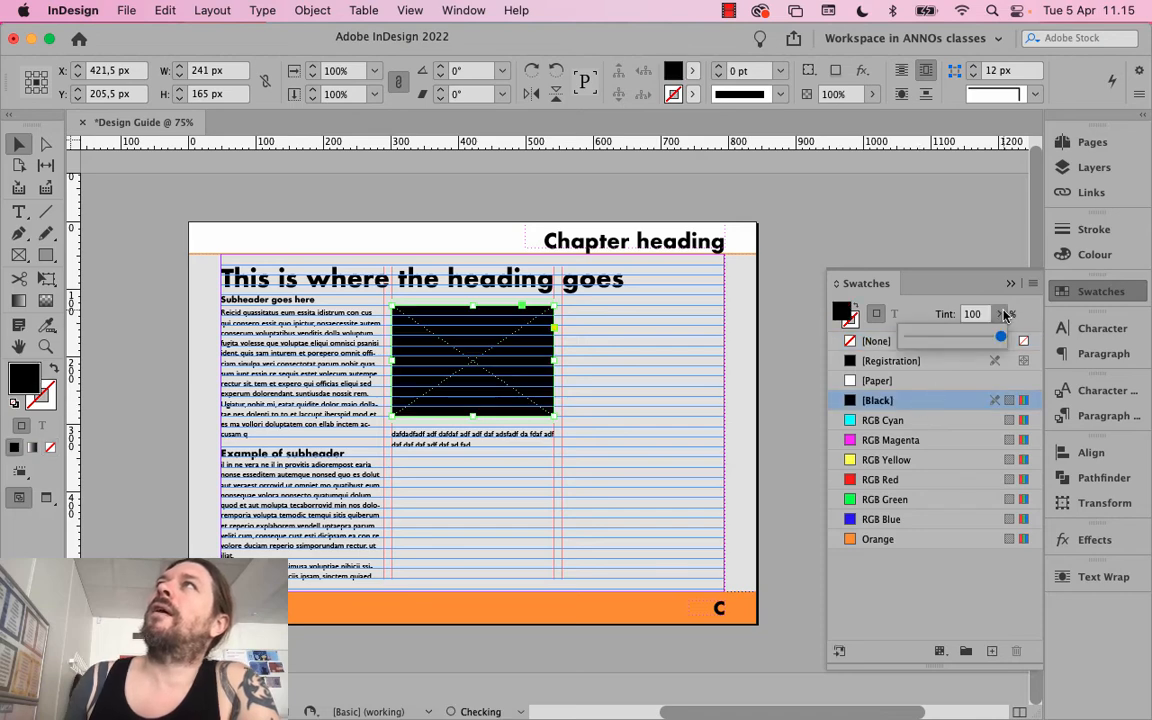
pyautogui.moveTo(1000, 341); pyautogui.dragTo(940, 341)
pyautogui.click(504, 202)
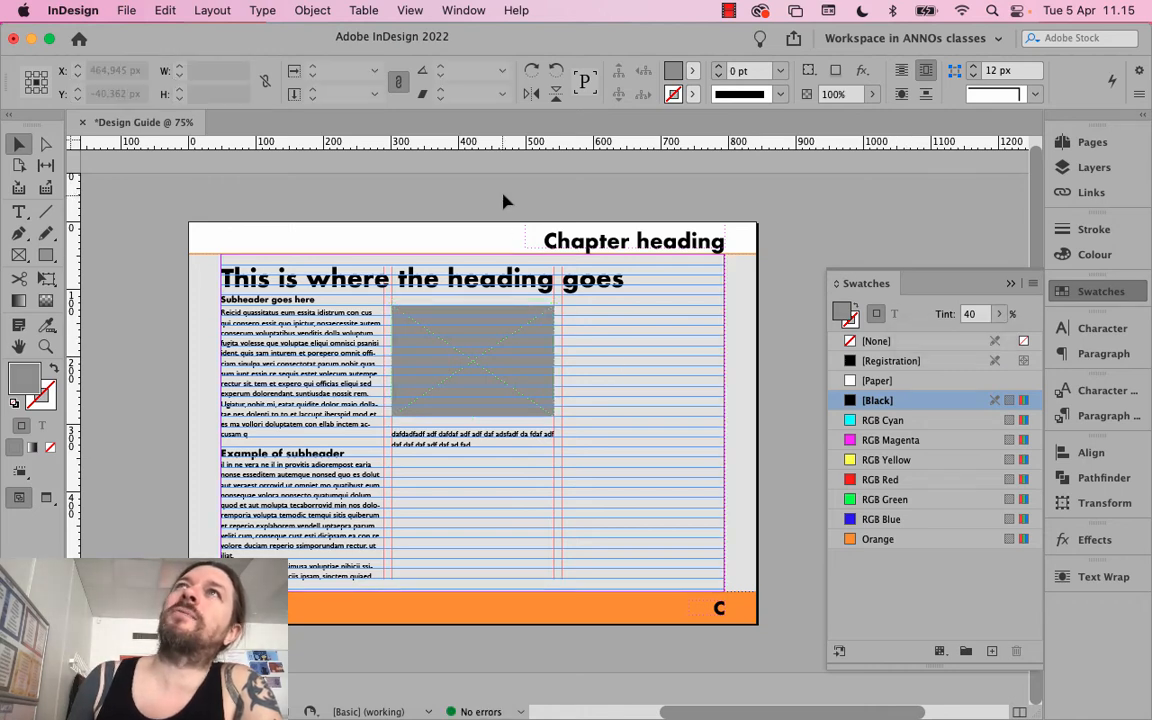
# Shorten the grey graphic frame in the middle column to a height of 150 px by raising its bottom edge
pyautogui.click(510, 357)
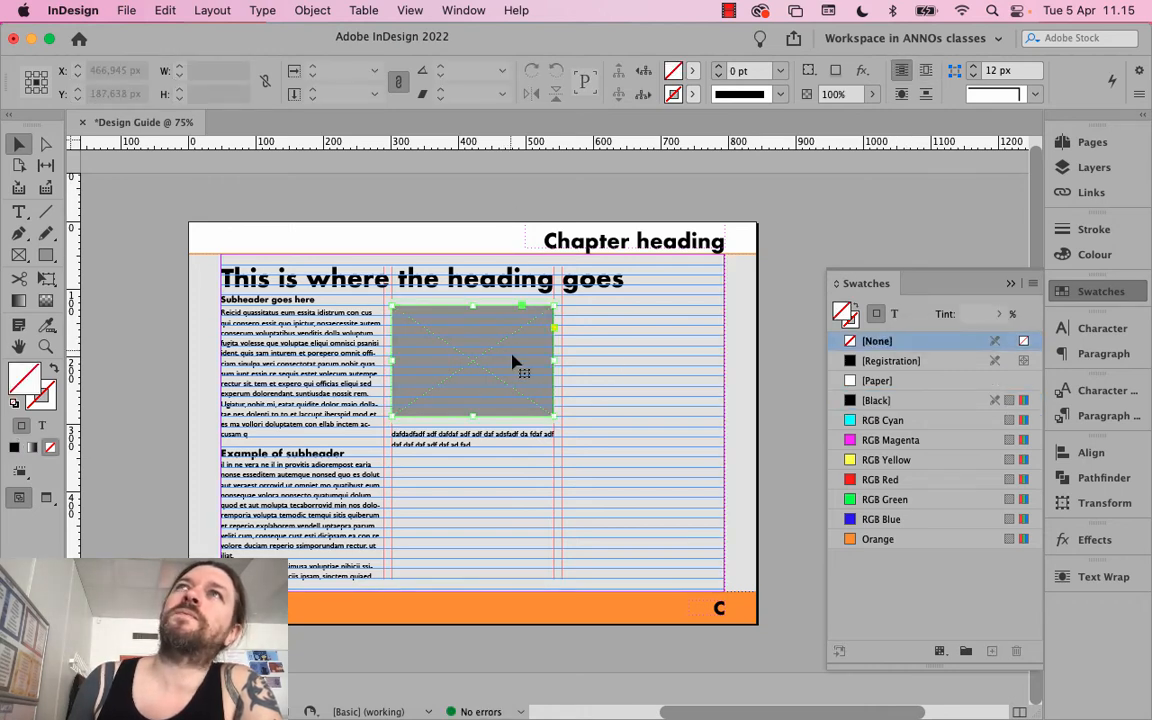
pyautogui.click(1011, 283)
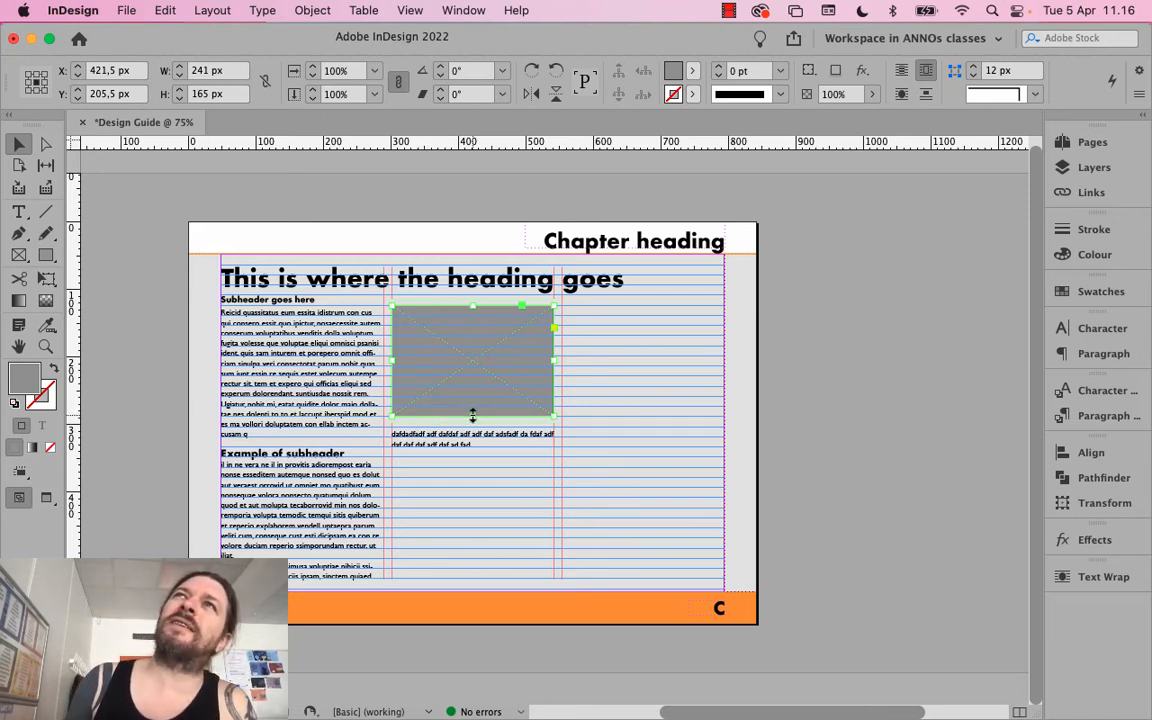
pyautogui.moveTo(472, 414); pyautogui.dragTo(474, 406)
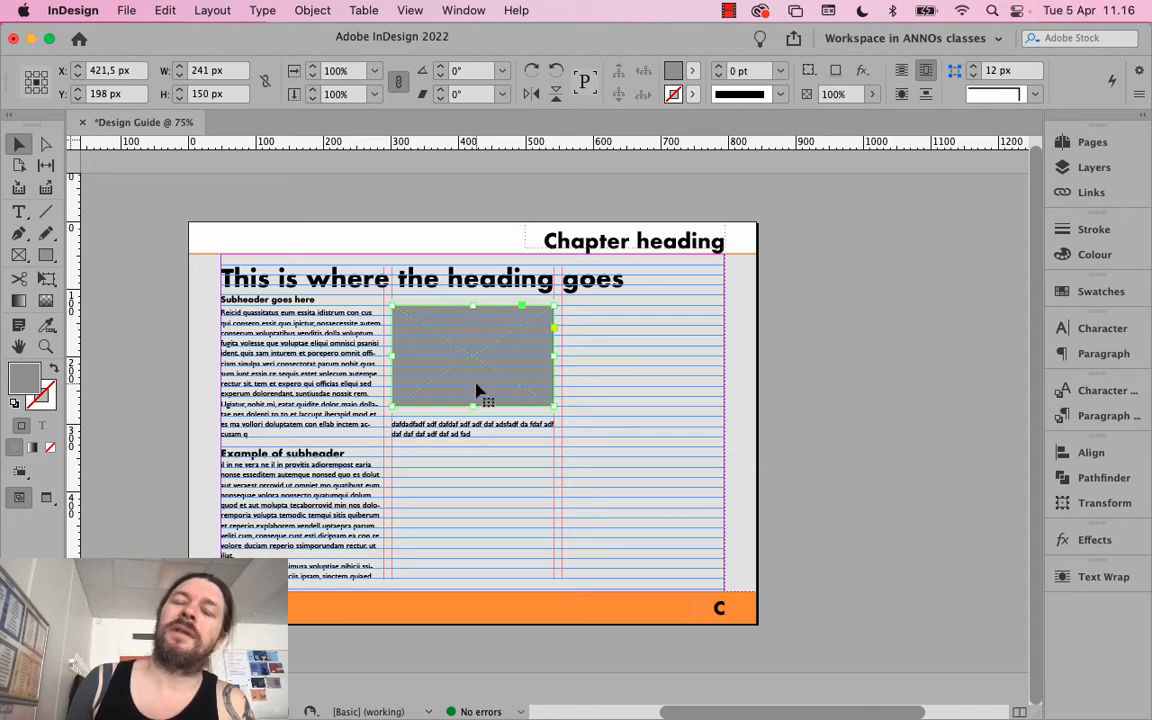
# Duplicate the grey graphic frame straight down the middle column, below the two lines of text, at Y 408 px
pyautogui.moveTo(477, 389); pyautogui.dragTo(488, 544)
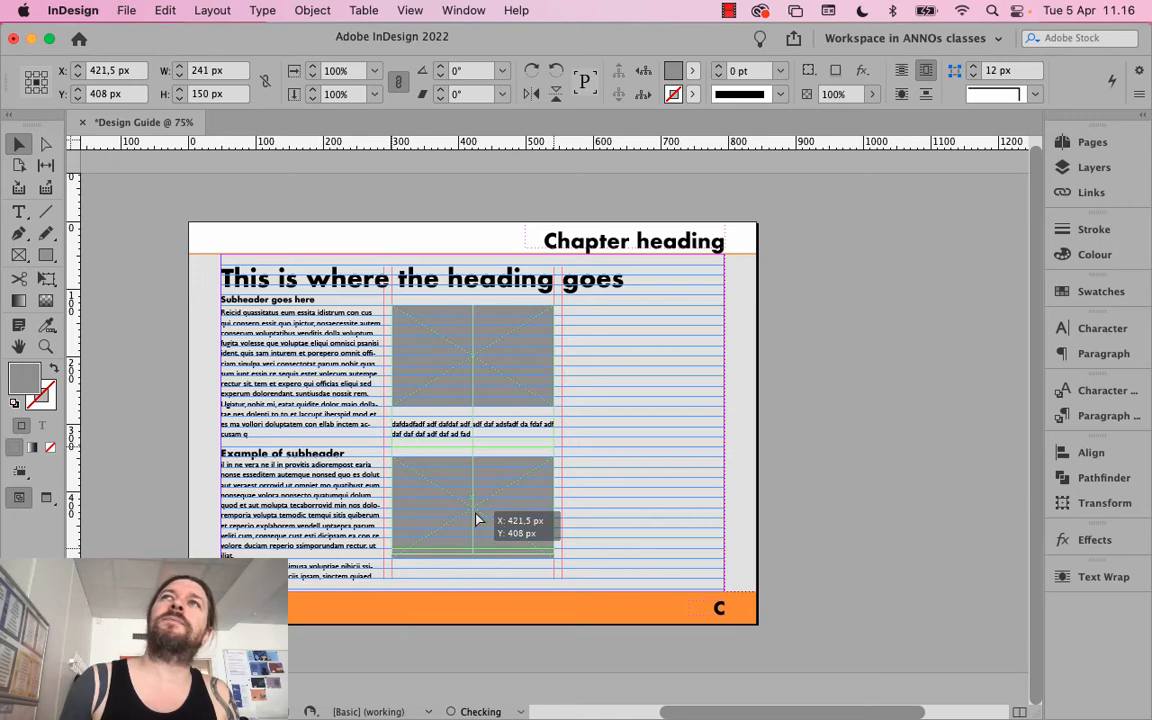
pyautogui.moveTo(476, 519); pyautogui.dragTo(476, 514)
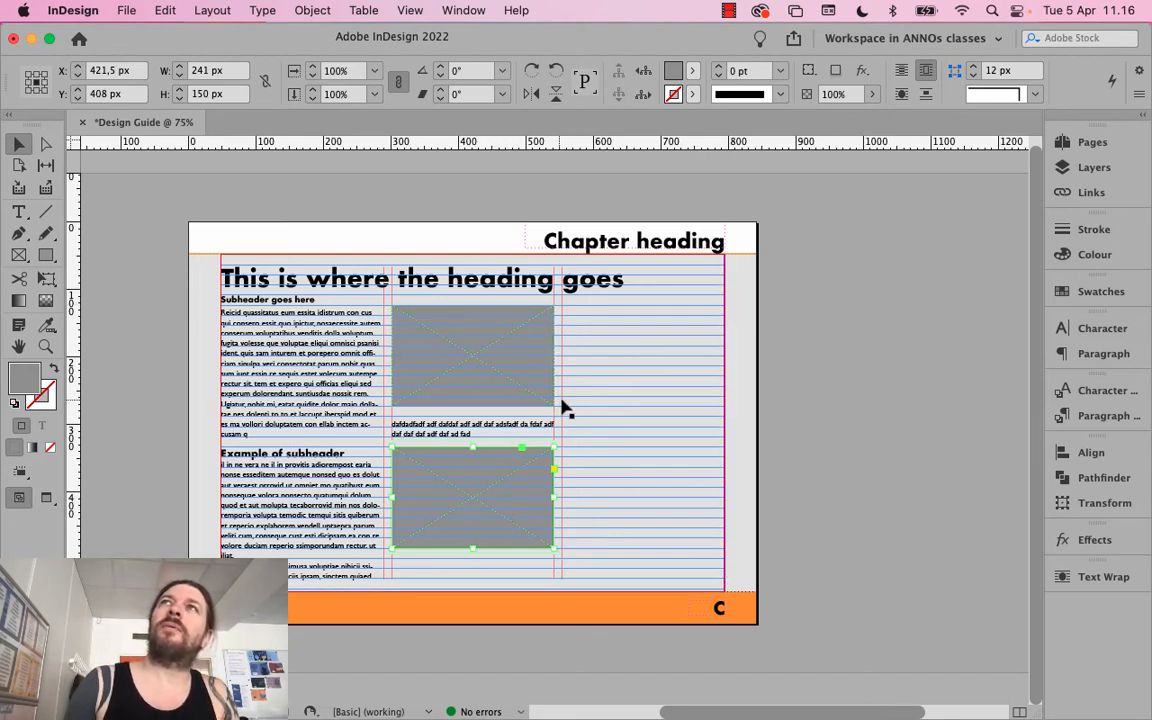
# Try narrower and wider column gutters, including 10, 120 and 20 px, for the main three-column text frame, and discard the changes
pyautogui.click(592, 402)
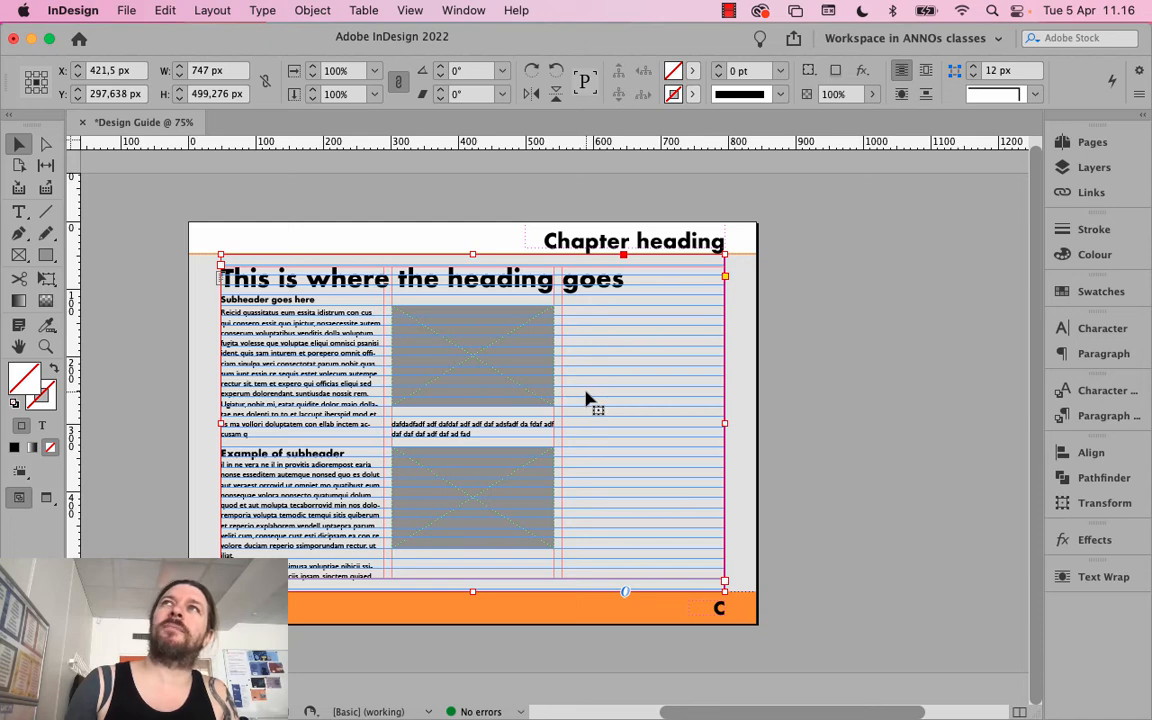
pyautogui.rightClick(592, 402)
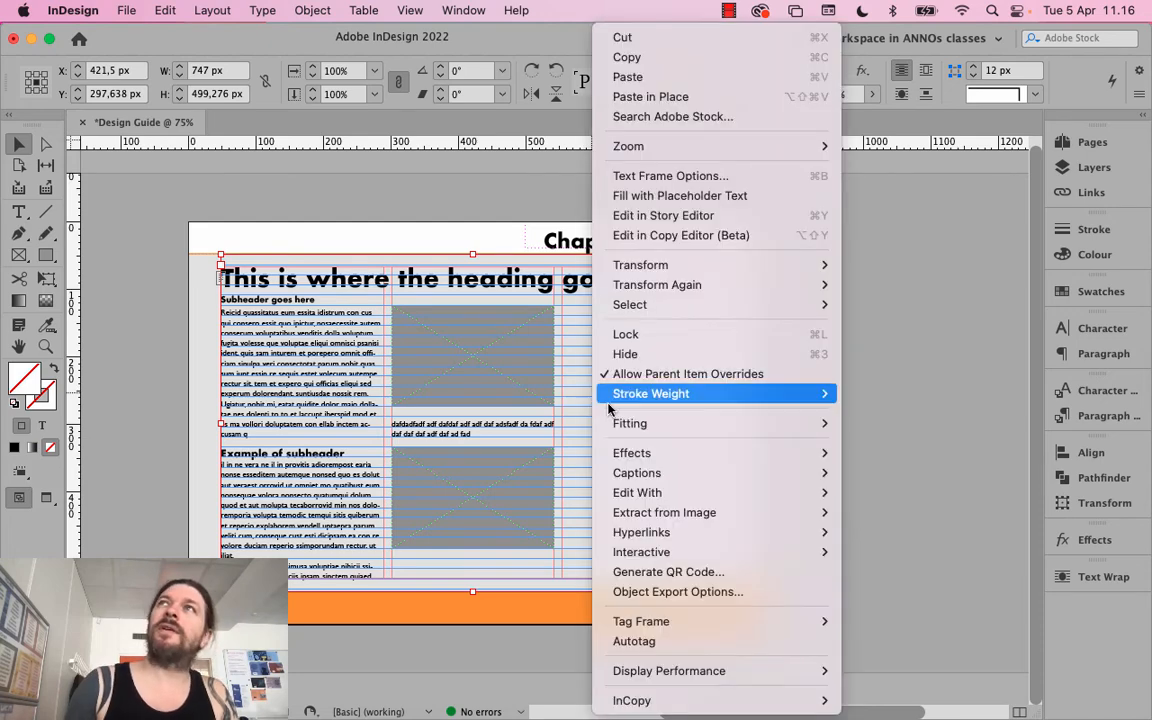
pyautogui.click(672, 177)
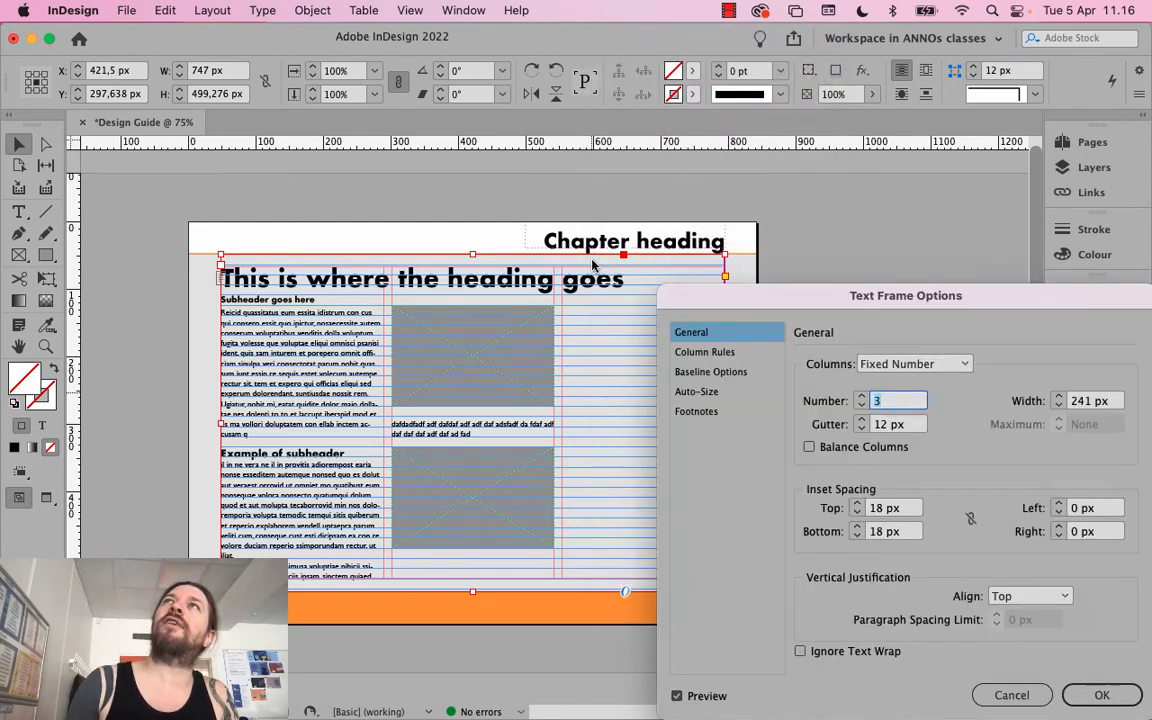
pyautogui.click(885, 428)
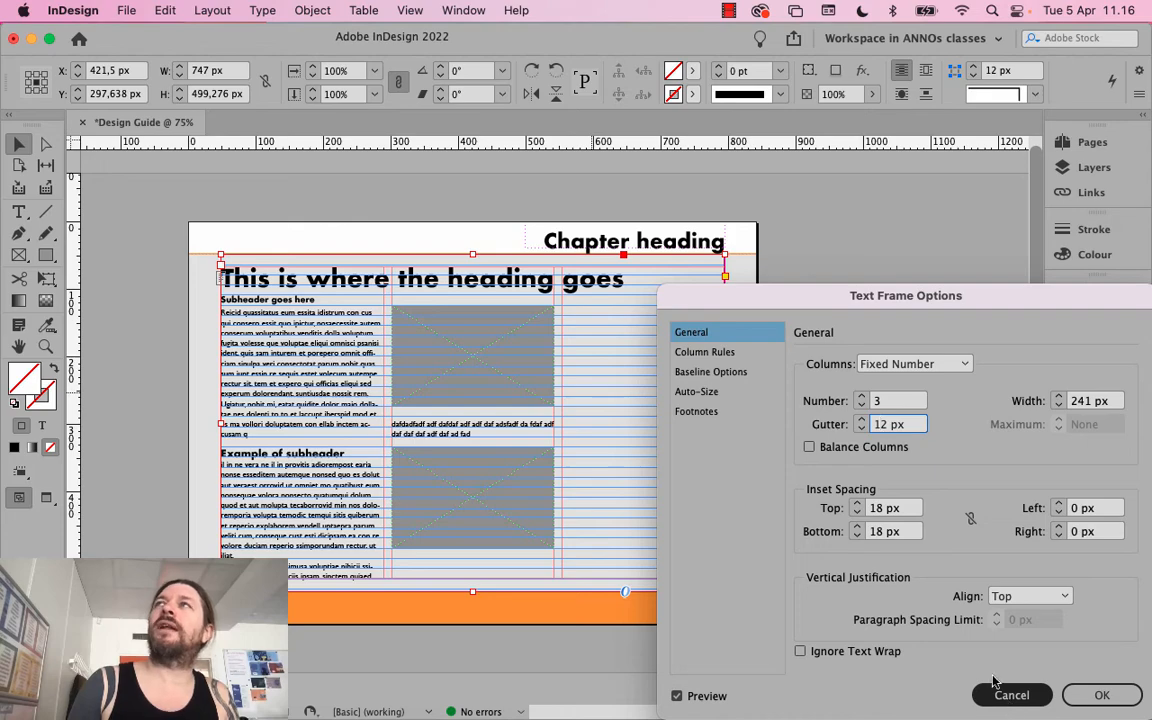
pyautogui.click(861, 428)
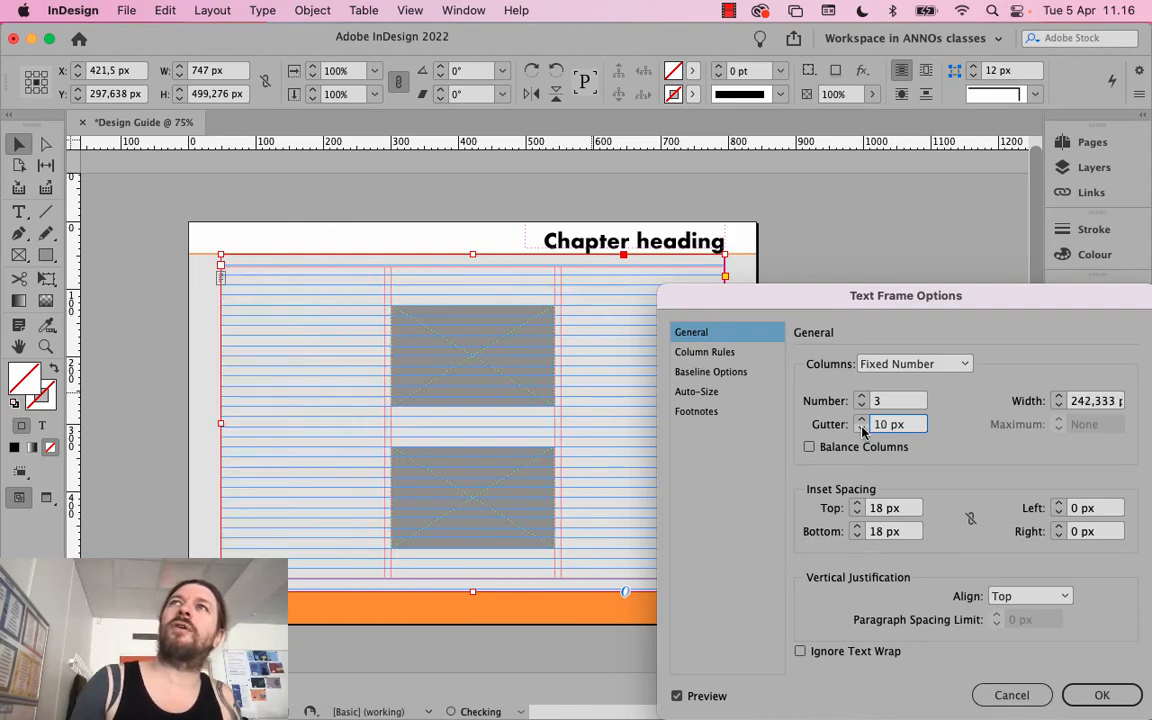
pyautogui.click(861, 428)
pyautogui.click(861, 428)
pyautogui.click(862, 421)
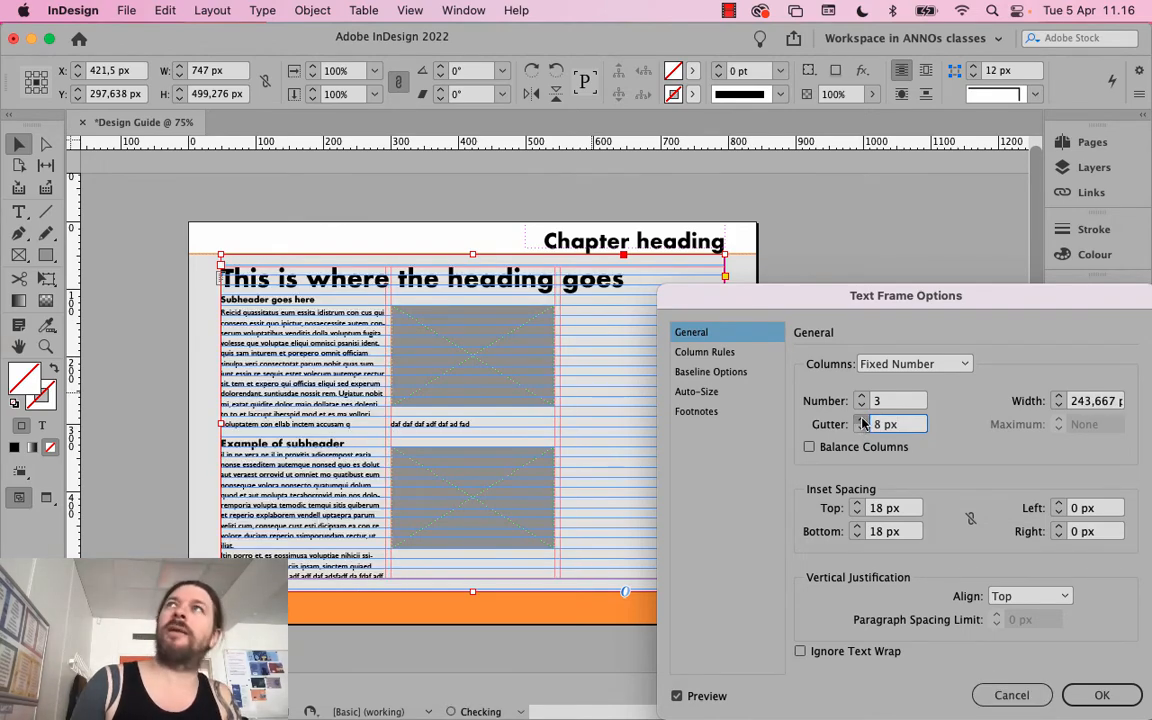
pyautogui.click(862, 421)
pyautogui.click(862, 421)
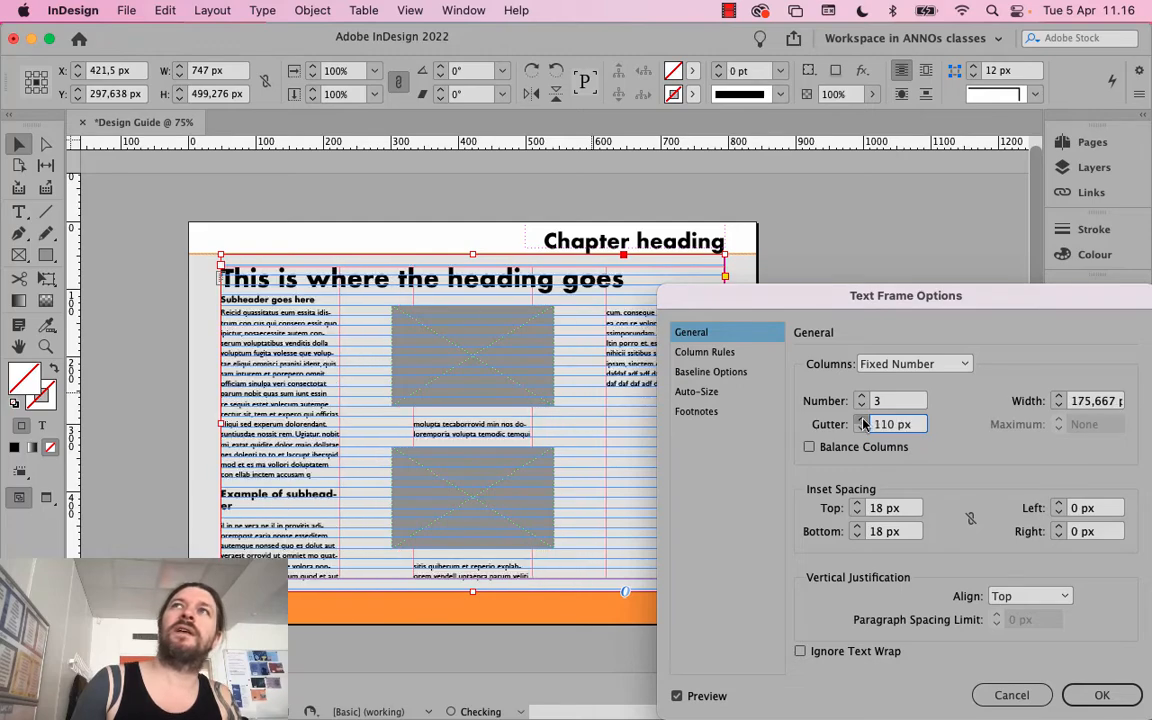
pyautogui.click(862, 421)
pyautogui.click(862, 421)
pyautogui.click(866, 430)
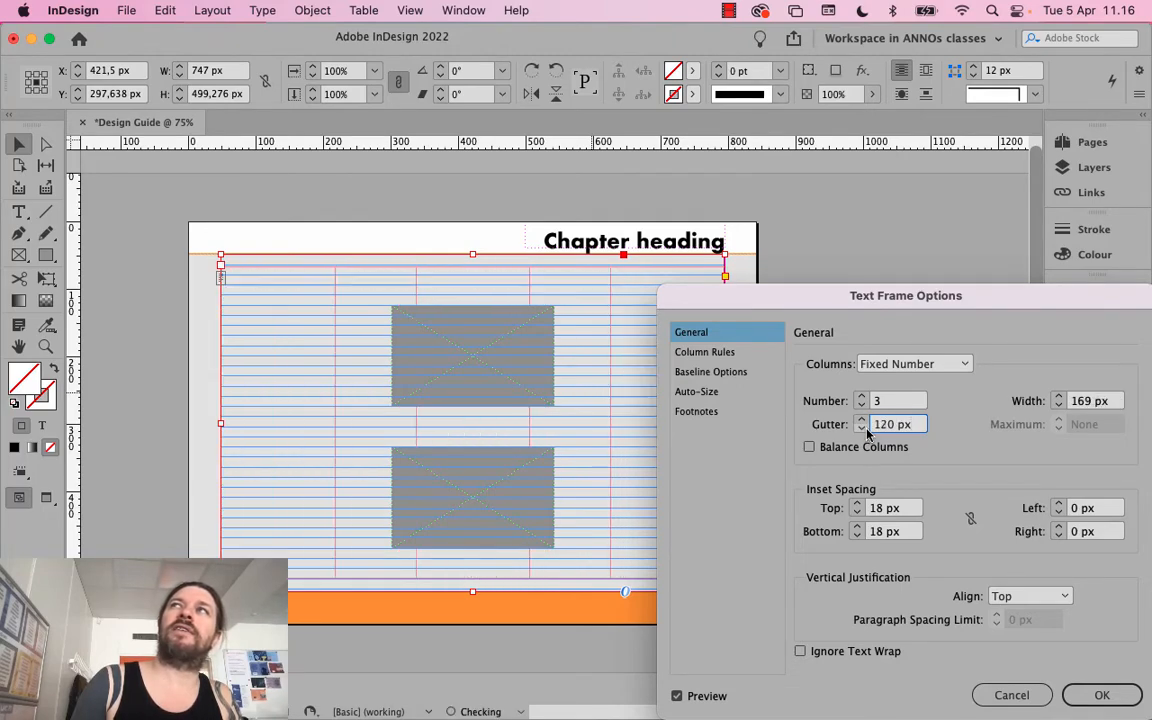
pyautogui.click(866, 430)
pyautogui.click(866, 430)
pyautogui.click(866, 430)
pyautogui.click(866, 430)
pyautogui.click(866, 430)
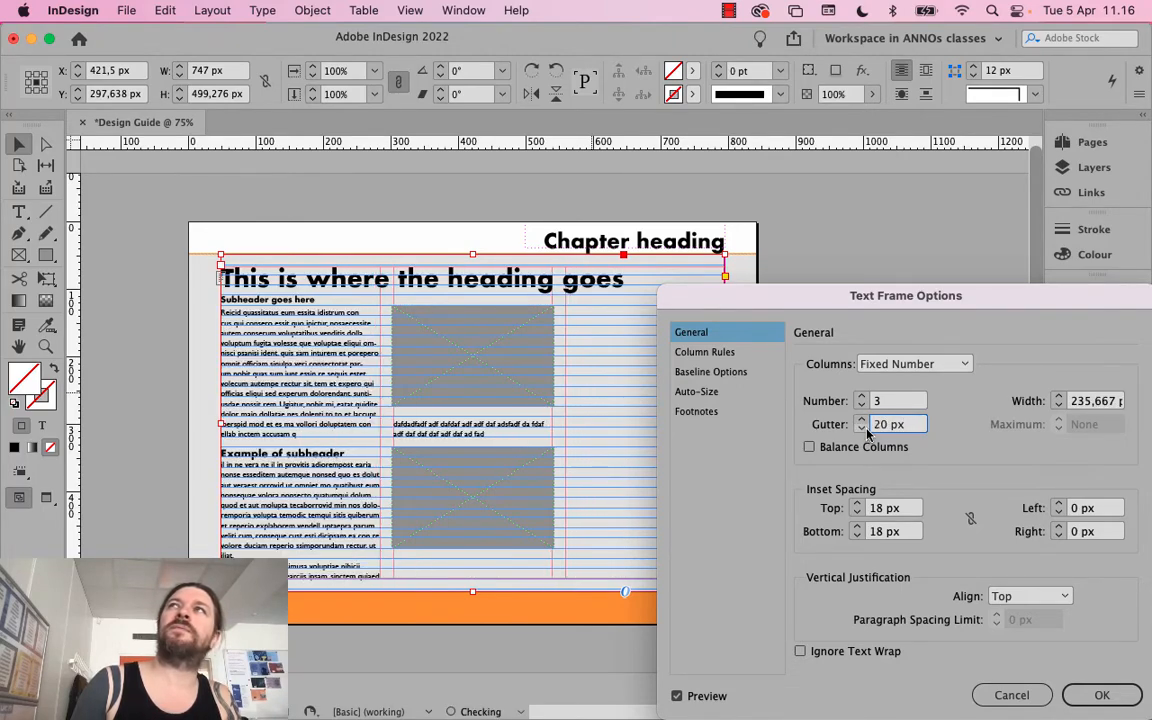
pyautogui.click(1005, 694)
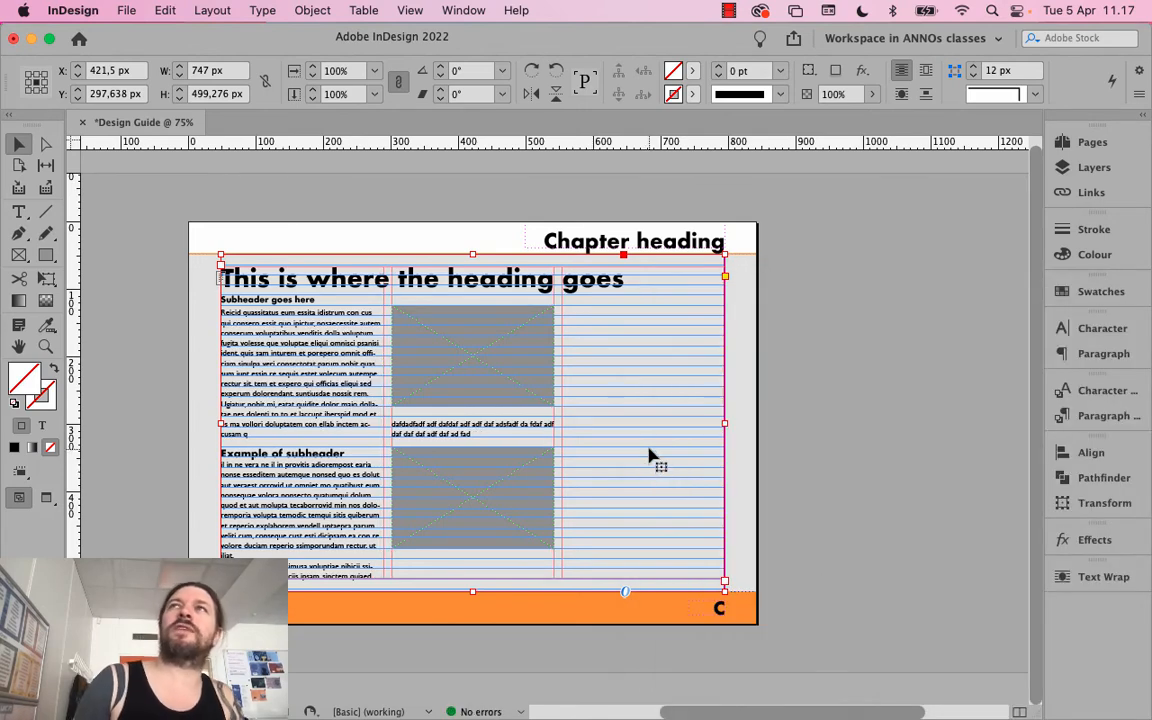
# Duplicate the upper and lower grey graphic frames horizontally into the third text column, at X 673,39 px
pyautogui.click(545, 402)
pyautogui.click(548, 500)
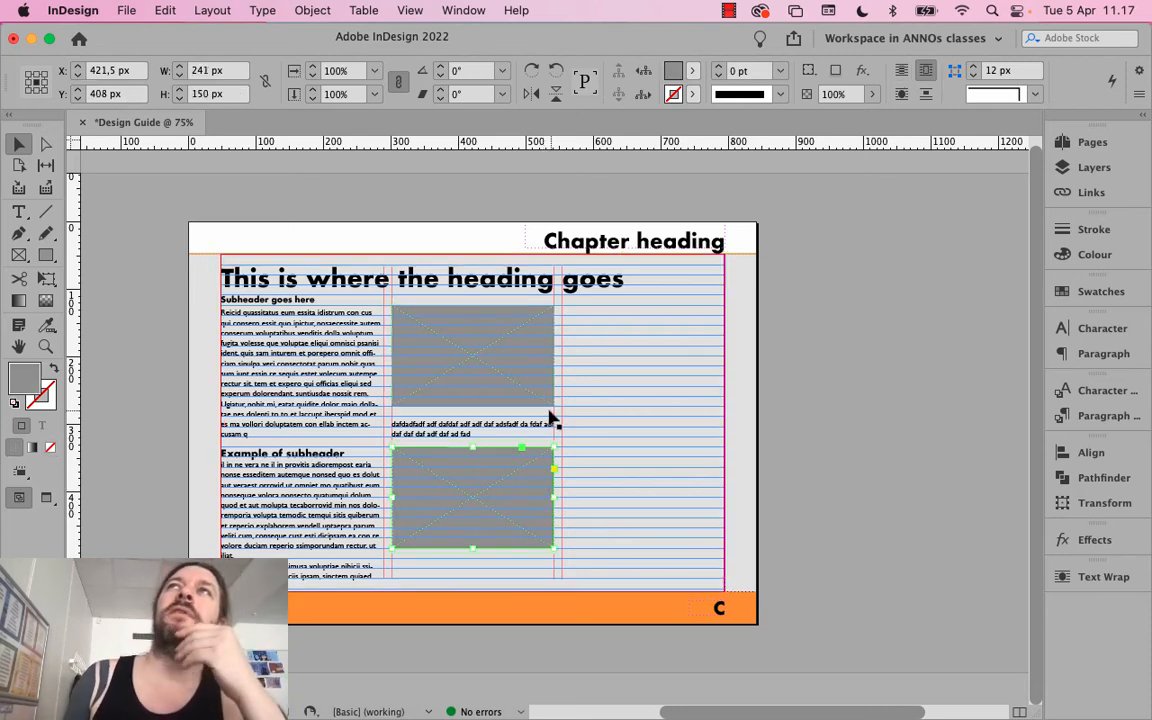
pyautogui.moveTo(533, 397); pyautogui.dragTo(703, 397)
pyautogui.moveTo(535, 540); pyautogui.dragTo(693, 535)
# Extend the middle column's text with random filler characters until it runs around all four frames into the third column
pyautogui.click(506, 432)
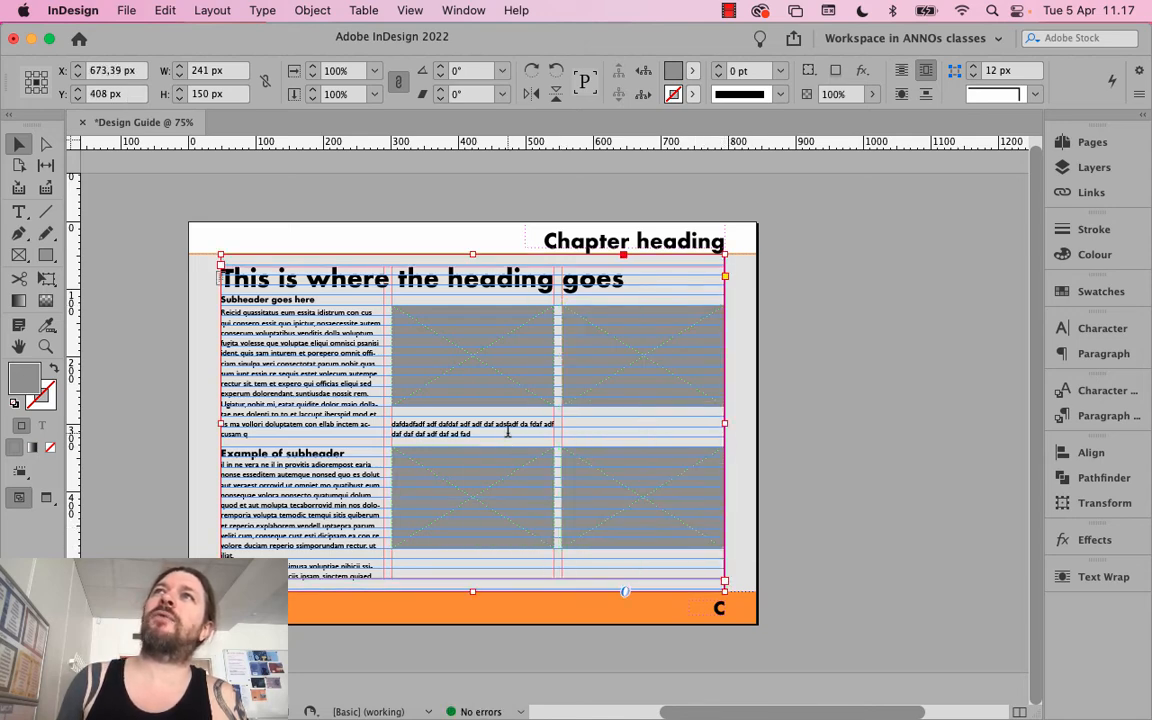
pyautogui.doubleClick(506, 432)
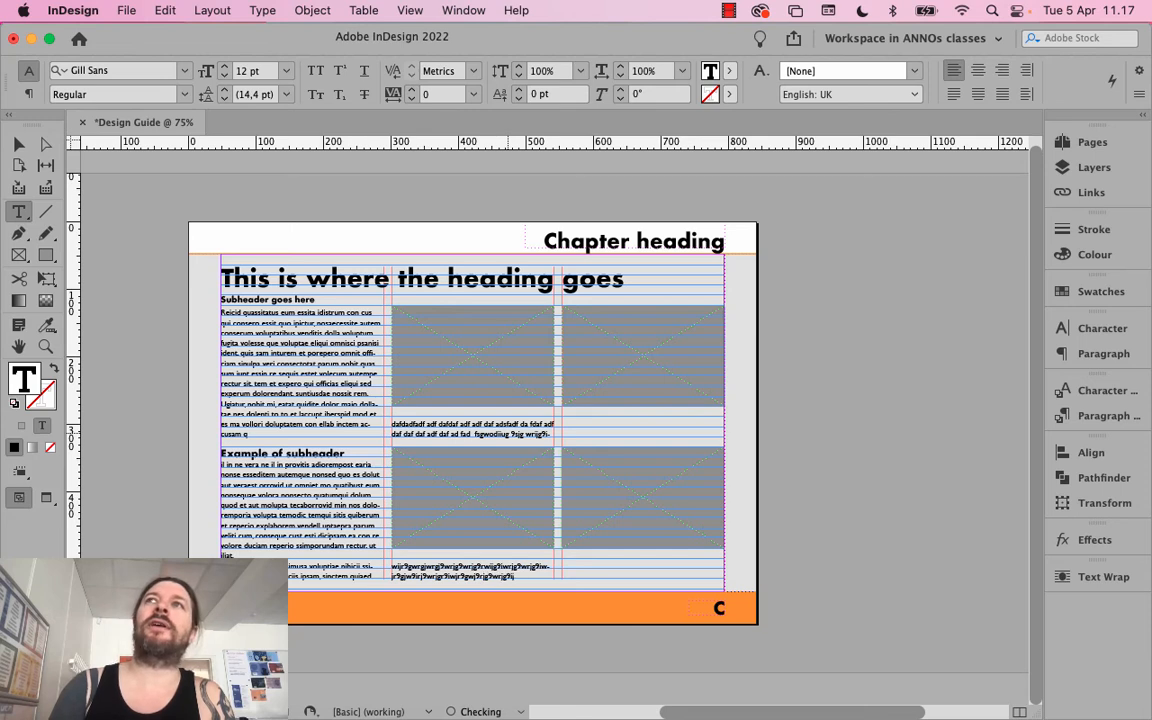
pyautogui.write('r')
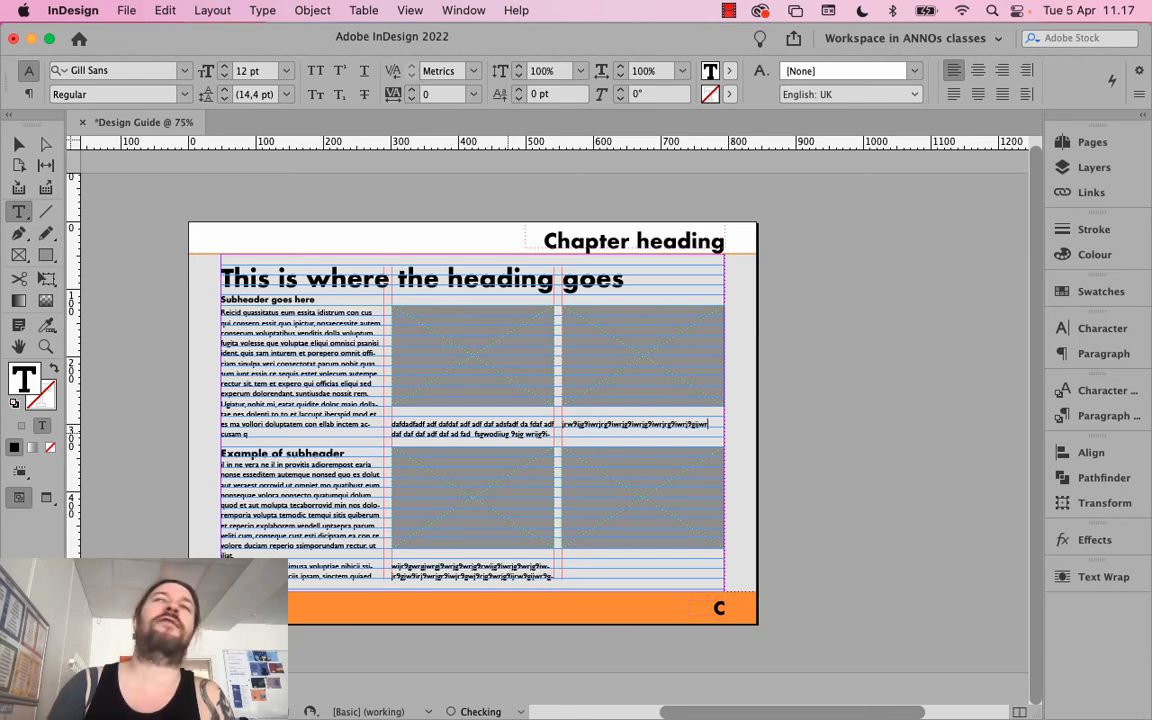
pyautogui.write('jw9jgwr9g9gijwr9igjwjg9rjwg9rjw9')
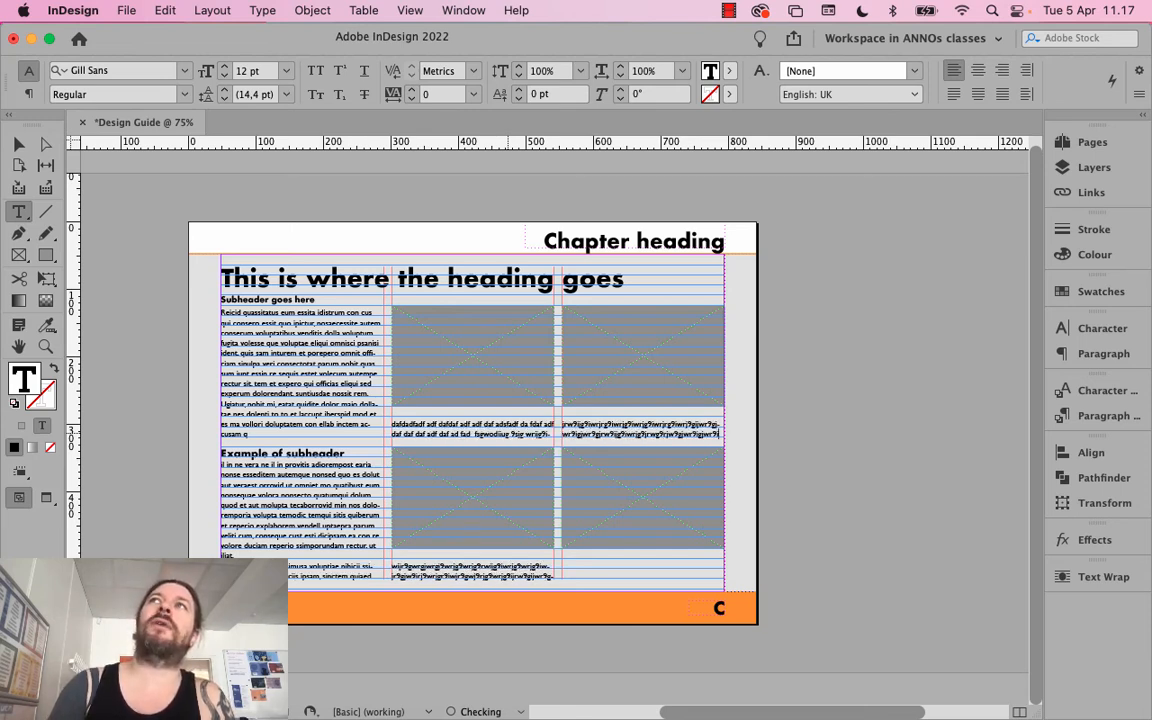
pyautogui.write('9irjg9irwjg9irwjg9iwrj')
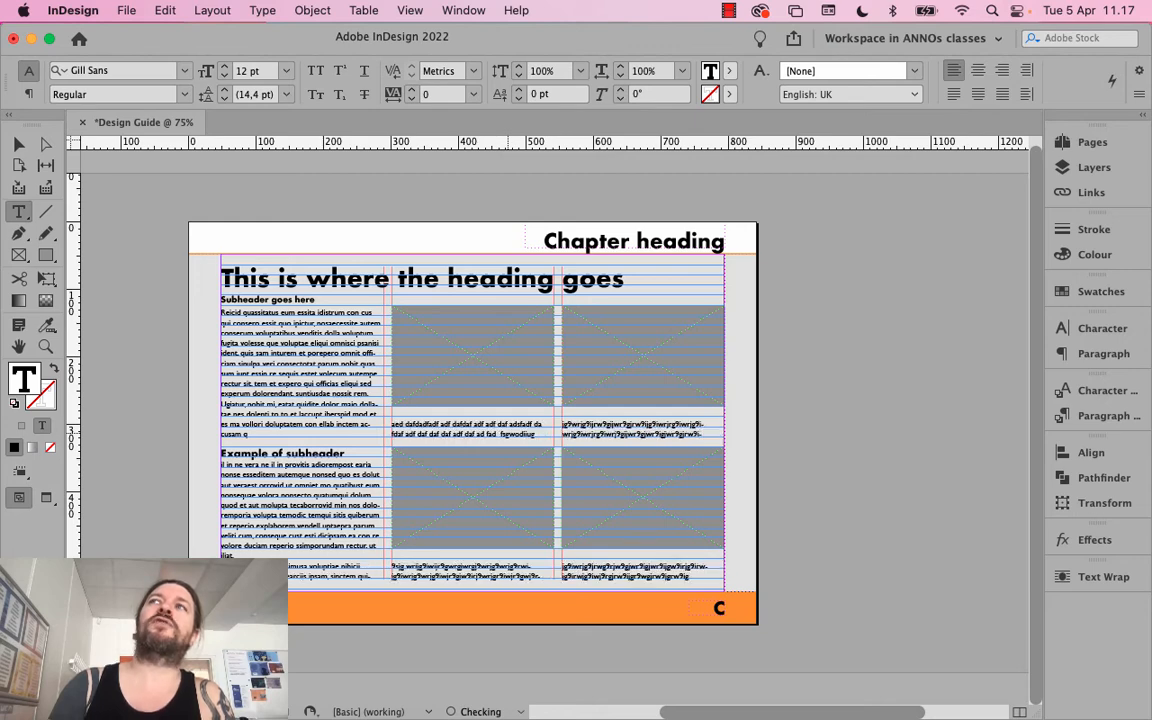
pyautogui.write('gr')
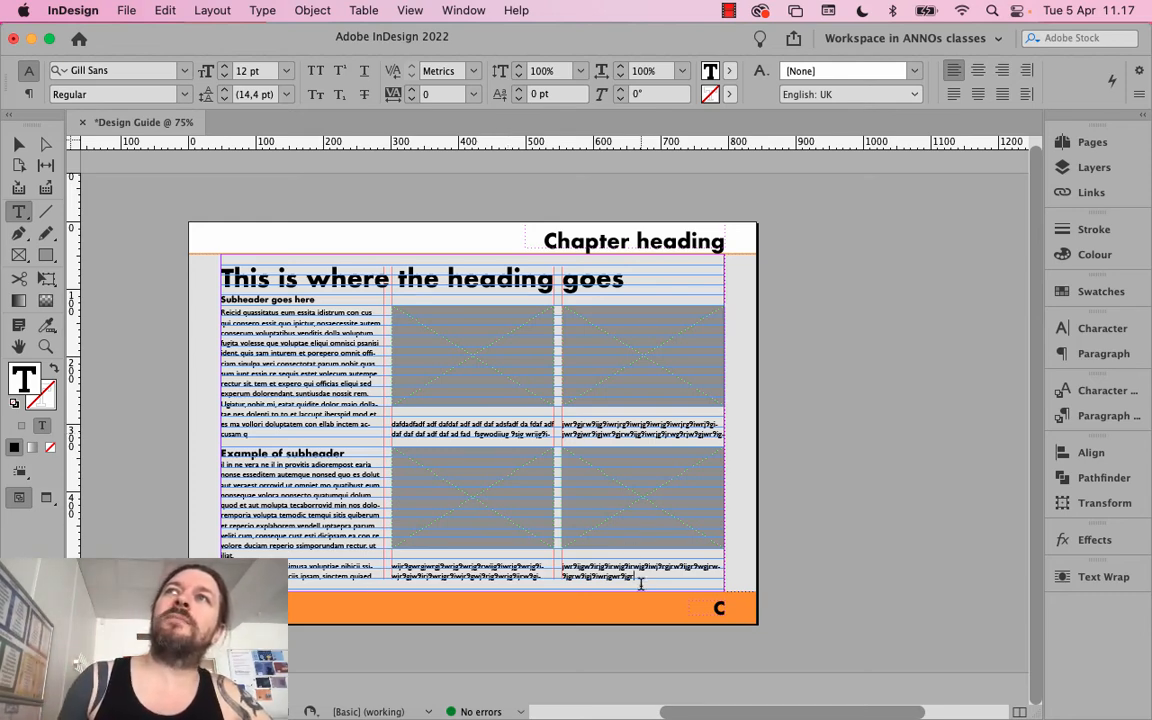
# Delete all text below the first subheader and replace it with "Body text goes here"
pyautogui.moveTo(647, 577); pyautogui.dragTo(383, 417)
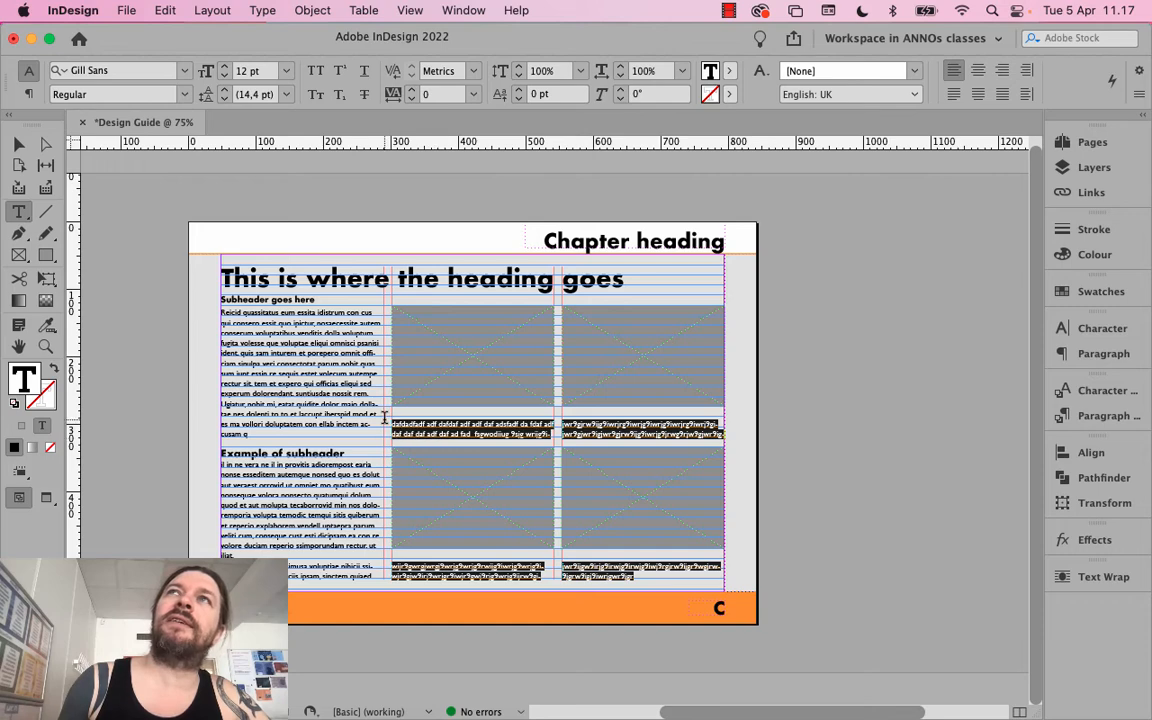
pyautogui.click(401, 423)
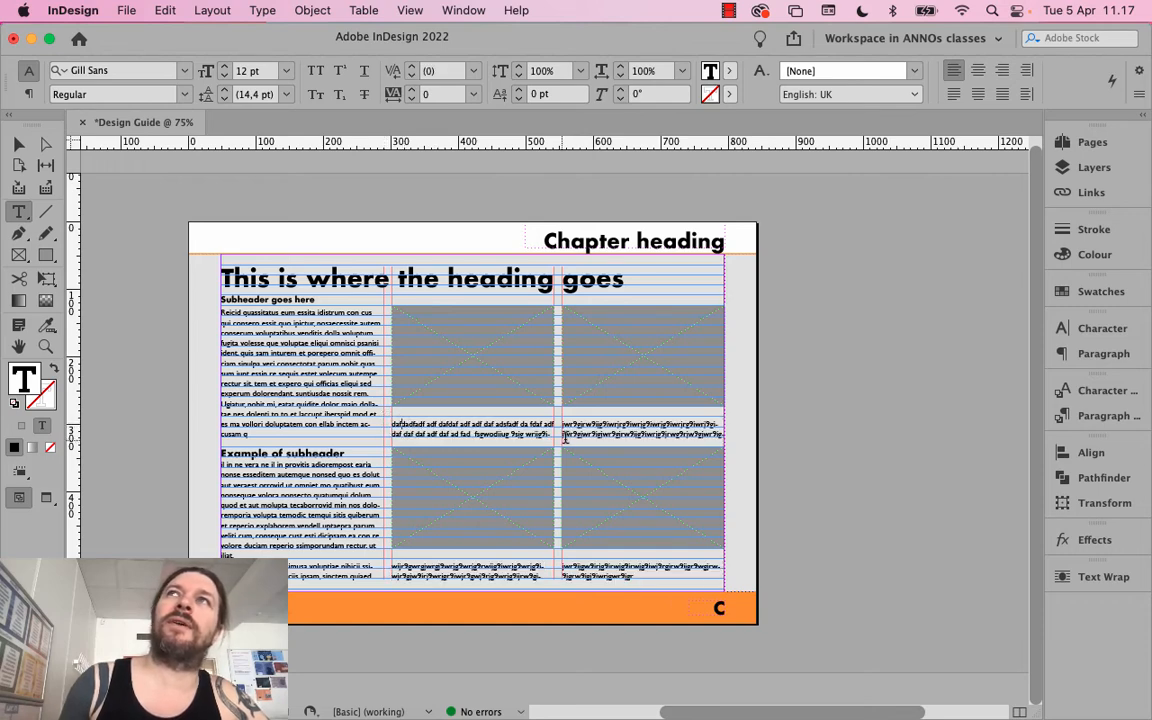
pyautogui.moveTo(553, 434); pyautogui.dragTo(402, 424)
pyautogui.moveTo(645, 580); pyautogui.dragTo(198, 292)
pyautogui.press('BackSpace')
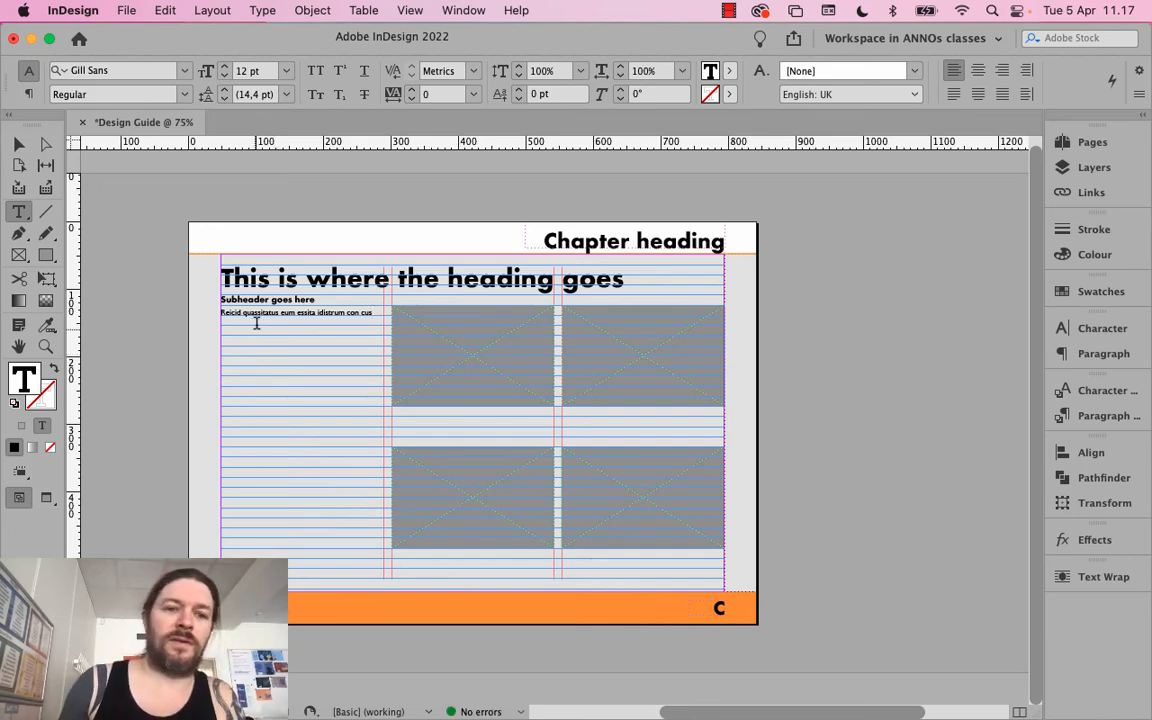
pyautogui.tripleClick(295, 323)
pyautogui.write('Body text goes here')
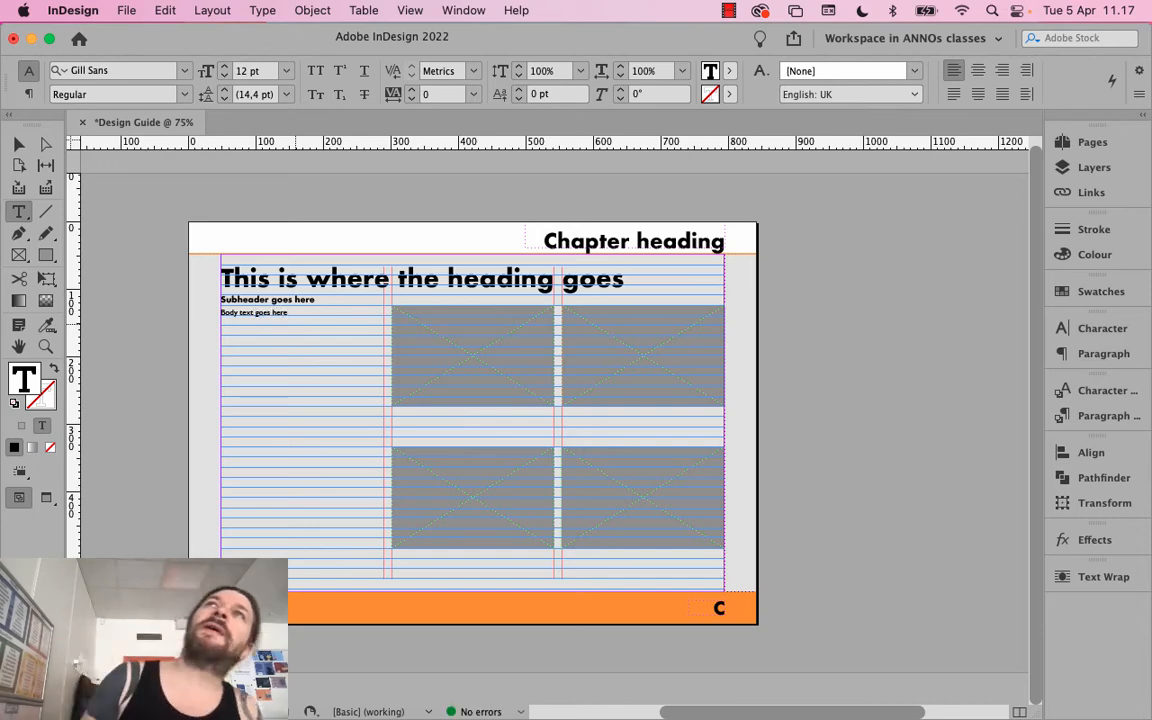
pyautogui.click(19, 144)
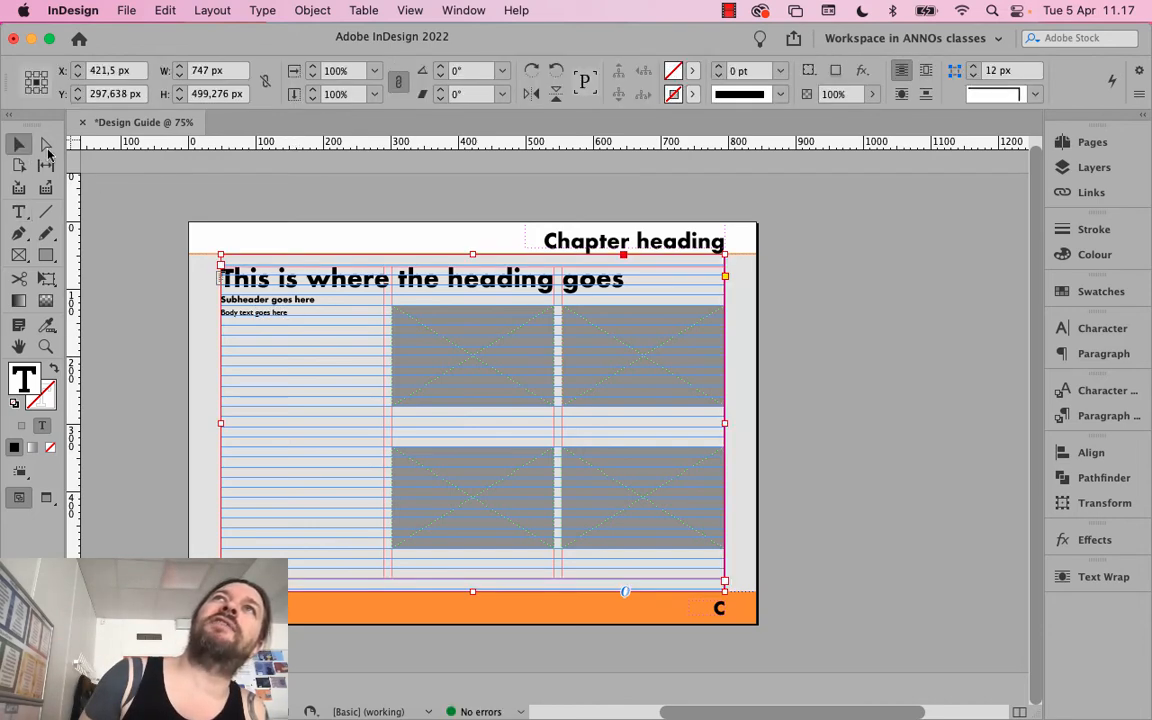
pyautogui.click(429, 329)
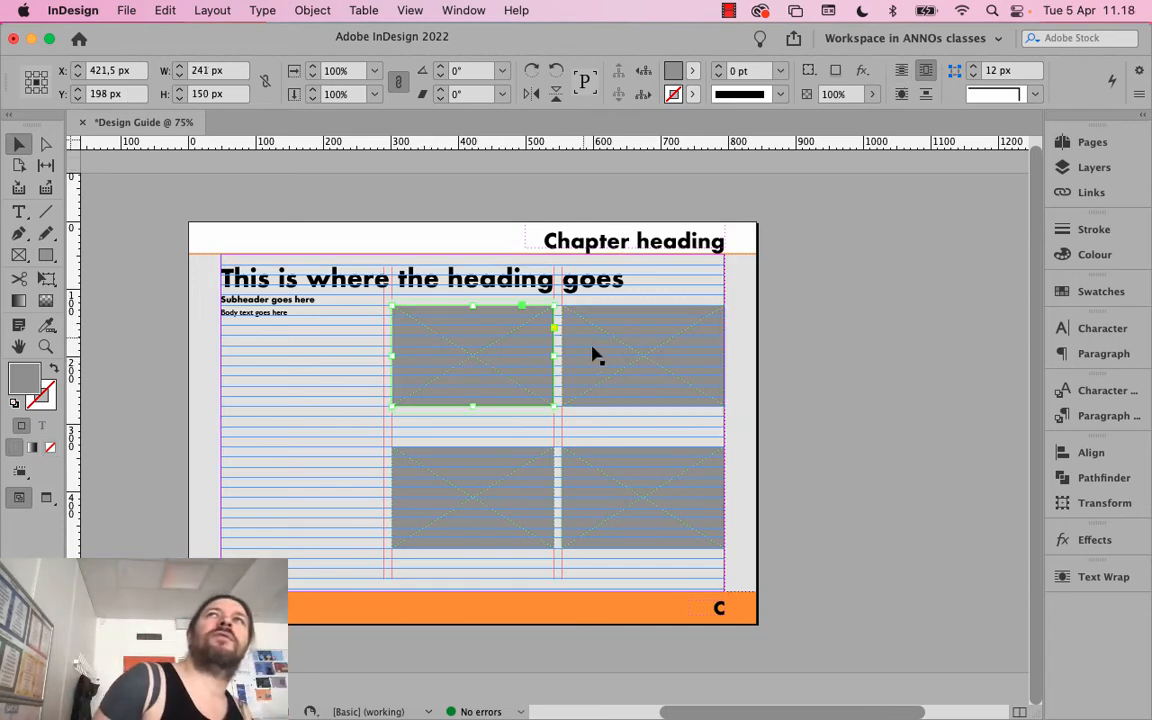
pyautogui.rightClick(464, 371)
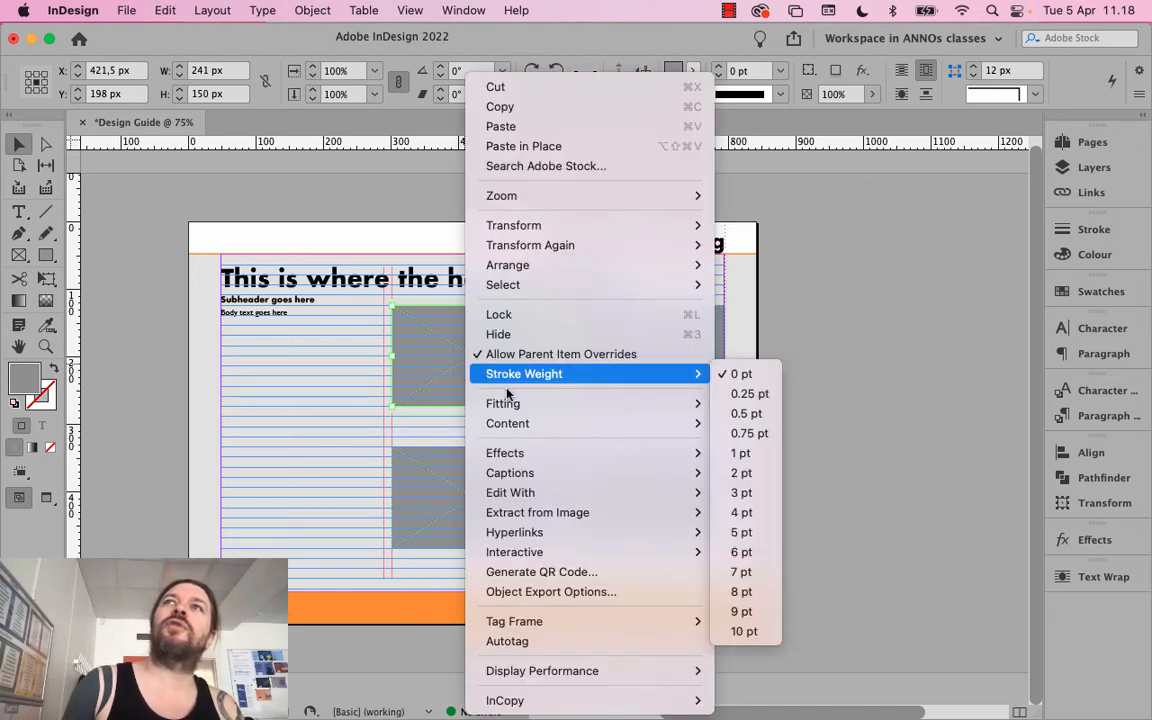
pyautogui.moveTo(519, 405)
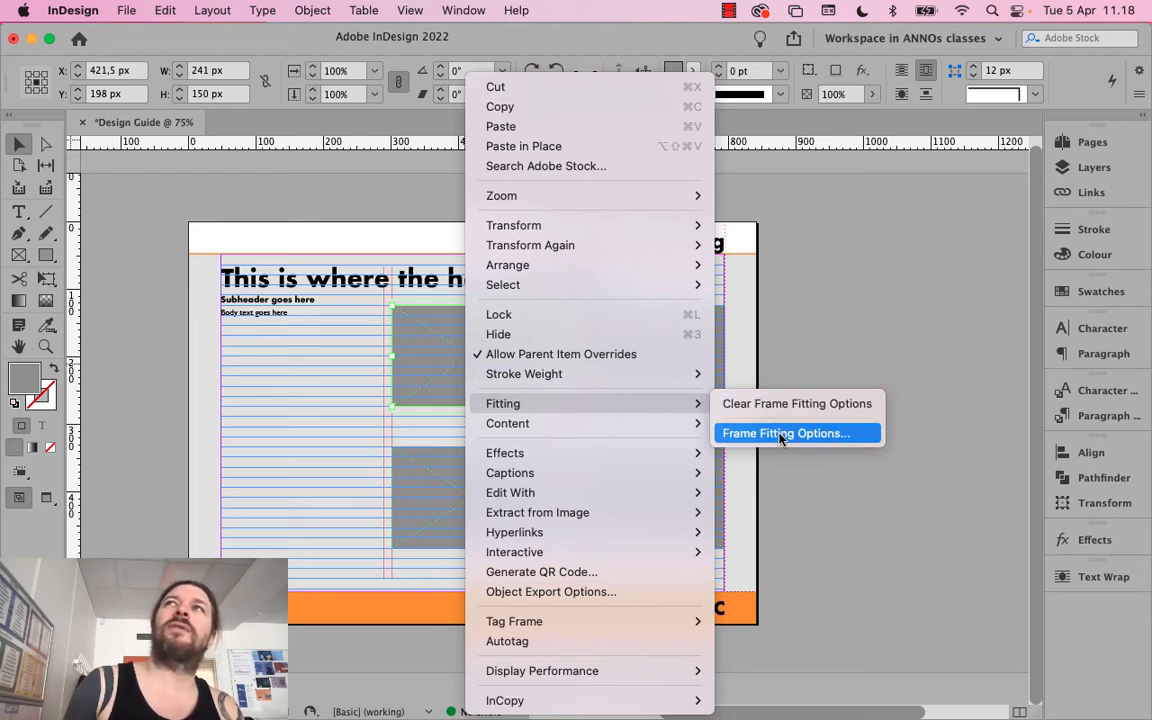
pyautogui.click(797, 383)
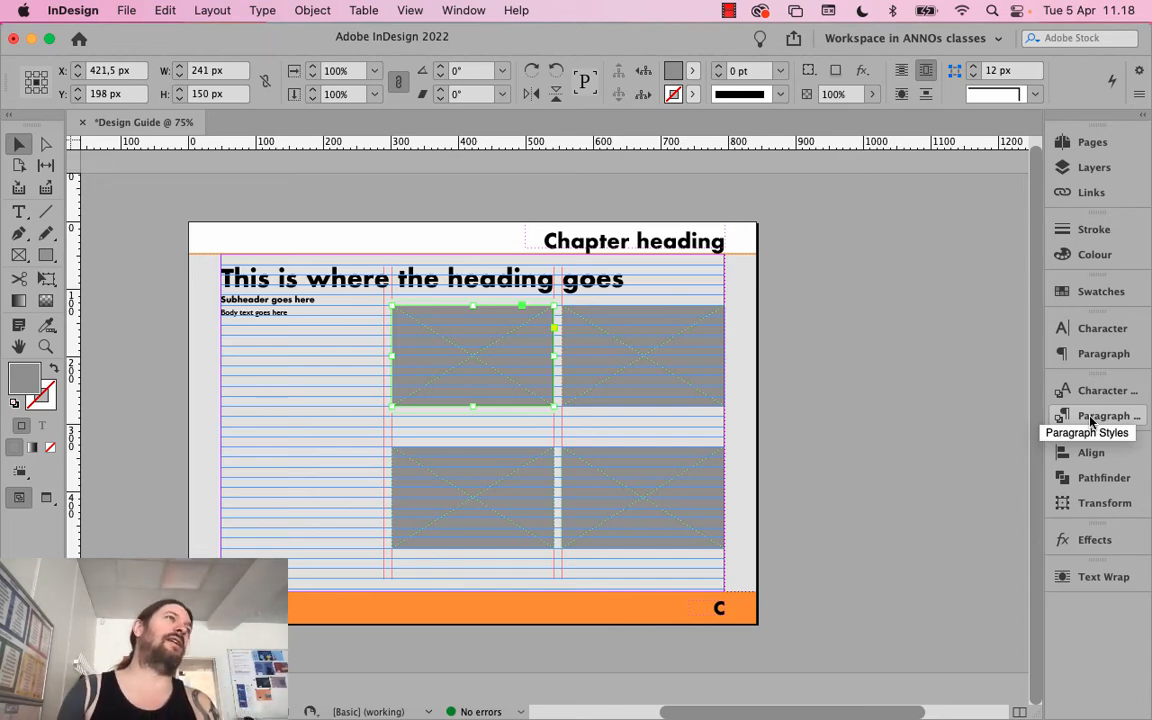
# Delete the three duplicate graphic frames, keeping only the upper one in the middle column
pyautogui.click(650, 495)
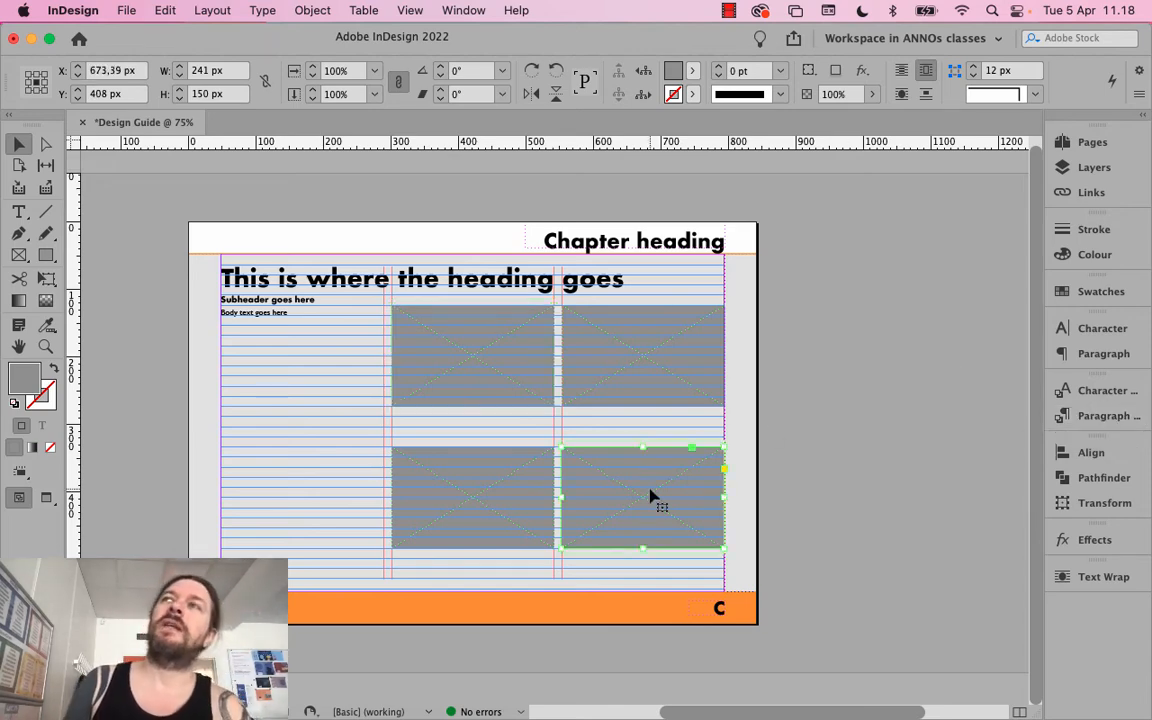
pyautogui.press('BackSpace')
pyautogui.click(648, 378)
pyautogui.press('BackSpace')
pyautogui.click(525, 527)
pyautogui.press('BackSpace')
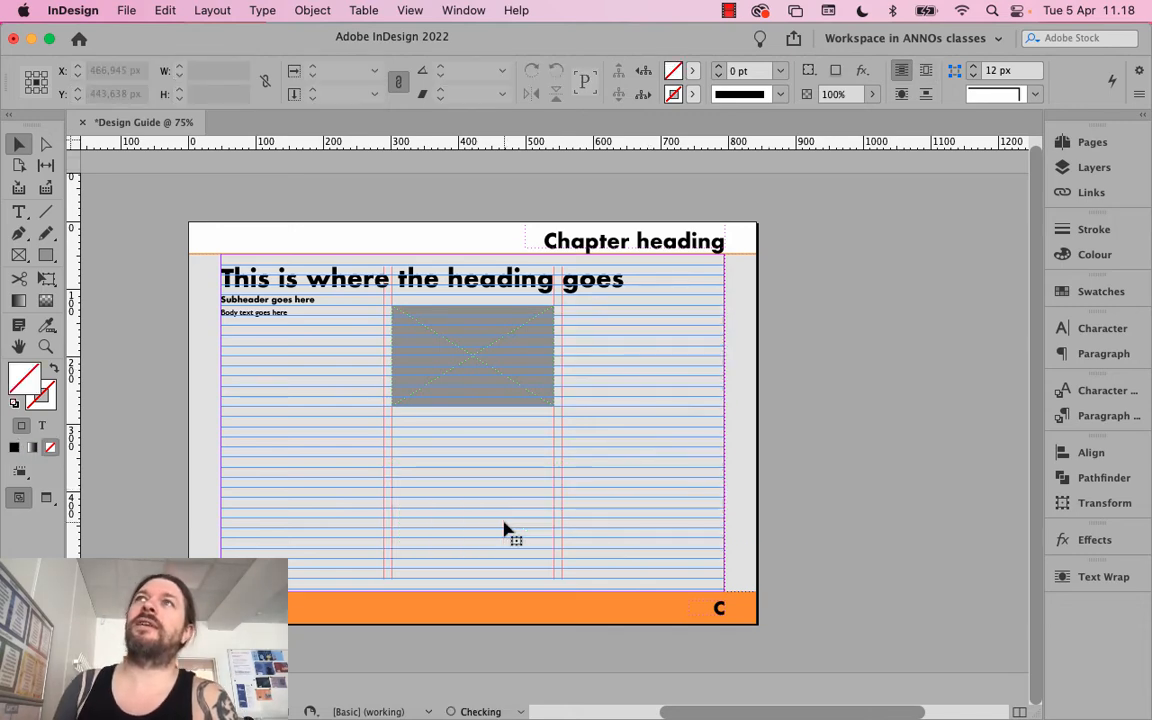
# Set the grey graphic frame's content fitting to Fit Content Proportionally, keeping the centre alignment and 0 px crop amounts
pyautogui.click(476, 391)
pyautogui.rightClick(474, 386)
pyautogui.moveTo(521, 376)
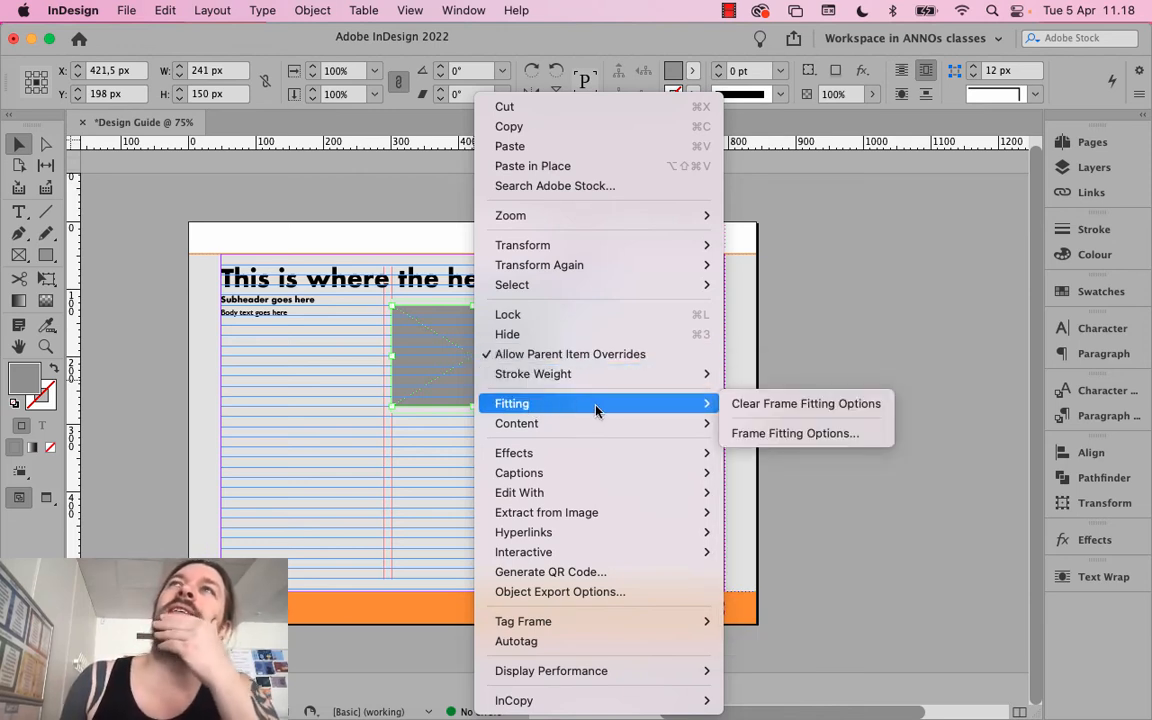
pyautogui.click(769, 435)
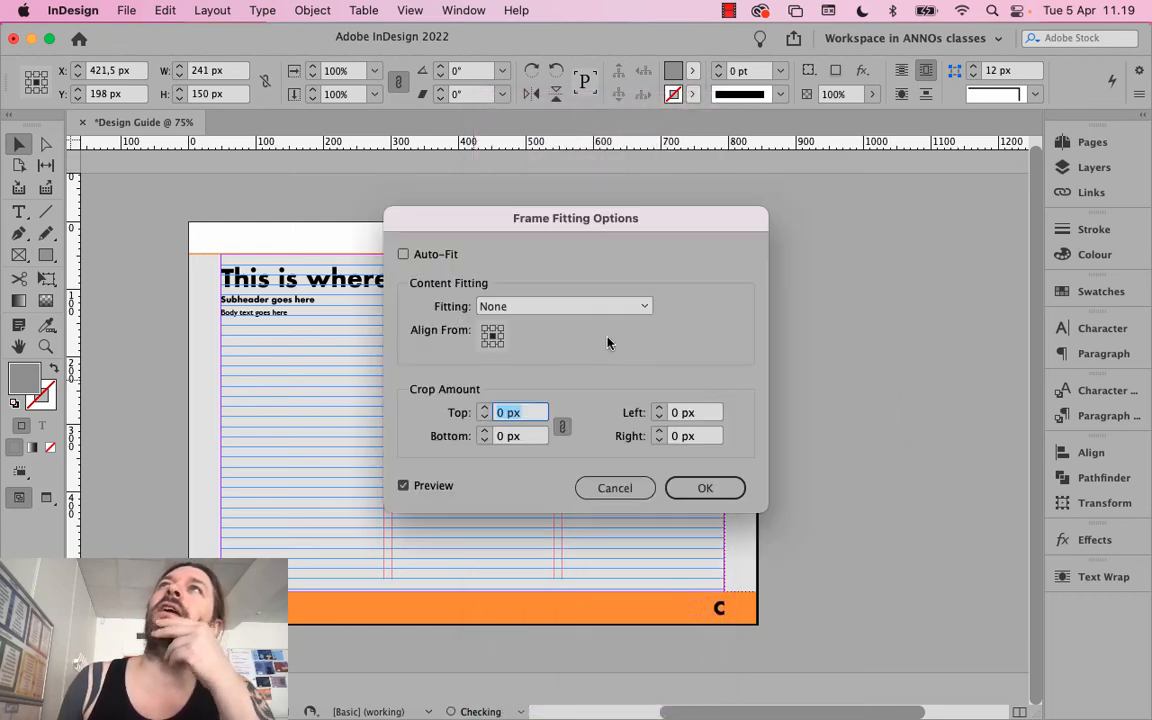
pyautogui.click(571, 307)
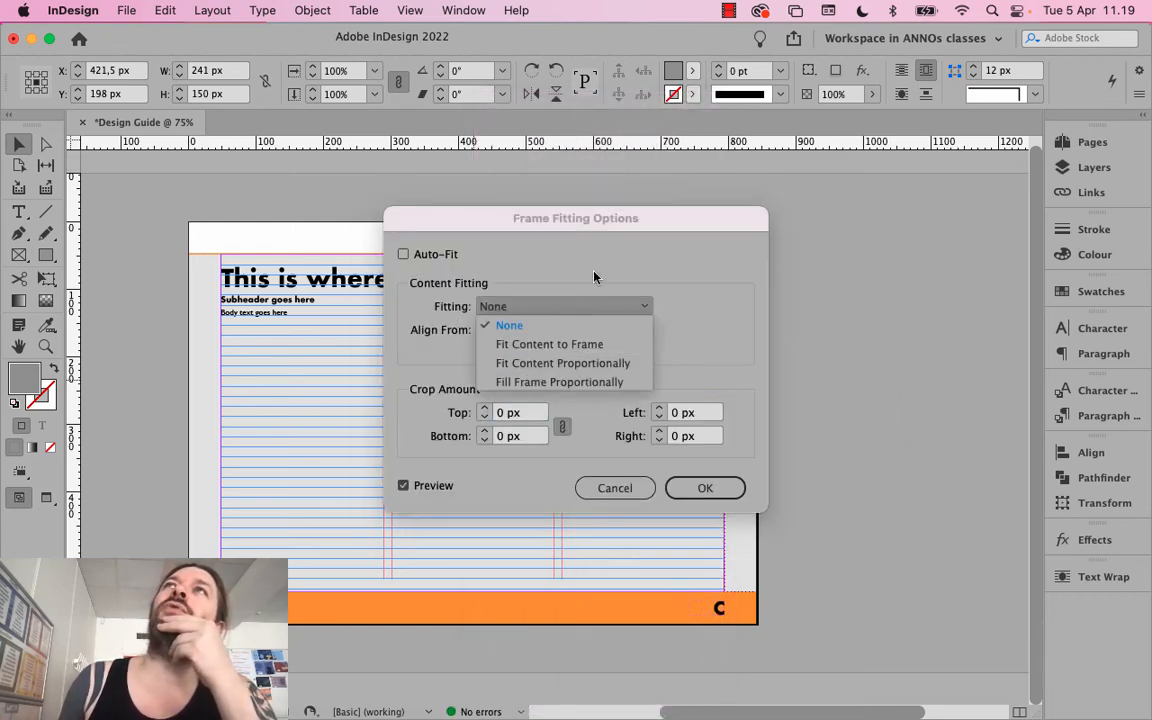
pyautogui.click(578, 298)
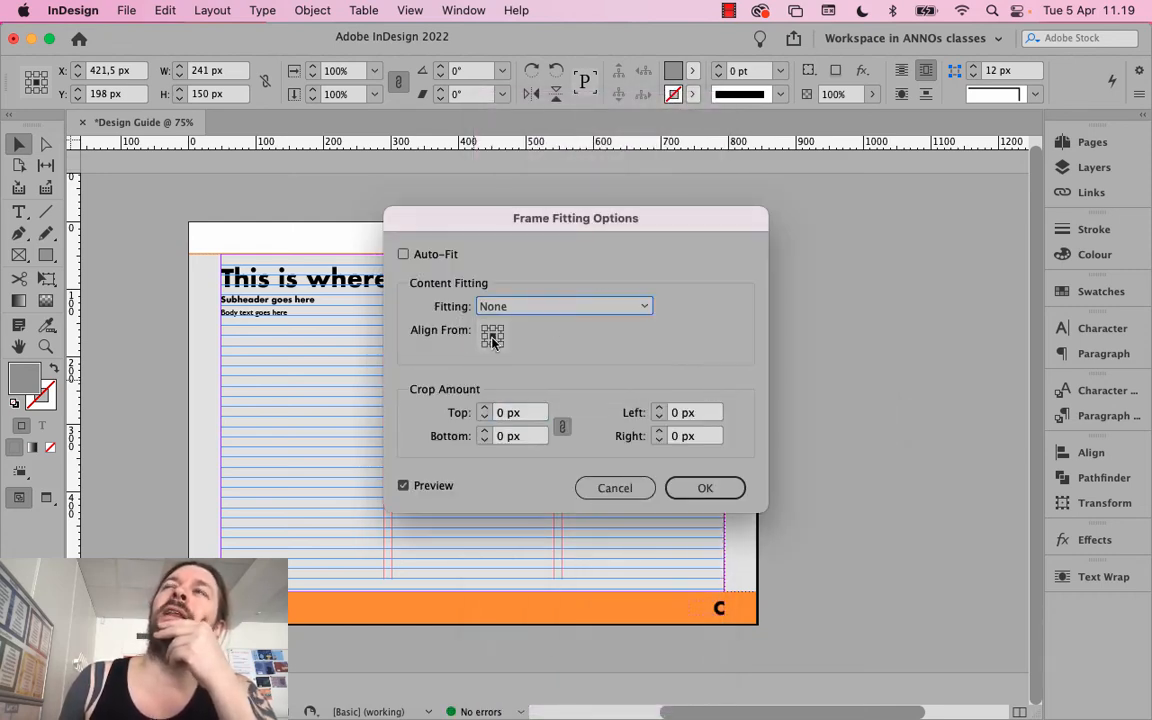
pyautogui.click(538, 308)
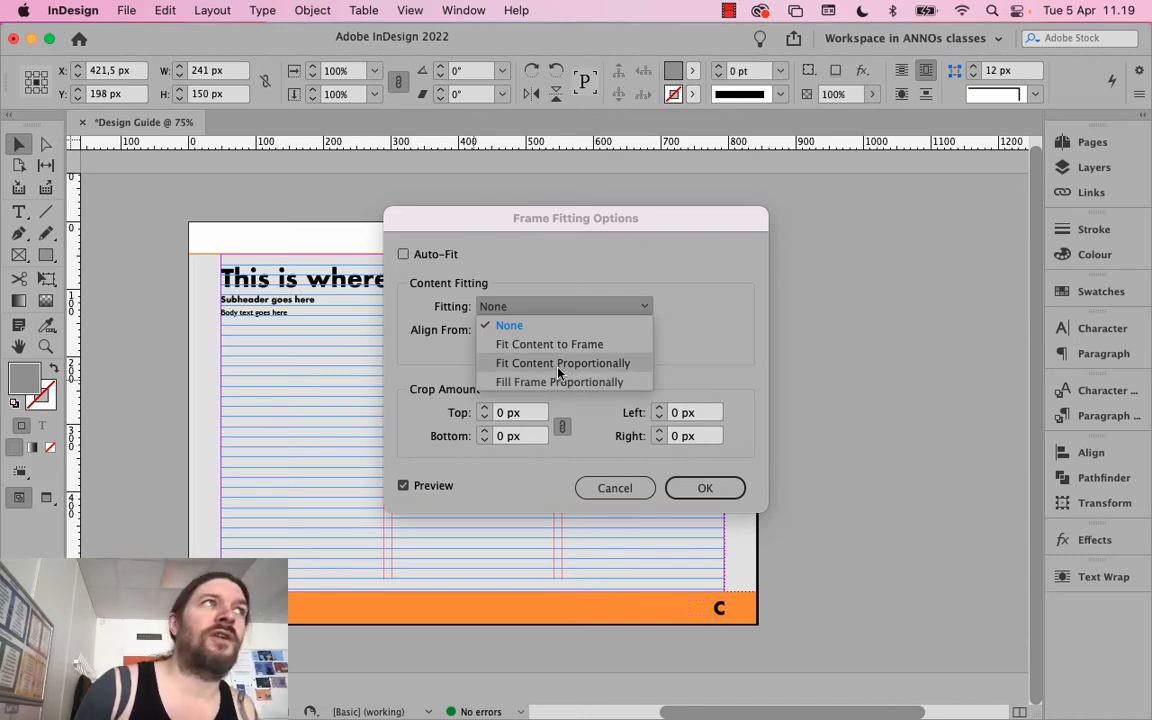
pyautogui.click(558, 367)
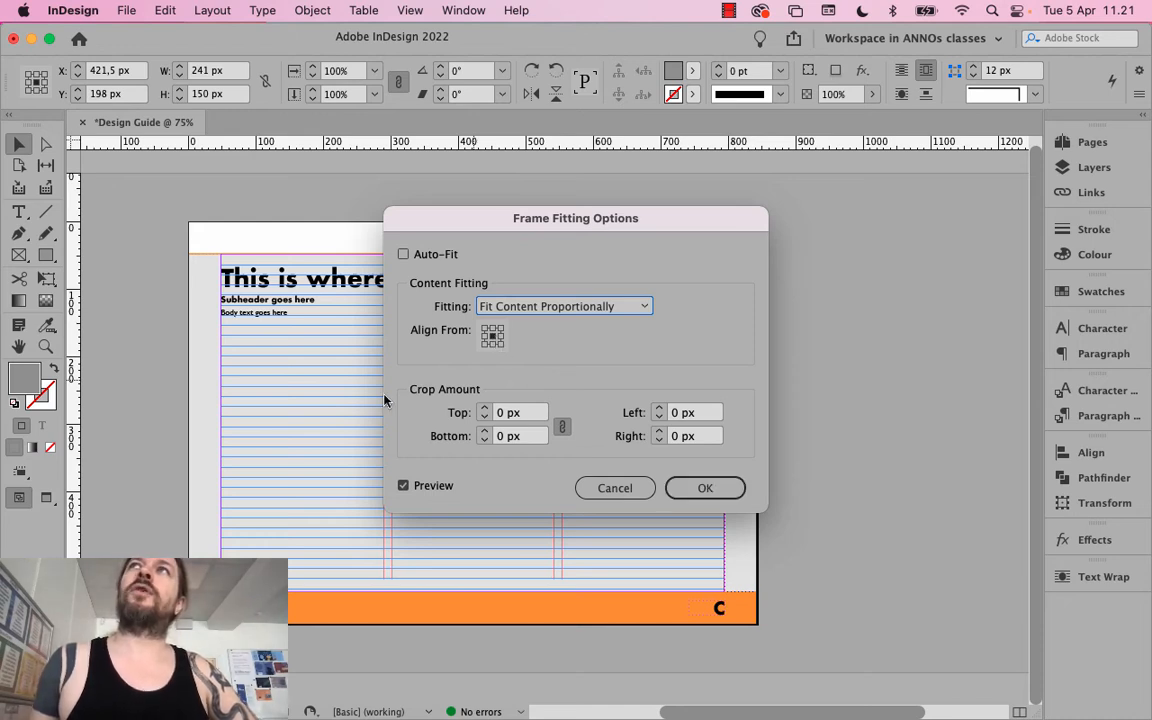
pyautogui.click(733, 488)
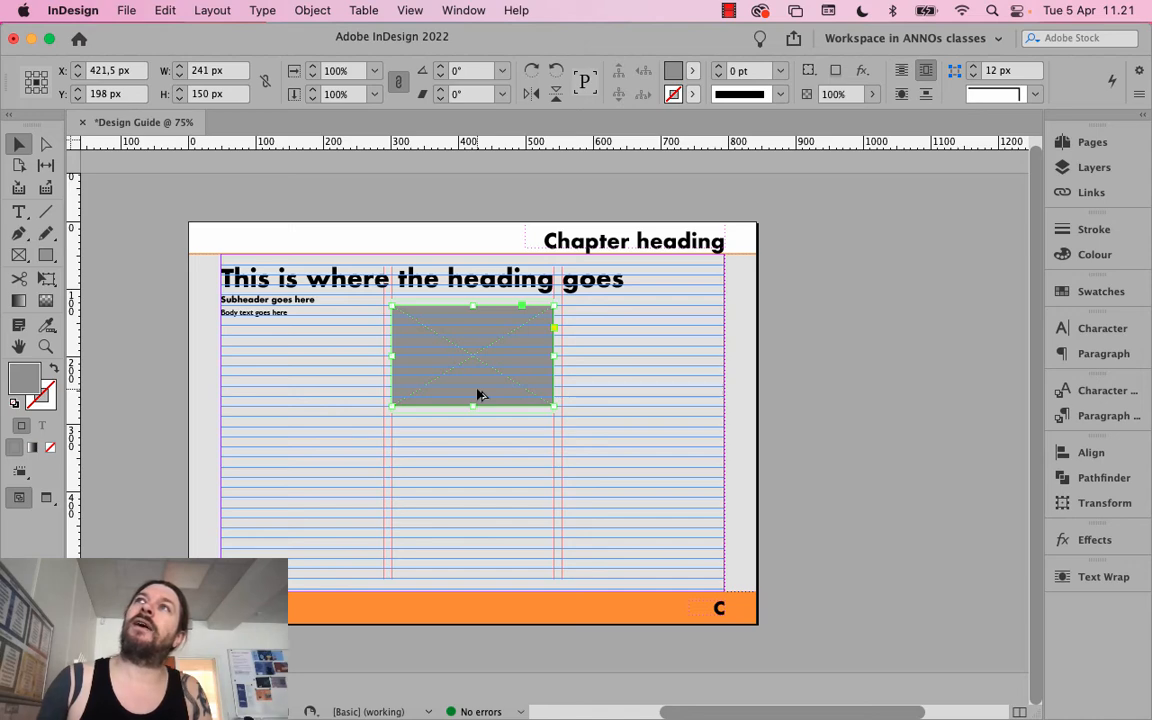
# Duplicate the grey frame into a two-by-two grid across the middle and third columns, with the upper copy at X 674,5 px
pyautogui.moveTo(478, 394); pyautogui.dragTo(642, 389)
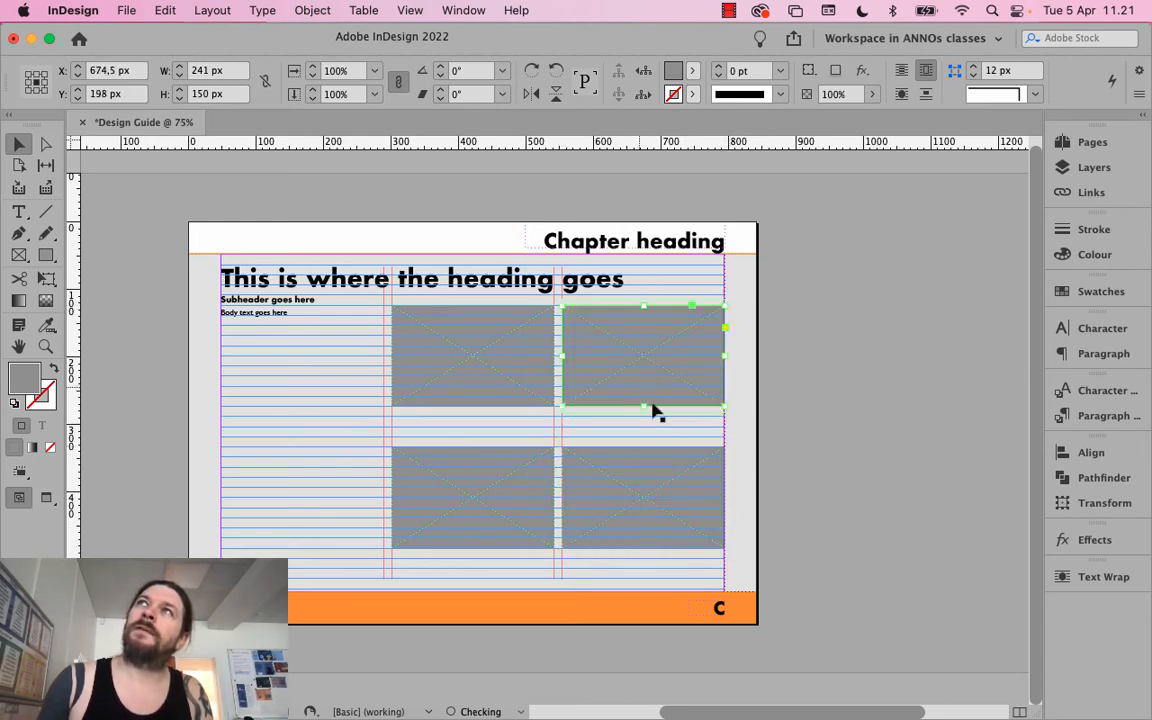
pyautogui.click(820, 505)
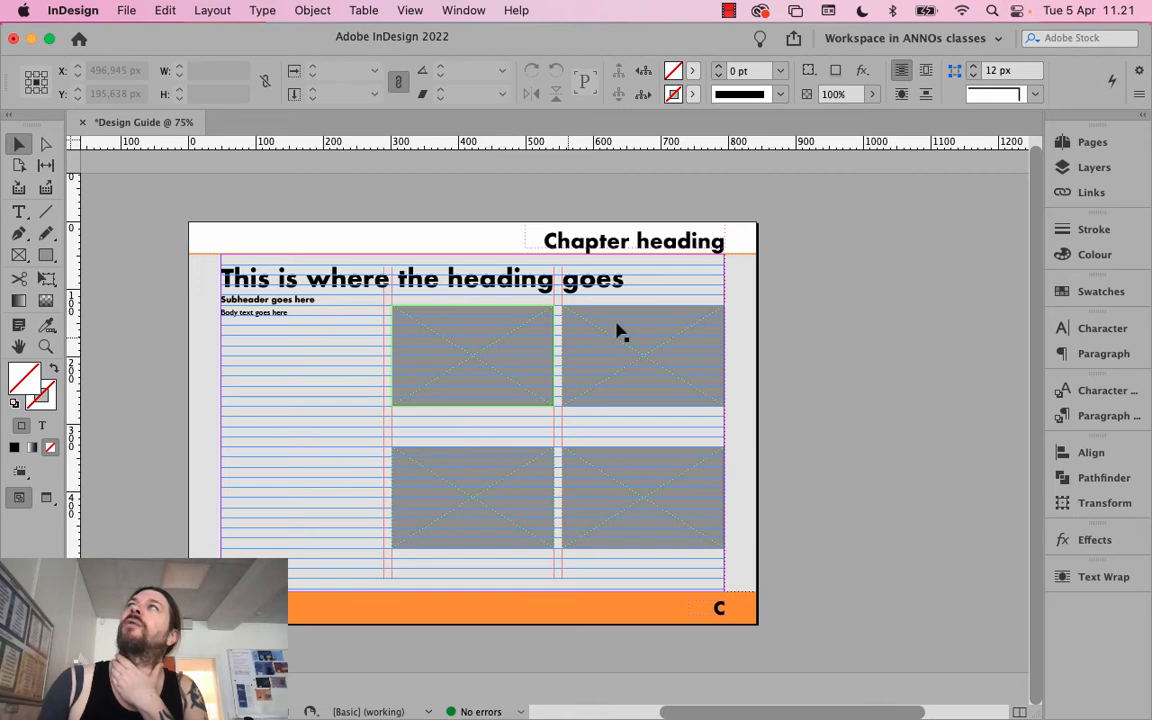
# Go through document pages 1, 2 and 3 to examine which parent layout they use
pyautogui.click(1108, 145)
pyautogui.click(864, 370)
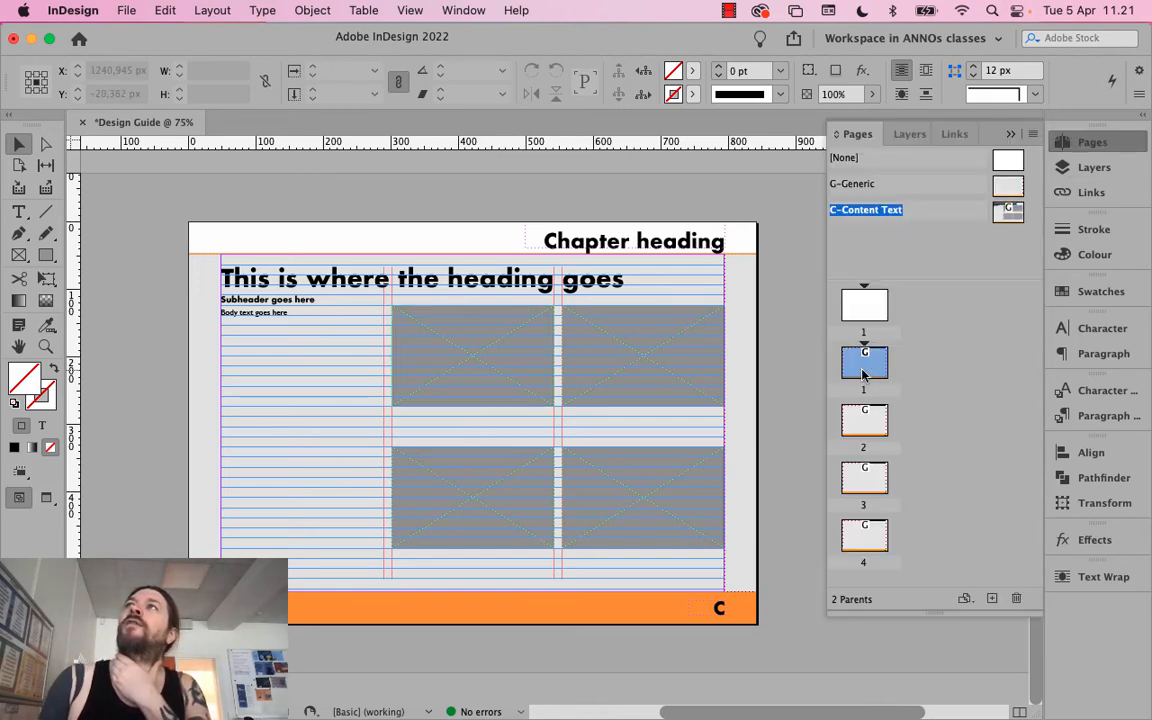
pyautogui.doubleClick(864, 368)
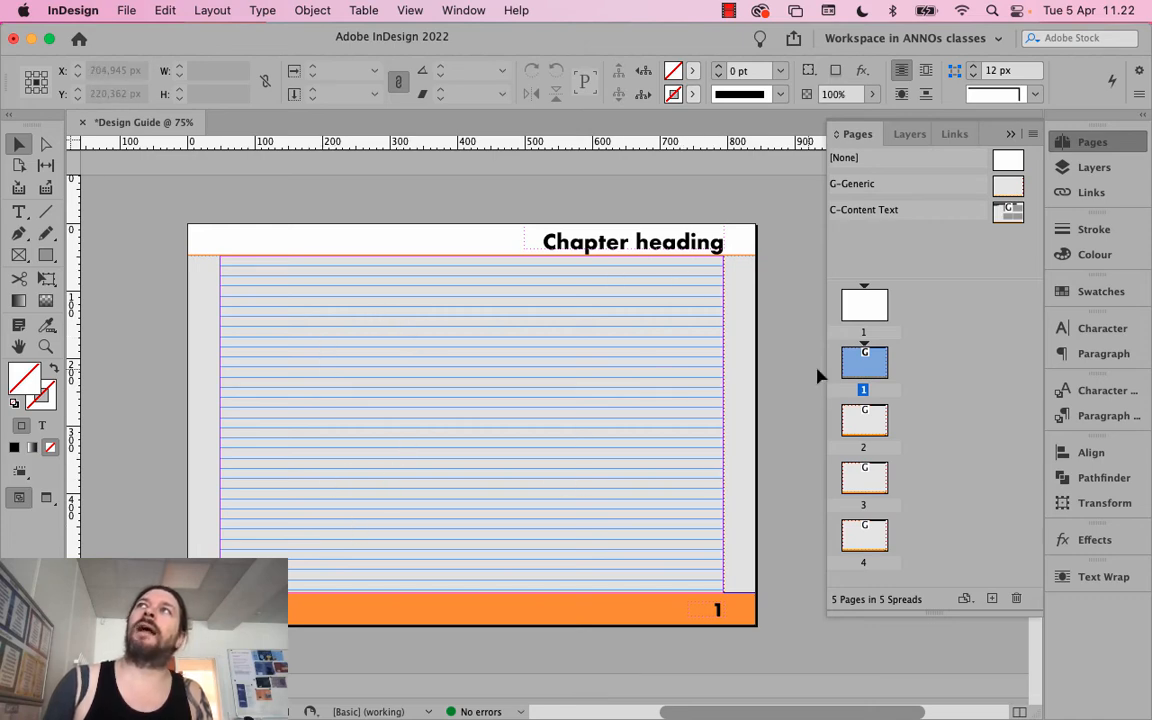
pyautogui.hotkey('shift', 'pagedown')
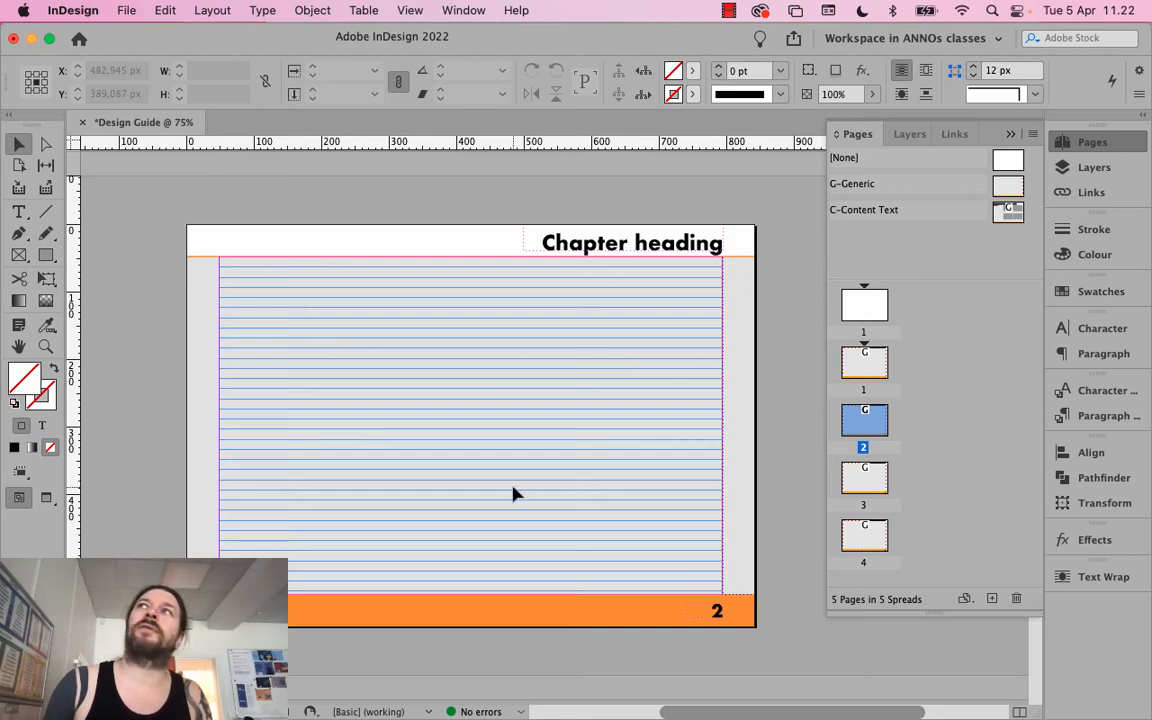
pyautogui.hotkey('shift', 'pageup')
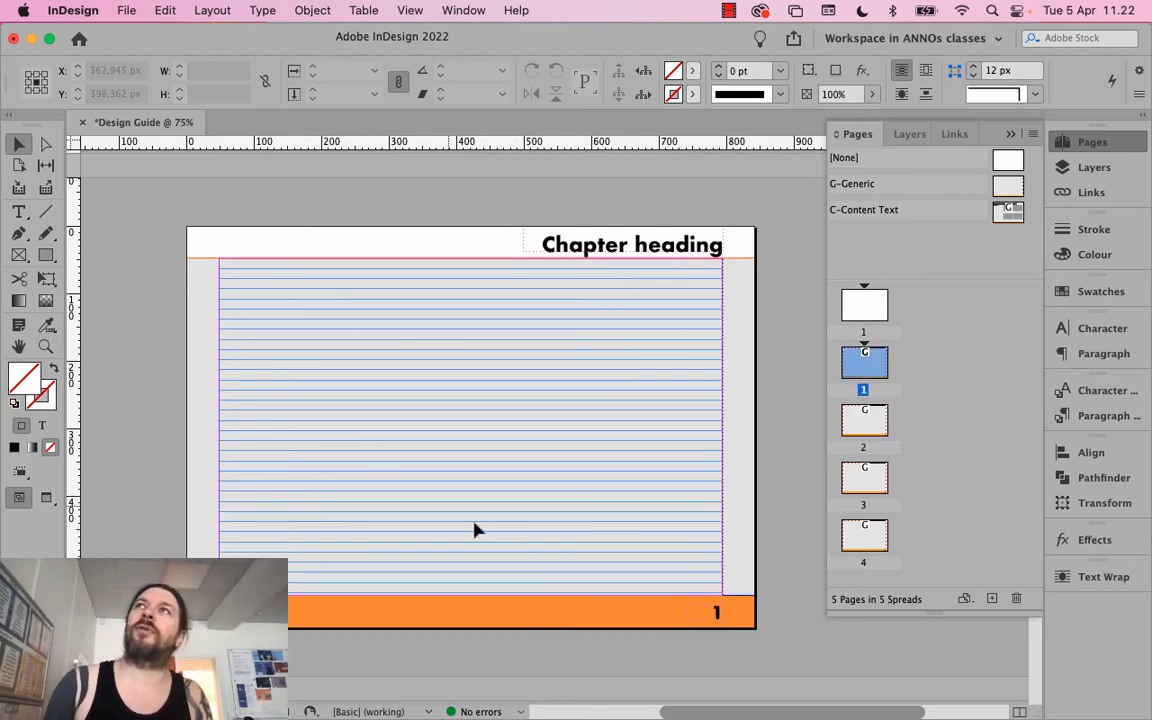
pyautogui.doubleClick(865, 425)
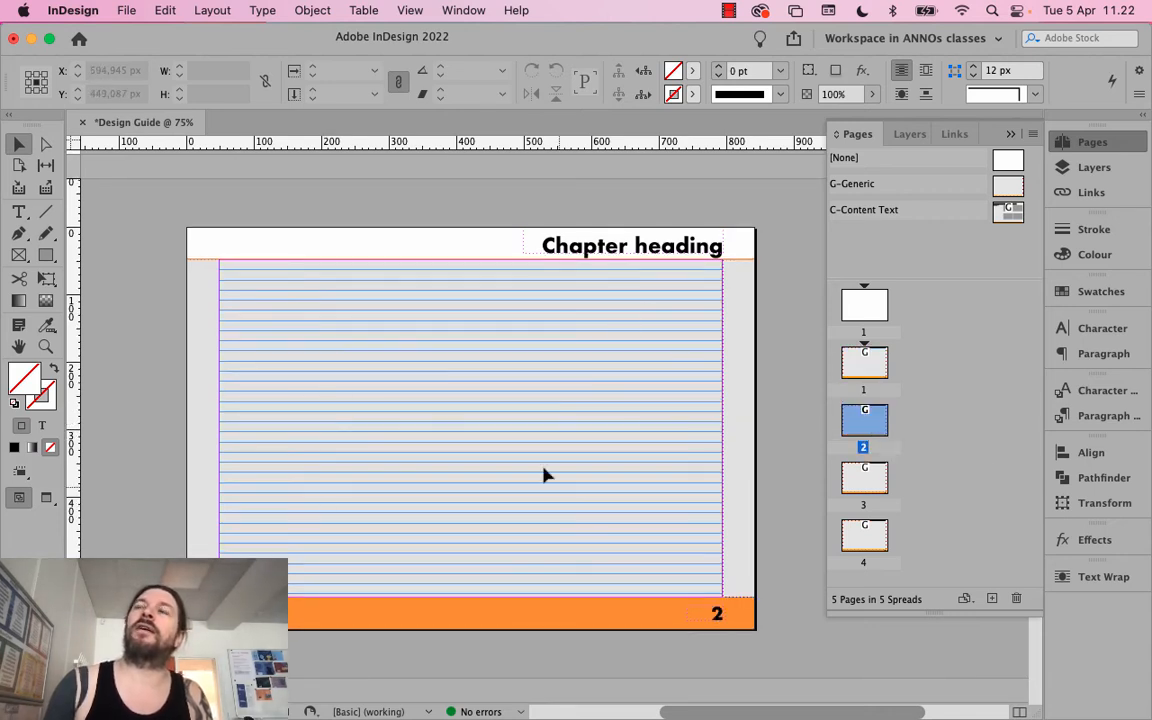
pyautogui.doubleClick(866, 478)
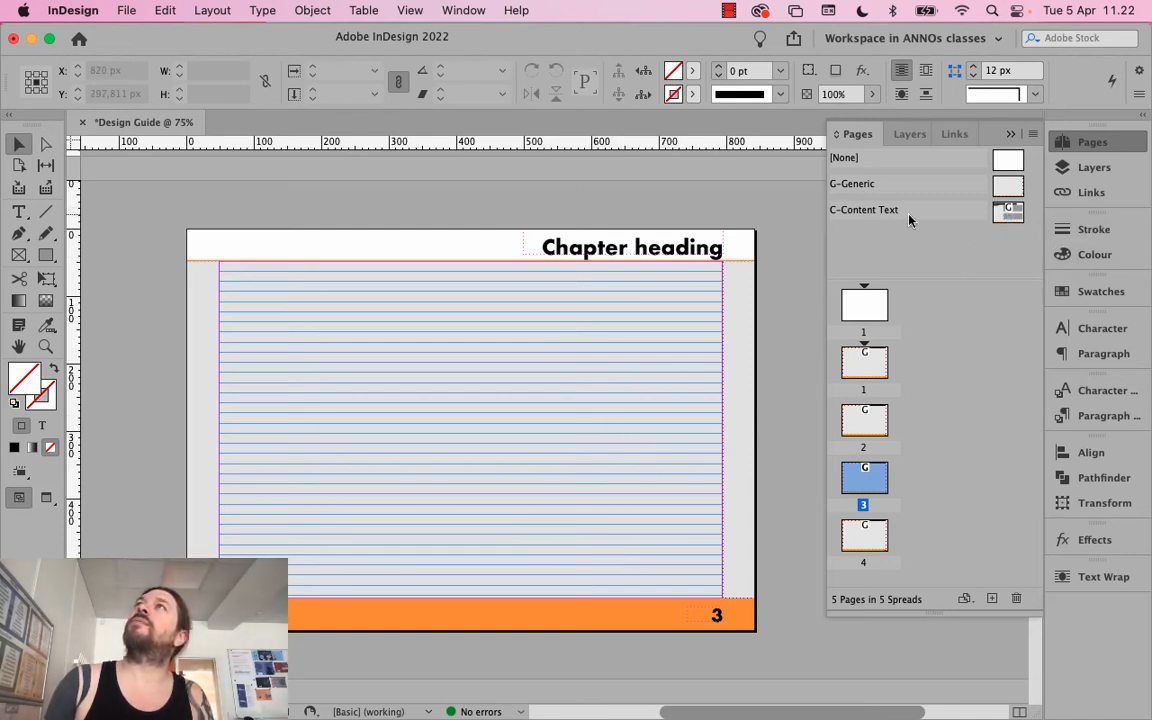
# Add five new pages to the document after page 3
pyautogui.click(872, 524)
pyautogui.click(869, 475)
pyautogui.click(866, 526)
pyautogui.click(864, 490)
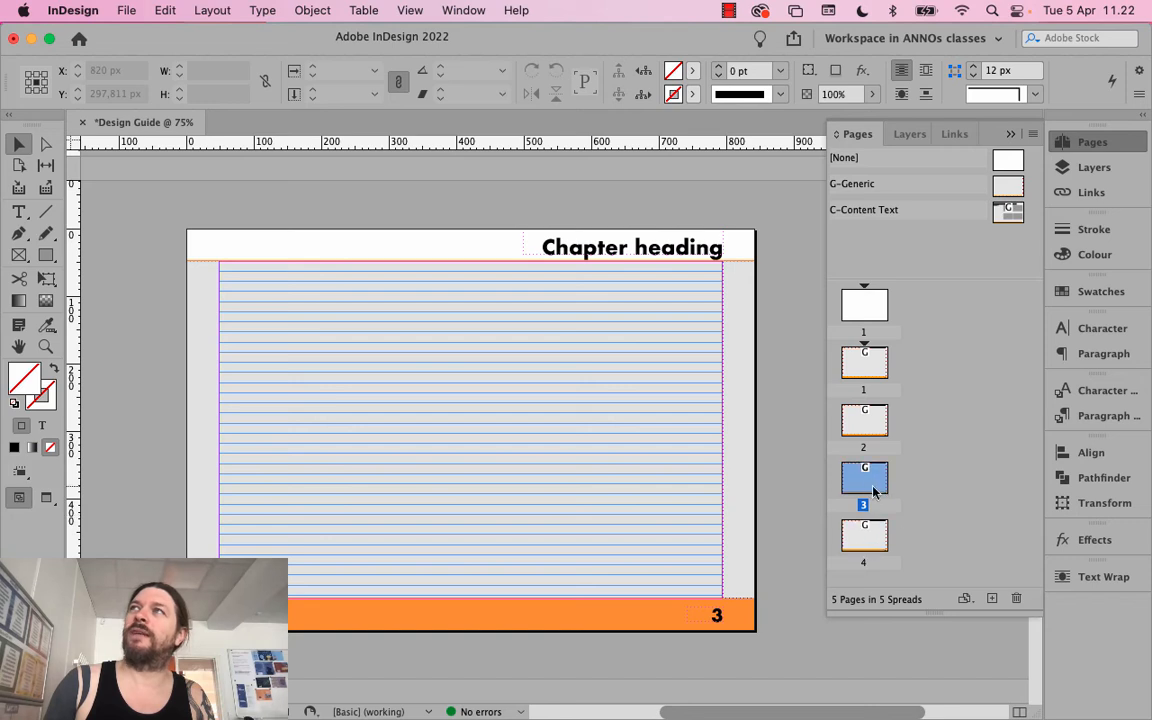
pyautogui.click(991, 601)
pyautogui.click(991, 601)
pyautogui.click(991, 601)
pyautogui.click(991, 601)
pyautogui.click(991, 601)
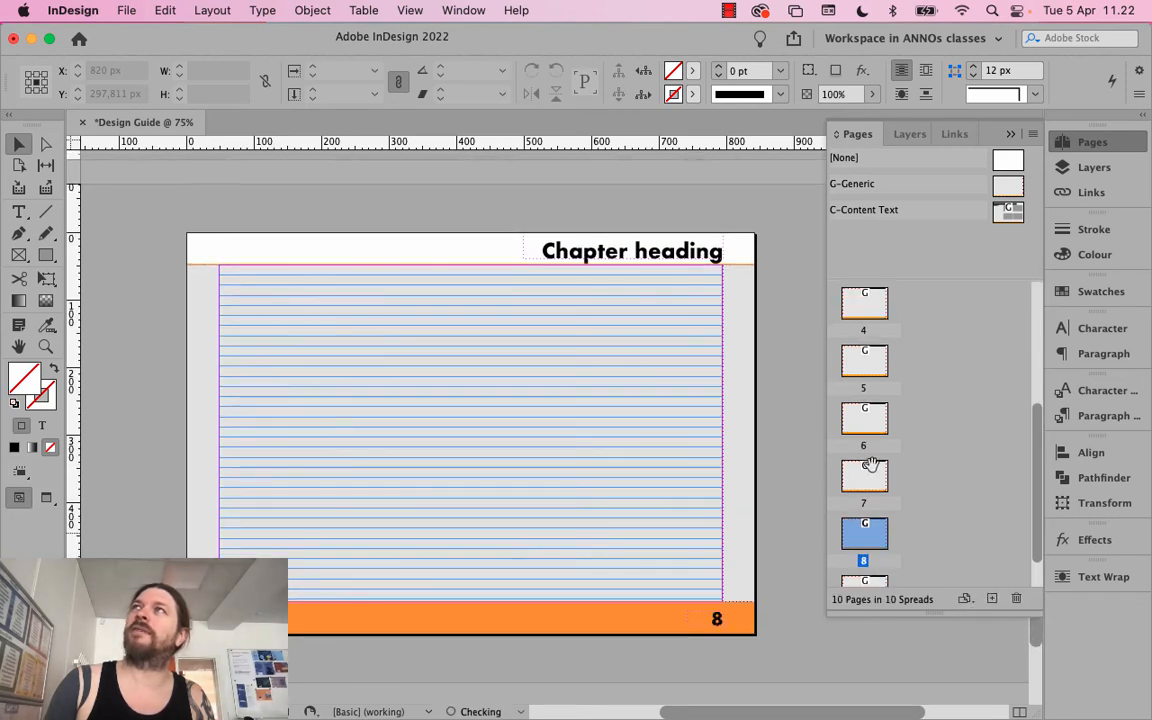
# Apply the C-Content Text parent to pages 3-9
pyautogui.scroll(2, 845, 472)
pyautogui.doubleClick(864, 432)
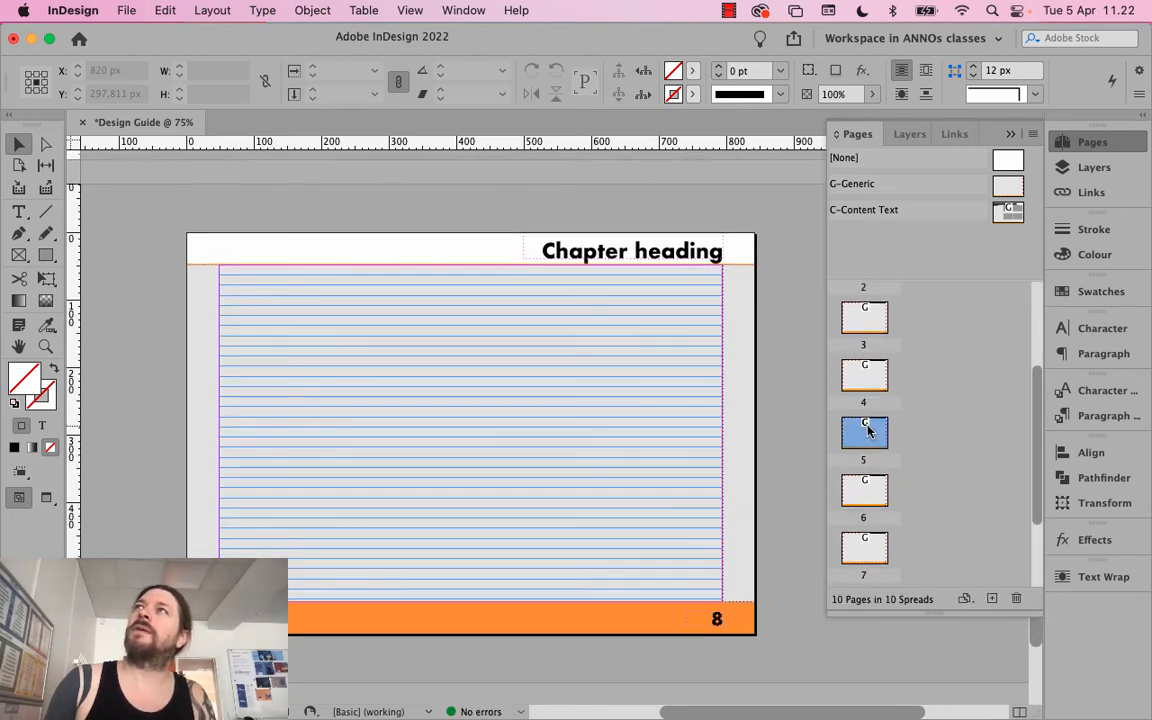
pyautogui.scroll(1, 871, 428)
pyautogui.scroll(2, 871, 428)
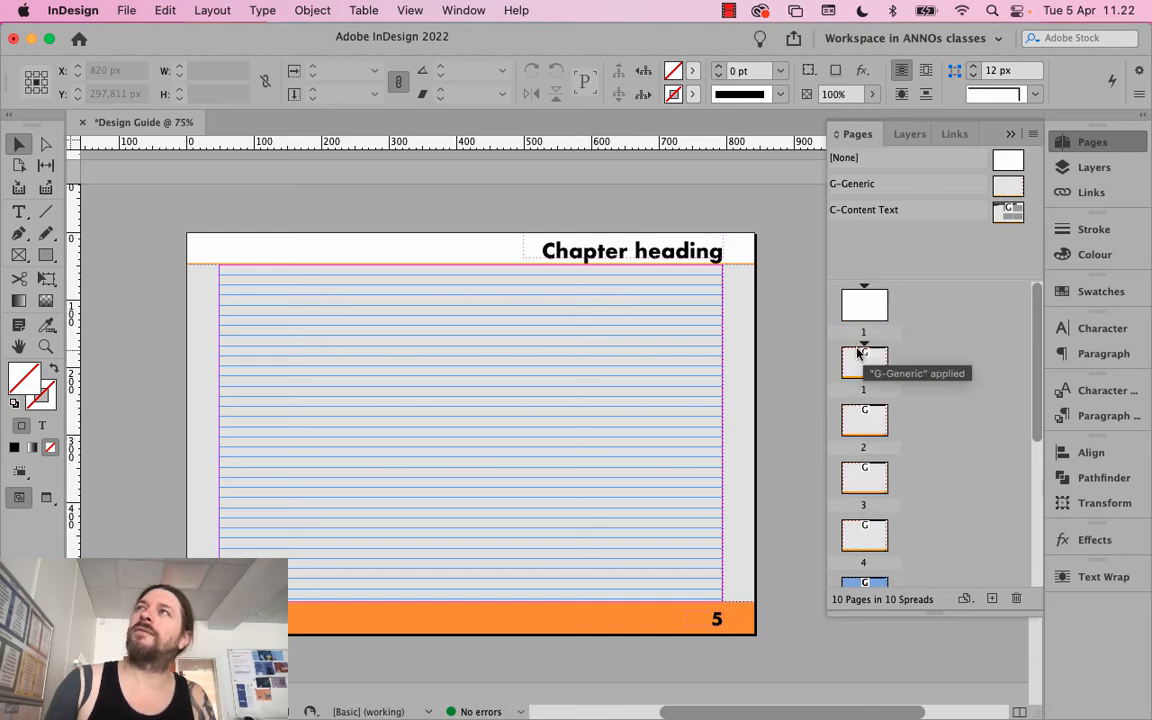
pyautogui.click(866, 474)
pyautogui.scroll(-1, 910, 536)
pyautogui.scroll(-10, 912, 538)
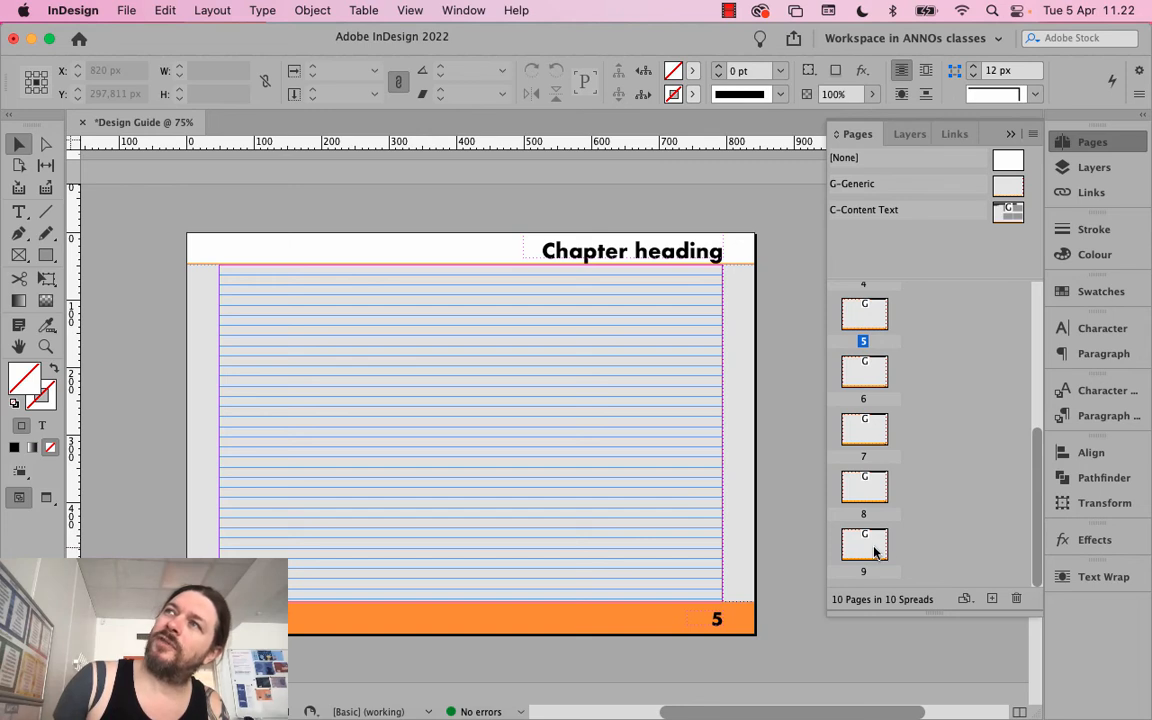
pyautogui.keyDown('shift'); pyautogui.click(870, 543); pyautogui.keyUp('shift')
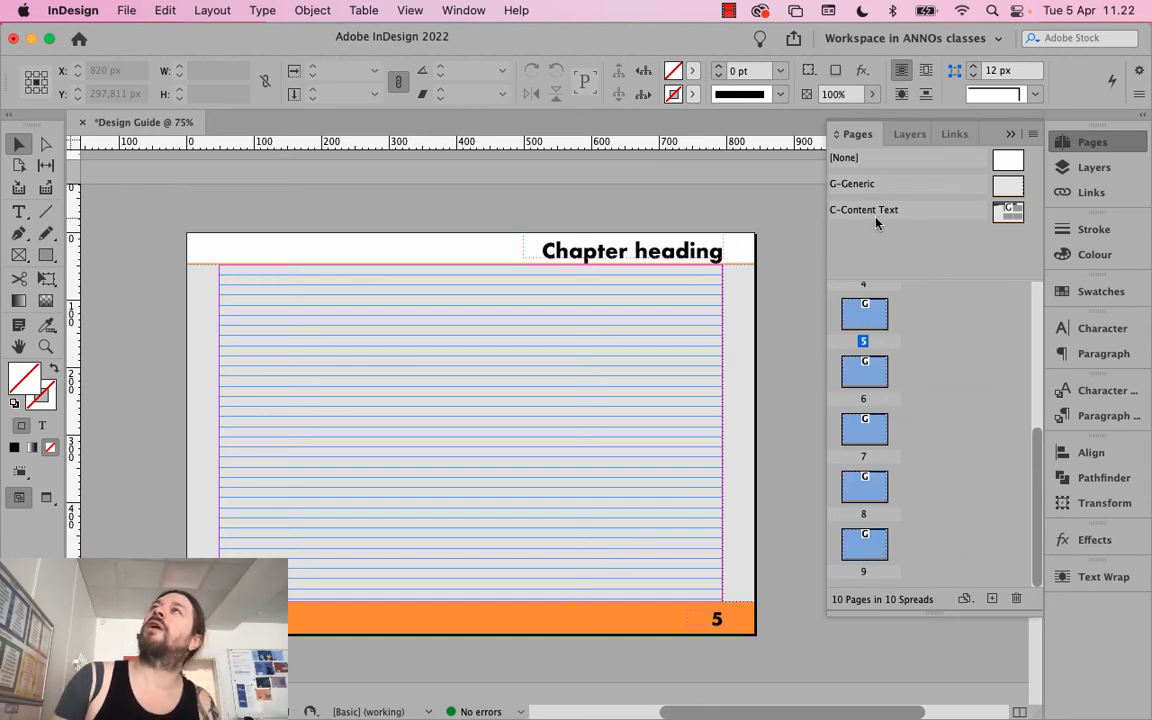
pyautogui.rightClick(866, 545)
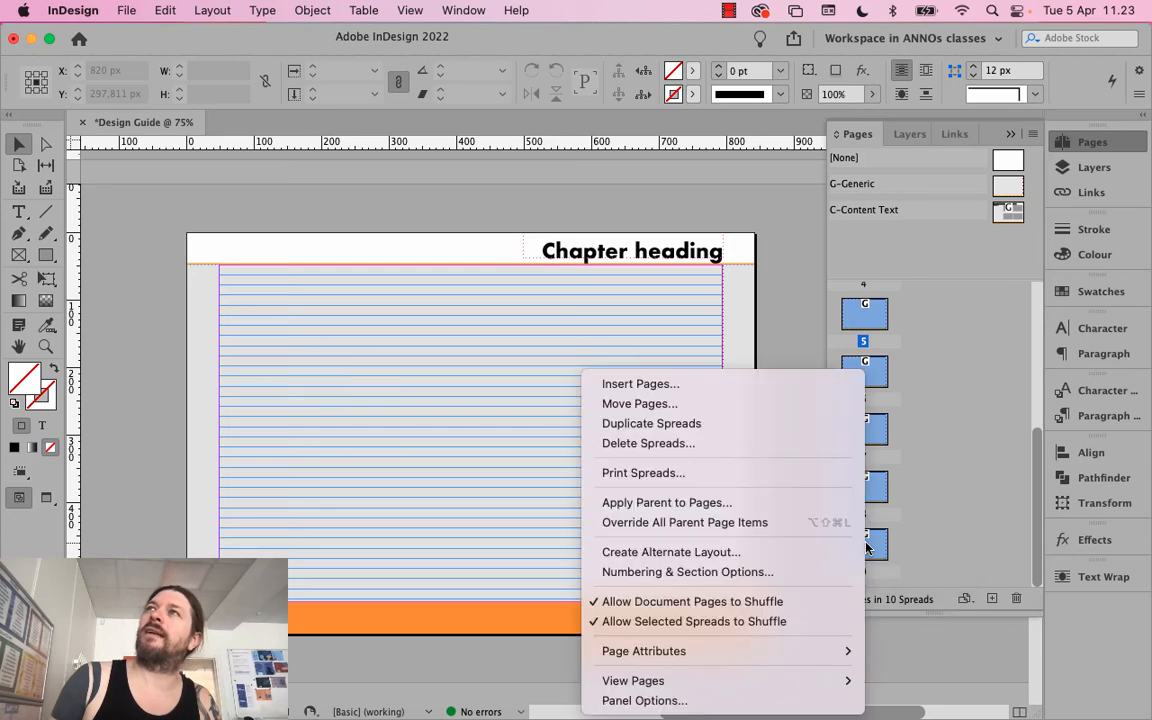
pyautogui.click(756, 510)
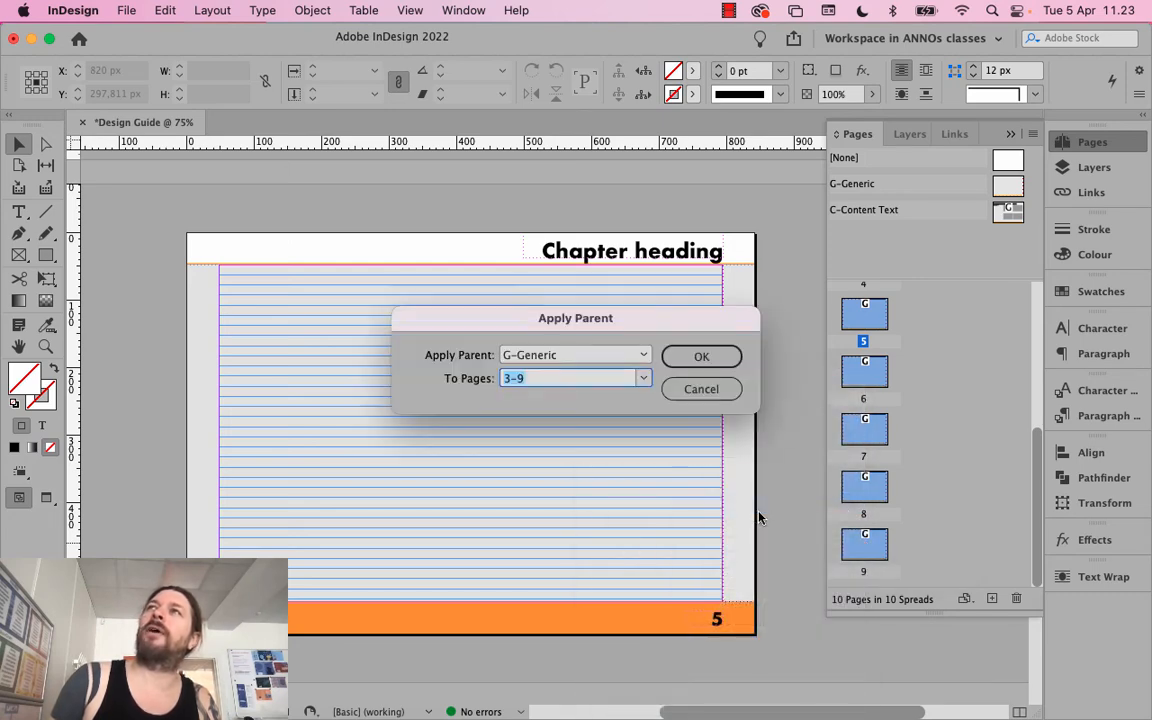
pyautogui.click(584, 355)
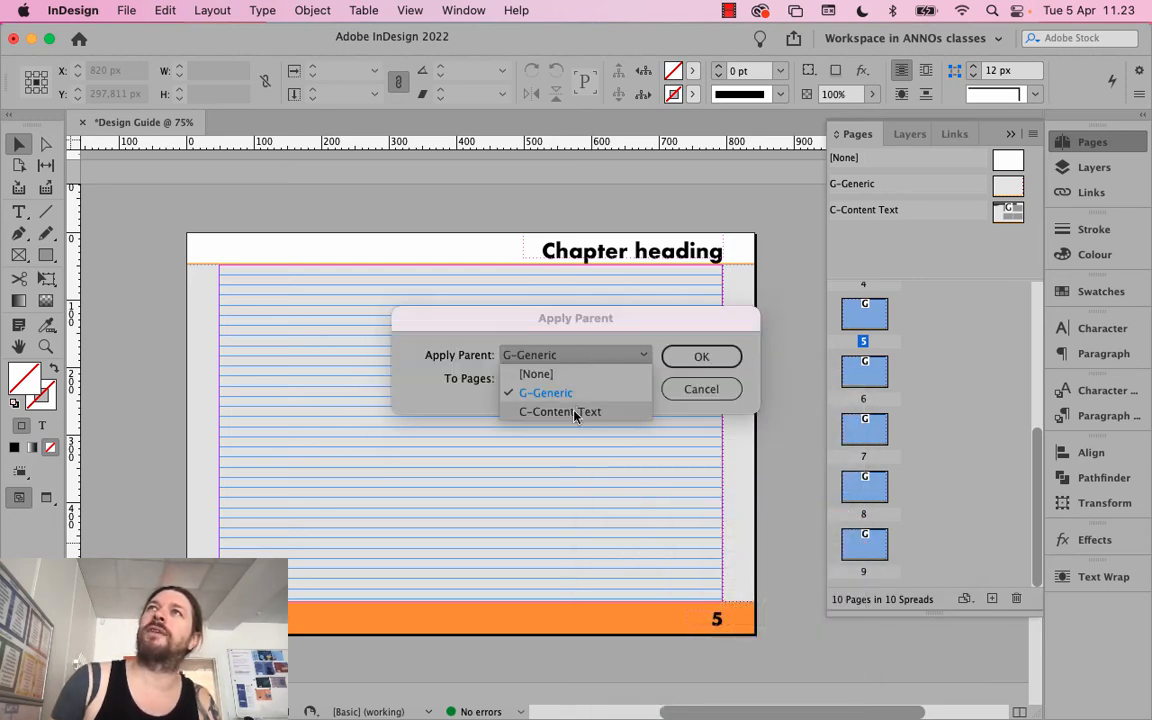
pyautogui.click(575, 413)
pyautogui.click(699, 357)
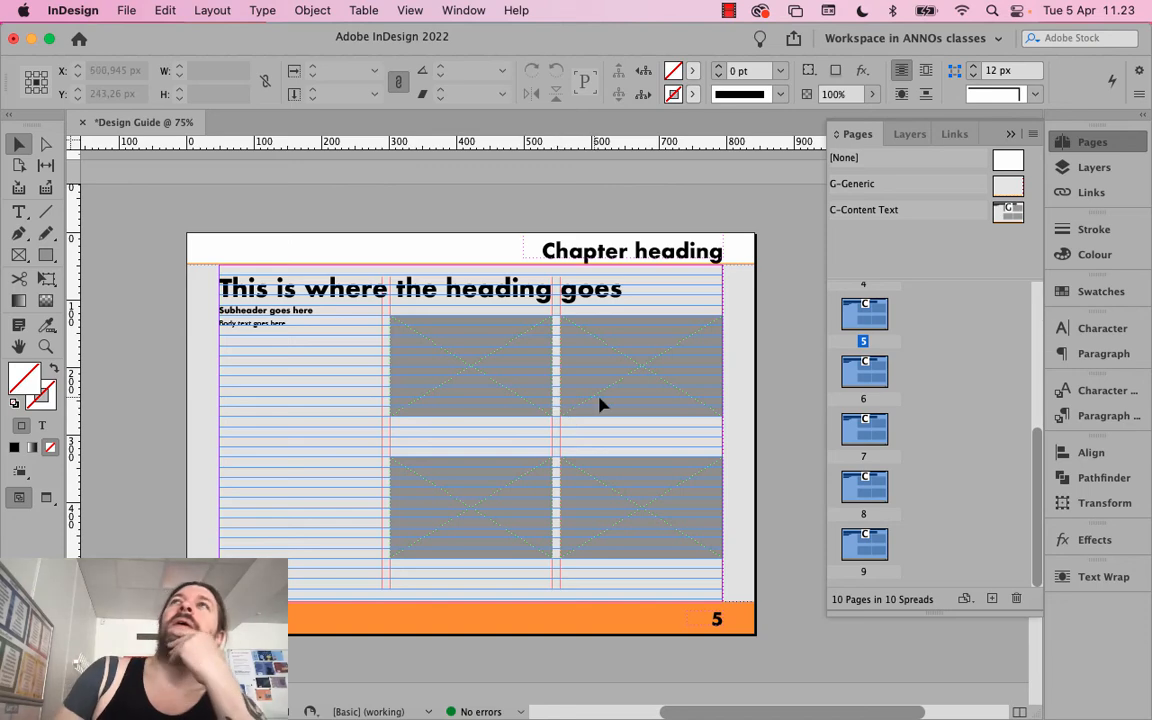
# Override the chapter heading on page 3 and replace its text with "TONE-OF-VOICE"
pyautogui.scroll(2, 571, 463)
pyautogui.scroll(20, 571, 466)
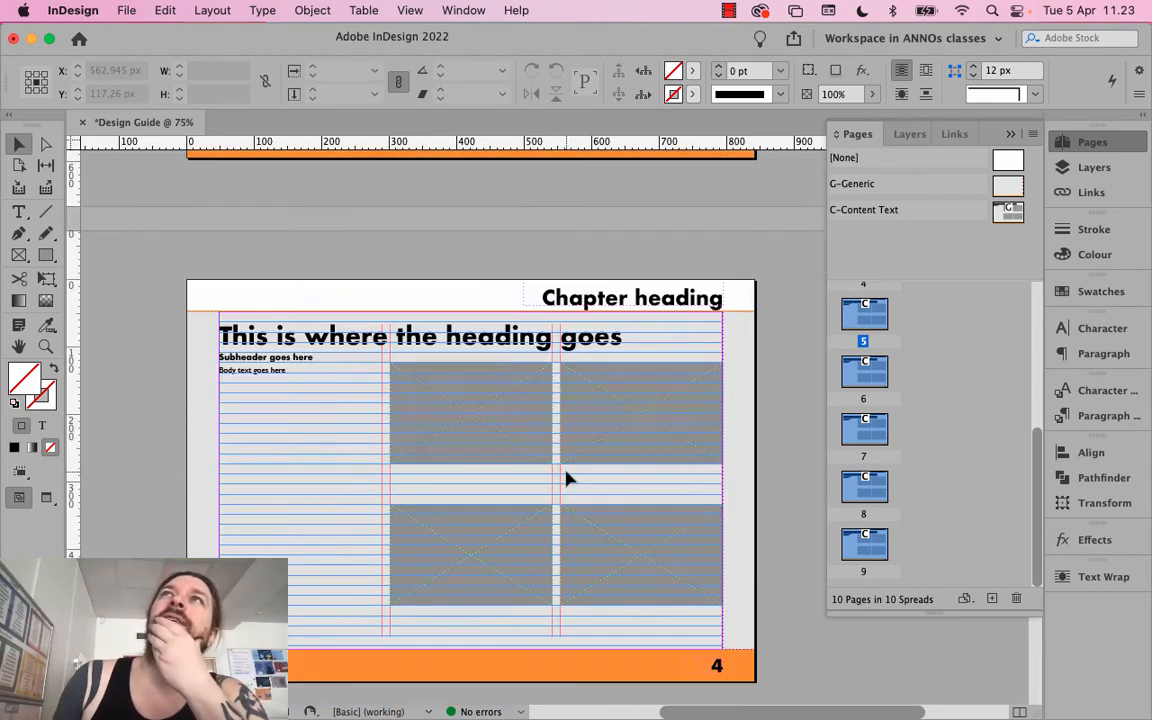
pyautogui.scroll(20, 571, 480)
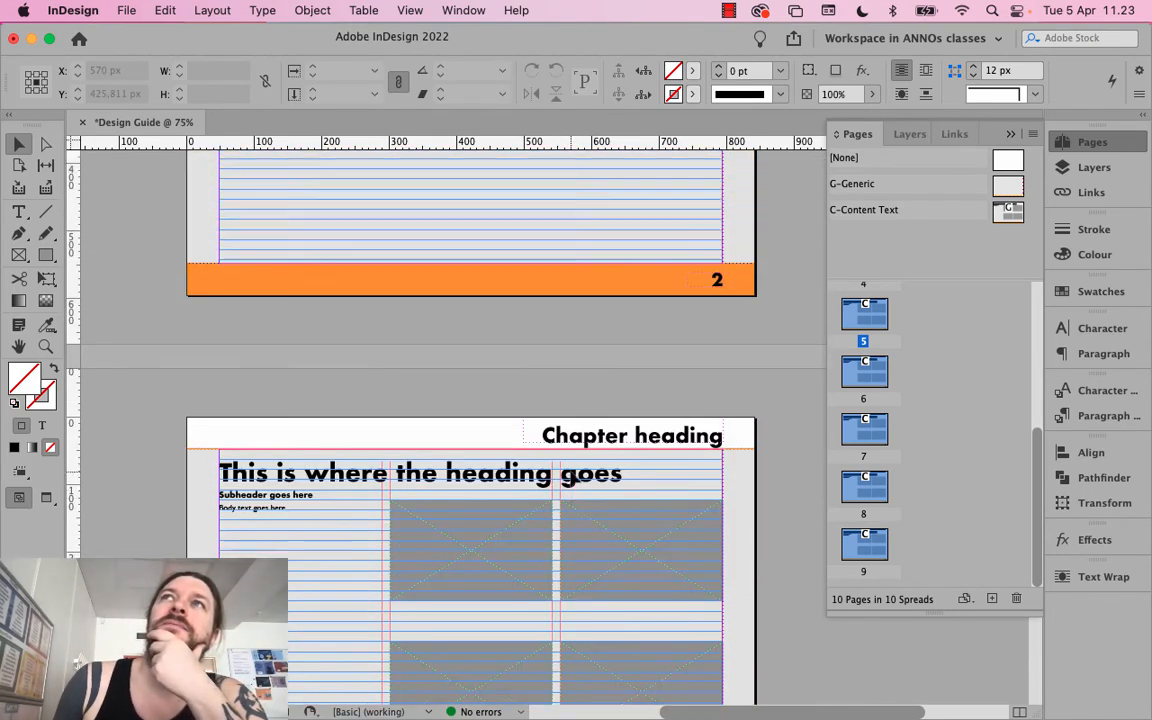
pyautogui.scroll(20, 571, 478)
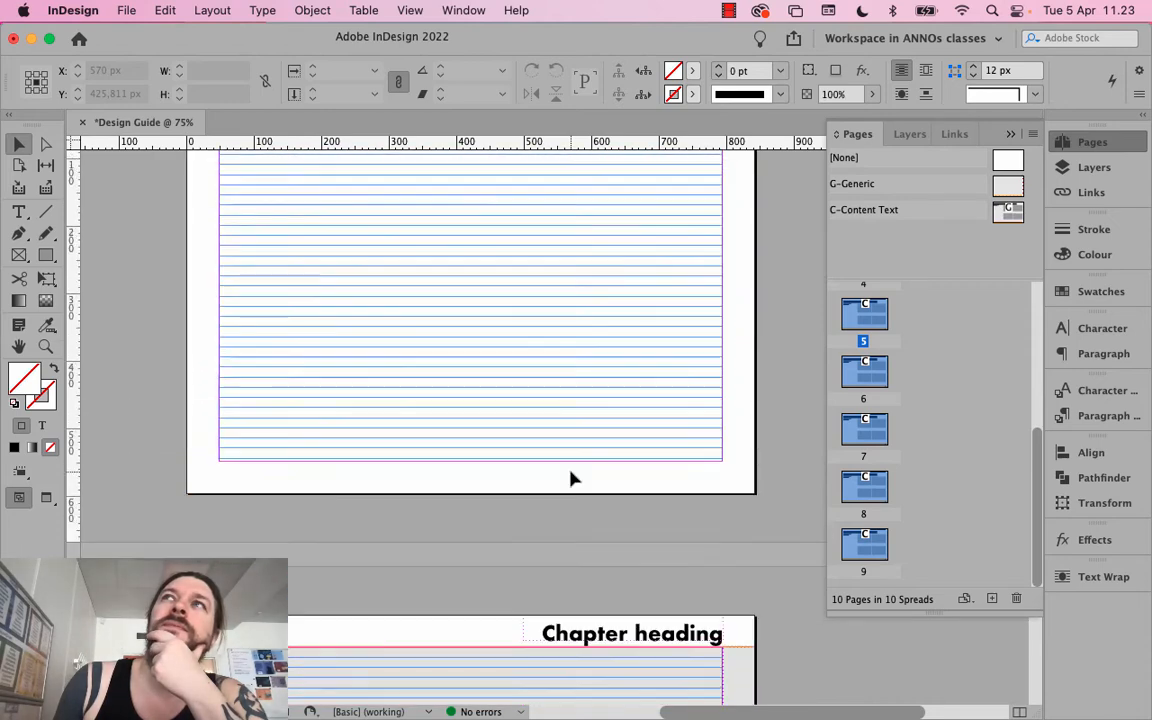
pyautogui.scroll(10, 571, 480)
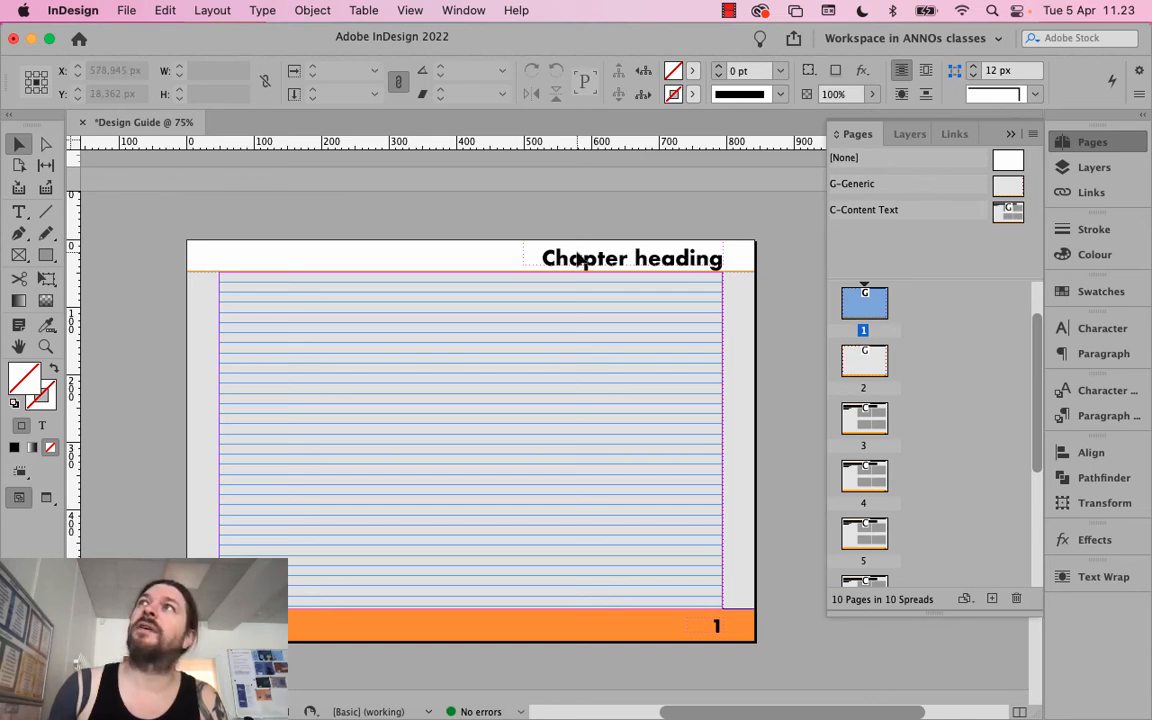
pyautogui.doubleClick(866, 418)
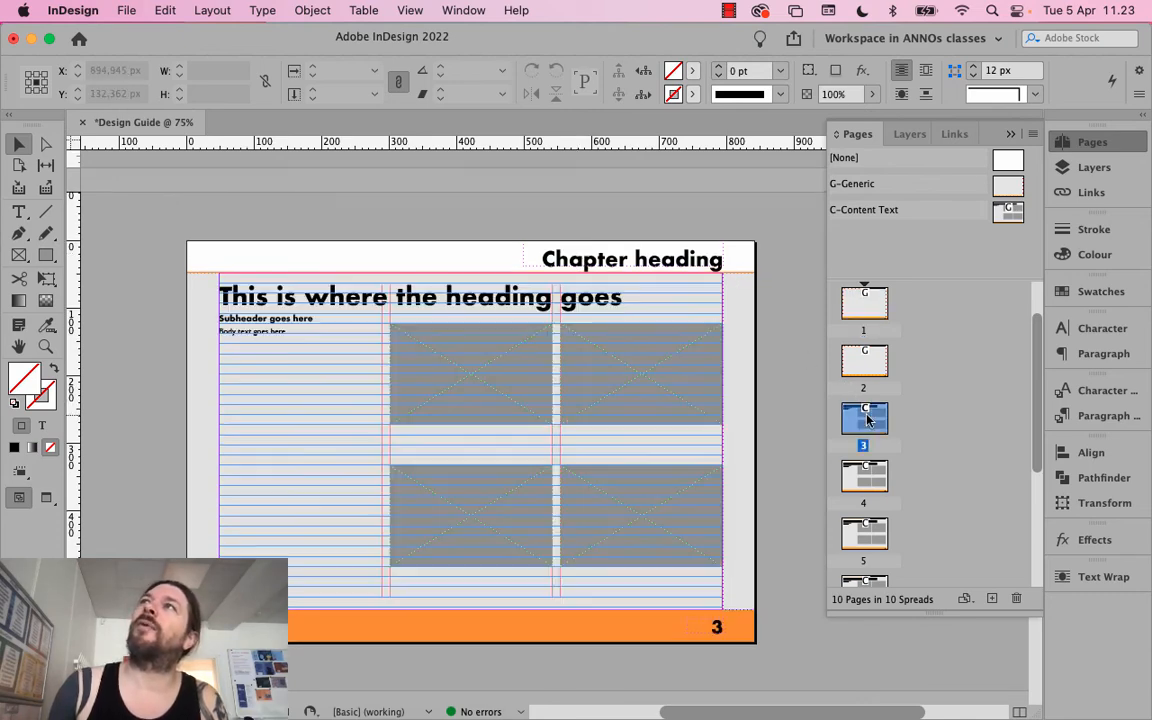
pyautogui.doubleClick(622, 262)
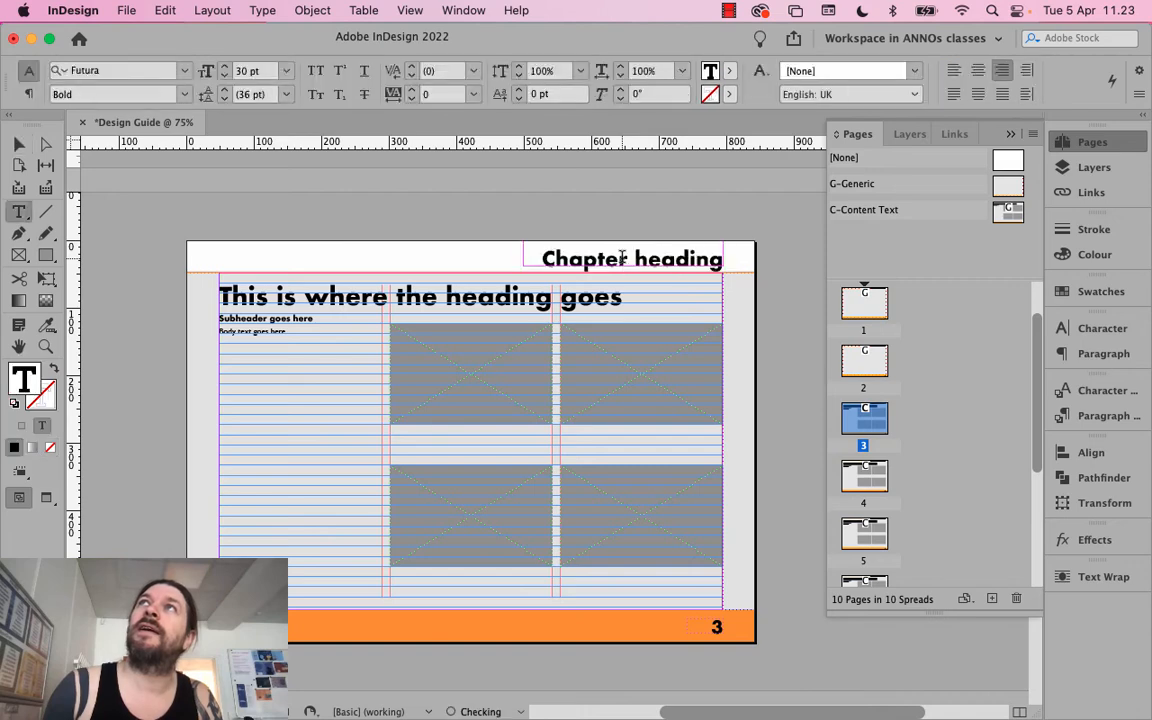
pyautogui.tripleClick(622, 262)
pyautogui.write('TONE DFO')
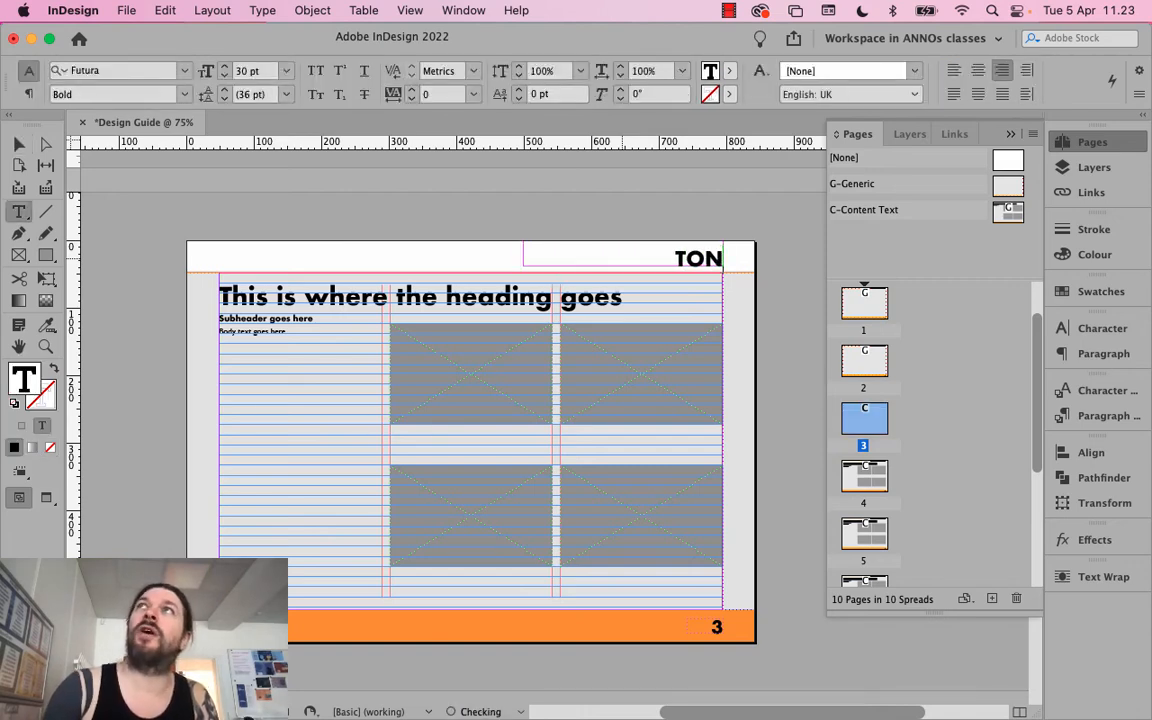
pyautogui.press('BackSpace')
pyautogui.press('BackSpace')
pyautogui.press('BackSpace')
pyautogui.press('BackSpace')
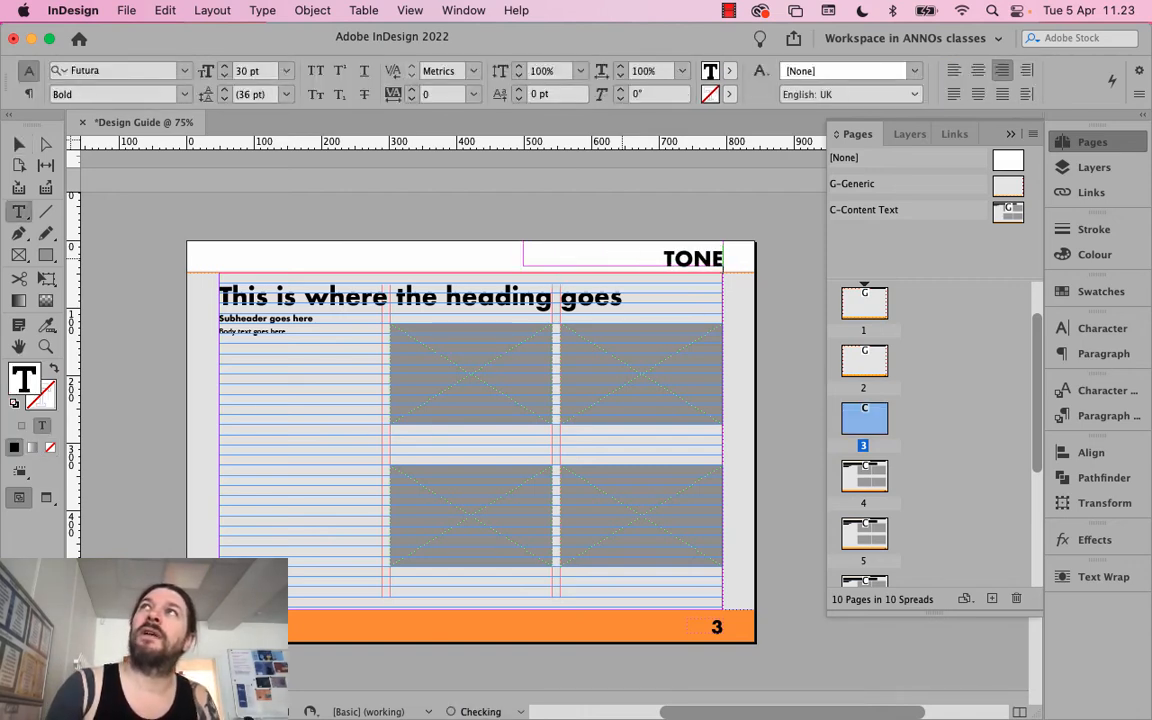
pyautogui.write('-')
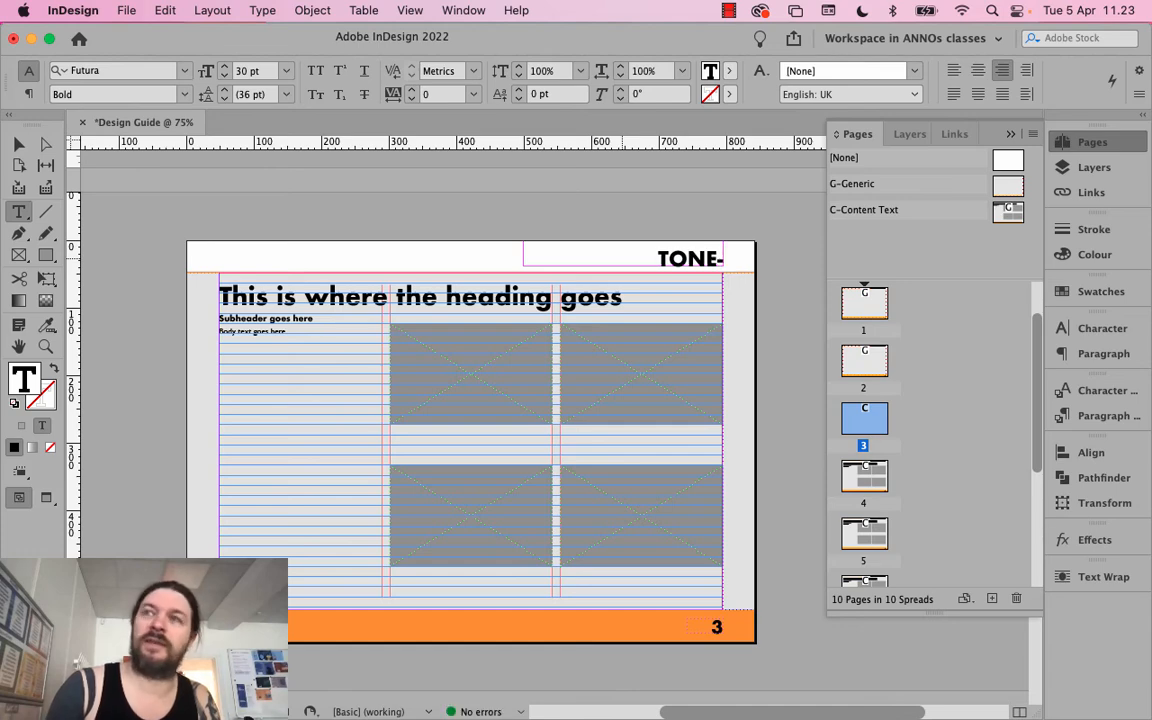
pyautogui.write('OF-')
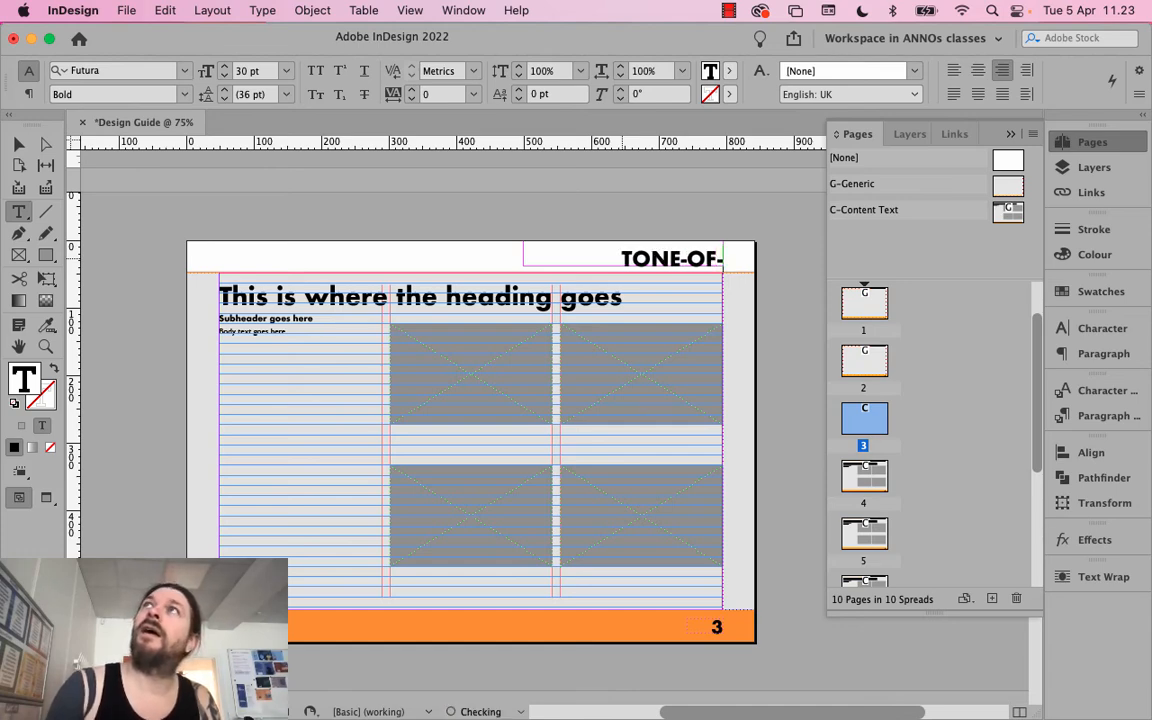
pyautogui.write('VOICE')
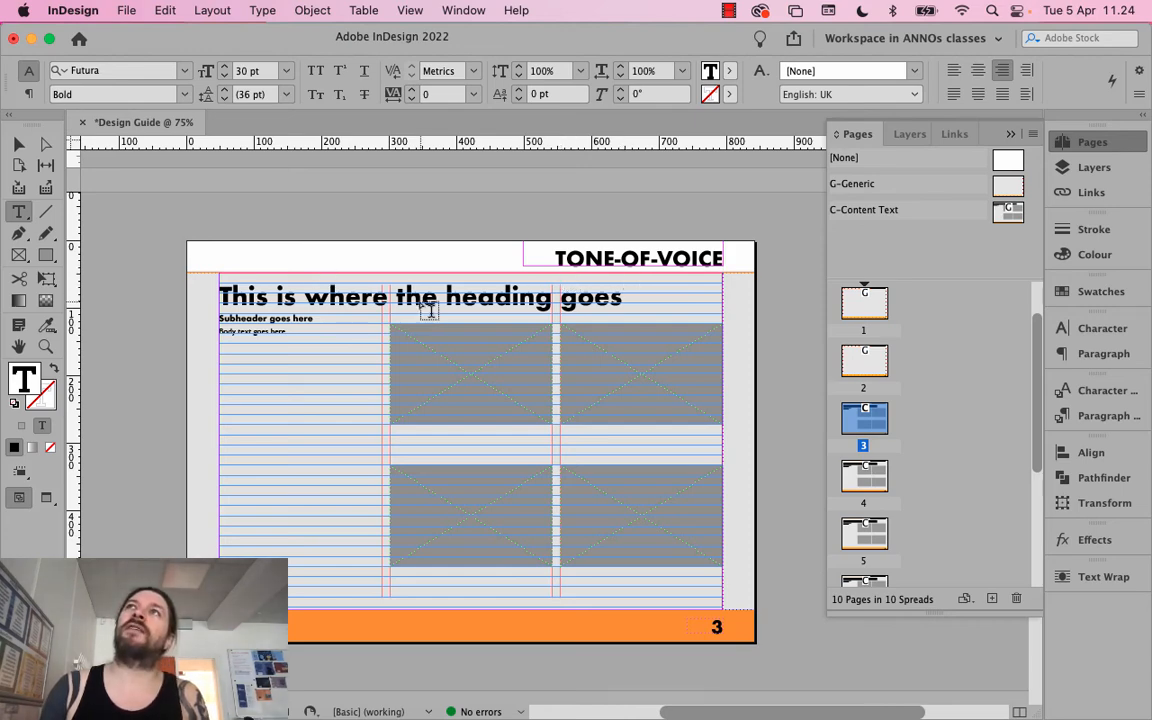
# Override the chapter heading on page 4 and replace its text with "LOGO"
pyautogui.doubleClick(866, 477)
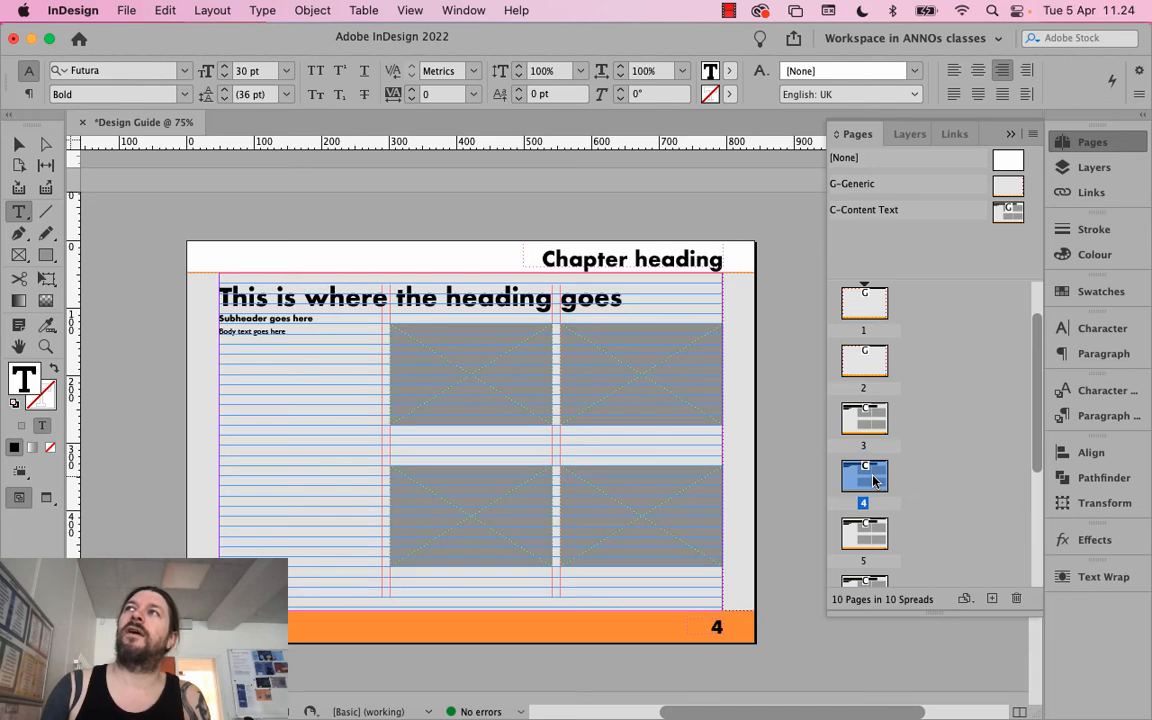
pyautogui.keyDown('shift'); pyautogui.keyDown('super'); pyautogui.click(656, 260); pyautogui.keyUp('super'); pyautogui.keyUp('shift')
pyautogui.tripleClick(655, 257)
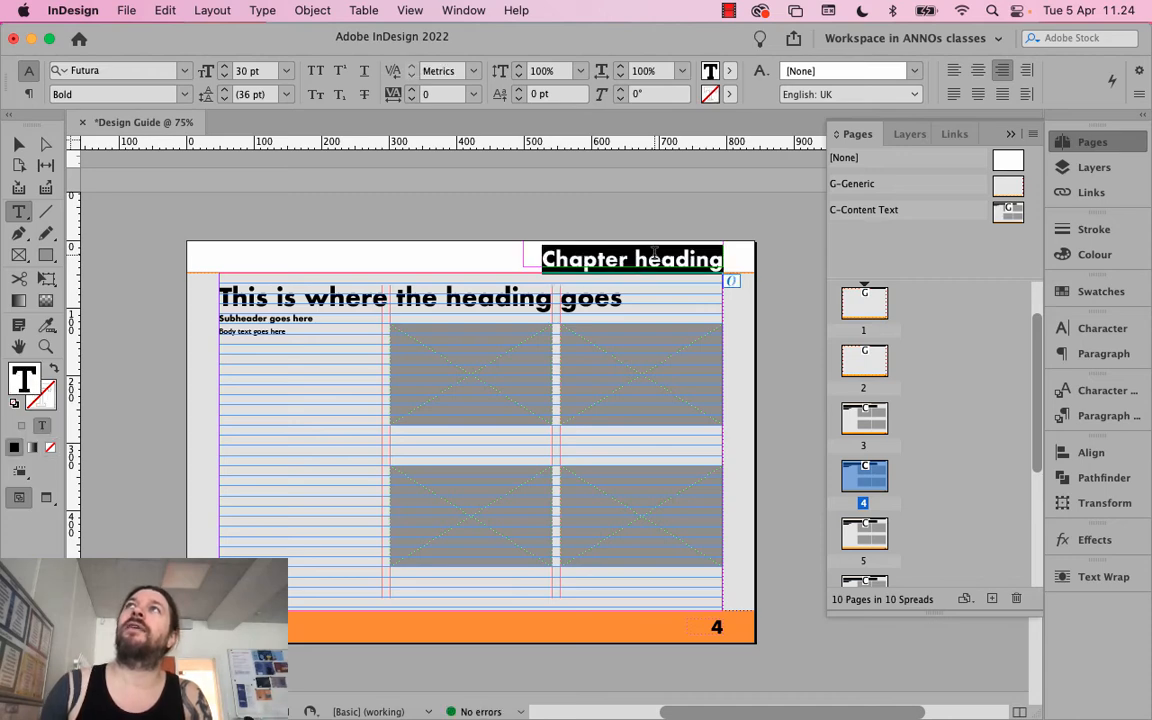
pyautogui.write('LOGO')
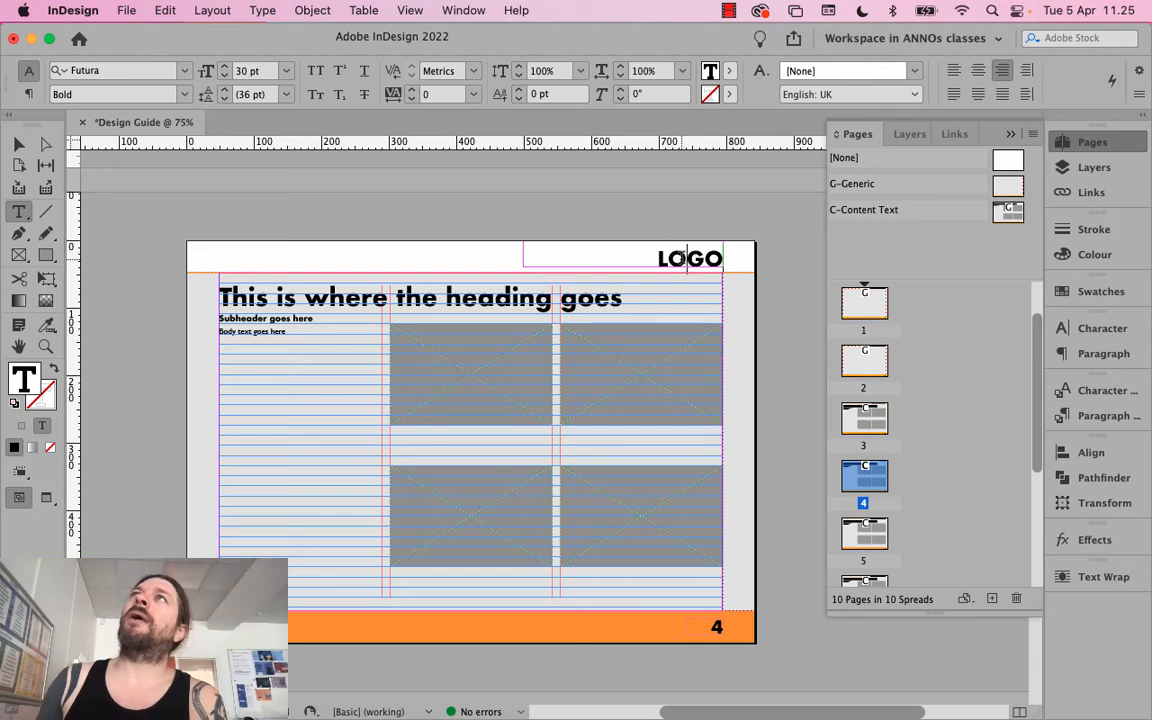
# Try deleting the entire heading paragraph "This is where the heading goes" on page 4, and undo the deletion
pyautogui.click(637, 304)
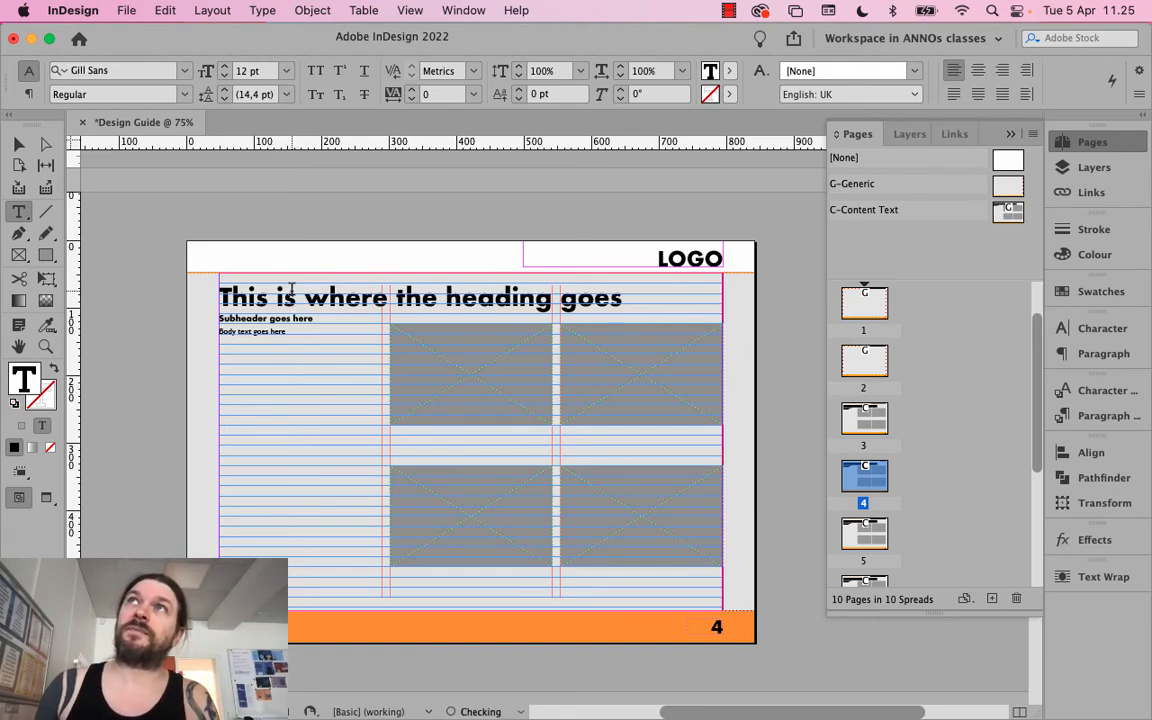
pyautogui.tripleClick(288, 297)
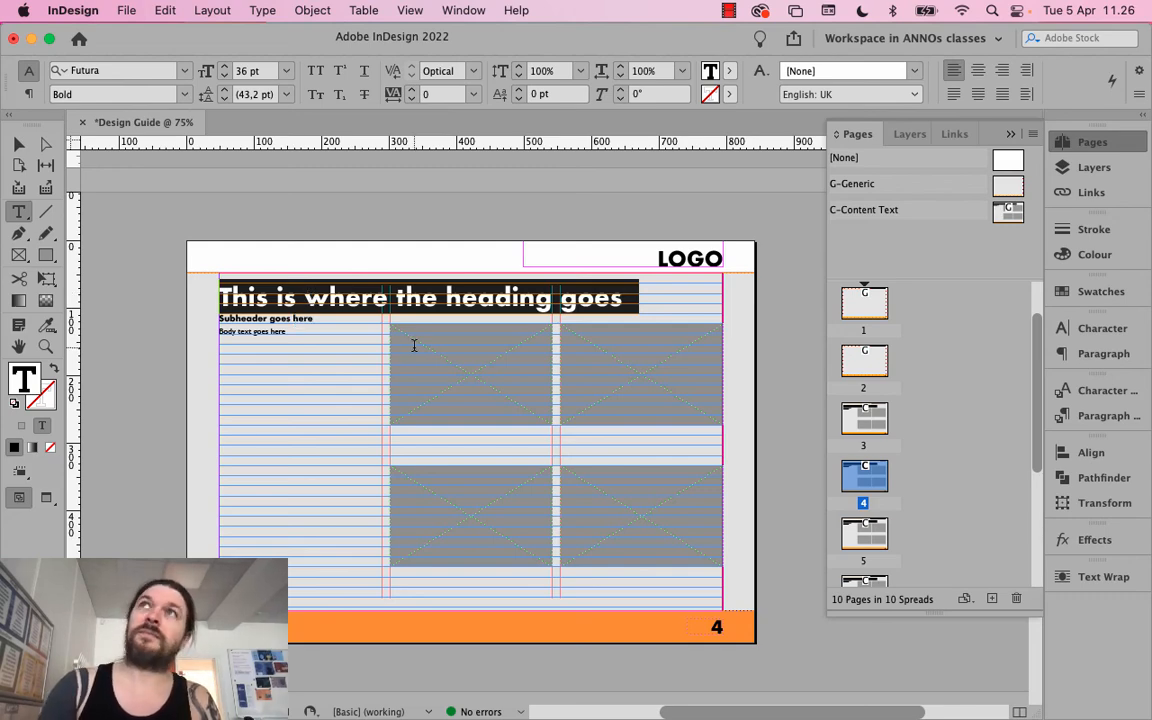
pyautogui.press('BackSpace')
pyautogui.press('super+z')
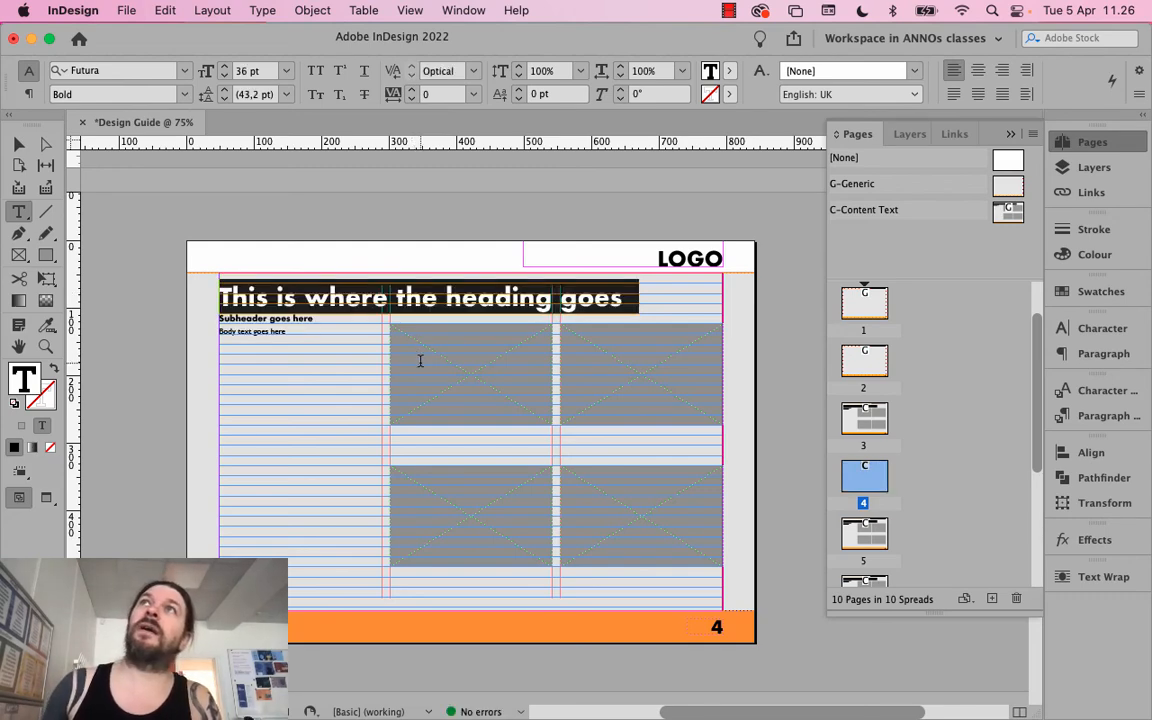
# Replace the whole heading paragraph on page 4 with filler text on its own line above the subheader
pyautogui.doubleClick(416, 297)
pyautogui.tripleClick(416, 297)
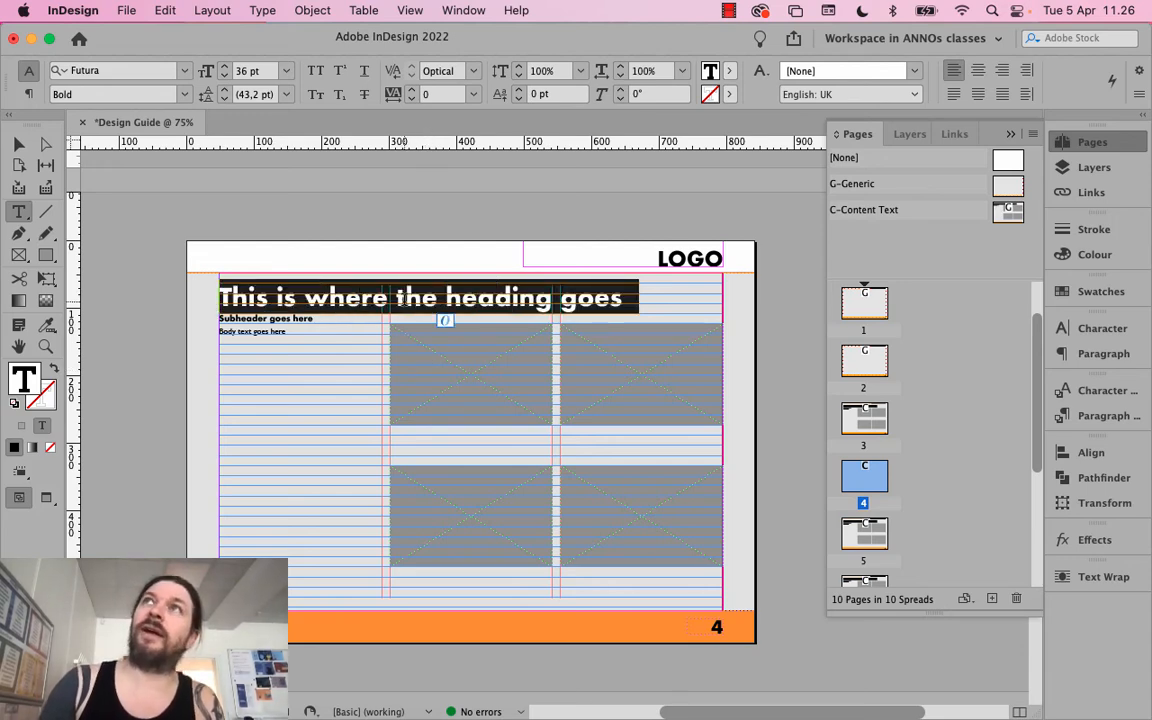
pyautogui.press('BackSpace')
pyautogui.write('dngndsjafniifnjisadidsifSubheader goes here')
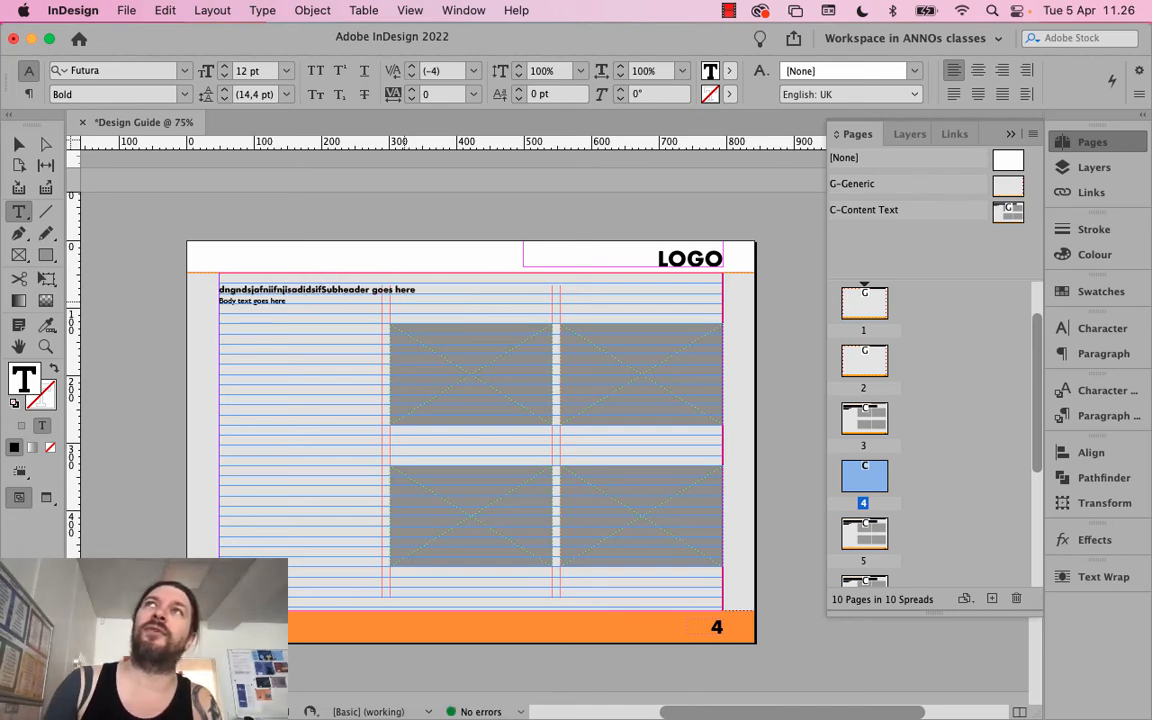
pyautogui.press('Return')
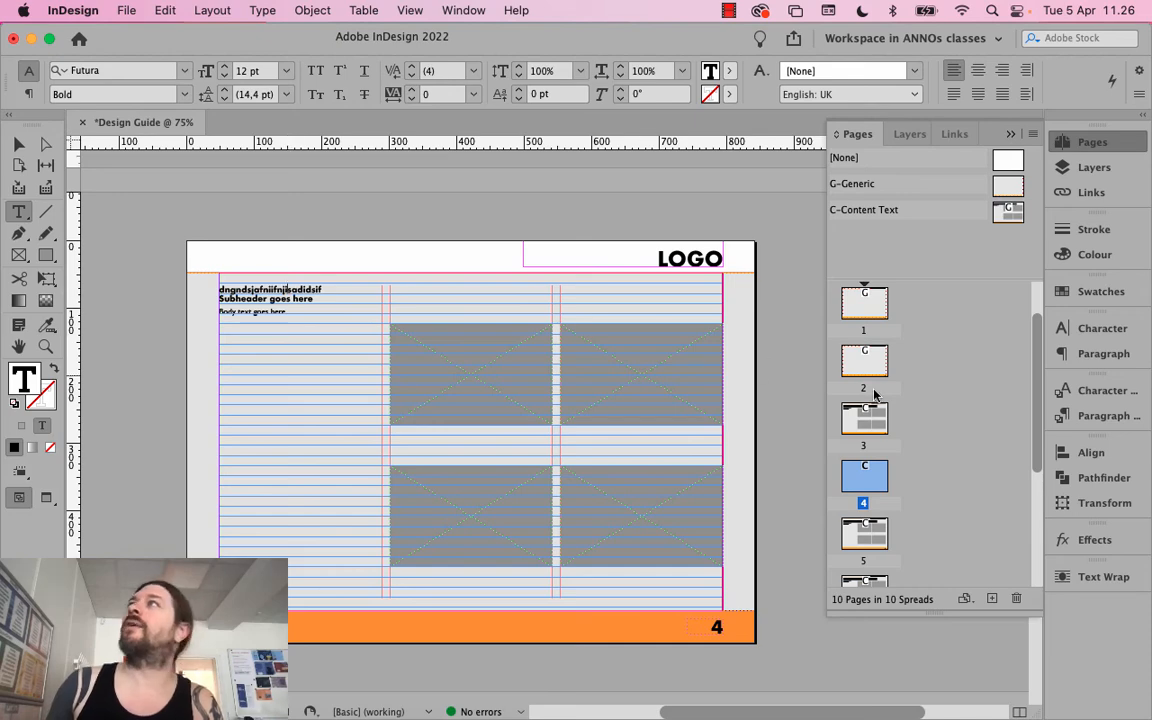
# Try the Header (span collumns) paragraph style on the filler line, and undo the style change
pyautogui.click(1095, 415)
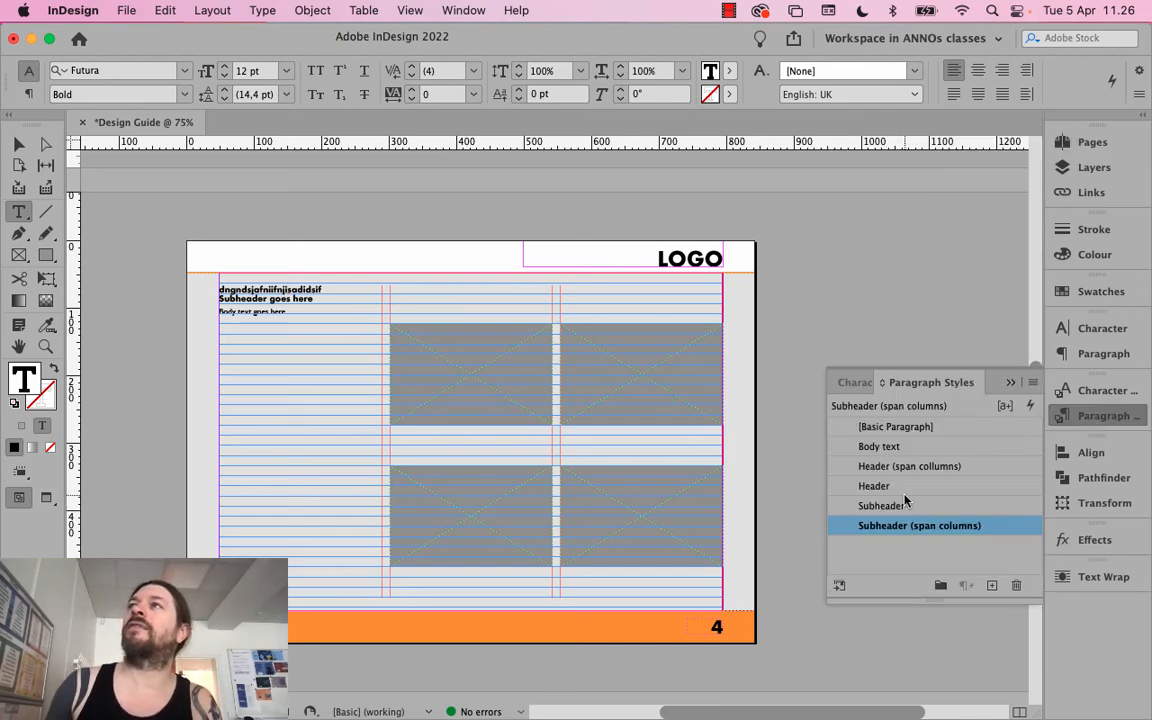
pyautogui.click(905, 468)
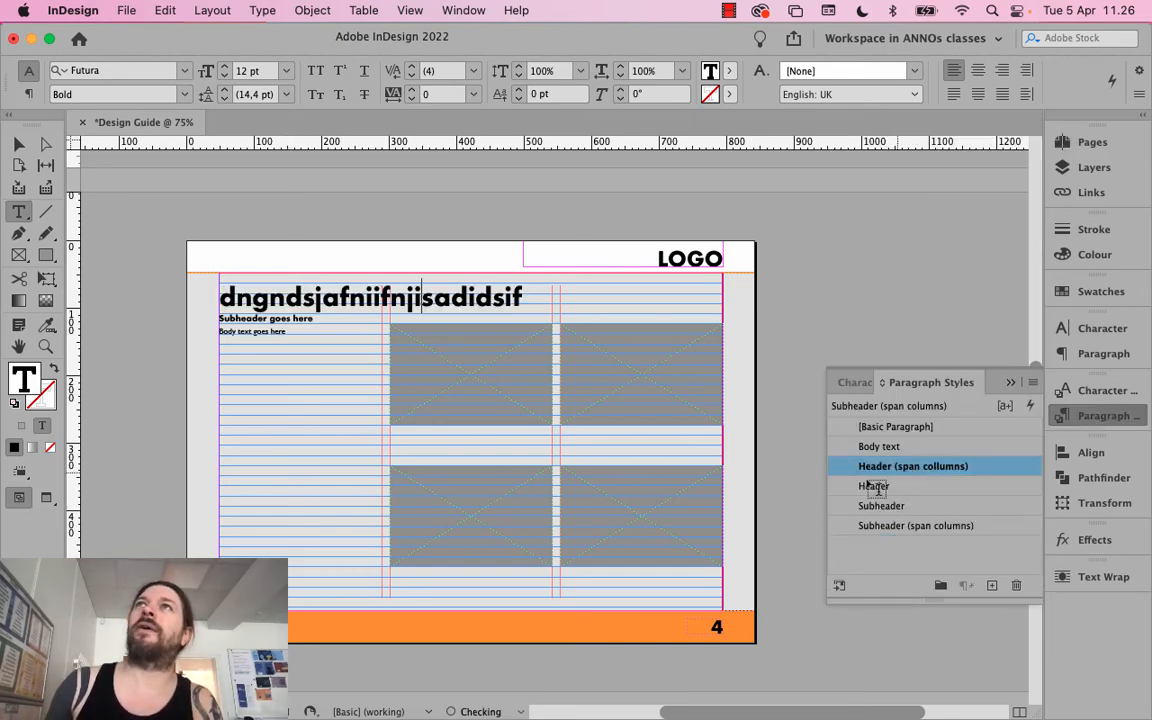
pyautogui.press('super+z')
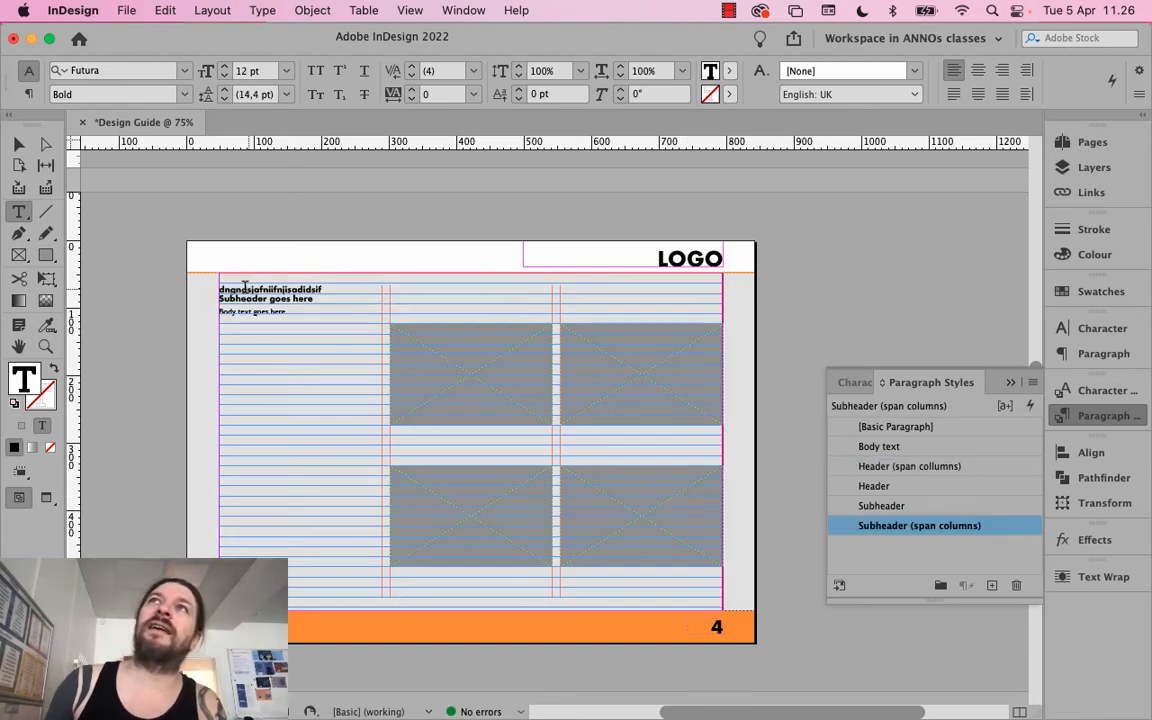
# Undo the filler text and the deletion to restore the placeholder heading on page 4
pyautogui.press('Escape')
pyautogui.press('super+z')
pyautogui.press('super+z')
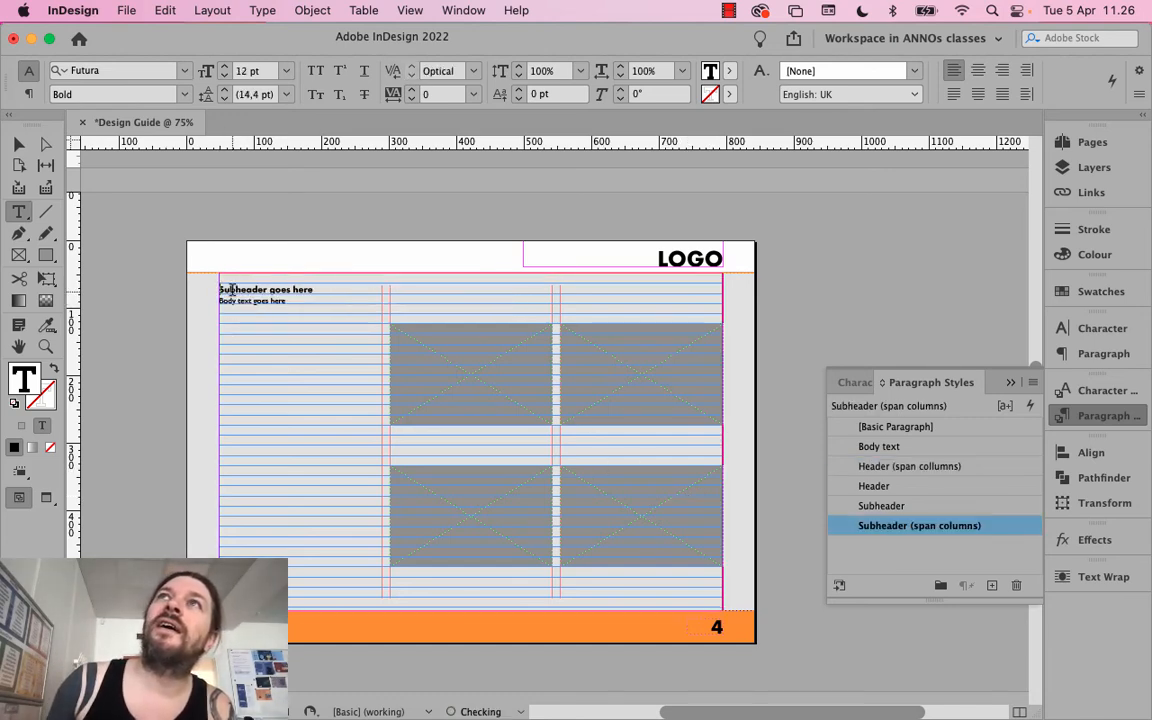
pyautogui.click(226, 293)
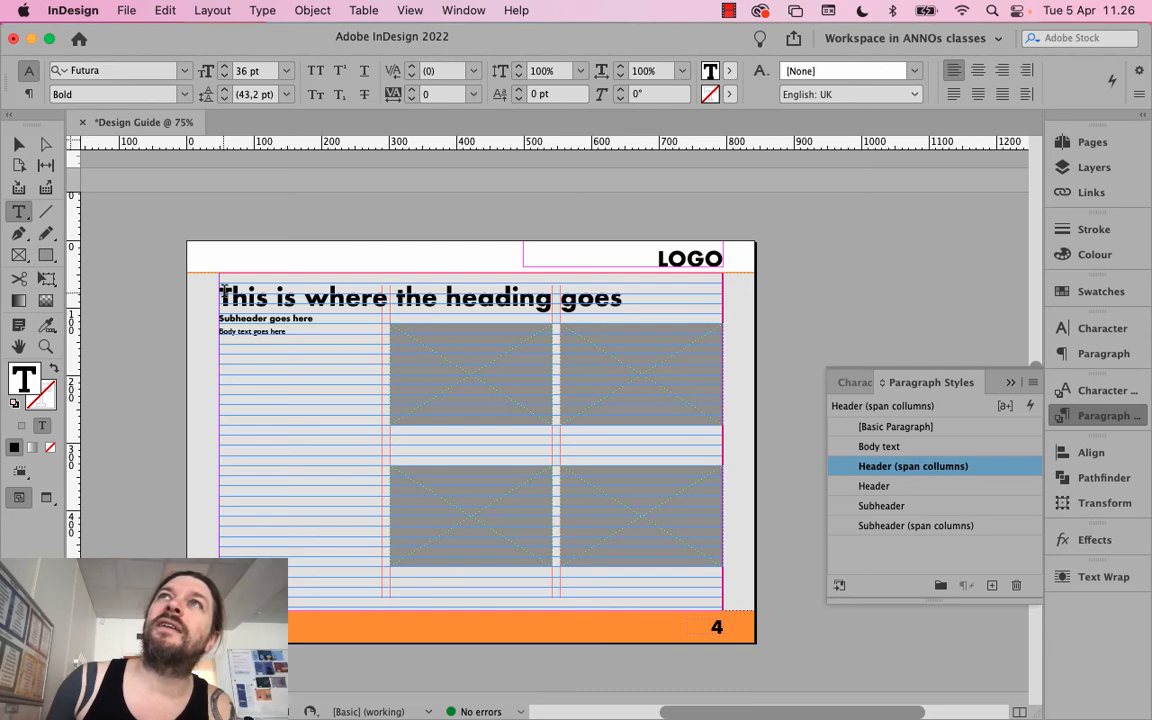
# Insert a "d" before the placeholder heading on page 4 and delete the old words after it, leaving the paragraph ending in place
pyautogui.moveTo(221, 296); pyautogui.dragTo(237, 290)
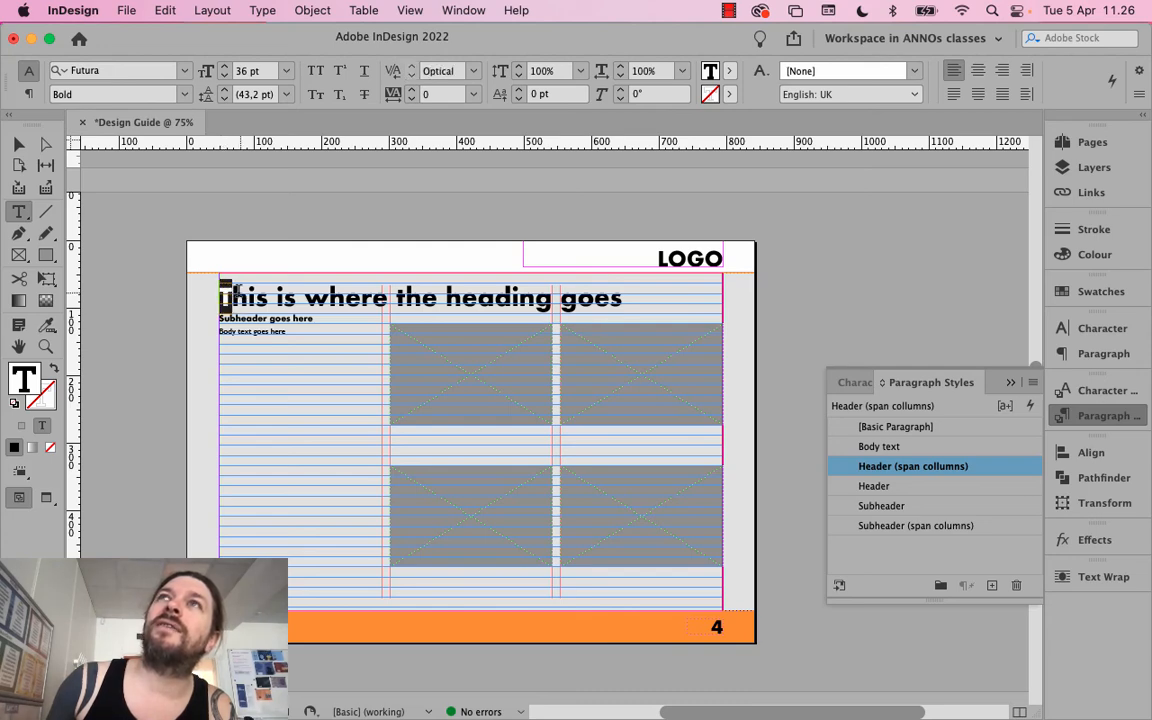
pyautogui.click(217, 292)
pyautogui.write('d')
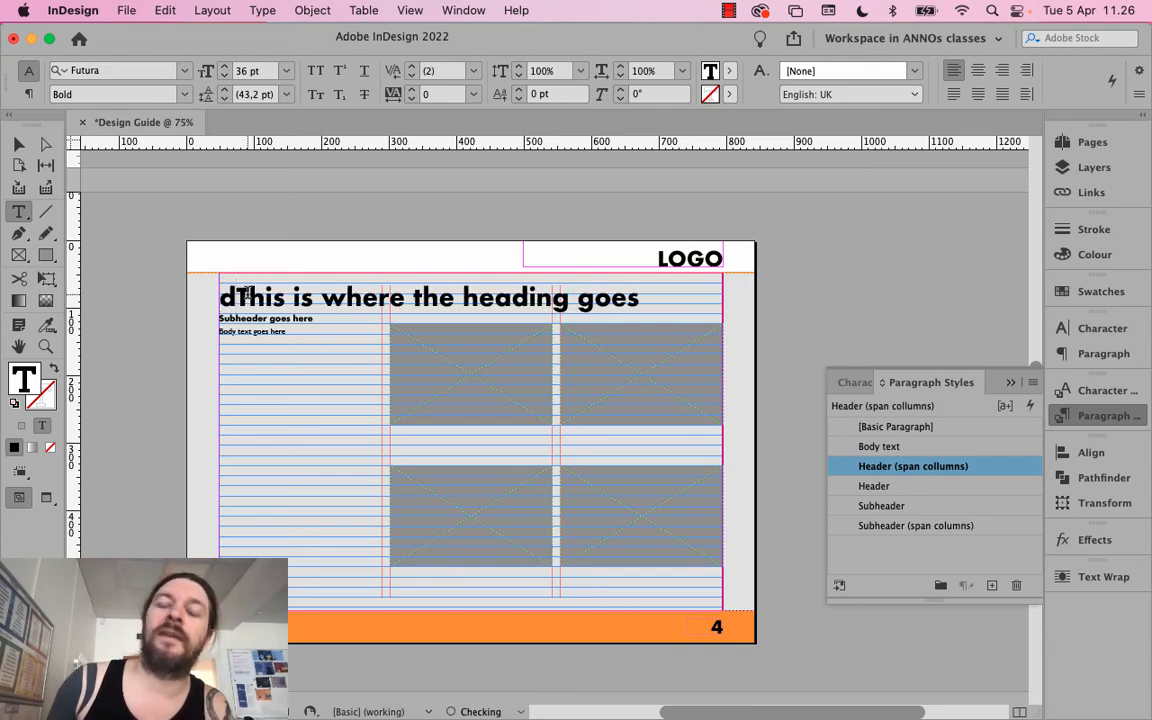
pyautogui.doubleClick(262, 297)
pyautogui.tripleClick(264, 298)
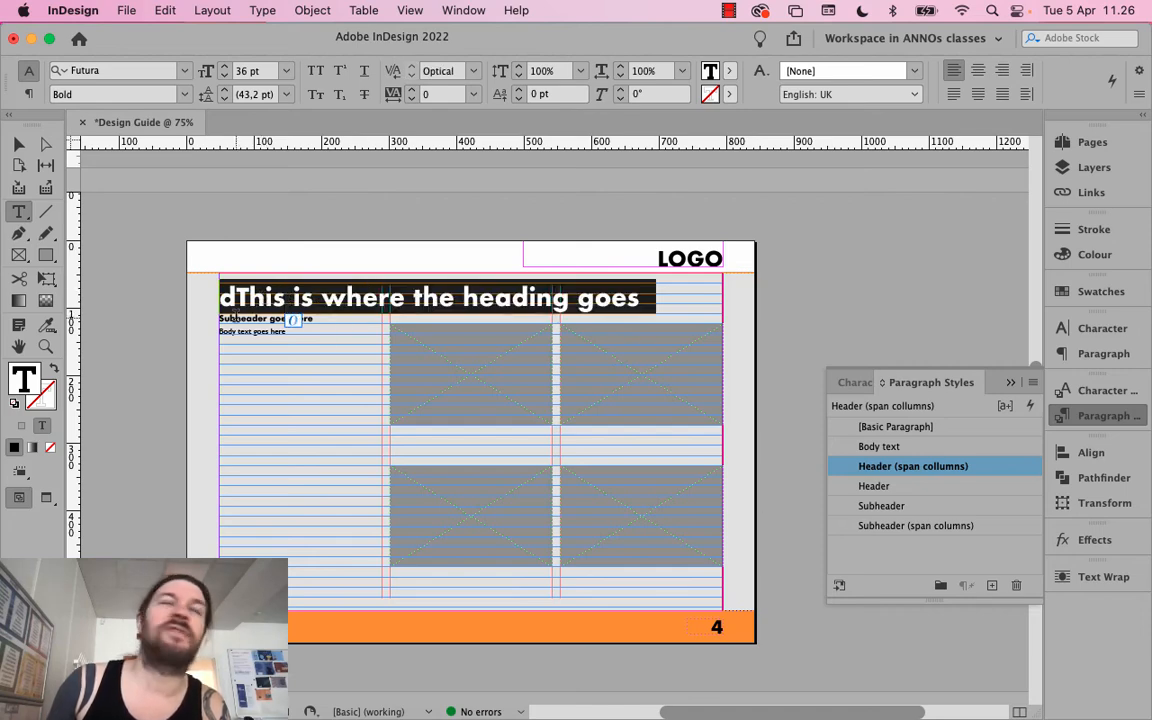
pyautogui.moveTo(237, 297); pyautogui.dragTo(641, 297)
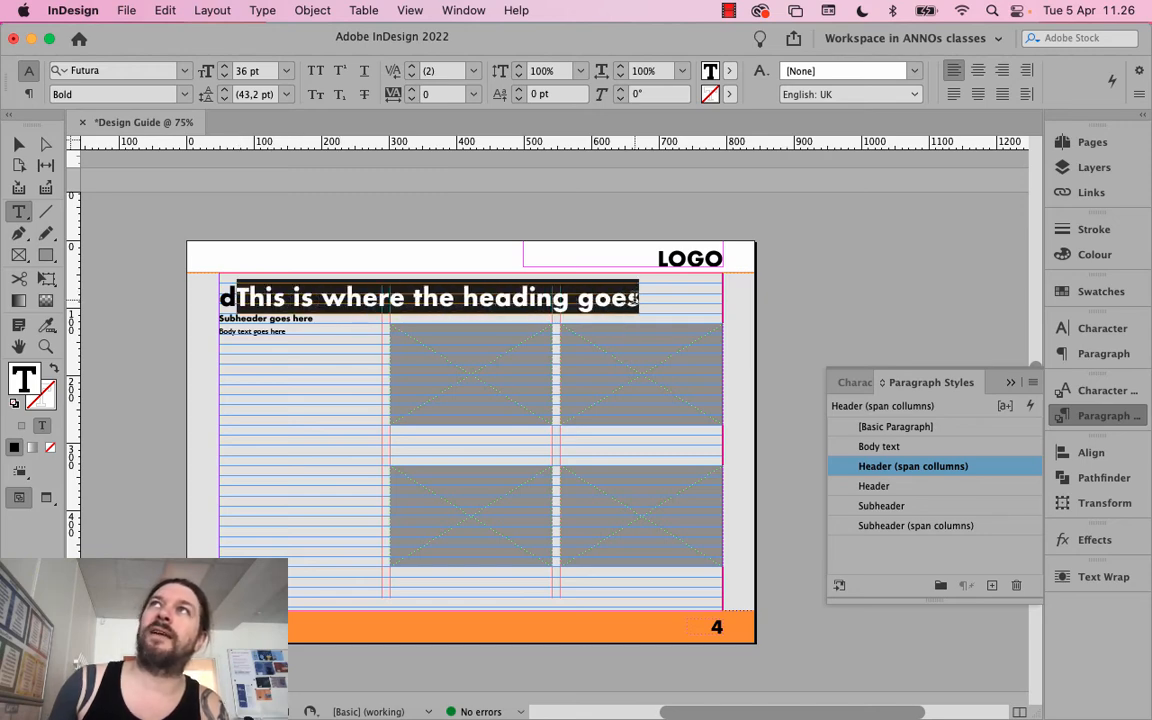
pyautogui.press('BackSpace')
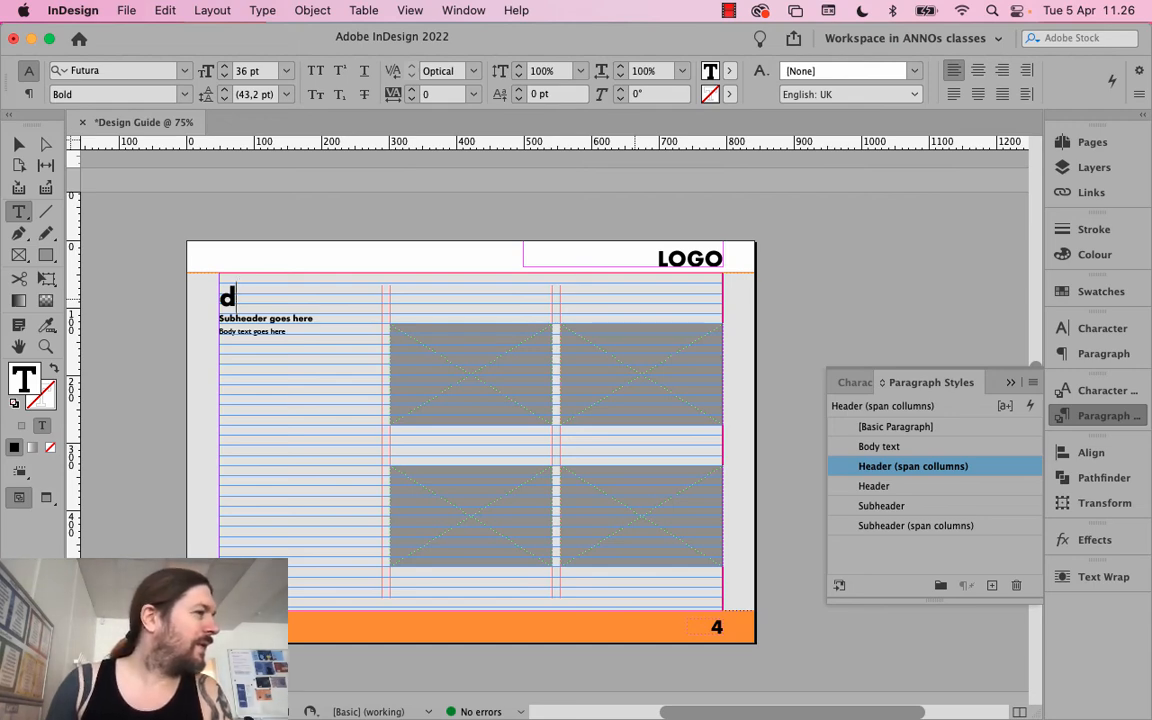
# Start the page 4 heading with the word "Ryå", removing the leading "d" and the surplus letters inside the word
pyautogui.write('Rygeå')
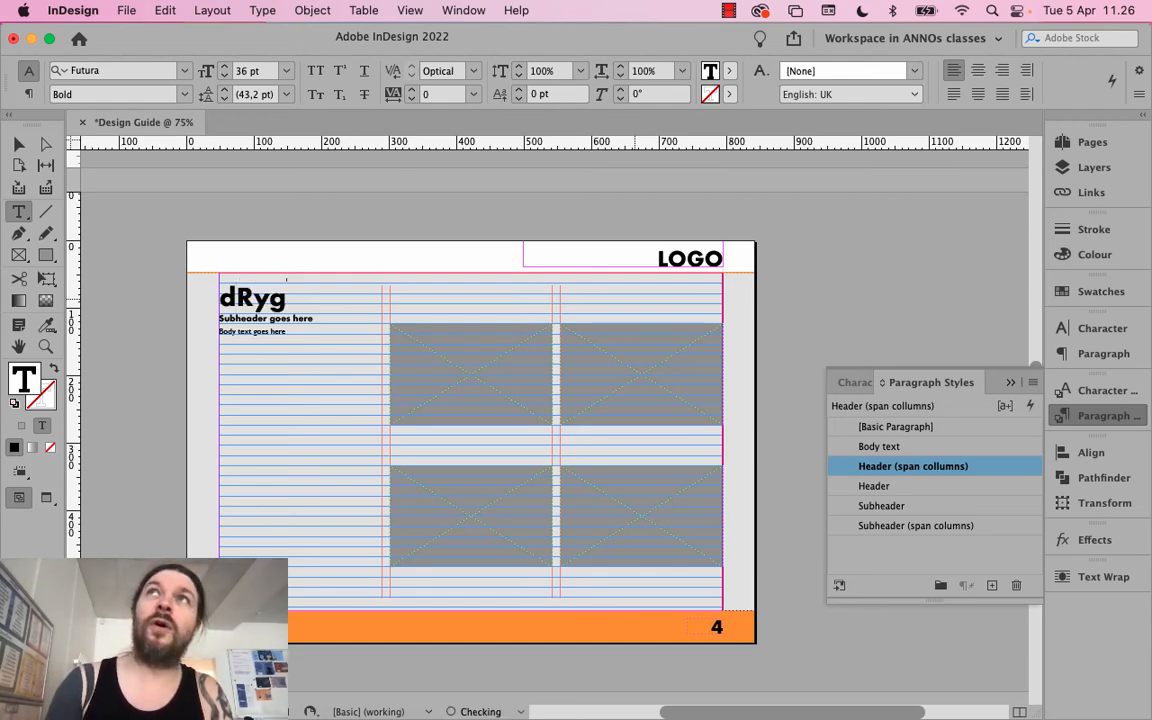
pyautogui.press('Left')
pyautogui.press('Left')
pyautogui.press('Left')
pyautogui.press('Left')
pyautogui.press('Left')
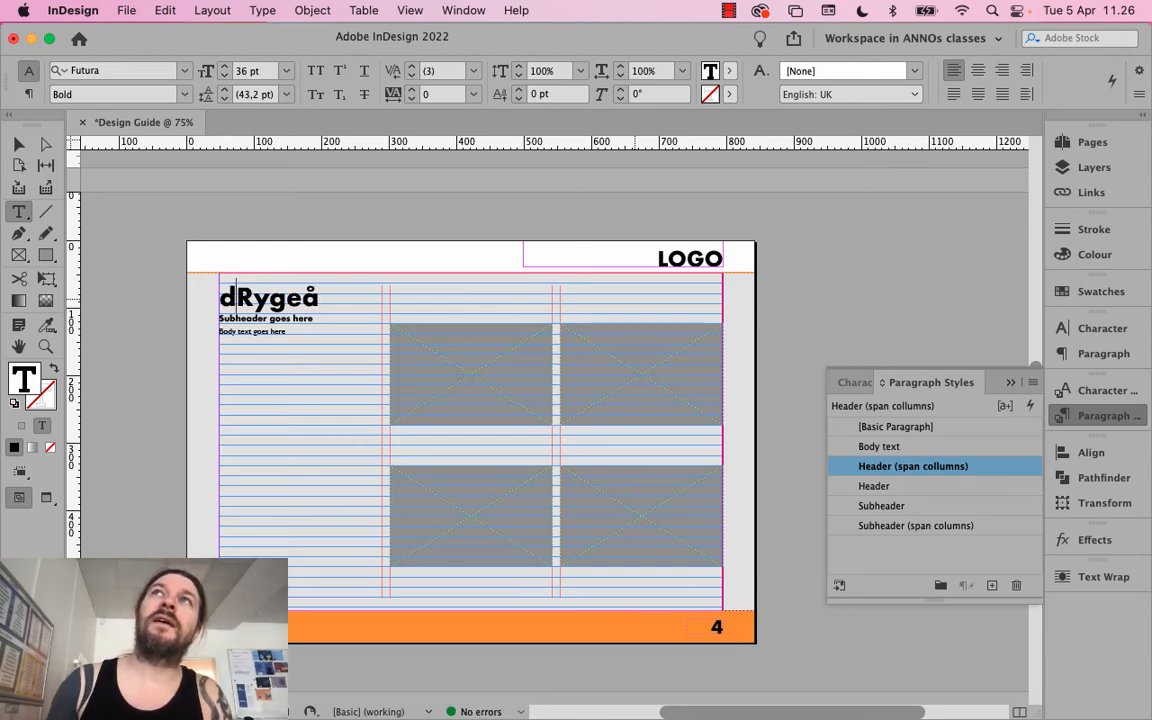
pyautogui.press('BackSpace')
pyautogui.press('Right')
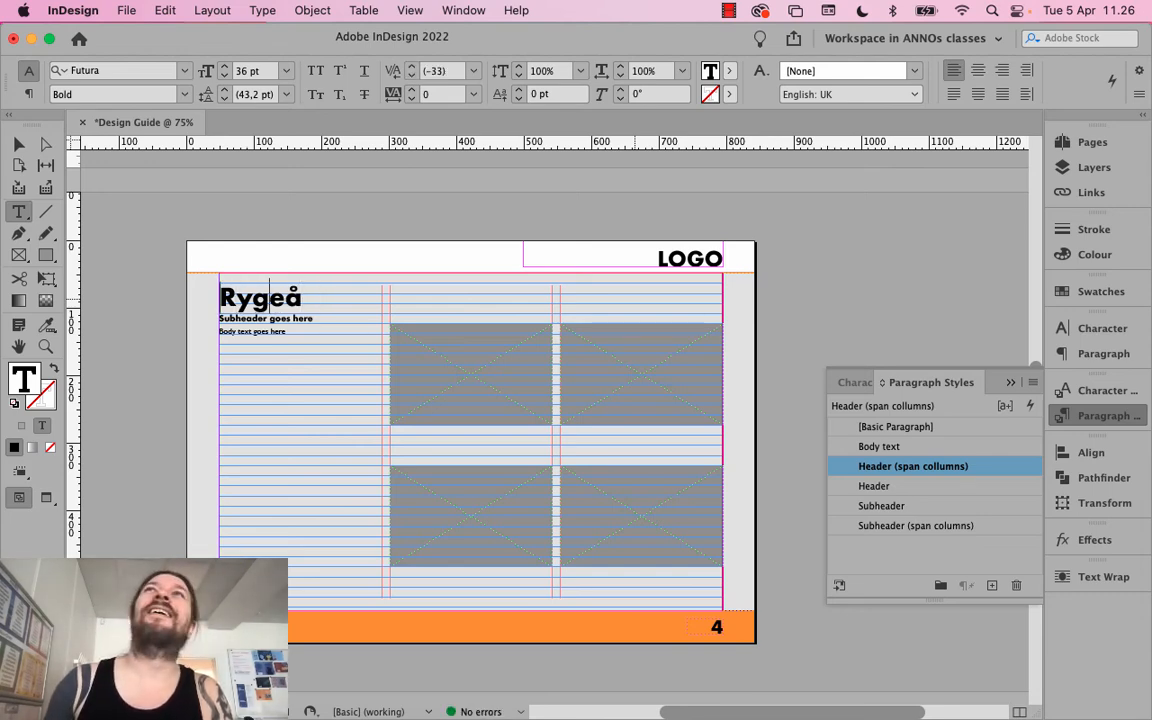
pyautogui.press('Right')
pyautogui.press('Delete')
pyautogui.press('BackSpace')
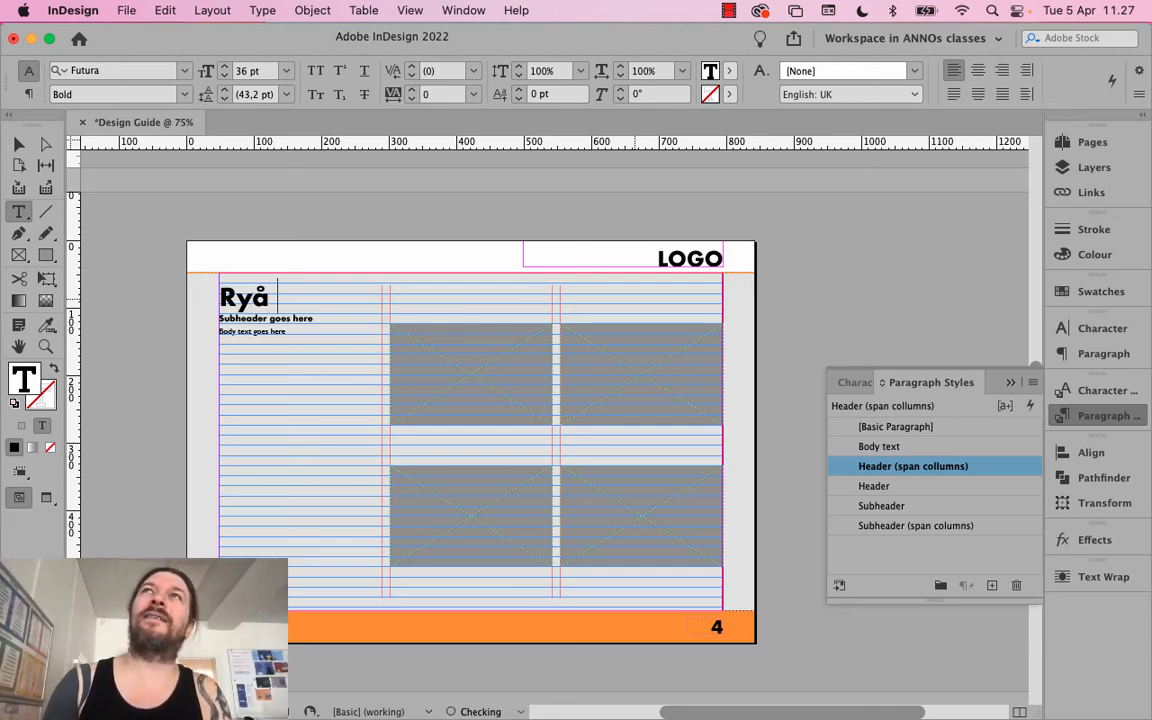
# Continue the page 4 heading so that it reads "Ryå is company logo attributes"
pyautogui.write('is')
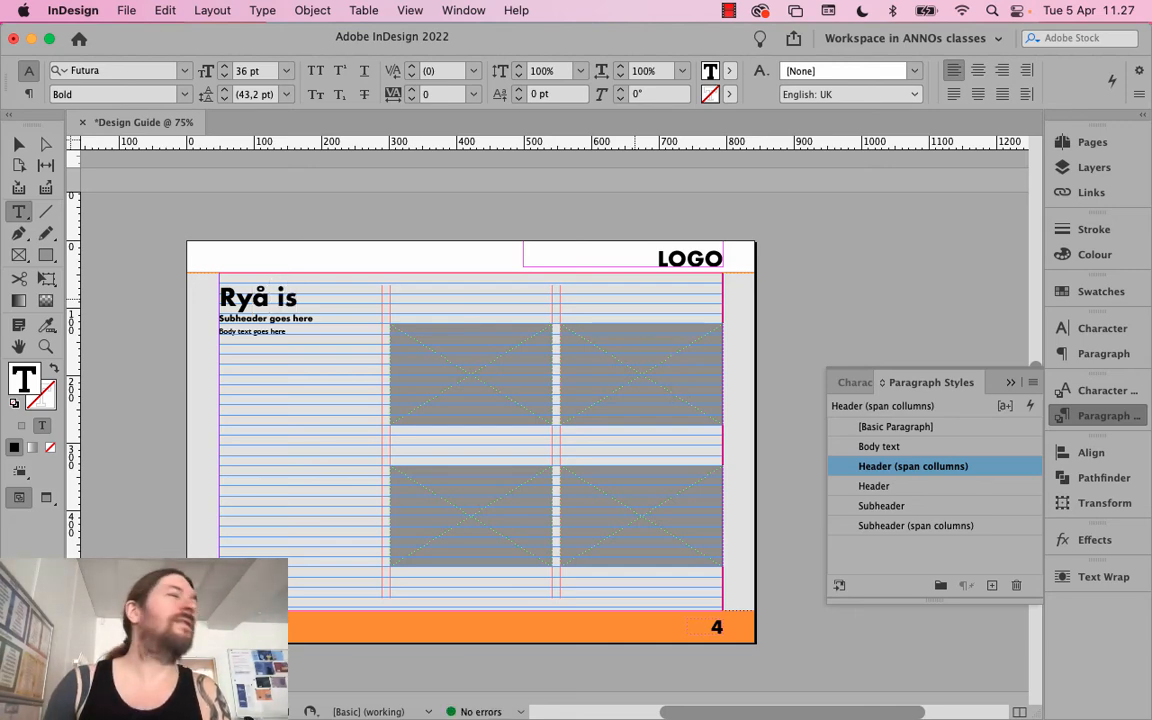
pyautogui.write(' co')
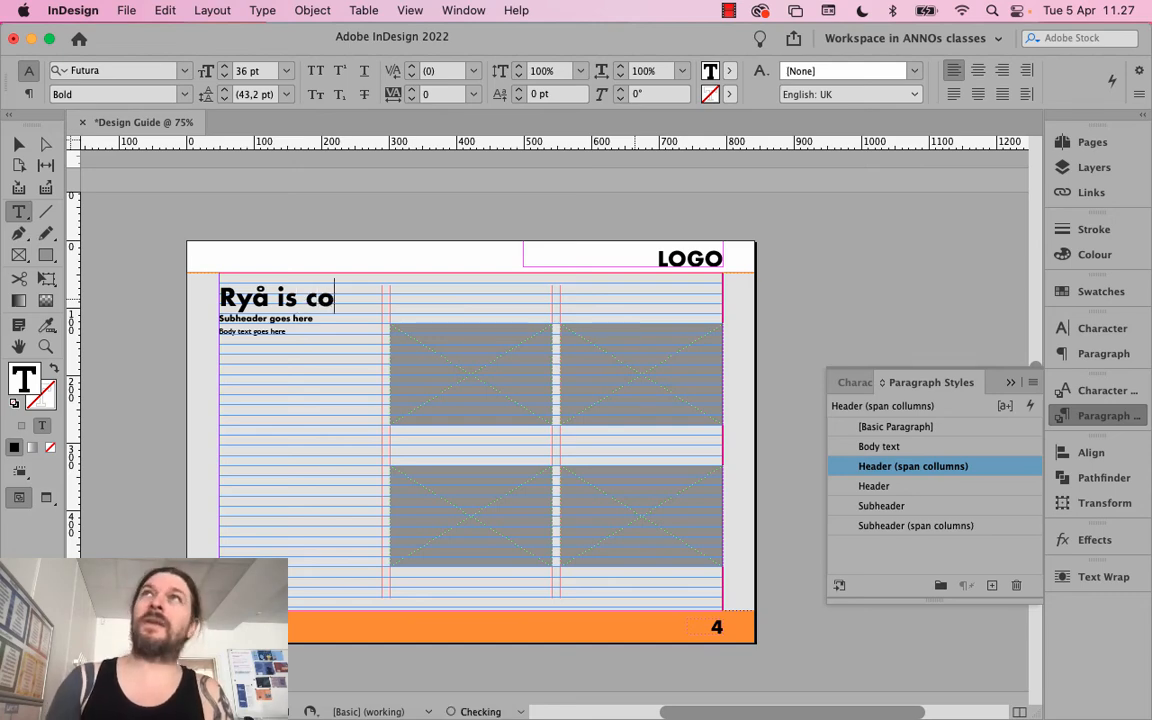
pyautogui.write('mpany læog')
pyautogui.press('BackSpace')
pyautogui.press('BackSpace')
pyautogui.press('BackSpace')
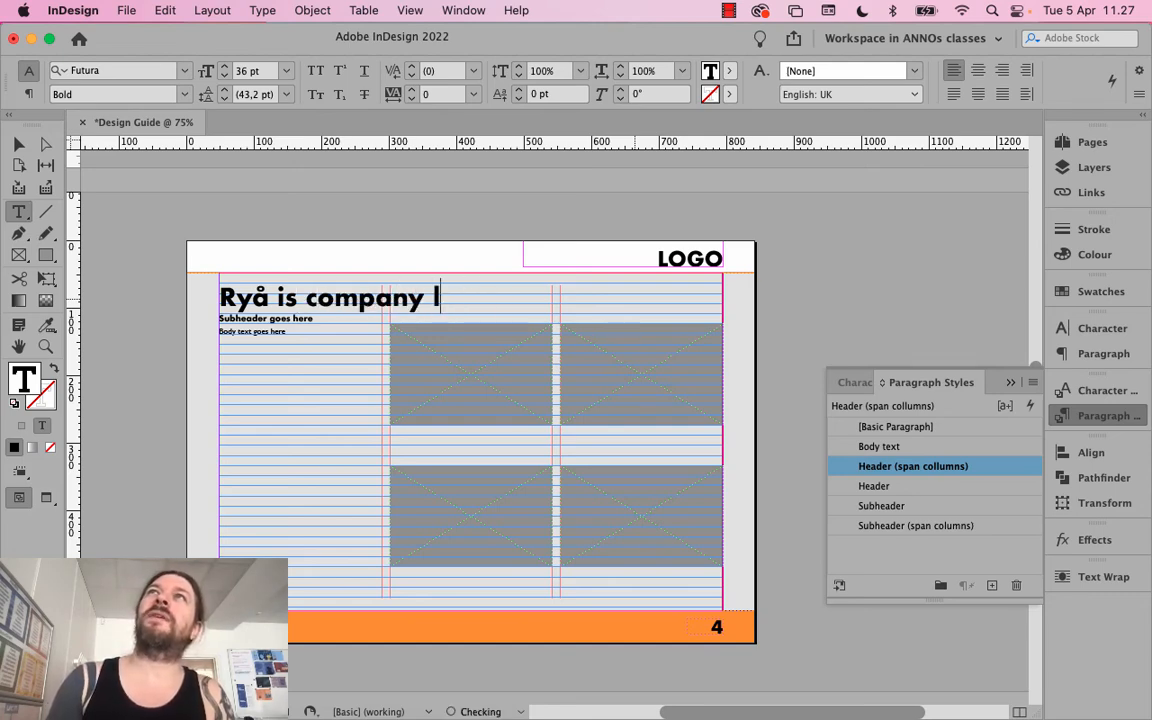
pyautogui.write('ogo a')
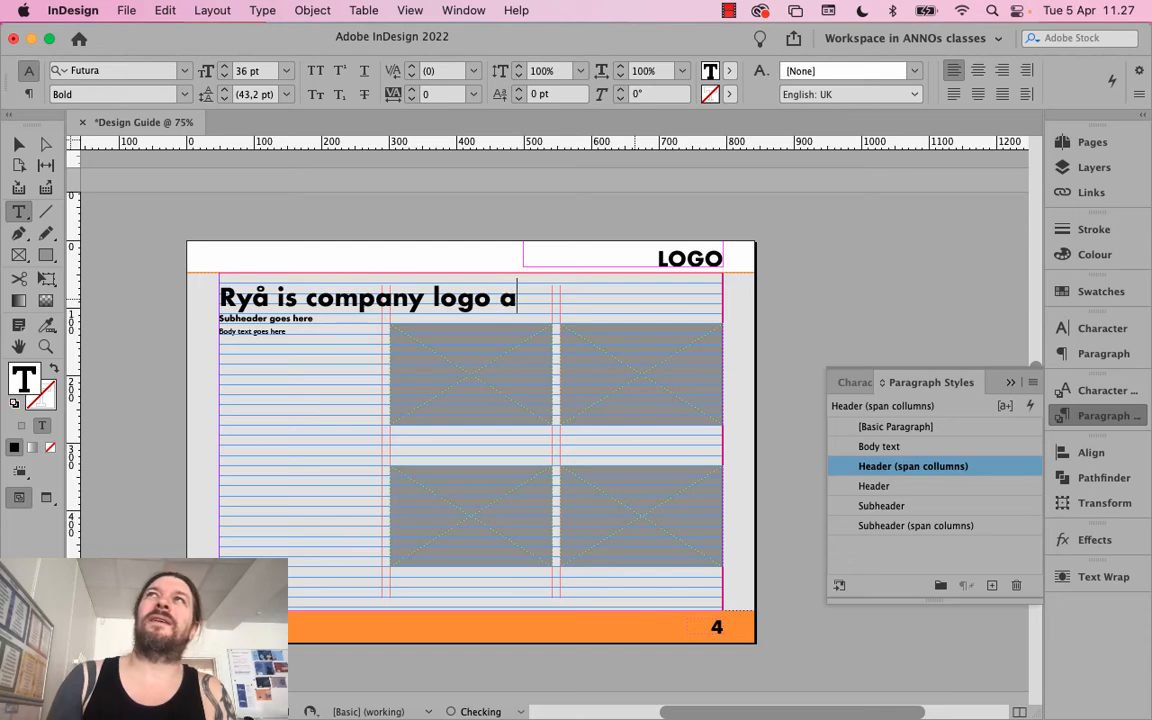
pyautogui.write('ttrirube')
pyautogui.press('BackSpace')
pyautogui.press('BackSpace')
pyautogui.press('BackSpace')
pyautogui.press('BackSpace')
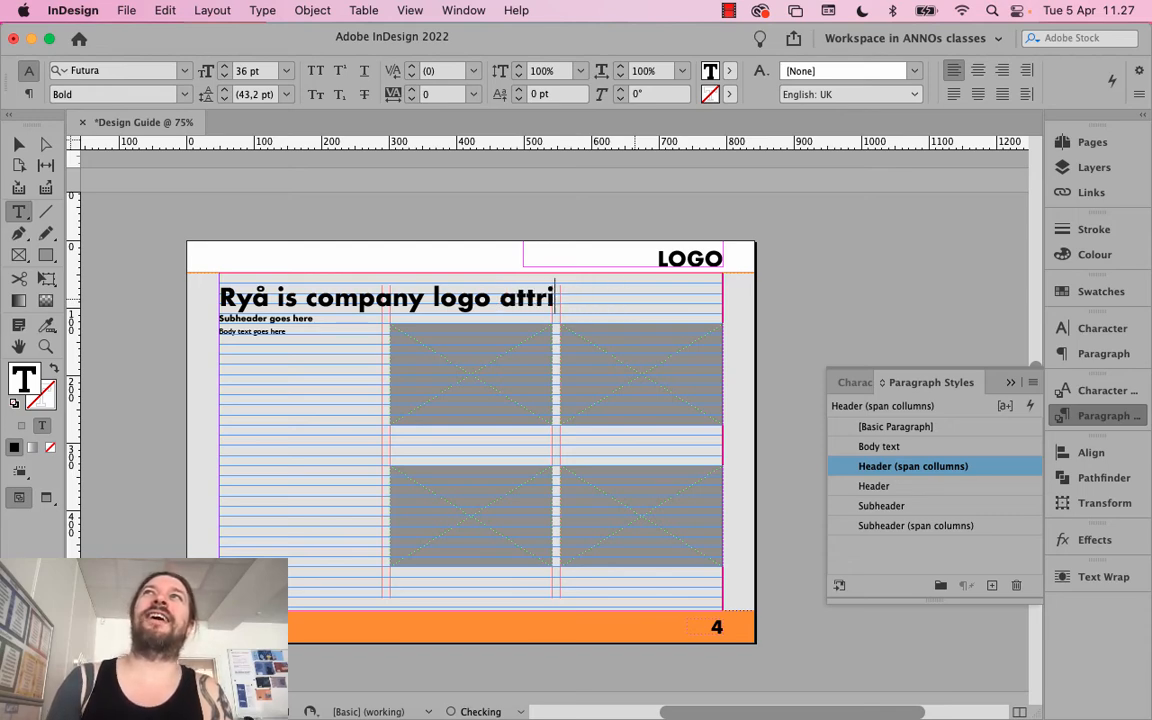
pyautogui.write('butes')
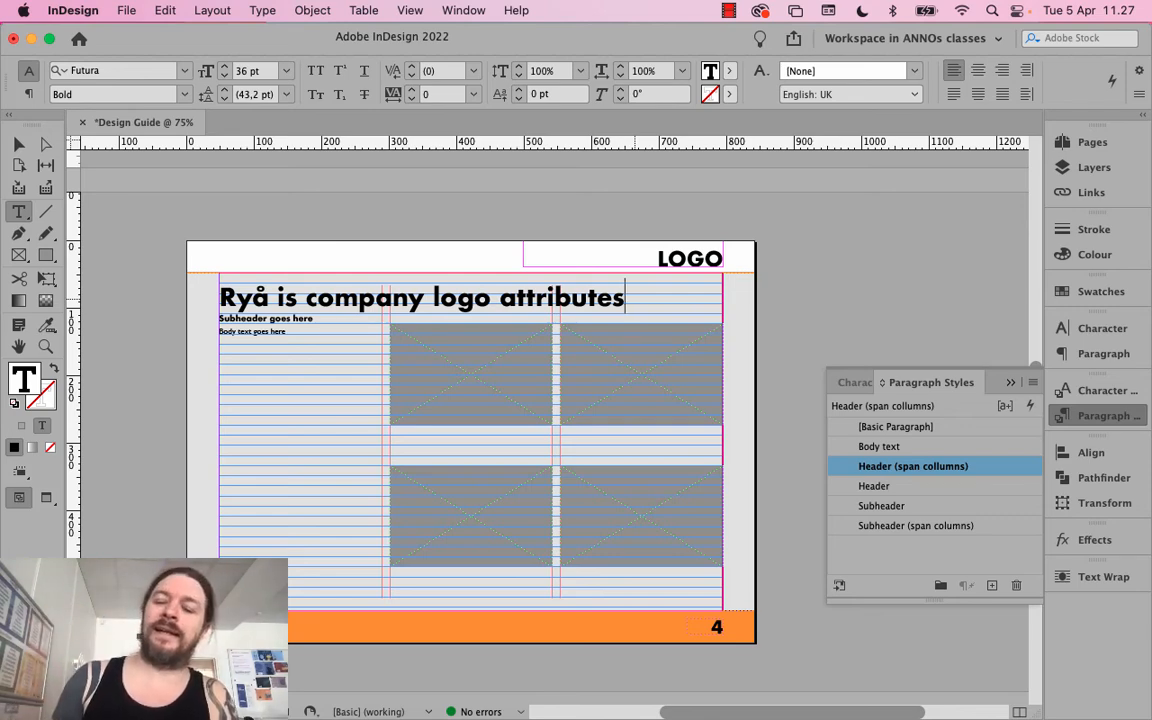
# Add a paragraph below the heading, test it with the filler text "dfdf", and delete the filler, leaving the line empty
pyautogui.press('Return')
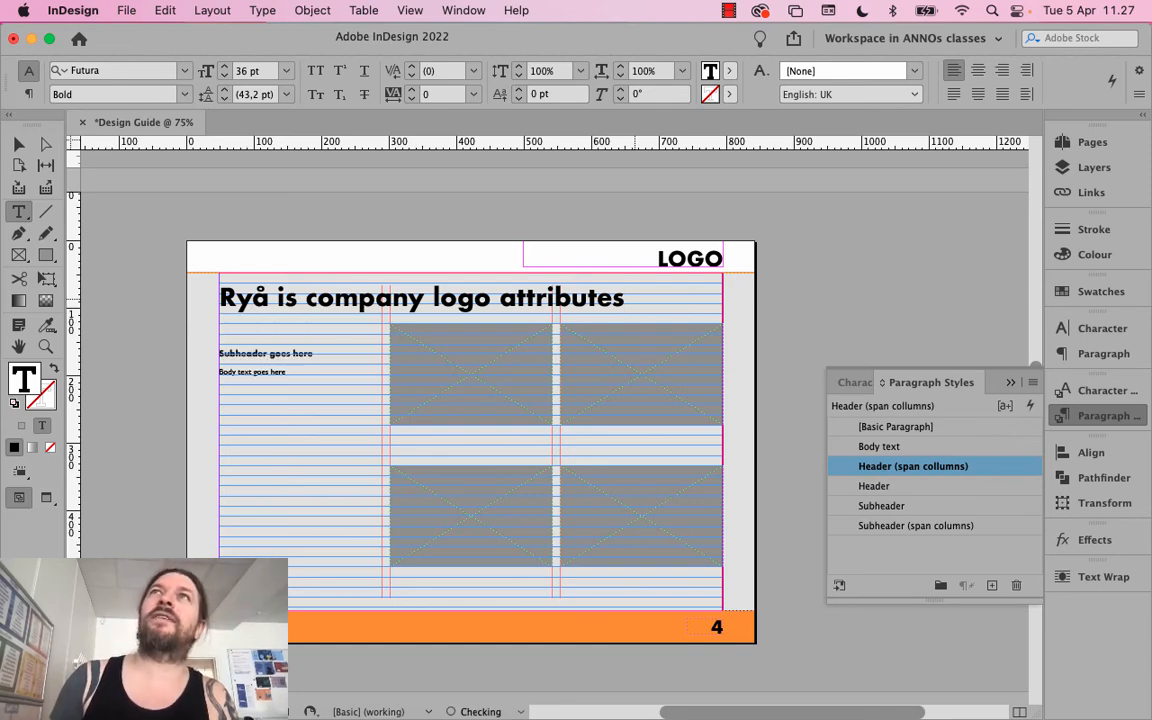
pyautogui.write('dfdf')
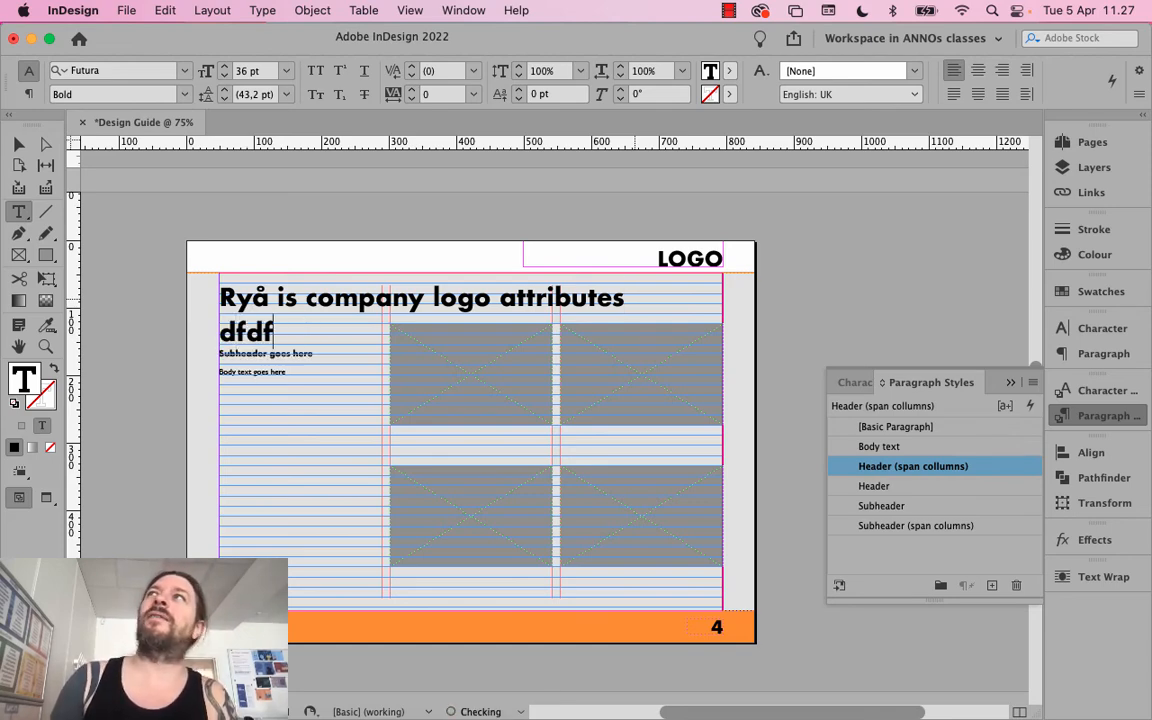
pyautogui.press('BackSpace')
pyautogui.press('BackSpace')
pyautogui.press('BackSpace')
pyautogui.press('BackSpace')
pyautogui.press('BackSpace')
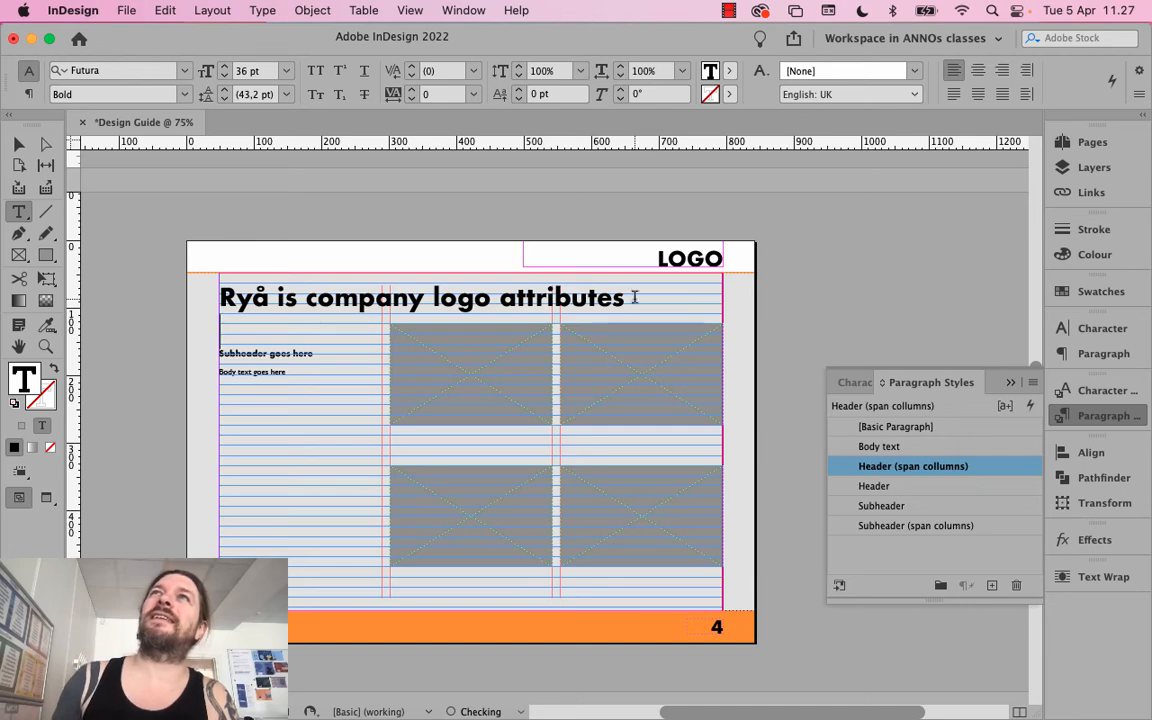
# Insert a Subheader (span columns) line directly after the heading with filler text, and trim the filler to a single "d"
pyautogui.click(629, 294)
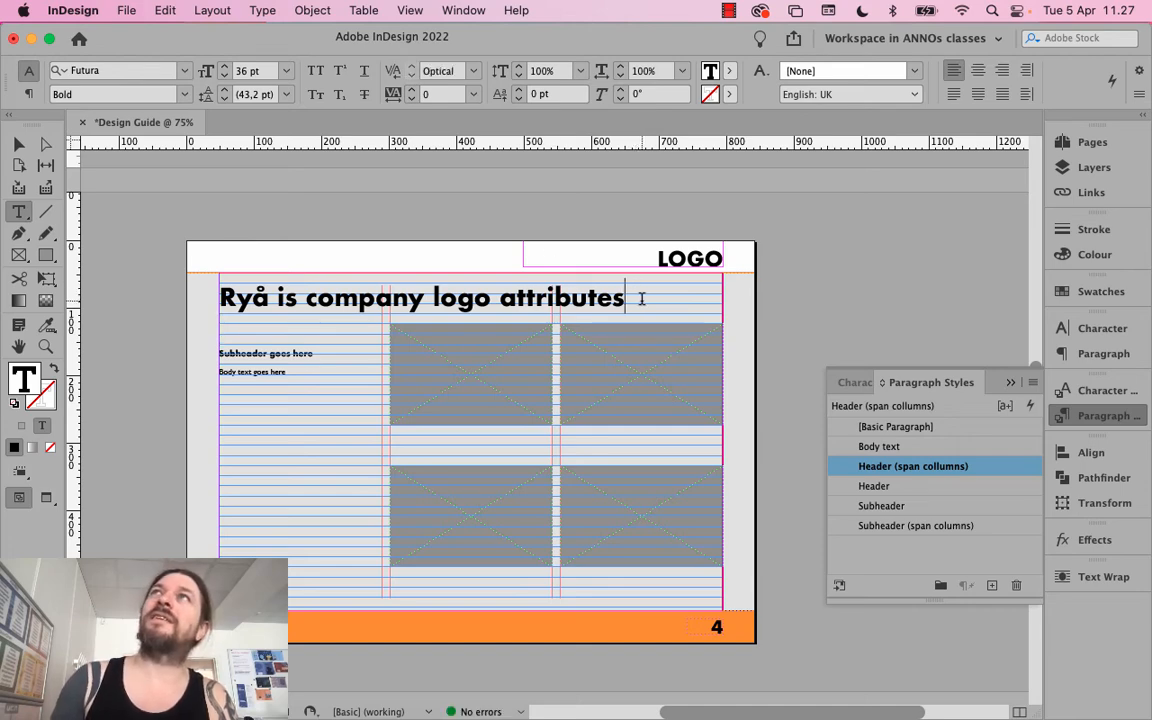
pyautogui.press('Return')
pyautogui.write('dfdfdfd')
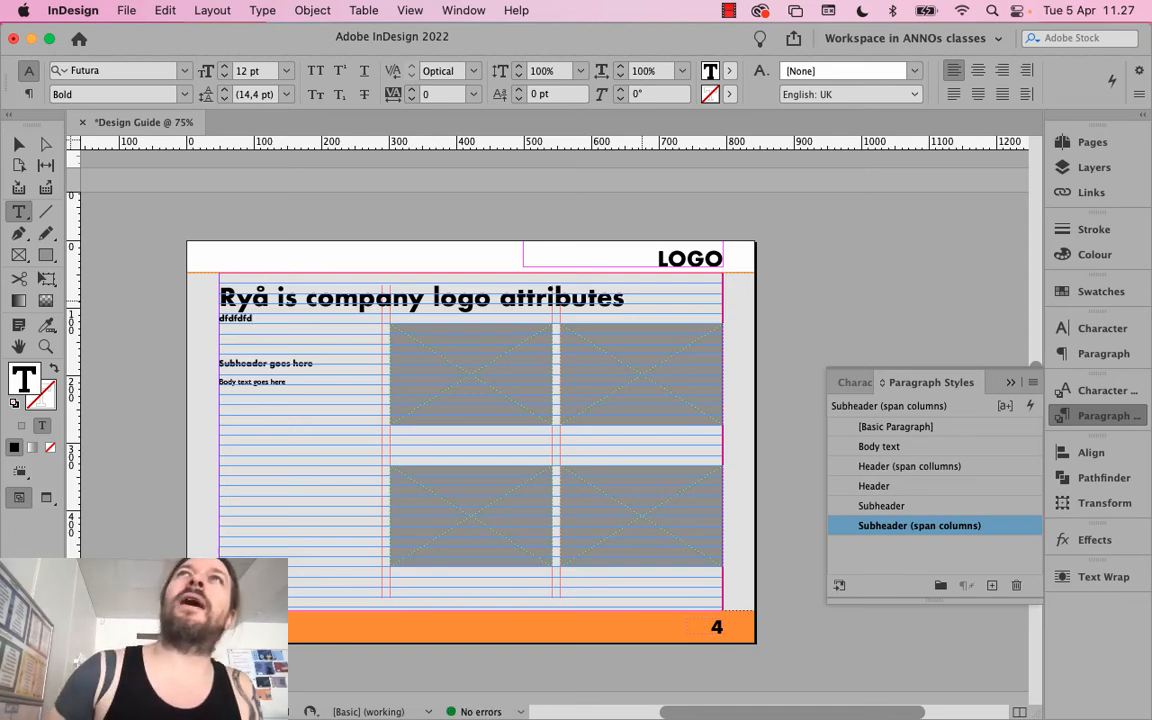
pyautogui.press('BackSpace')
pyautogui.press('BackSpace')
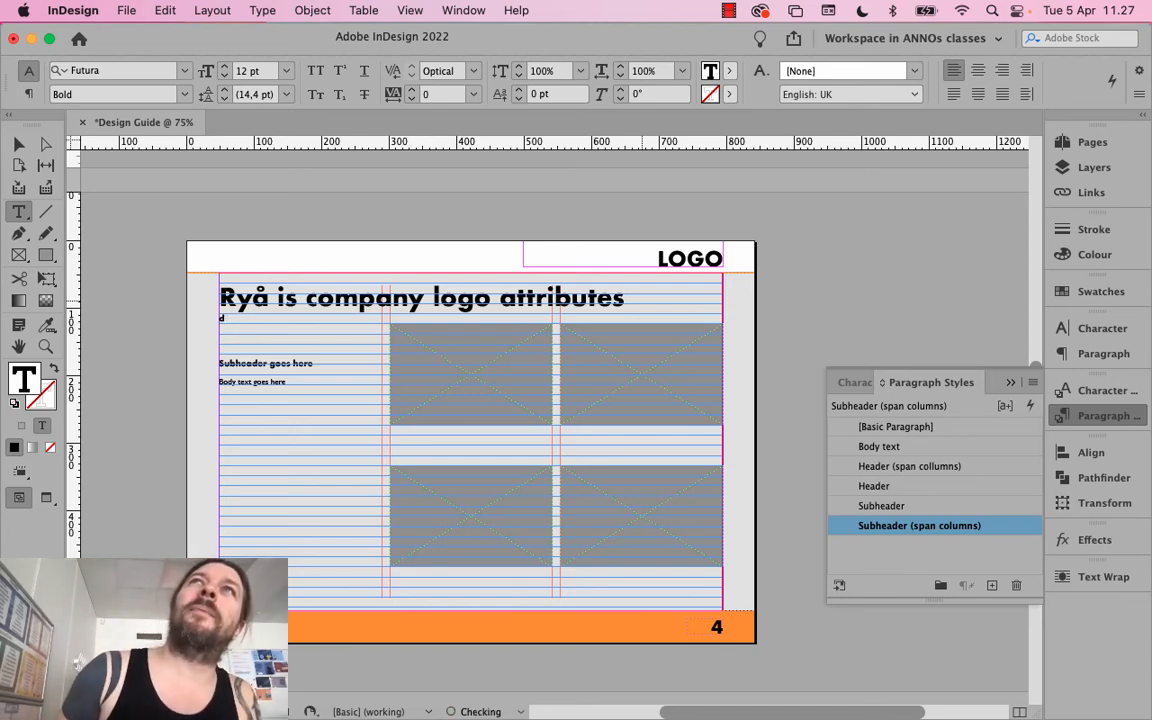
# Write "Characterisric of logo use" on the subheader line below the heading and delete the leftover "d" before it
pyautogui.write('This ')
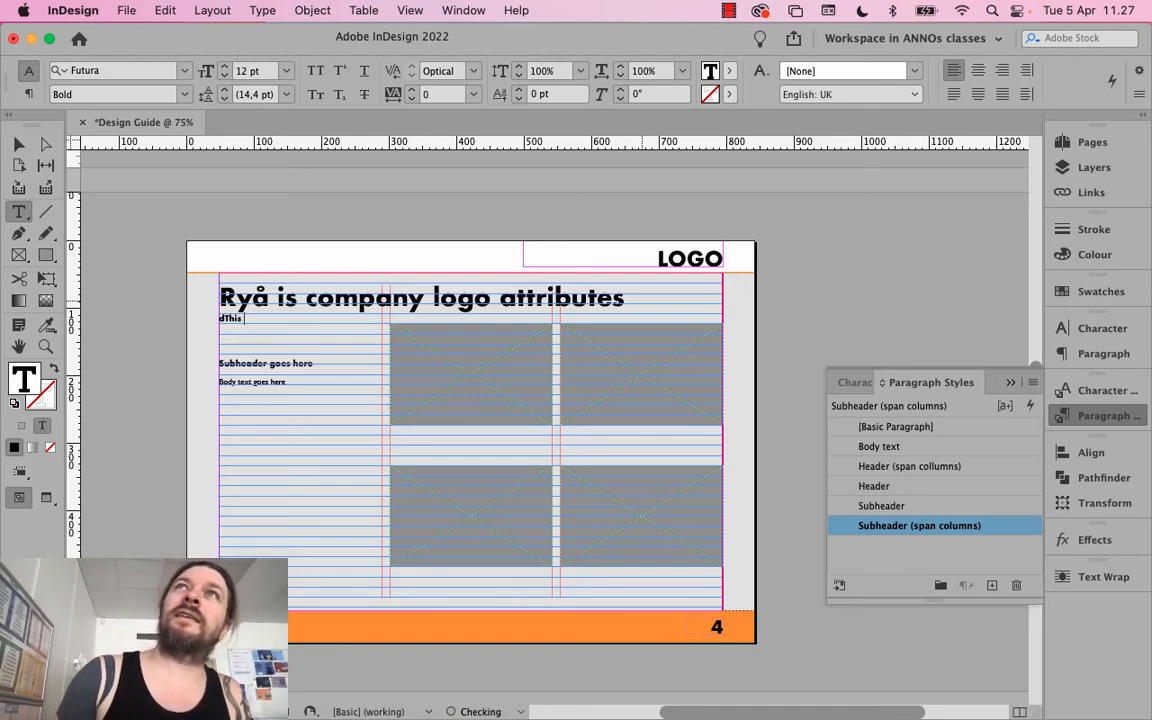
pyautogui.write('is the')
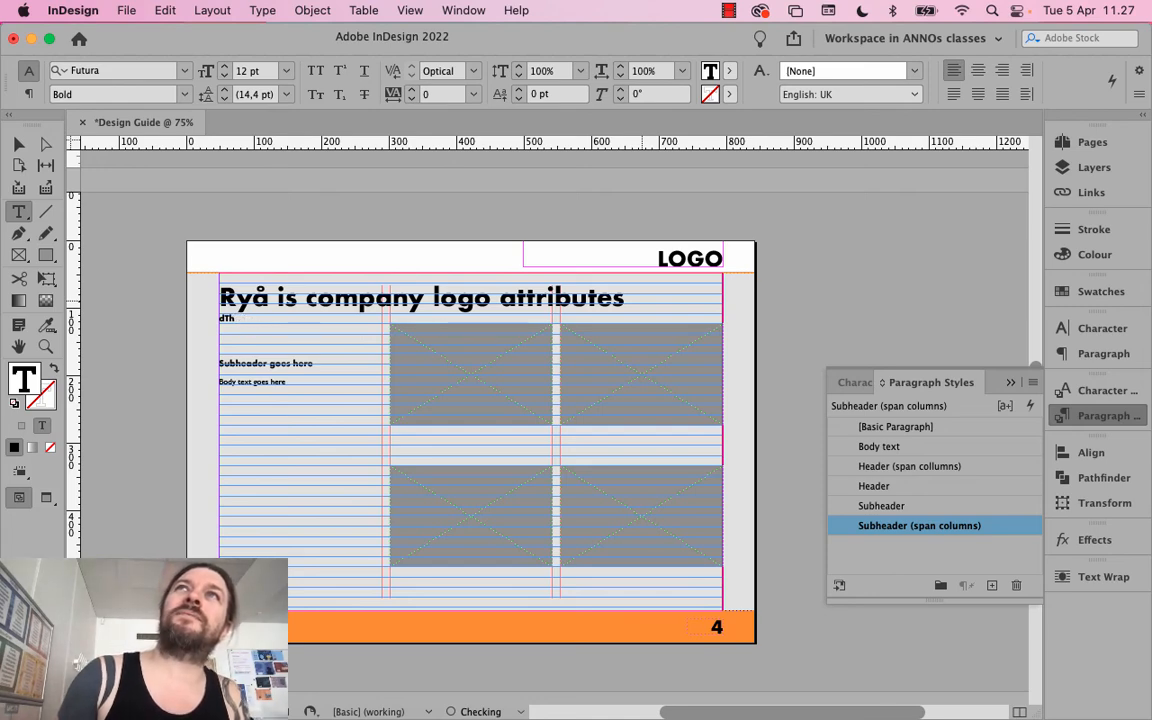
pyautogui.write('Character')
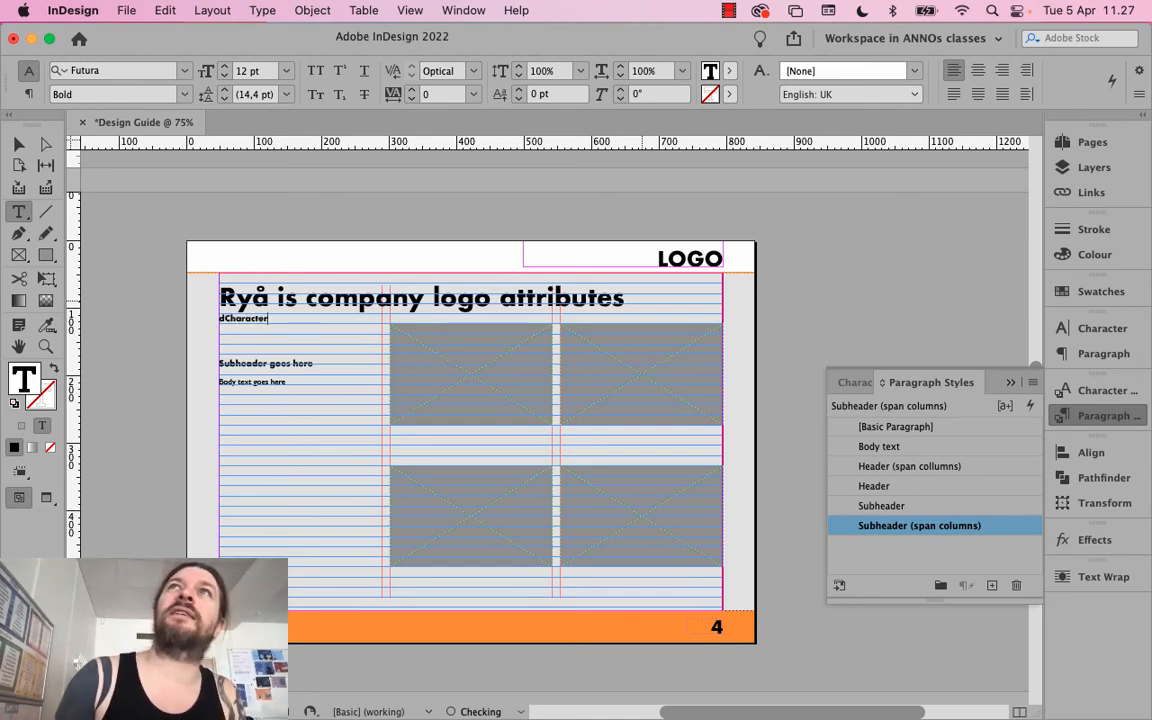
pyautogui.write('is')
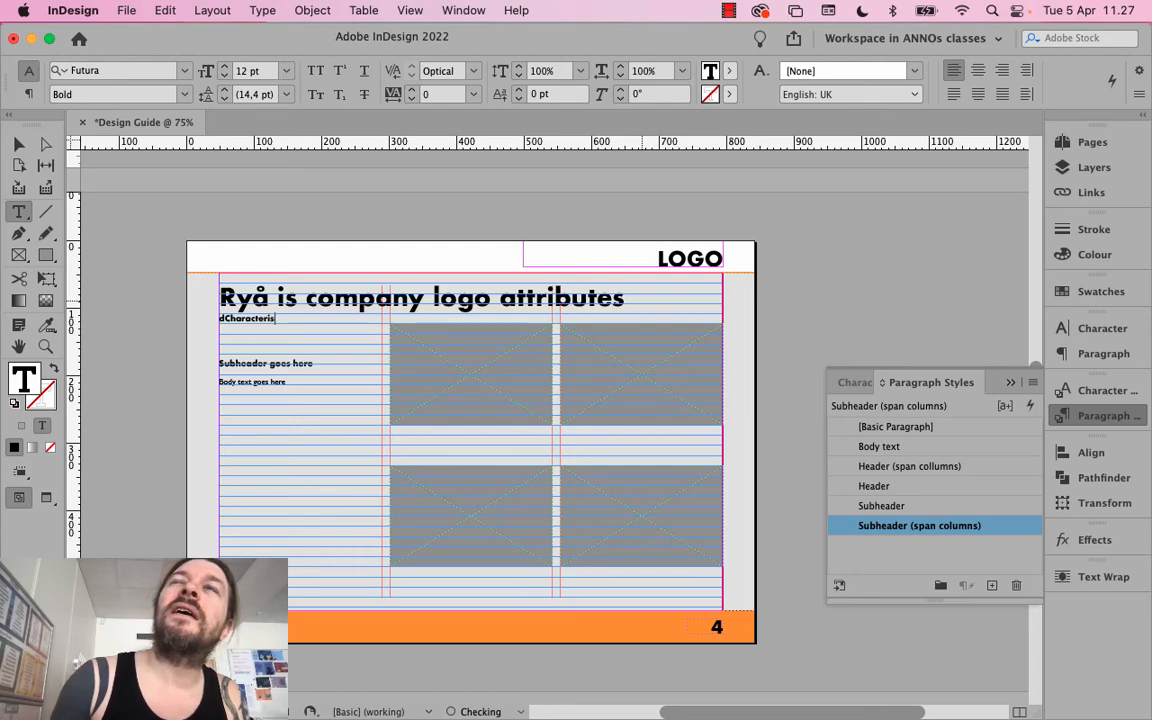
pyautogui.write('rica')
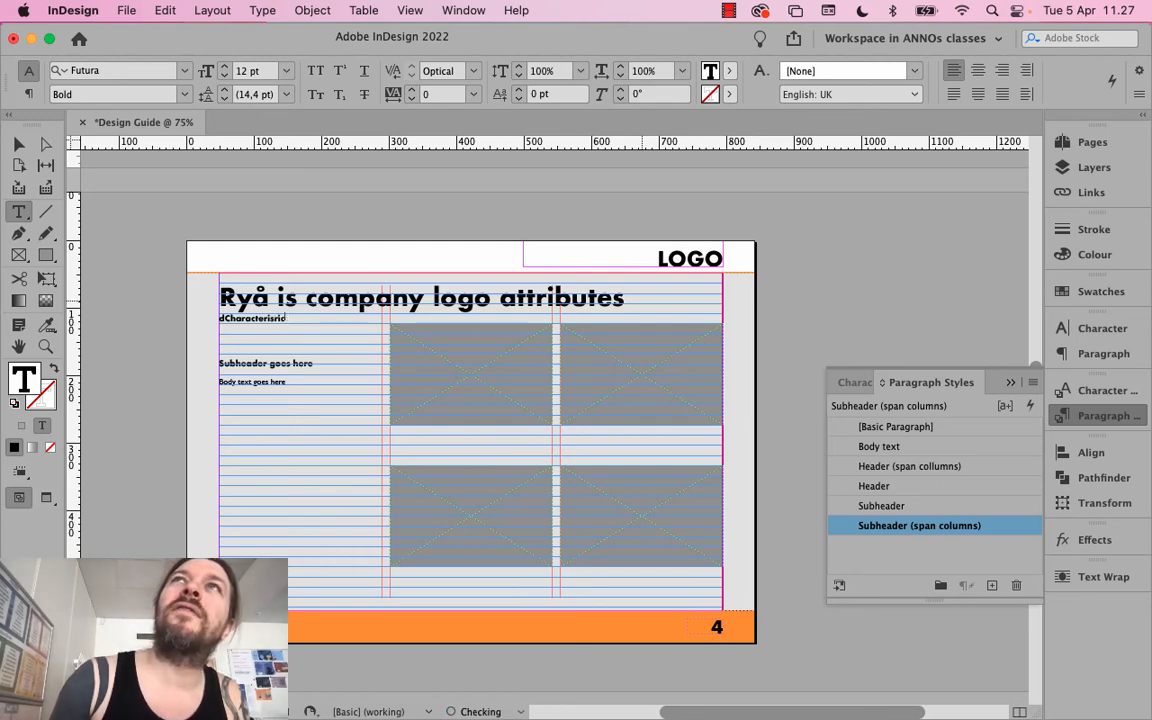
pyautogui.press('BackSpace')
pyautogui.press('BackSpace')
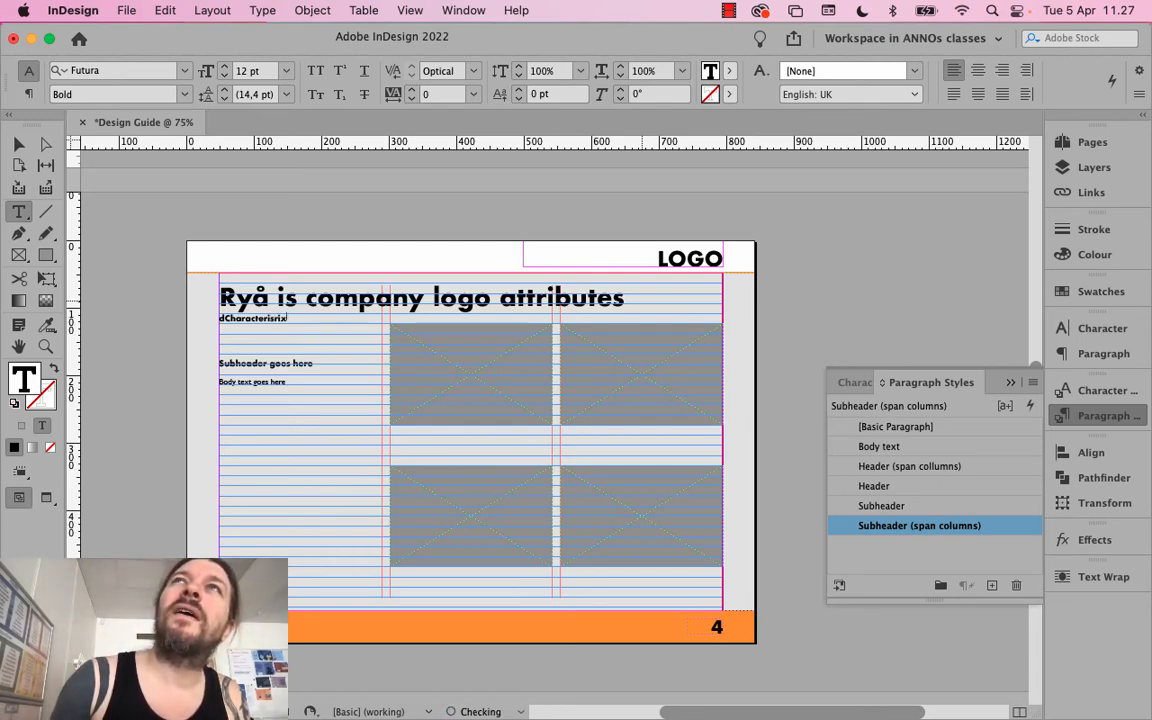
pyautogui.write('of logo use')
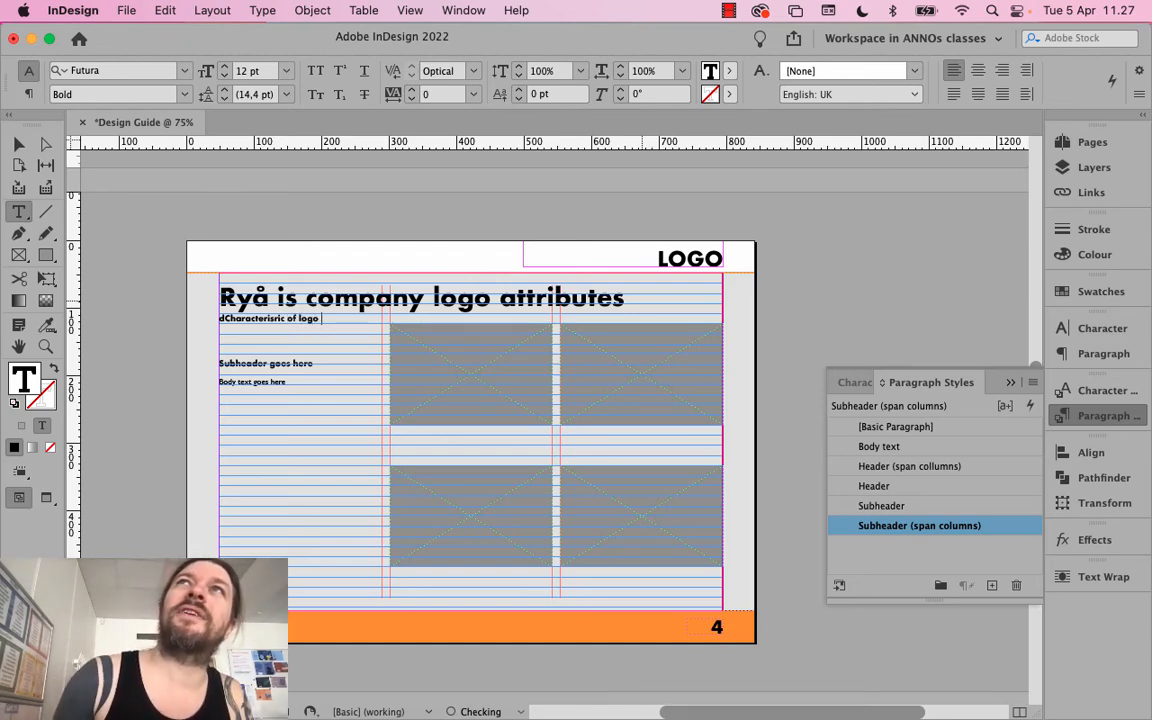
pyautogui.click(248, 318)
pyautogui.press('BackSpace')
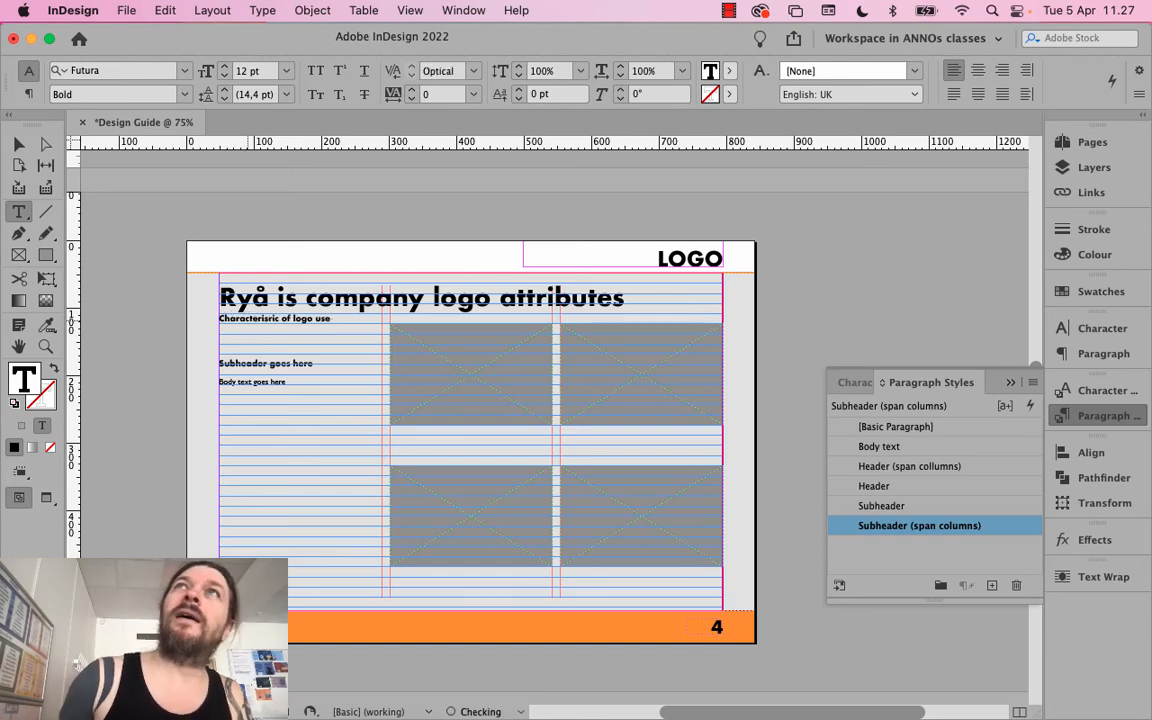
pyautogui.rightClick(285, 315)
pyautogui.click(258, 324)
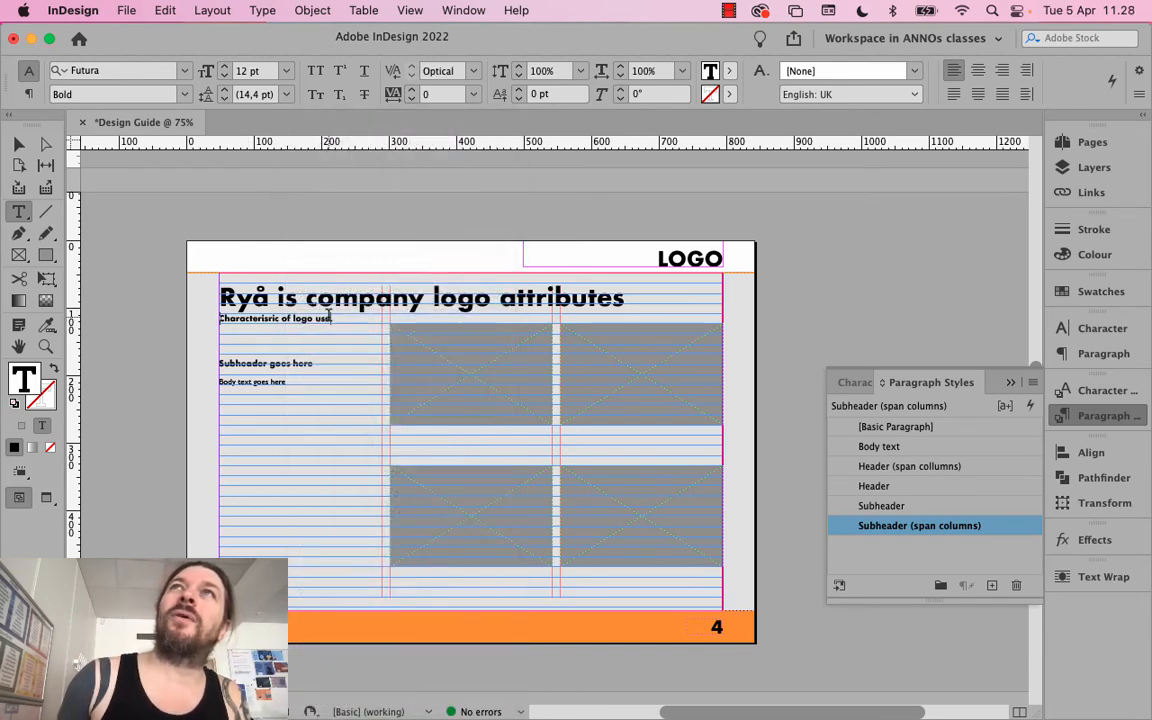
# Add a body text paragraph under the first subheader reading "When you use the logo ytou become happy"
pyautogui.click(362, 319)
pyautogui.press('Return')
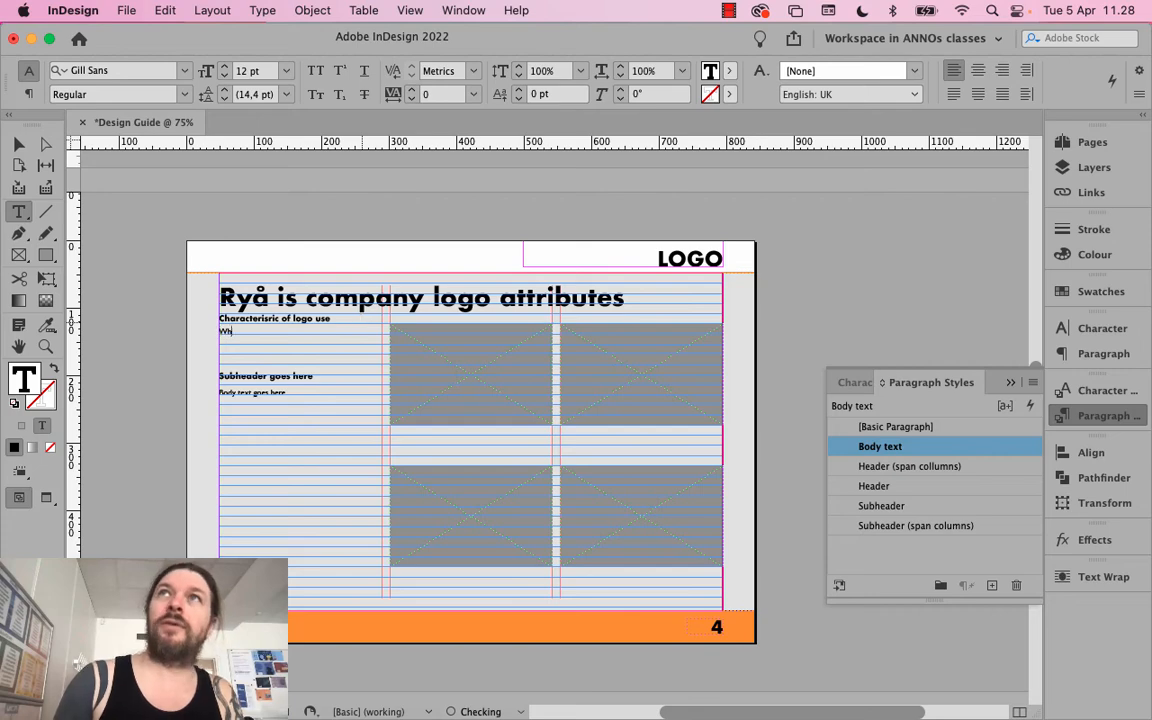
pyautogui.write('When you use the')
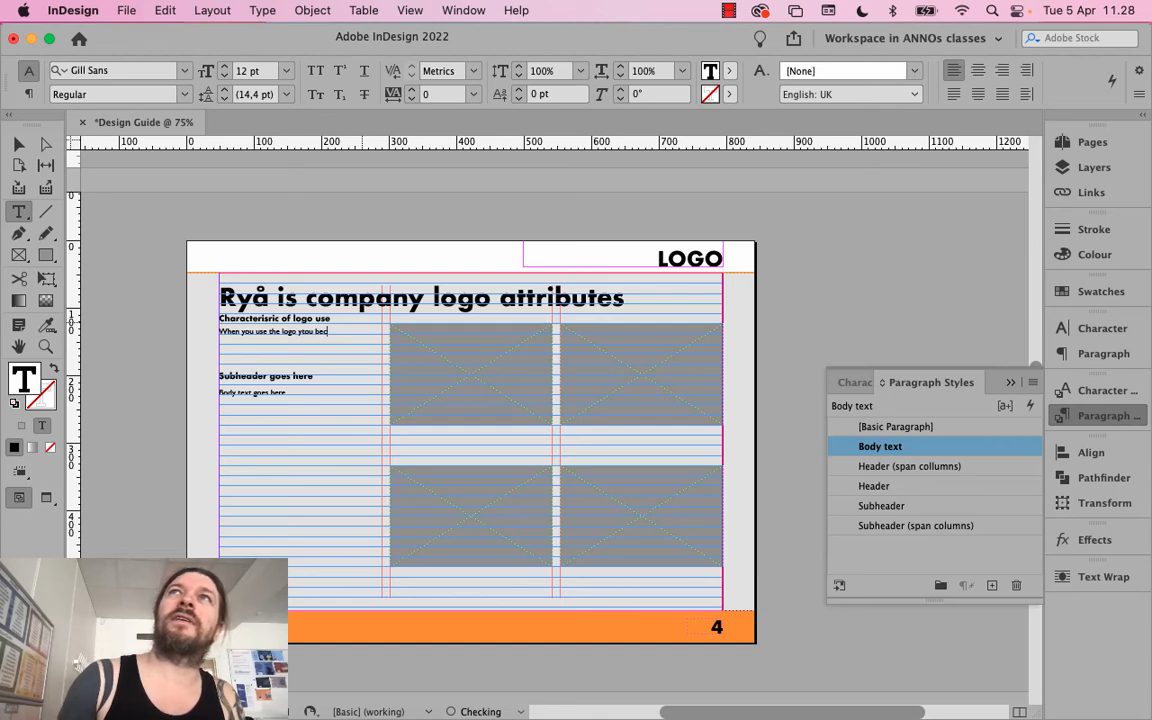
pyautogui.write(' logo ytou become happy')
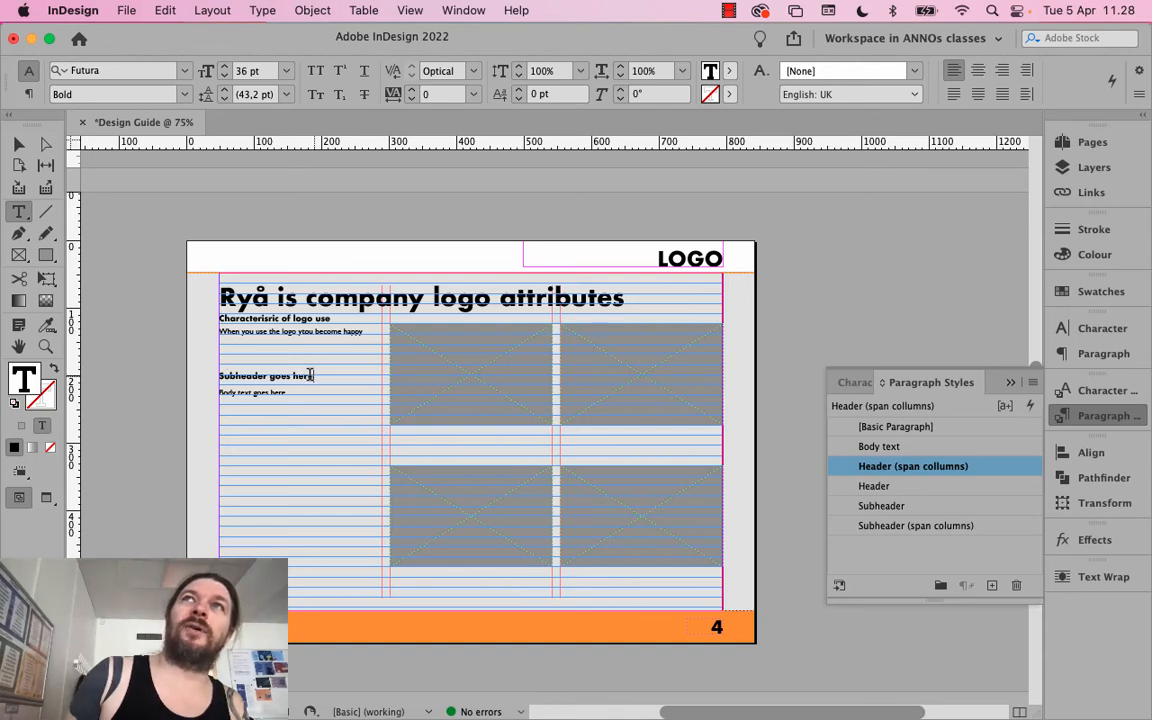
# Replace the placeholder "Subheader goes here" on page 4 with "Trademark variants"
pyautogui.moveTo(311, 376); pyautogui.dragTo(221, 375)
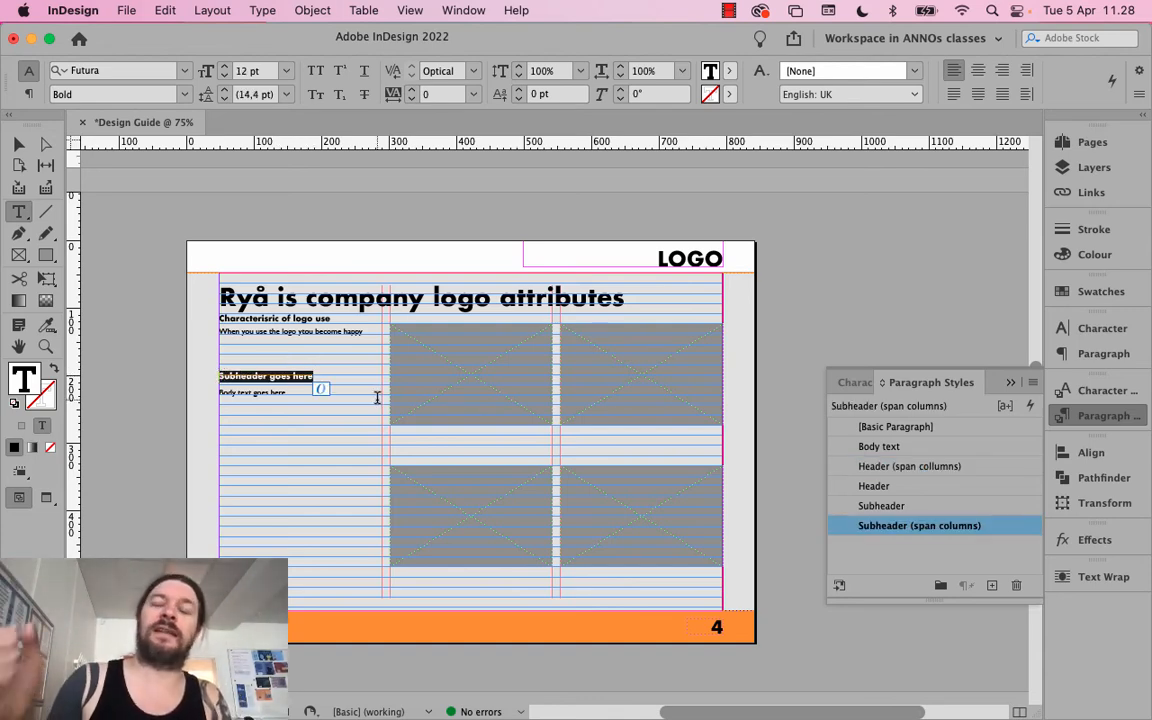
pyautogui.write('Trad')
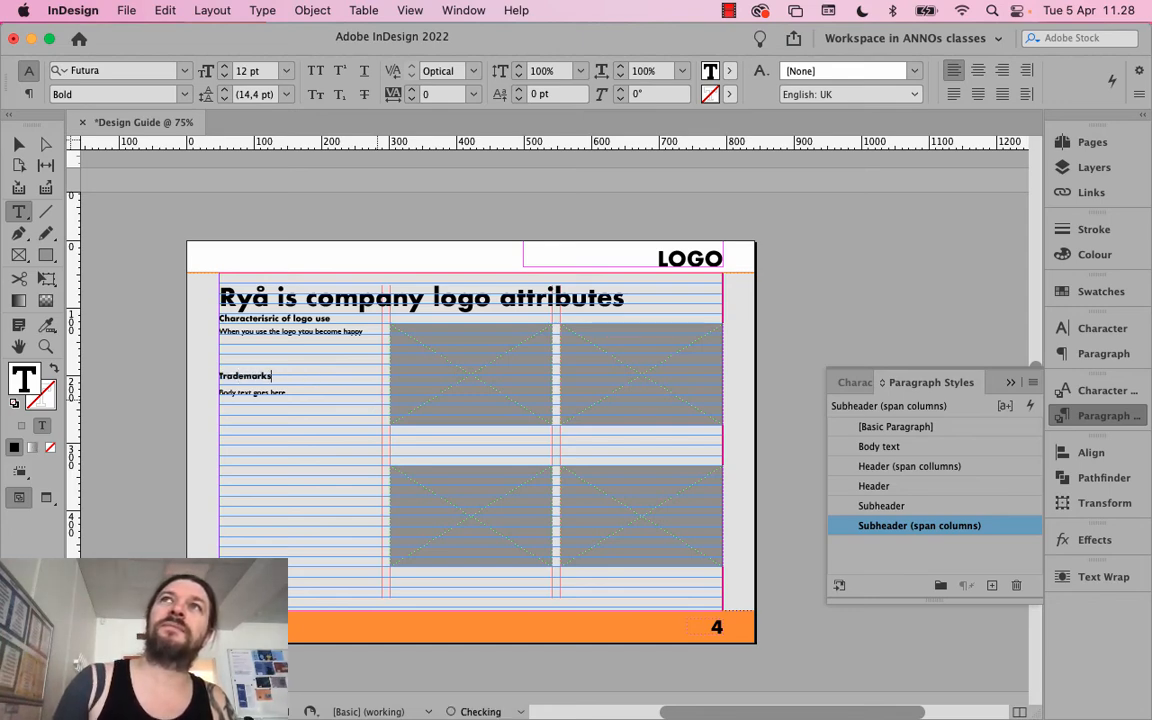
pyautogui.write('emark variant')
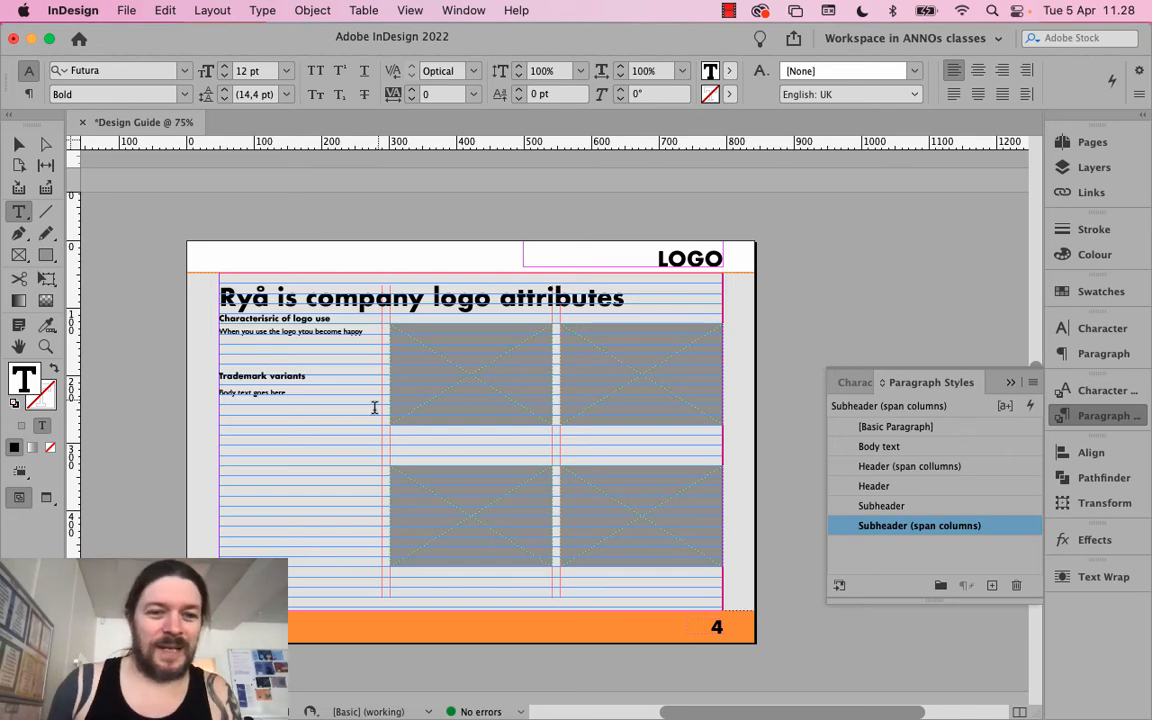
# Replace the placeholder body text under Trademark variants with a Body text paragraph reading "when using this and that, this happens"
pyautogui.tripleClick(276, 391)
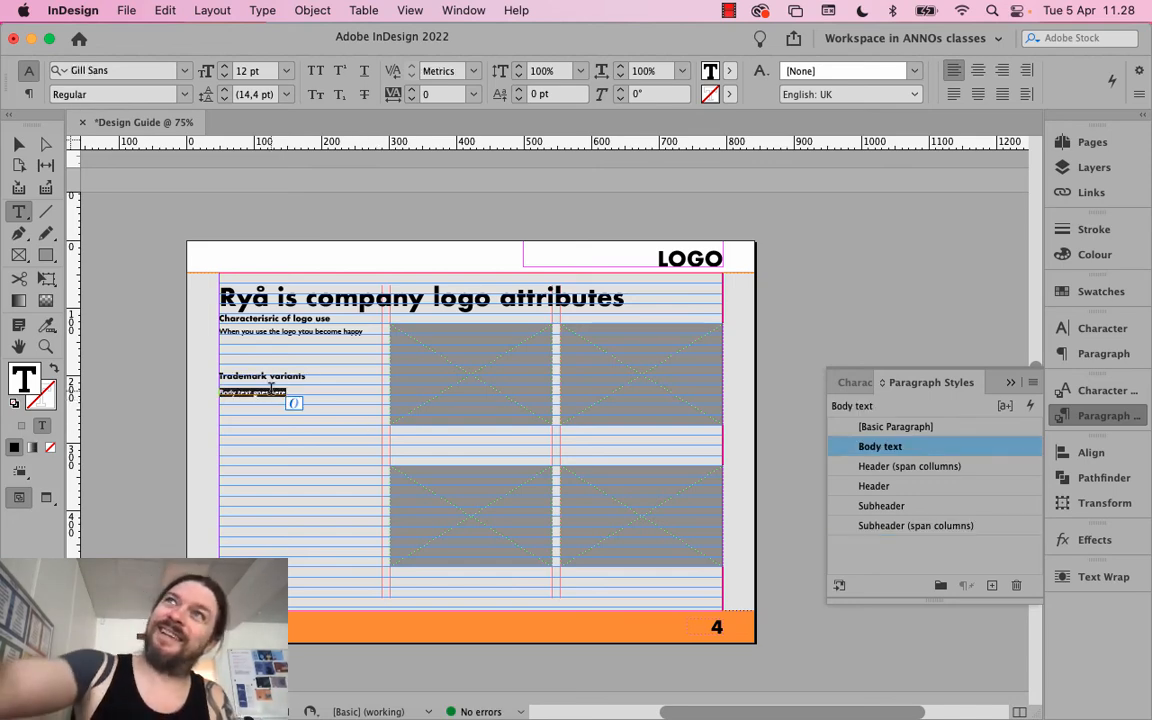
pyautogui.press('BackSpace')
pyautogui.press('BackSpace')
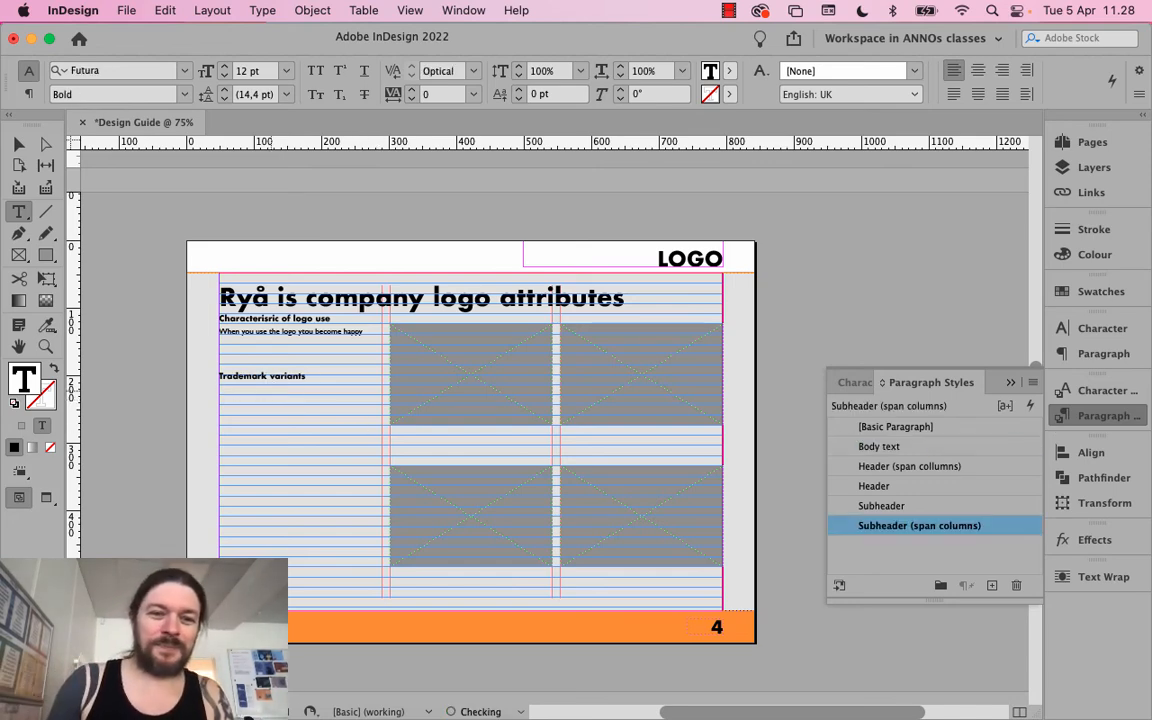
pyautogui.press('Return')
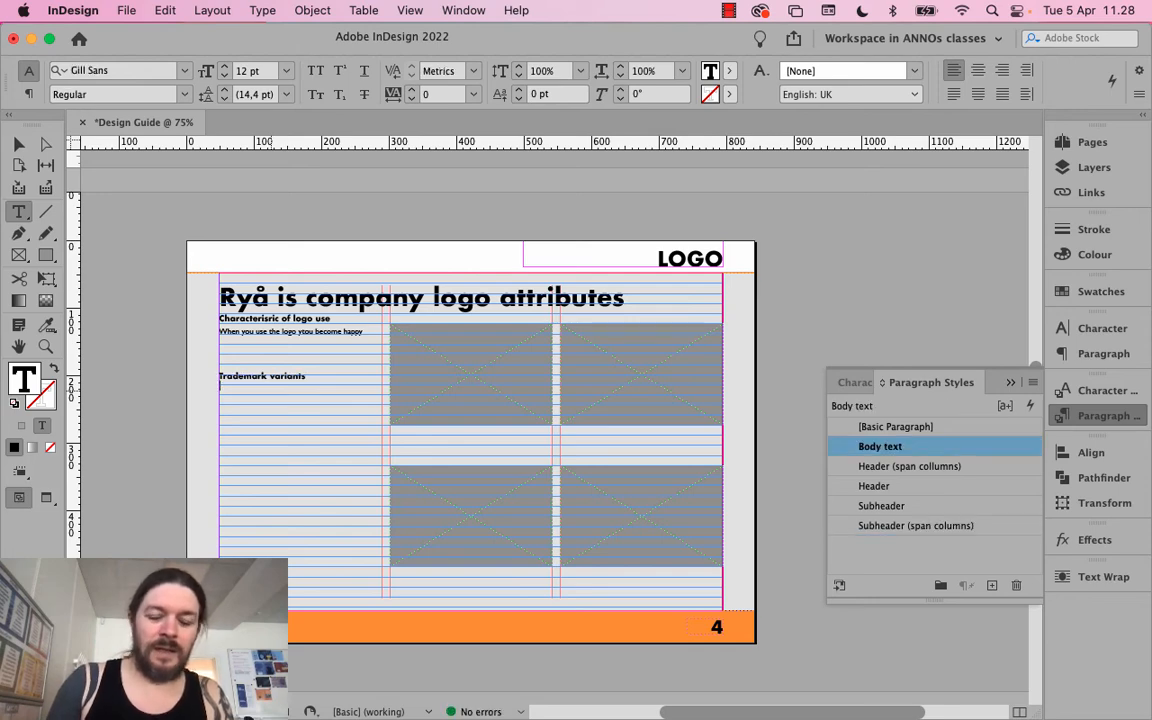
pyautogui.write('T')
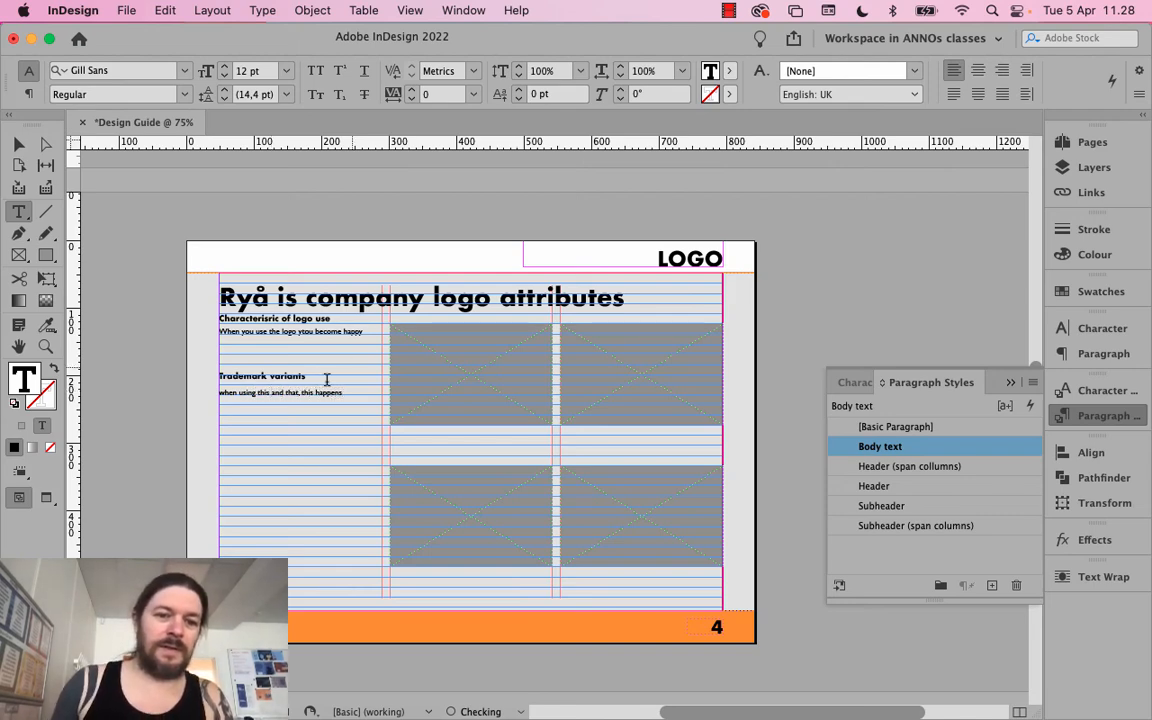
# Capitalise the first word of the body text under Trademark variants so it begins with "When"
pyautogui.click(246, 392)
pyautogui.press('BackSpace')
pyautogui.write('W')
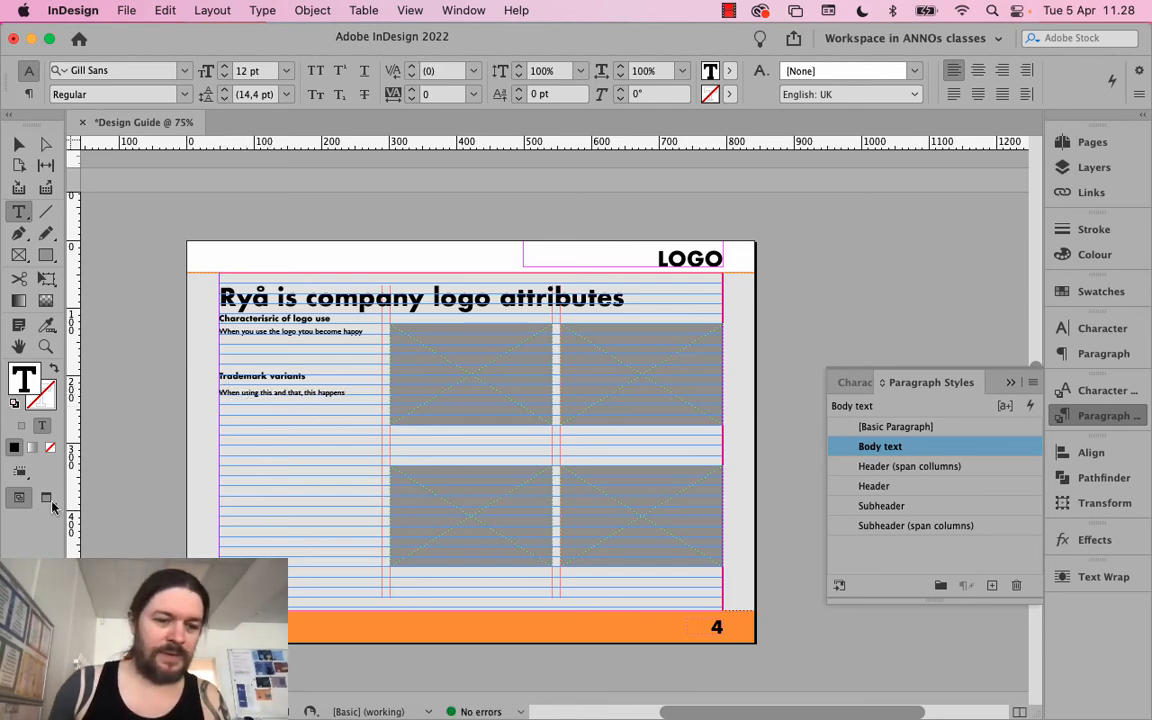
# Correct "ytou" to "you" in the body text under the first subheader
pyautogui.click(135, 711)
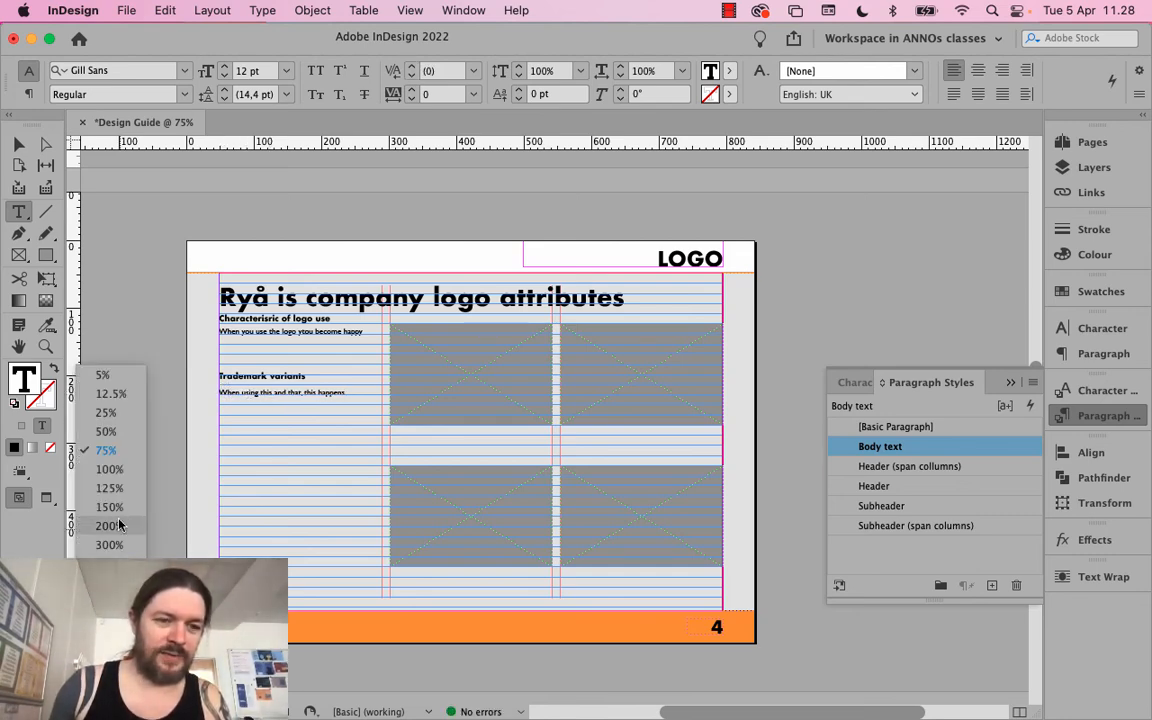
pyautogui.click(110, 469)
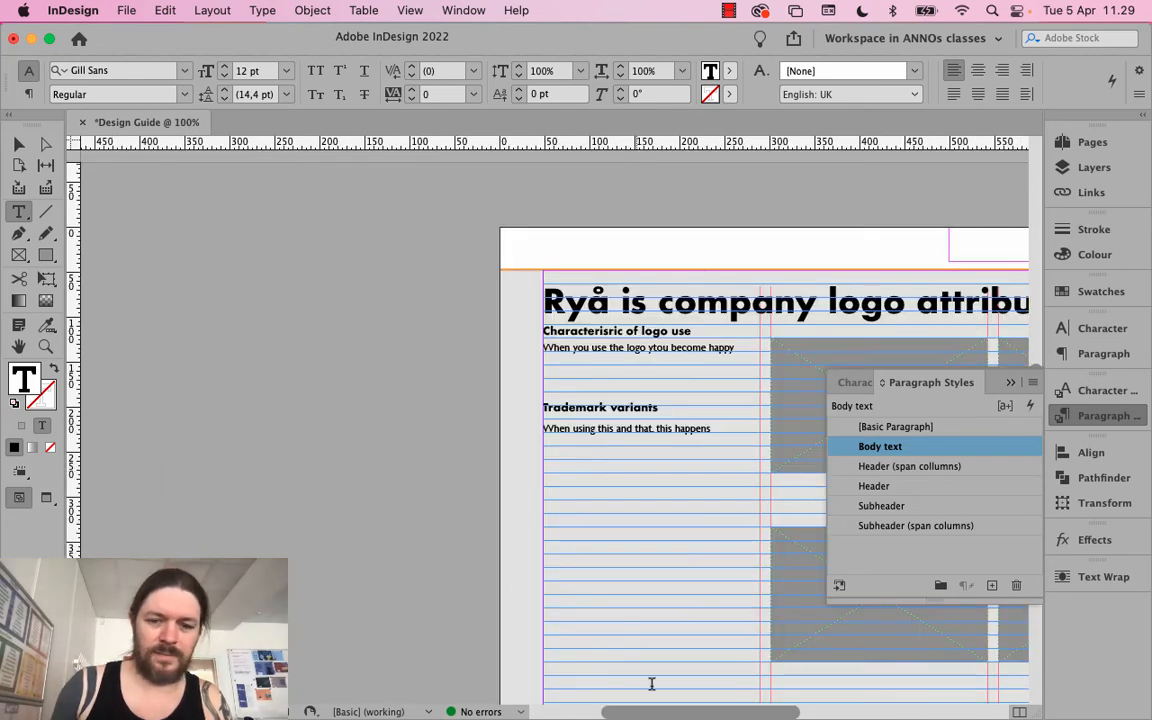
pyautogui.moveTo(652, 712); pyautogui.dragTo(738, 711)
pyautogui.click(1012, 382)
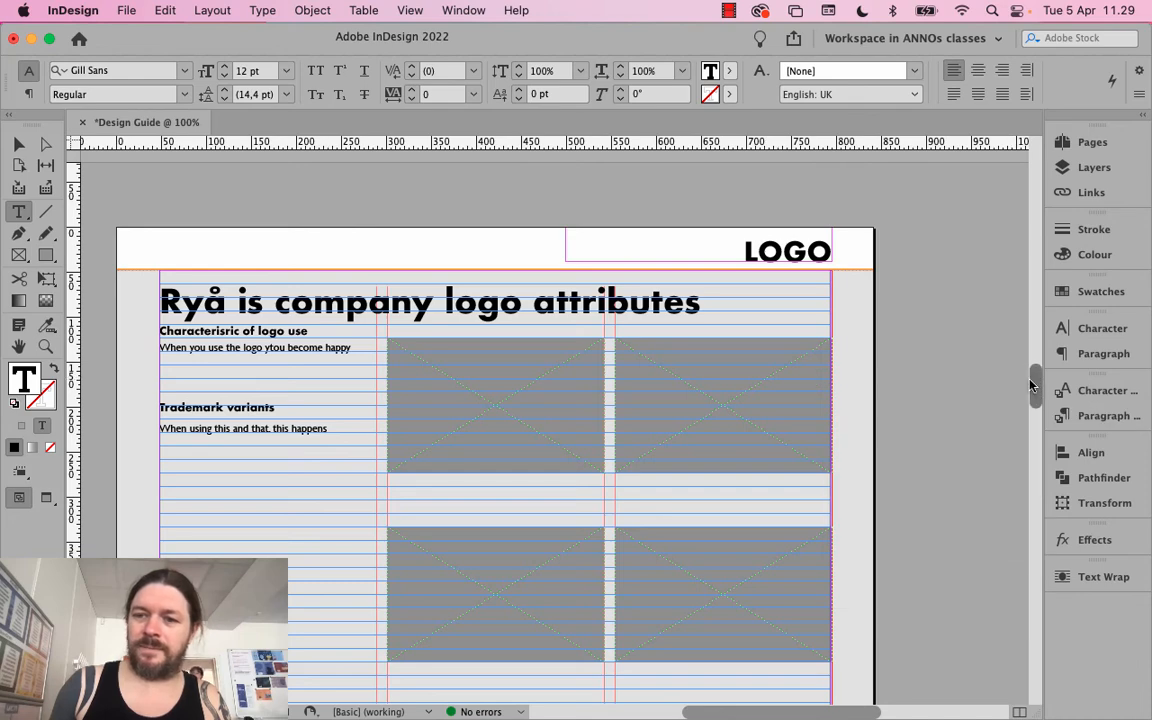
pyautogui.scroll(-3, 1033, 395)
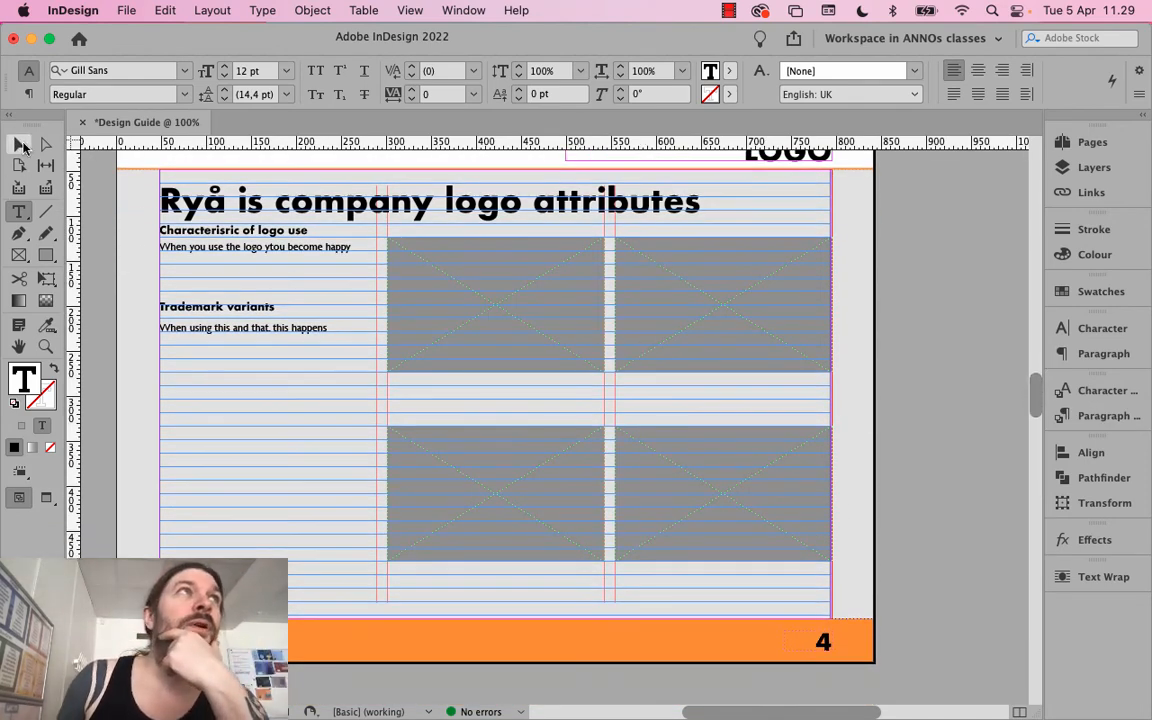
pyautogui.click(19, 144)
pyautogui.doubleClick(254, 246)
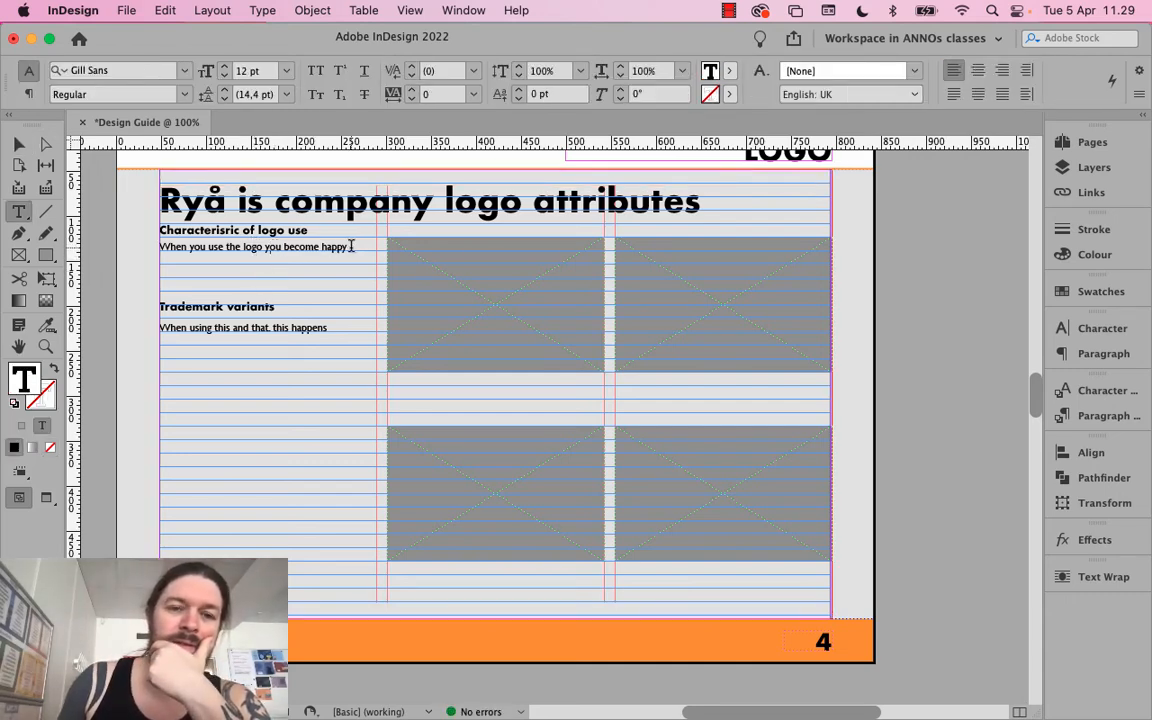
pyautogui.click(332, 330)
pyautogui.click(215, 283)
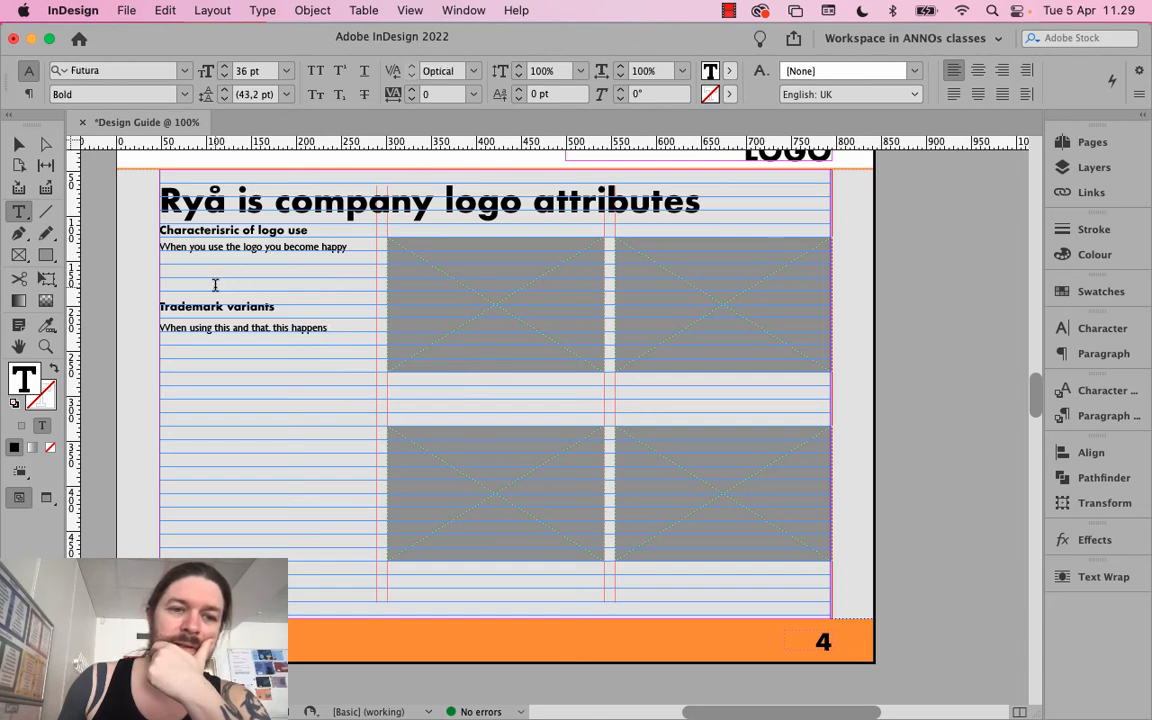
pyautogui.press('BackSpace')
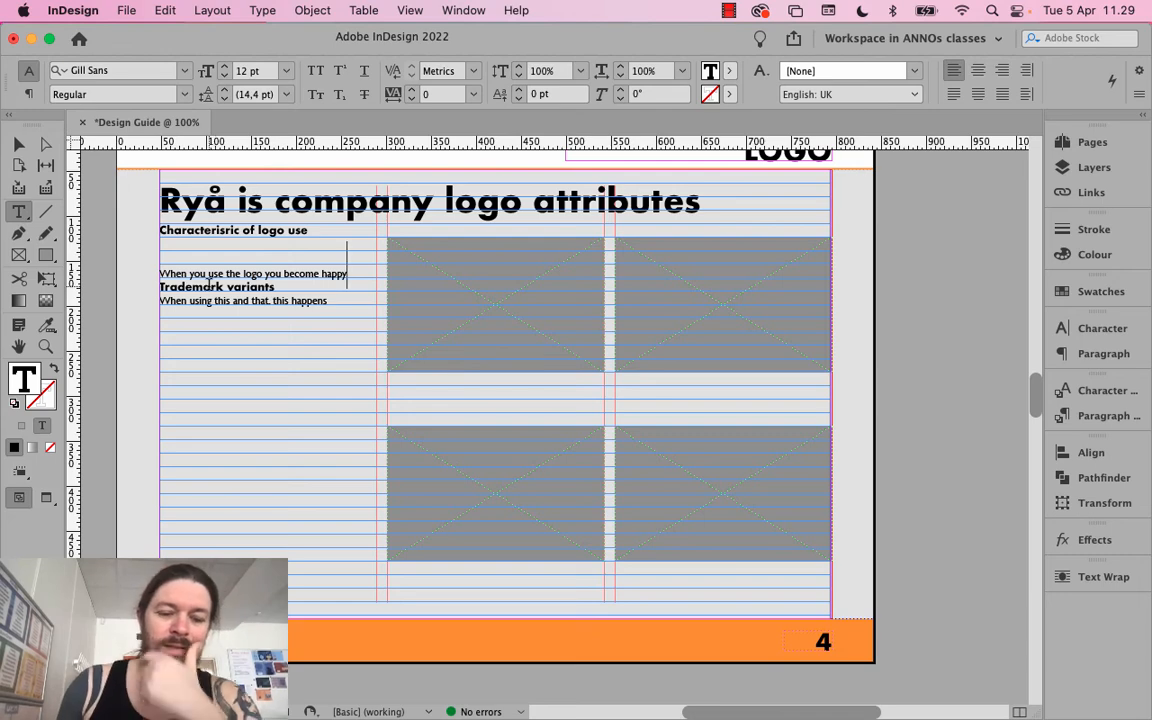
pyautogui.press('super+z')
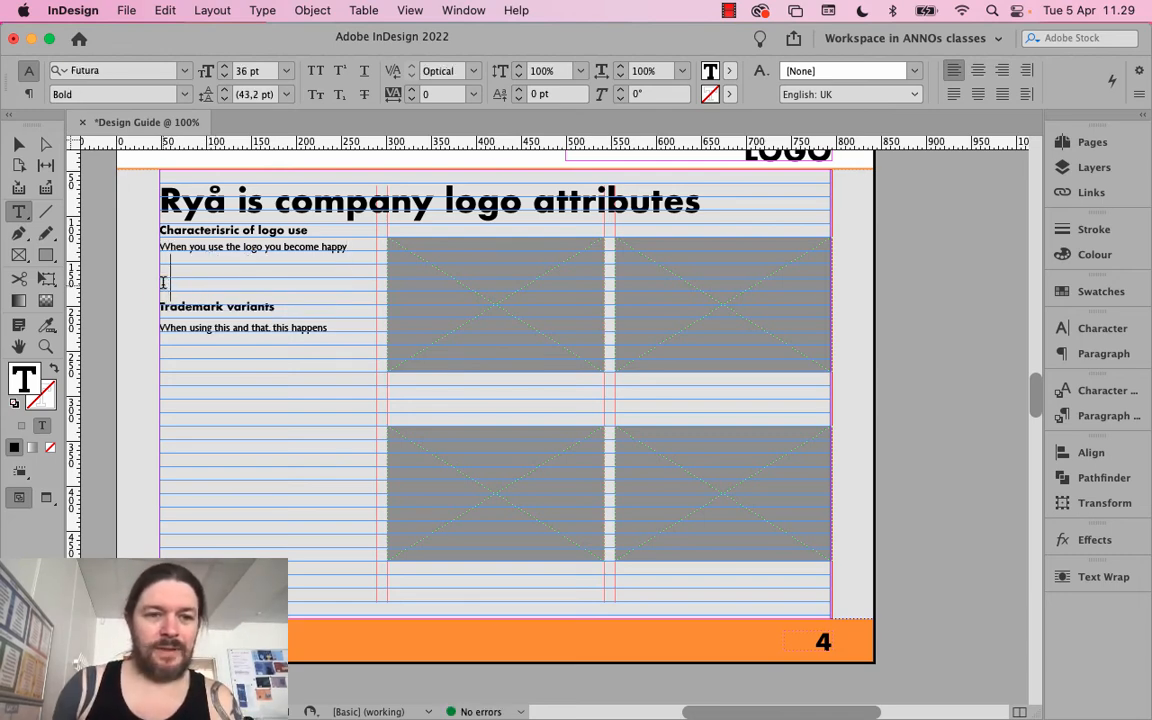
# Remove the oversized empty paragraph above the Trademark variants subheader and leave one normal blank line in its place
pyautogui.doubleClick(168, 284)
pyautogui.press('BackSpace')
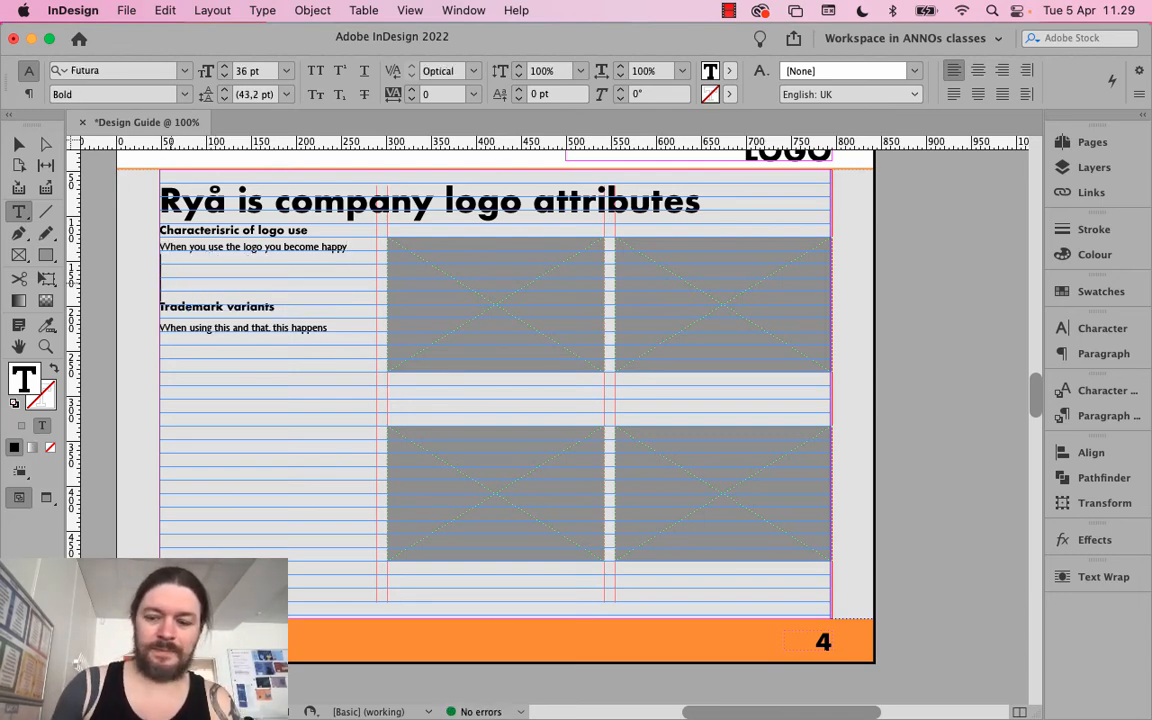
pyautogui.press('Delete')
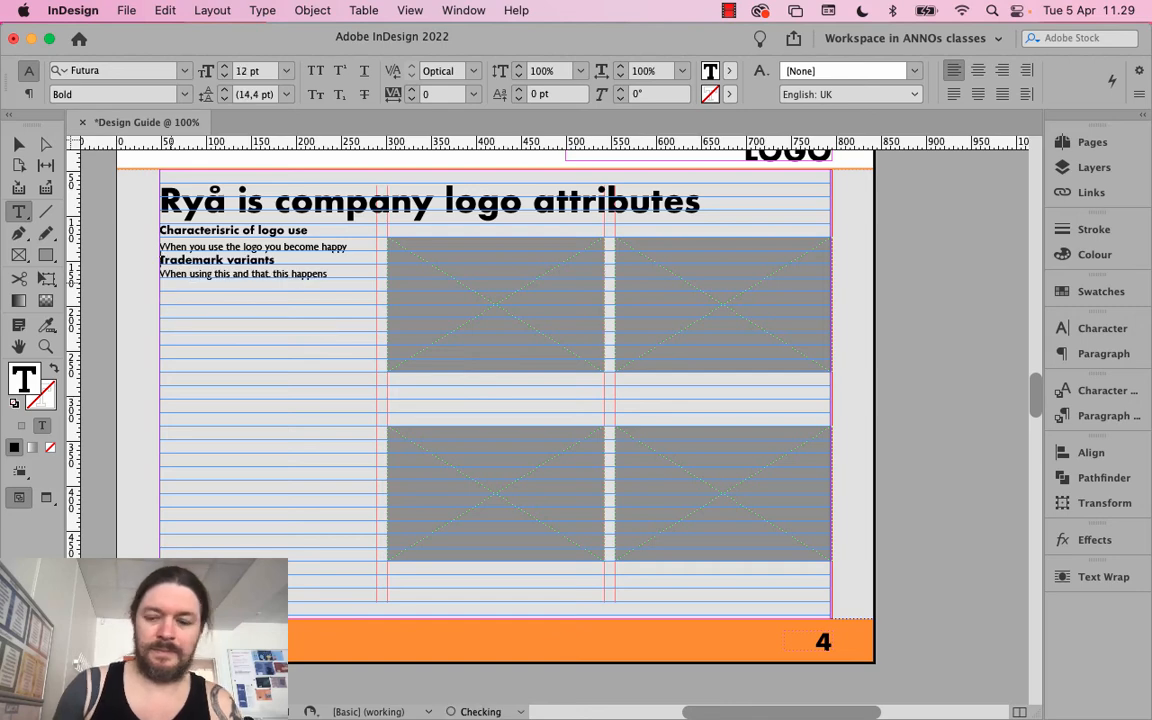
pyautogui.press('Return')
# Fill the text frame with placeholder text, starting one blank line below "When using this and that, this happens"
pyautogui.click(350, 283)
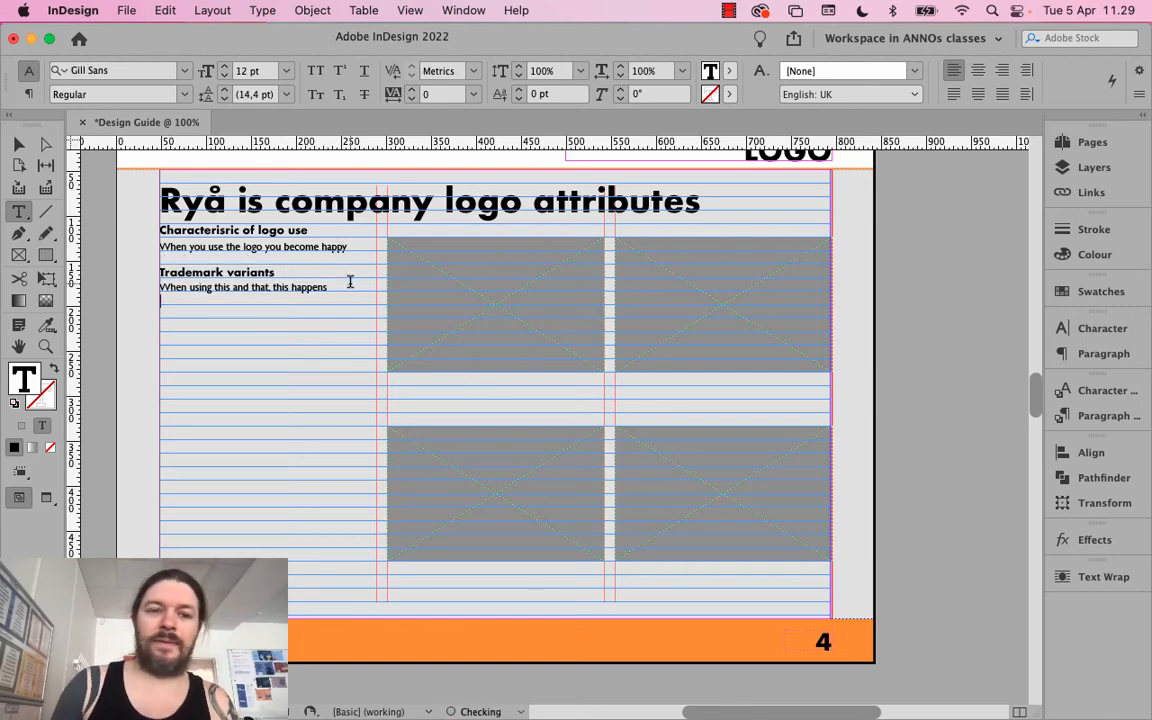
pyautogui.rightClick(291, 310)
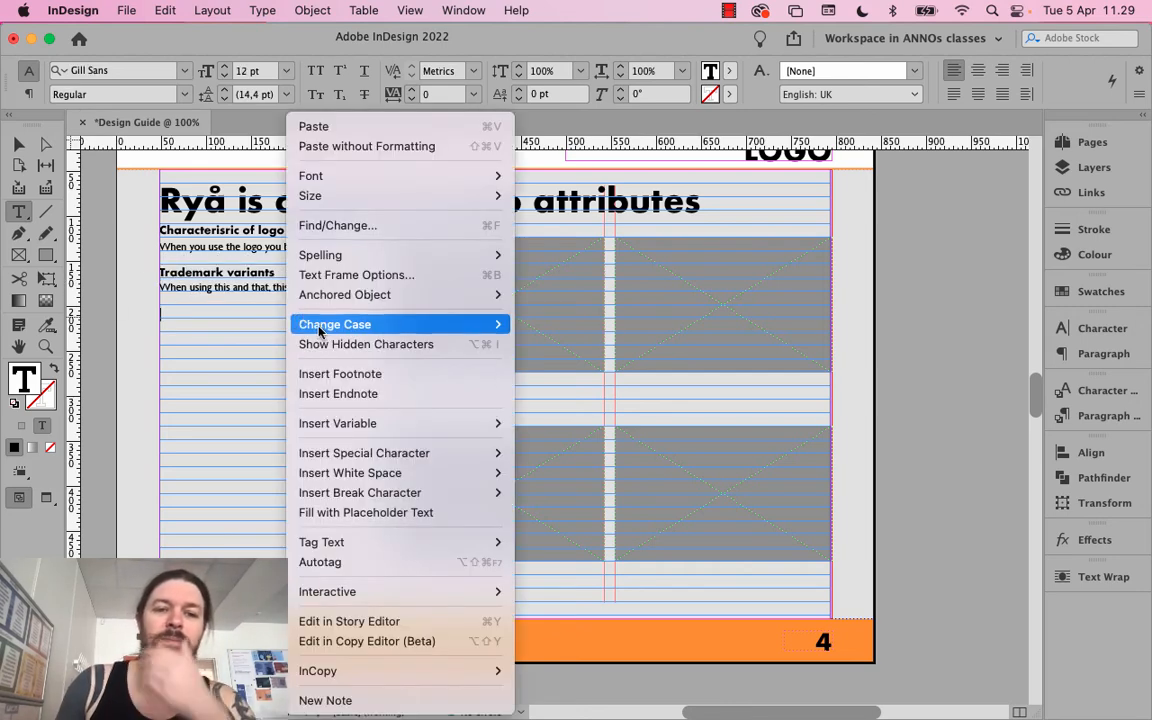
pyautogui.click(373, 511)
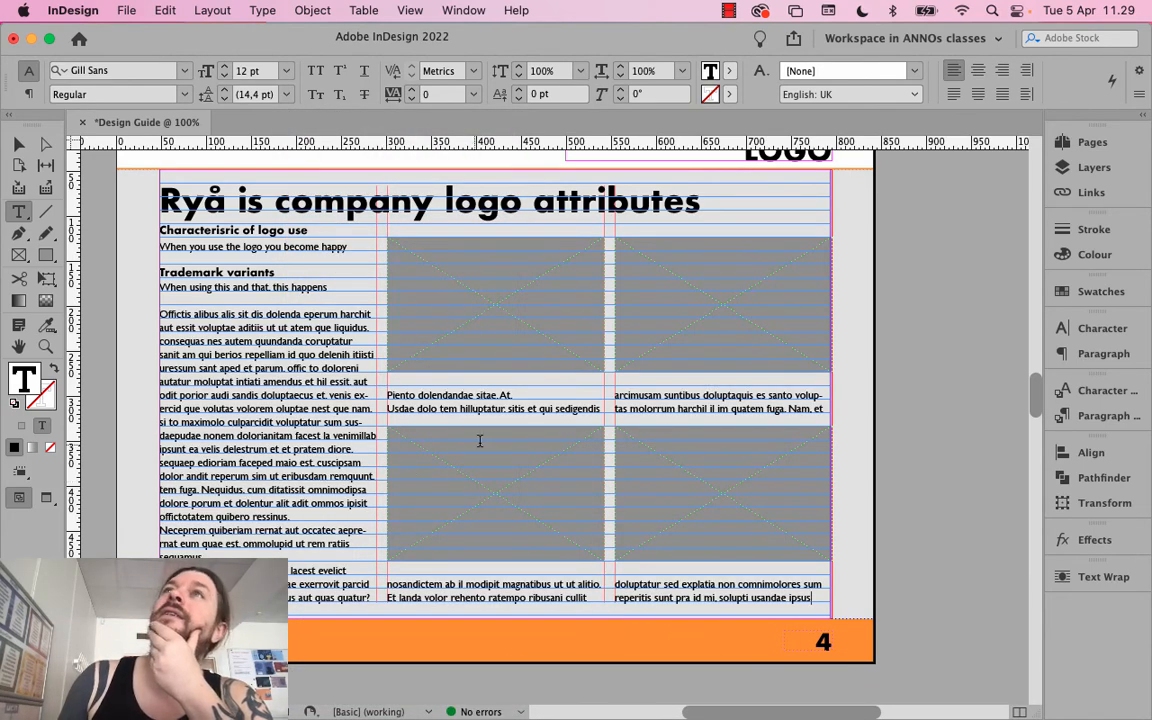
# Delete the placeholder text at the bottom of the first column, from after "sequam" to "quas quatur?"
pyautogui.moveTo(364, 598); pyautogui.dragTo(228, 553)
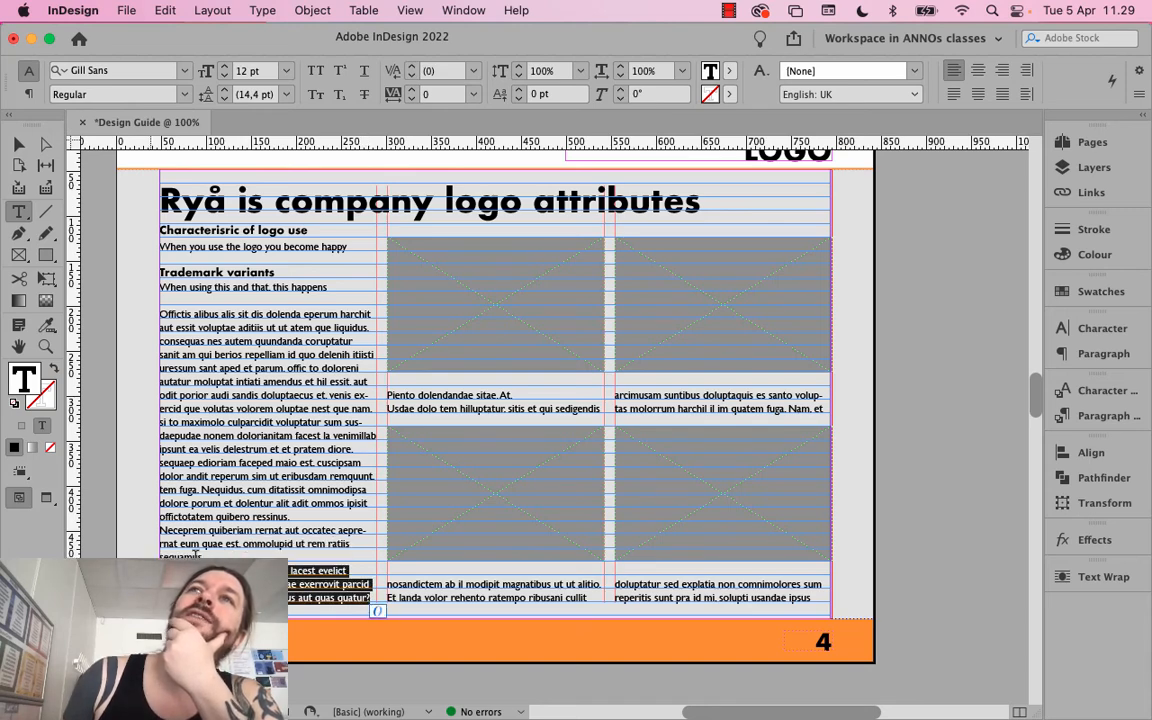
pyautogui.press('BackSpace')
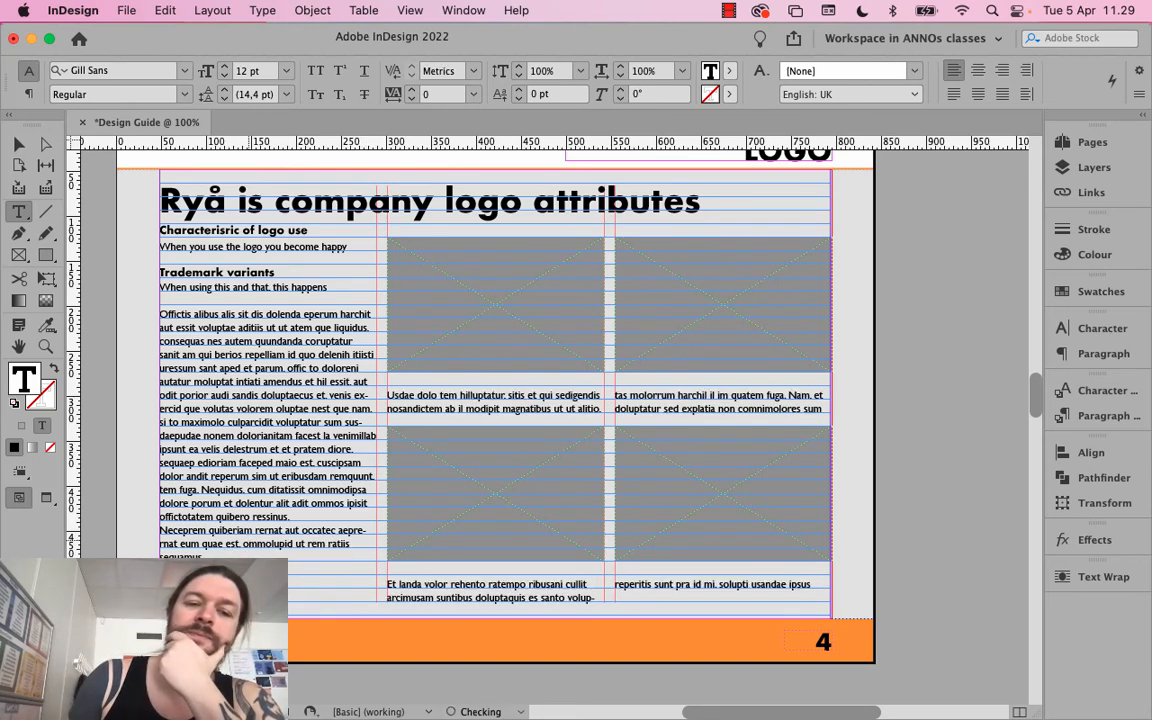
pyautogui.press('BackSpace')
pyautogui.press('BackSpace')
pyautogui.press('BackSpace')
pyautogui.press('BackSpace')
pyautogui.press('BackSpace')
pyautogui.press('BackSpace')
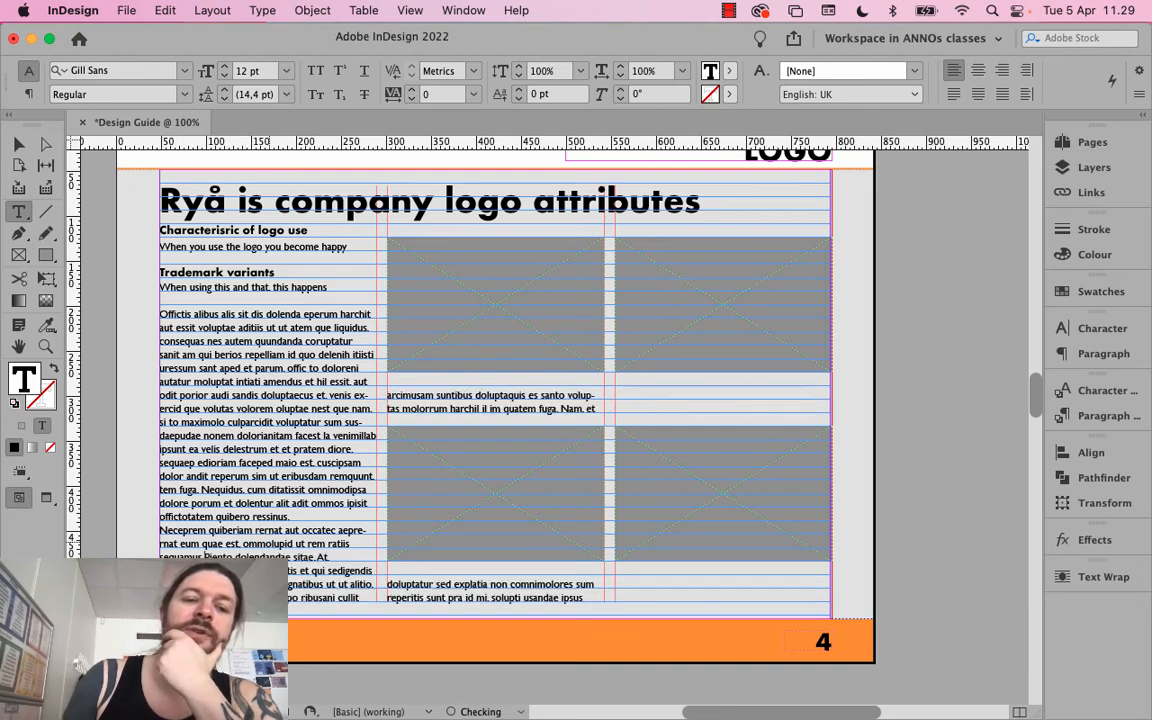
# Delete about six more lines of placeholder text directly before "Piento dolendandae sitae" in the first column
pyautogui.hotkey('shift', 'Up')
pyautogui.hotkey('shift', 'Up')
pyautogui.hotkey('shift', 'Up')
pyautogui.hotkey('shift', 'Up')
pyautogui.hotkey('shift', 'Up')
pyautogui.hotkey('shift', 'Up')
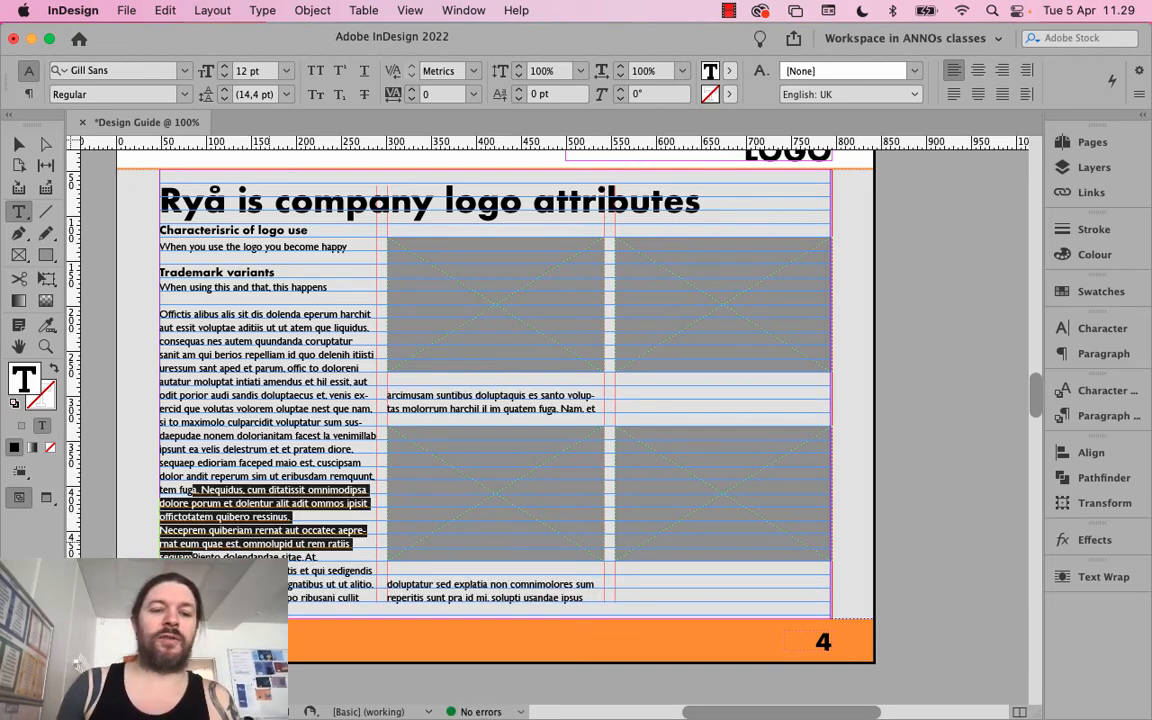
pyautogui.press('BackSpace')
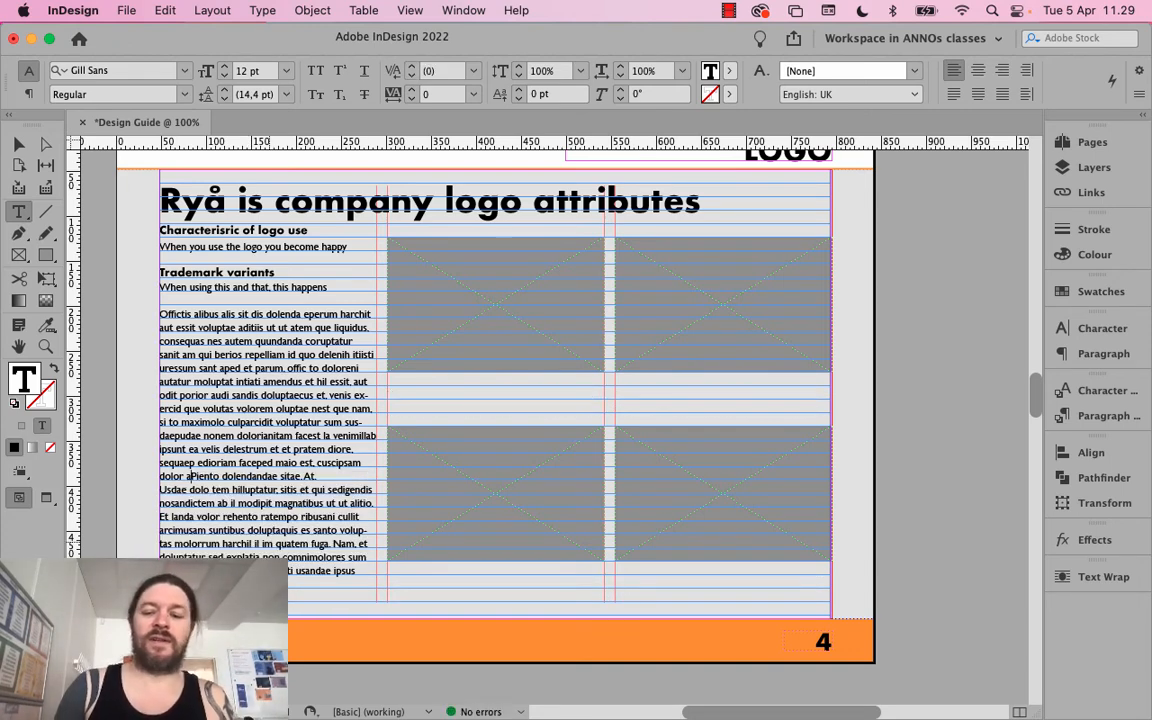
# Insert blank lines after "cuscipsam dolor a" to push the remaining placeholder text into the next columns
pyautogui.press('Return')
pyautogui.press('Return')
pyautogui.press('Return')
pyautogui.press('Return')
pyautogui.press('Return')
pyautogui.press('Return')
pyautogui.press('Return')
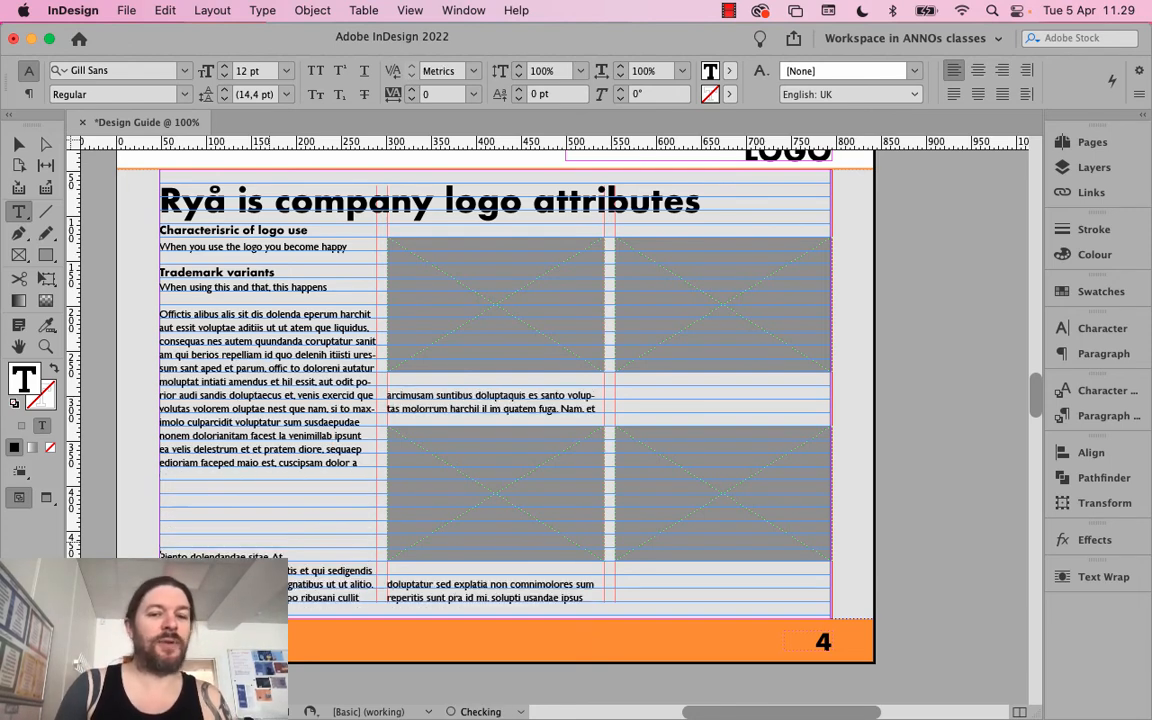
pyautogui.press('Return')
pyautogui.press('Return')
pyautogui.press('Return')
pyautogui.press('Return')
pyautogui.press('Return')
pyautogui.press('Return')
pyautogui.press('Return')
pyautogui.press('Return')
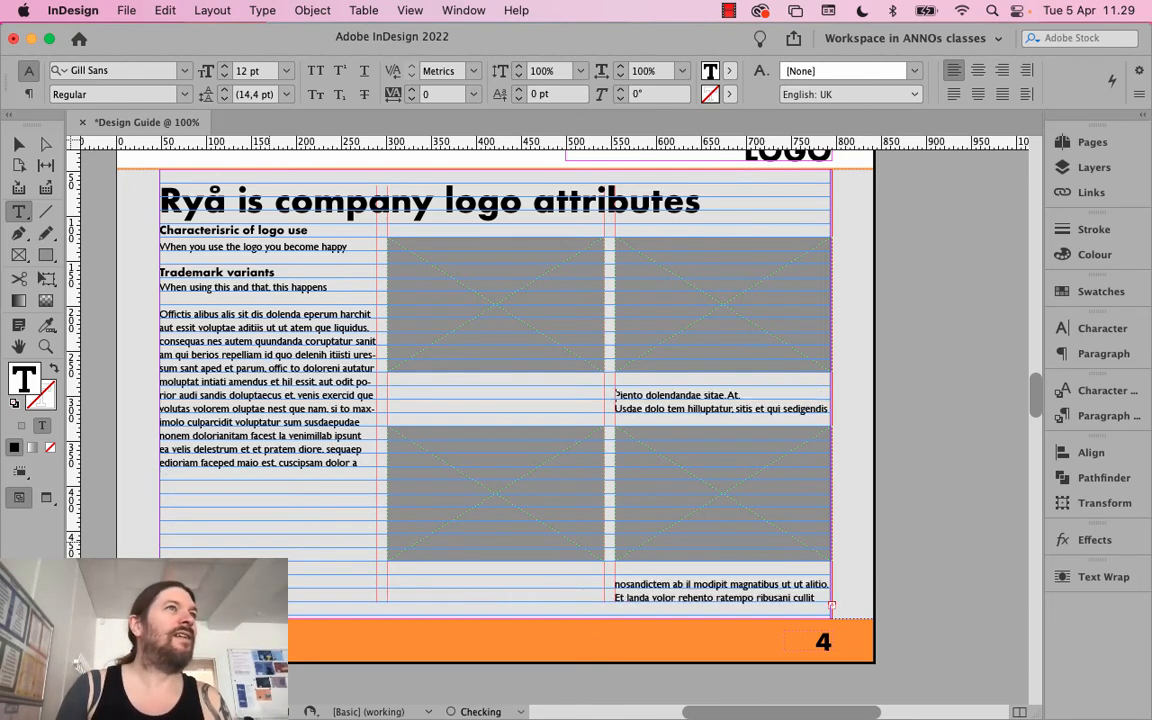
pyautogui.press('Return')
pyautogui.press('Return')
pyautogui.press('Return')
pyautogui.press('Return')
pyautogui.press('Return')
pyautogui.press('Return')
pyautogui.press('Return')
pyautogui.press('Return')
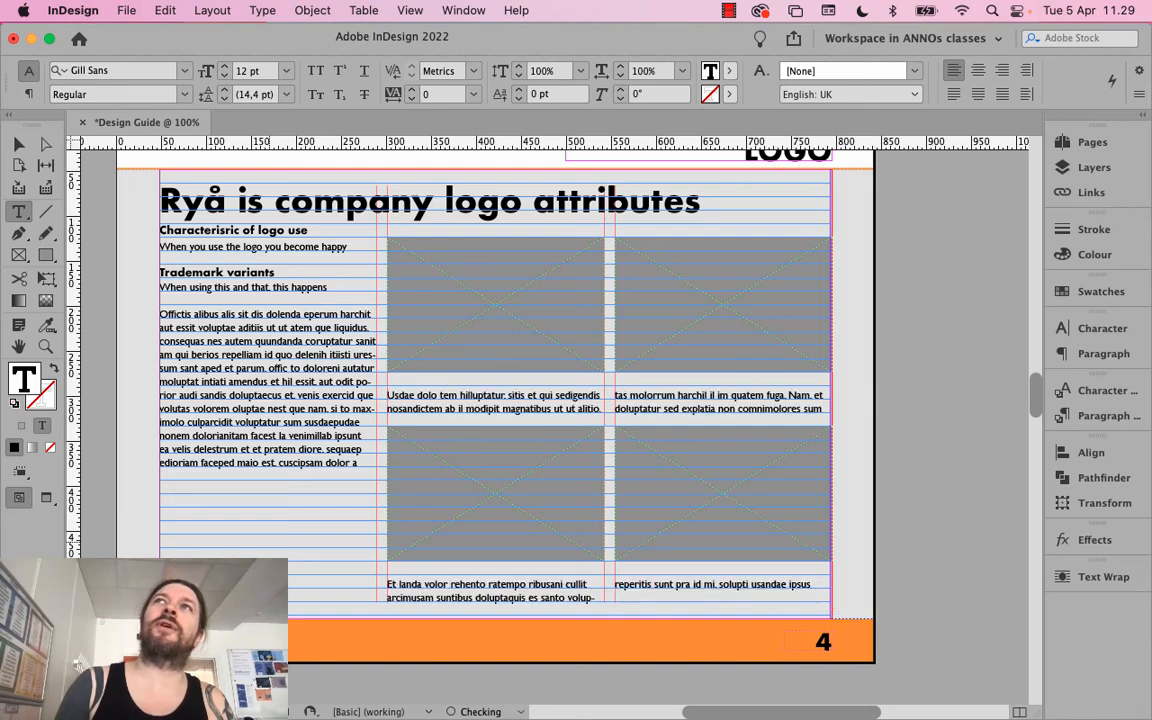
# Remove the extra blank lines so "Piento dolendandae sitae" starts directly below "cuscipsam dolor a"
pyautogui.press('BackSpace')
pyautogui.press('BackSpace')
pyautogui.press('BackSpace')
pyautogui.press('BackSpace')
pyautogui.press('BackSpace')
pyautogui.press('BackSpace')
pyautogui.press('BackSpace')
pyautogui.press('BackSpace')
pyautogui.press('BackSpace')
pyautogui.press('BackSpace')
pyautogui.press('BackSpace')
pyautogui.press('BackSpace')
pyautogui.press('BackSpace')
pyautogui.press('BackSpace')
pyautogui.press('BackSpace')
pyautogui.press('BackSpace')
pyautogui.press('BackSpace')
pyautogui.press('BackSpace')
pyautogui.press('BackSpace')
pyautogui.press('BackSpace')
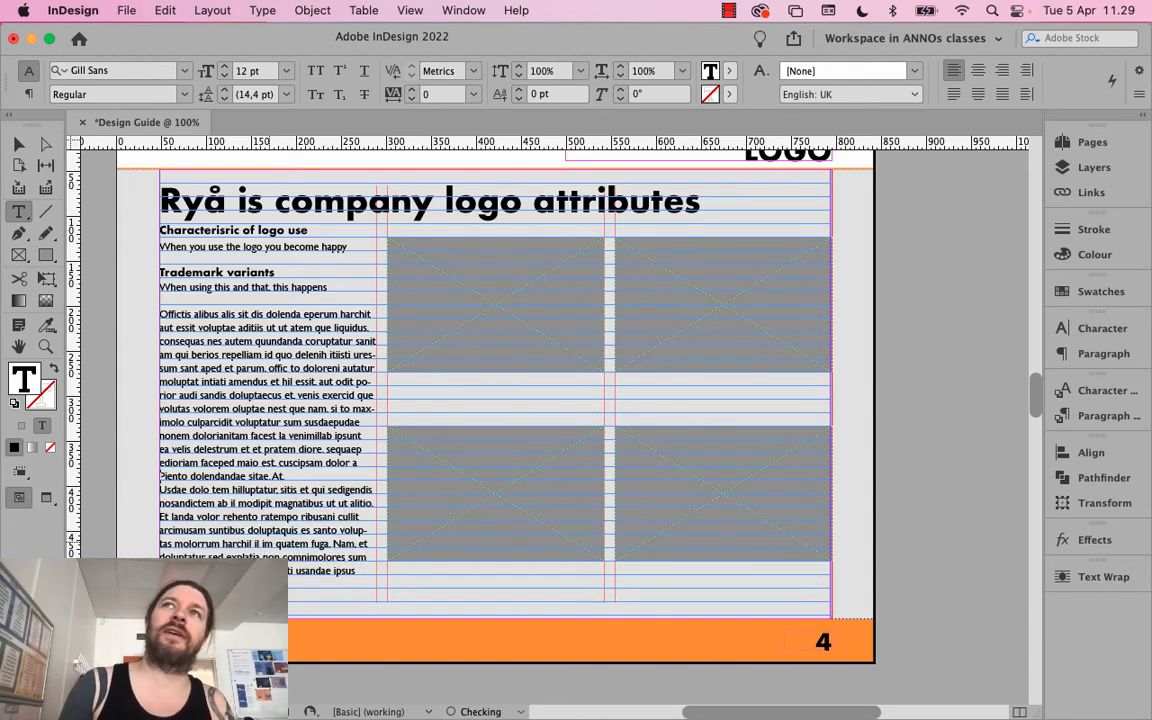
# Add a blank line below "cuscipsam dolor a" and delete all the placeholder text that follows it
pyautogui.press('Return')
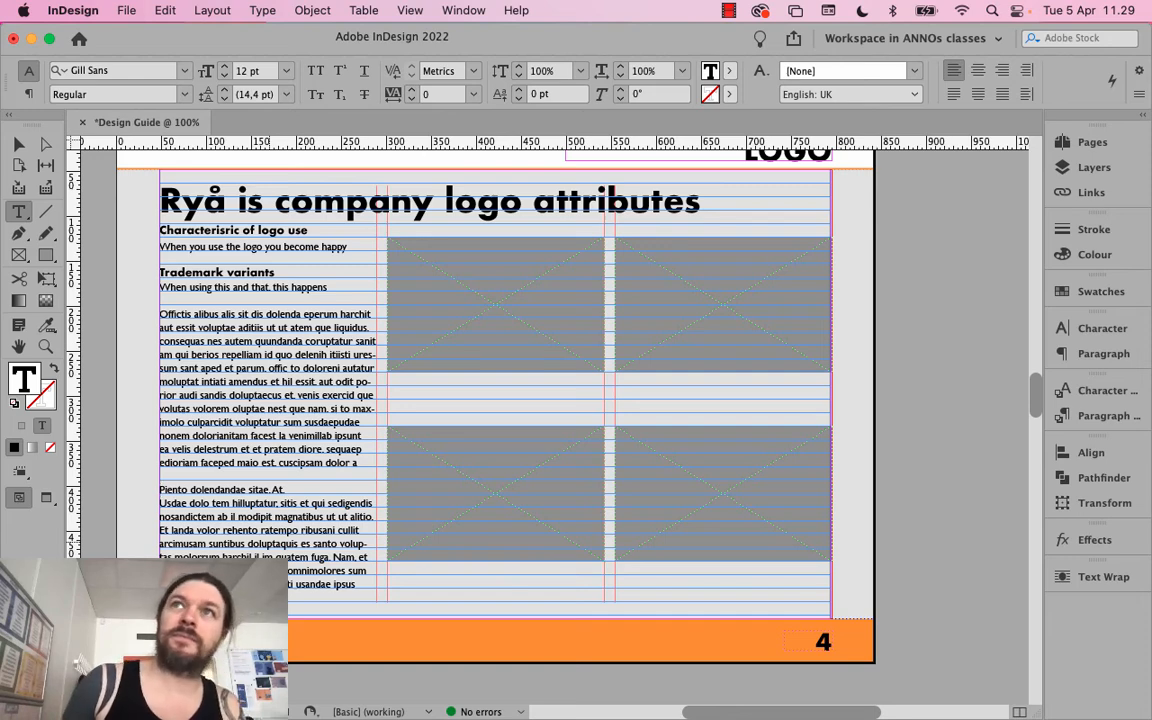
pyautogui.moveTo(360, 585); pyautogui.dragTo(163, 478)
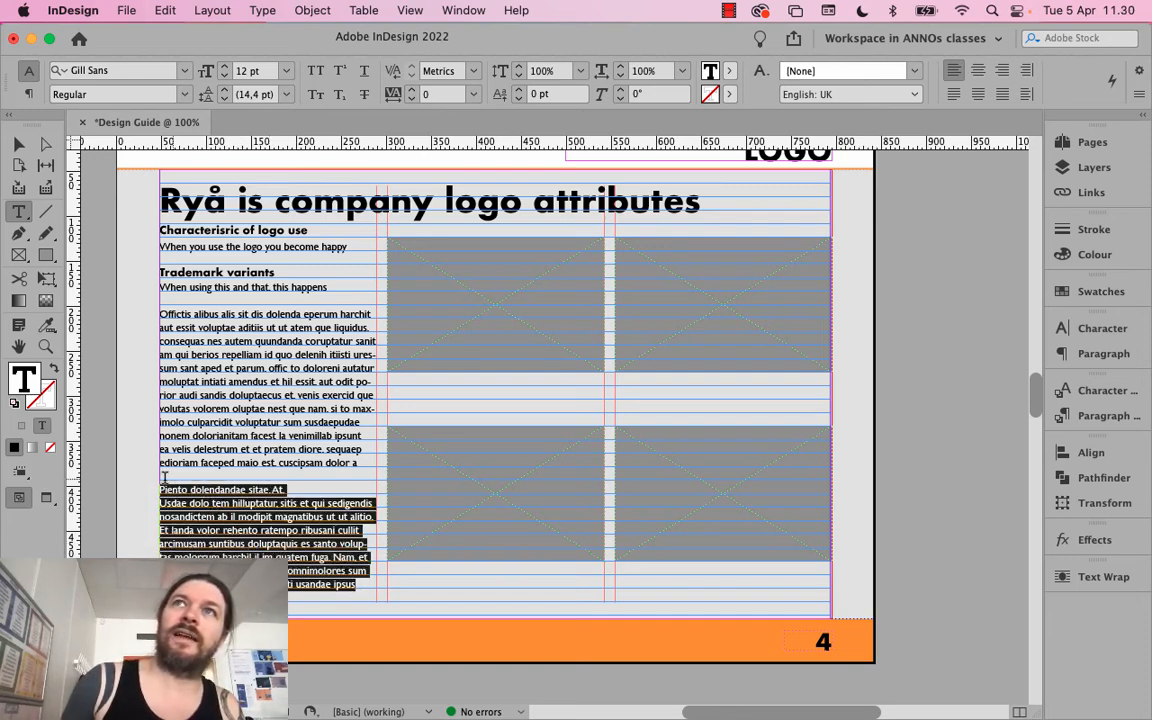
pyautogui.press('BackSpace')
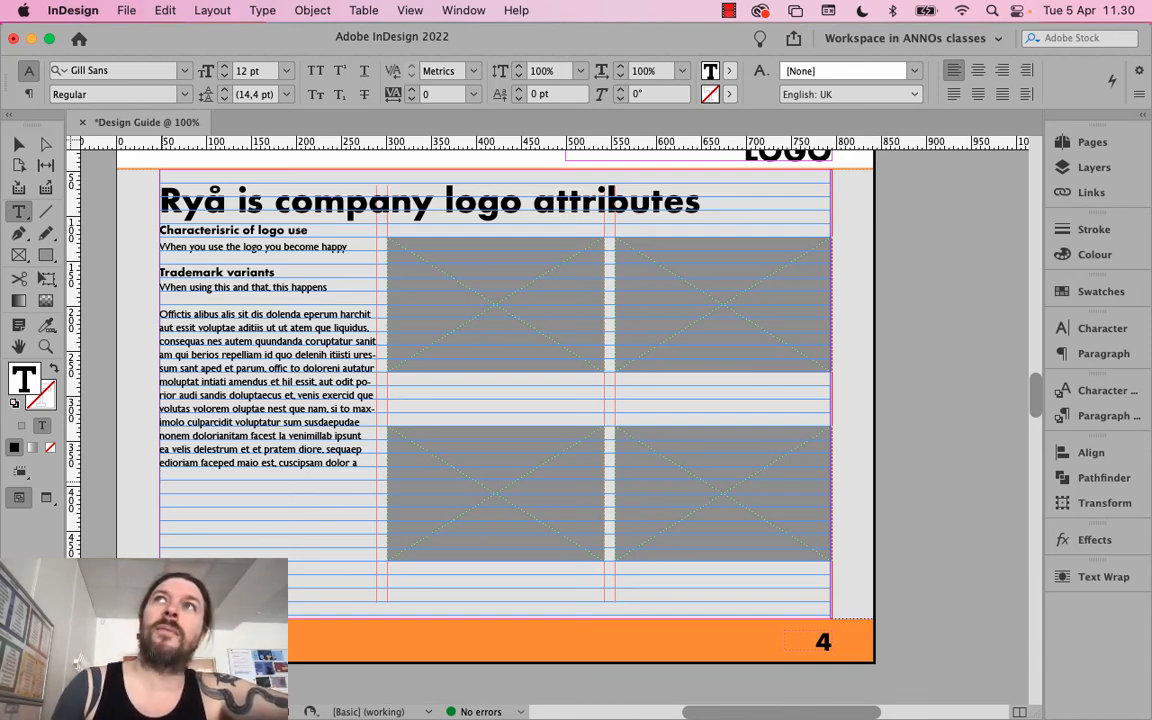
# Write filler text "hnoibhisdigsiurhgusirhgiush mdmmsdk msdmf sdmflsfksmdfklmdslfmdskflsdkf" between the two image frames of the second column
pyautogui.write('hnoibhisdig')
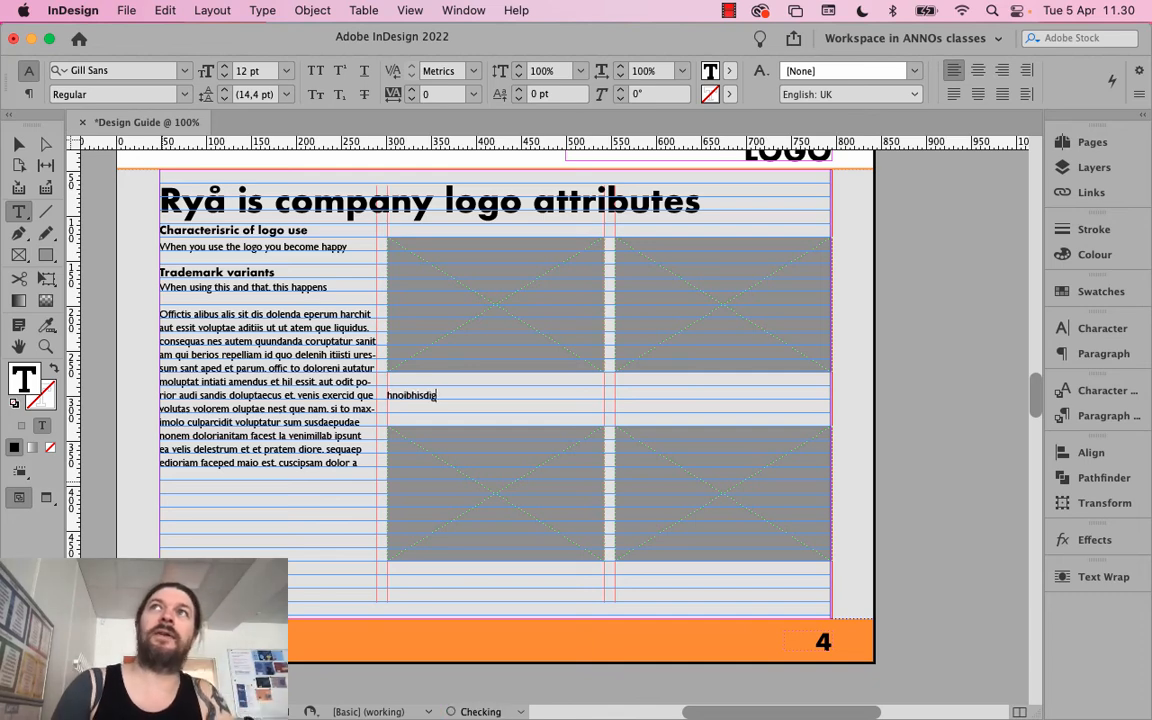
pyautogui.write('siurhgusirhgiush')
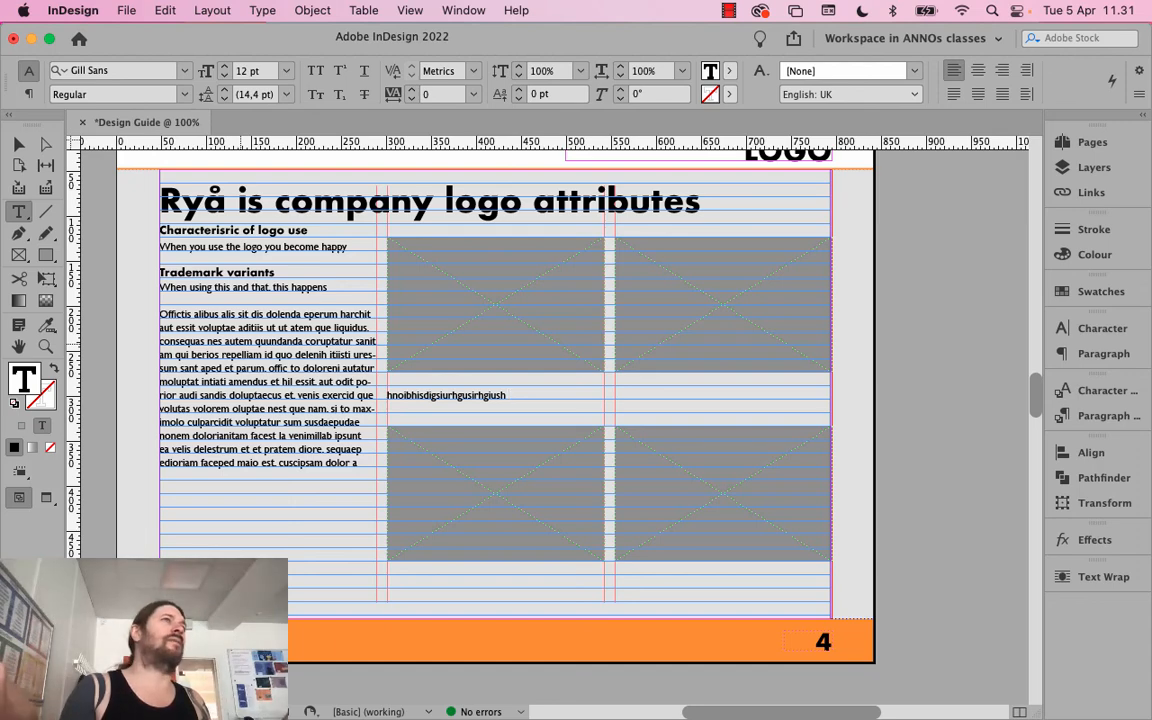
pyautogui.write('mdmmsdk ')
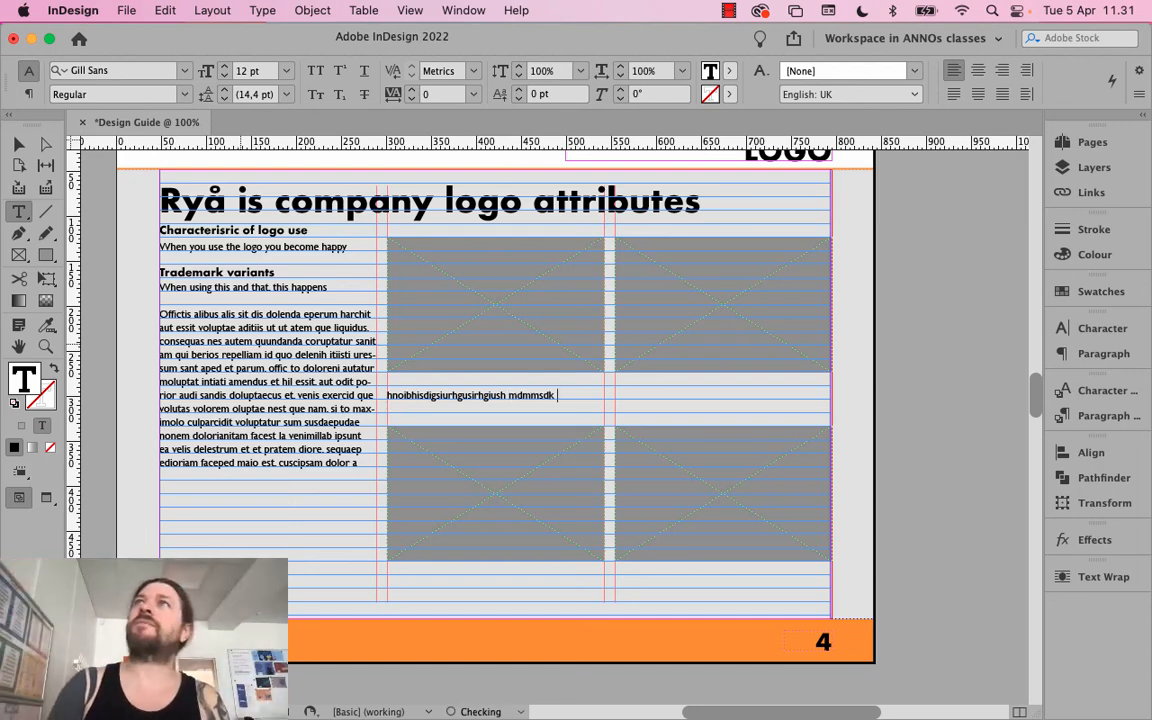
pyautogui.write('msdmf sdmflsfksmdfklmdslfmdskflsdkf')
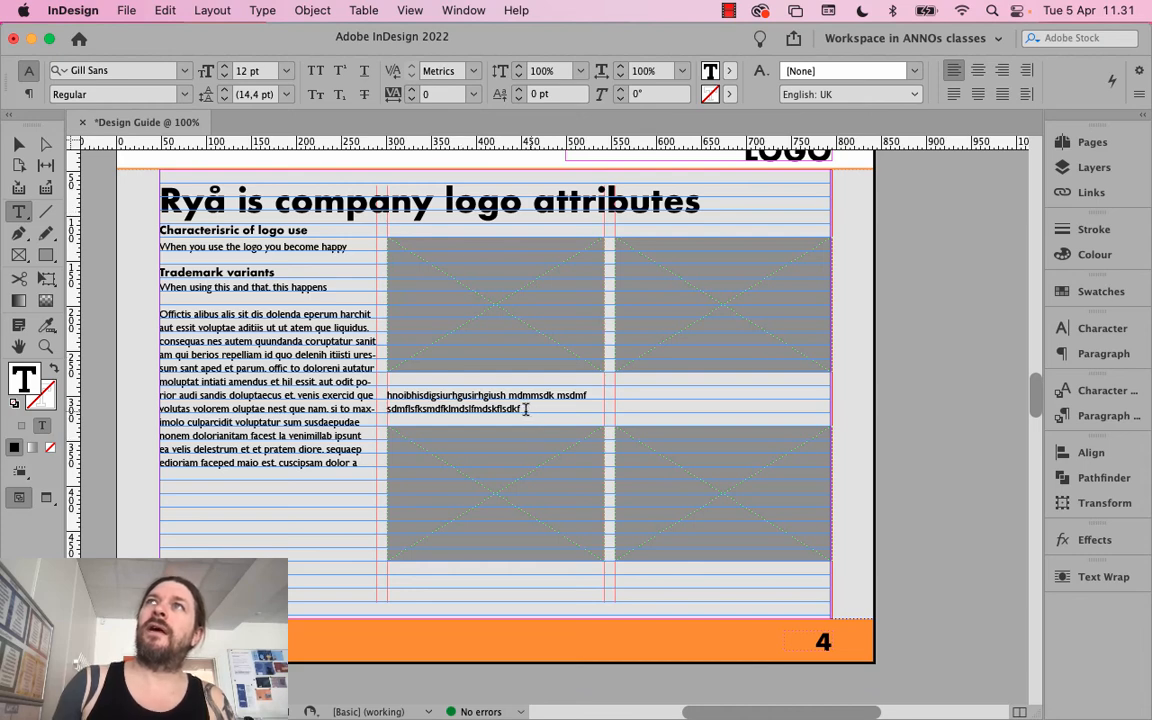
# Replace the filler text between the second column's image frames with the caption "When using the logo it should look like this."
pyautogui.moveTo(522, 408); pyautogui.dragTo(382, 391)
pyautogui.write('When u')
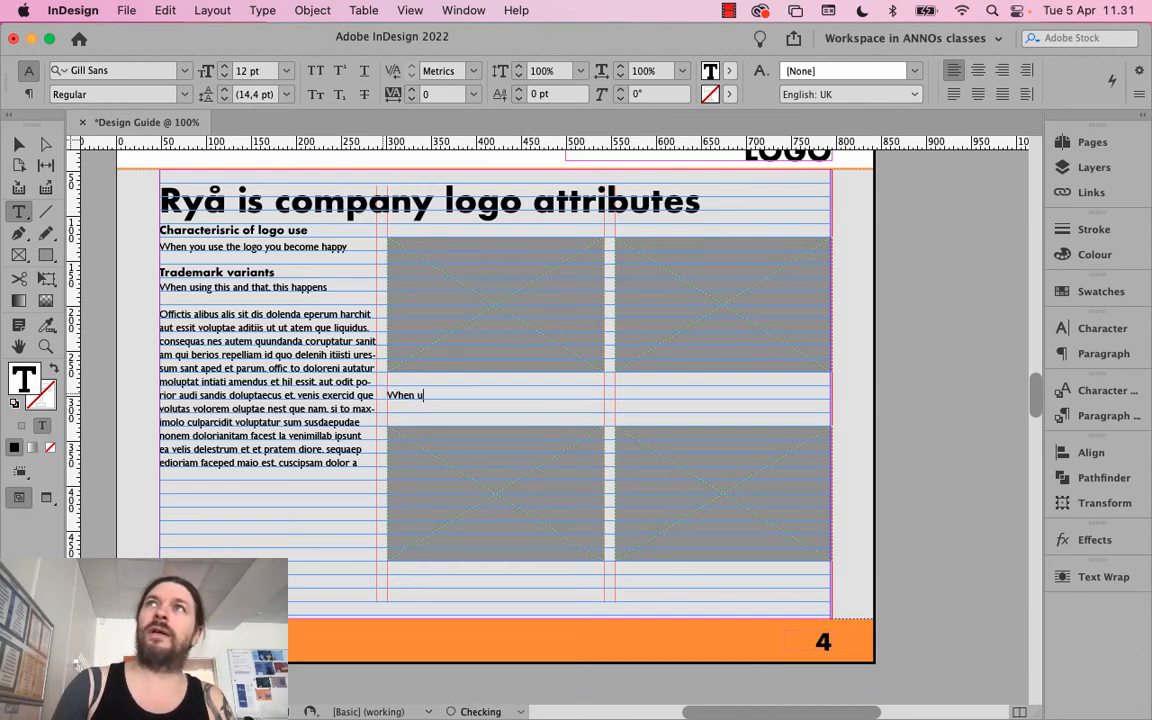
pyautogui.write('sing the logo')
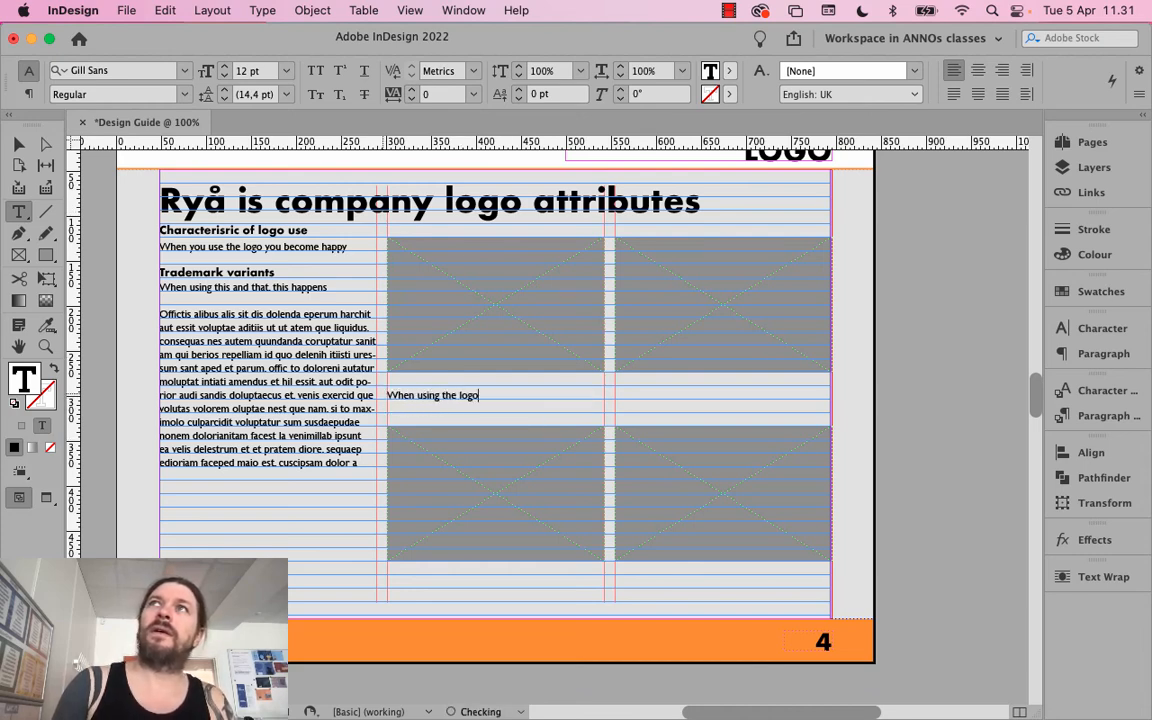
pyautogui.write(' it should ')
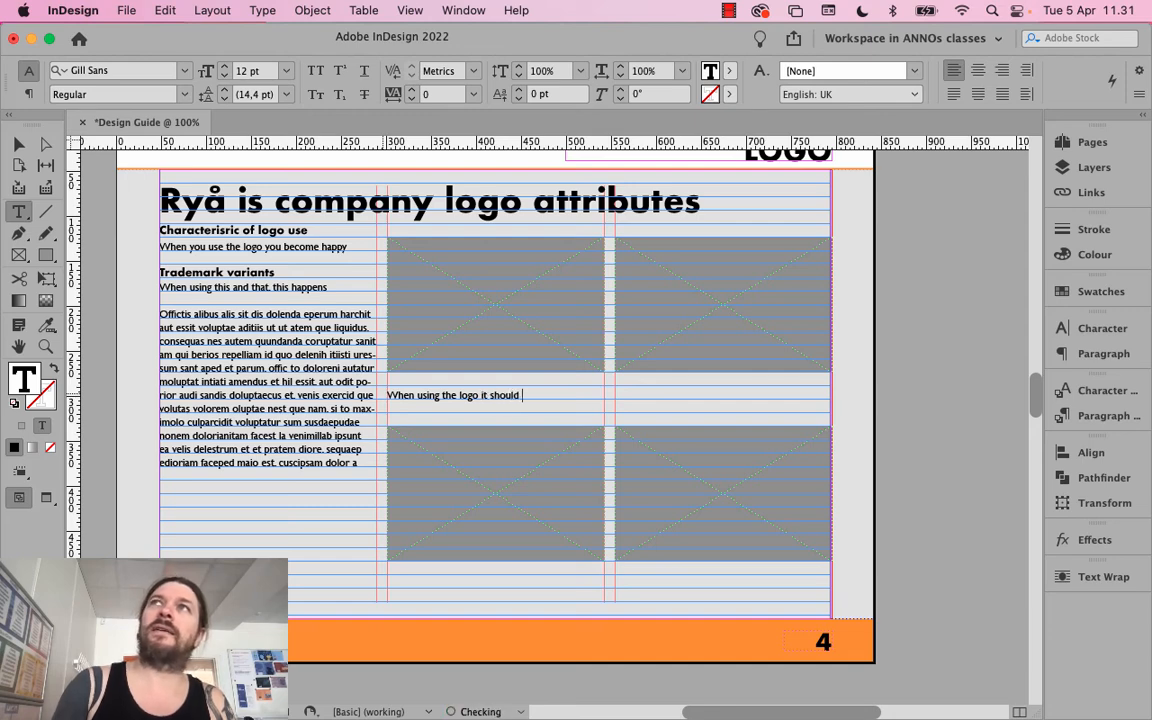
pyautogui.write('look thi')
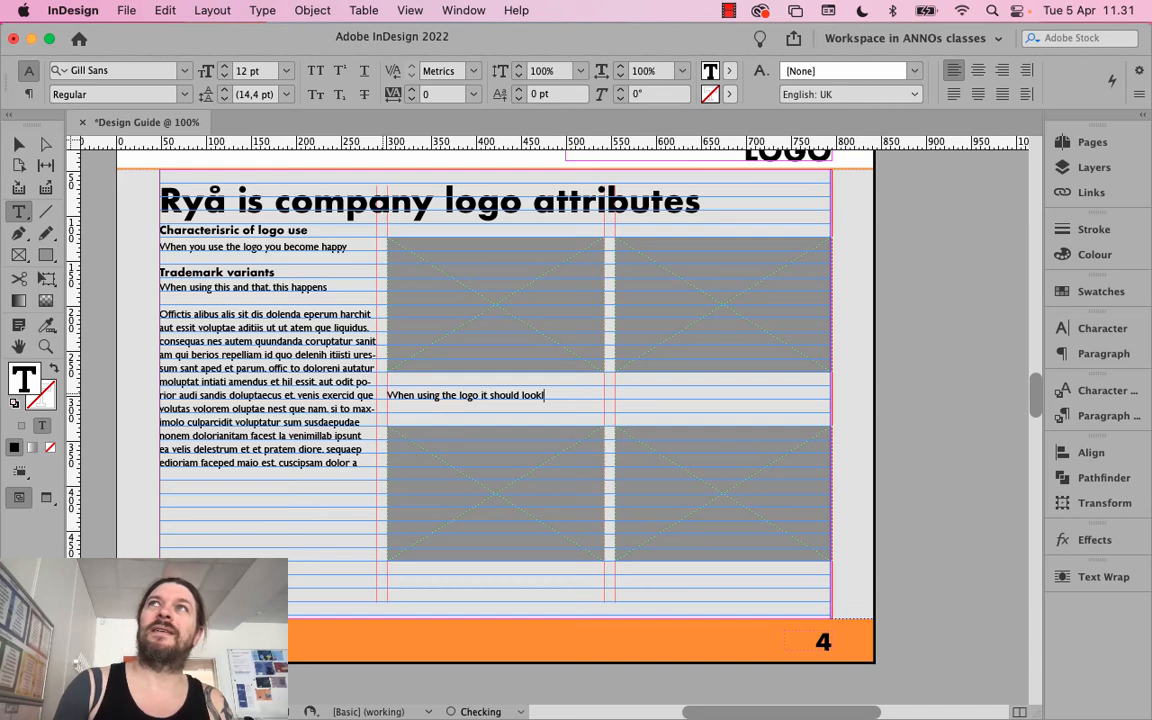
pyautogui.write('ikke this an')
pyautogui.press('BackSpace')
pyautogui.press('BackSpace')
pyautogui.press('BackSpace')
pyautogui.press('BackSpace')
pyautogui.press('BackSpace')
pyautogui.press('BackSpace')
pyautogui.press('BackSpace')
pyautogui.press('BackSpace')
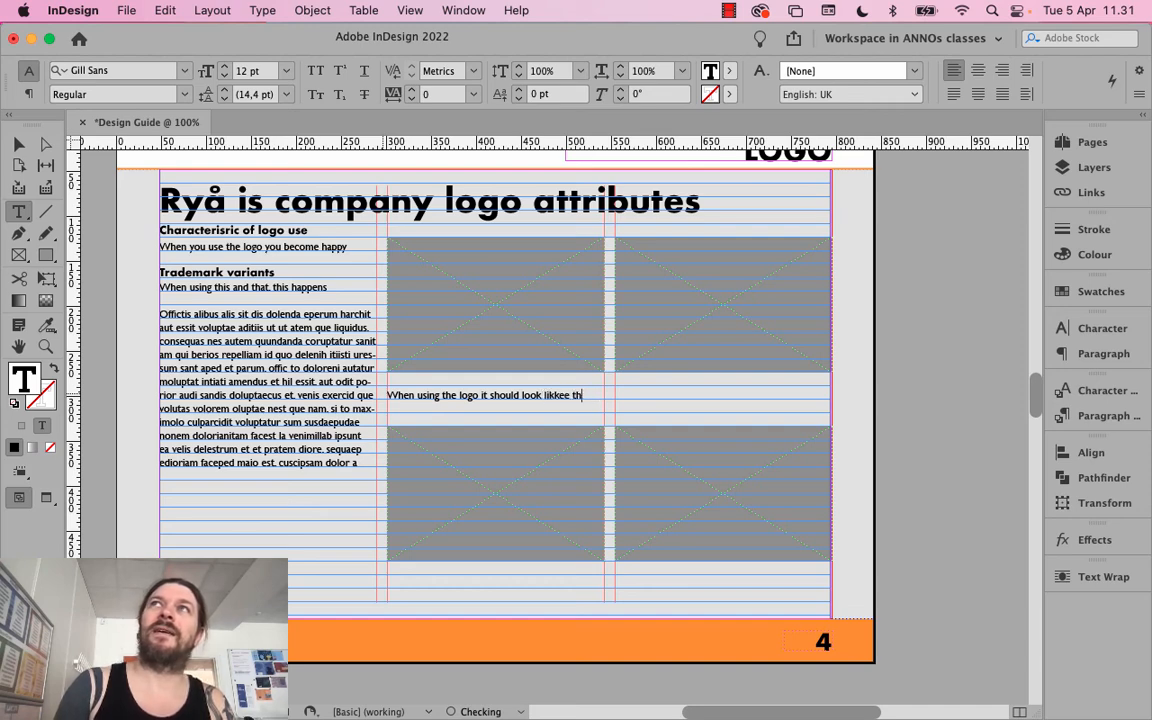
pyautogui.write('this')
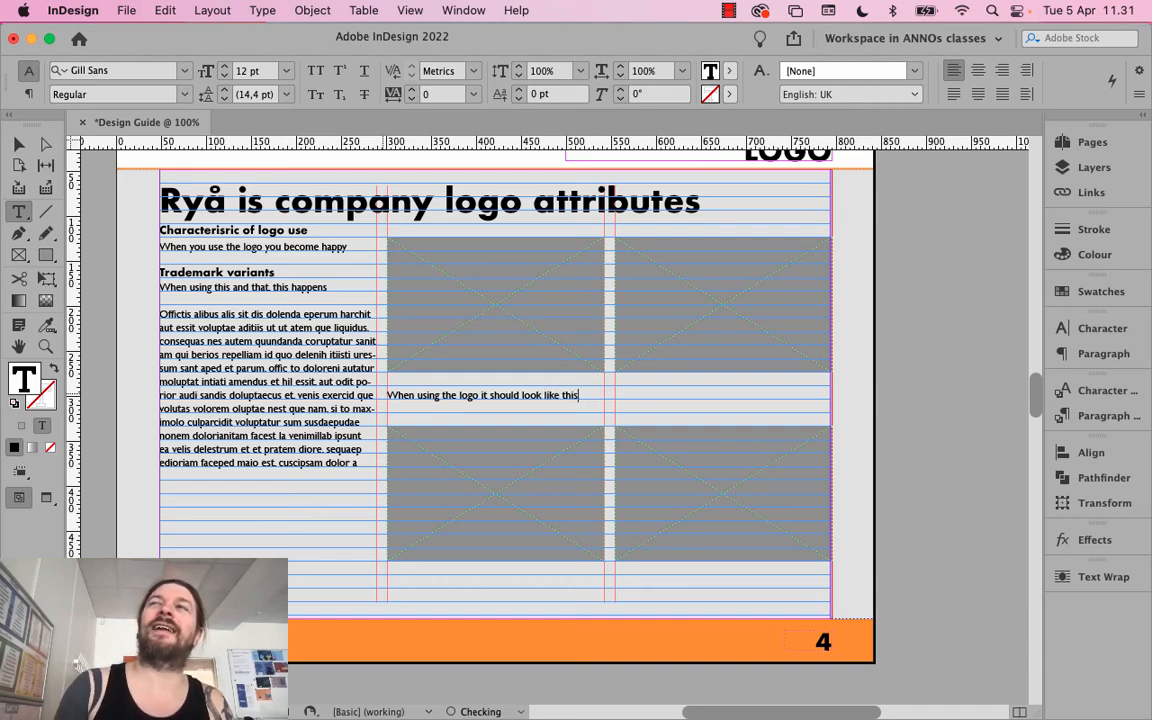
pyautogui.write('.')
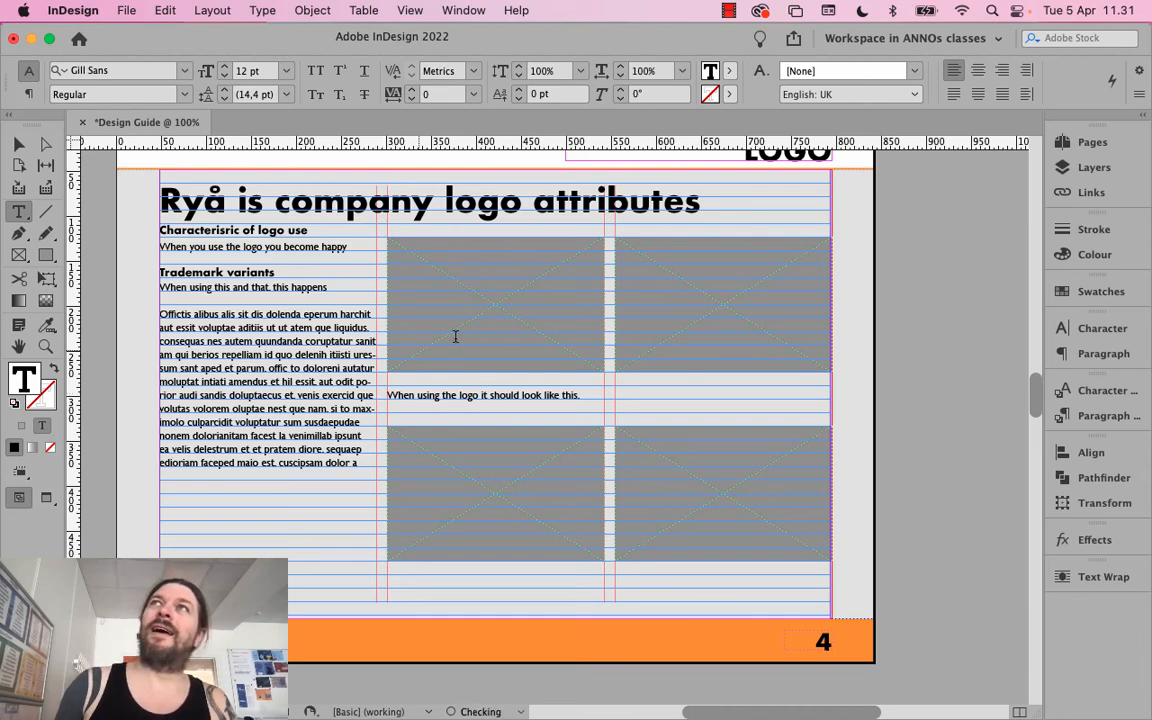
# Write the caption "But when using it differently it should look like this." below the second column's lower image frame
pyautogui.click(388, 574)
pyautogui.write('But when u')
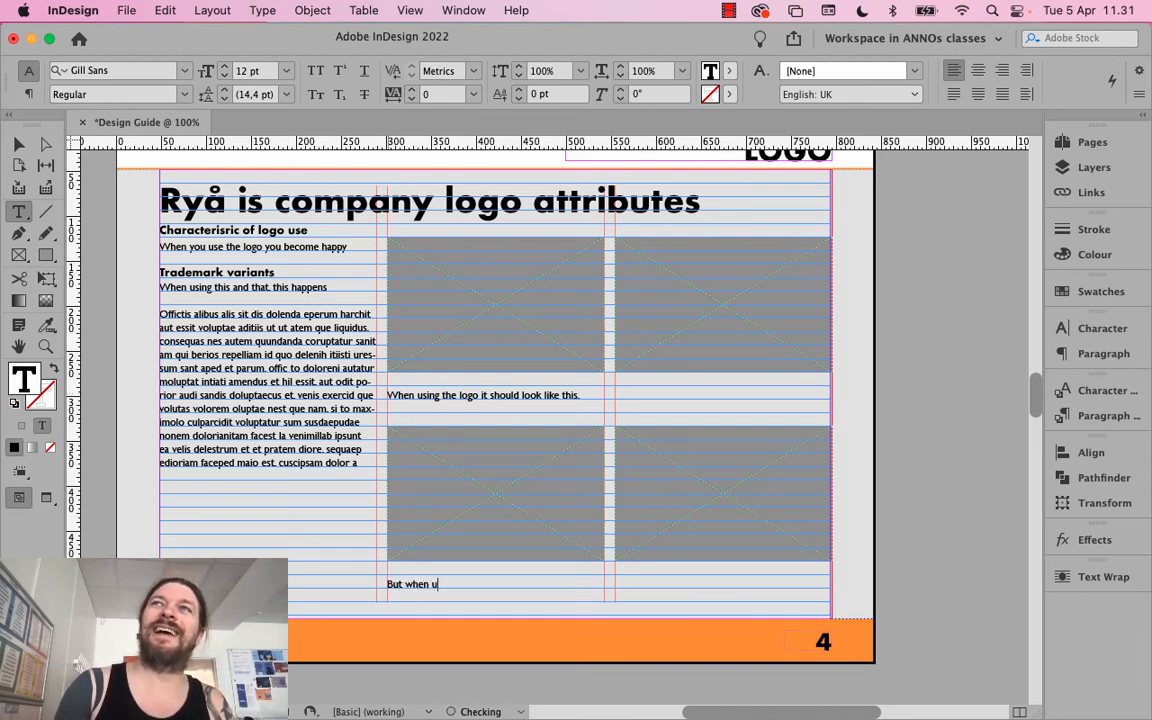
pyautogui.write('sing it differen')
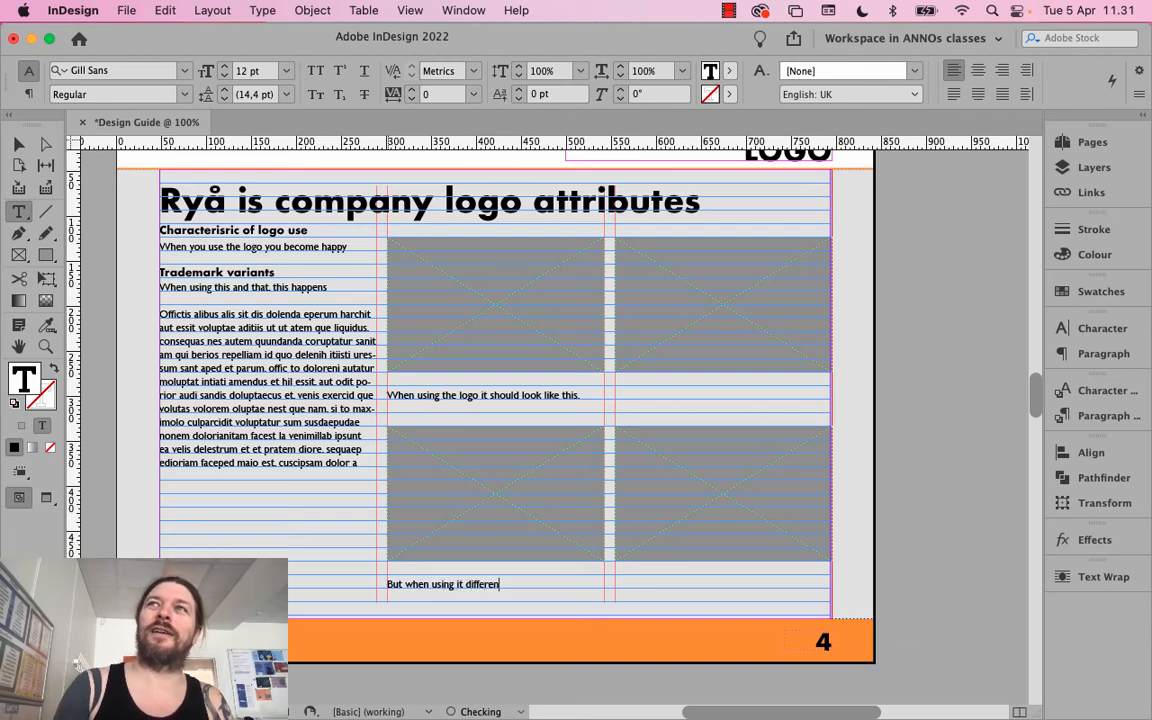
pyautogui.write('tly it shou')
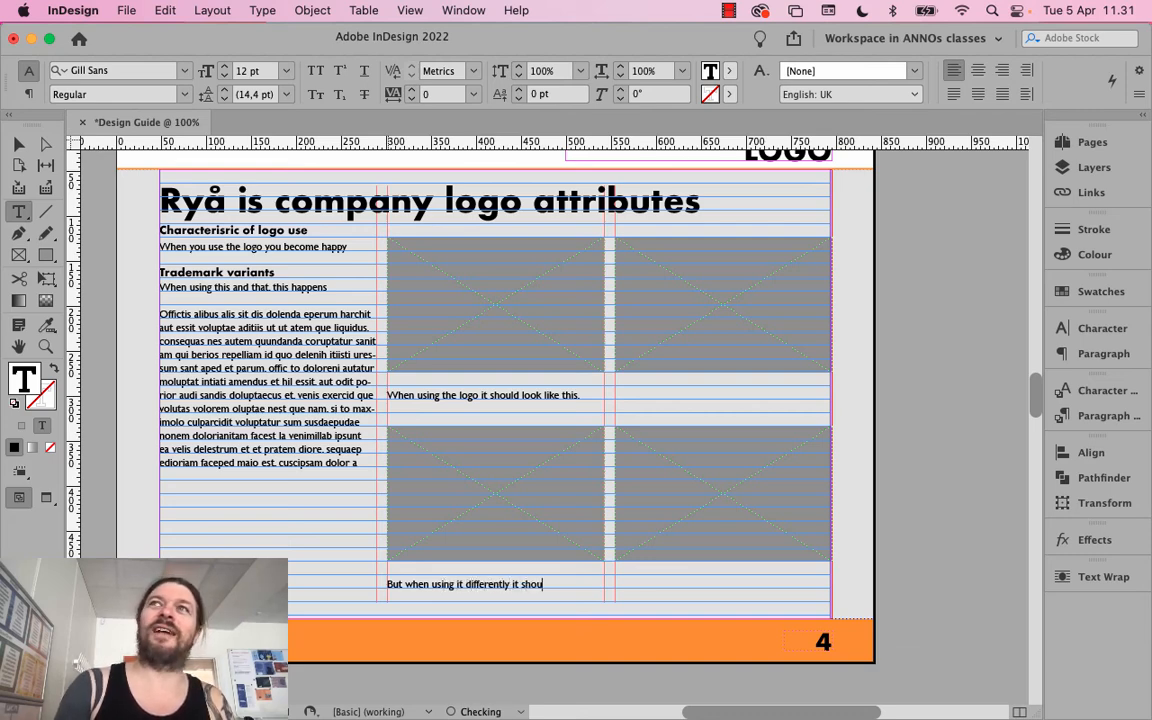
pyautogui.write('ld look ')
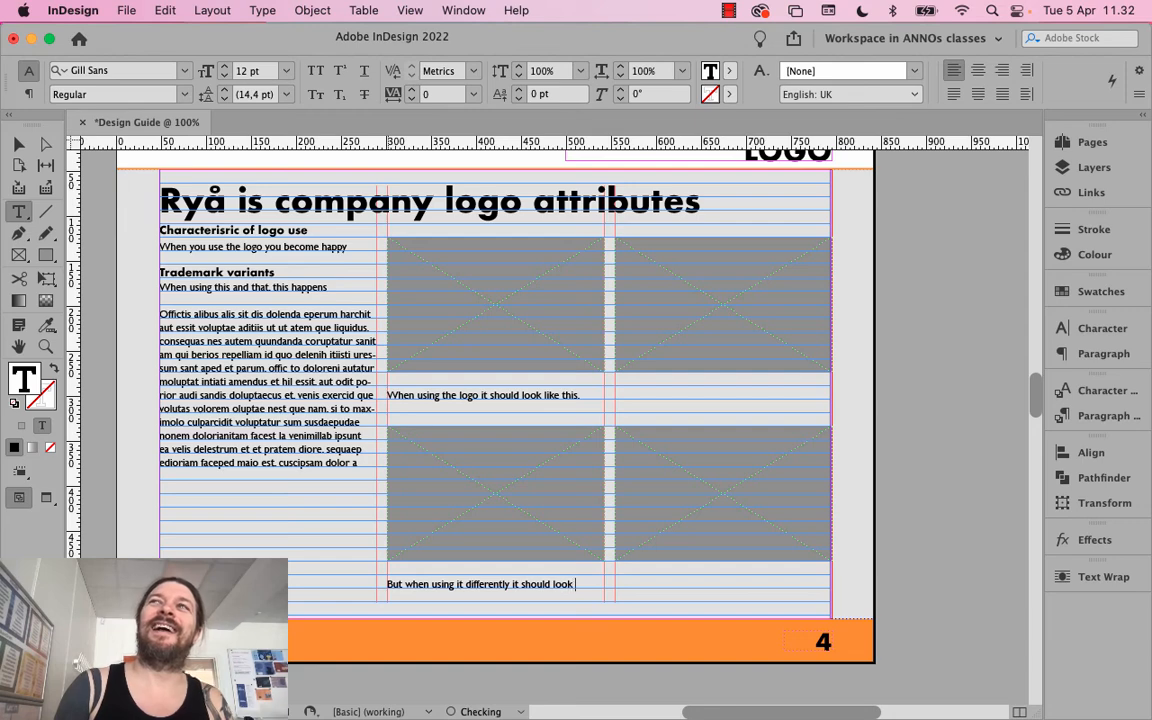
pyautogui.write('like this.')
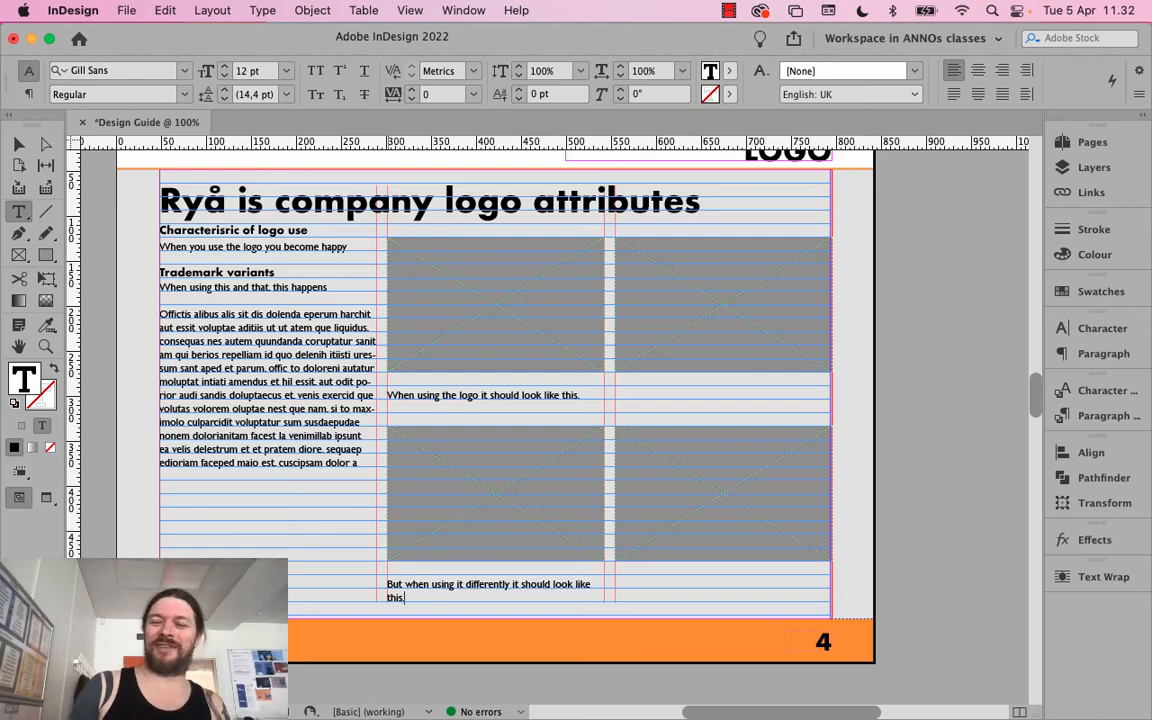
# Override the second column's upper parent-page image frame and set its fill to none
pyautogui.click(19, 144)
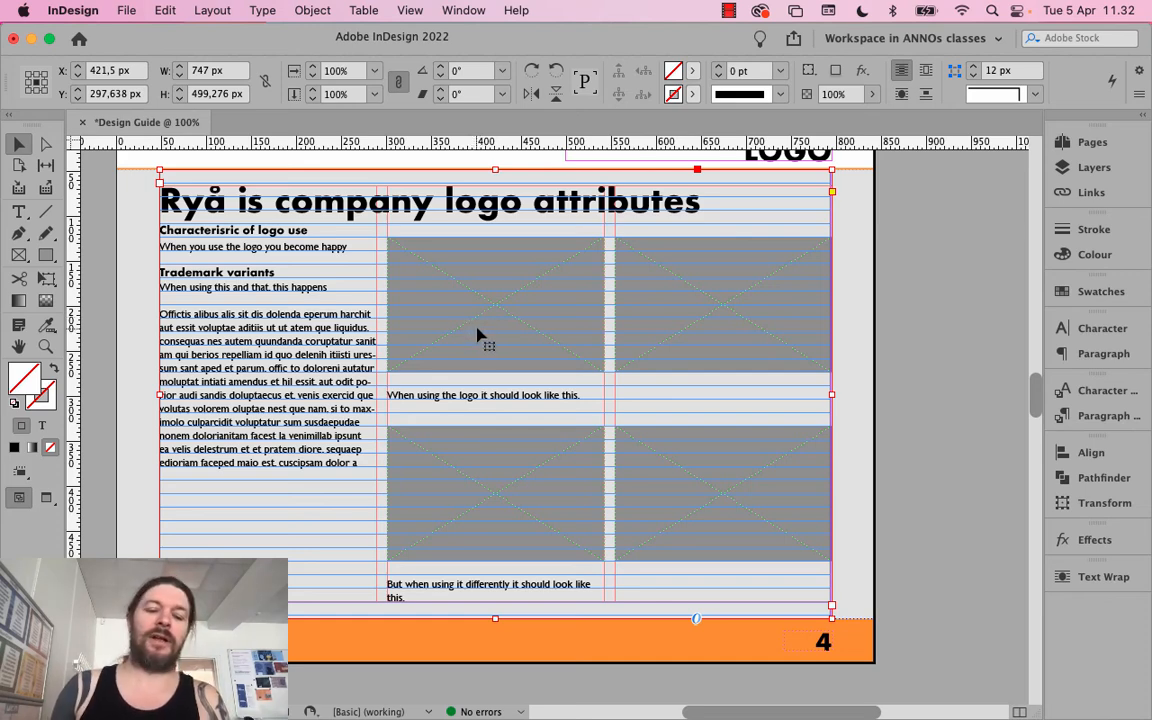
pyautogui.click(466, 296)
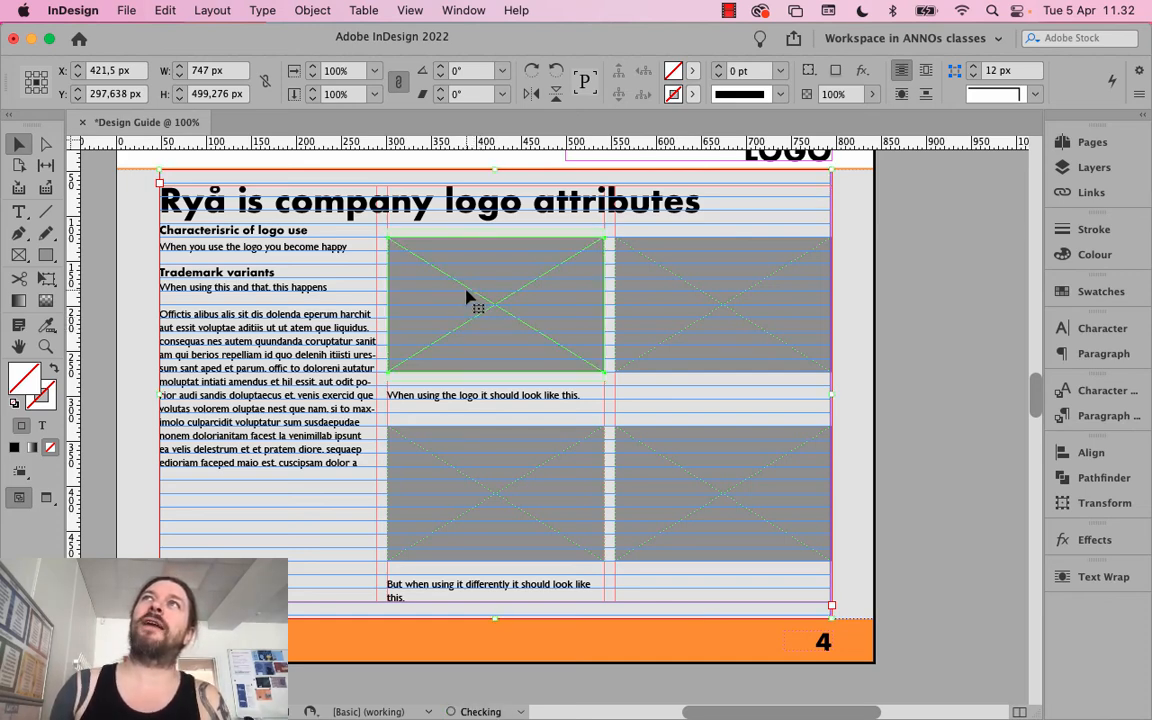
pyautogui.click(924, 352)
pyautogui.click(539, 358)
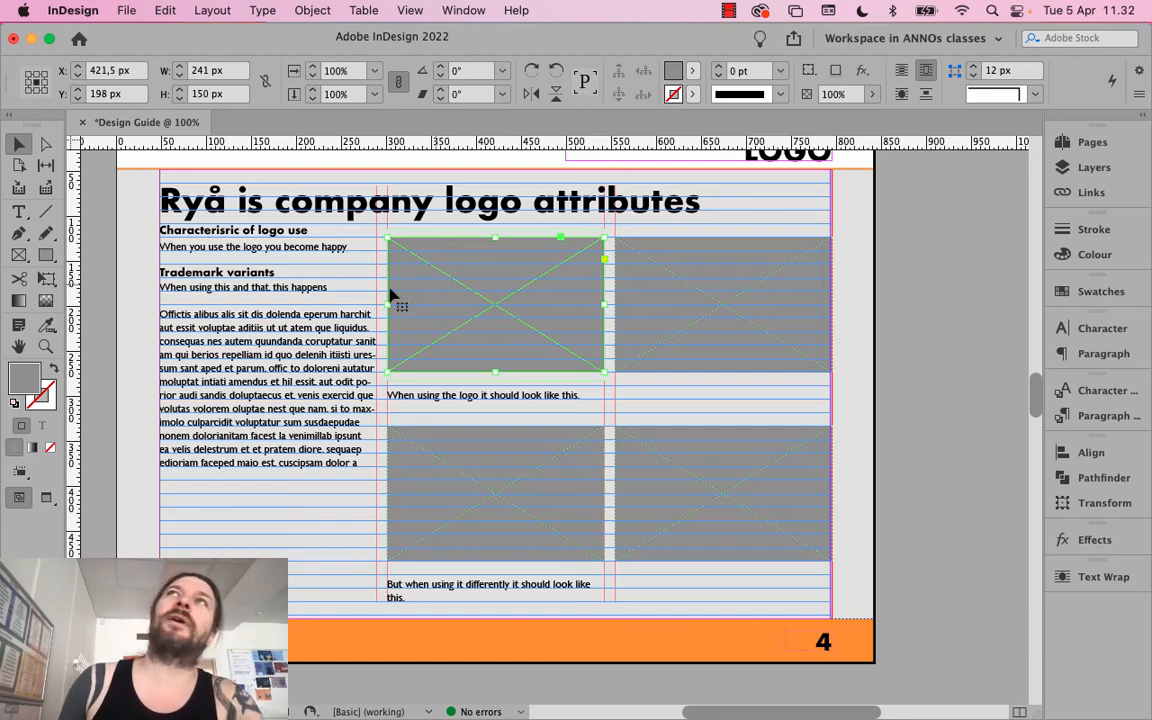
pyautogui.click(51, 447)
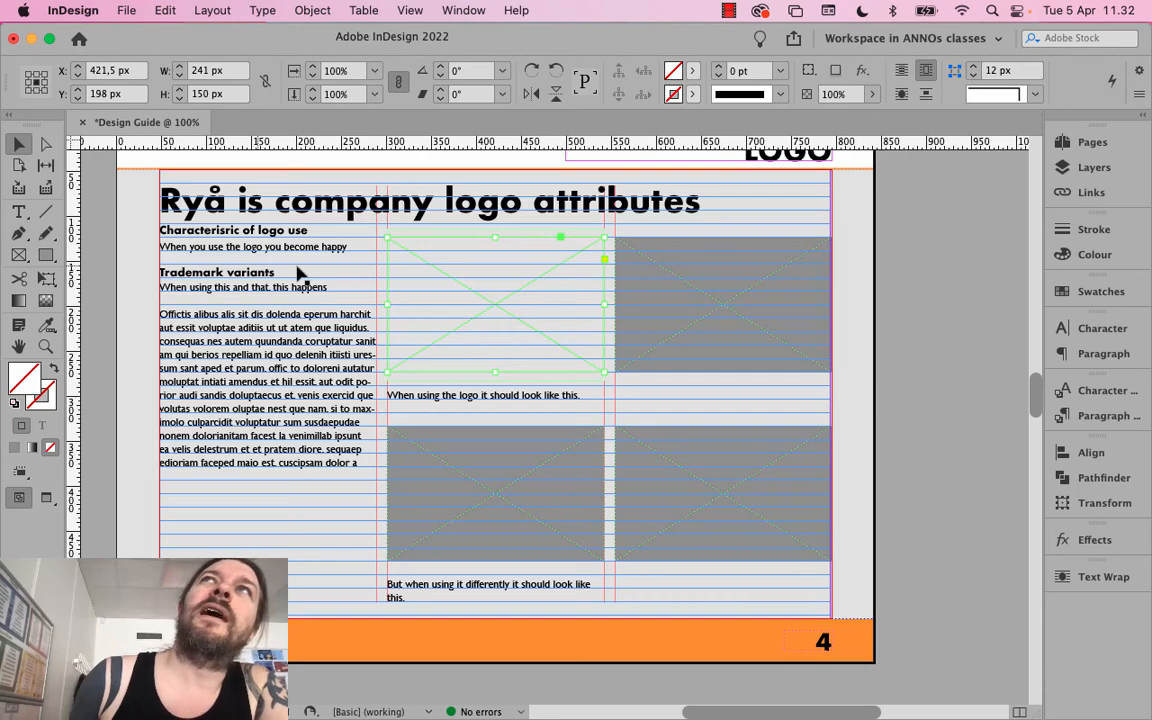
# Start placing an image in the emptied frame and search the Mac for "rocken_logo_"
pyautogui.click(124, 10)
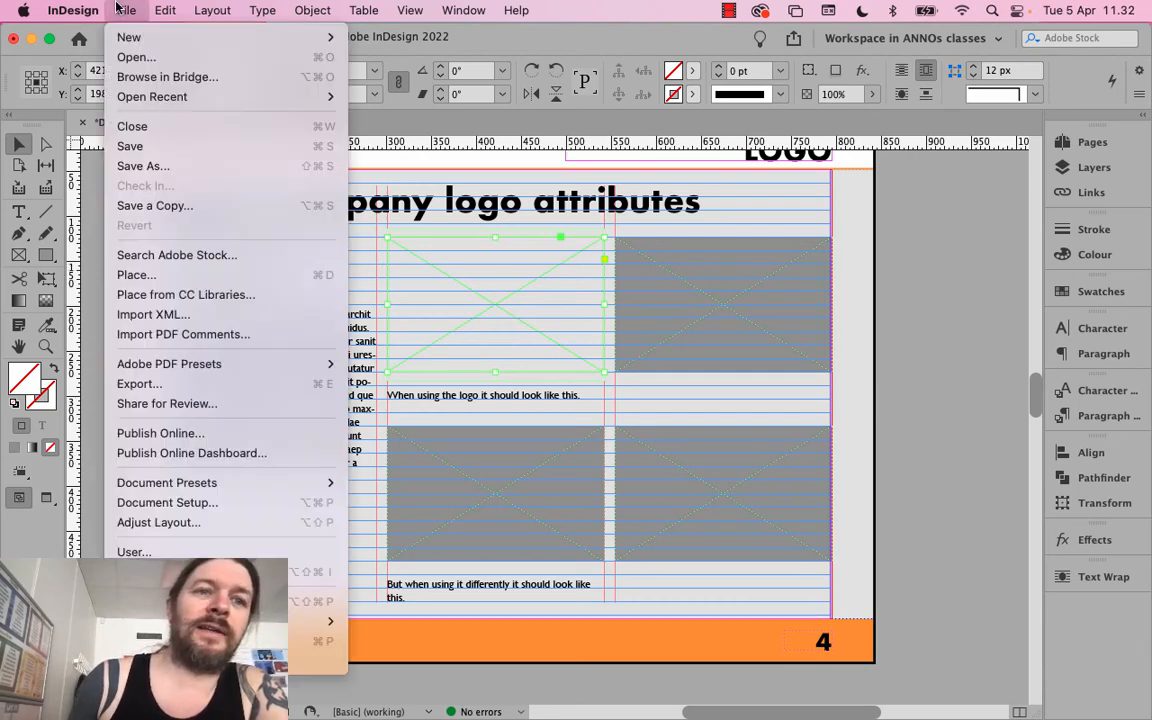
pyautogui.click(130, 275)
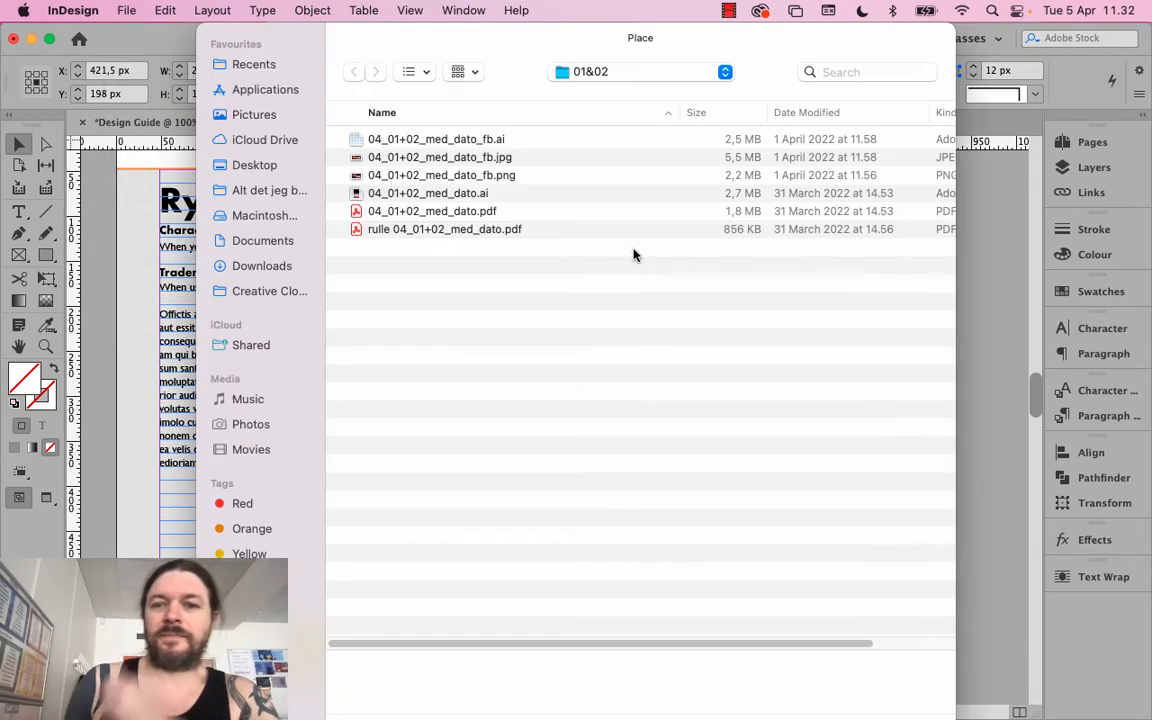
pyautogui.click(873, 71)
pyautogui.write('rocken')
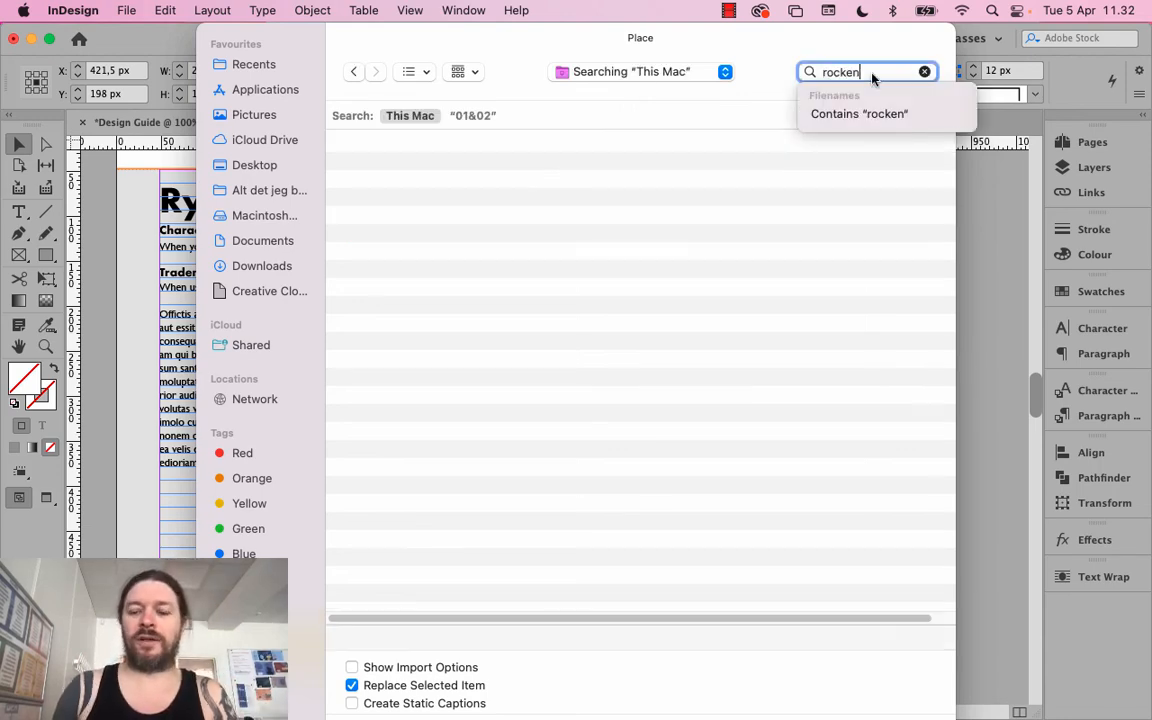
pyautogui.write('_')
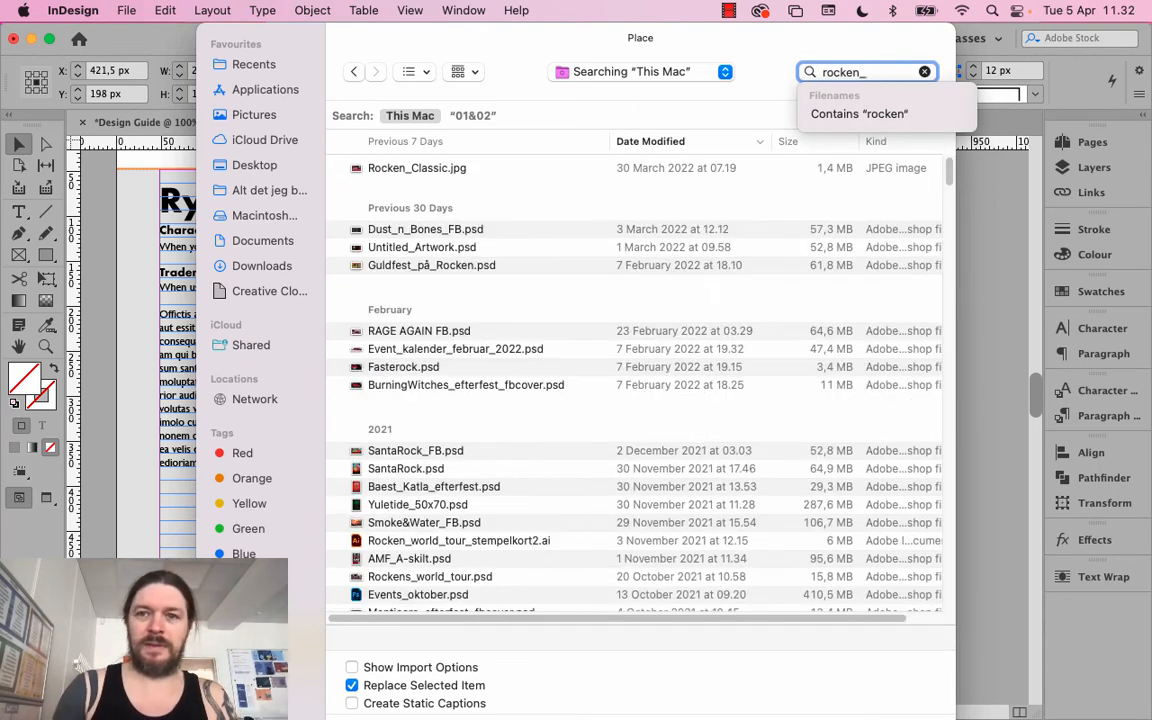
pyautogui.write('logo')
pyautogui.press('Down')
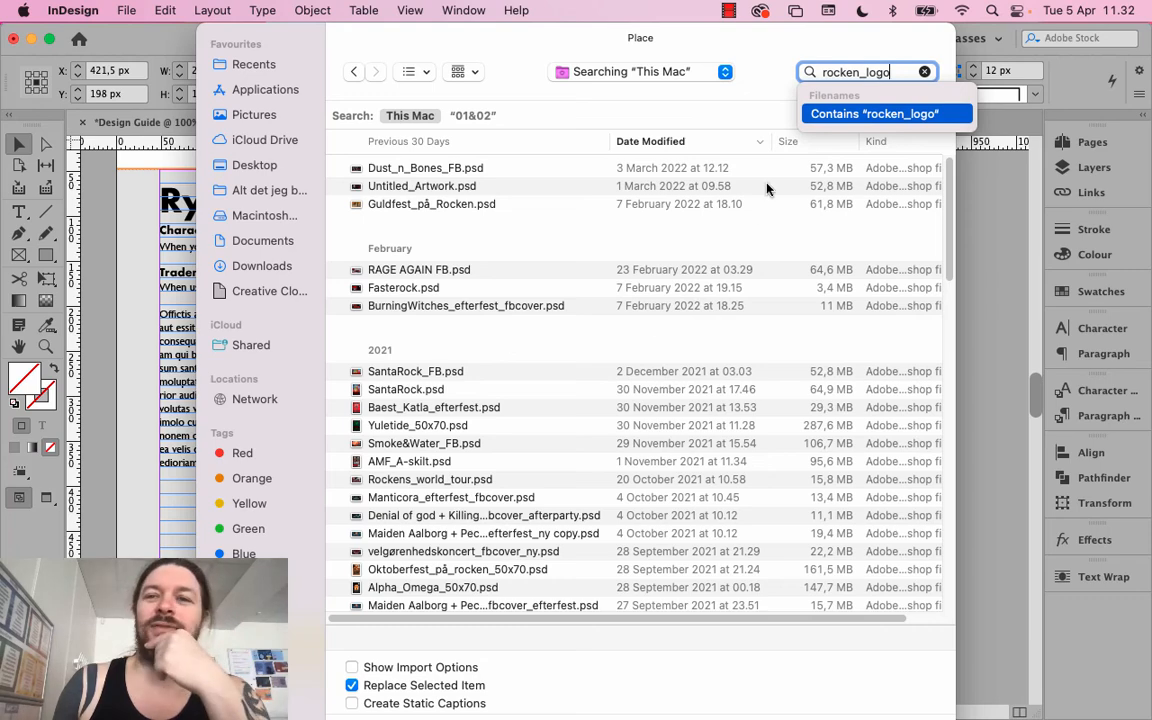
pyautogui.write('_')
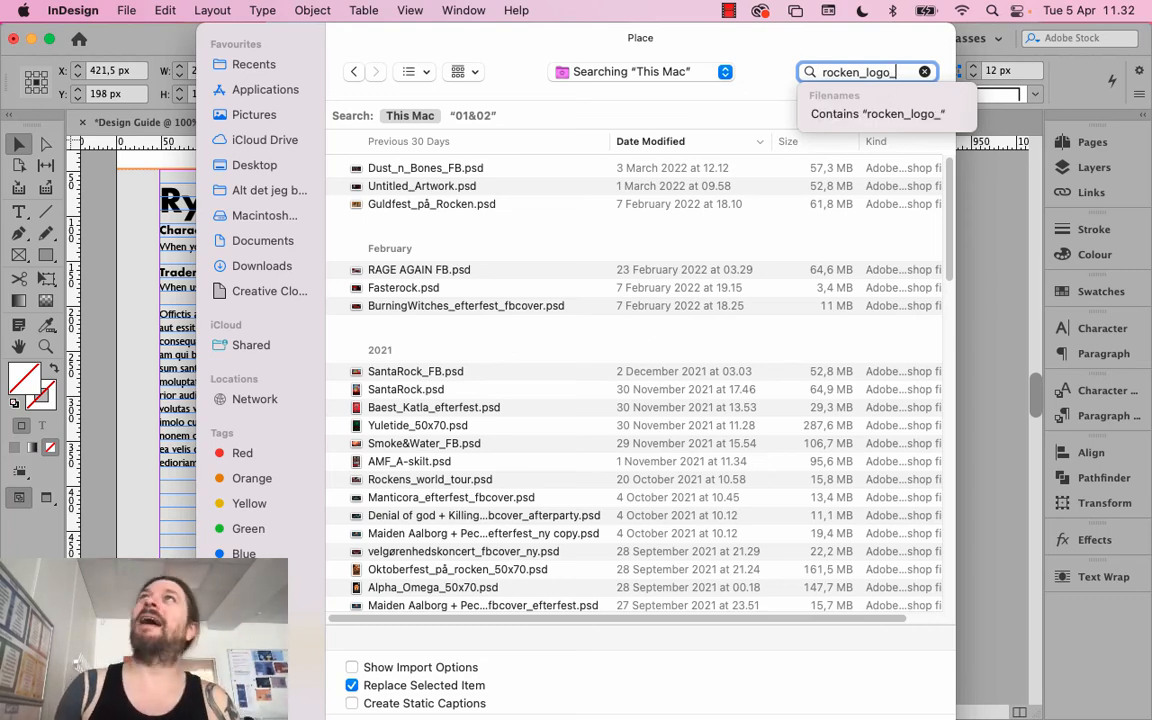
# Place the file Rocken_logo_sort.ai in the second column's upper image frame
pyautogui.scroll(-15, 591, 449)
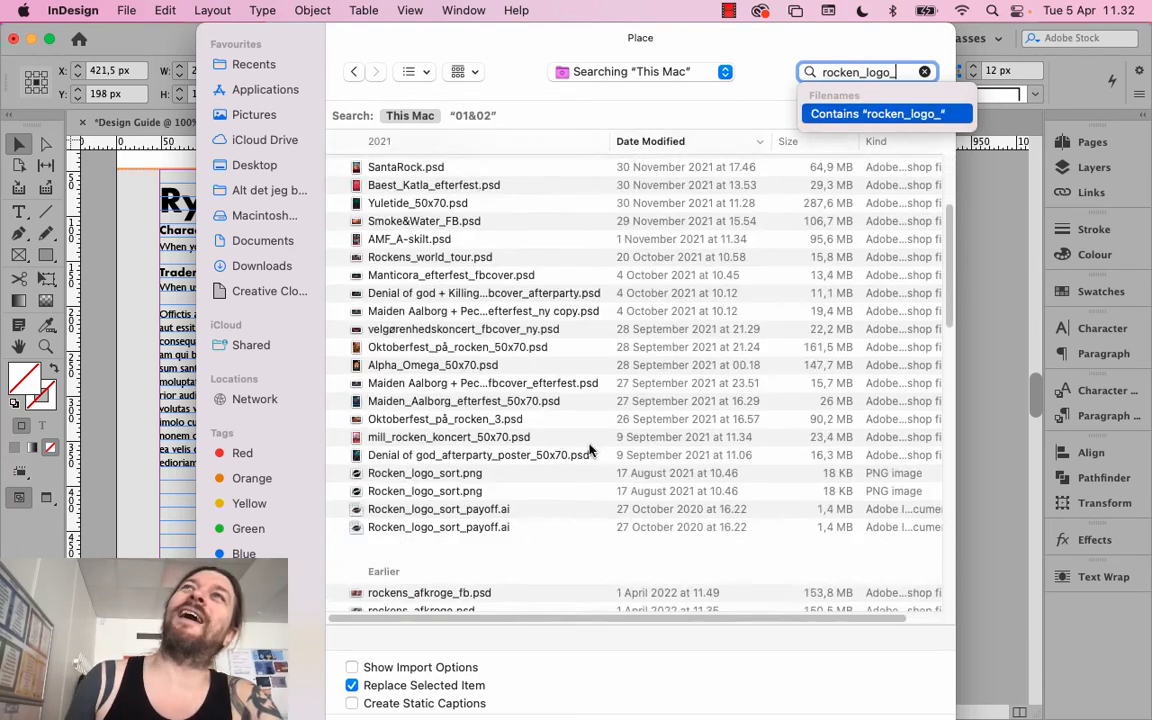
pyautogui.scroll(-10, 574, 456)
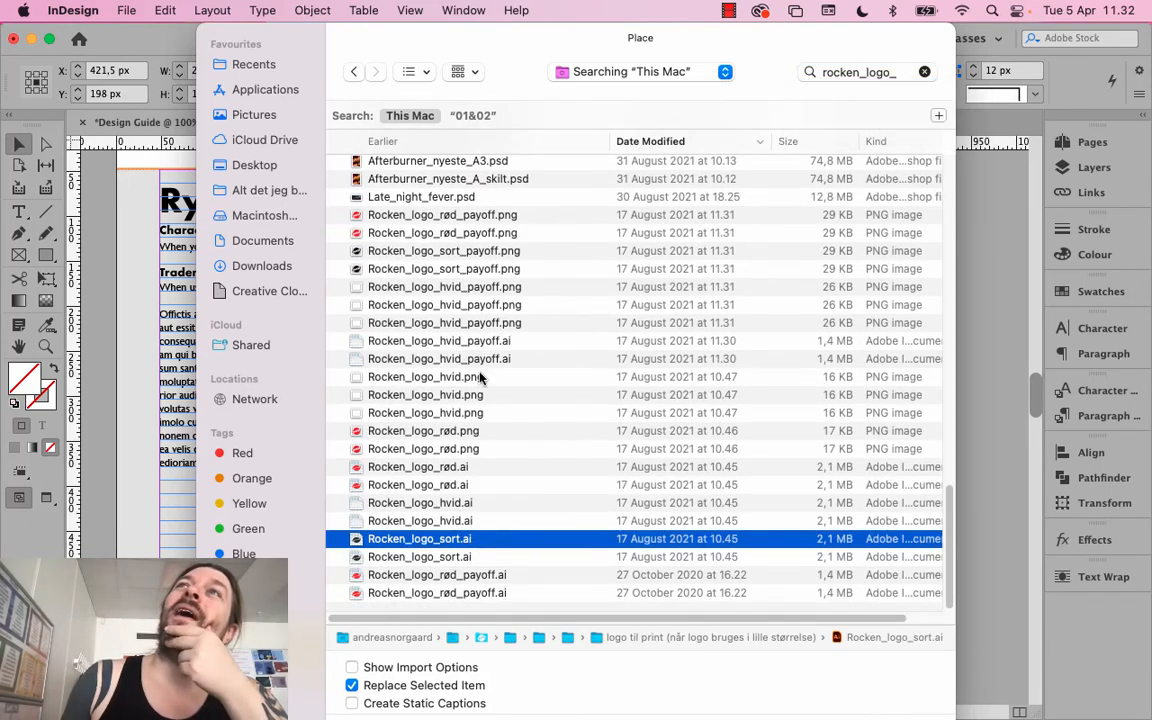
pyautogui.click(480, 557)
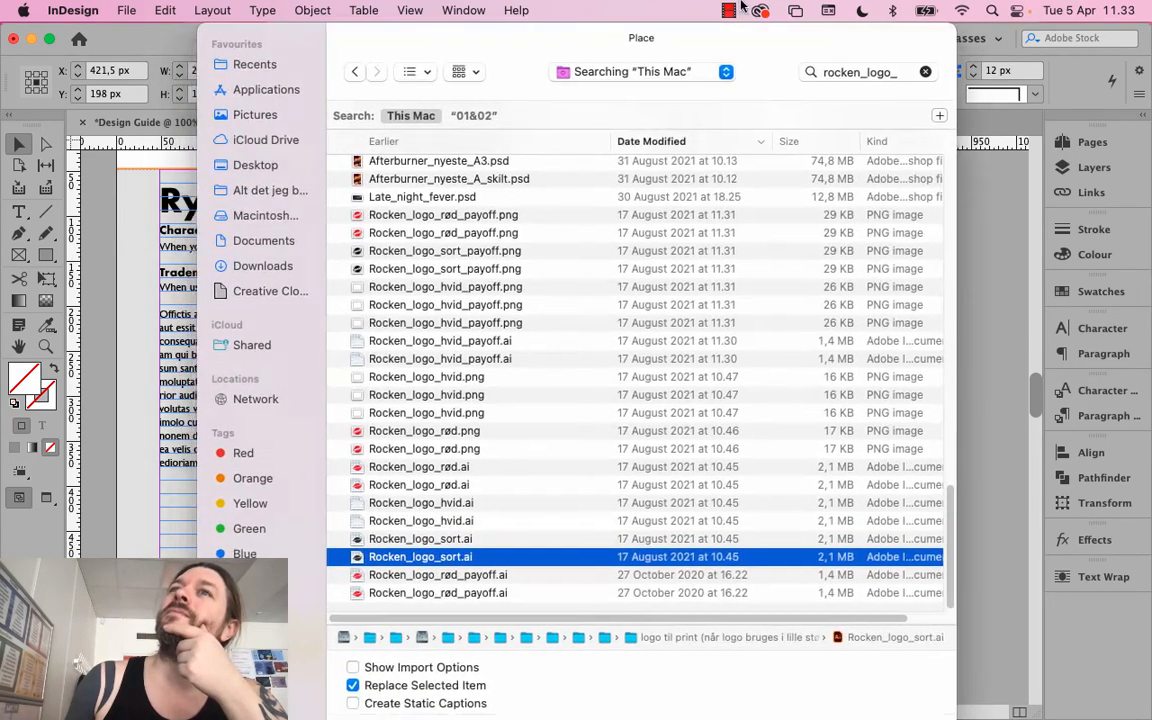
pyautogui.moveTo(741, 5)
pyautogui.mouseDown()
pyautogui.moveTo(745, 109)
pyautogui.moveTo(720, 5)
pyautogui.mouseUp()
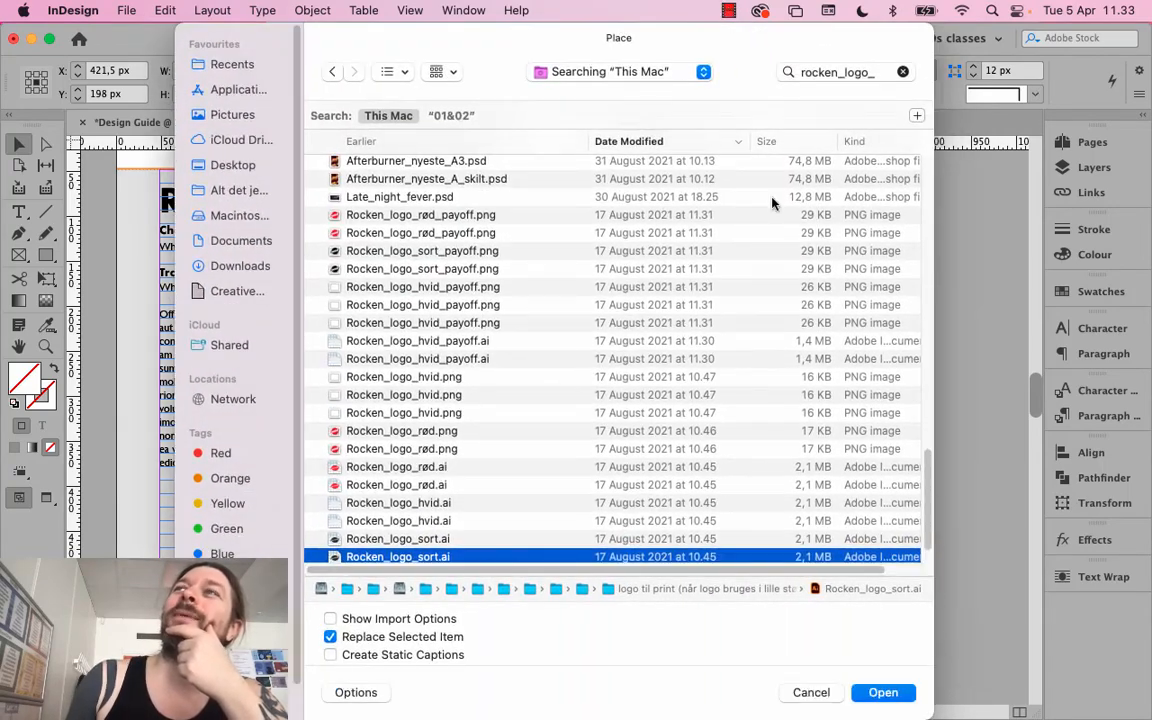
pyautogui.click(900, 697)
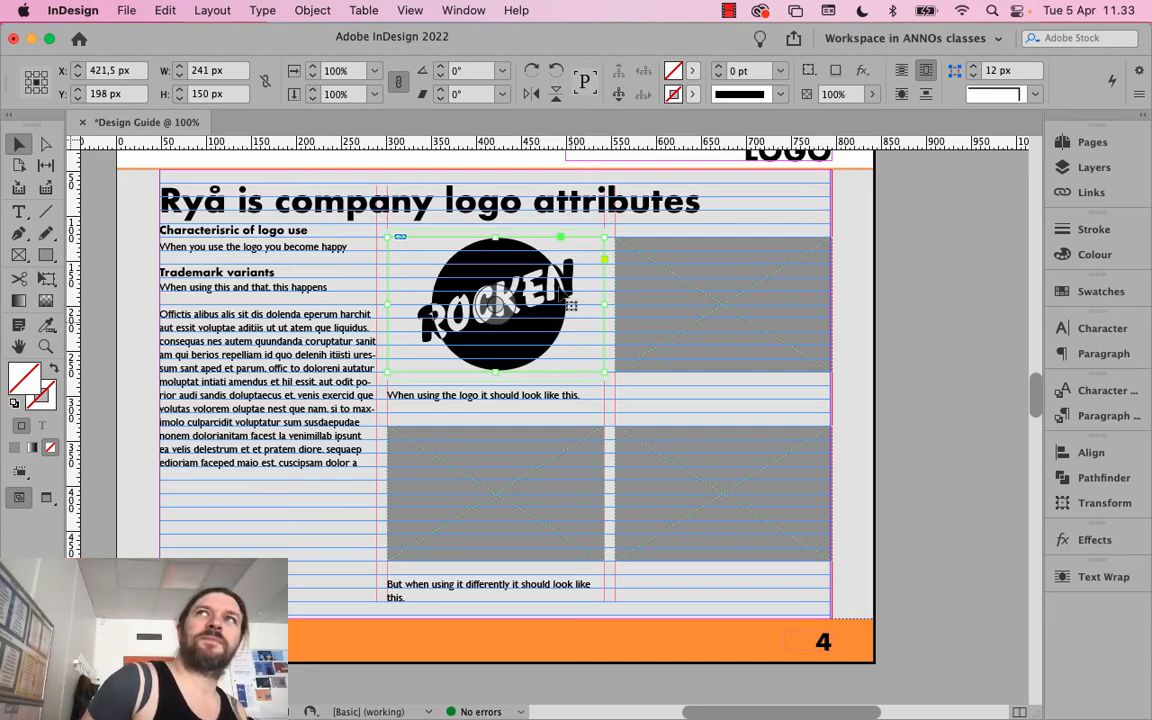
# Pull in the right edge of the main text frame slightly, to a width of about 745.89 px
pyautogui.click(505, 468)
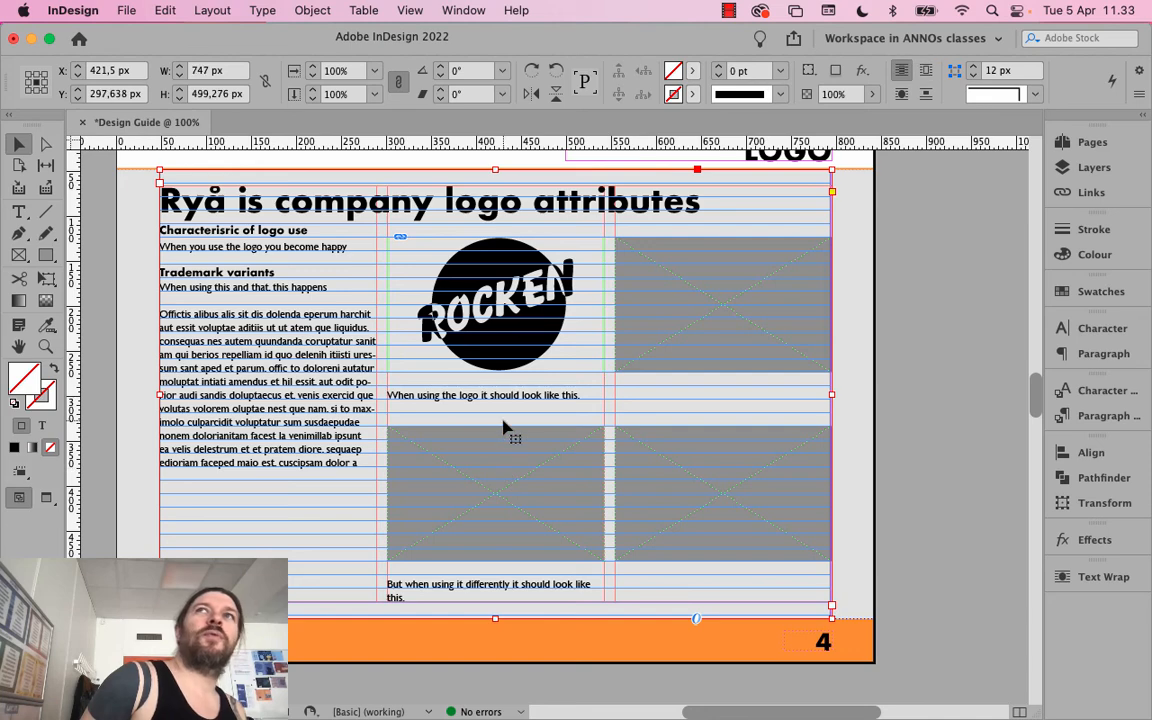
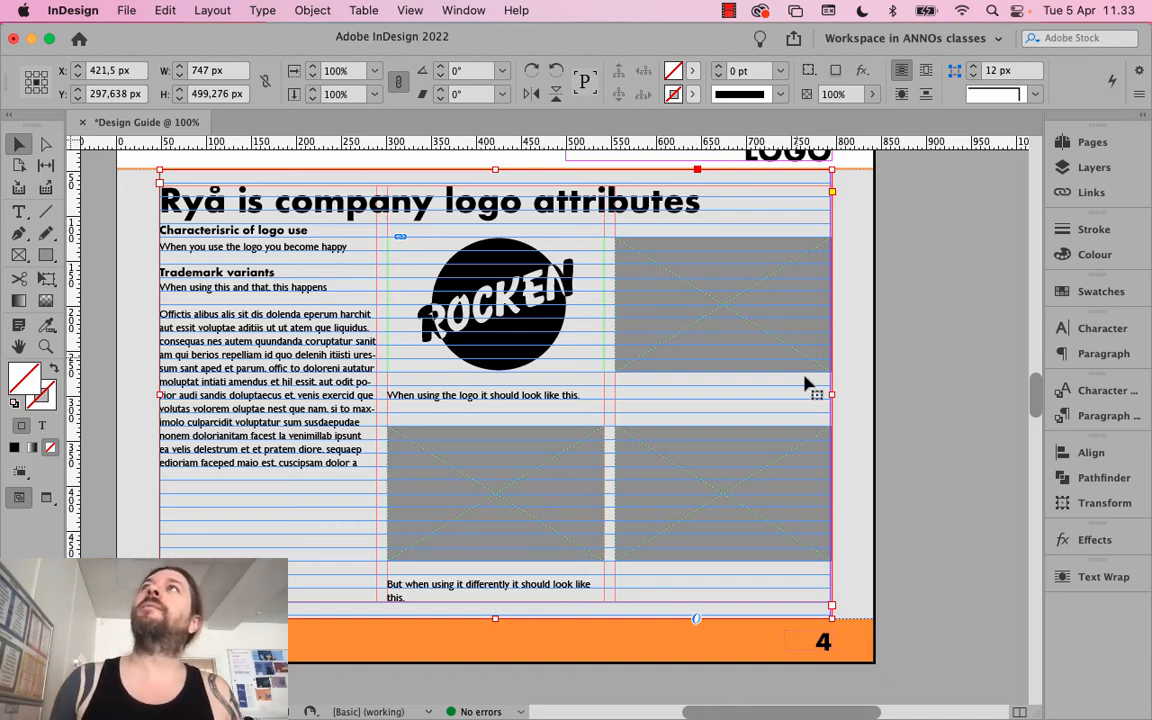
pyautogui.moveTo(830, 394)
pyautogui.mouseDown()
pyautogui.moveTo(841, 394)
pyautogui.moveTo(829, 395)
pyautogui.mouseUp()
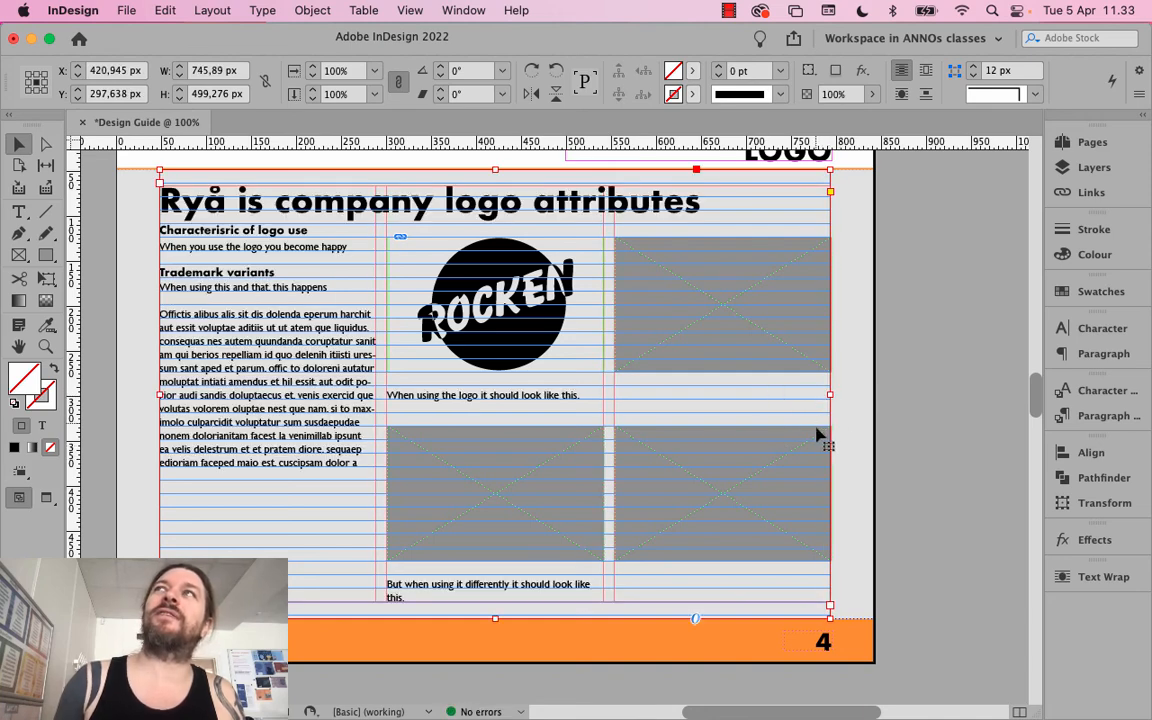
pyautogui.click(492, 352)
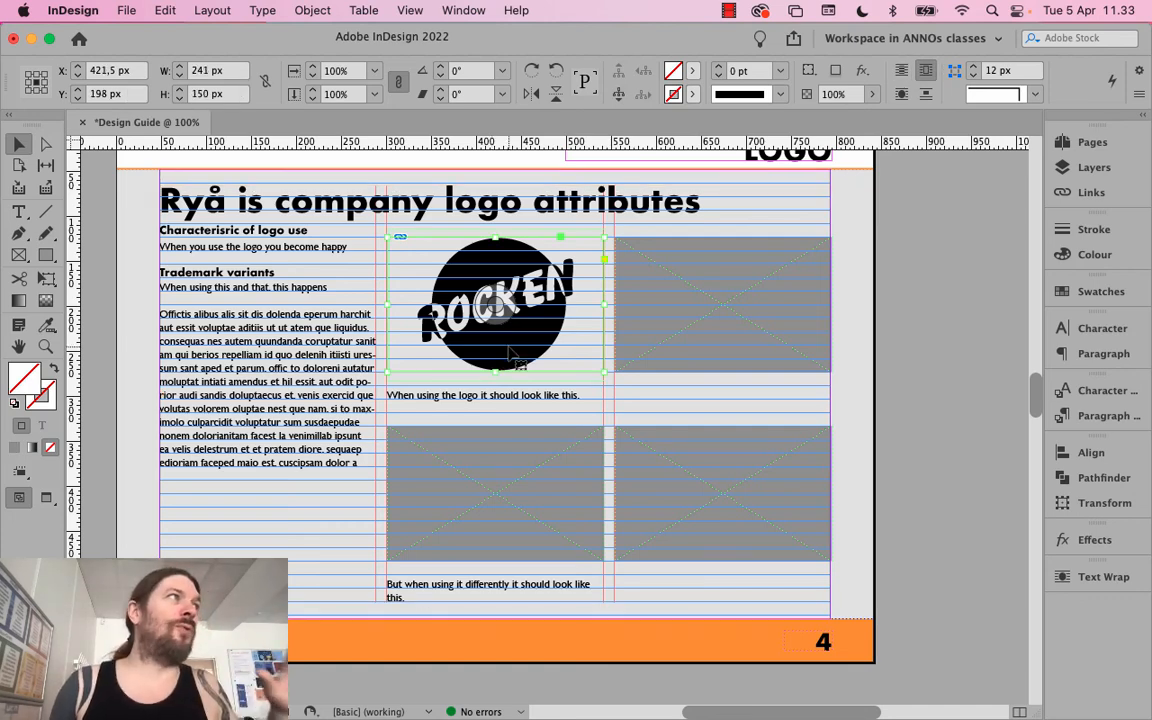
# Override the parent-page image frames at the second column's lower position and the third column's upper position
pyautogui.click(497, 480)
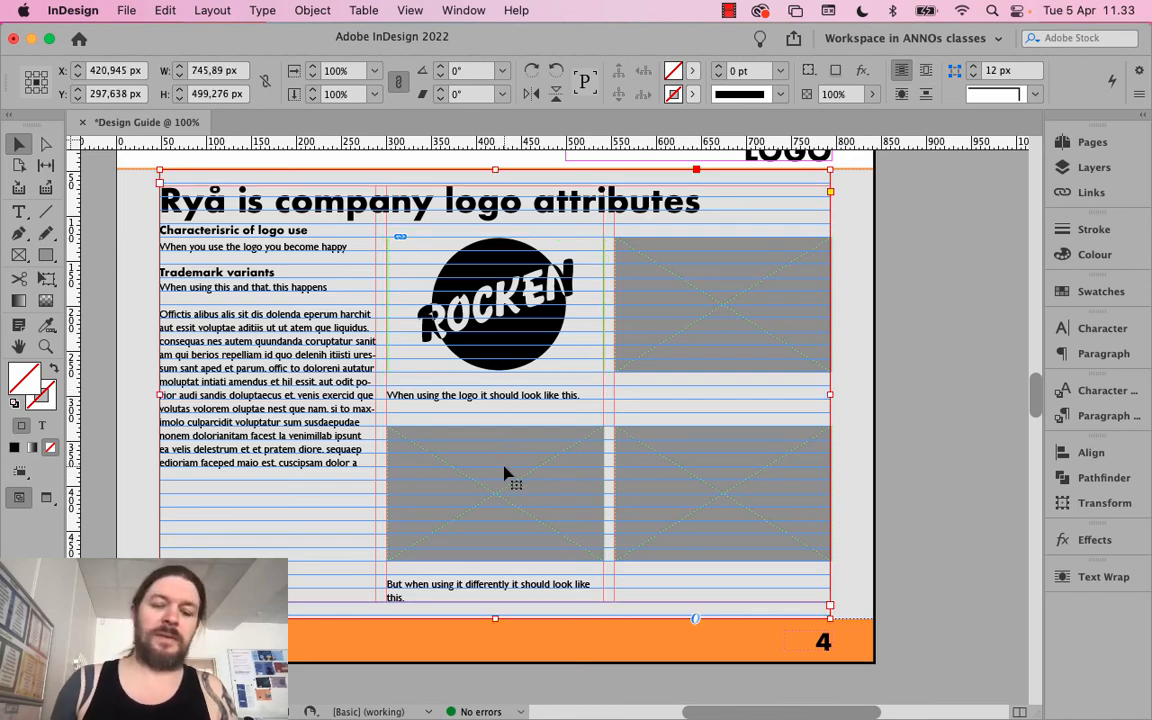
pyautogui.keyDown('shift'); pyautogui.click(501, 483); pyautogui.keyUp('shift')
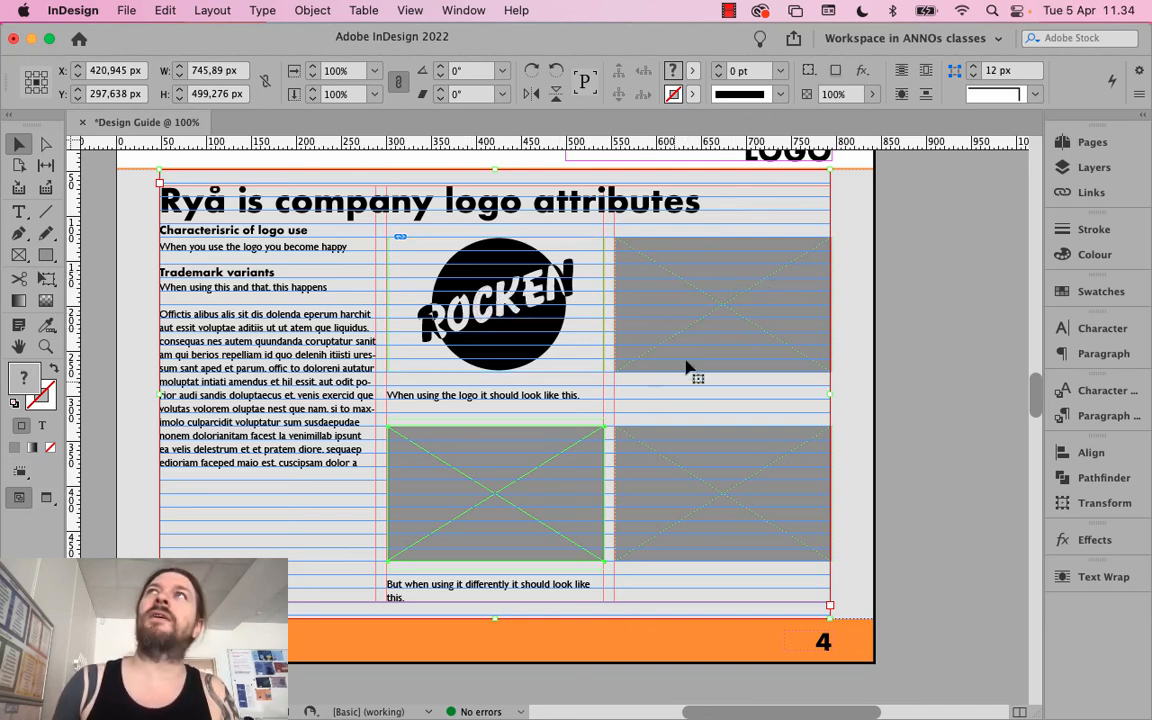
pyautogui.click(680, 328)
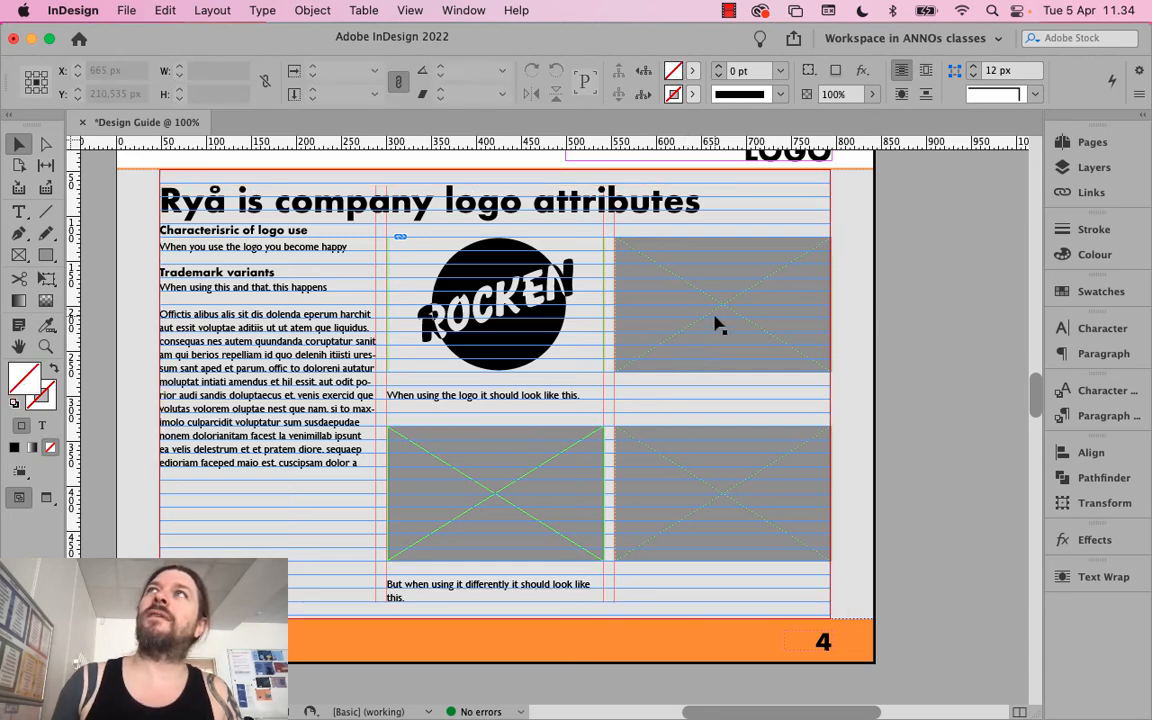
pyautogui.keyDown('shift'); pyautogui.keyDown('super'); pyautogui.click(715, 317); pyautogui.keyUp('super'); pyautogui.keyUp('shift')
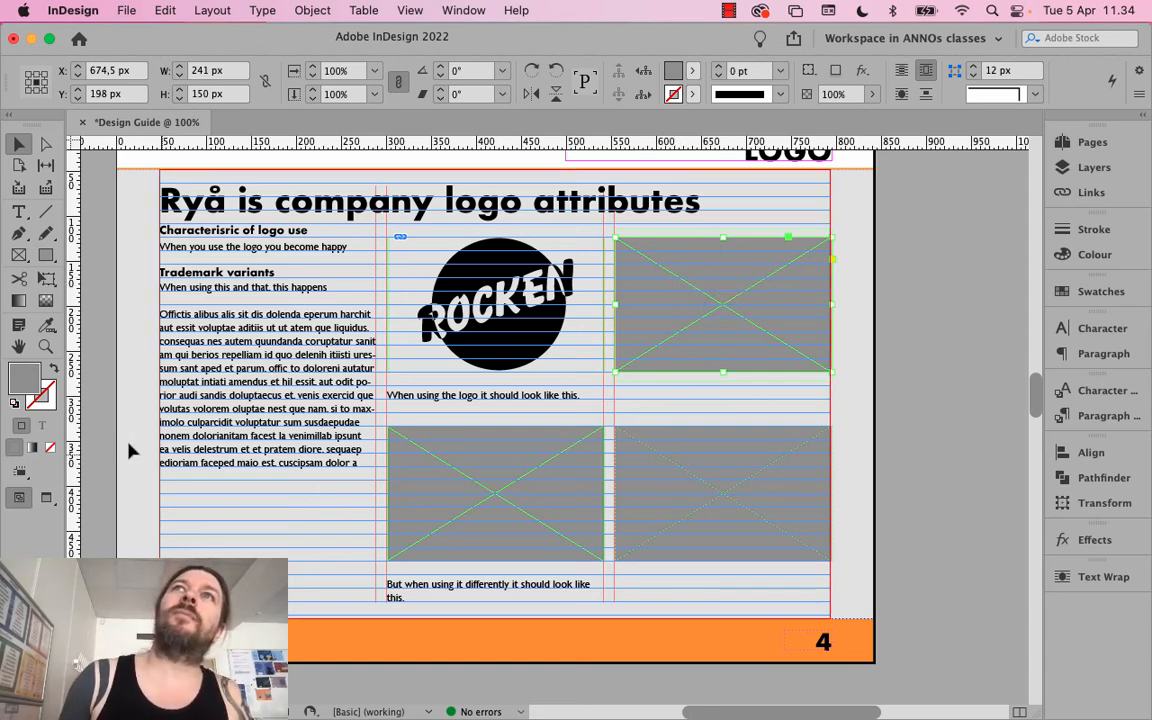
# Remove the grey fill from the overridden image frame at the third column's upper position
pyautogui.click(51, 448)
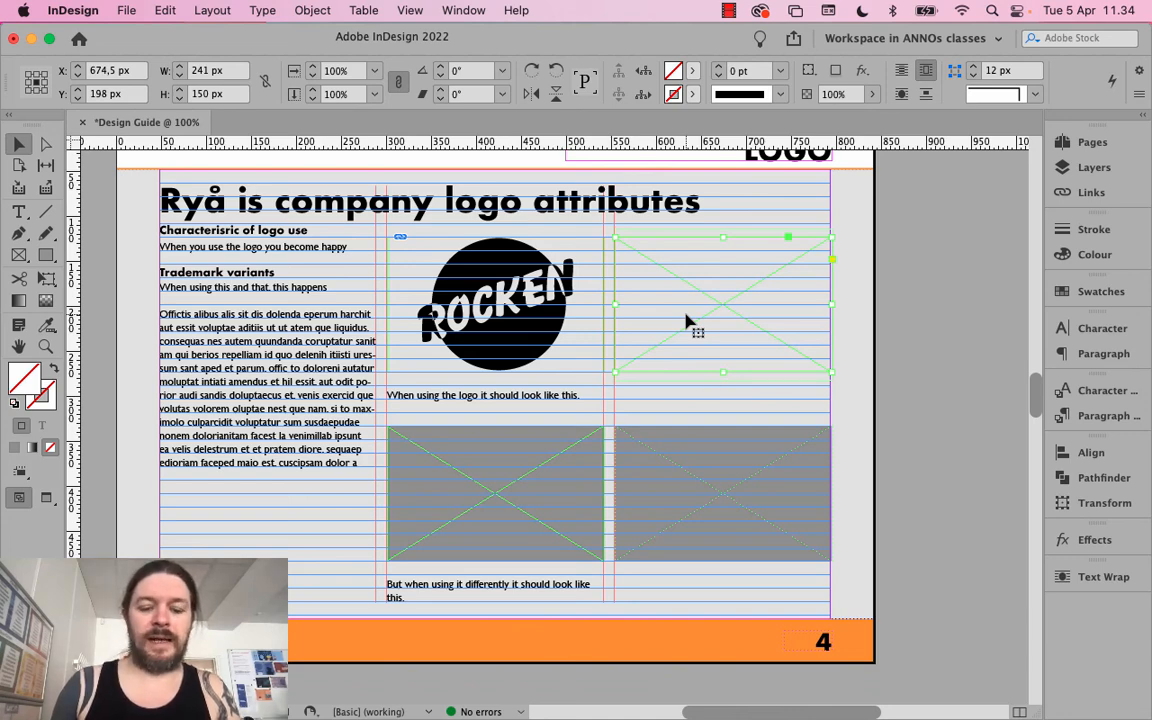
# Try placing Rocken_logo_hvid.ai in the third column's upper image frame, and undo the placement
pyautogui.press('super+d')
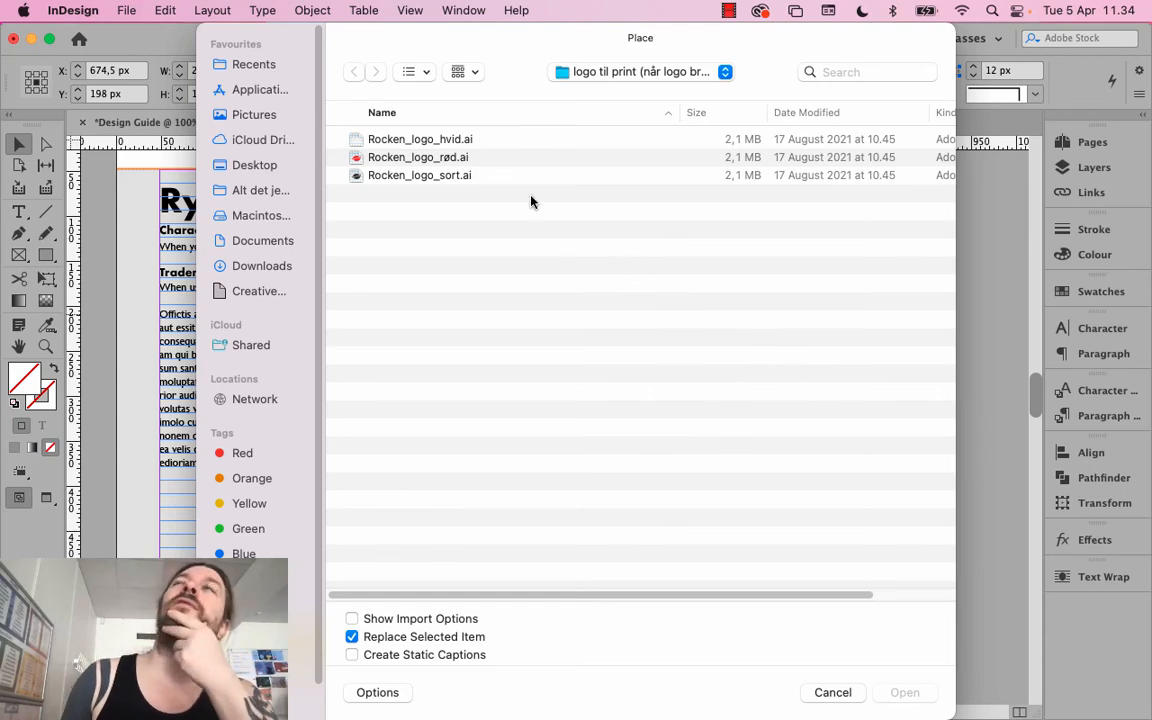
pyautogui.click(489, 143)
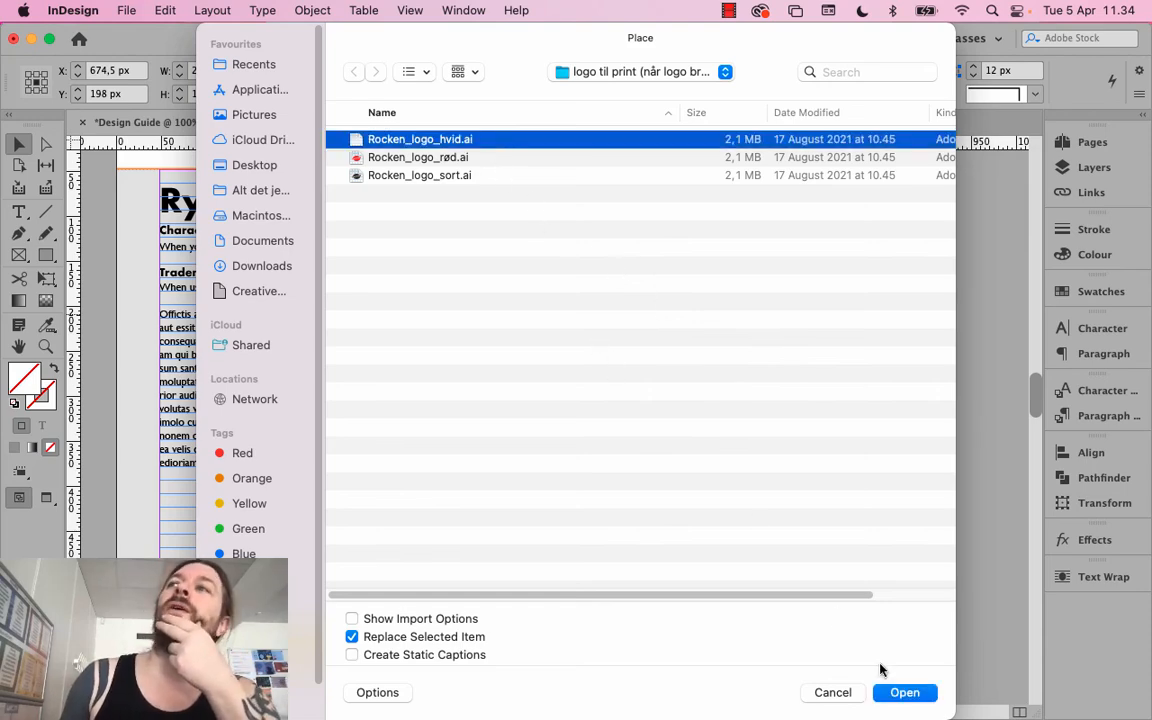
pyautogui.click(898, 692)
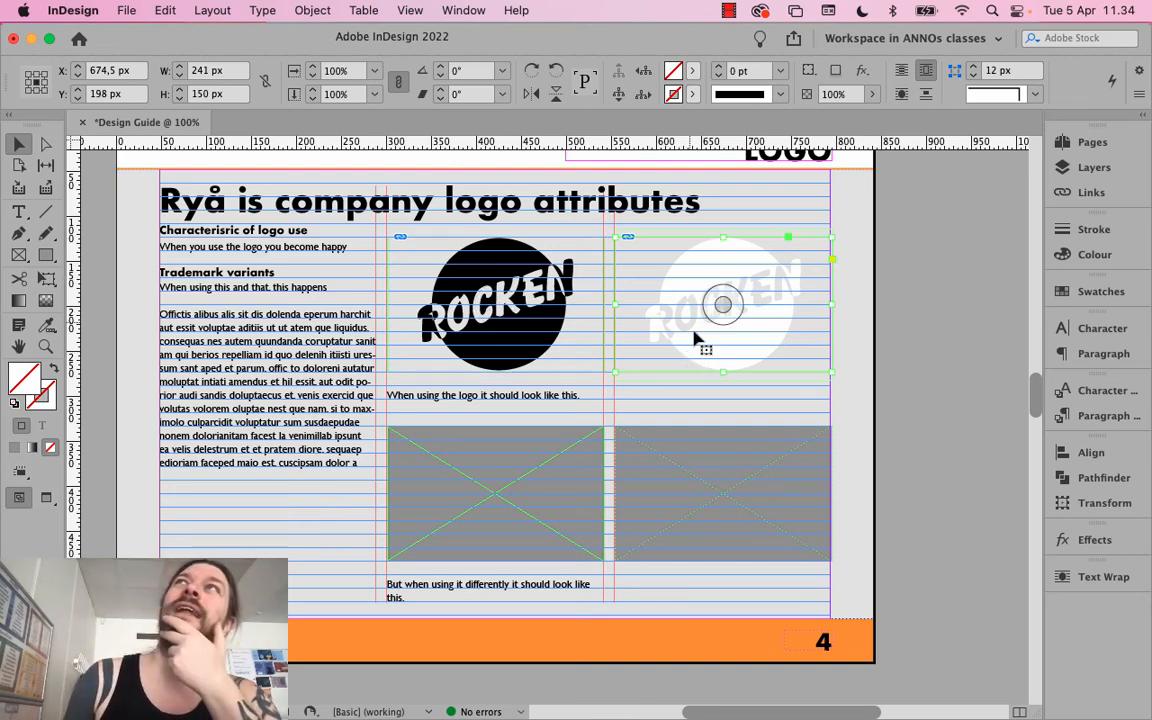
pyautogui.press('super+z')
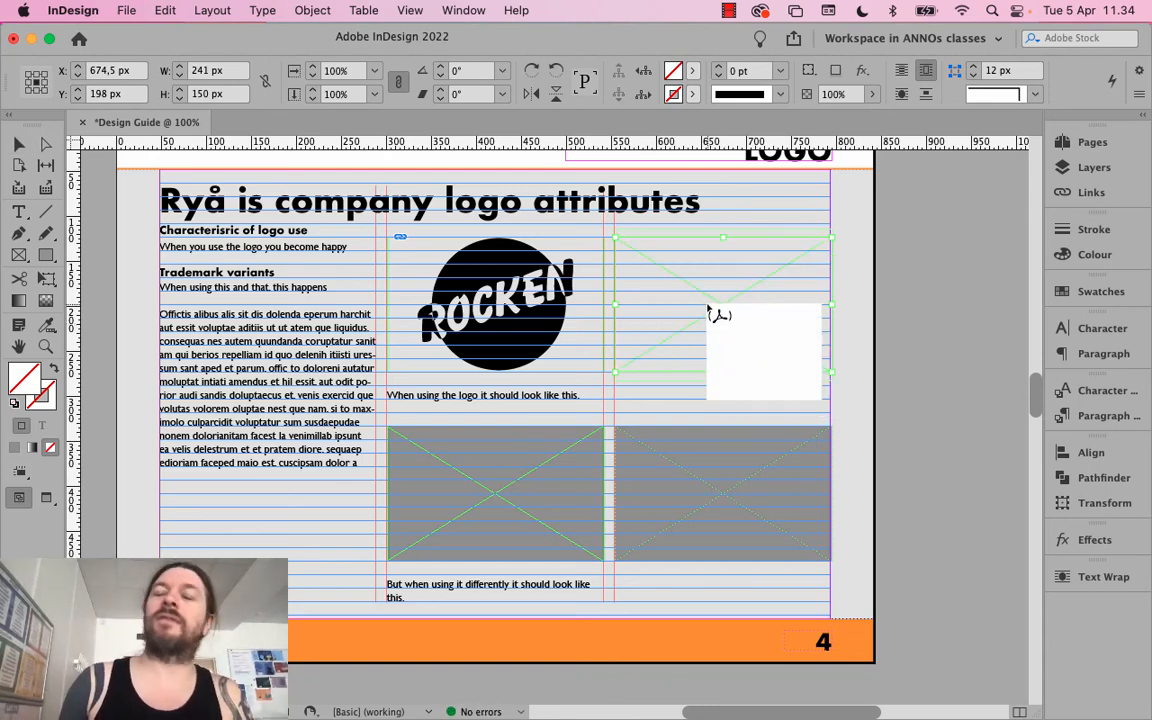
pyautogui.press('Escape')
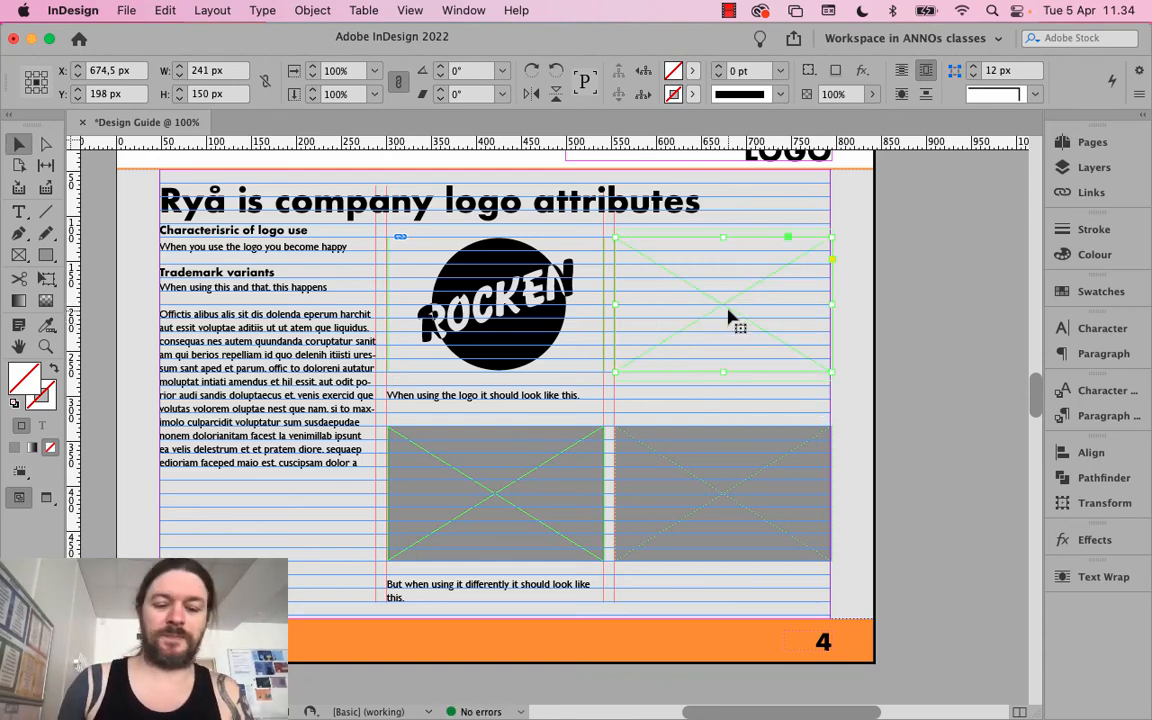
# Place the file Rocken_logo_rød.ai in the third column's upper image frame
pyautogui.press('super+d')
pyautogui.click(404, 159)
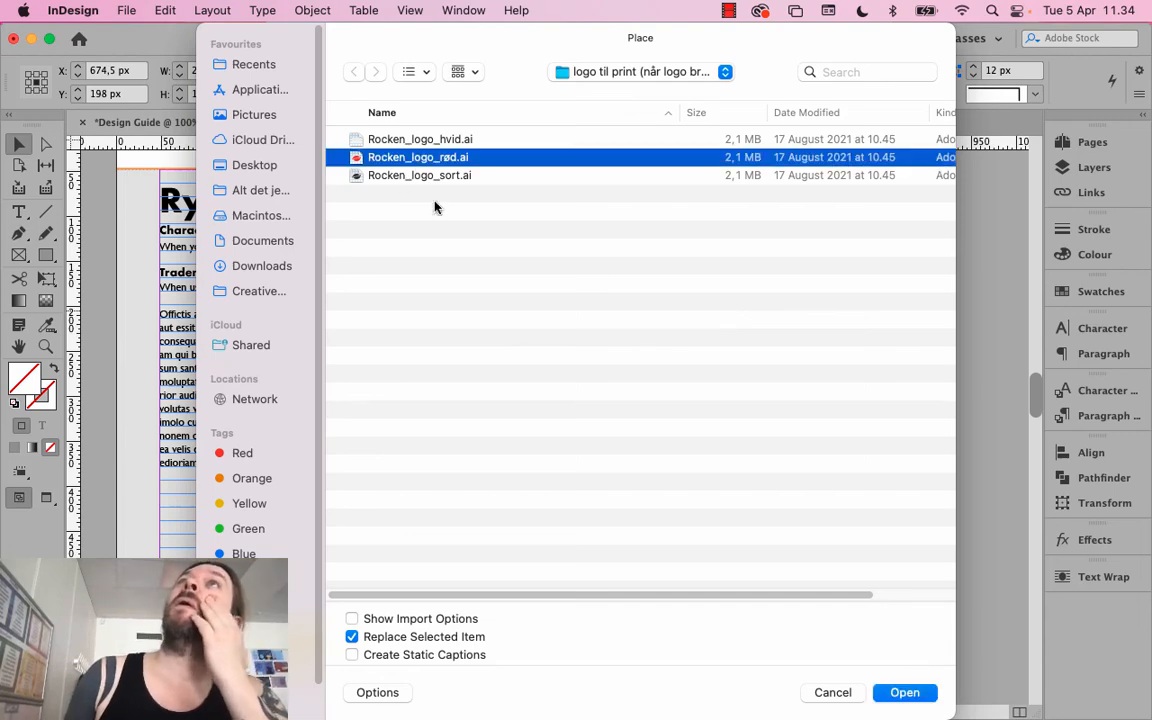
pyautogui.click(902, 691)
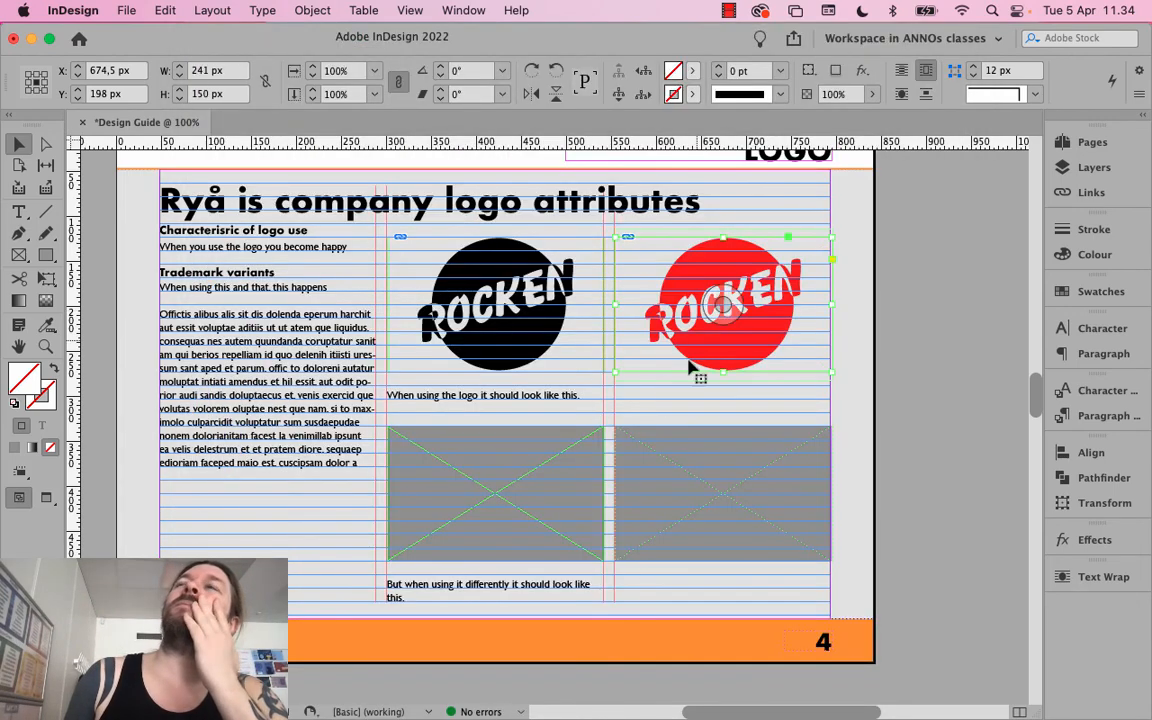
# Override the parent-page image frame at the third column's lower position and remove the grey fill from both lower image frames
pyautogui.click(551, 484)
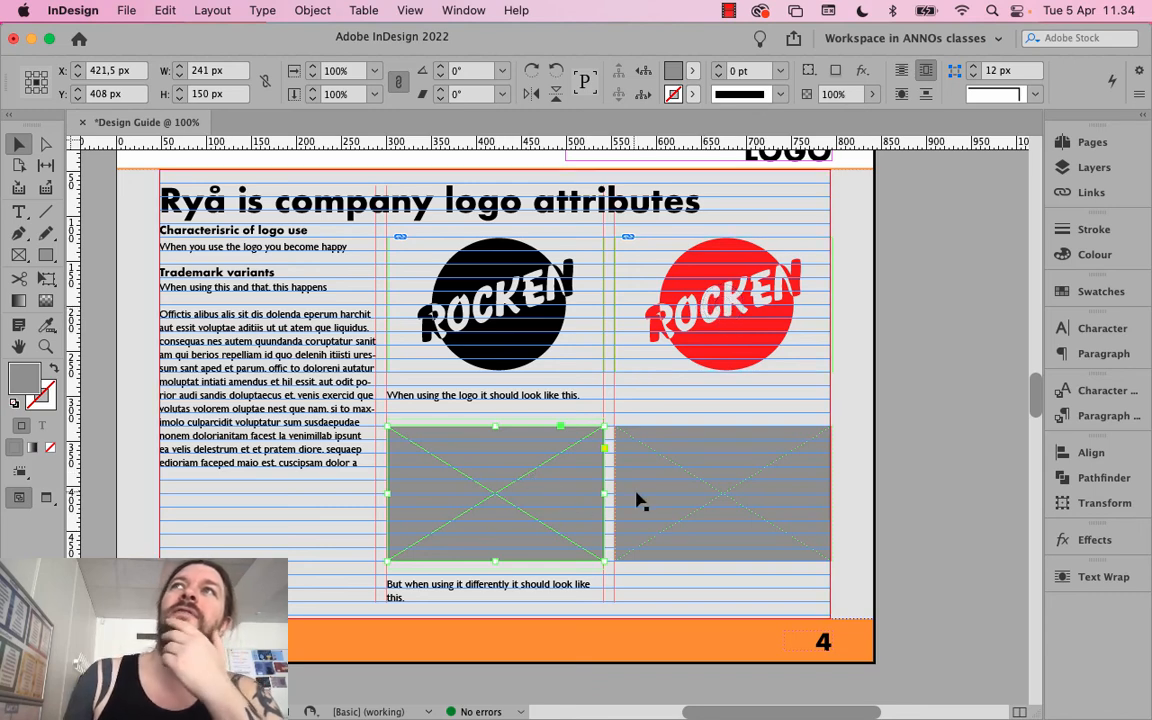
pyautogui.press('super+a')
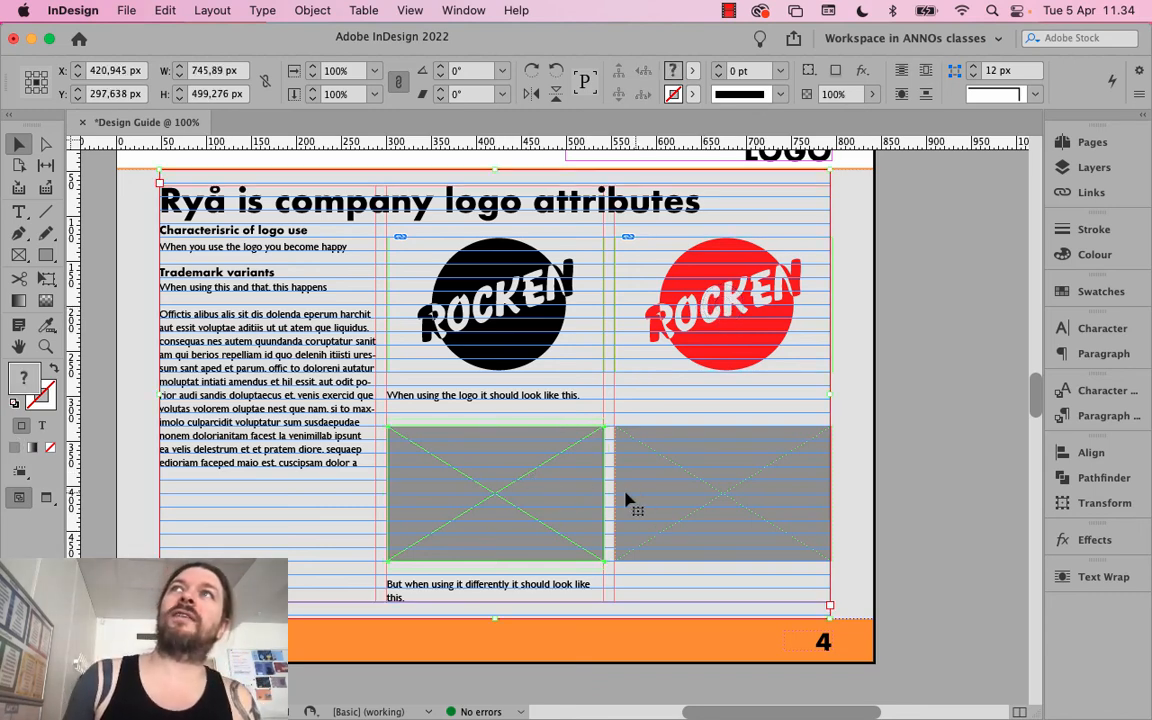
pyautogui.keyDown('shift'); pyautogui.click(700, 490); pyautogui.keyUp('shift')
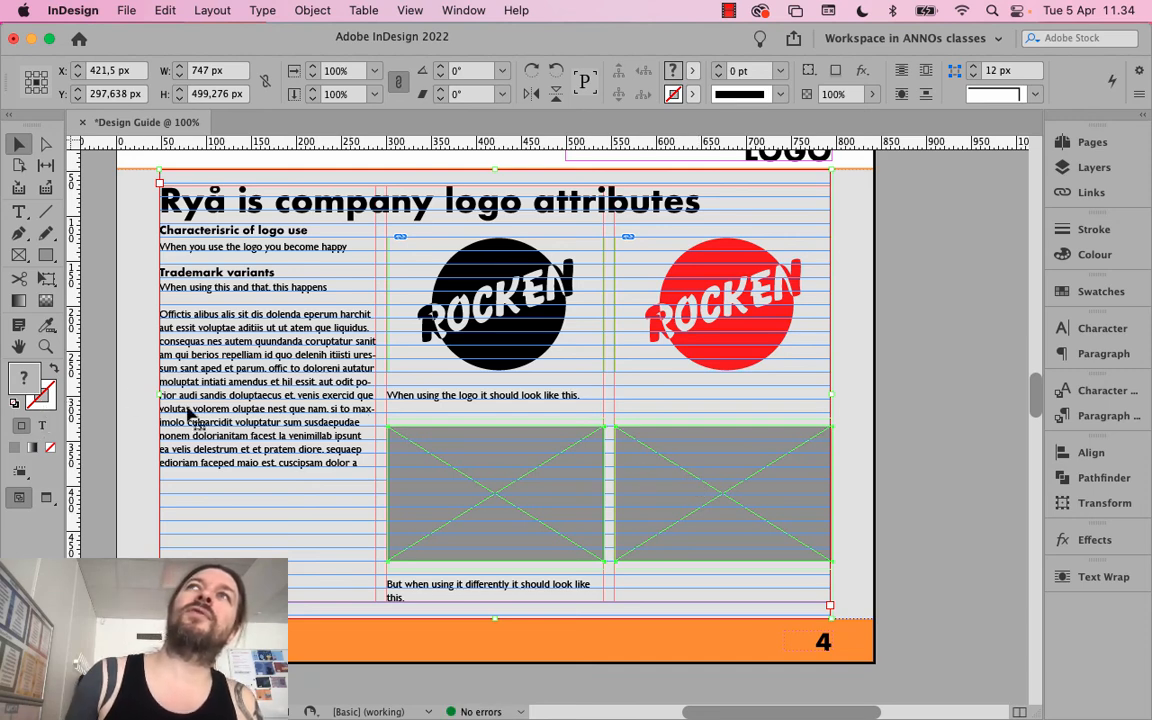
pyautogui.click(897, 429)
pyautogui.click(496, 501)
pyautogui.keyDown('shift'); pyautogui.click(645, 494); pyautogui.keyUp('shift')
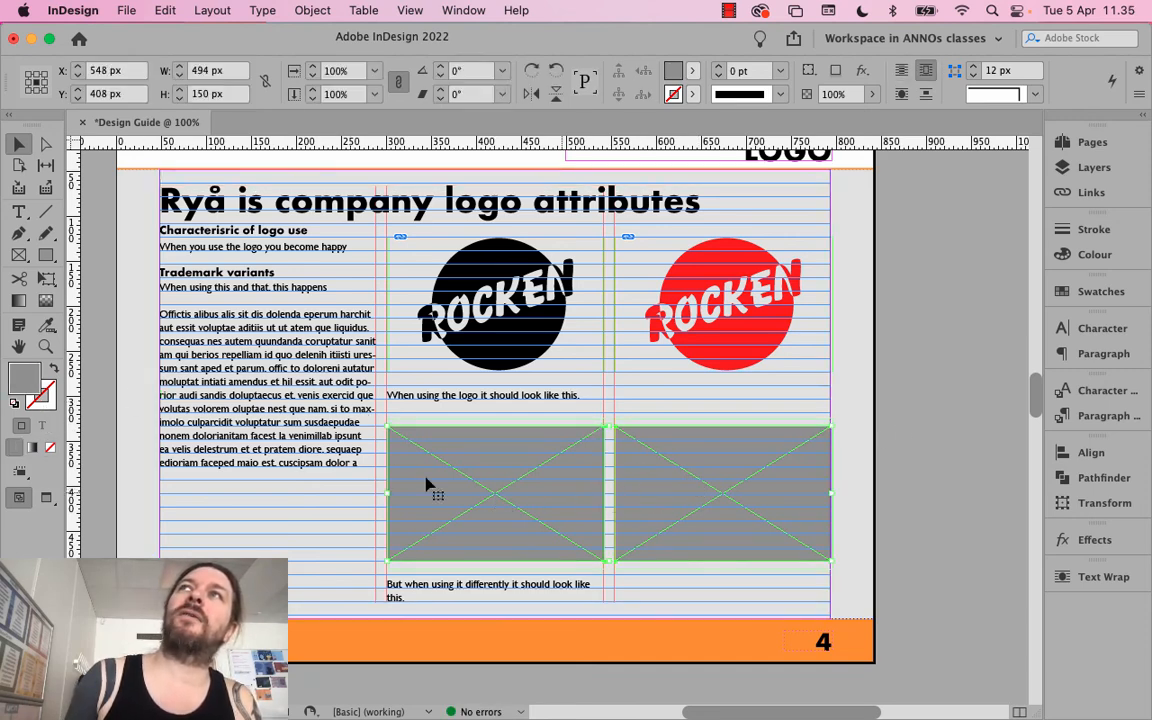
pyautogui.click(51, 449)
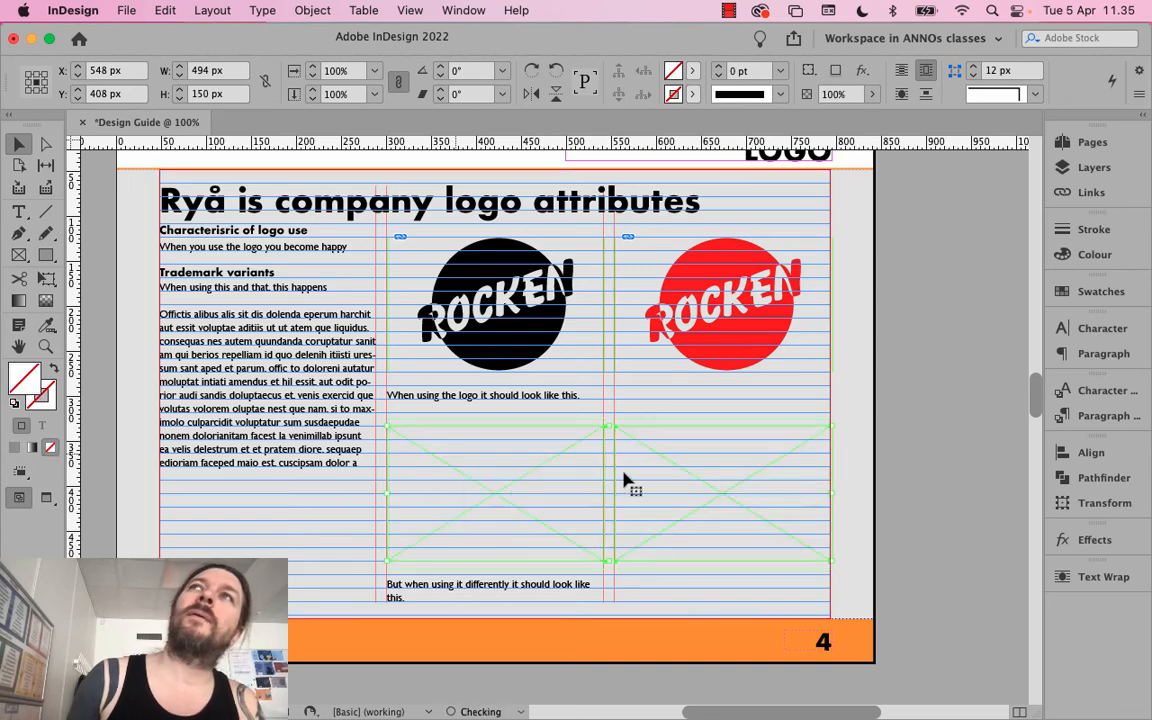
# Start placing images for the lower frames and open the folder "logo med payoff til print (når logo bruges i stor størrelse)" inside _Rocken Logo
pyautogui.click(915, 437)
pyautogui.click(444, 506)
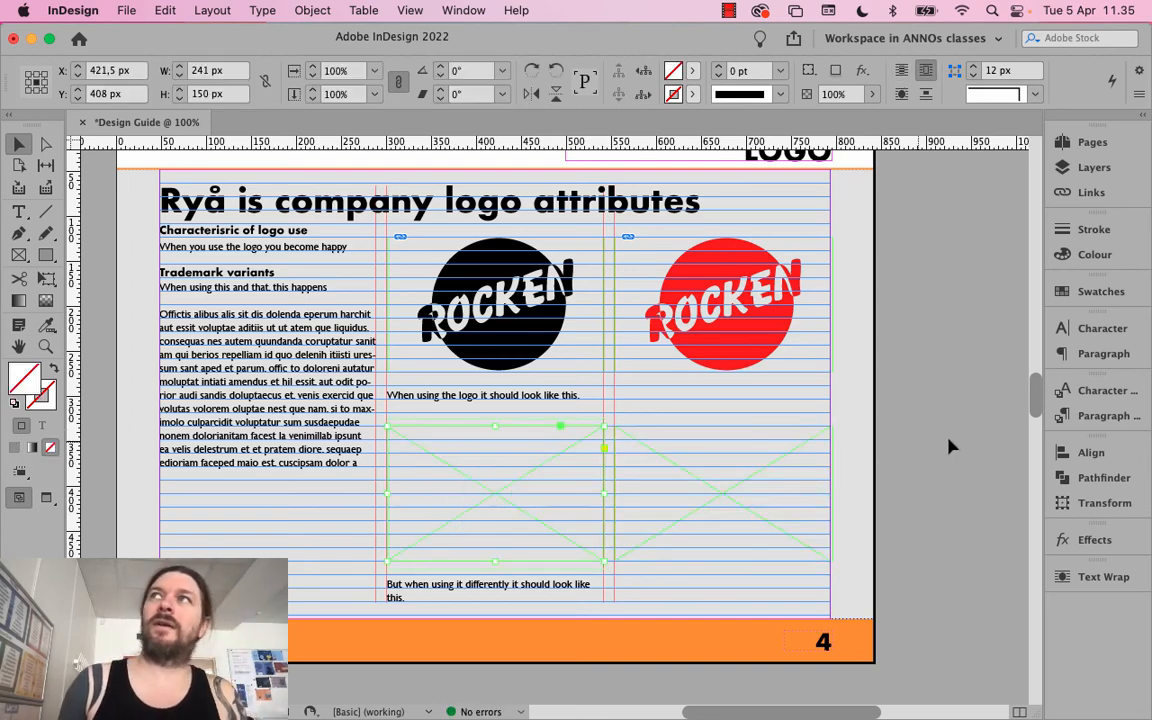
pyautogui.press('super+d')
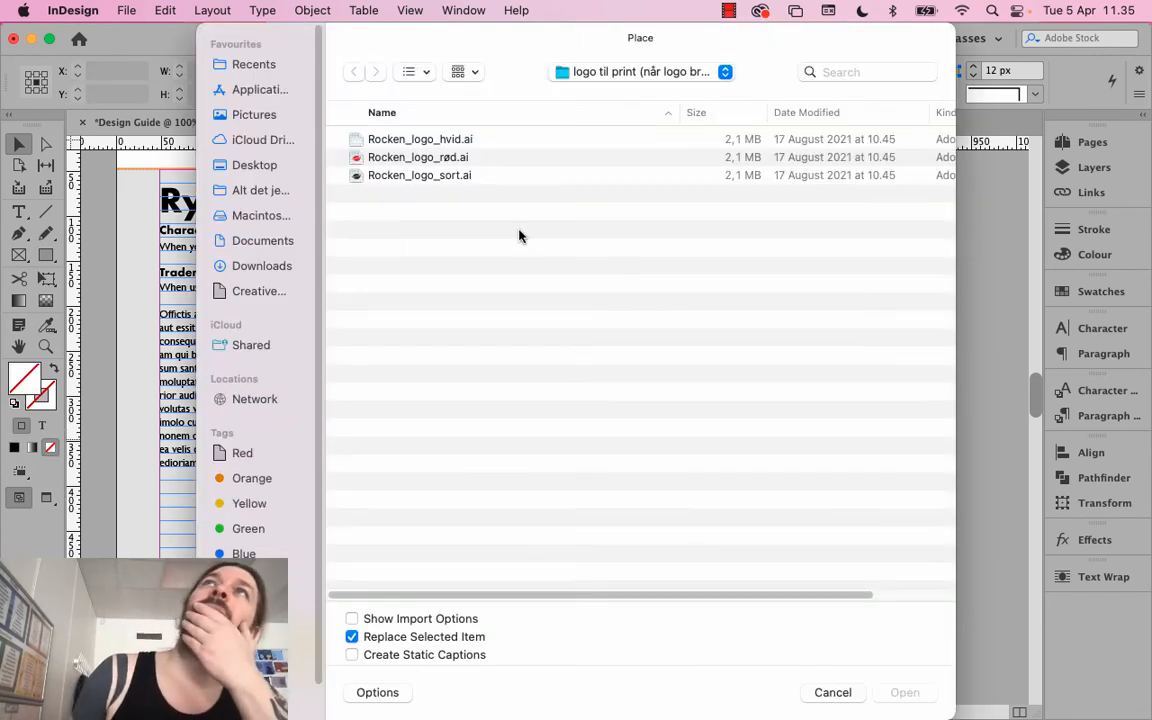
pyautogui.click(631, 77)
pyautogui.click(588, 95)
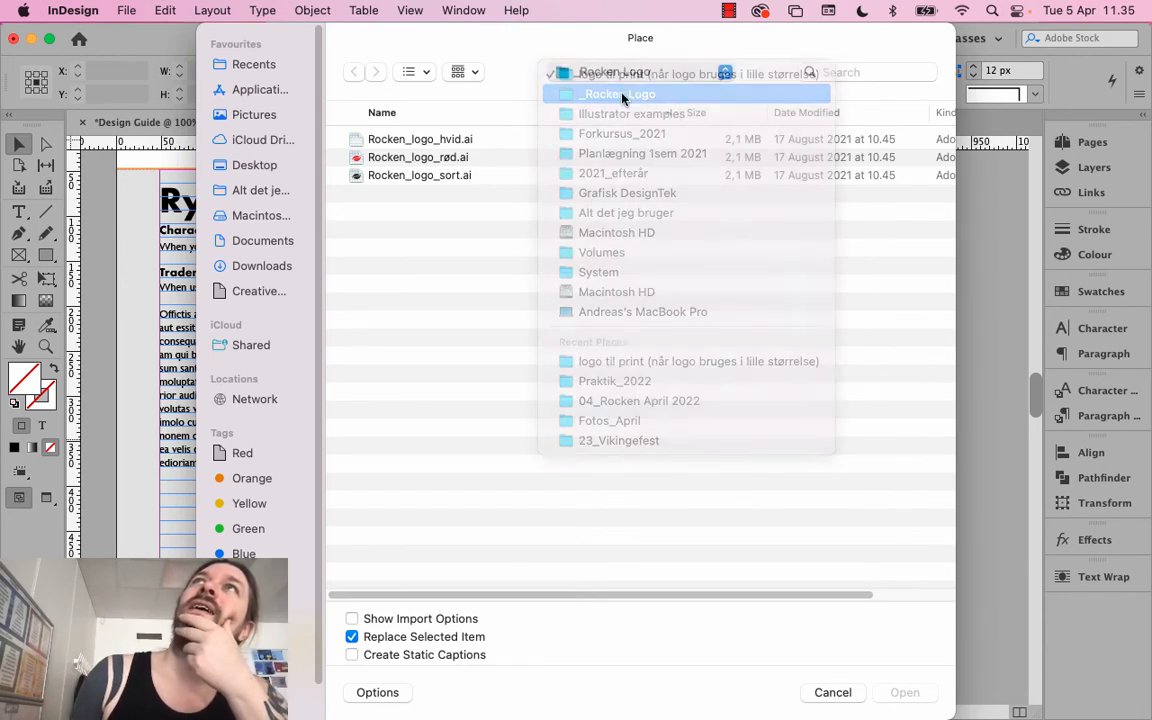
pyautogui.click(427, 158)
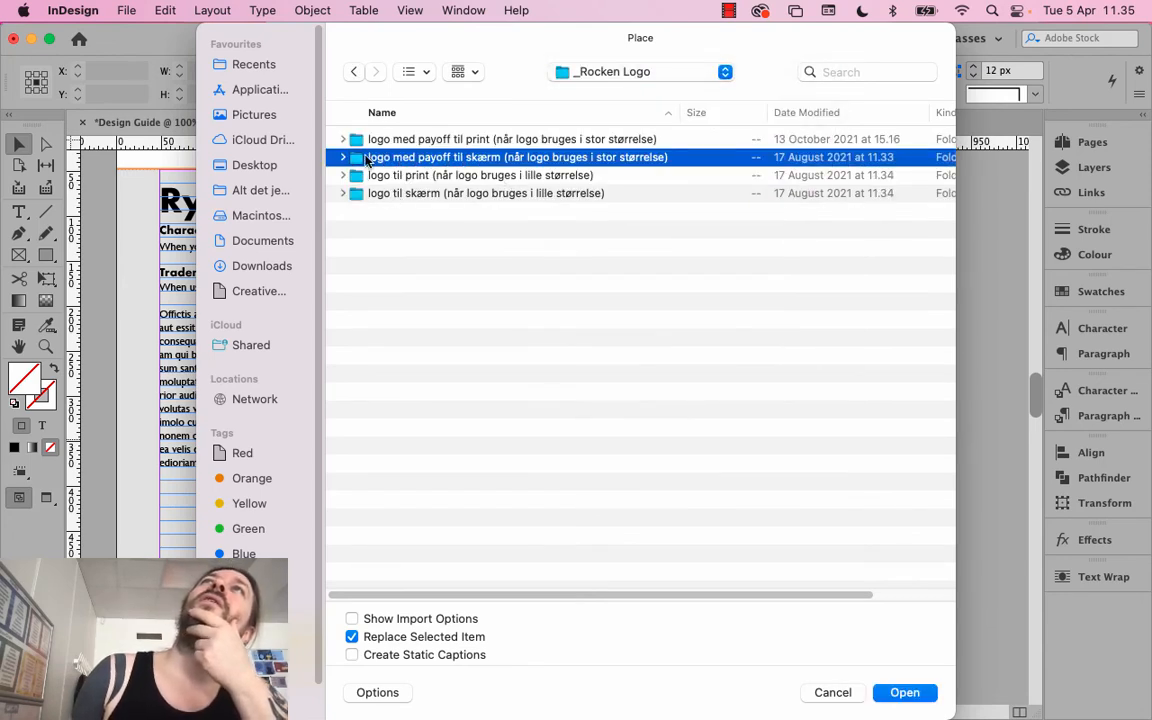
pyautogui.doubleClick(390, 140)
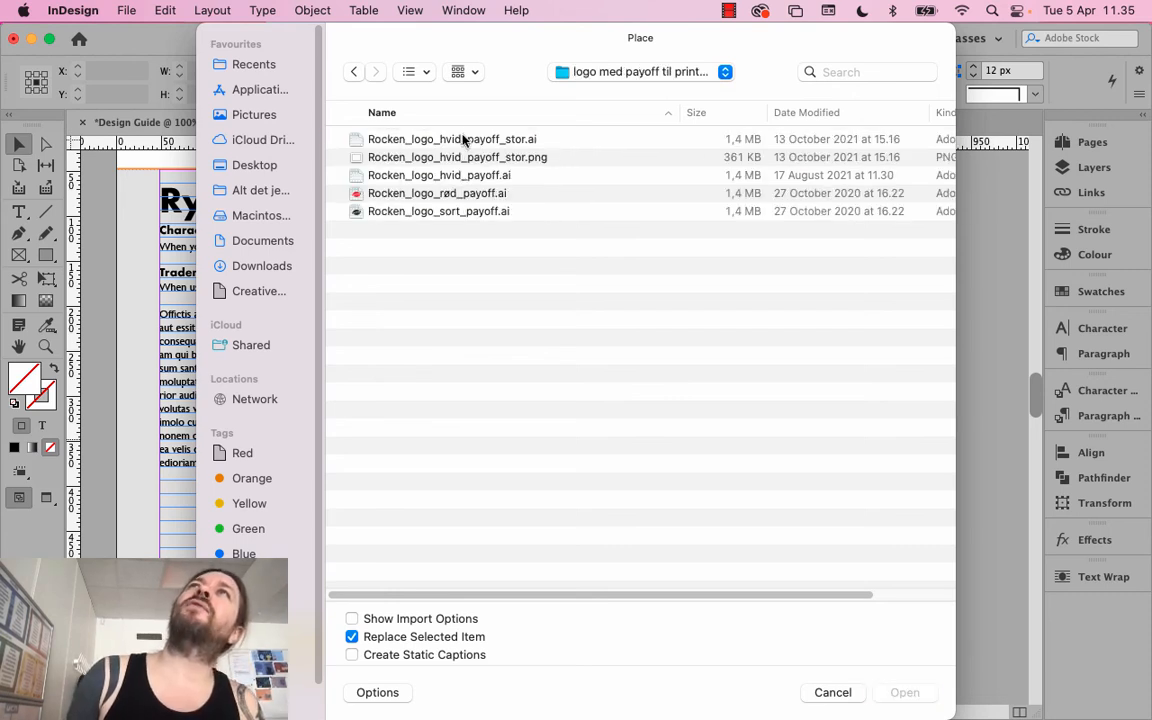
# Place Rocken_logo_rød_payoff.ai in the third column's lower frame and Rocken_logo_sort_payoff.ai in the second column's lower frame
pyautogui.click(463, 140)
pyautogui.click(460, 180)
pyautogui.keyDown('shift'); pyautogui.click(480, 216); pyautogui.keyUp('shift')
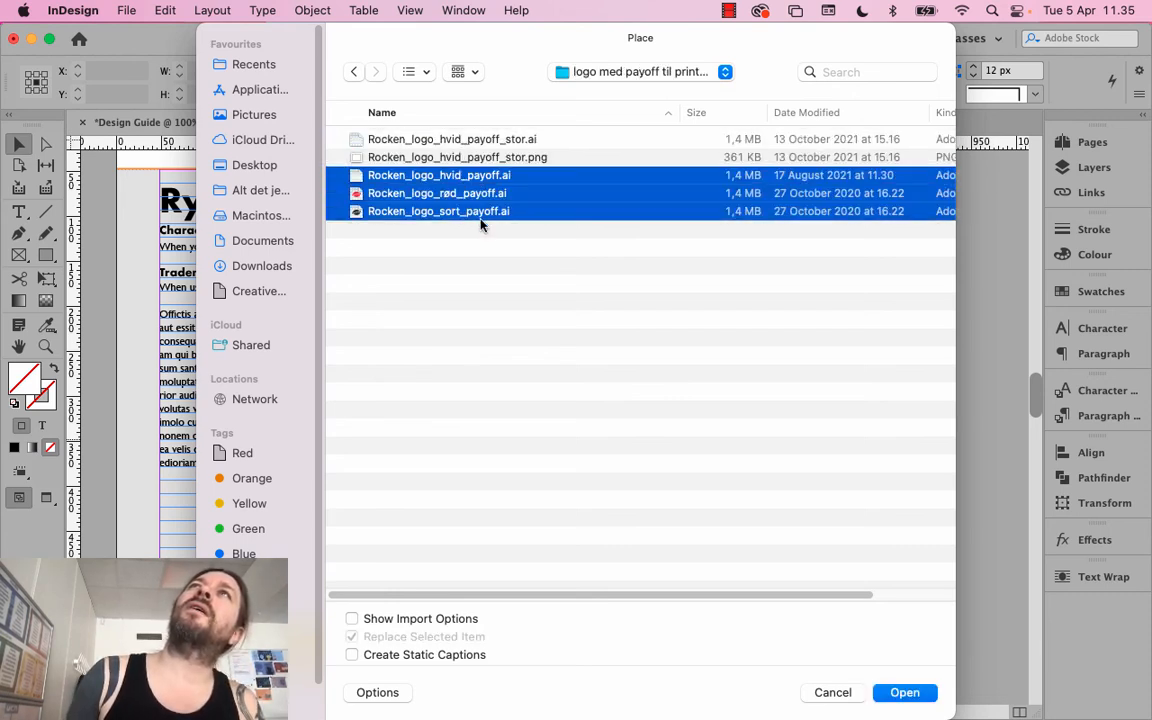
pyautogui.click(497, 195)
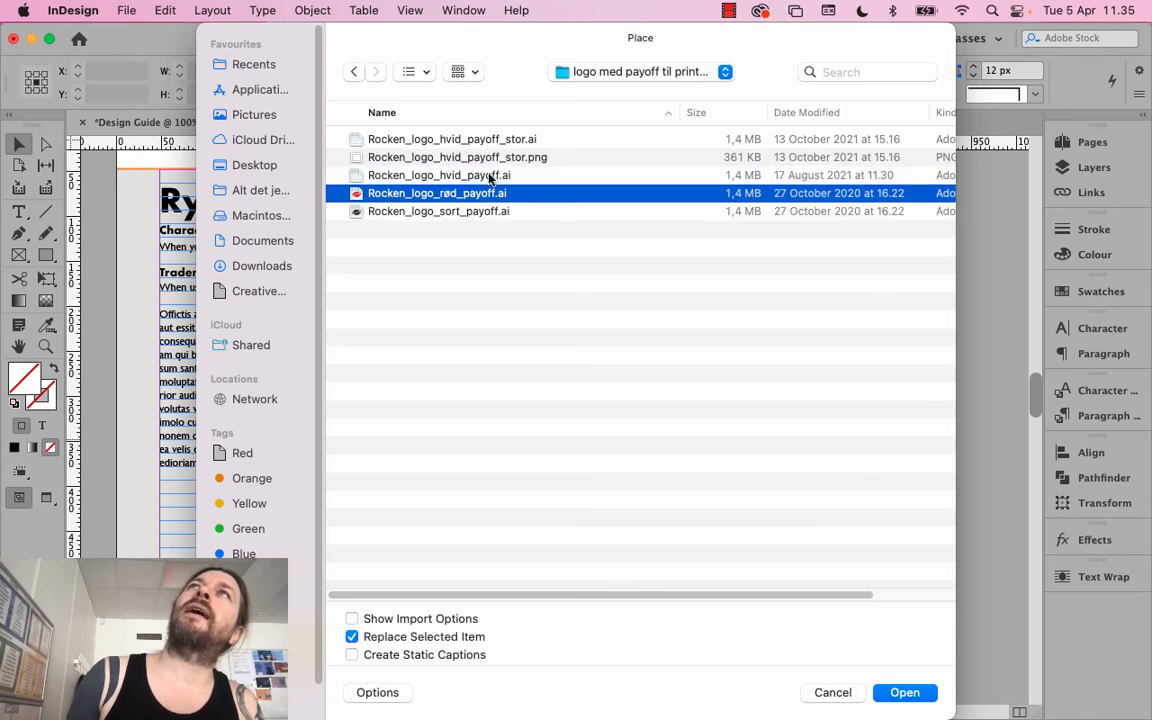
pyautogui.click(487, 213)
pyautogui.click(489, 195)
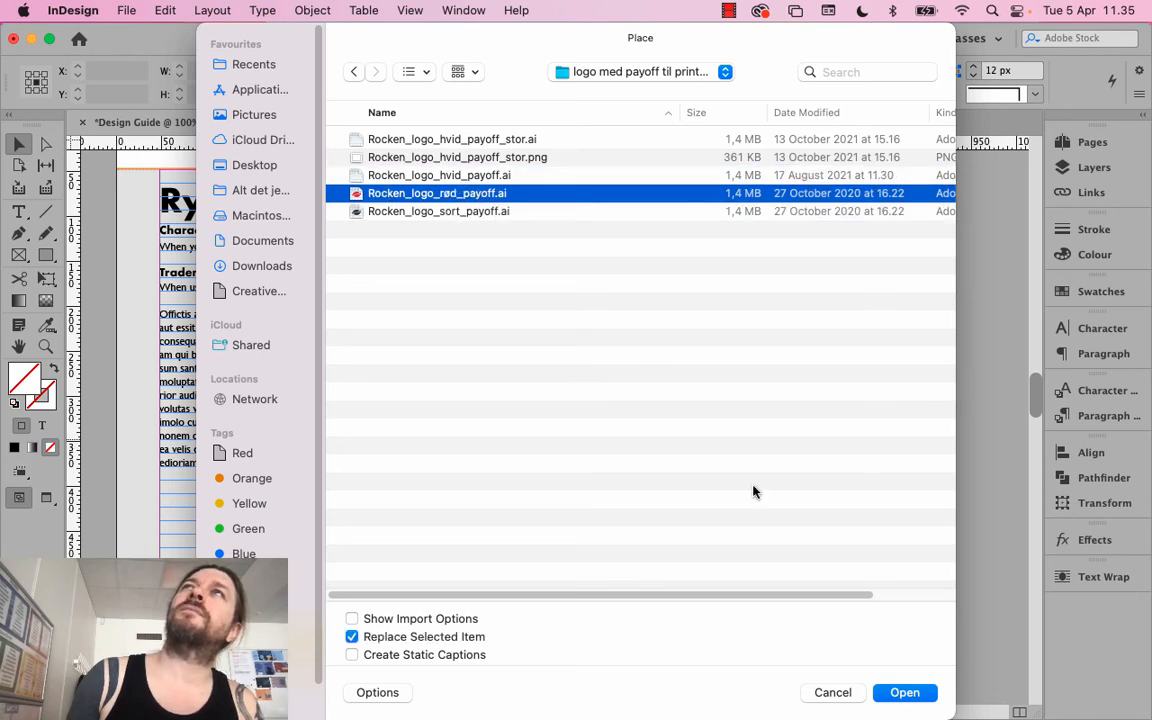
pyautogui.keyDown('shift'); pyautogui.click(463, 213); pyautogui.keyUp('shift')
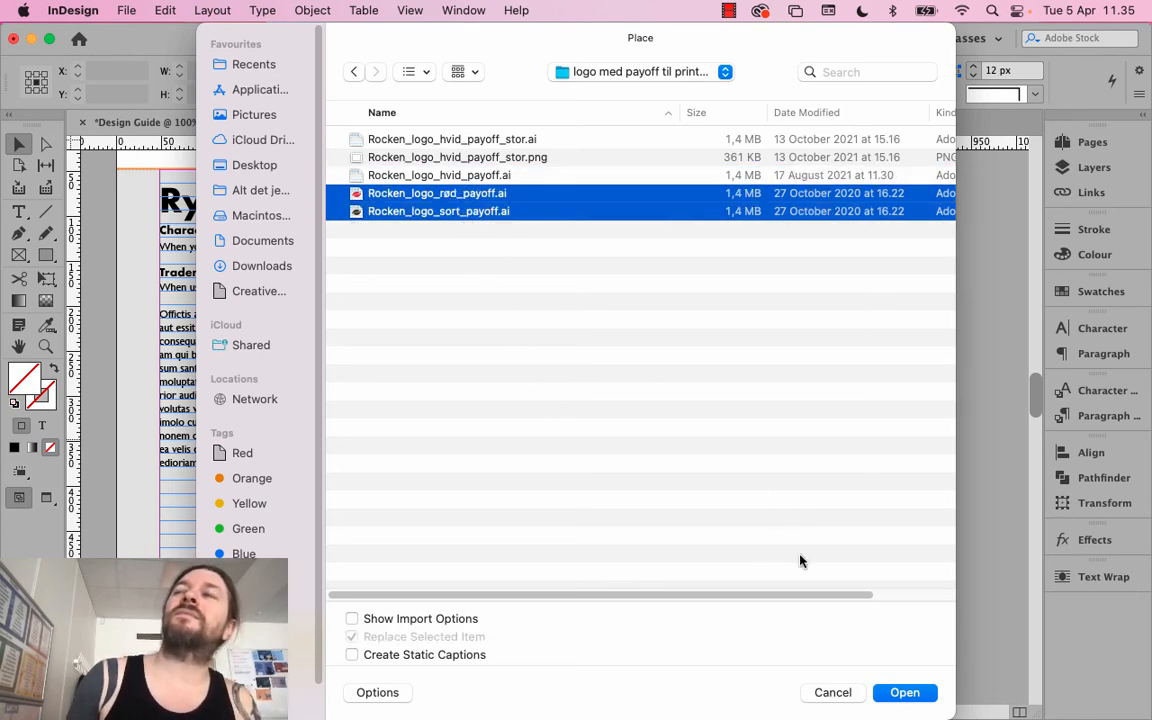
pyautogui.click(903, 693)
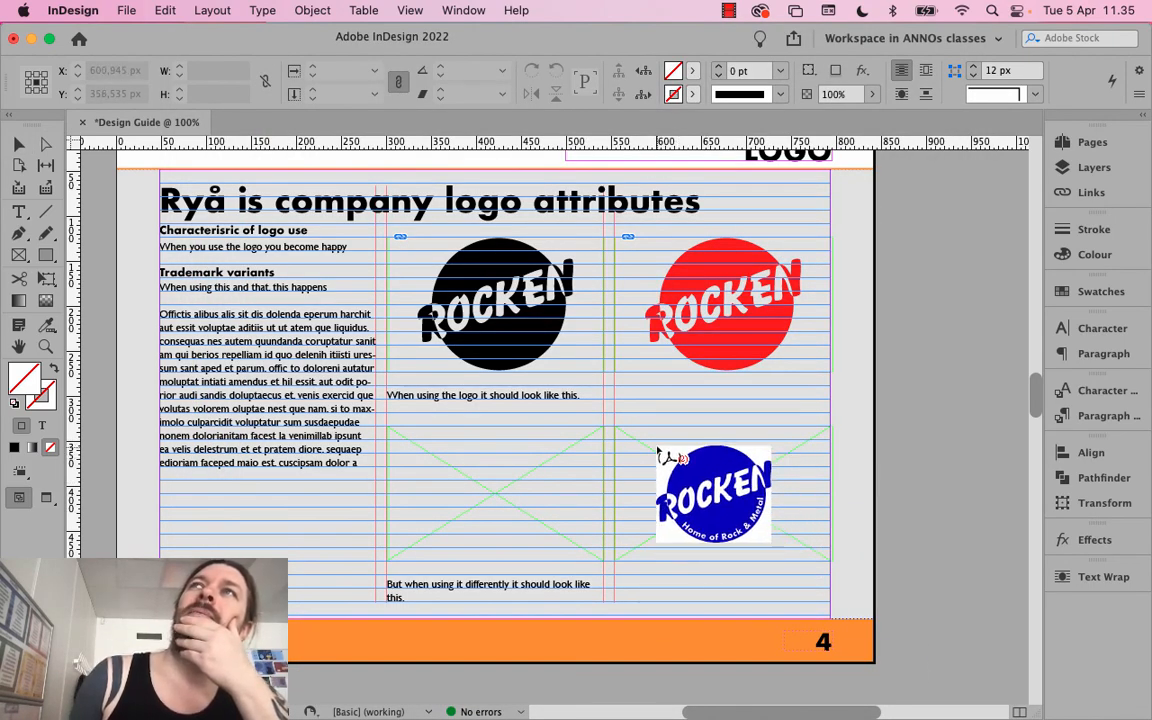
pyautogui.click(657, 470)
pyautogui.click(535, 500)
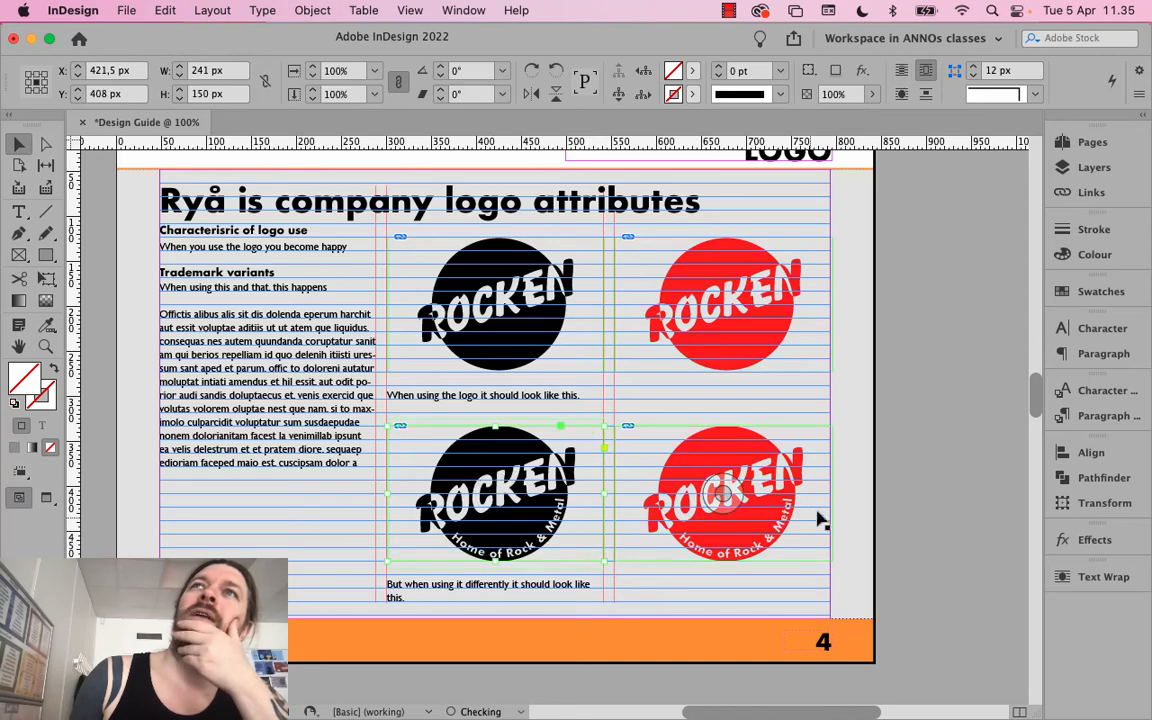
pyautogui.click(932, 451)
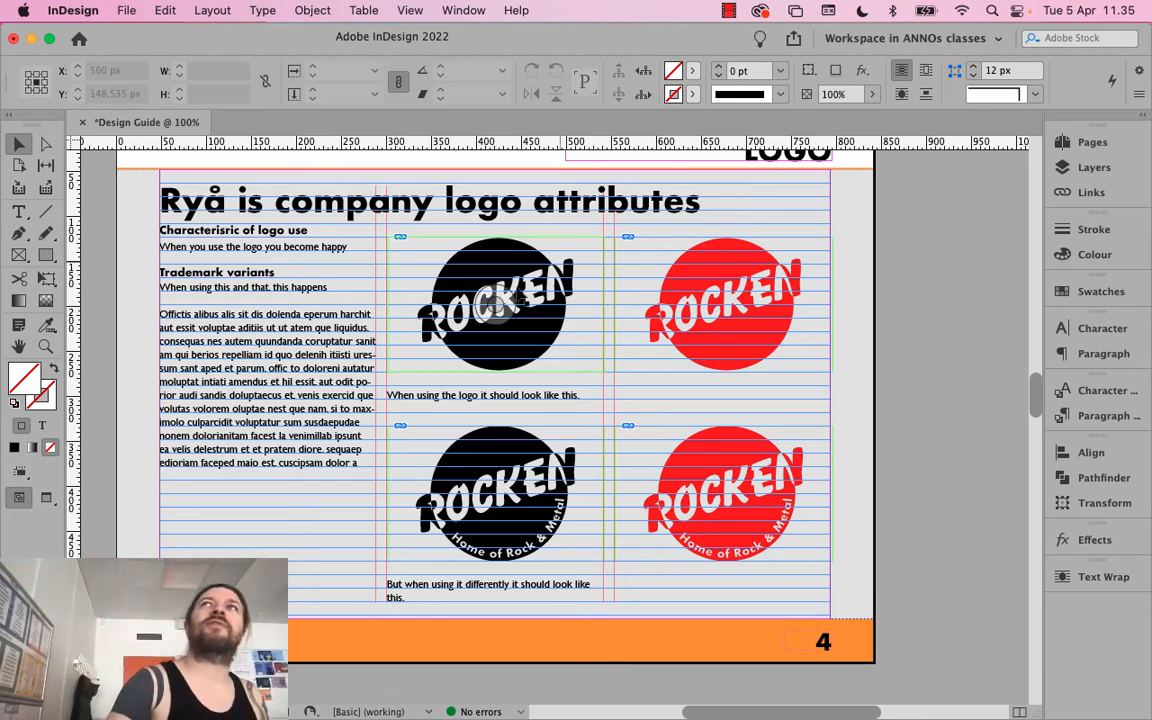
pyautogui.click(470, 270)
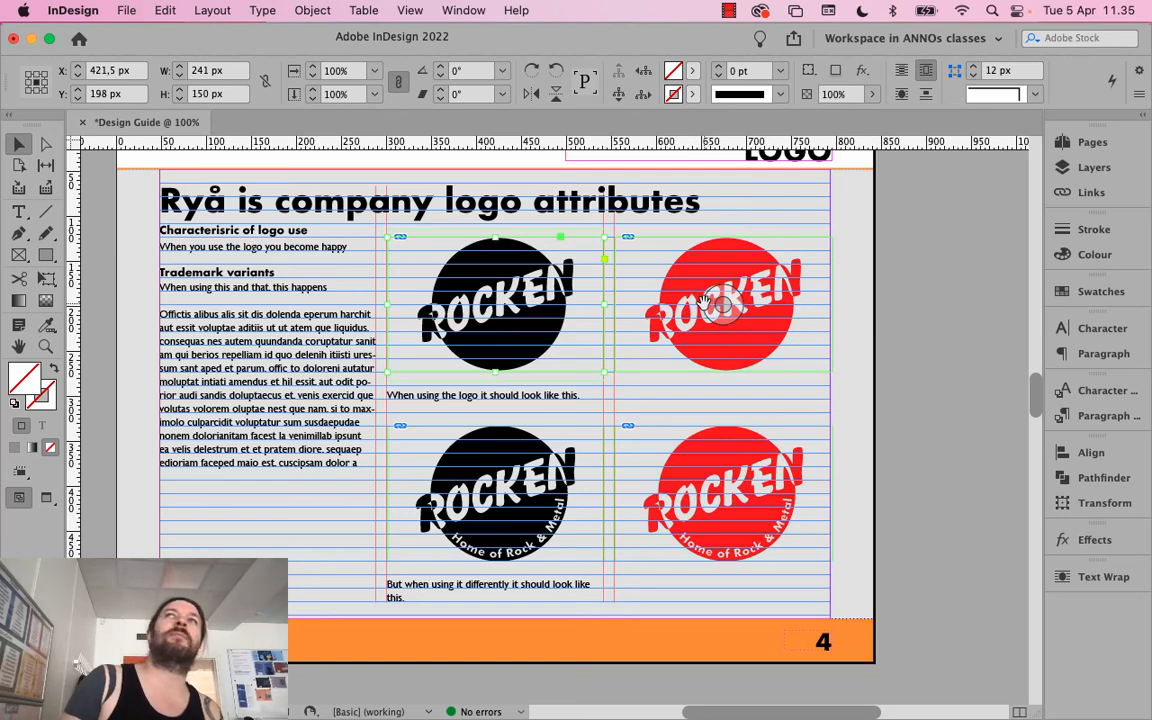
pyautogui.click(688, 316)
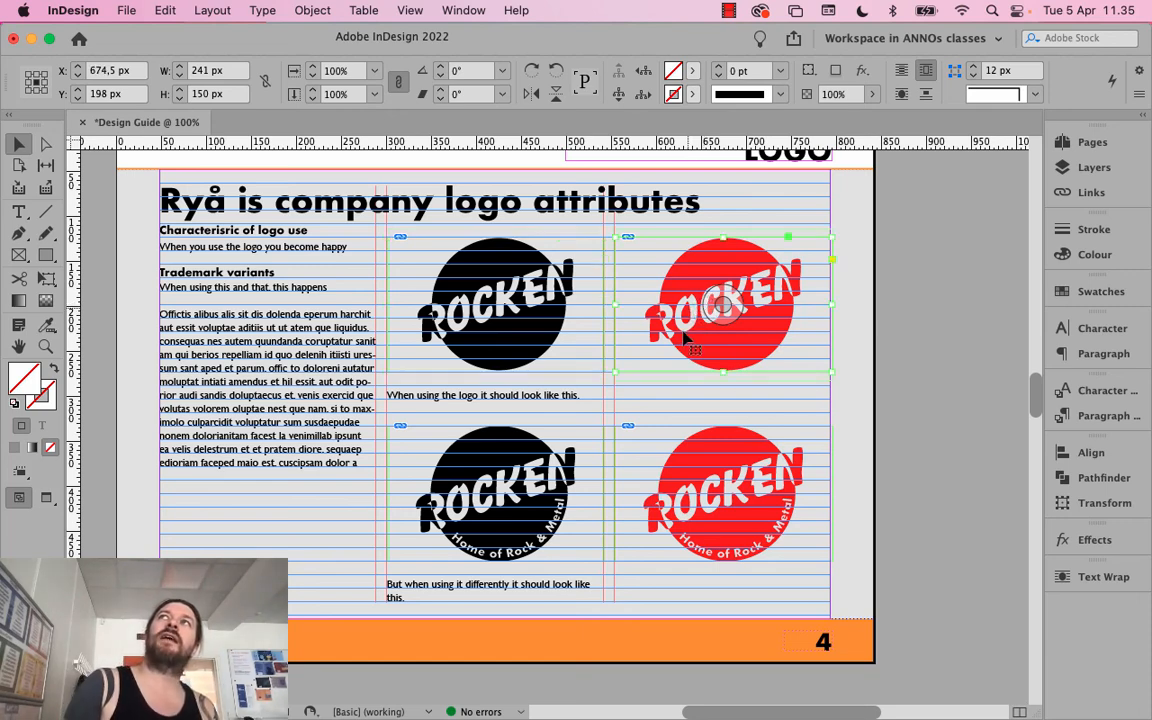
pyautogui.click(717, 520)
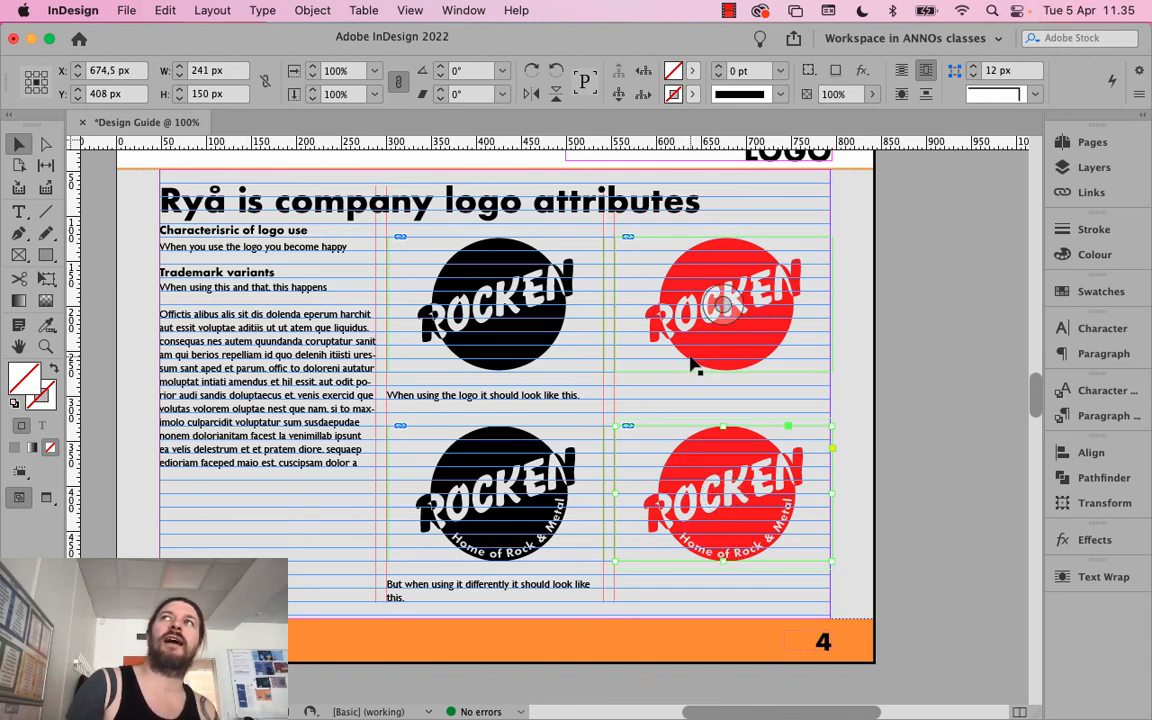
pyautogui.click(636, 296)
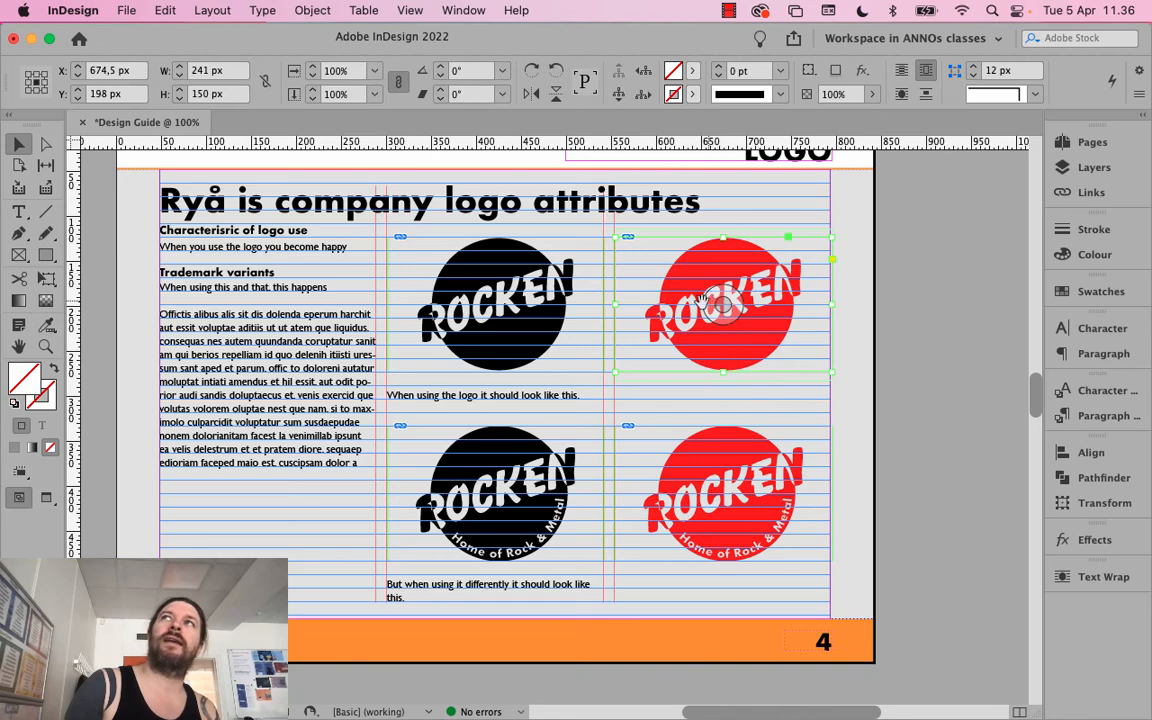
pyautogui.click(733, 460)
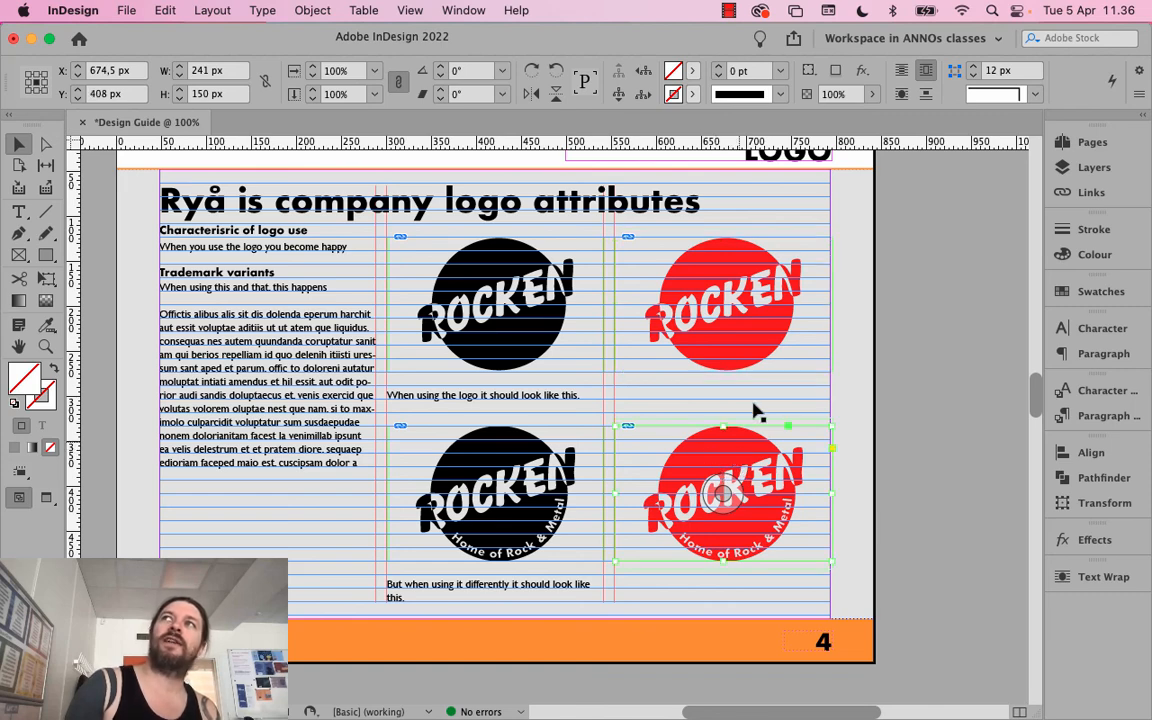
pyautogui.click(757, 335)
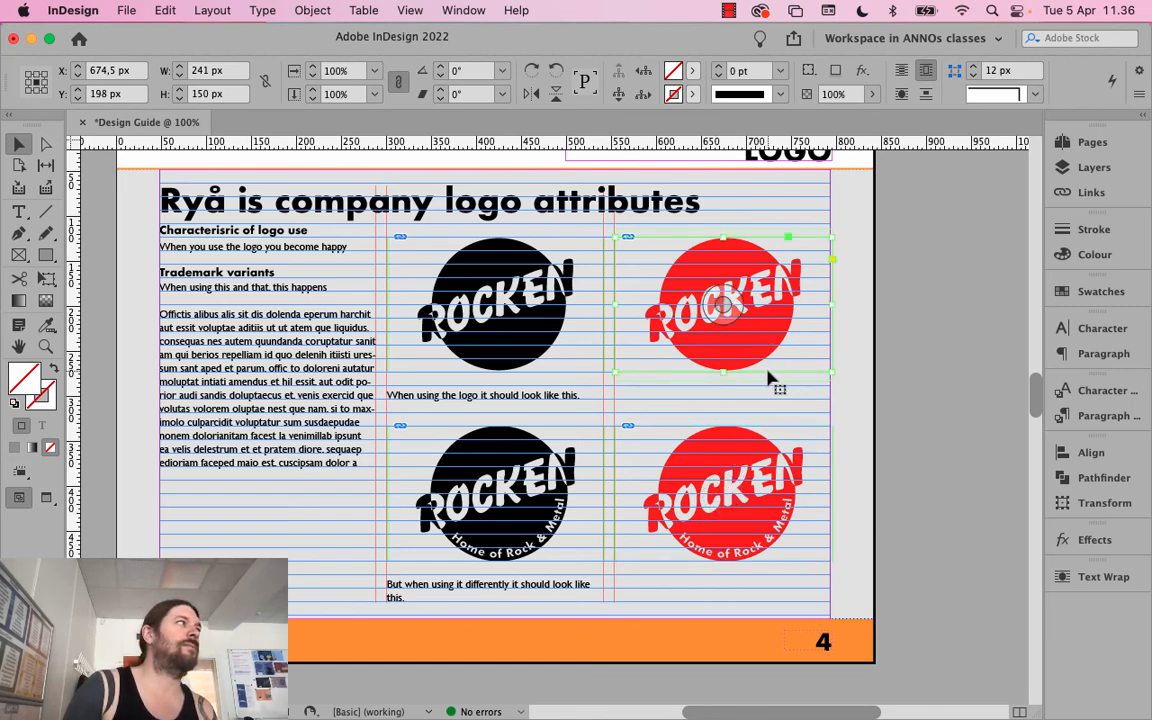
# Deselect everything and preview the LOGO page without guides, baseline grid and frame edges
pyautogui.click(933, 375)
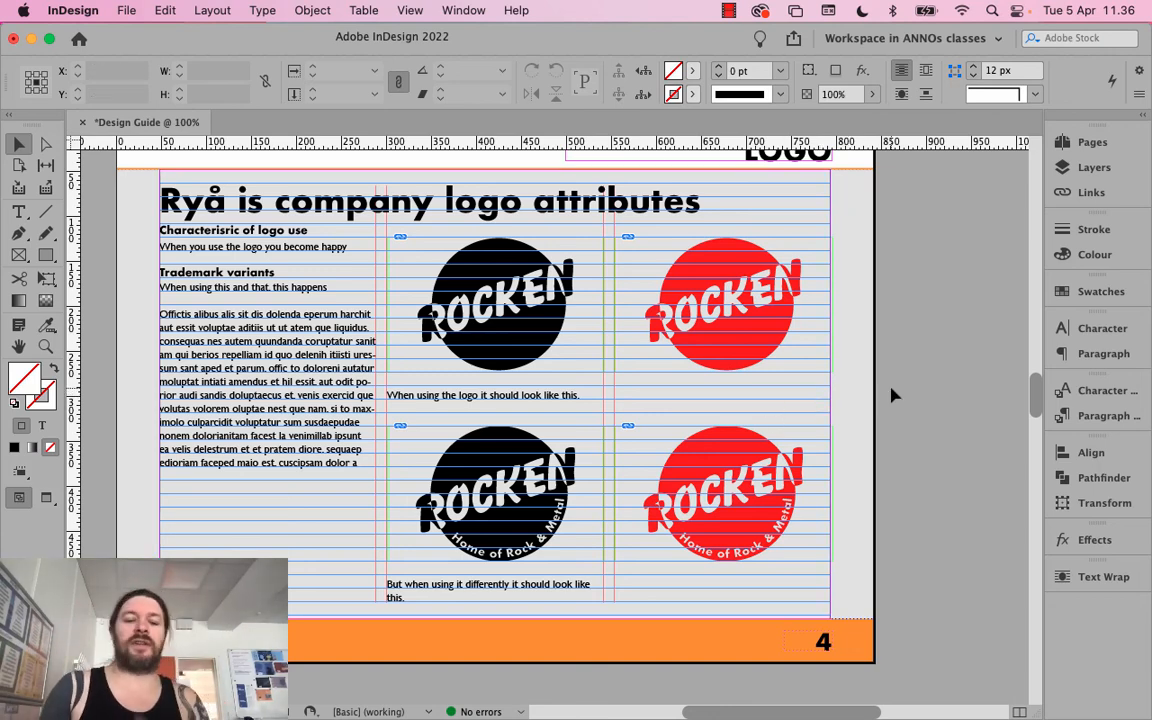
pyautogui.press('w')
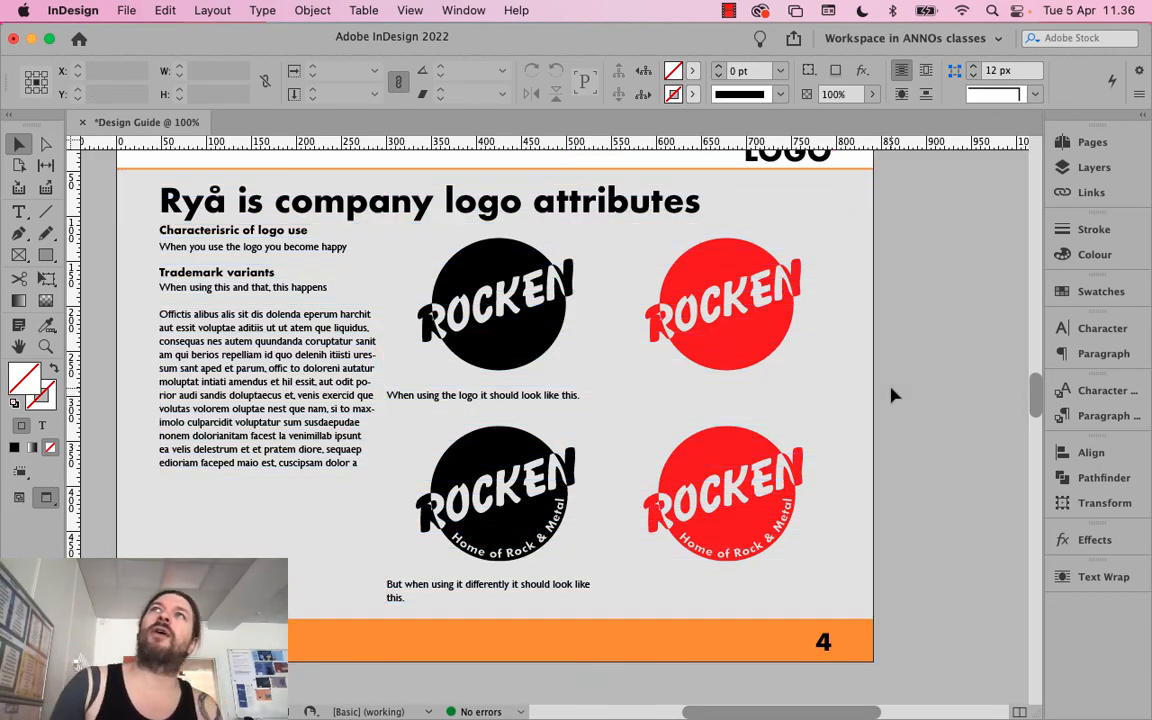
pyautogui.press('w')
# Copy several lines of the last placeholder paragraph and paste them at the end of "When you use the logo you become happy"
pyautogui.doubleClick(302, 356)
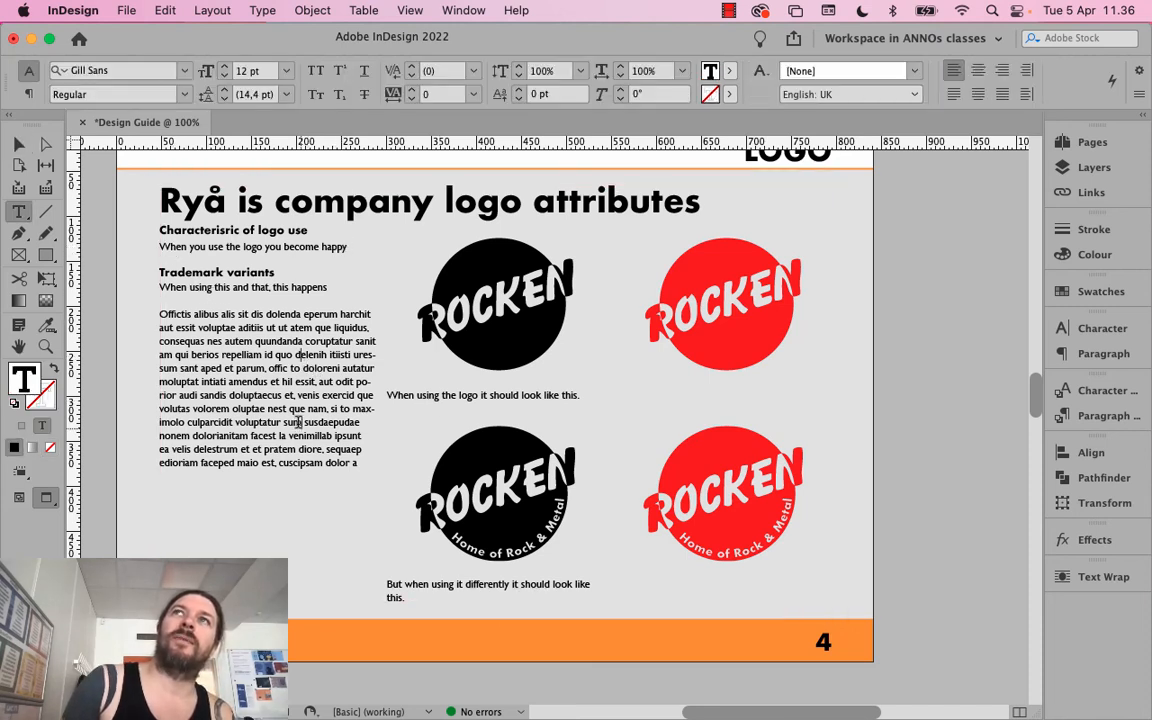
pyautogui.moveTo(302, 422); pyautogui.dragTo(177, 328)
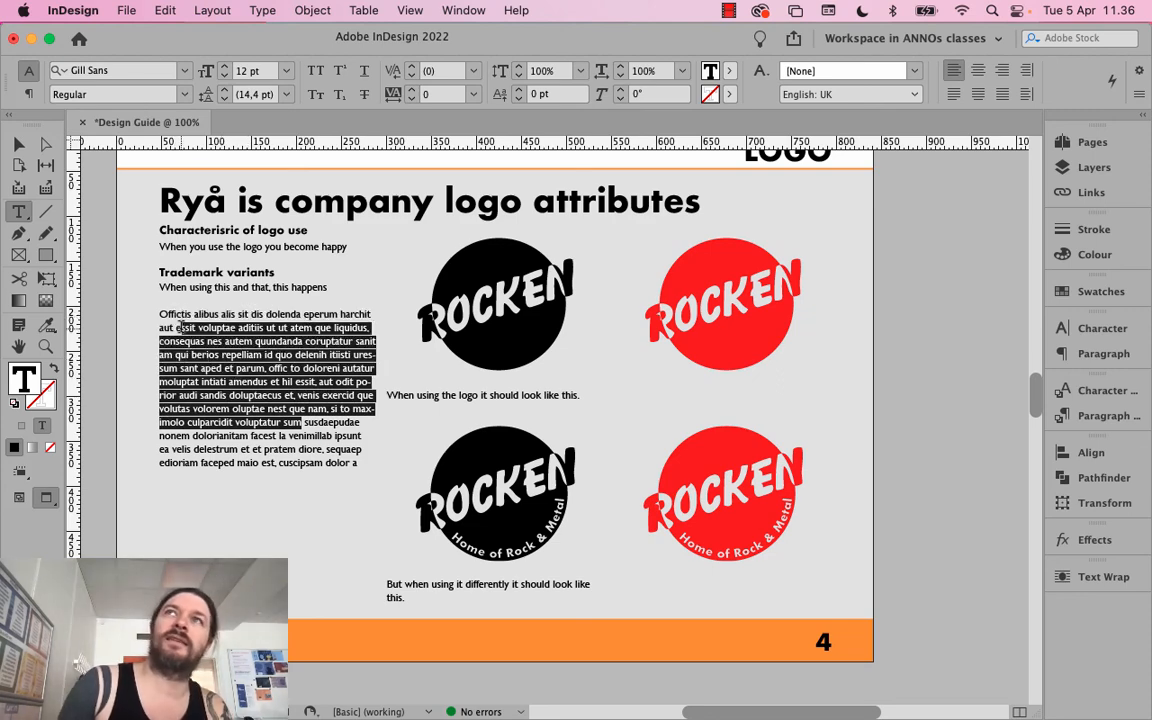
pyautogui.click(346, 246)
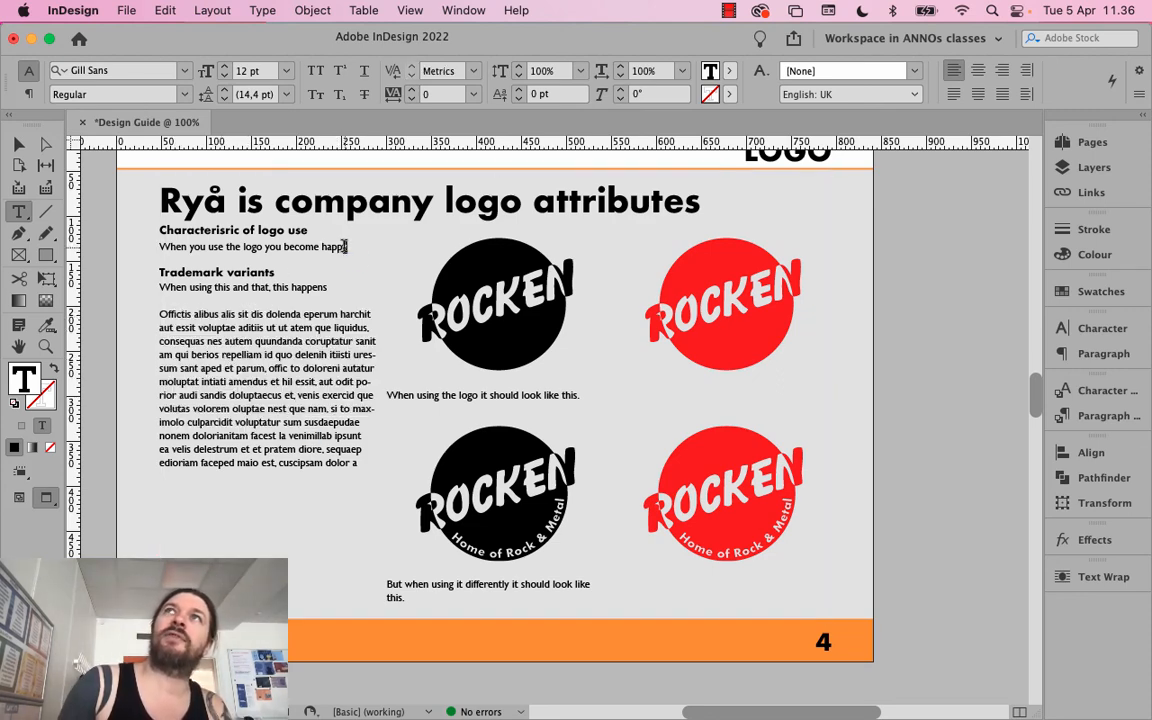
pyautogui.write('ssit voluptae aditiis ut ut atem que liquidus, consequas nes autem quundanda coruptatur sanit am qui berios repelliam id quo delenih itiisti uressum sant aped et parum, offic to doloreni autatur moluptat intiati amendus et hil essit, aut odit porior audi sandis doluptaecus et, venis exercid que volutas volorem oluptae nest que nam, si to maximolo culparcidit voluptatur sum')
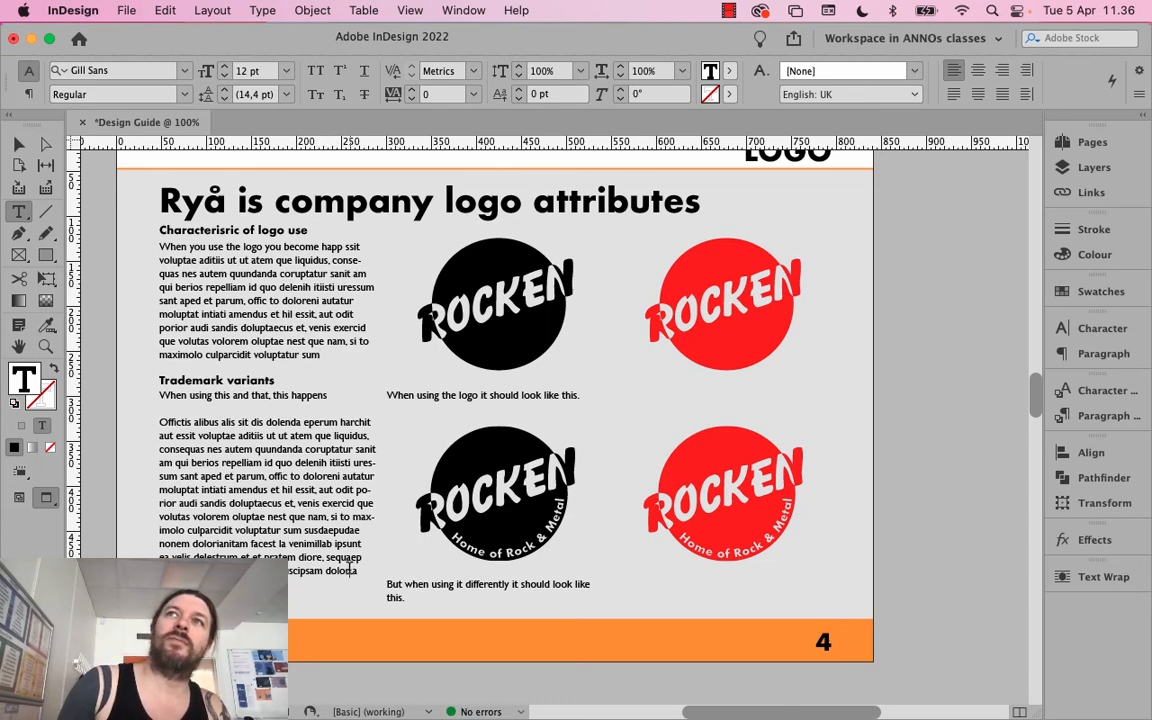
# Lengthen the last placeholder paragraph with a copy of its closing words, and take back the excess that shifts the captions
pyautogui.moveTo(350, 570); pyautogui.dragTo(304, 554)
pyautogui.press('super+c')
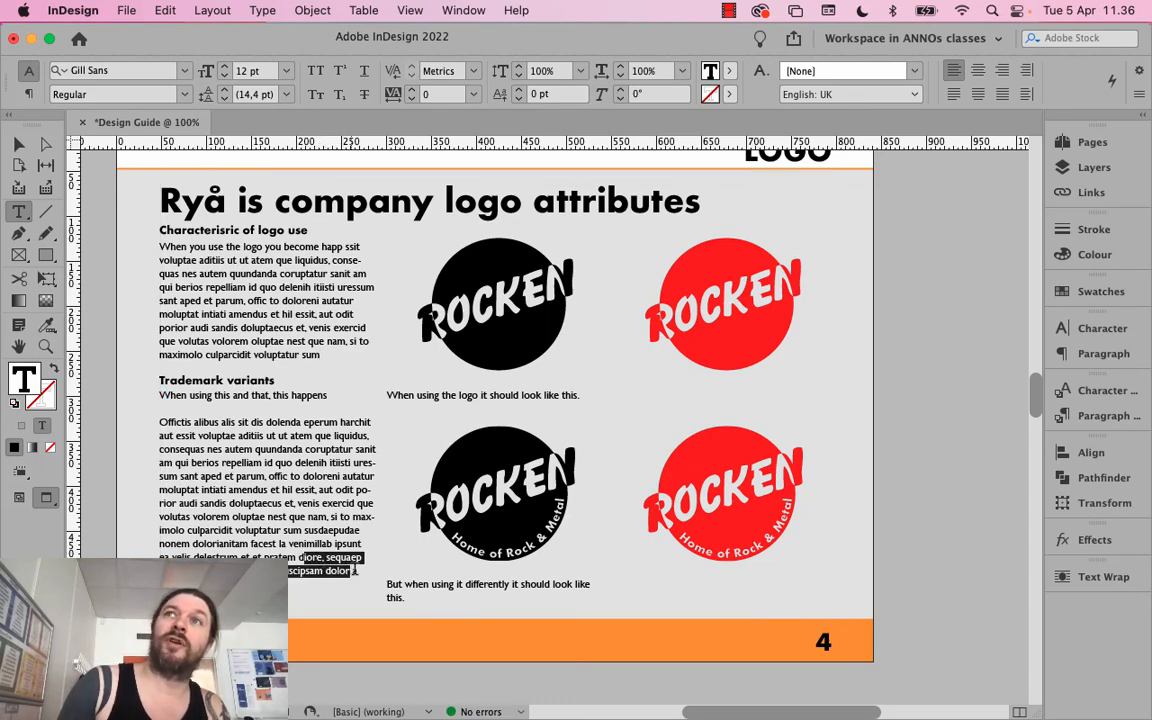
pyautogui.click(360, 573)
pyautogui.press('super+v')
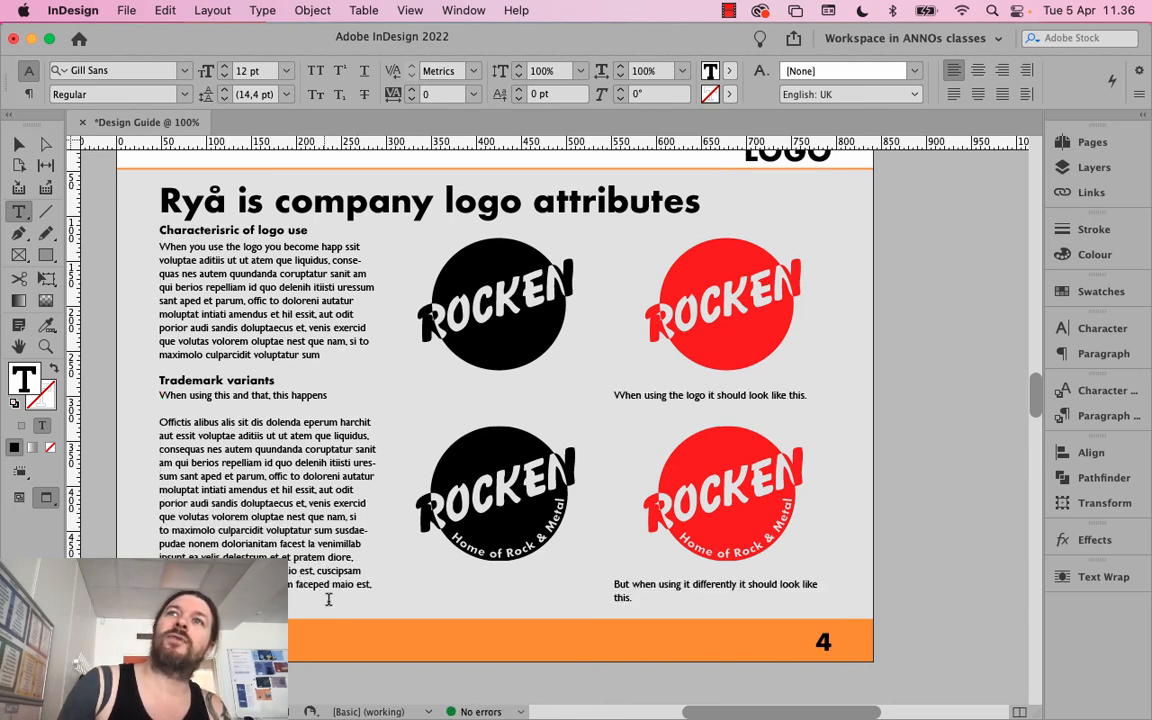
pyautogui.press('super+z')
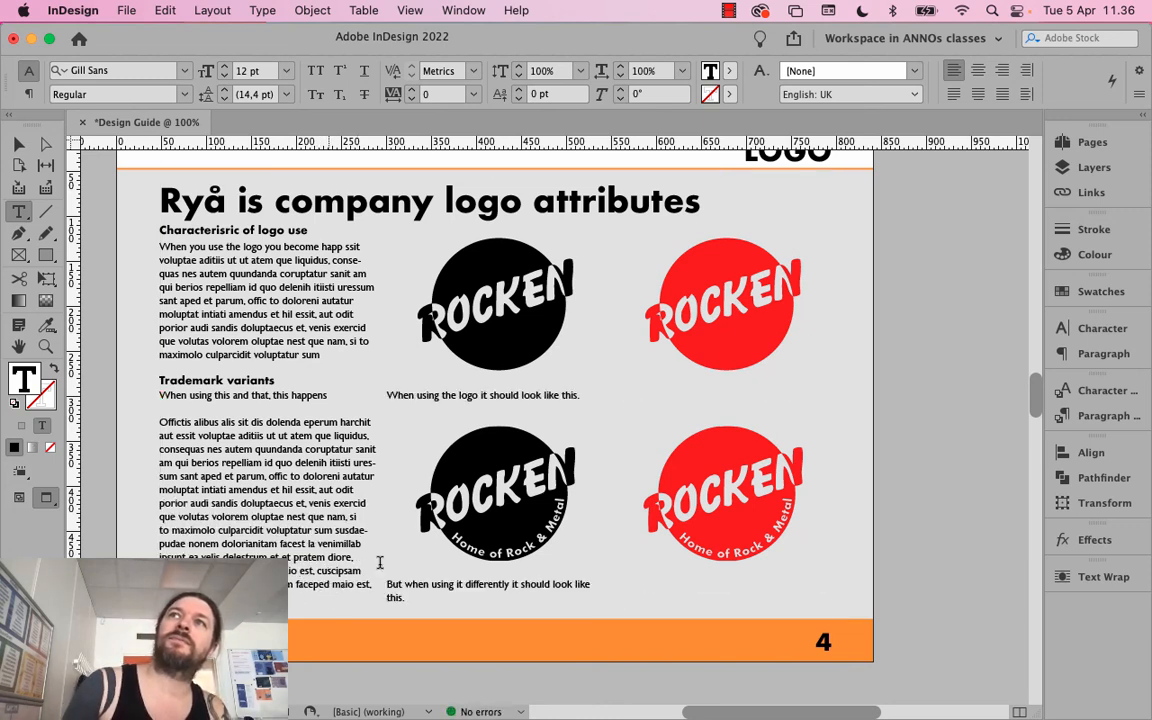
# Copy the caption "When using the logo it should look like this." beneath the other three logos, replacing the differing lower caption and removing extra line breaks
pyautogui.tripleClick(458, 395)
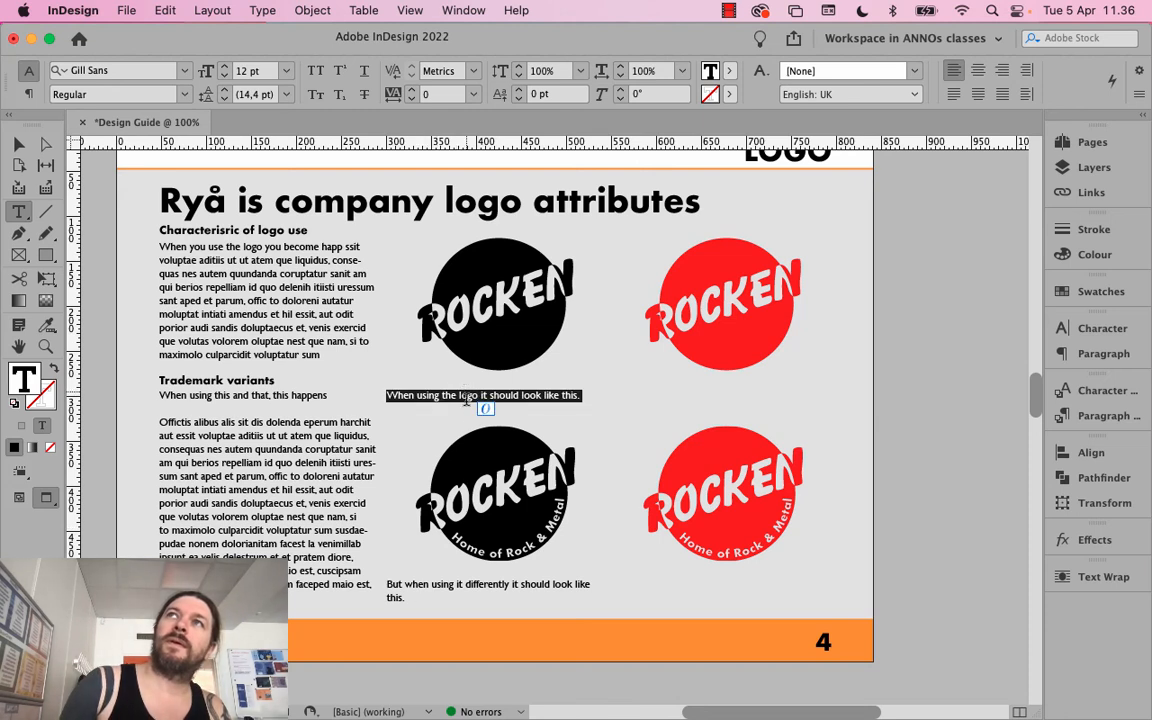
pyautogui.tripleClick(393, 597)
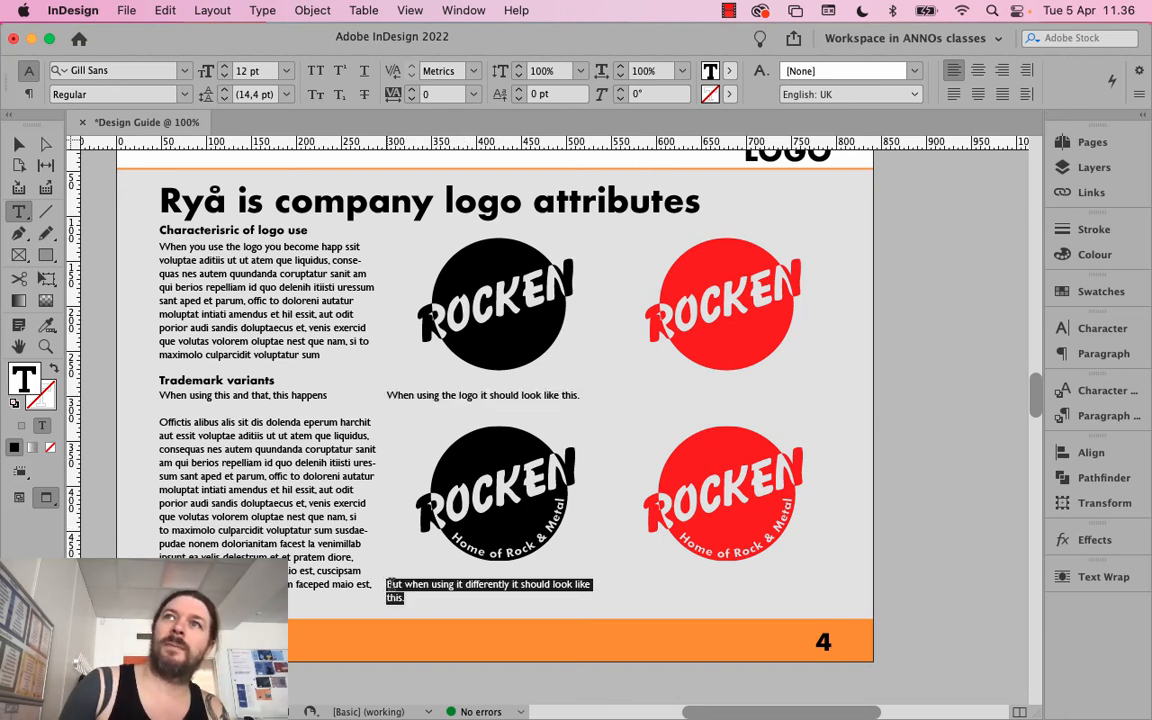
pyautogui.press('super+v')
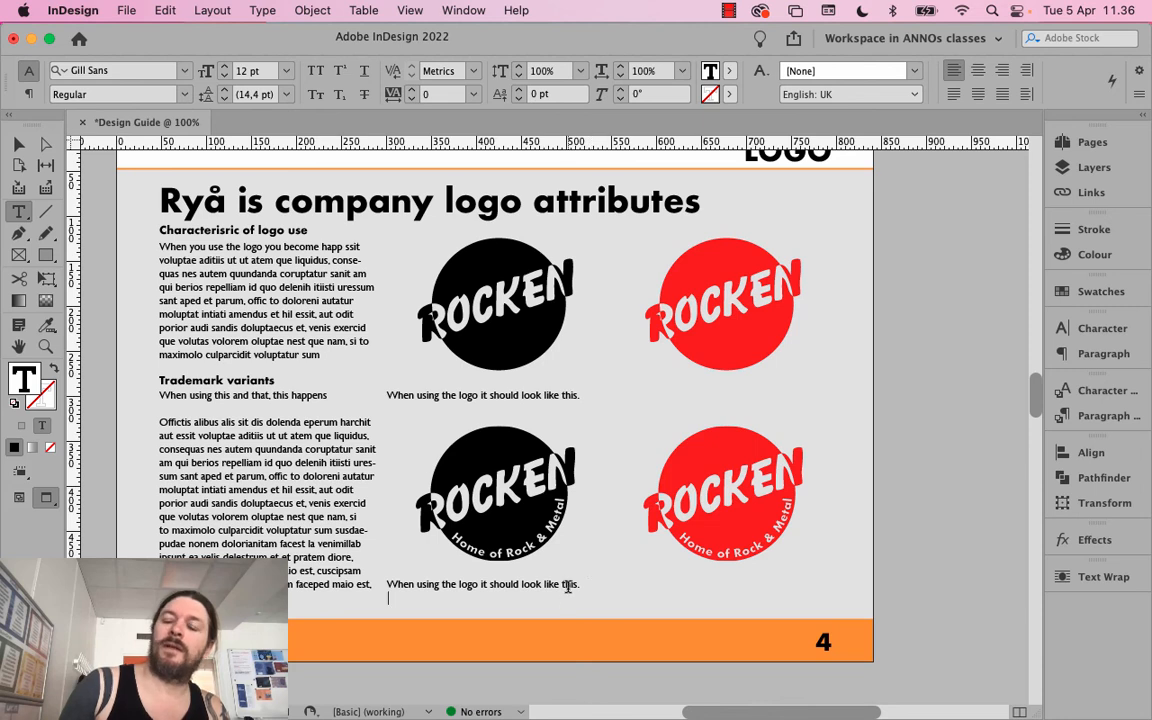
pyautogui.press('Return')
pyautogui.press('super+v')
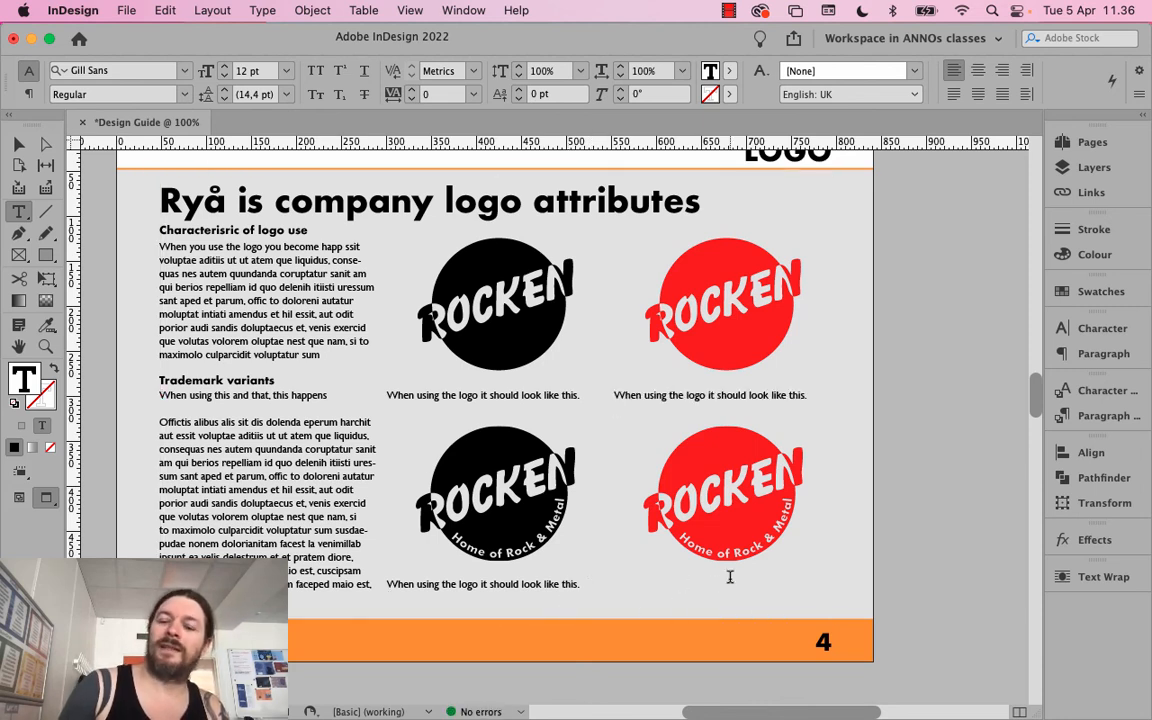
pyautogui.press('Return')
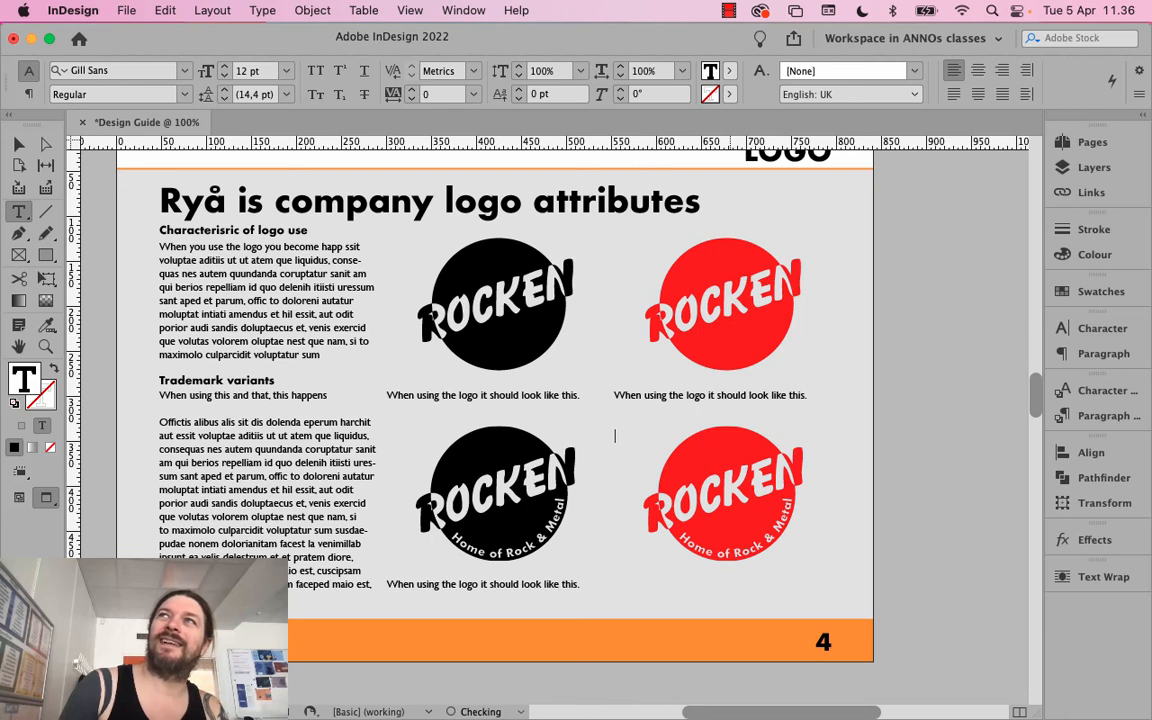
pyautogui.press('super+v')
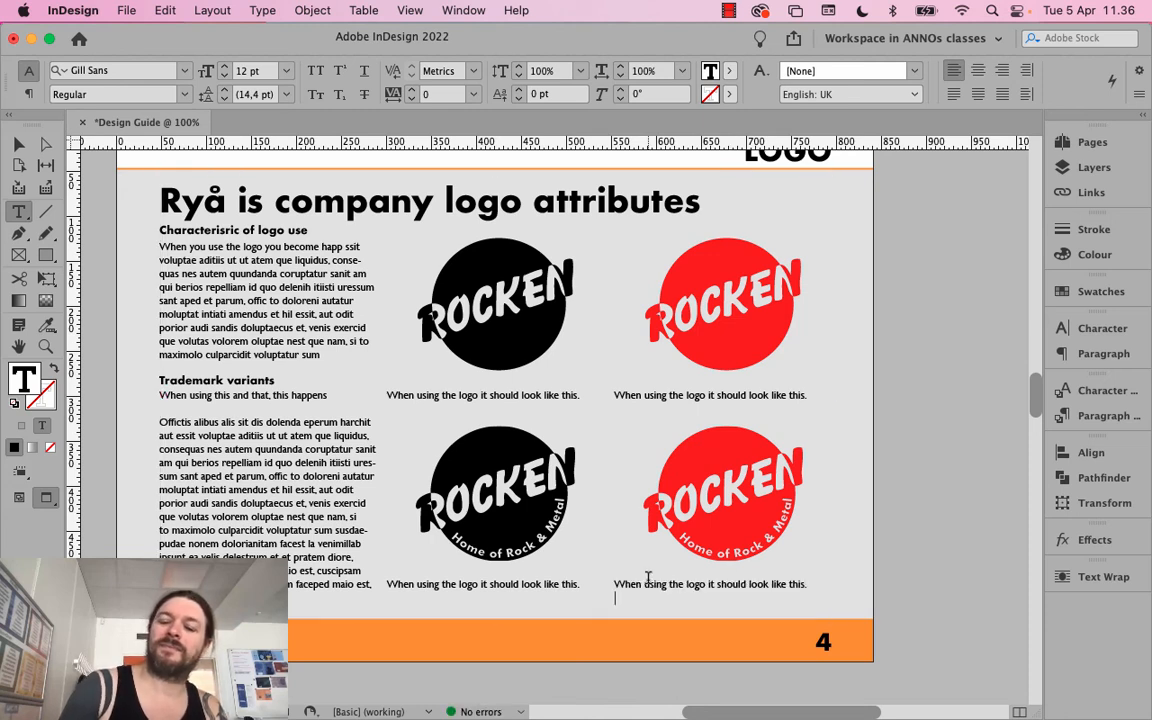
pyautogui.press('BackSpace')
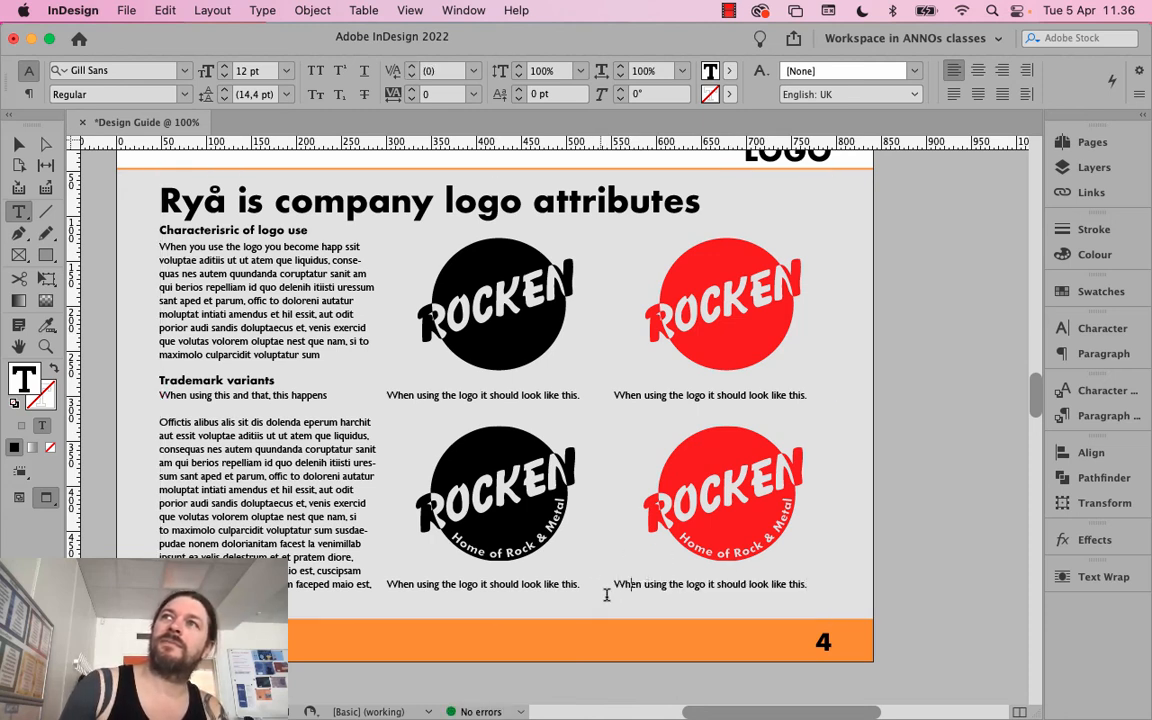
pyautogui.press('Left')
pyautogui.press('BackSpace')
pyautogui.press('Return')
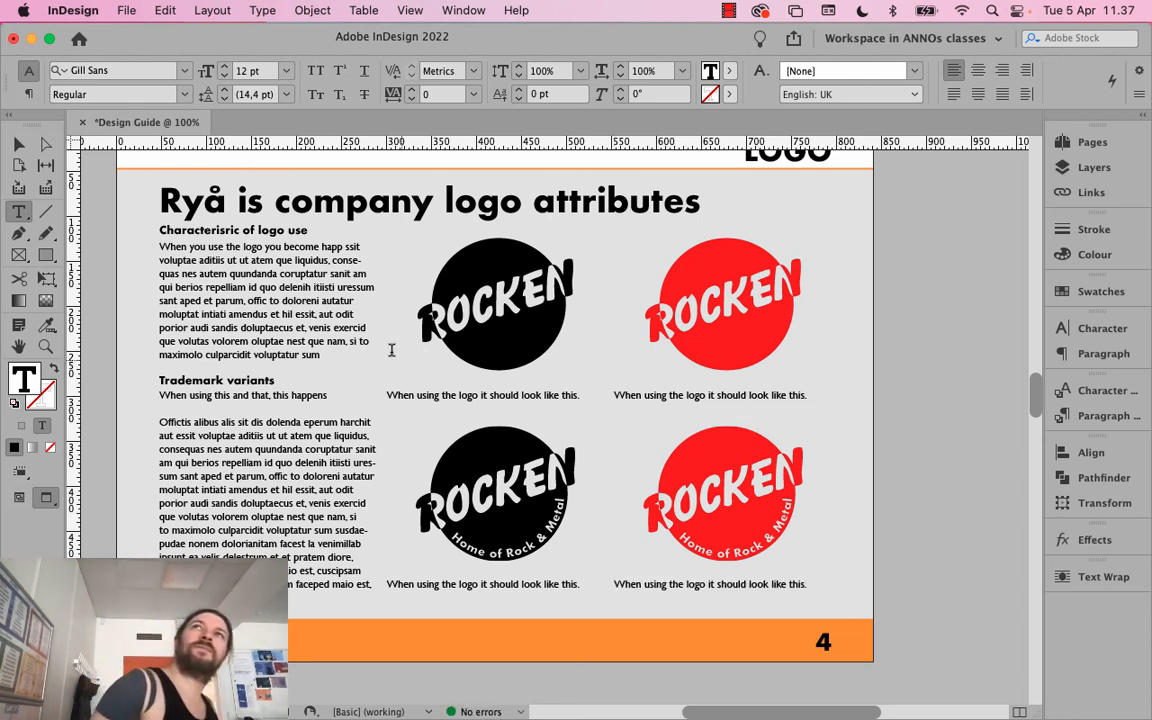
# Leave text editing, deselect the text frame and remove the Stroke panel from the workspace
pyautogui.click(18, 144)
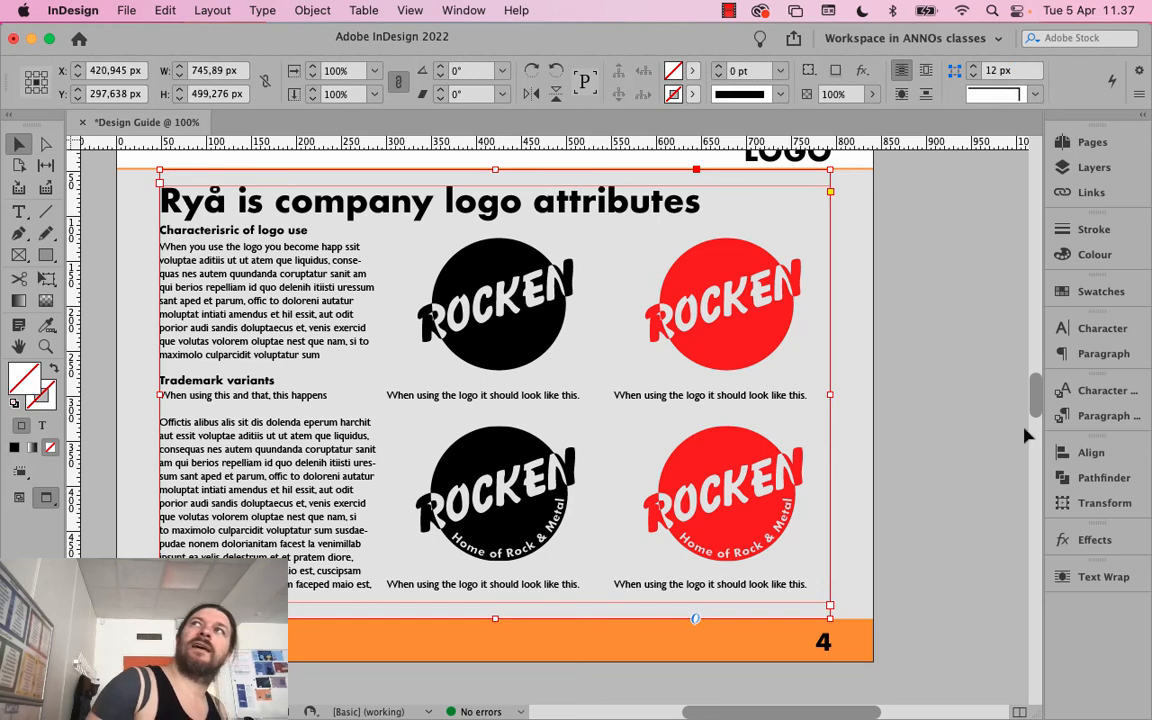
pyautogui.click(940, 434)
pyautogui.scroll(2, 942, 388)
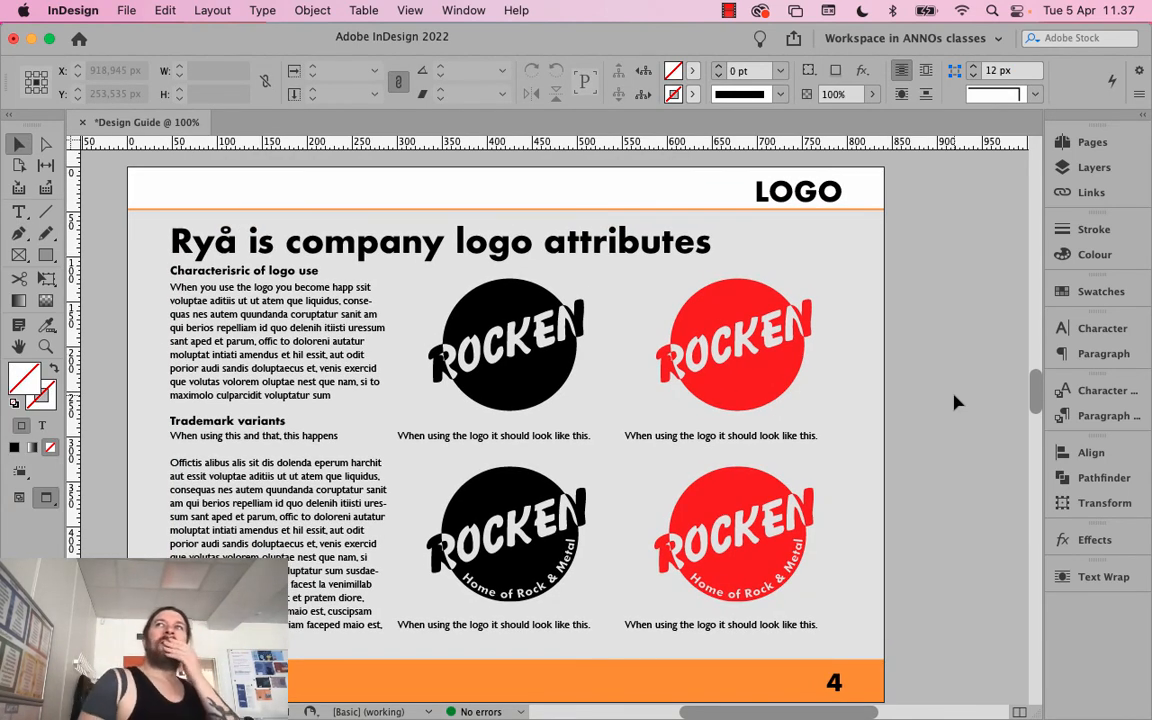
pyautogui.rightClick(1088, 229)
pyautogui.click(1040, 228)
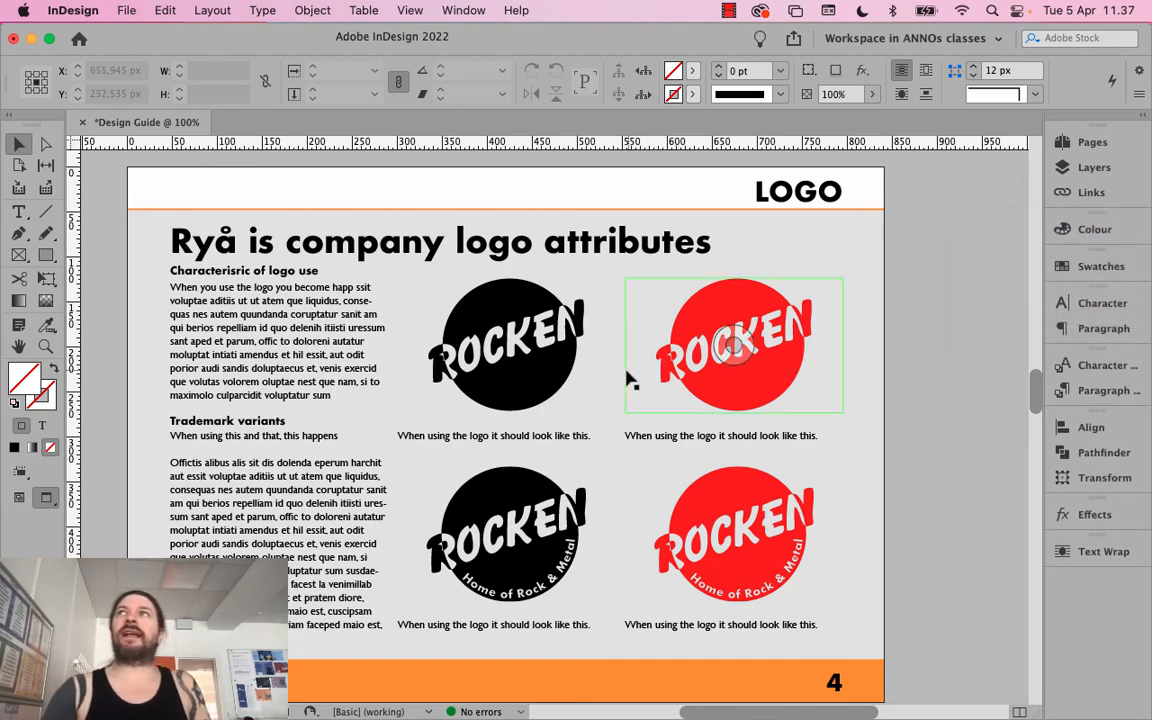
# Delete both grey image frames in the second column of the TONE-OF-VOICE page
pyautogui.click(605, 350)
pyautogui.click(715, 335)
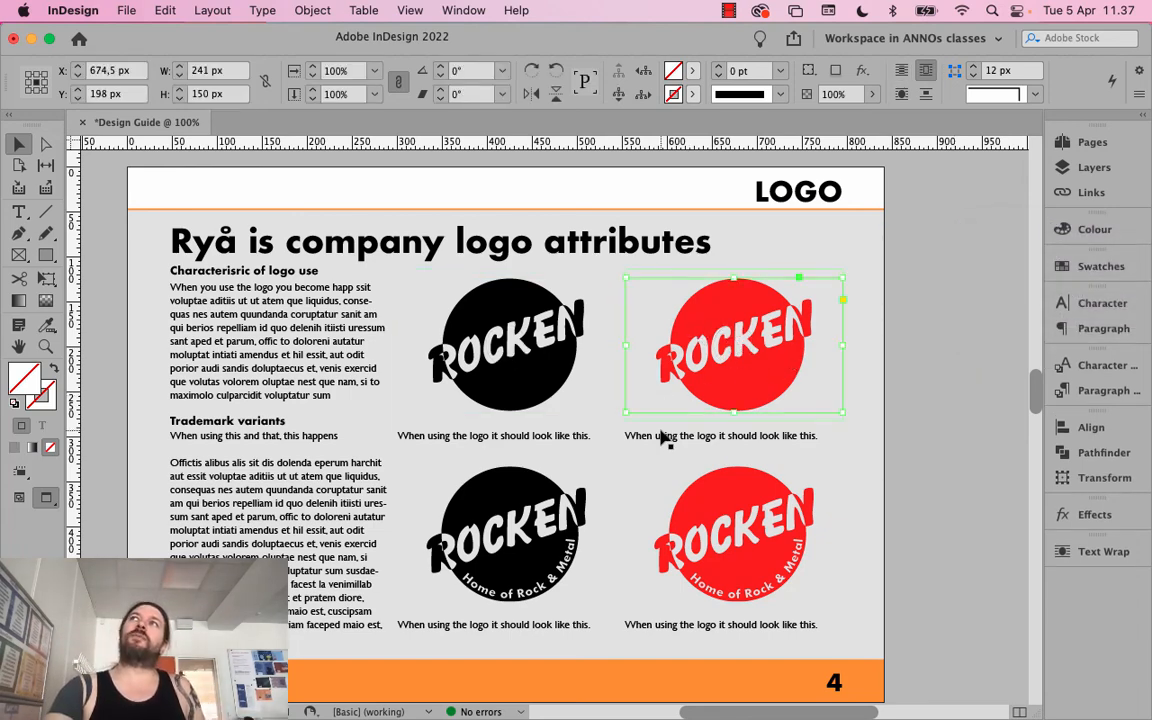
pyautogui.scroll(10, 663, 440)
pyautogui.scroll(-1, 660, 452)
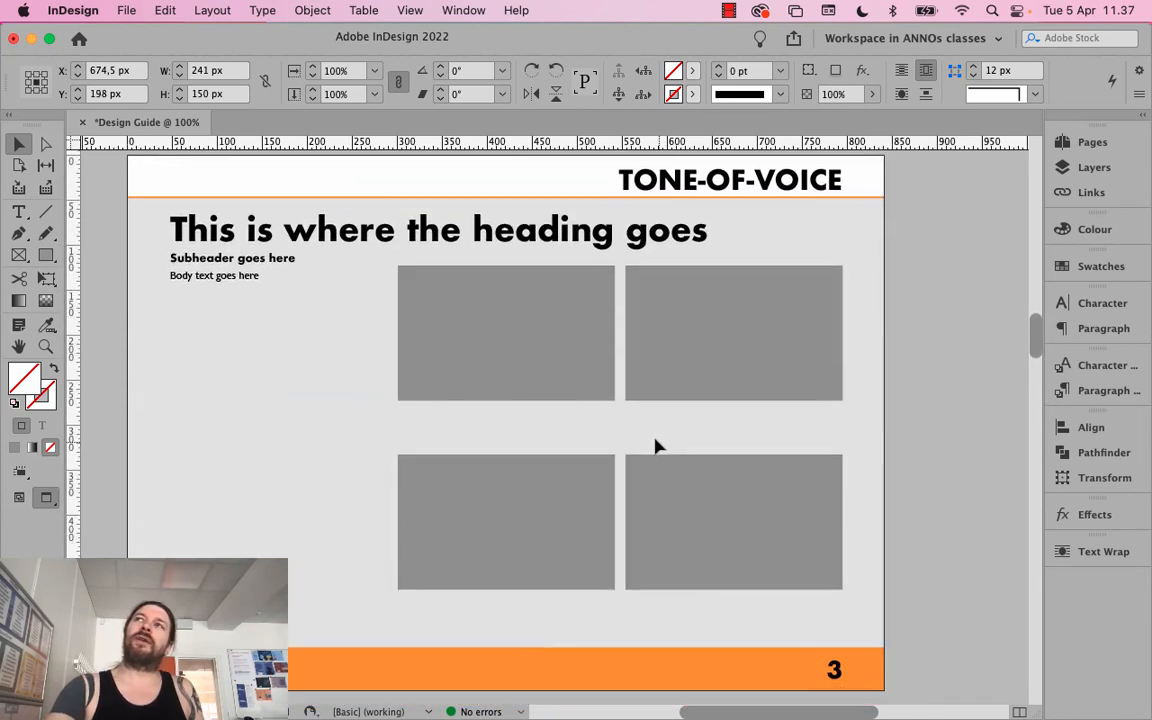
pyautogui.click(656, 445)
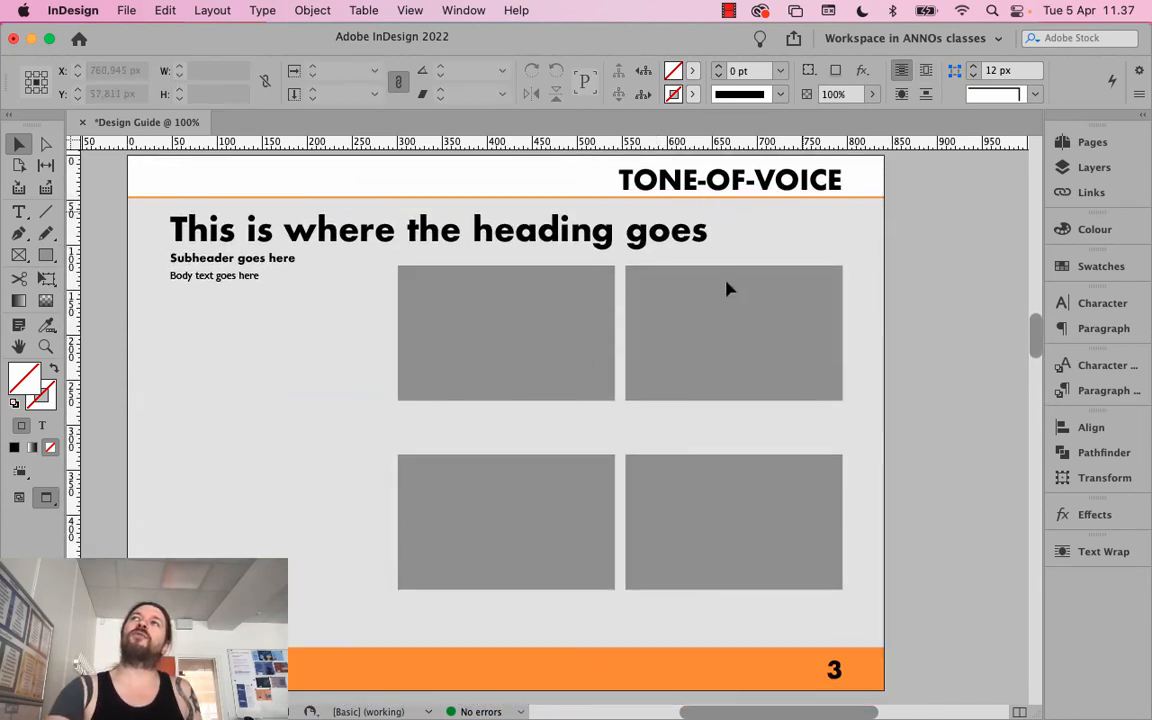
pyautogui.click(570, 369)
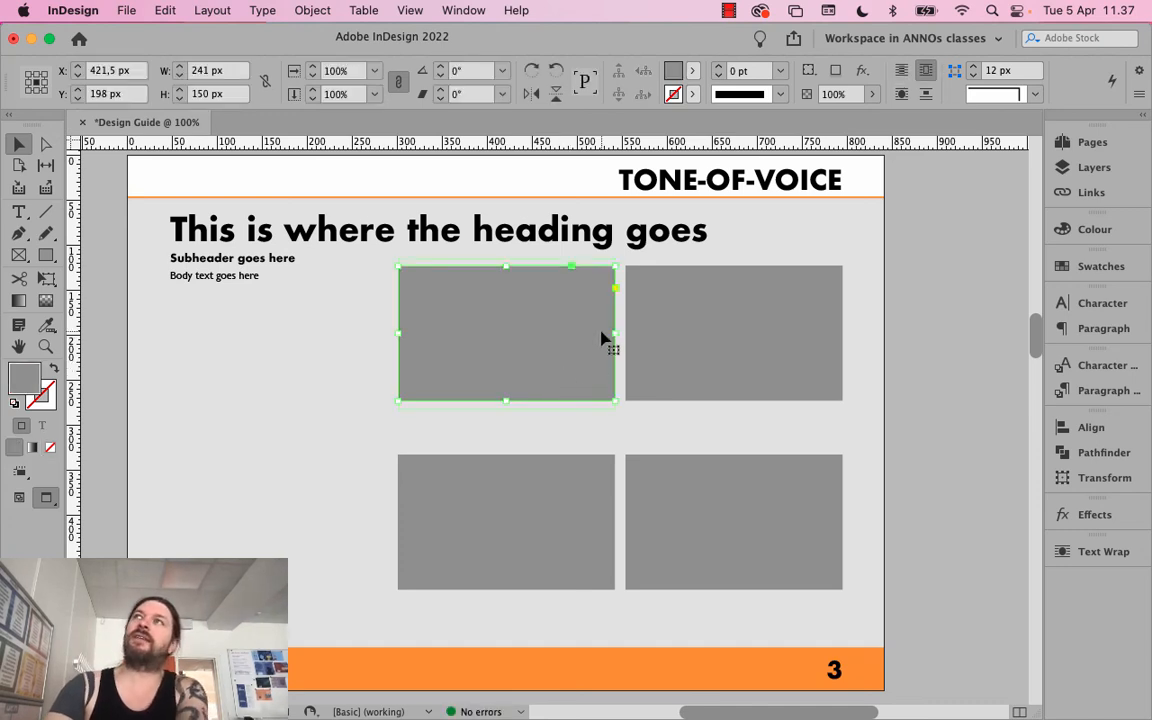
pyautogui.press('BackSpace')
pyautogui.click(557, 510)
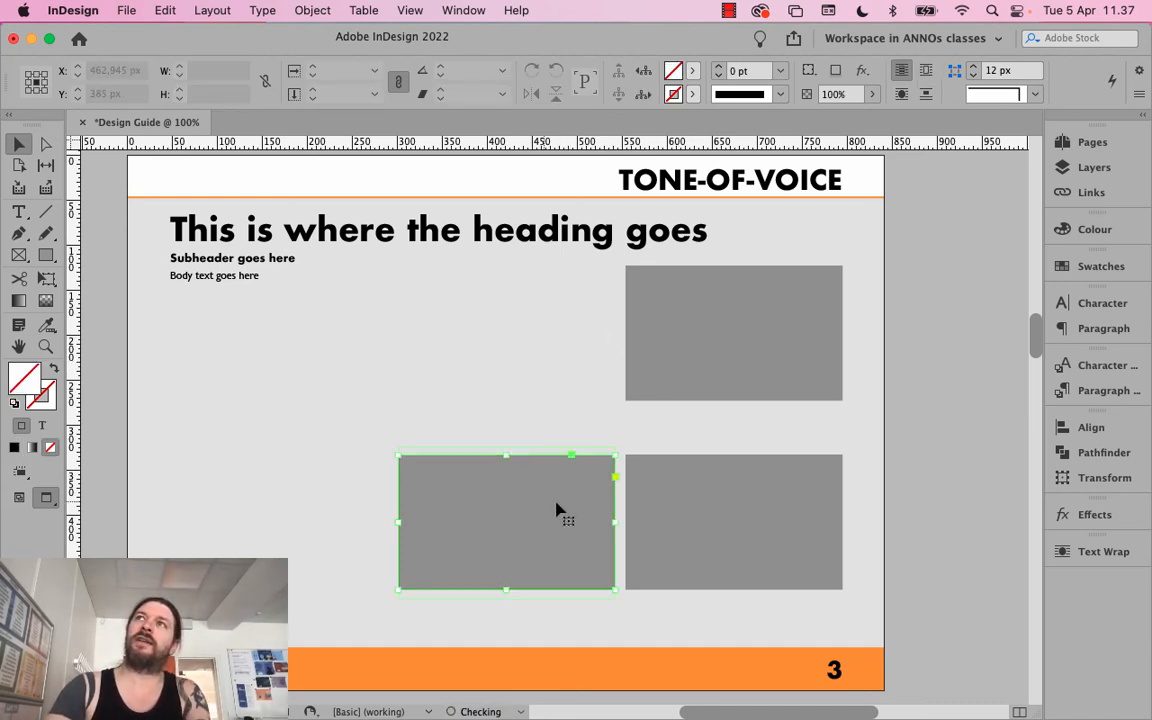
pyautogui.press('BackSpace')
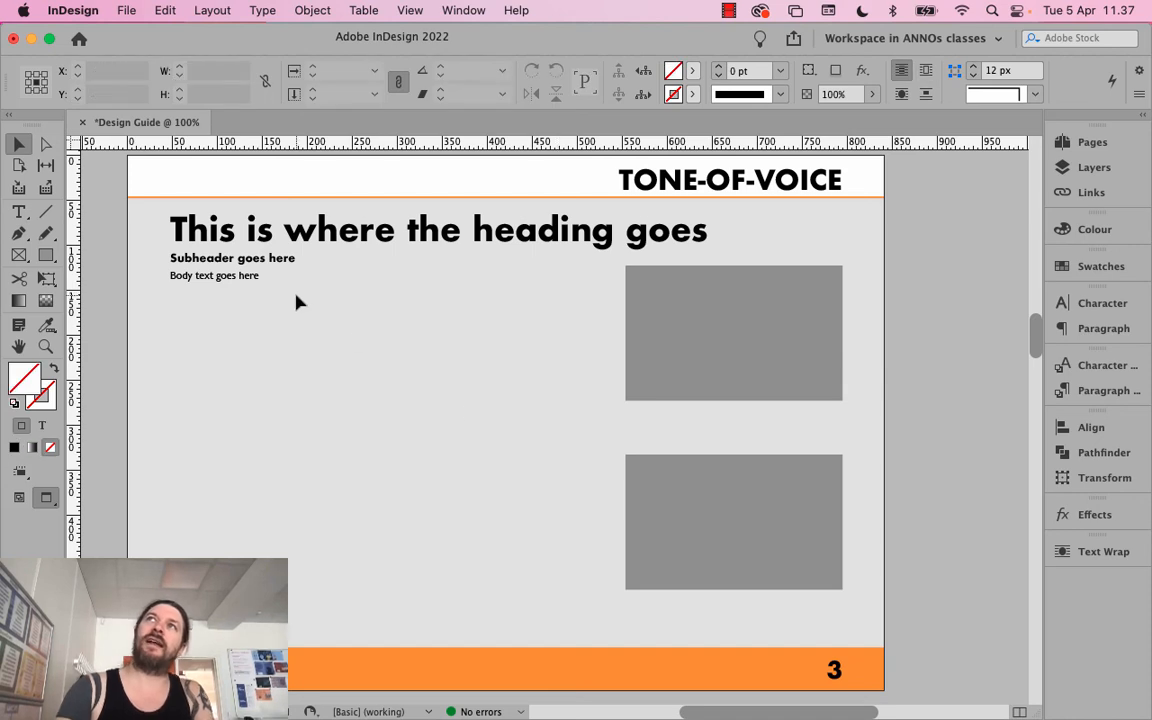
# Fill the TONE-OF-VOICE text frame with placeholder text after "Body text goes here"
pyautogui.doubleClick(255, 279)
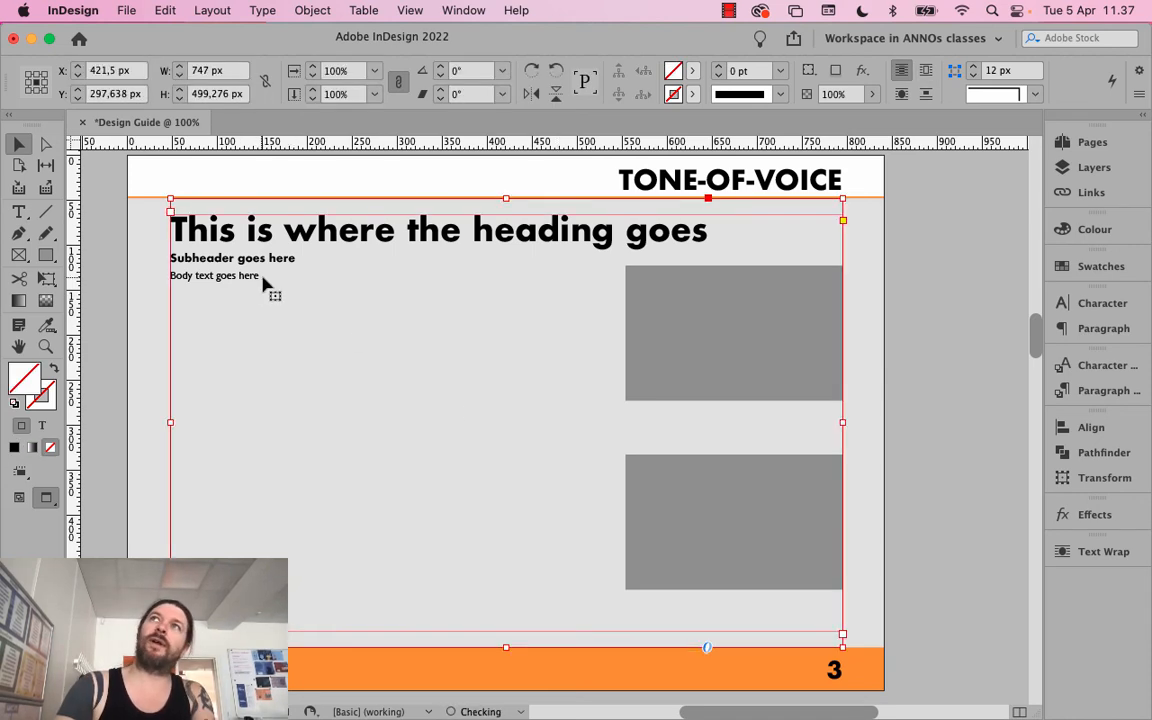
pyautogui.rightClick(262, 278)
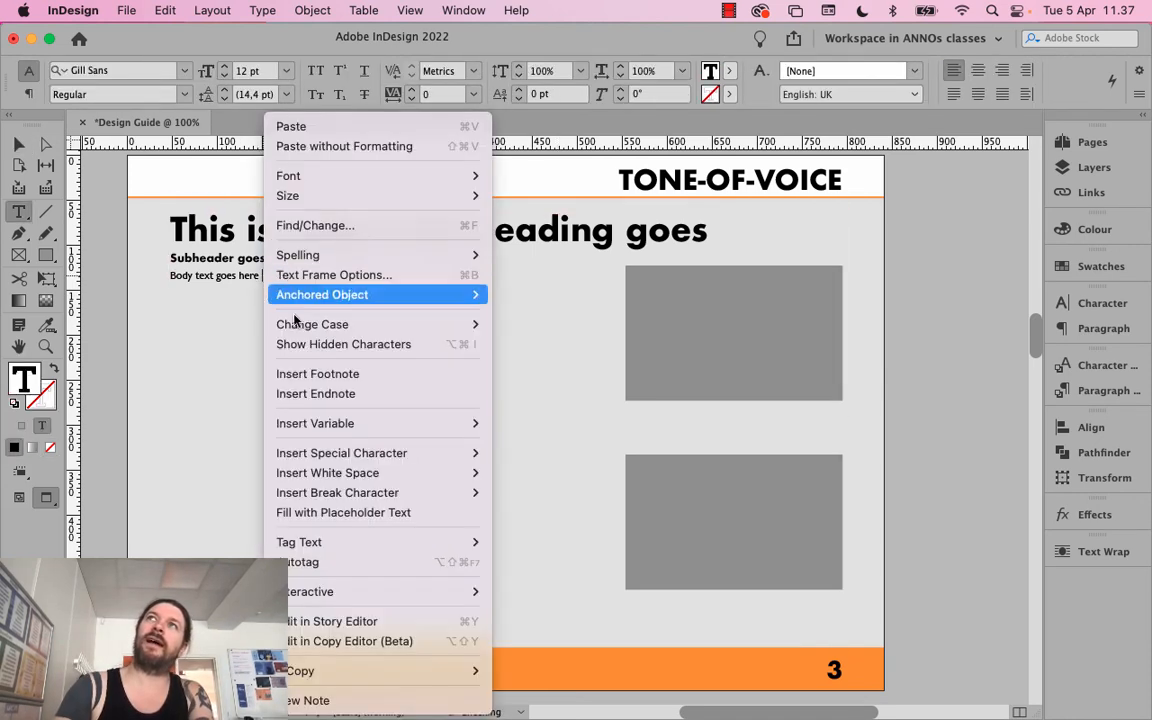
pyautogui.click(341, 512)
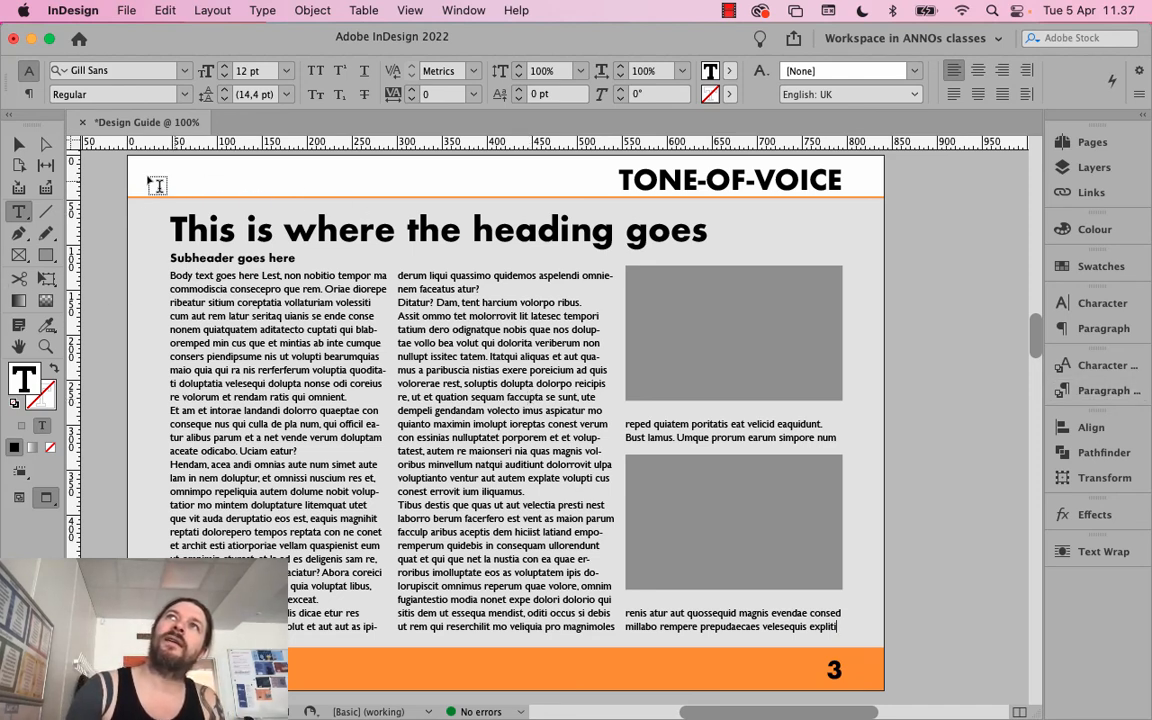
pyautogui.click(19, 144)
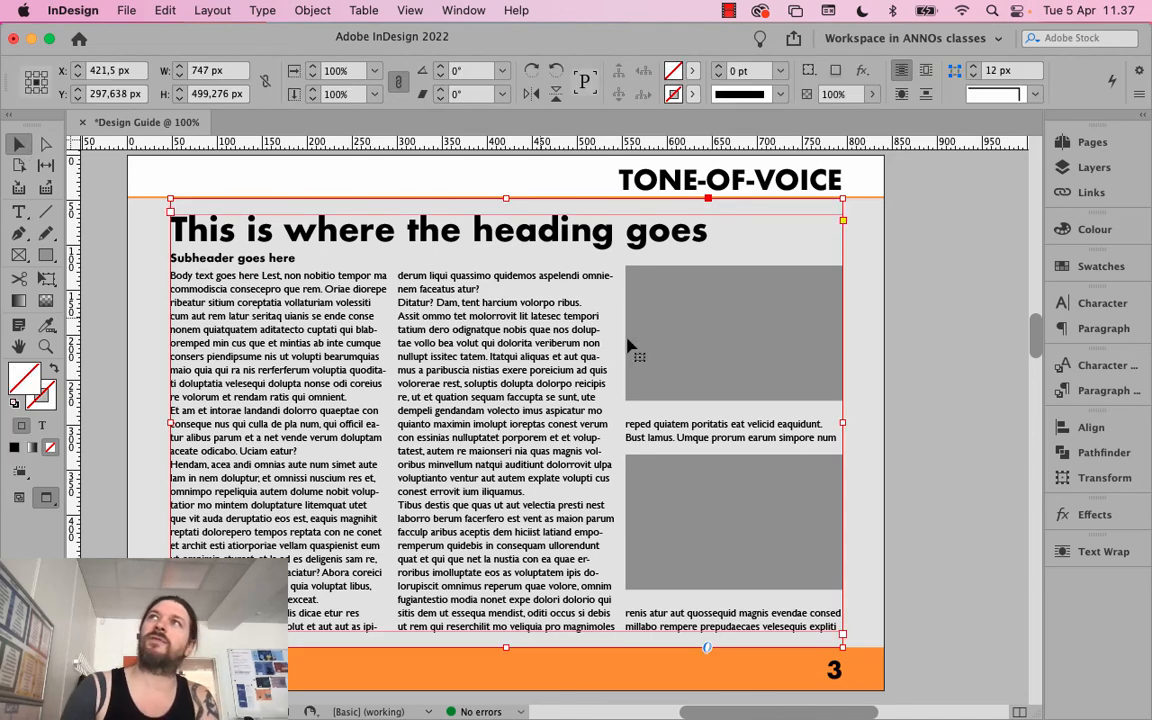
# Delete the lower grey image frame in the third column of the TONE-OF-VOICE page, keeping the text frame
pyautogui.click(890, 350)
pyautogui.click(808, 511)
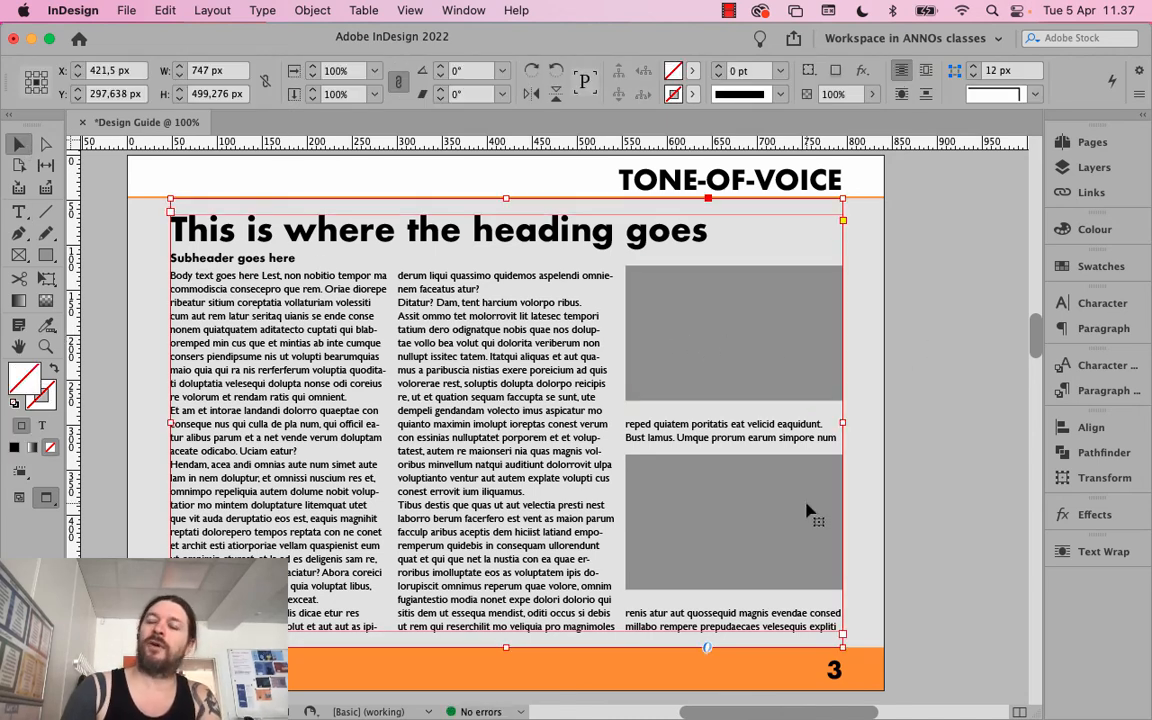
pyautogui.keyDown('shift'); pyautogui.click(795, 525); pyautogui.keyUp('shift')
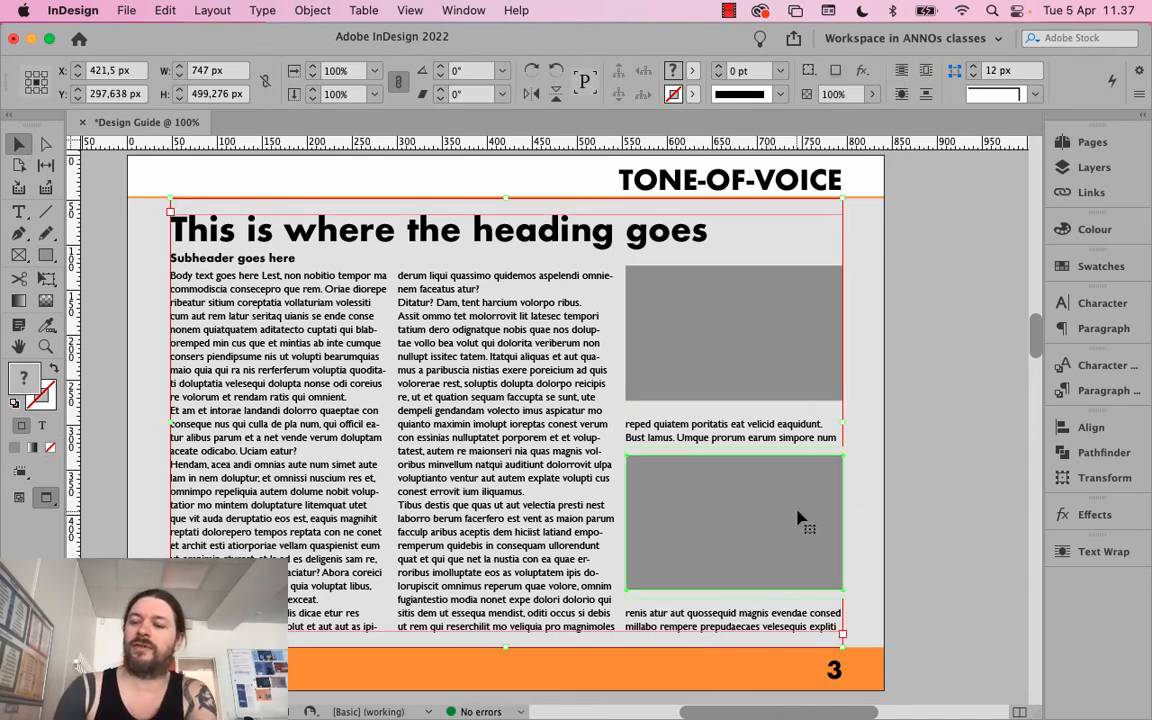
pyautogui.press('BackSpace')
pyautogui.press('super+z')
pyautogui.click(943, 461)
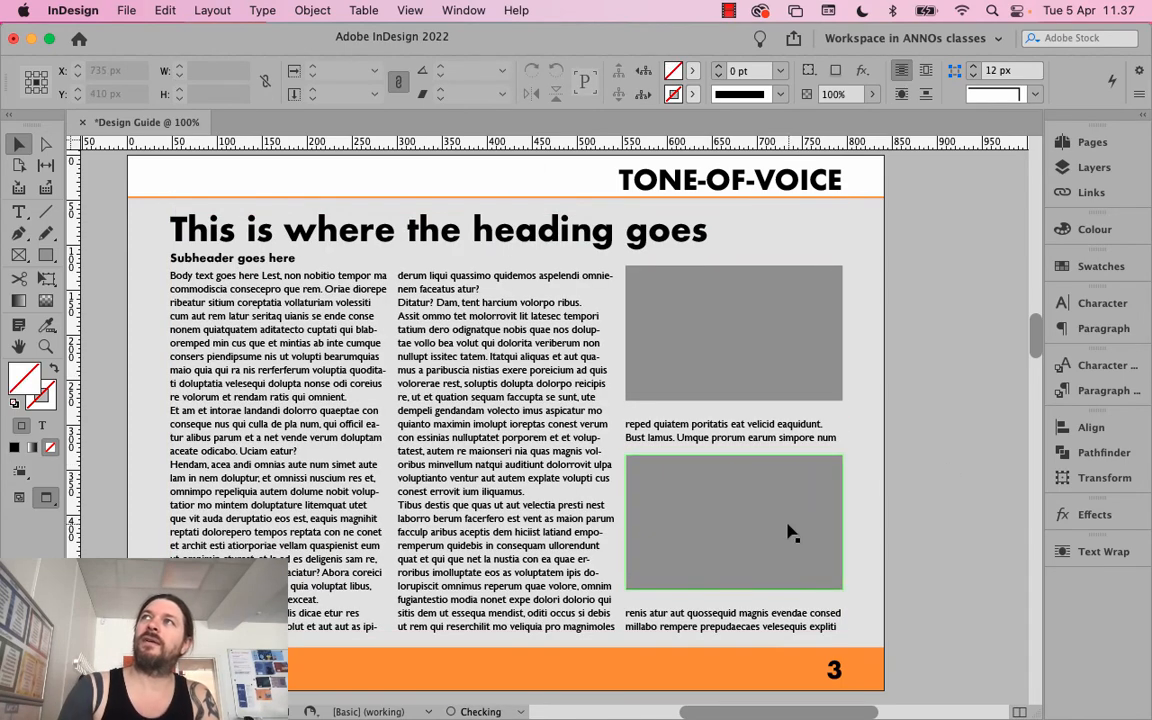
pyautogui.click(788, 524)
pyautogui.press('BackSpace')
# Enlarge the remaining grey image frame across the second and third columns to 500 px wide and 360 px high, and deselect it
pyautogui.click(771, 383)
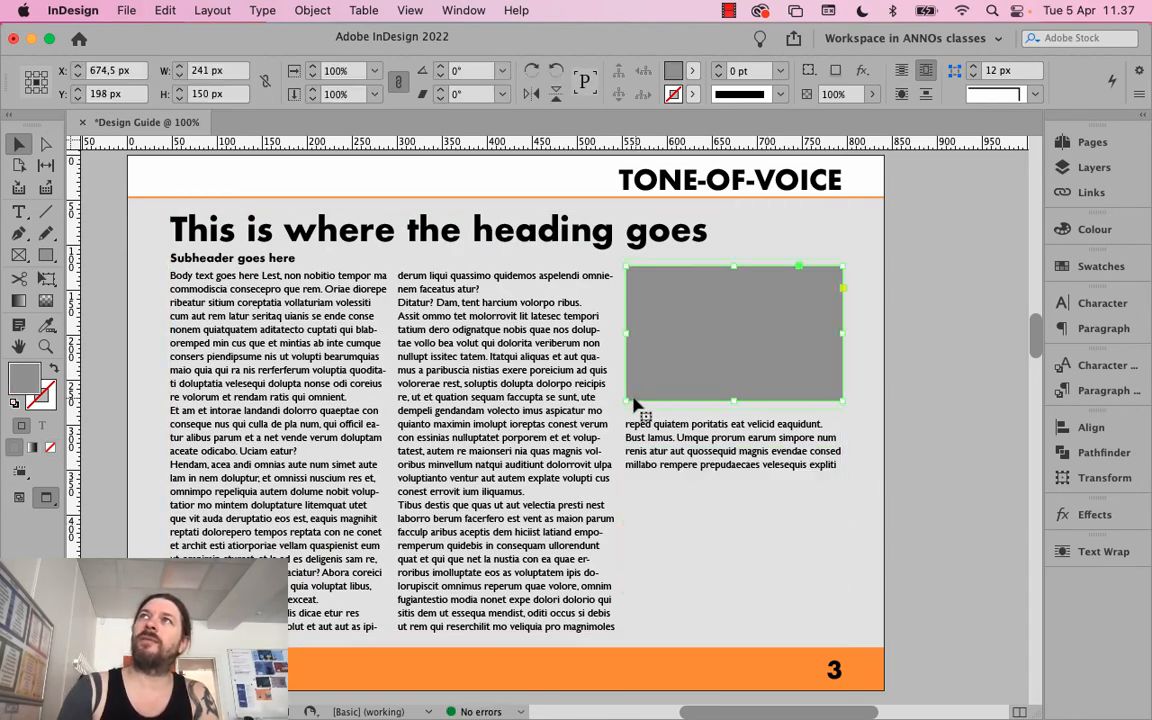
pyautogui.moveTo(625, 400); pyautogui.dragTo(390, 597)
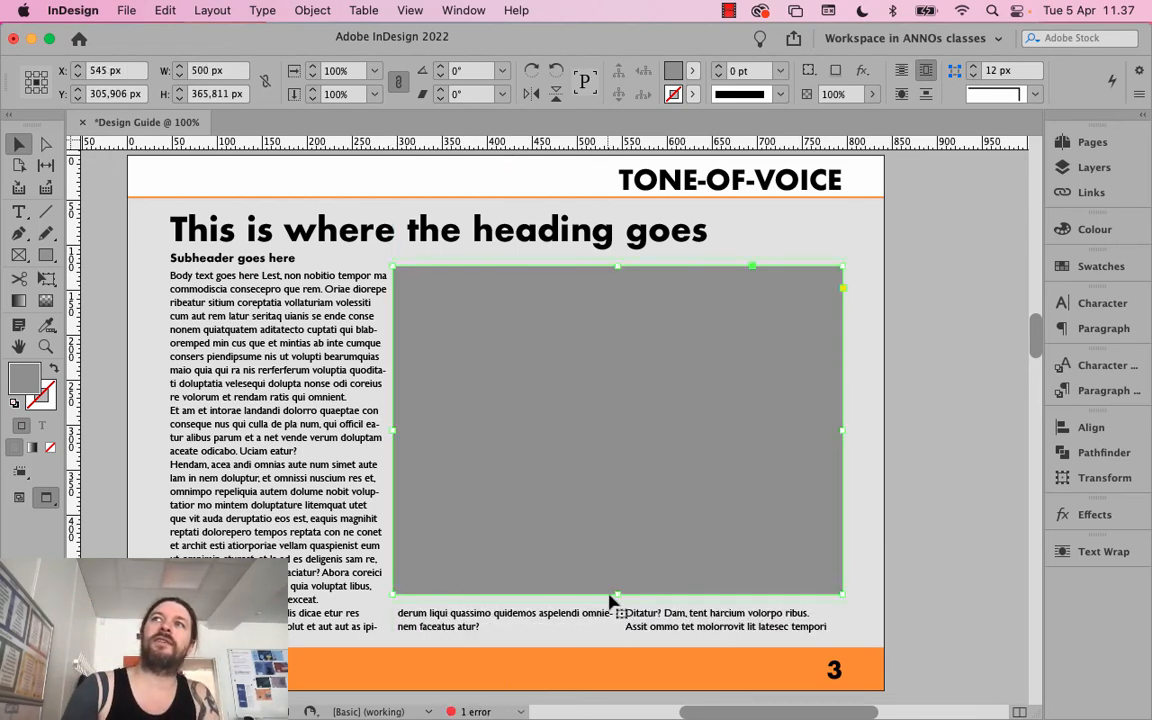
pyautogui.moveTo(620, 598); pyautogui.dragTo(618, 589)
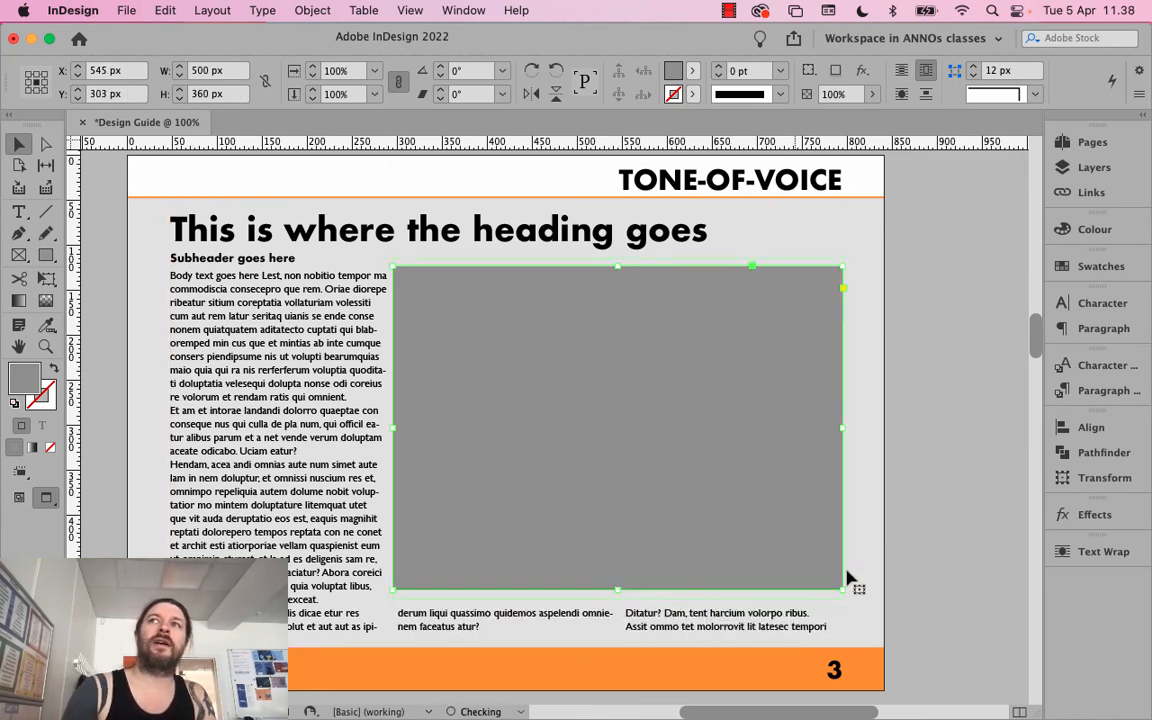
pyautogui.click(937, 548)
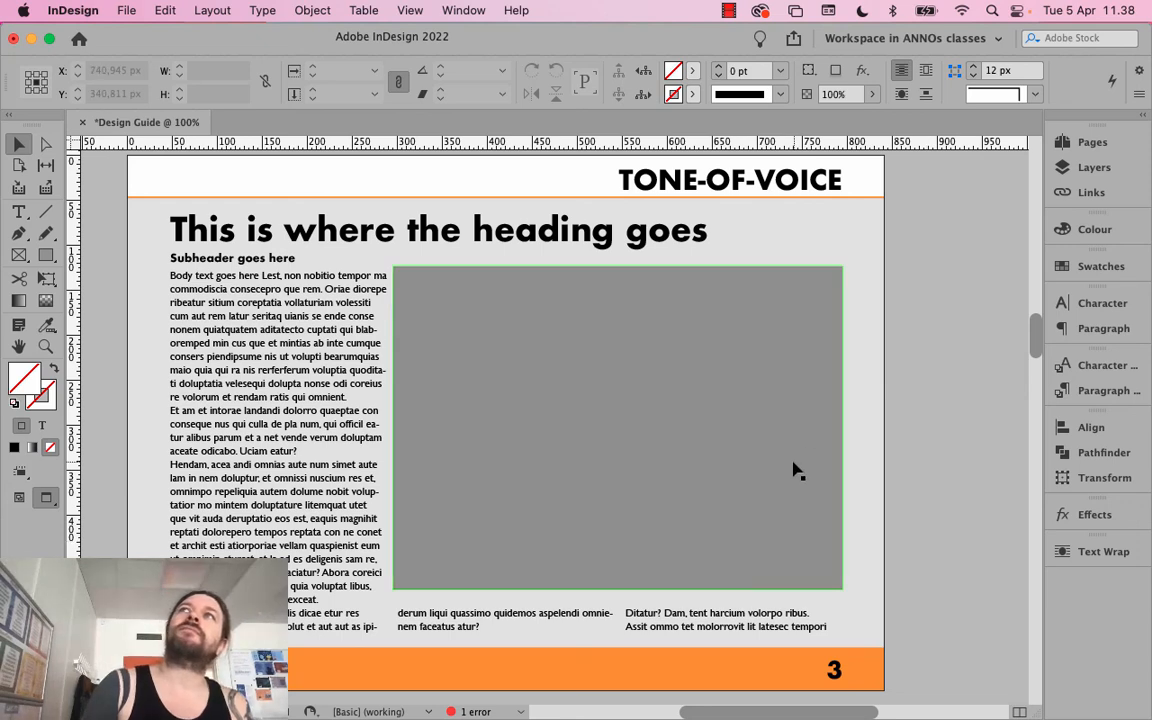
# Select and copy the large grey image frame on the TONE-OF-VOICE page
pyautogui.click(745, 476)
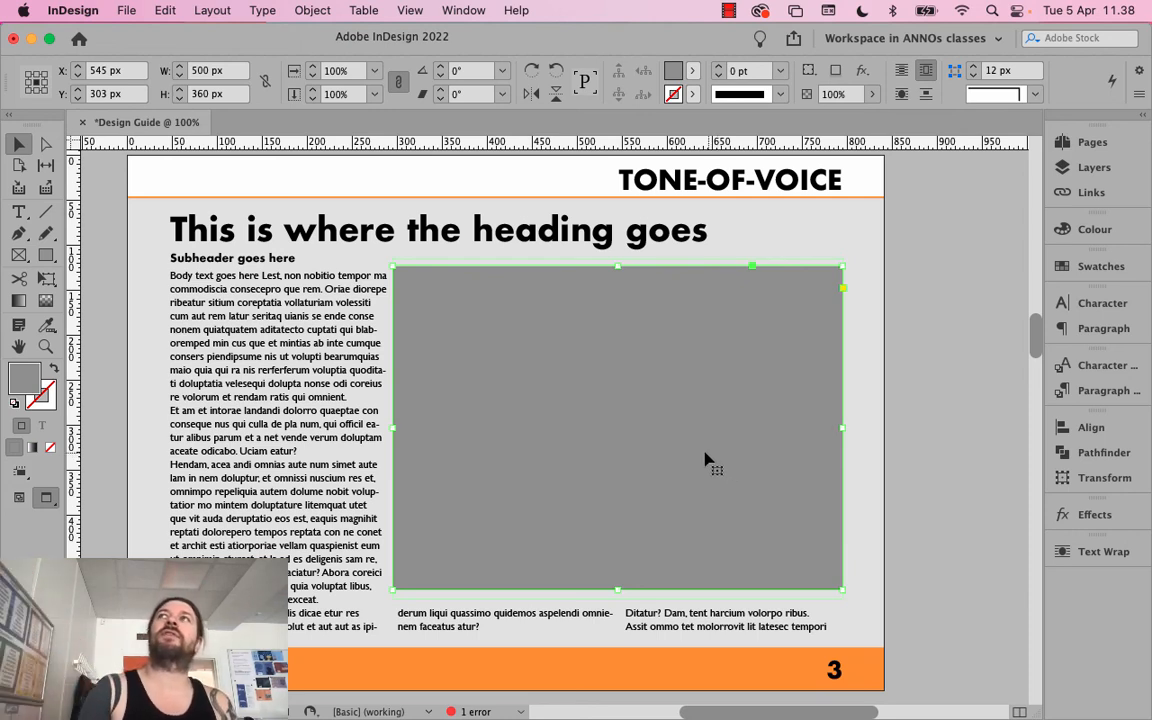
pyautogui.click(975, 421)
pyautogui.click(698, 388)
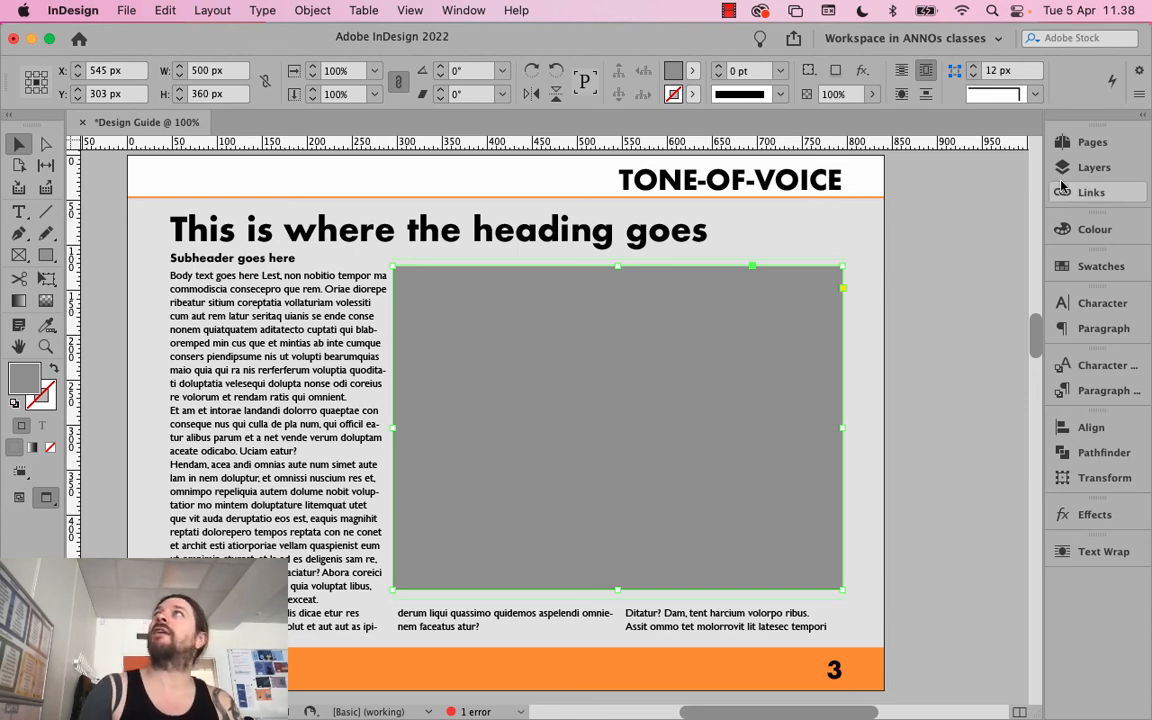
# Create a new parent page with prefix CV, named Content Visuals and based on the C-Content Text parent
pyautogui.click(1090, 142)
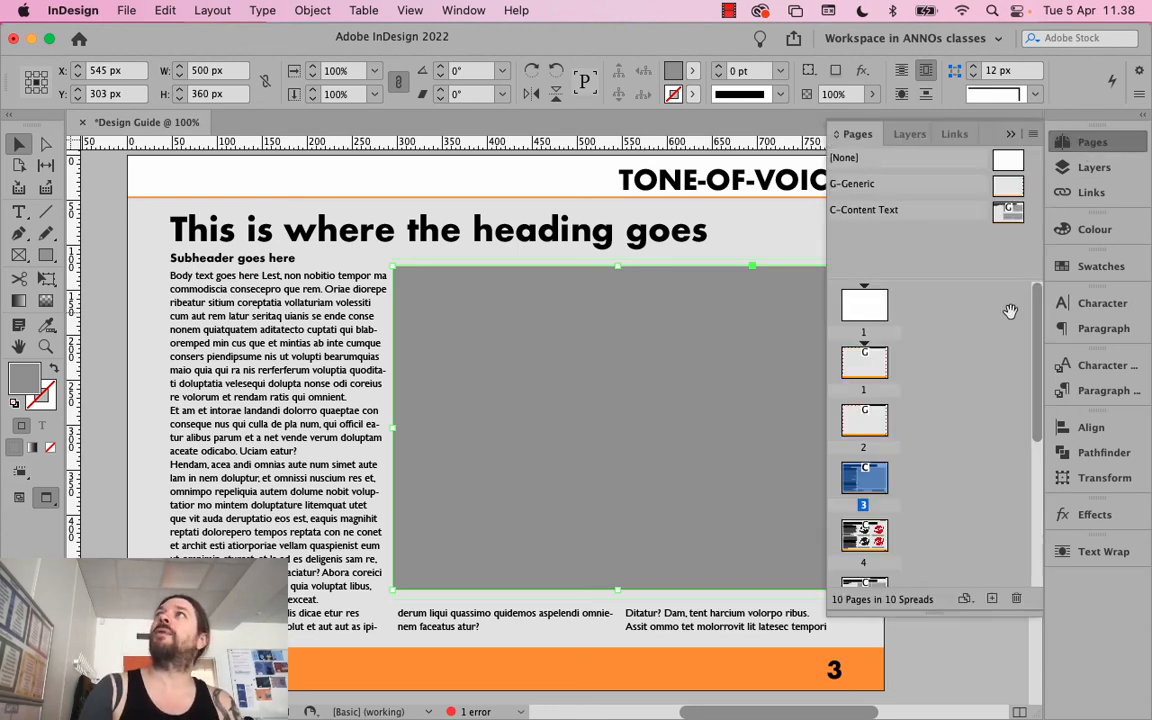
pyautogui.click(872, 212)
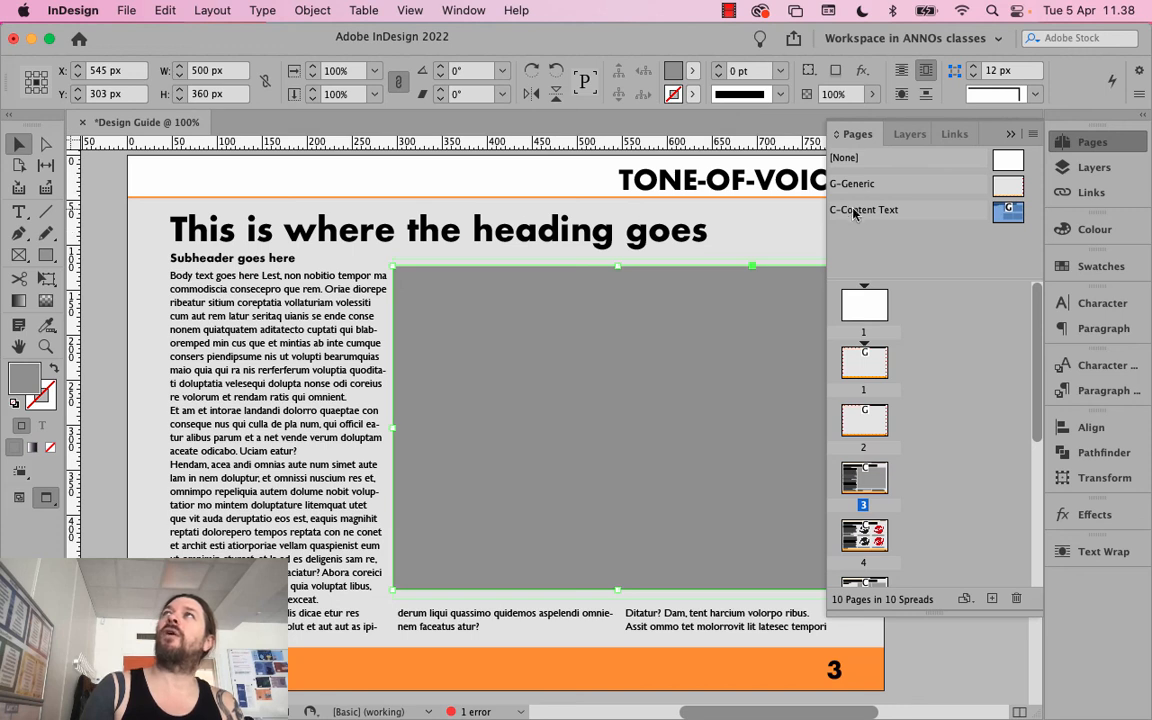
pyautogui.rightClick(853, 213)
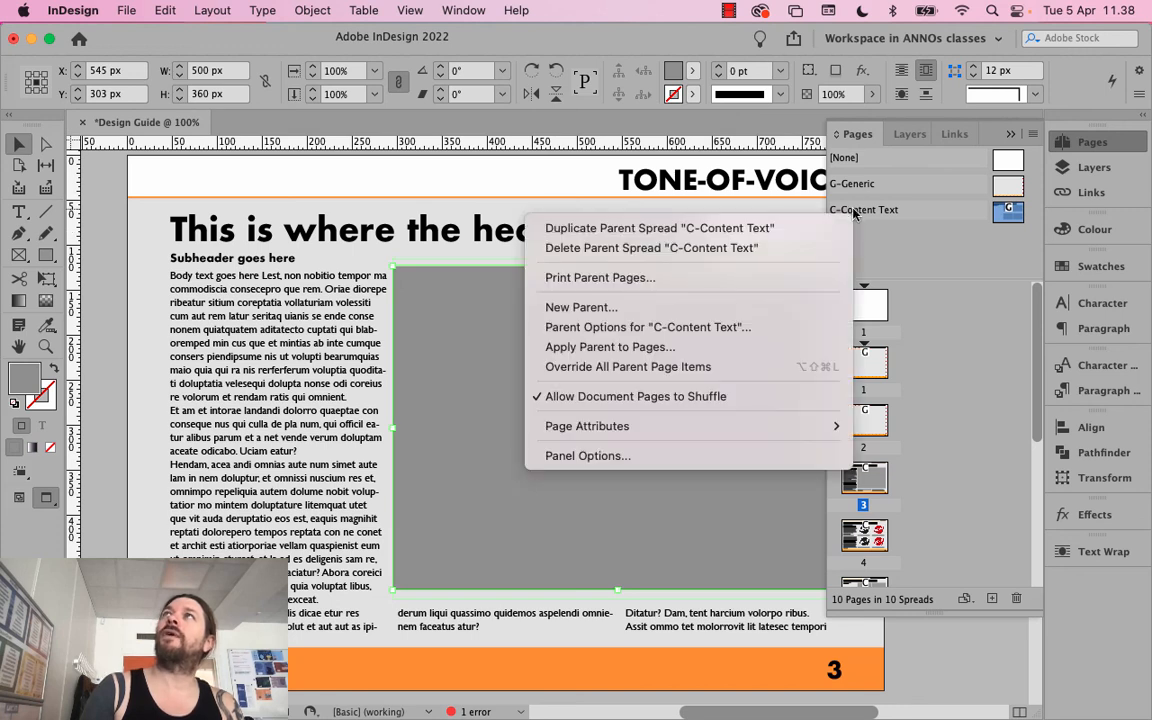
pyautogui.click(690, 308)
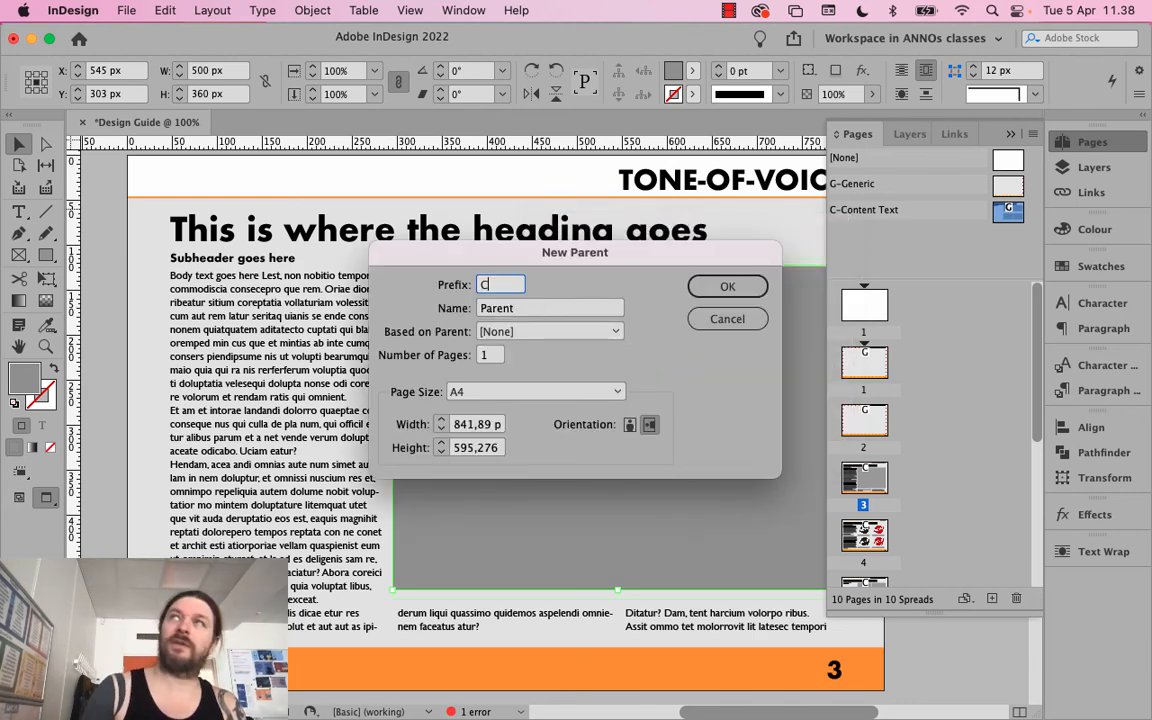
pyautogui.write('C')
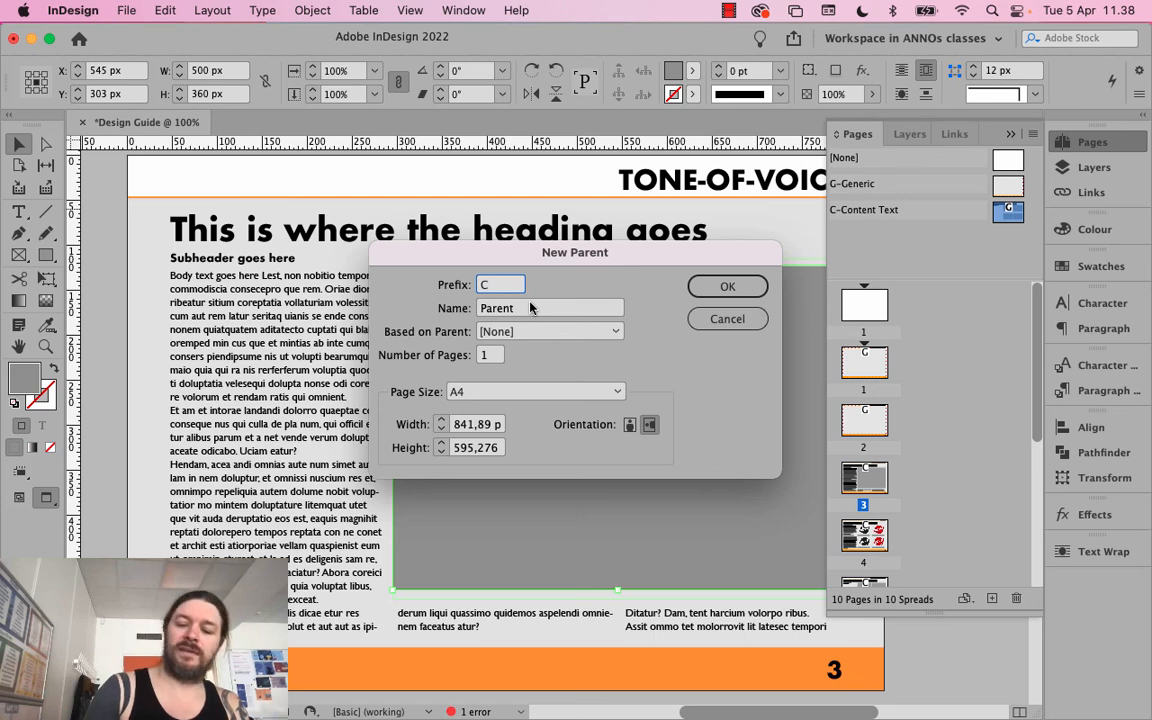
pyautogui.write('V')
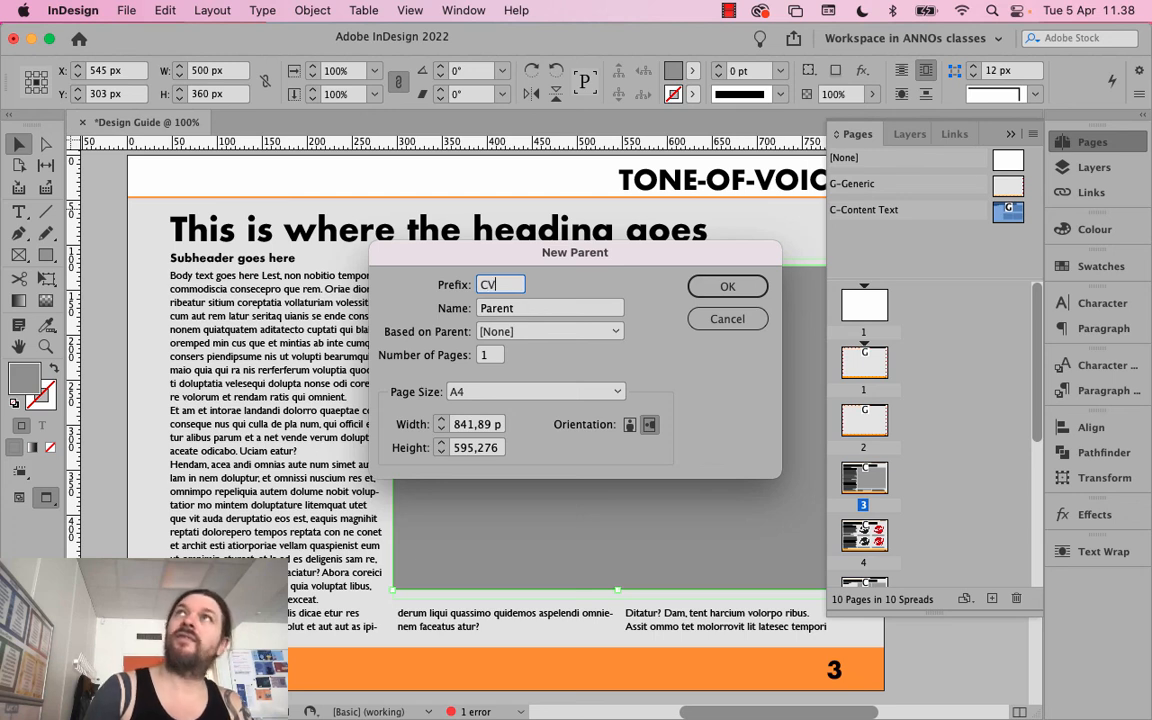
pyautogui.click(518, 312)
pyautogui.write('Cont')
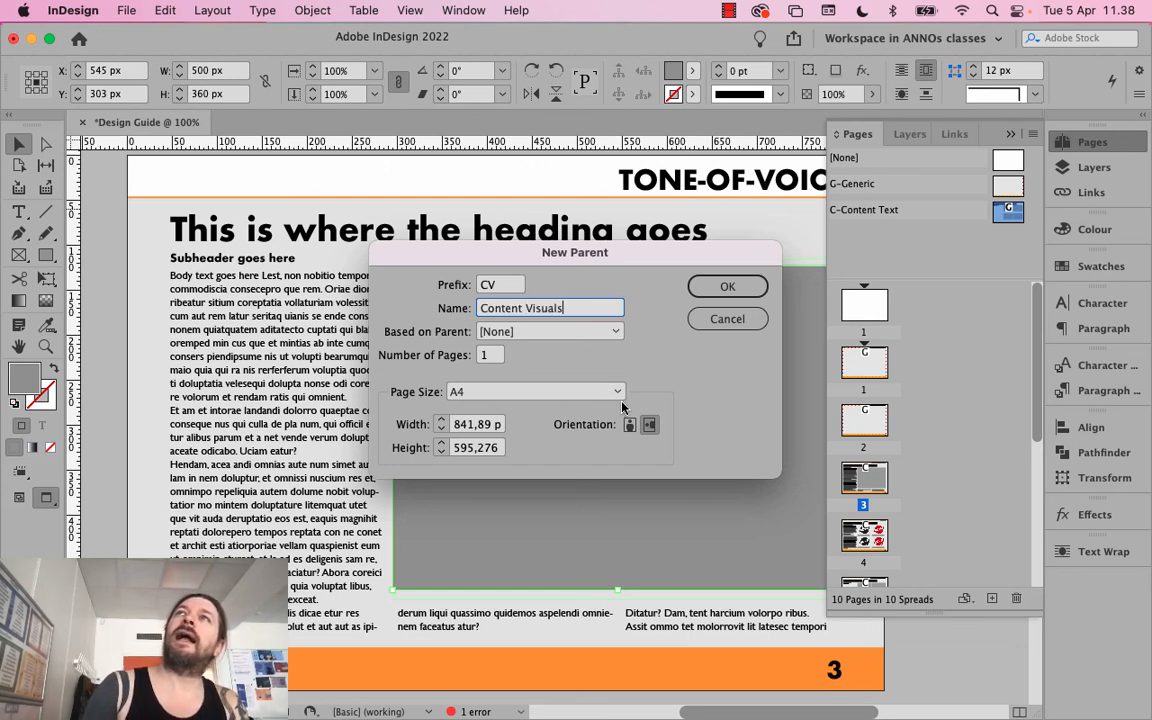
pyautogui.click(568, 332)
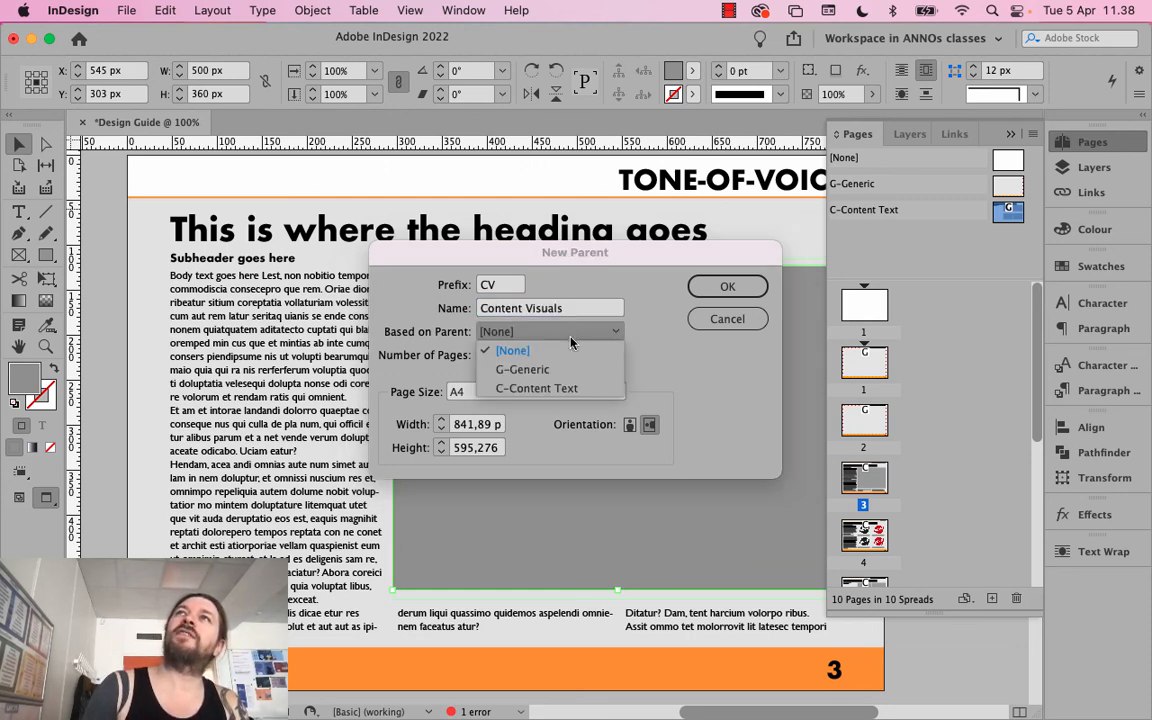
pyautogui.click(556, 390)
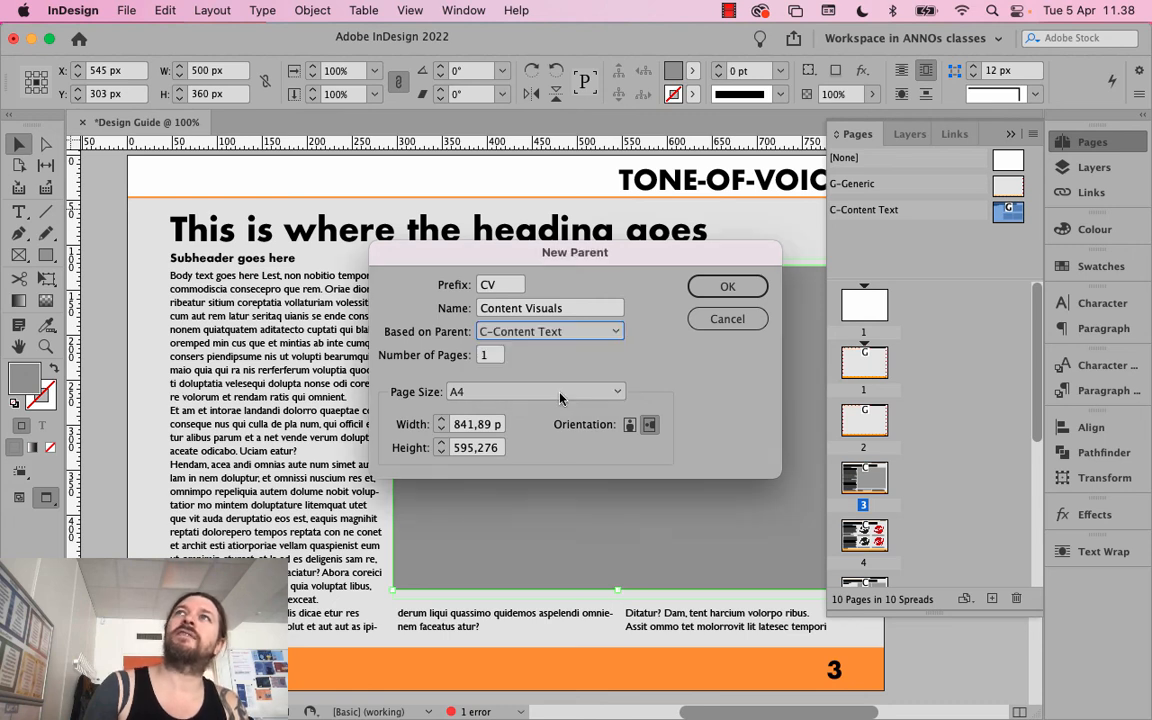
pyautogui.click(727, 288)
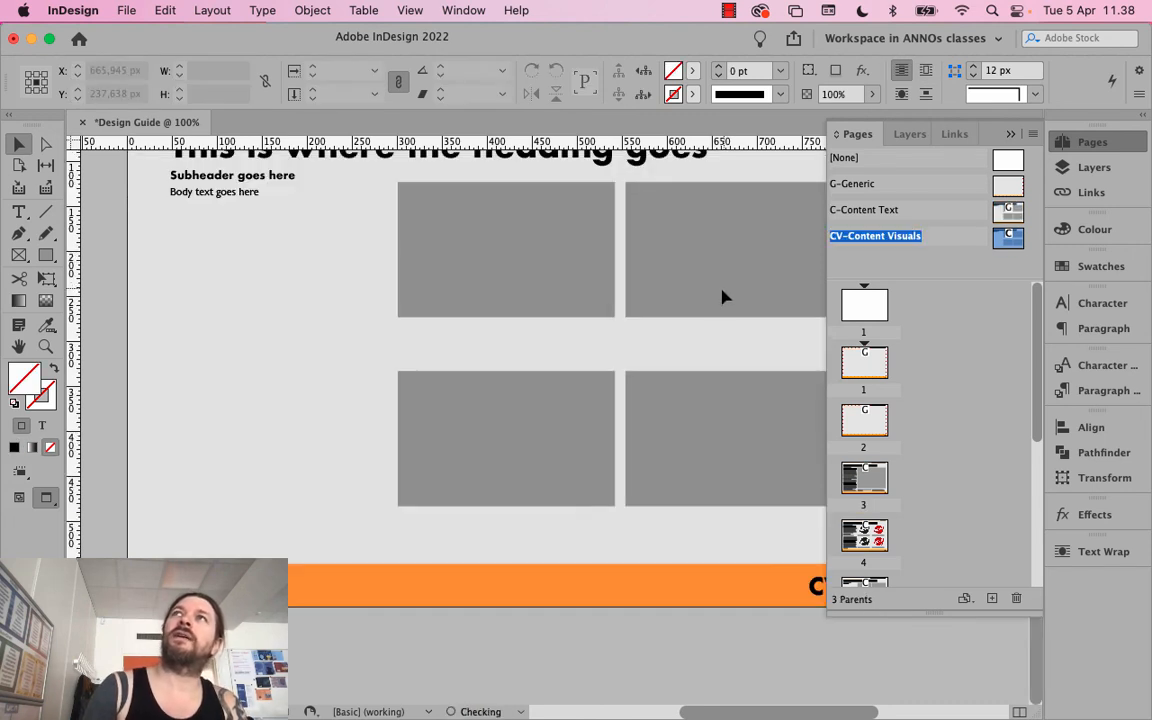
# Delete the four grey image frames from the CV-Content Visuals parent and paste the copied large frame in place
pyautogui.moveTo(606, 229); pyautogui.dragTo(470, 337)
pyautogui.click(478, 340)
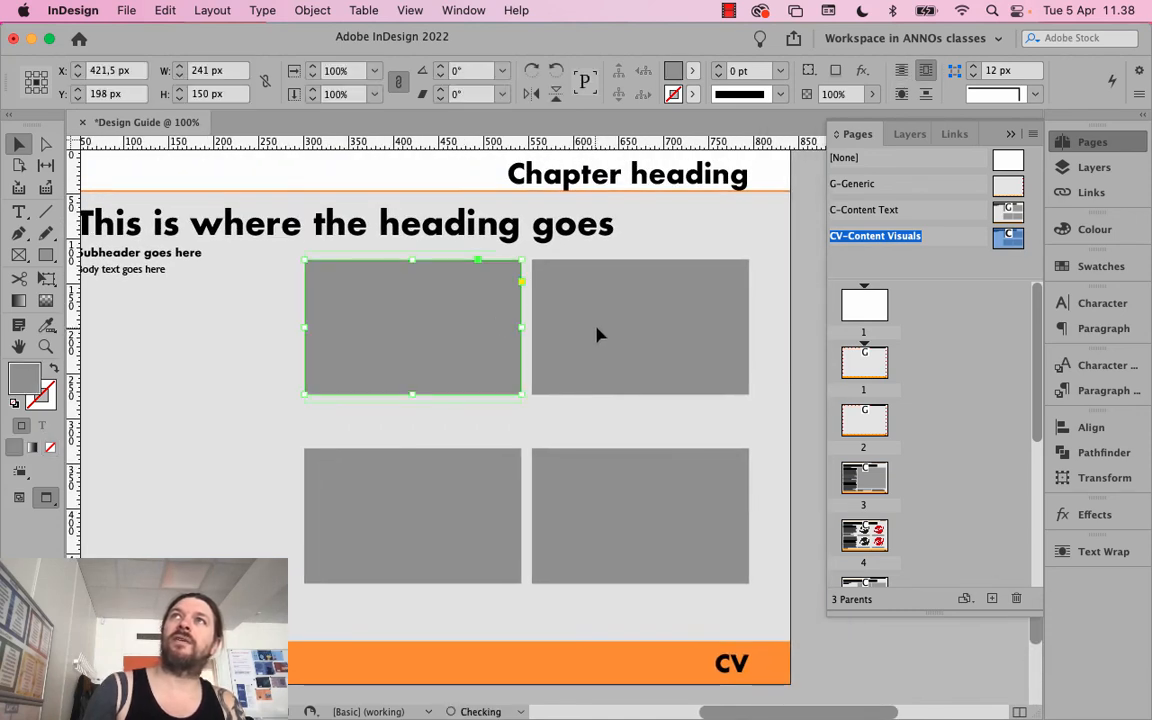
pyautogui.keyDown('shift'); pyautogui.click(597, 332); pyautogui.keyUp('shift')
pyautogui.keyDown('shift'); pyautogui.click(450, 522); pyautogui.keyUp('shift')
pyautogui.keyDown('shift'); pyautogui.click(589, 517); pyautogui.keyUp('shift')
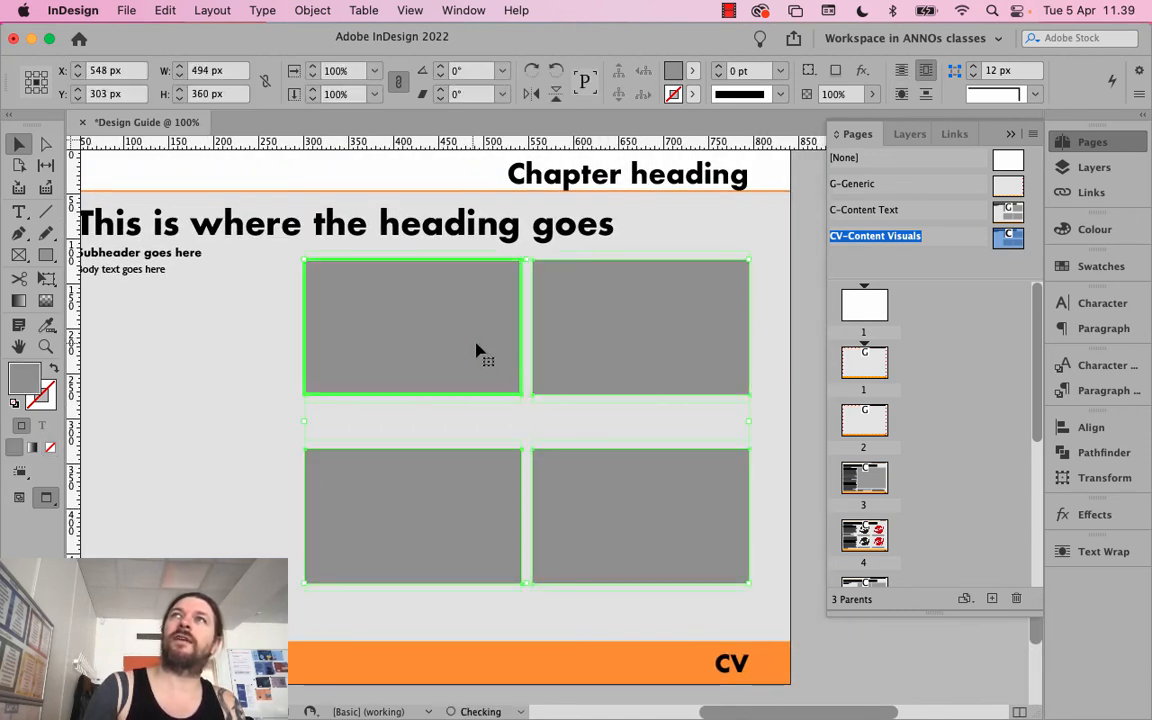
pyautogui.press('Delete')
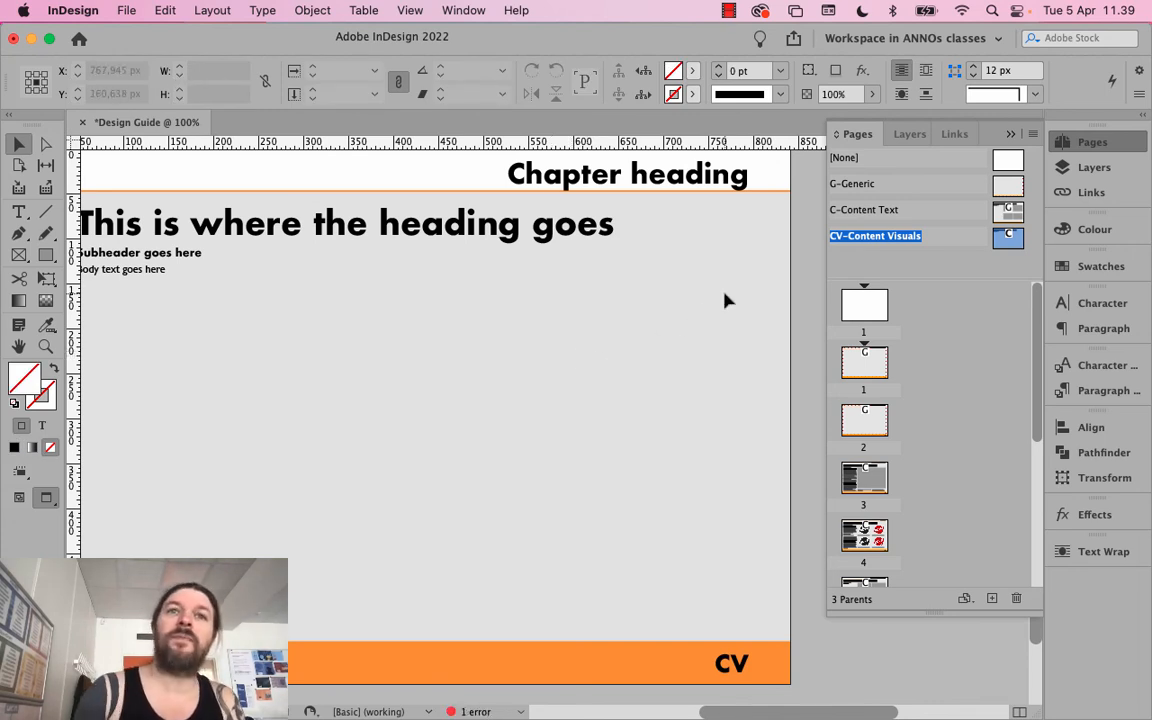
pyautogui.click(176, 8)
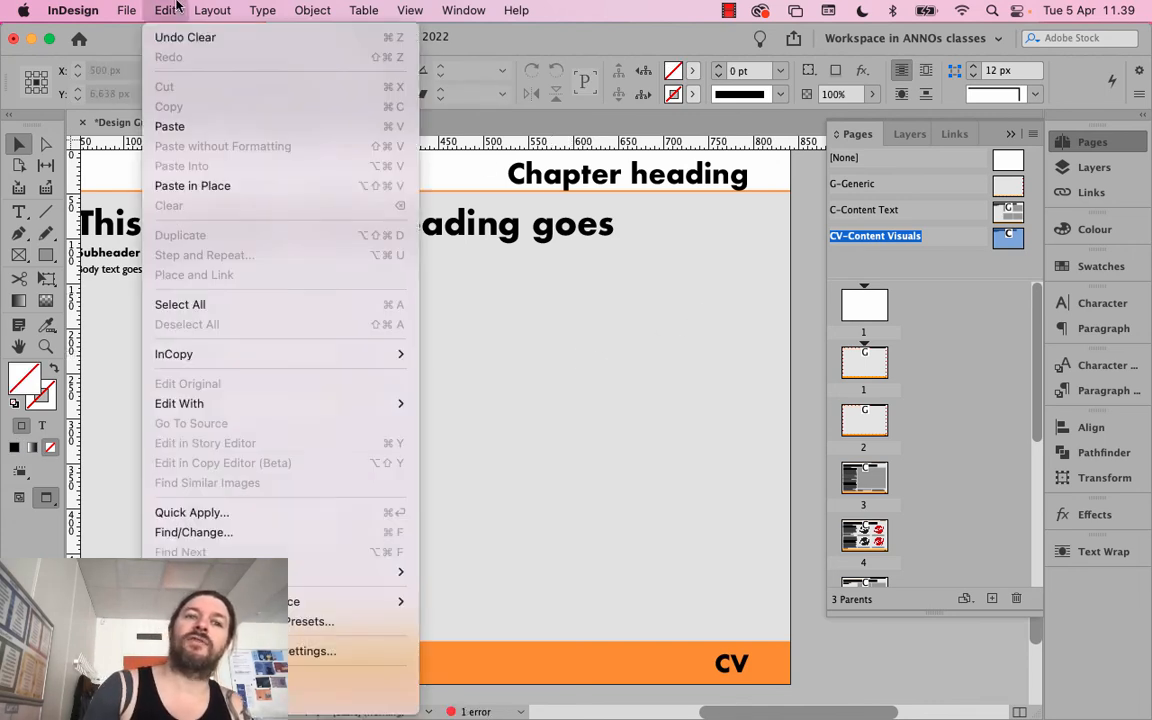
pyautogui.click(220, 186)
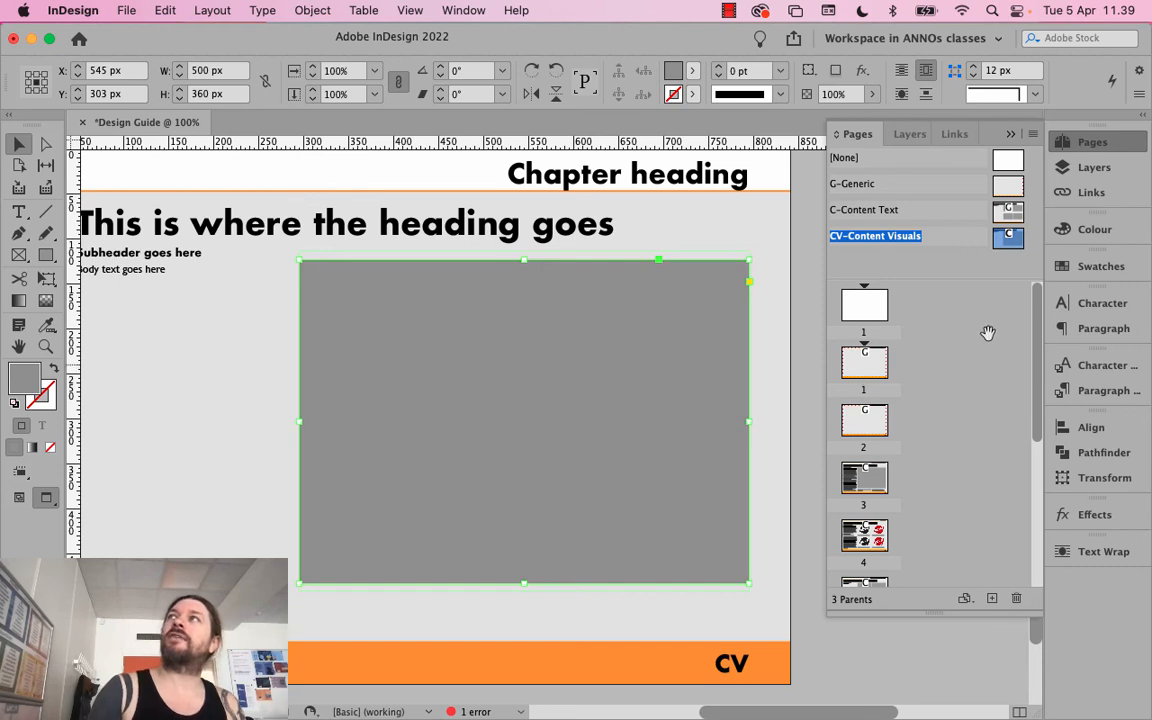
# Apply the CV-Content Visuals parent to page 8
pyautogui.moveTo(1039, 321); pyautogui.dragTo(1037, 404)
pyautogui.scroll(-2, 855, 400)
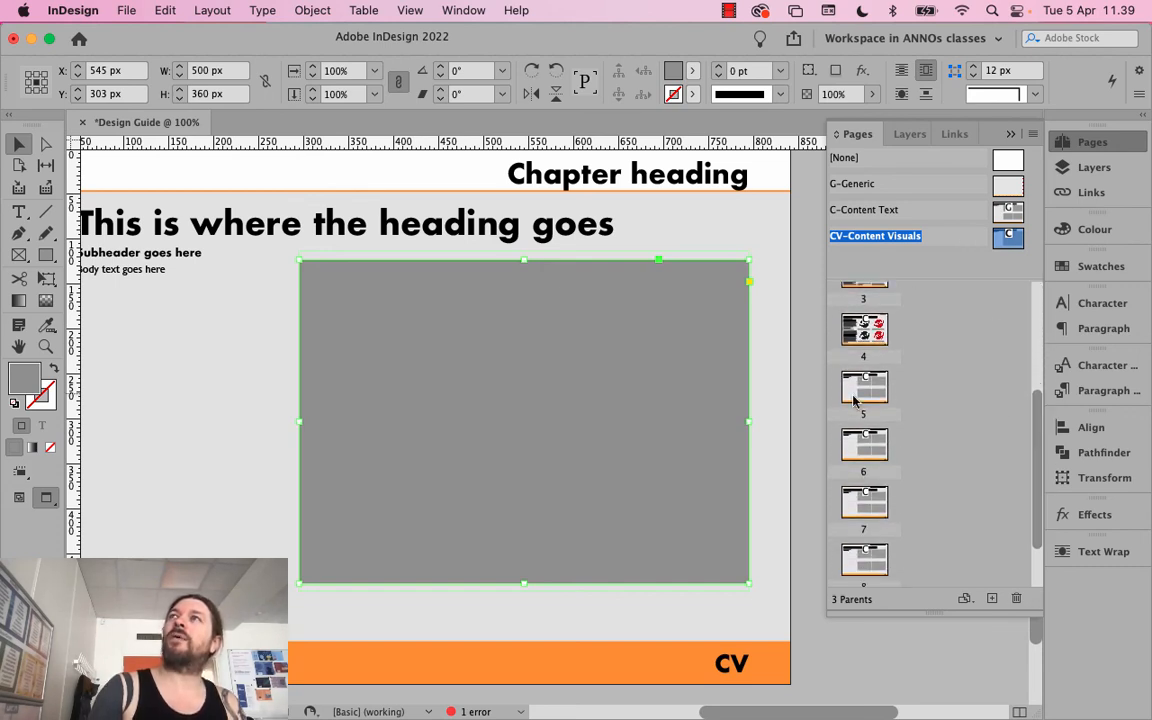
pyautogui.scroll(-1, 866, 551)
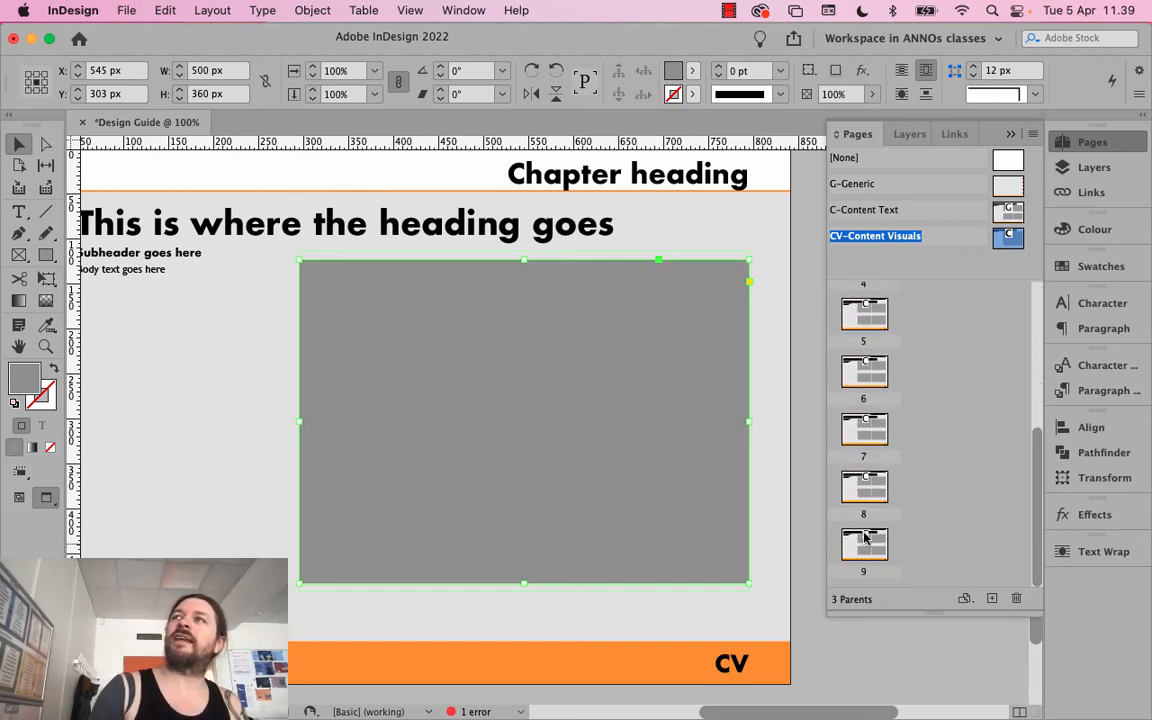
pyautogui.doubleClick(872, 494)
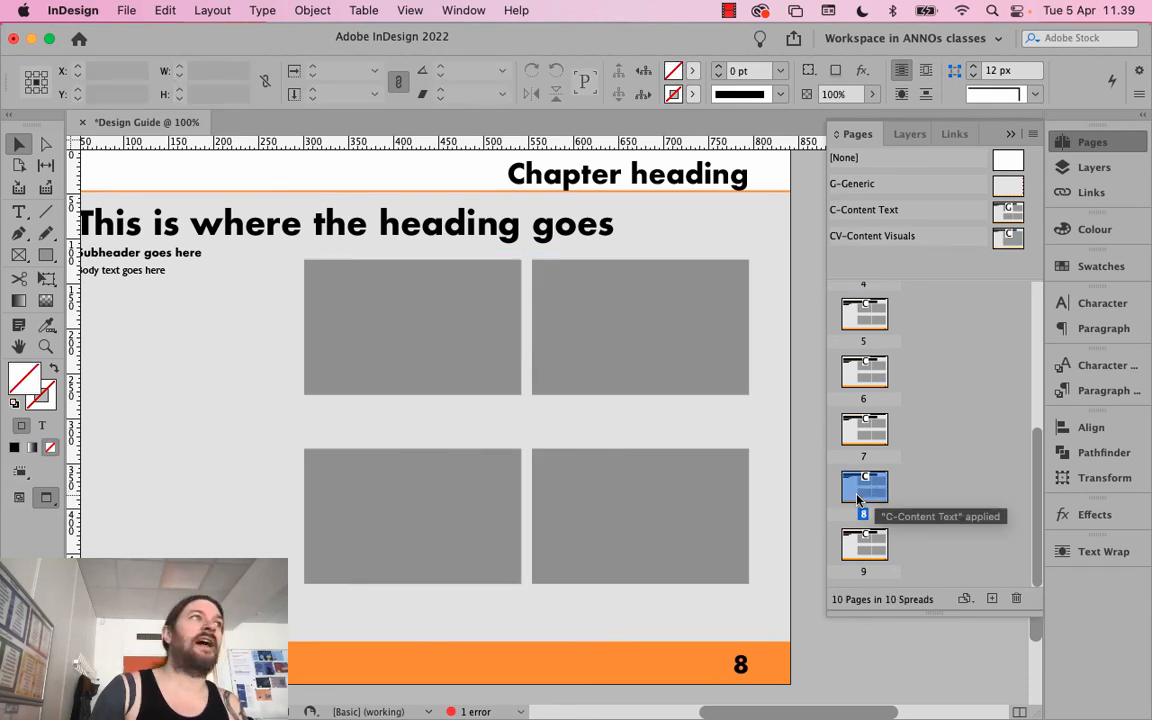
pyautogui.click(1006, 236)
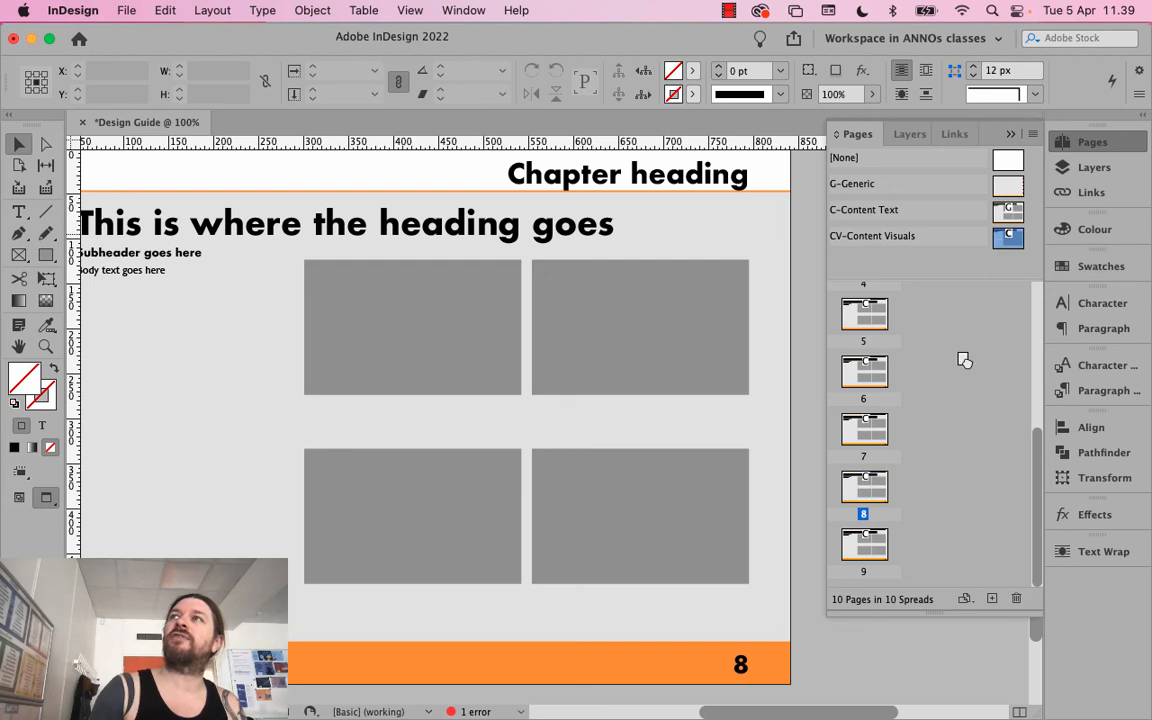
pyautogui.moveTo(963, 360); pyautogui.dragTo(862, 485)
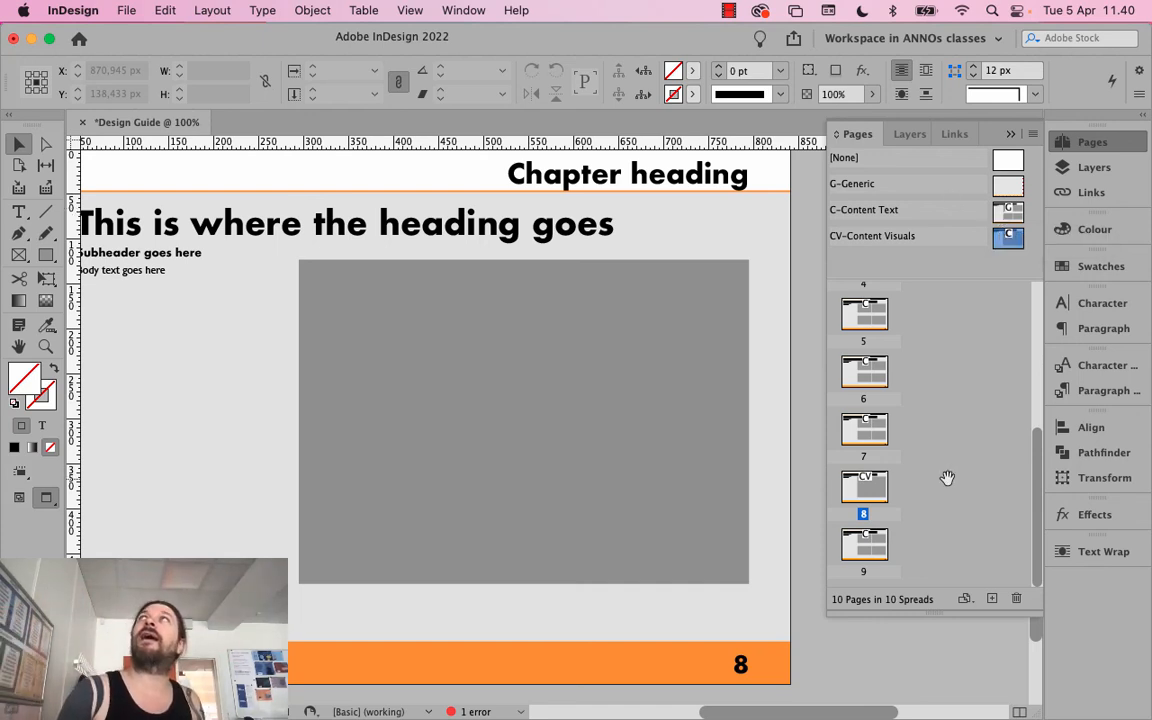
# Examine the layouts of the blank first page and numbered pages 1 to 3, ending on the TONE-OF-VOICE page
pyautogui.scroll(5, 942, 485)
pyautogui.doubleClick(875, 314)
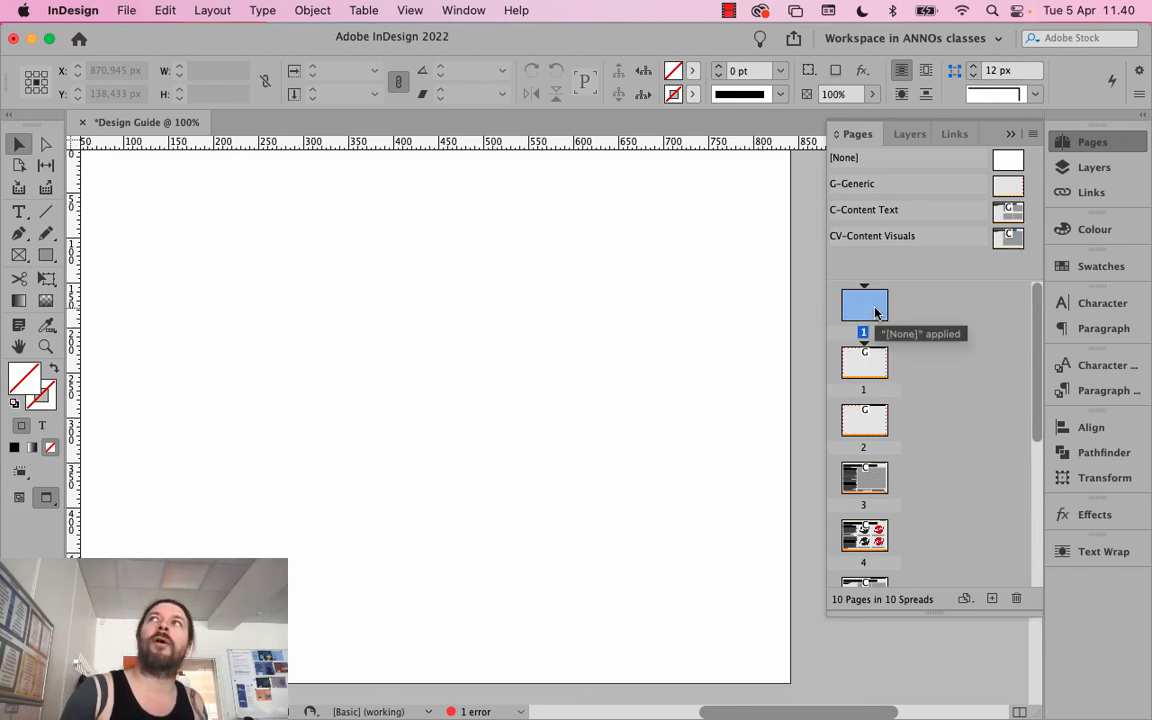
pyautogui.doubleClick(851, 376)
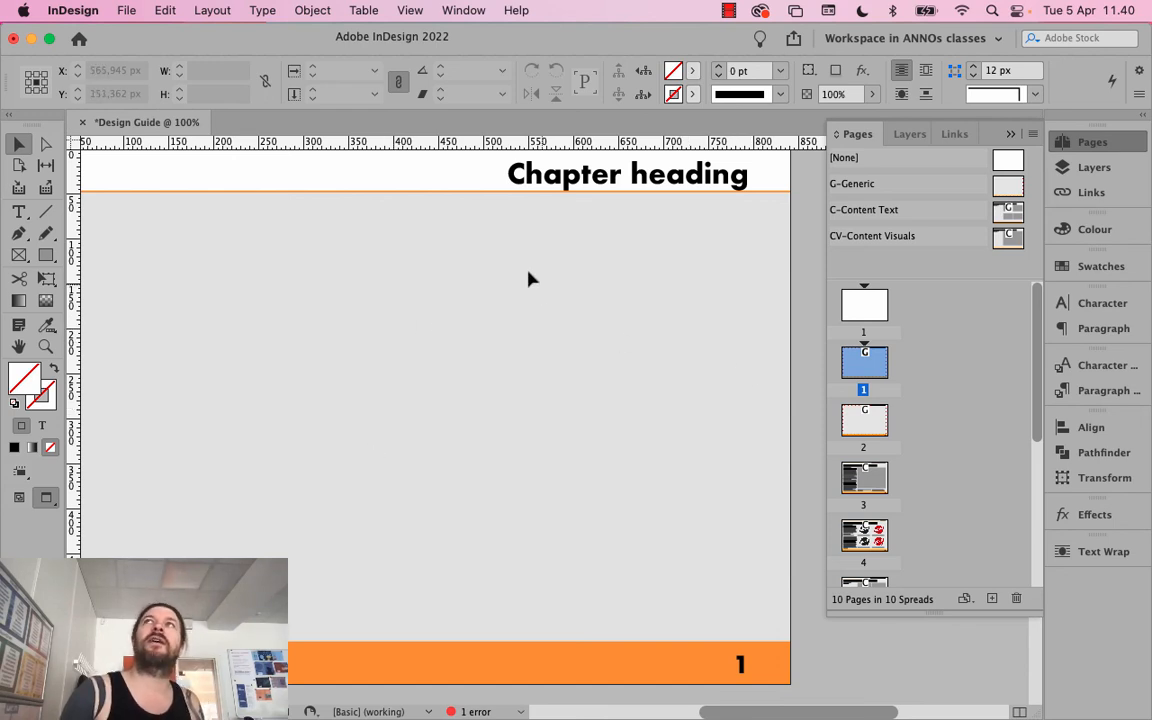
pyautogui.click(866, 425)
pyautogui.doubleClick(867, 426)
pyautogui.doubleClick(866, 480)
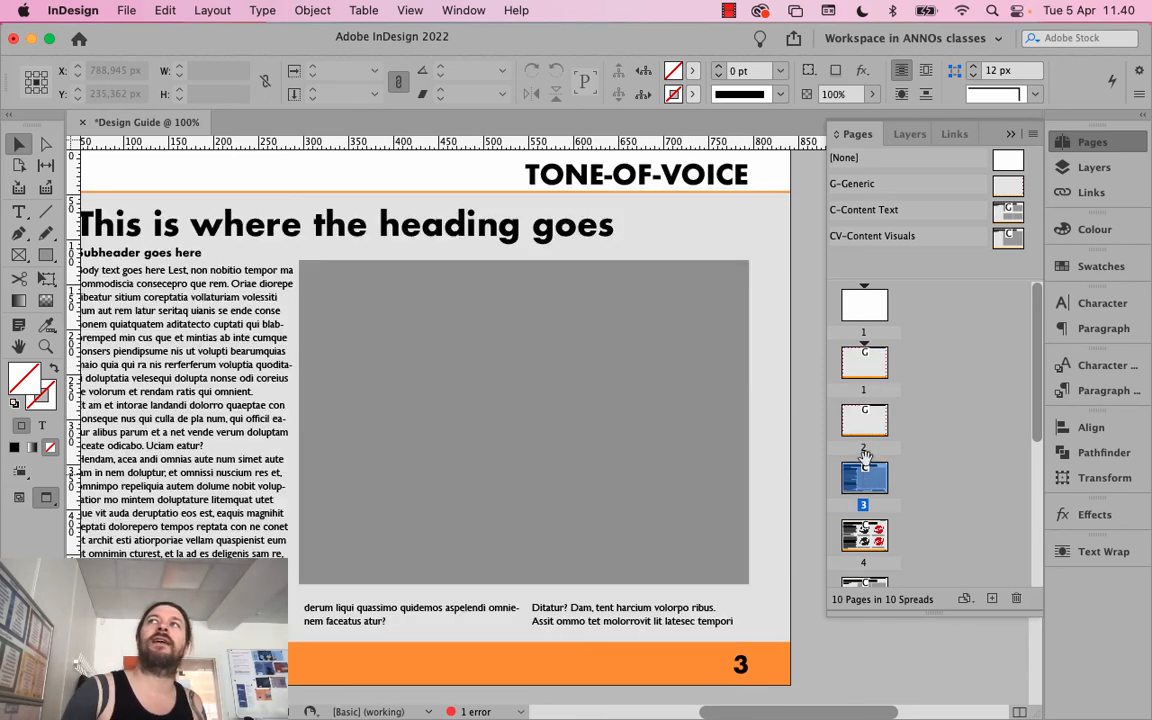
pyautogui.doubleClick(865, 425)
pyautogui.doubleClick(868, 371)
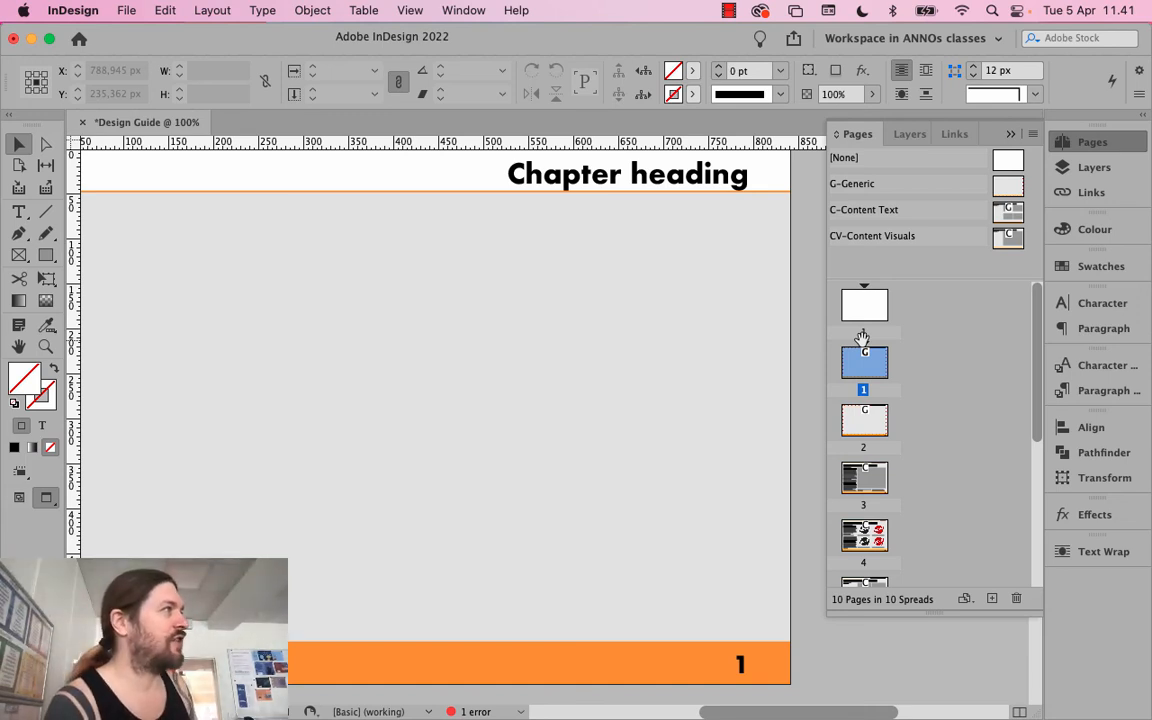
pyautogui.moveTo(862, 338); pyautogui.dragTo(864, 326)
pyautogui.doubleClick(860, 365)
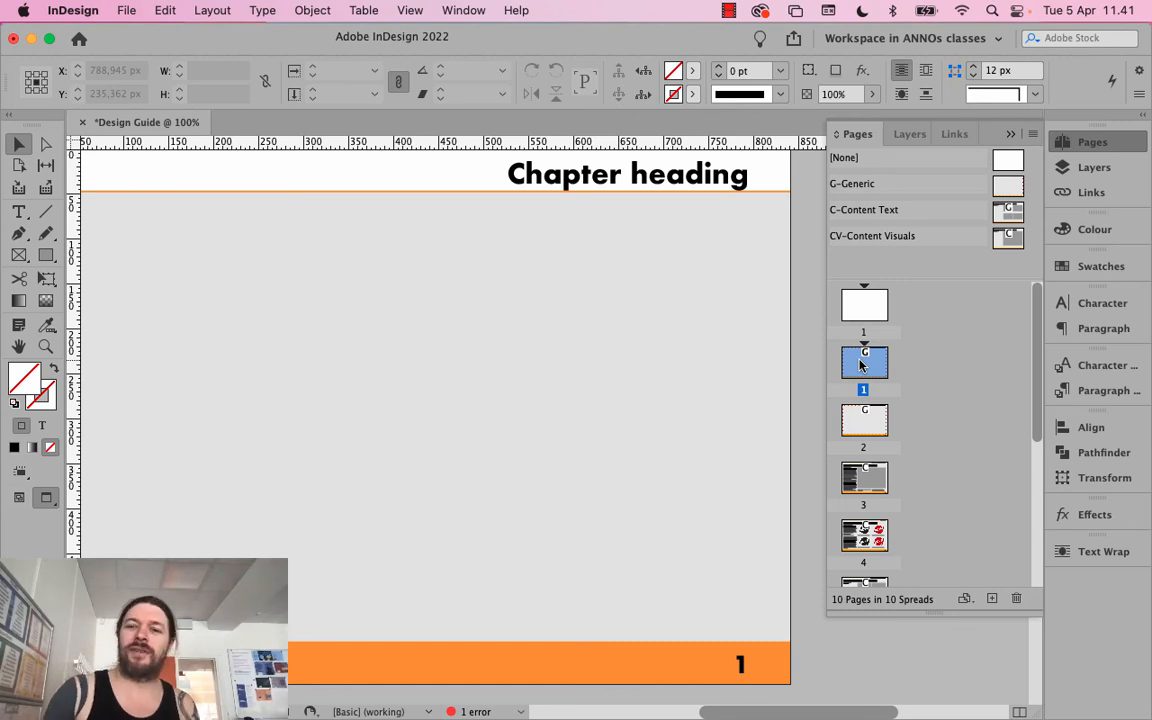
pyautogui.doubleClick(860, 365)
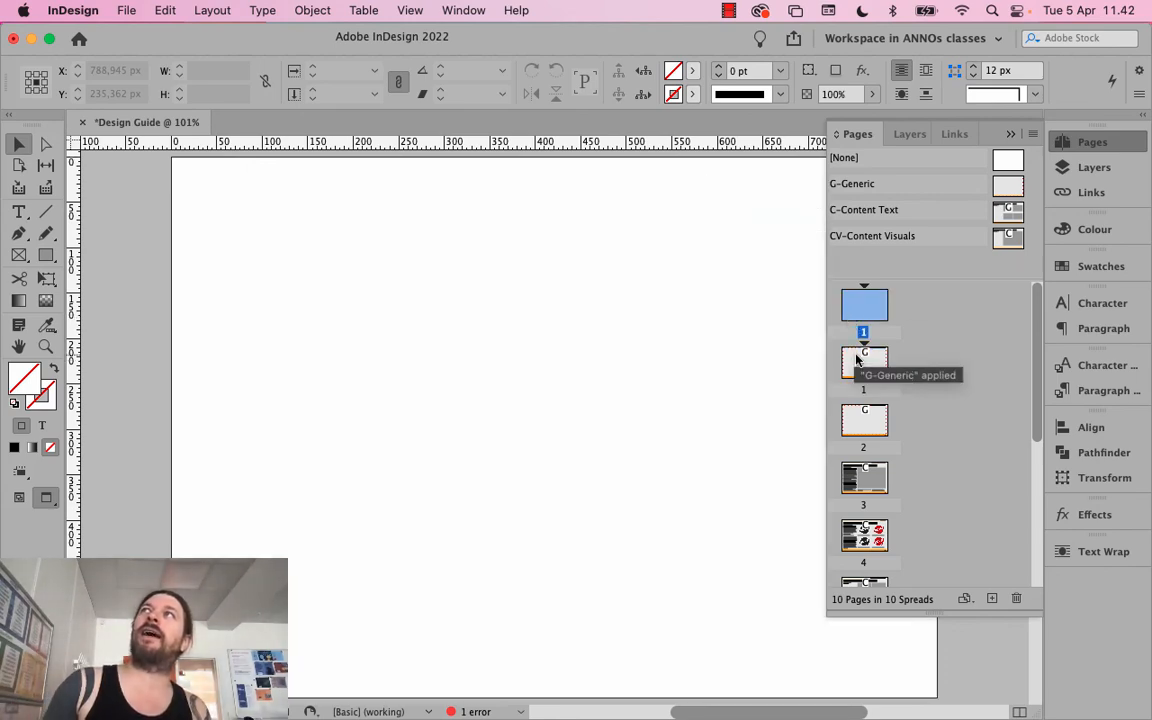
pyautogui.rightClick(857, 372)
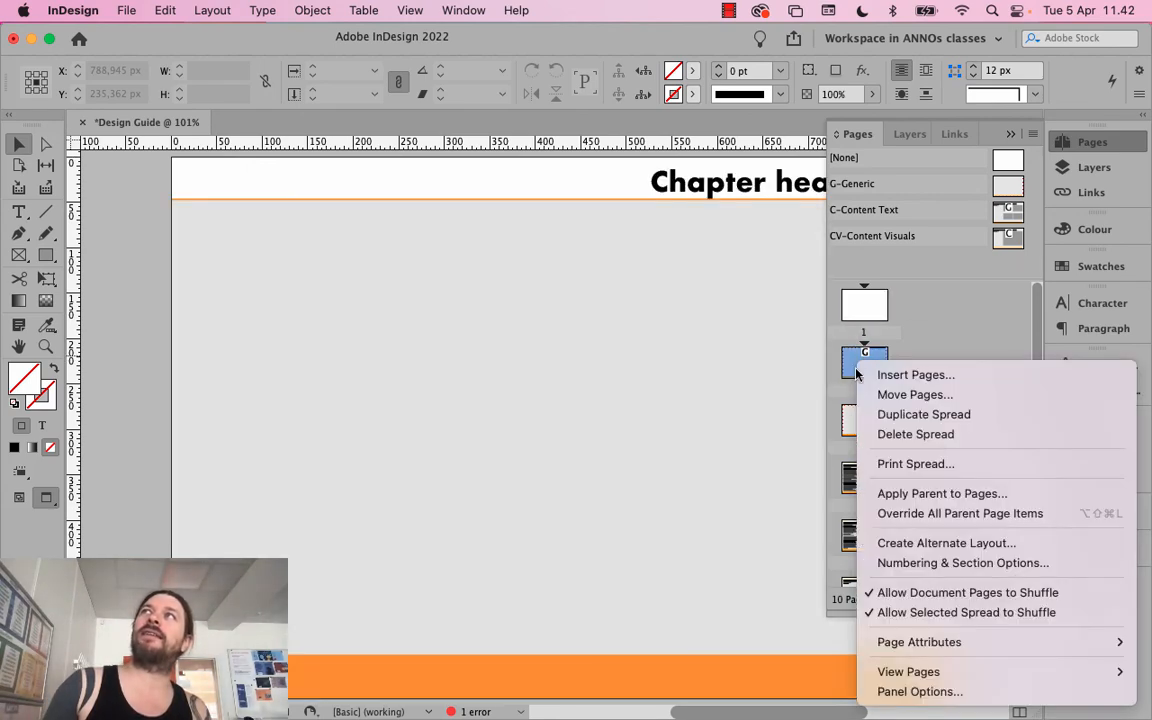
pyautogui.press('Escape')
pyautogui.doubleClick(856, 480)
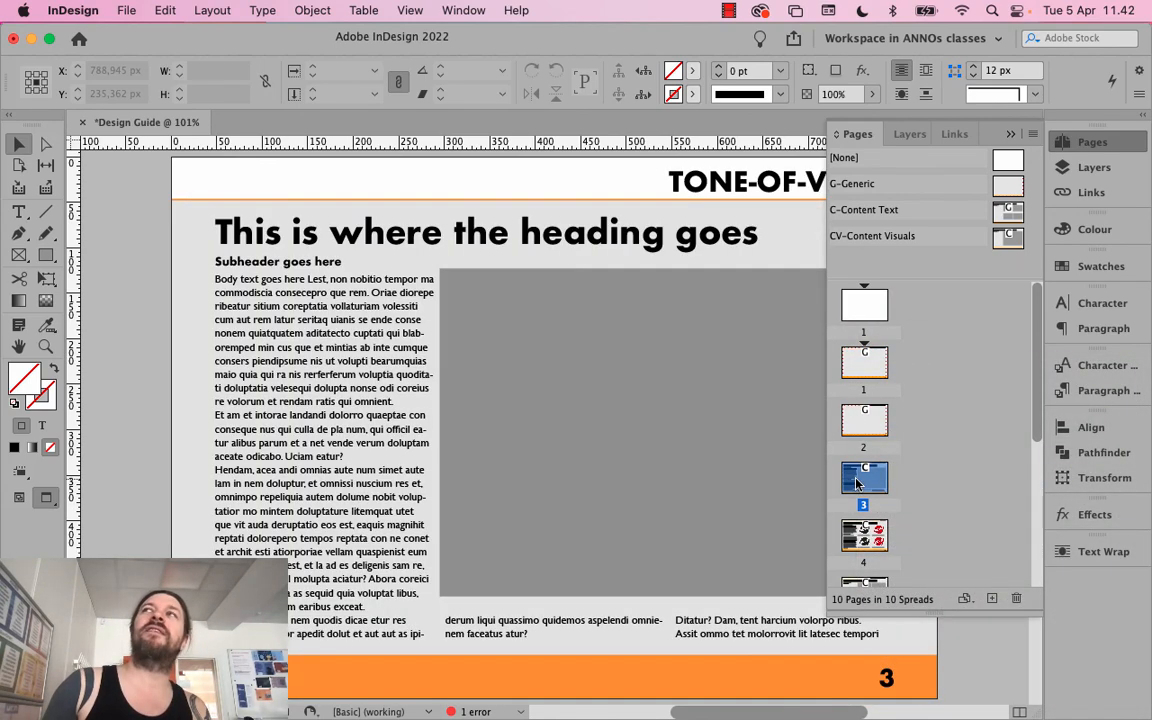